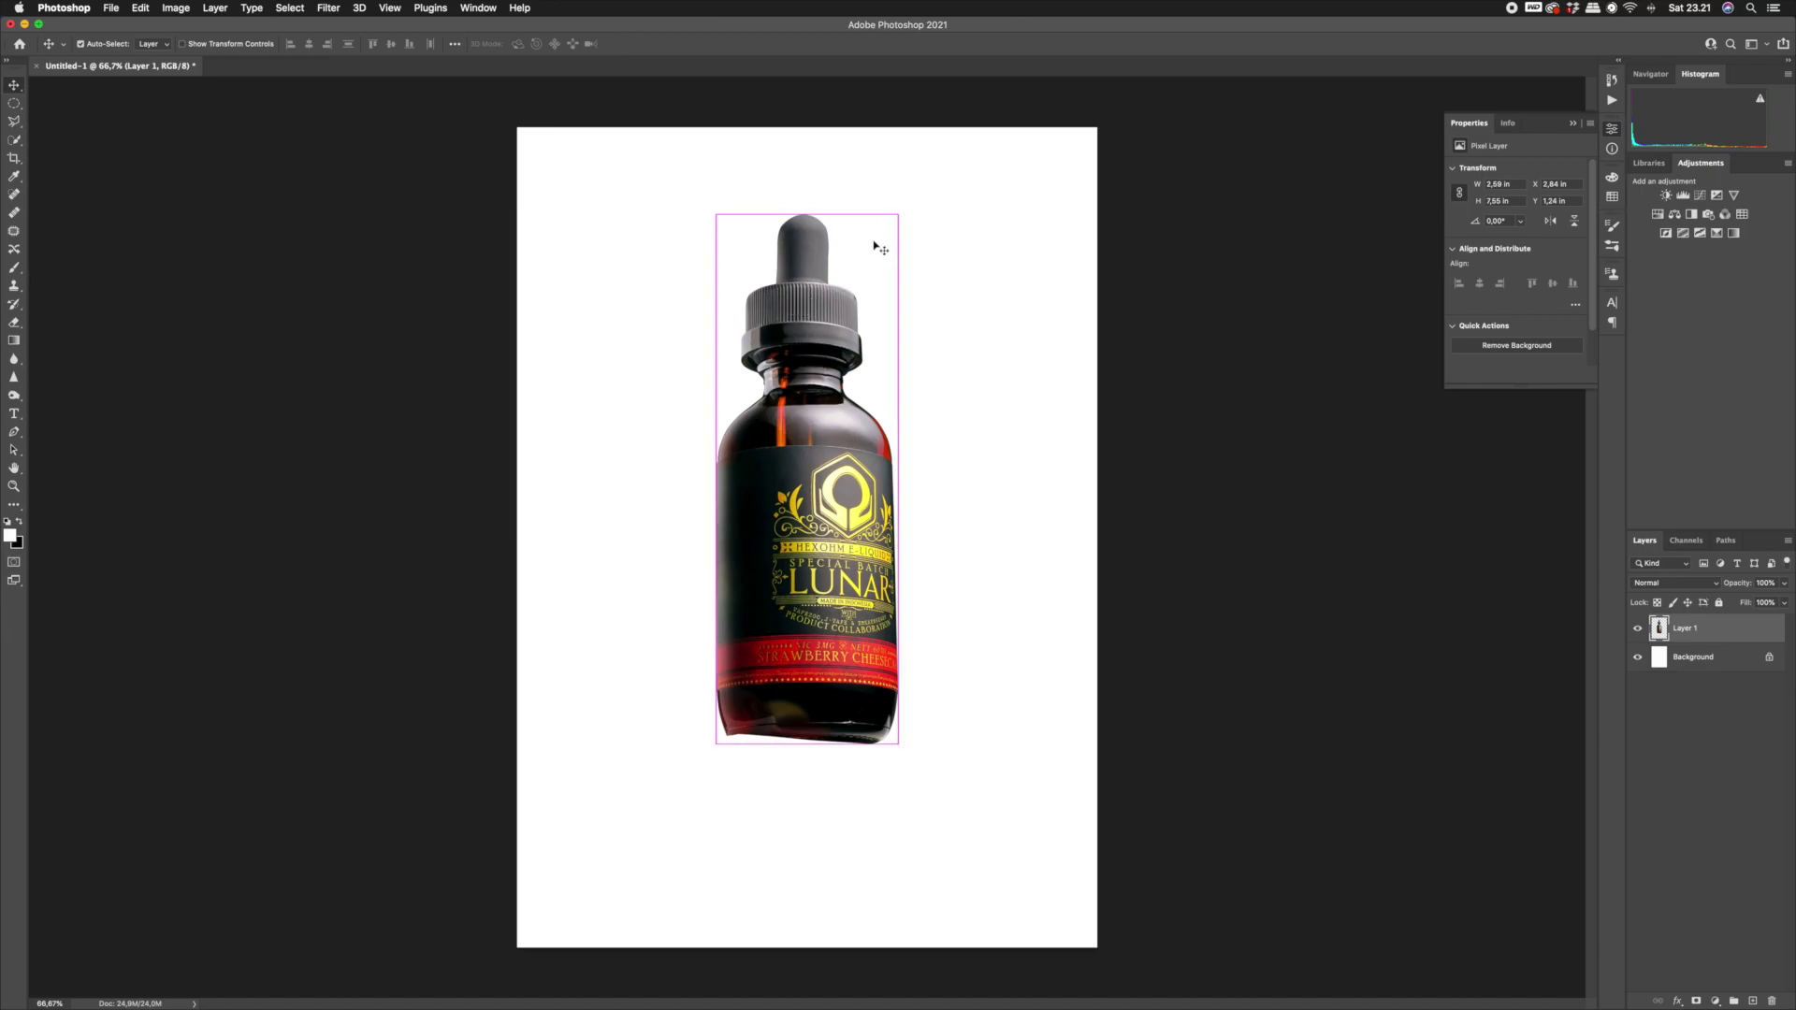
# Scale the bottle down to about 1.59 × 4.63 in and place it near the middle of the canvas.
pyautogui.moveTo(892, 220); pyautogui.dragTo(784, 404)
pyautogui.moveTo(773, 528); pyautogui.dragTo(789, 468)
pyautogui.press('Return')
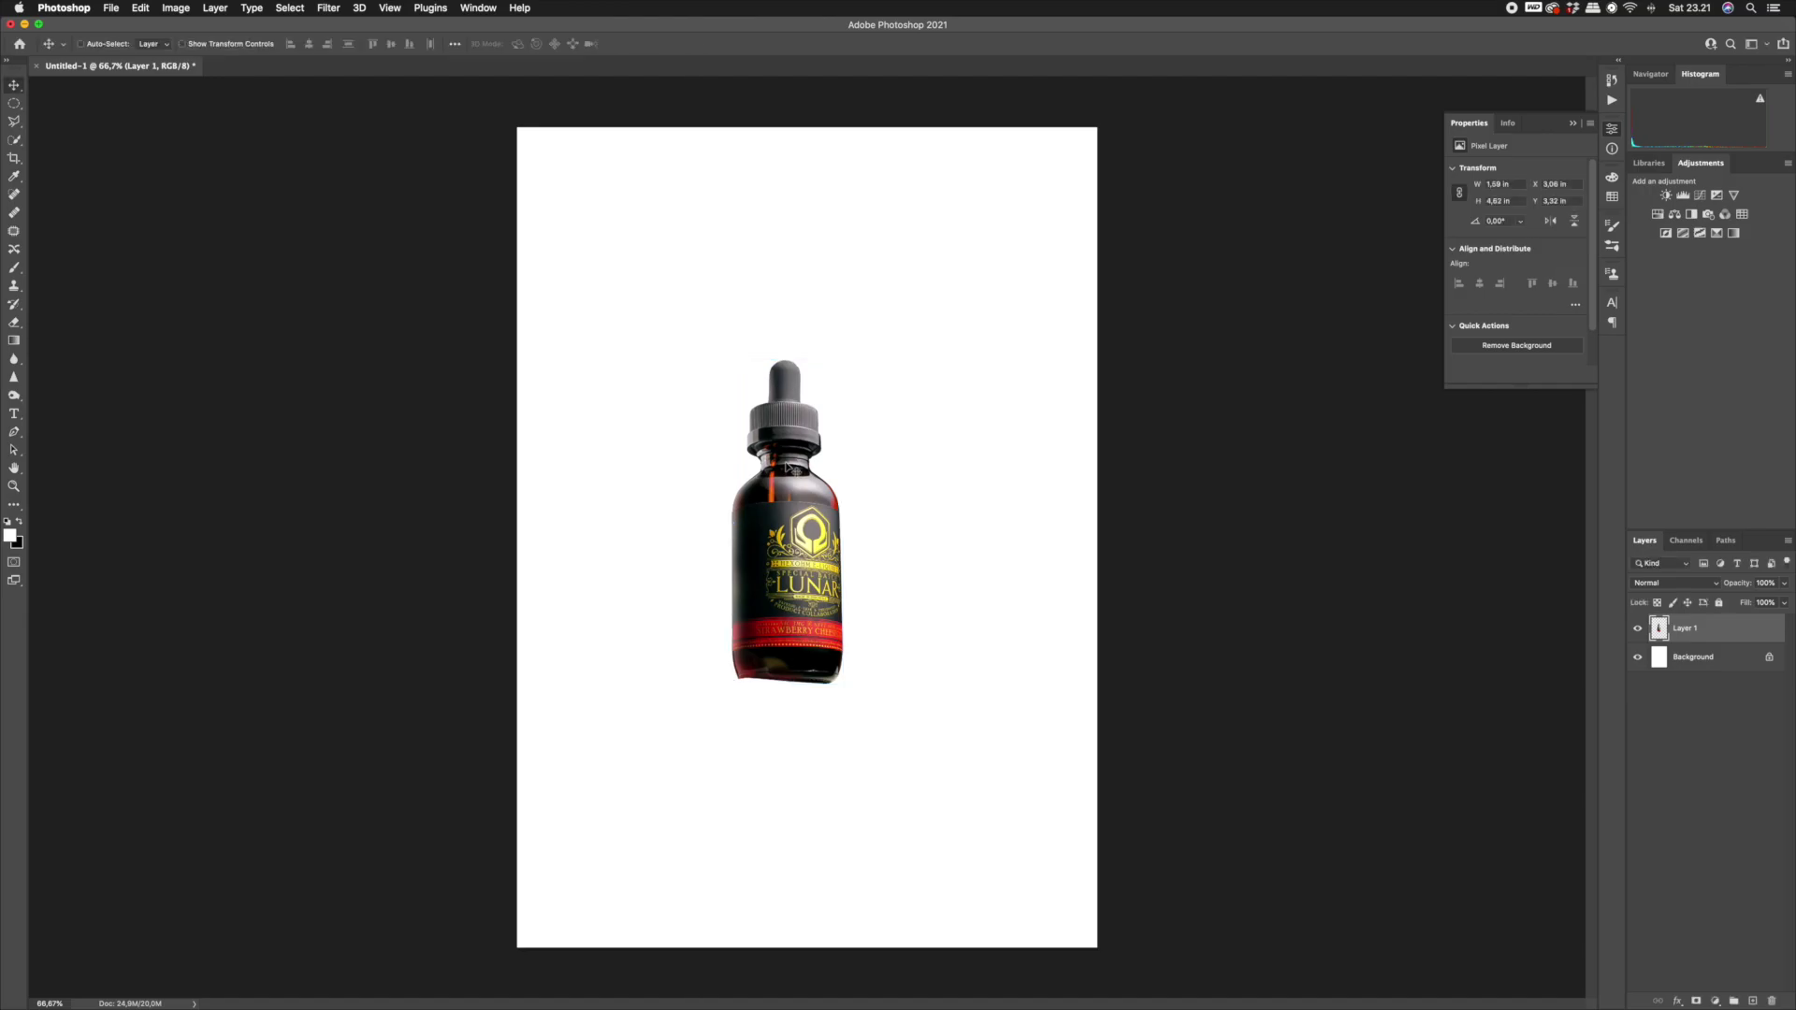
# From Finder's LATIHAN #11 folder, open the starfield JPG in Photoshop and copy its layer into the poster directly above Background.
pyautogui.click(1719, 661)
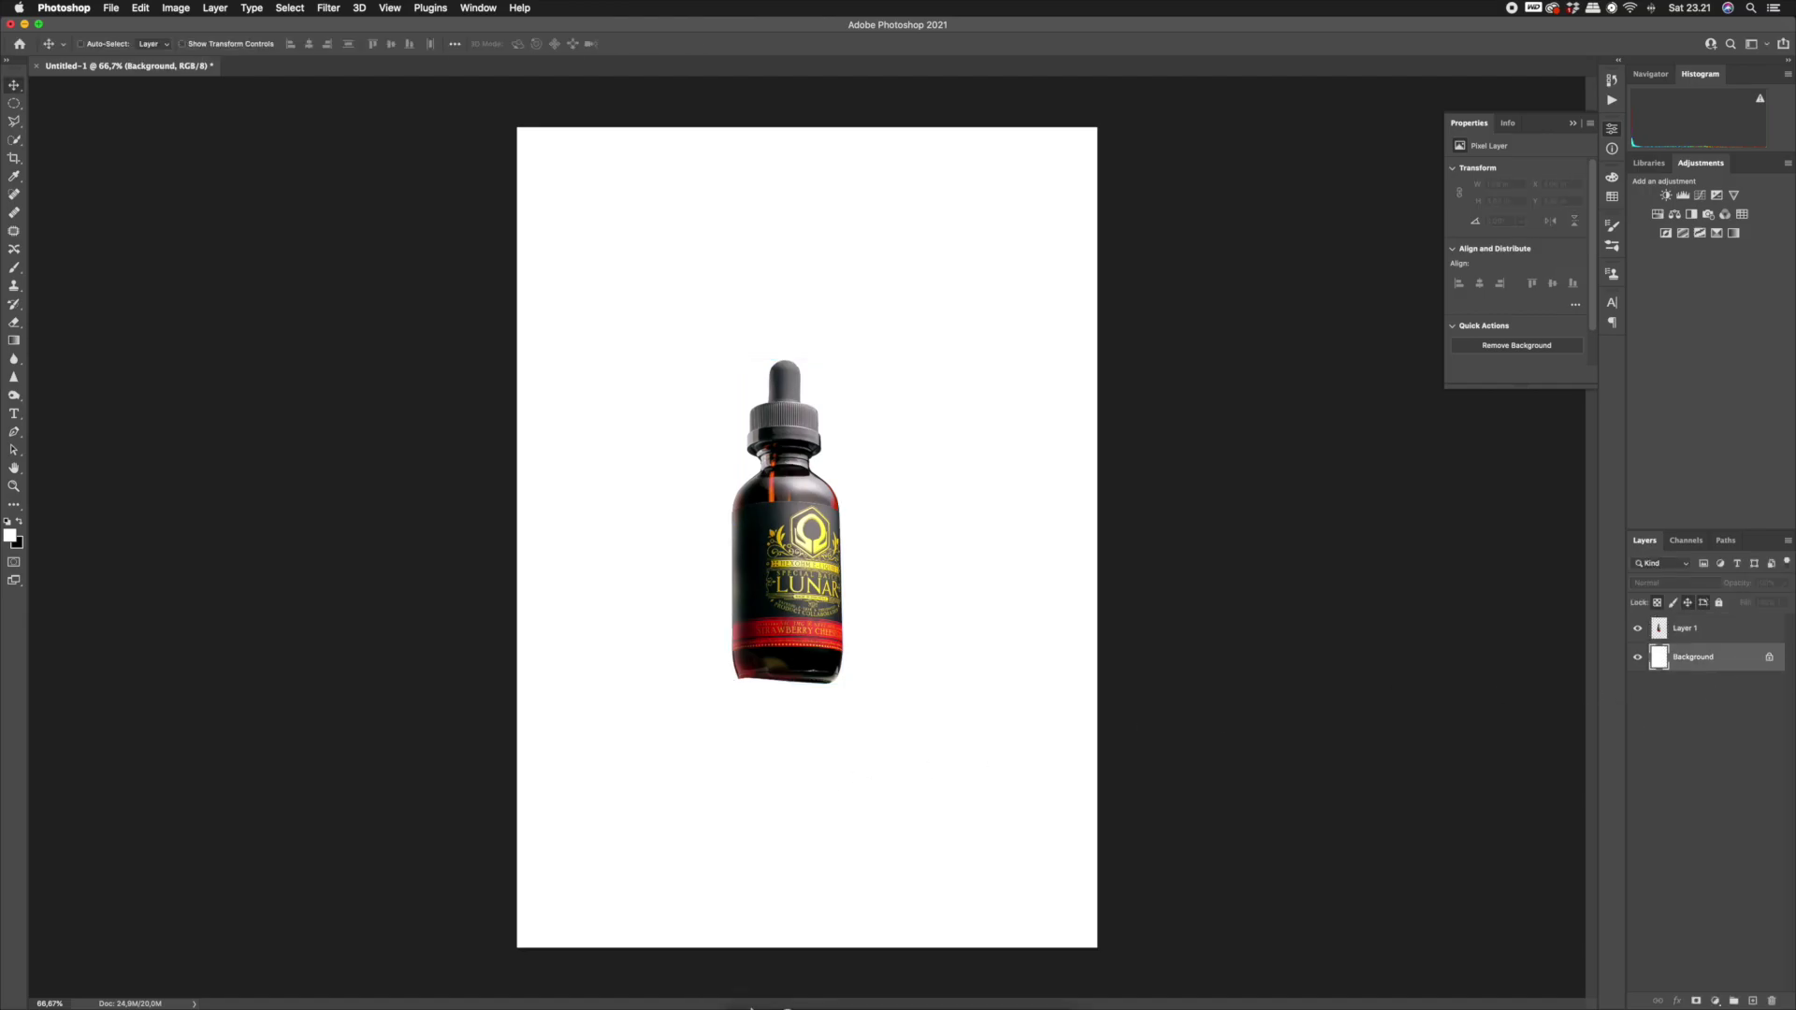
pyautogui.click(735, 964)
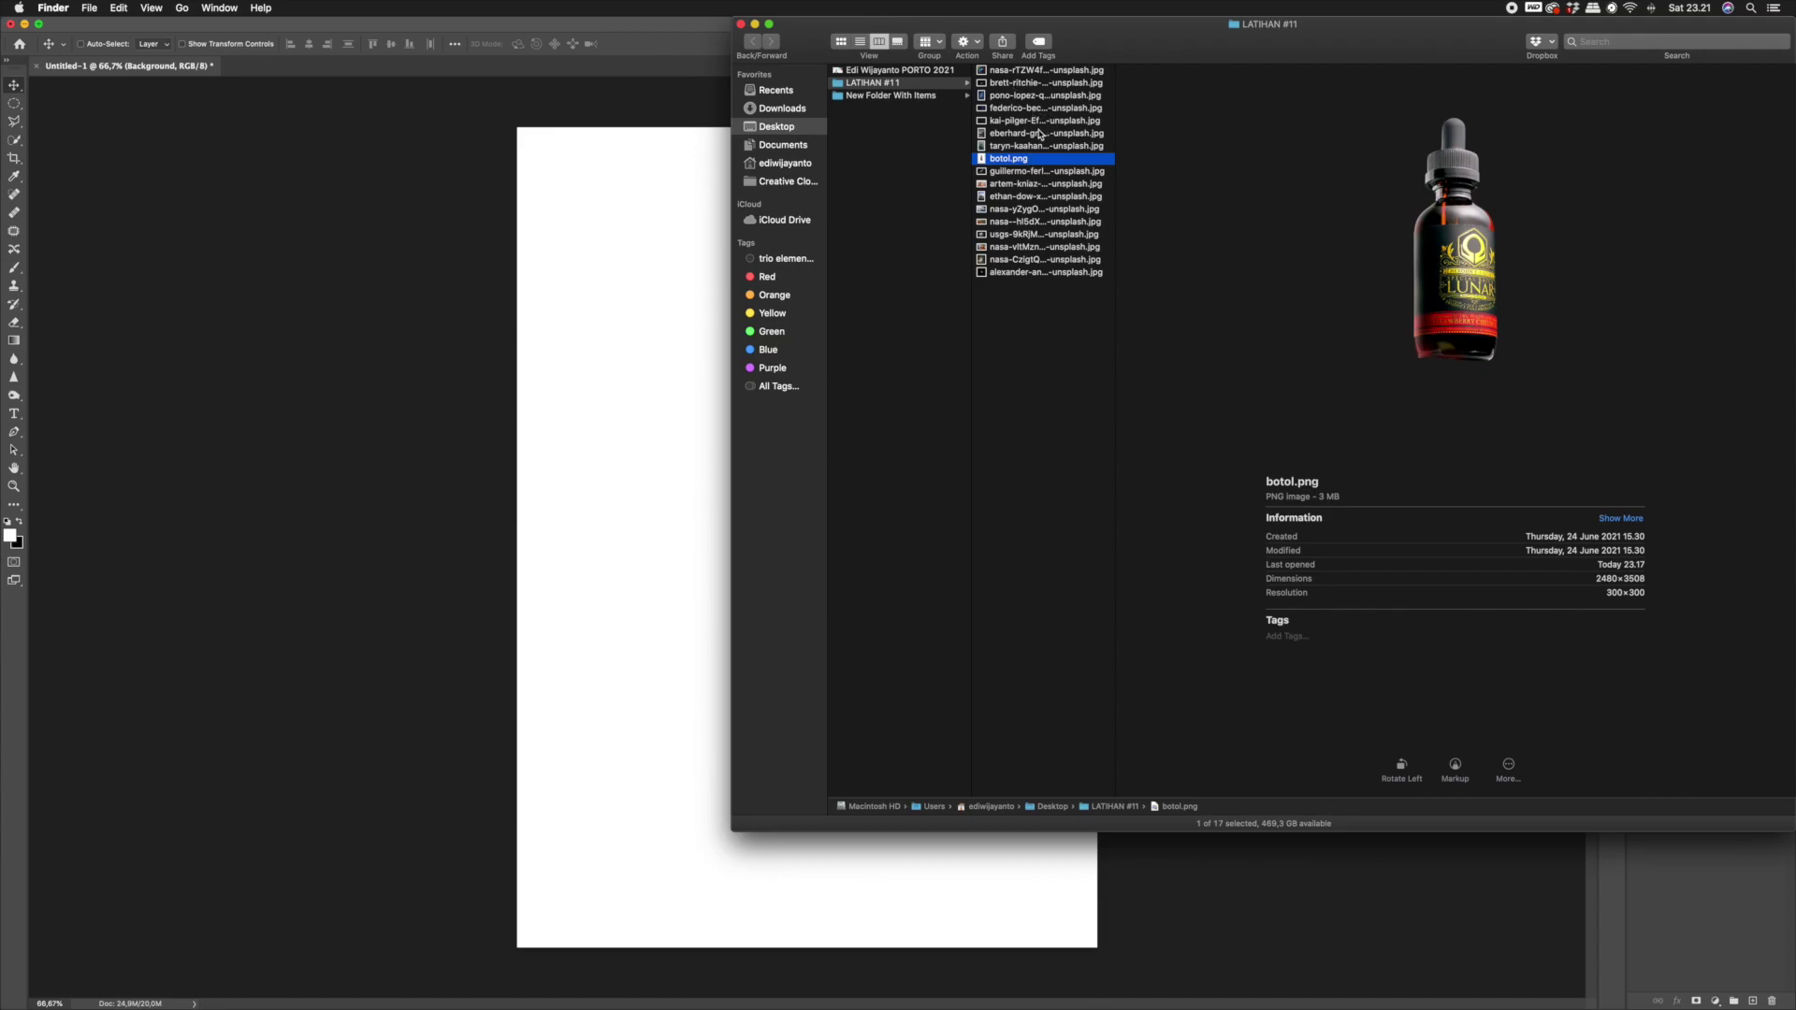
pyautogui.click(1038, 121)
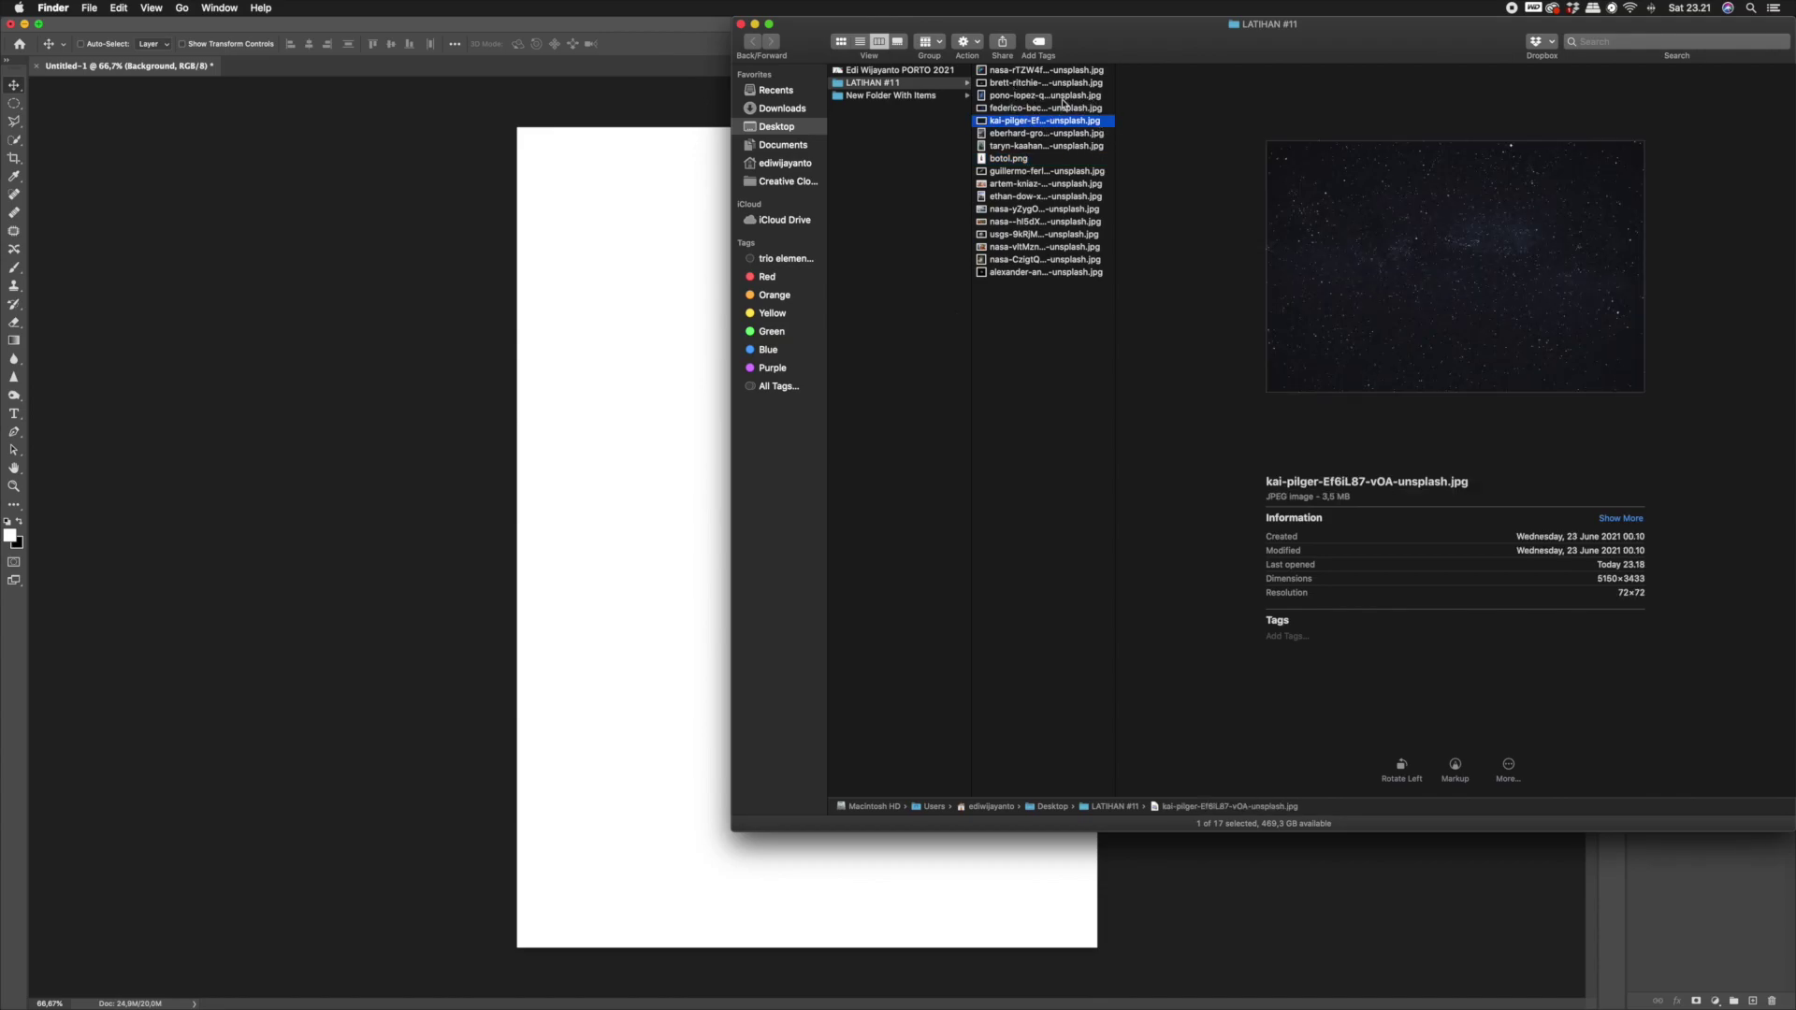
pyautogui.rightClick(1067, 122)
pyautogui.moveTo(1301, 142)
pyautogui.click(1394, 176)
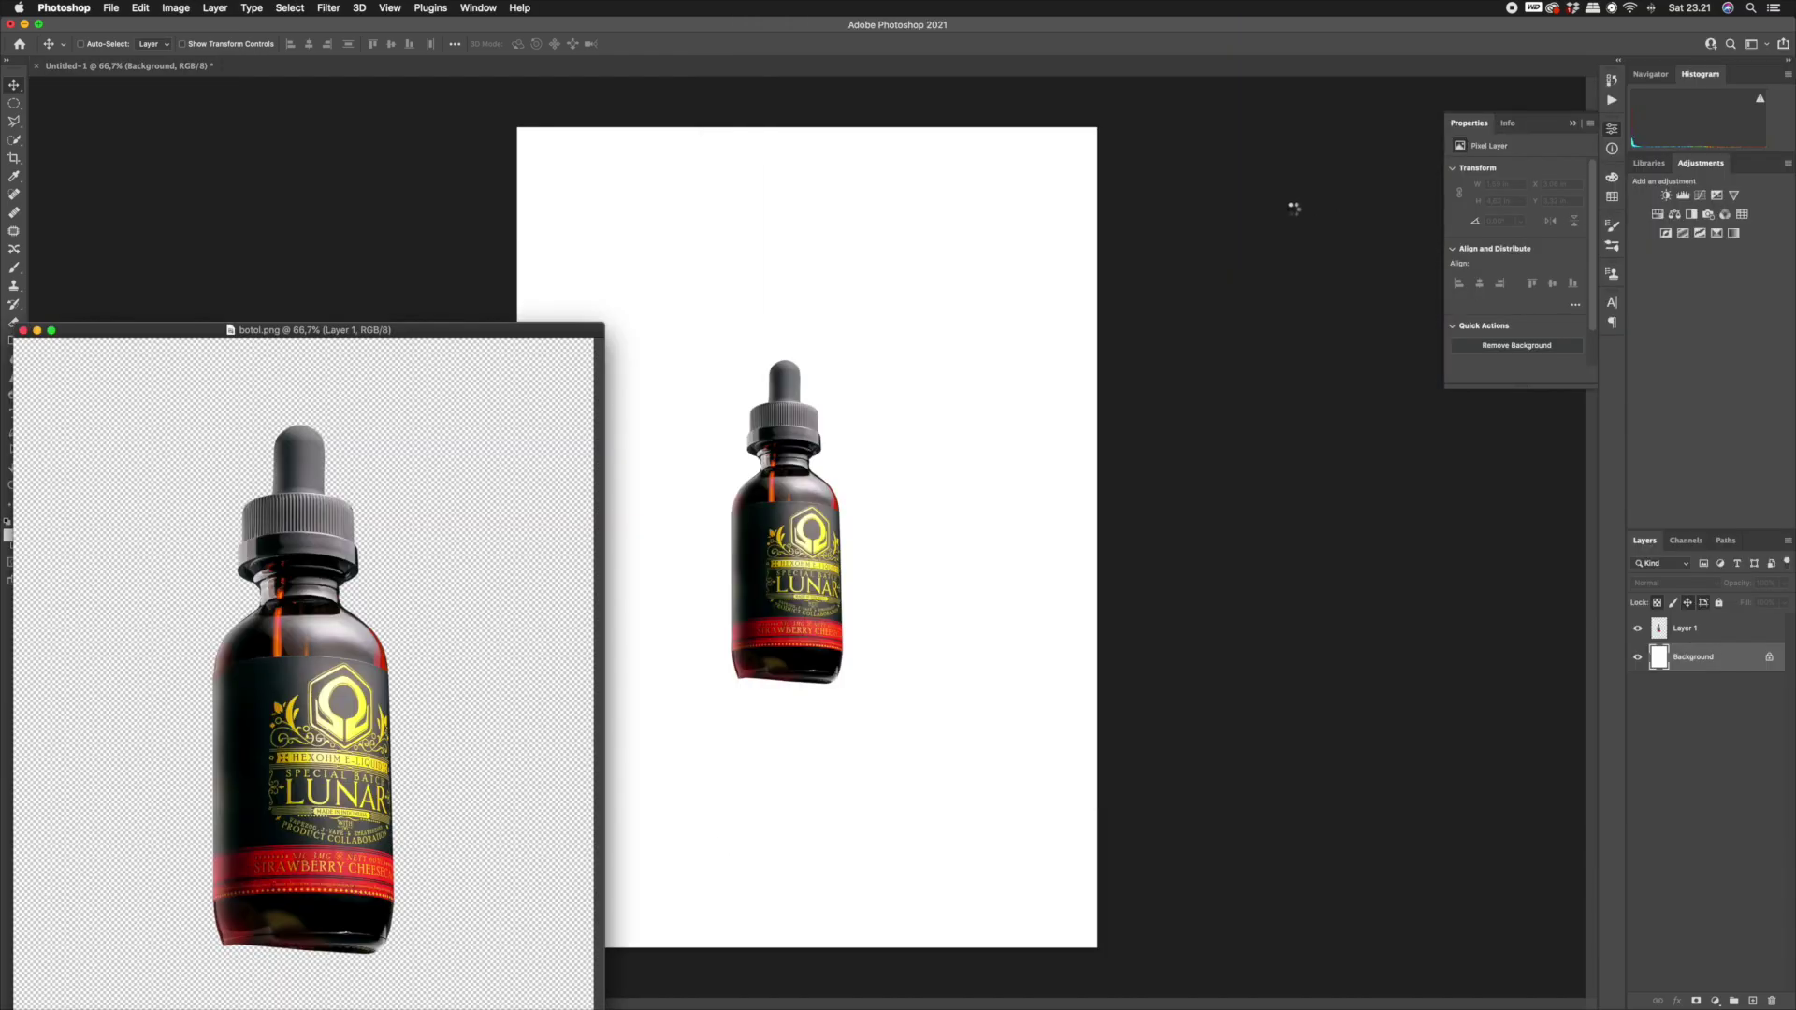
pyautogui.moveTo(1114, 185); pyautogui.dragTo(905, 519)
pyautogui.moveTo(1700, 630); pyautogui.dragTo(824, 281)
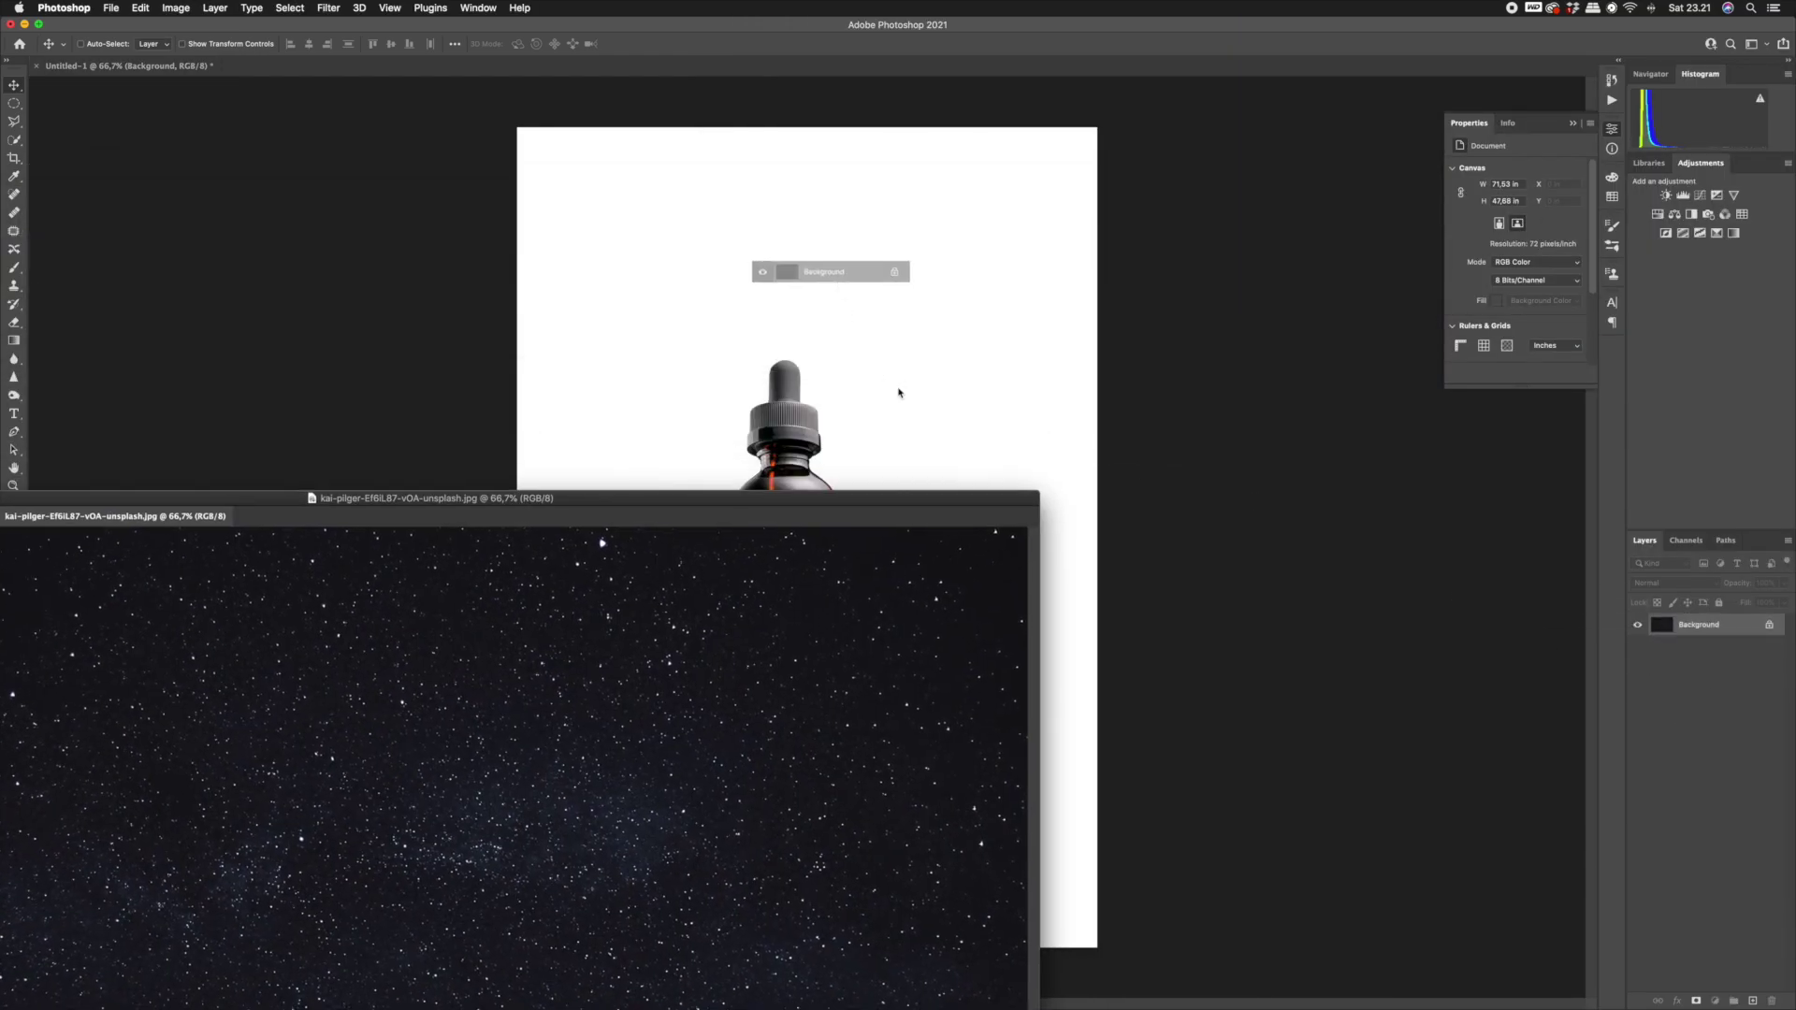
# Rotate the starfield to portrait orientation and scale it to about 8.59 × 12.87 in so it covers the canvas.
pyautogui.press('super+t')
pyautogui.press('super+0')
pyautogui.moveTo(1169, 395); pyautogui.dragTo(761, 274)
pyautogui.moveTo(884, 455); pyautogui.dragTo(794, 445)
pyautogui.moveTo(950, 334); pyautogui.dragTo(910, 389)
pyautogui.moveTo(687, 717); pyautogui.dragTo(713, 681)
pyautogui.moveTo(943, 388); pyautogui.dragTo(943, 384)
pyautogui.moveTo(856, 534)
pyautogui.mouseDown()
pyautogui.moveTo(861, 552)
pyautogui.moveTo(900, 533)
pyautogui.moveTo(802, 533)
pyautogui.moveTo(861, 534)
pyautogui.moveTo(842, 534)
pyautogui.mouseUp()
pyautogui.press('Return')
pyautogui.press('z')
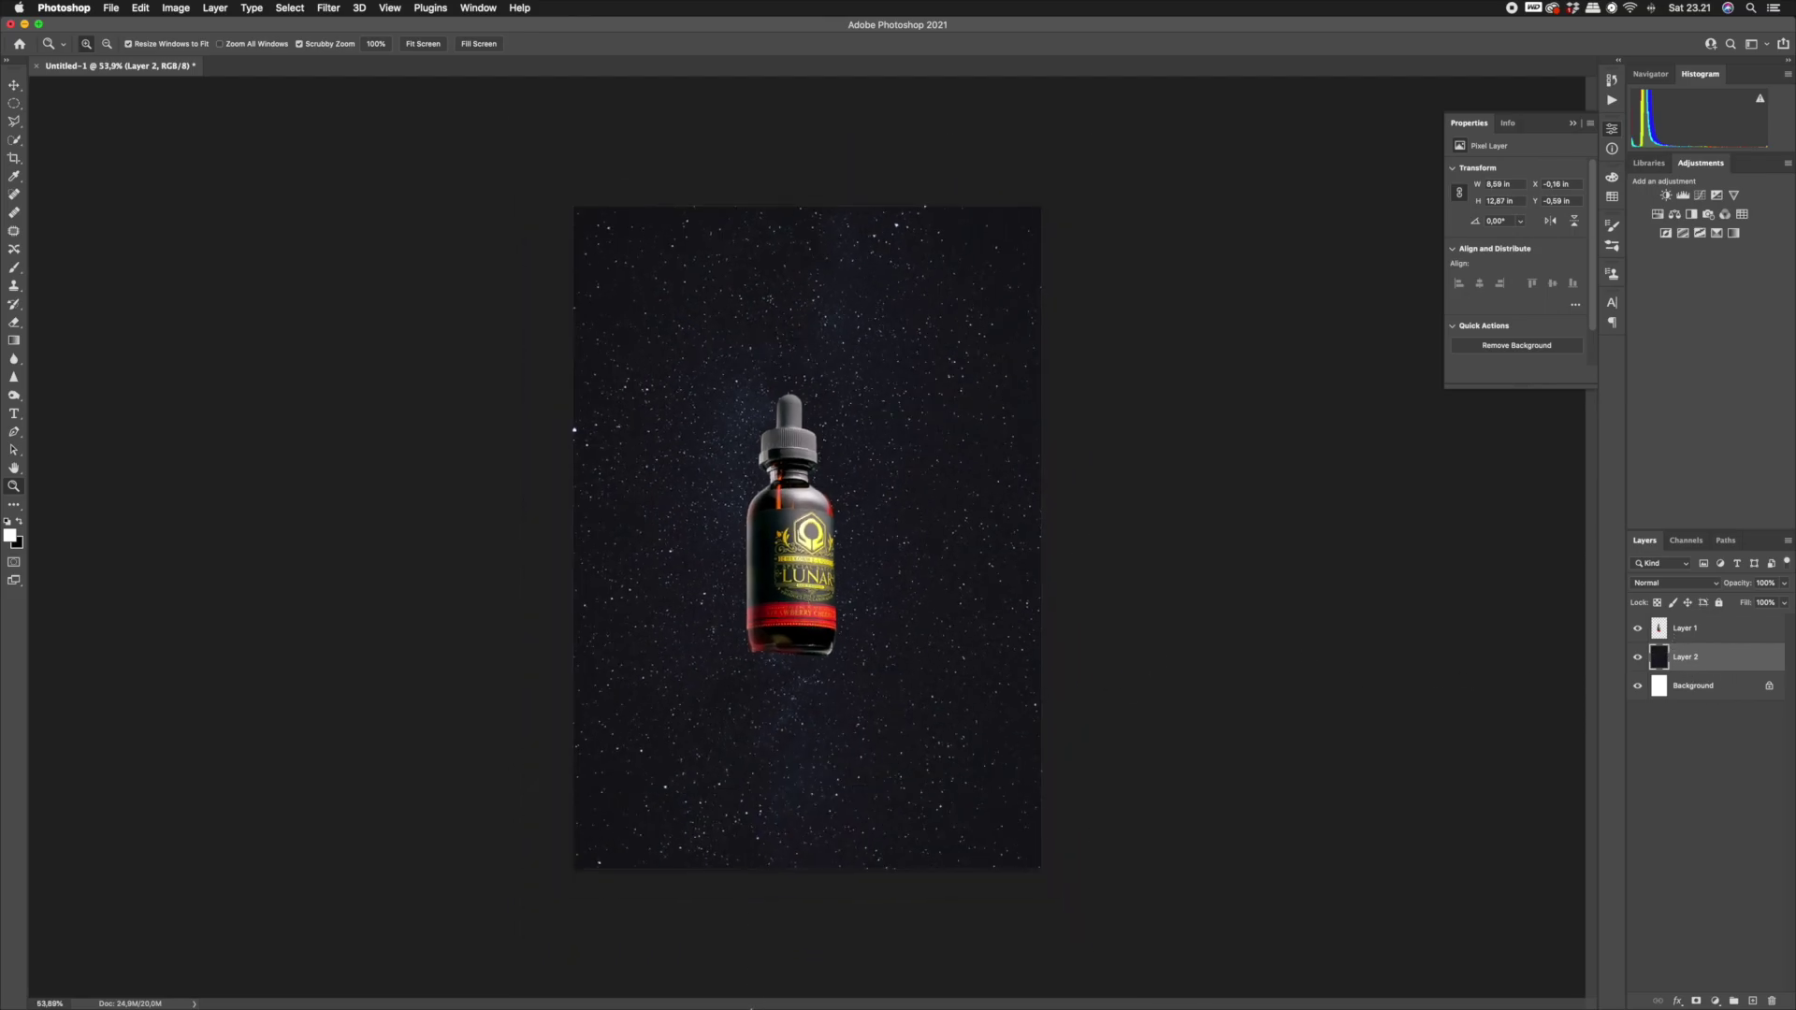
# From Finder, open nasa-yZygONrUBe8-unsplash.jpg in Photoshop and copy its layer into the poster, between the starfield and the bottle.
pyautogui.click(729, 968)
pyautogui.click(1029, 210)
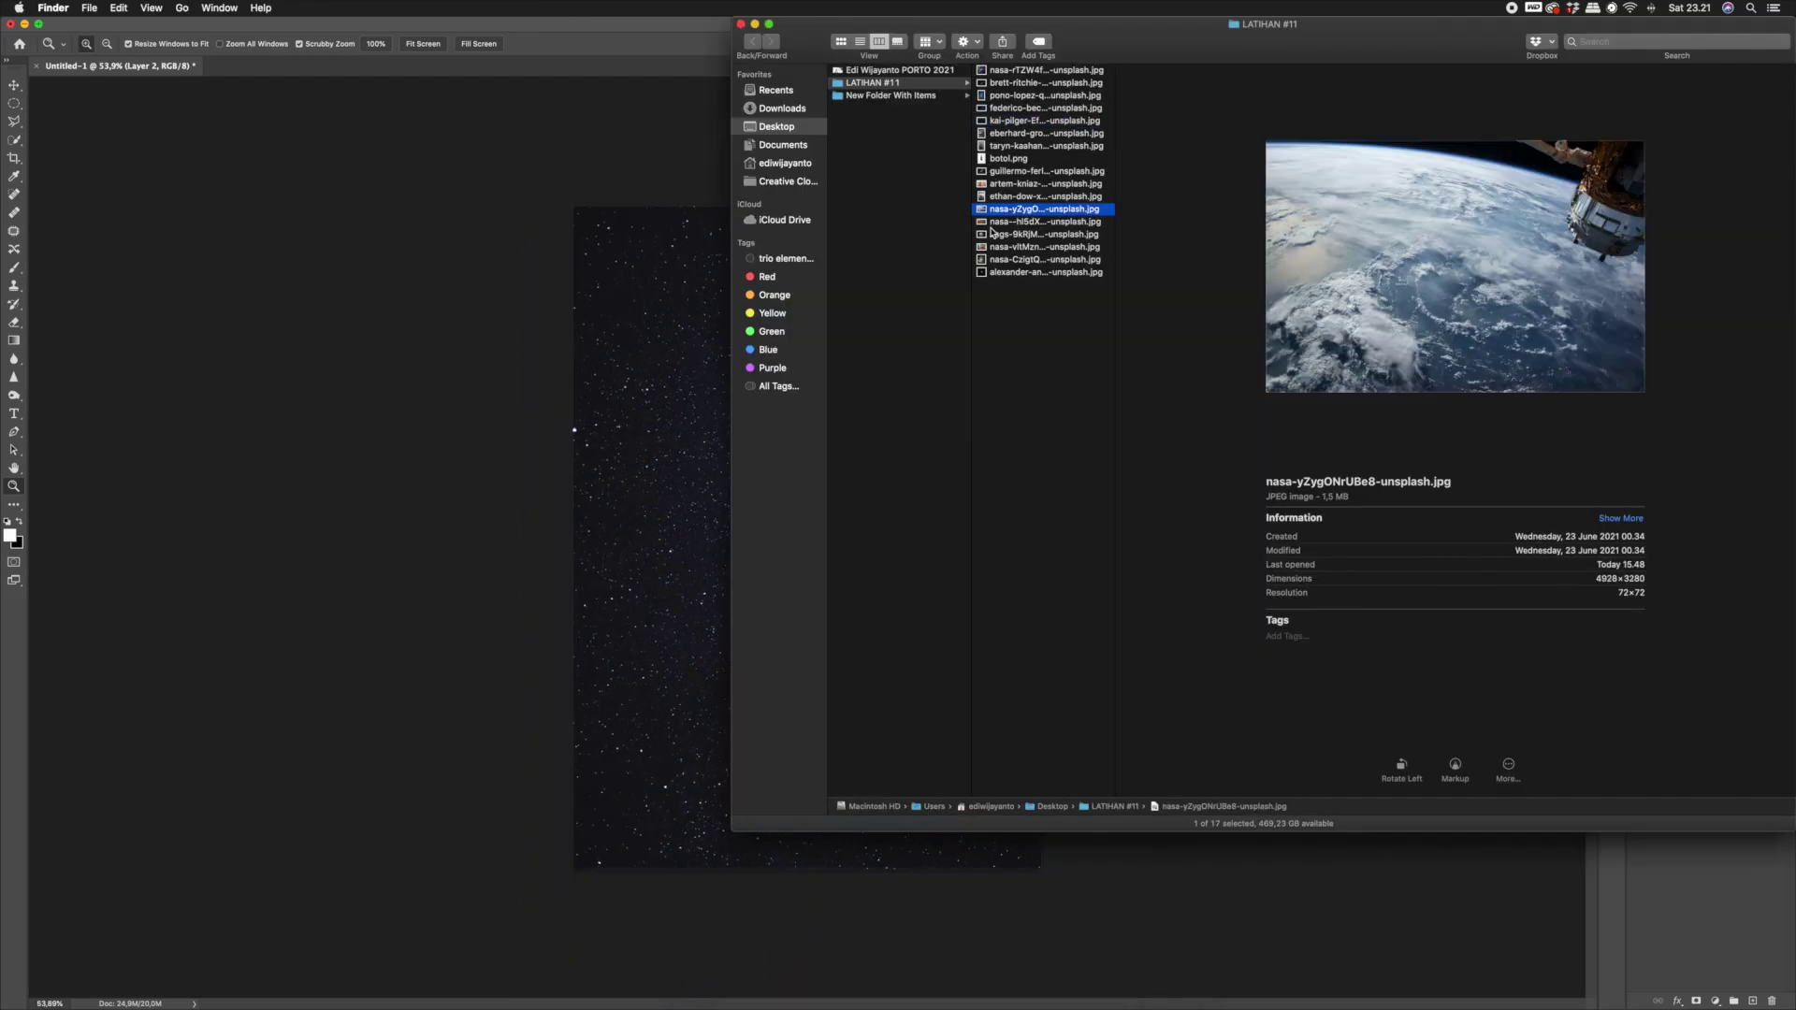
pyautogui.rightClick(1085, 211)
pyautogui.moveTo(1169, 223)
pyautogui.click(1385, 245)
pyautogui.moveTo(1706, 617); pyautogui.dragTo(934, 400)
pyautogui.moveTo(922, 485); pyautogui.dragTo(788, 583)
# Scale the Earth photo to about 52%, tilt it slightly clockwise and place it across the bottom of the canvas.
pyautogui.press('super+t')
pyautogui.moveTo(726, 621); pyautogui.dragTo(800, 609)
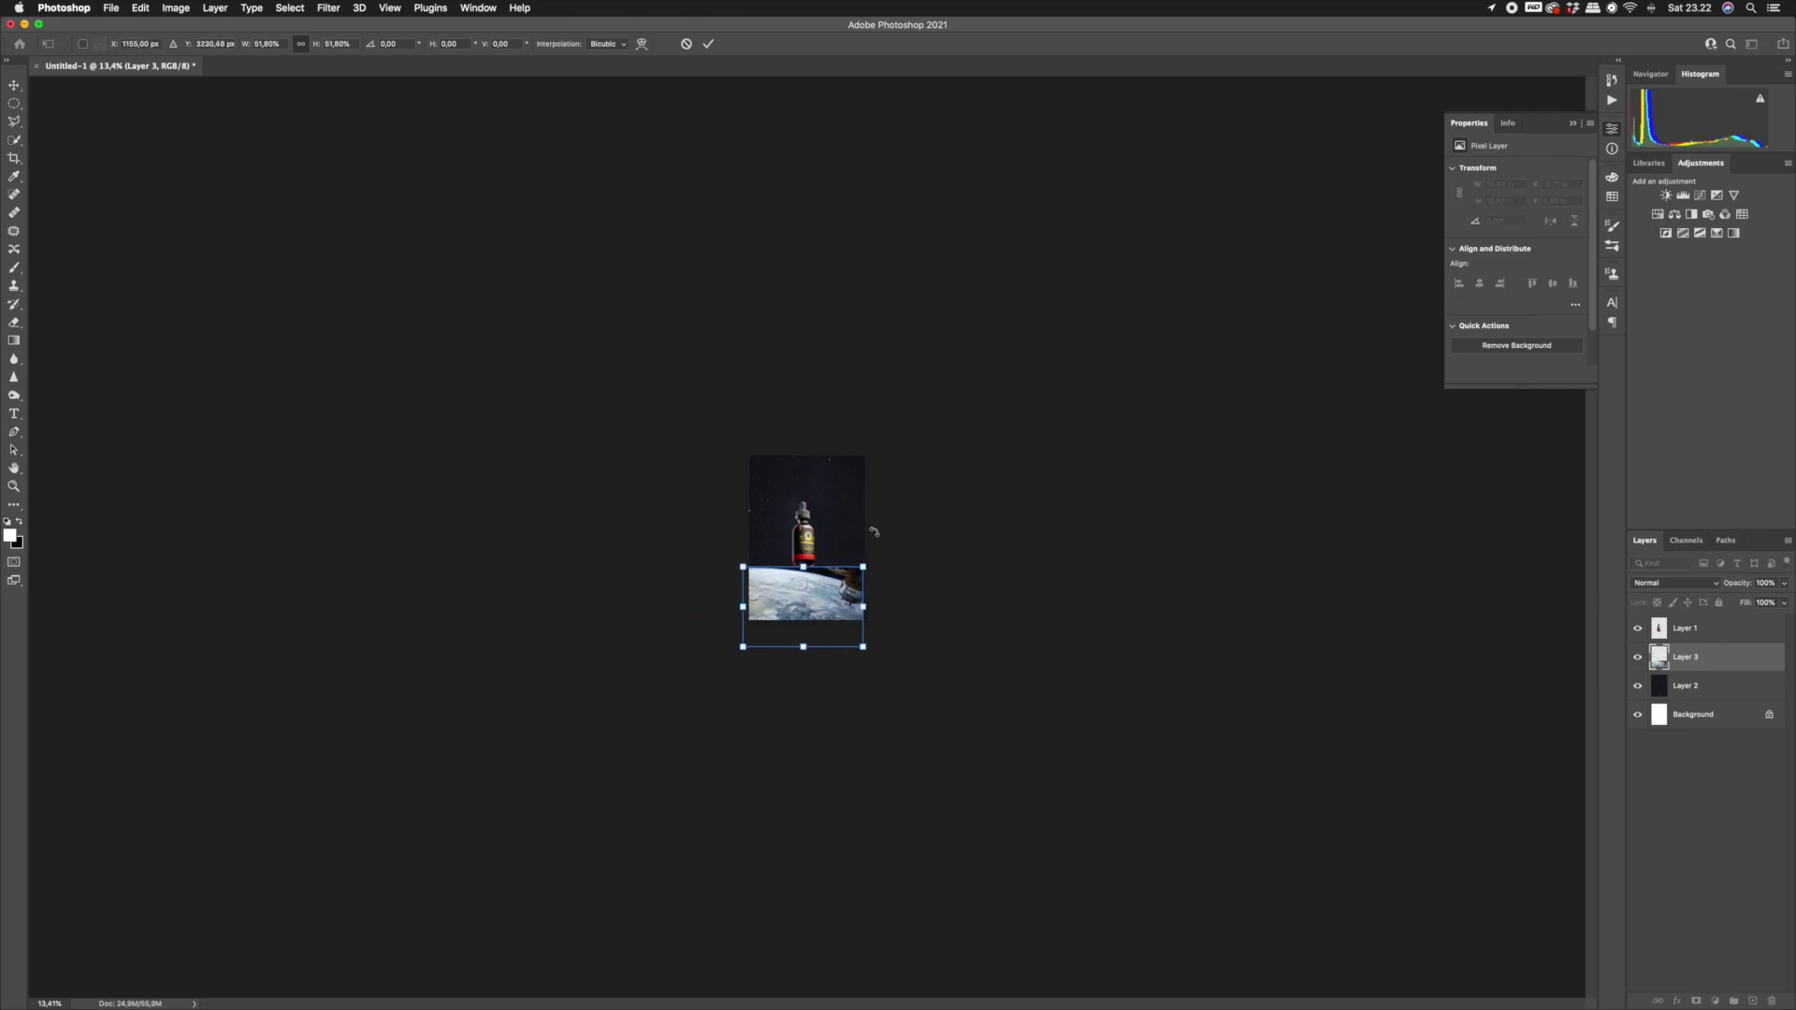
pyautogui.moveTo(871, 558); pyautogui.dragTo(911, 725)
pyautogui.press('Return')
pyautogui.press('z')
pyautogui.moveTo(843, 649); pyautogui.dragTo(877, 736)
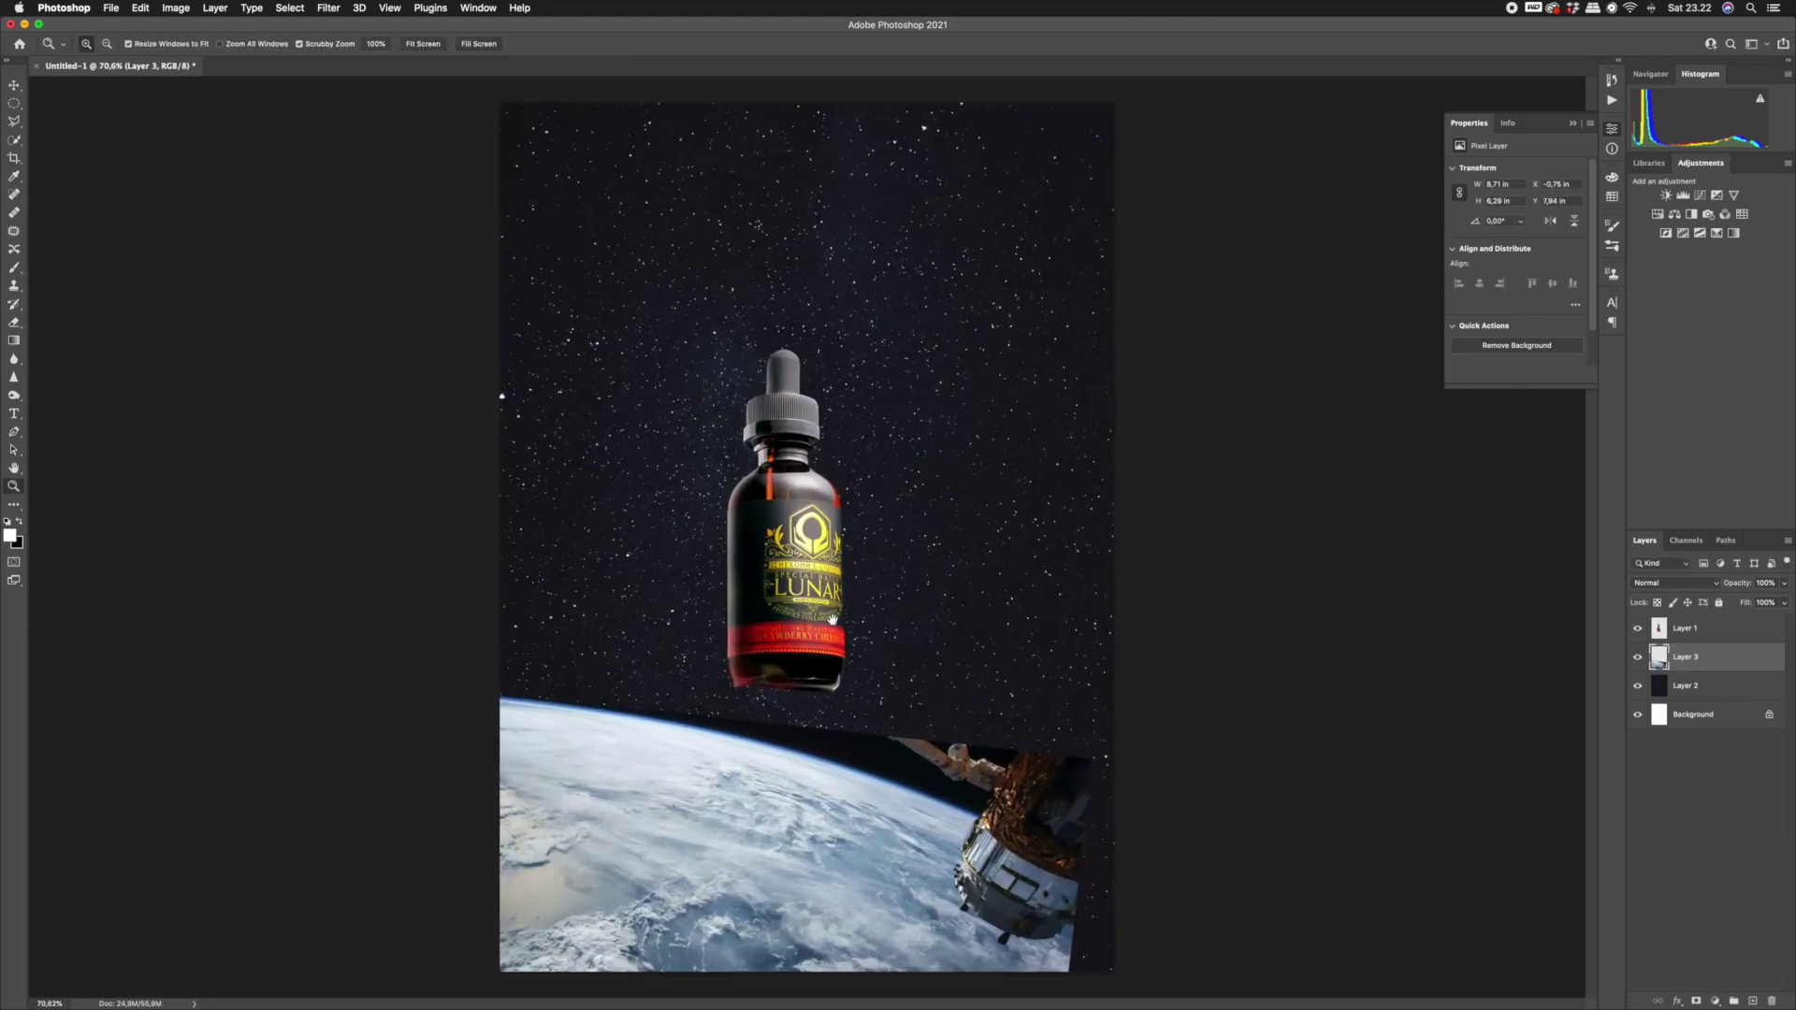
pyautogui.moveTo(833, 620); pyautogui.dragTo(853, 661)
# Warp the Earth layer so its right side reaches the canvas edge and the horizon curves more strongly.
pyautogui.press('f')
pyautogui.press('super+minus')
pyautogui.press('super+minus')
pyautogui.press('super+t')
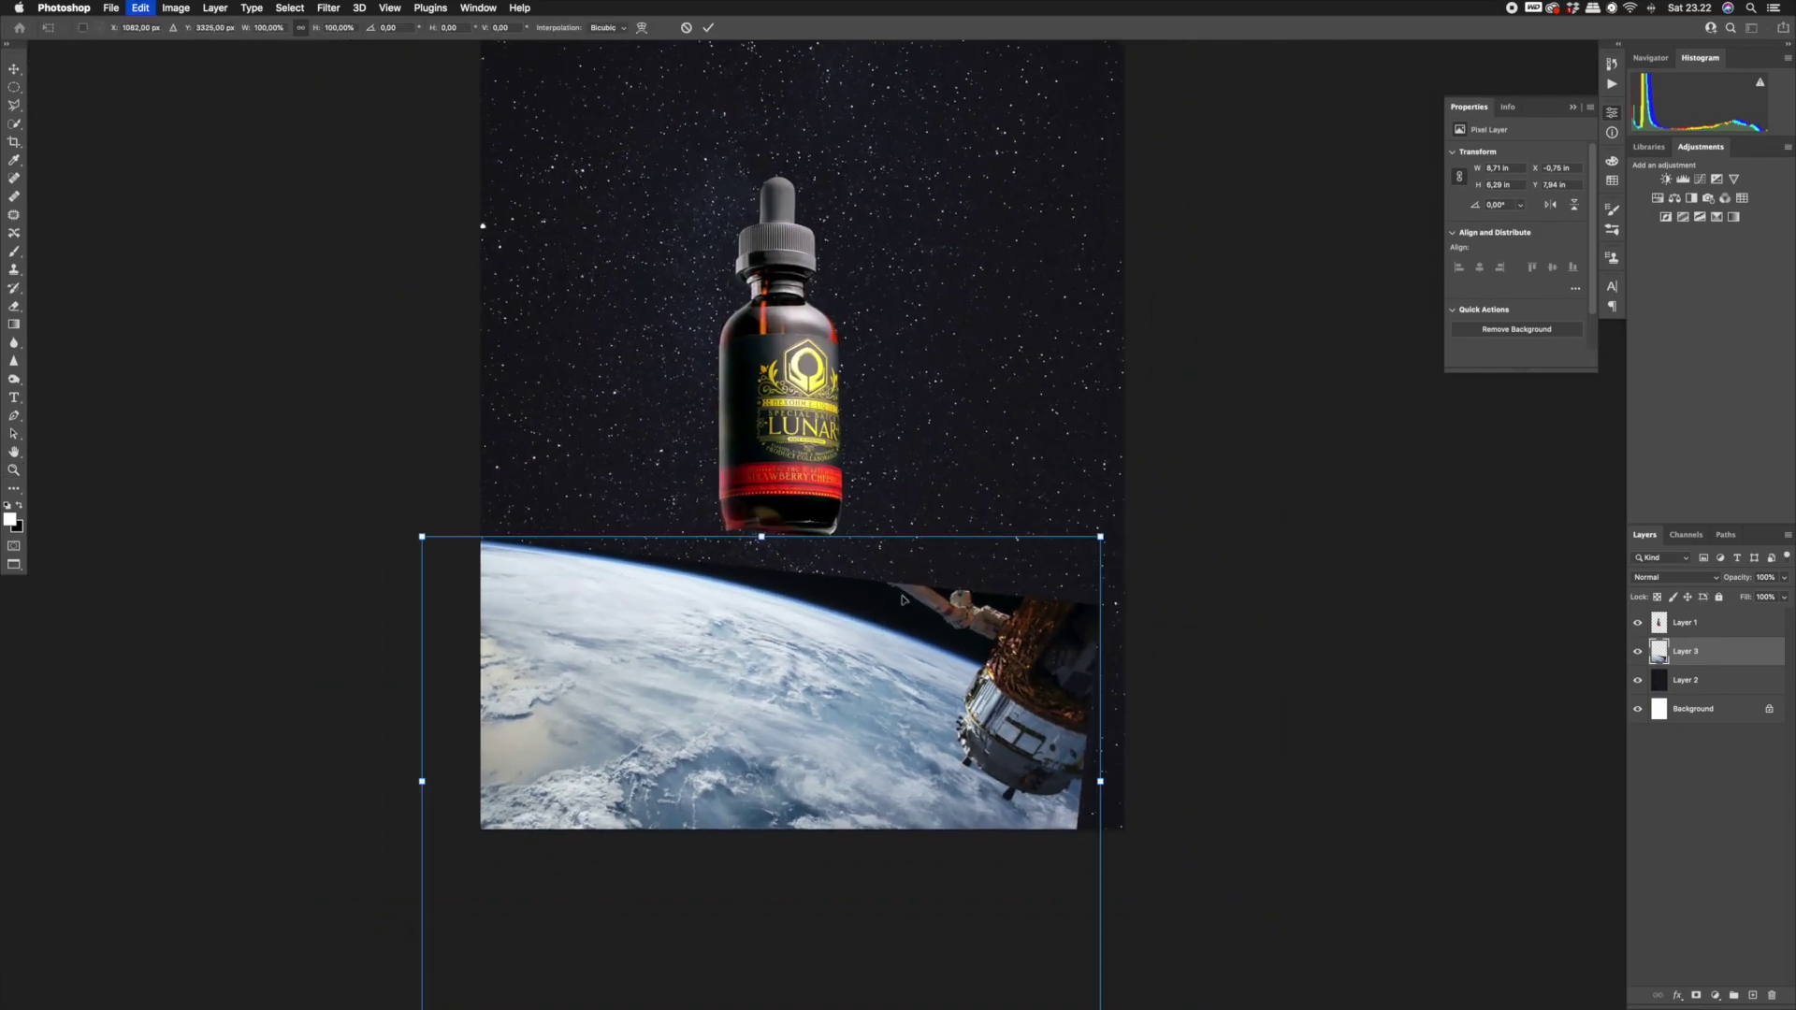
pyautogui.click(641, 28)
pyautogui.moveTo(1101, 723); pyautogui.dragTo(1212, 865)
pyautogui.moveTo(424, 538); pyautogui.dragTo(432, 567)
pyautogui.moveTo(544, 576); pyautogui.dragTo(553, 553)
pyautogui.moveTo(1046, 704); pyautogui.dragTo(1041, 727)
pyautogui.moveTo(603, 582); pyautogui.dragTo(610, 563)
pyautogui.moveTo(1036, 735); pyautogui.dragTo(1020, 741)
pyautogui.moveTo(689, 646); pyautogui.dragTo(697, 640)
# Refine the warp at the Earth layer's lower left corner and along the horizon, and apply it.
pyautogui.press('super+minus')
pyautogui.moveTo(730, 865); pyautogui.dragTo(765, 833)
pyautogui.moveTo(577, 863); pyautogui.dragTo(609, 831)
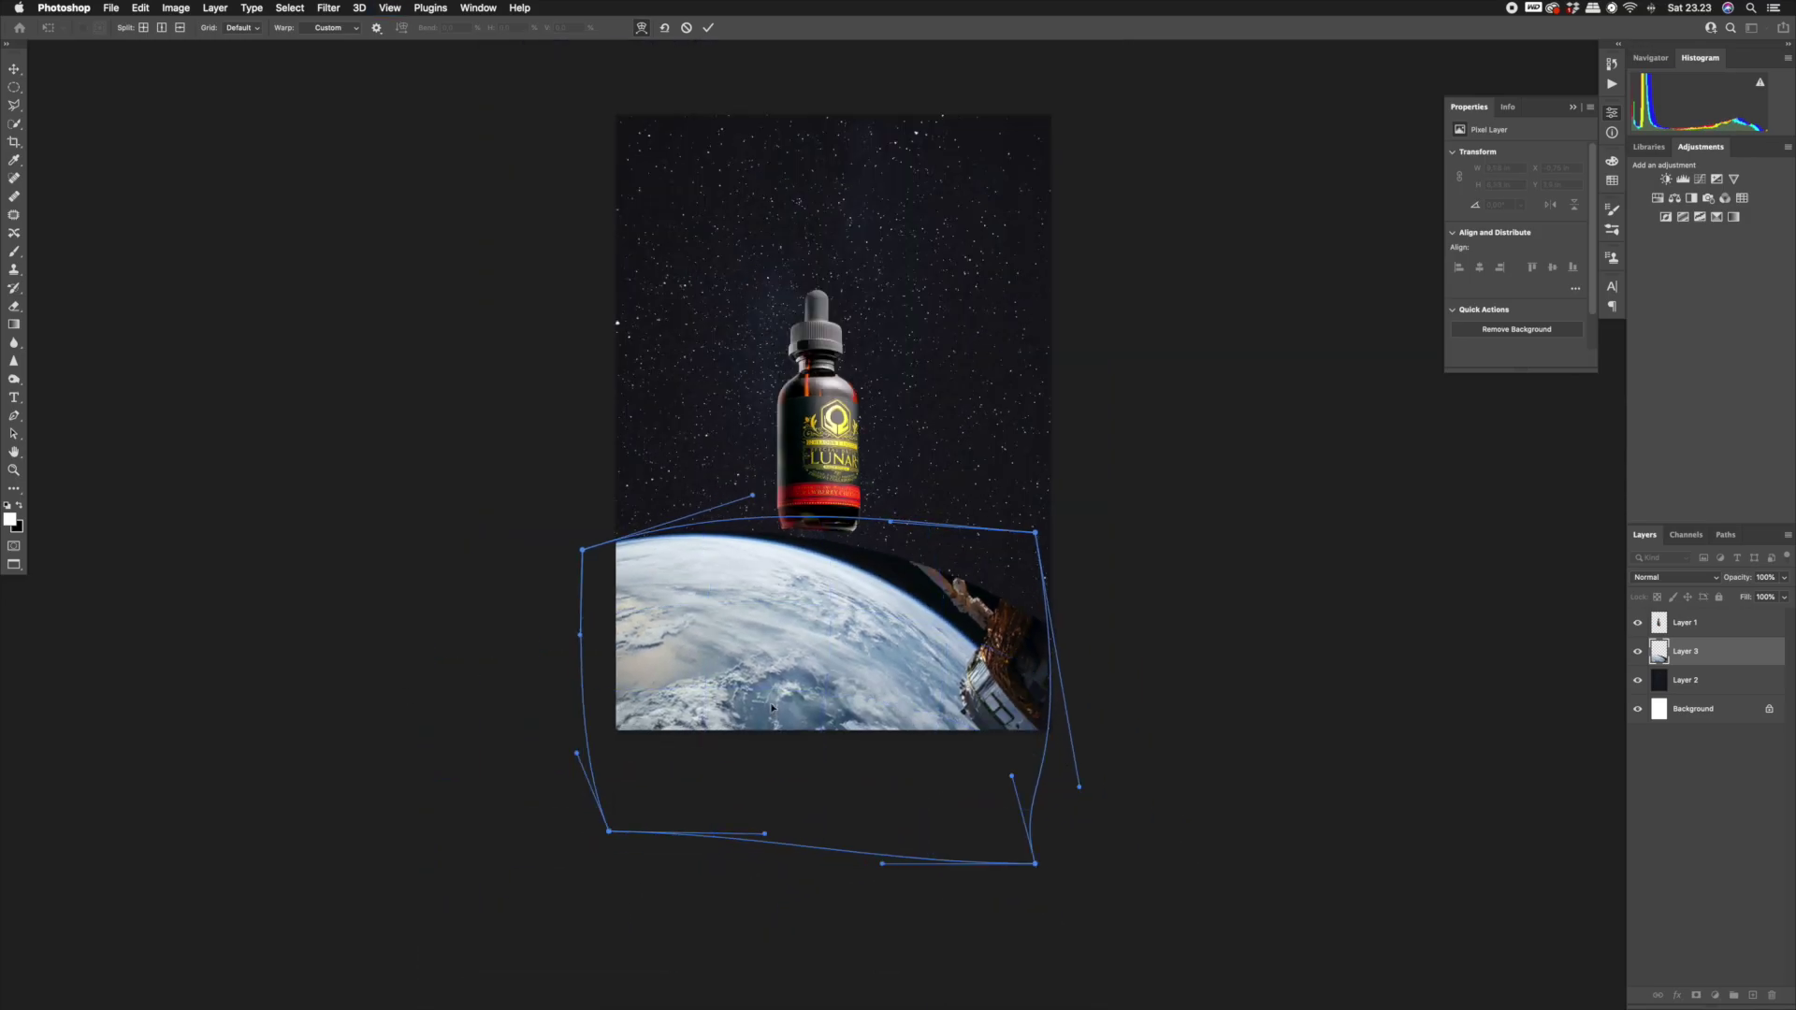
pyautogui.moveTo(889, 522); pyautogui.dragTo(887, 527)
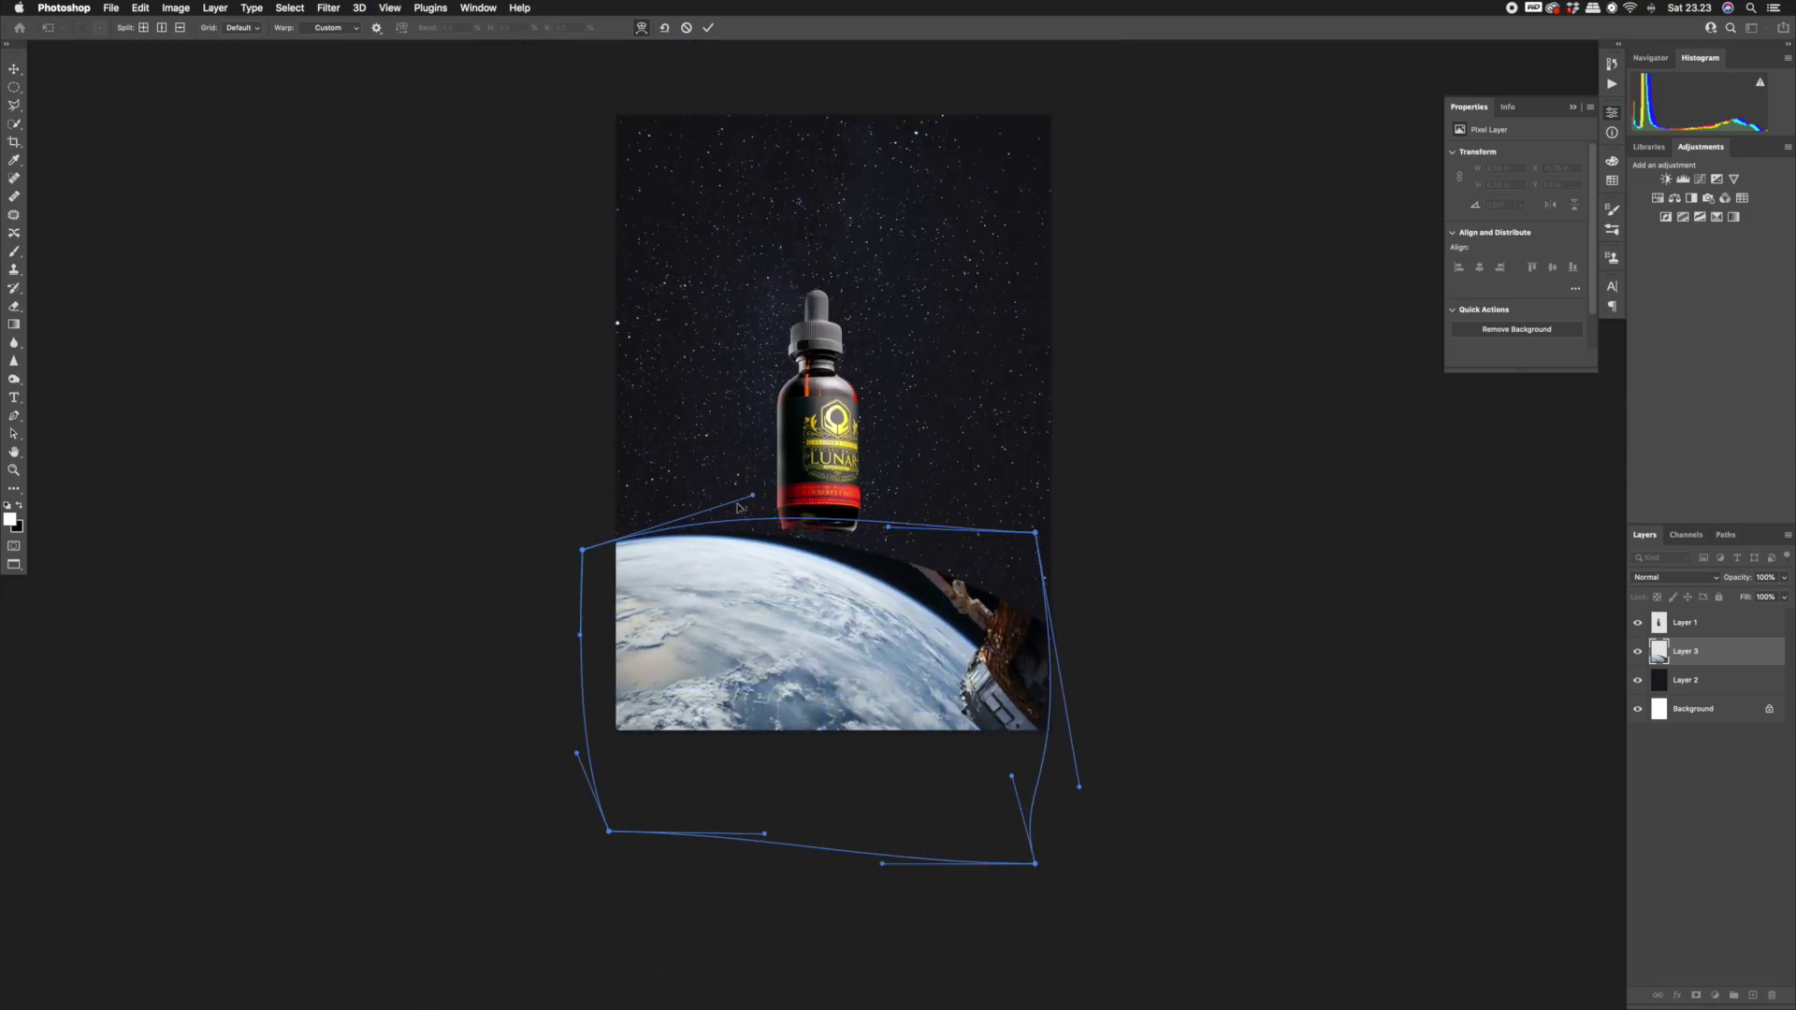
pyautogui.moveTo(752, 497); pyautogui.dragTo(754, 501)
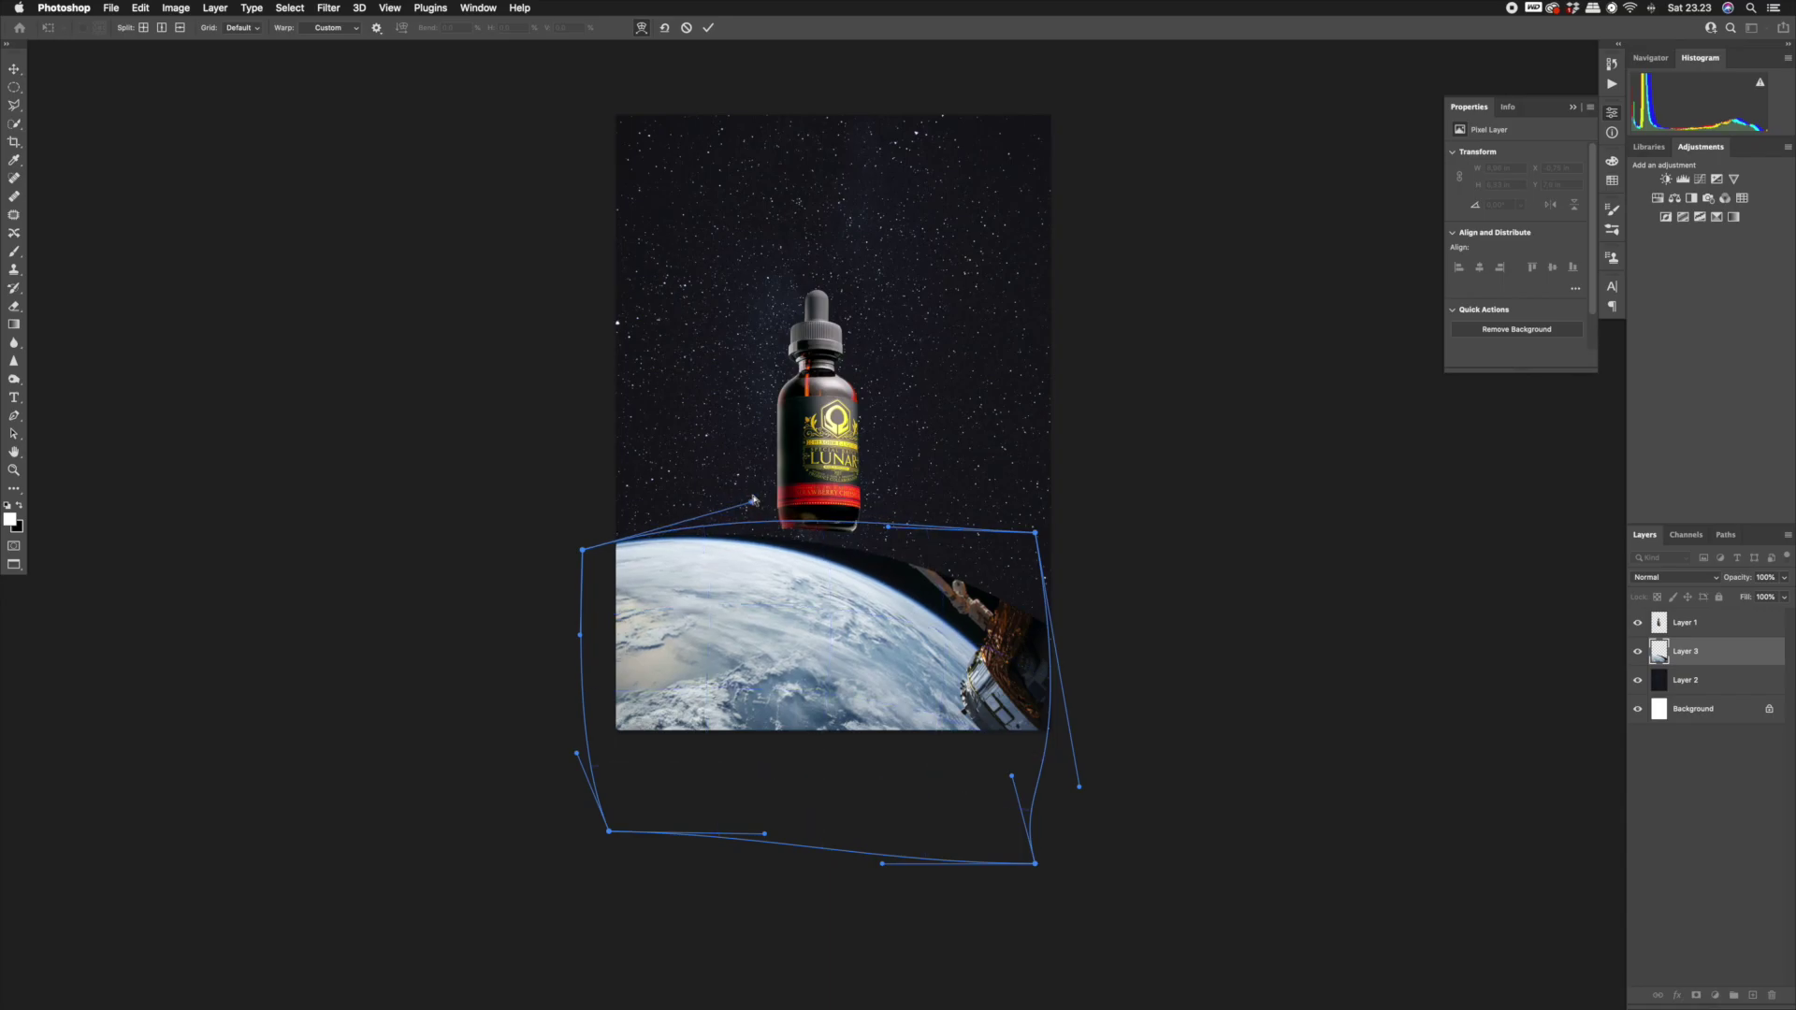
pyautogui.press('Return')
# Duplicate the Earth layer and lower the copy's opacity to 50%.
pyautogui.press('z')
pyautogui.moveTo(924, 640); pyautogui.dragTo(1100, 615)
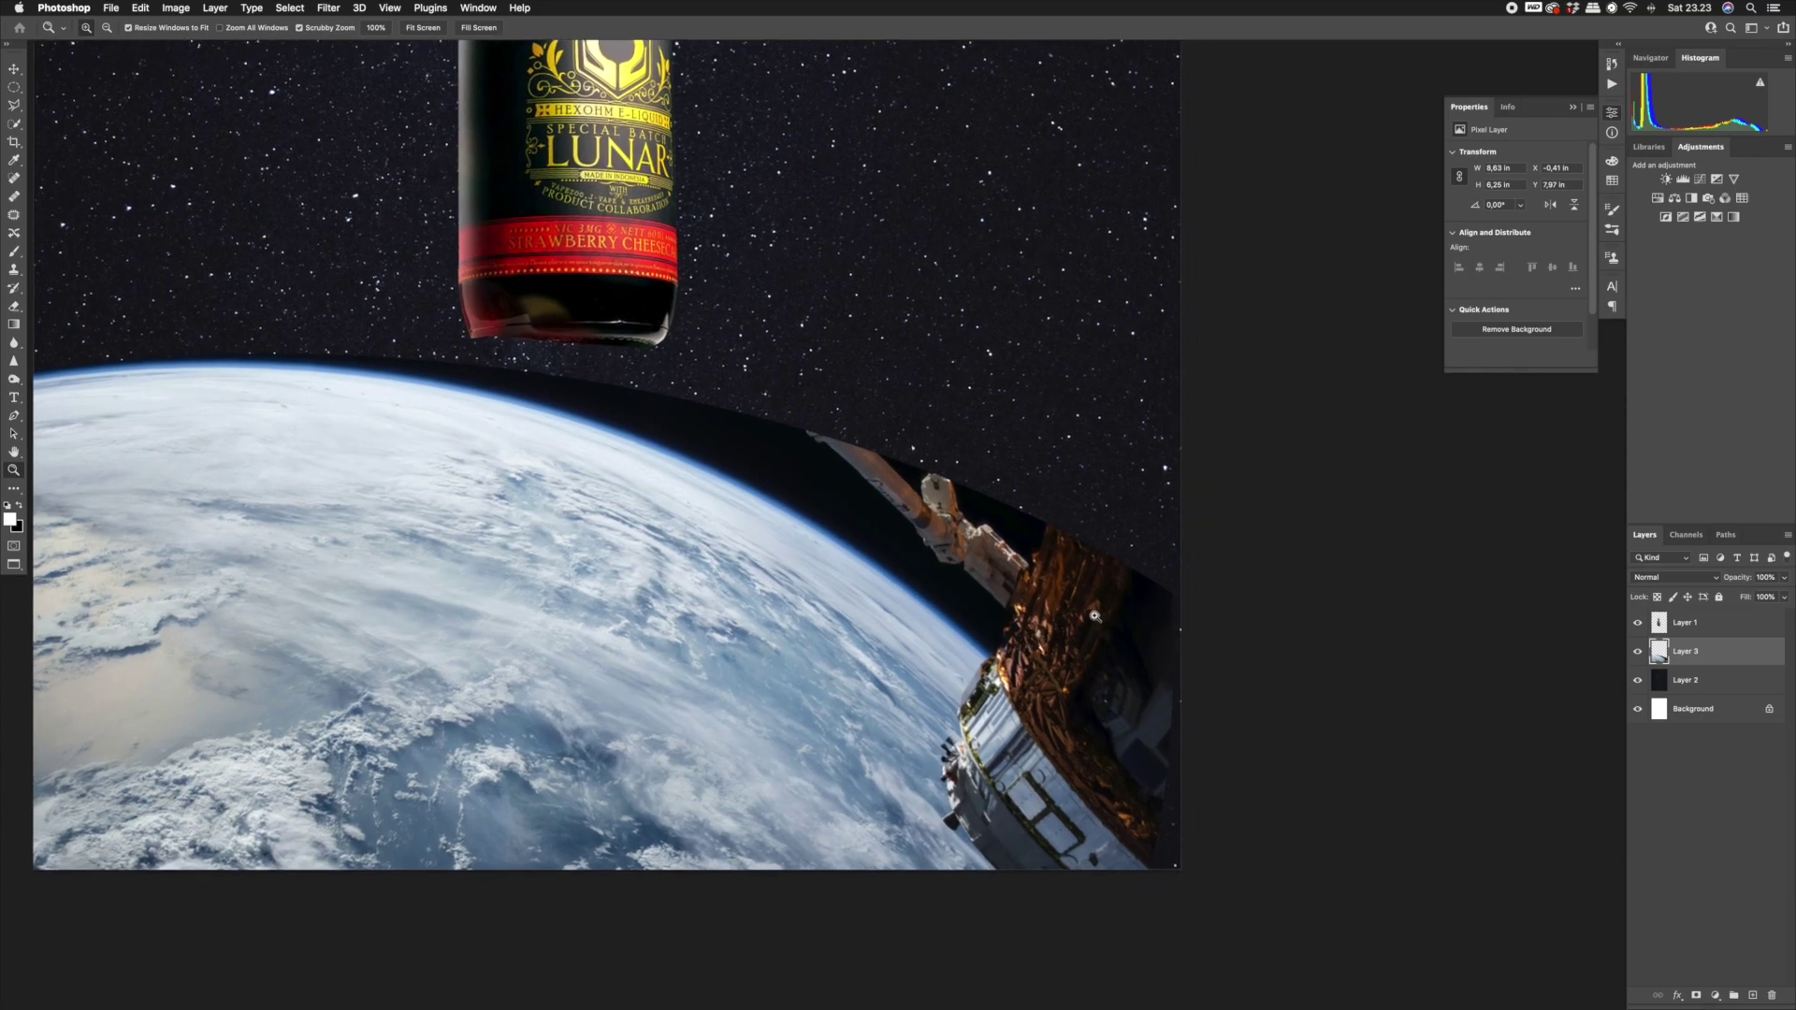
pyautogui.keyDown('alt'); pyautogui.click(1100, 615); pyautogui.keyUp('alt')
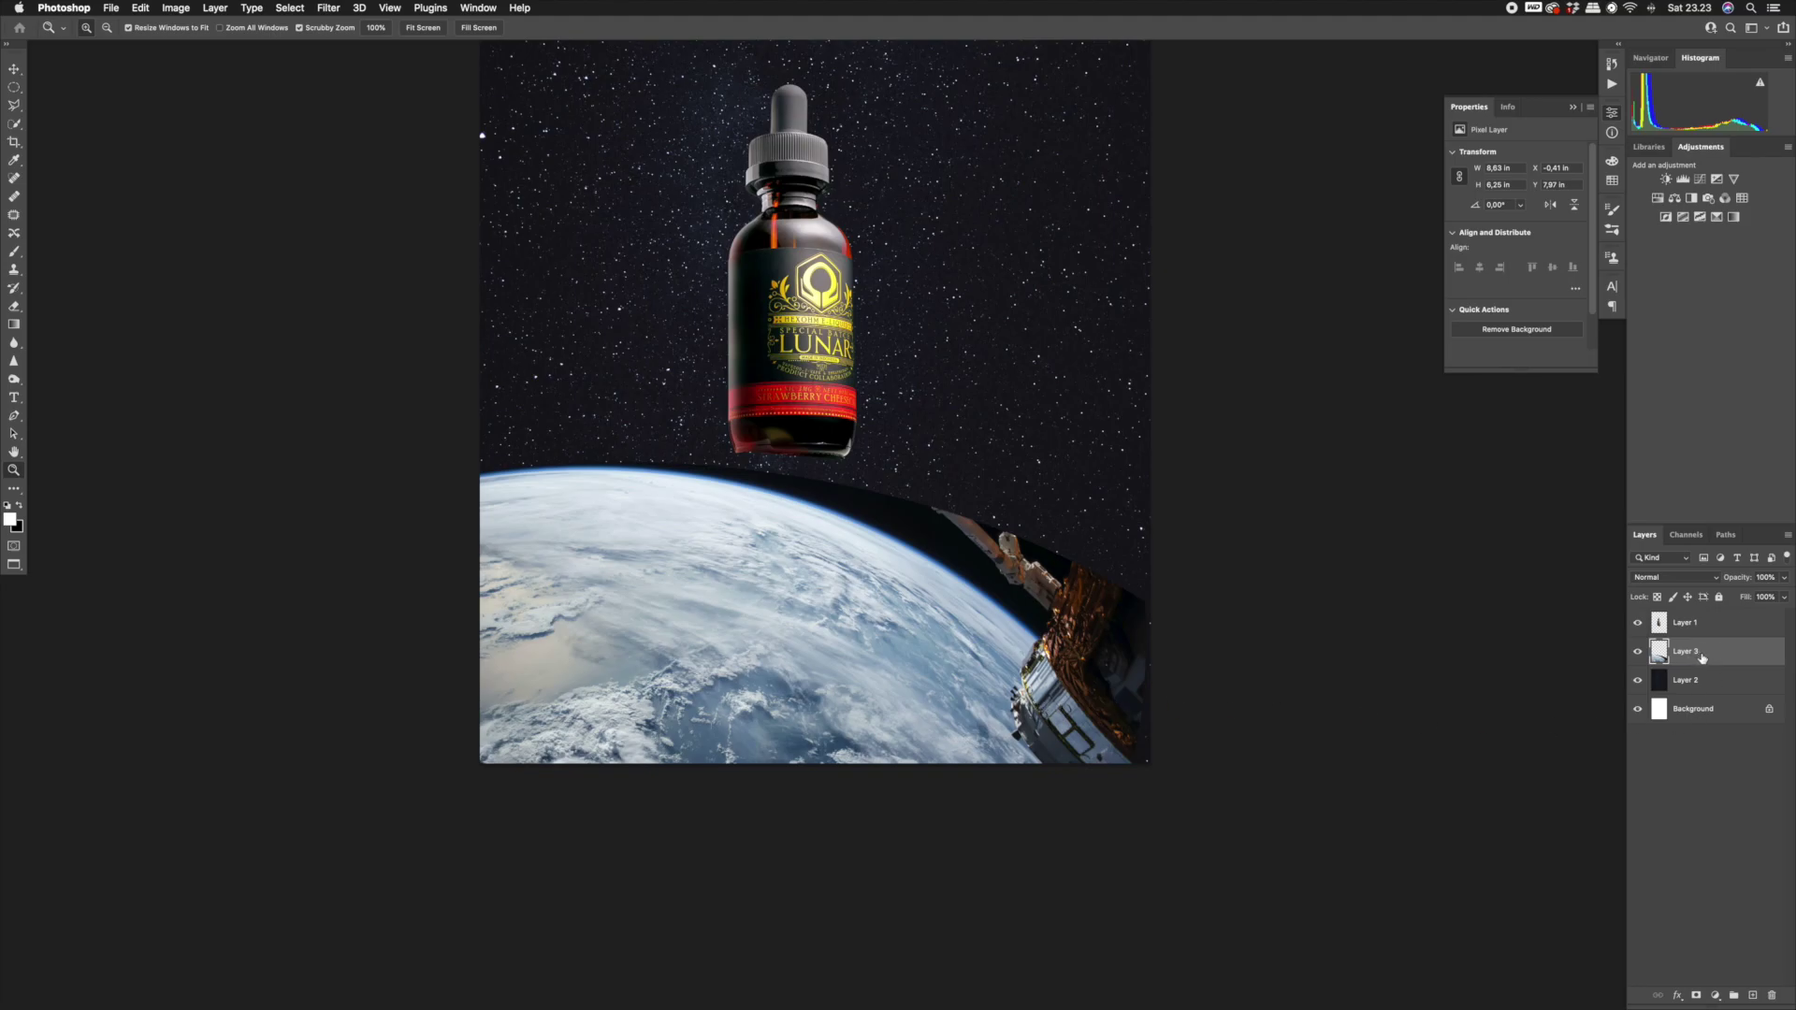
pyautogui.moveTo(1709, 652); pyautogui.dragTo(1752, 994)
pyautogui.press('v')
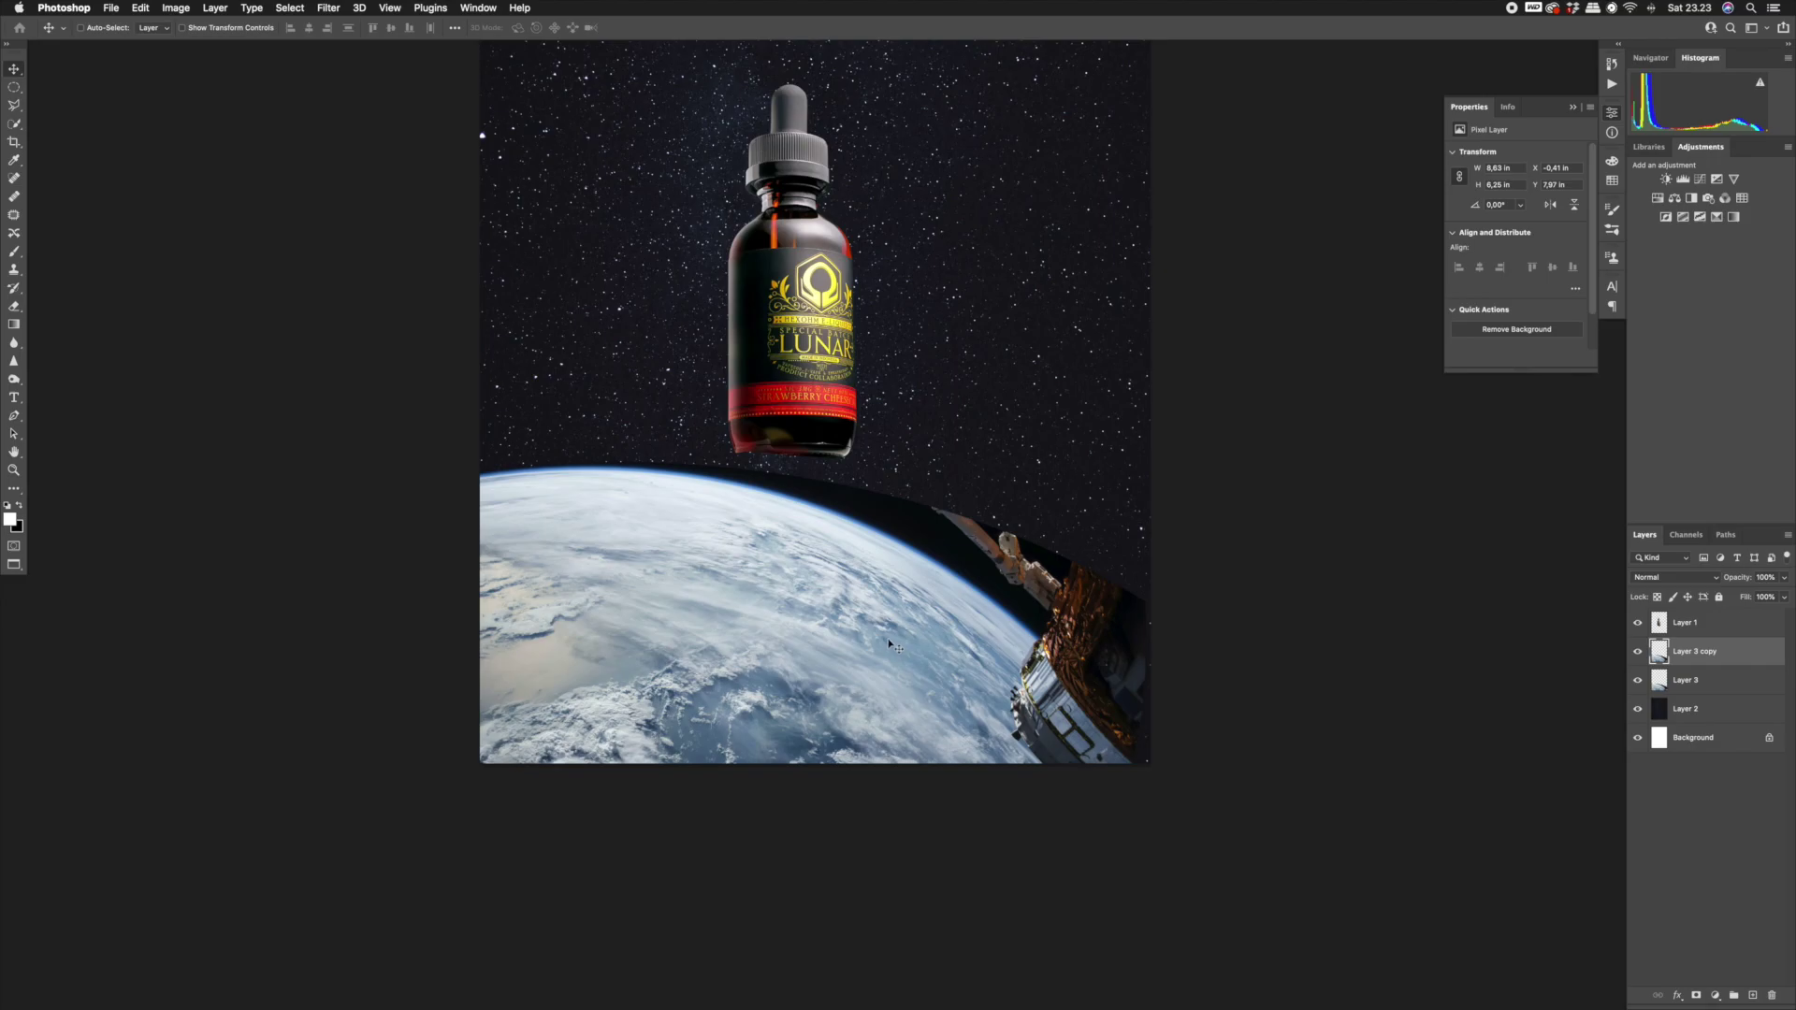
pyautogui.press('super')
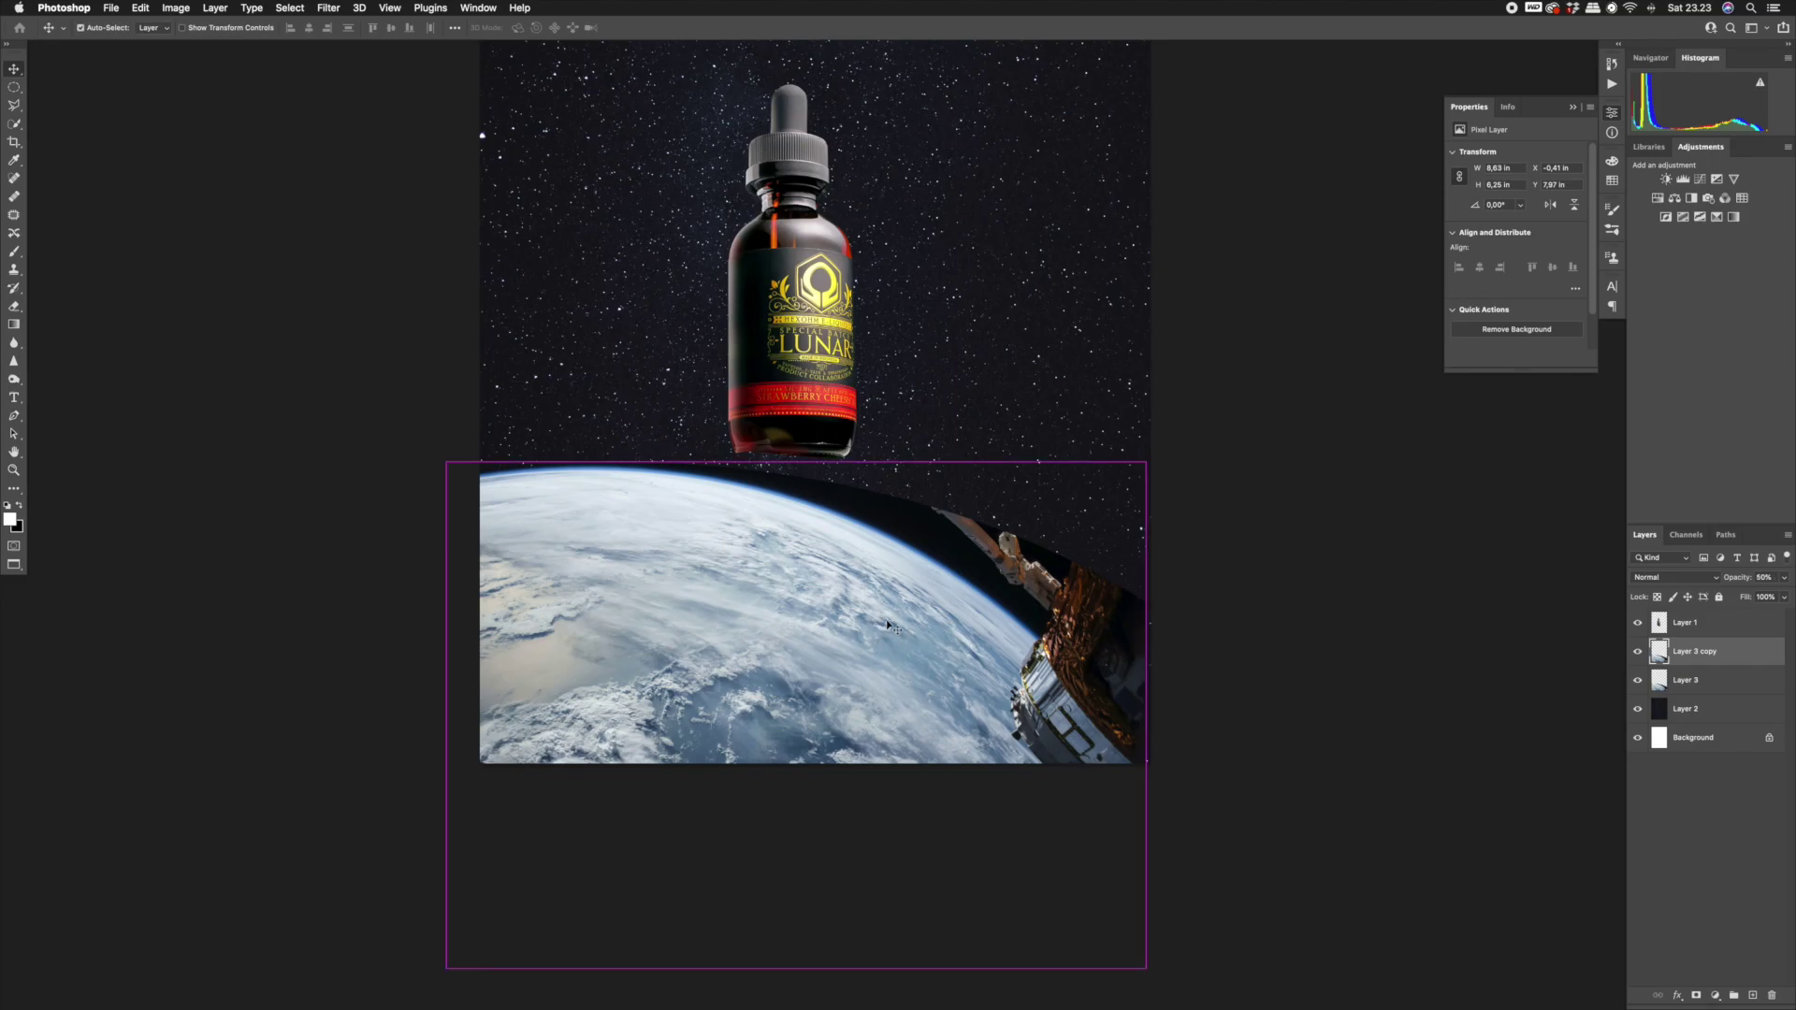
# Move the semi-transparent Earth copy to the right and rotate it about 15.12° to line up with the original horizon.
pyautogui.moveTo(993, 634); pyautogui.dragTo(1068, 651)
pyautogui.press('super+t')
pyautogui.moveTo(1221, 559); pyautogui.dragTo(1361, 561)
pyautogui.moveTo(1006, 702); pyautogui.dragTo(1046, 661)
pyautogui.moveTo(1415, 609); pyautogui.dragTo(1422, 603)
pyautogui.press('super+plus')
pyautogui.press('super+plus')
pyautogui.press('super+plus')
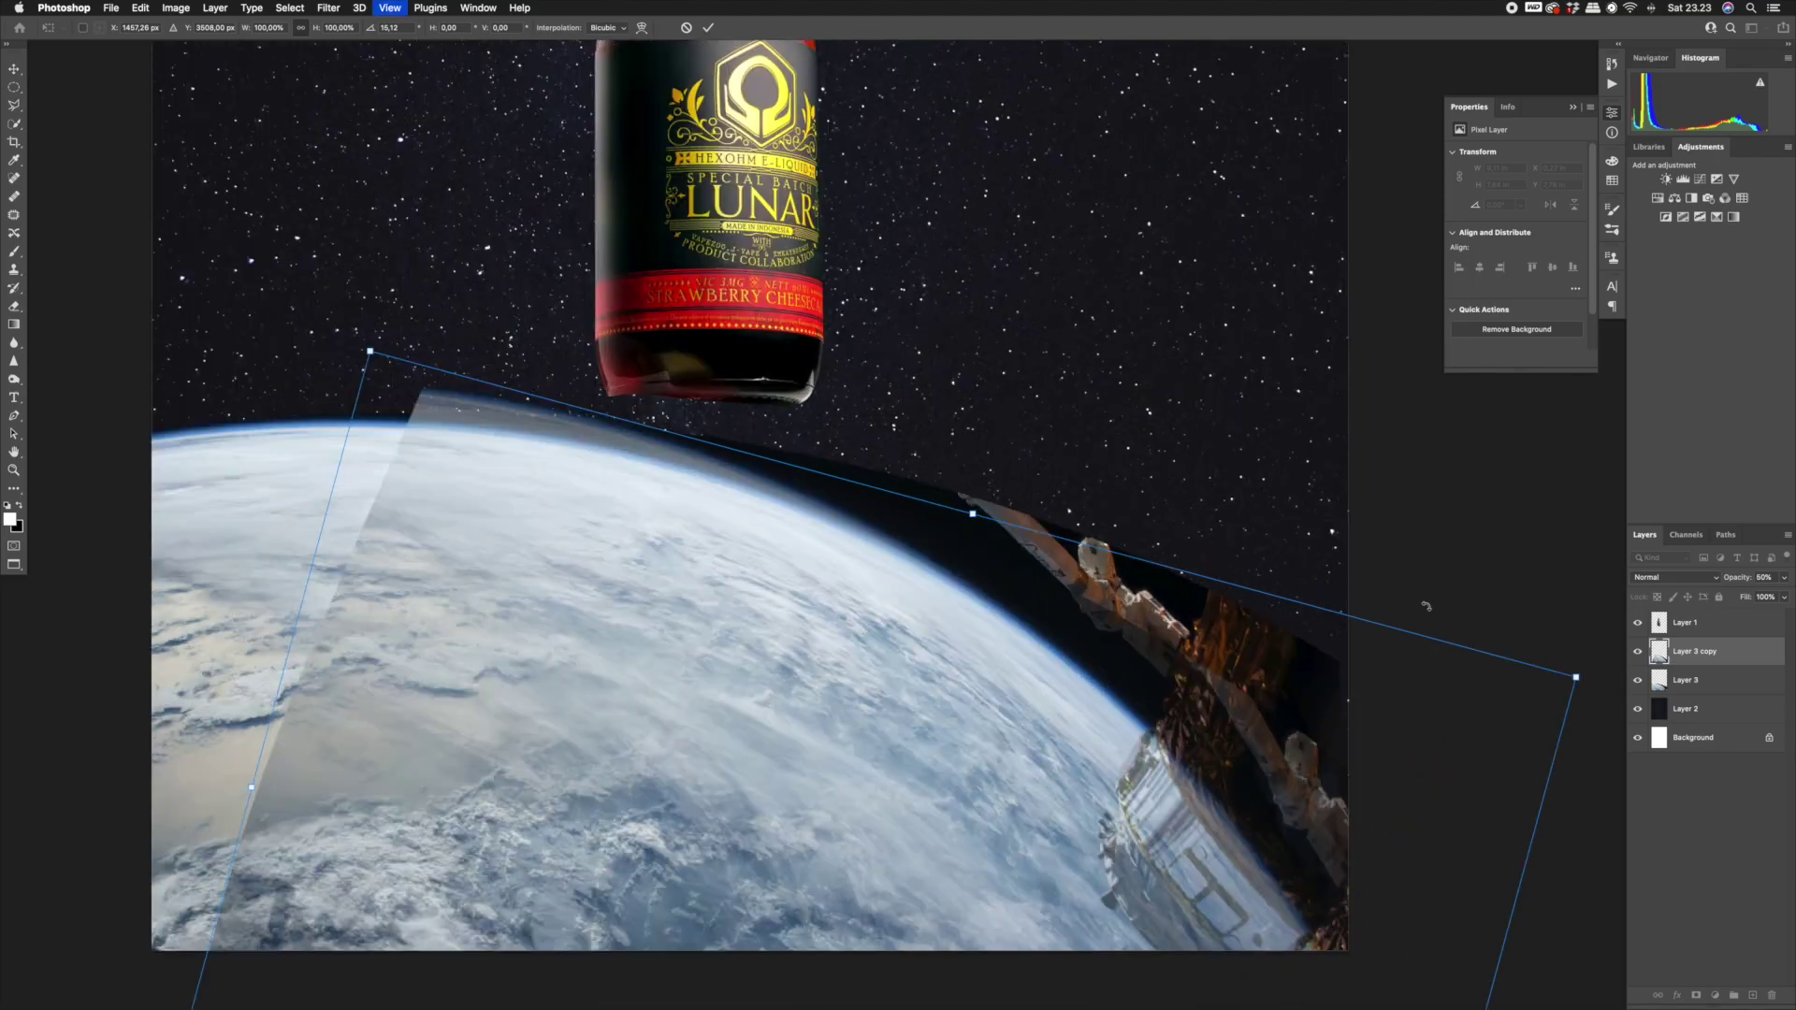
pyautogui.moveTo(947, 753); pyautogui.dragTo(902, 531)
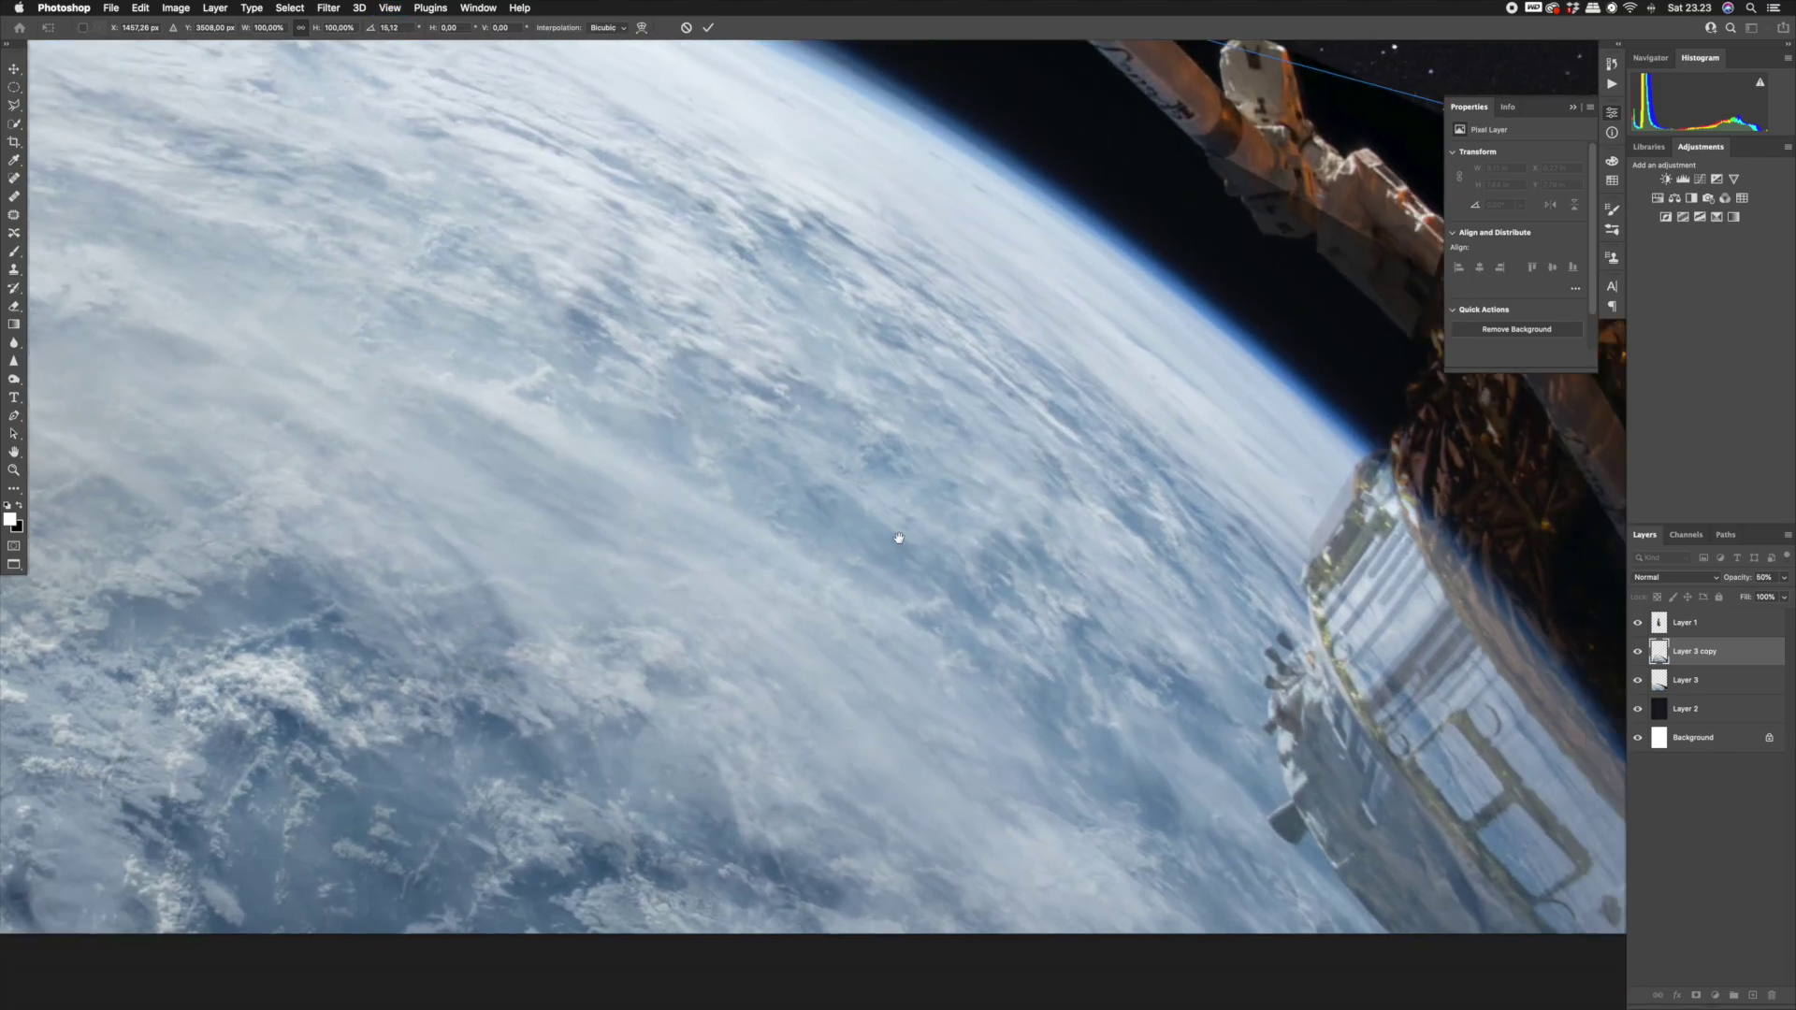
pyautogui.press('super+minus')
pyautogui.press('super+minus')
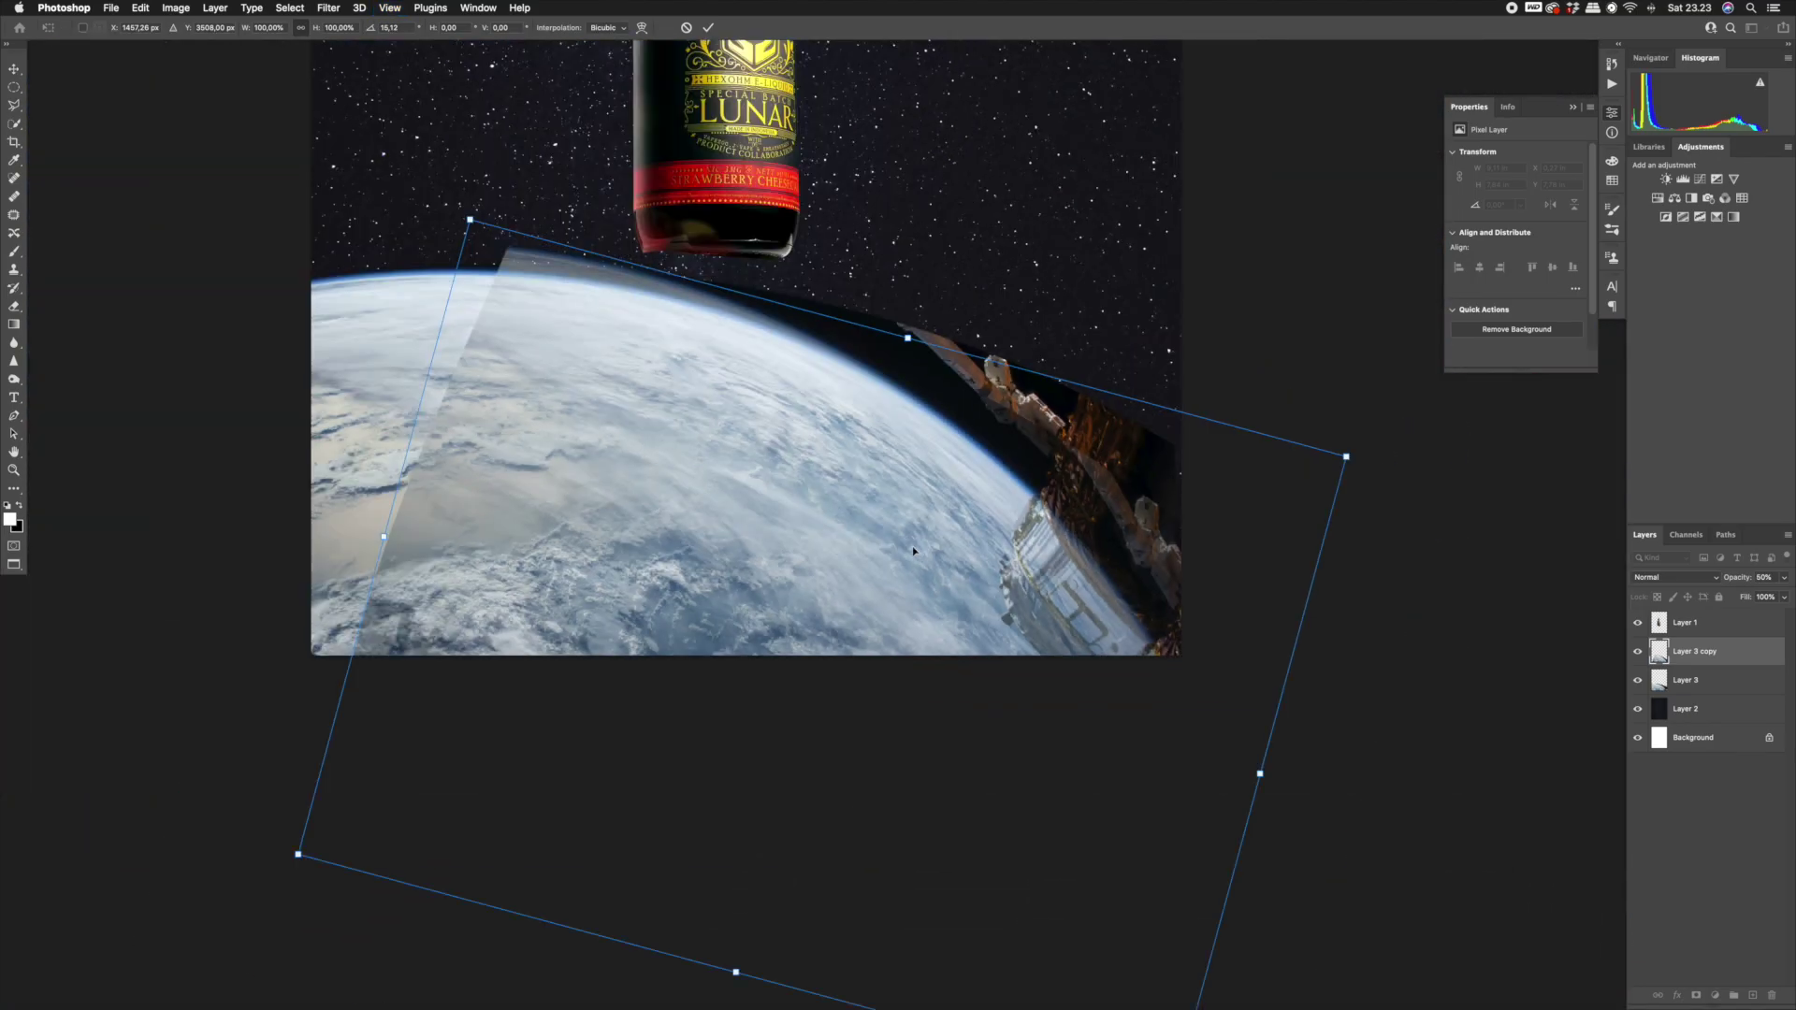
# Warp the upper left part of the Earth copy to match the horizon beneath it and apply the transform.
pyautogui.click(644, 28)
pyautogui.moveTo(537, 267); pyautogui.dragTo(533, 283)
pyautogui.moveTo(992, 494); pyautogui.dragTo(982, 506)
pyautogui.moveTo(1165, 662); pyautogui.dragTo(1168, 666)
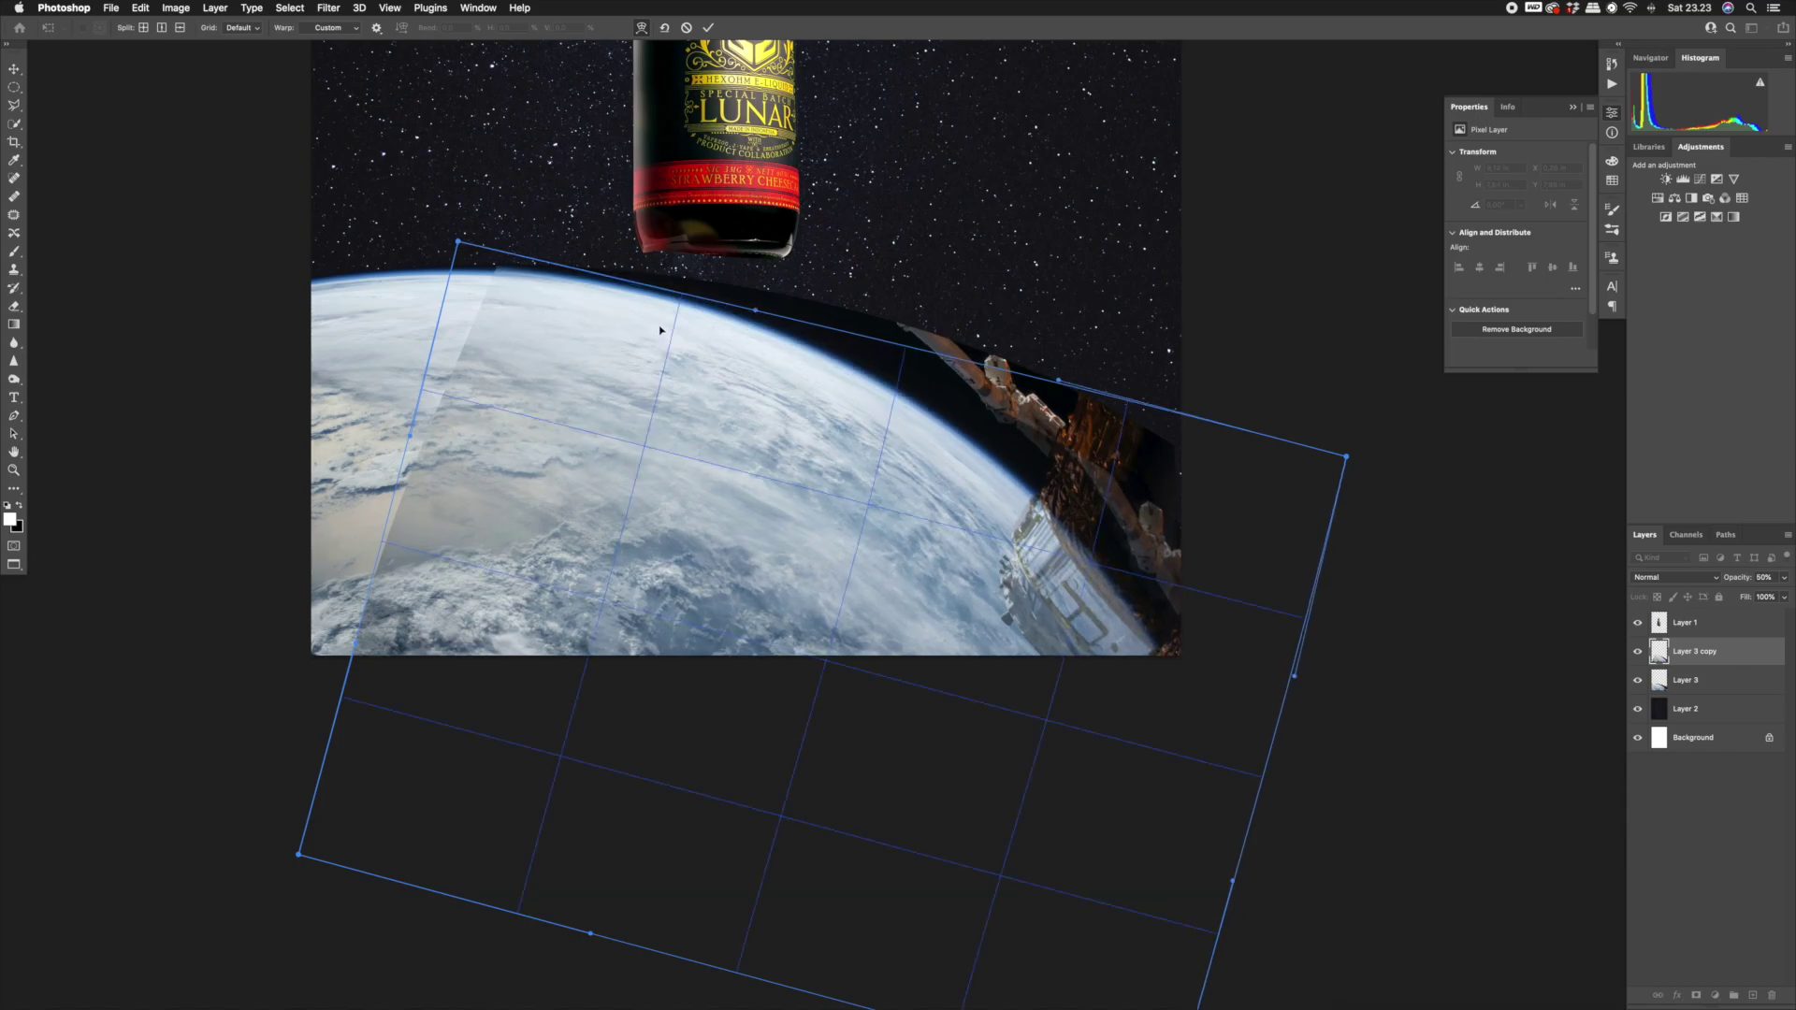
pyautogui.moveTo(457, 243); pyautogui.dragTo(456, 251)
pyautogui.moveTo(650, 335); pyautogui.dragTo(643, 315)
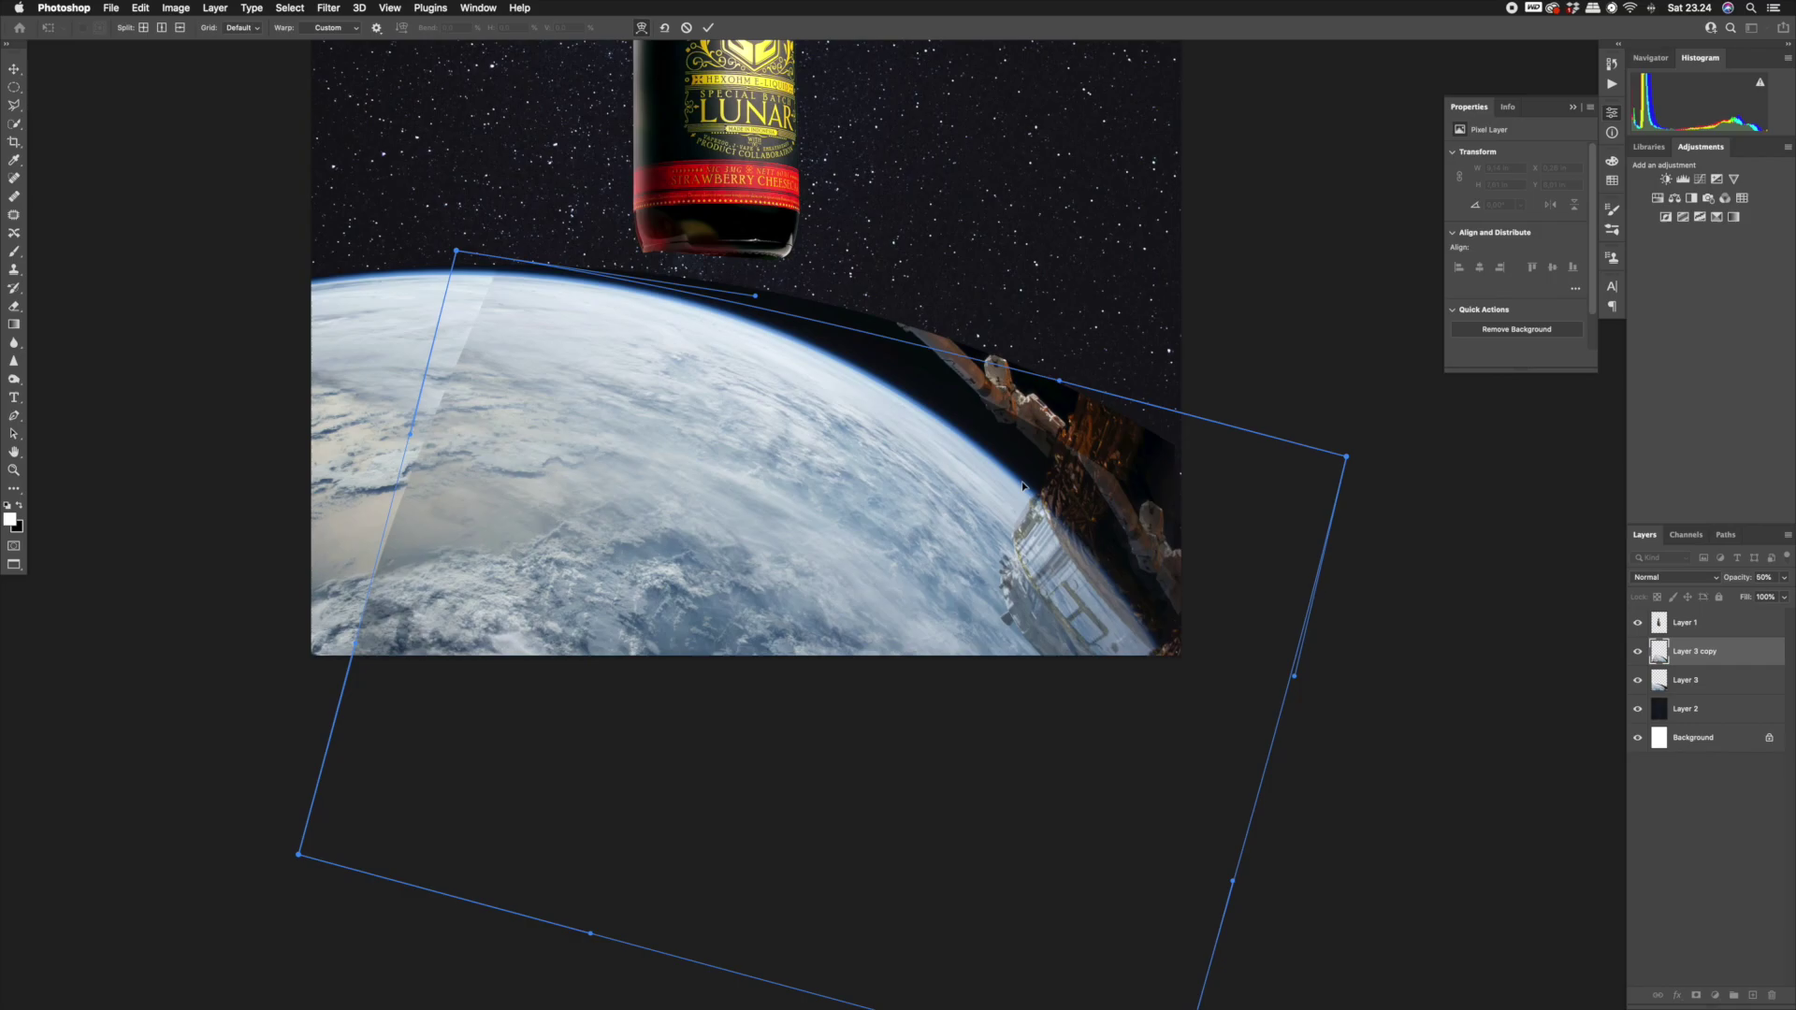
pyautogui.press('Return')
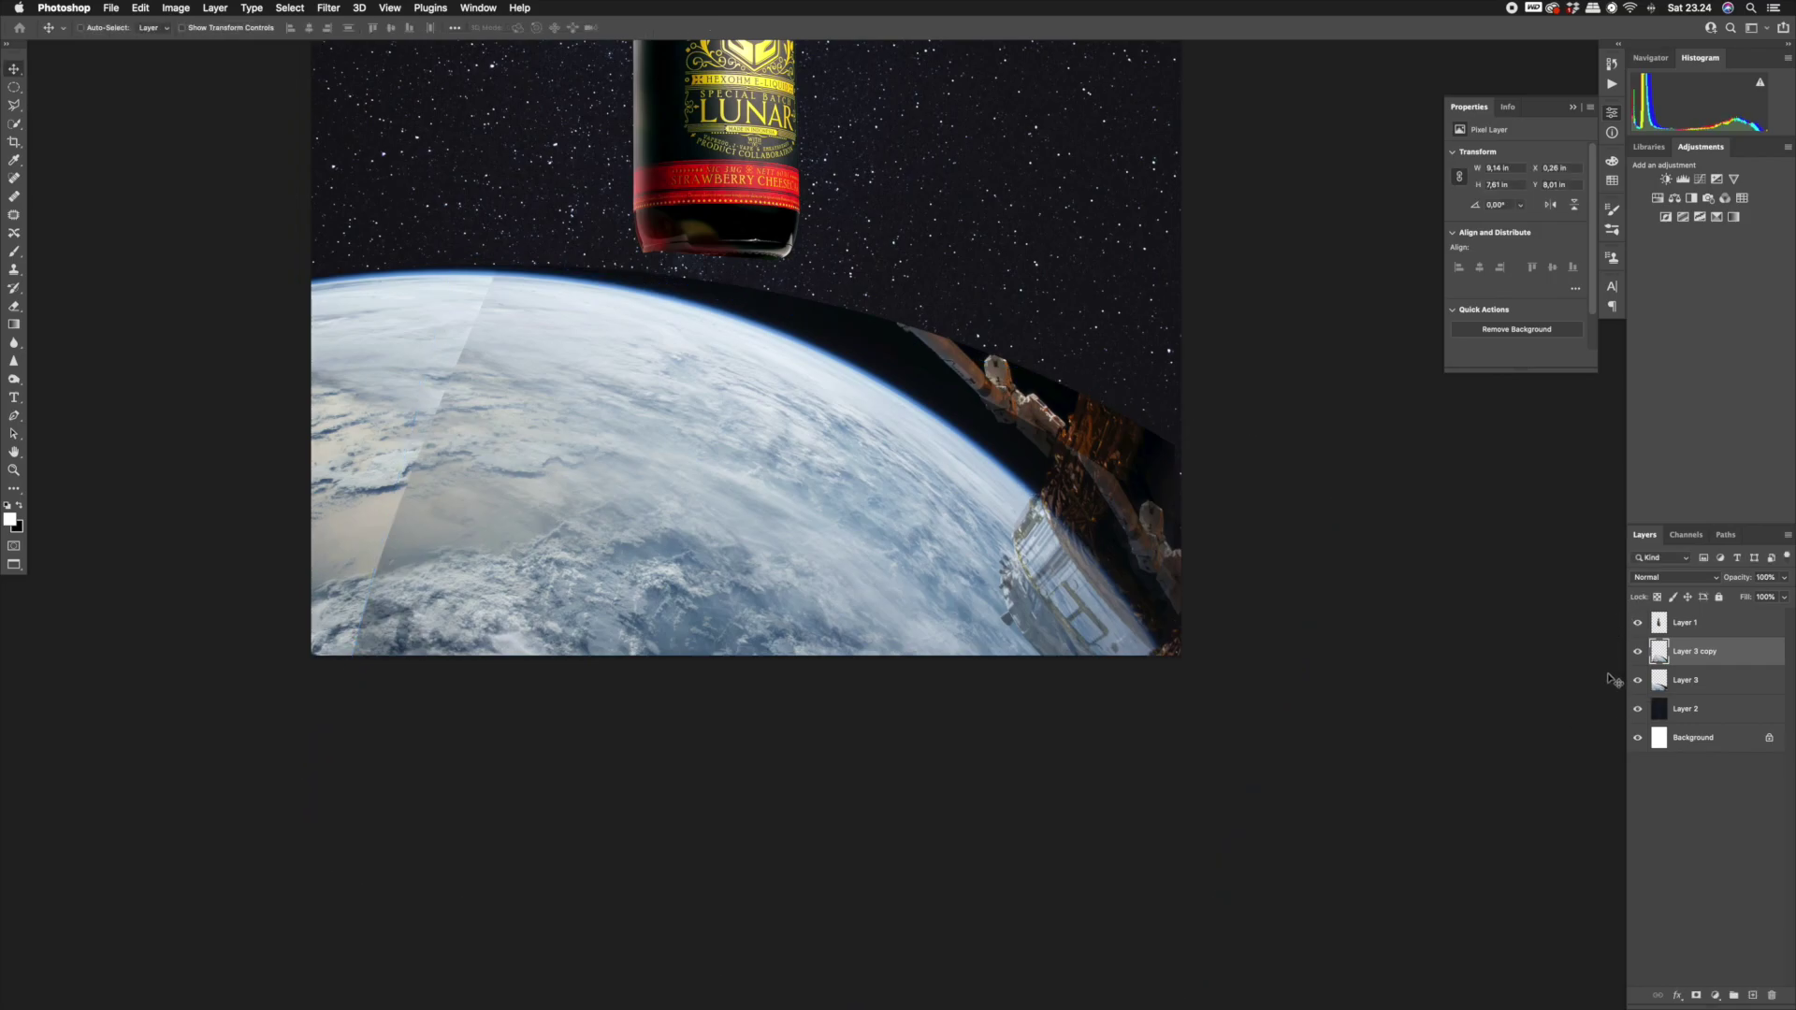
# Add an inverted layer mask to the Earth copy and paint it white over the lower satellite to hide it behind clouds.
pyautogui.click(1696, 998)
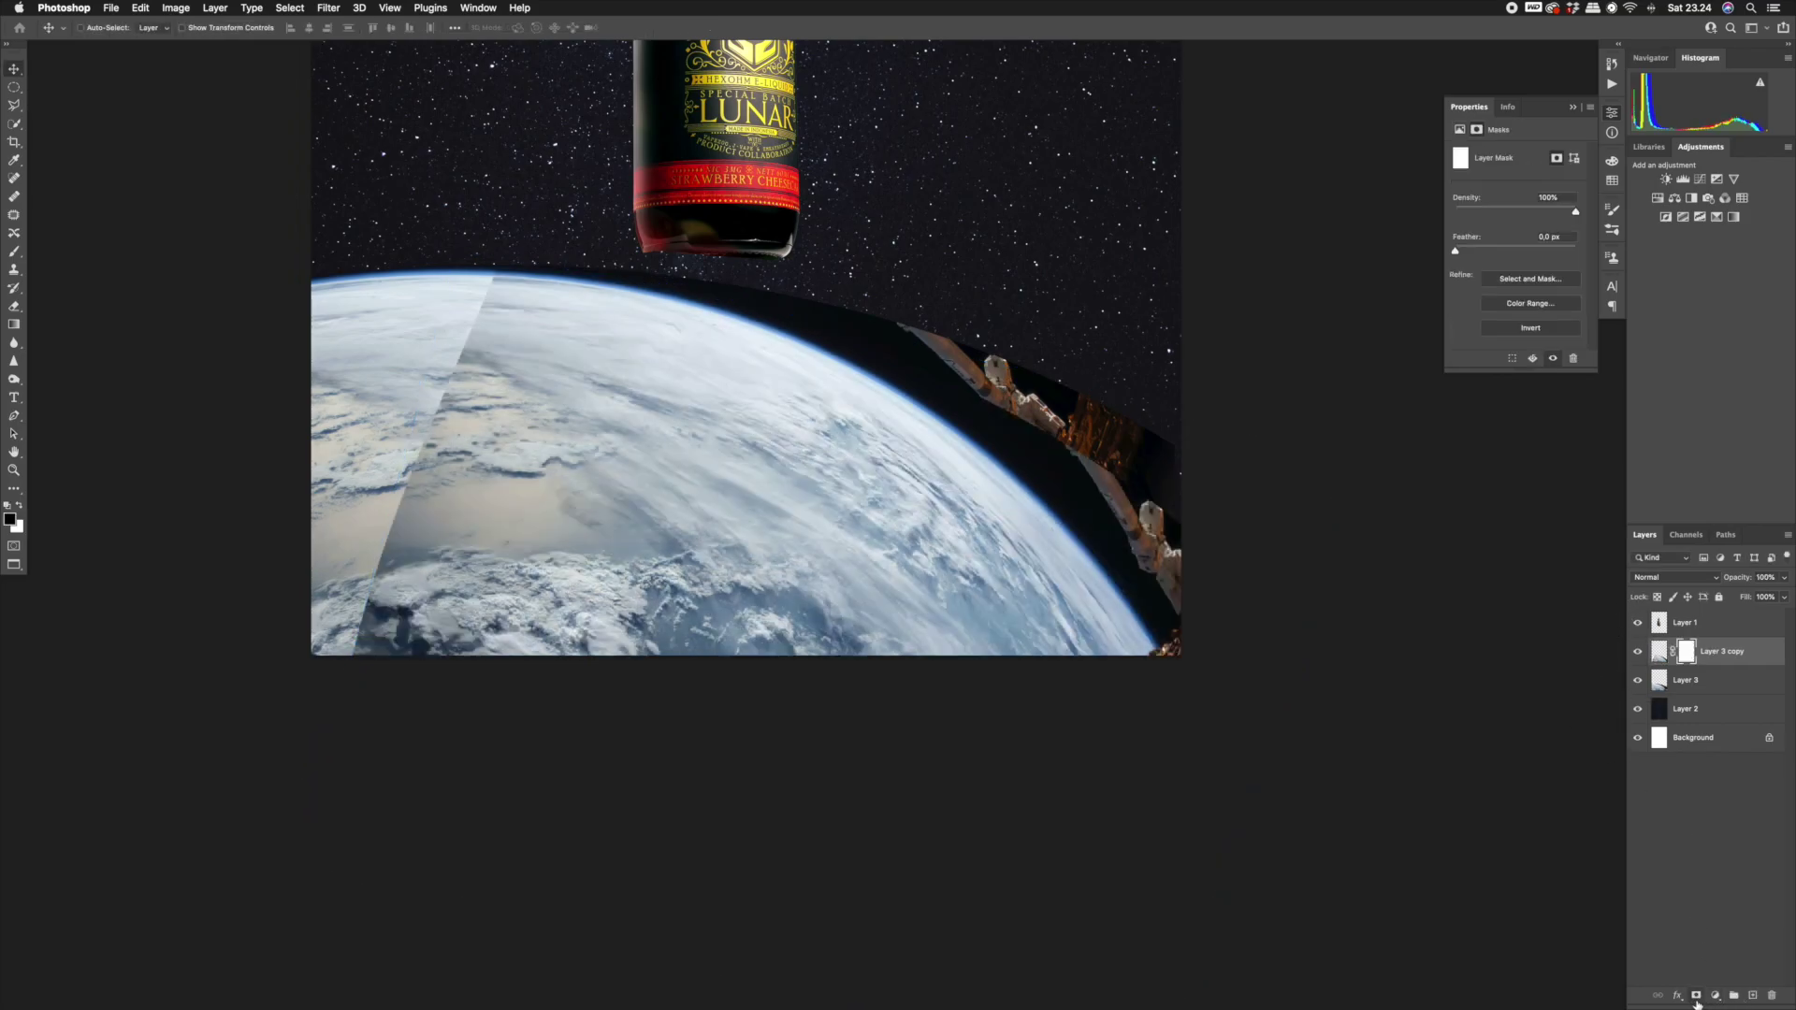
pyautogui.press('x')
pyautogui.hotkey('ctrl', 'i')
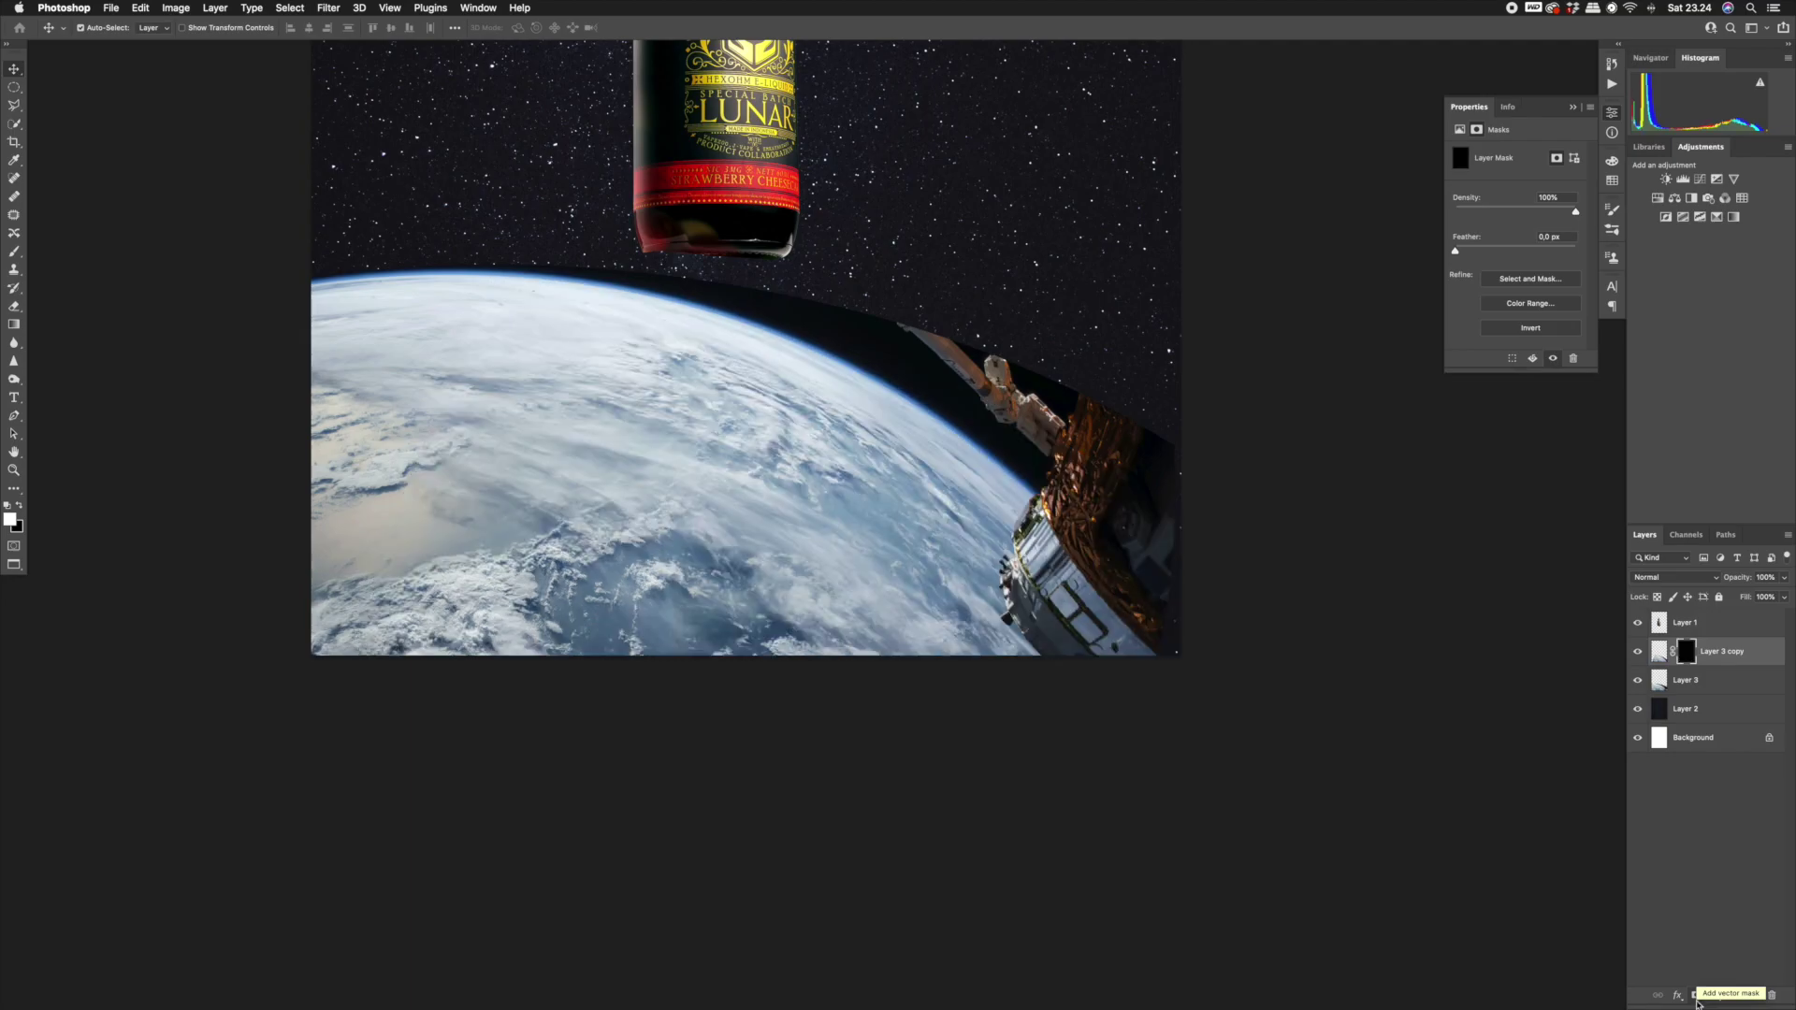
pyautogui.press('b')
pyautogui.moveTo(1066, 542)
pyautogui.mouseDown()
pyautogui.moveTo(1027, 544)
pyautogui.moveTo(1140, 582)
pyautogui.moveTo(1109, 582)
pyautogui.mouseUp()
pyautogui.moveTo(1094, 660)
pyautogui.mouseDown()
pyautogui.moveTo(1057, 523)
pyautogui.moveTo(1076, 572)
pyautogui.moveTo(1011, 516)
pyautogui.moveTo(1007, 591)
pyautogui.moveTo(921, 524)
pyautogui.mouseUp()
pyautogui.moveTo(999, 604); pyautogui.dragTo(908, 595)
pyautogui.press('x')
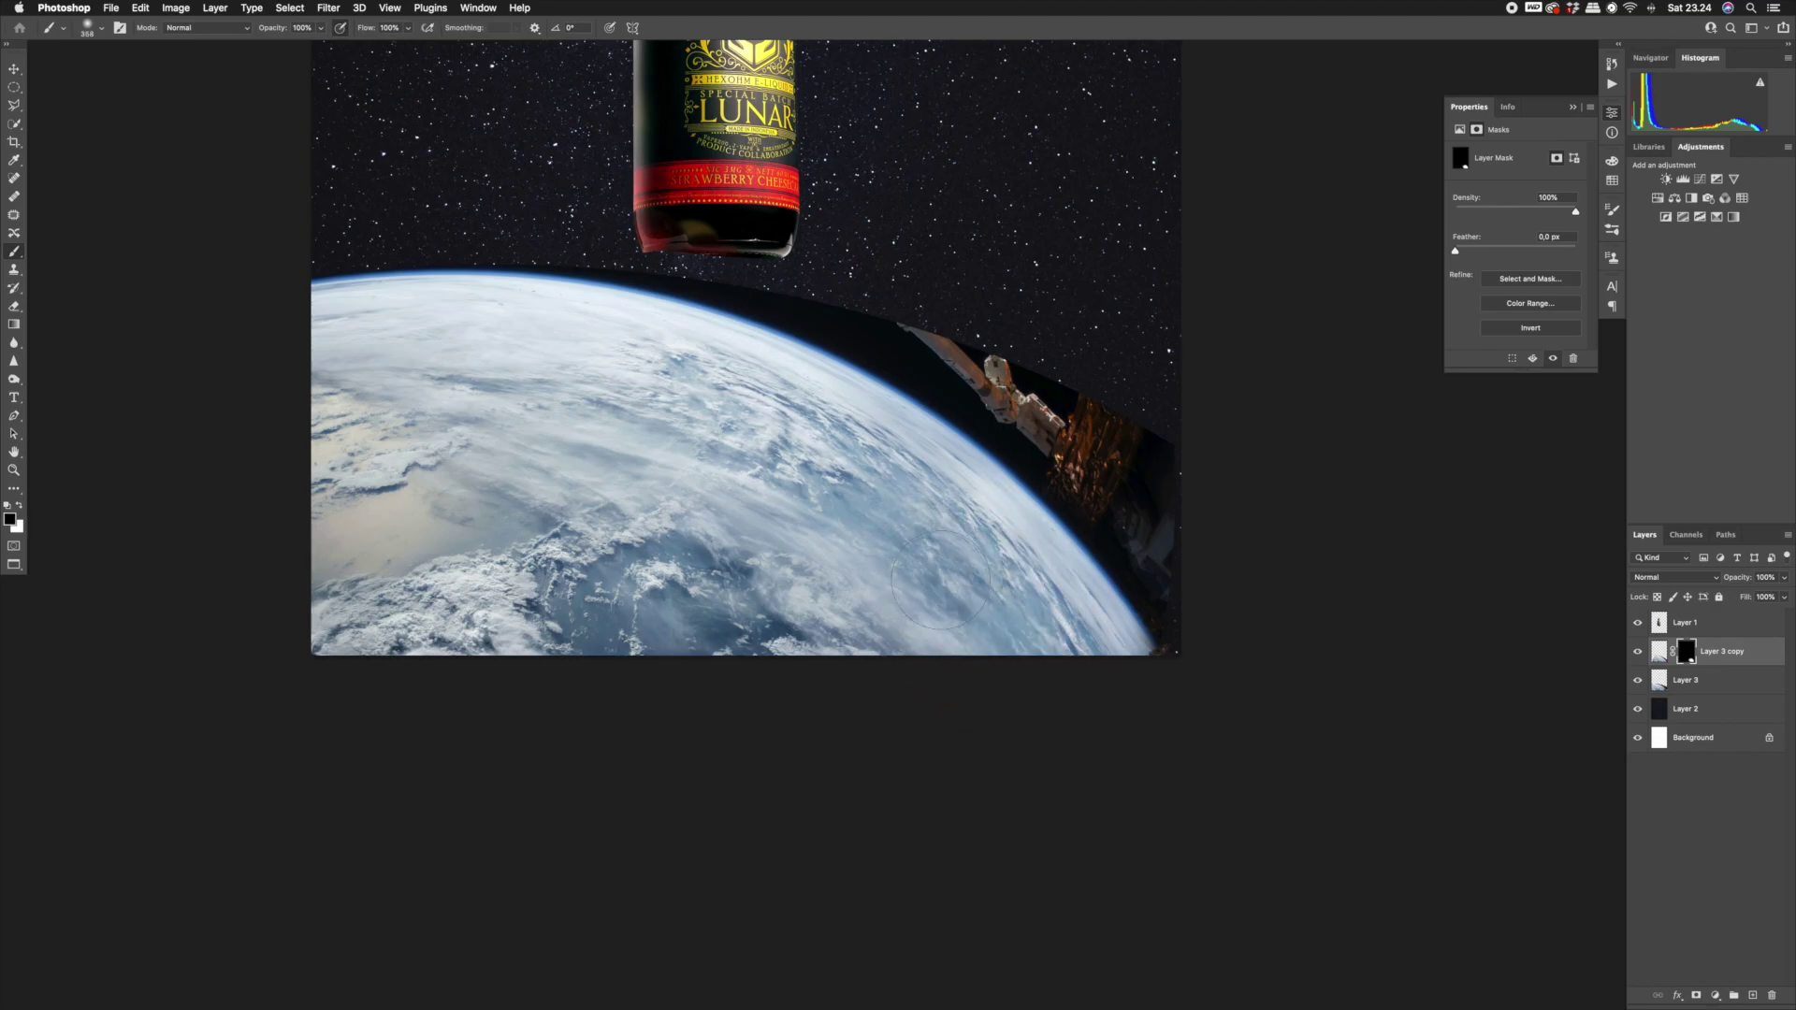
# Merge the masked Earth copy with the original Earth layer.
pyautogui.press('z')
pyautogui.moveTo(1040, 457)
pyautogui.mouseDown()
pyautogui.moveTo(1088, 503)
pyautogui.moveTo(1054, 506)
pyautogui.moveTo(1072, 520)
pyautogui.mouseUp()
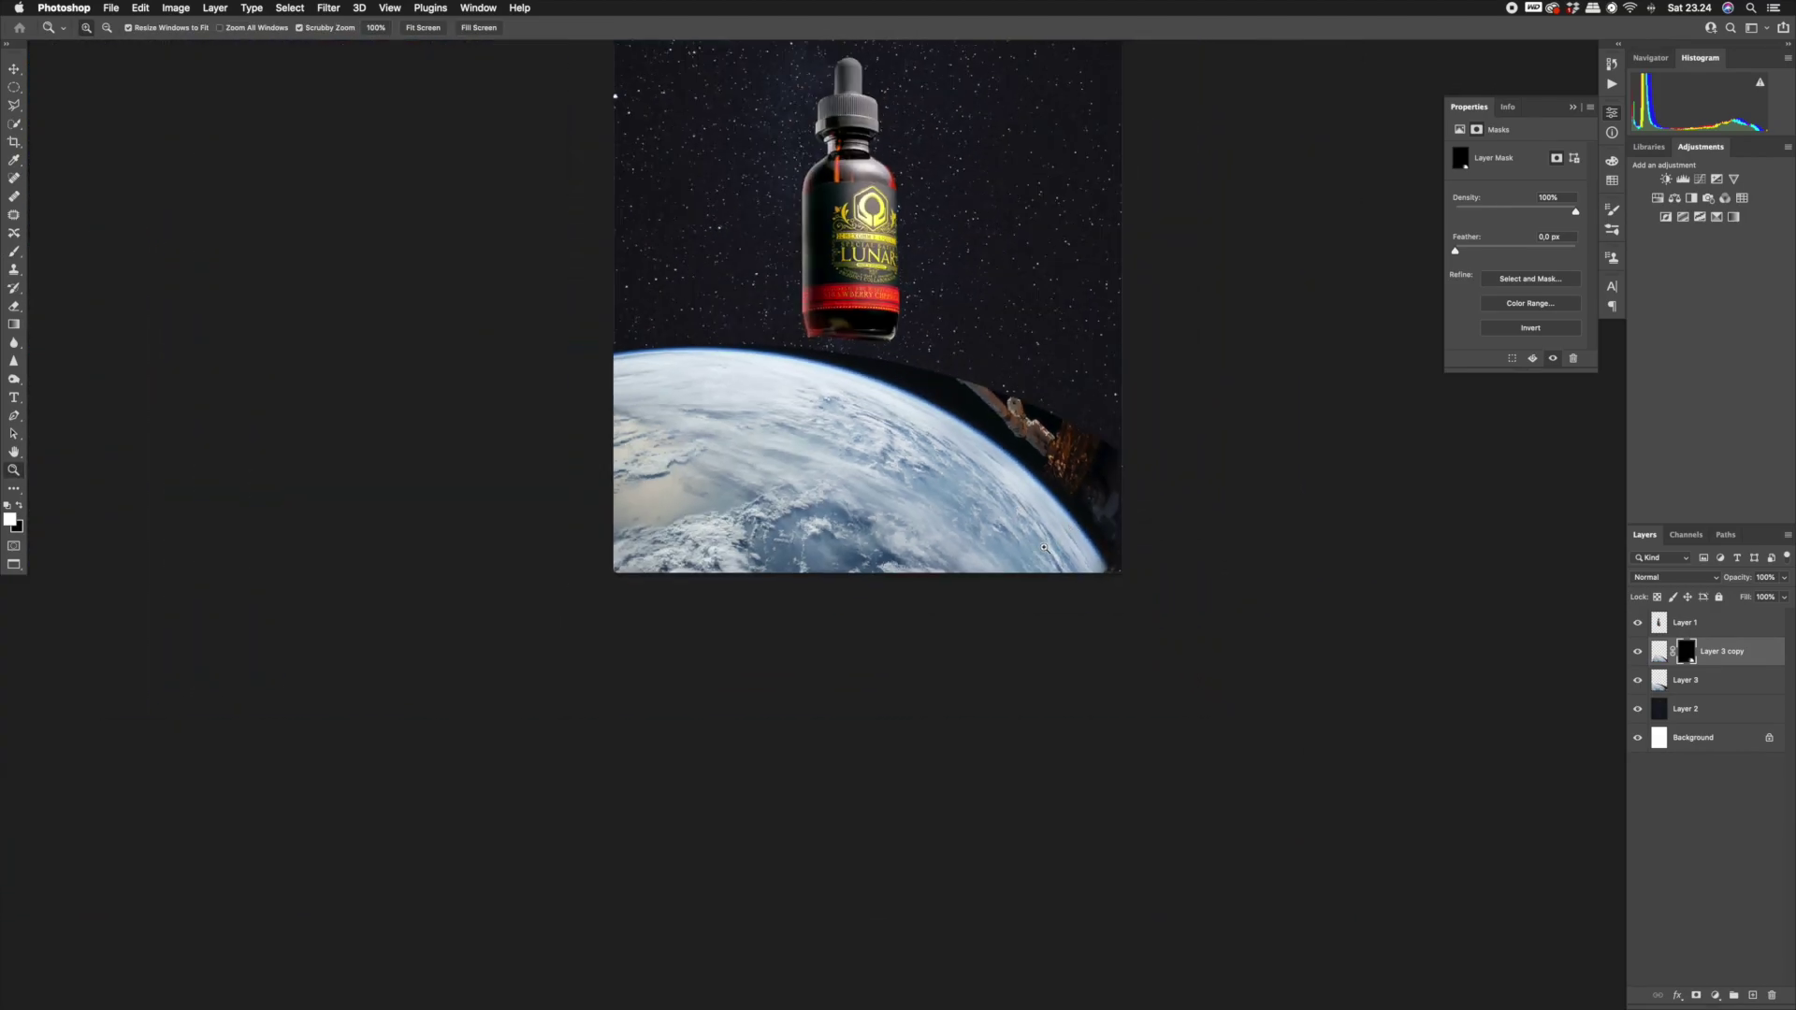
pyautogui.click(1044, 547)
pyautogui.moveTo(497, 305); pyautogui.dragTo(550, 328)
pyautogui.moveTo(954, 468); pyautogui.dragTo(914, 494)
pyautogui.keyDown('shift'); pyautogui.click(1707, 685); pyautogui.keyUp('shift')
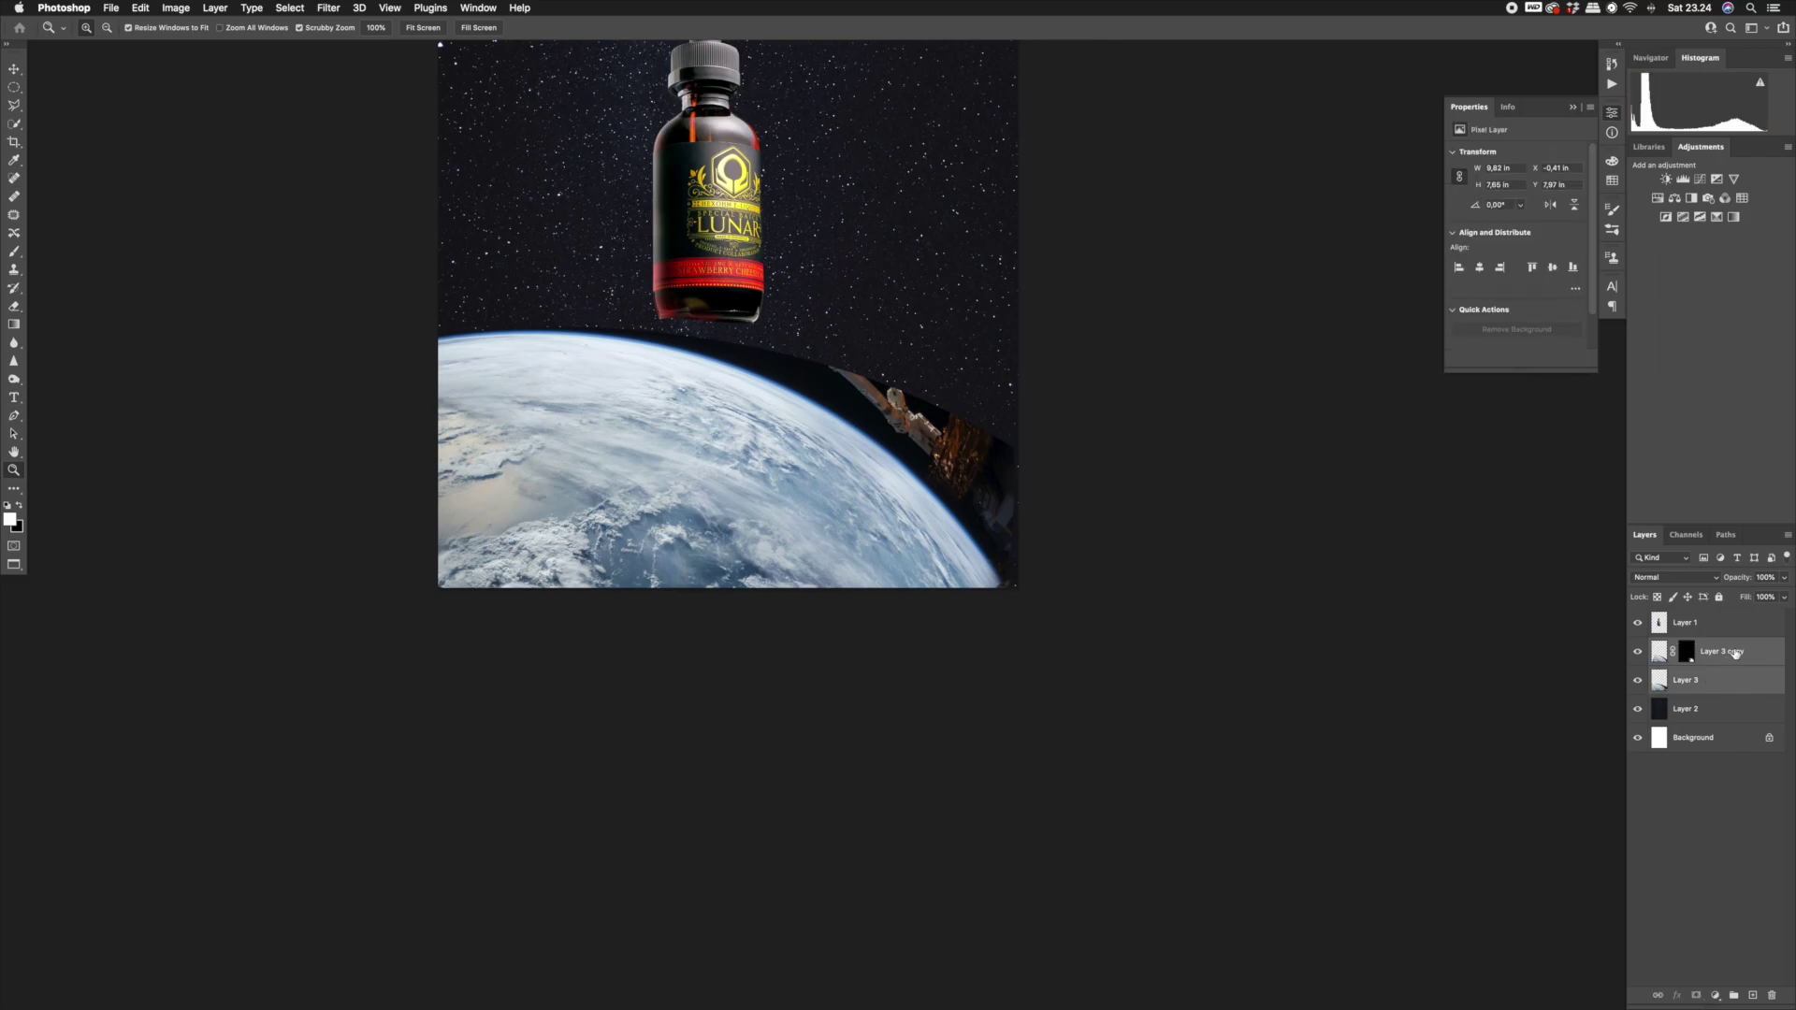
pyautogui.click(1736, 654)
pyautogui.keyDown('shift'); pyautogui.click(1737, 680); pyautogui.keyUp('shift')
pyautogui.press('super+e')
# Trace Earth's horizon with one curved Pen tool segment from the canvas's left edge to its bottom right corner.
pyautogui.moveTo(430, 370); pyautogui.dragTo(457, 400)
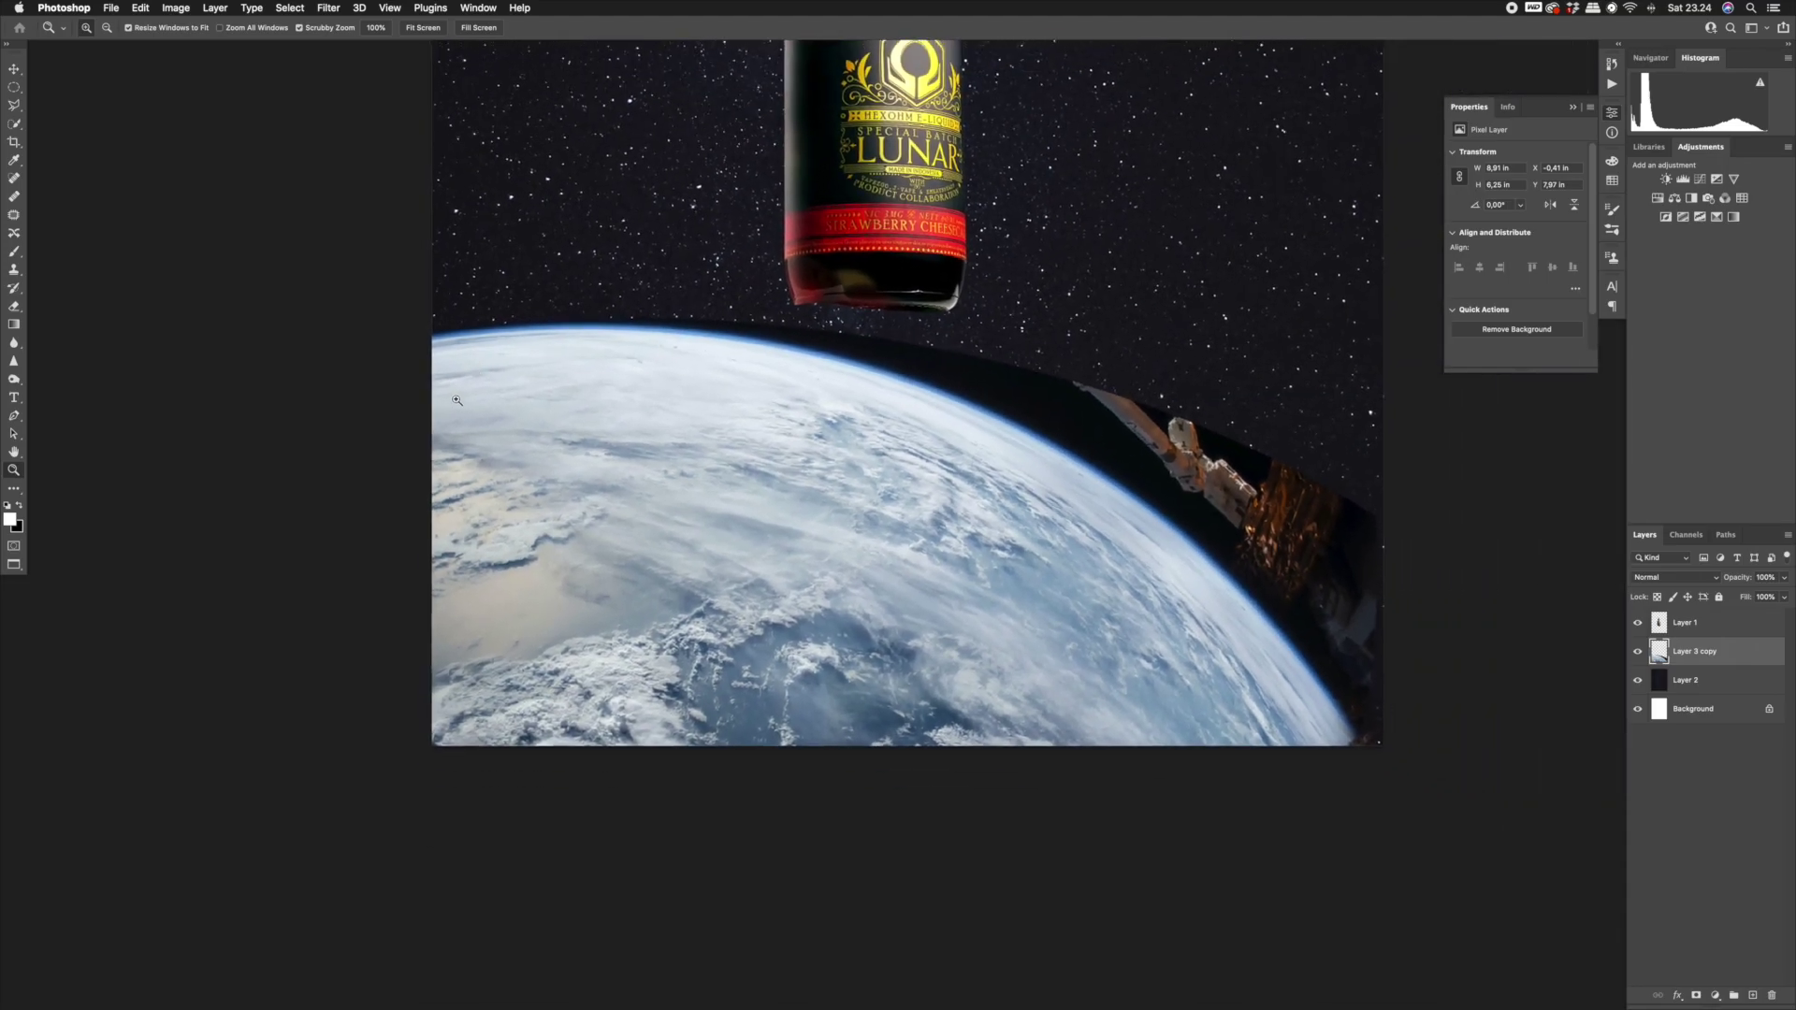
pyautogui.click(15, 417)
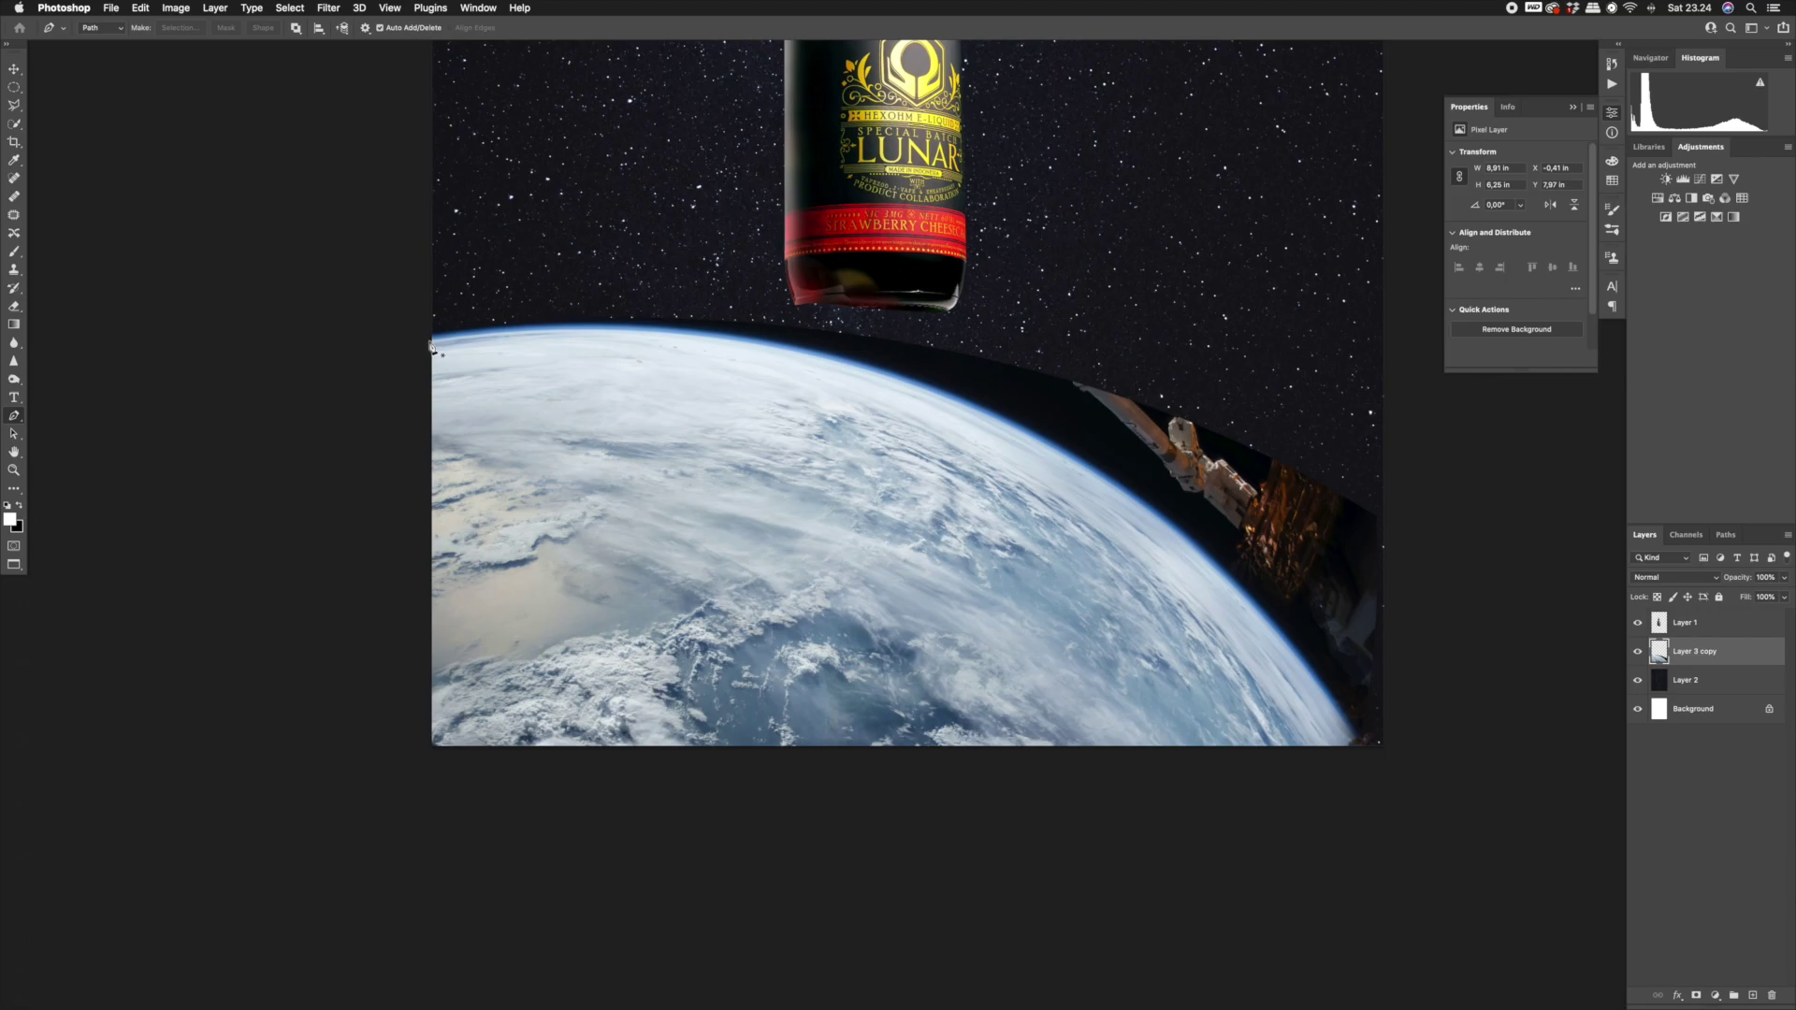
pyautogui.moveTo(1072, 512); pyautogui.dragTo(793, 432)
pyautogui.press('super+0')
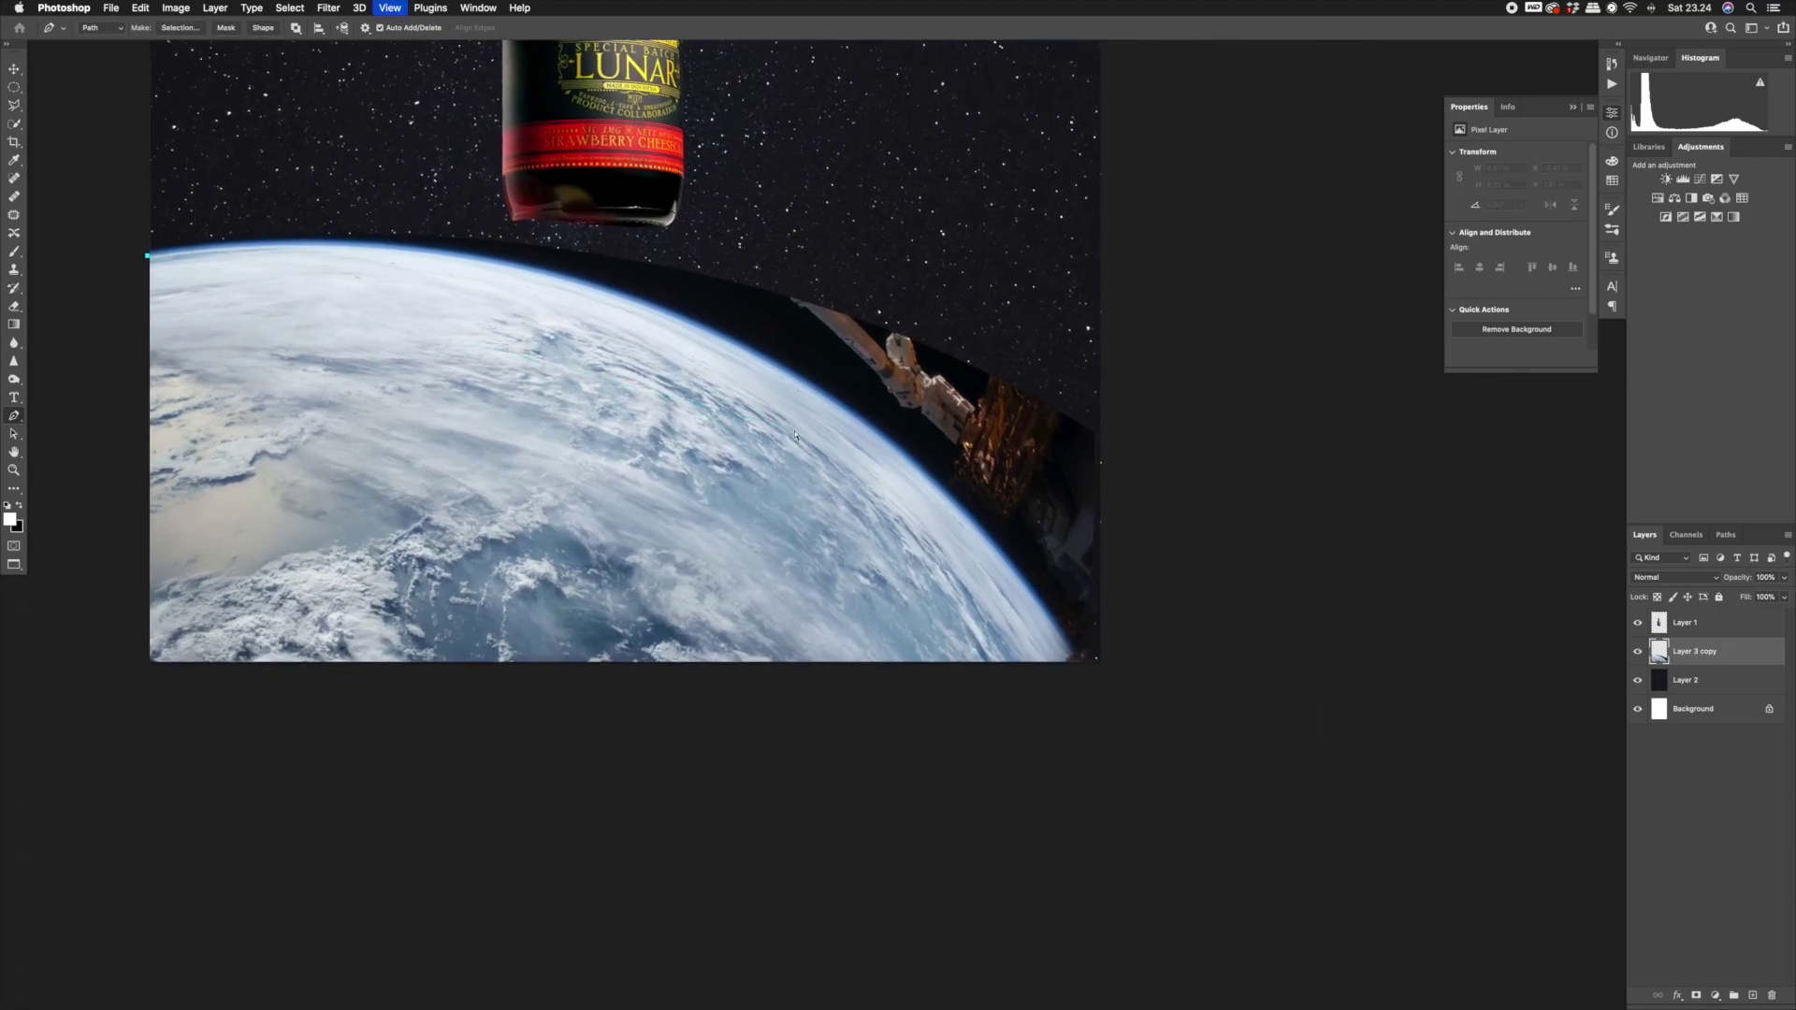
pyautogui.press('super+minus')
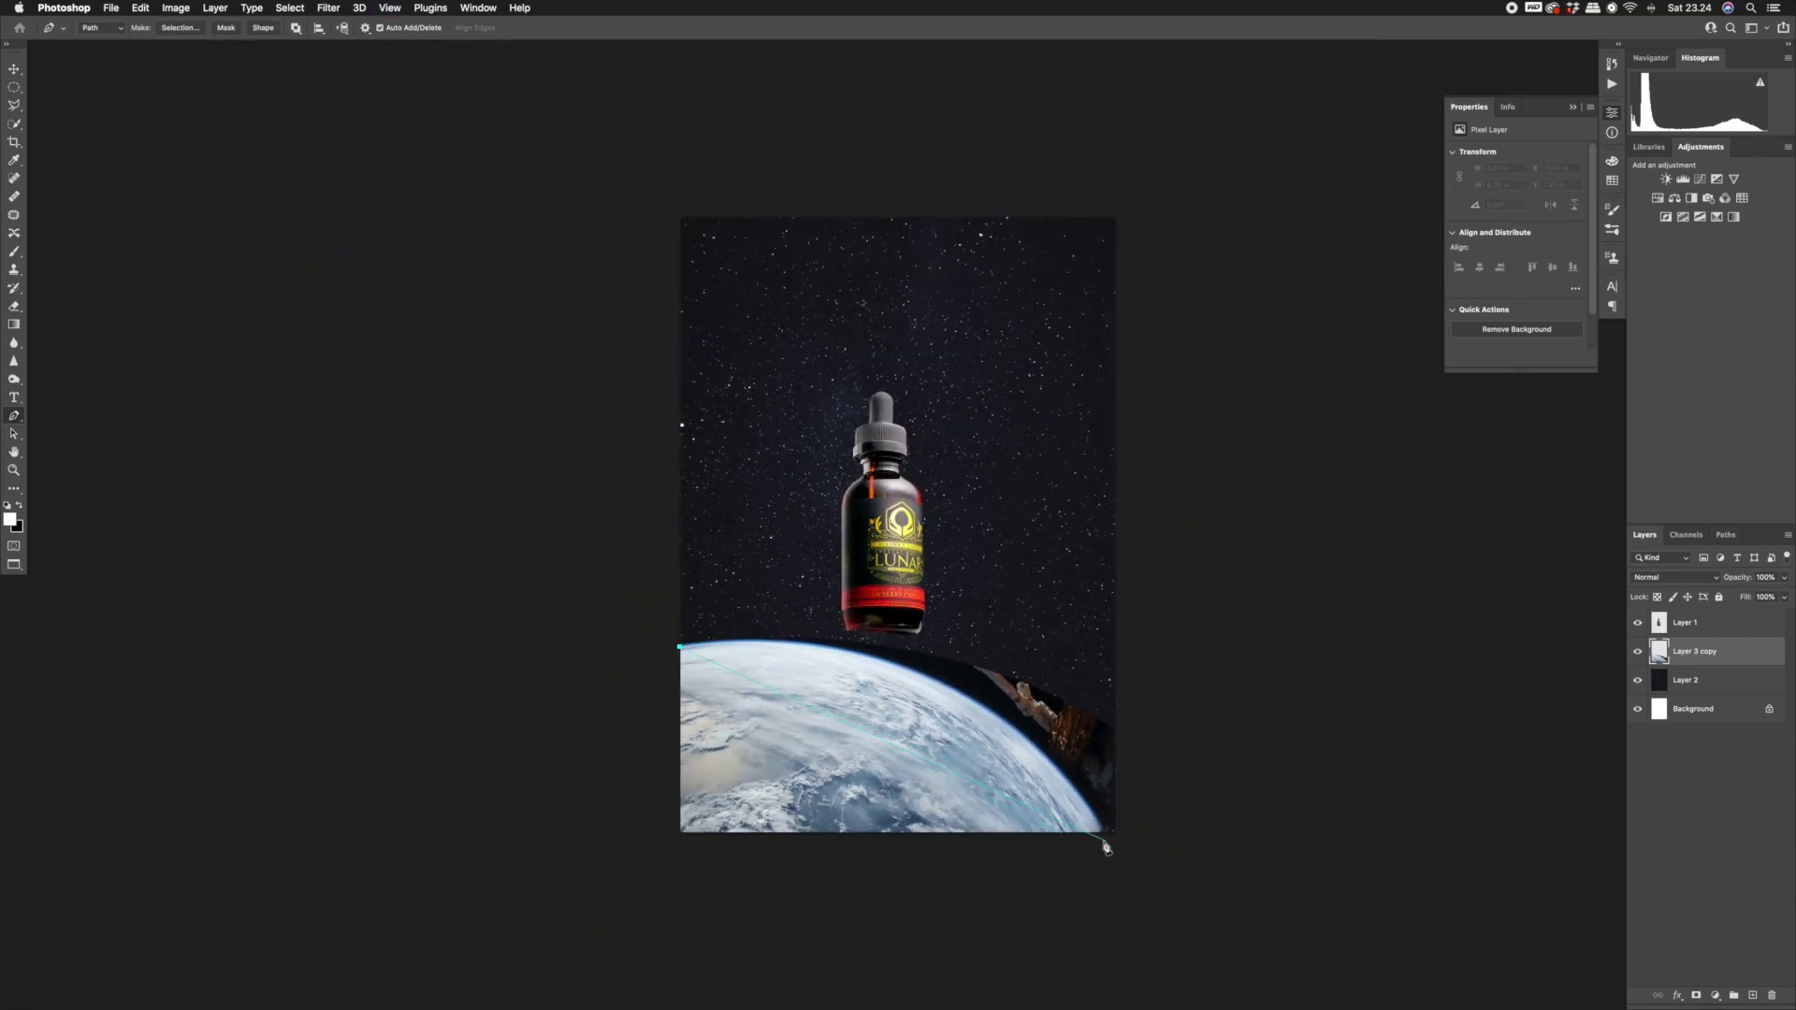
pyautogui.moveTo(1107, 837); pyautogui.dragTo(1251, 893)
# Close the path around the sky above the horizon and turn its selection into a layer mask on the Earth layer.
pyautogui.click(1158, 659)
pyautogui.click(1198, 561)
pyautogui.click(1203, 470)
pyautogui.click(1115, 337)
pyautogui.click(885, 294)
pyautogui.click(718, 353)
pyautogui.click(655, 411)
pyautogui.click(645, 436)
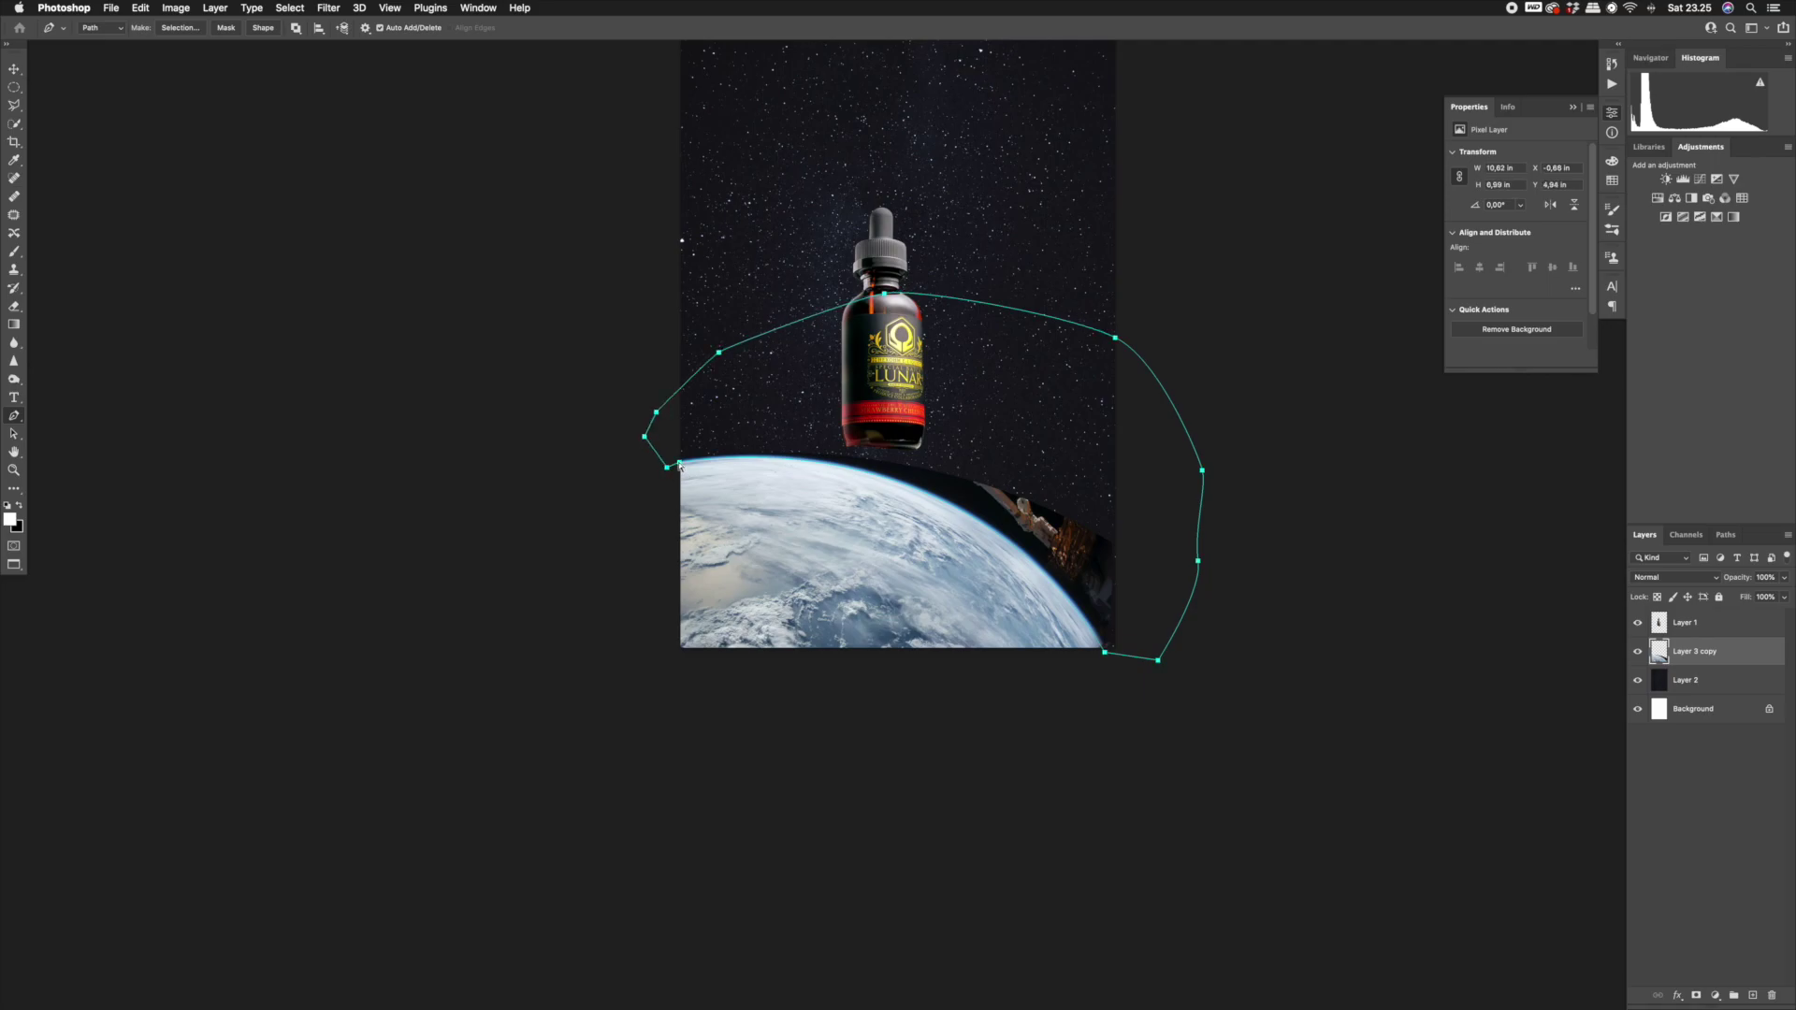
pyautogui.click(680, 463)
pyautogui.hotkey('ctrl', 'Return')
pyautogui.click(1696, 996)
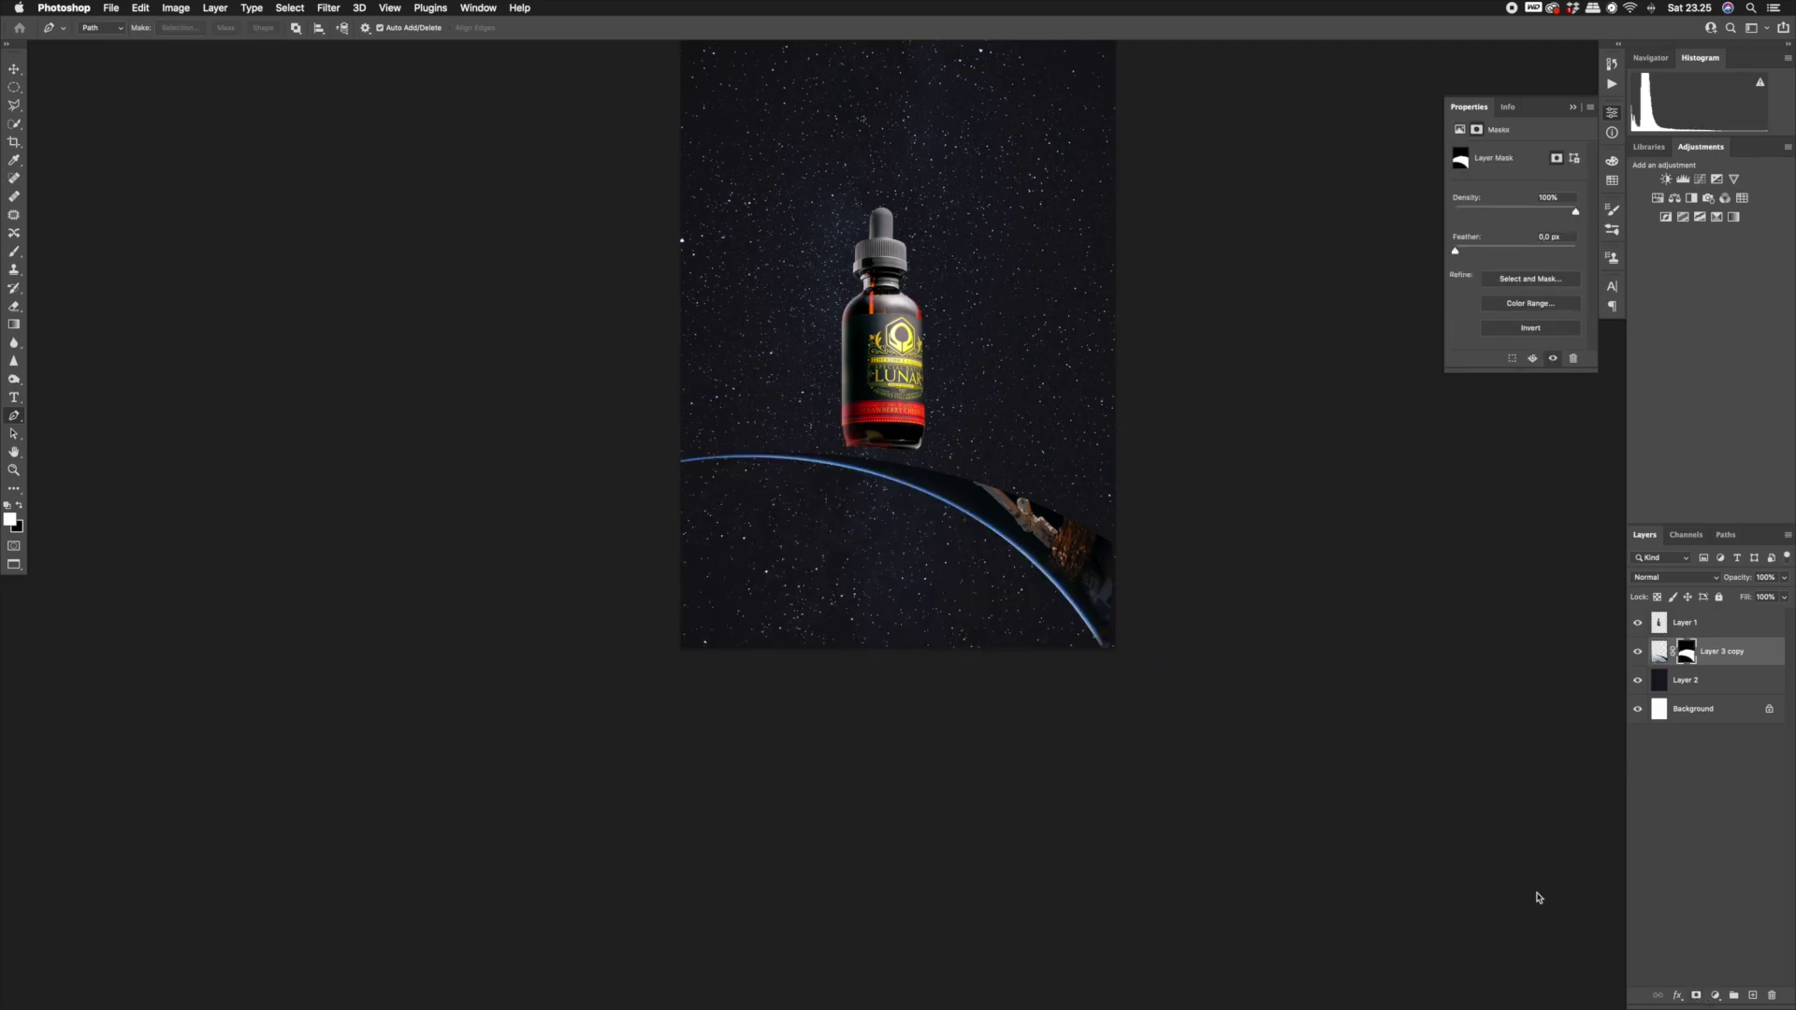
# Invert the Earth layer's mask to show the planet and feather the mask by about 0.5 px.
pyautogui.hotkey('ctrl', 'i')
pyautogui.press('z')
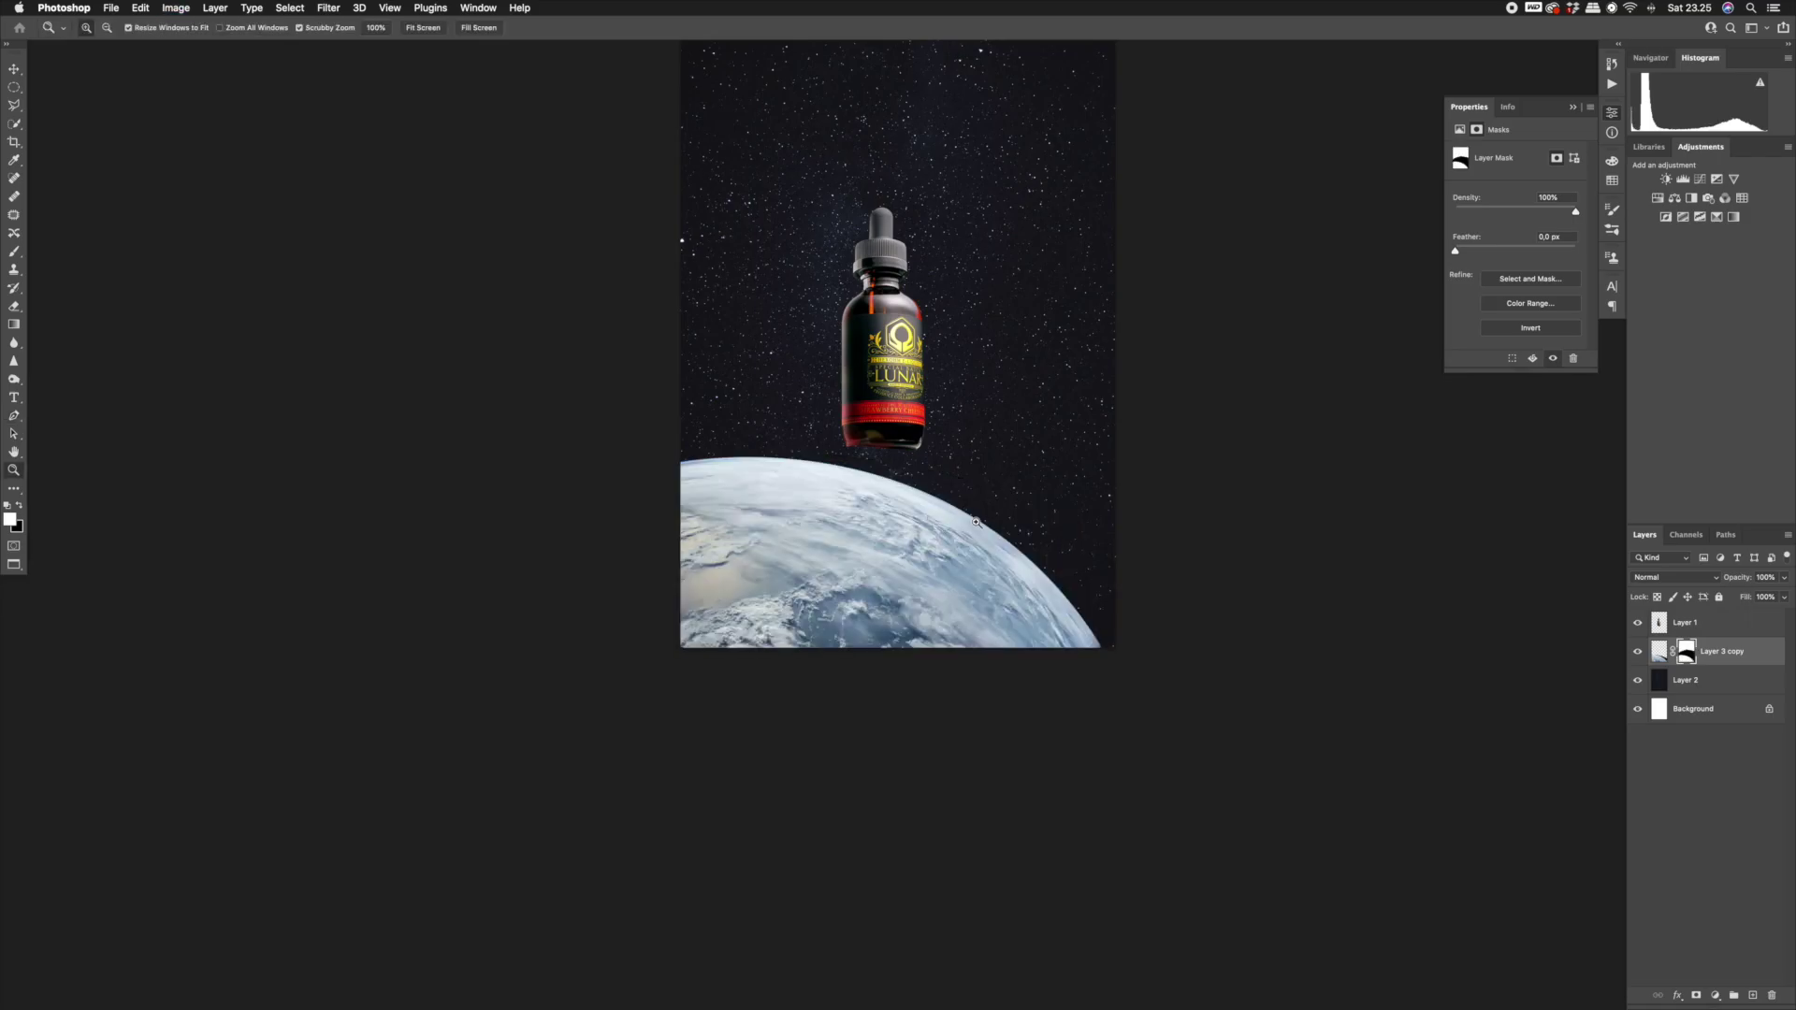
pyautogui.click(938, 501)
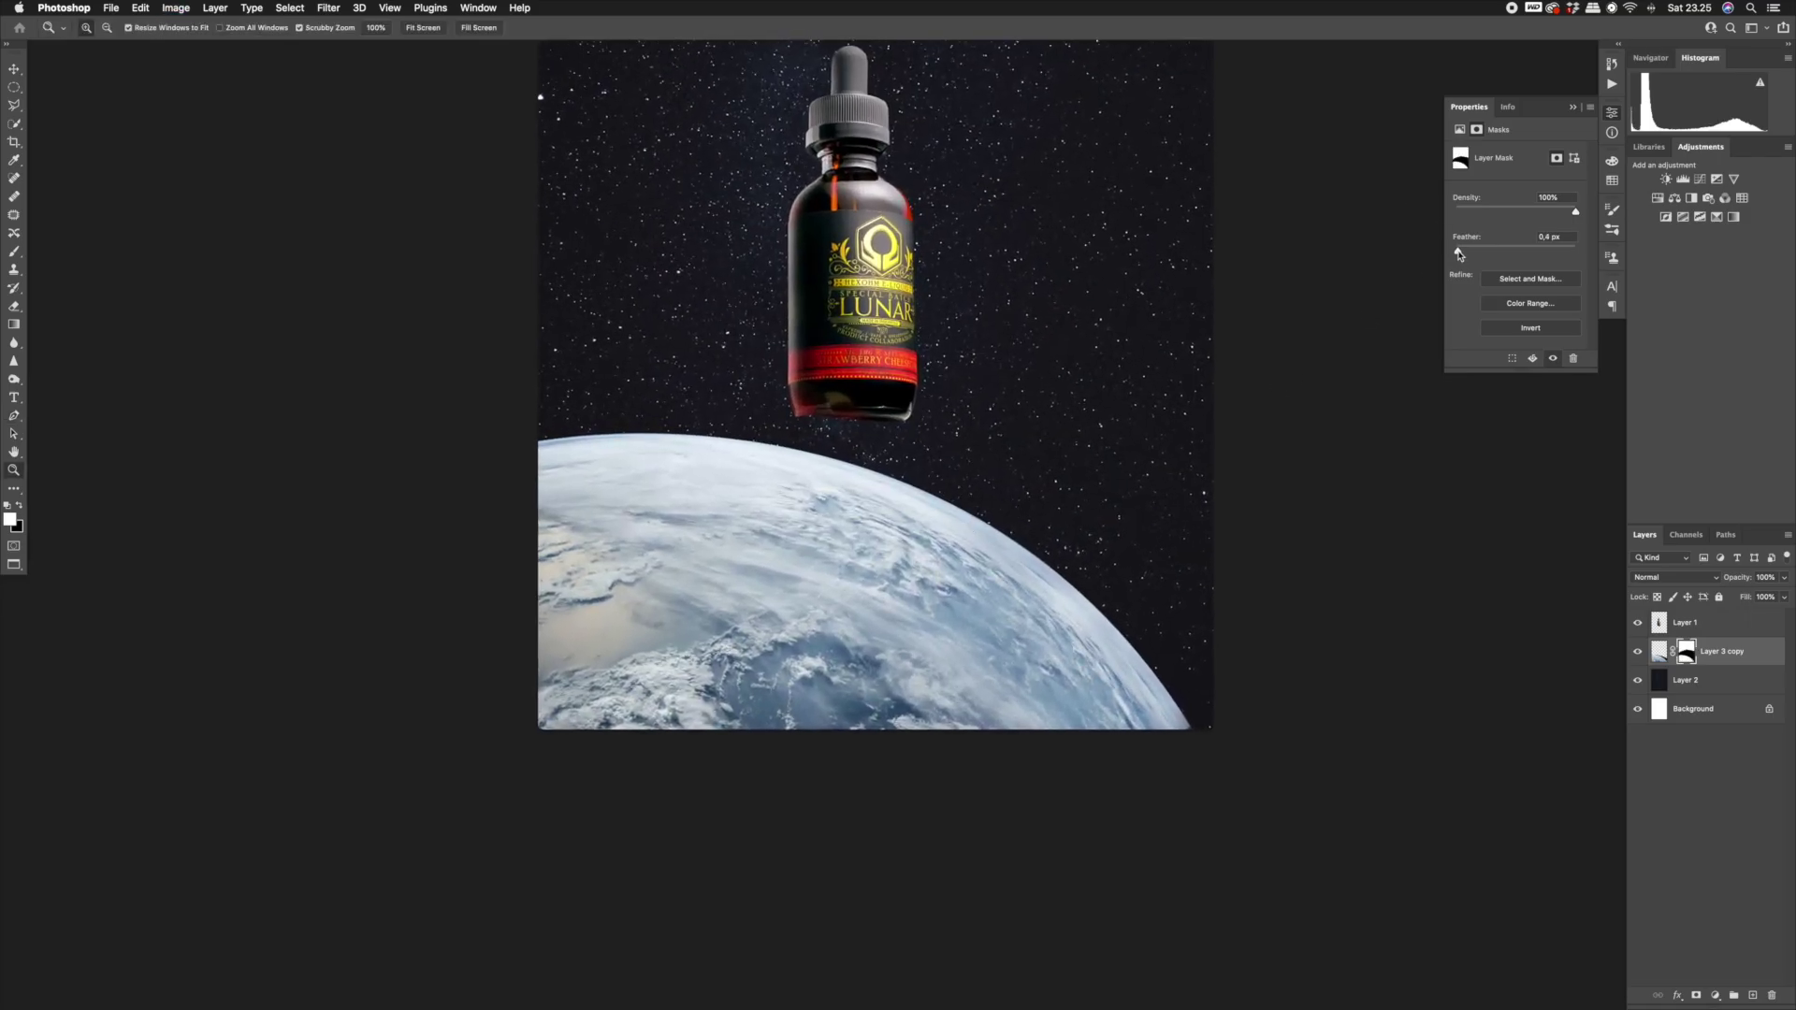
pyautogui.moveTo(769, 457)
pyautogui.mouseDown()
pyautogui.moveTo(822, 474)
pyautogui.moveTo(767, 461)
pyautogui.mouseUp()
# Add a new layer clipped to the Earth layer and clone clean surface over the planet's edge near the canvas's lower right corner.
pyautogui.moveTo(1134, 669); pyautogui.dragTo(1153, 612)
pyautogui.click(1751, 996)
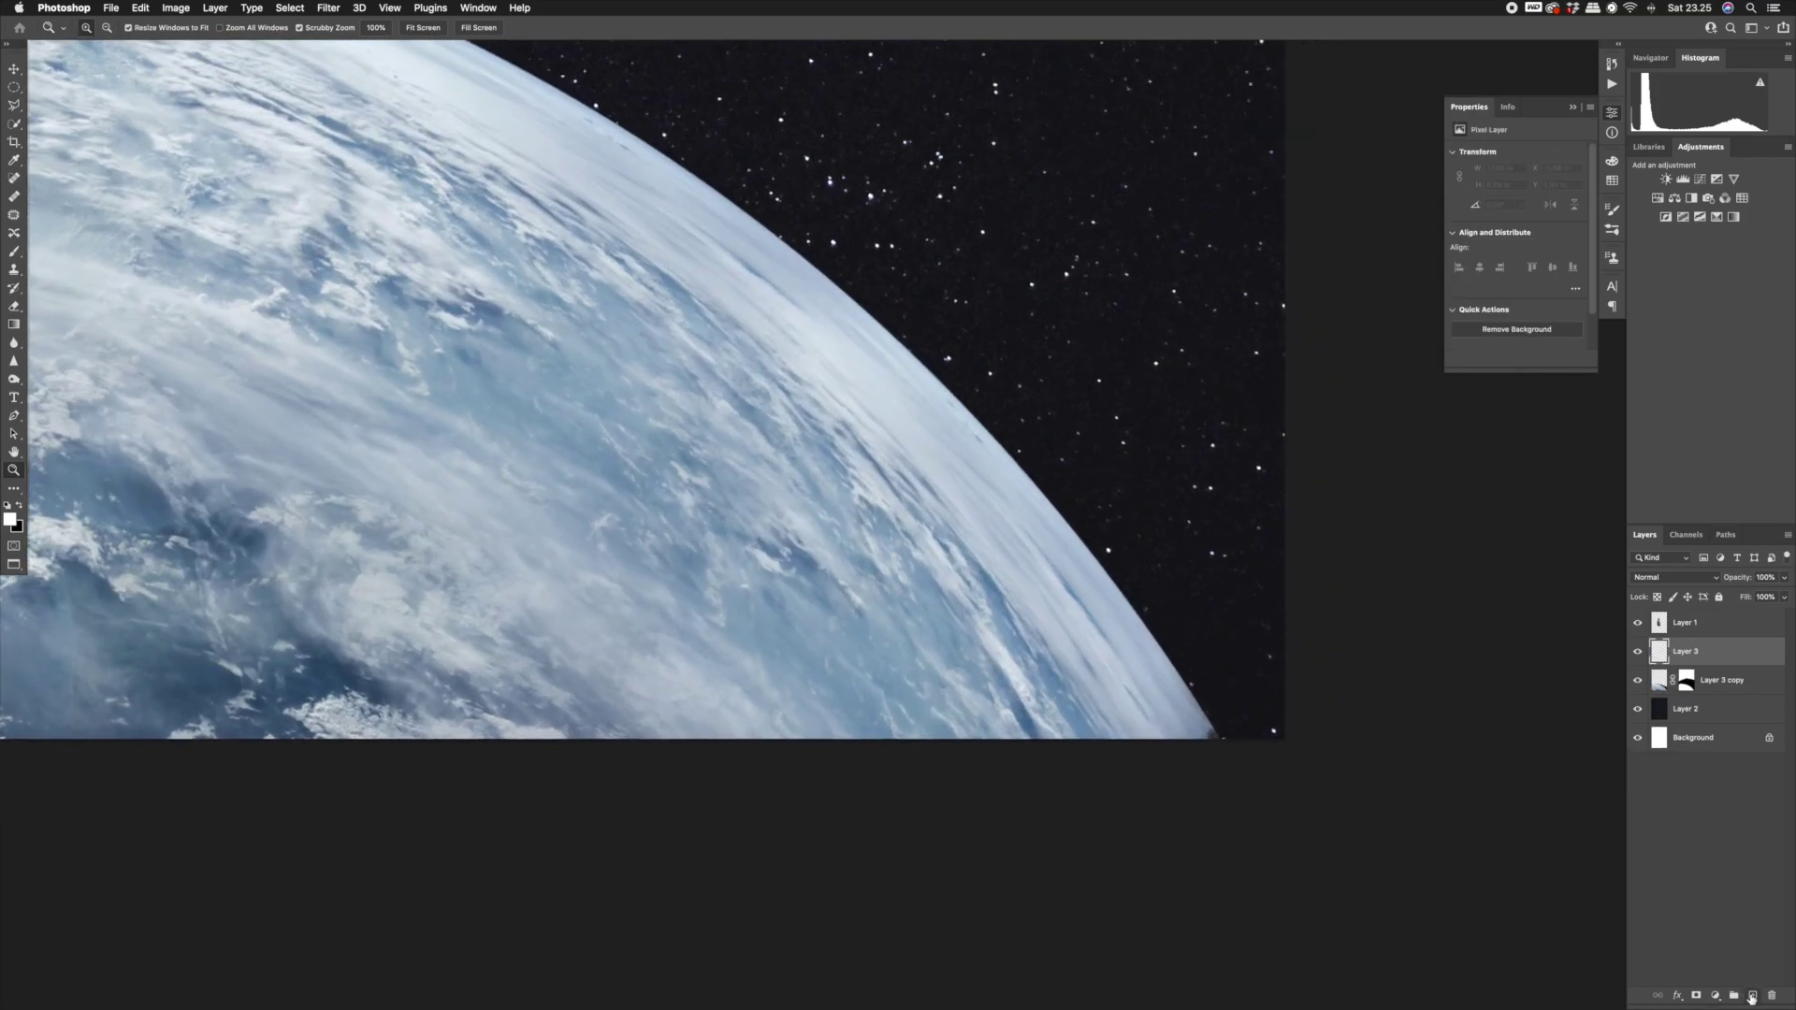
pyautogui.keyDown('alt'); pyautogui.click(1726, 664); pyautogui.keyUp('alt')
pyautogui.press('s')
pyautogui.moveTo(1171, 702)
pyautogui.mouseDown()
pyautogui.moveTo(1205, 707)
pyautogui.moveTo(1198, 786)
pyautogui.mouseUp()
pyautogui.keyDown('alt'); pyautogui.click(1158, 692); pyautogui.keyUp('alt')
# Add an empty layer between the stars and the Earth, and set the Brush foreground colour to bright blue 21a2fc.
pyautogui.press('z')
pyautogui.moveTo(989, 475)
pyautogui.mouseDown()
pyautogui.moveTo(795, 387)
pyautogui.moveTo(889, 412)
pyautogui.moveTo(841, 407)
pyautogui.mouseUp()
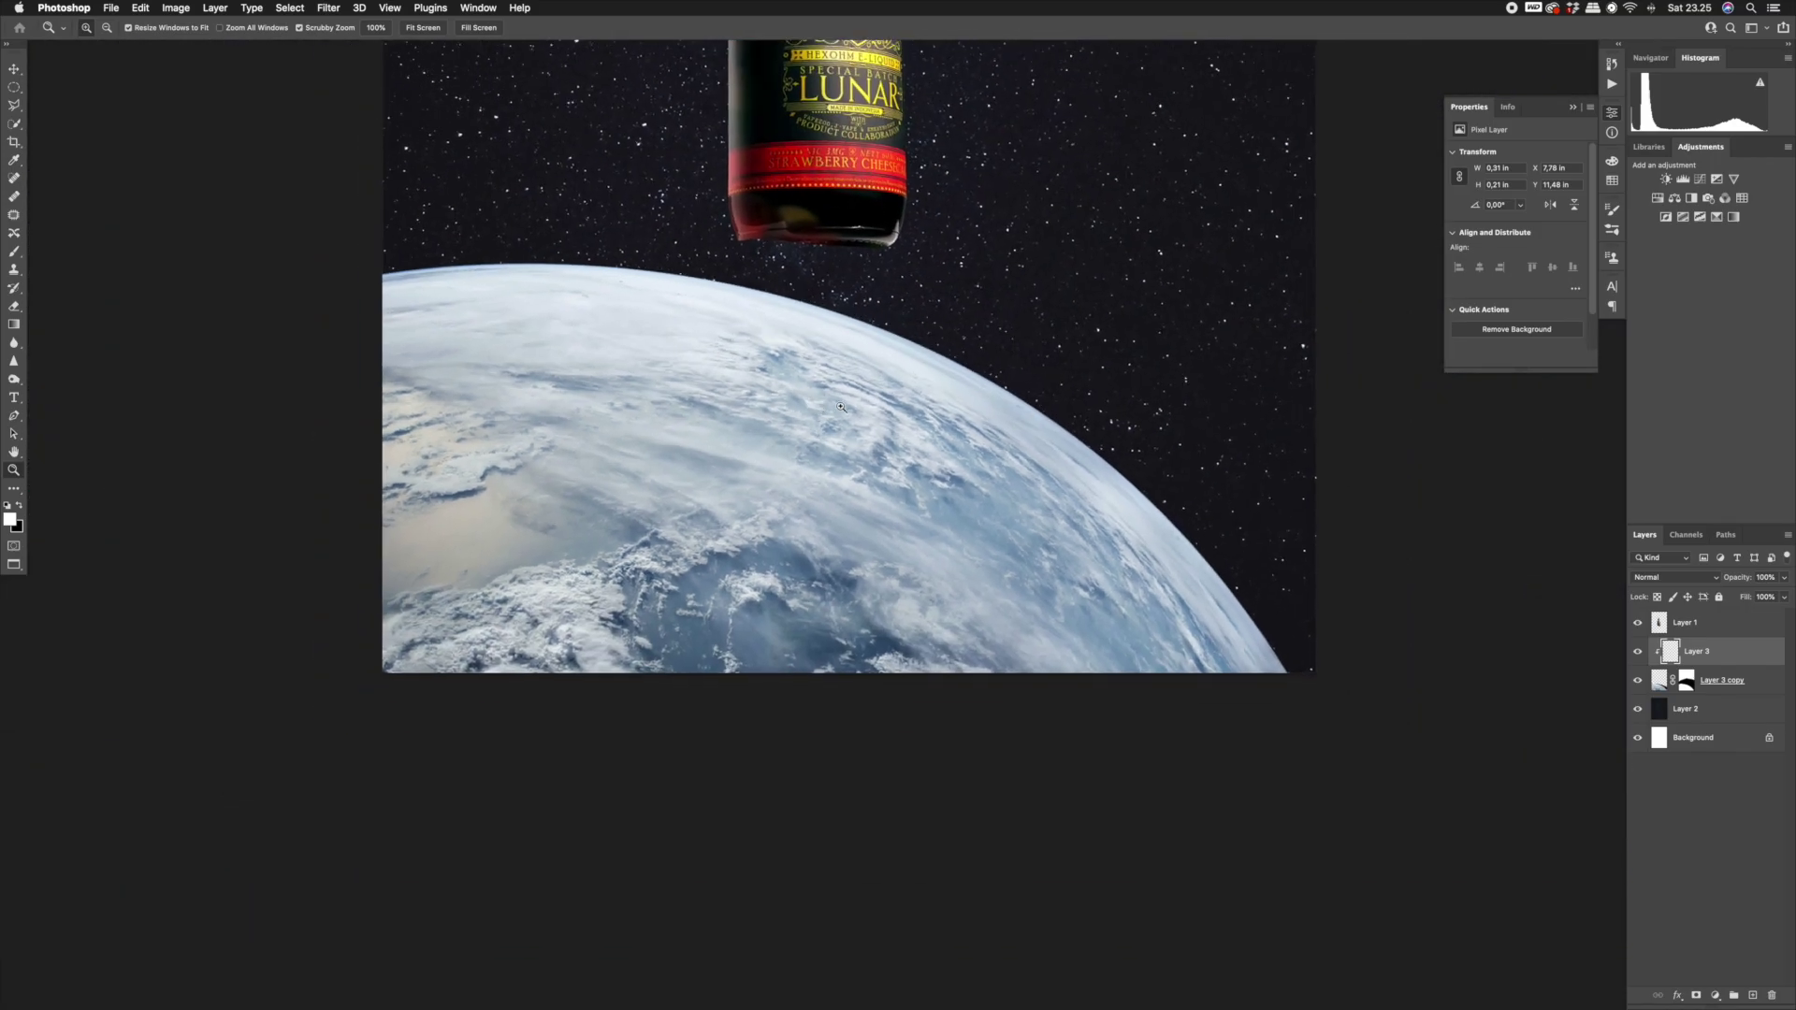
pyautogui.click(1714, 716)
pyautogui.click(1753, 995)
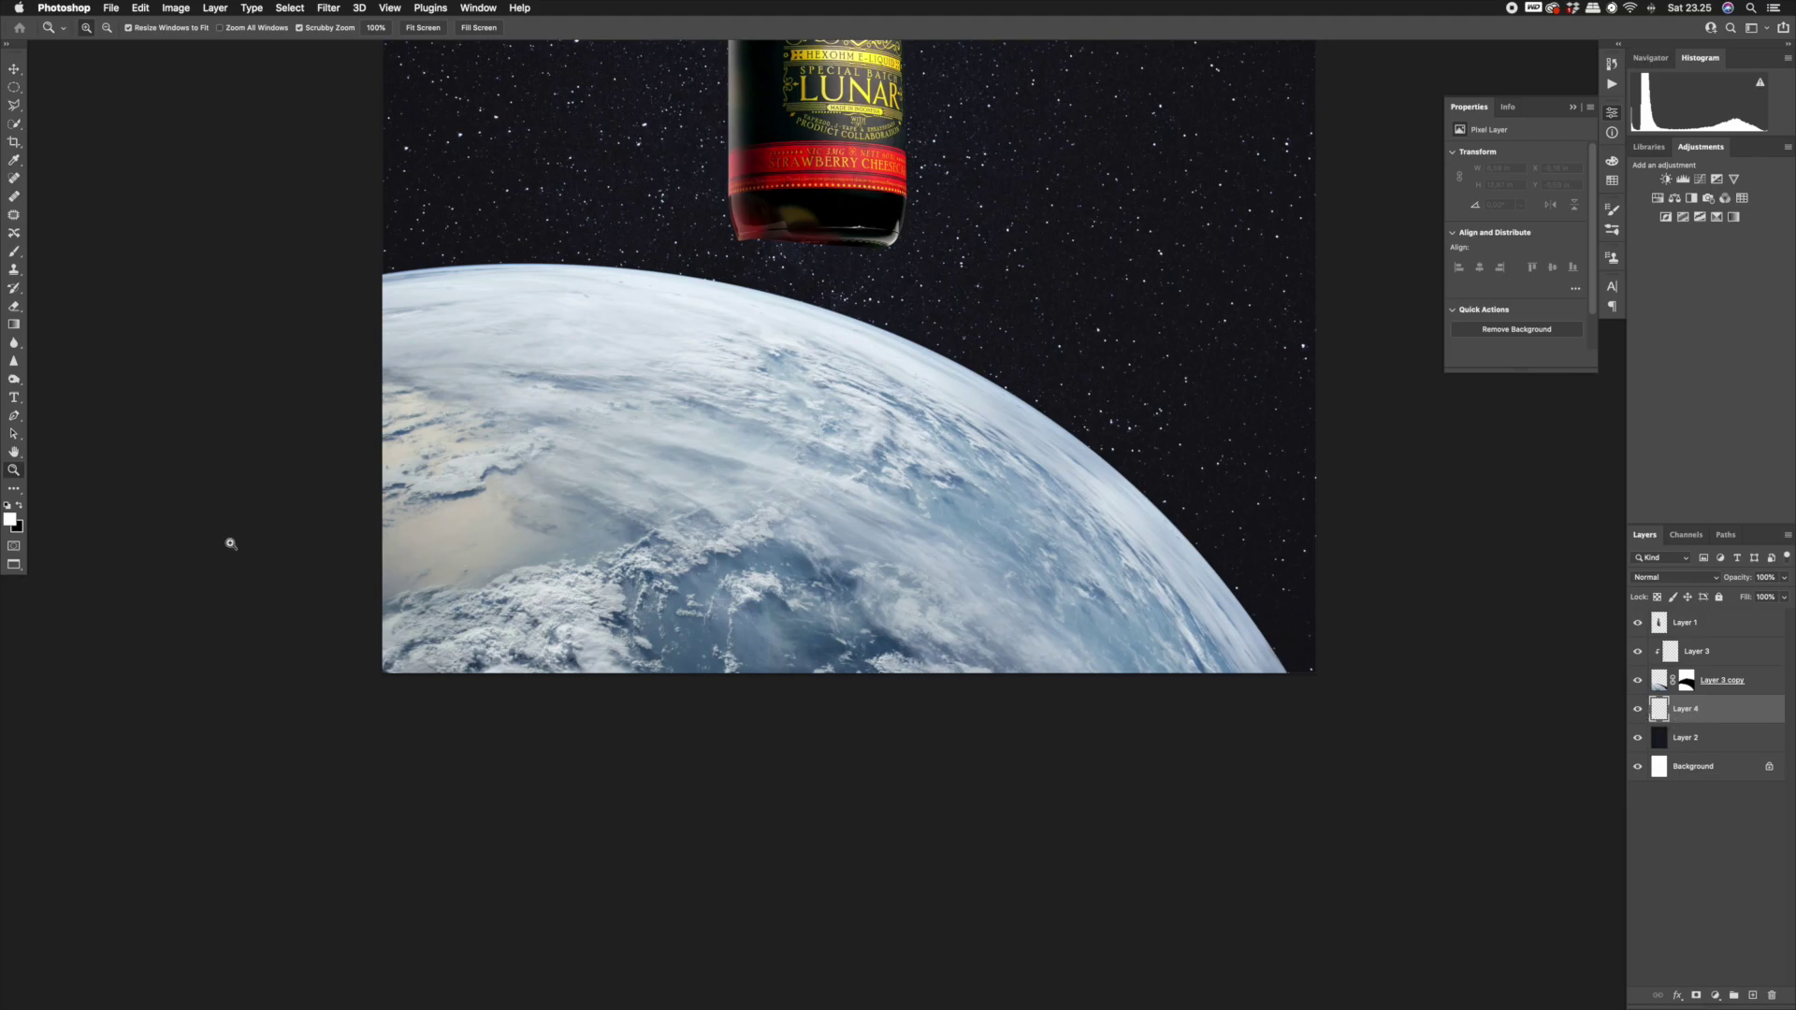
pyautogui.click(14, 253)
pyautogui.click(11, 520)
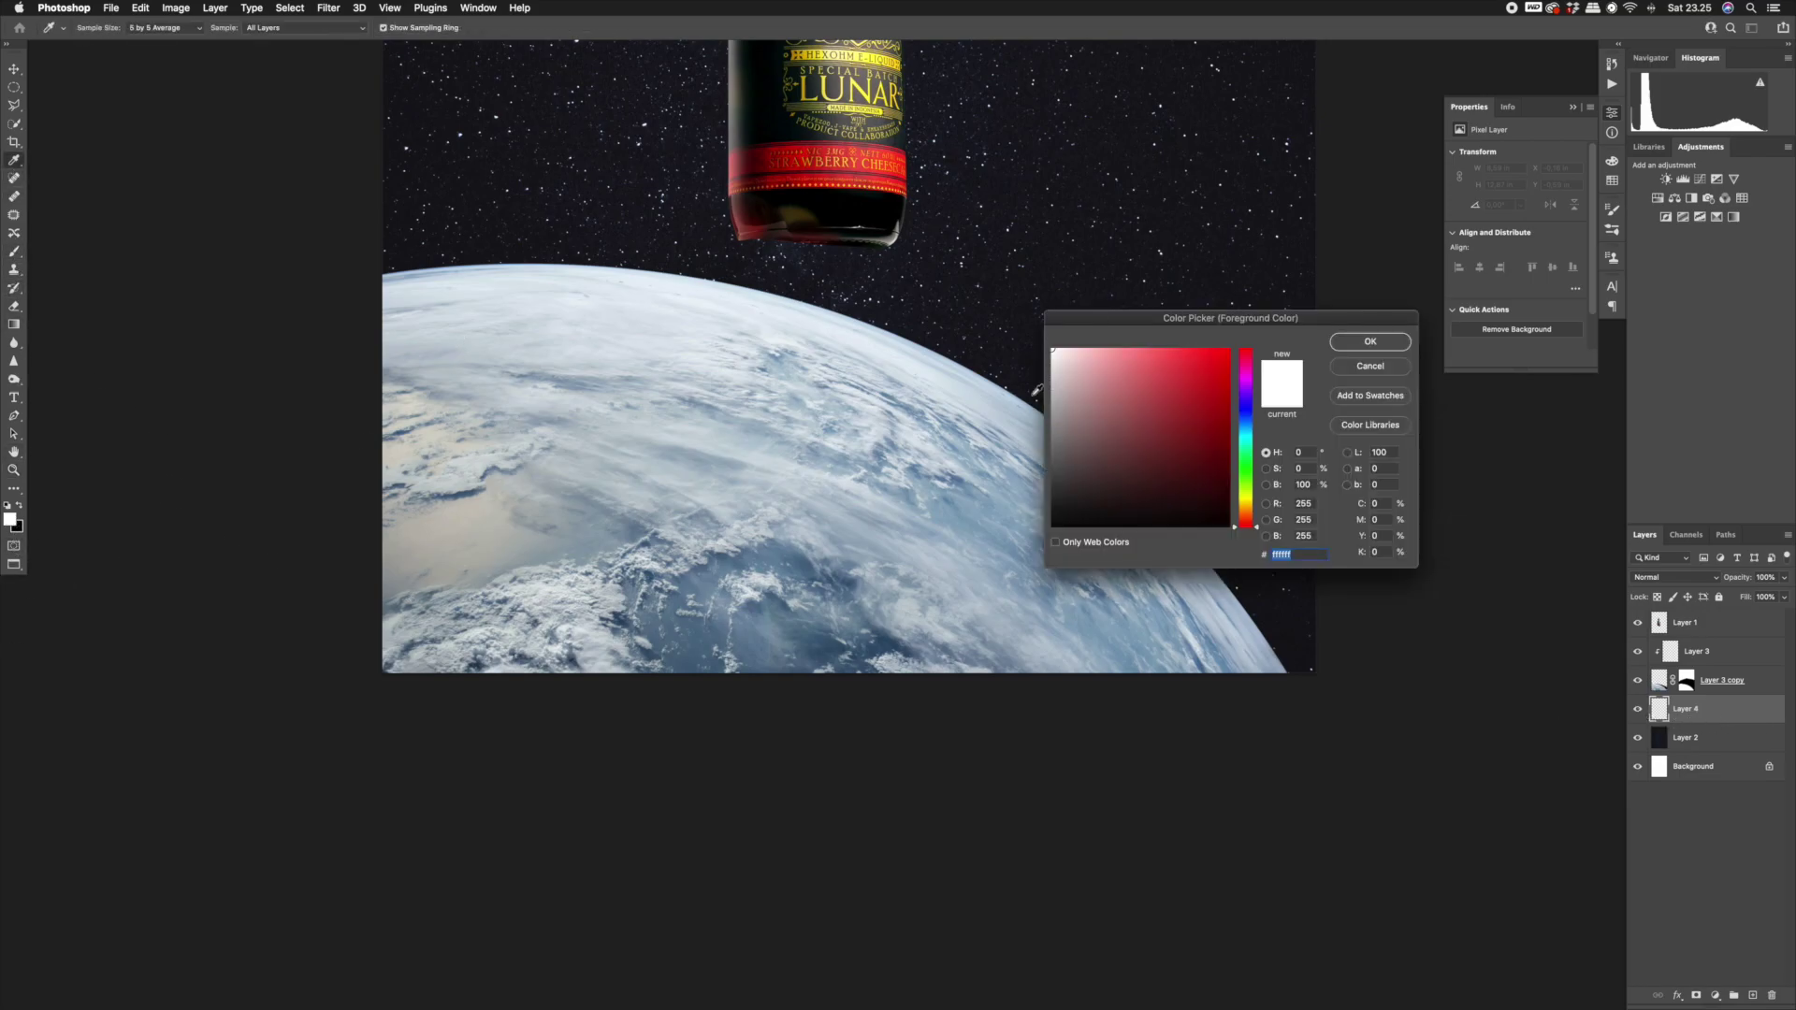
pyautogui.click(1247, 425)
pyautogui.moveTo(1250, 441); pyautogui.dragTo(1245, 425)
pyautogui.click(1187, 350)
pyautogui.click(1208, 351)
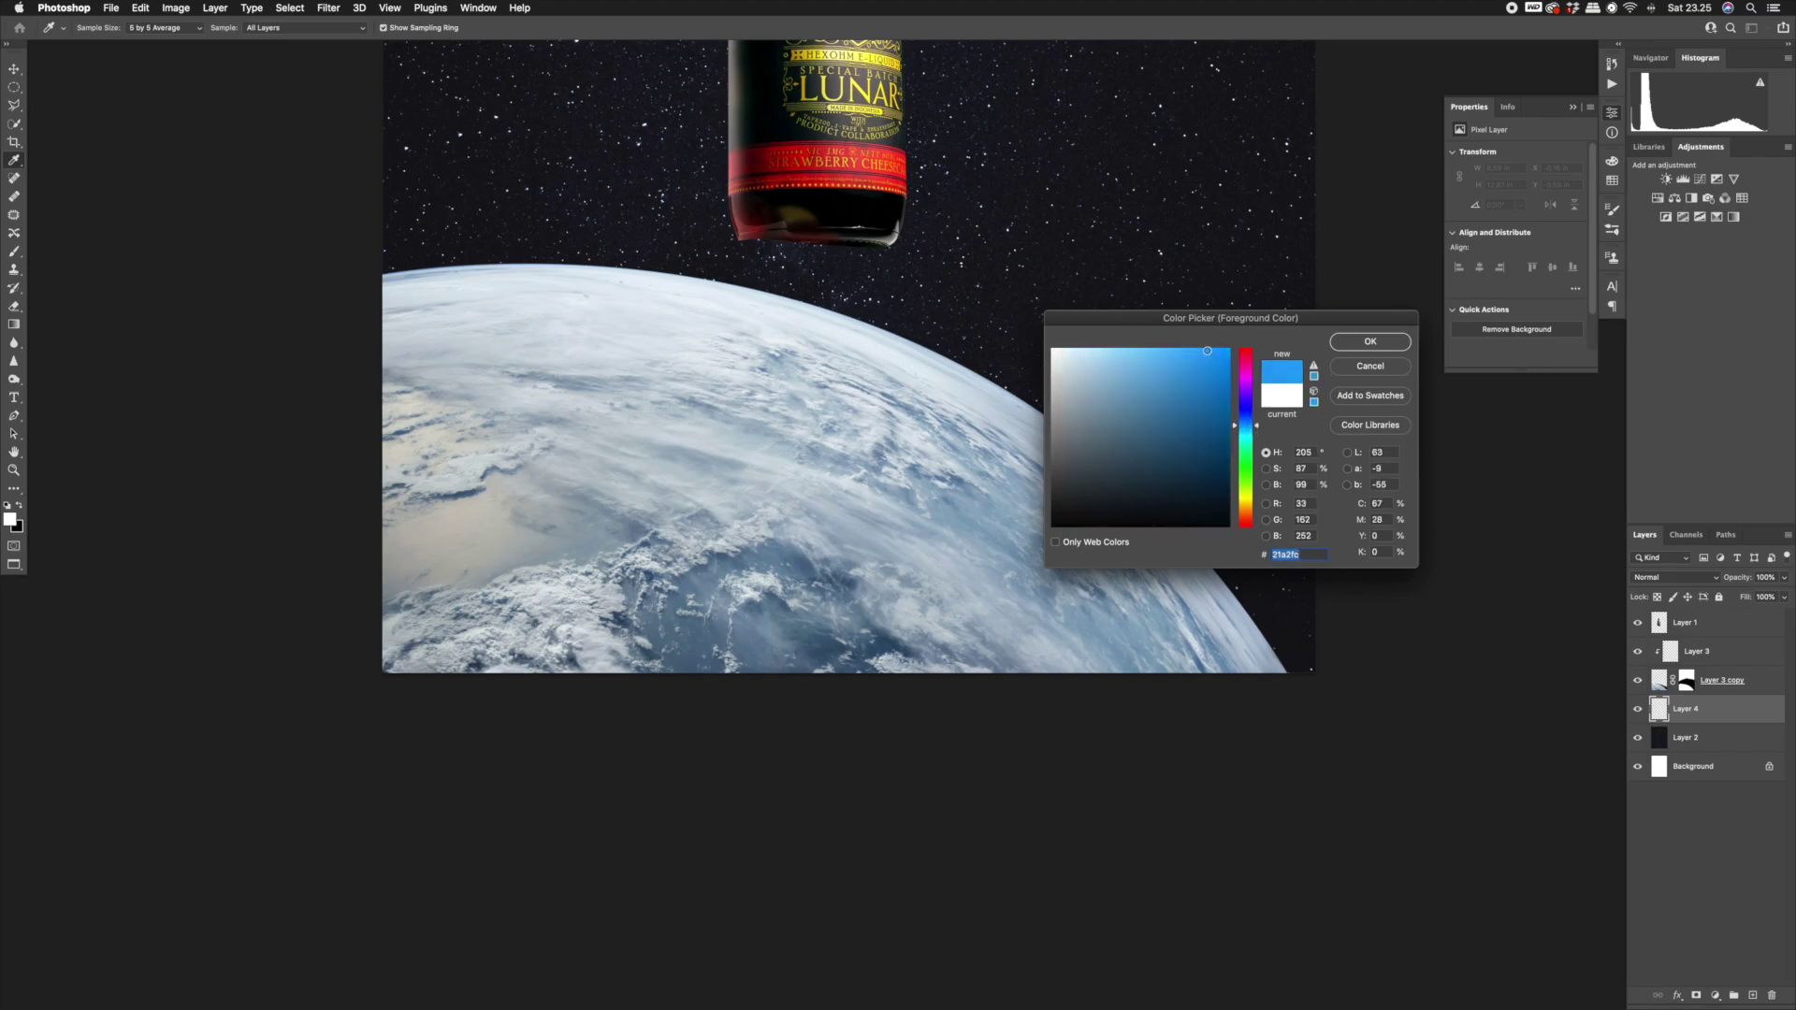
pyautogui.click(1369, 343)
# Paint a wide soft blue atmospheric glow along the whole Earth horizon with a large Soft Round brush at 0% hardness.
pyautogui.moveTo(434, 319); pyautogui.dragTo(443, 321)
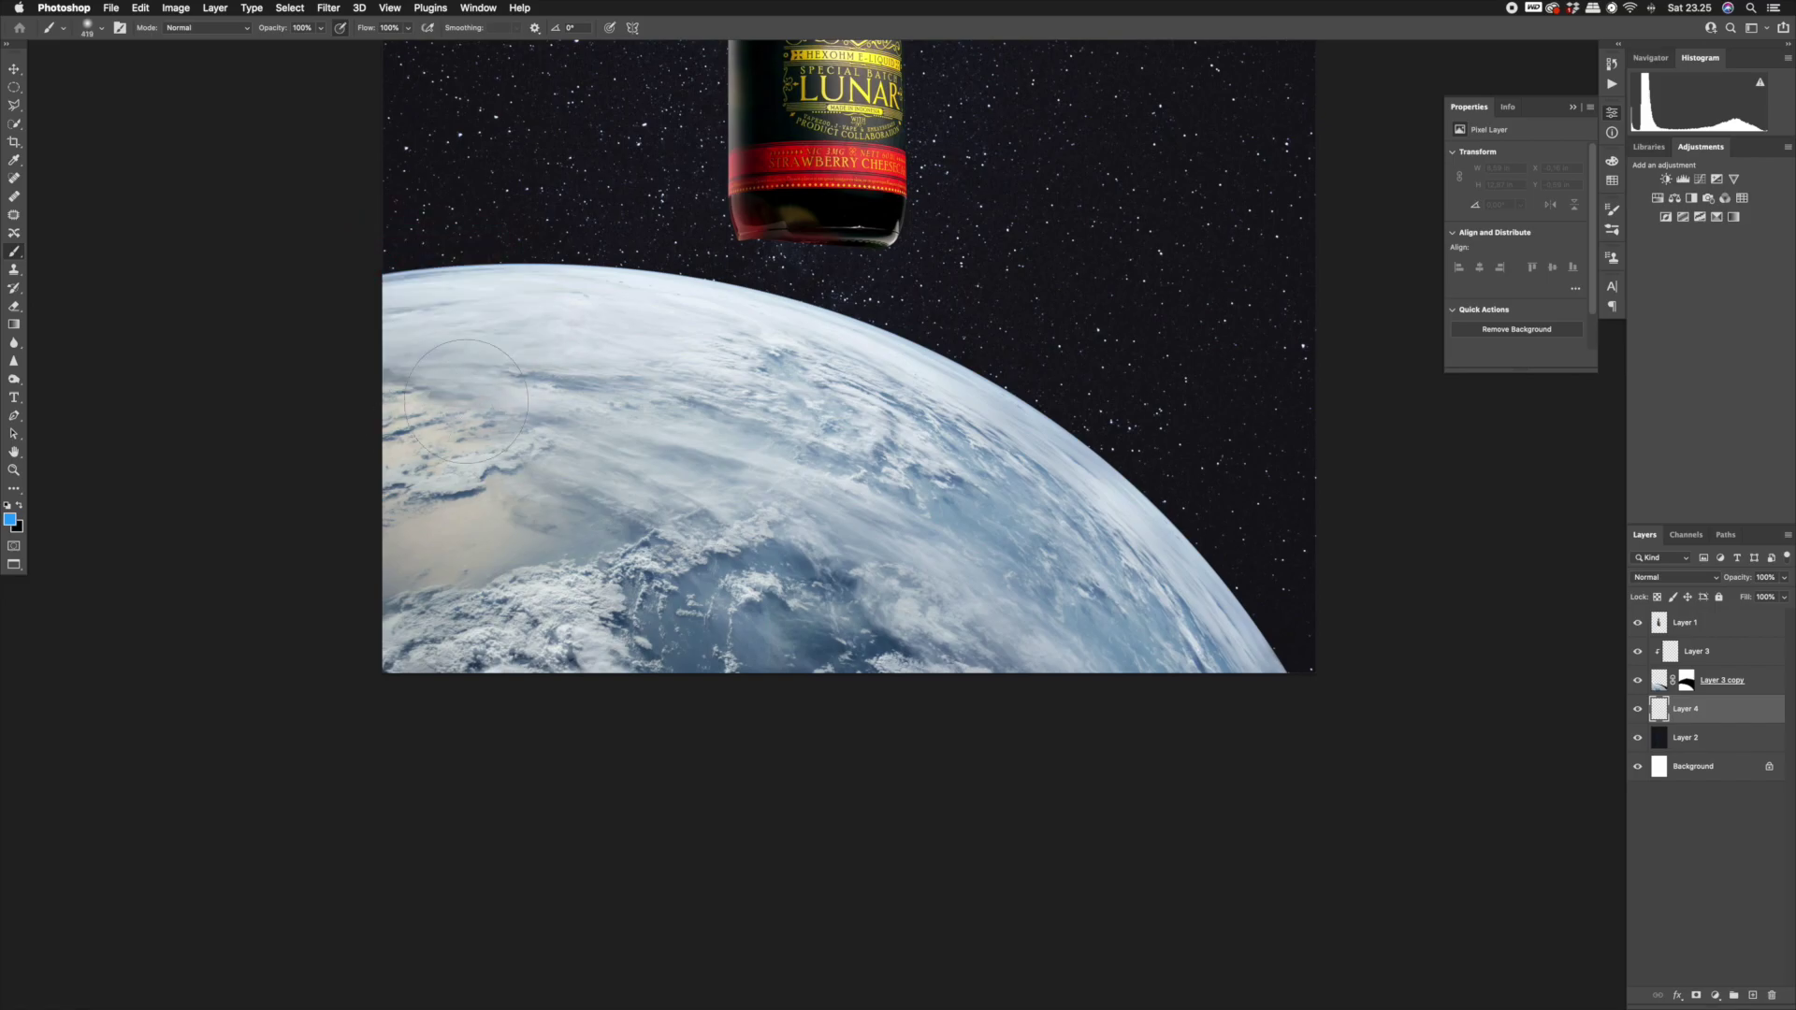
pyautogui.rightClick(492, 318)
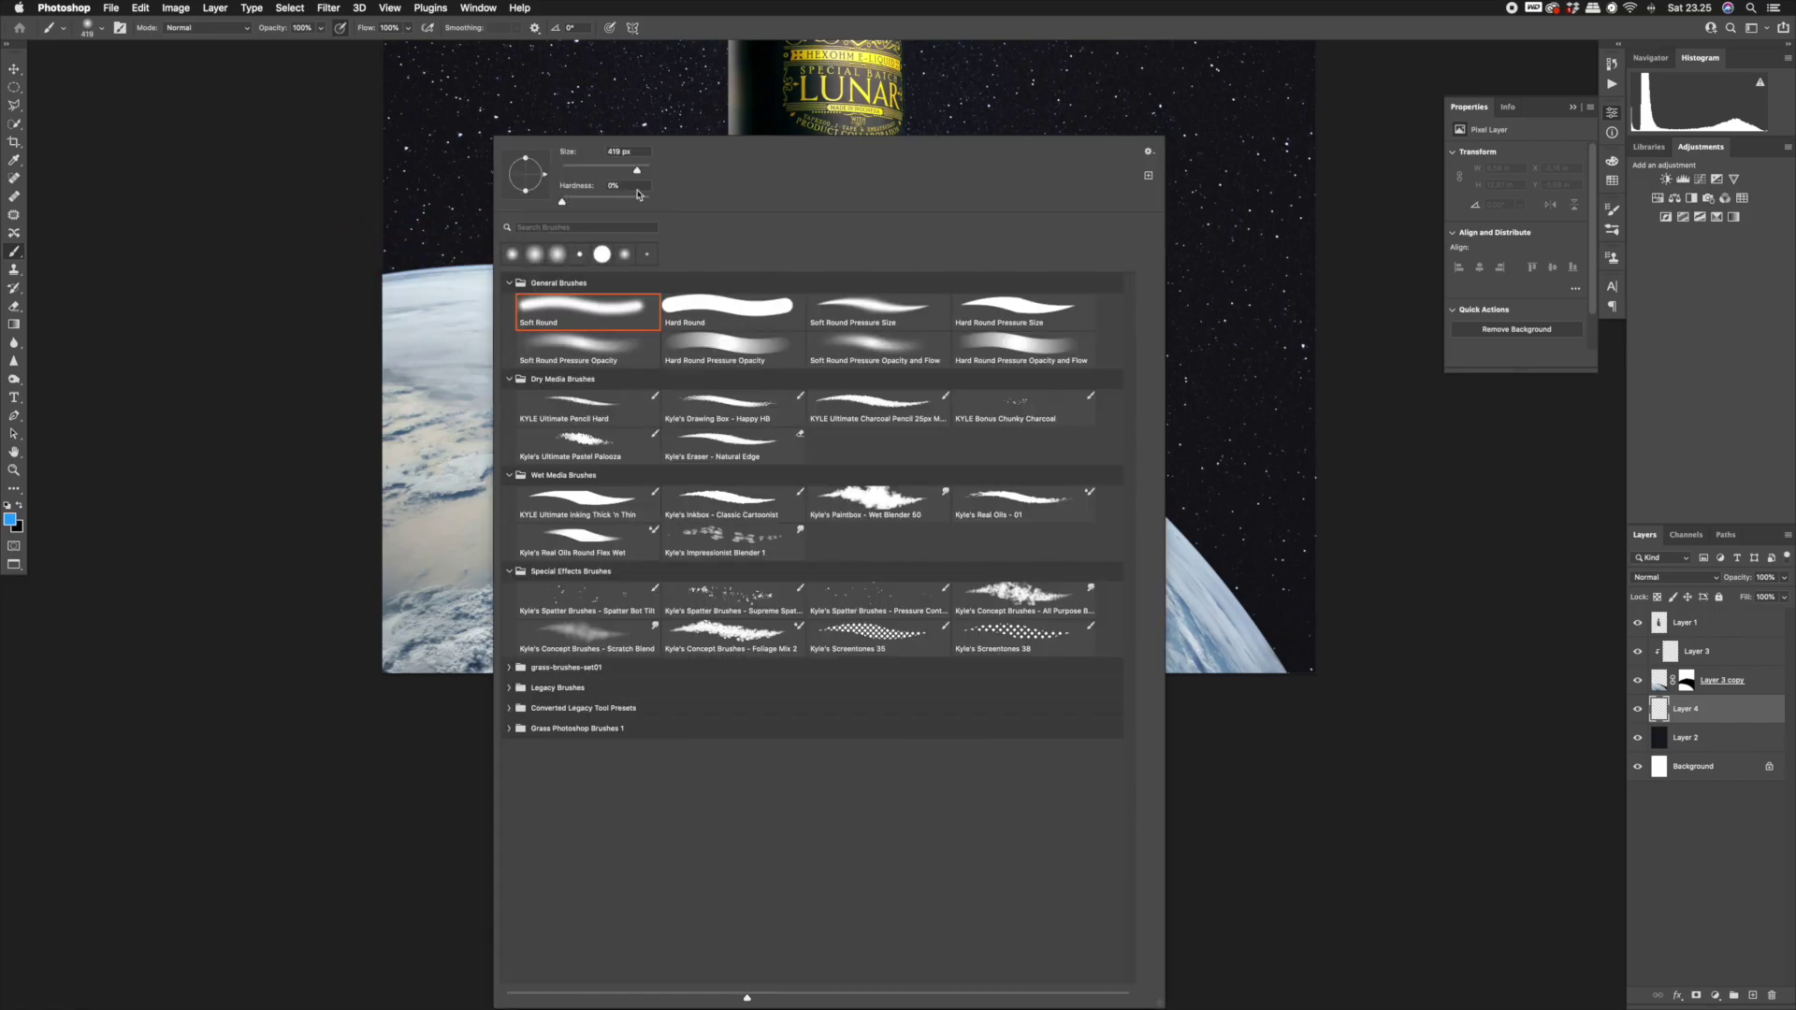
pyautogui.click(1105, 24)
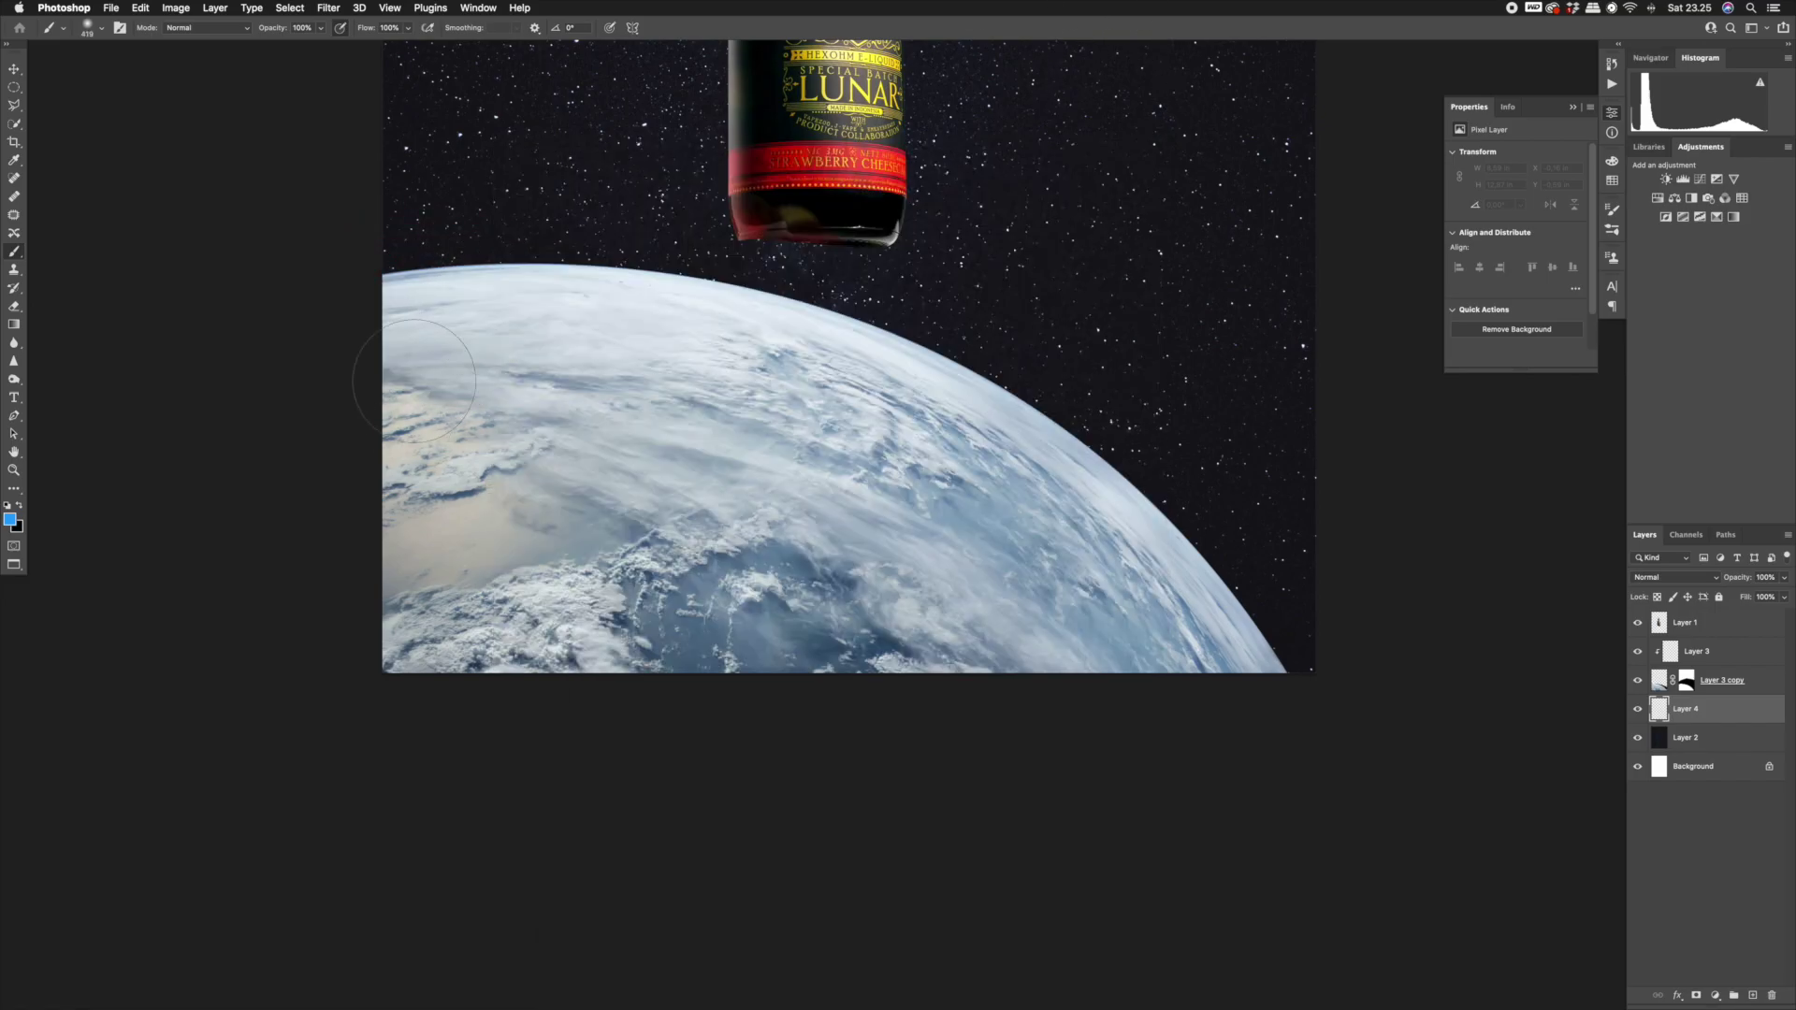
pyautogui.moveTo(534, 312); pyautogui.dragTo(405, 494)
pyautogui.moveTo(327, 545)
pyautogui.mouseDown()
pyautogui.moveTo(440, 491)
pyautogui.moveTo(711, 524)
pyautogui.moveTo(926, 598)
pyautogui.moveTo(617, 434)
pyautogui.moveTo(774, 682)
pyautogui.mouseUp()
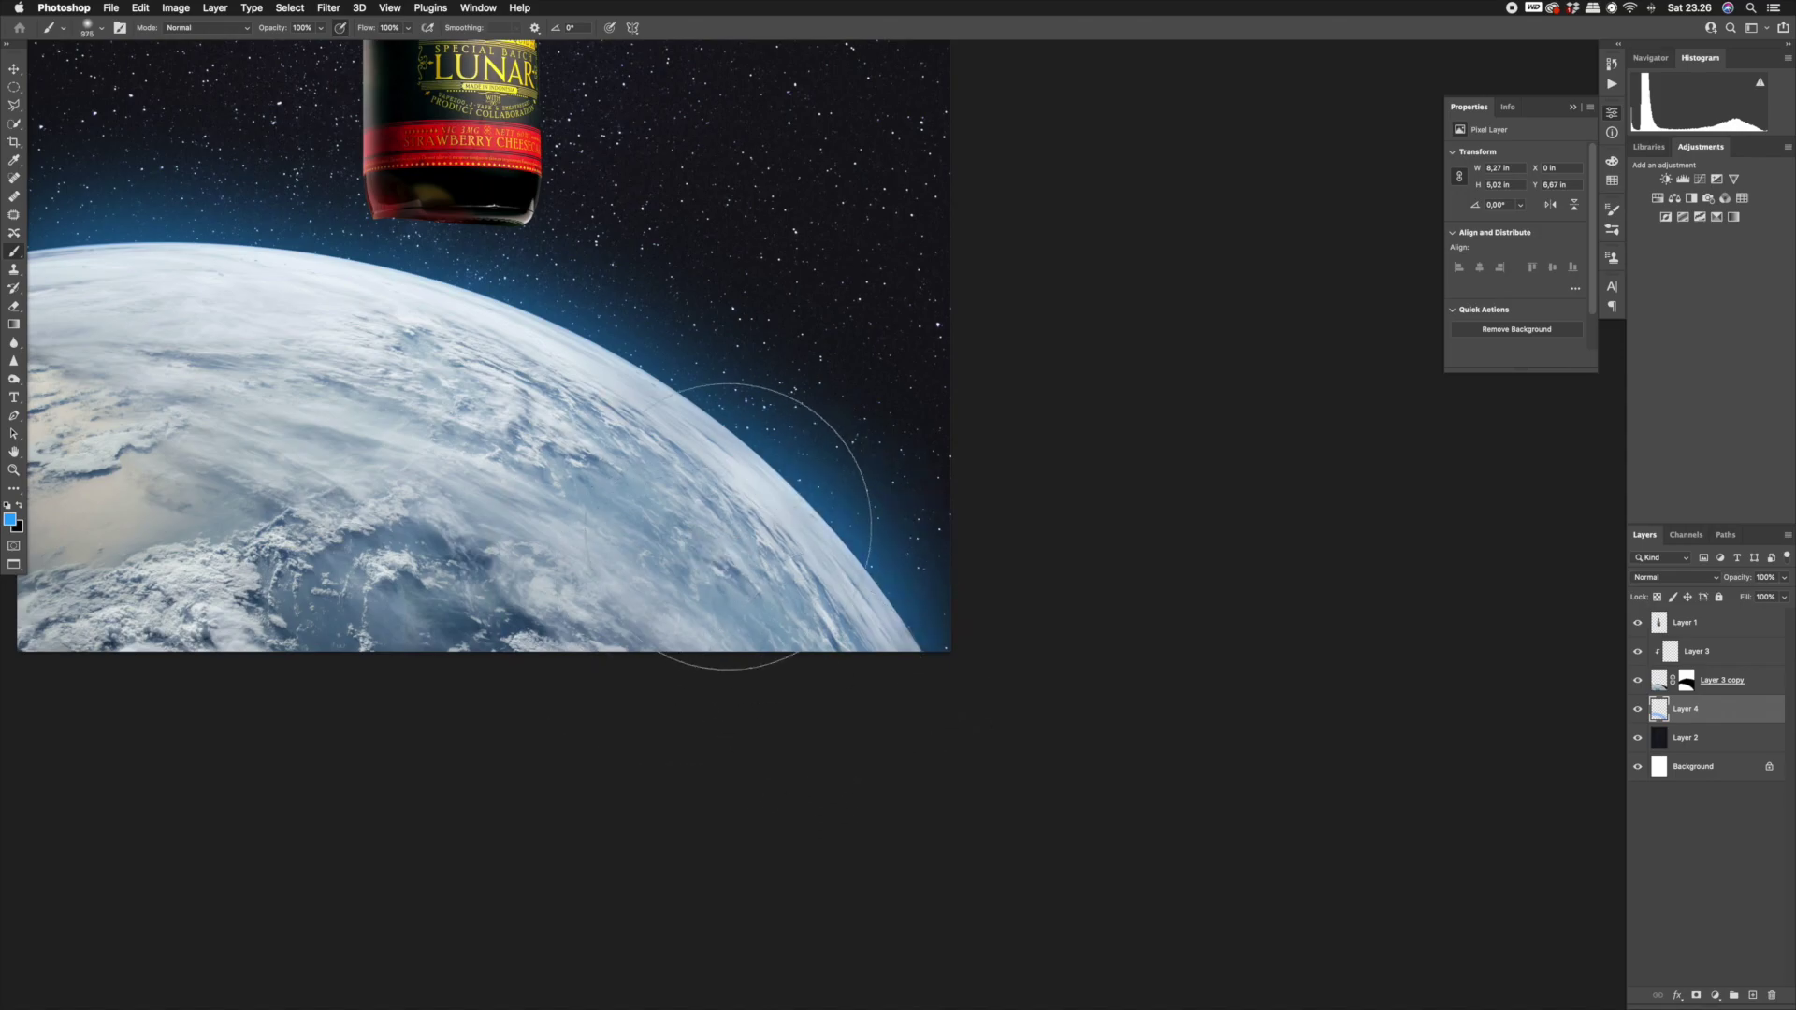
pyautogui.moveTo(481, 374); pyautogui.dragTo(907, 491)
# Add another empty layer above the blue glow and change the Brush foreground colour to a pale light blue.
pyautogui.scroll(-3, 936, 514)
pyautogui.hscroll(4, 936, 515)
pyautogui.press('z')
pyautogui.moveTo(902, 472)
pyautogui.mouseDown()
pyautogui.moveTo(824, 430)
pyautogui.moveTo(876, 453)
pyautogui.mouseUp()
pyautogui.click(1755, 995)
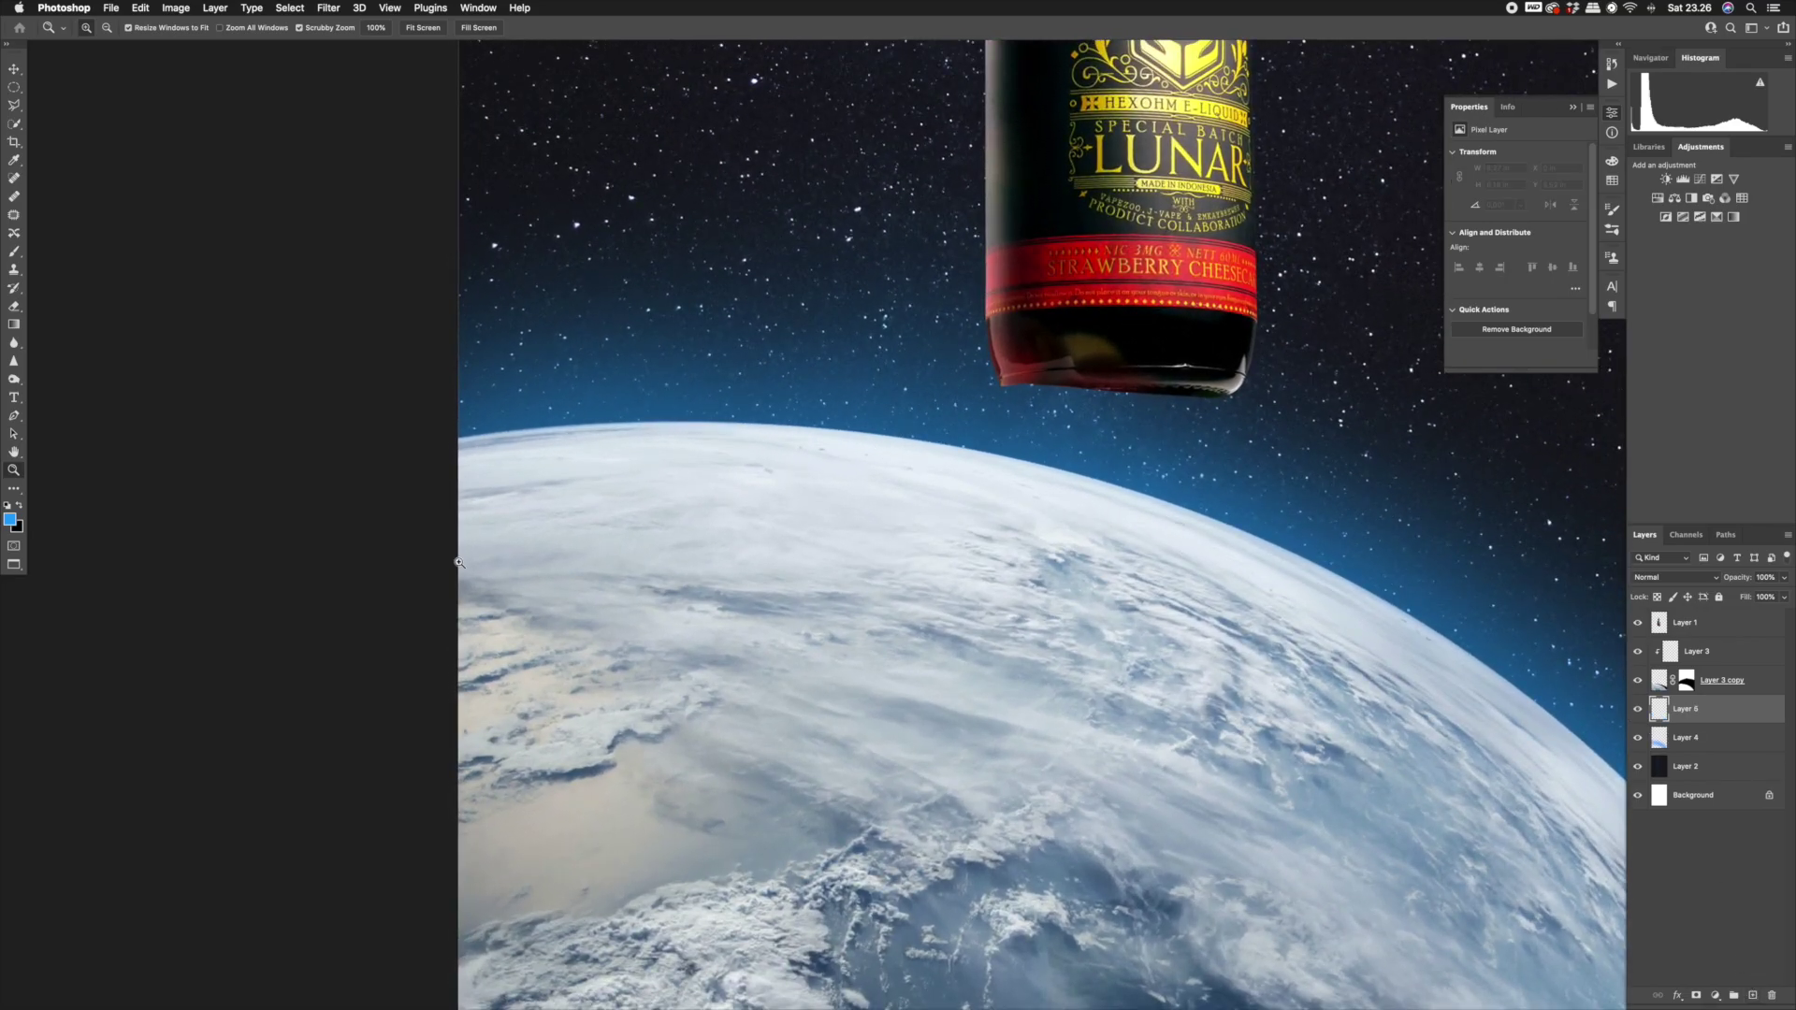
pyautogui.click(9, 520)
pyautogui.moveTo(1198, 351); pyautogui.dragTo(1090, 348)
pyautogui.click(1369, 341)
pyautogui.press('b')
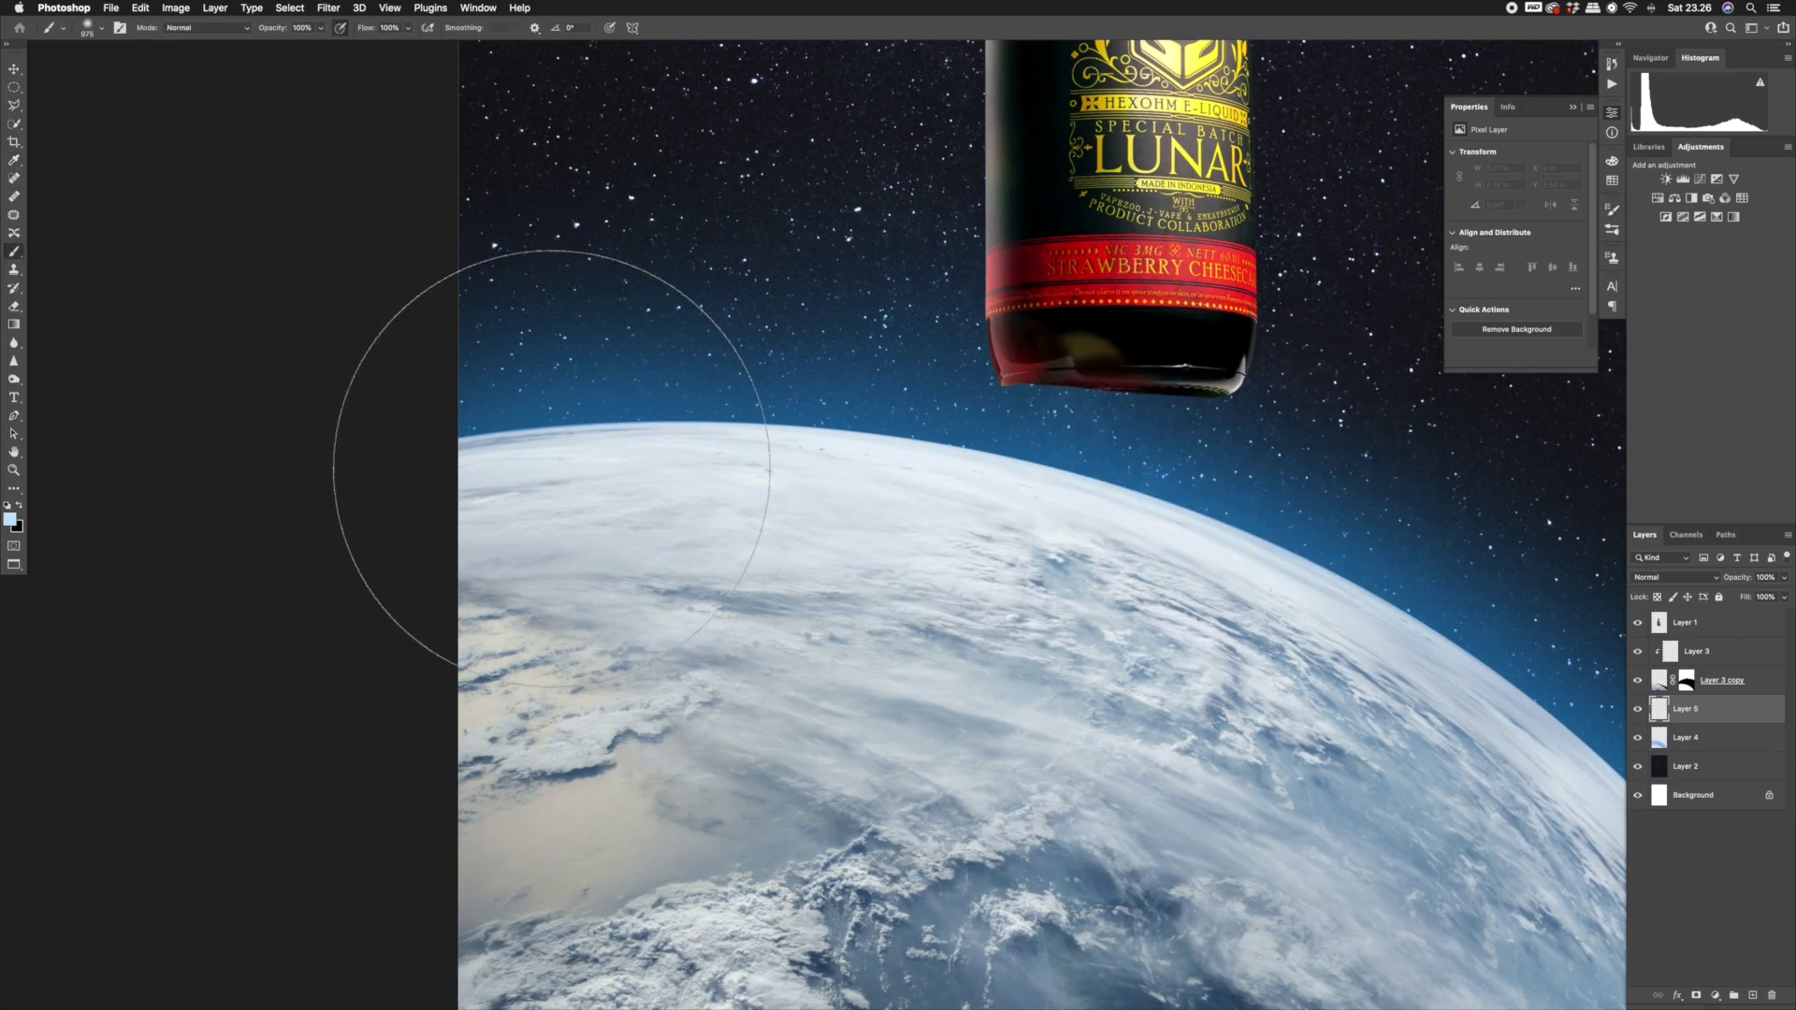
# Paint a narrower pale-blue glow close against the Earth's edge along the full horizon curve.
pyautogui.moveTo(504, 455)
pyautogui.mouseDown()
pyautogui.moveTo(576, 457)
pyautogui.moveTo(440, 472)
pyautogui.moveTo(715, 453)
pyautogui.moveTo(415, 464)
pyautogui.mouseUp()
pyautogui.moveTo(316, 432)
pyautogui.mouseDown()
pyautogui.moveTo(603, 449)
pyautogui.moveTo(267, 440)
pyautogui.moveTo(501, 435)
pyautogui.moveTo(760, 468)
pyautogui.moveTo(433, 427)
pyautogui.mouseUp()
pyautogui.press('super+z')
pyautogui.moveTo(739, 466)
pyautogui.mouseDown()
pyautogui.moveTo(489, 421)
pyautogui.moveTo(796, 569)
pyautogui.mouseUp()
pyautogui.moveTo(796, 569)
pyautogui.mouseDown()
pyautogui.moveTo(524, 397)
pyautogui.moveTo(820, 665)
pyautogui.moveTo(899, 658)
pyautogui.moveTo(802, 517)
pyautogui.mouseUp()
pyautogui.moveTo(802, 517); pyautogui.dragTo(885, 734)
pyautogui.moveTo(624, 407); pyautogui.dragTo(855, 613)
pyautogui.moveTo(685, 427)
pyautogui.mouseDown()
pyautogui.moveTo(838, 470)
pyautogui.moveTo(1225, 468)
pyautogui.mouseUp()
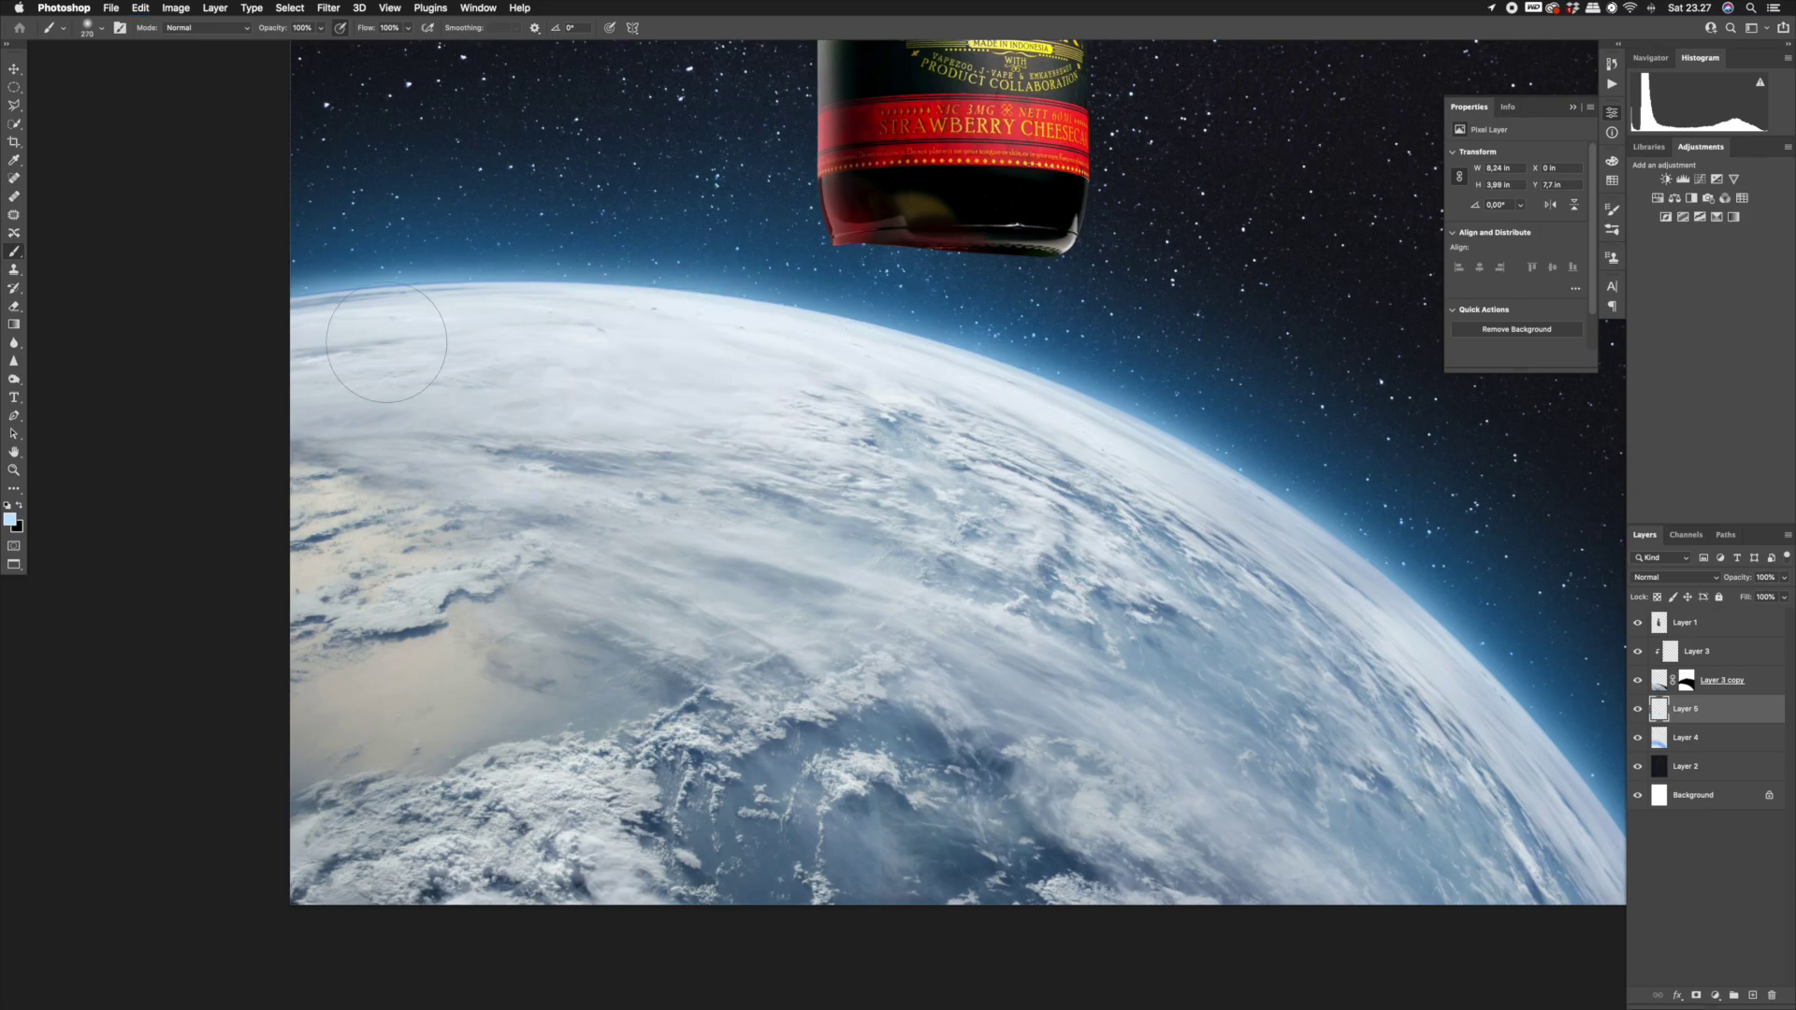
# Try to touch up the Earth layer's mask at the horizon's left end with a small, slightly harder brush.
pyautogui.press('z')
pyautogui.click(487, 315)
pyautogui.moveTo(487, 315); pyautogui.dragTo(506, 357)
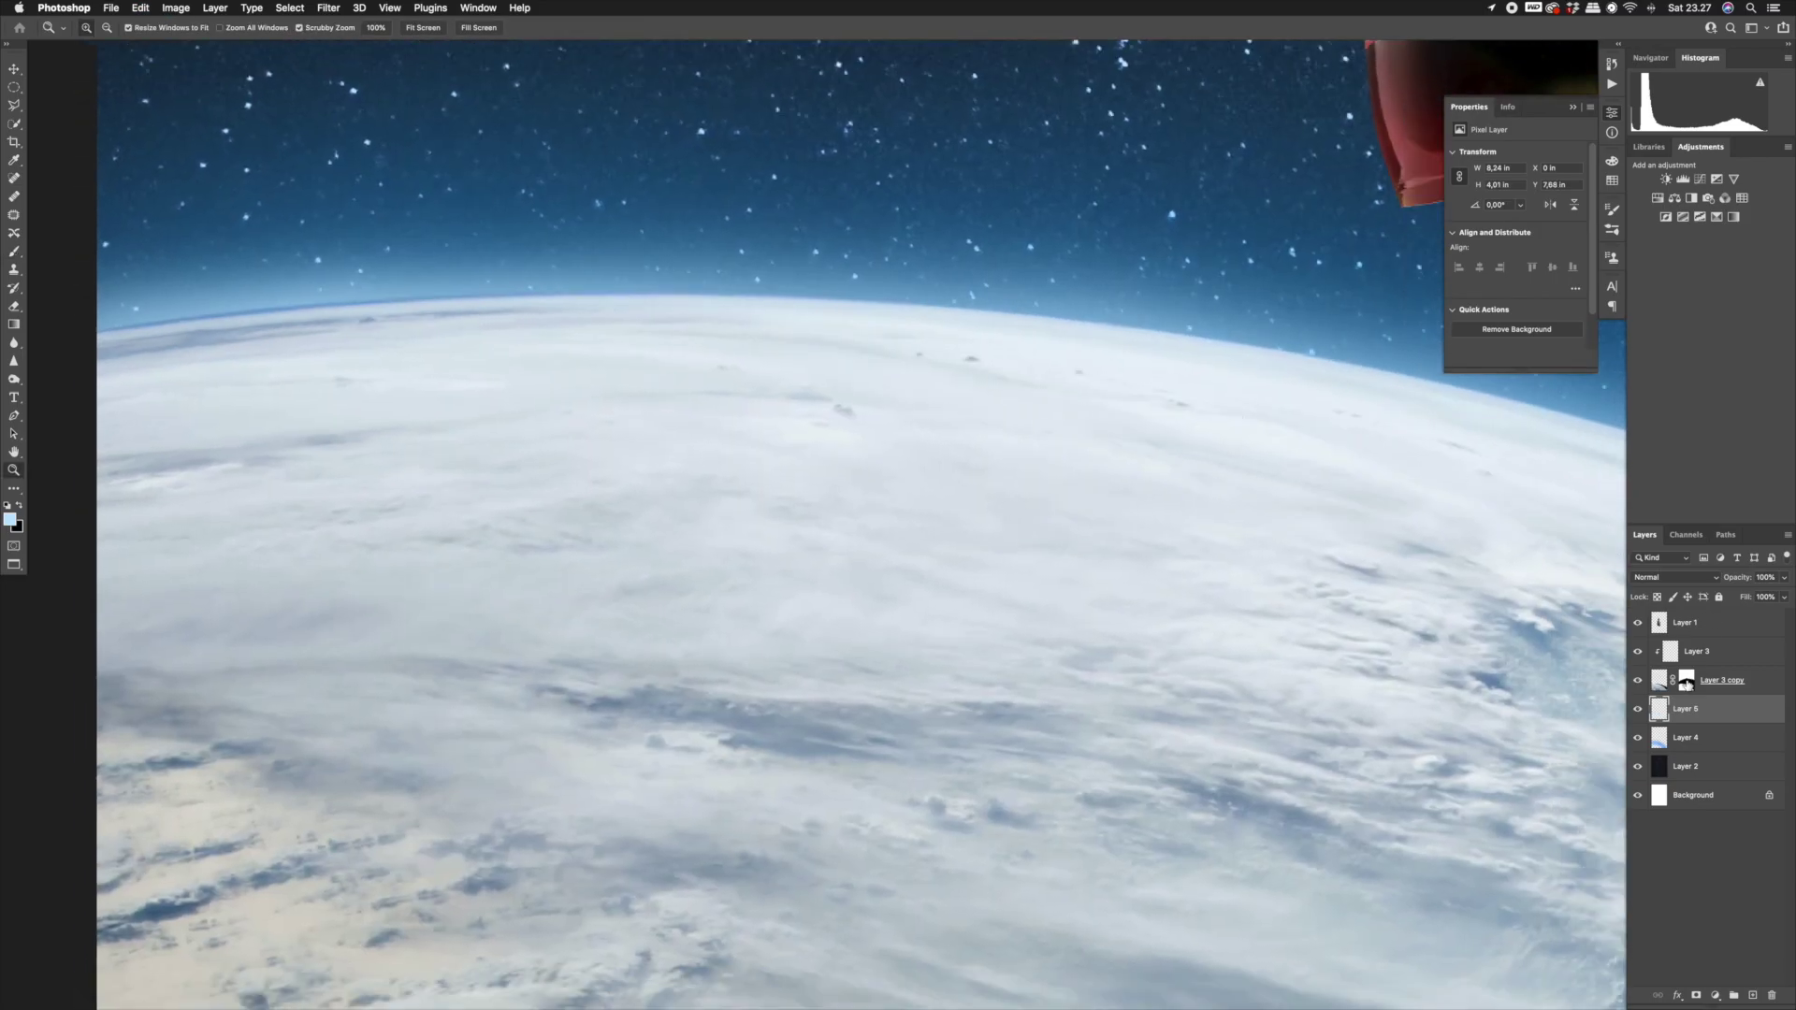
pyautogui.click(1687, 684)
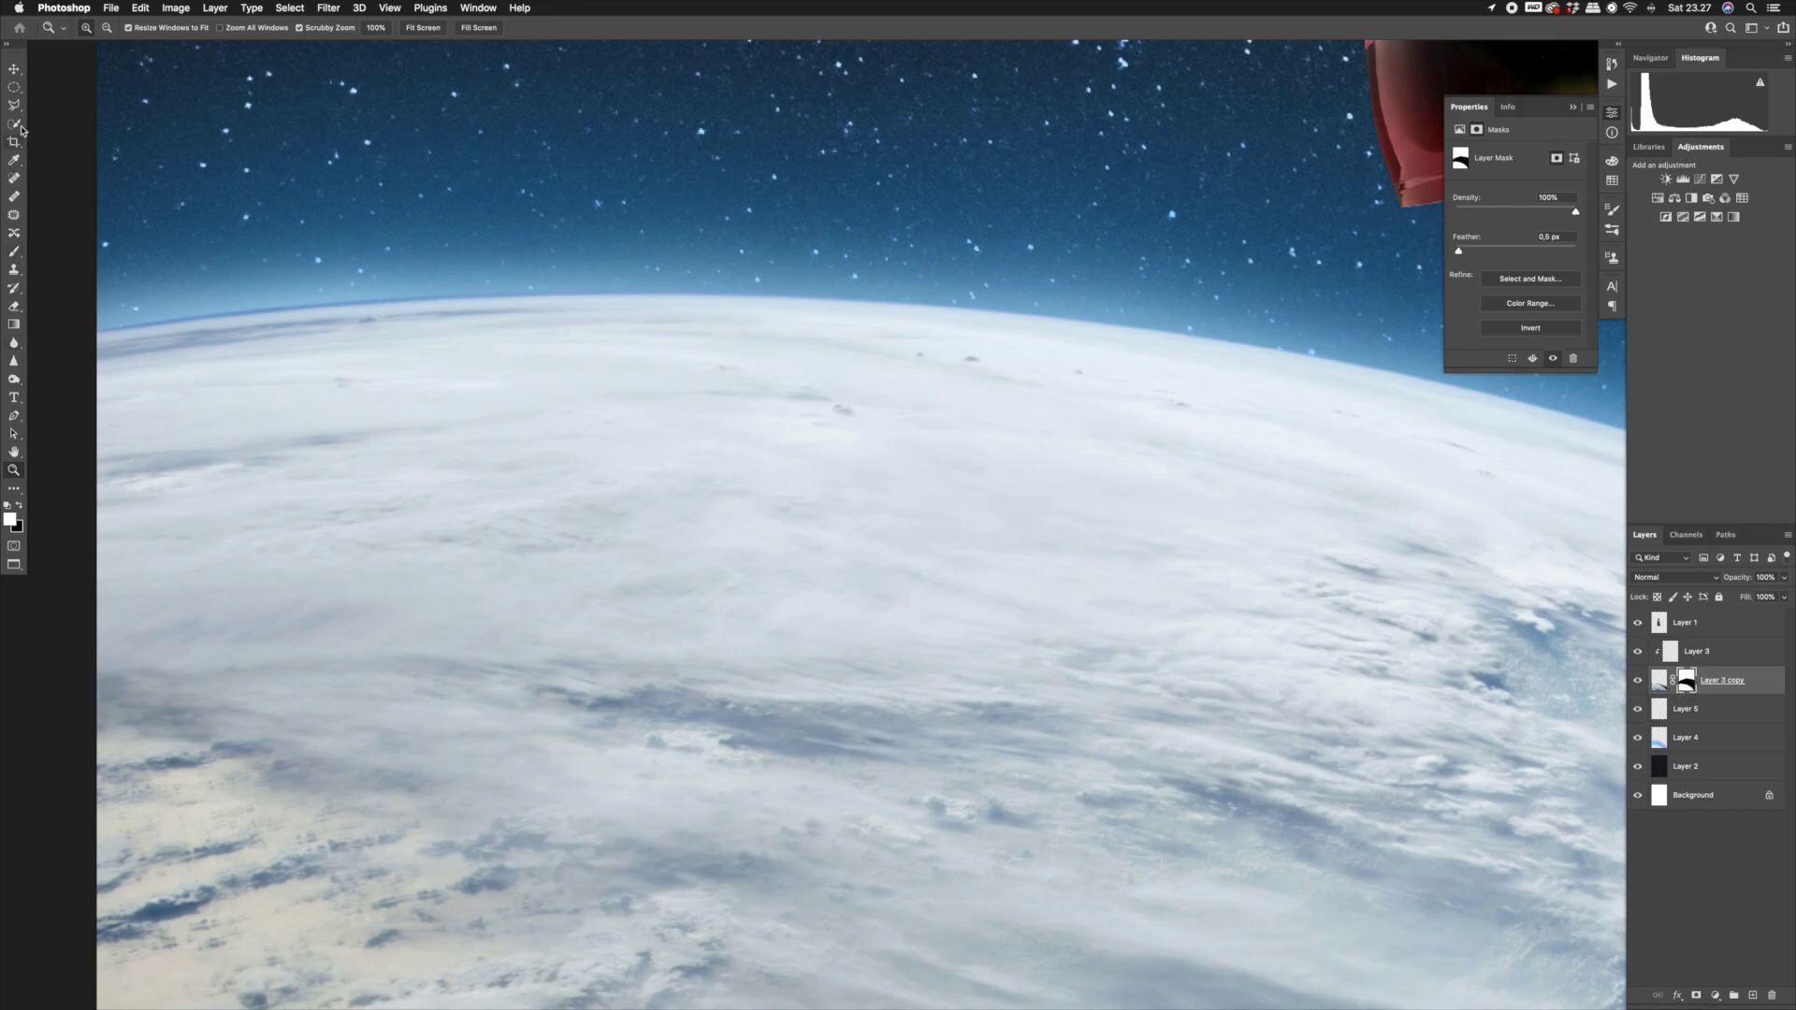
pyautogui.click(14, 251)
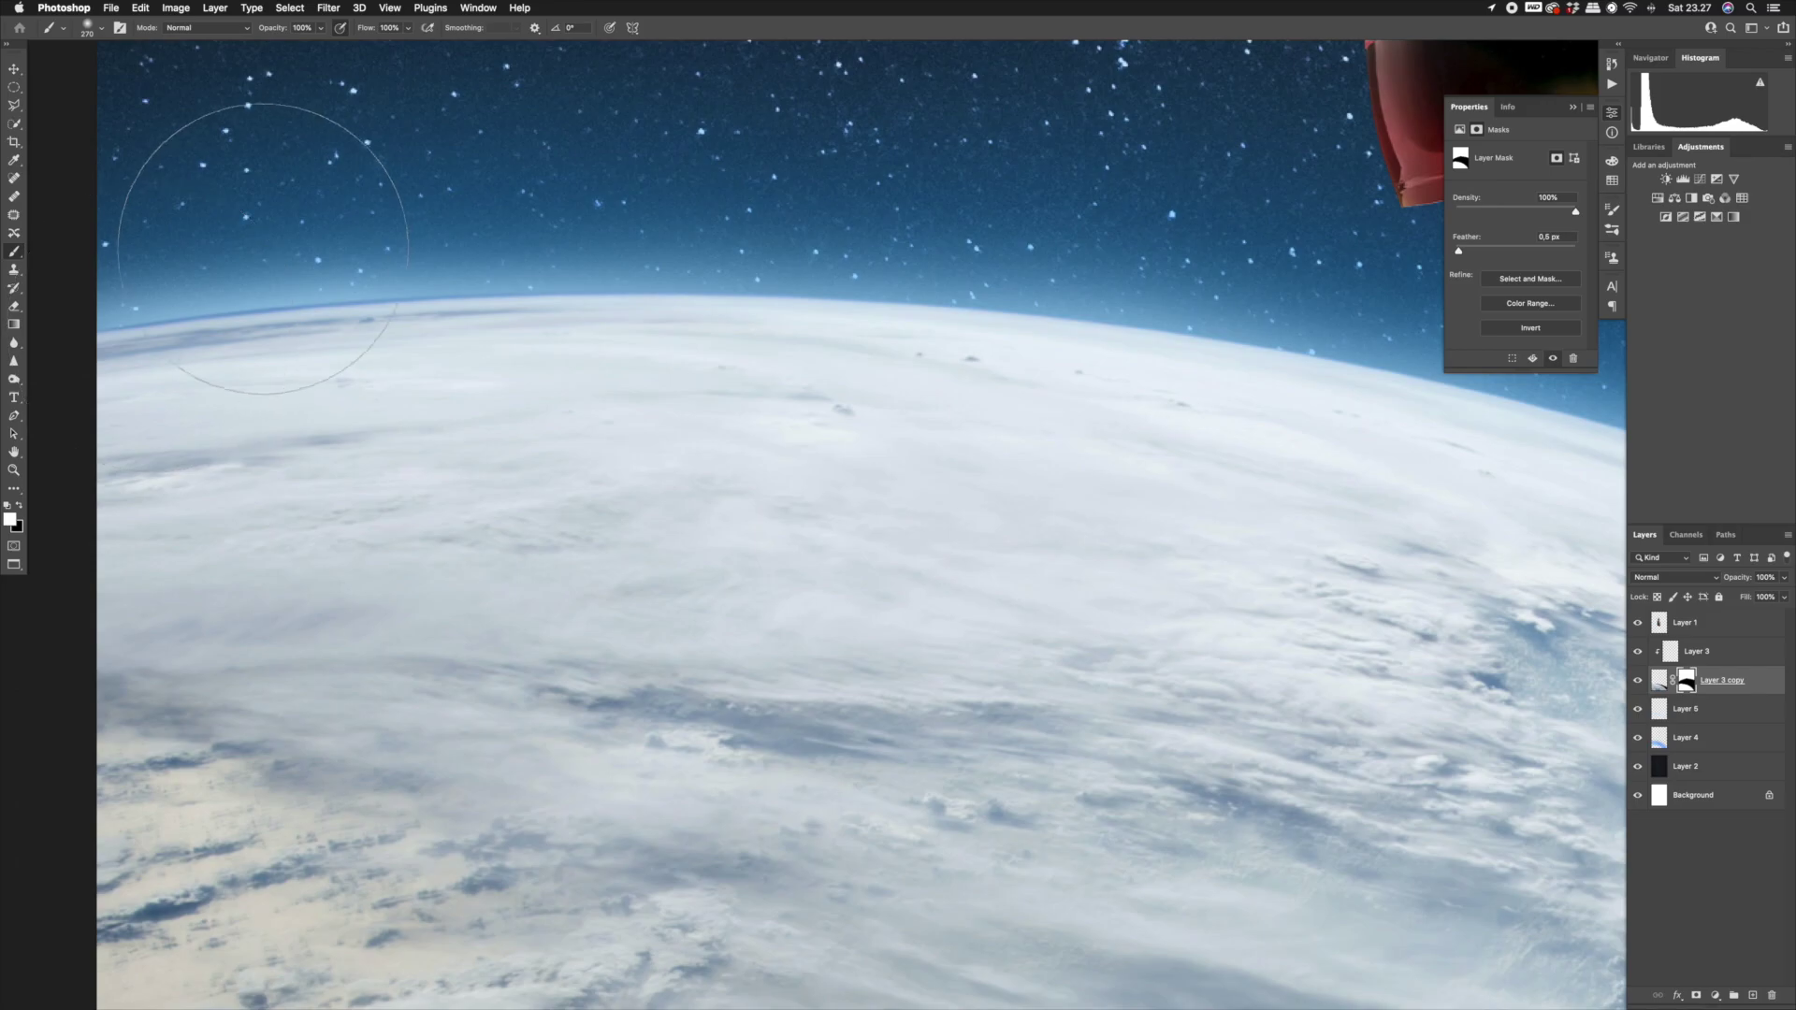
pyautogui.moveTo(463, 201); pyautogui.dragTo(330, 207)
pyautogui.moveTo(458, 210)
pyautogui.mouseDown()
pyautogui.moveTo(463, 278)
pyautogui.moveTo(457, 188)
pyautogui.mouseUp()
pyautogui.rightClick(457, 188)
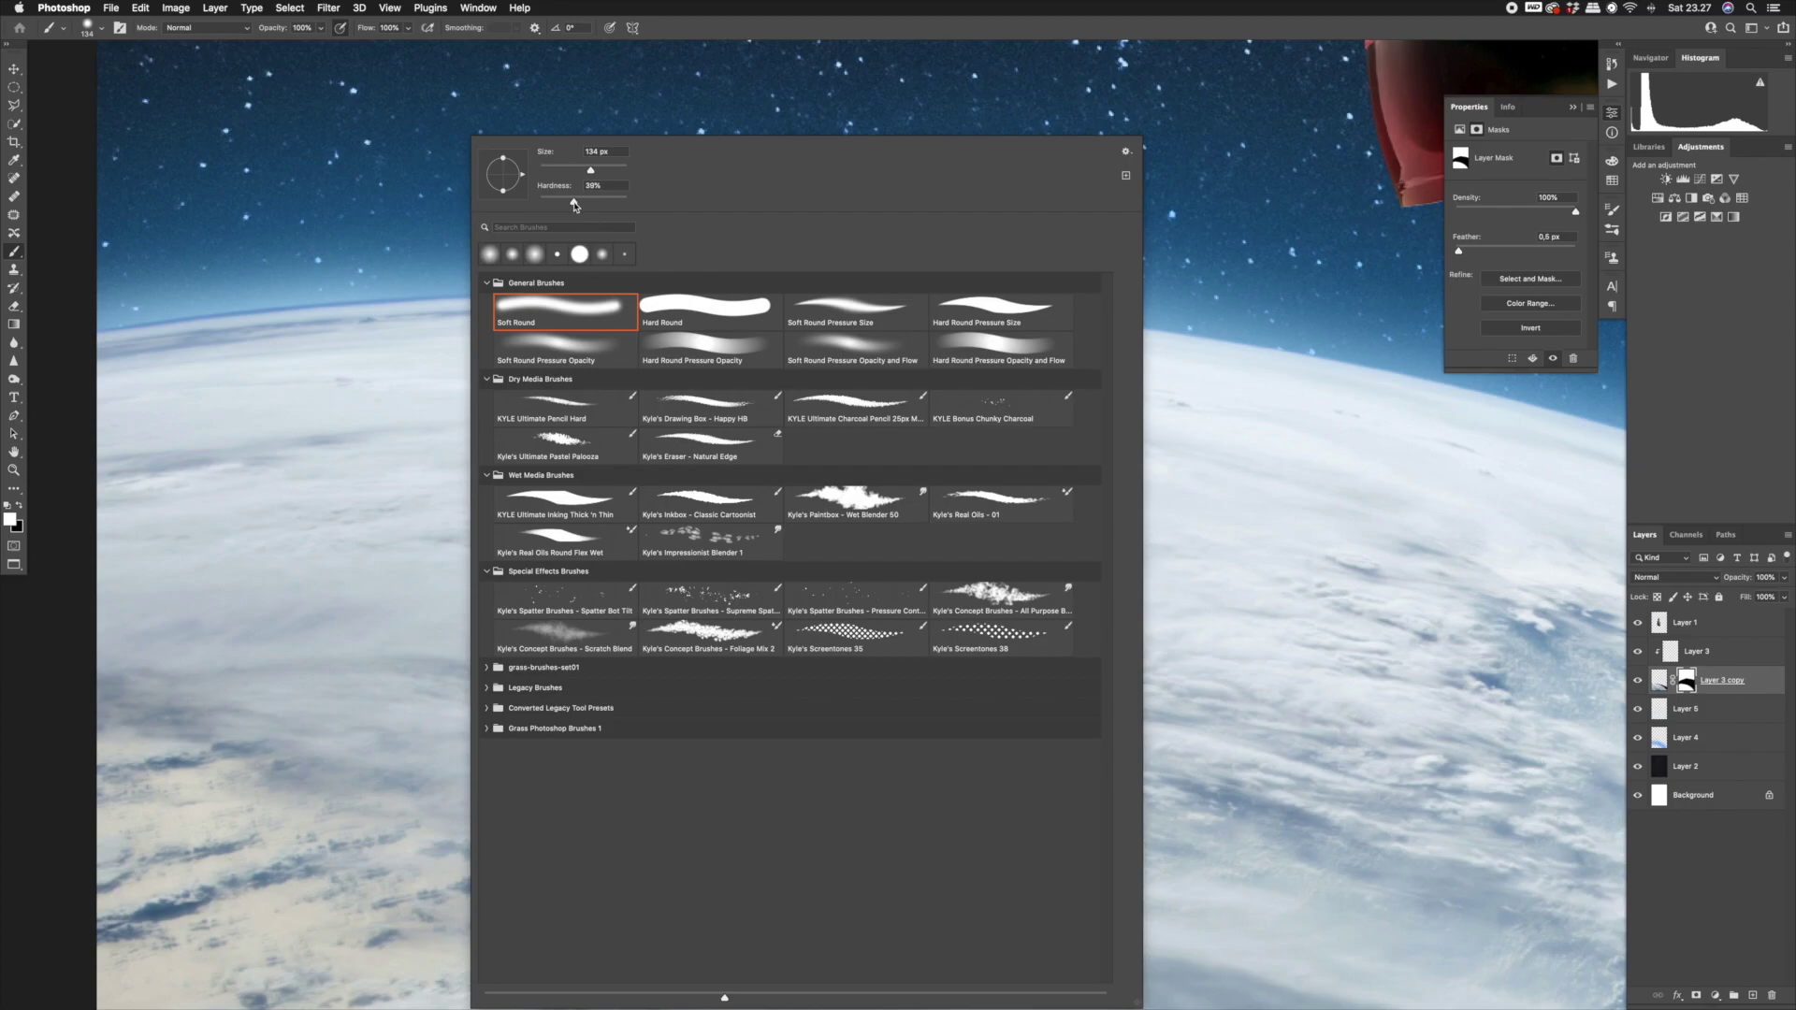
pyautogui.click(730, 30)
pyautogui.moveTo(412, 318); pyautogui.dragTo(358, 318)
pyautogui.moveTo(216, 288); pyautogui.dragTo(203, 288)
pyautogui.moveTo(99, 314)
pyautogui.mouseDown()
pyautogui.moveTo(161, 305)
pyautogui.moveTo(137, 308)
pyautogui.mouseUp()
pyautogui.press('super+z')
pyautogui.press('x')
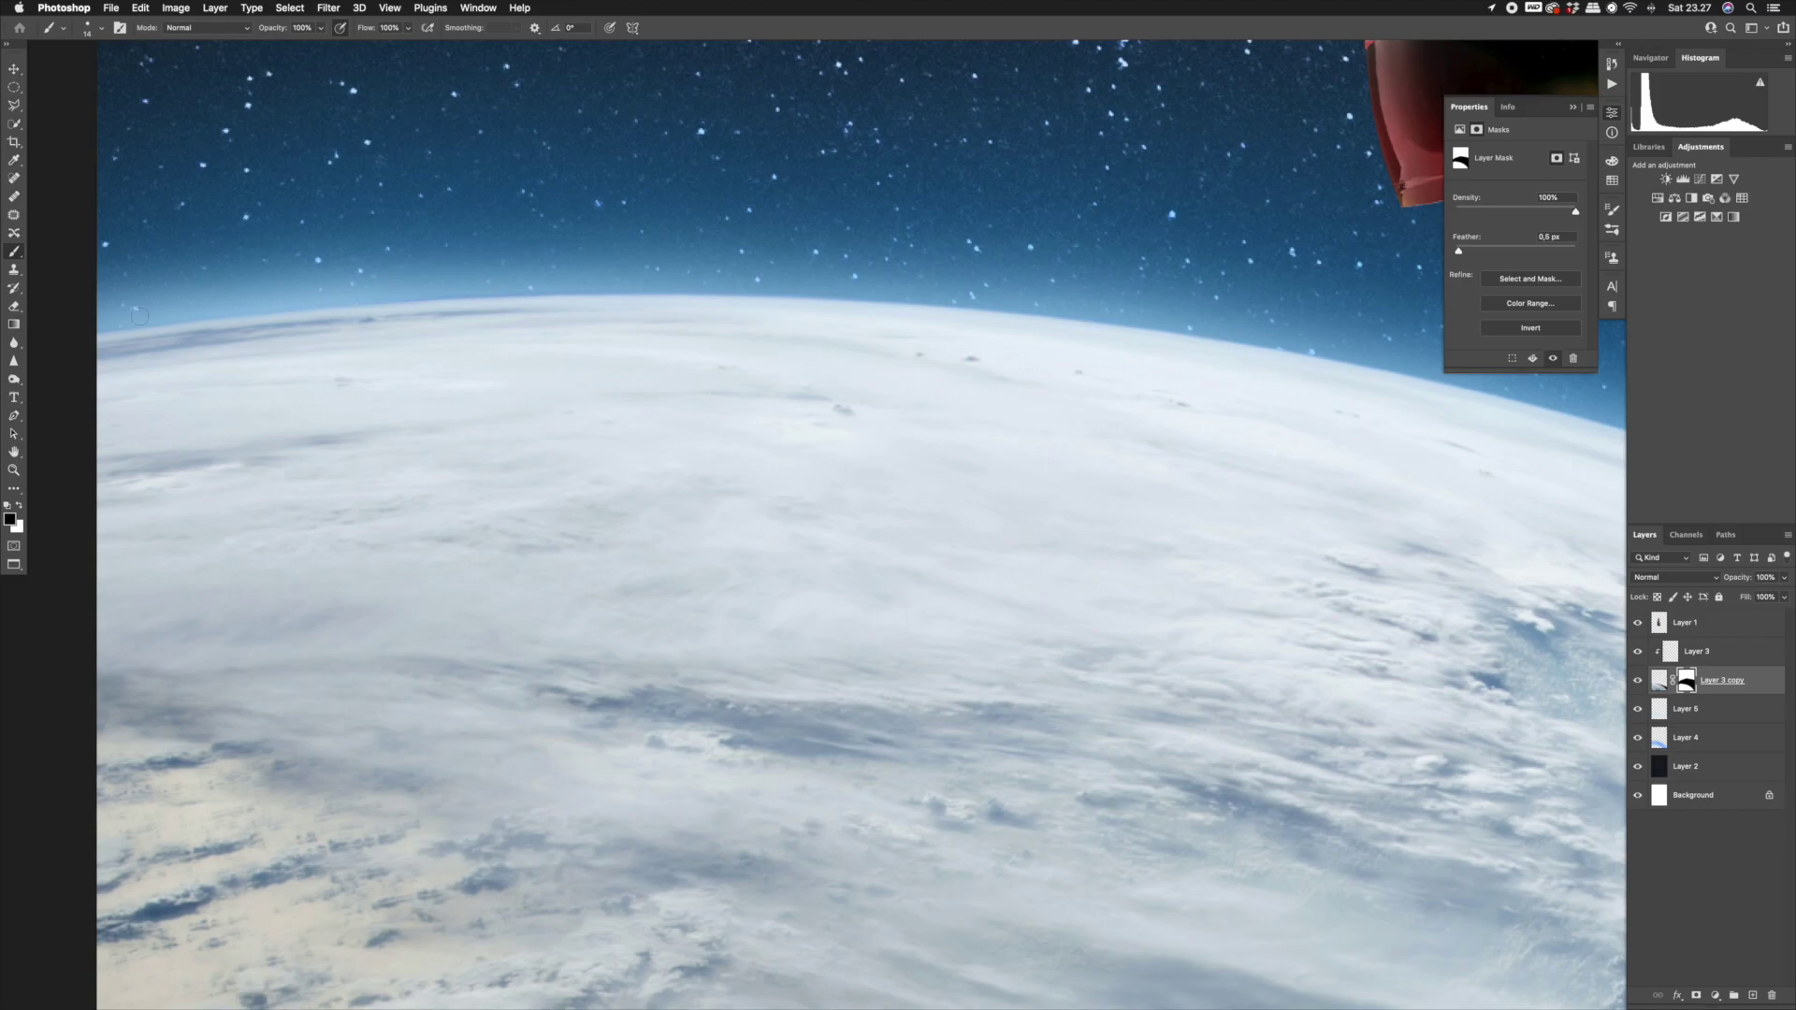
# Examine the masked horizon edge down to the lower right corner and the whole composition.
pyautogui.hscroll(2, 496, 274)
pyautogui.moveTo(1291, 598); pyautogui.dragTo(440, 355)
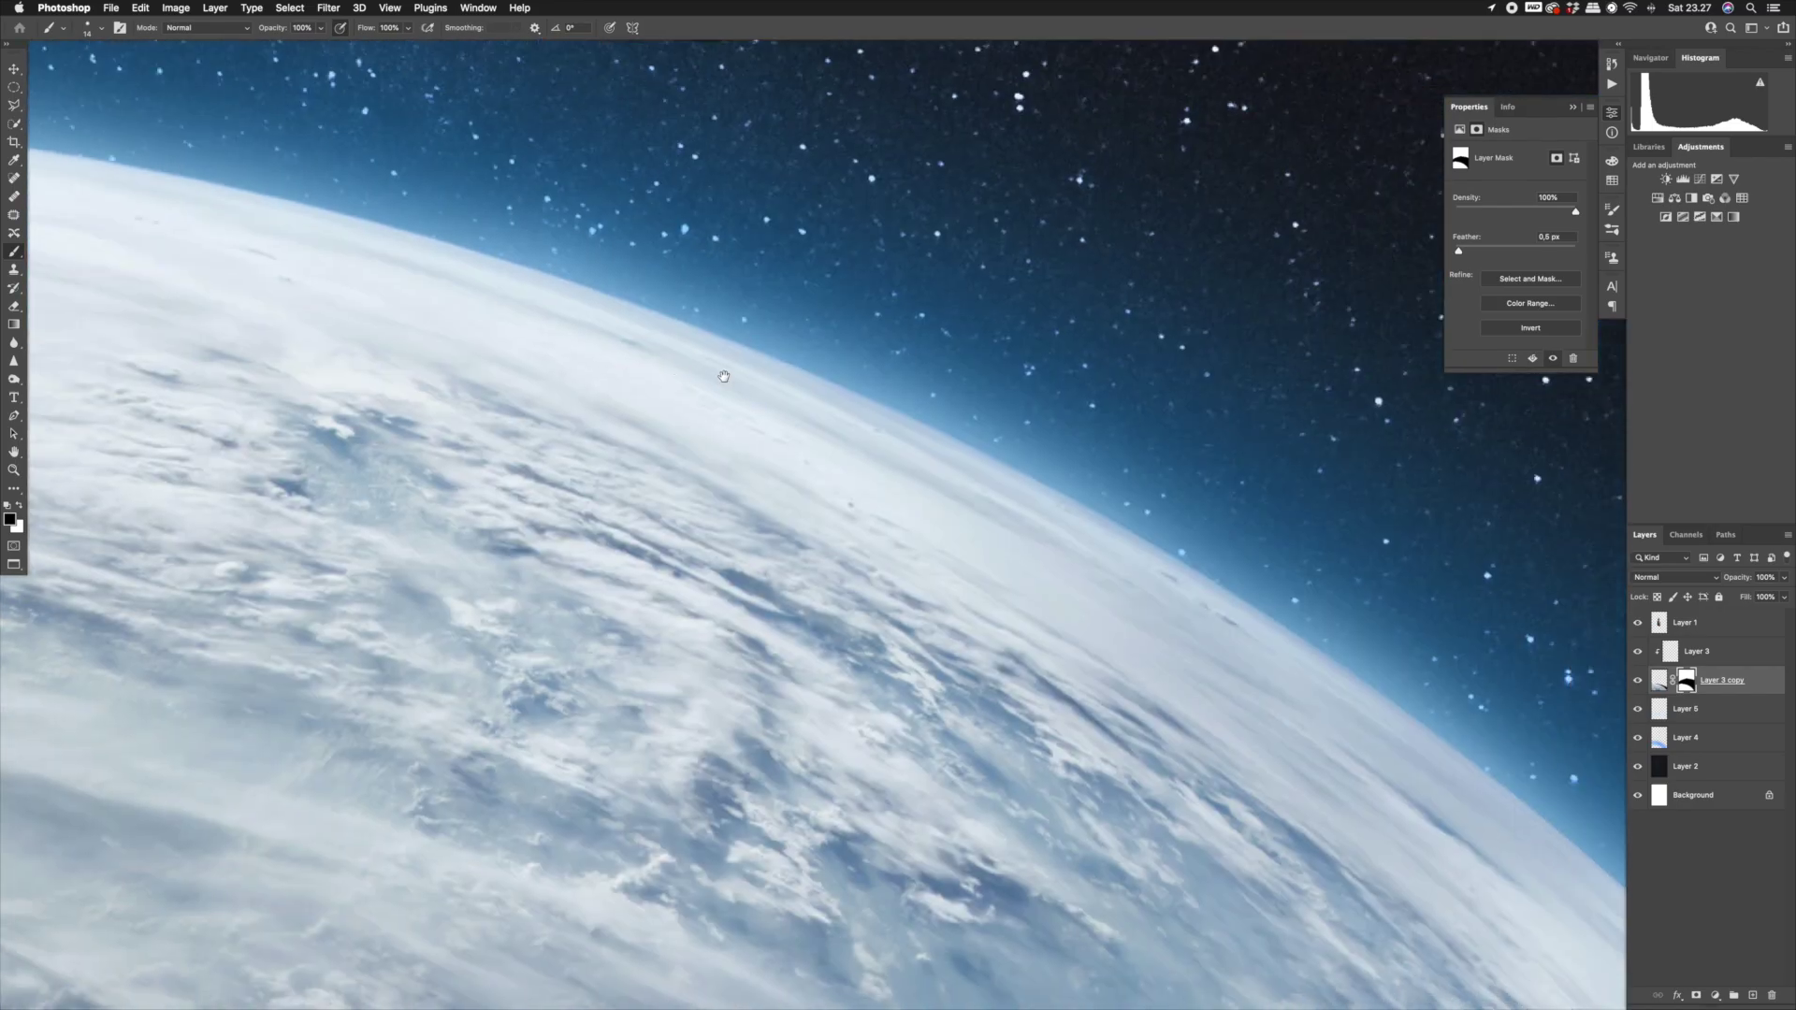
pyautogui.moveTo(870, 655); pyautogui.dragTo(467, 393)
pyautogui.moveTo(730, 823); pyautogui.dragTo(405, 400)
pyautogui.press('z')
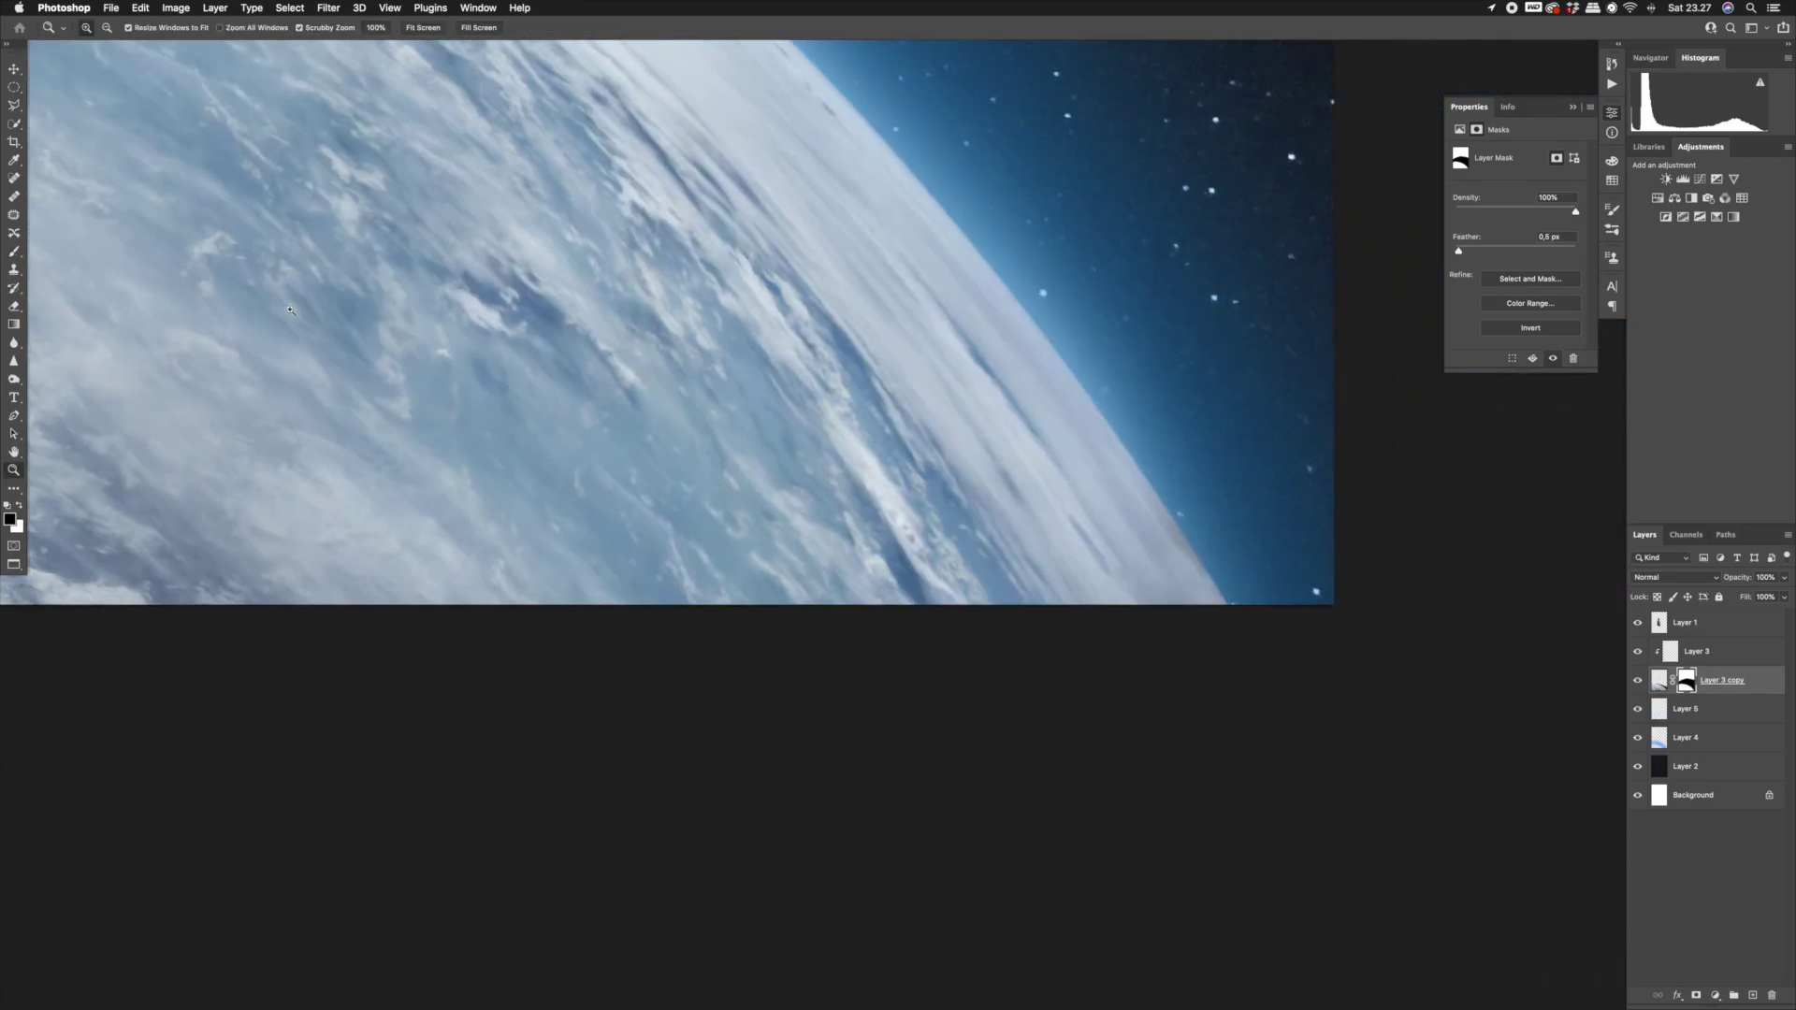
pyautogui.moveTo(600, 370); pyautogui.dragTo(474, 395)
pyautogui.moveTo(464, 53); pyautogui.dragTo(573, 401)
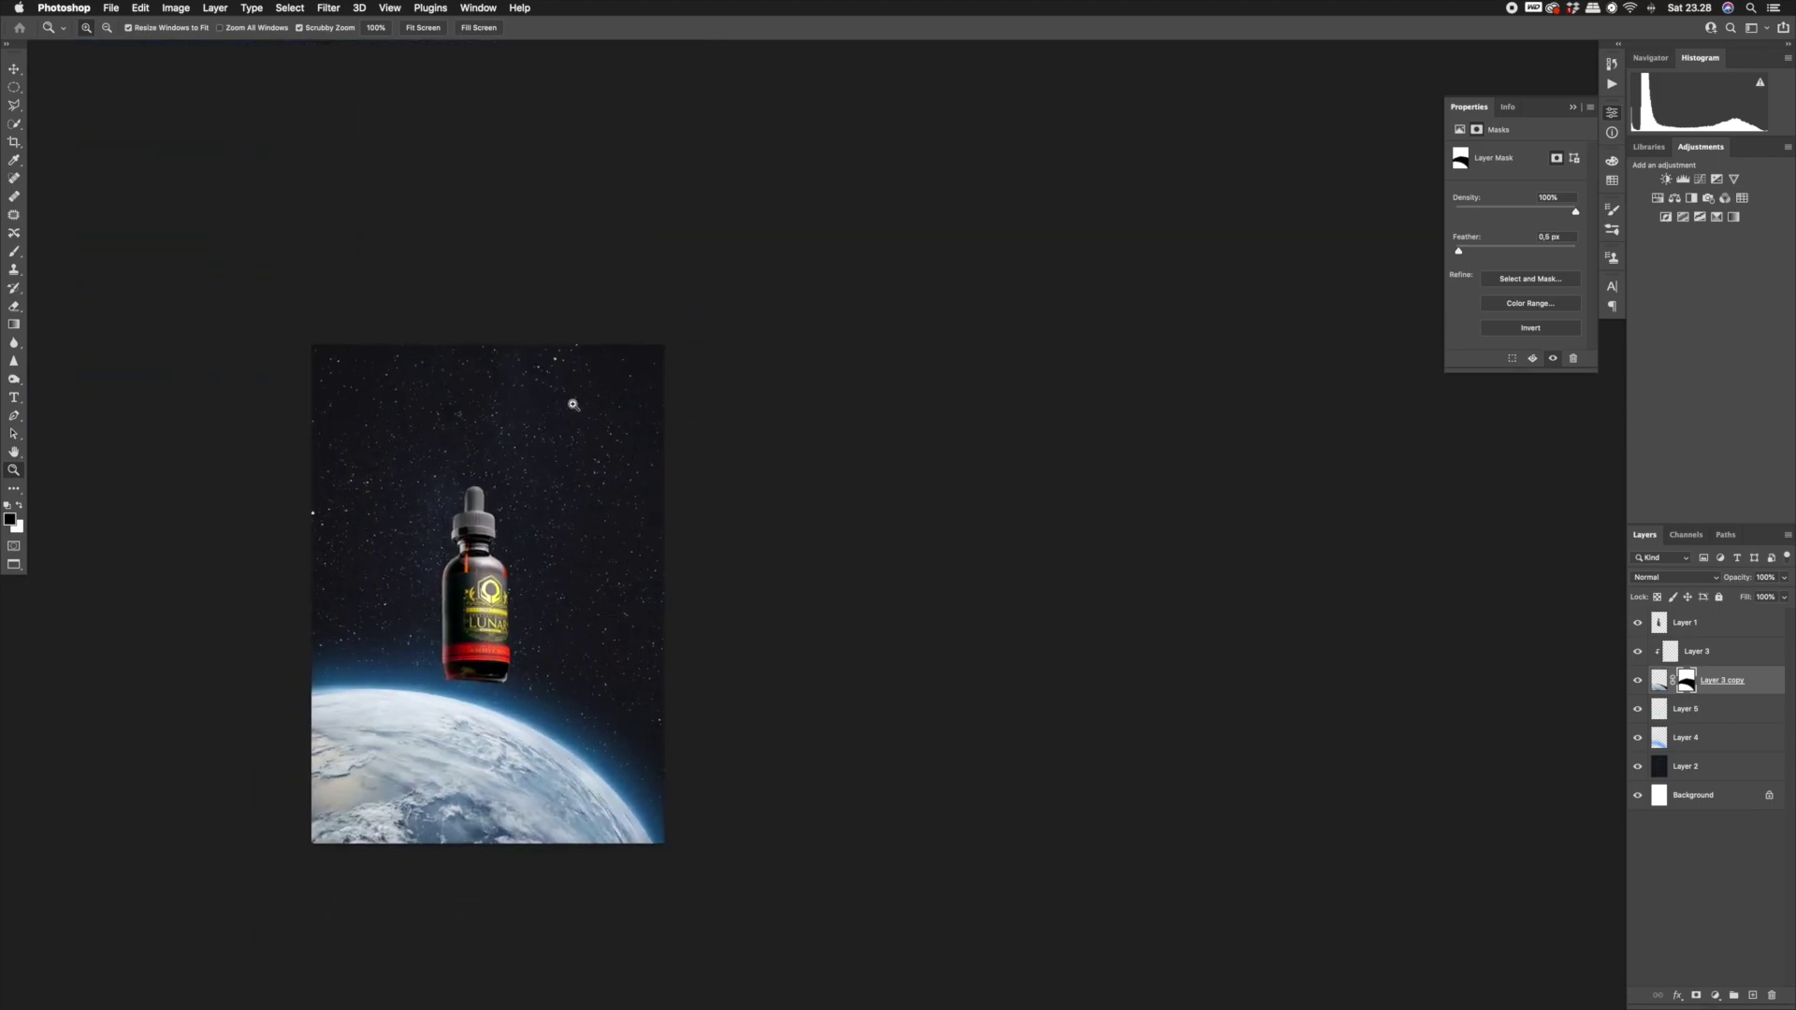
# Group the Earth layer, its clipped retouch layer and both glow layers, and name the group "bumi".
pyautogui.click(1712, 655)
pyautogui.keyDown('shift'); pyautogui.click(1712, 745); pyautogui.keyUp('shift')
pyautogui.moveTo(1712, 745); pyautogui.dragTo(1734, 995)
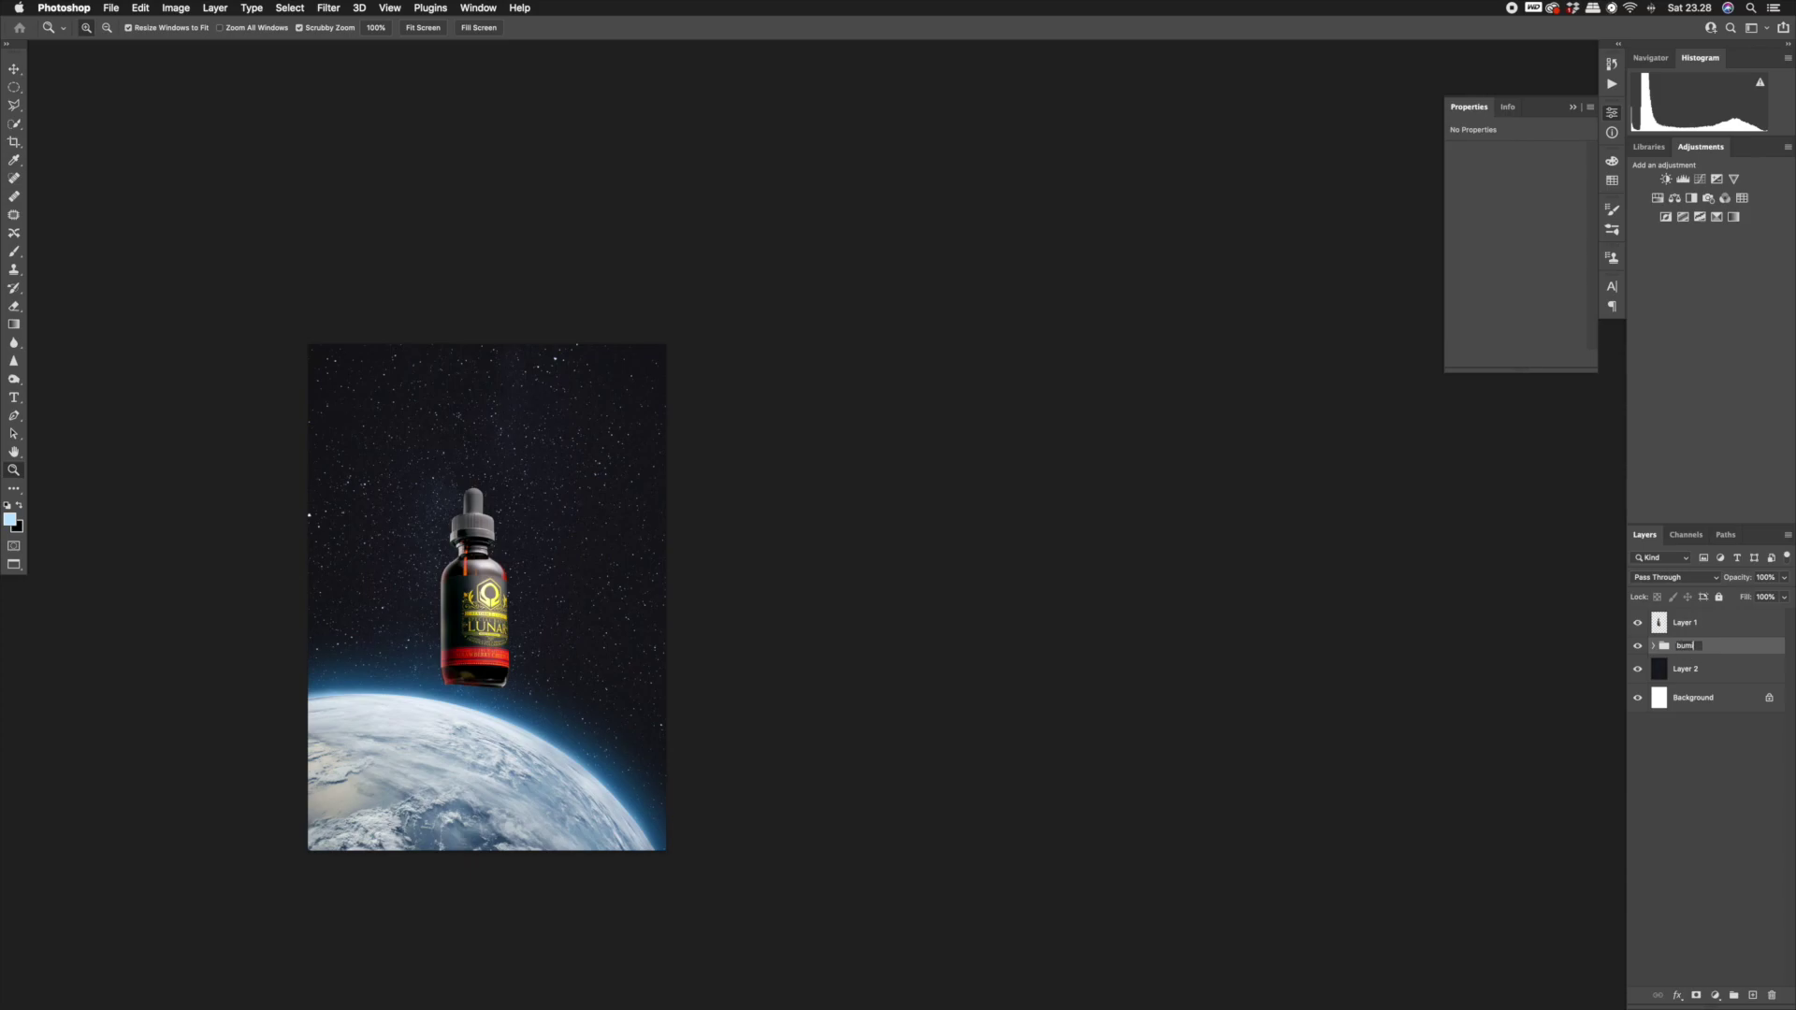
# Switch to Finder and open the full moon photo from the LATIHAN #11 folder in Adobe Photoshop 2021.
pyautogui.click(734, 956)
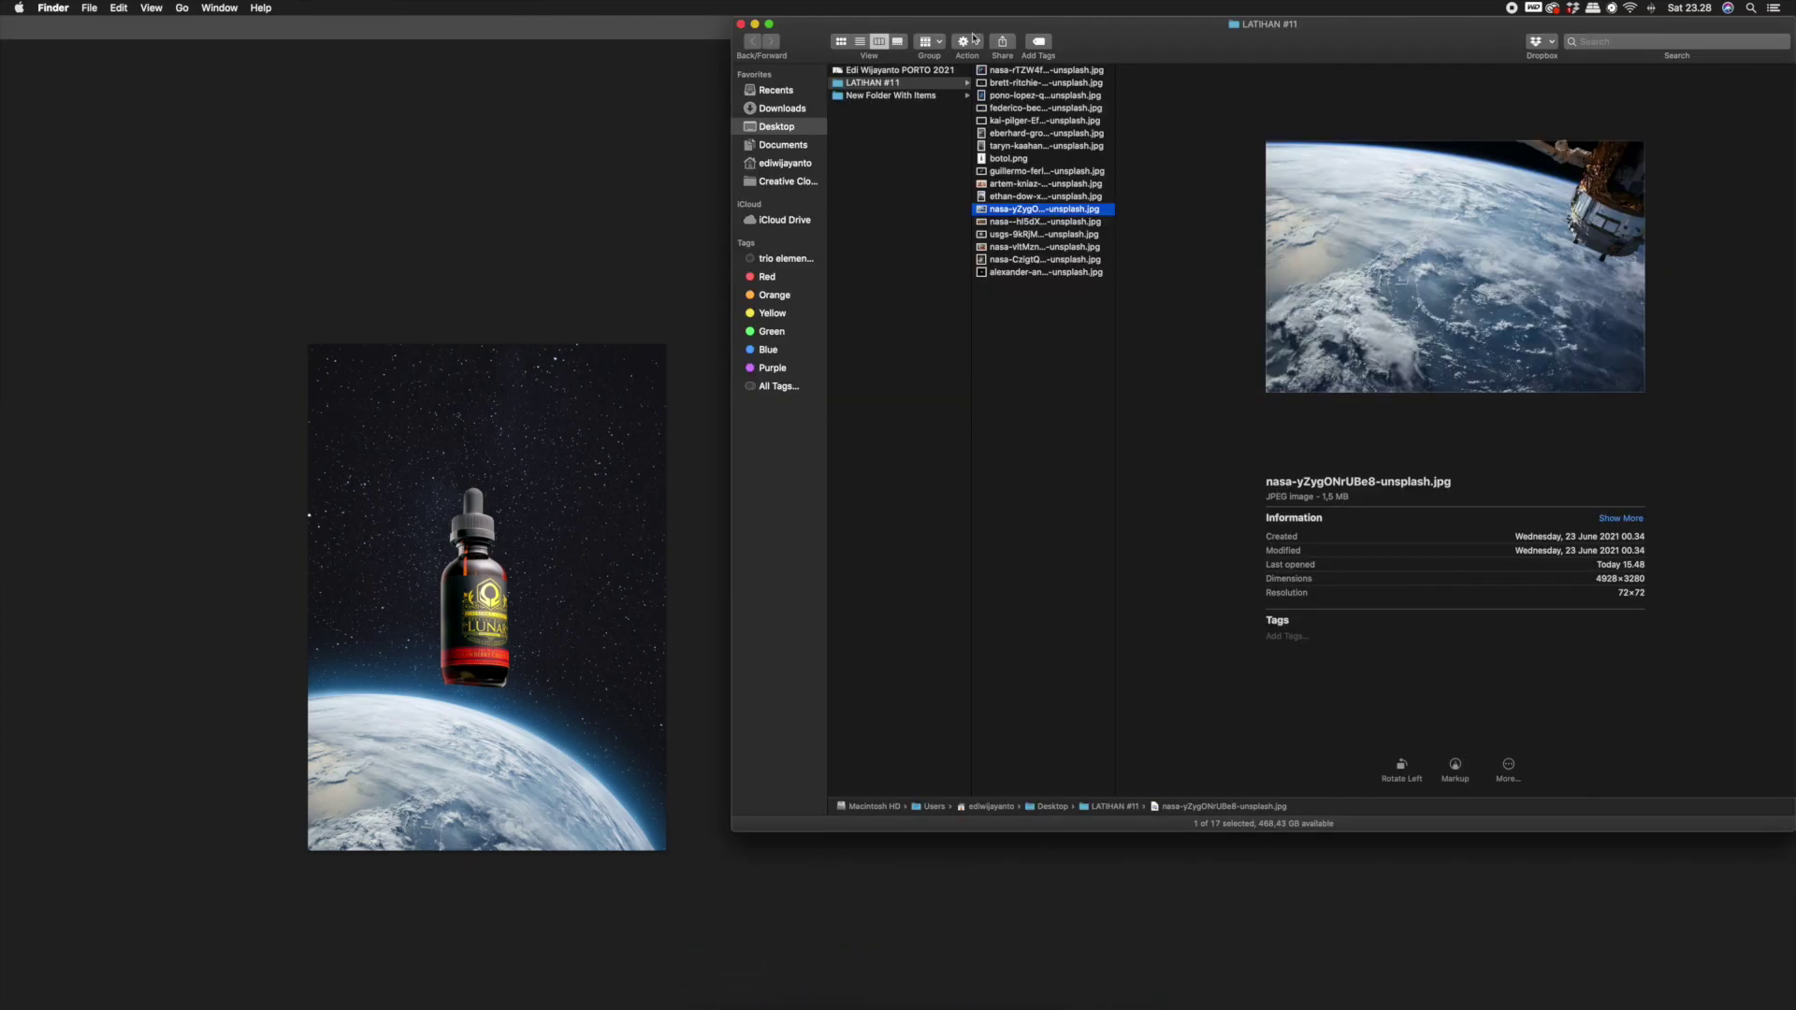
pyautogui.click(1076, 272)
pyautogui.rightClick(1081, 272)
pyautogui.moveTo(1123, 284)
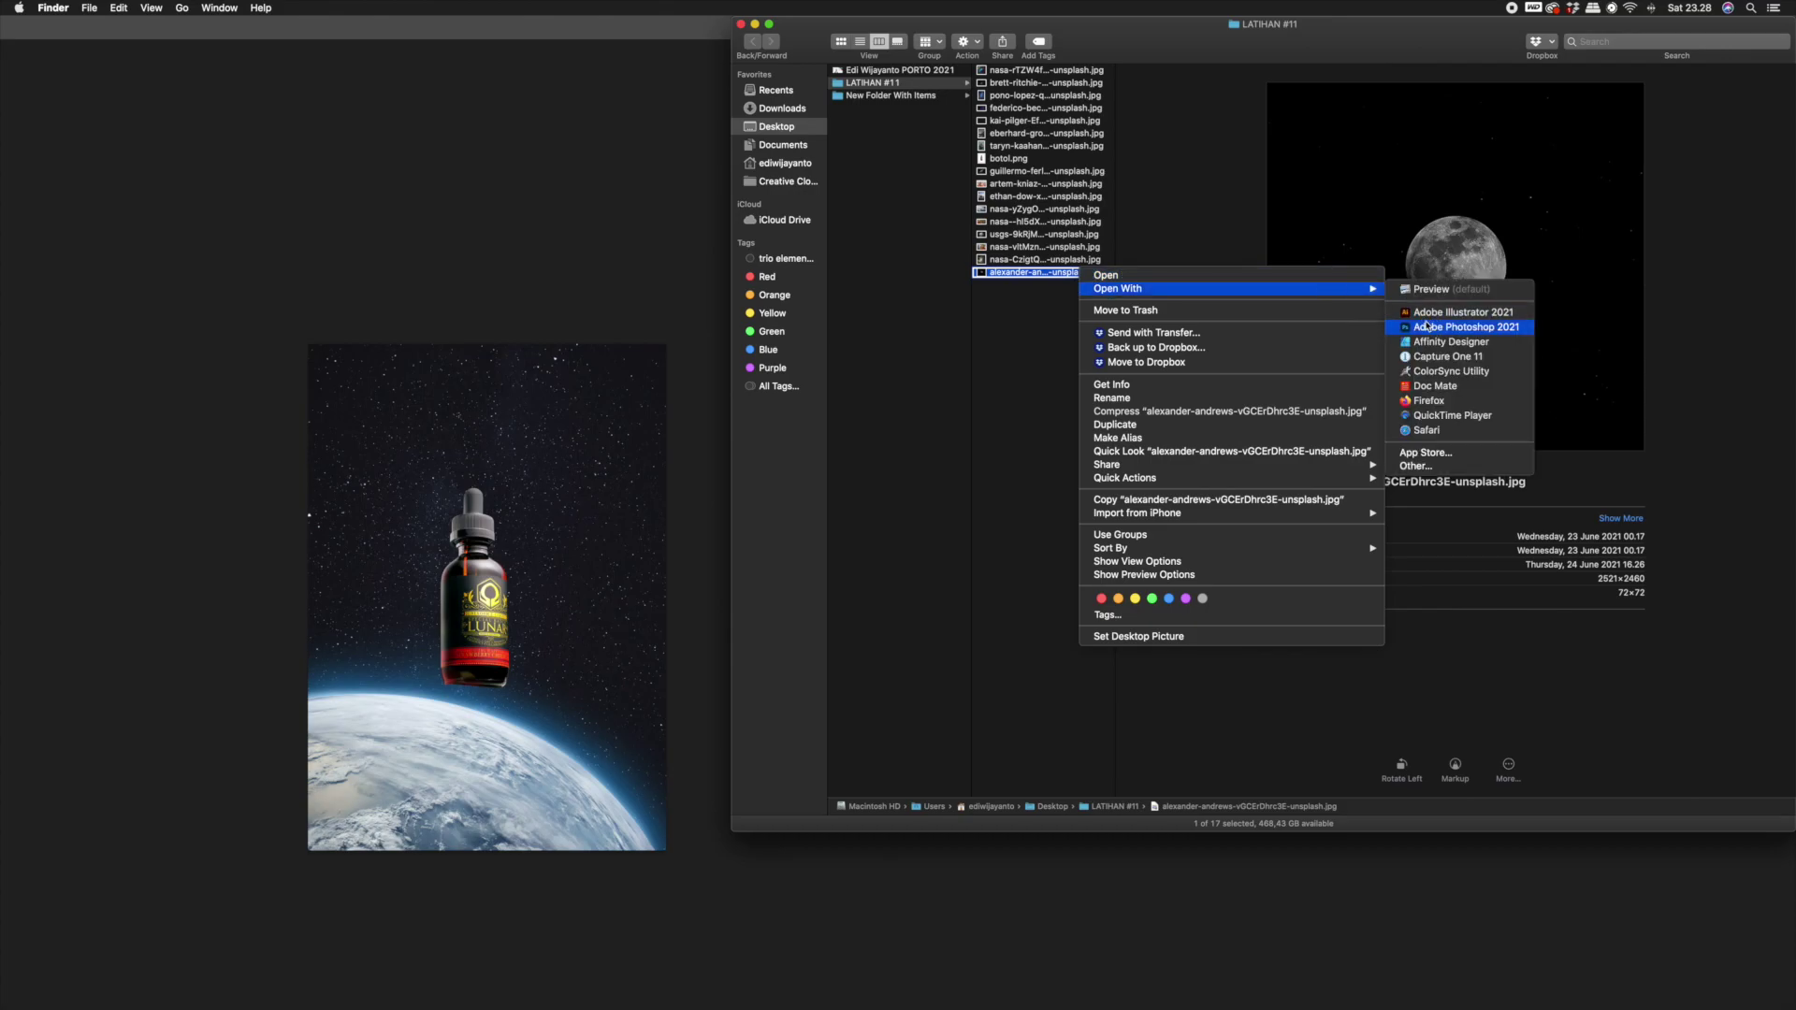
pyautogui.click(1429, 328)
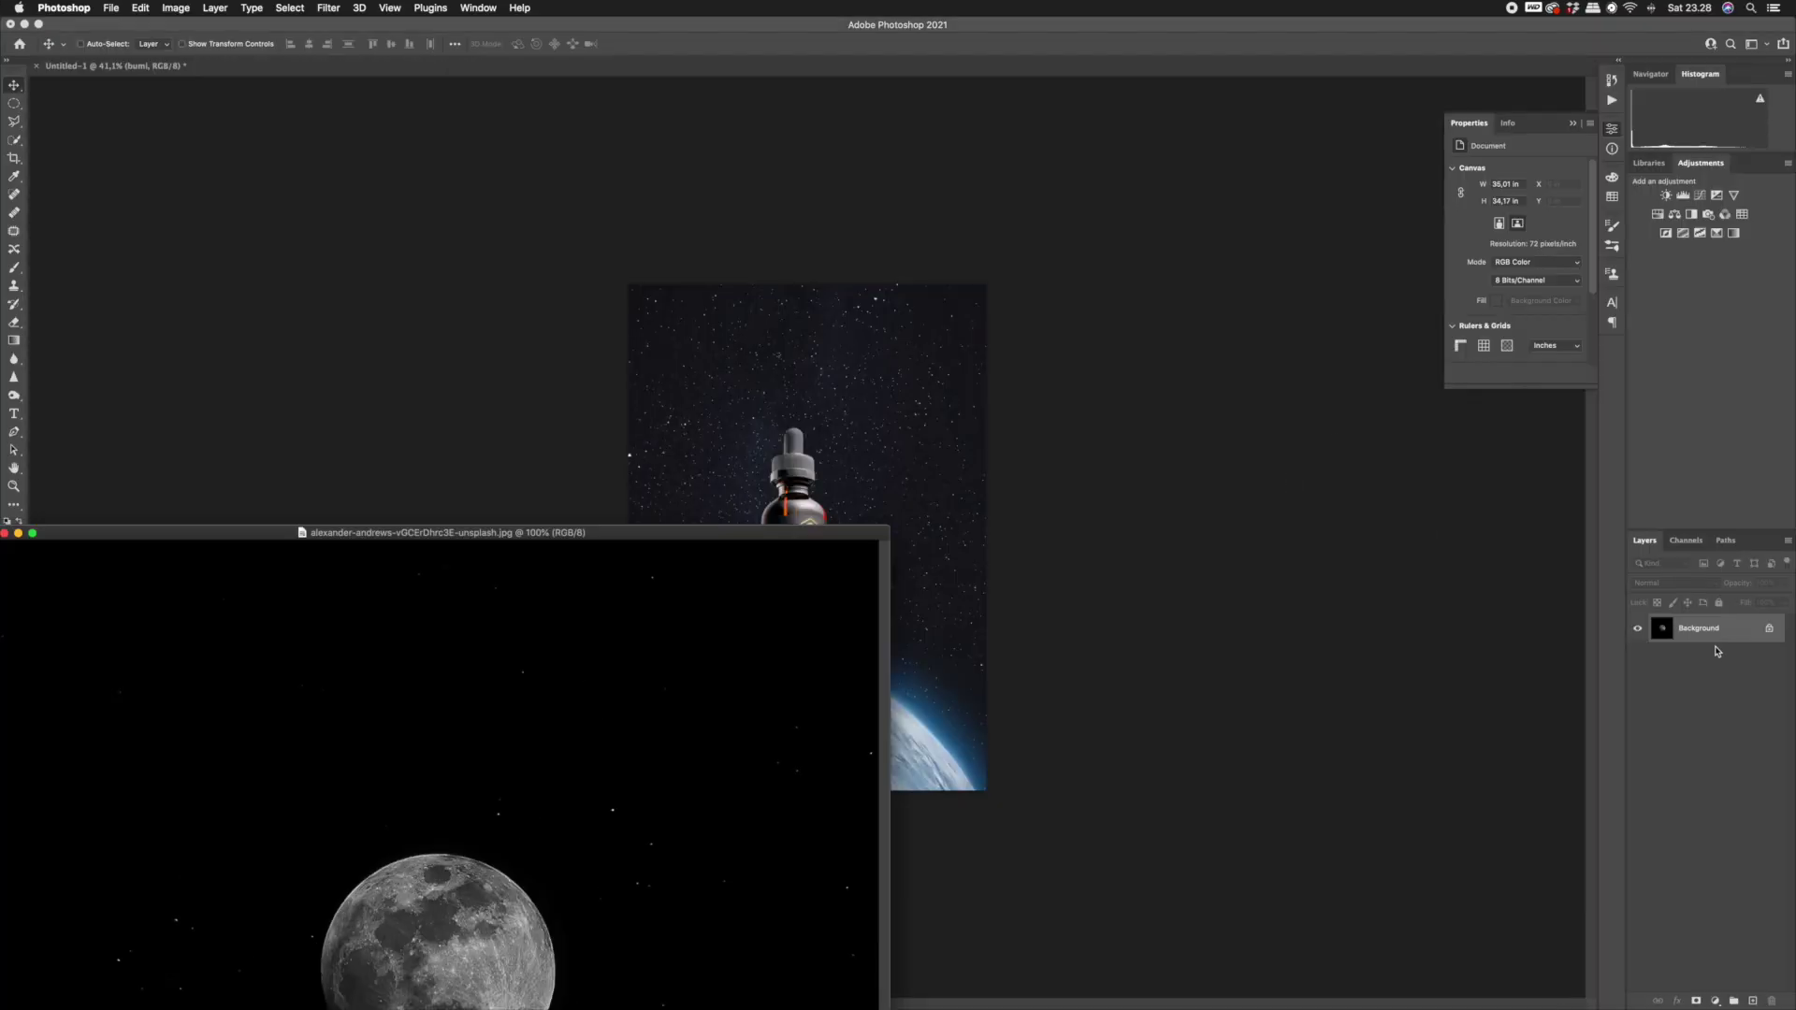
# Copy the moon image into the poster below the bottle layer, then rotate and scale it with the moon upper right of the bottle.
pyautogui.moveTo(1709, 635); pyautogui.dragTo(877, 481)
pyautogui.hotkey('ctrl', 't')
pyautogui.moveTo(1104, 619); pyautogui.dragTo(688, 548)
pyautogui.moveTo(1135, 339); pyautogui.dragTo(1293, 250)
pyautogui.moveTo(1035, 473); pyautogui.dragTo(952, 498)
pyautogui.press('Return')
# Select the moon's disc with the Elliptical Marquee tool and turn the selection into a layer mask that hides its black surroundings.
pyautogui.moveTo(881, 383)
pyautogui.mouseDown()
pyautogui.moveTo(990, 396)
pyautogui.moveTo(913, 394)
pyautogui.mouseUp()
pyautogui.press('m')
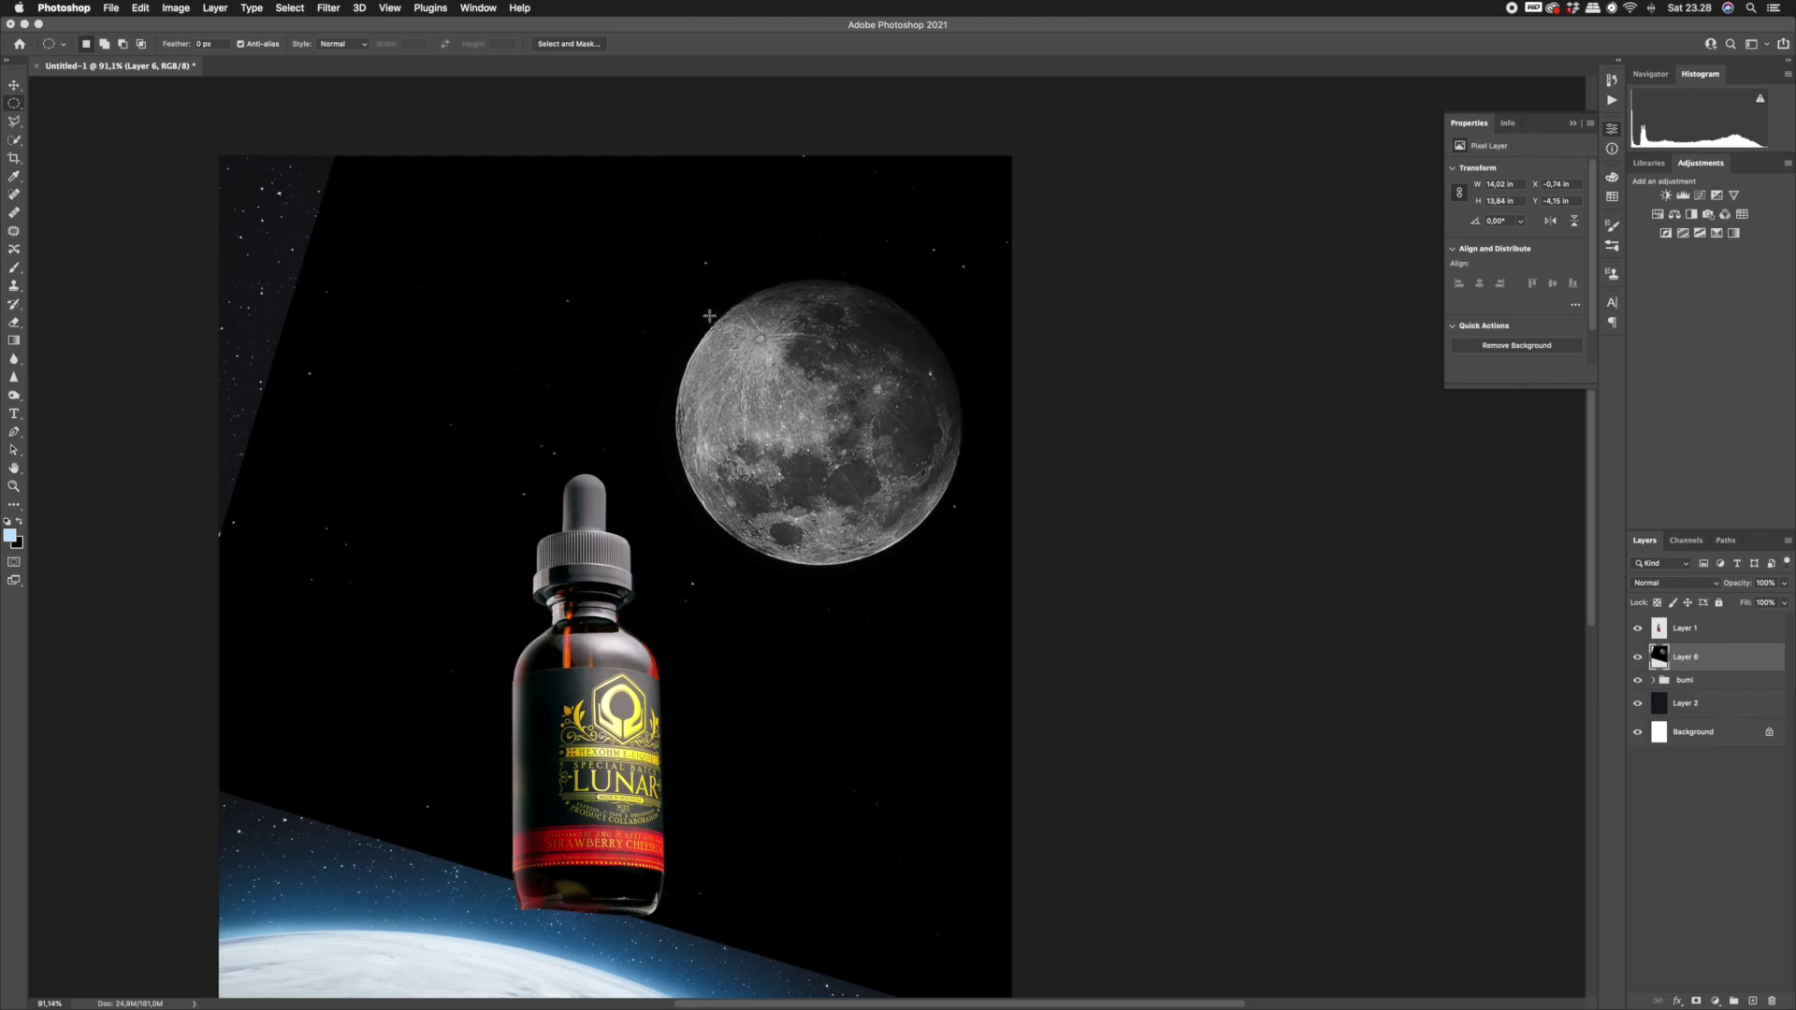
pyautogui.click(14, 102)
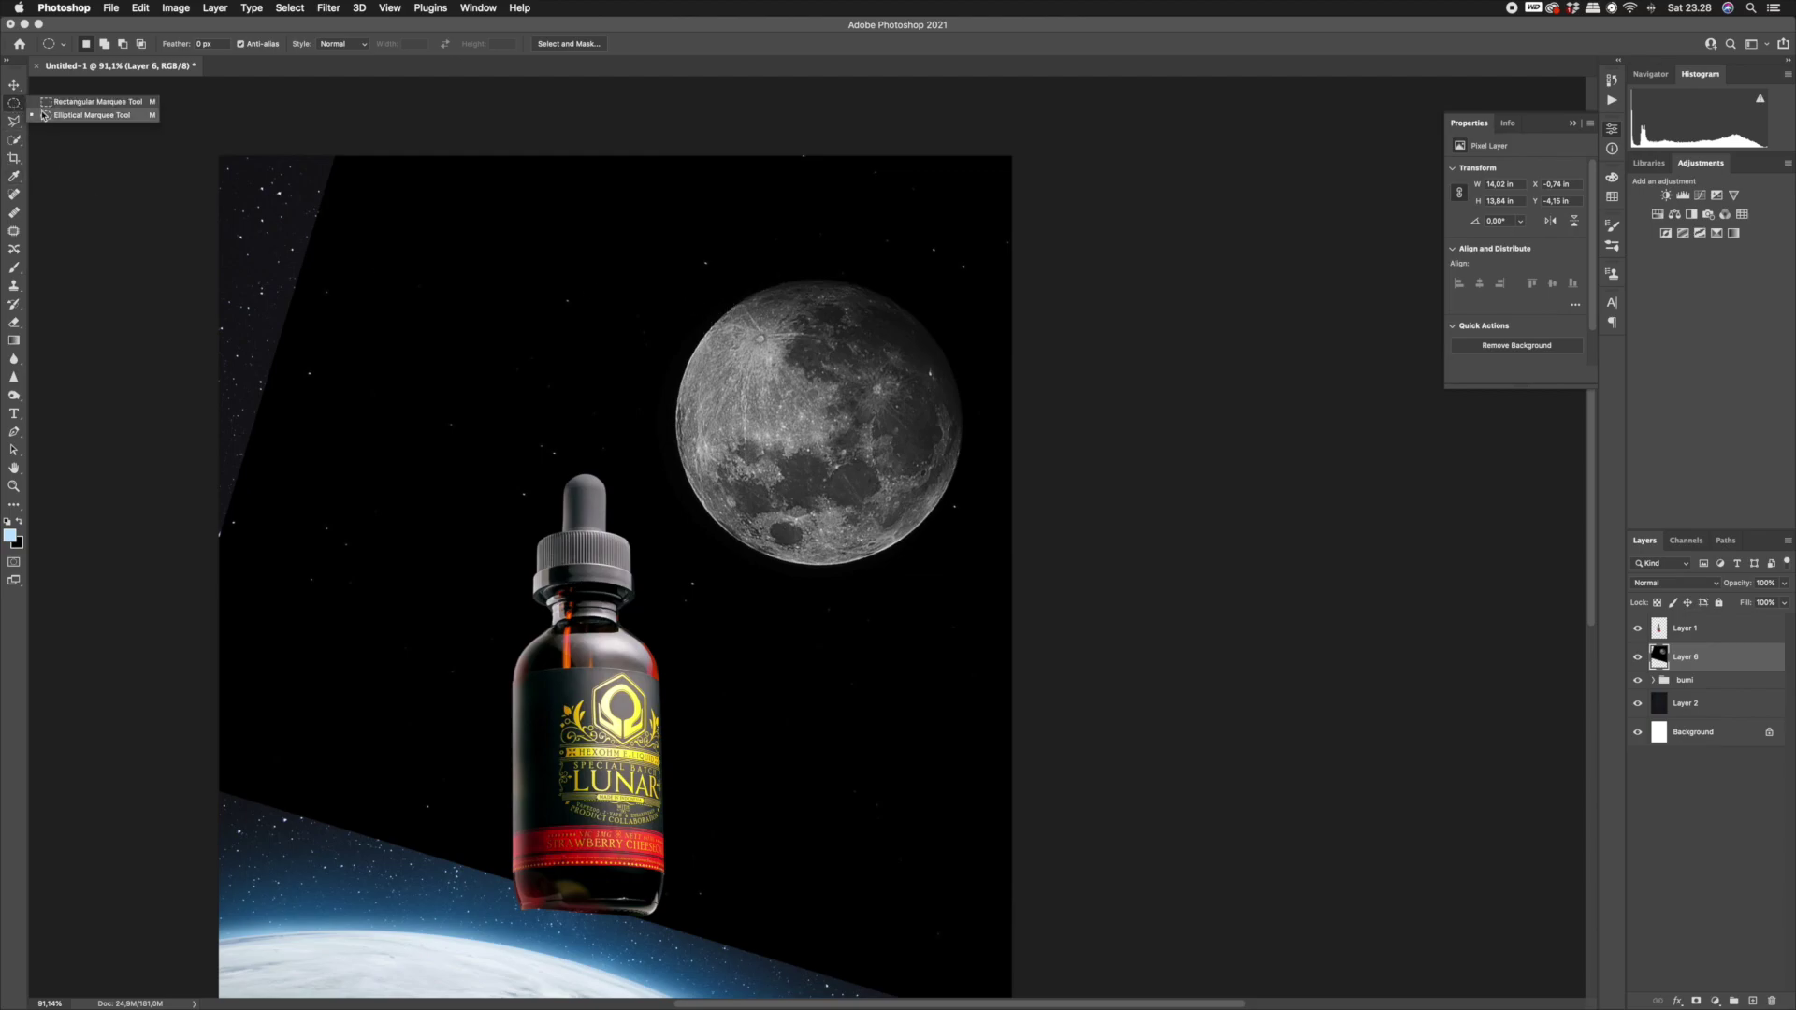
pyautogui.click(82, 116)
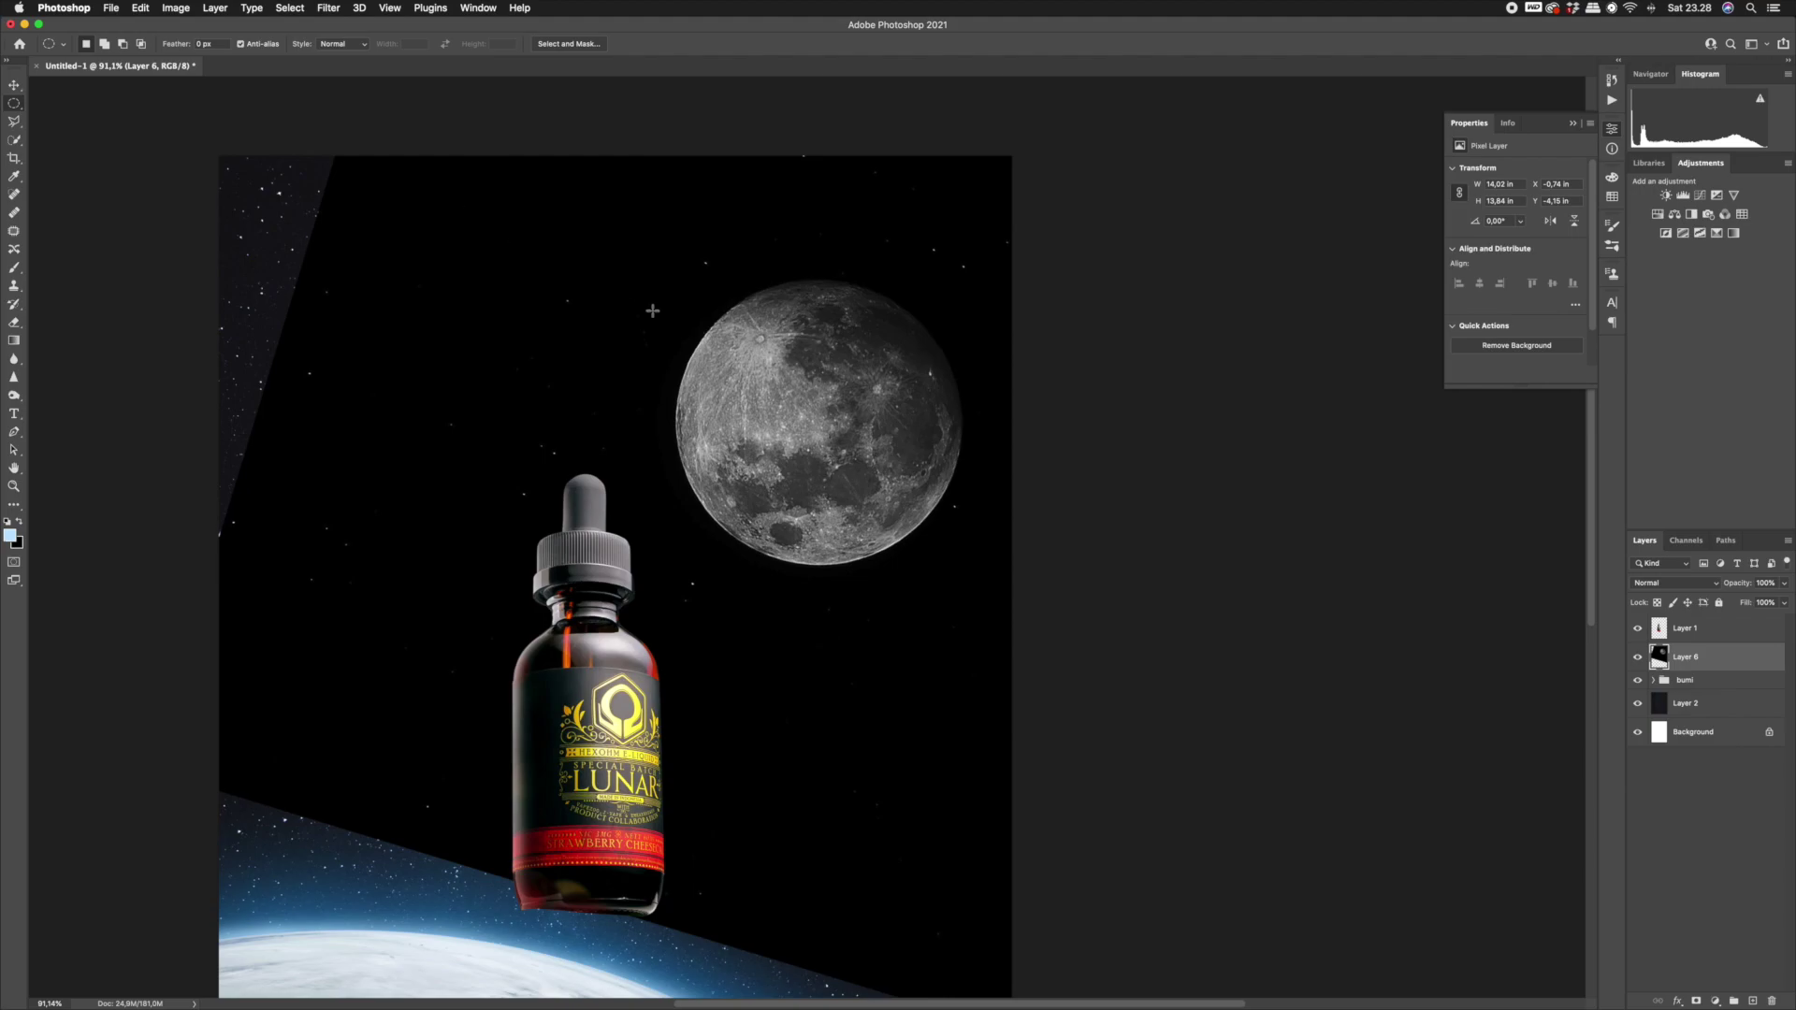
pyautogui.moveTo(710, 310); pyautogui.dragTo(883, 426)
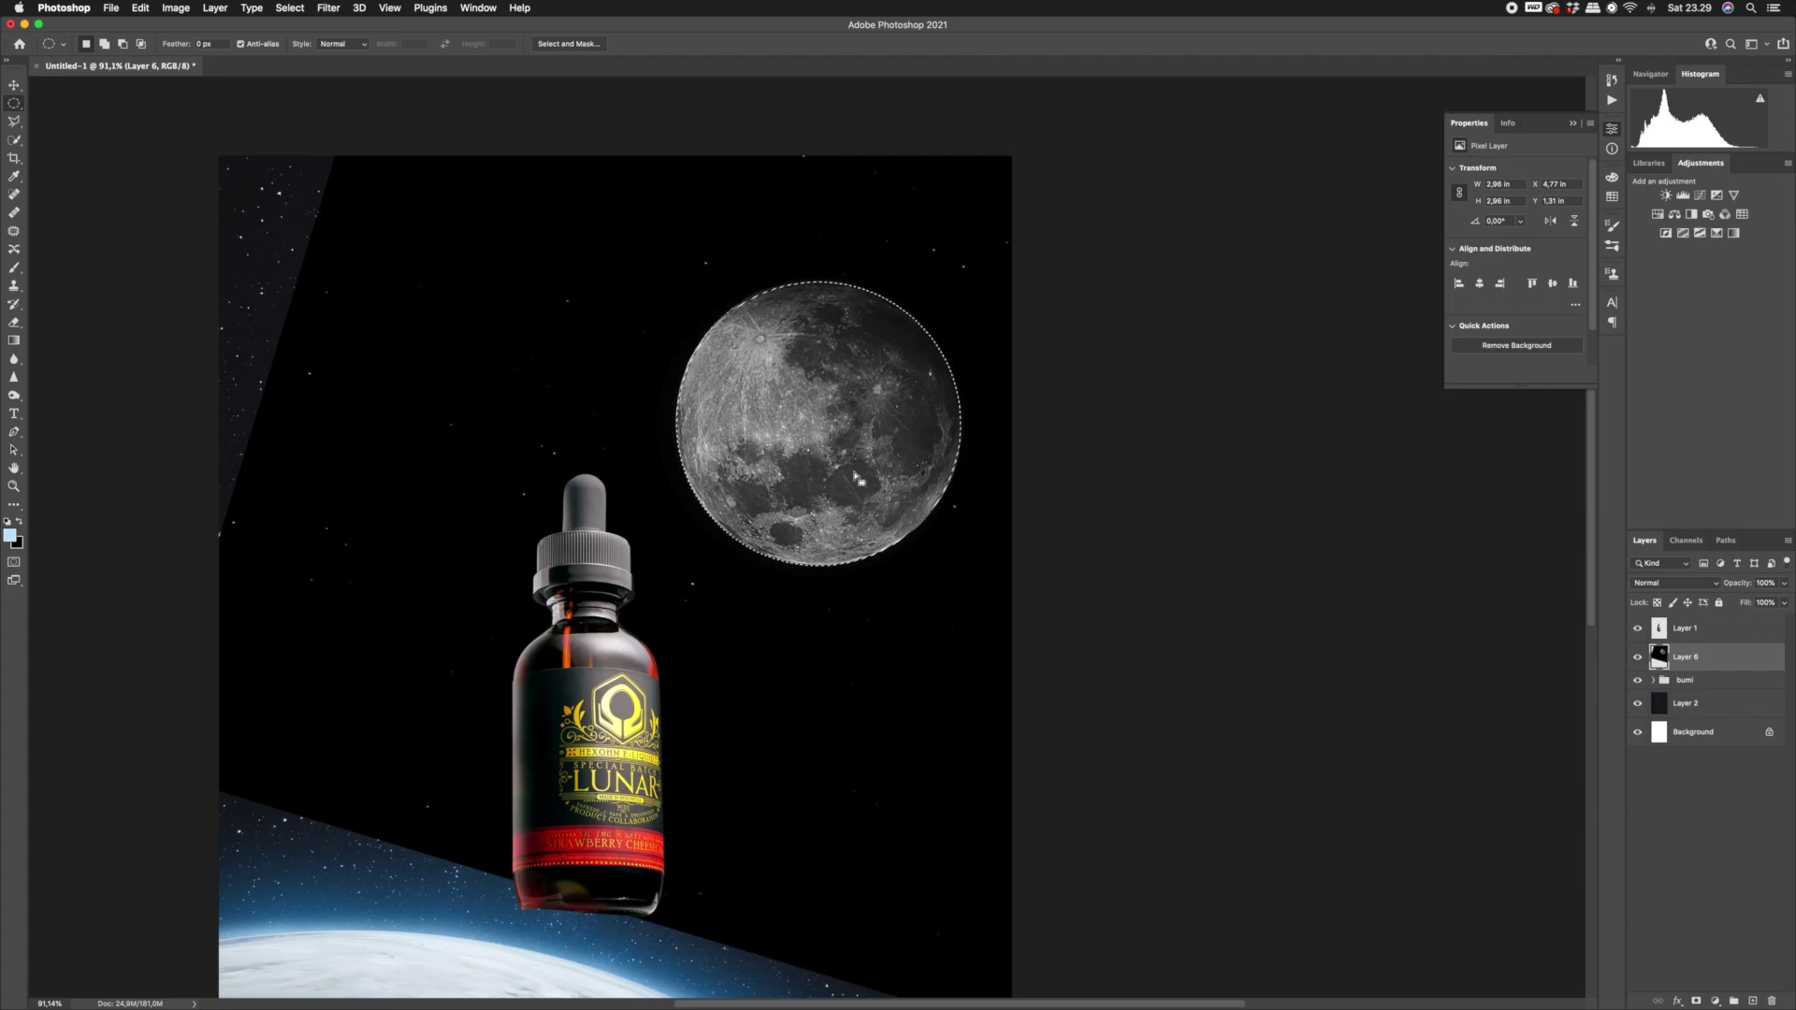
pyautogui.click(1696, 1001)
# Enlarge the masked moon and move it into the poster's upper right corner so the canvas edges crop it.
pyautogui.press('z')
pyautogui.moveTo(728, 541)
pyautogui.mouseDown()
pyautogui.moveTo(879, 540)
pyautogui.moveTo(725, 537)
pyautogui.mouseUp()
pyautogui.moveTo(969, 458); pyautogui.dragTo(939, 433)
pyautogui.press('super+t')
pyautogui.moveTo(1204, 104); pyautogui.dragTo(1311, 82)
pyautogui.moveTo(942, 382); pyautogui.dragTo(942, 368)
pyautogui.moveTo(1313, 688); pyautogui.dragTo(1364, 739)
pyautogui.moveTo(1244, 680); pyautogui.dragTo(1213, 637)
pyautogui.press('Return')
# Add a Curves adjustment clipped to the moon layer and brighten its midtones with a point at input 118, output 171.
pyautogui.moveTo(878, 307); pyautogui.dragTo(537, 409)
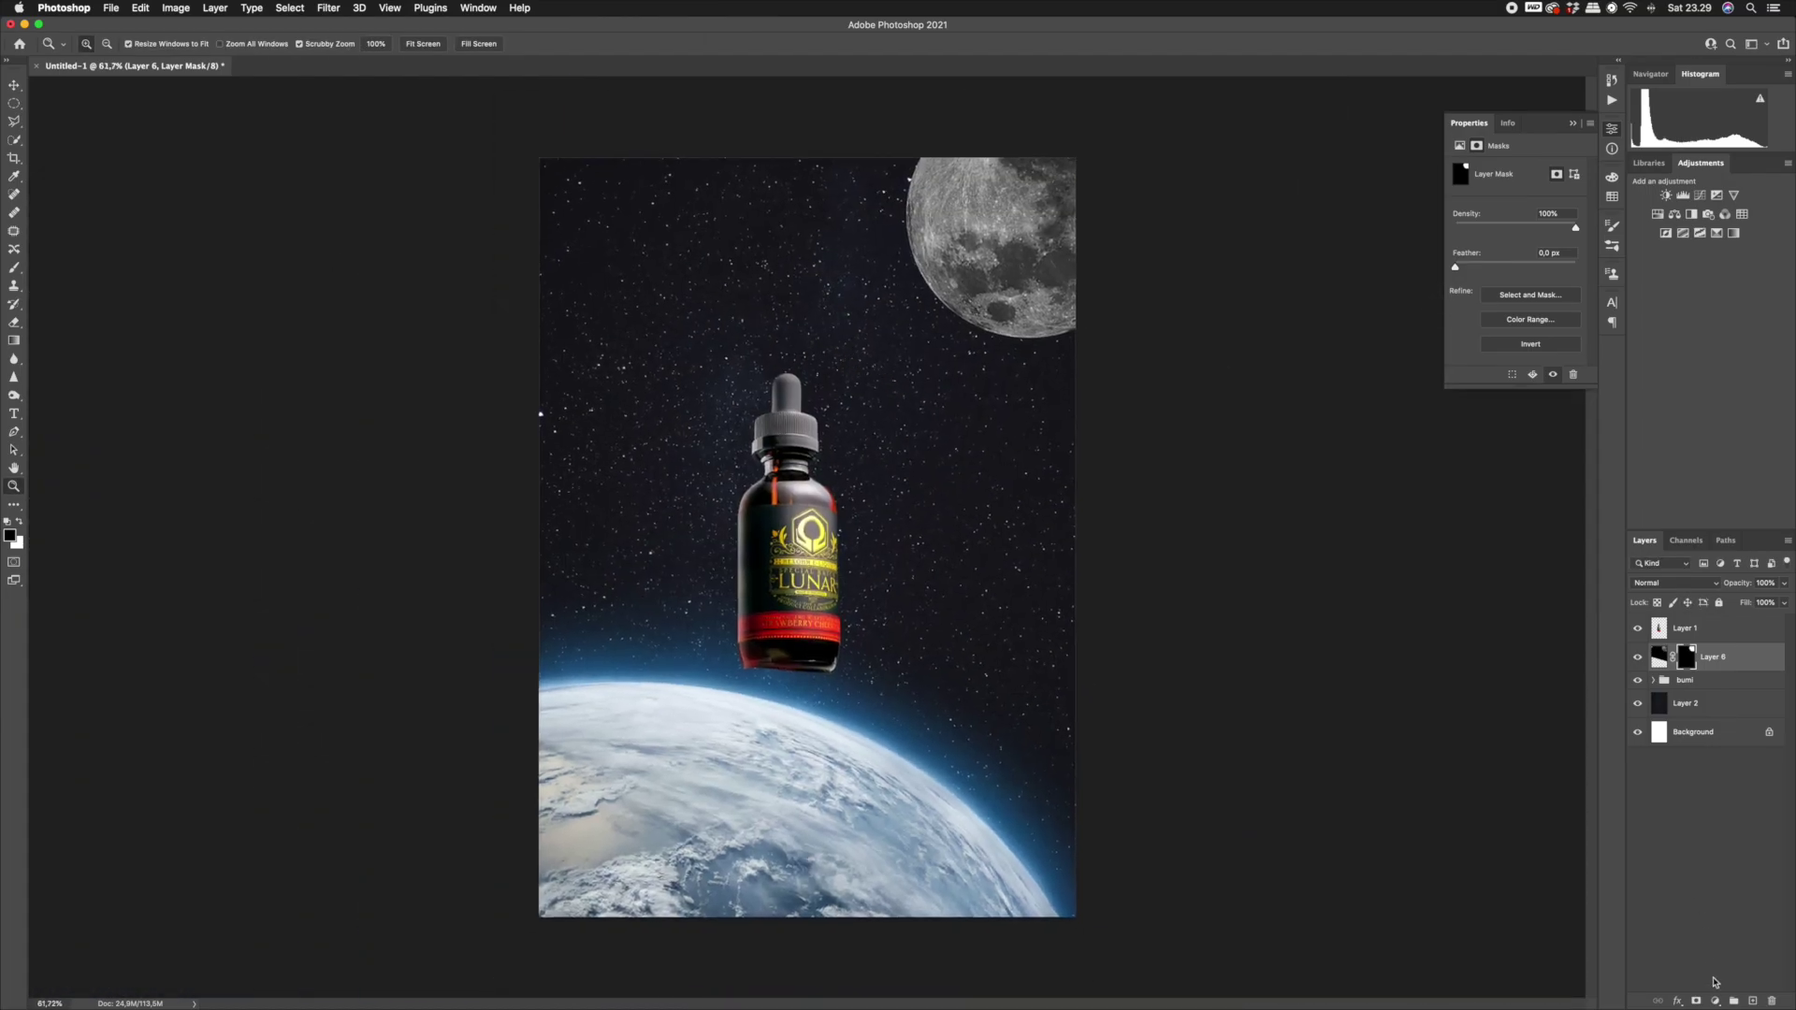
pyautogui.click(1715, 1001)
pyautogui.click(1724, 807)
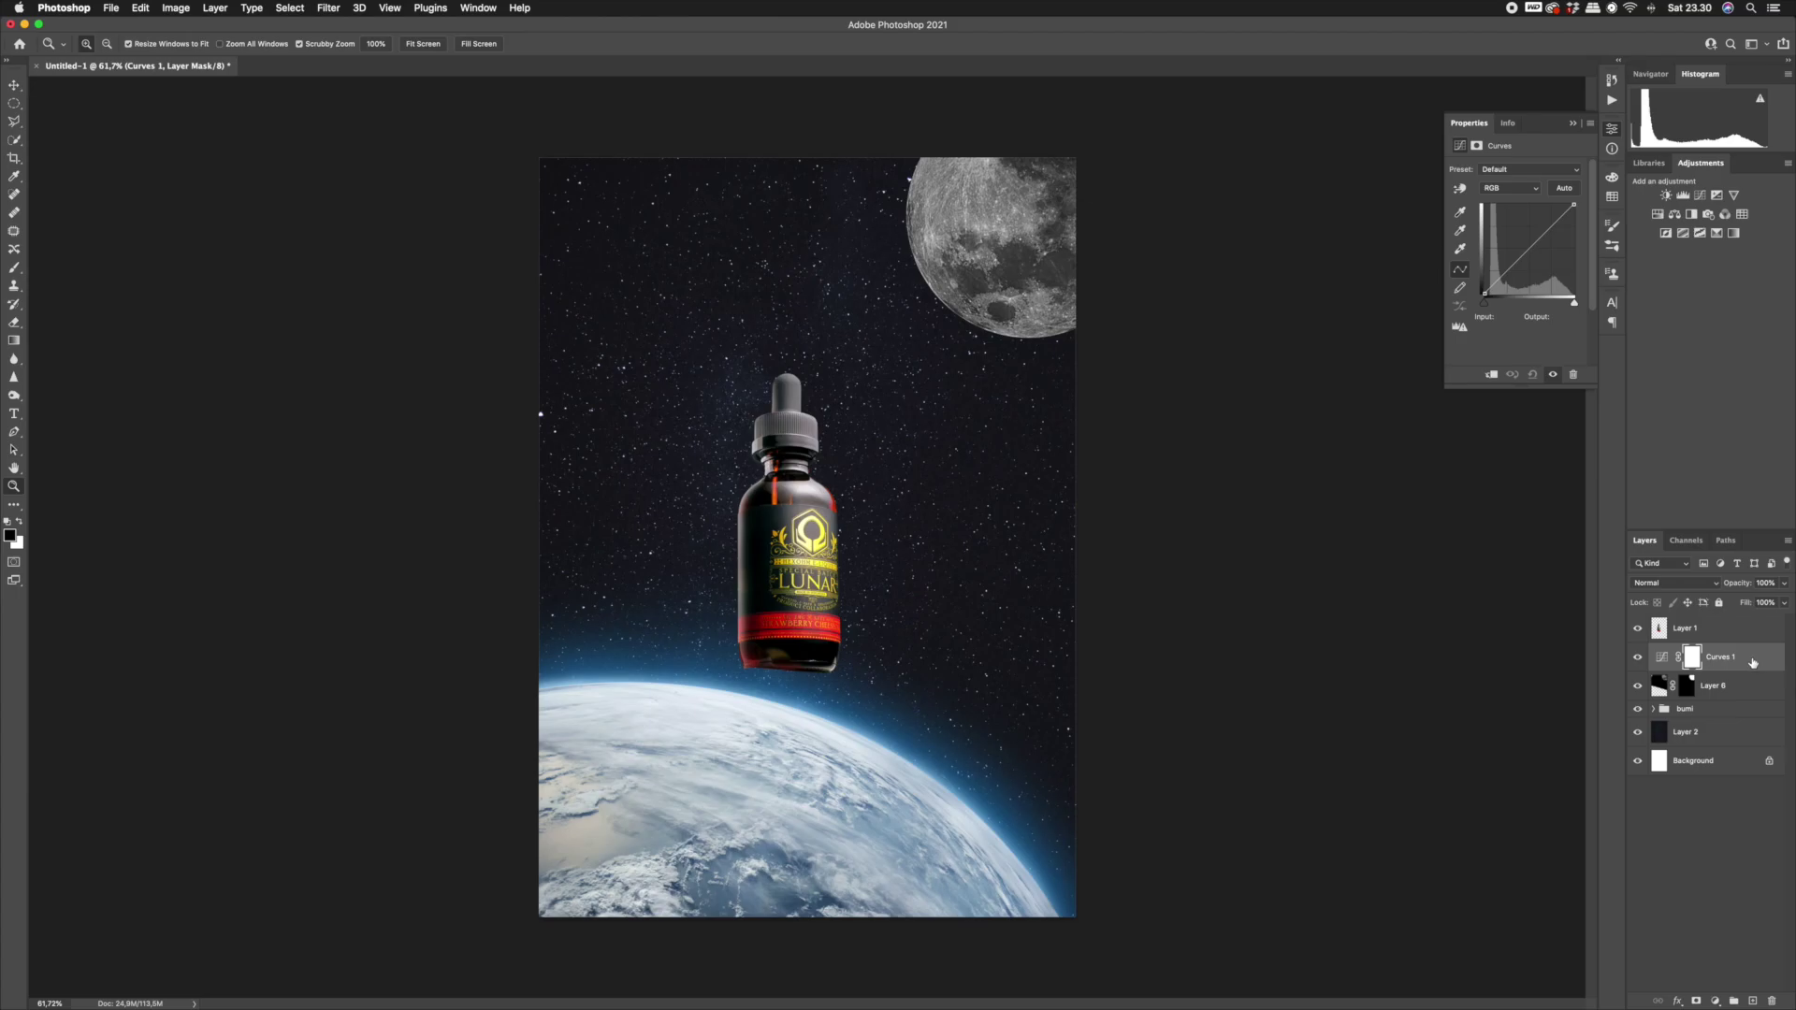
pyautogui.rightClick(1754, 663)
pyautogui.click(1704, 662)
pyautogui.moveTo(1525, 255); pyautogui.dragTo(1525, 233)
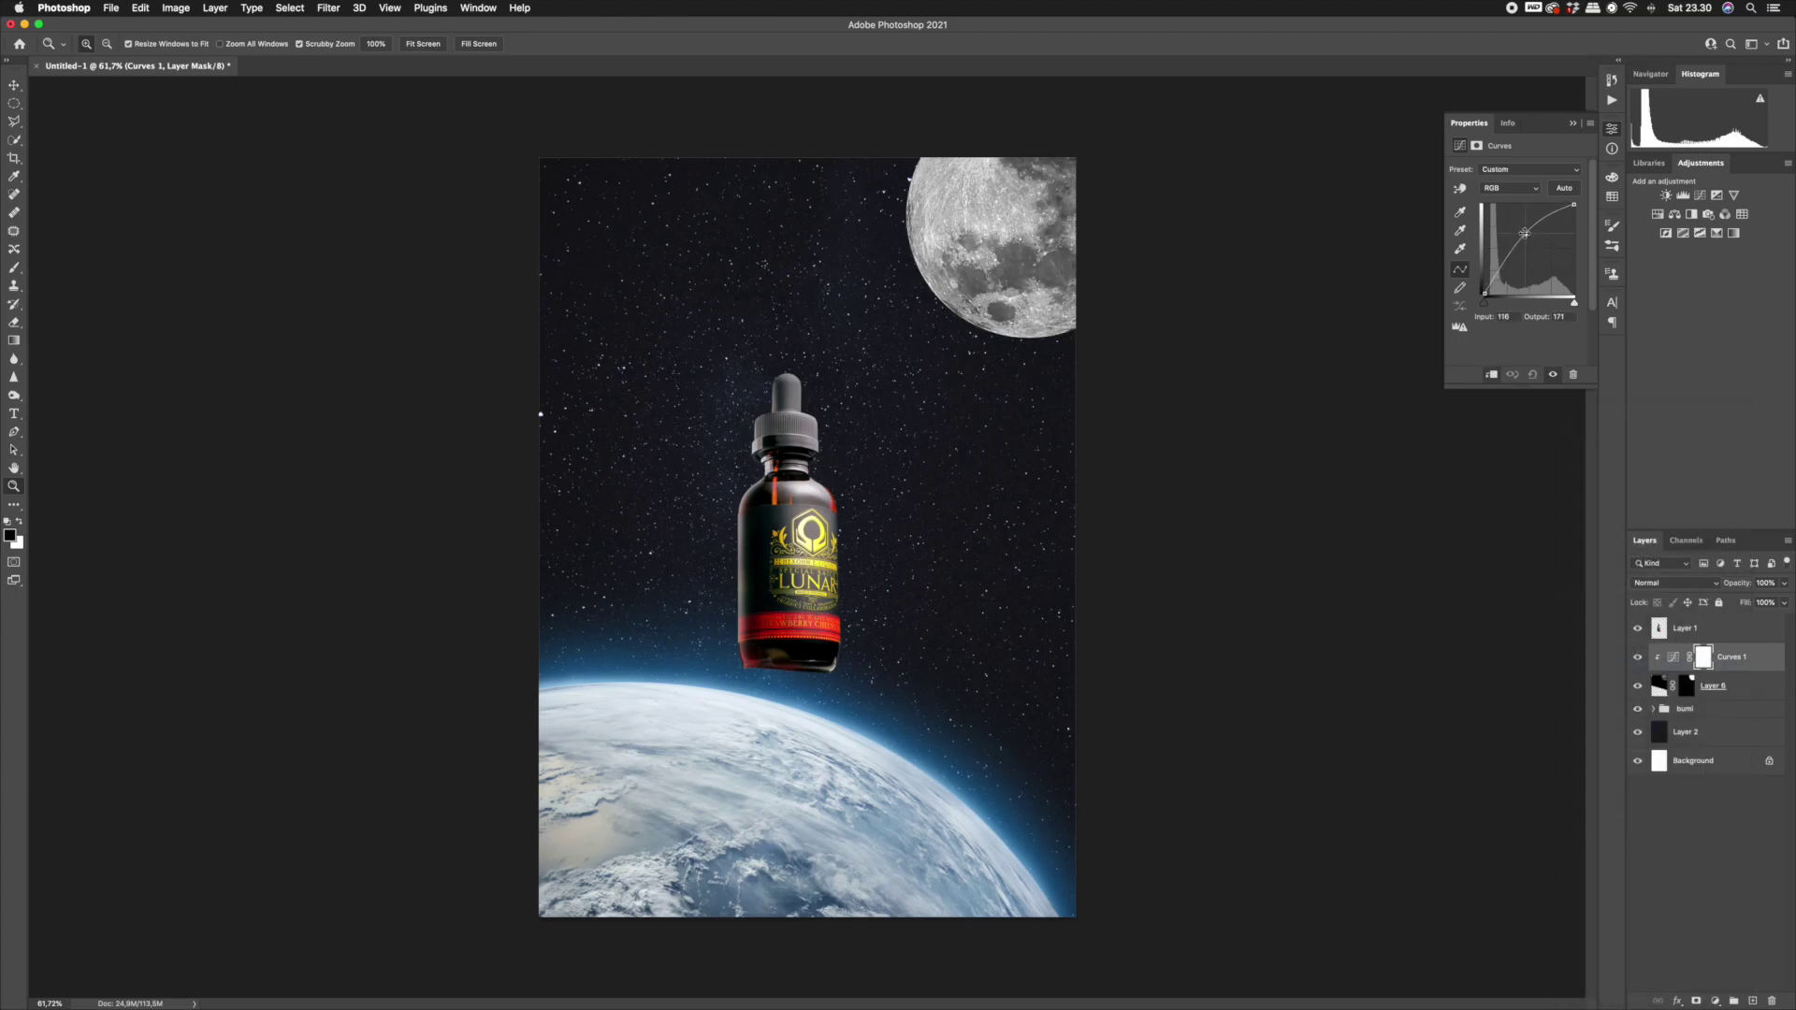
# Add an Exposure adjustment clipped directly above the moon layer and lower its exposure to -4.13.
pyautogui.click(1726, 689)
pyautogui.click(1714, 1001)
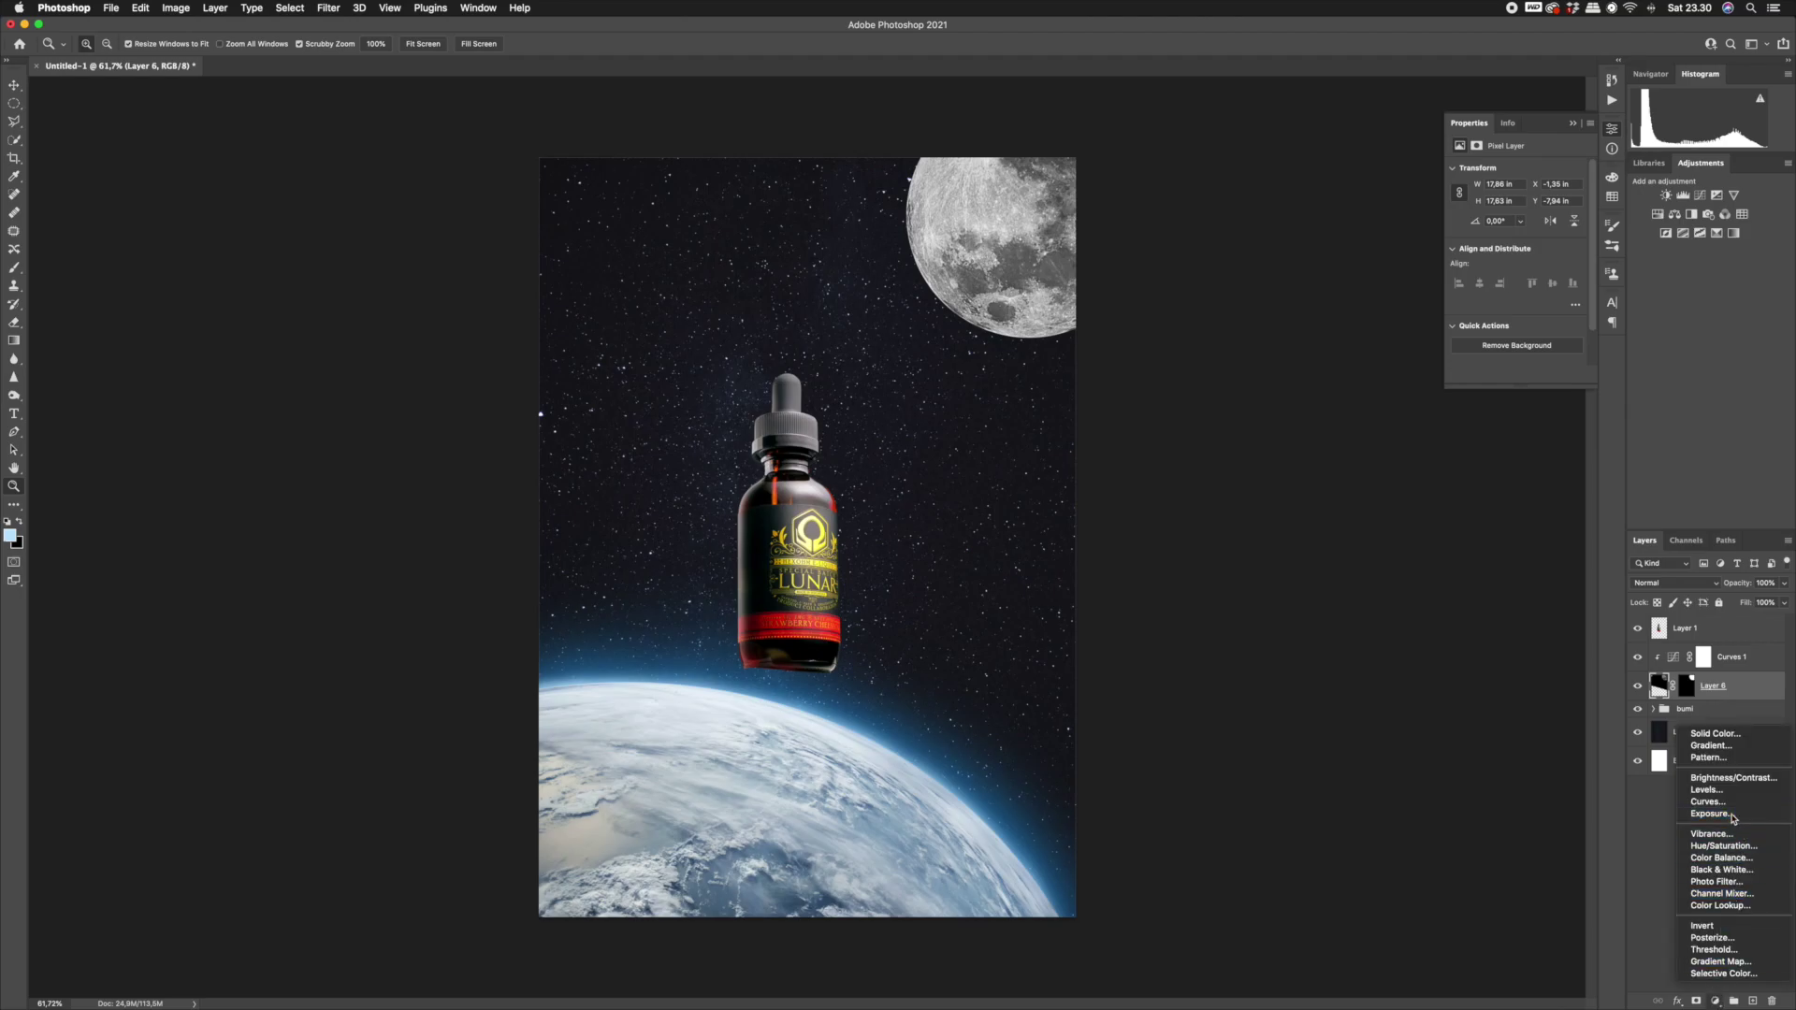
pyautogui.click(1734, 770)
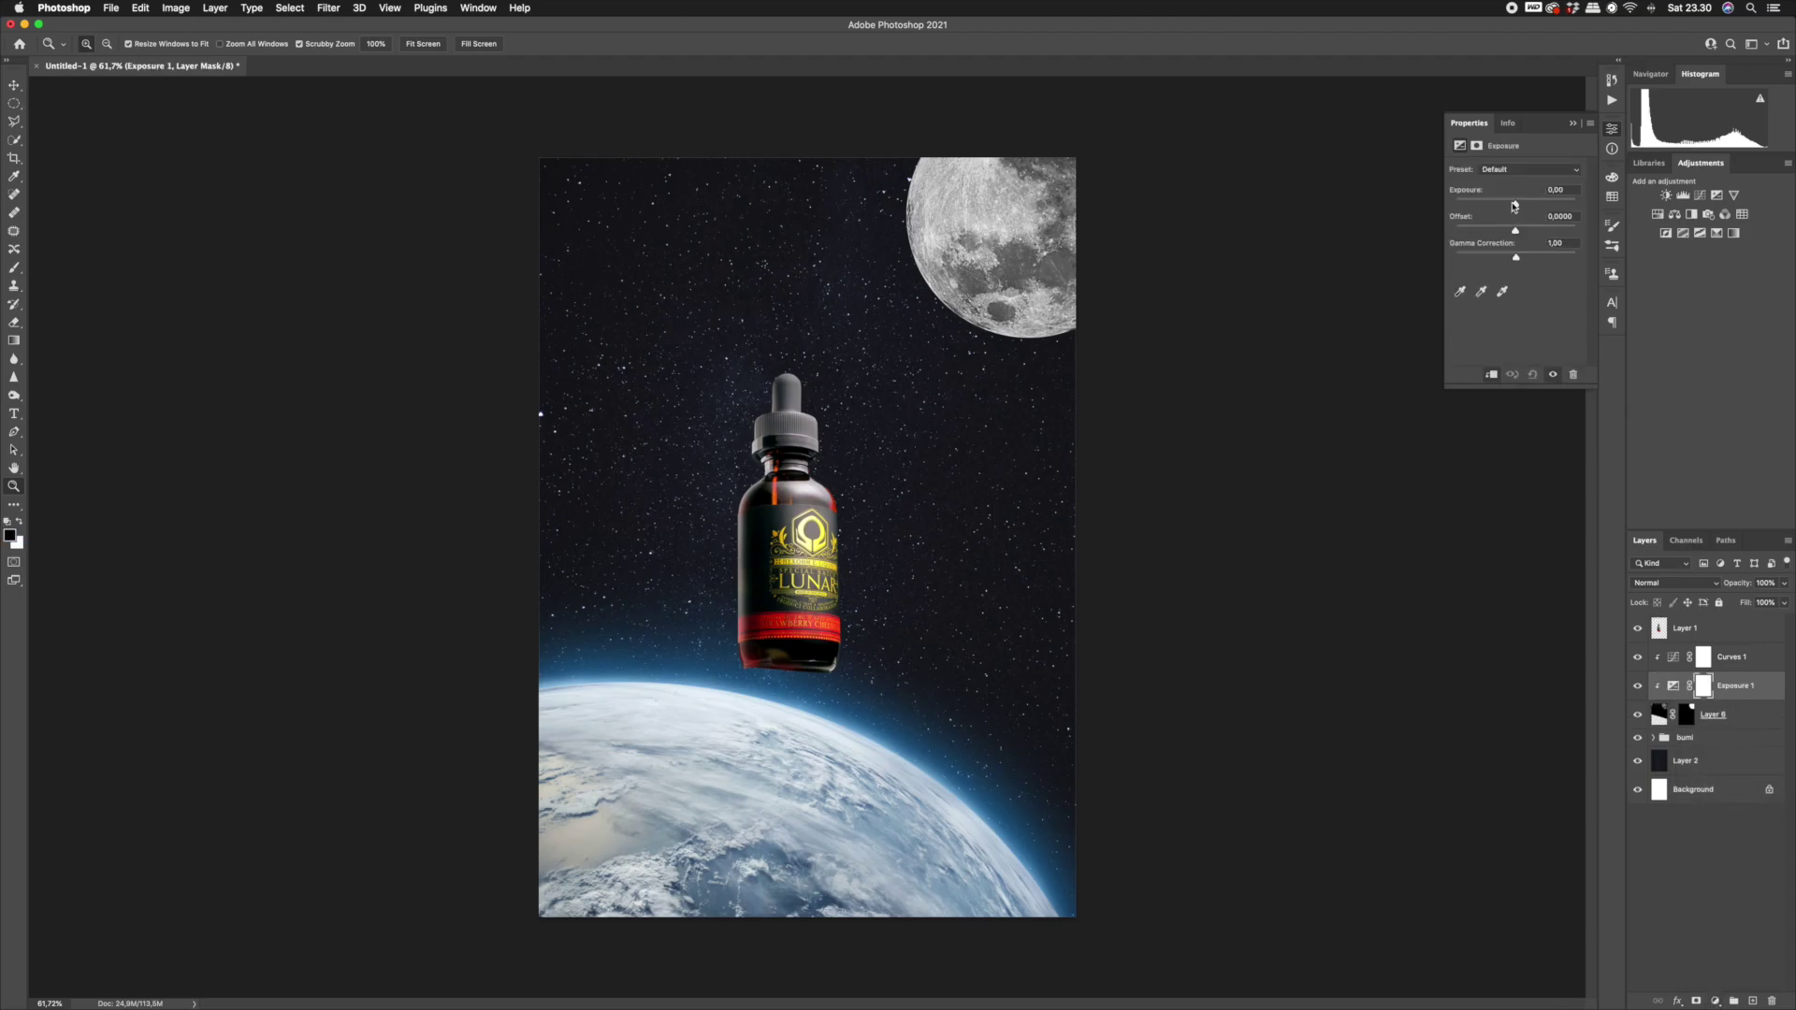
pyautogui.moveTo(1516, 207); pyautogui.dragTo(1480, 205)
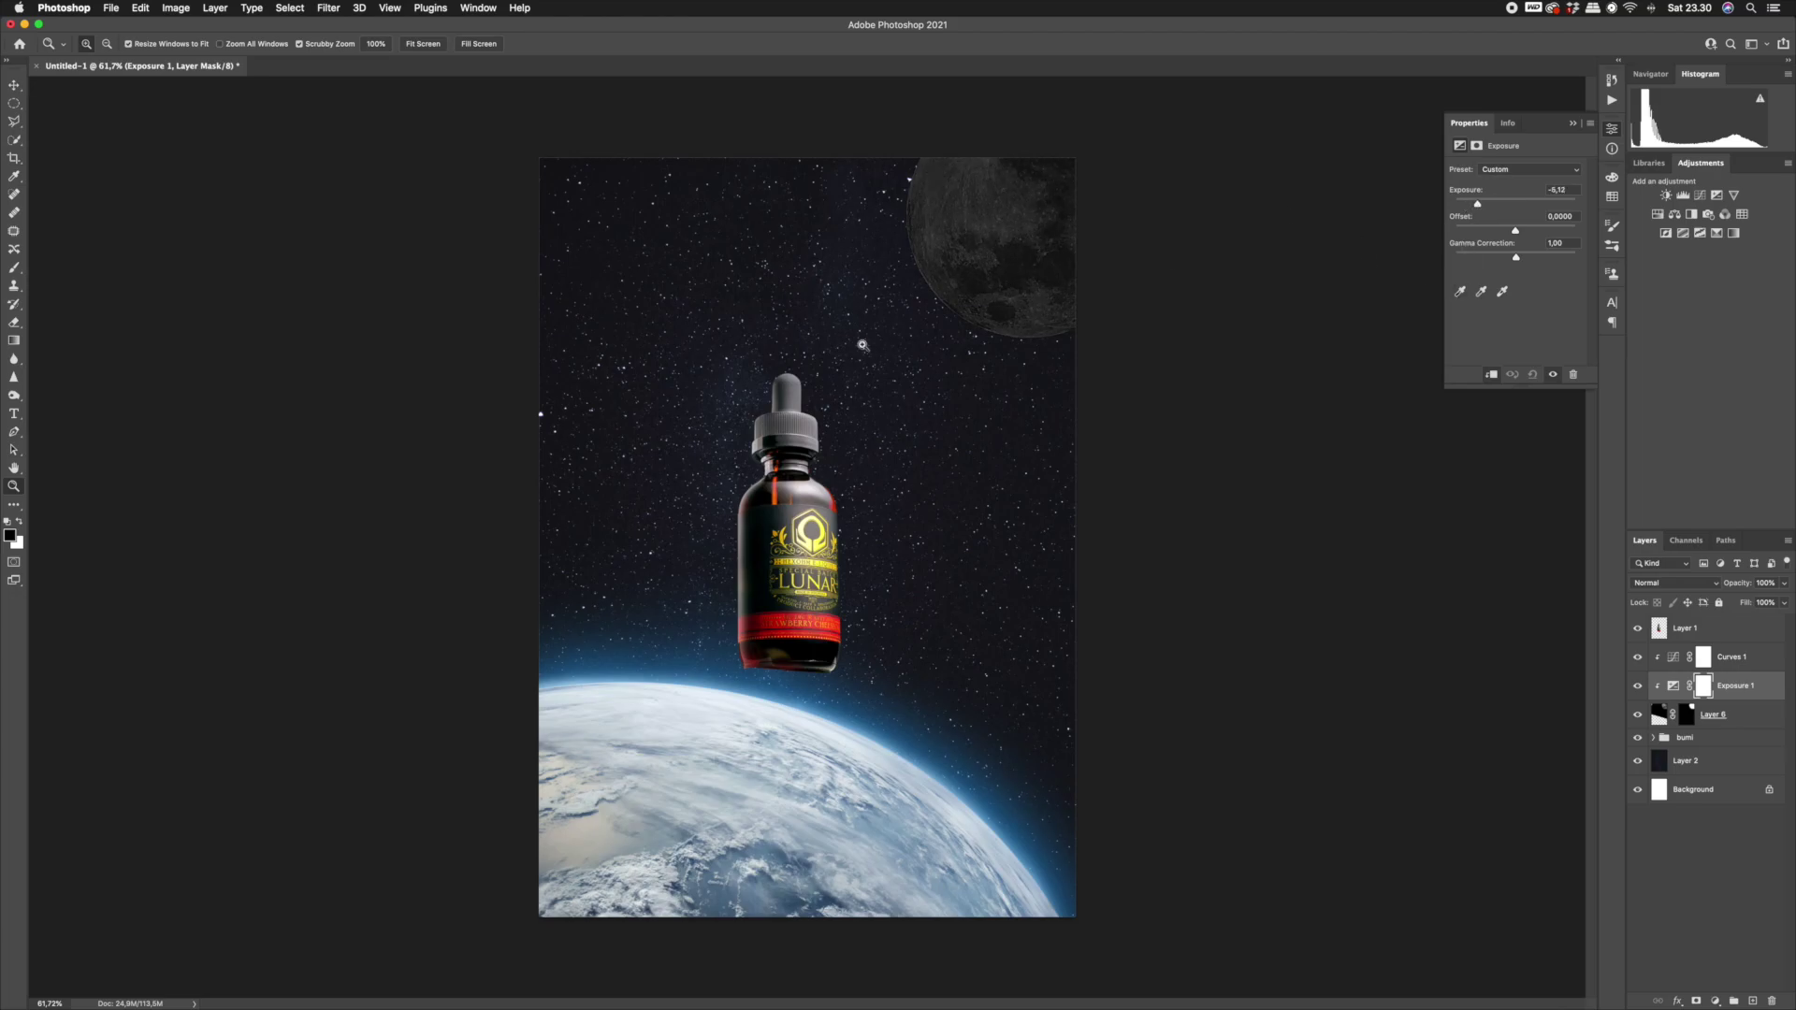
# Invert the first Exposure mask and fill an elliptical selection with white so only the moon's inner disc darkens, leaving a bright crescent.
pyautogui.click(14, 104)
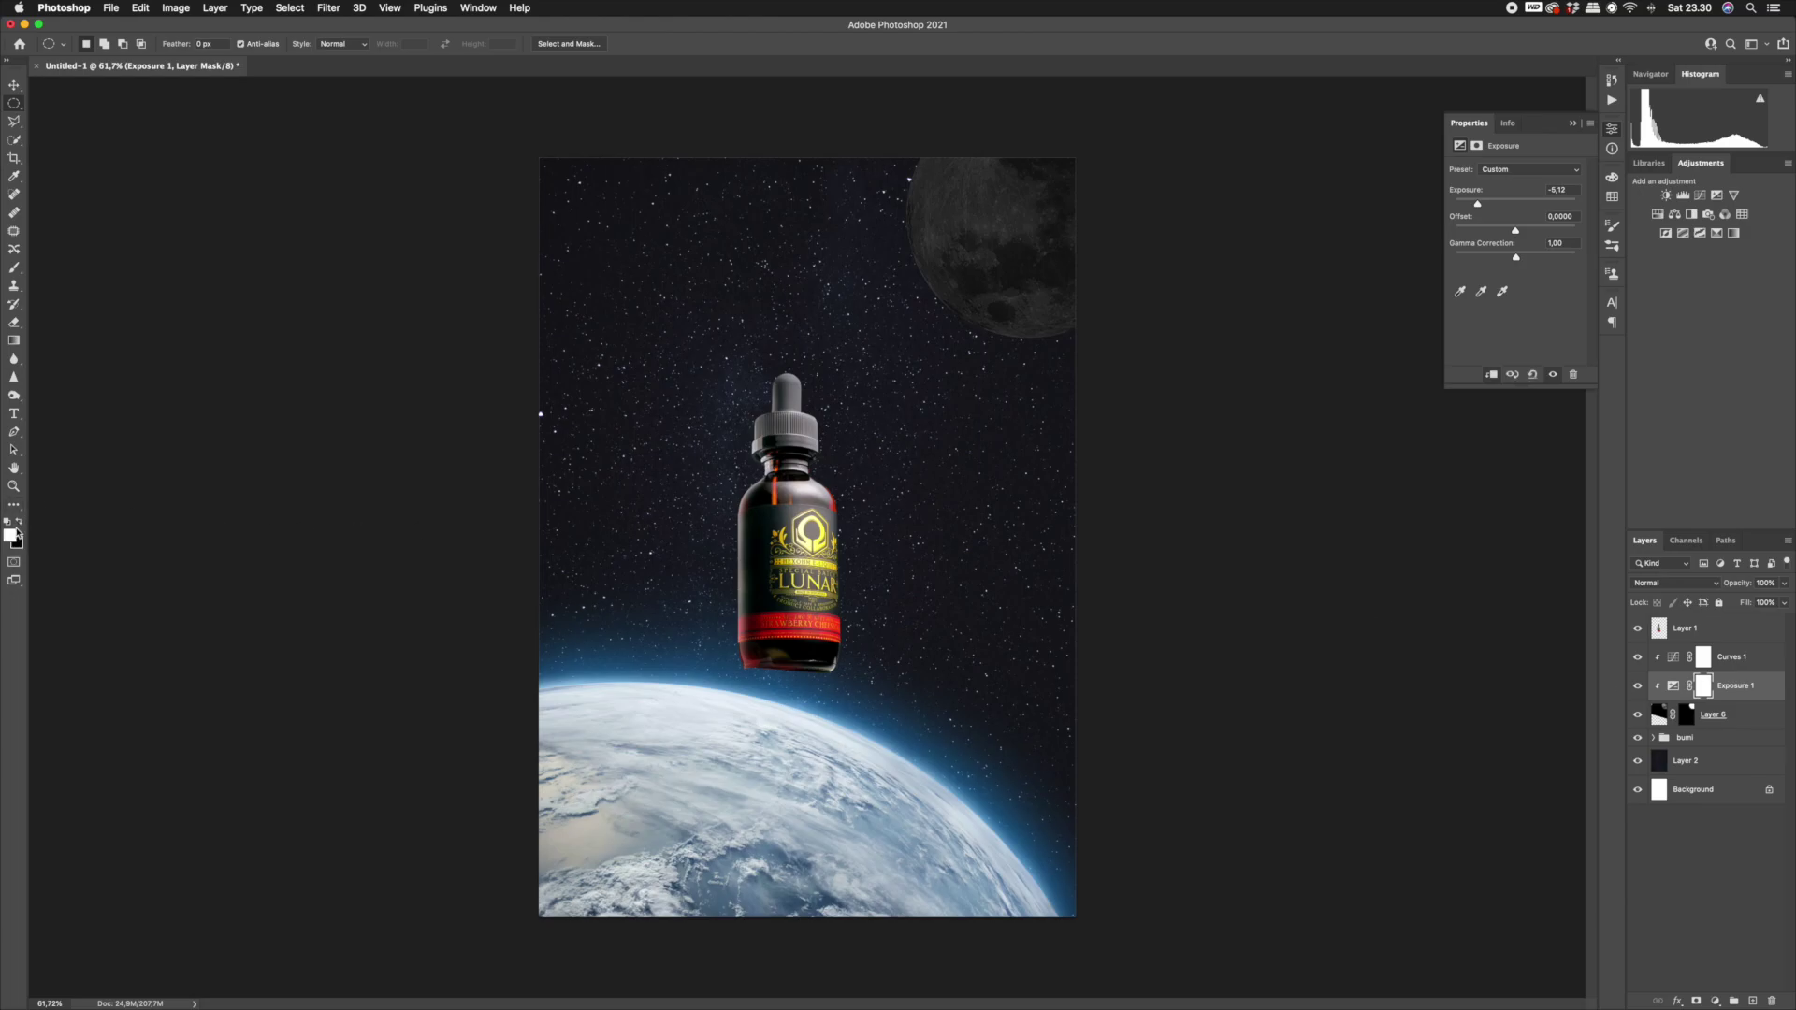
pyautogui.press('super+i')
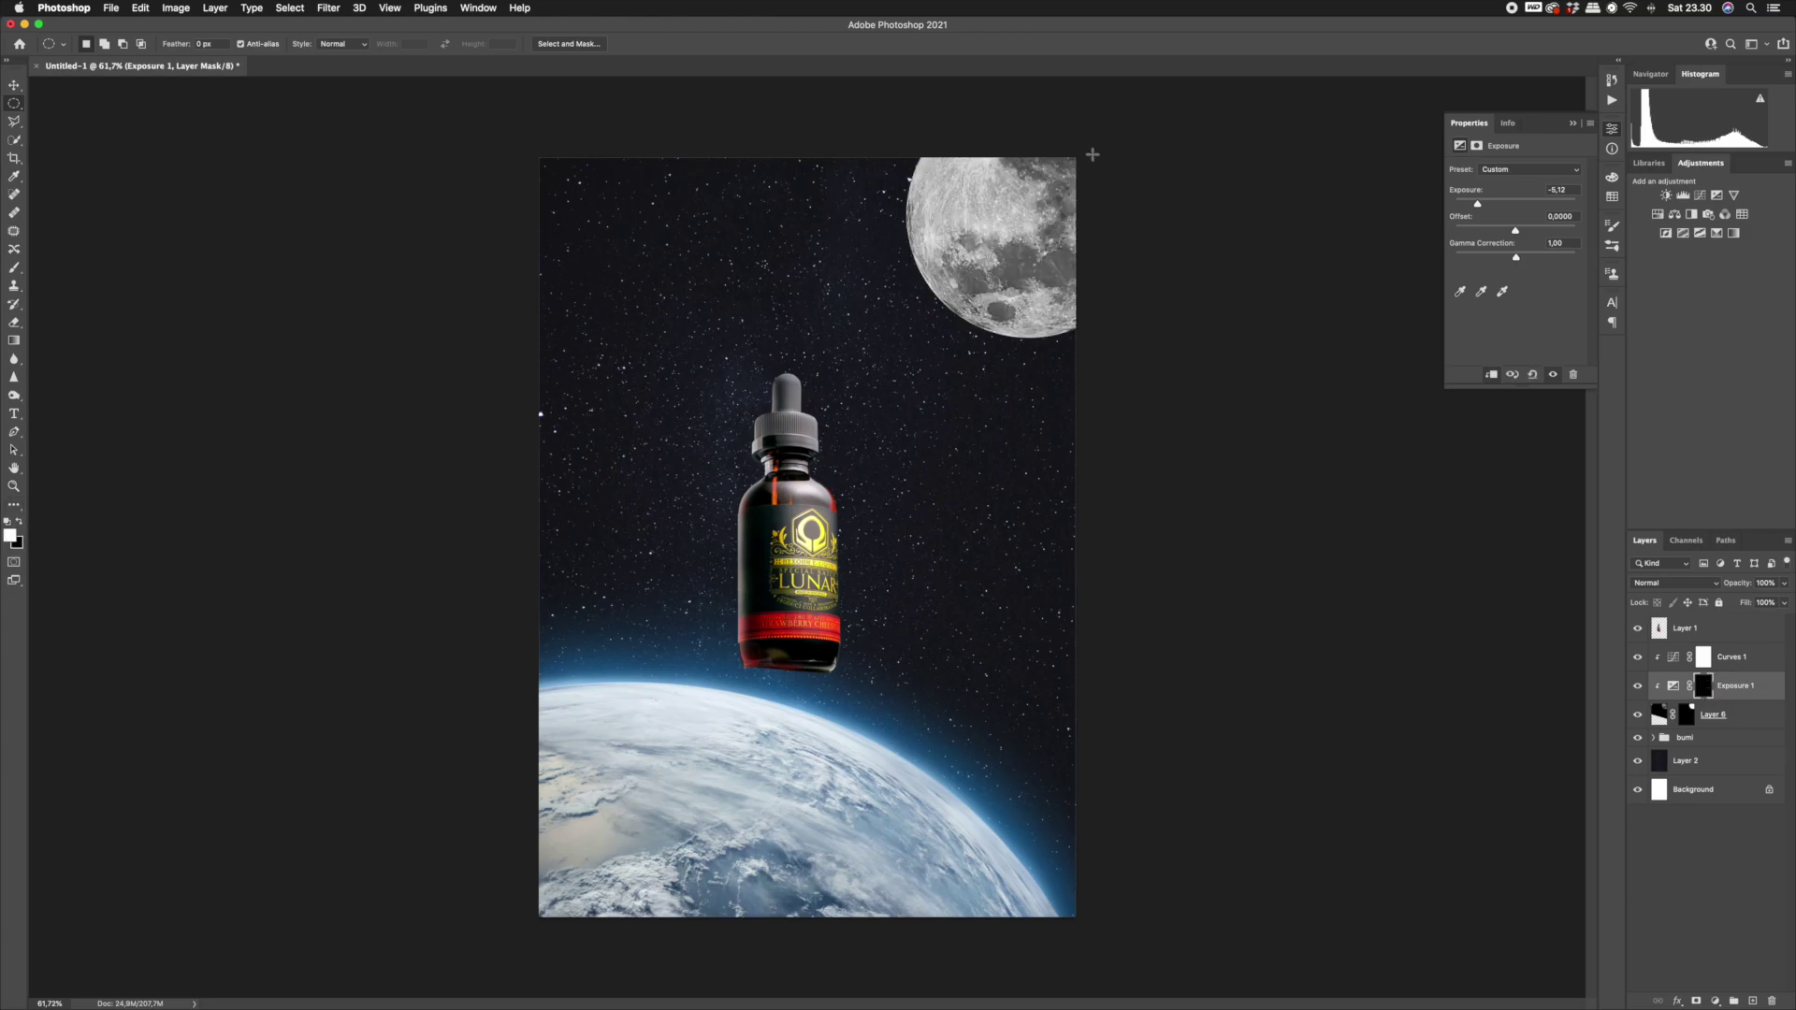
pyautogui.moveTo(972, 143); pyautogui.dragTo(1357, 289)
pyautogui.press('super+d')
pyautogui.moveTo(1241, 271); pyautogui.dragTo(1501, 386)
pyautogui.moveTo(1044, 307); pyautogui.dragTo(1016, 249)
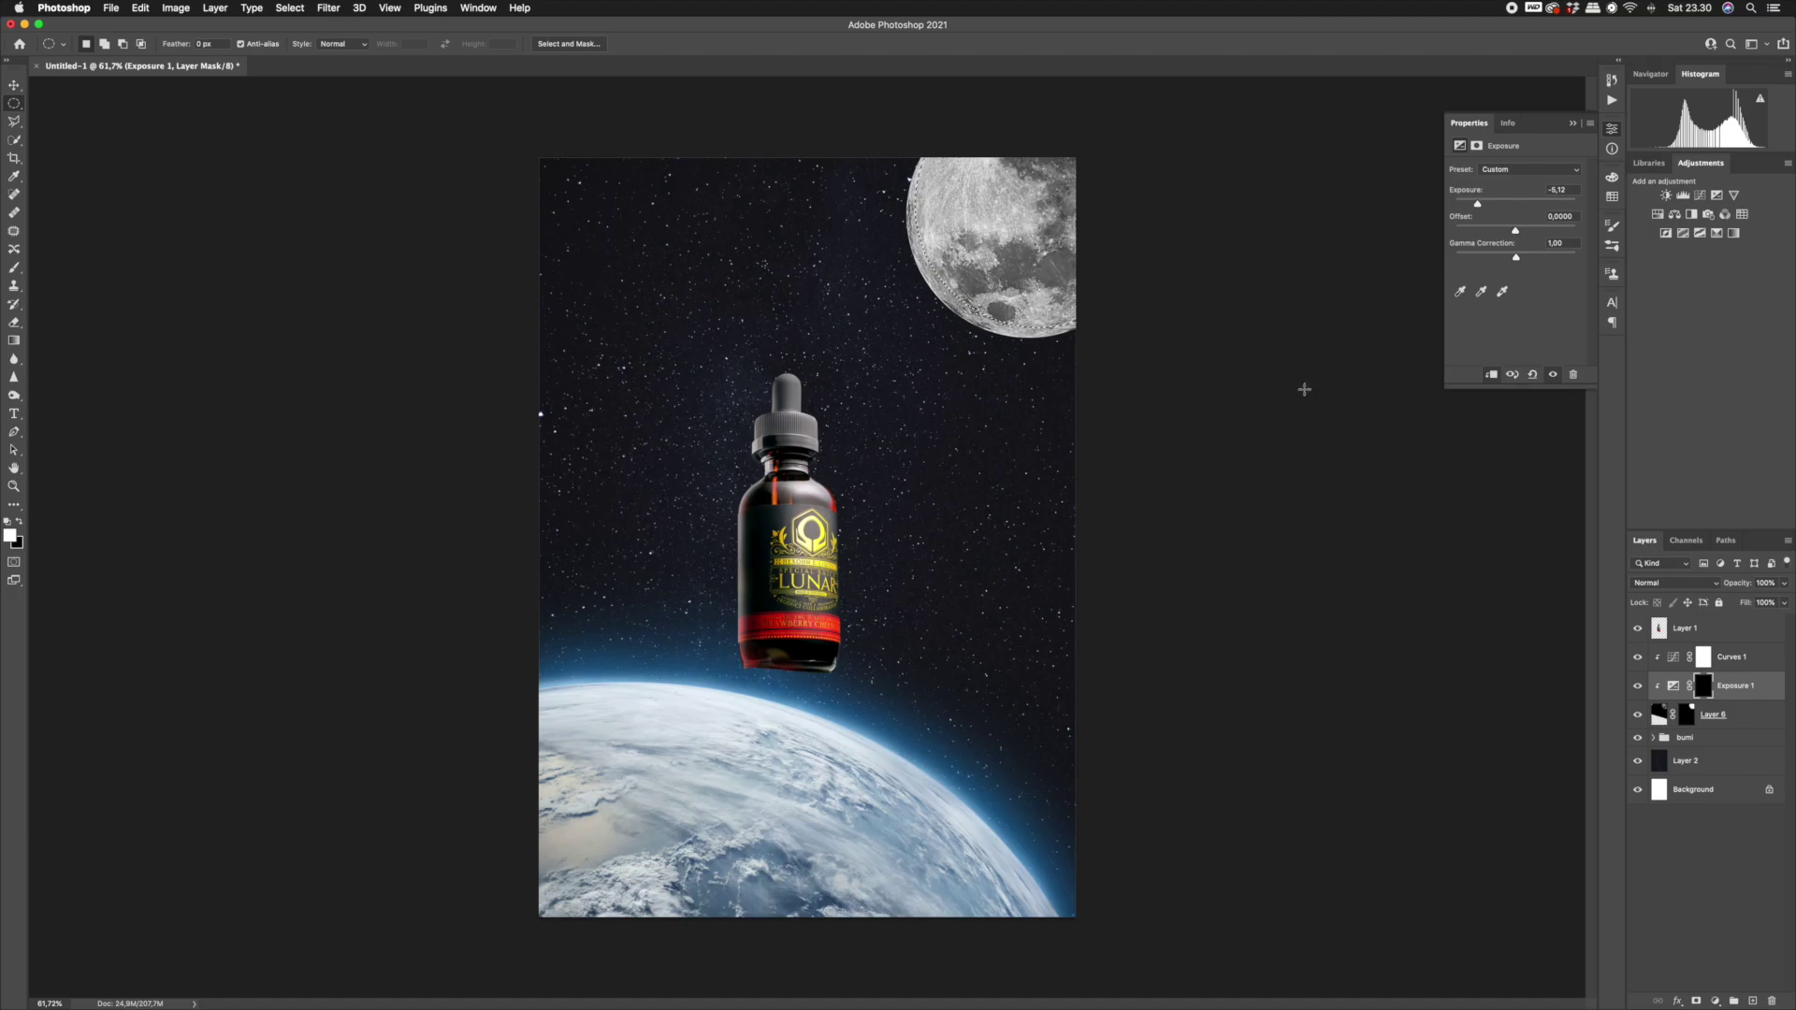
pyautogui.press('super+BackSpace')
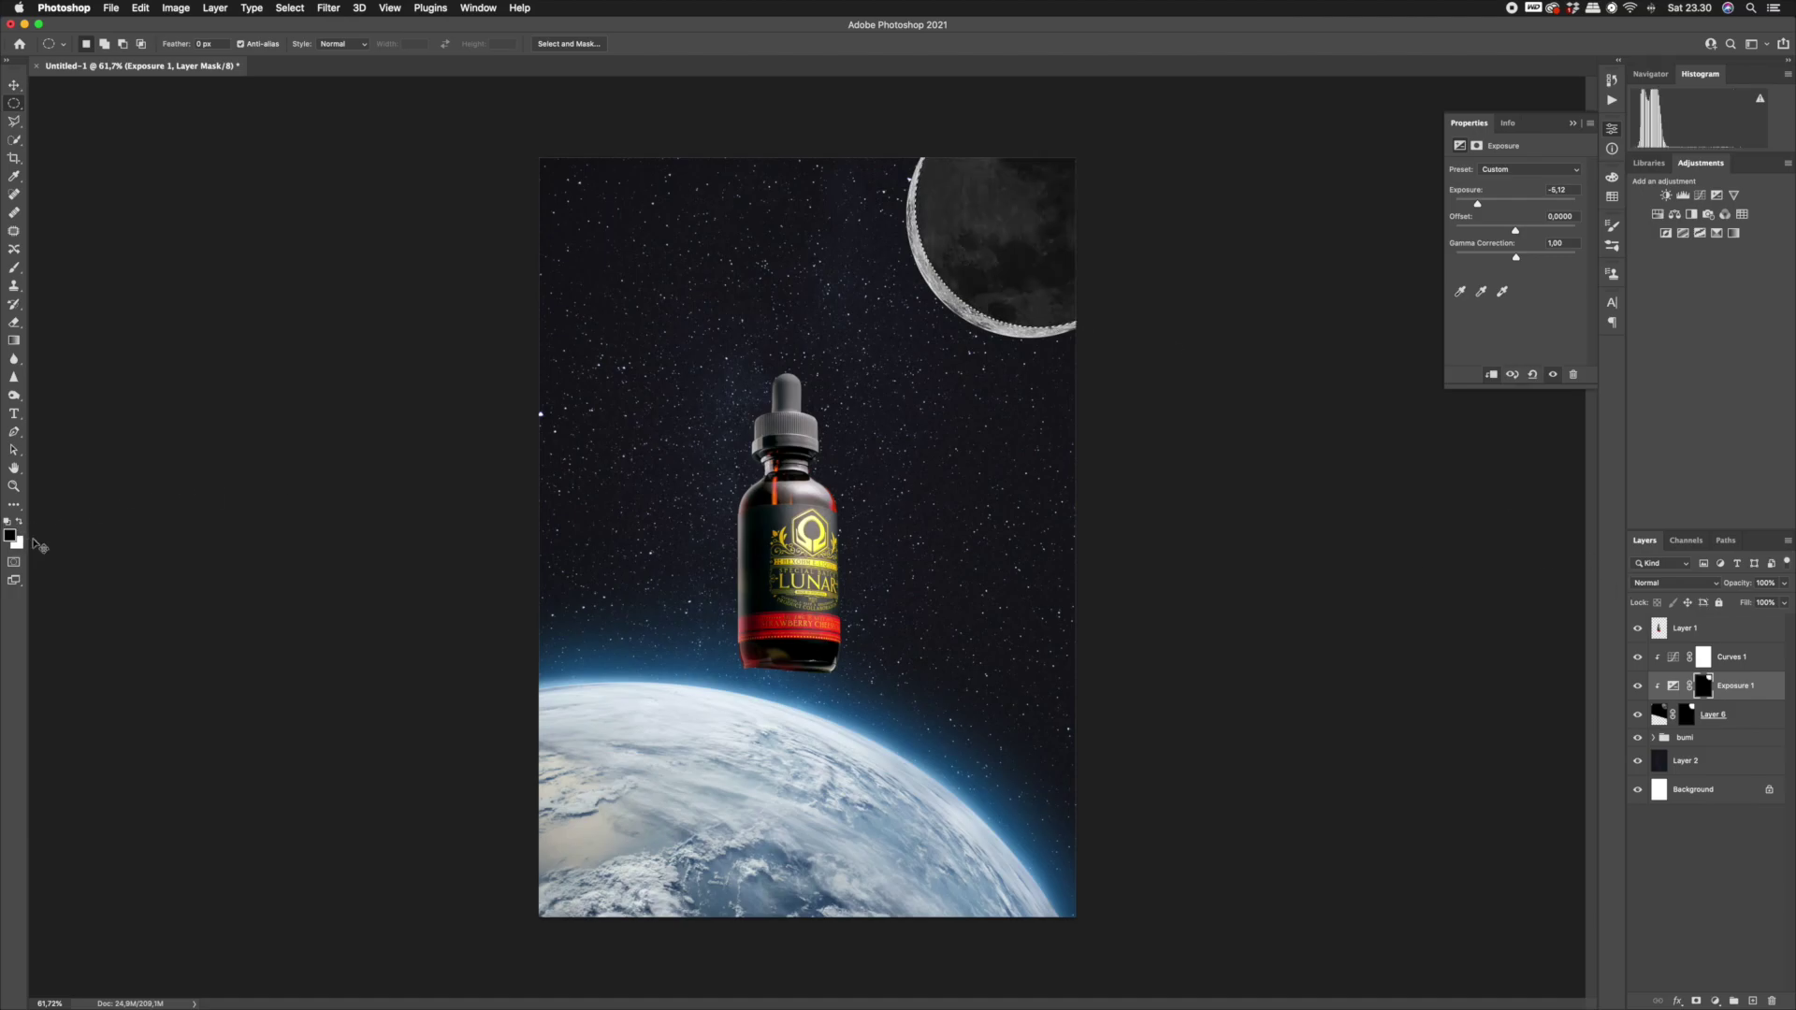
# Feather the first Exposure mask and brush black on it at 51% opacity to soften the shadow along the moon's lit rim.
pyautogui.click(1702, 688)
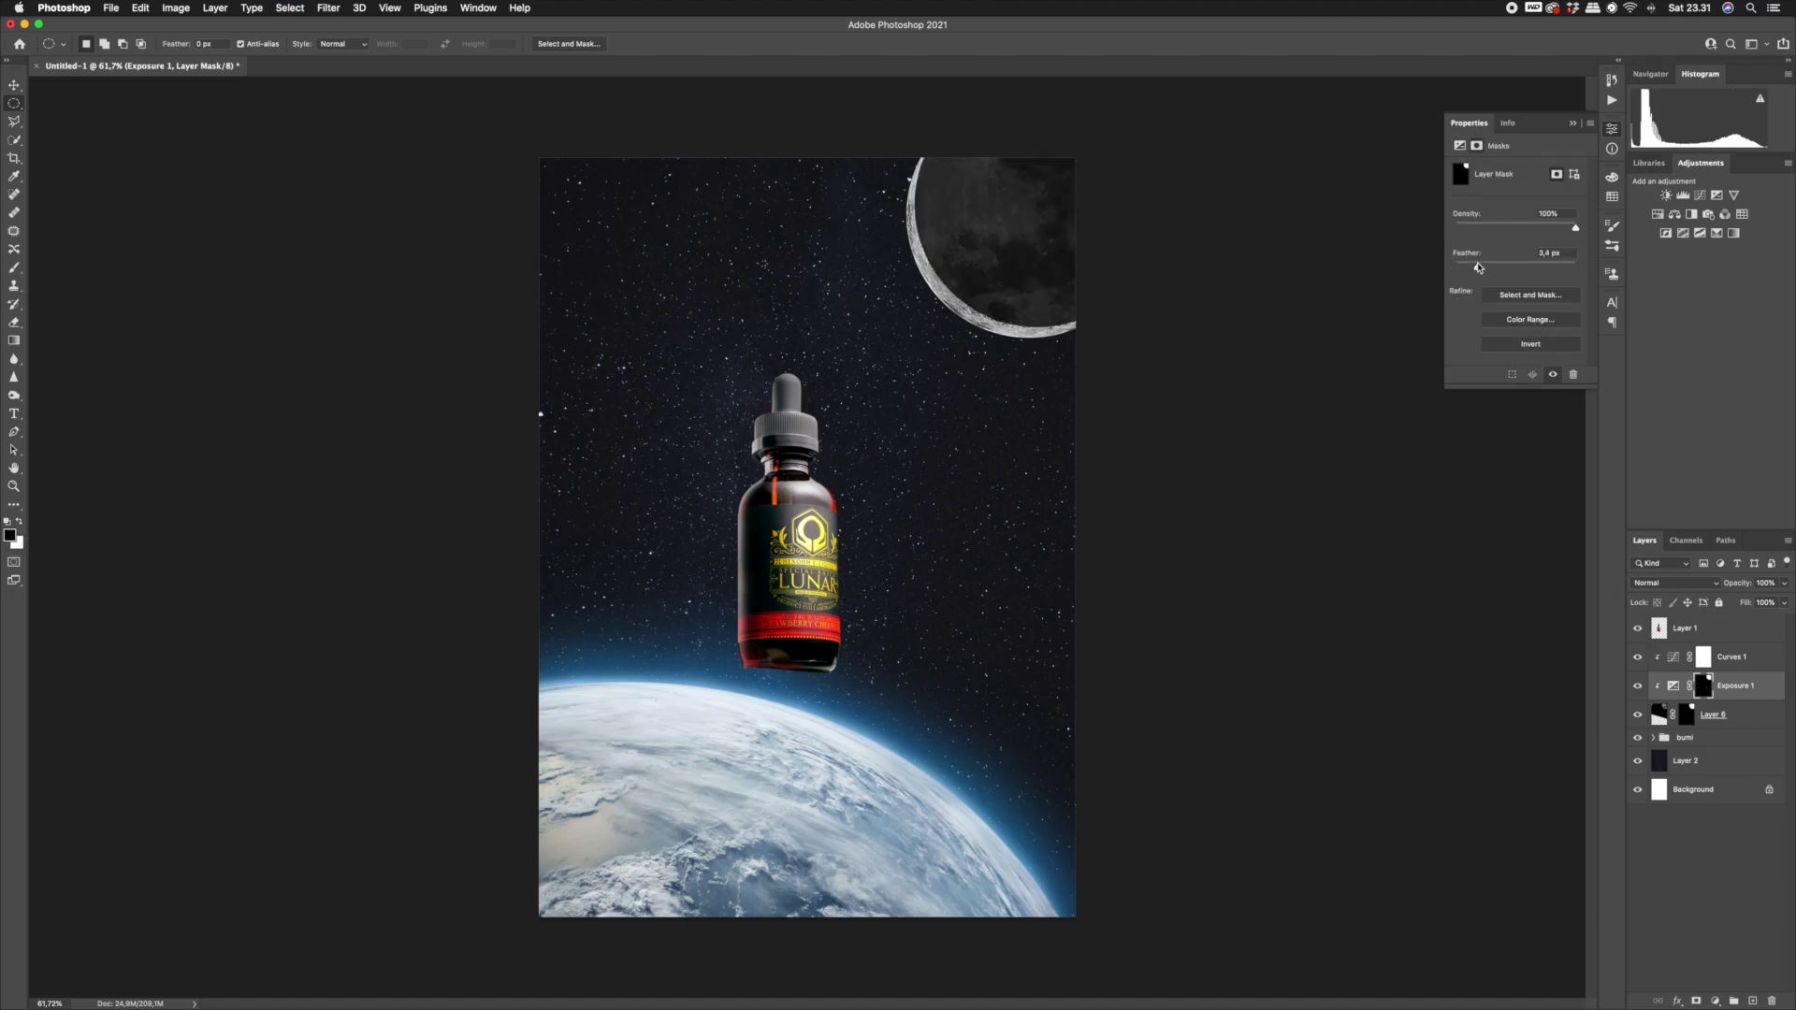
pyautogui.press('b')
pyautogui.moveTo(907, 207)
pyautogui.mouseDown()
pyautogui.moveTo(962, 187)
pyautogui.moveTo(981, 2)
pyautogui.mouseUp()
pyautogui.moveTo(923, 276); pyautogui.dragTo(965, 19)
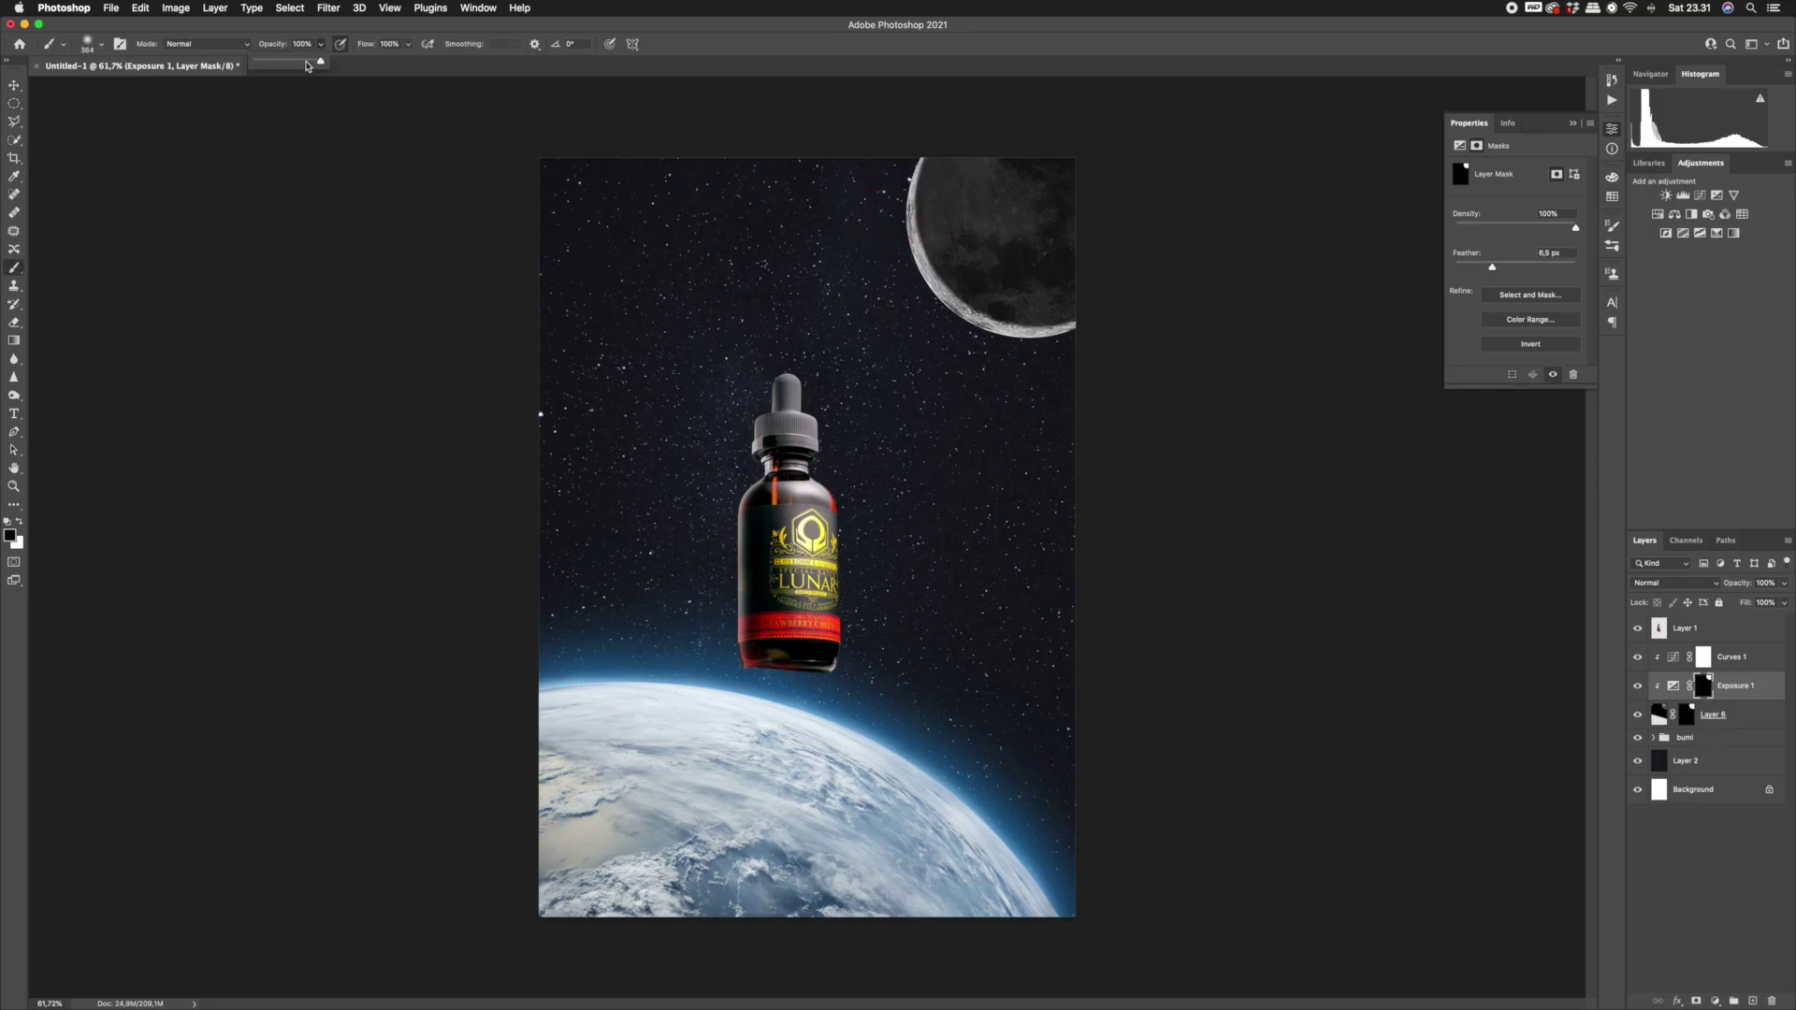
pyautogui.moveTo(941, 178); pyautogui.dragTo(947, 320)
pyautogui.moveTo(896, 154)
pyautogui.mouseDown()
pyautogui.moveTo(969, 356)
pyautogui.moveTo(1104, 362)
pyautogui.mouseUp()
pyautogui.moveTo(887, 155)
pyautogui.mouseDown()
pyautogui.moveTo(910, 278)
pyautogui.moveTo(1114, 350)
pyautogui.mouseUp()
pyautogui.moveTo(1004, 281); pyautogui.dragTo(984, 281)
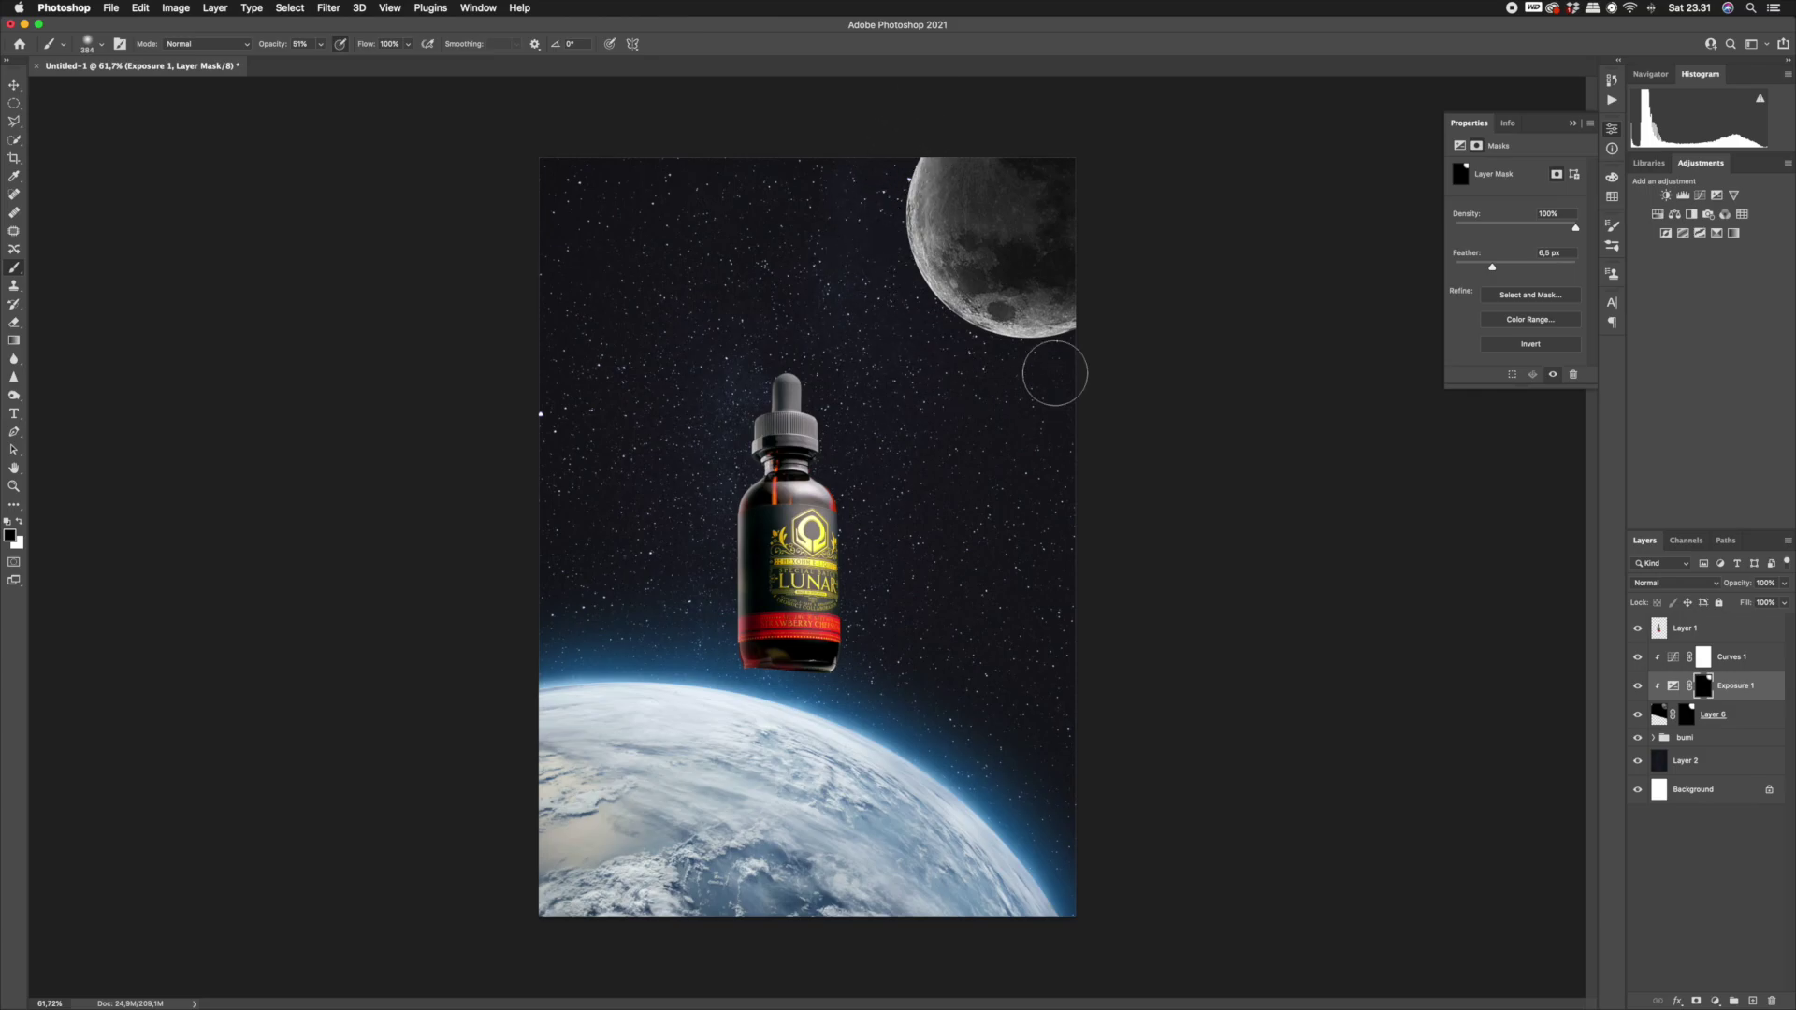
# Add a second clipped Exposure adjustment at -4.58 over the moon and invert its mask to hide the effect.
pyautogui.click(1715, 1001)
pyautogui.click(1712, 813)
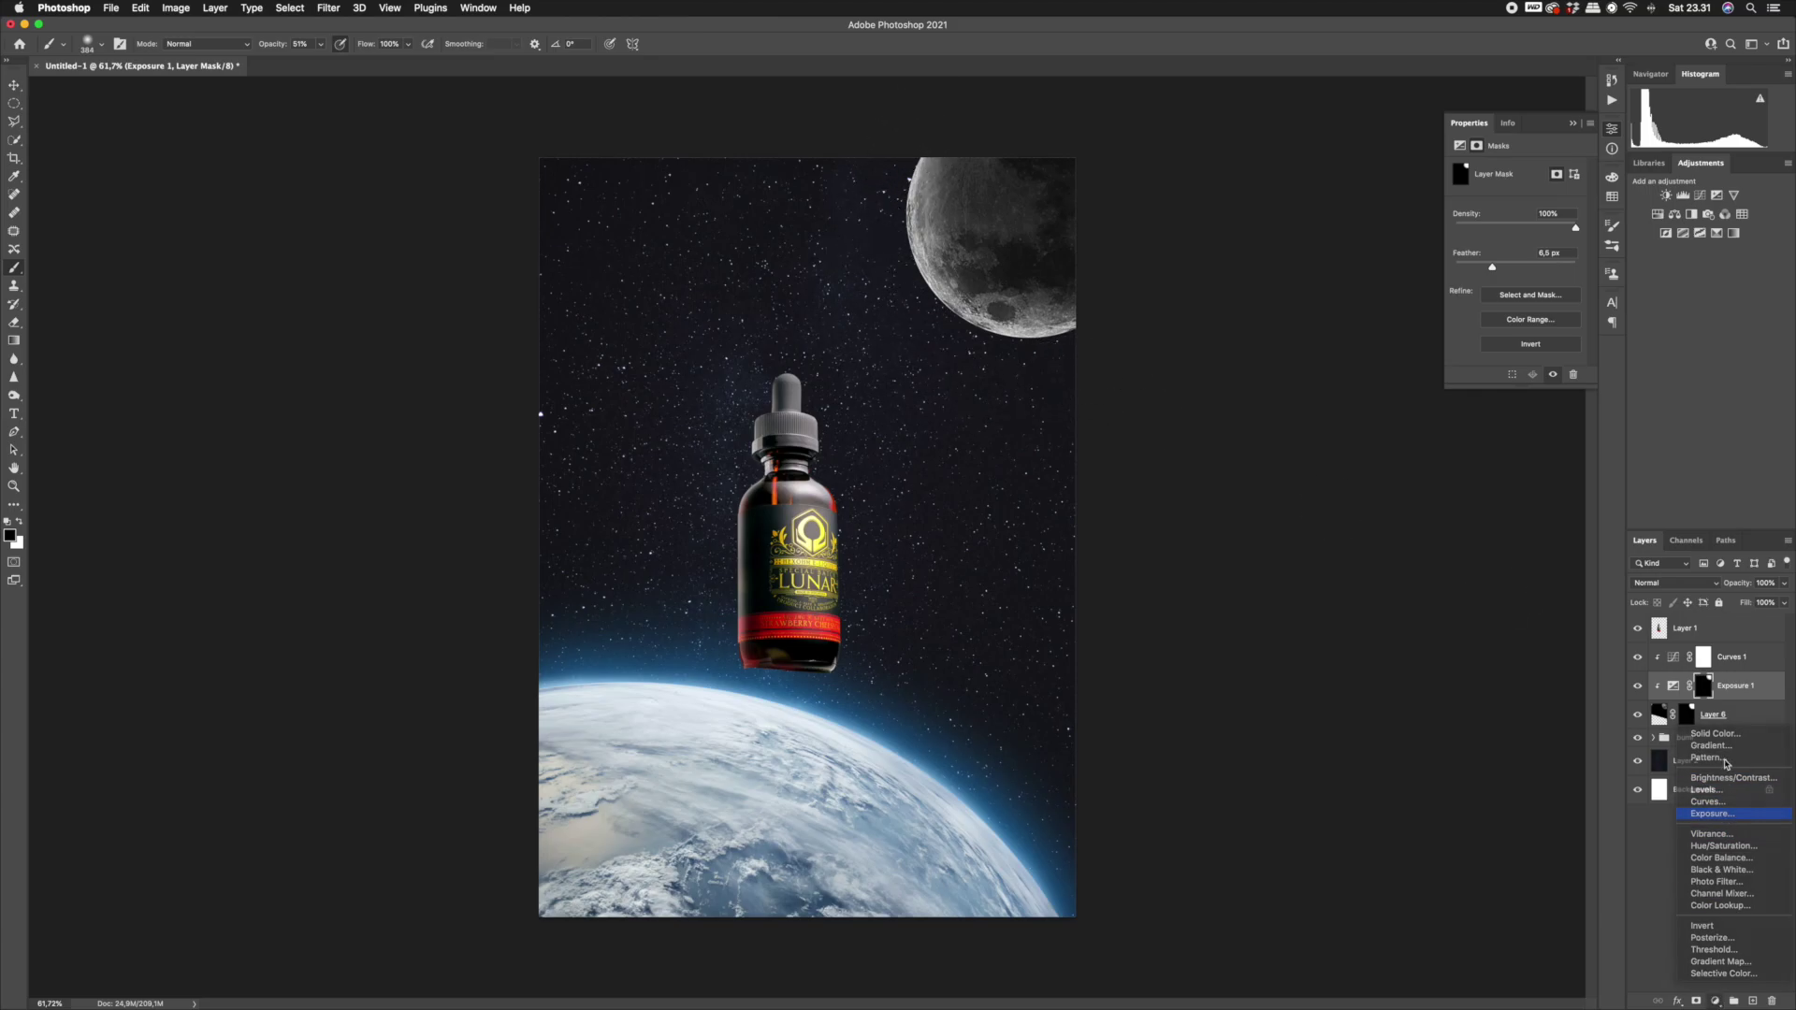
pyautogui.moveTo(1516, 204); pyautogui.dragTo(1478, 206)
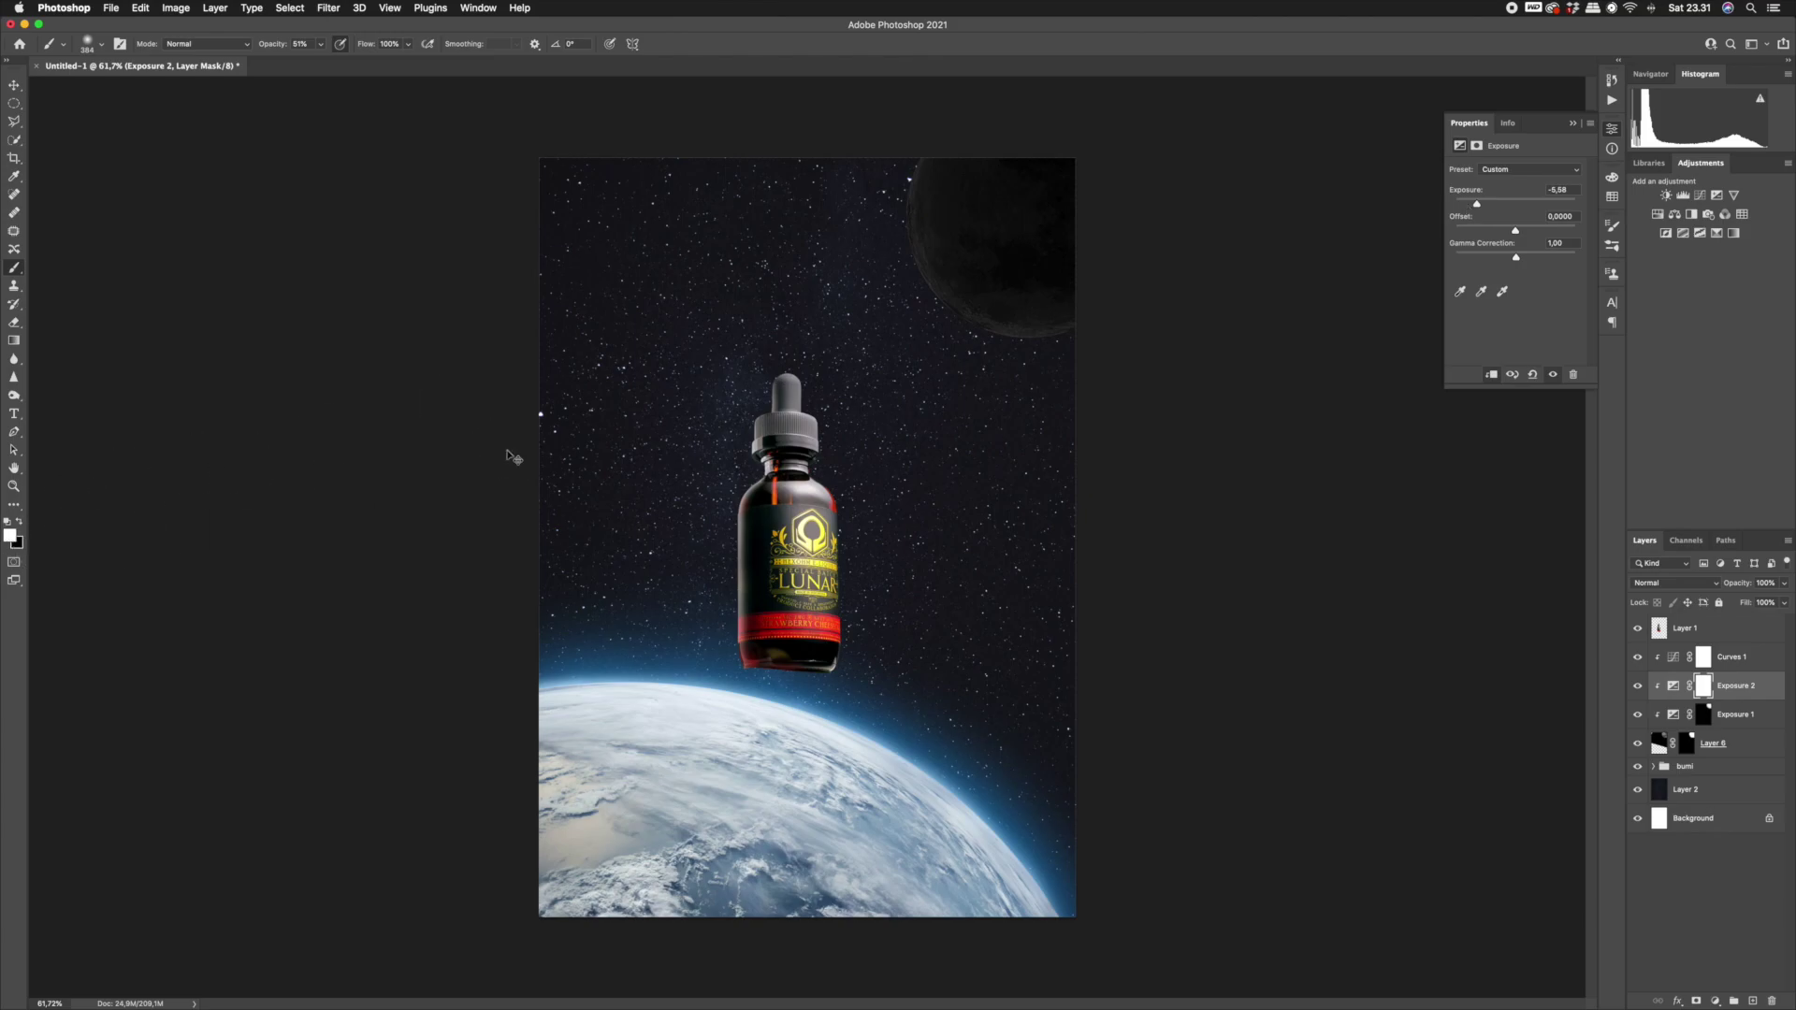
pyautogui.press('super+i')
# Brush white at 51% opacity on the second Exposure mask to deepen the shadow over the moon's upper right interior.
pyautogui.rightClick(964, 149)
pyautogui.click(963, 152)
pyautogui.moveTo(952, 182); pyautogui.dragTo(900, 194)
pyautogui.moveTo(1039, 297)
pyautogui.mouseDown()
pyautogui.moveTo(974, 290)
pyautogui.moveTo(1081, 313)
pyautogui.moveTo(947, 313)
pyautogui.mouseUp()
pyautogui.moveTo(1003, 243); pyautogui.dragTo(1007, 234)
pyautogui.moveTo(1004, 173)
pyautogui.mouseDown()
pyautogui.moveTo(979, 138)
pyautogui.moveTo(1104, 241)
pyautogui.mouseUp()
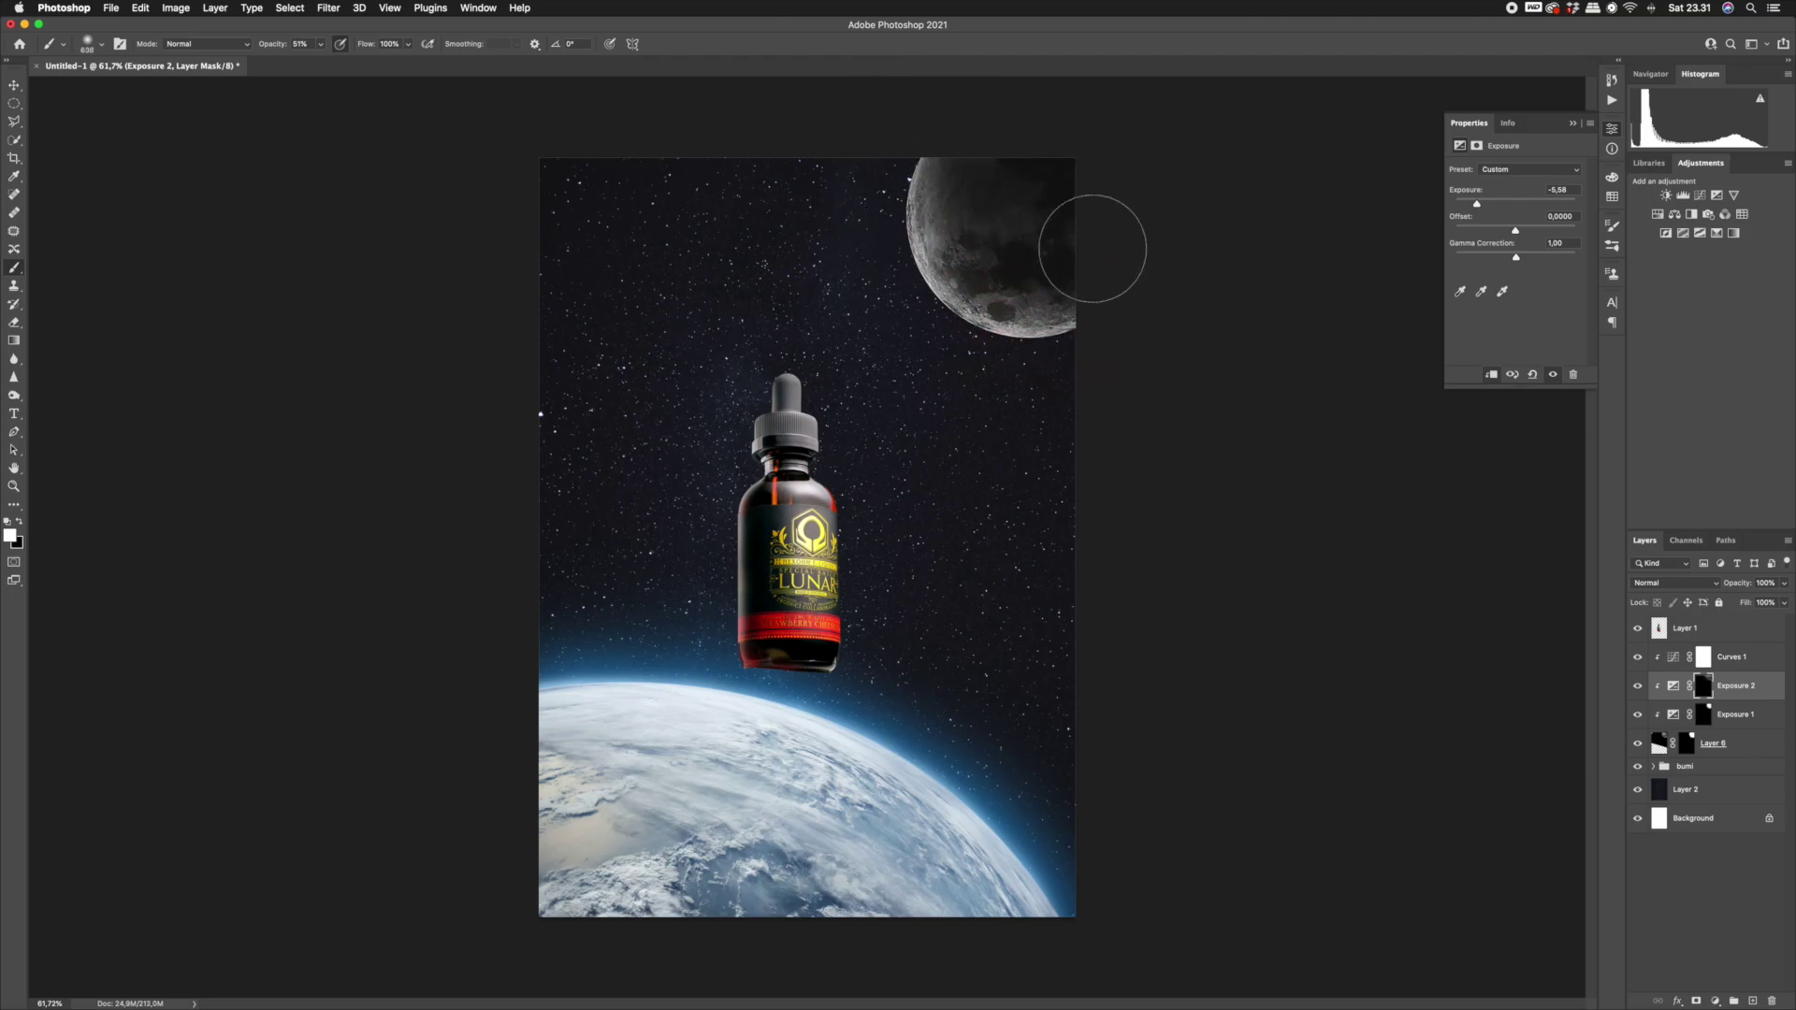
pyautogui.rightClick(1086, 245)
pyautogui.click(1087, 248)
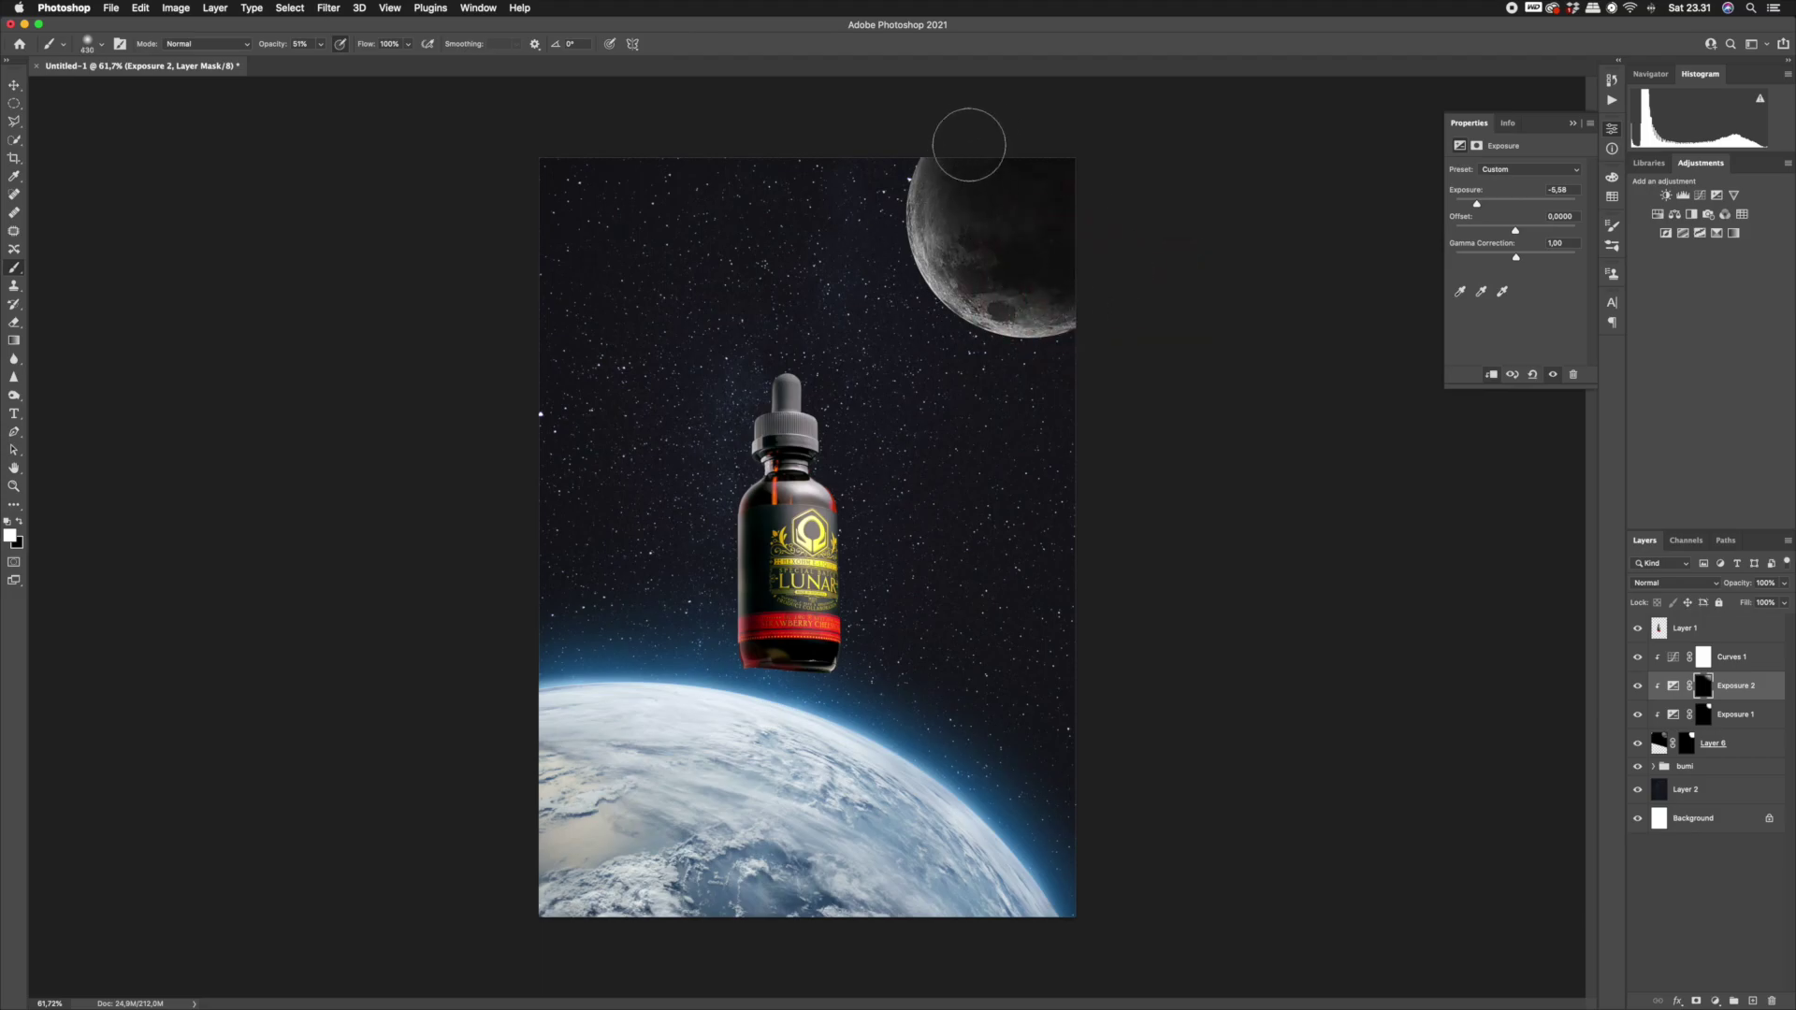
# Add a third clipped Exposure adjustment at +3.41 over the moon and invert its mask.
pyautogui.press('z')
pyautogui.moveTo(986, 168)
pyautogui.mouseDown()
pyautogui.moveTo(1050, 208)
pyautogui.moveTo(986, 98)
pyautogui.mouseUp()
pyautogui.moveTo(1030, 534); pyautogui.dragTo(945, 572)
pyautogui.click(1714, 1001)
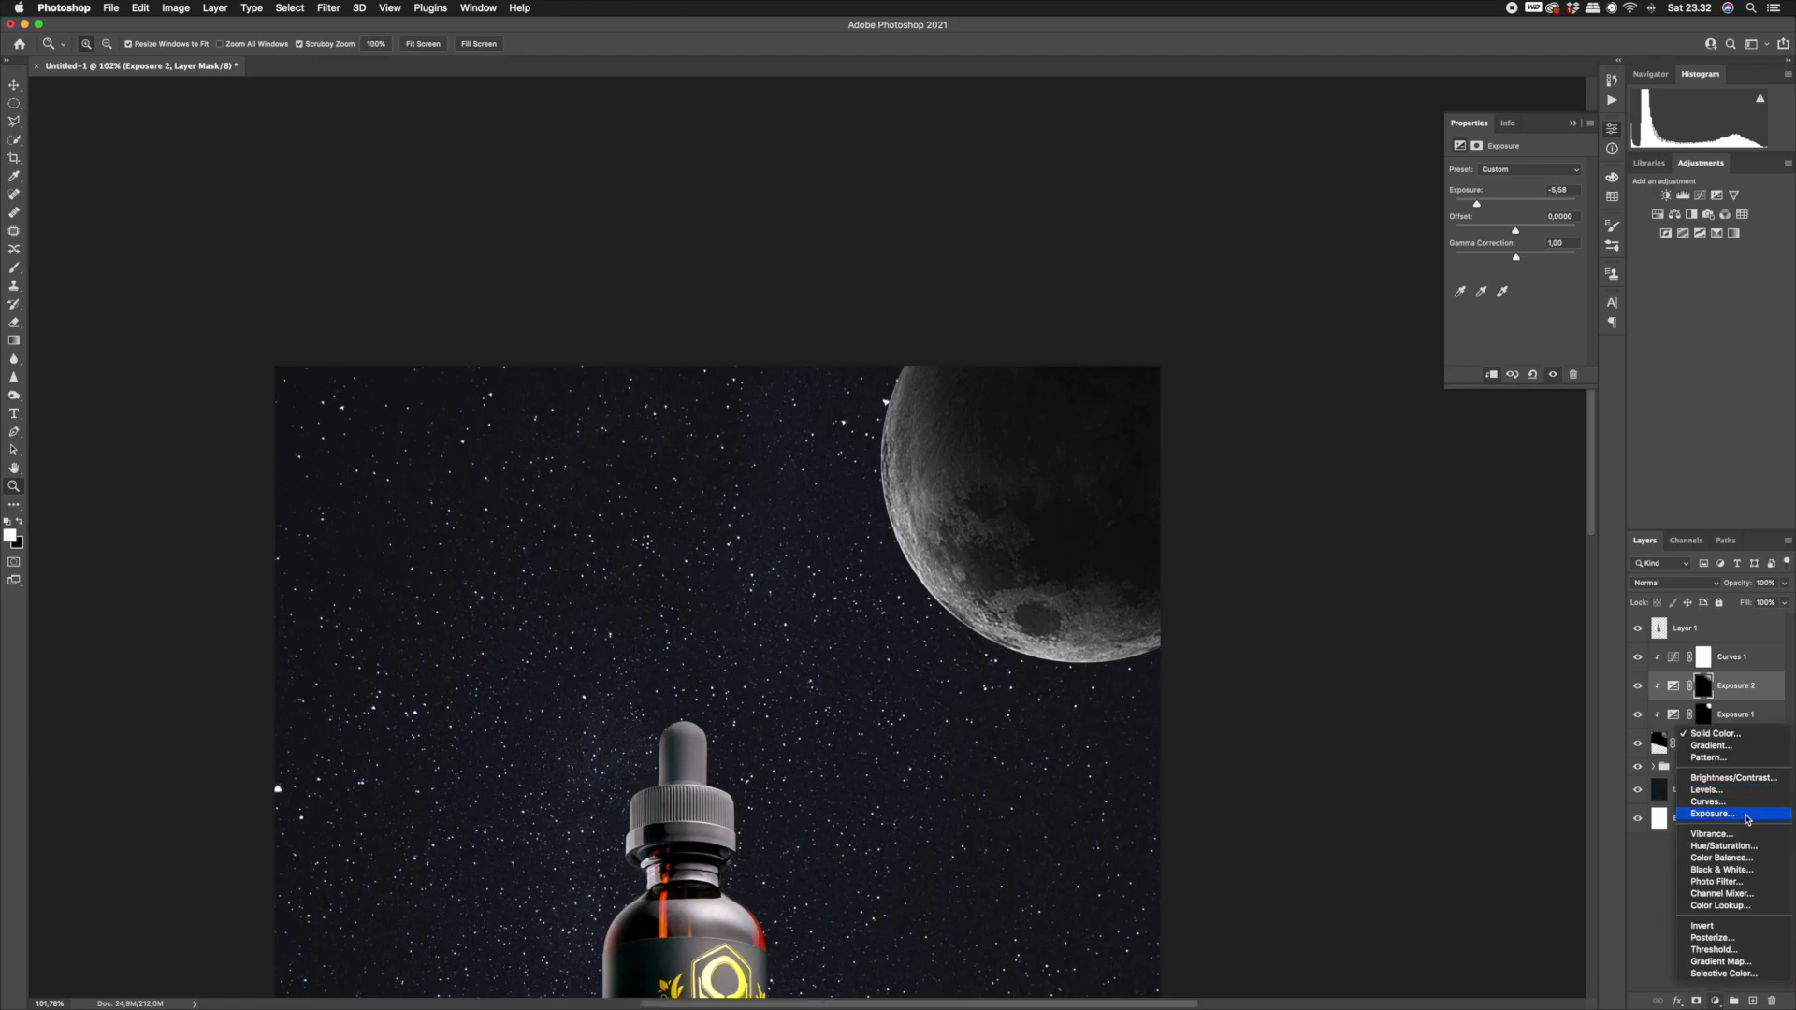
pyautogui.click(1745, 816)
pyautogui.moveTo(1515, 206); pyautogui.dragTo(1546, 203)
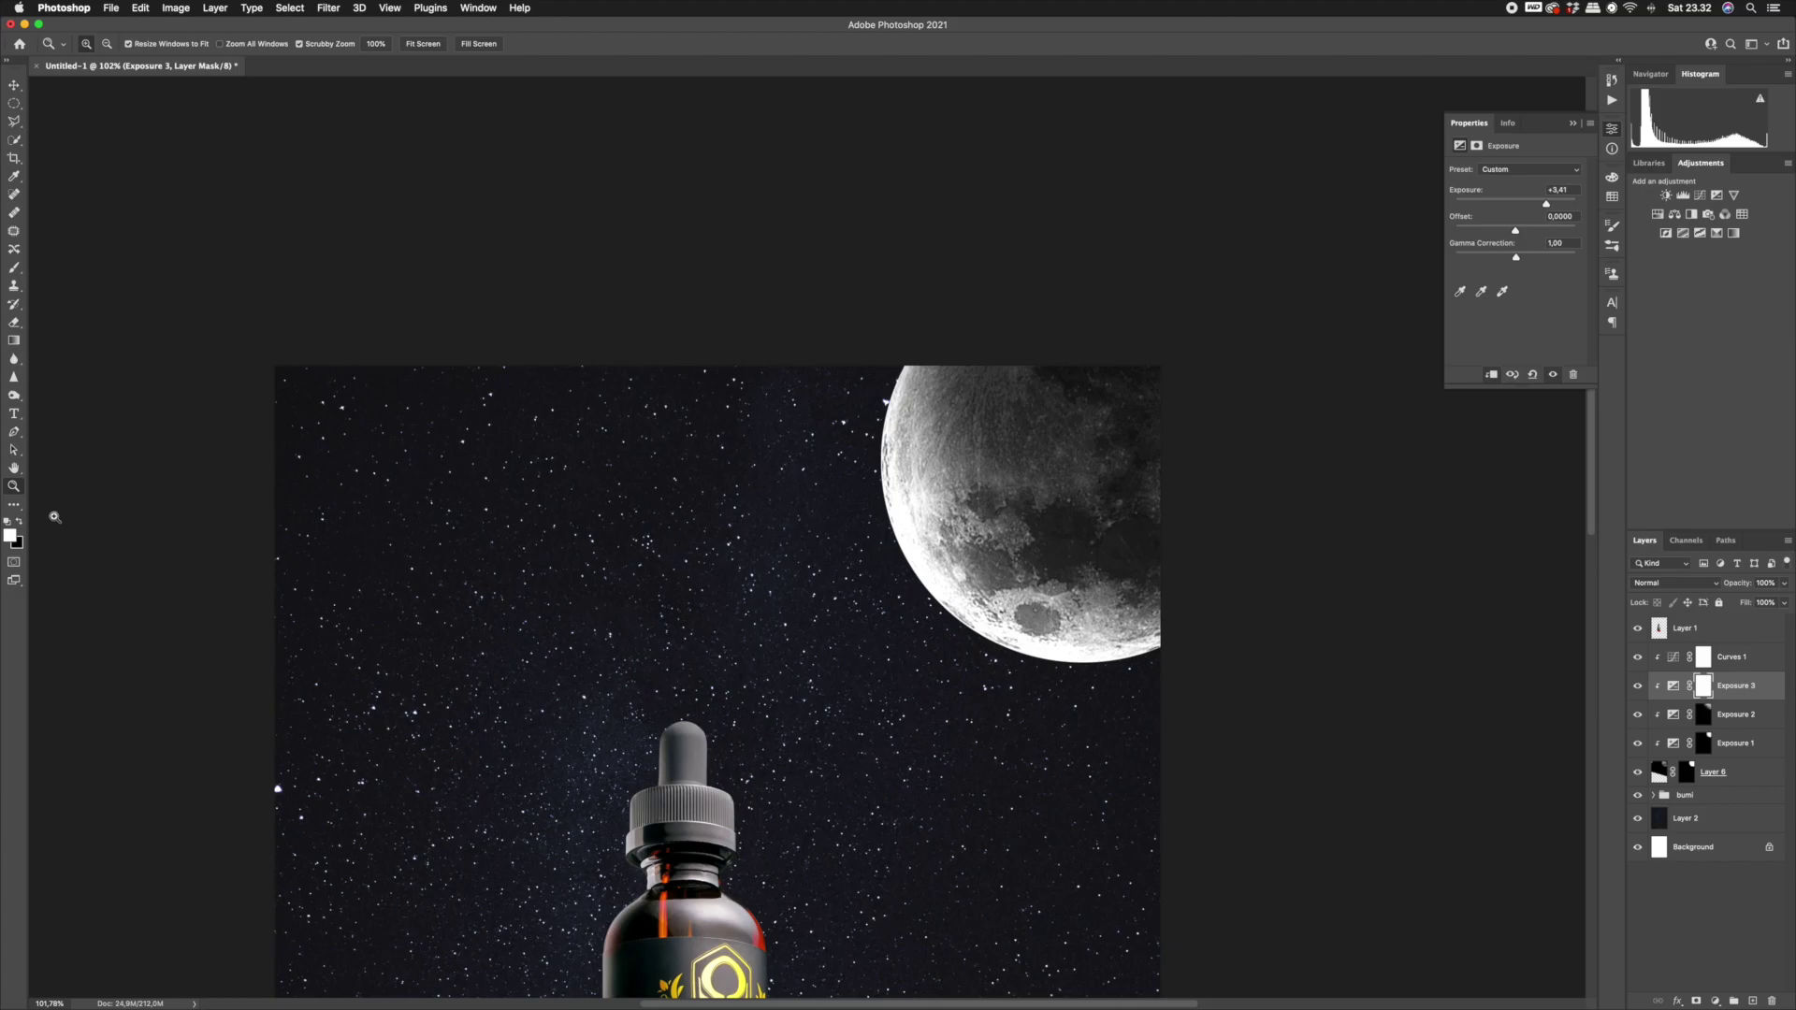
pyautogui.press('super+i')
# Paint white with a small brush at 100% opacity on the third Exposure mask to brighten the moon's left rim.
pyautogui.moveTo(889, 371); pyautogui.dragTo(970, 461)
pyautogui.moveTo(1040, 601); pyautogui.dragTo(867, 404)
pyautogui.click(14, 267)
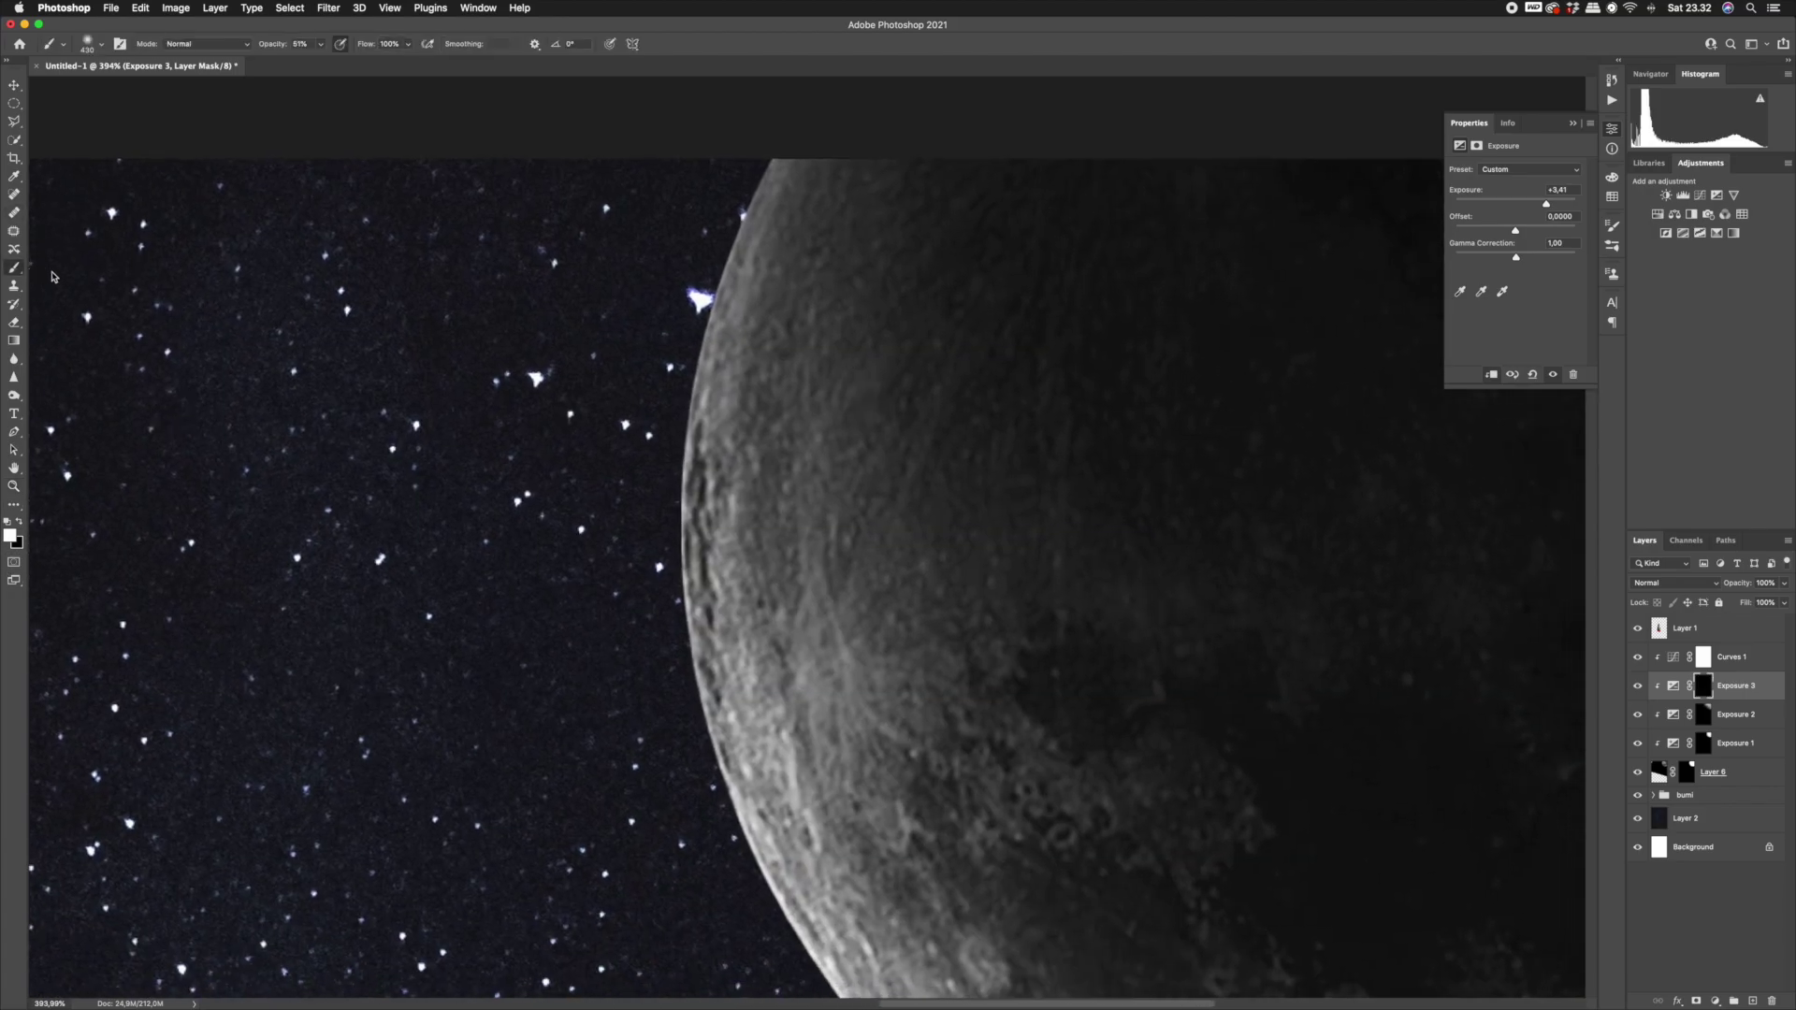
pyautogui.moveTo(569, 284); pyautogui.dragTo(449, 288)
pyautogui.click(341, 44)
pyautogui.moveTo(774, 175); pyautogui.dragTo(767, 175)
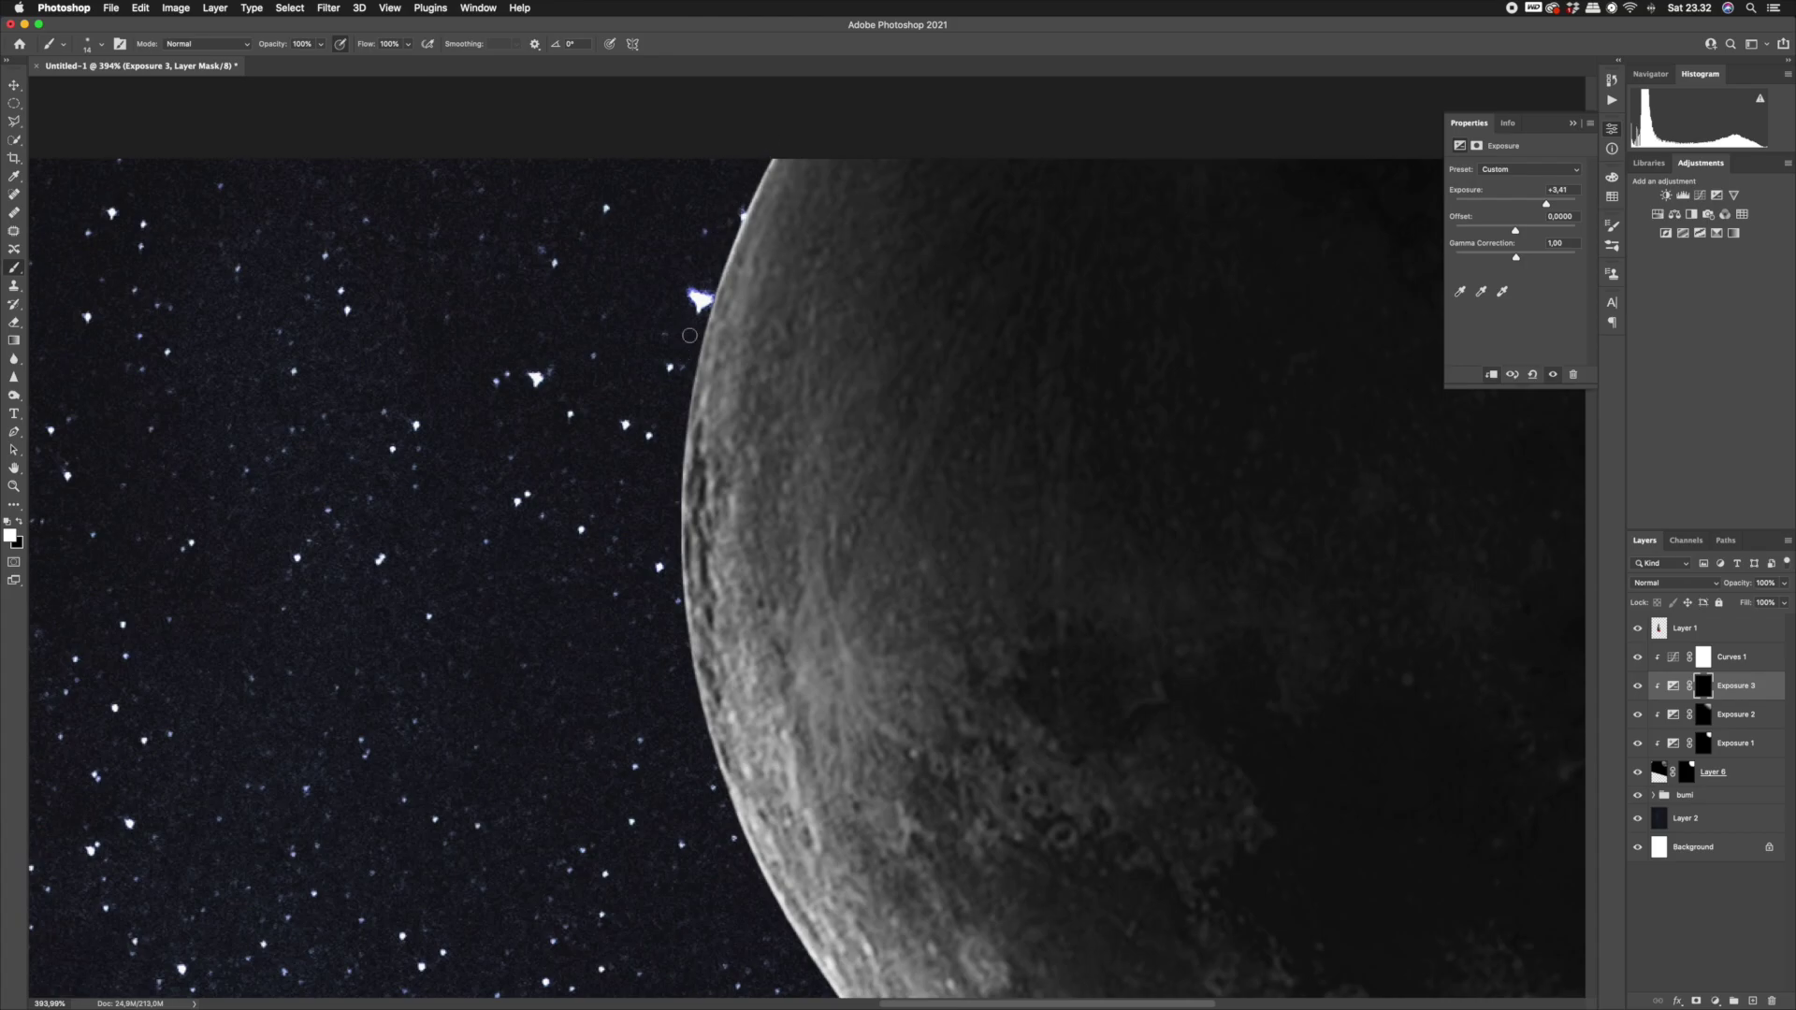
pyautogui.moveTo(715, 259); pyautogui.dragTo(687, 379)
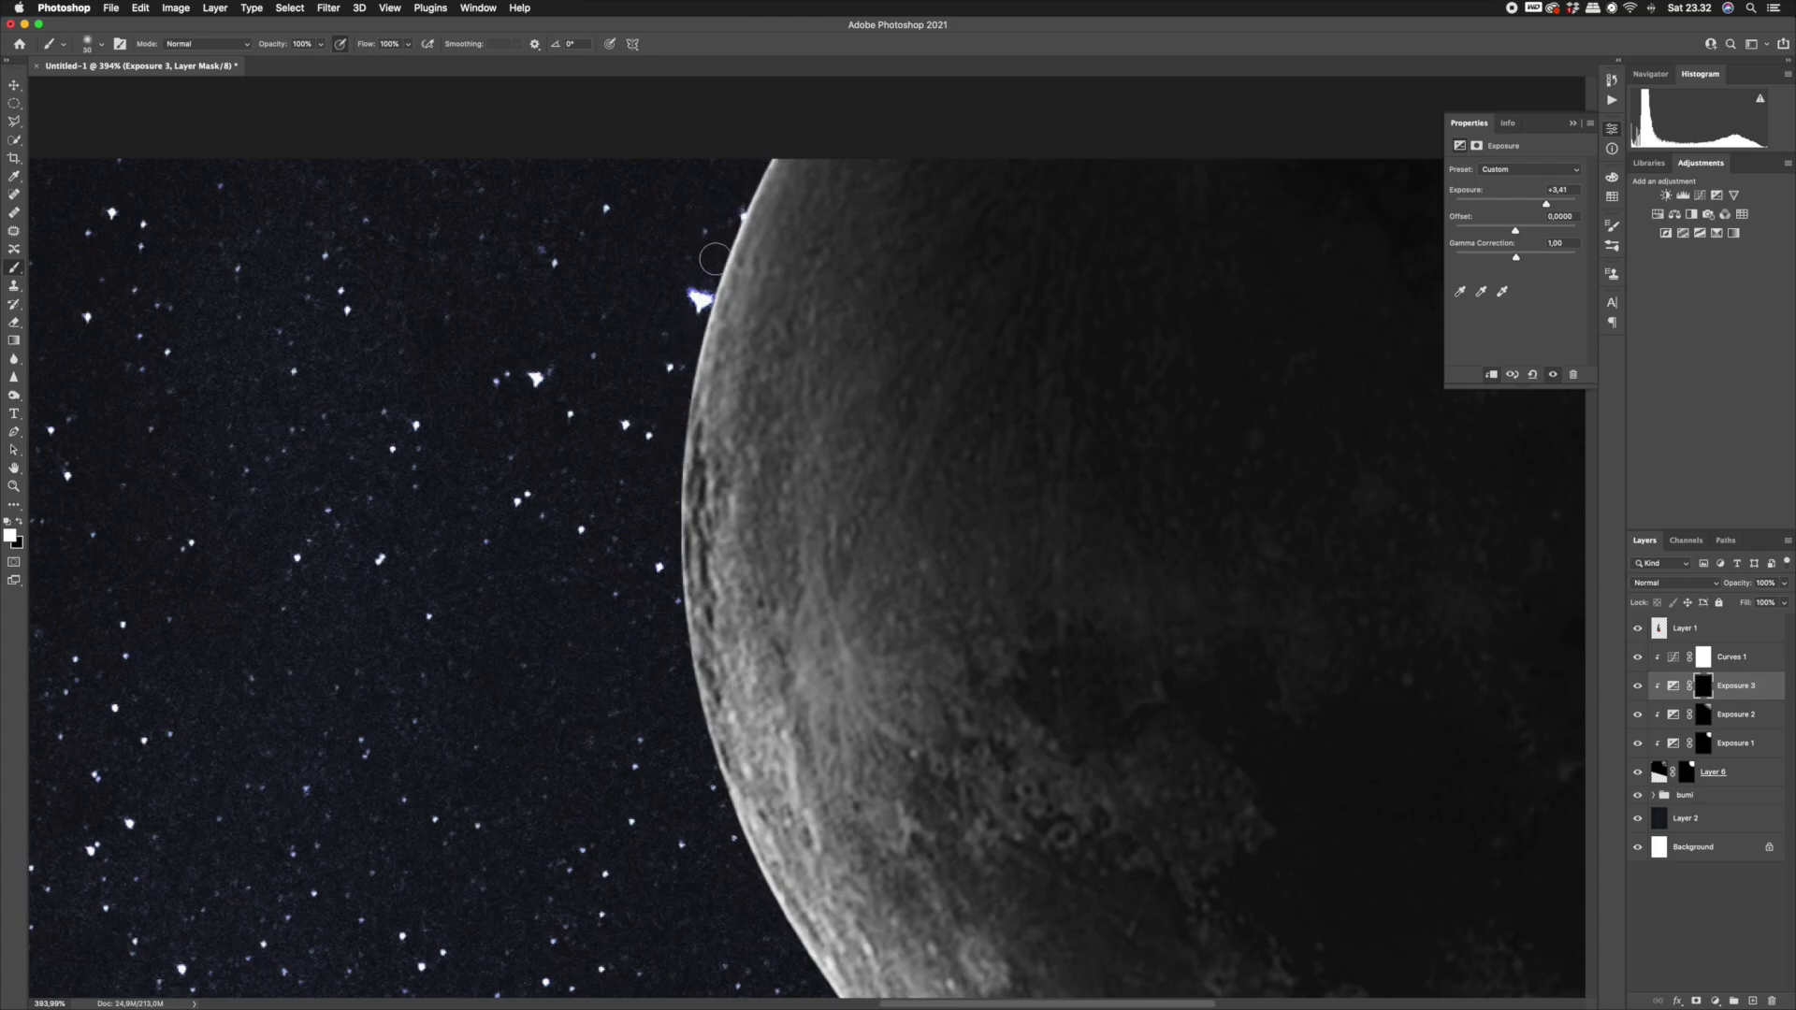
pyautogui.moveTo(687, 313); pyautogui.dragTo(706, 255)
pyautogui.moveTo(729, 321); pyautogui.dragTo(696, 418)
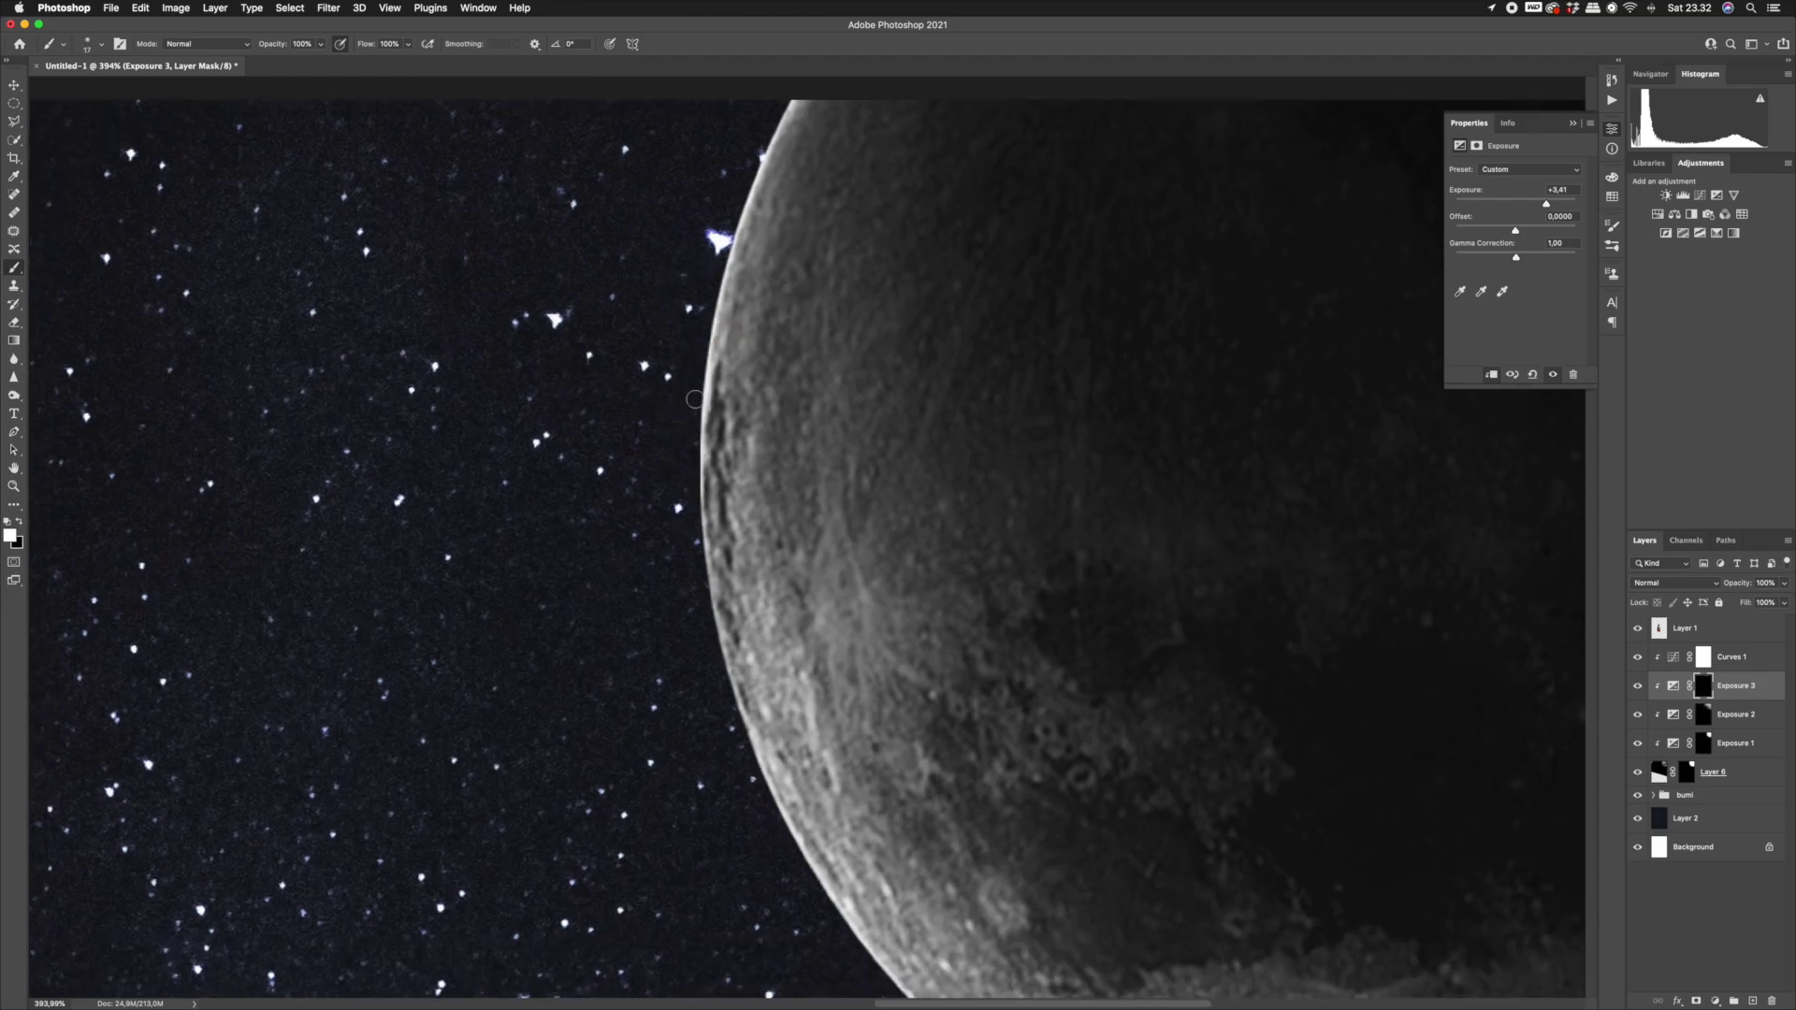
pyautogui.moveTo(705, 636); pyautogui.dragTo(692, 504)
pyautogui.scroll(-5, 701, 374)
pyautogui.press('[')
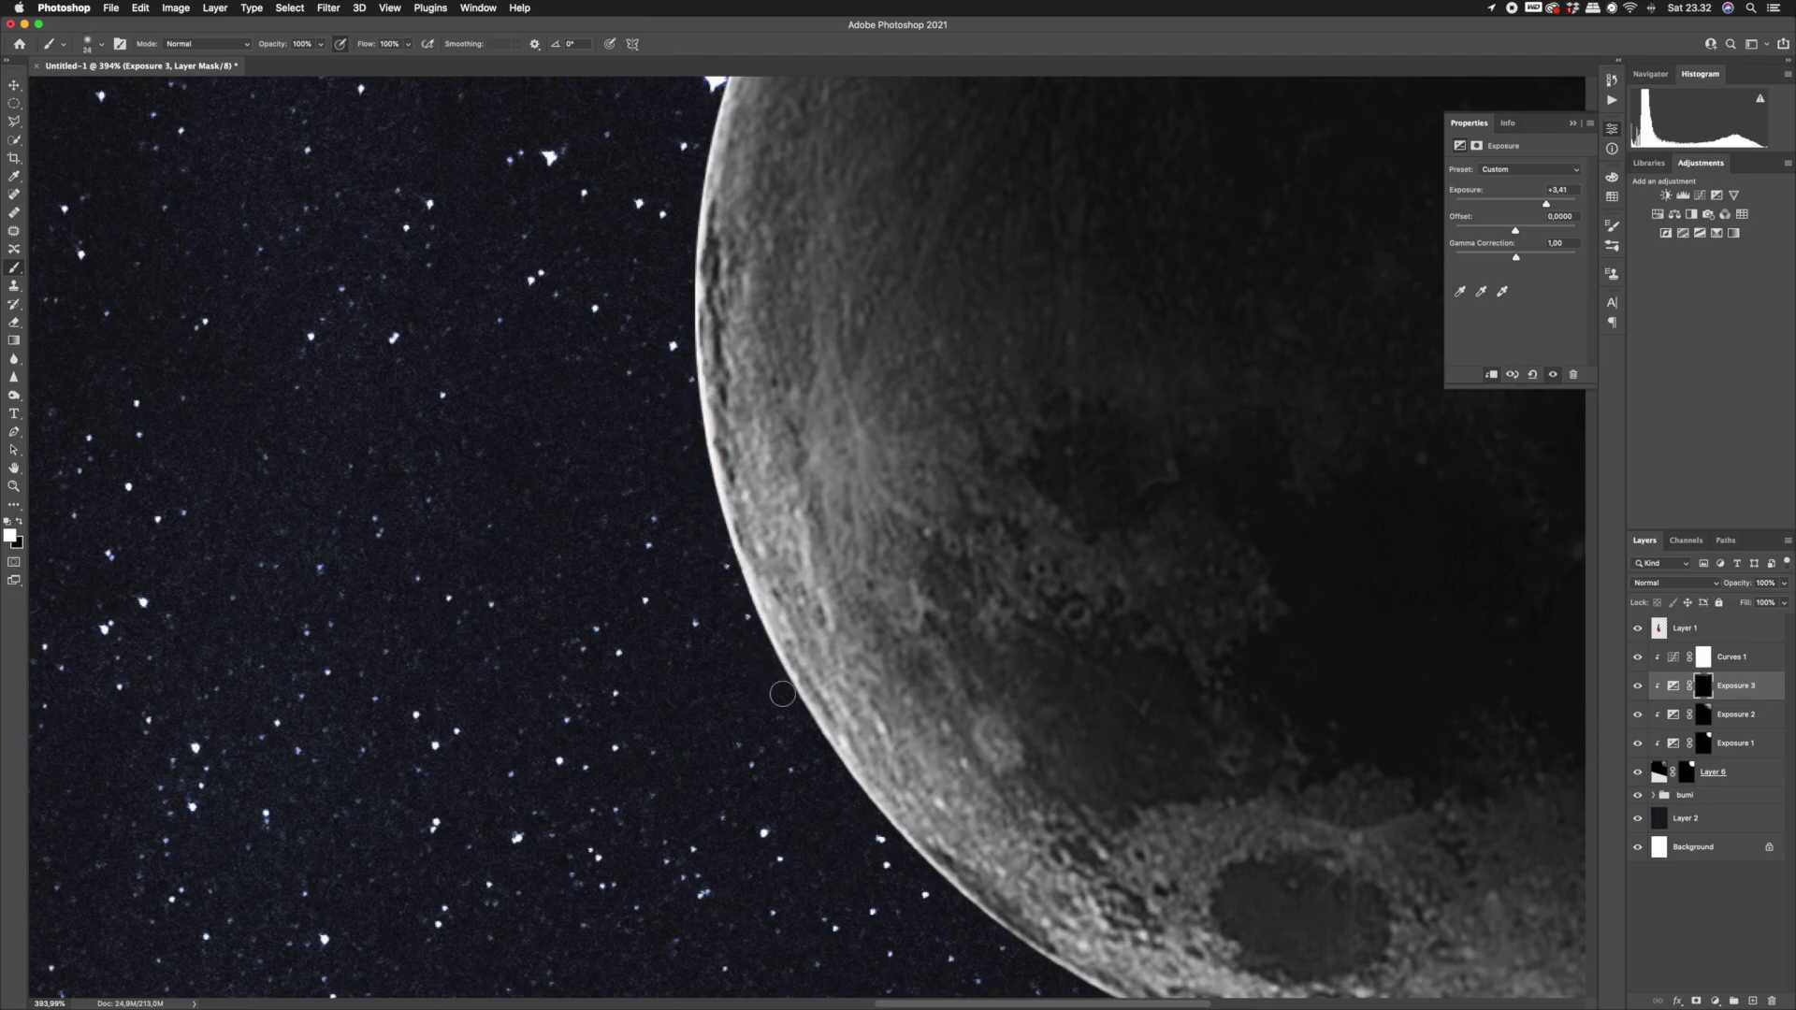
# Continue painting the third Exposure mask white along the moon's lower rim to extend the bright edge.
pyautogui.scroll(-8, 777, 599)
pyautogui.hscroll(4, 777, 598)
pyautogui.moveTo(601, 417); pyautogui.dragTo(627, 417)
pyautogui.moveTo(658, 498)
pyautogui.mouseDown()
pyautogui.moveTo(570, 218)
pyautogui.moveTo(642, 560)
pyautogui.moveTo(620, 583)
pyautogui.mouseUp()
pyautogui.scroll(-10, 608, 524)
pyautogui.hscroll(4, 608, 523)
pyautogui.moveTo(742, 554)
pyautogui.mouseDown()
pyautogui.moveTo(725, 554)
pyautogui.moveTo(858, 660)
pyautogui.mouseUp()
pyautogui.scroll(-8, 548, 336)
pyautogui.hscroll(4, 548, 336)
pyautogui.moveTo(642, 401)
pyautogui.mouseDown()
pyautogui.moveTo(823, 509)
pyautogui.moveTo(1338, 502)
pyautogui.moveTo(1309, 525)
pyautogui.moveTo(1328, 526)
pyautogui.moveTo(986, 553)
pyautogui.moveTo(607, 479)
pyautogui.mouseUp()
pyautogui.moveTo(501, 363); pyautogui.dragTo(651, 618)
pyautogui.scroll(15, 651, 618)
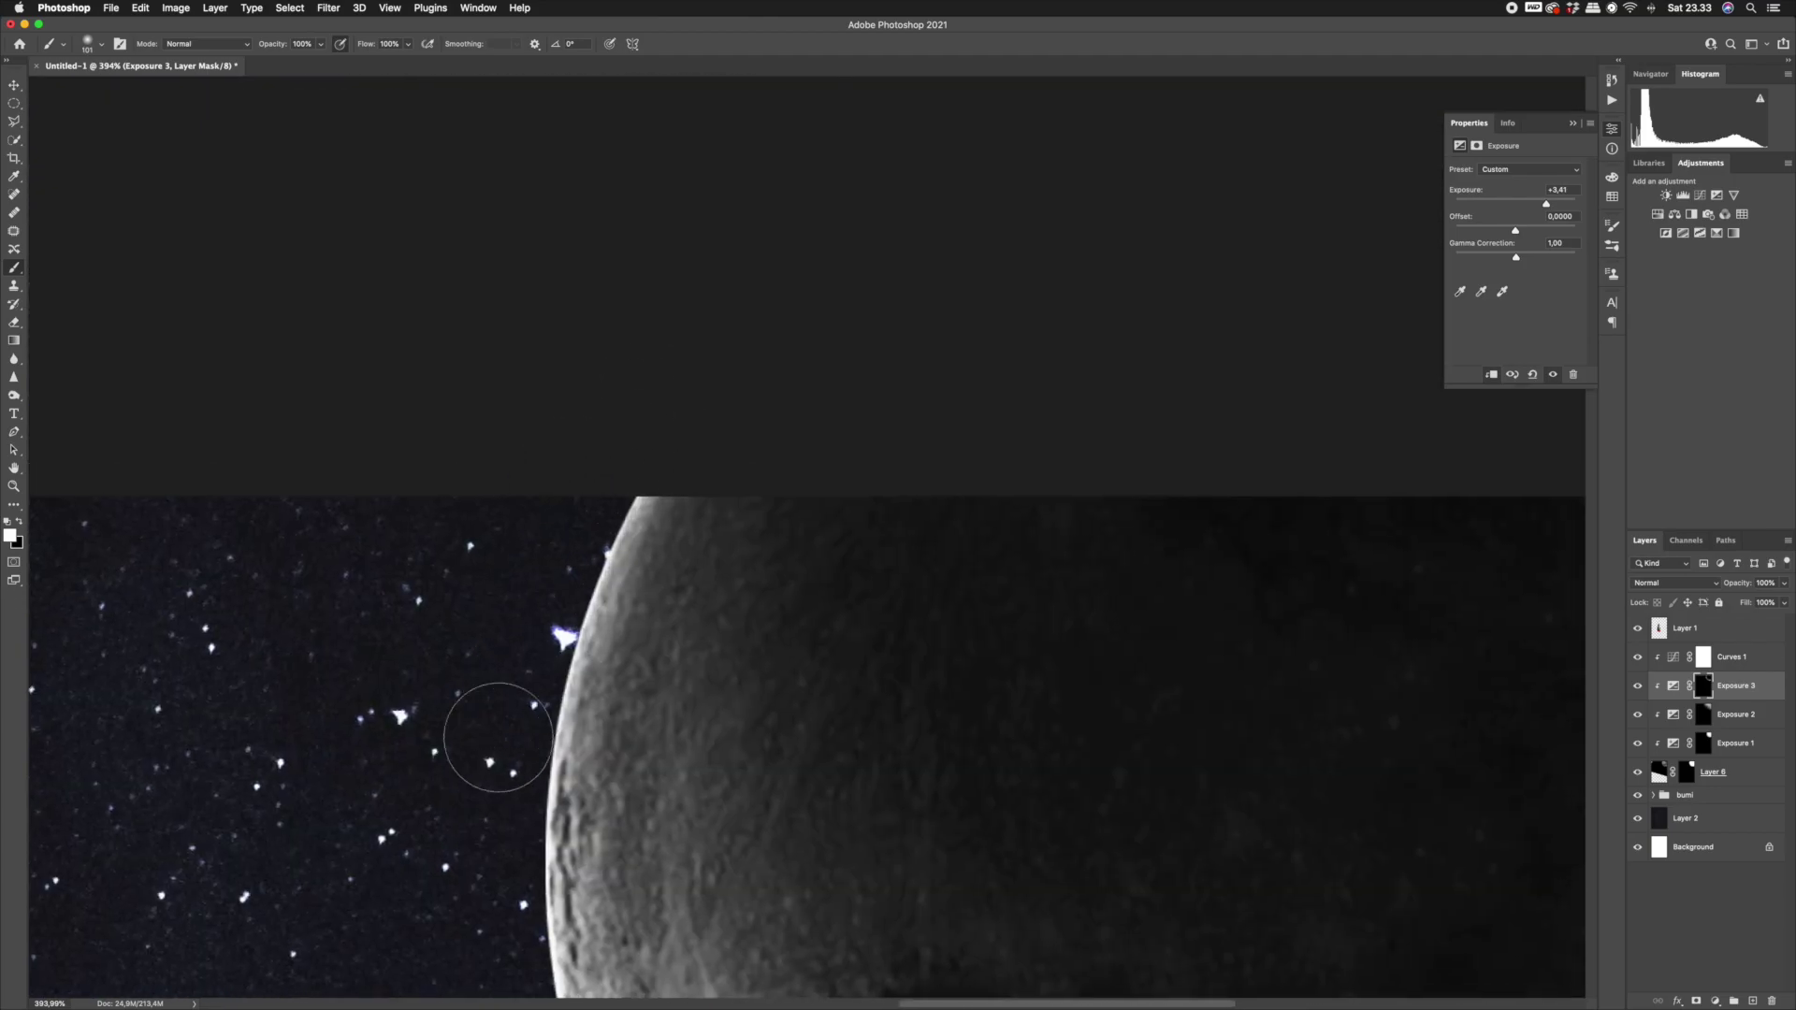
# Add a Color Balance adjustment clipped to the moon and shift its midtones toward red to +67.
pyautogui.press('z')
pyautogui.moveTo(992, 524); pyautogui.dragTo(692, 543)
pyautogui.moveTo(1206, 453); pyautogui.dragTo(1283, 478)
pyautogui.click(1715, 1001)
pyautogui.click(1664, 812)
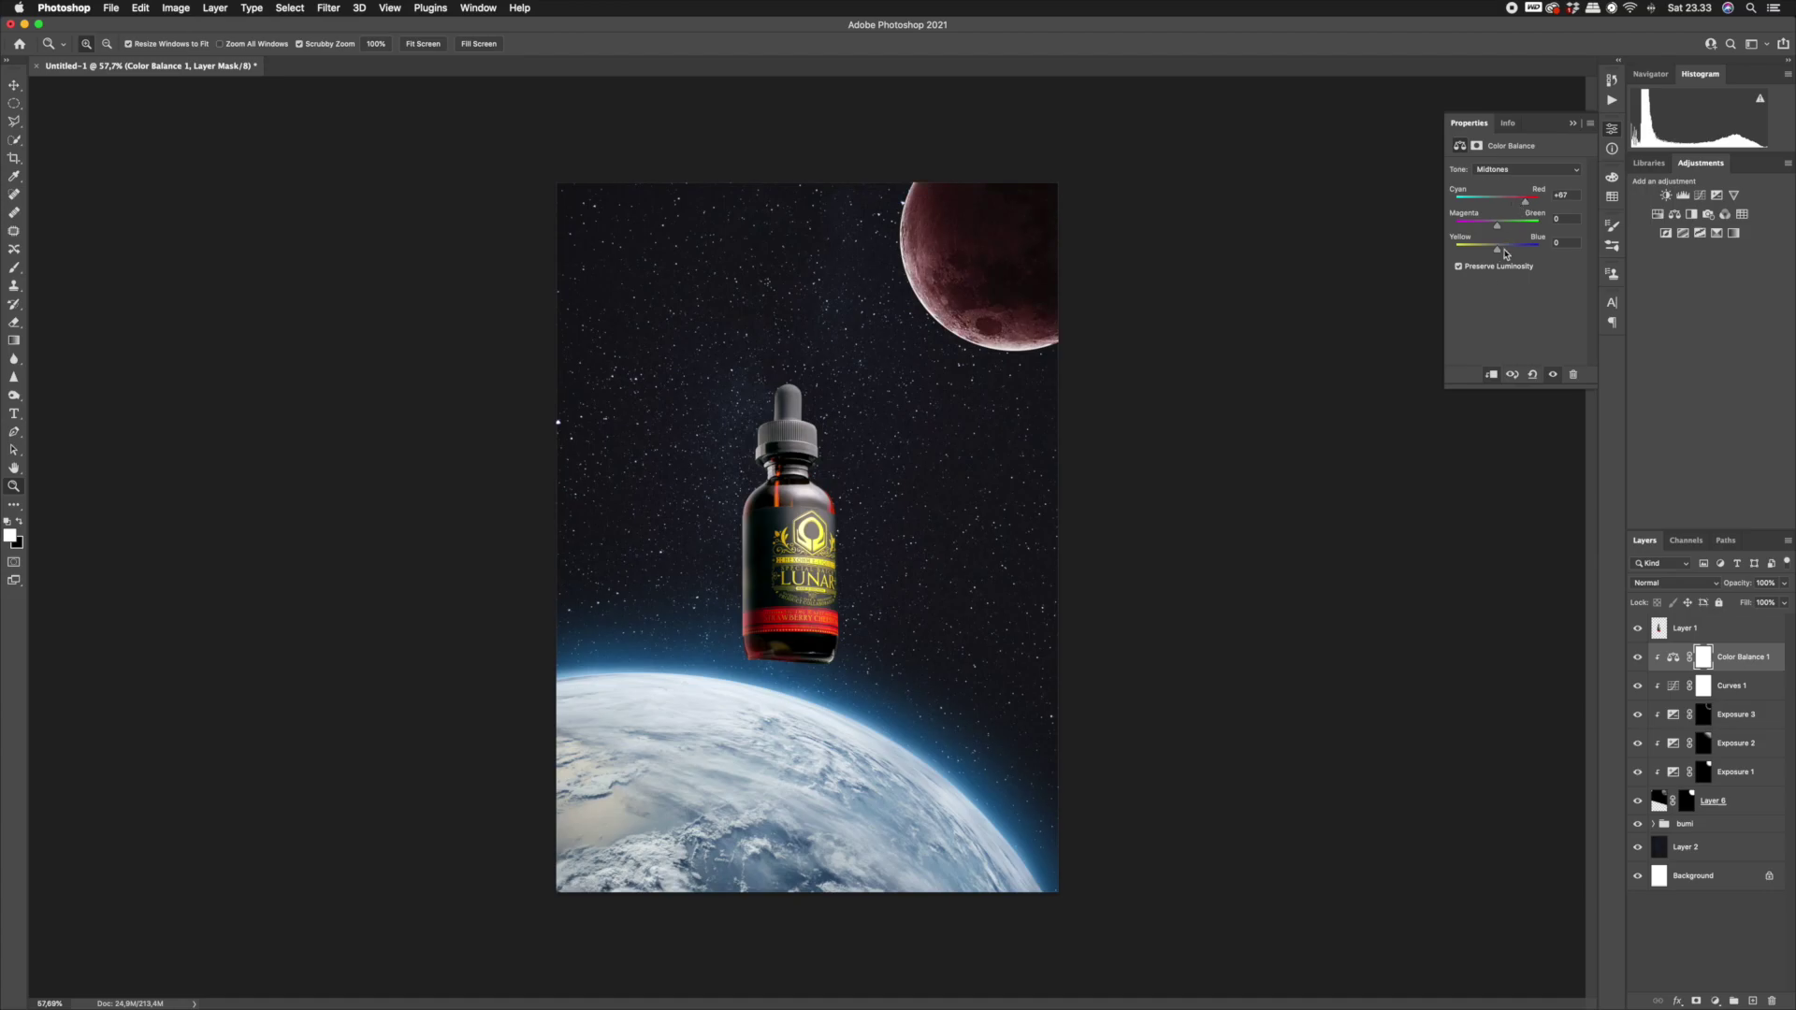
pyautogui.moveTo(982, 302)
pyautogui.mouseDown()
pyautogui.moveTo(1002, 273)
pyautogui.moveTo(944, 289)
pyautogui.moveTo(966, 287)
pyautogui.mouseUp()
# Create a new layer above the bumi group and set the foreground colour to a saturated crimson red.
pyautogui.click(1741, 826)
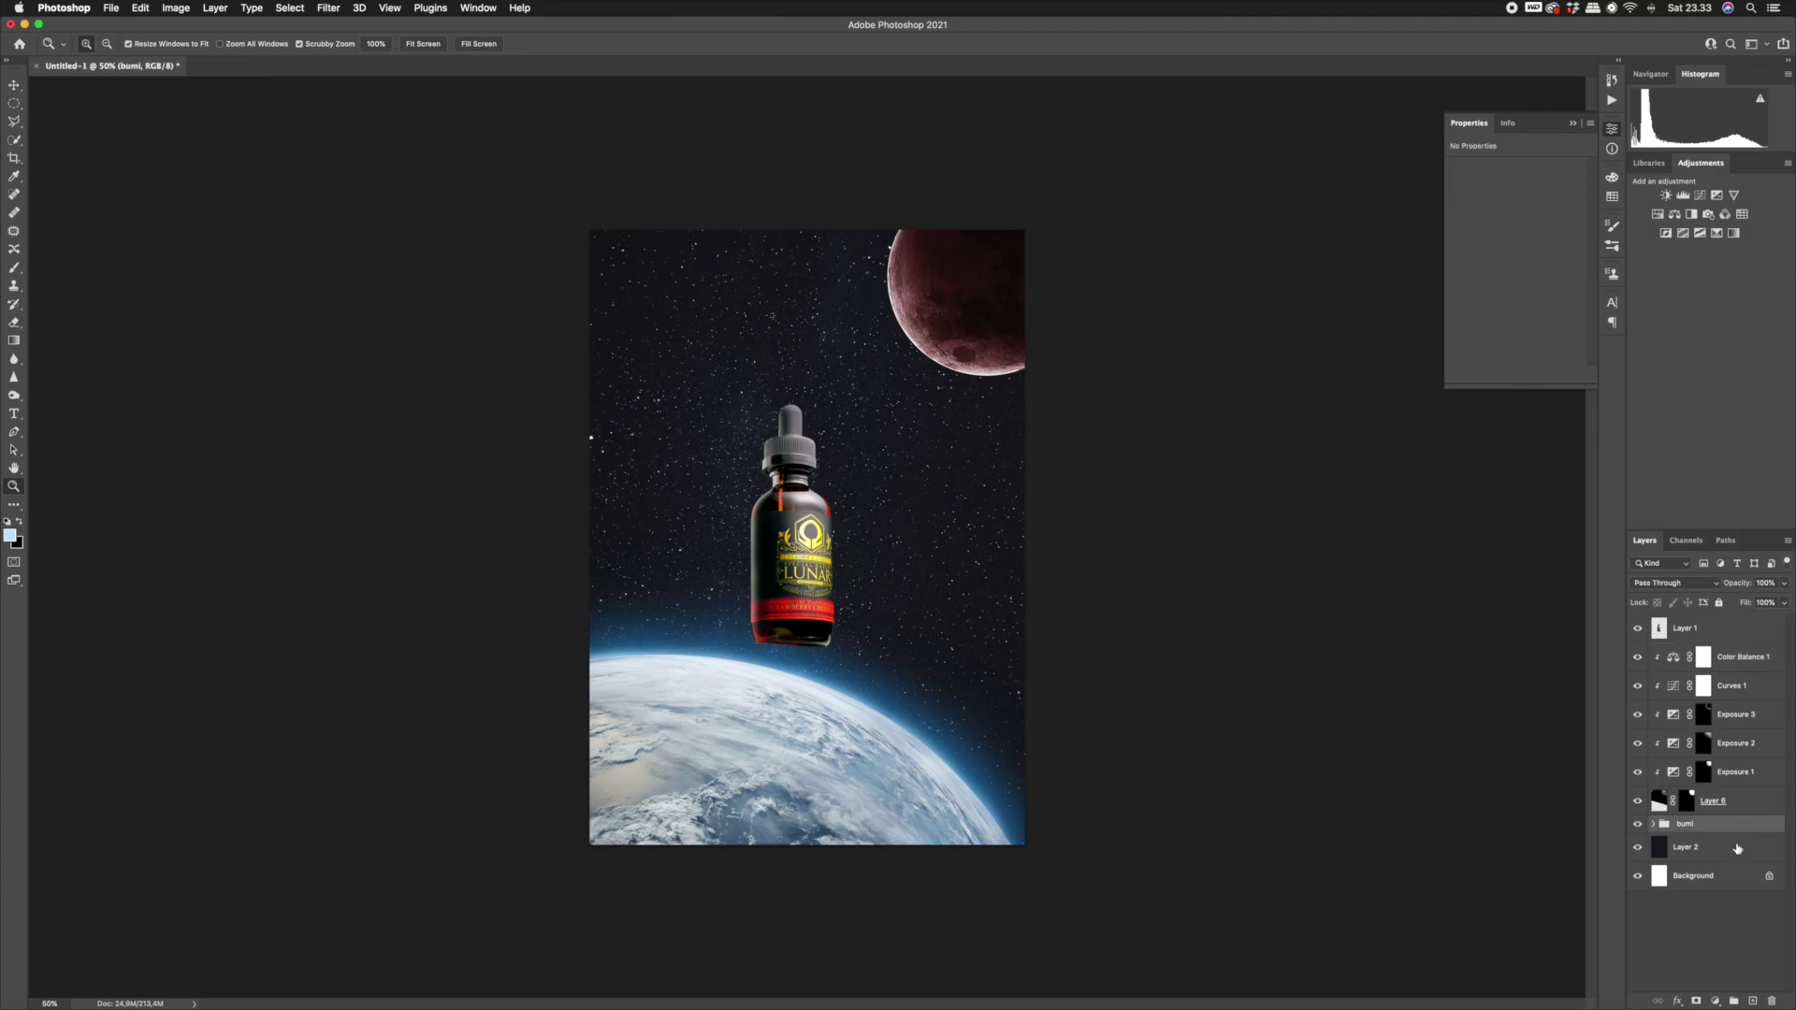
pyautogui.click(1753, 1001)
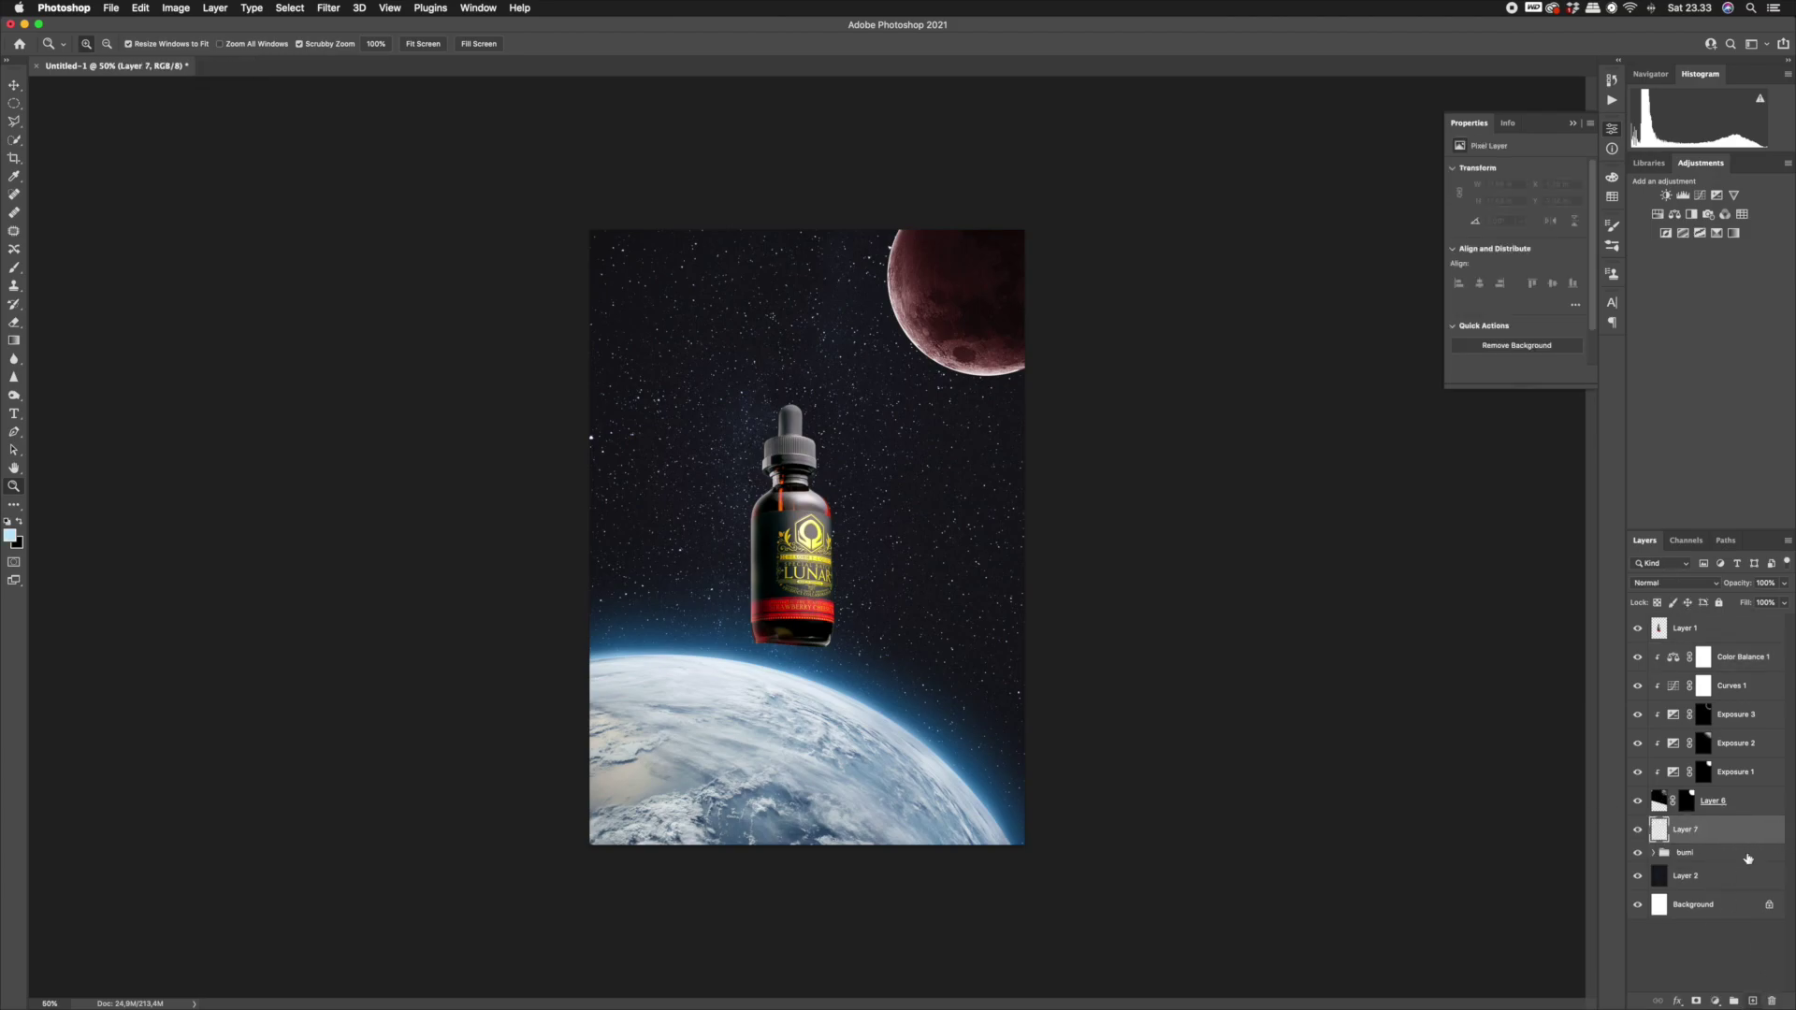
pyautogui.click(11, 537)
pyautogui.moveTo(1246, 382)
pyautogui.mouseDown()
pyautogui.moveTo(1246, 353)
pyautogui.moveTo(1186, 339)
pyautogui.mouseUp()
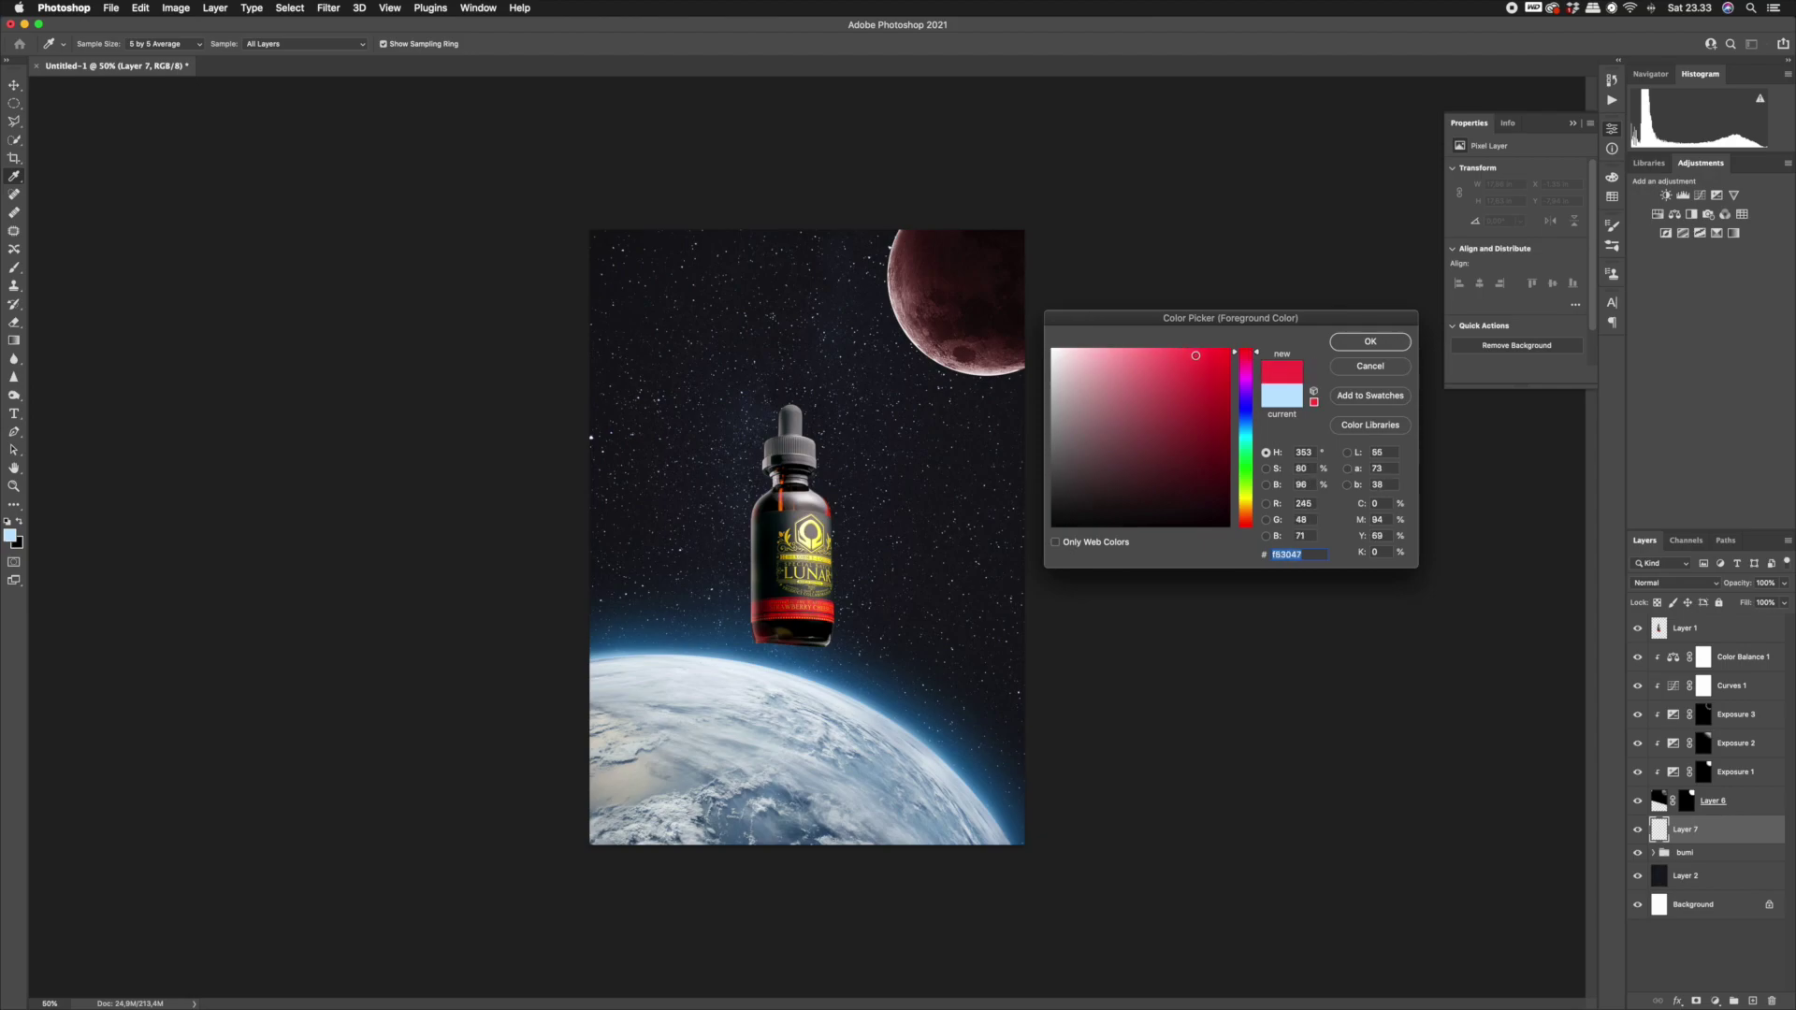
pyautogui.click(1390, 340)
# Paint a soft red glow behind the moon on the new layer with a large brush.
pyautogui.press('z')
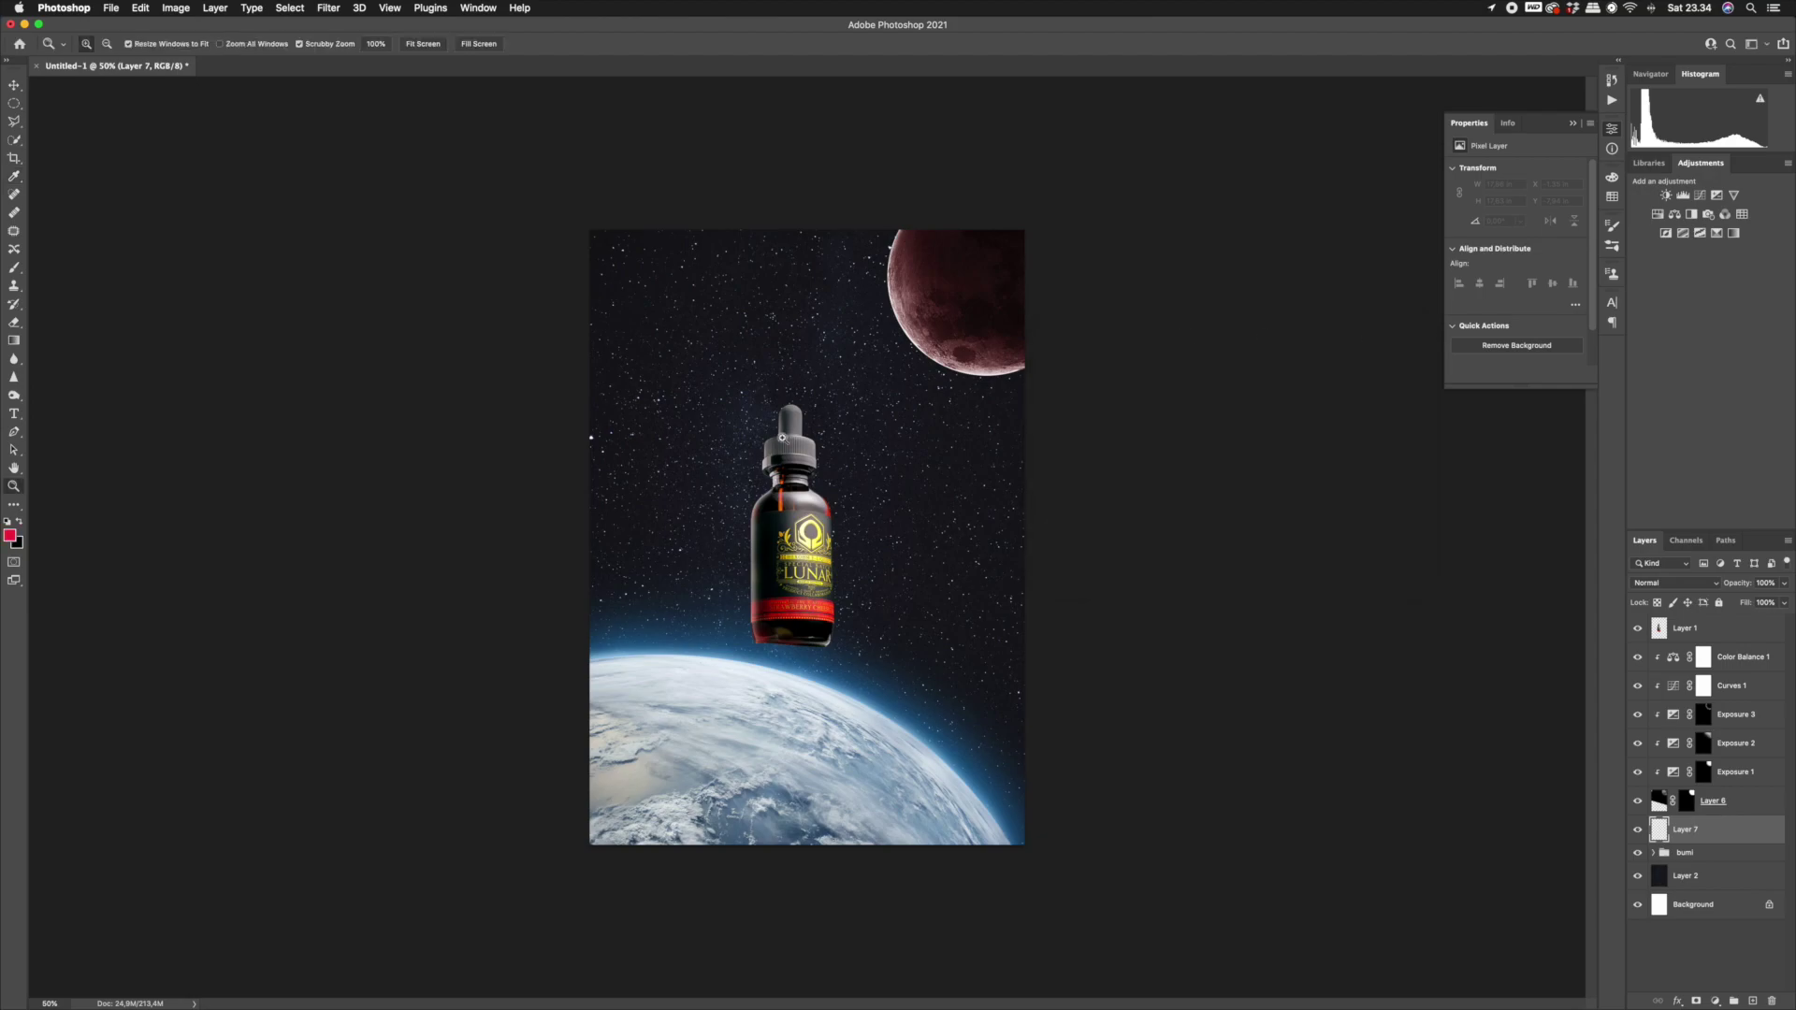
pyautogui.press('b')
pyautogui.moveTo(982, 272)
pyautogui.mouseDown()
pyautogui.moveTo(939, 251)
pyautogui.moveTo(934, 282)
pyautogui.moveTo(942, 248)
pyautogui.moveTo(968, 336)
pyautogui.moveTo(998, 275)
pyautogui.moveTo(945, 232)
pyautogui.moveTo(926, 266)
pyautogui.moveTo(965, 267)
pyautogui.moveTo(935, 284)
pyautogui.moveTo(1023, 329)
pyautogui.mouseUp()
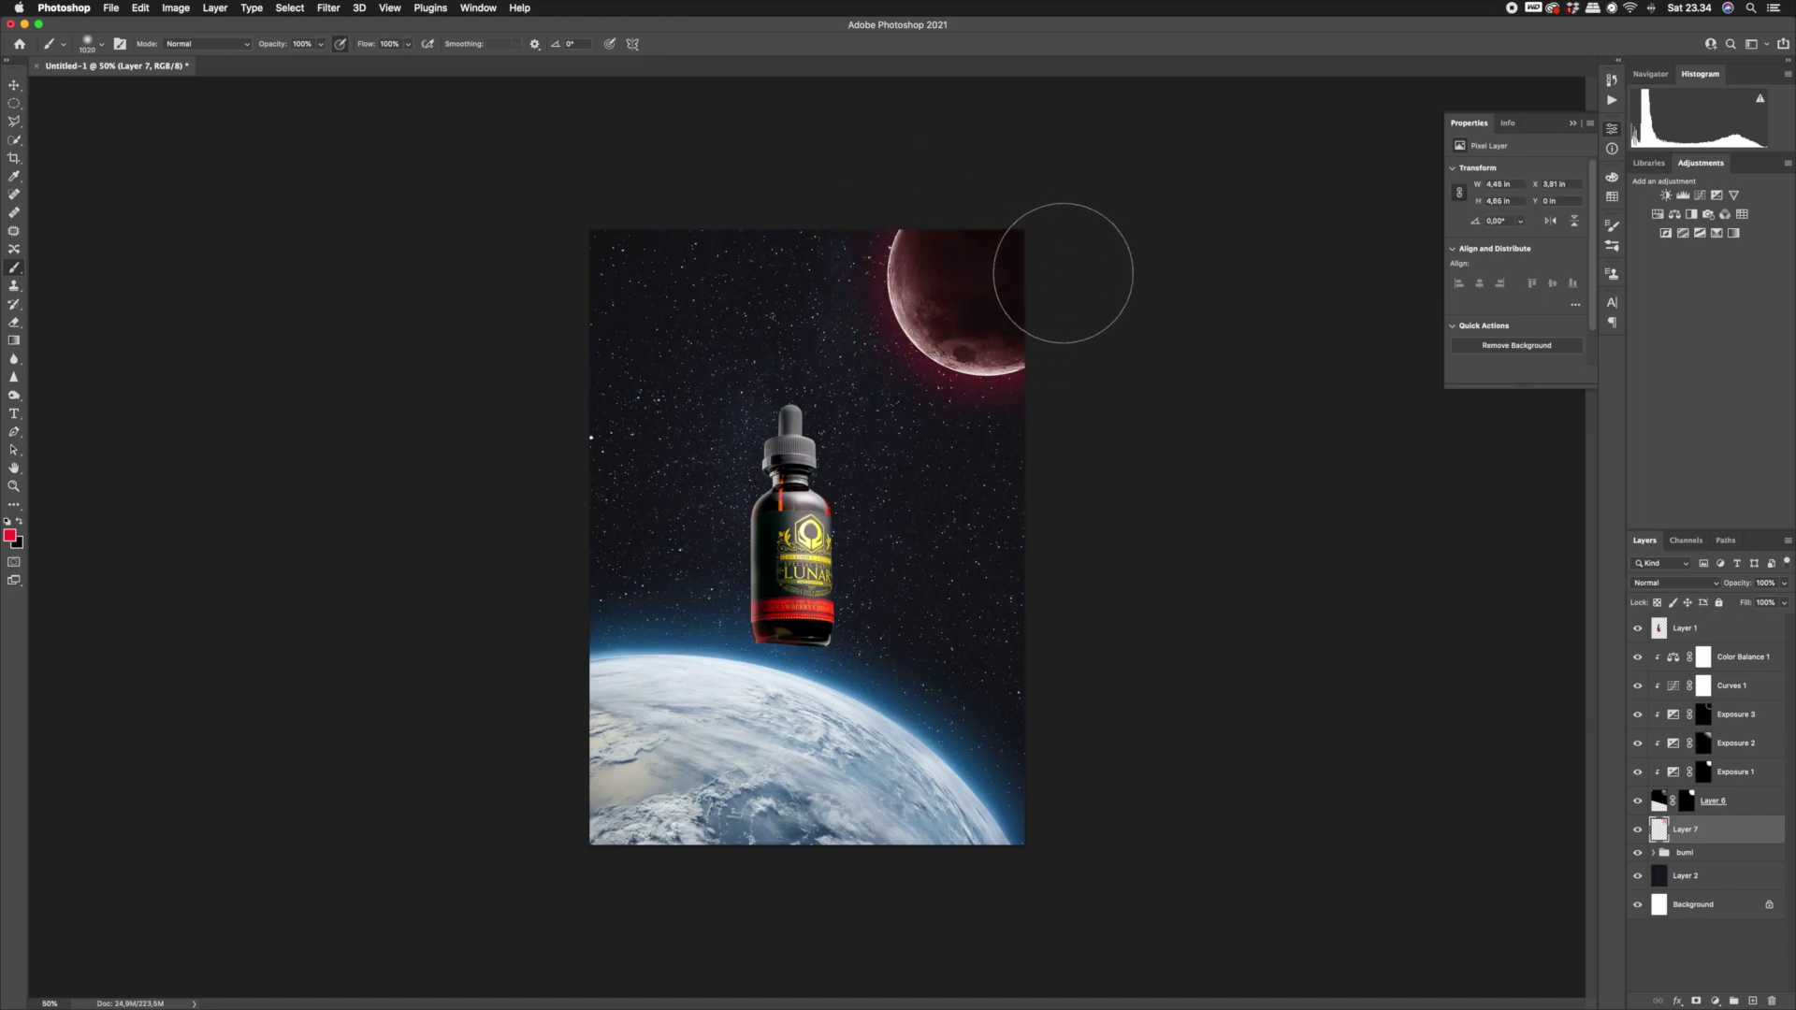
# Create another layer above the red glow layer and set the foreground colour to pale pink #ffdee2.
pyautogui.press('z')
pyautogui.moveTo(917, 250); pyautogui.dragTo(989, 289)
pyautogui.click(1753, 1001)
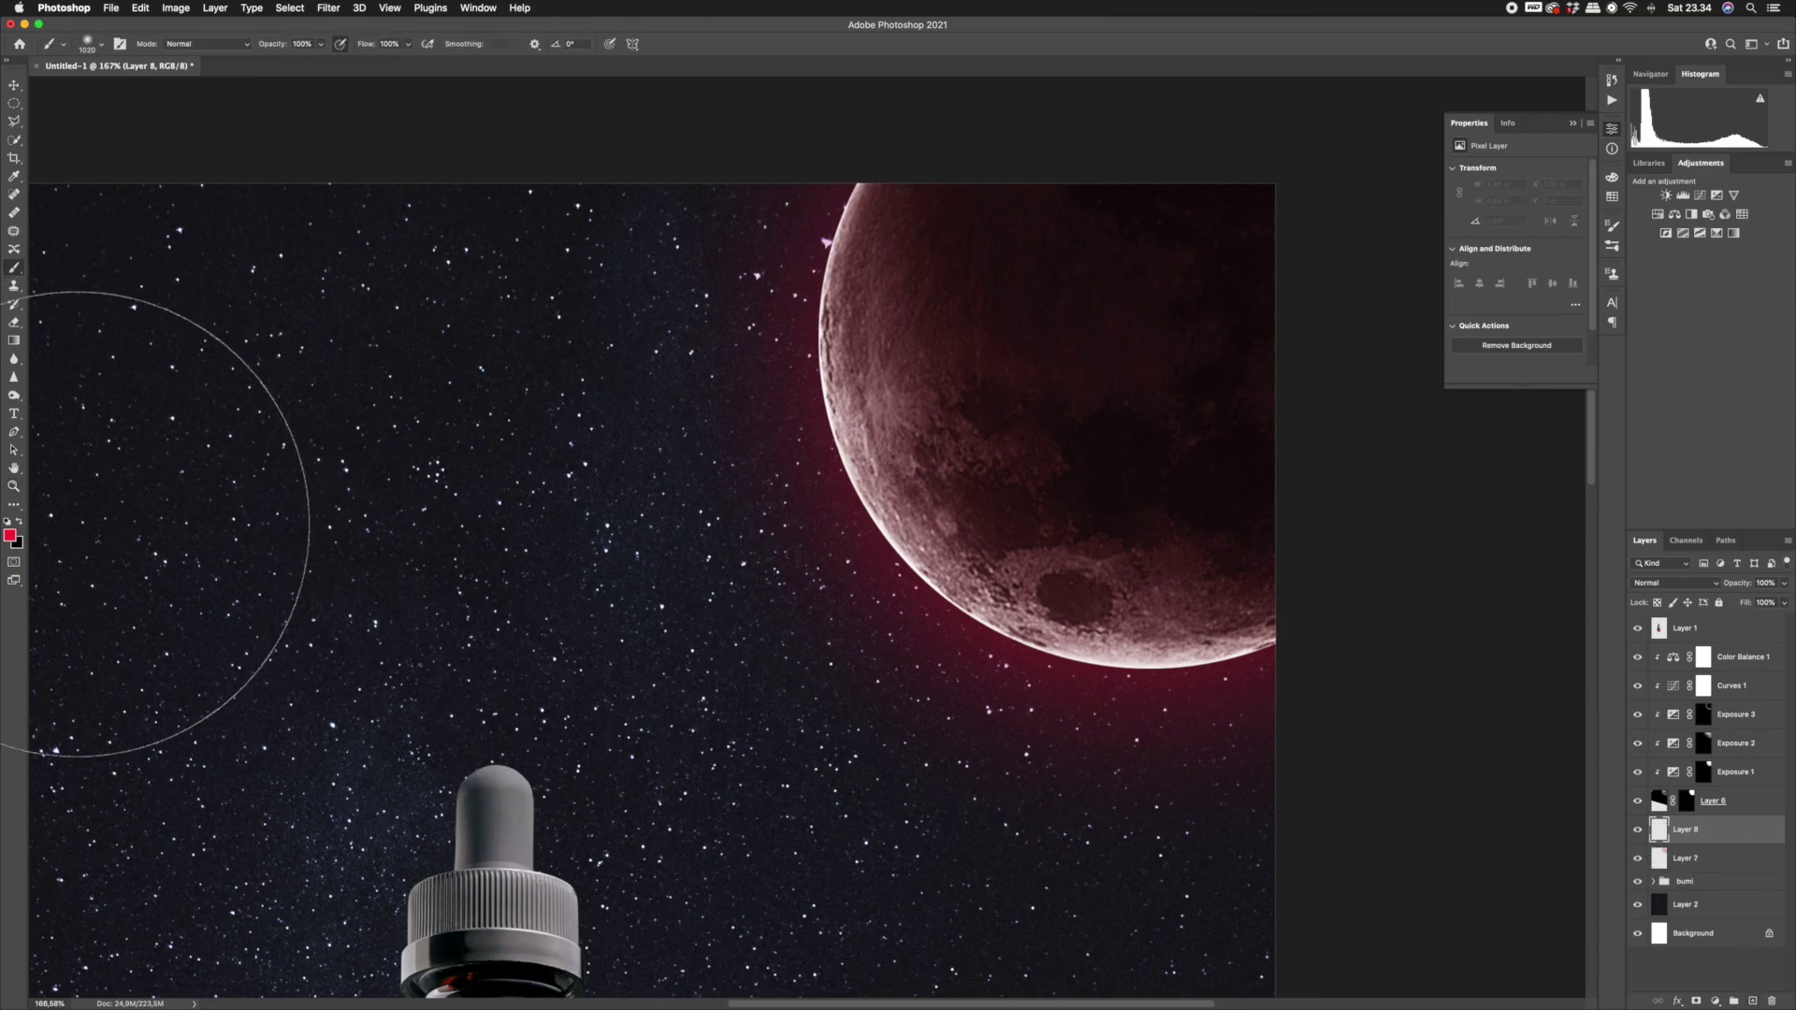
pyautogui.click(9, 535)
pyautogui.moveTo(1076, 358); pyautogui.dragTo(1079, 334)
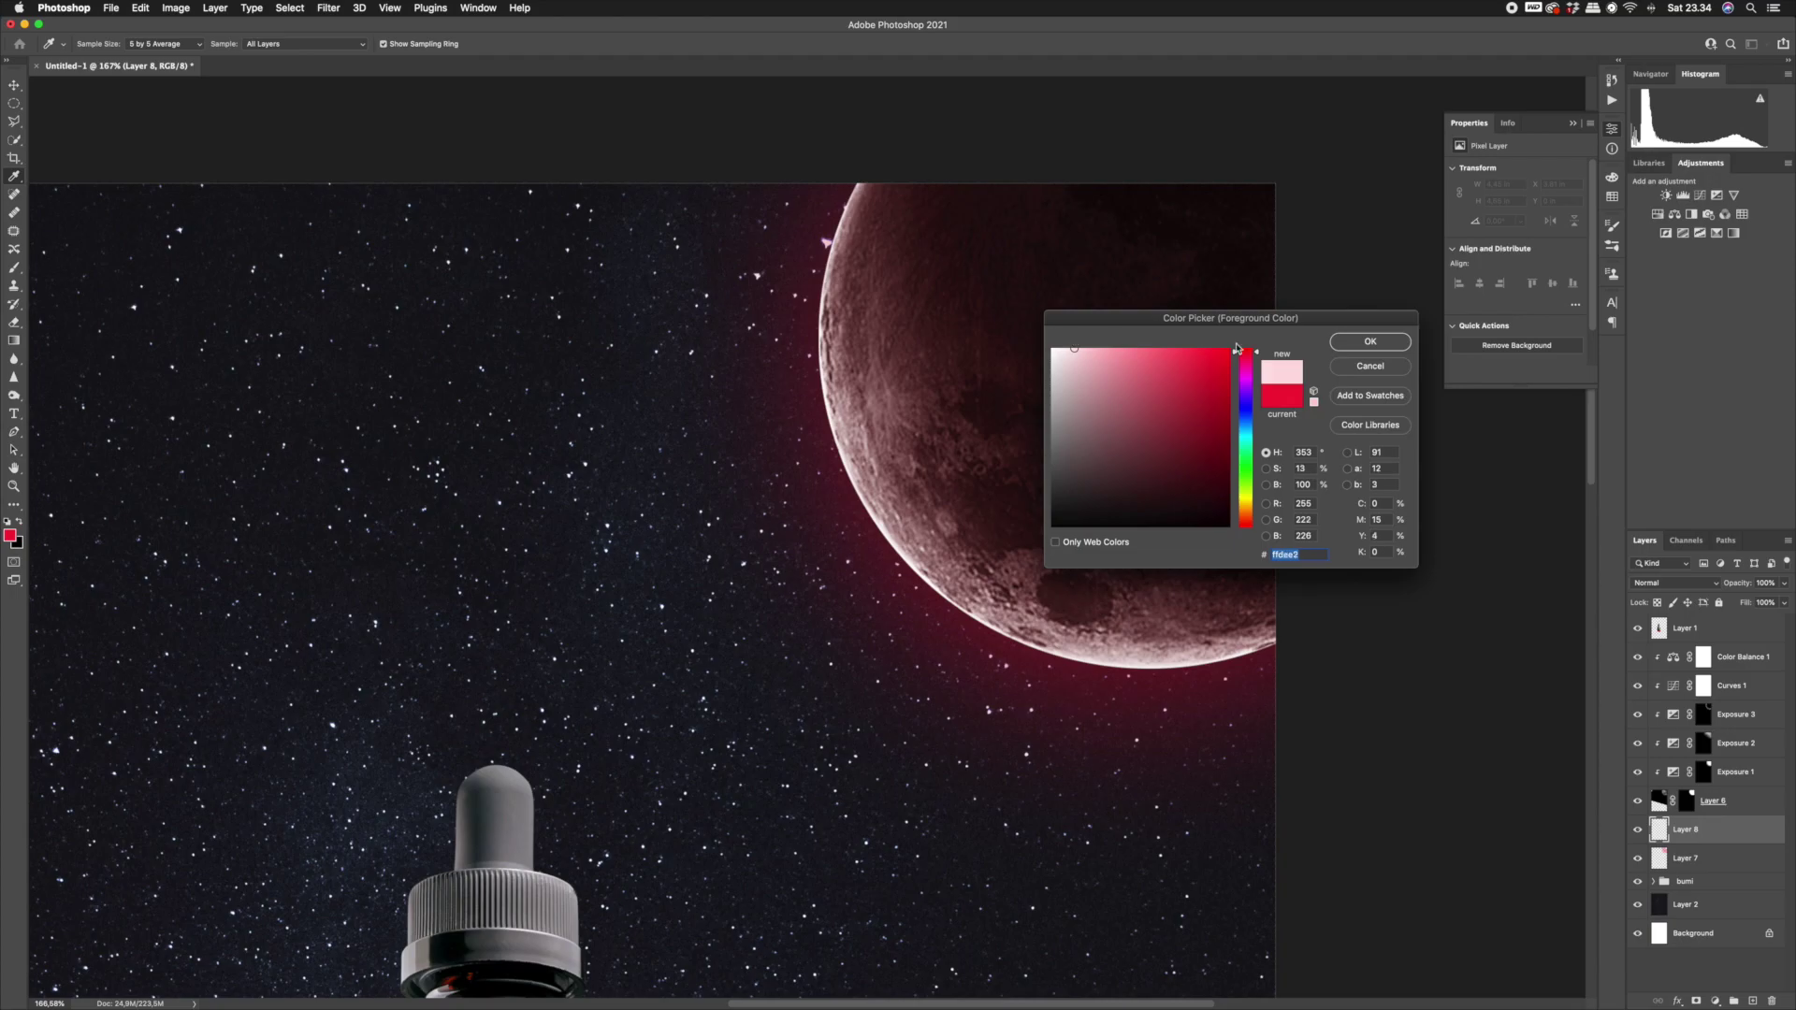
pyautogui.click(1369, 342)
# Paint a thin pale pink glow along the moon's upper left edge with a small soft brush.
pyautogui.press('z')
pyautogui.moveTo(832, 224)
pyautogui.mouseDown()
pyautogui.moveTo(874, 222)
pyautogui.moveTo(12, 256)
pyautogui.mouseUp()
pyautogui.moveTo(996, 258); pyautogui.dragTo(748, 258)
pyautogui.moveTo(958, 212); pyautogui.dragTo(895, 190)
pyautogui.click(903, 186)
pyautogui.moveTo(896, 187); pyautogui.dragTo(865, 267)
pyautogui.moveTo(899, 192); pyautogui.dragTo(909, 192)
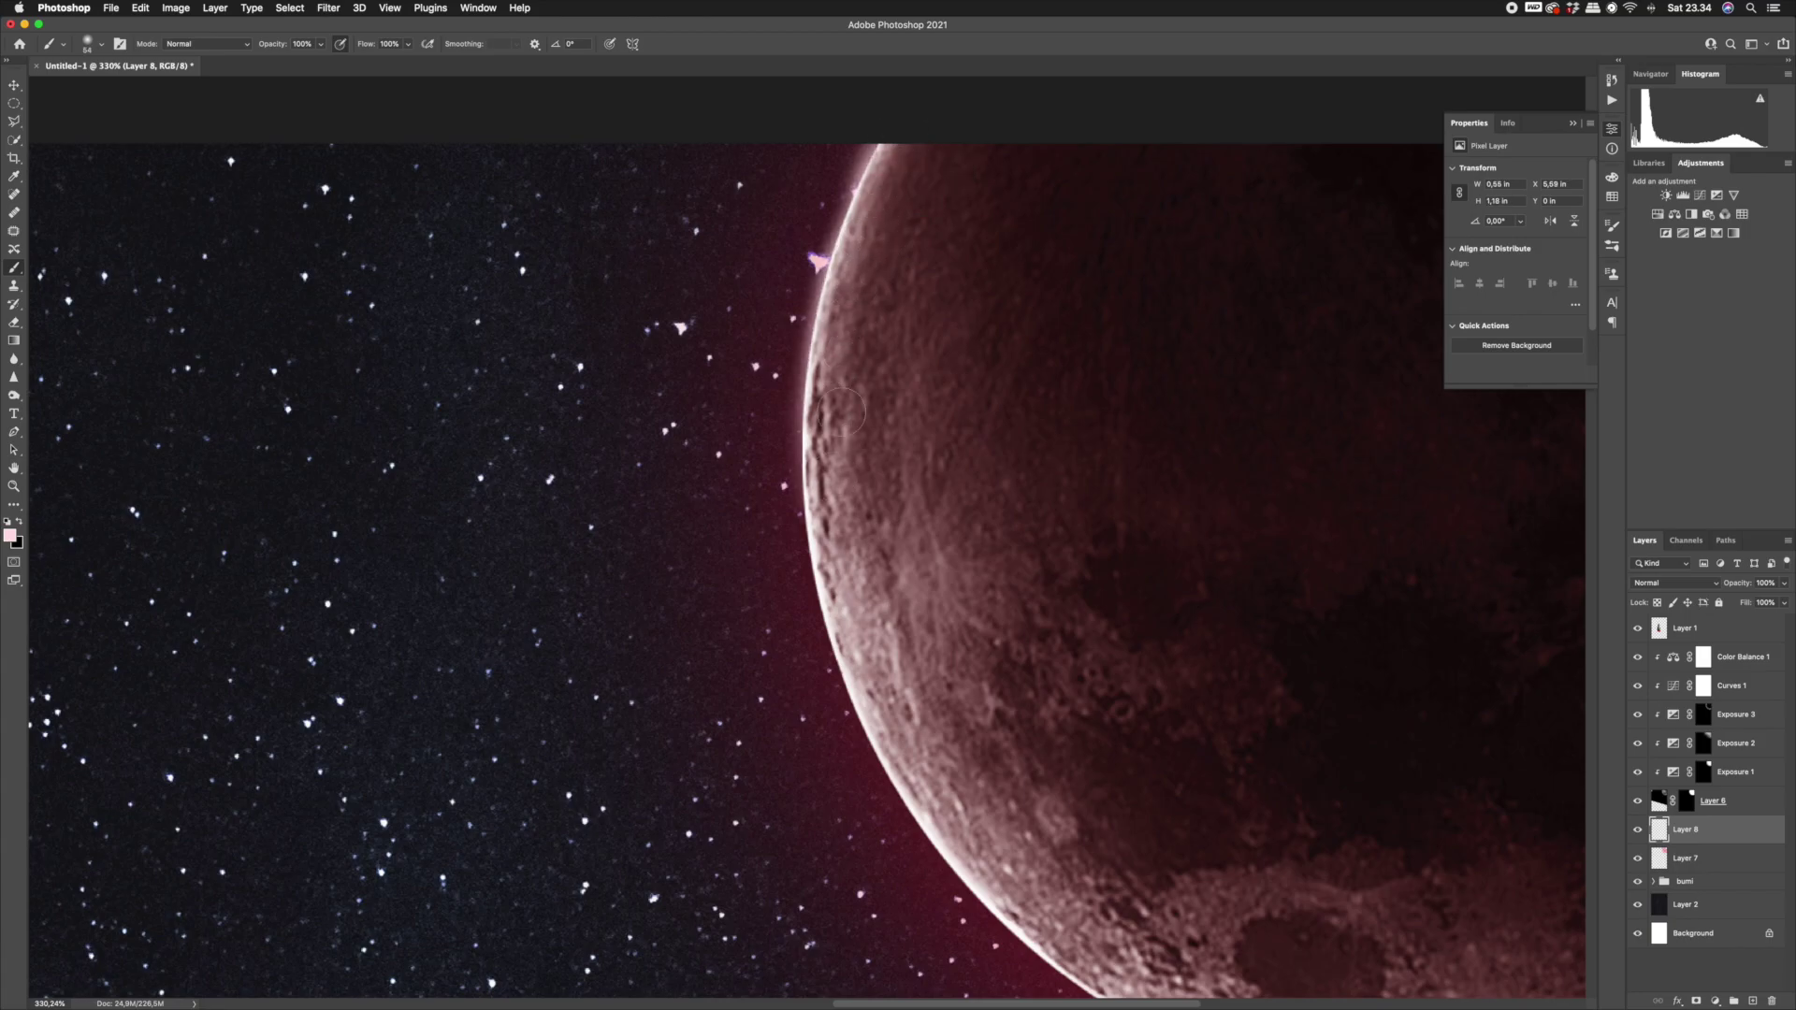
# Extend the pale pink glow down the moon's left and lower left edge.
pyautogui.scroll(-3, 819, 386)
pyautogui.hscroll(1, 818, 386)
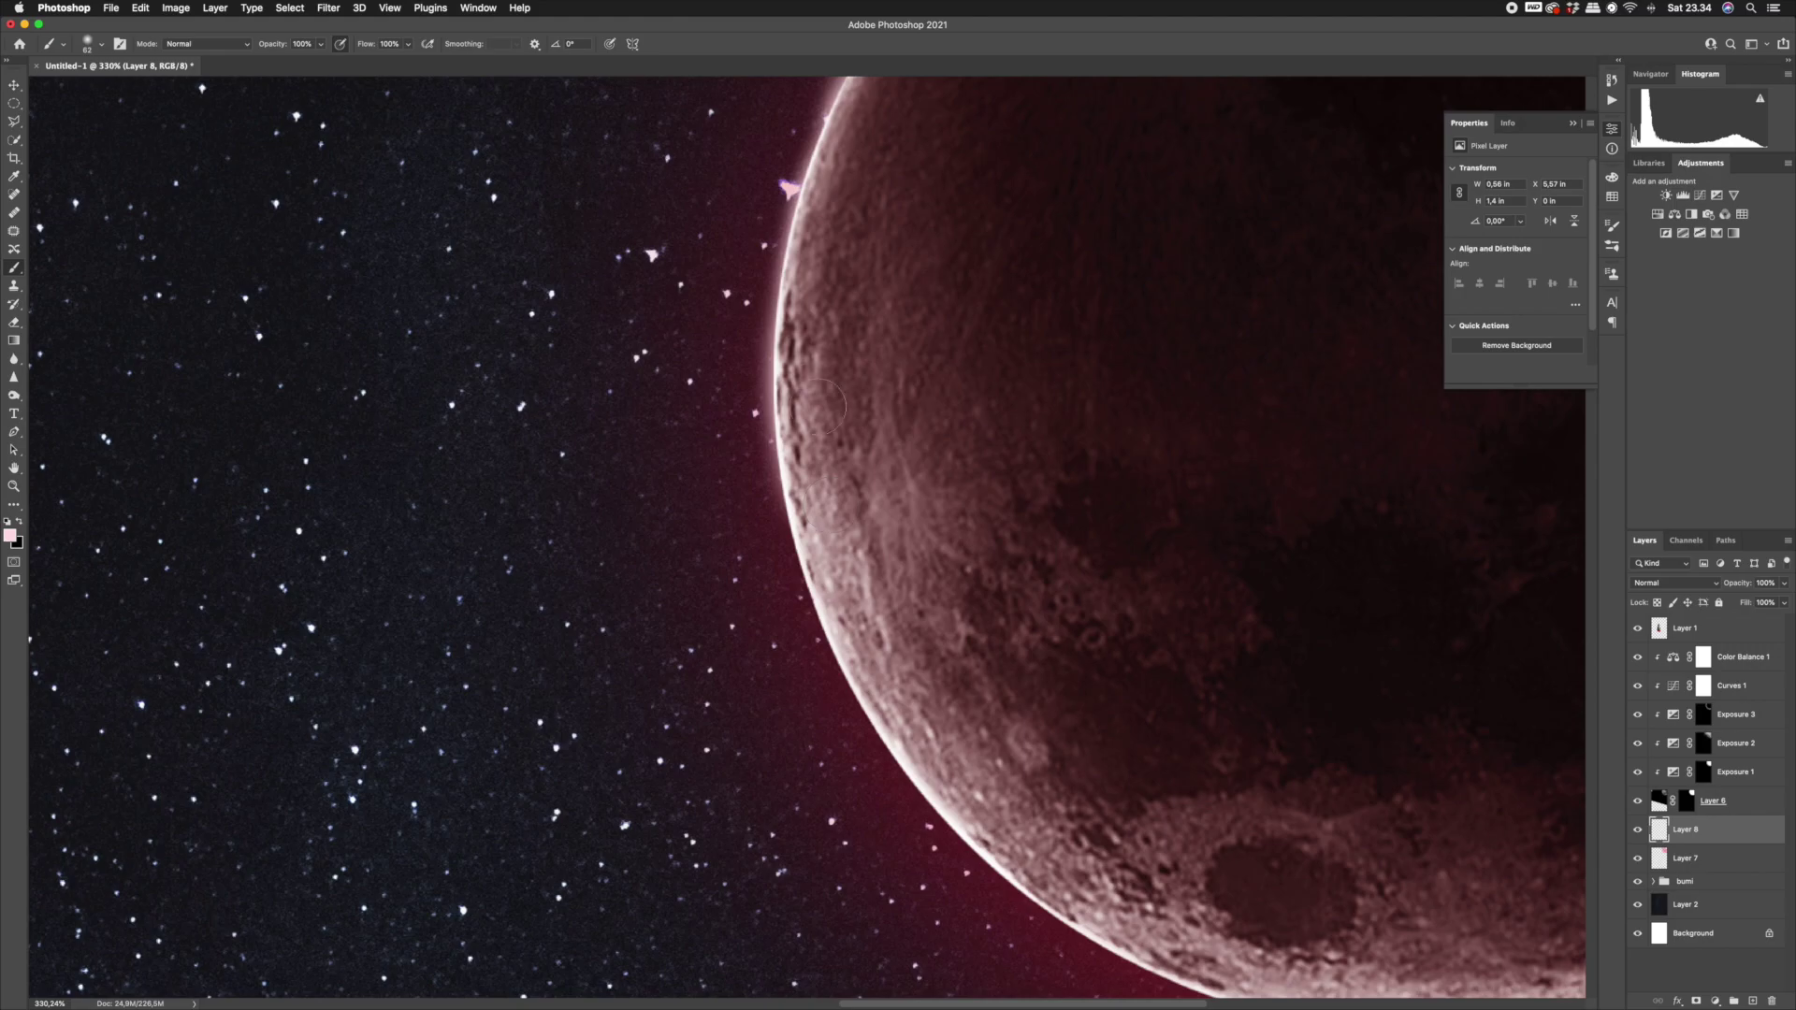
pyautogui.scroll(-6, 751, 425)
pyautogui.hscroll(3, 751, 425)
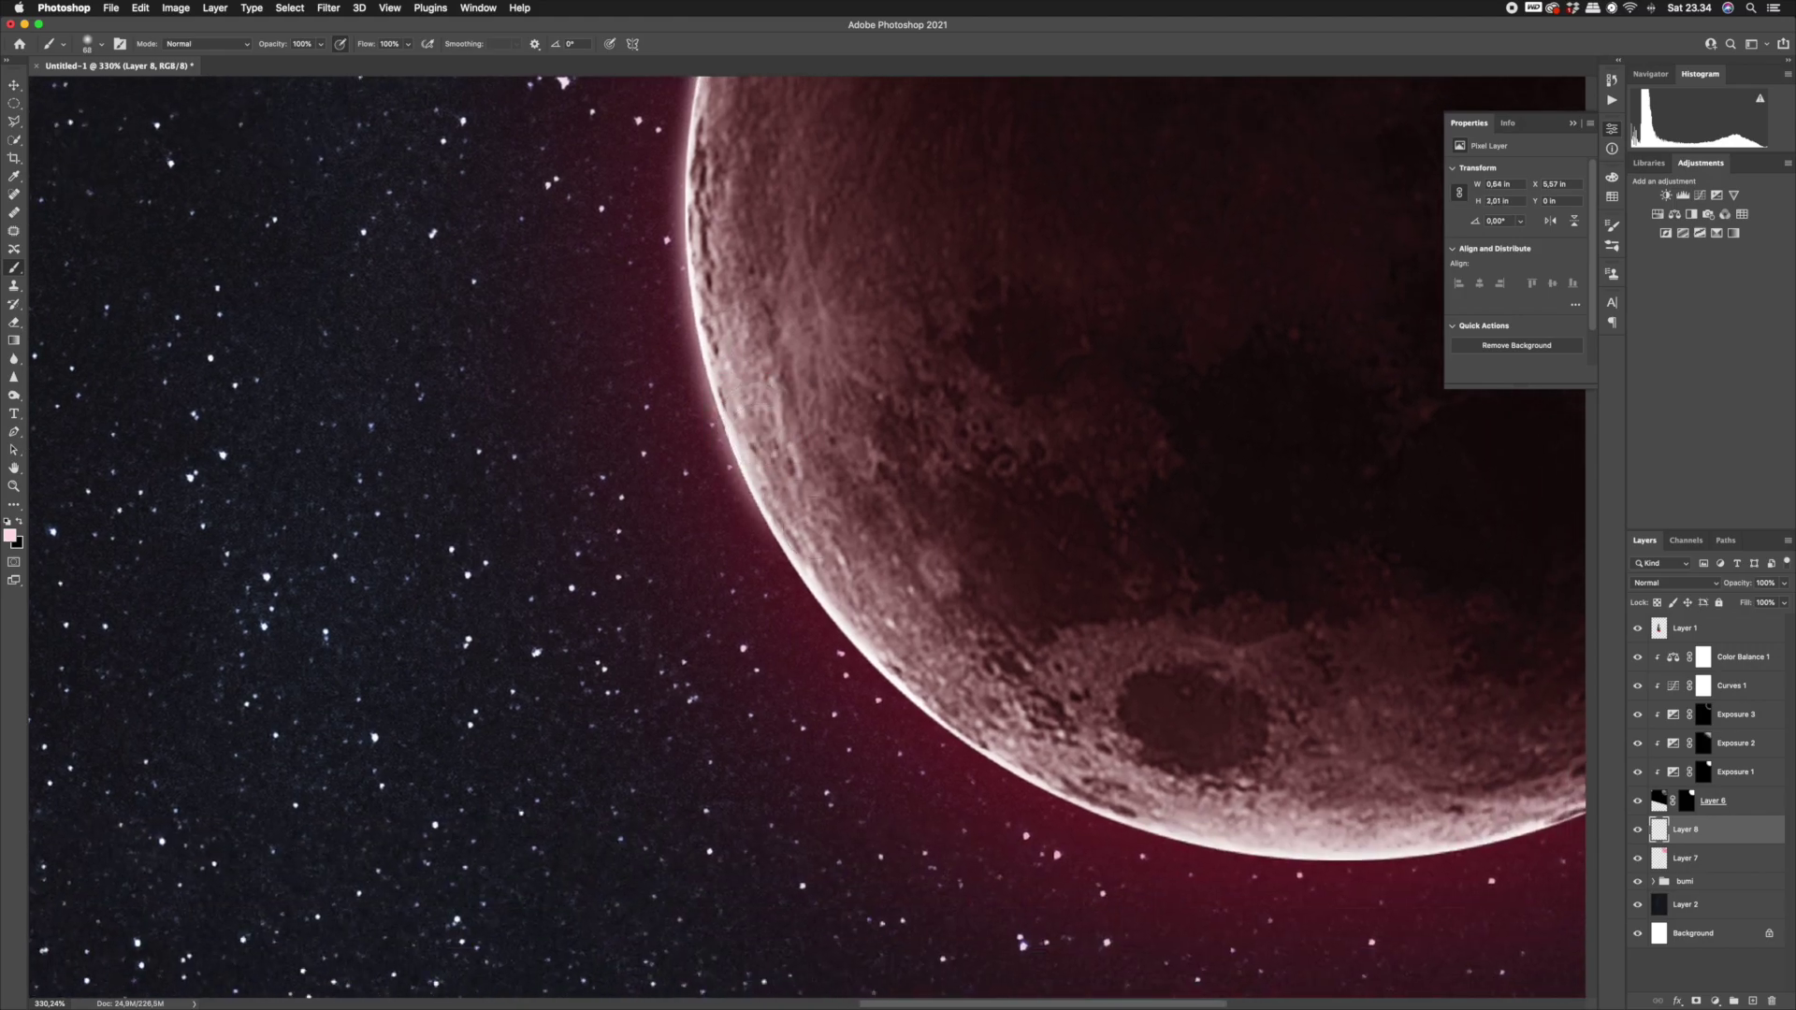
pyautogui.moveTo(802, 498)
pyautogui.mouseDown()
pyautogui.moveTo(836, 588)
pyautogui.moveTo(748, 435)
pyautogui.mouseUp()
pyautogui.moveTo(757, 442); pyautogui.dragTo(763, 442)
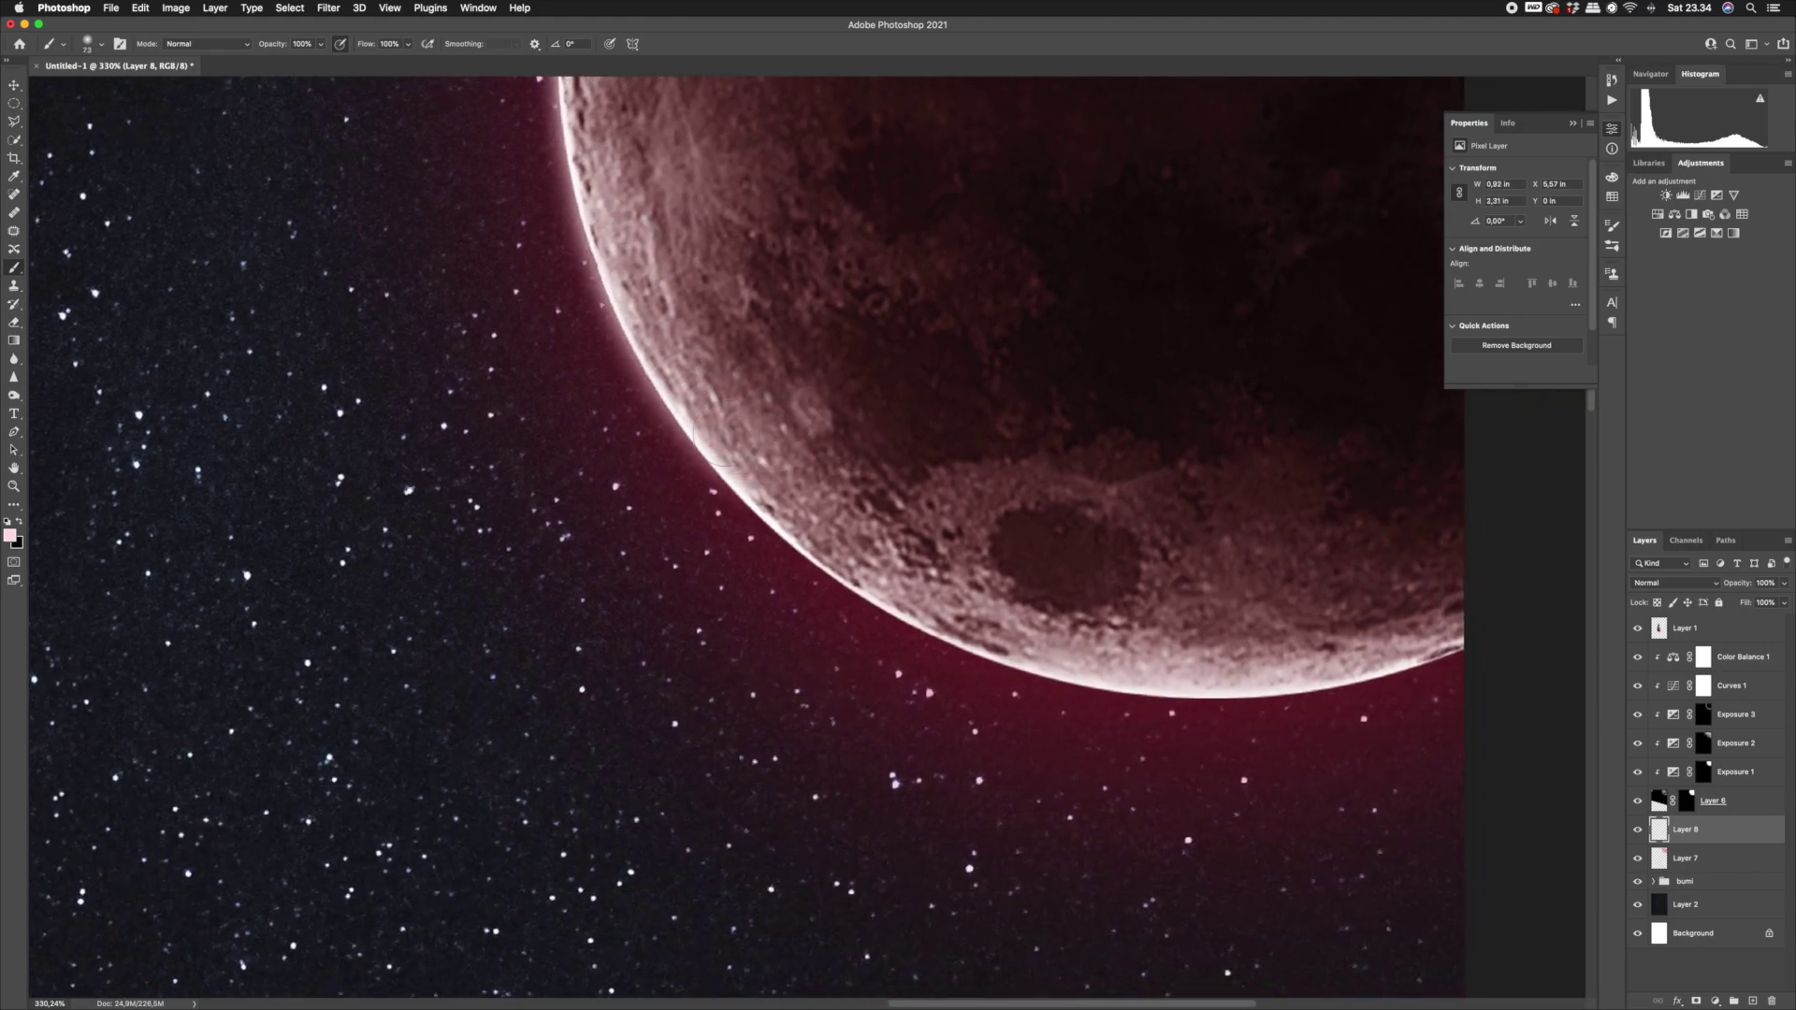
# Undo a misplaced stroke and paint the pale pink glow along the moon's bottom edge to the canvas border.
pyautogui.moveTo(870, 548)
pyautogui.mouseDown()
pyautogui.moveTo(1001, 614)
pyautogui.moveTo(1114, 646)
pyautogui.mouseUp()
pyautogui.press('super+z')
pyautogui.moveTo(1010, 627)
pyautogui.mouseDown()
pyautogui.moveTo(1076, 659)
pyautogui.moveTo(1193, 664)
pyautogui.moveTo(1458, 609)
pyautogui.moveTo(1227, 626)
pyautogui.mouseUp()
pyautogui.moveTo(1440, 601); pyautogui.dragTo(1461, 616)
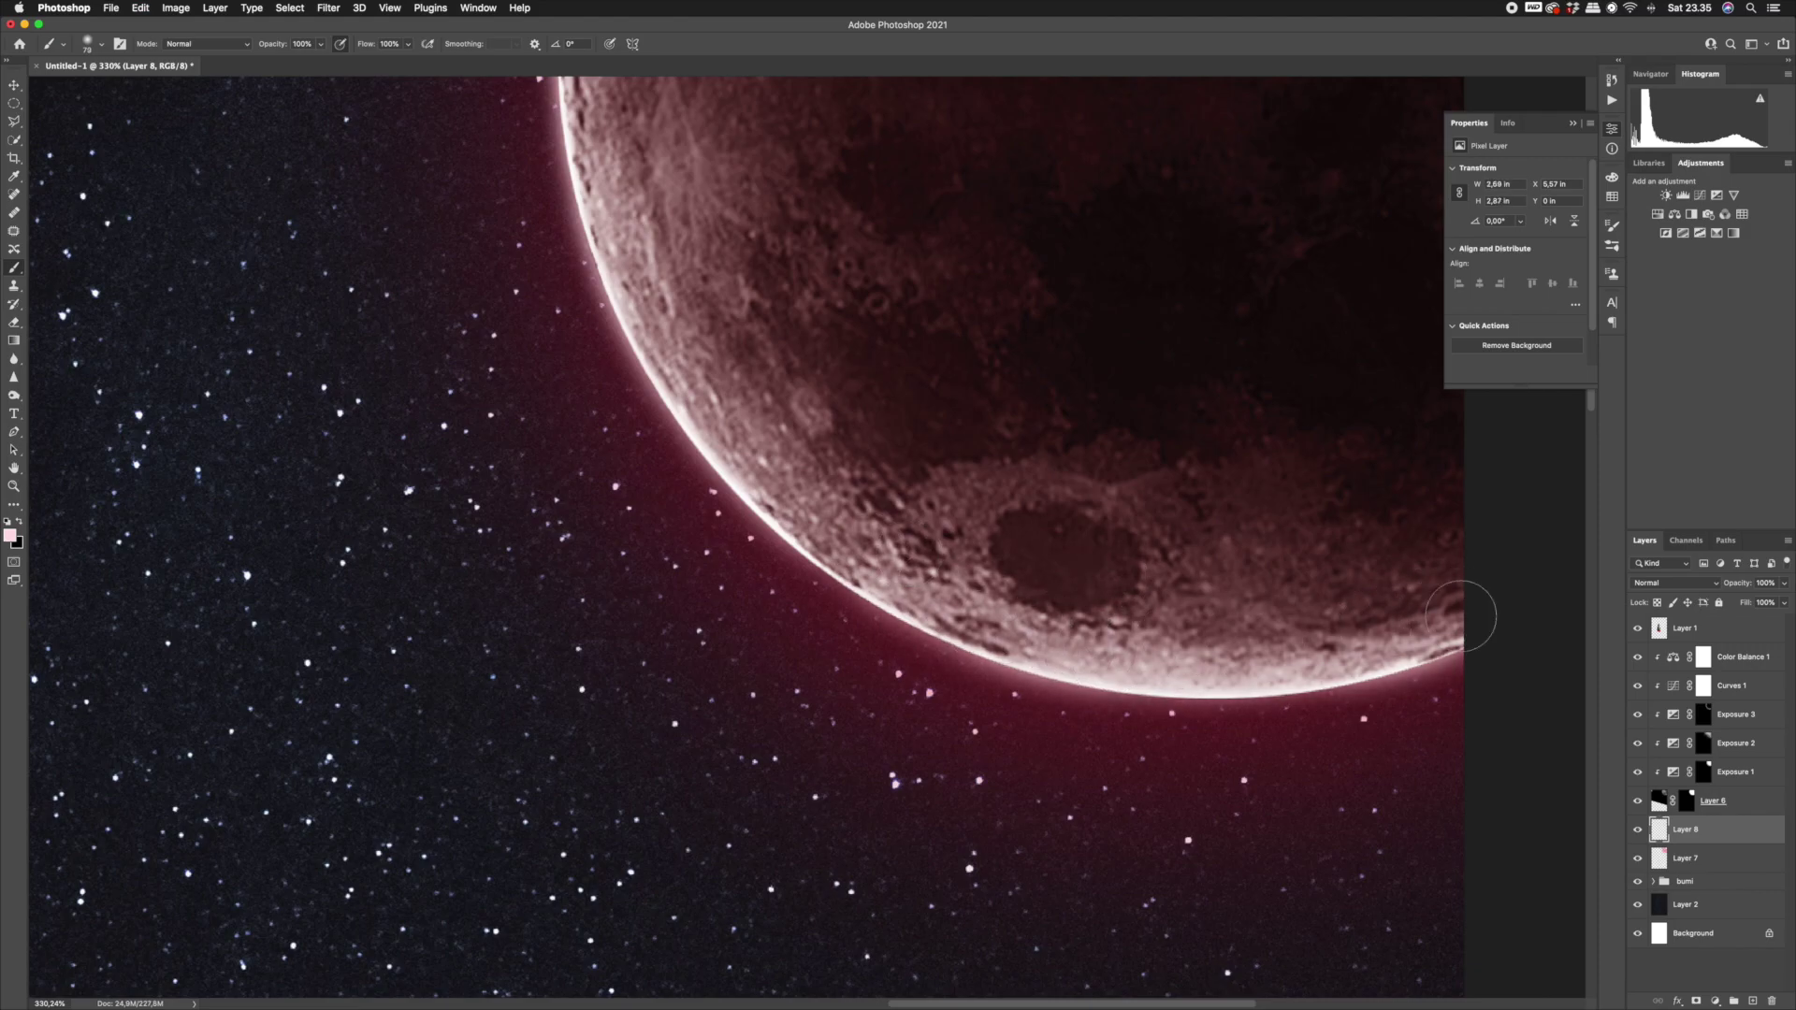
# Undo the misplaced strokes on the pale pink glow layer and finish the glow along the moon's left edge.
pyautogui.moveTo(1326, 638); pyautogui.dragTo(1203, 648)
pyautogui.press('super+z')
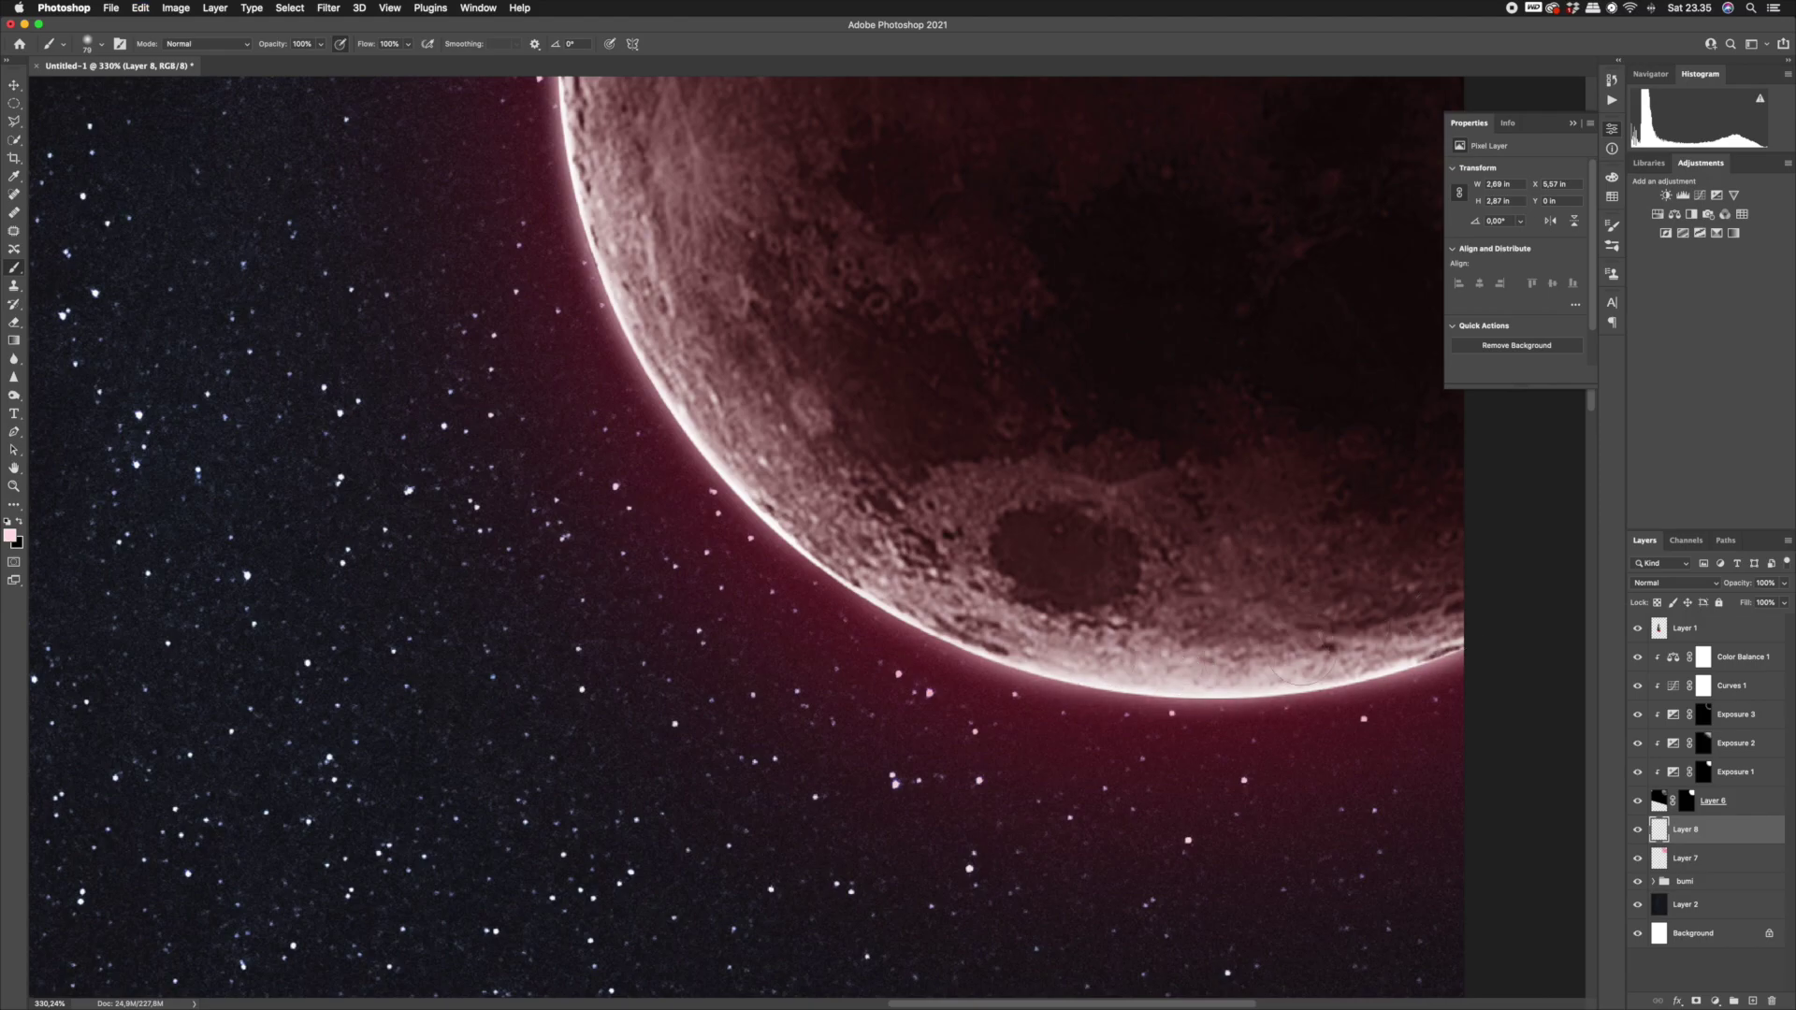
pyautogui.scroll(3, 1045, 660)
pyautogui.hscroll(1, 1045, 659)
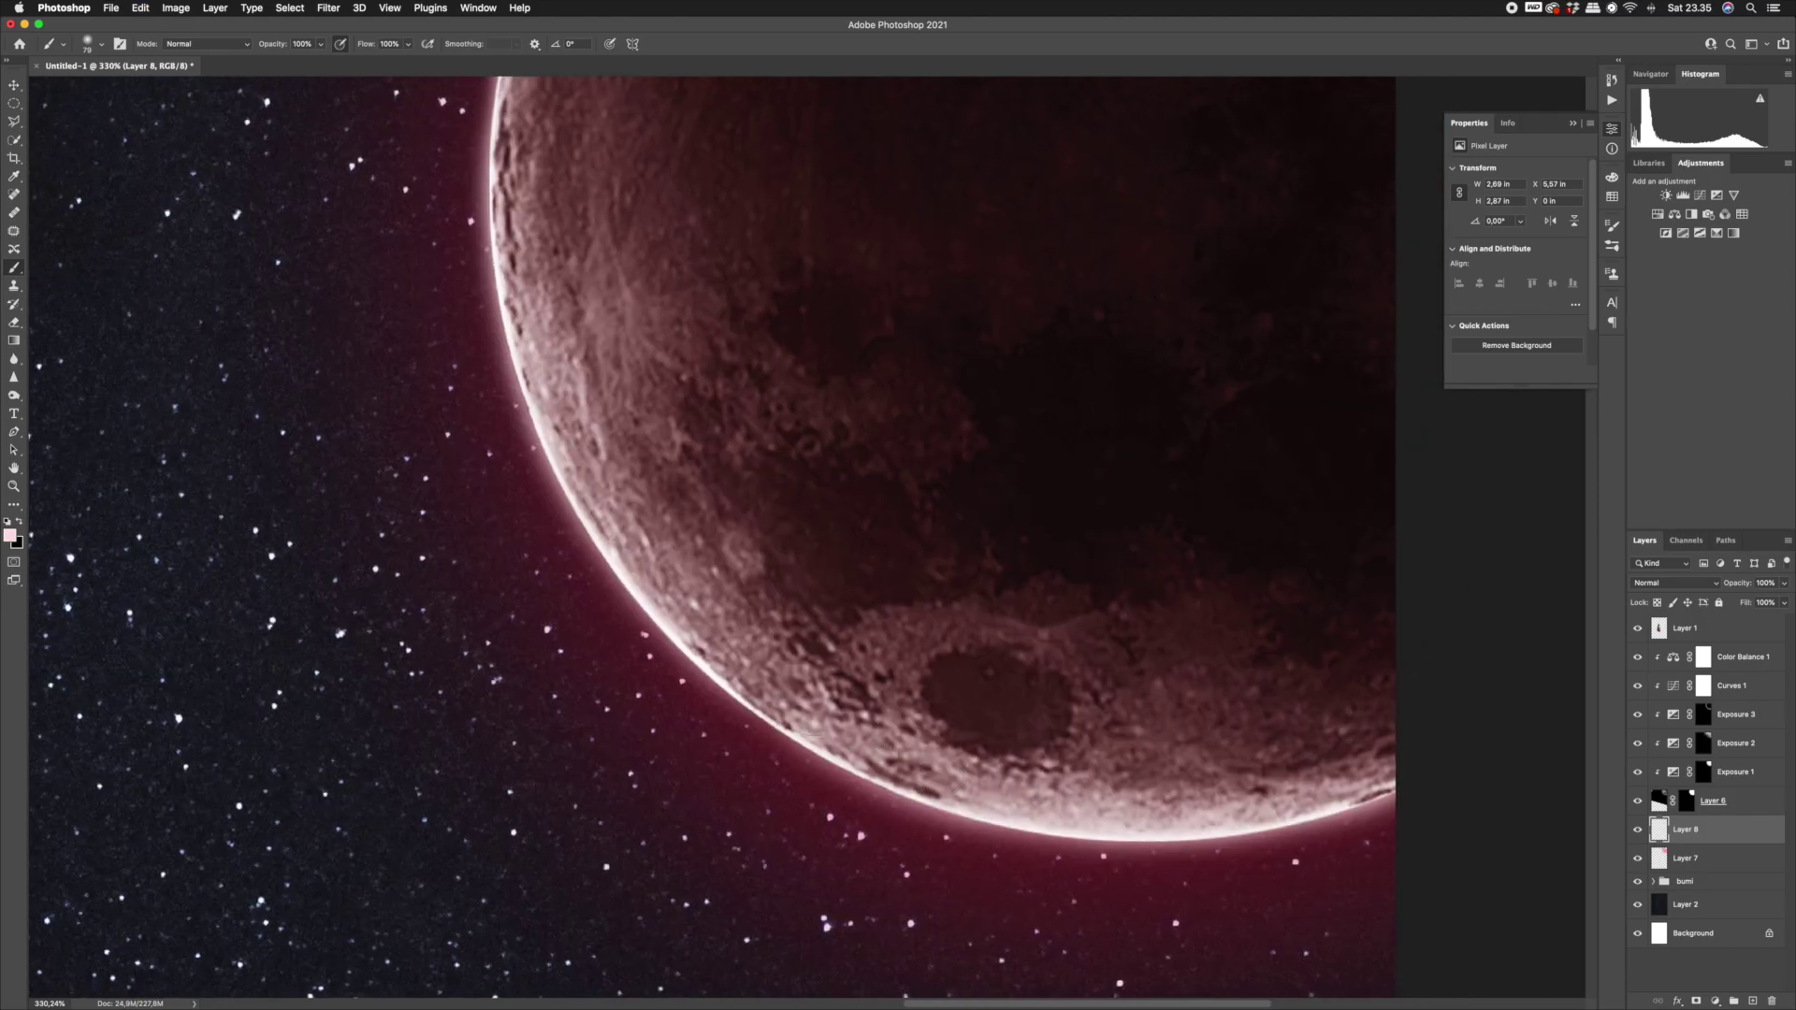
pyautogui.scroll(2, 738, 271)
pyautogui.hscroll(-1, 738, 270)
pyautogui.scroll(5, 739, 270)
pyautogui.press('super+z')
pyautogui.moveTo(715, 271)
pyautogui.mouseDown()
pyautogui.moveTo(681, 318)
pyautogui.moveTo(670, 716)
pyautogui.mouseUp()
pyautogui.press('z')
pyautogui.moveTo(1104, 580); pyautogui.dragTo(872, 567)
pyautogui.moveTo(950, 449); pyautogui.dragTo(886, 520)
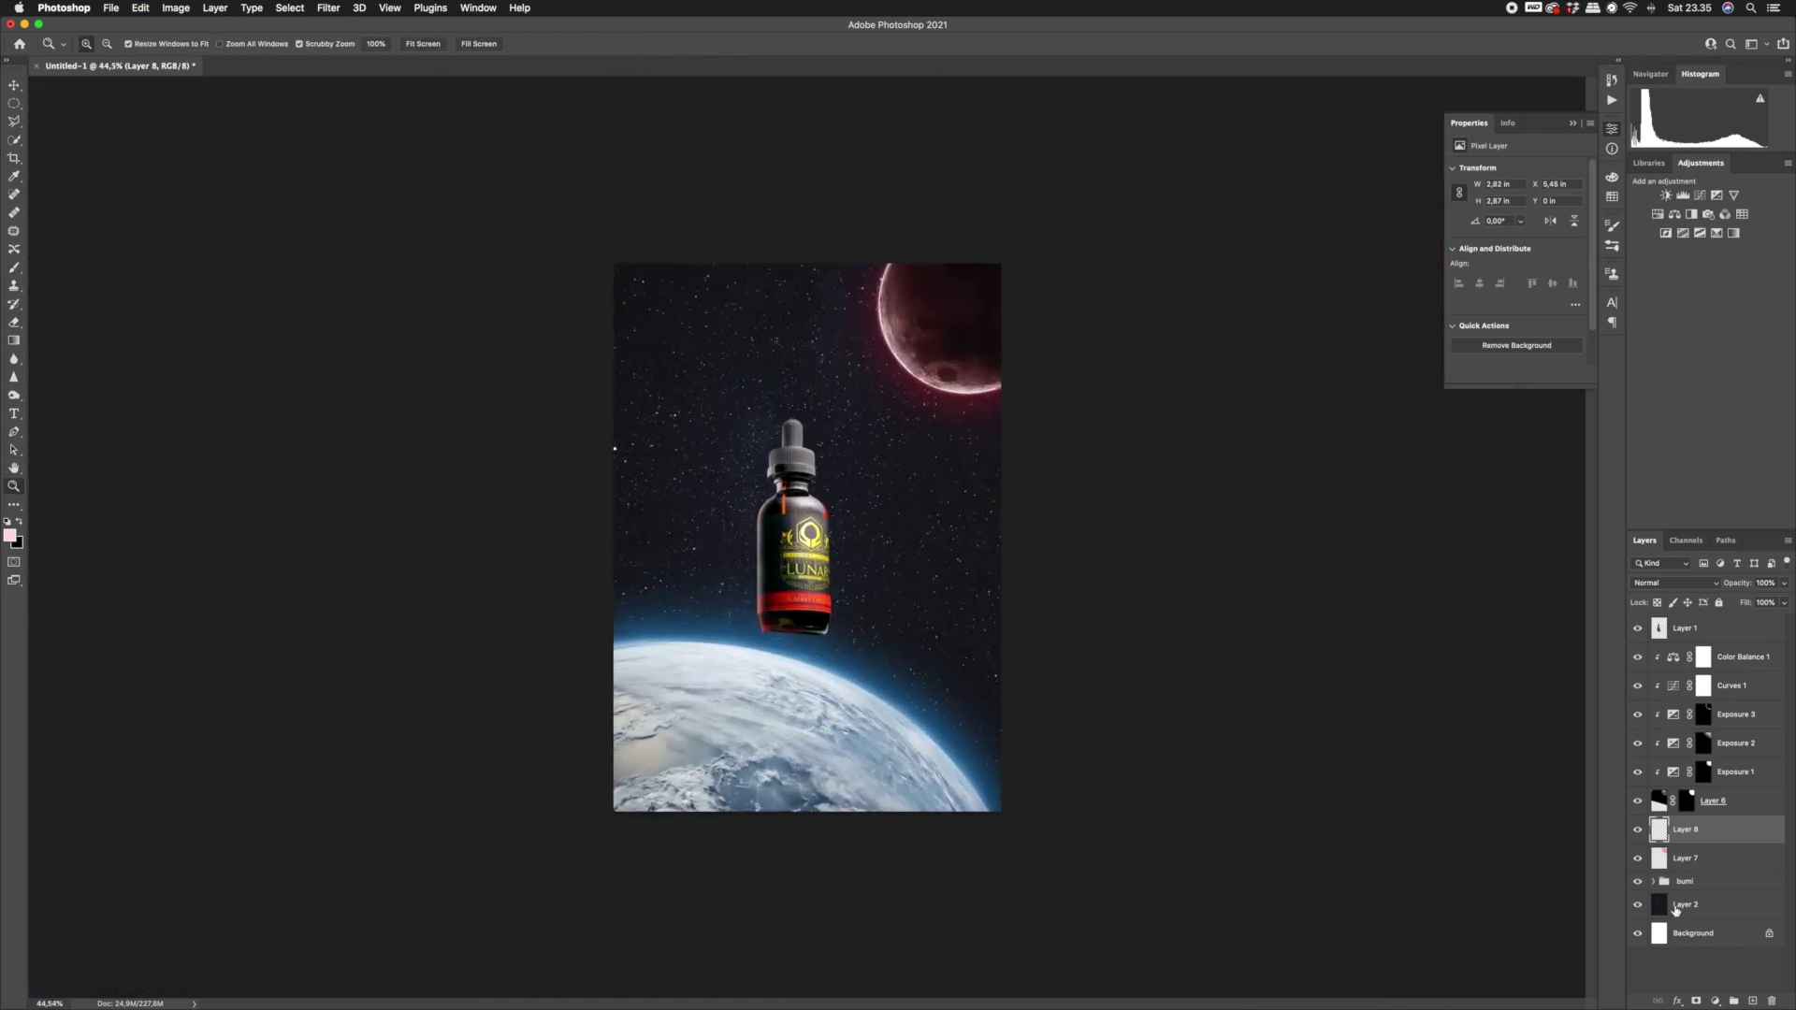
# Open a nebula photo from the image folder in Photoshop and bring it into the poster directly above Layer 2.
pyautogui.click(1676, 905)
pyautogui.click(762, 969)
pyautogui.rightClick(1090, 261)
pyautogui.moveTo(1307, 277)
pyautogui.click(1385, 317)
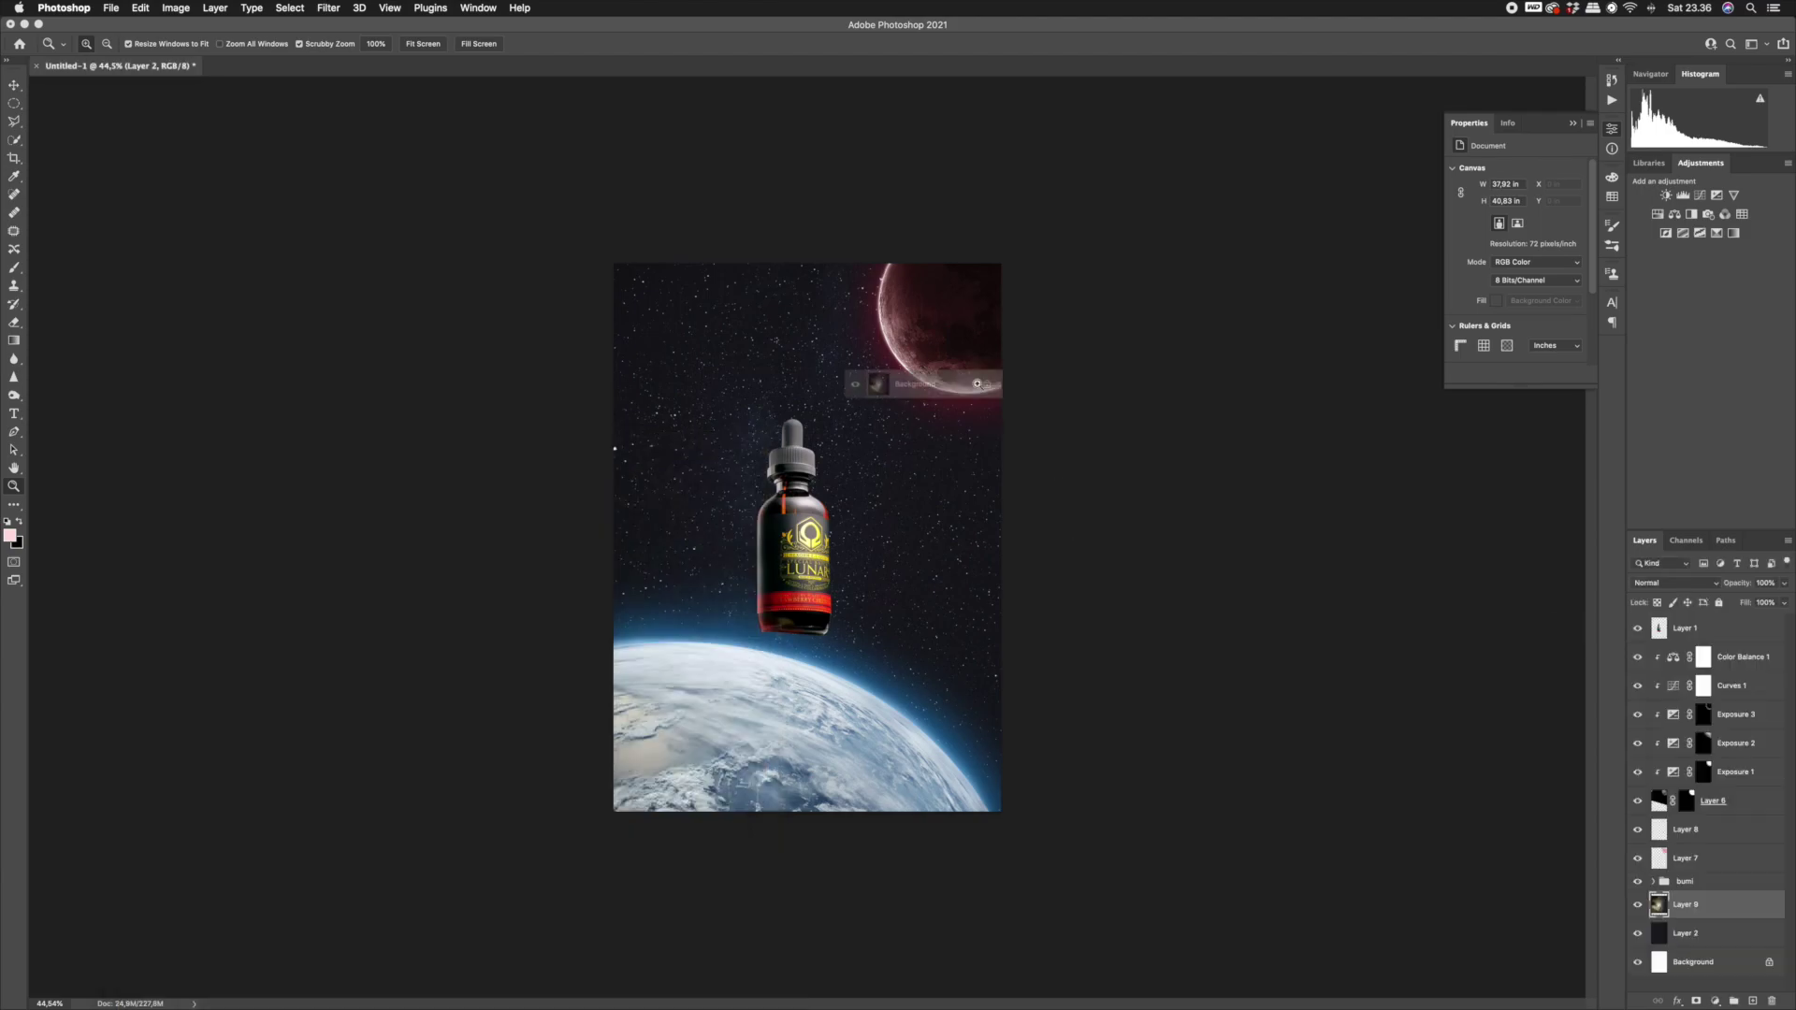
# Set the nebula layer's blend mode to Lighter Color, then rotate, resize and position it around the moon.
pyautogui.click(1670, 583)
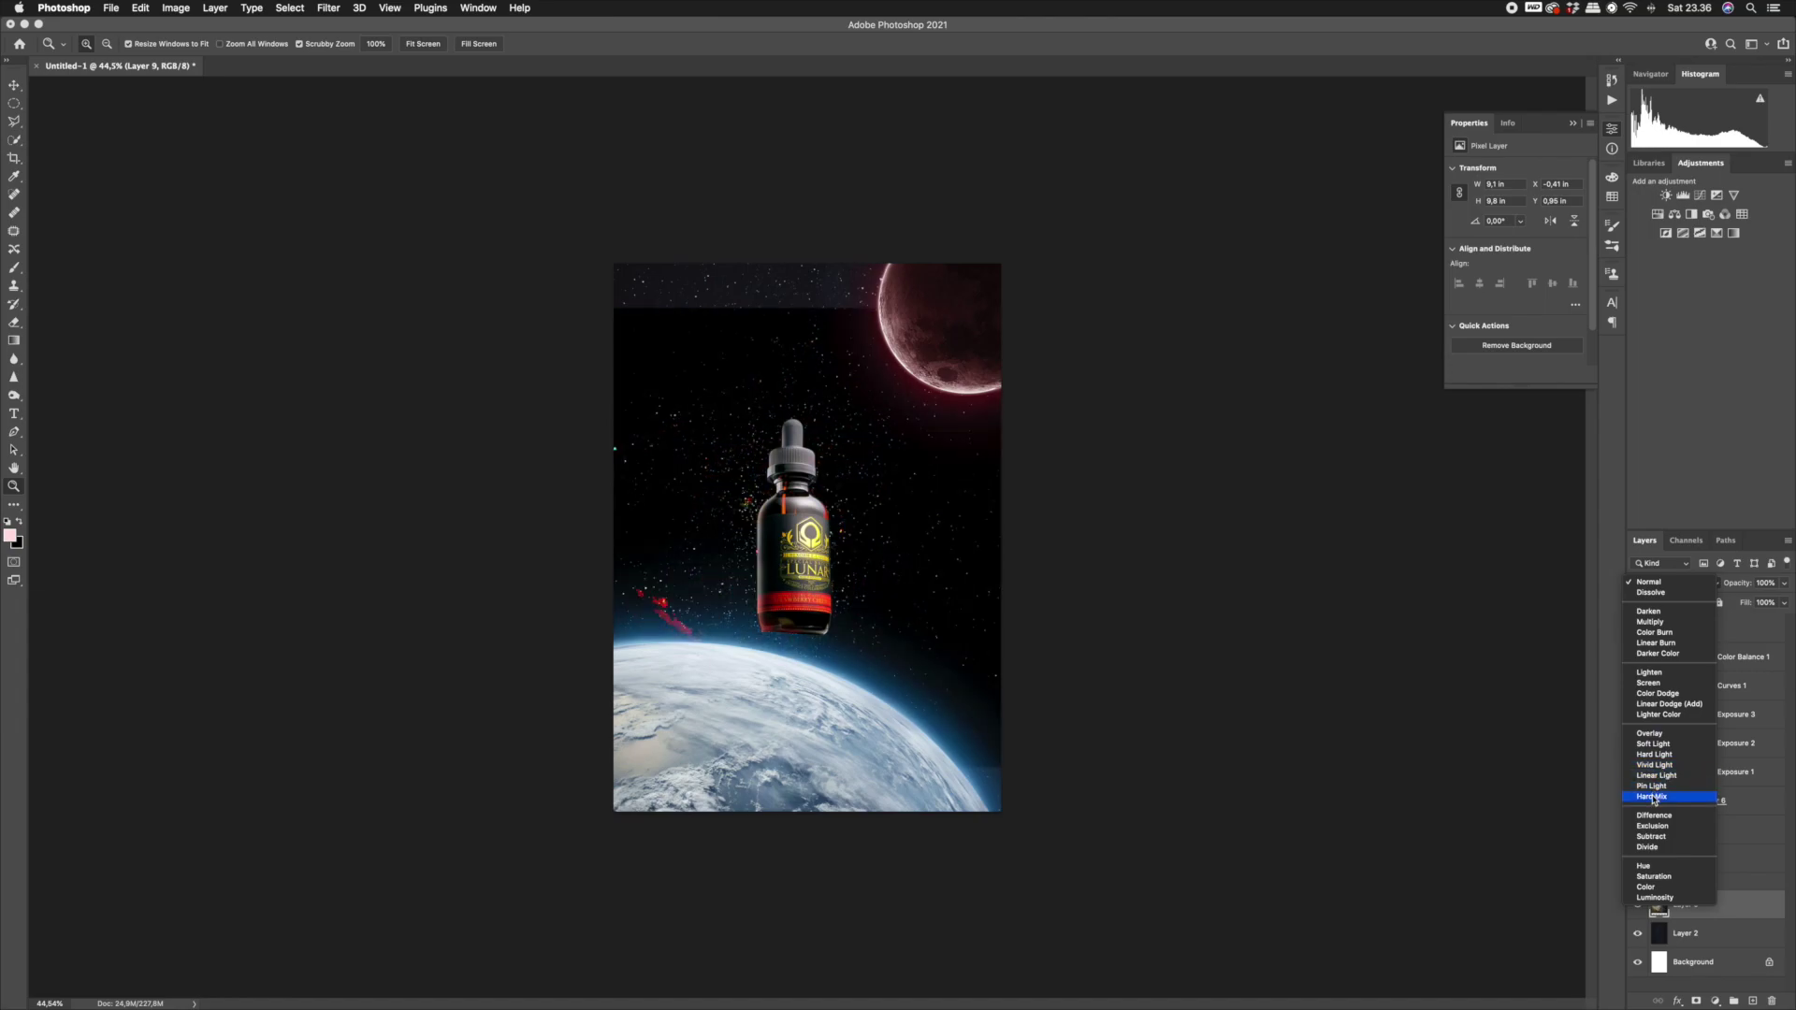
pyautogui.click(1664, 717)
pyautogui.press('super+t')
pyautogui.moveTo(1041, 301); pyautogui.dragTo(877, 810)
pyautogui.moveTo(871, 644); pyautogui.dragTo(998, 470)
pyautogui.moveTo(1319, 292); pyautogui.dragTo(1311, 261)
pyautogui.moveTo(1037, 366); pyautogui.dragTo(1035, 366)
pyautogui.press('Return')
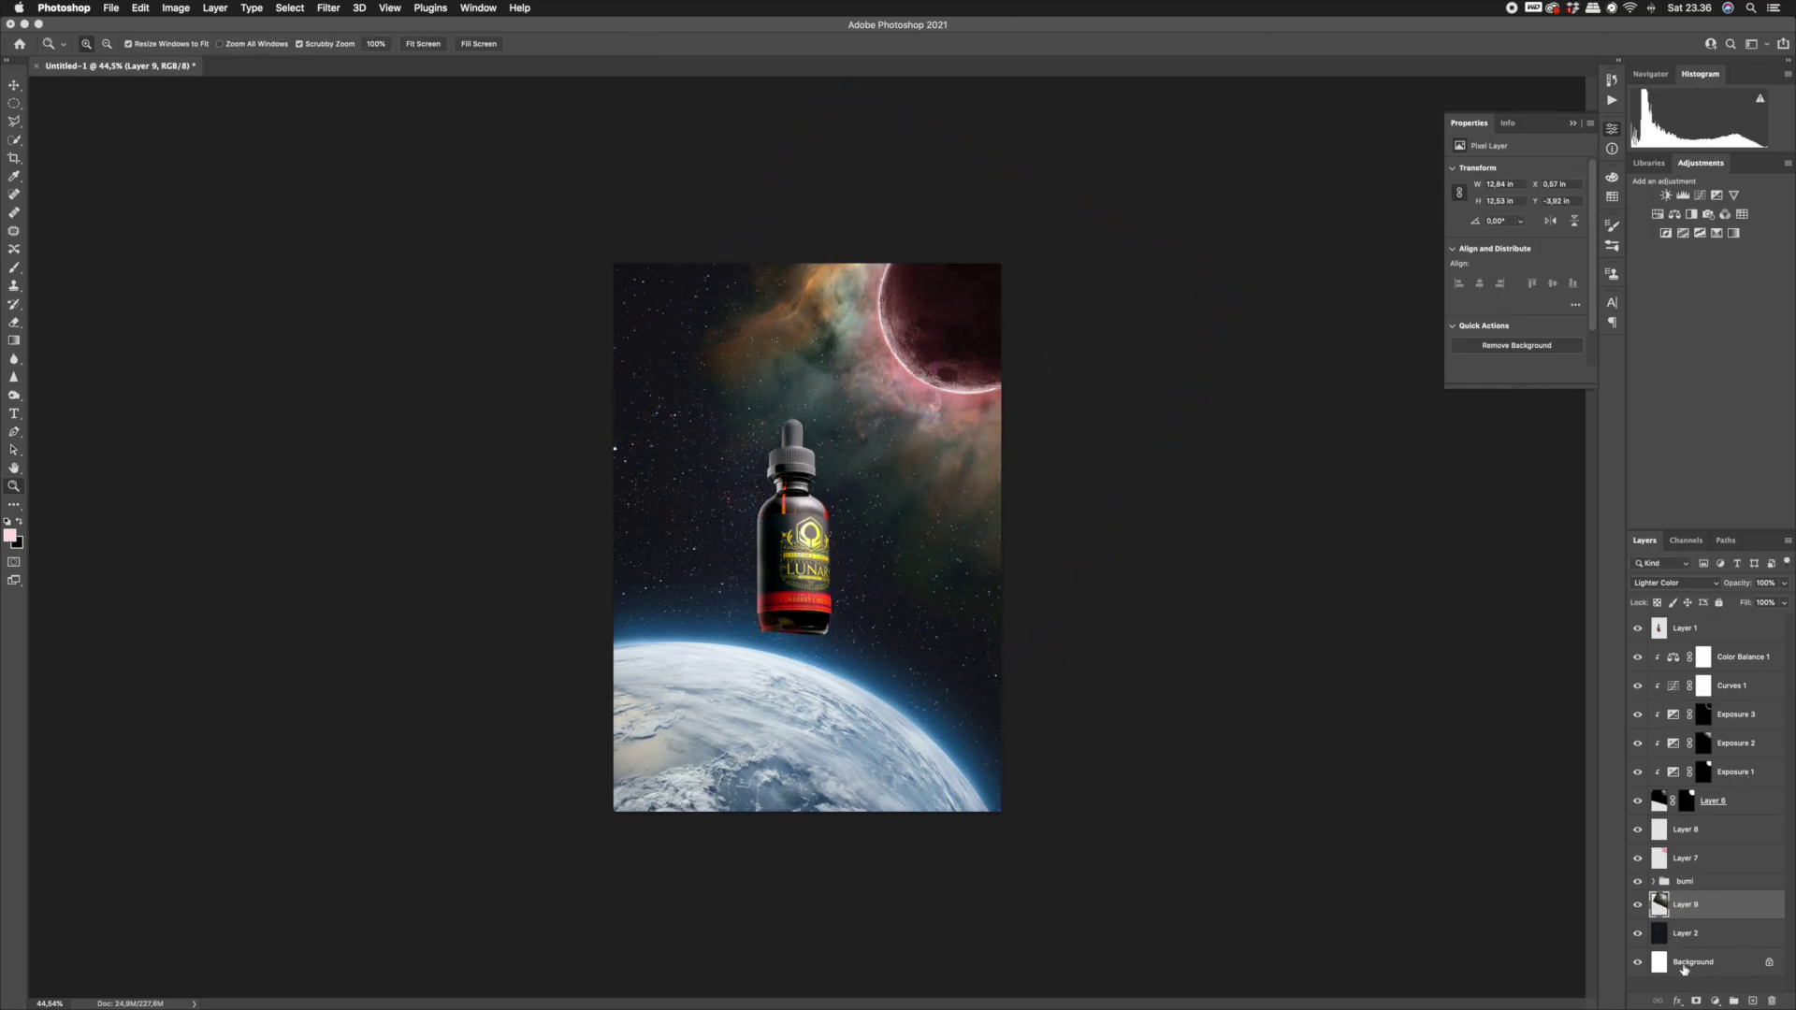
# Add a layer mask to the nebula and fade its outer areas with a large soft black brush.
pyautogui.click(1697, 1001)
pyautogui.press('b')
pyautogui.keyDown('ctrl'); pyautogui.keyDown('alt'); pyautogui.moveTo(688, 313); pyautogui.dragTo(726, 327); pyautogui.keyUp('alt'); pyautogui.keyUp('ctrl')
pyautogui.press('x')
pyautogui.moveTo(688, 394)
pyautogui.mouseDown()
pyautogui.moveTo(725, 401)
pyautogui.moveTo(735, 436)
pyautogui.mouseUp()
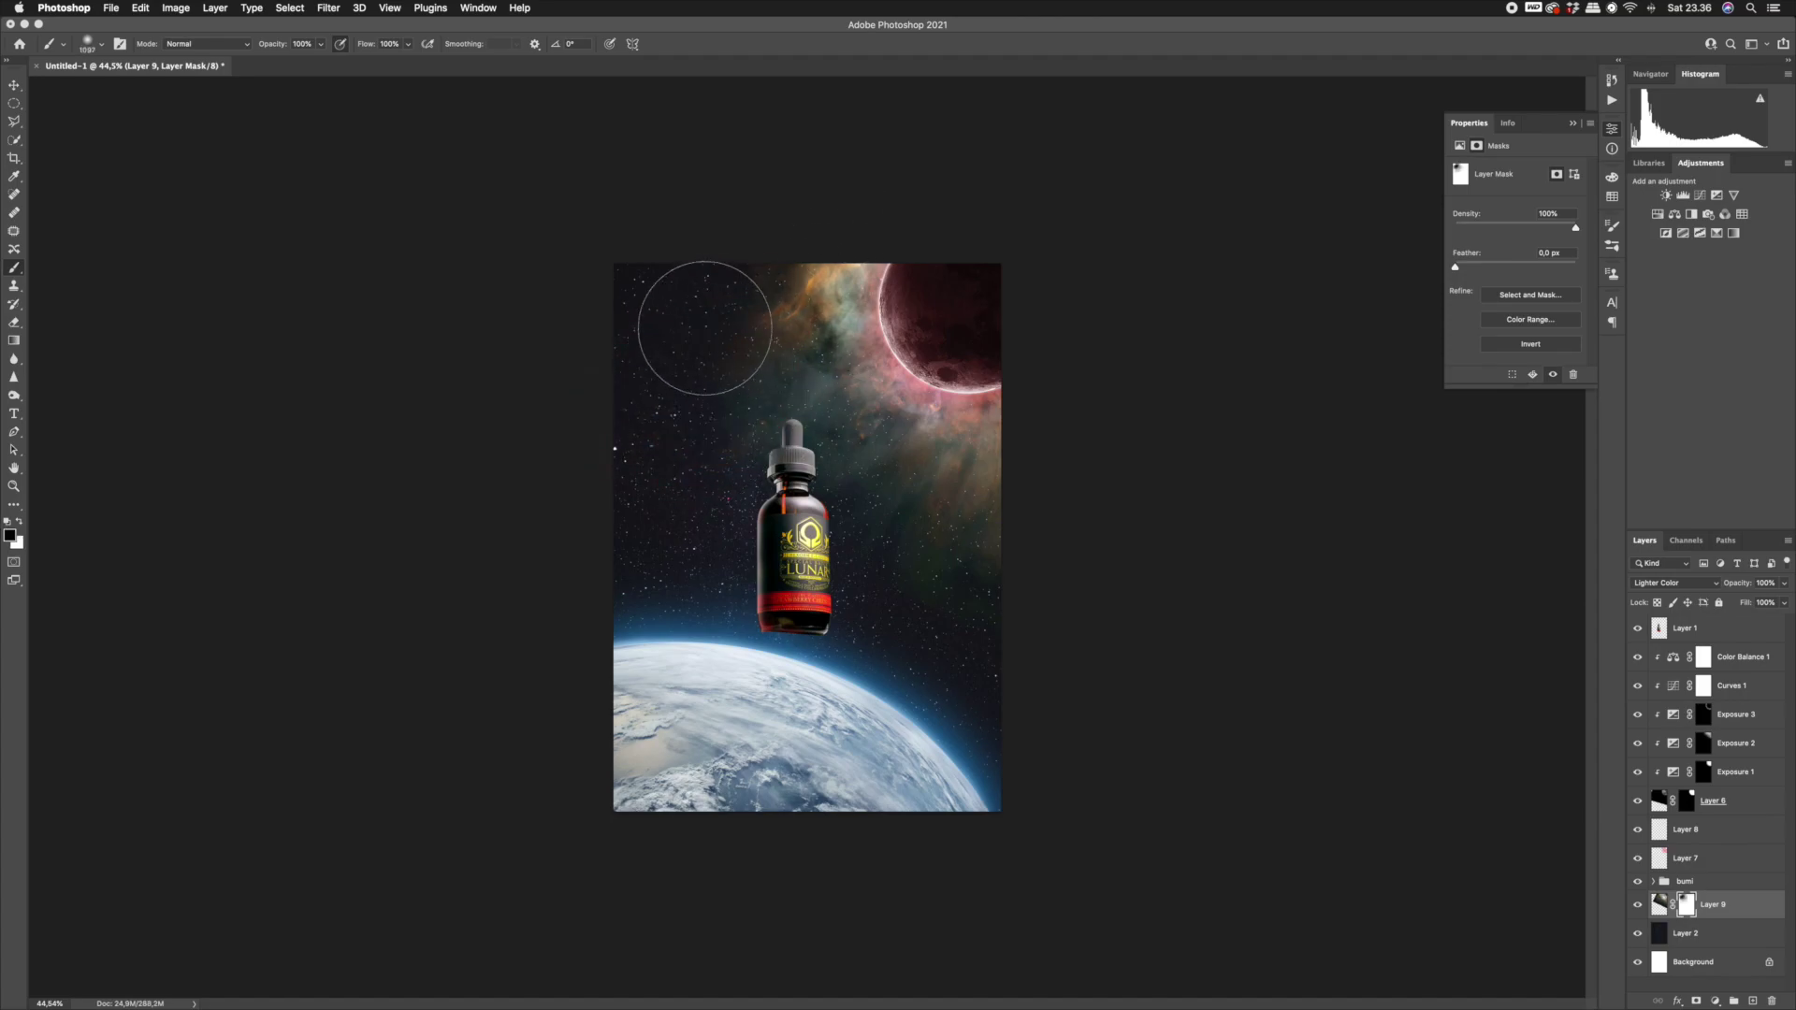
pyautogui.moveTo(710, 337); pyautogui.dragTo(786, 233)
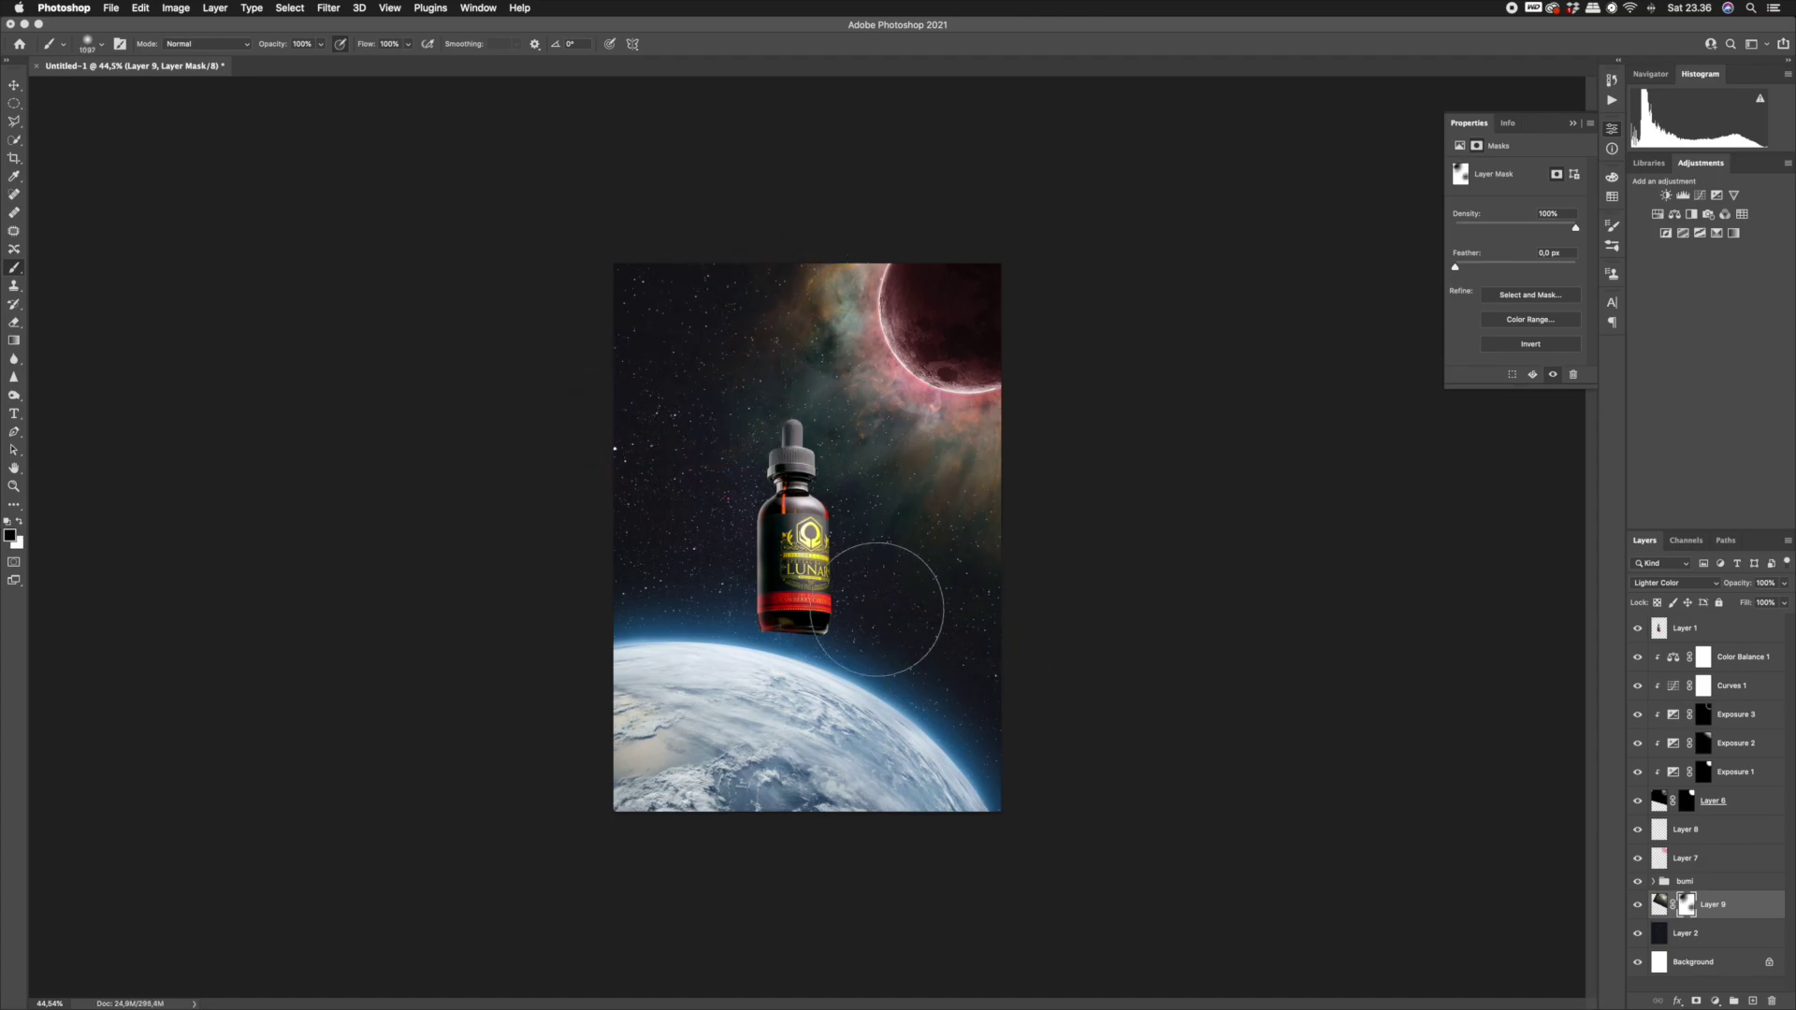
# Add a Curves adjustment above the nebula layer and pull the midtones down to darken the background.
pyautogui.press('z')
pyautogui.moveTo(769, 437); pyautogui.dragTo(748, 437)
pyautogui.click(1715, 1001)
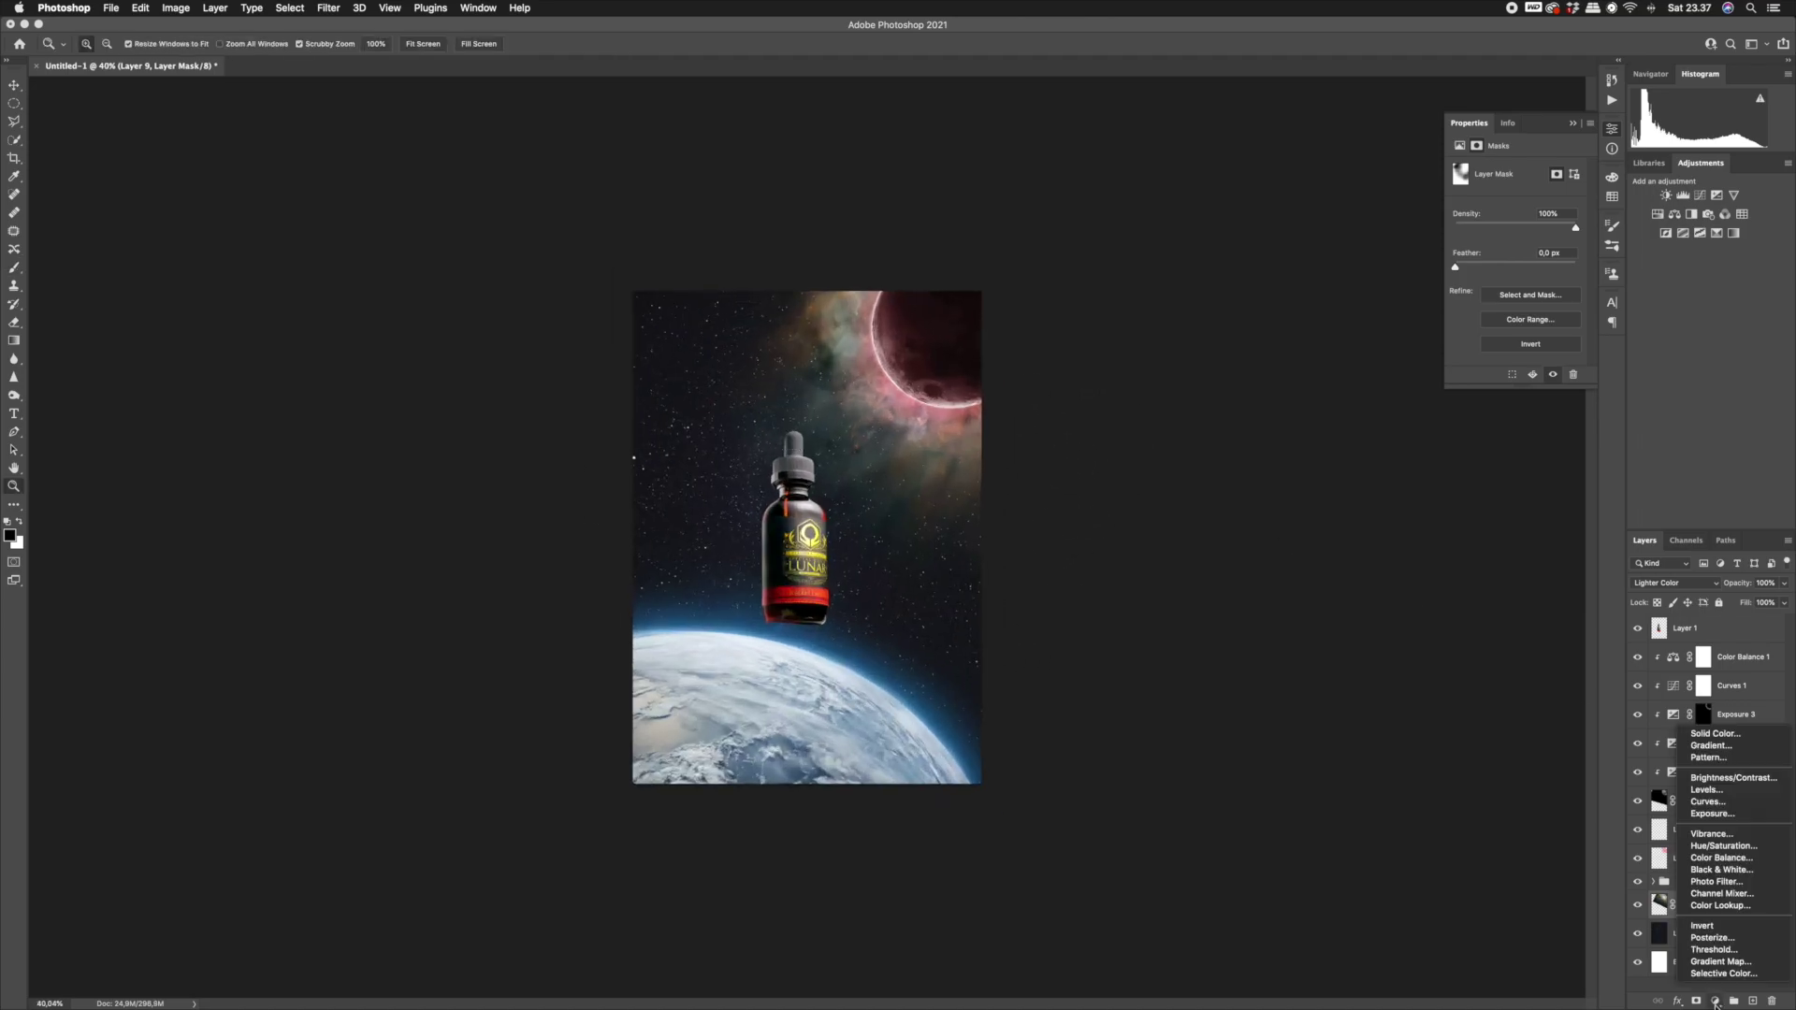
pyautogui.click(1729, 803)
pyautogui.moveTo(1526, 253); pyautogui.dragTo(1526, 265)
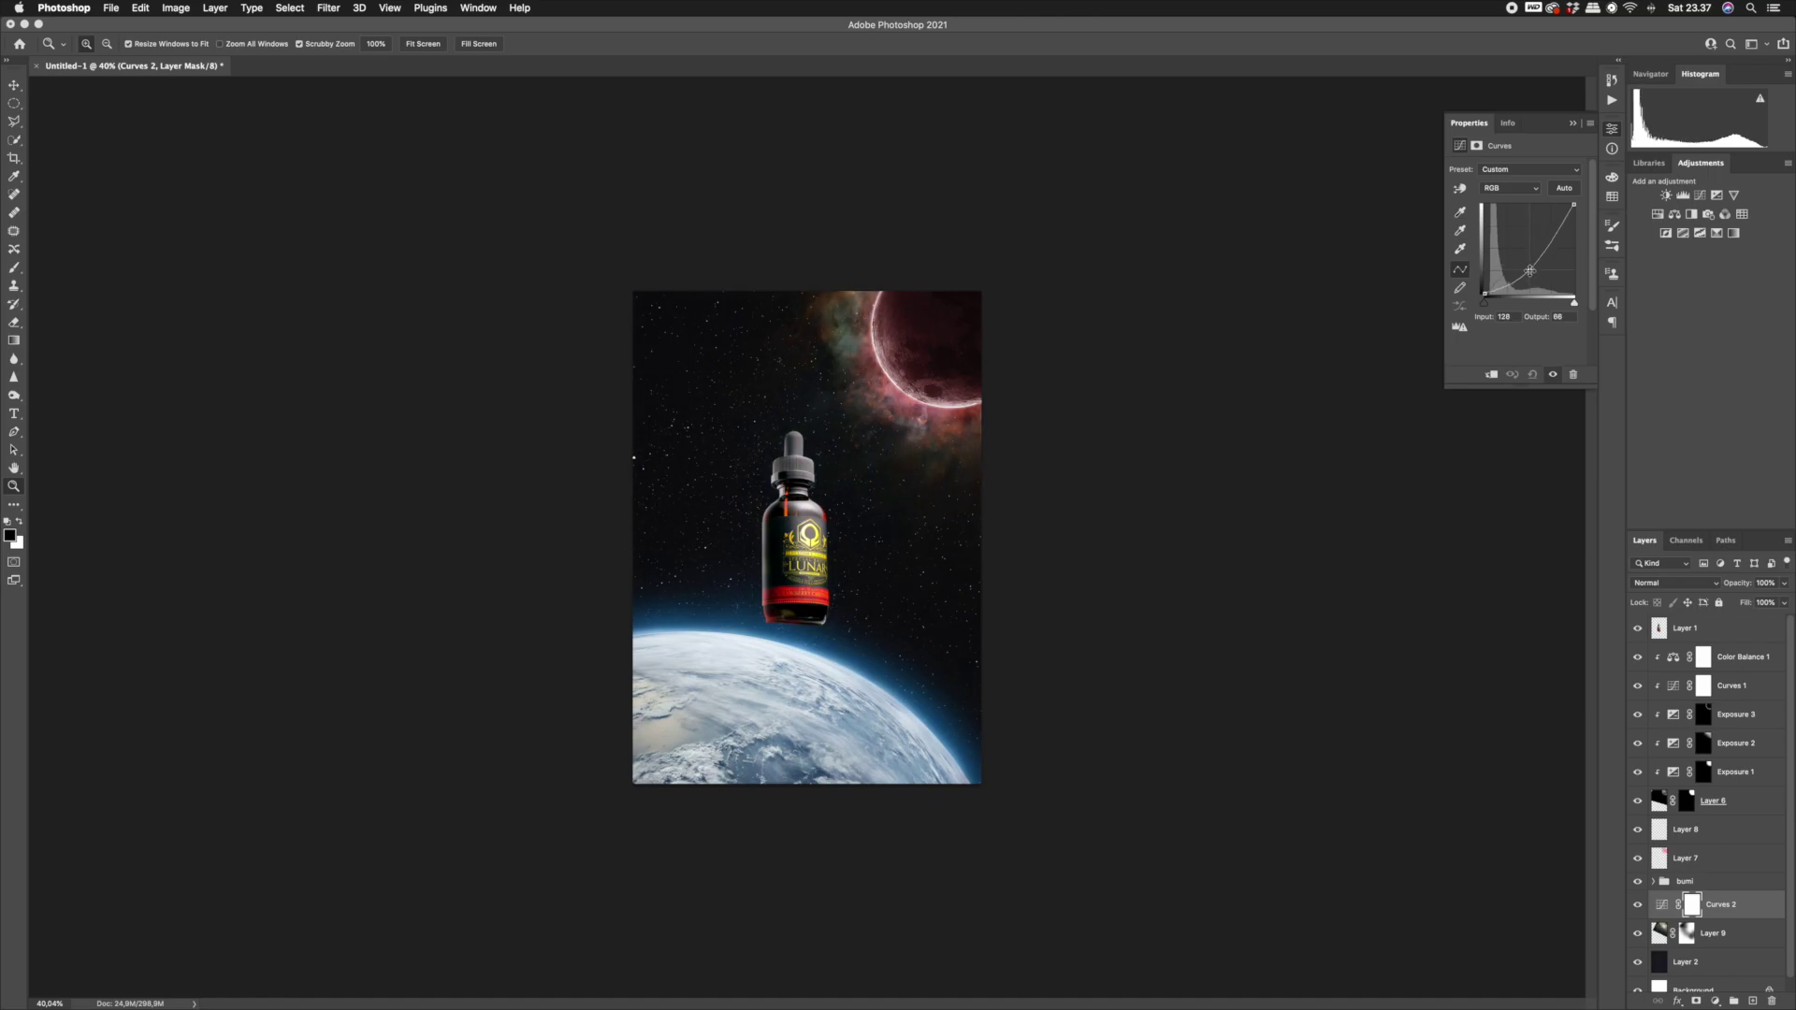
pyautogui.moveTo(833, 438); pyautogui.dragTo(839, 535)
# Open nasa-rTZW4f02zY8-unsplash.jpg from the LATIHAN #11 folder in Photoshop and bring it into the poster below Curves 2.
pyautogui.click(1736, 935)
pyautogui.press('v')
pyautogui.press('z')
pyautogui.click(760, 987)
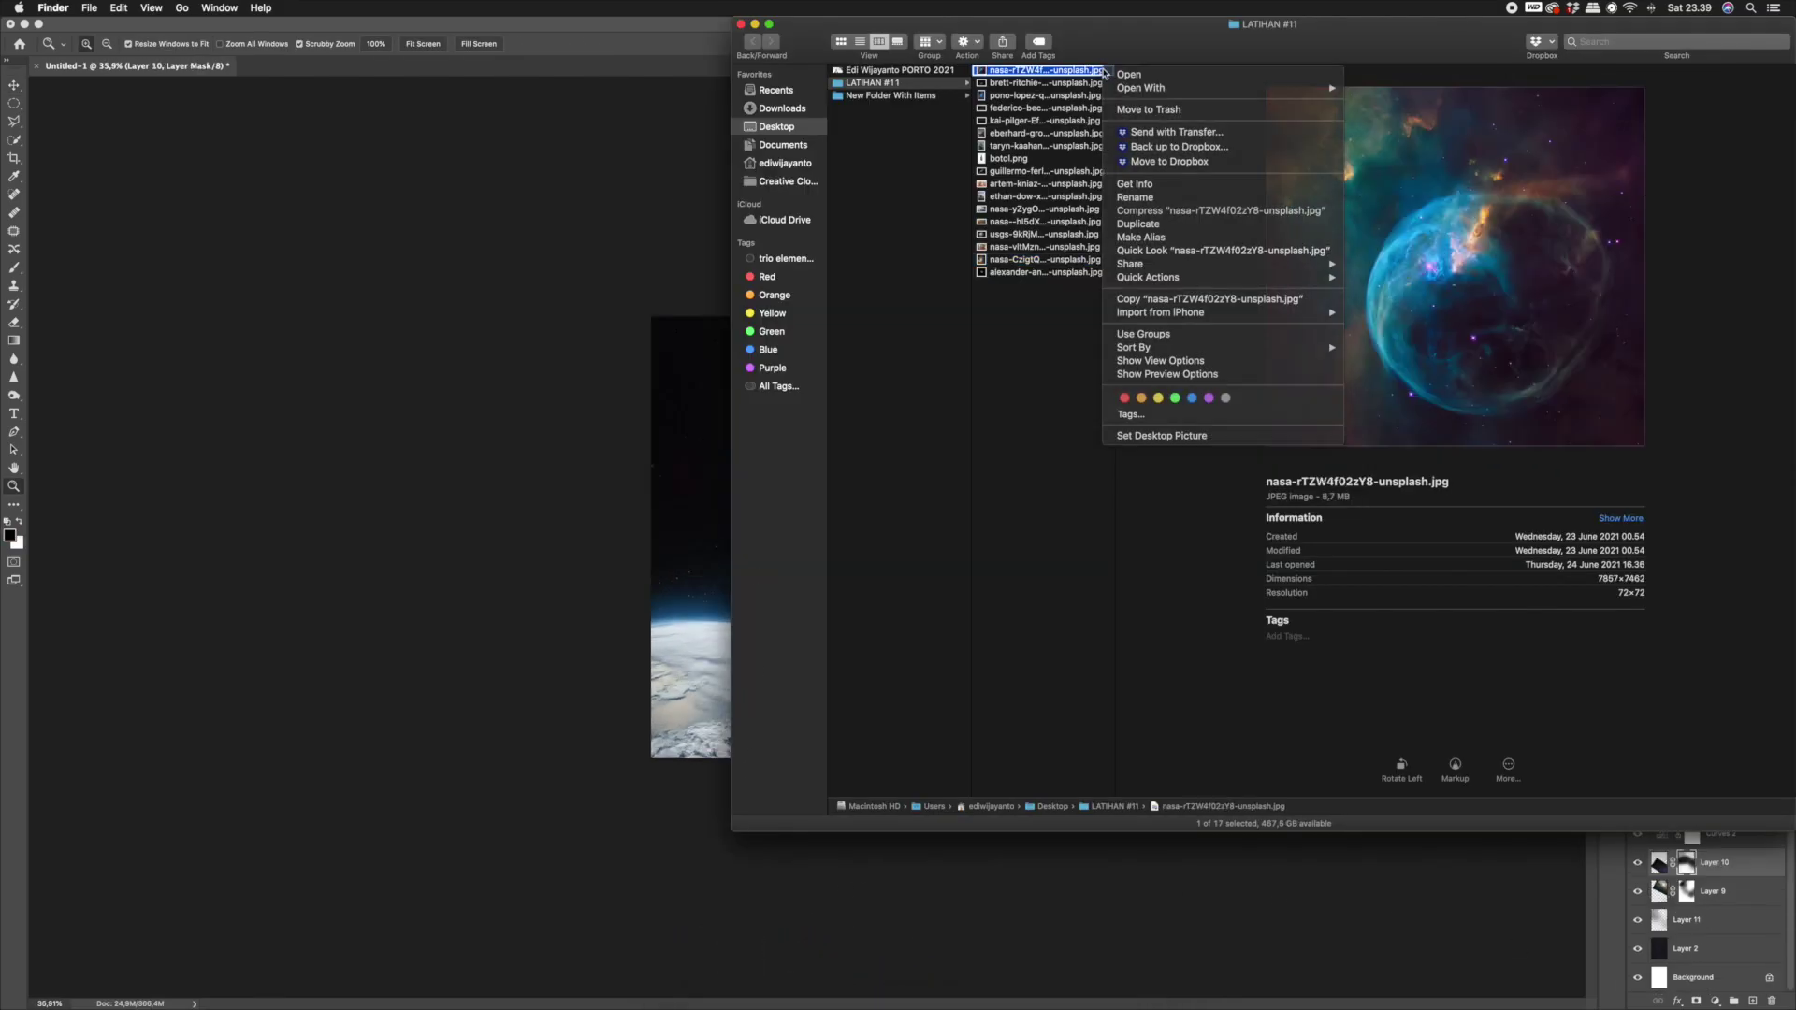
pyautogui.press('Escape')
pyautogui.rightClick(1091, 72)
pyautogui.moveTo(1170, 84)
pyautogui.click(1403, 105)
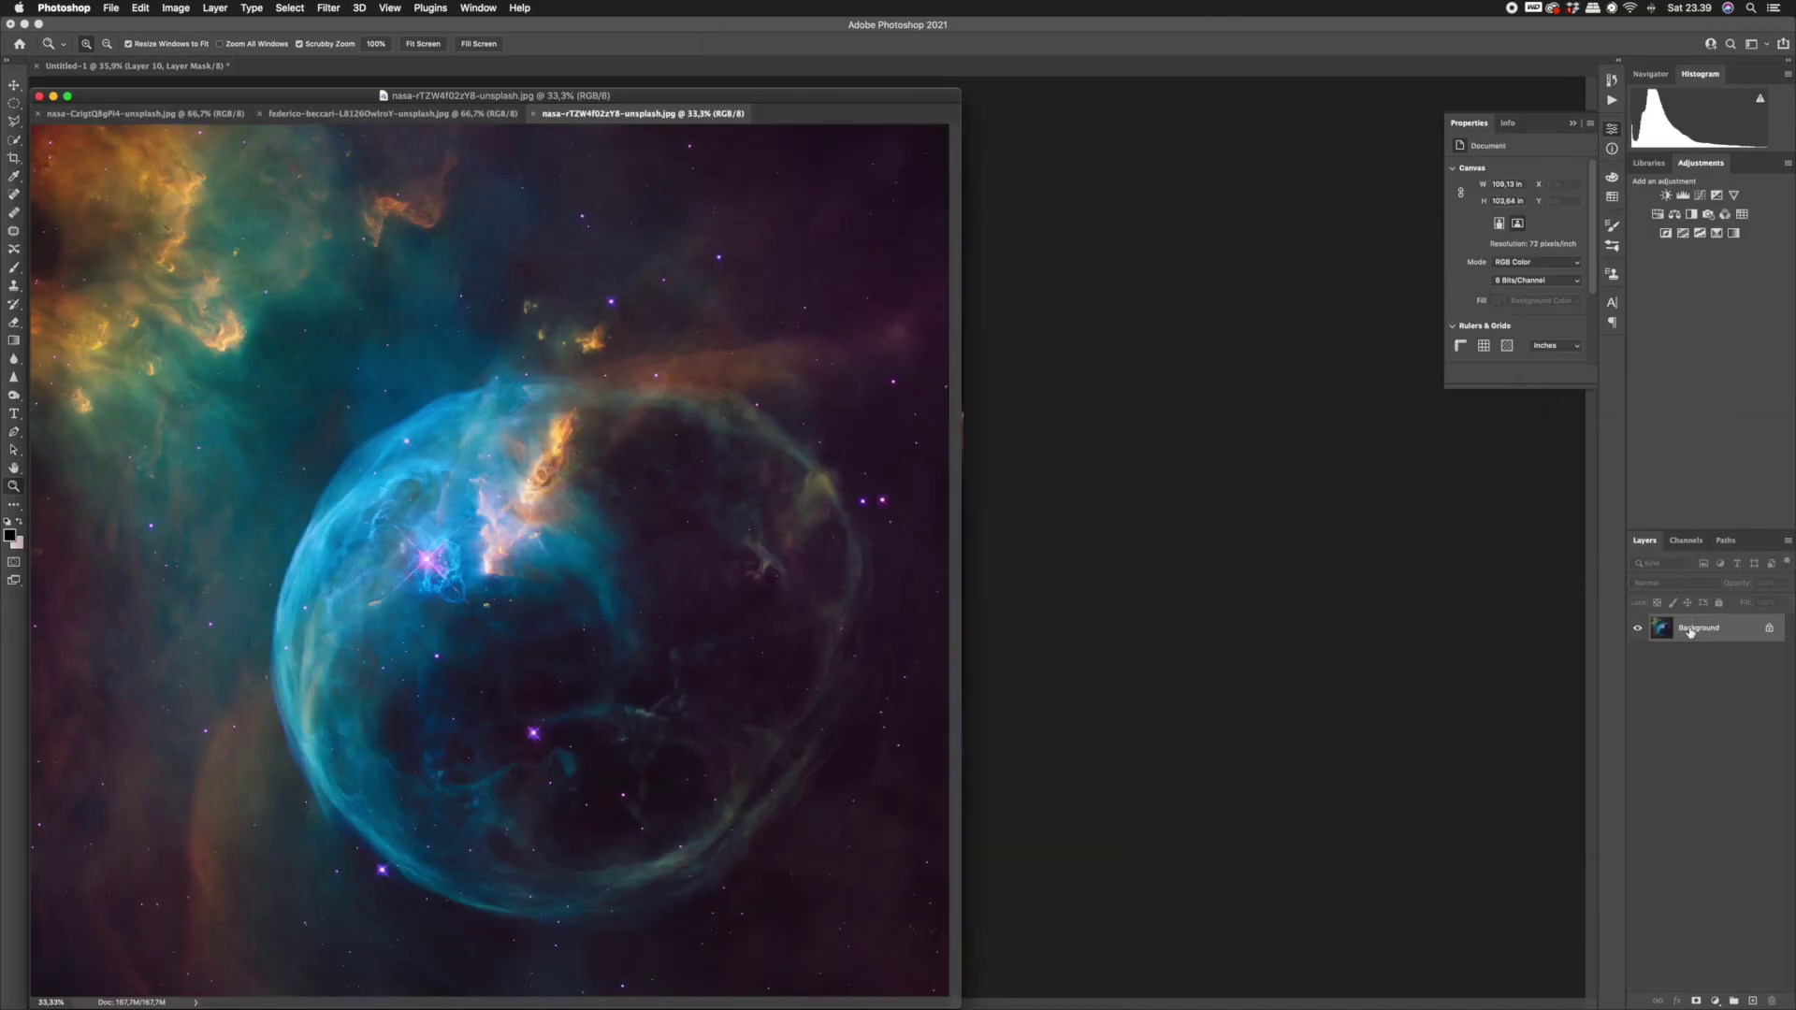
pyautogui.moveTo(1690, 632); pyautogui.dragTo(939, 531)
# Rotate the newly placed nebula image about 82° and position it so its dark teal area covers the poster.
pyautogui.hotkey('ctrl', 't')
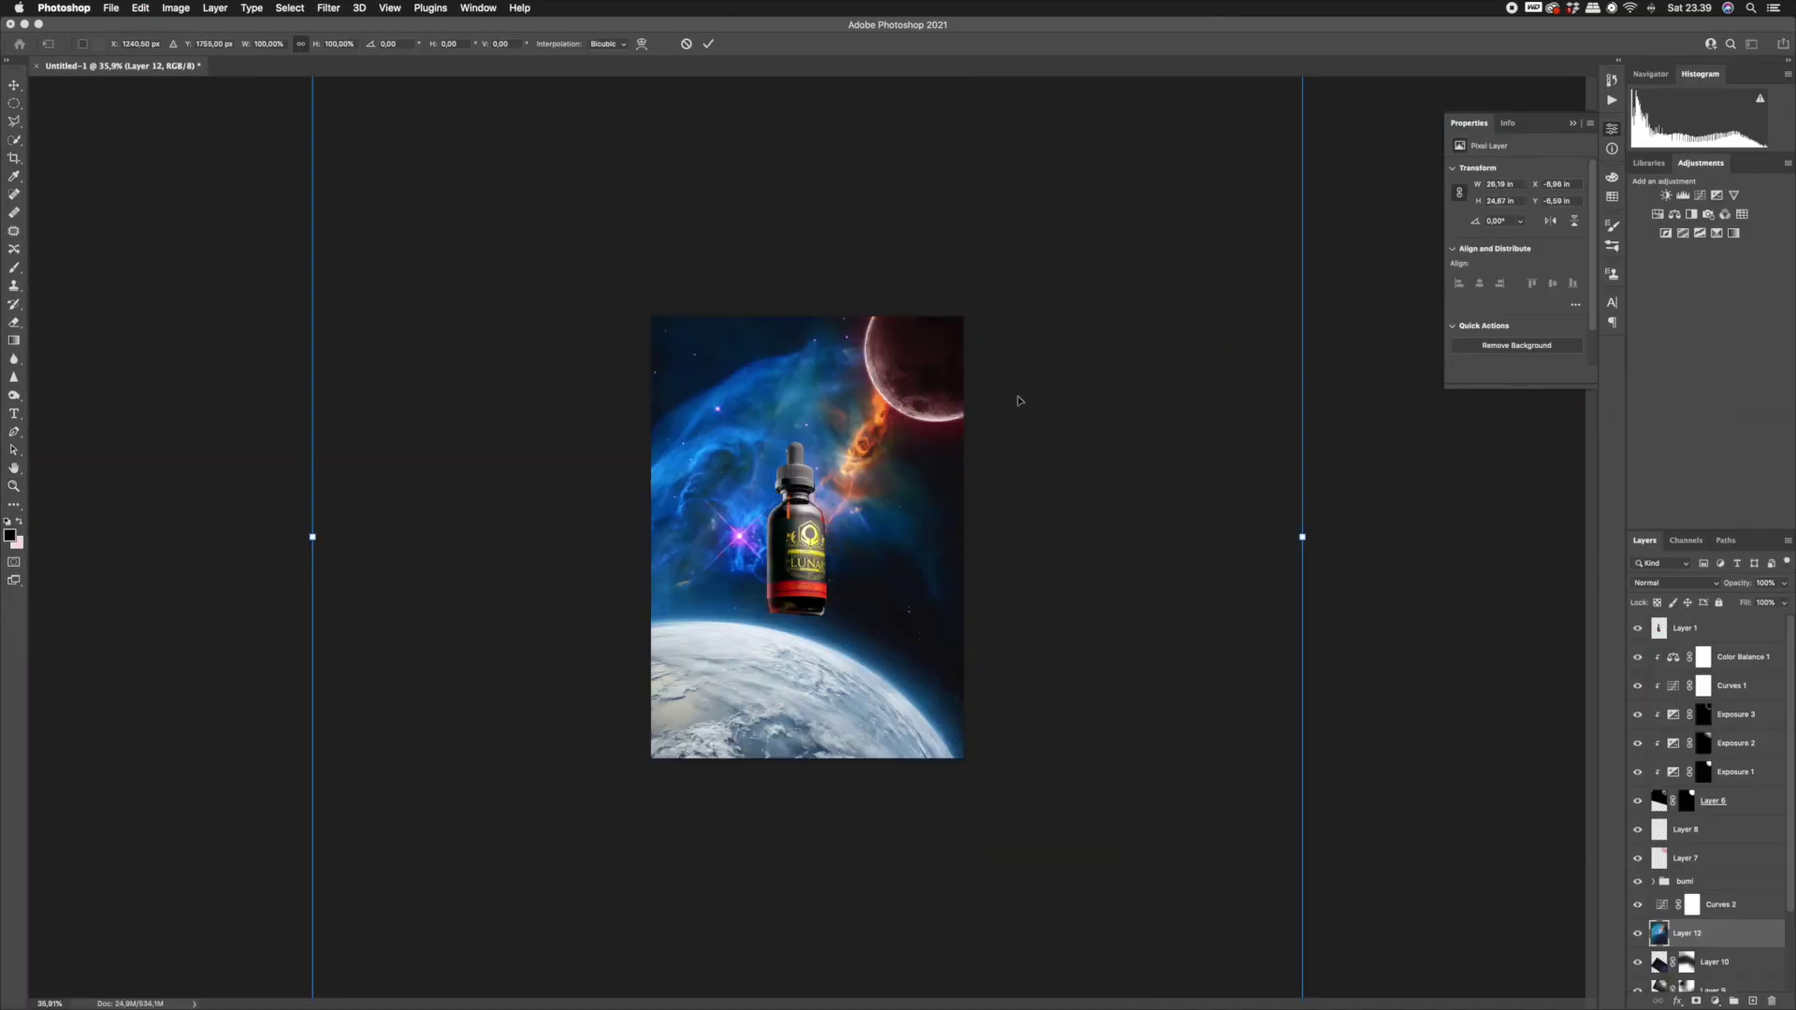
pyautogui.press('super+minus')
pyautogui.press('super+minus')
pyautogui.press('super+minus')
pyautogui.moveTo(1018, 393); pyautogui.dragTo(1074, 628)
pyautogui.moveTo(871, 541); pyautogui.dragTo(875, 637)
pyautogui.moveTo(959, 441); pyautogui.dragTo(847, 481)
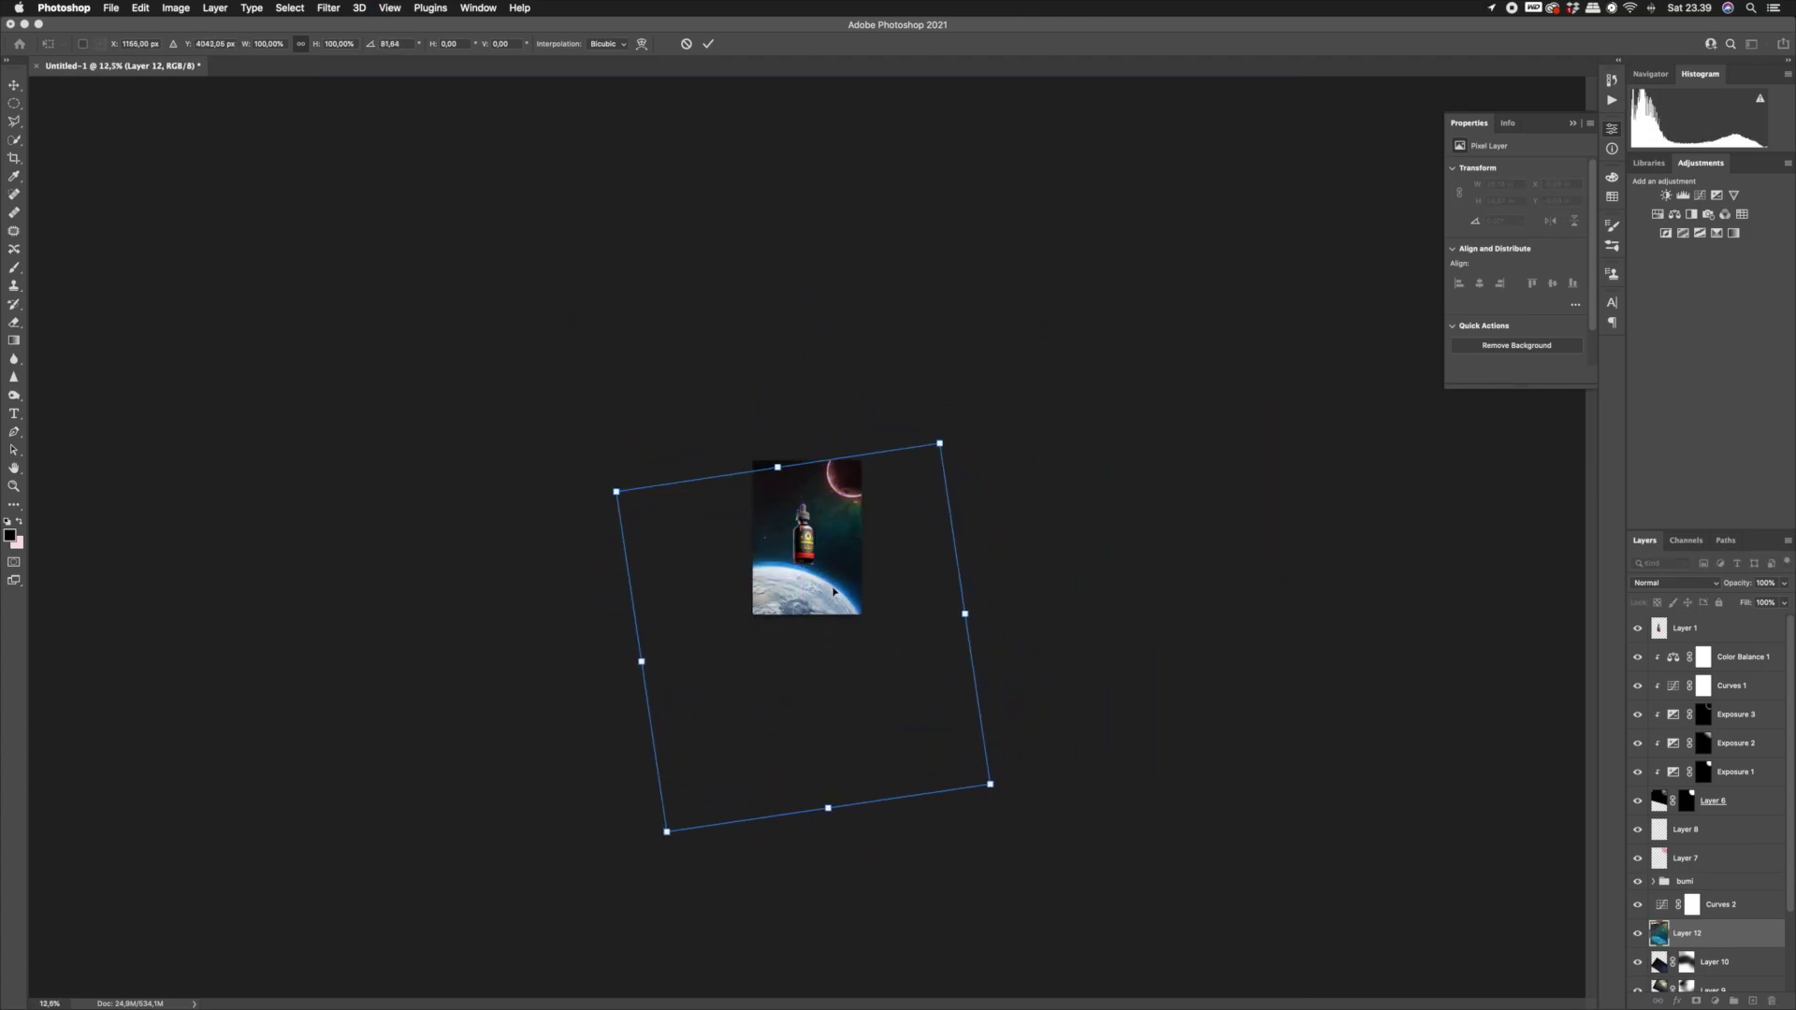
pyautogui.moveTo(838, 580); pyautogui.dragTo(828, 580)
pyautogui.press('Return')
# Readjust the teal nebula's transform and position, and set its layer blend mode to Screen.
pyautogui.press('super+t')
pyautogui.moveTo(1033, 417); pyautogui.dragTo(1008, 392)
pyautogui.moveTo(879, 611)
pyautogui.mouseDown()
pyautogui.moveTo(849, 585)
pyautogui.moveTo(870, 596)
pyautogui.mouseUp()
pyautogui.press('Return')
pyautogui.moveTo(779, 682); pyautogui.dragTo(811, 670)
pyautogui.click(1674, 583)
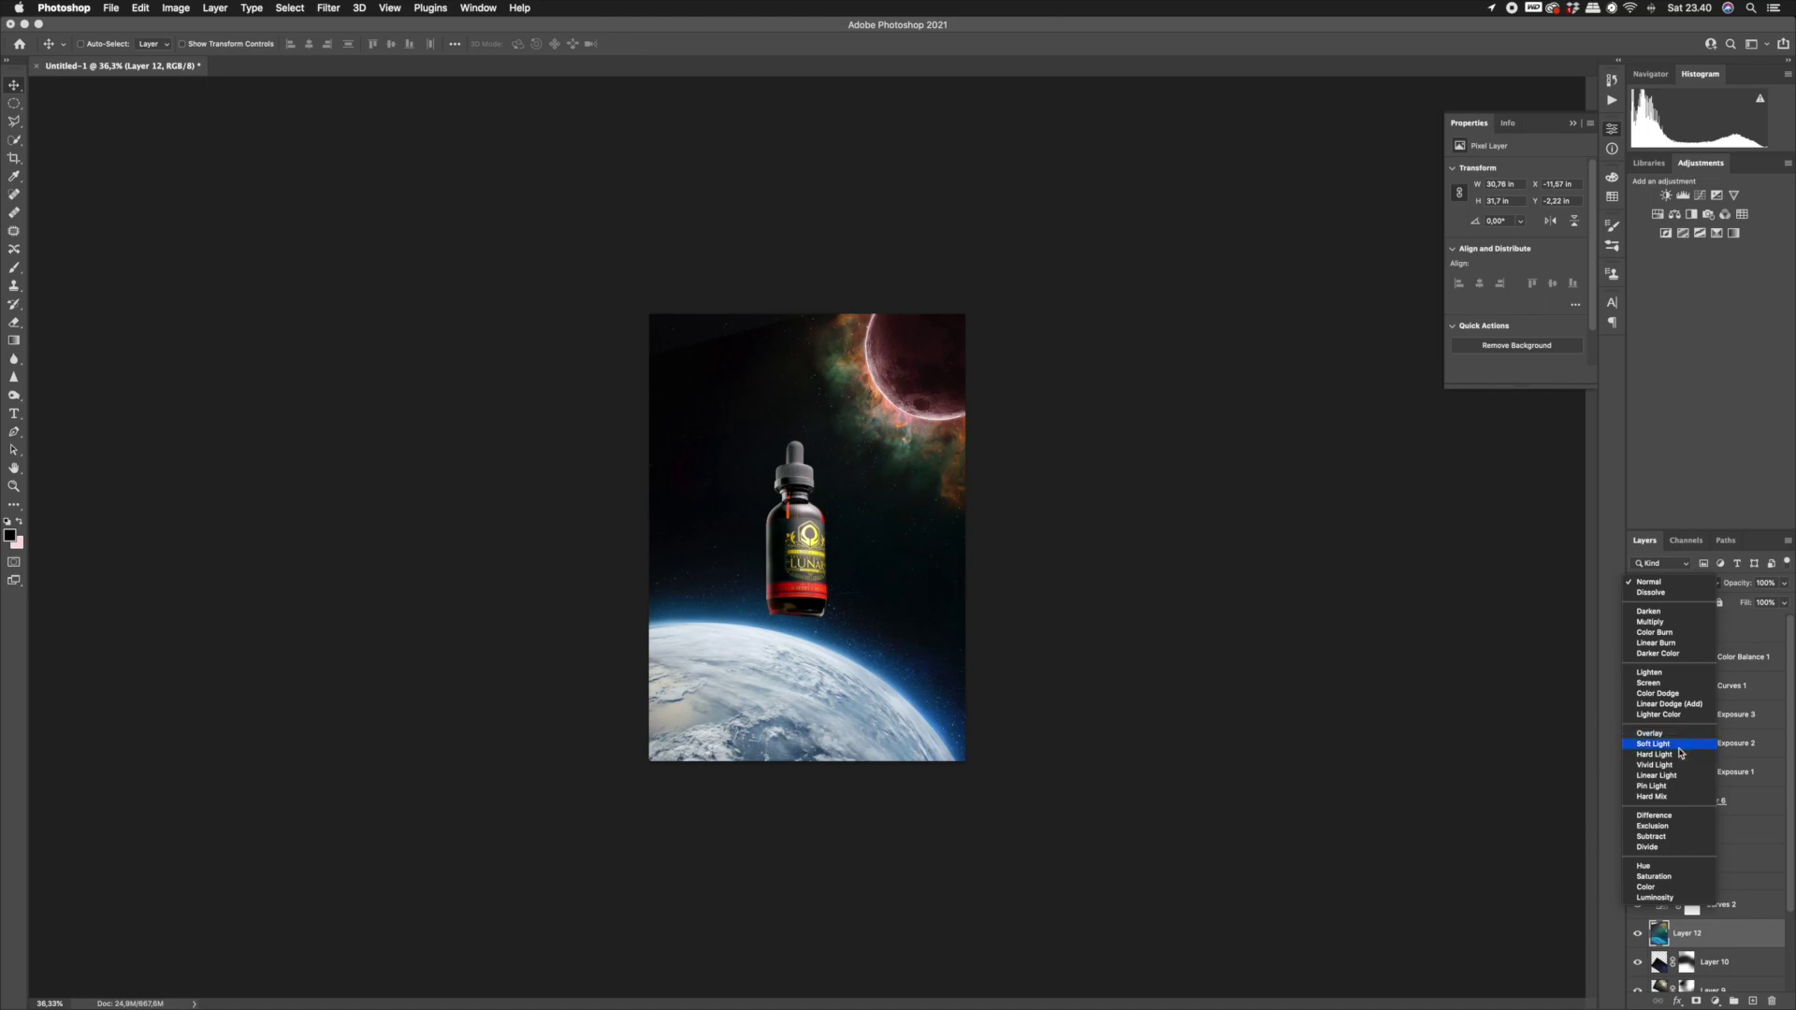
pyautogui.click(1669, 689)
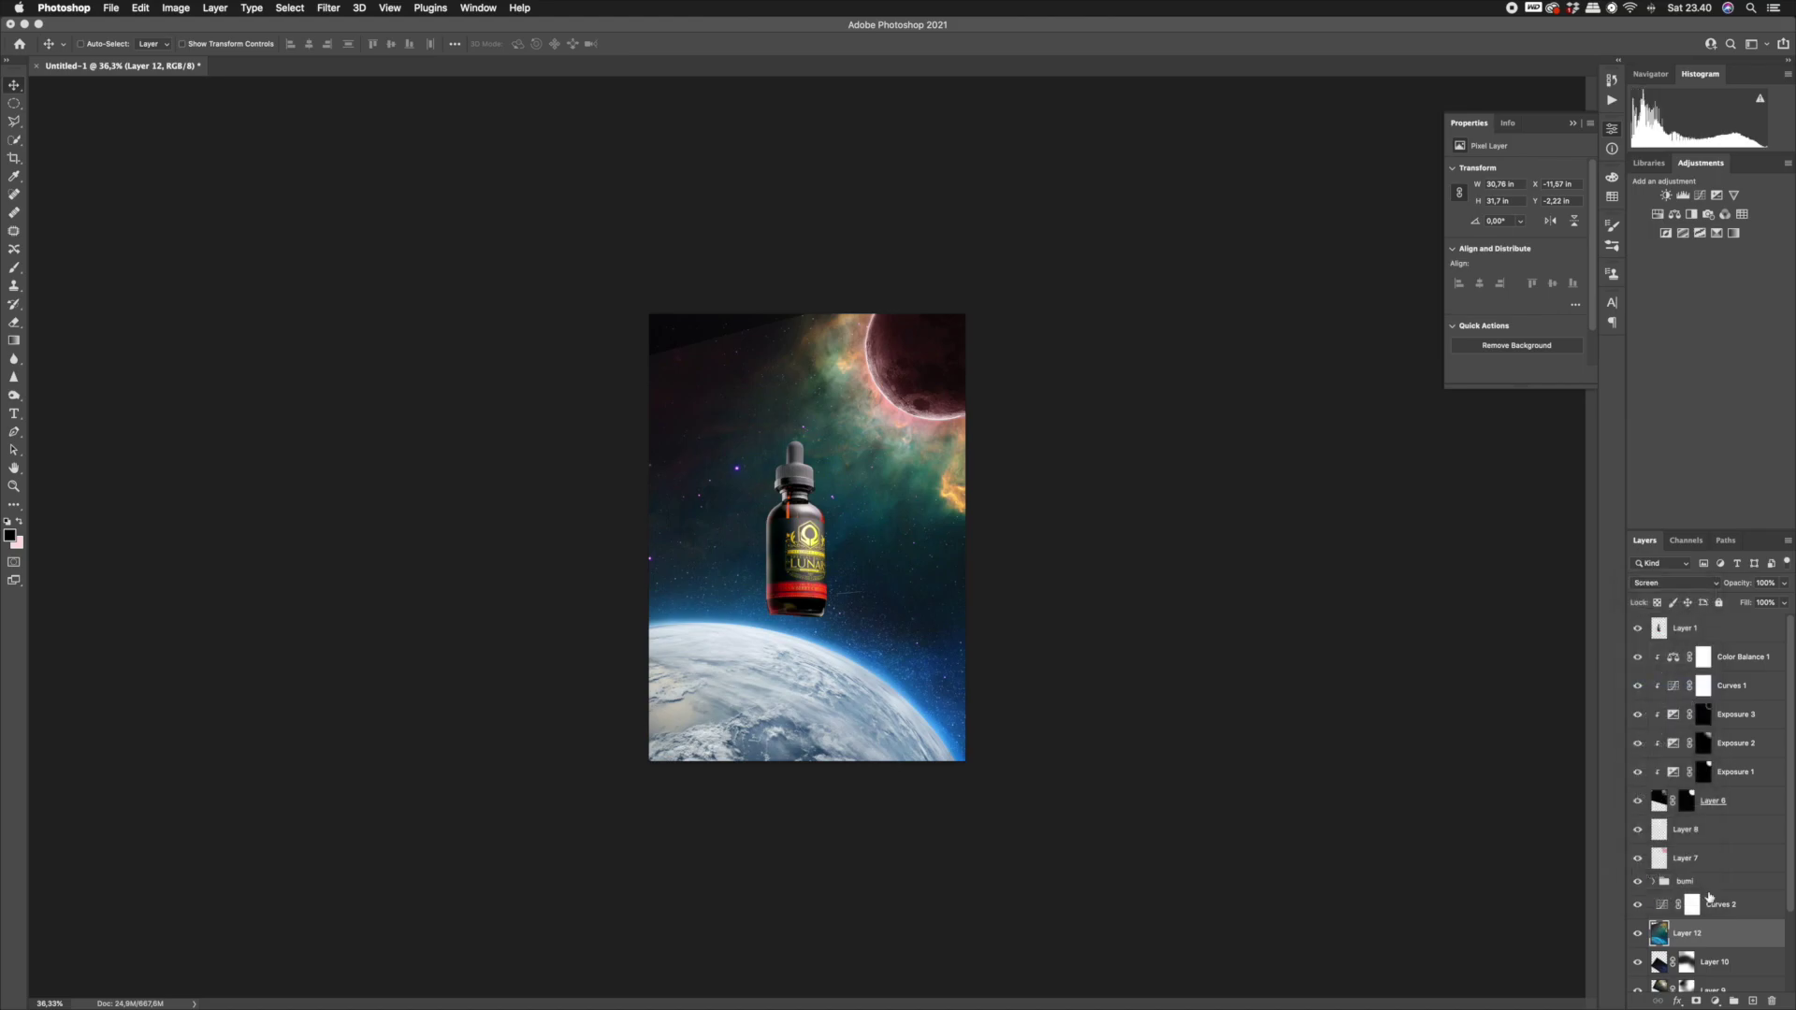
# Add a layer mask to the teal nebula and fade it around the moon with a very large soft black brush.
pyautogui.click(1696, 1001)
pyautogui.press('b')
pyautogui.press(']')
pyautogui.press(']')
pyautogui.press(']')
pyautogui.moveTo(835, 328)
pyautogui.mouseDown()
pyautogui.moveTo(693, 359)
pyautogui.moveTo(972, 498)
pyautogui.mouseUp()
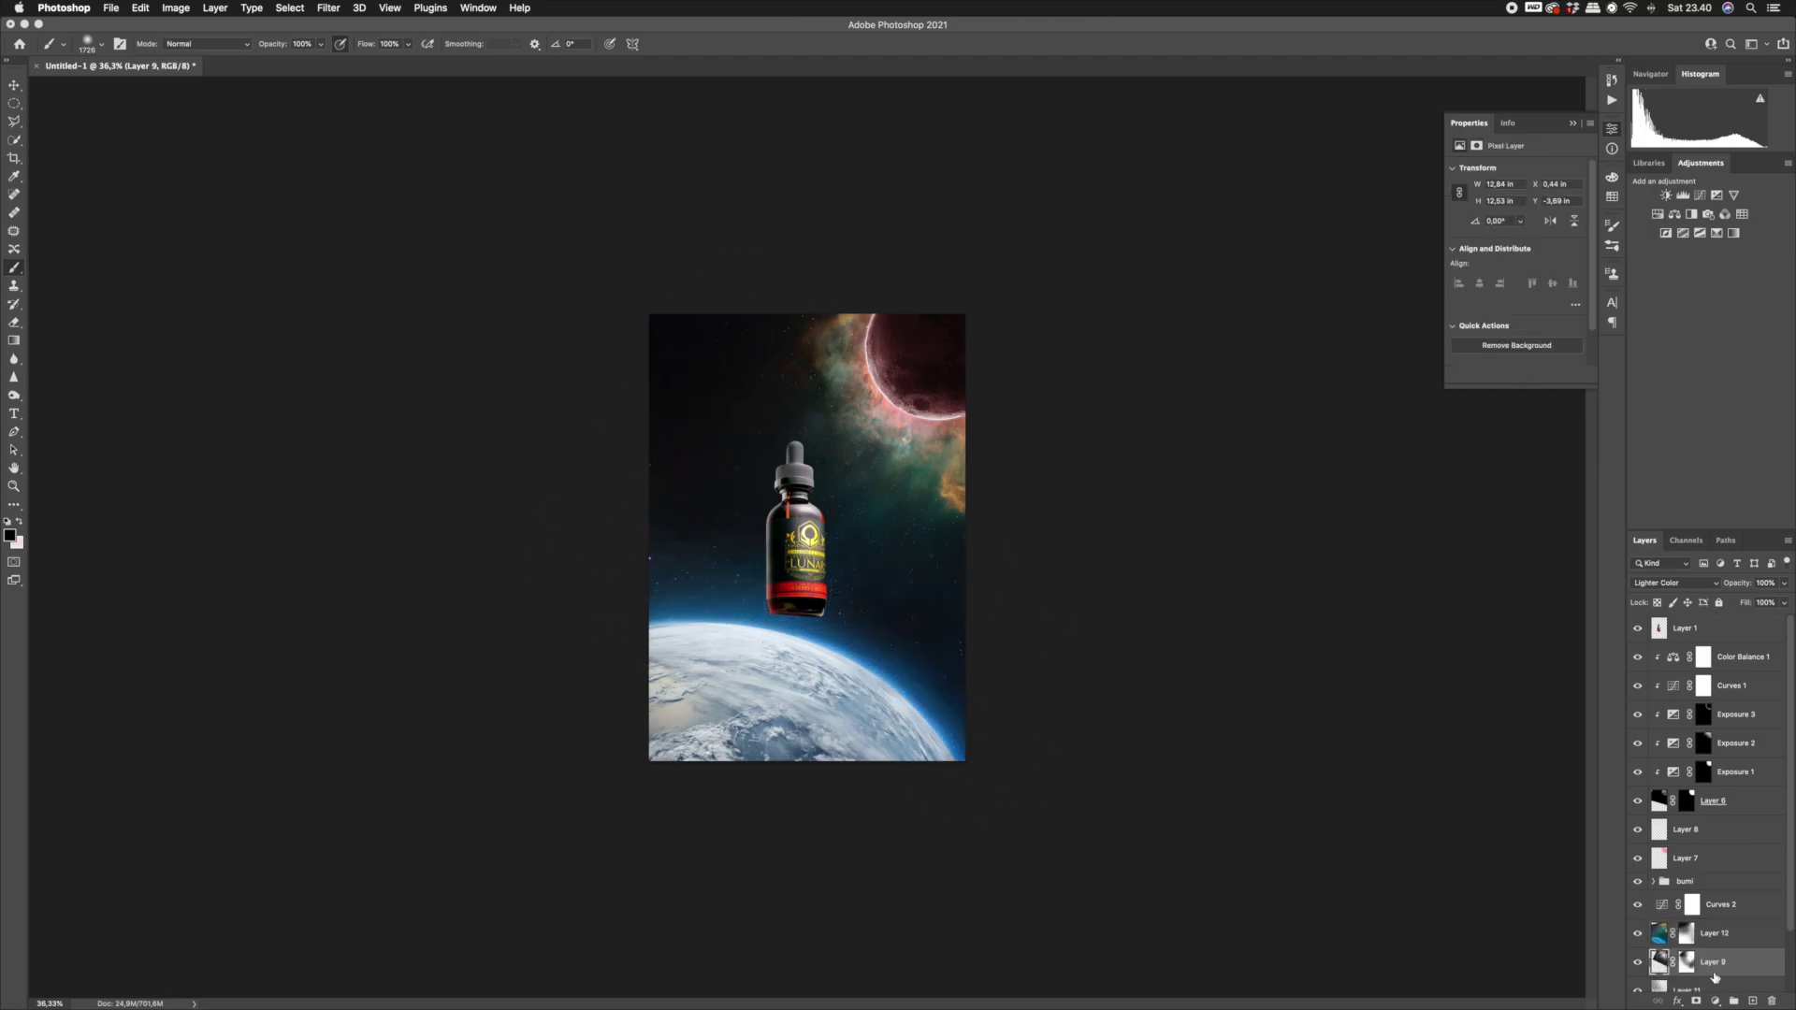
# Darken the background further by moving the Curves 2 midpoint to input 154, output 78.
pyautogui.press('z')
pyautogui.moveTo(785, 514); pyautogui.dragTo(847, 407)
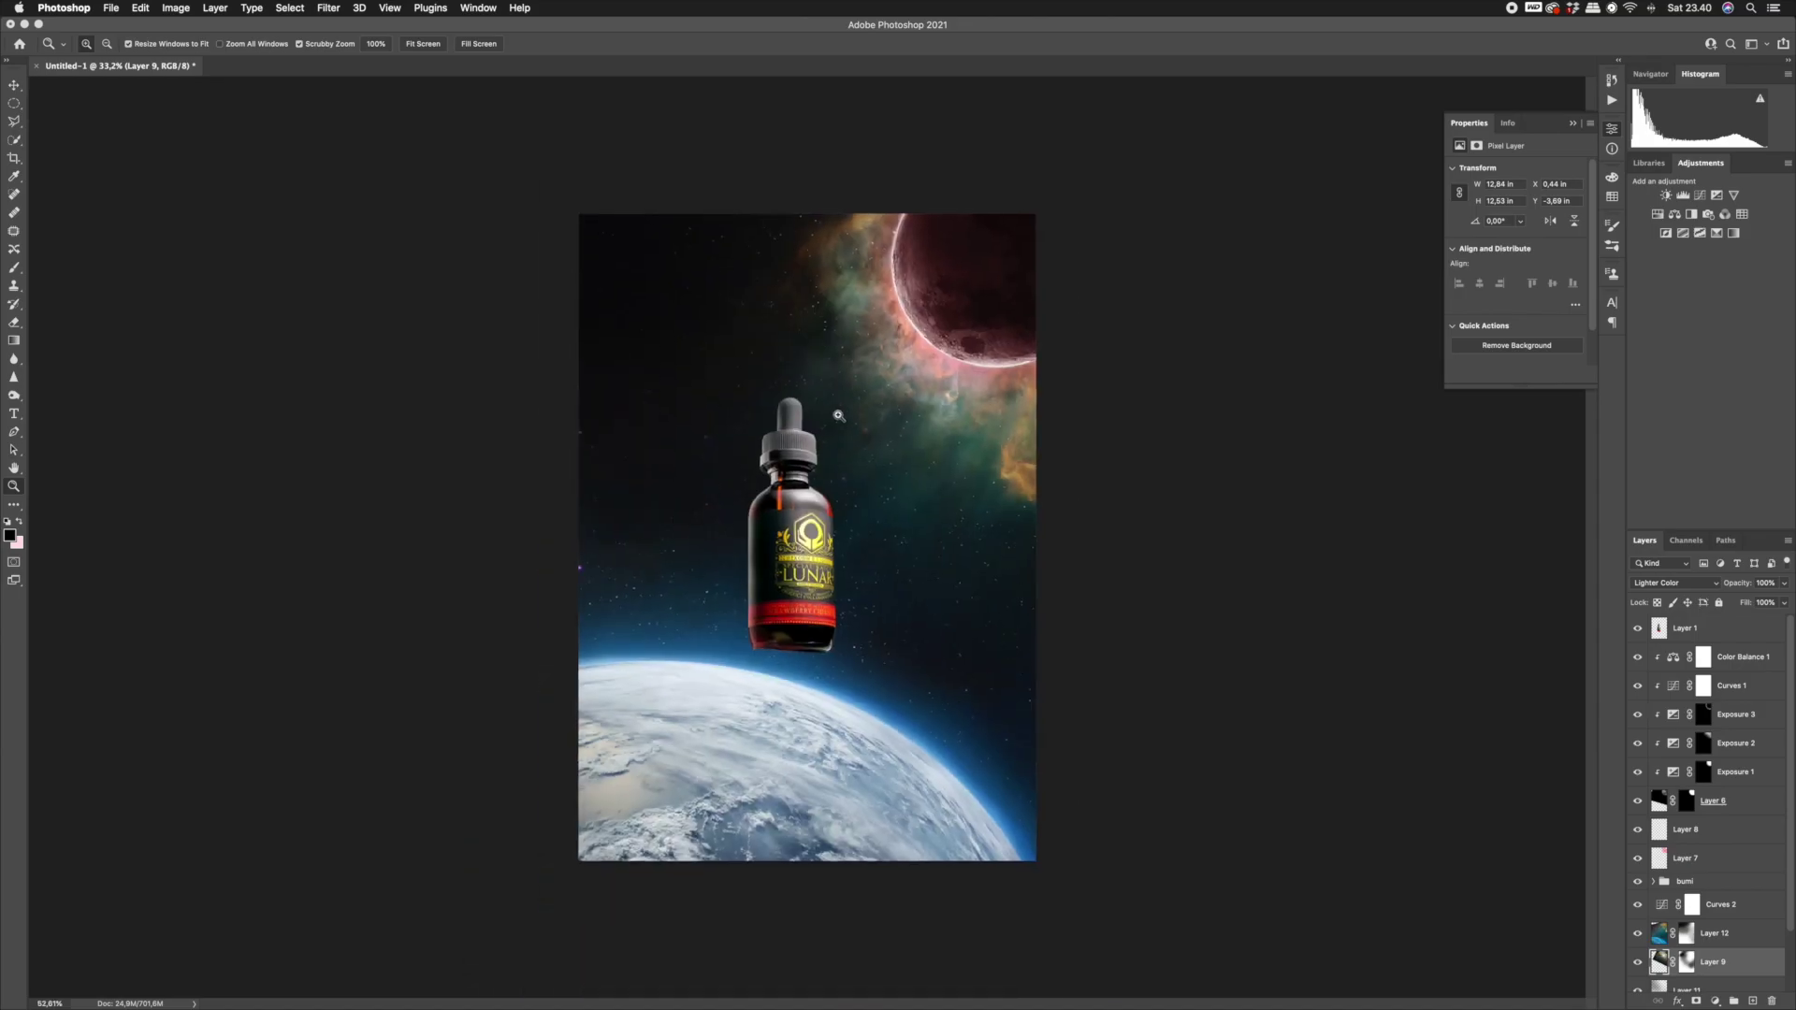
pyautogui.click(1724, 906)
pyautogui.moveTo(1531, 276); pyautogui.dragTo(1539, 266)
pyautogui.moveTo(946, 484); pyautogui.dragTo(948, 525)
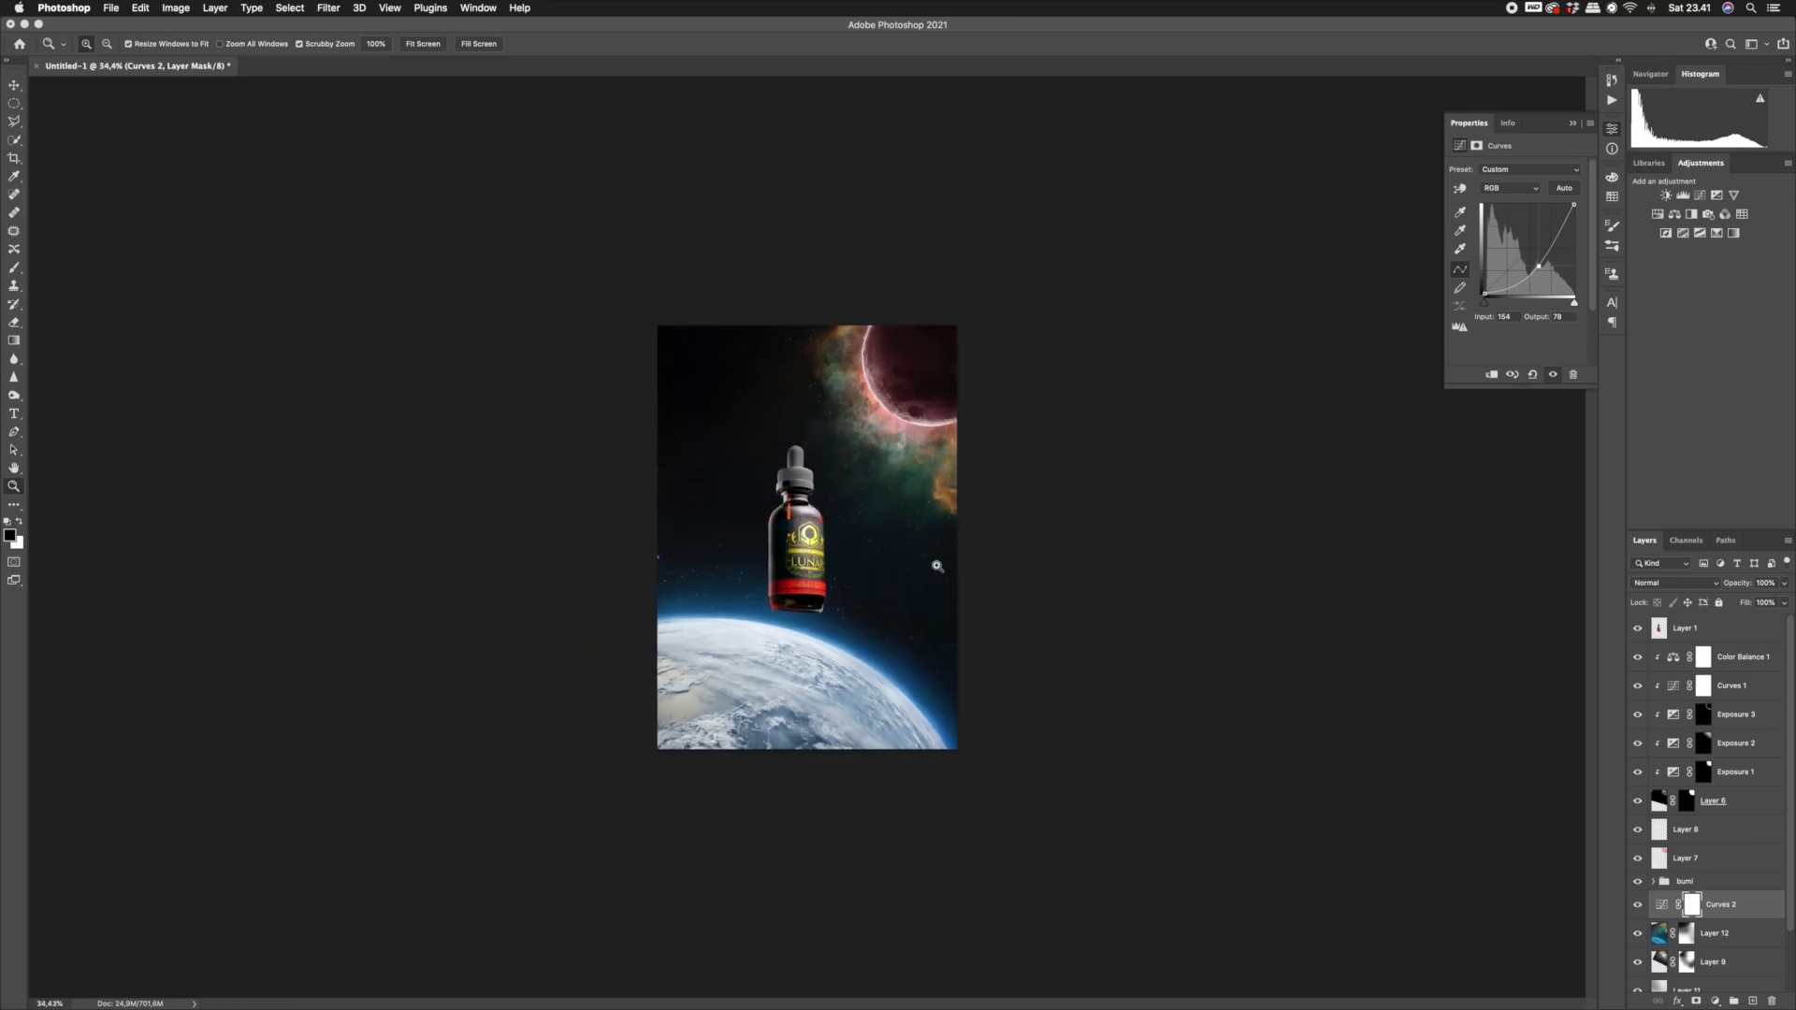
# Group the moon layers with their adjustments as "bulan" and the starfield, nebula and Curves 2 layers as "BG".
pyautogui.click(1731, 862)
pyautogui.keyDown('shift'); pyautogui.click(1735, 660); pyautogui.keyUp('shift')
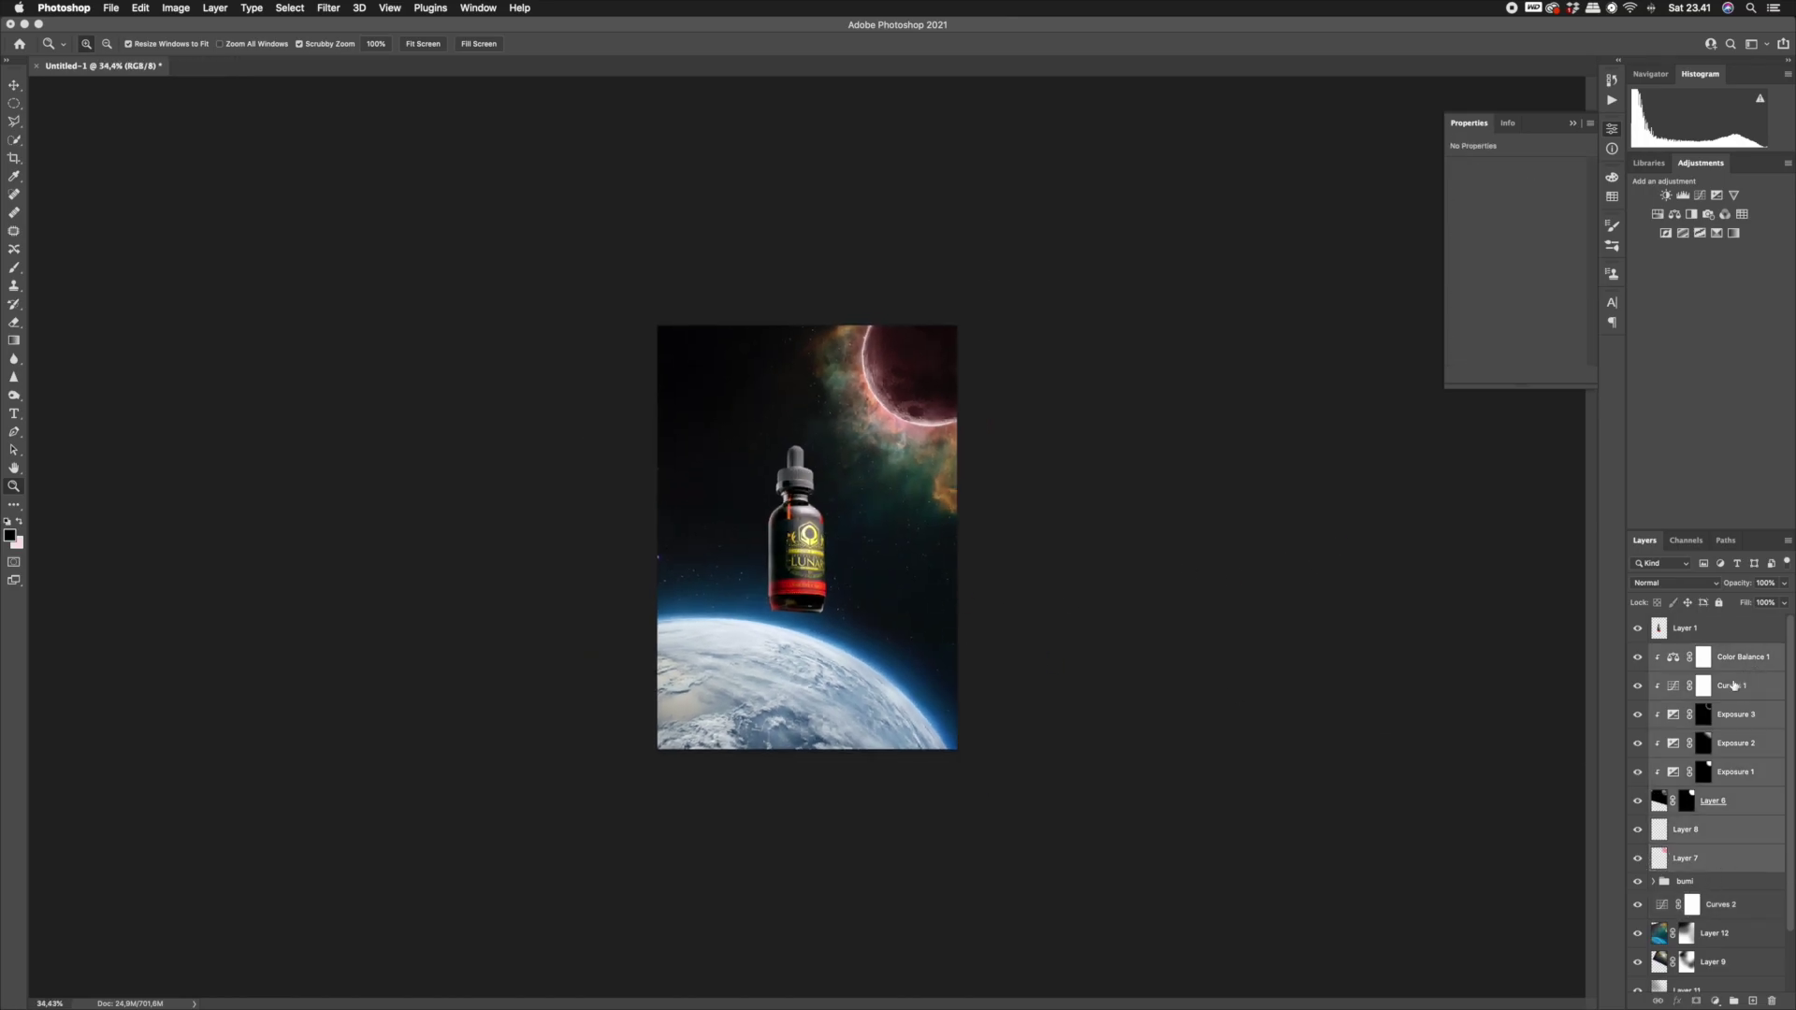
pyautogui.press('super+g')
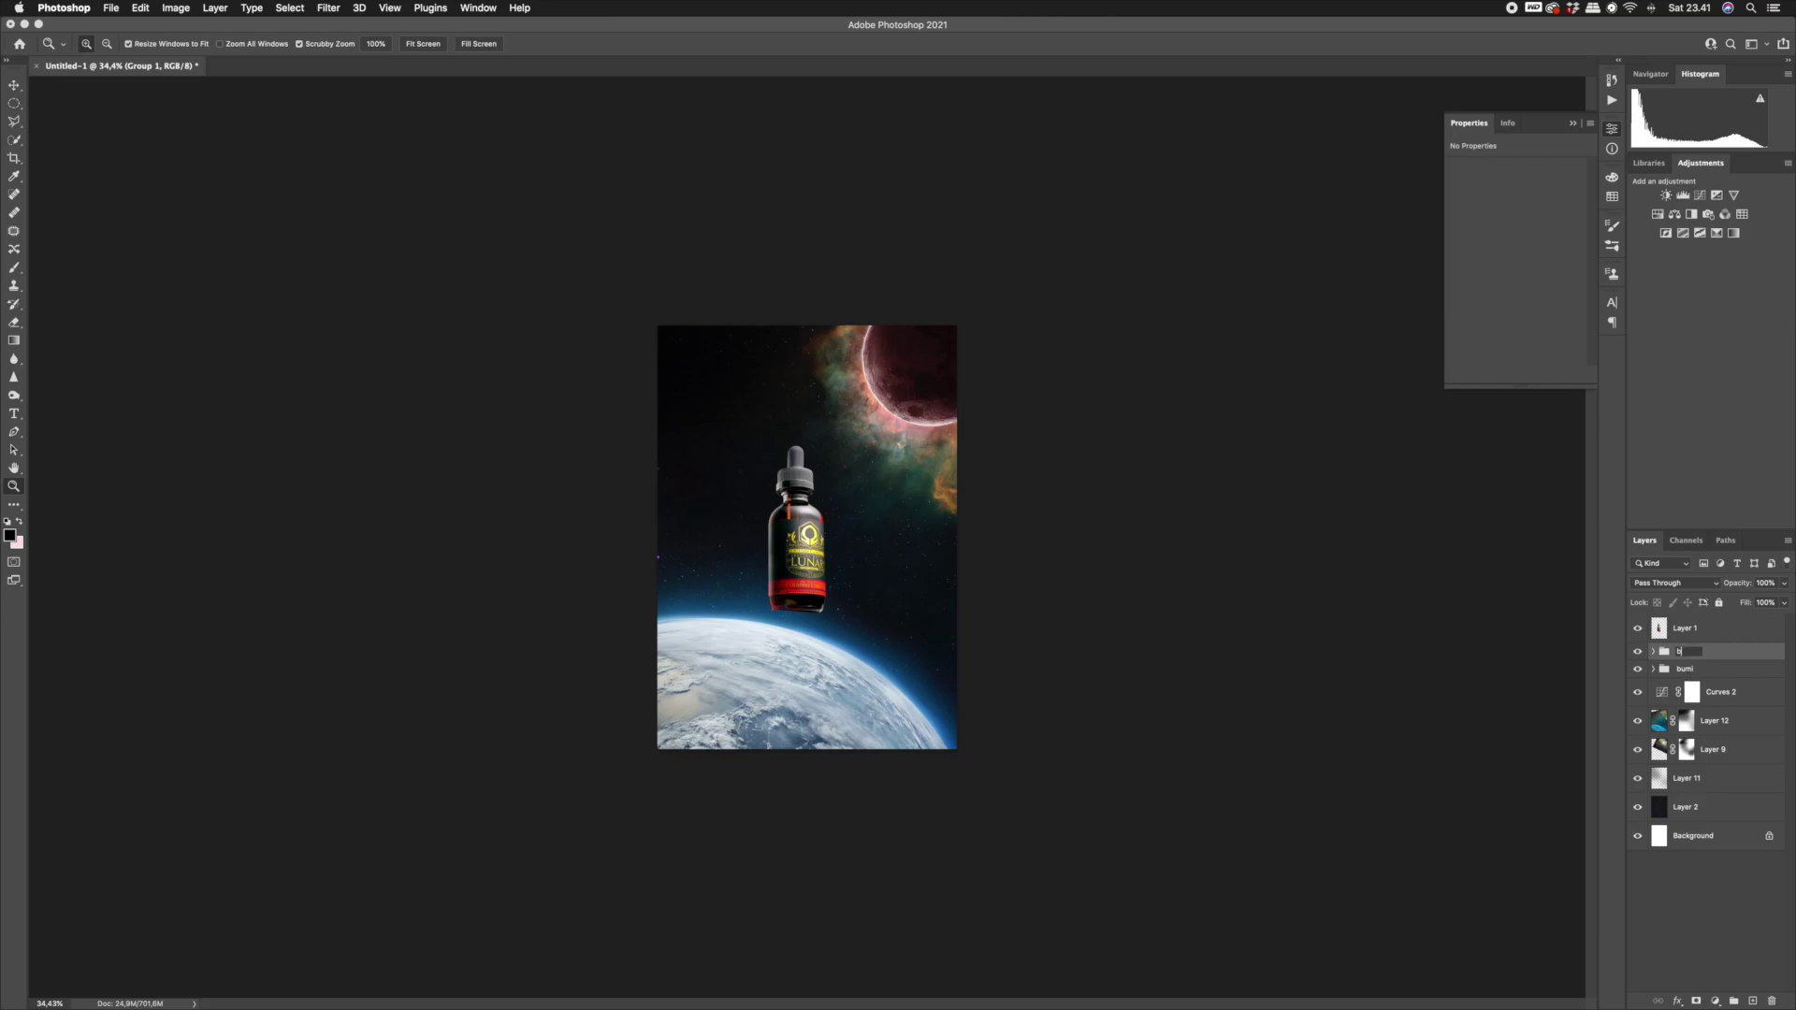
pyautogui.click(1712, 807)
pyautogui.keyDown('shift'); pyautogui.click(1689, 693); pyautogui.keyUp('shift')
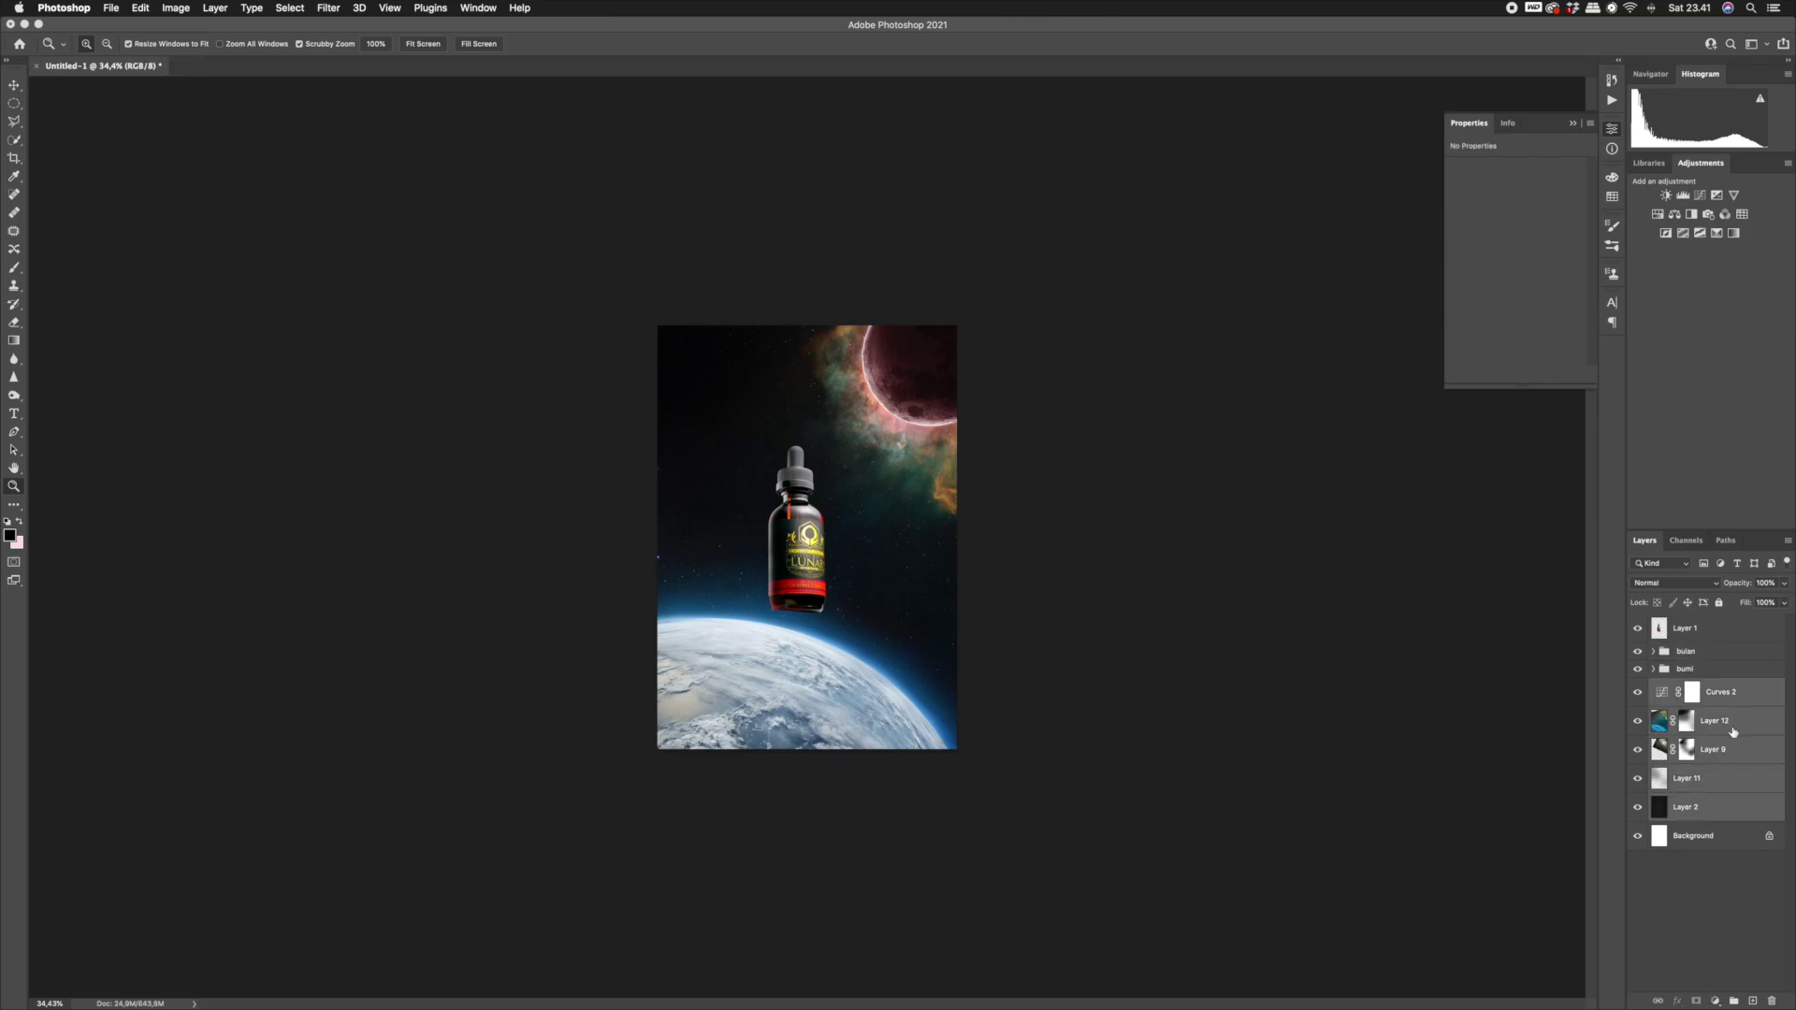
pyautogui.press('super+g')
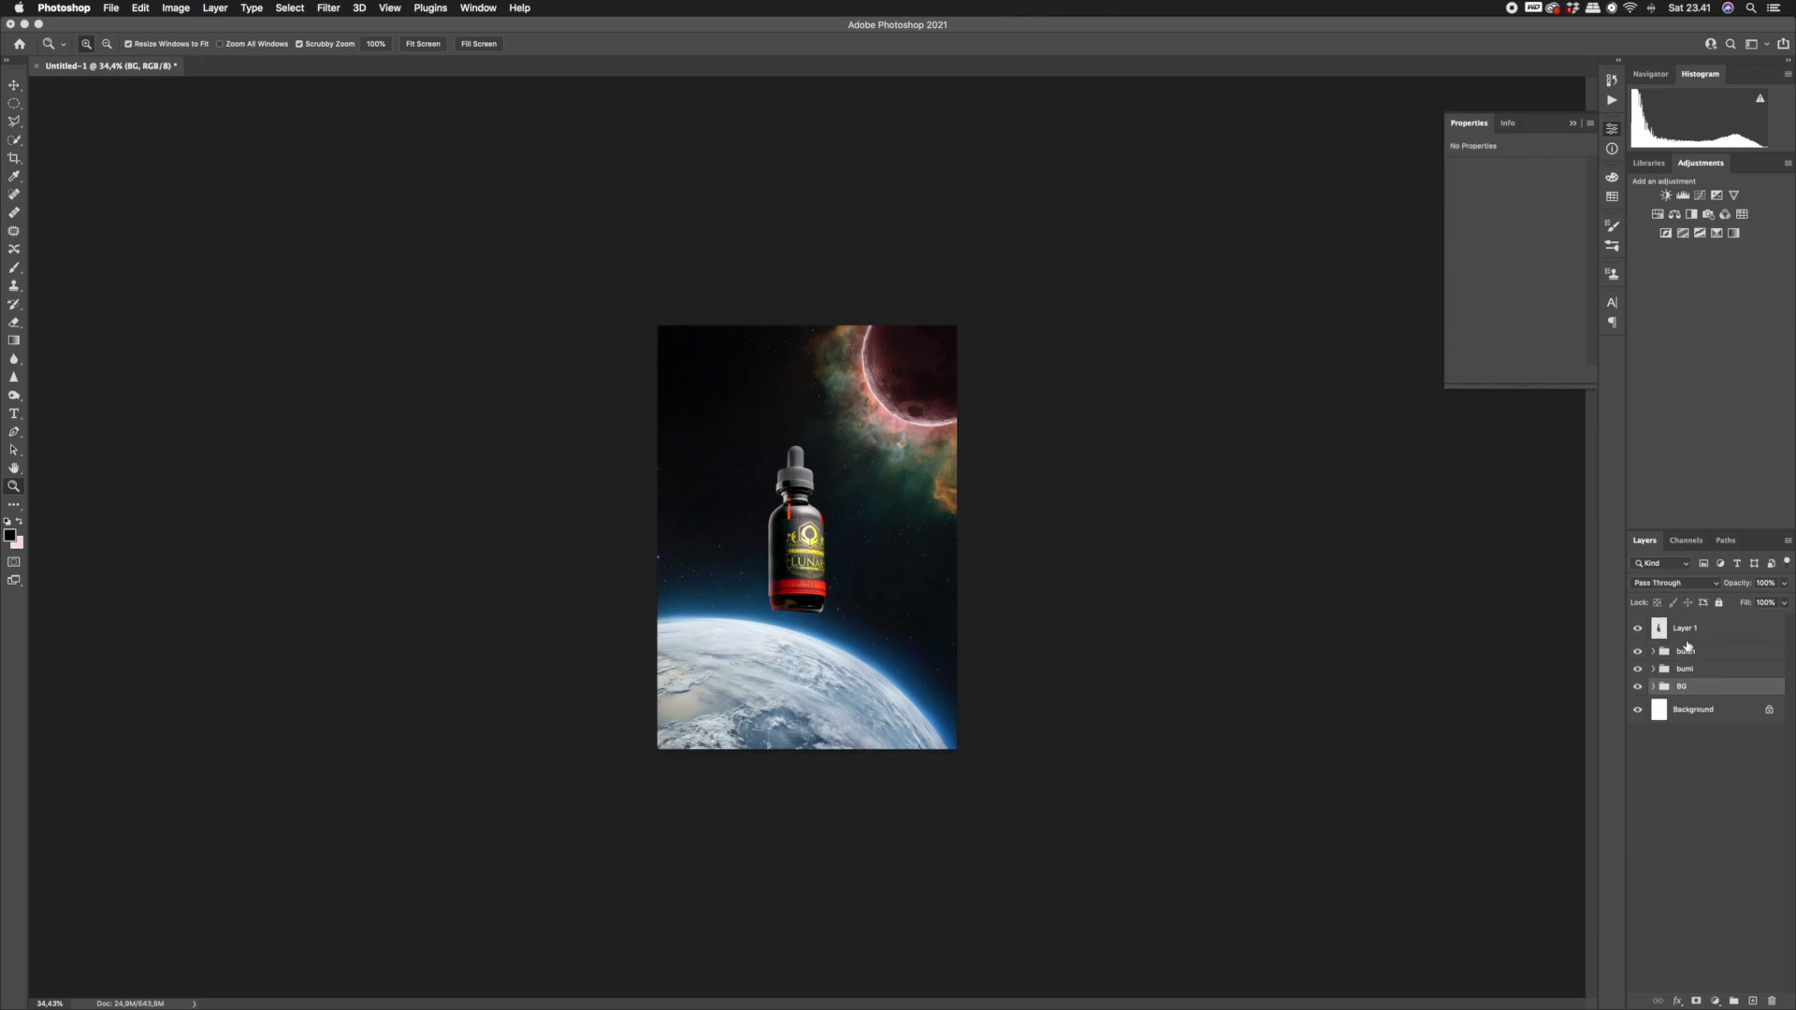
# Scale the bottle down to about 1.53 by 4.45 in and move it slightly up toward the poster's centre.
pyautogui.click(1687, 638)
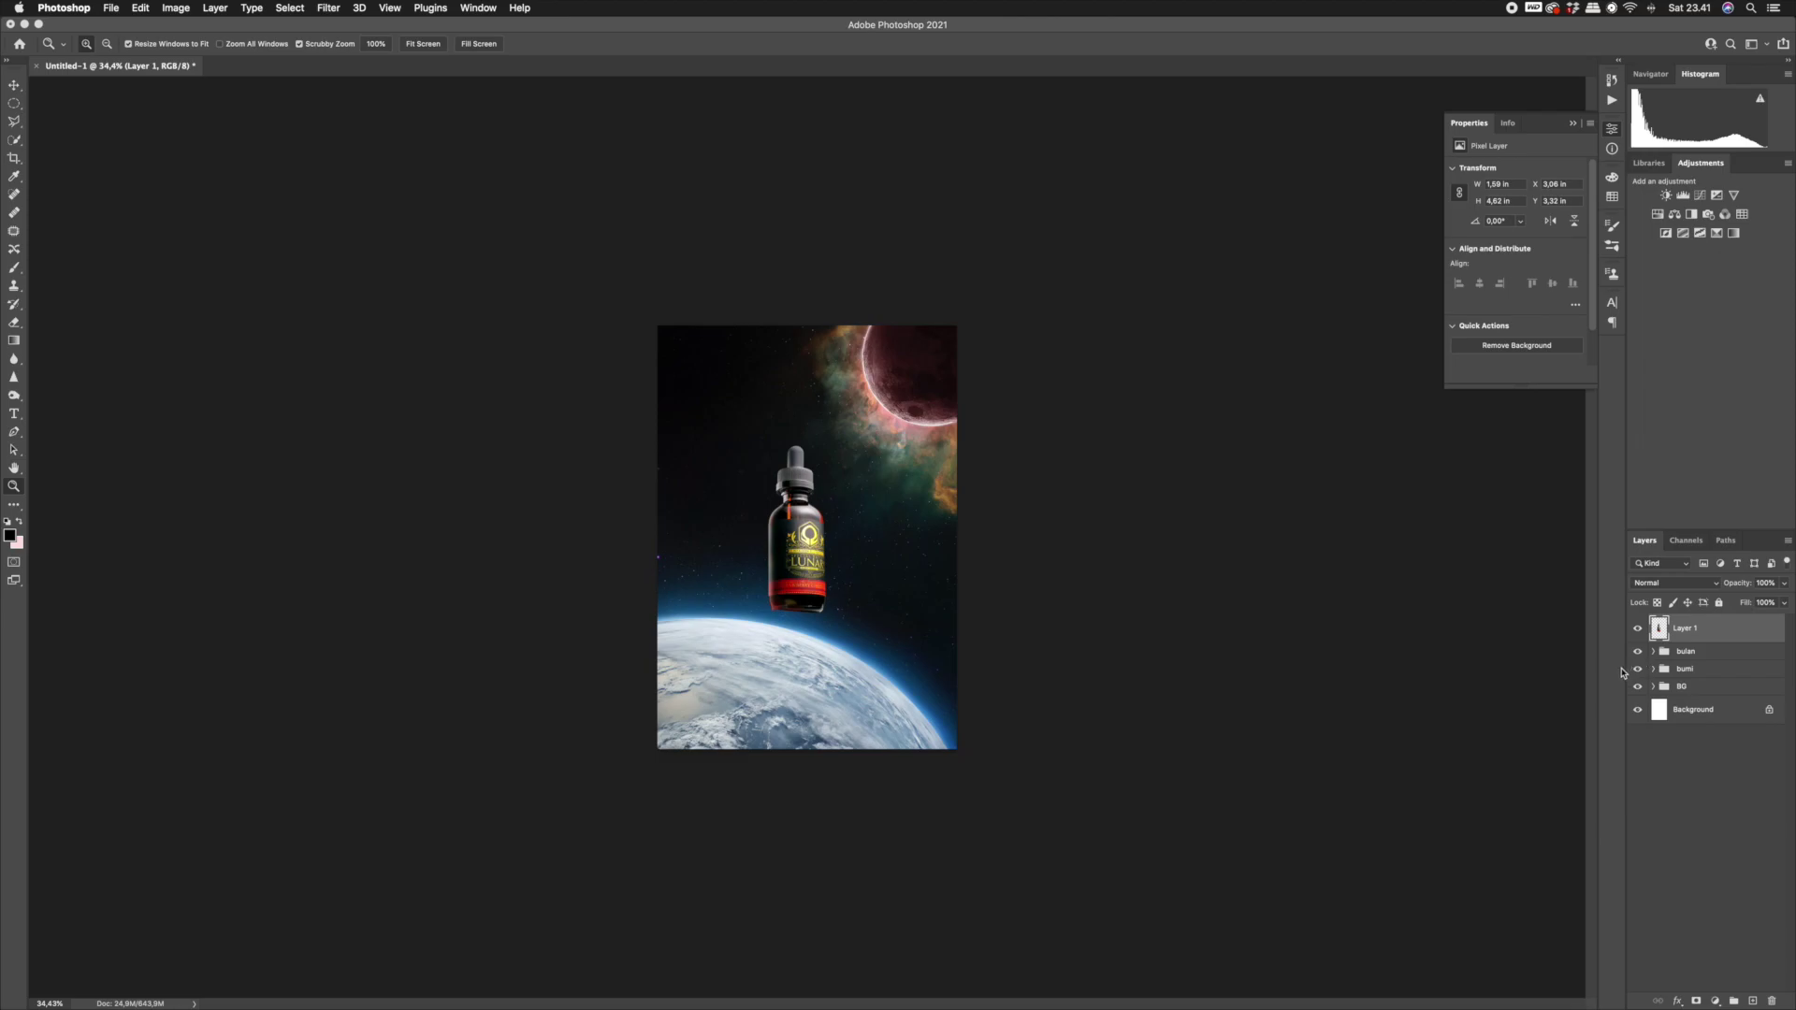
pyautogui.press('super+t')
pyautogui.moveTo(828, 445); pyautogui.dragTo(822, 453)
pyautogui.press('Return')
pyautogui.moveTo(803, 581); pyautogui.dragTo(814, 569)
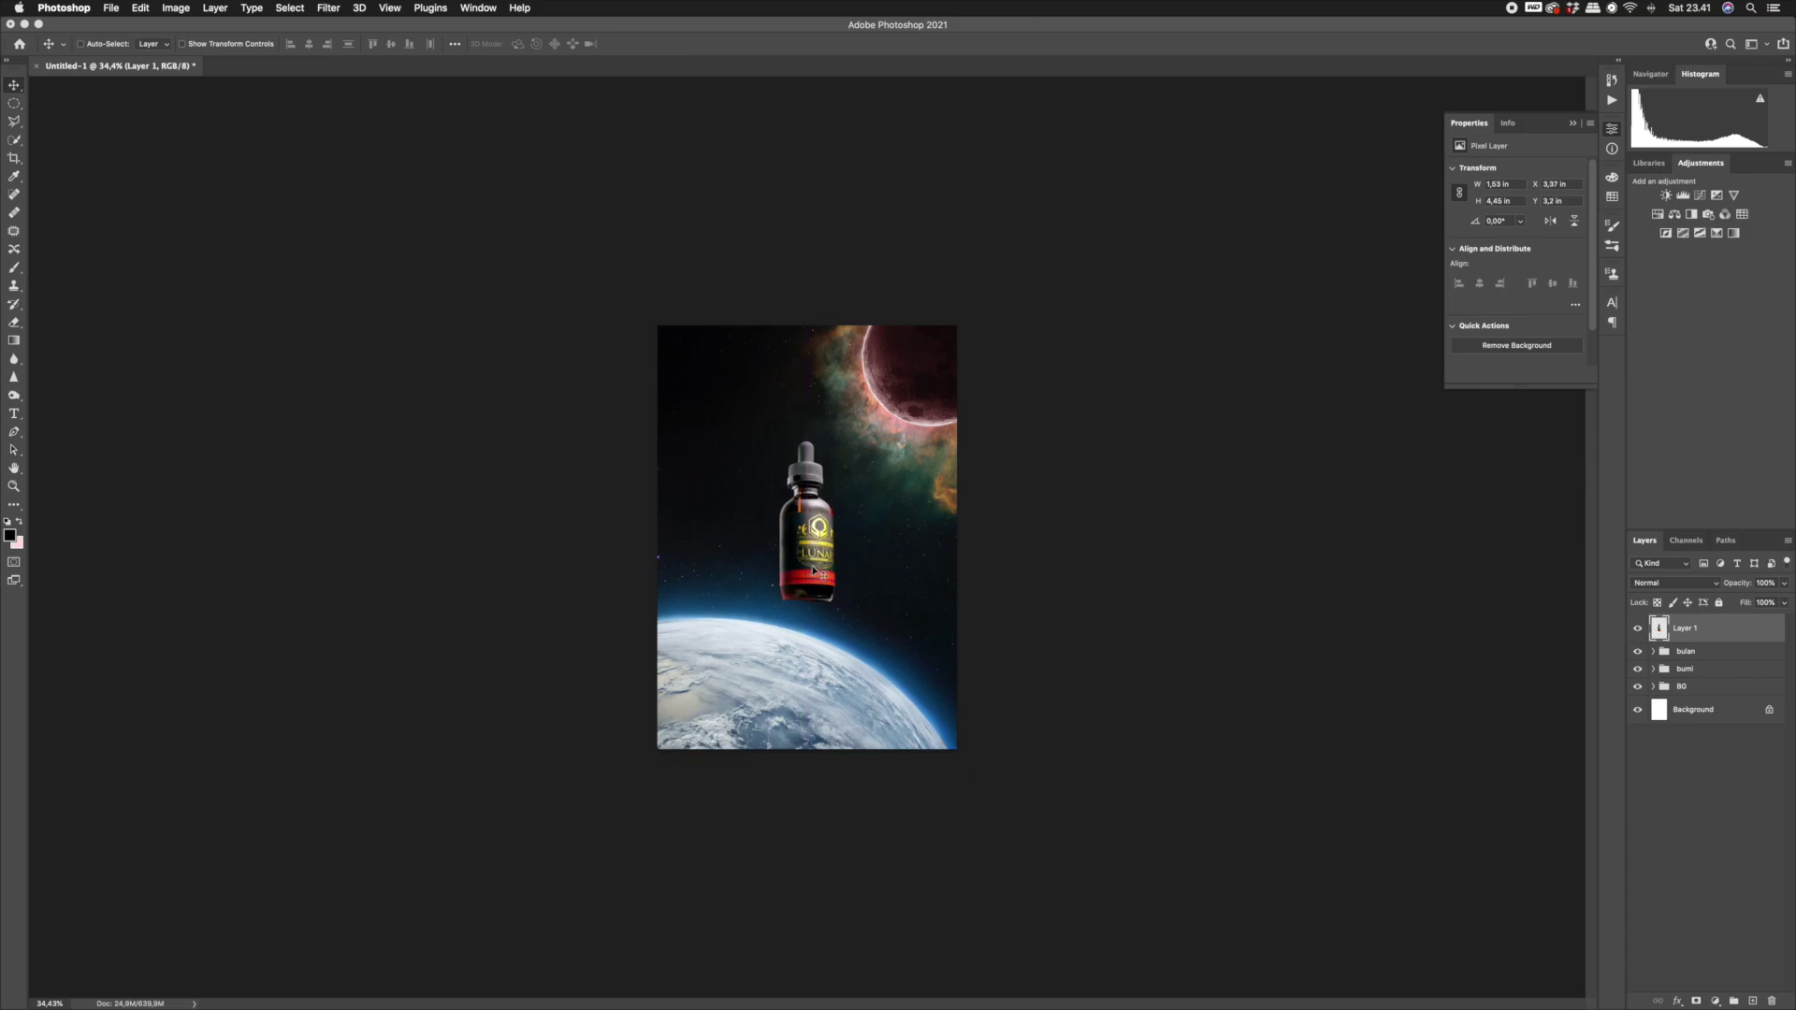
# Add an Exposure adjustment clipped to the bottle layer and lower its exposure to about -4.8.
pyautogui.click(1715, 1001)
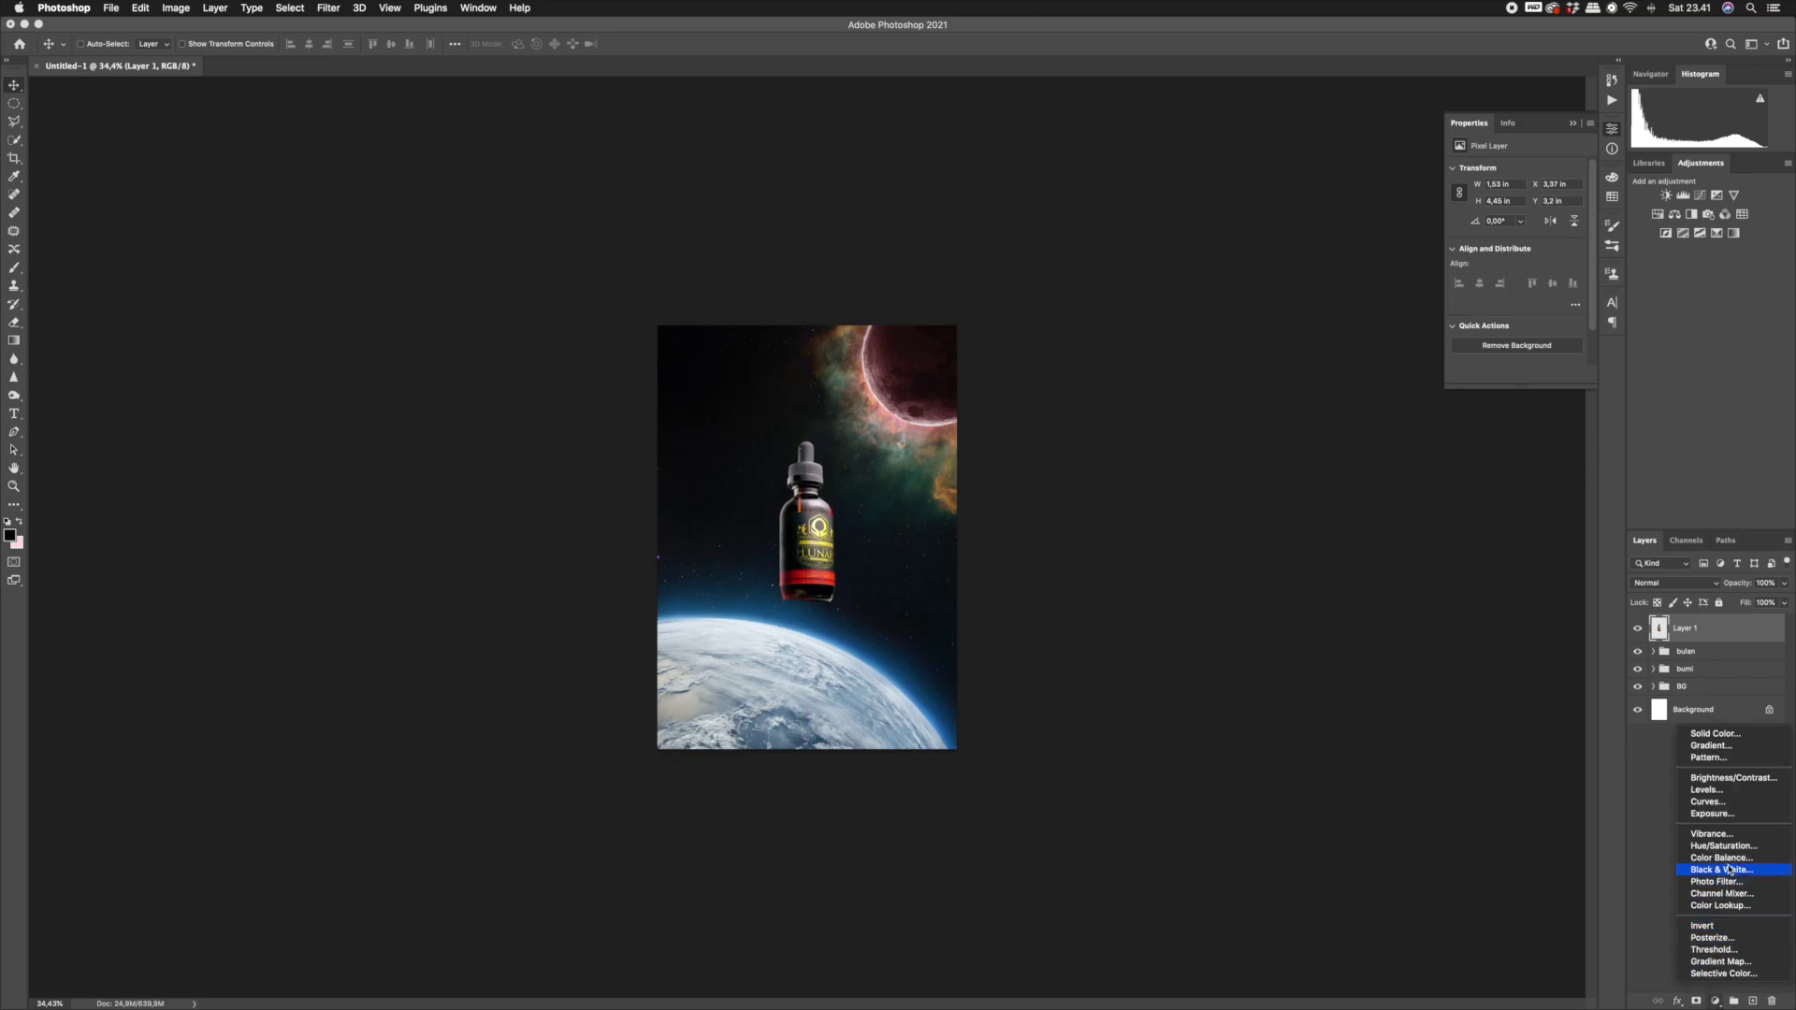
pyautogui.click(1729, 816)
pyautogui.rightClick(1748, 631)
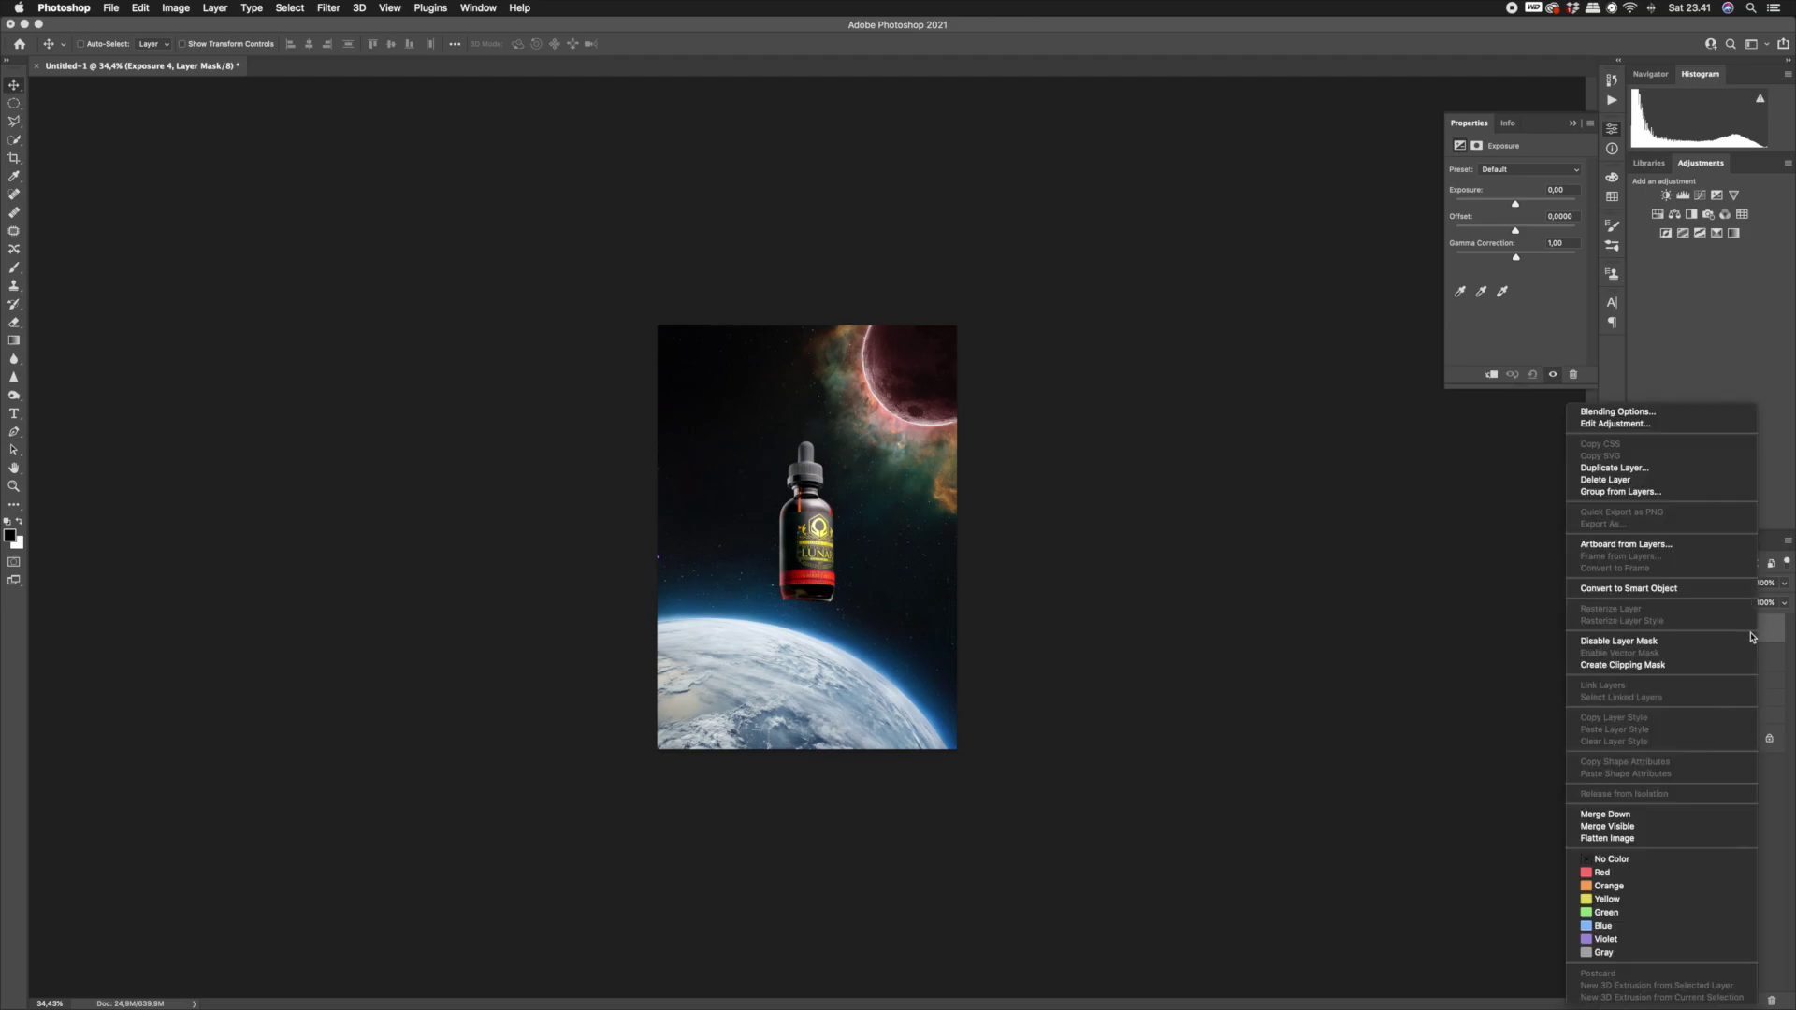
pyautogui.click(1634, 665)
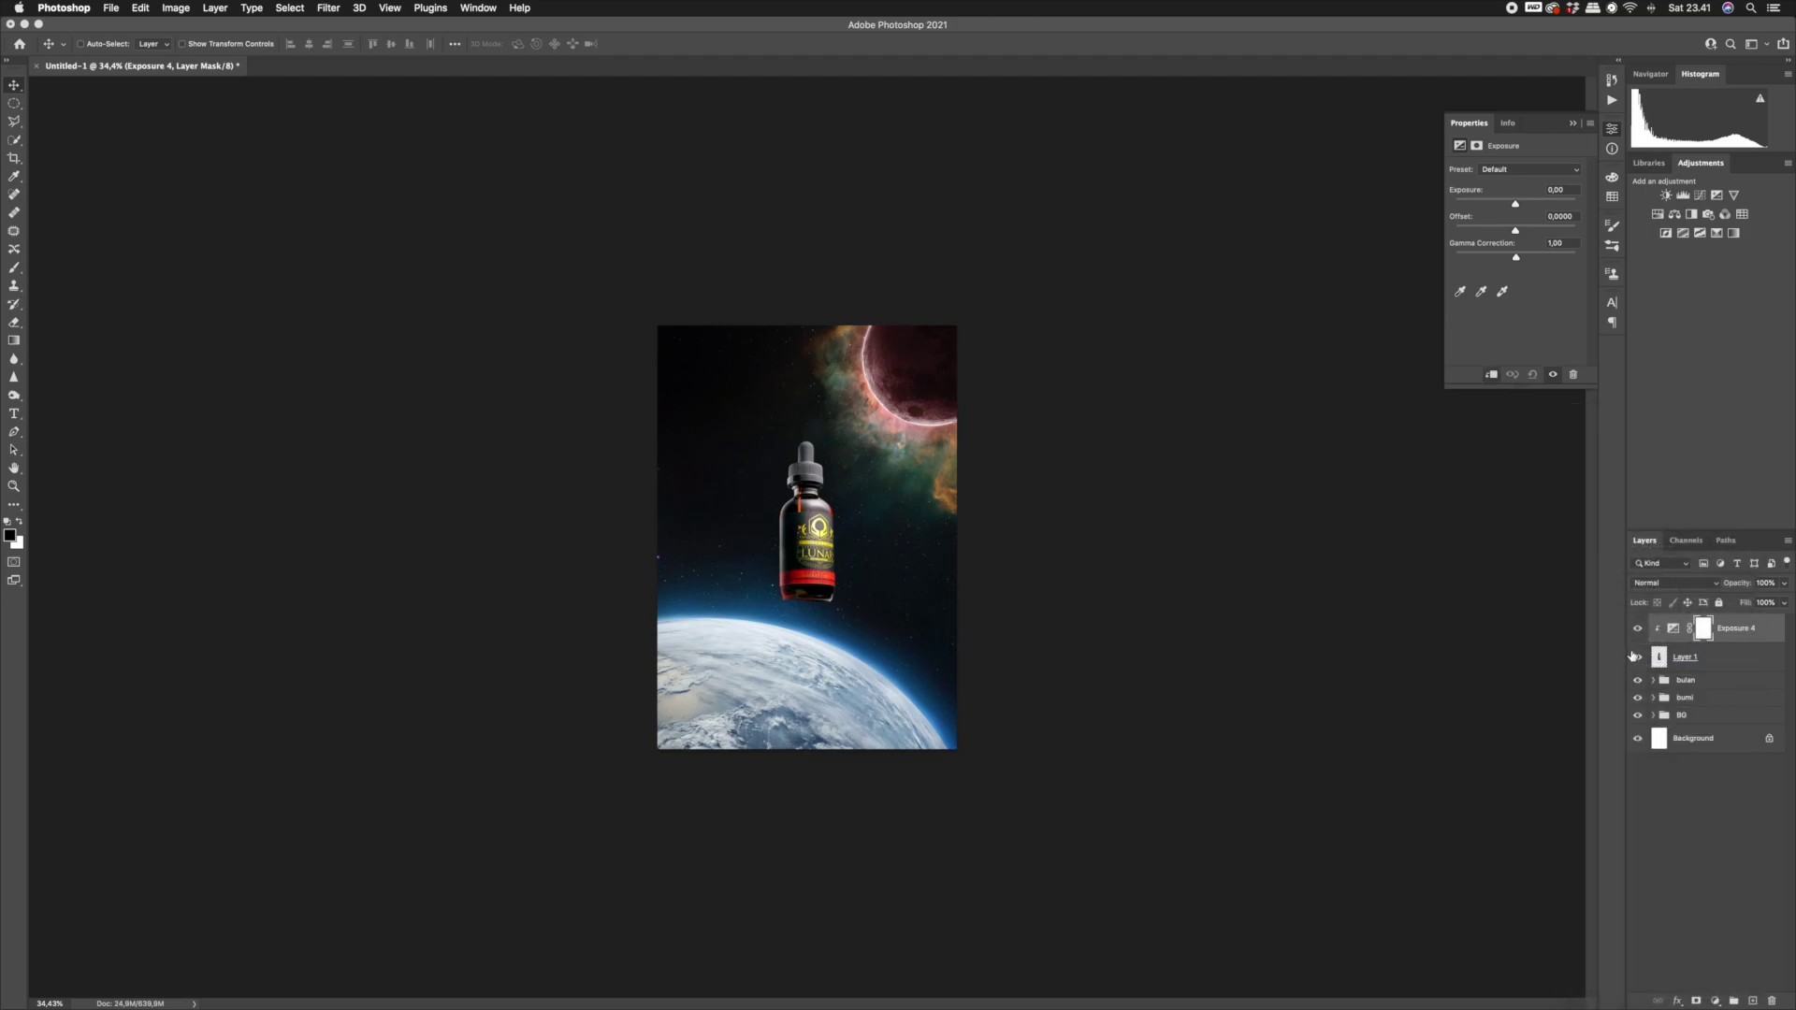
pyautogui.moveTo(1518, 206); pyautogui.dragTo(1475, 208)
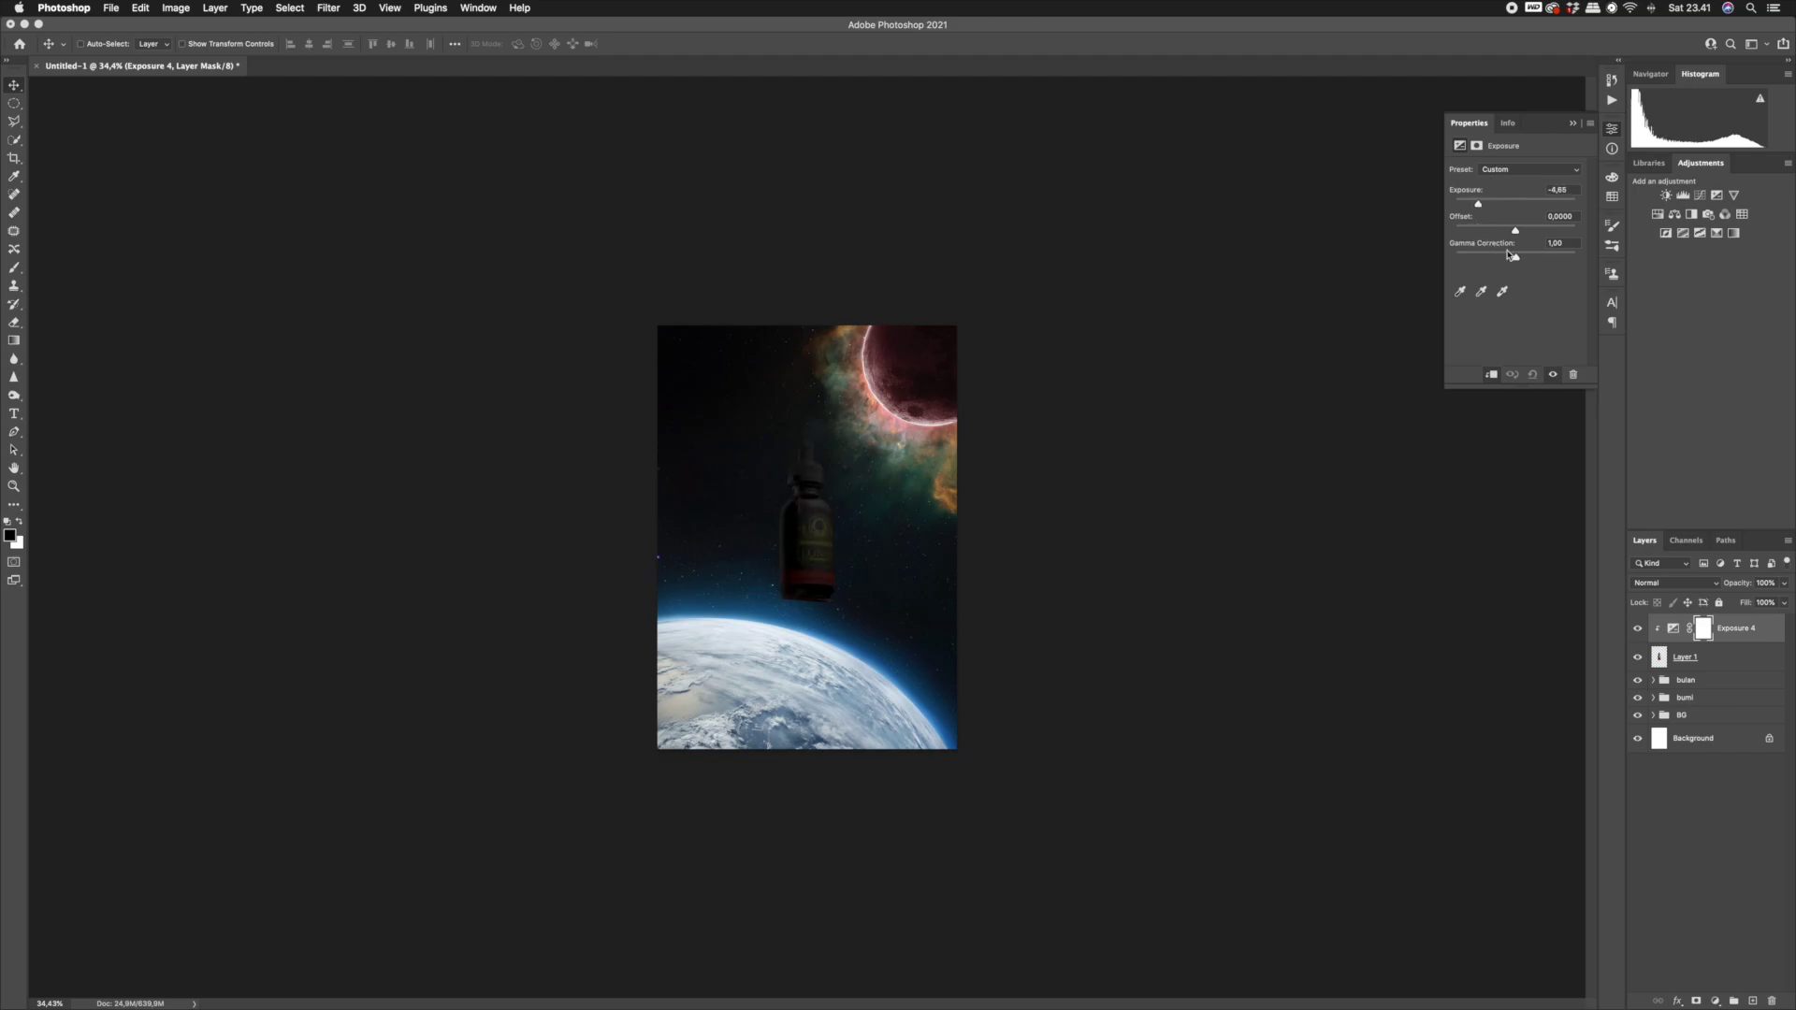
# Hide the bottle's Exposure adjustment and tilt the bottle about 12° counterclockwise.
pyautogui.click(1637, 627)
pyautogui.click(1674, 656)
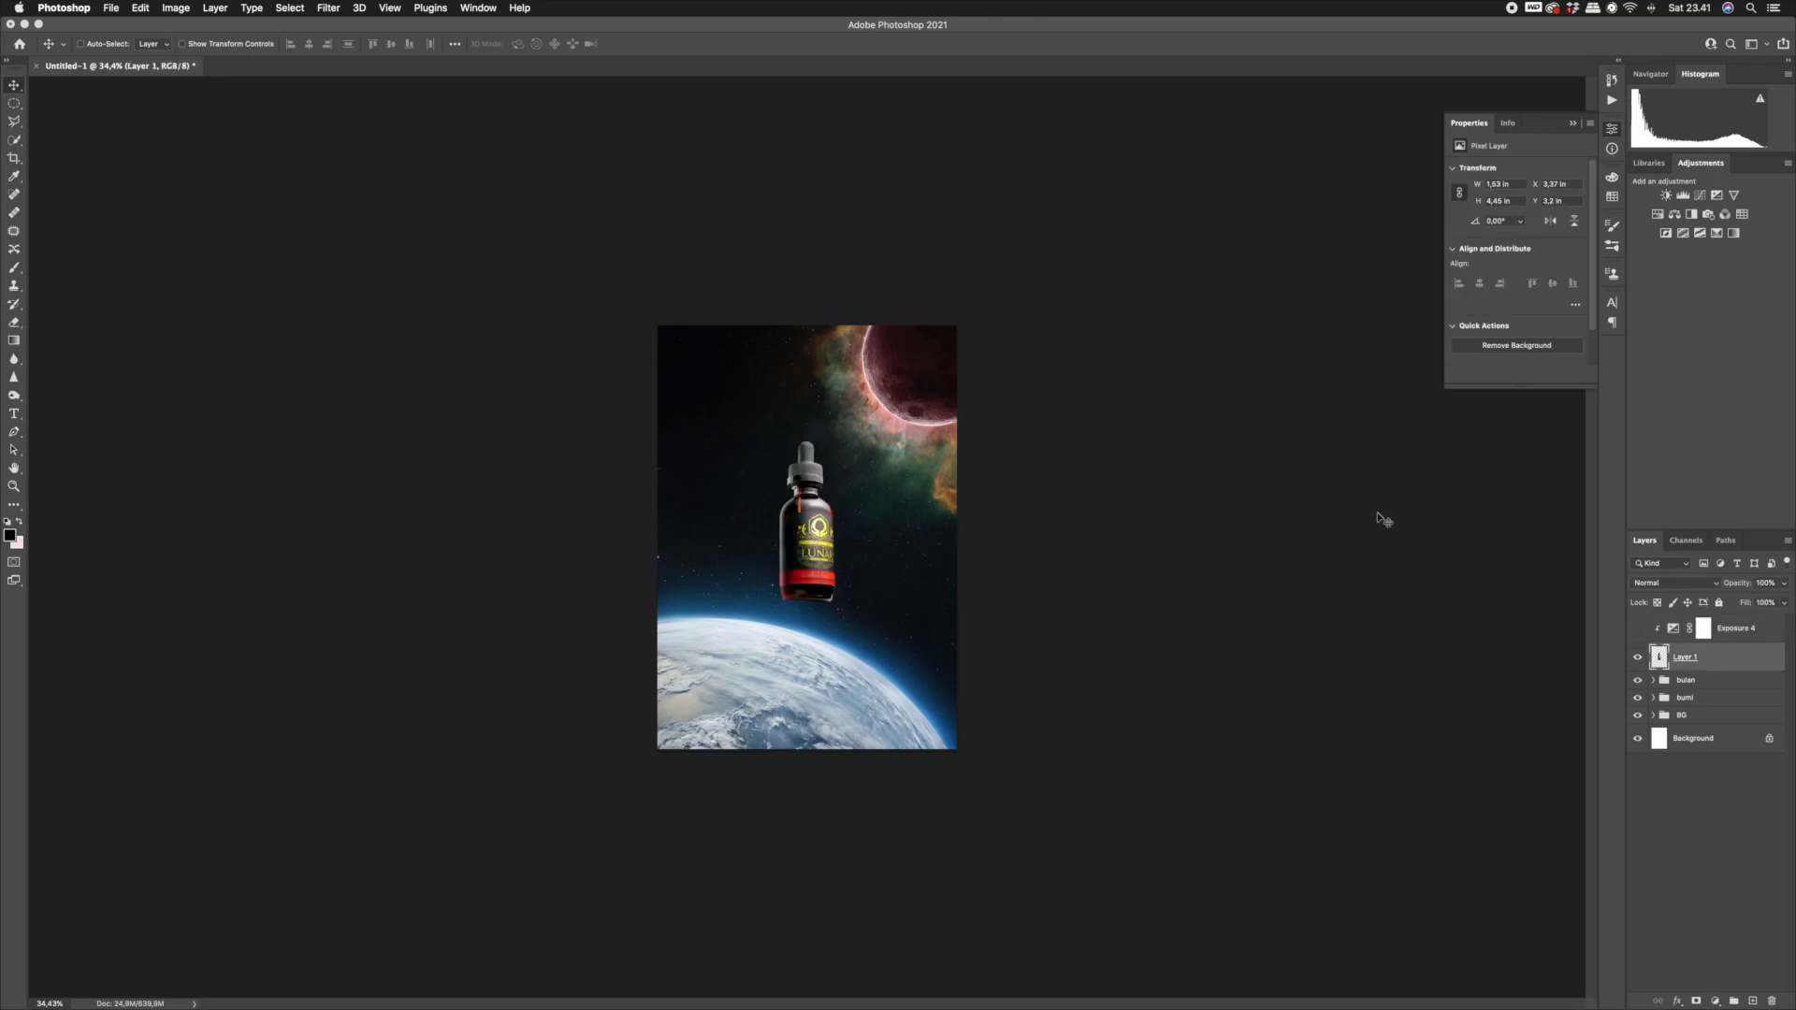
pyautogui.hotkey('ctrl', 't')
pyautogui.moveTo(935, 411); pyautogui.dragTo(865, 404)
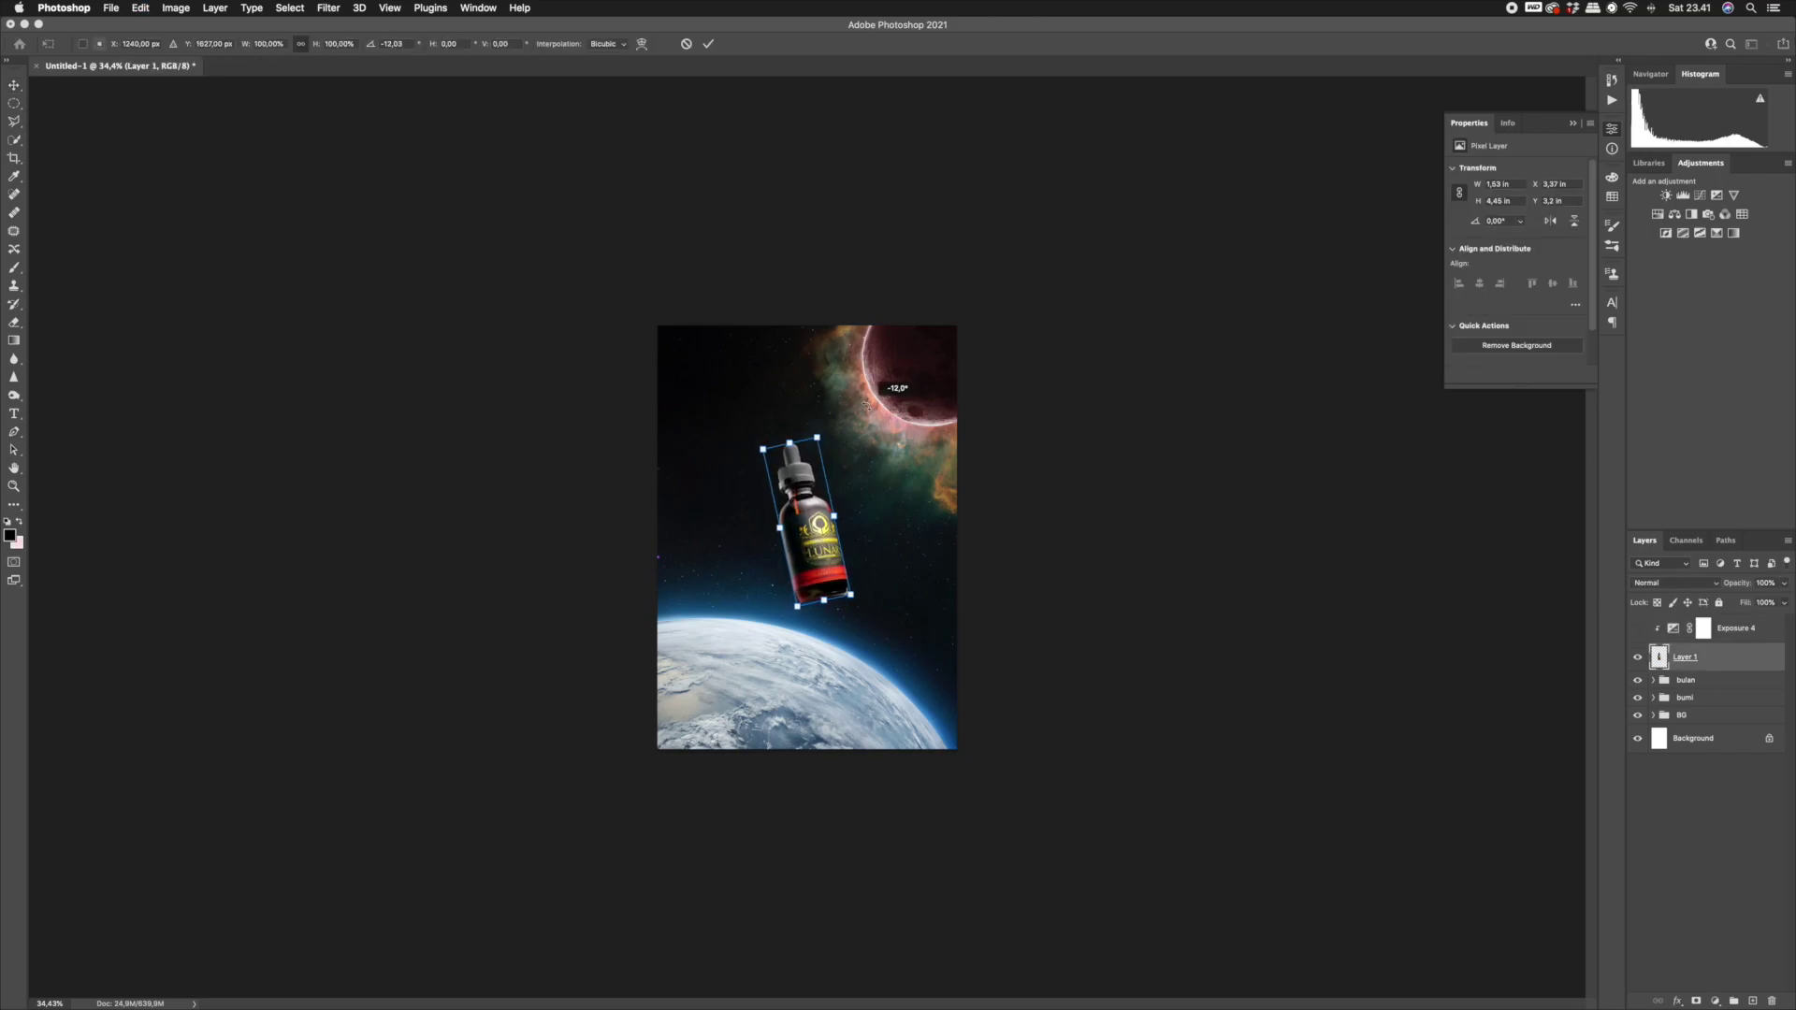
pyautogui.press('Return')
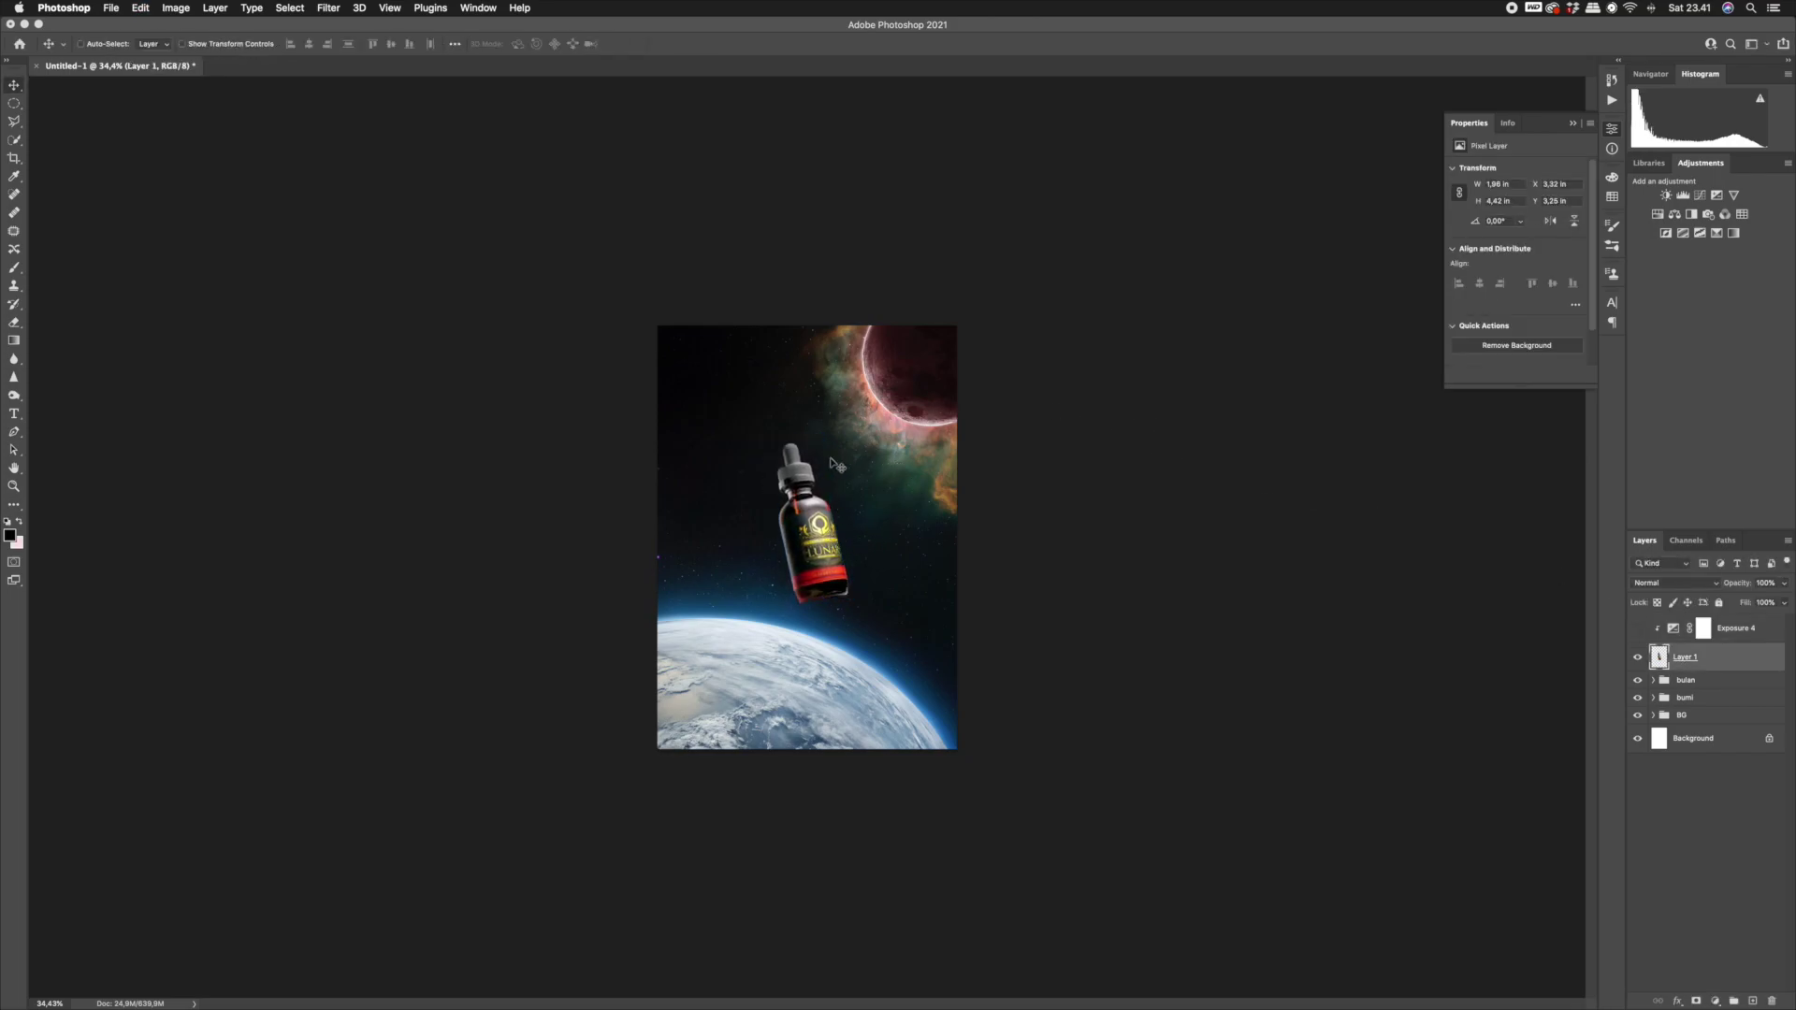
# Rotate the bottle back about 3° clockwise and move it slightly up toward the moon.
pyautogui.press('super+t')
pyautogui.moveTo(931, 385); pyautogui.dragTo(939, 393)
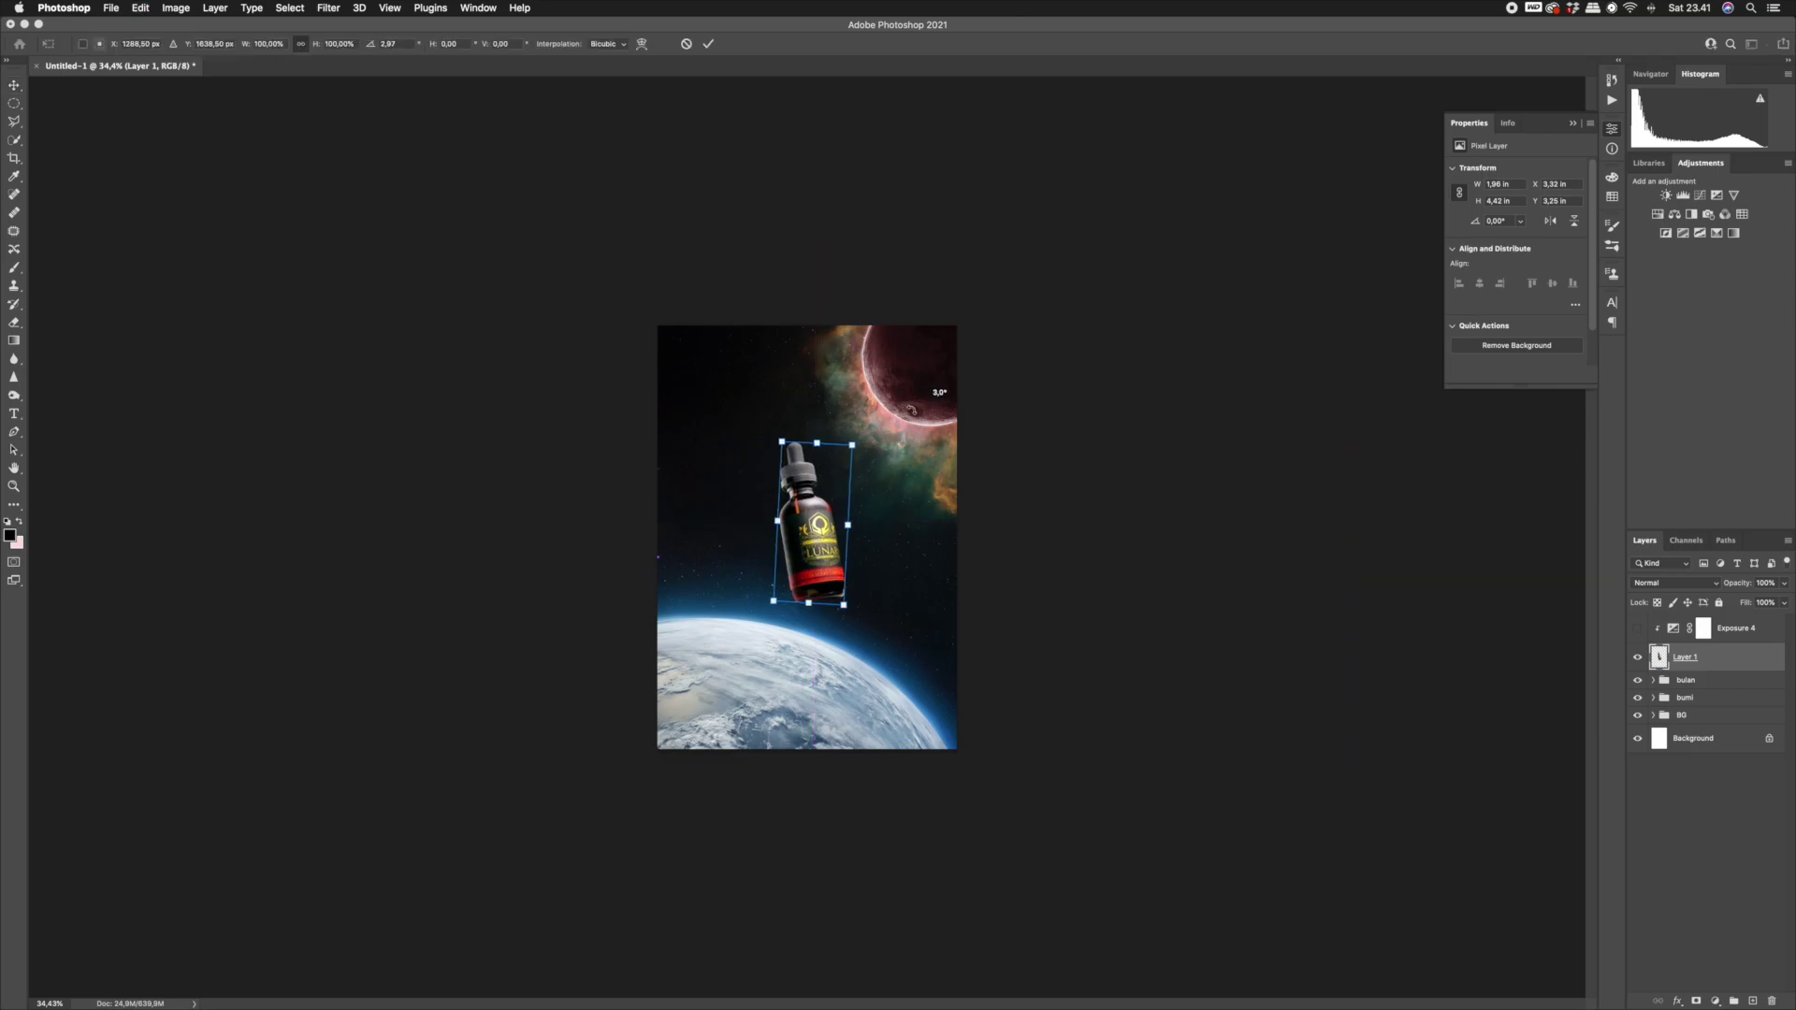
pyautogui.press('Return')
pyautogui.moveTo(816, 525); pyautogui.dragTo(828, 516)
# Show the bottle's Exposure adjustment again and target its layer mask with the Brush tool.
pyautogui.press('z')
pyautogui.moveTo(814, 492); pyautogui.dragTo(853, 508)
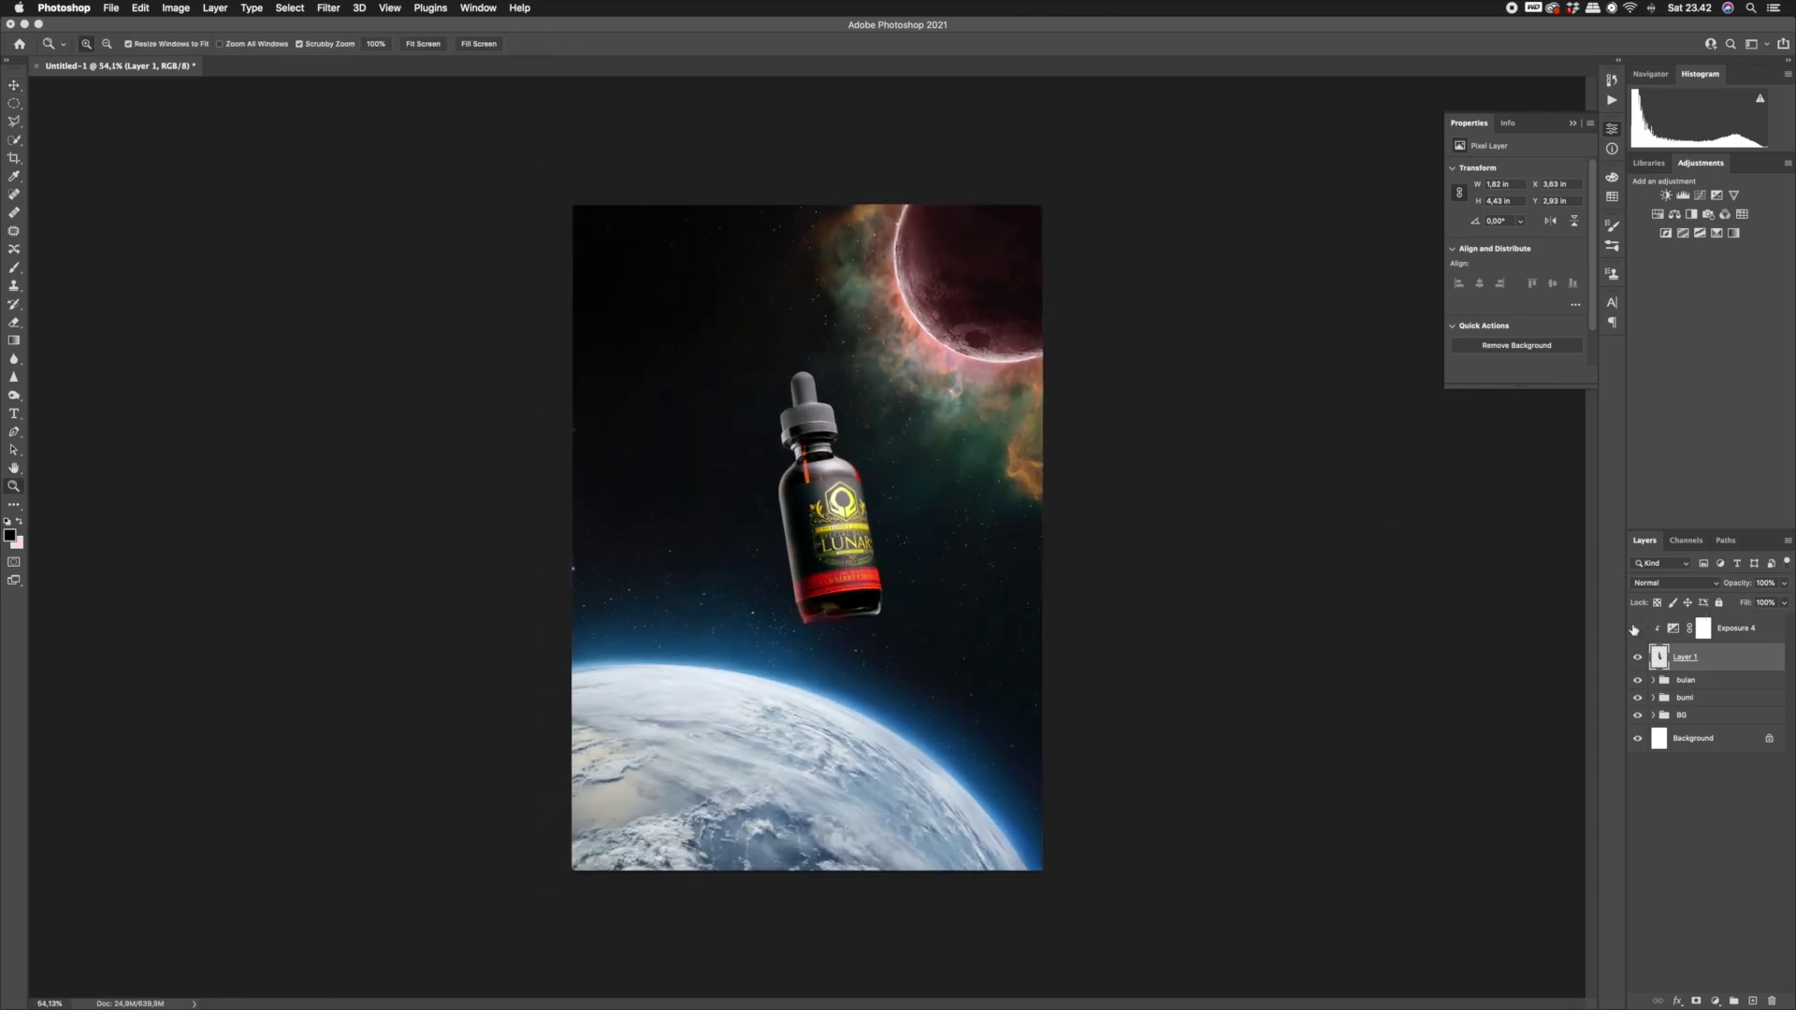
pyautogui.click(1638, 629)
pyautogui.click(1702, 628)
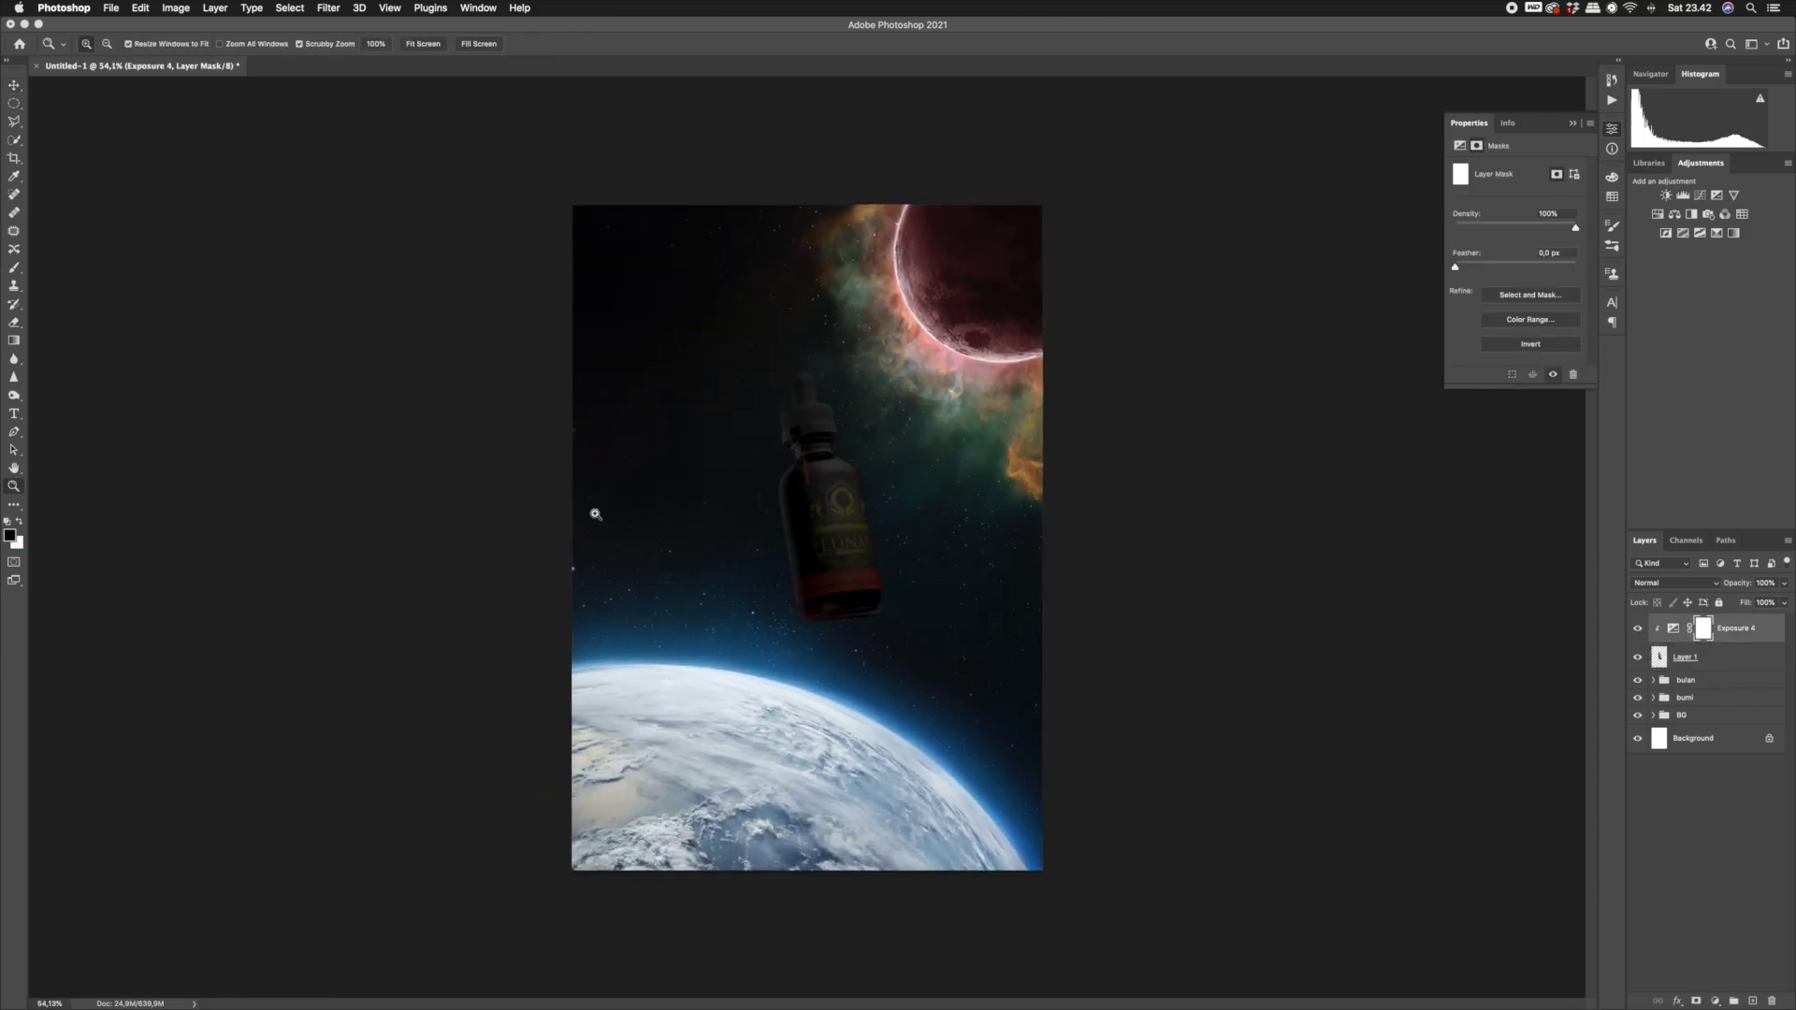
pyautogui.click(14, 268)
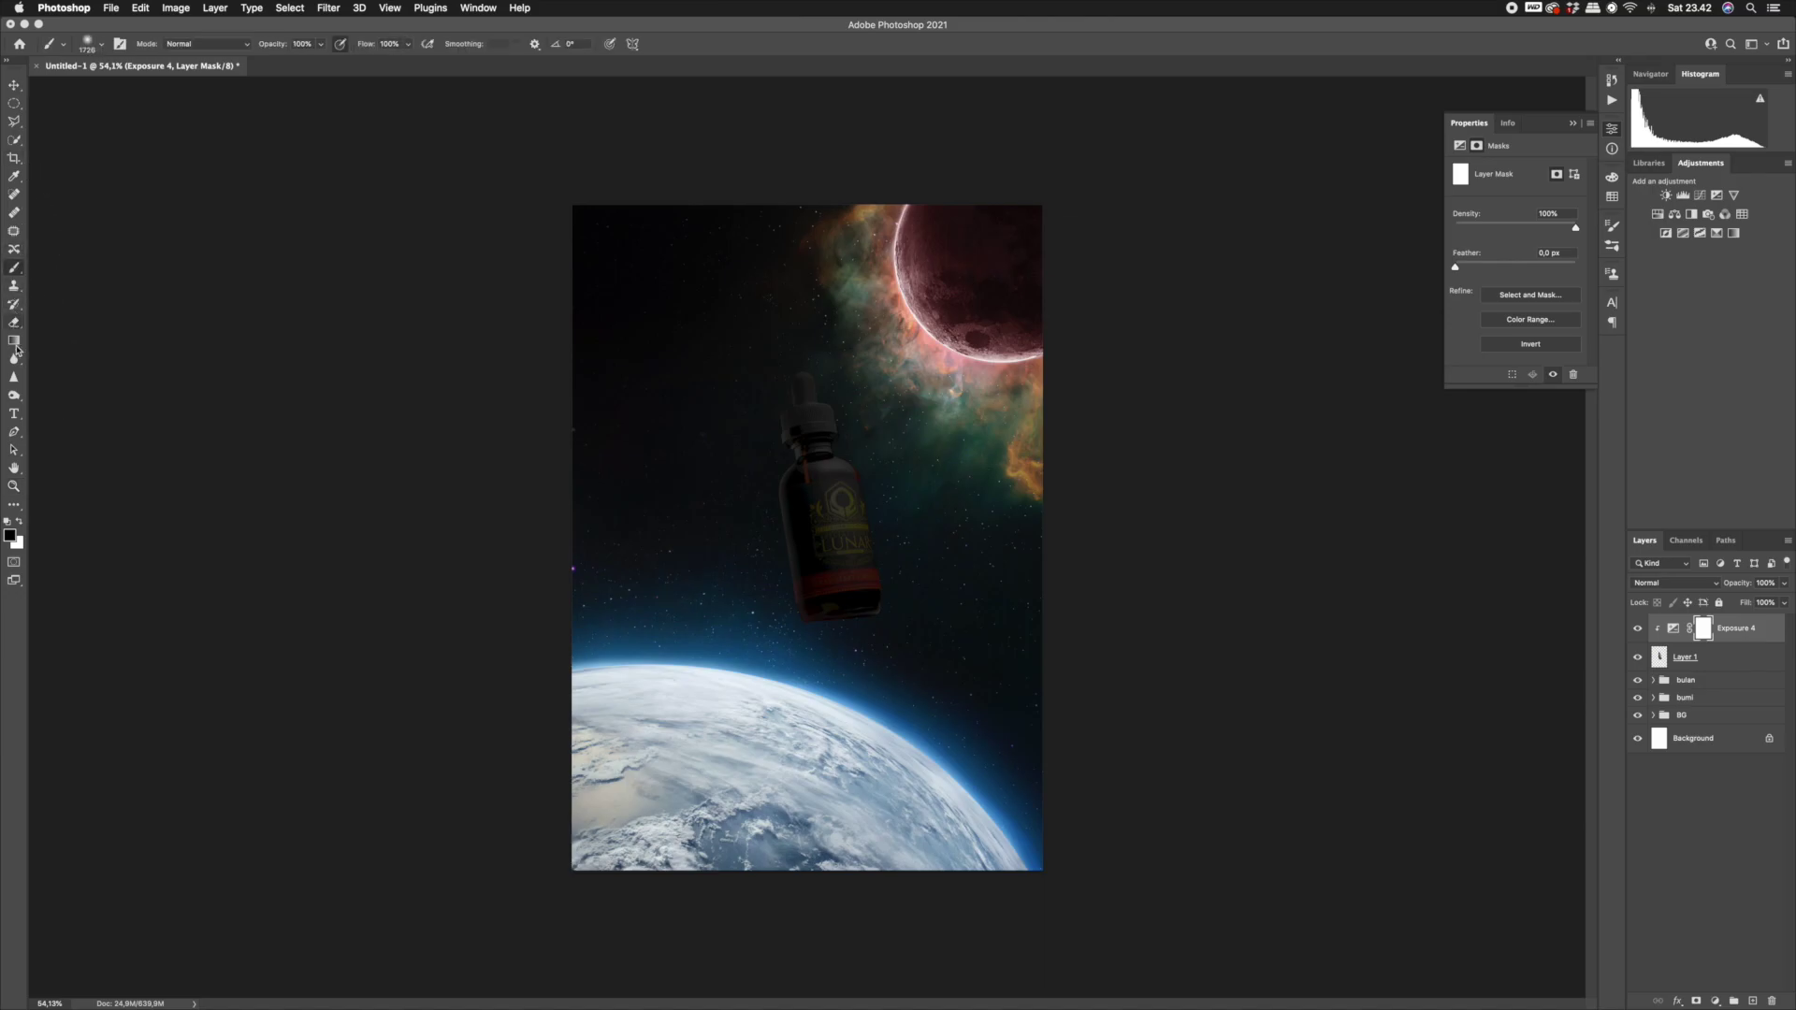
# Paint black with a small soft brush on the Exposure mask along the dropper bulb's top and right edge to reveal a thin rim light.
pyautogui.press('z')
pyautogui.moveTo(813, 385)
pyautogui.mouseDown()
pyautogui.moveTo(861, 429)
pyautogui.moveTo(898, 432)
pyautogui.mouseUp()
pyautogui.press('b')
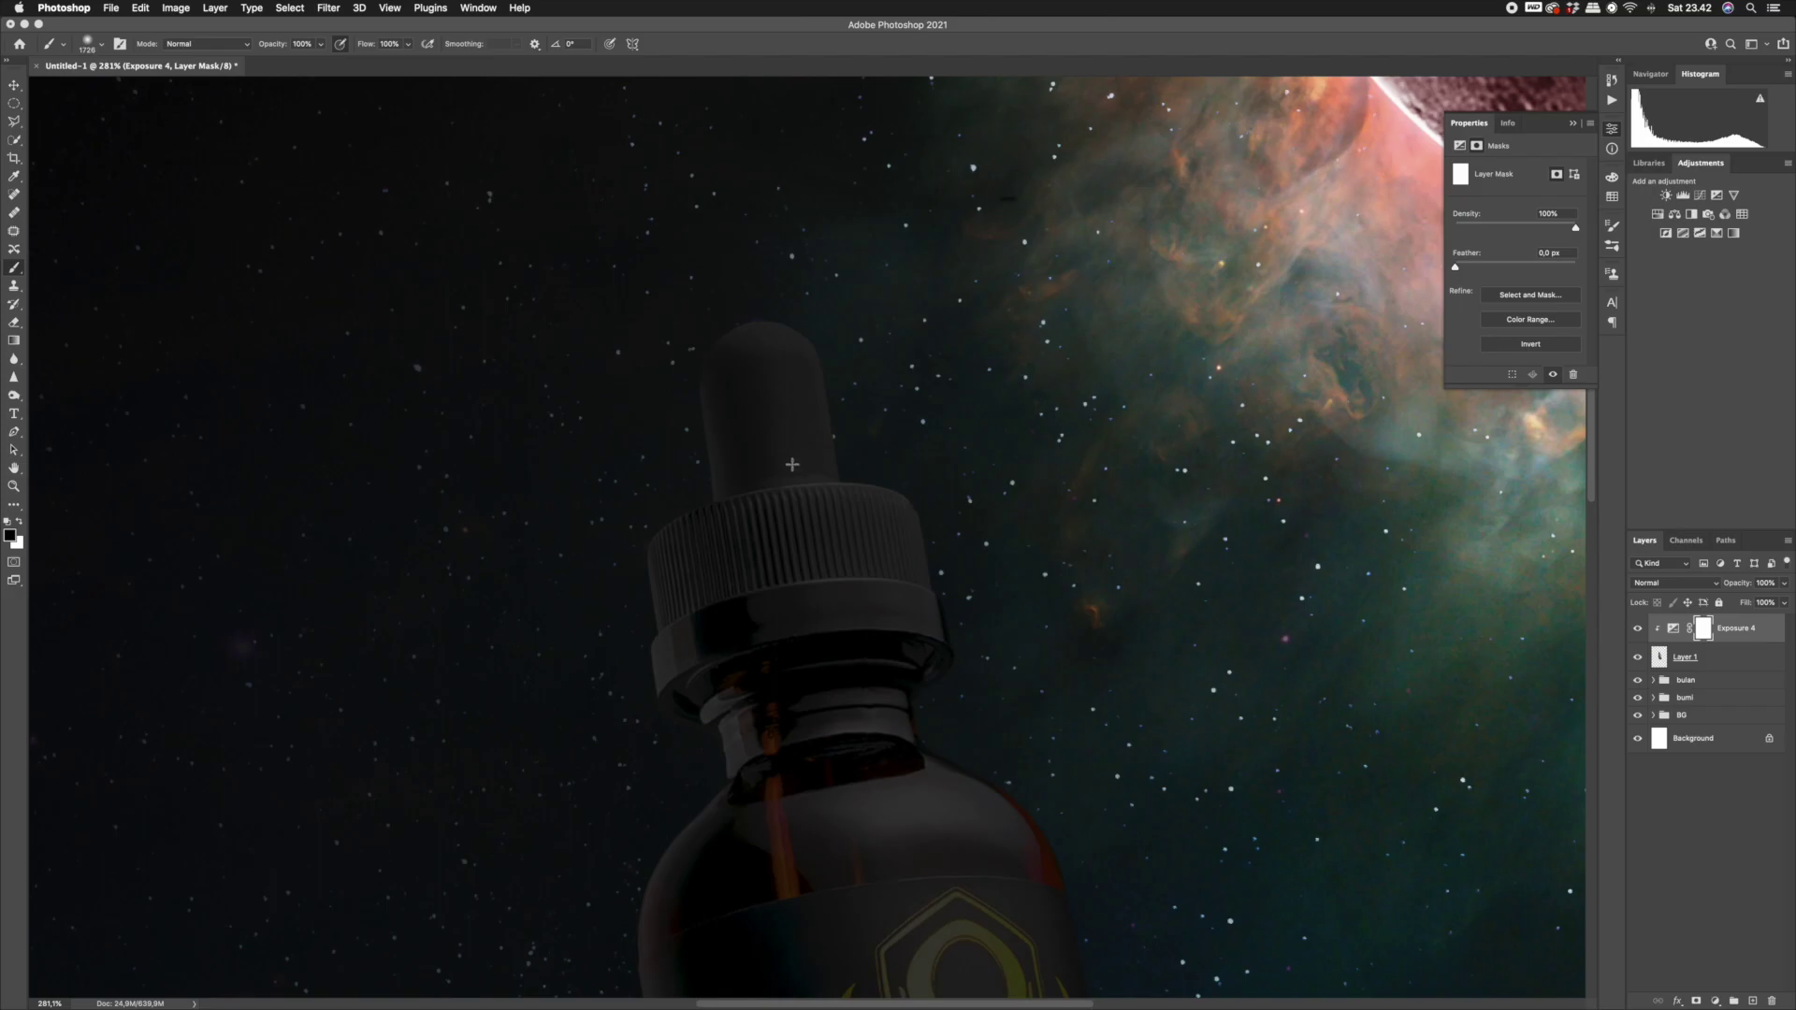
pyautogui.moveTo(988, 434); pyautogui.dragTo(113, 425)
pyautogui.moveTo(1135, 421); pyautogui.dragTo(464, 376)
pyautogui.moveTo(856, 393); pyautogui.dragTo(846, 400)
pyautogui.press('z')
pyautogui.moveTo(804, 309)
pyautogui.mouseDown()
pyautogui.moveTo(845, 348)
pyautogui.moveTo(860, 306)
pyautogui.moveTo(812, 307)
pyautogui.mouseUp()
pyautogui.press('b')
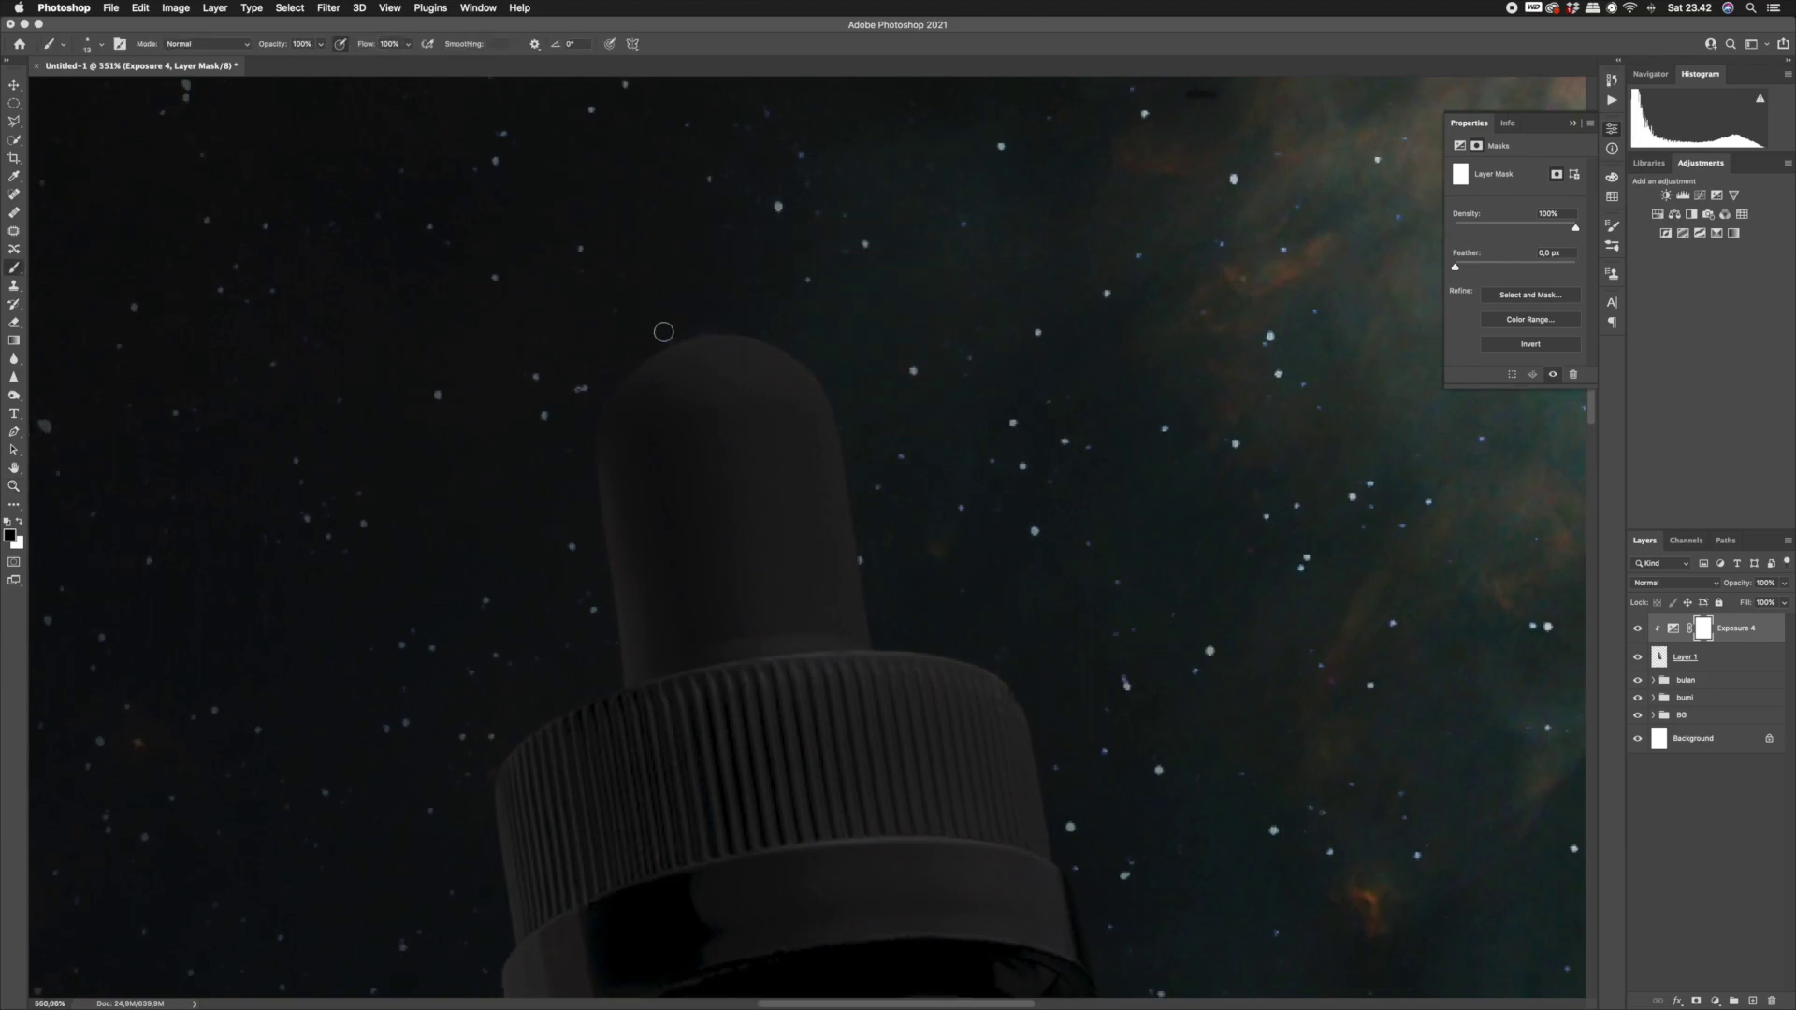
pyautogui.moveTo(694, 325); pyautogui.dragTo(706, 318)
pyautogui.moveTo(727, 325)
pyautogui.mouseDown()
pyautogui.moveTo(690, 323)
pyautogui.moveTo(830, 376)
pyautogui.mouseUp()
pyautogui.moveTo(833, 386); pyautogui.dragTo(869, 555)
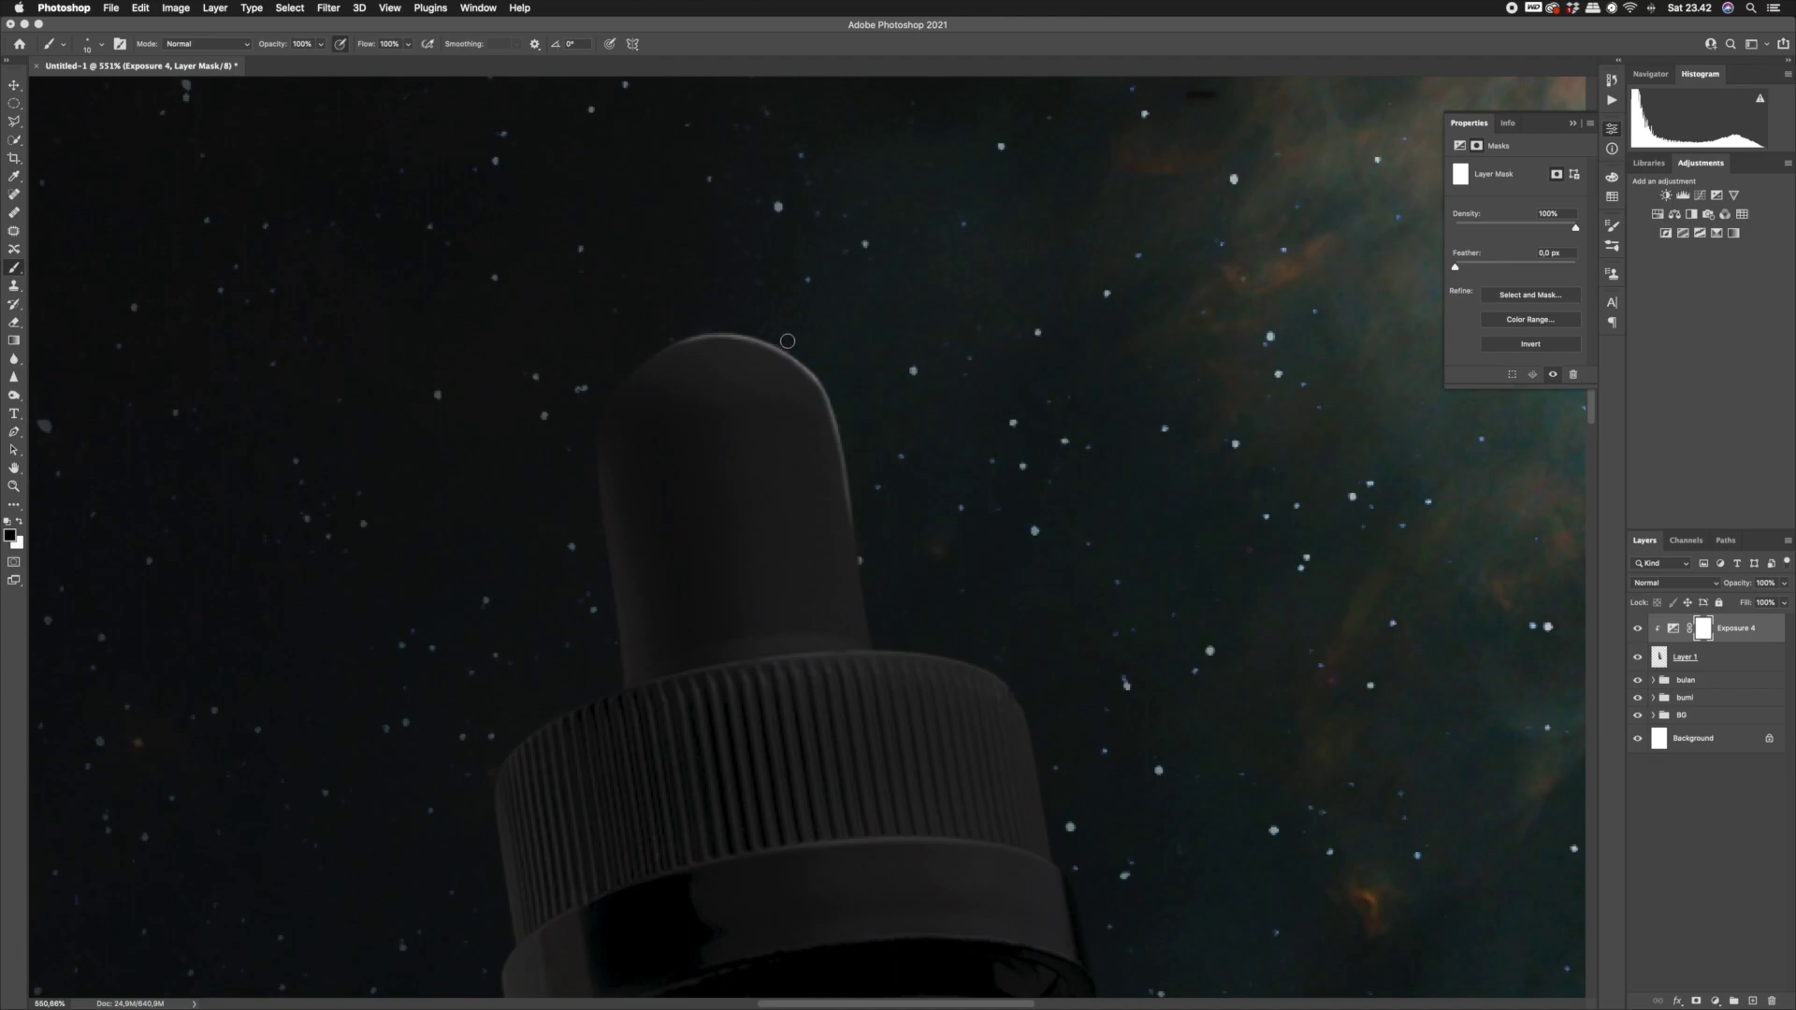
# Extend the bulb's rim light down its right edge to the cap and soften it with a larger brush.
pyautogui.moveTo(862, 396); pyautogui.dragTo(824, 305)
pyautogui.moveTo(821, 420); pyautogui.dragTo(837, 508)
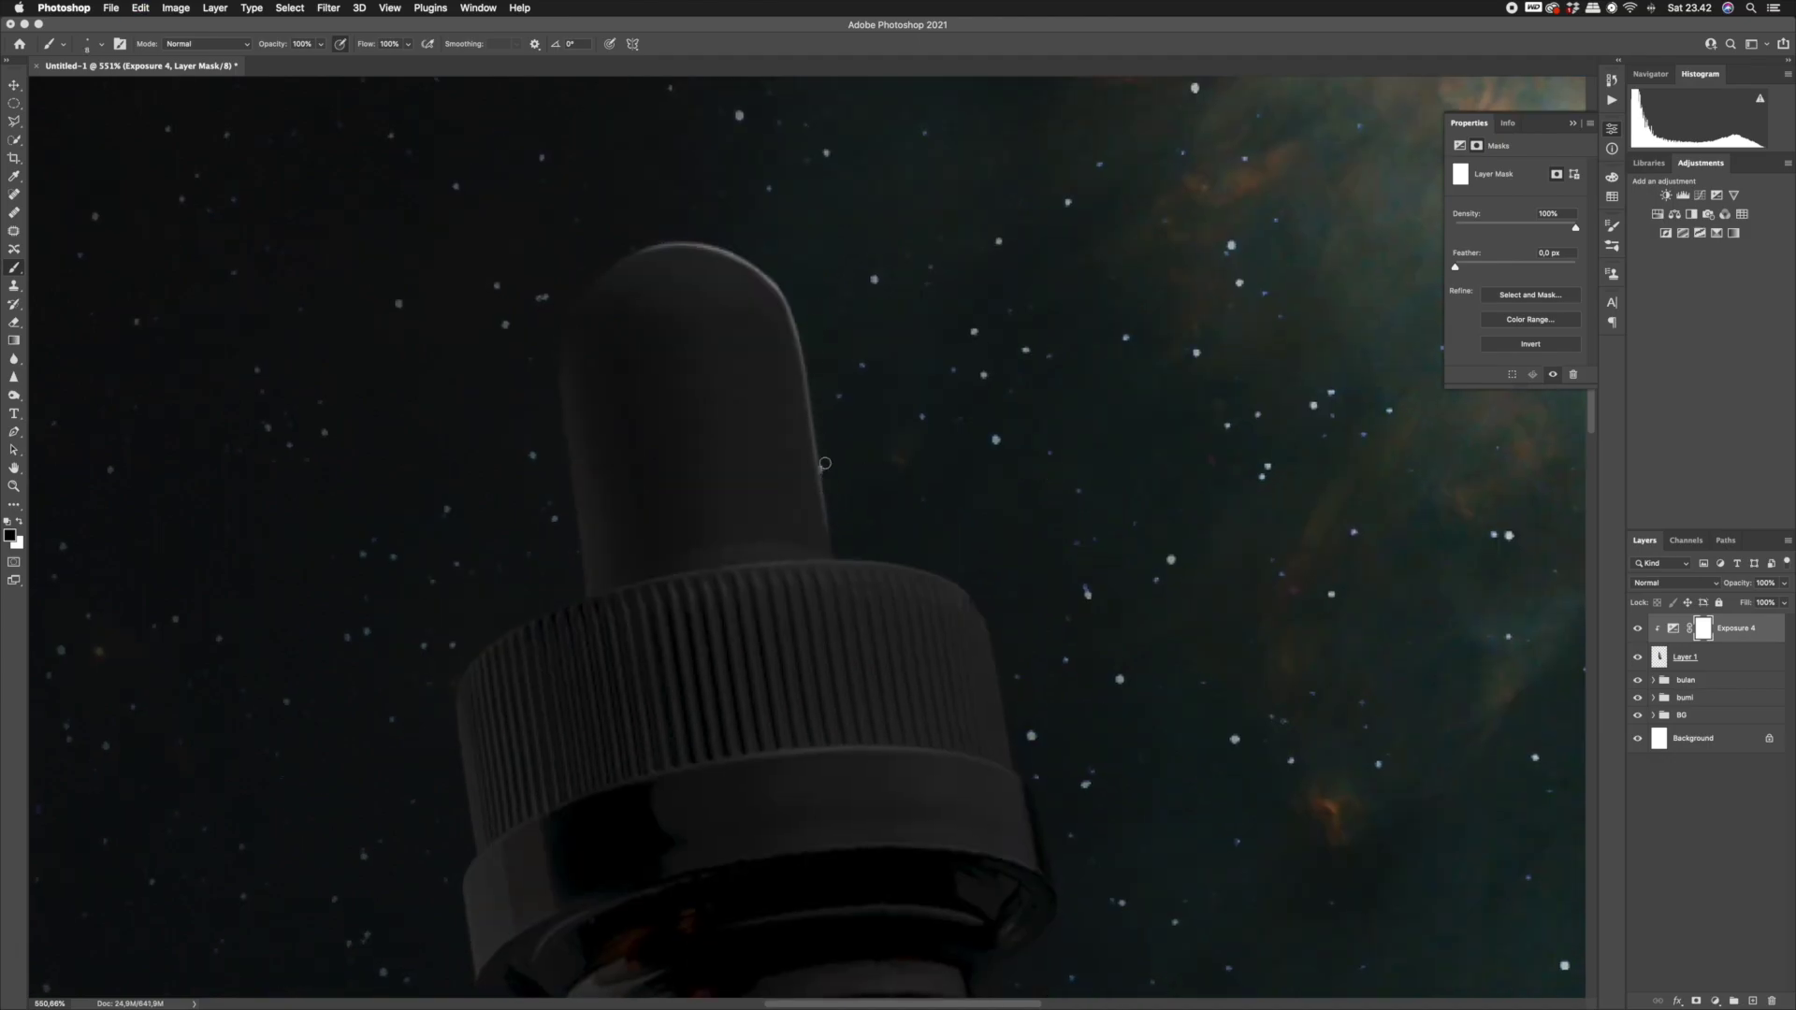
pyautogui.keyDown('ctrl'); pyautogui.keyDown('alt'); pyautogui.moveTo(825, 343); pyautogui.dragTo(840, 344); pyautogui.keyUp('alt'); pyautogui.keyUp('ctrl')
pyautogui.moveTo(732, 238)
pyautogui.keyDown('ctrl'); pyautogui.keyDown('alt'); pyautogui.mouseDown()
pyautogui.moveTo(754, 239)
pyautogui.moveTo(844, 341)
pyautogui.moveTo(823, 351)
pyautogui.mouseUp(); pyautogui.keyUp('alt'); pyautogui.keyUp('ctrl')
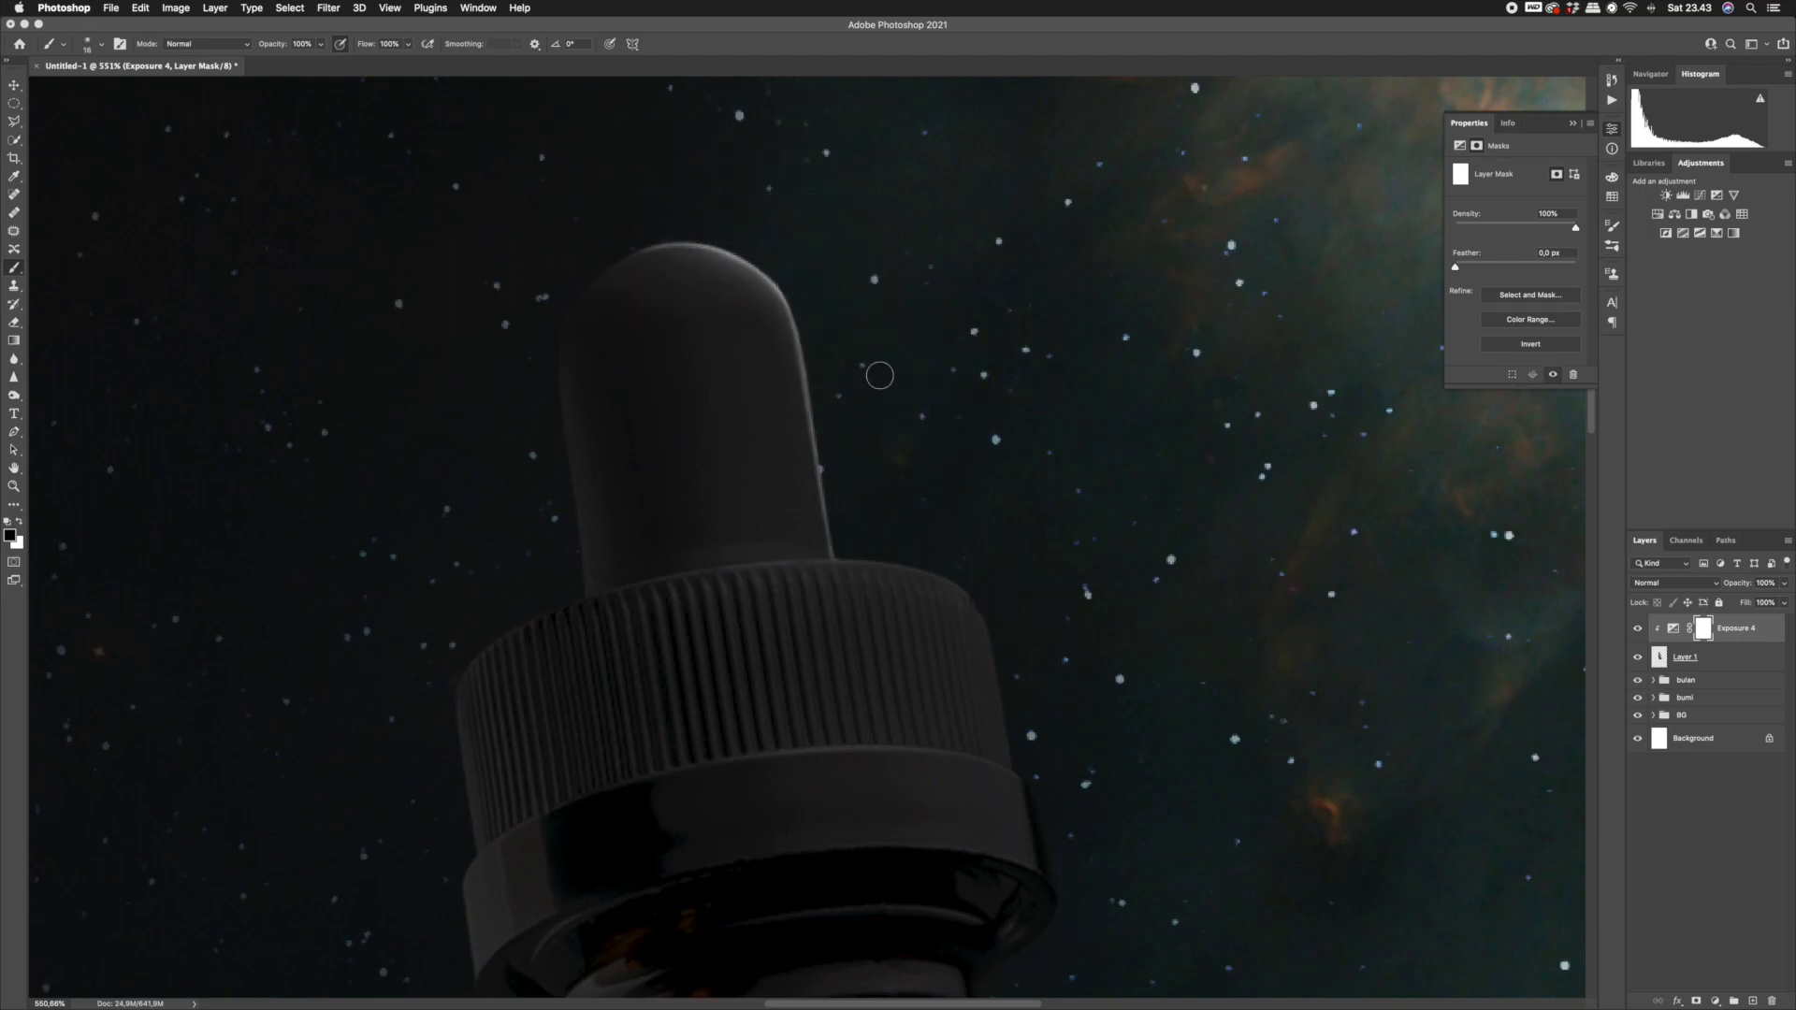
# Paint a fine mask highlight along the ribbed cap's upper rim and down its right side.
pyautogui.moveTo(887, 560); pyautogui.dragTo(973, 595)
pyautogui.moveTo(817, 552)
pyautogui.keyDown('super'); pyautogui.mouseDown()
pyautogui.moveTo(849, 569)
pyautogui.moveTo(676, 572)
pyautogui.mouseUp(); pyautogui.keyUp('super')
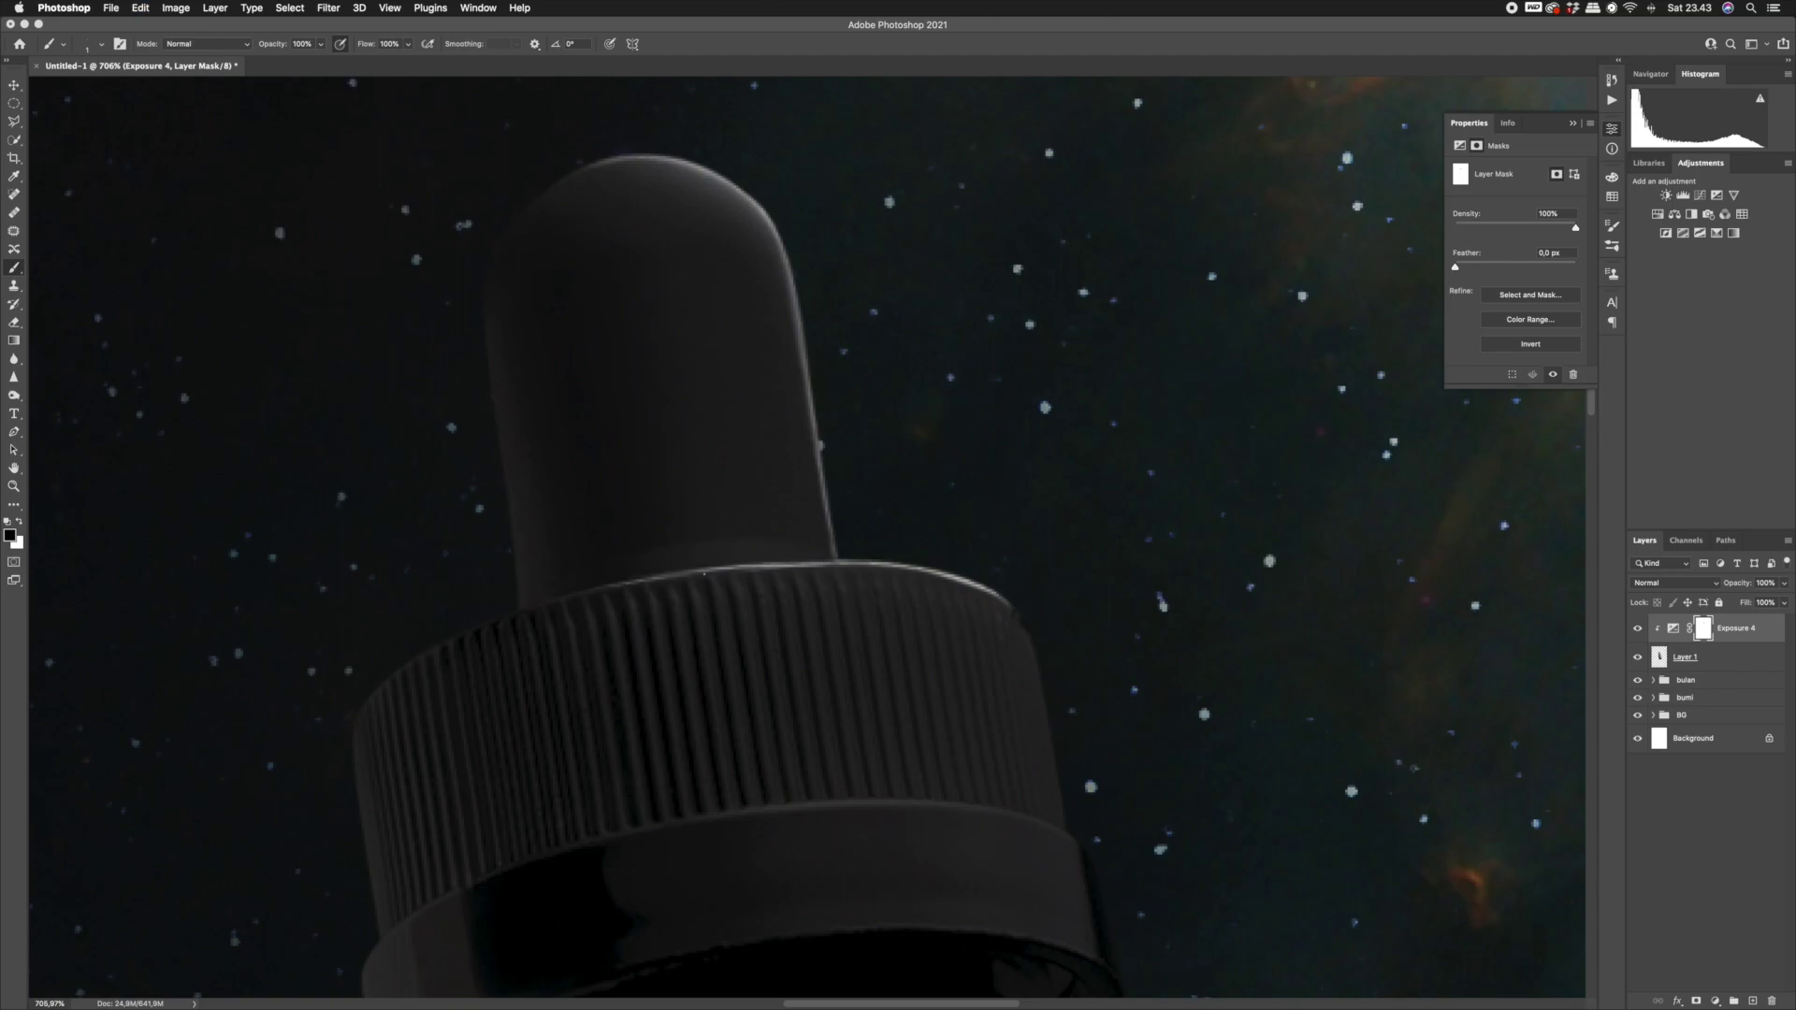
pyautogui.press('super+z')
pyautogui.moveTo(890, 564); pyautogui.dragTo(752, 567)
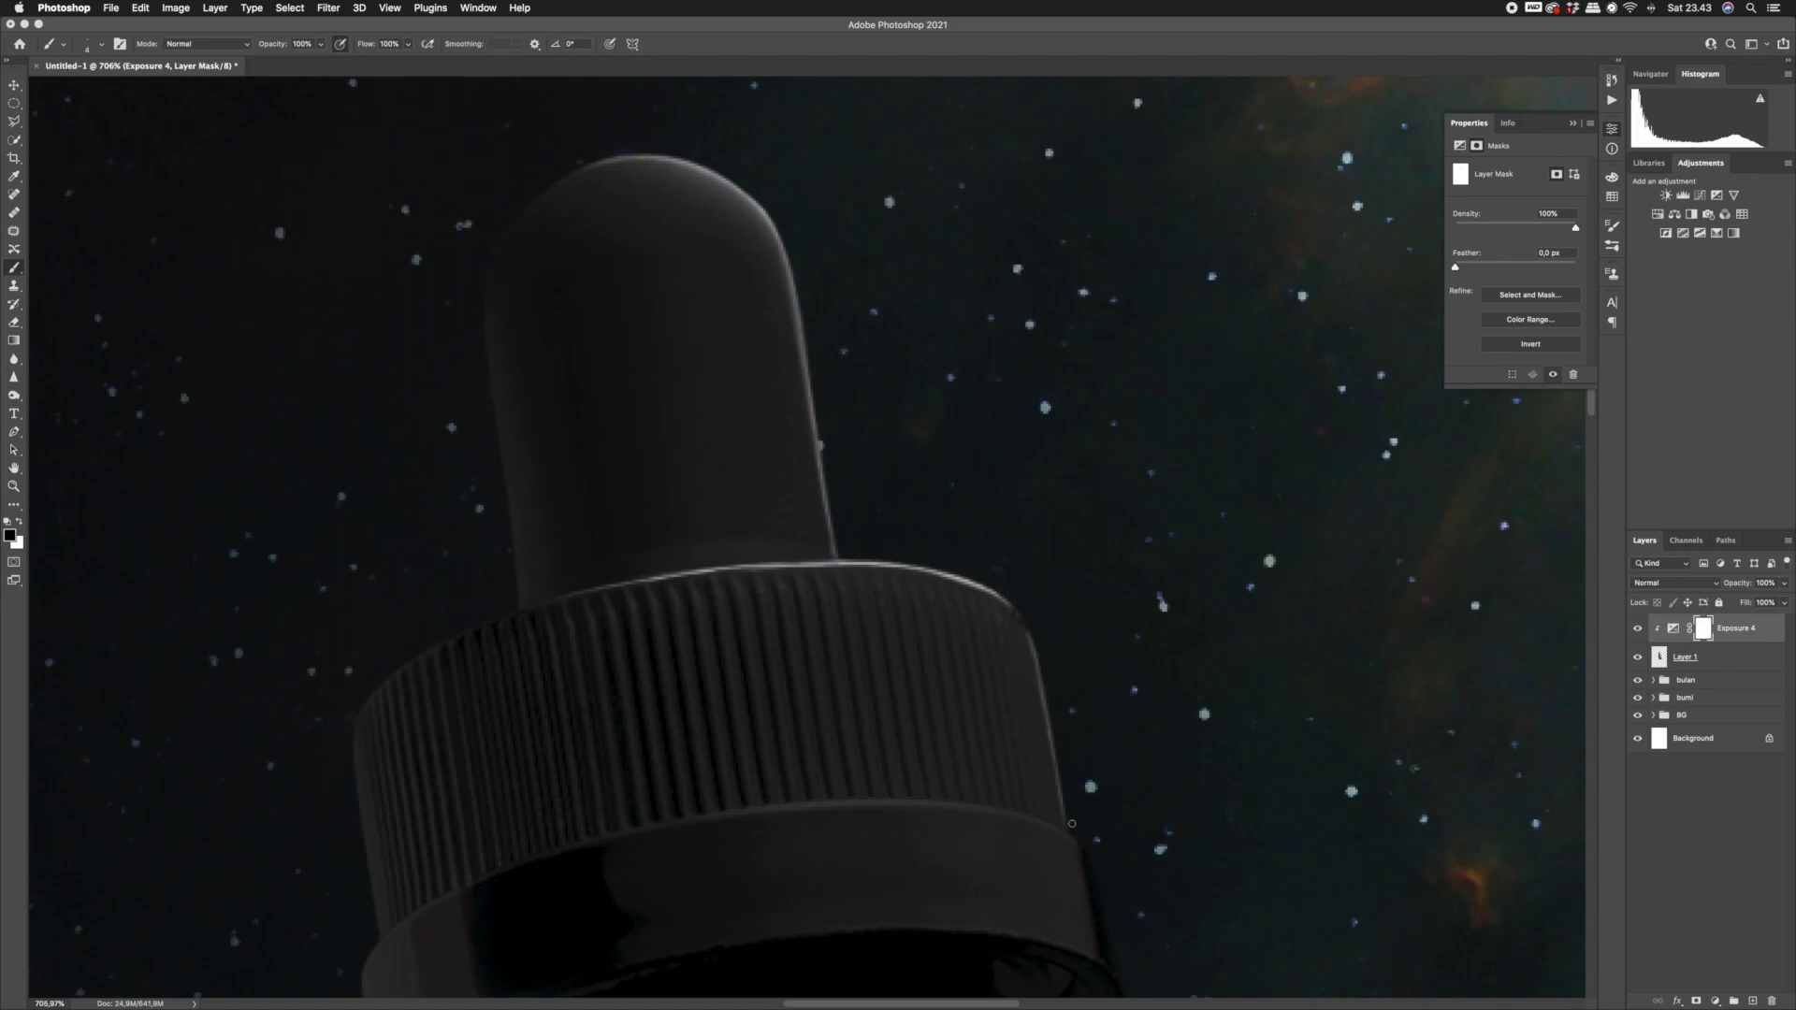
pyautogui.moveTo(1066, 775); pyautogui.dragTo(1040, 657)
pyautogui.moveTo(1005, 534); pyautogui.dragTo(996, 512)
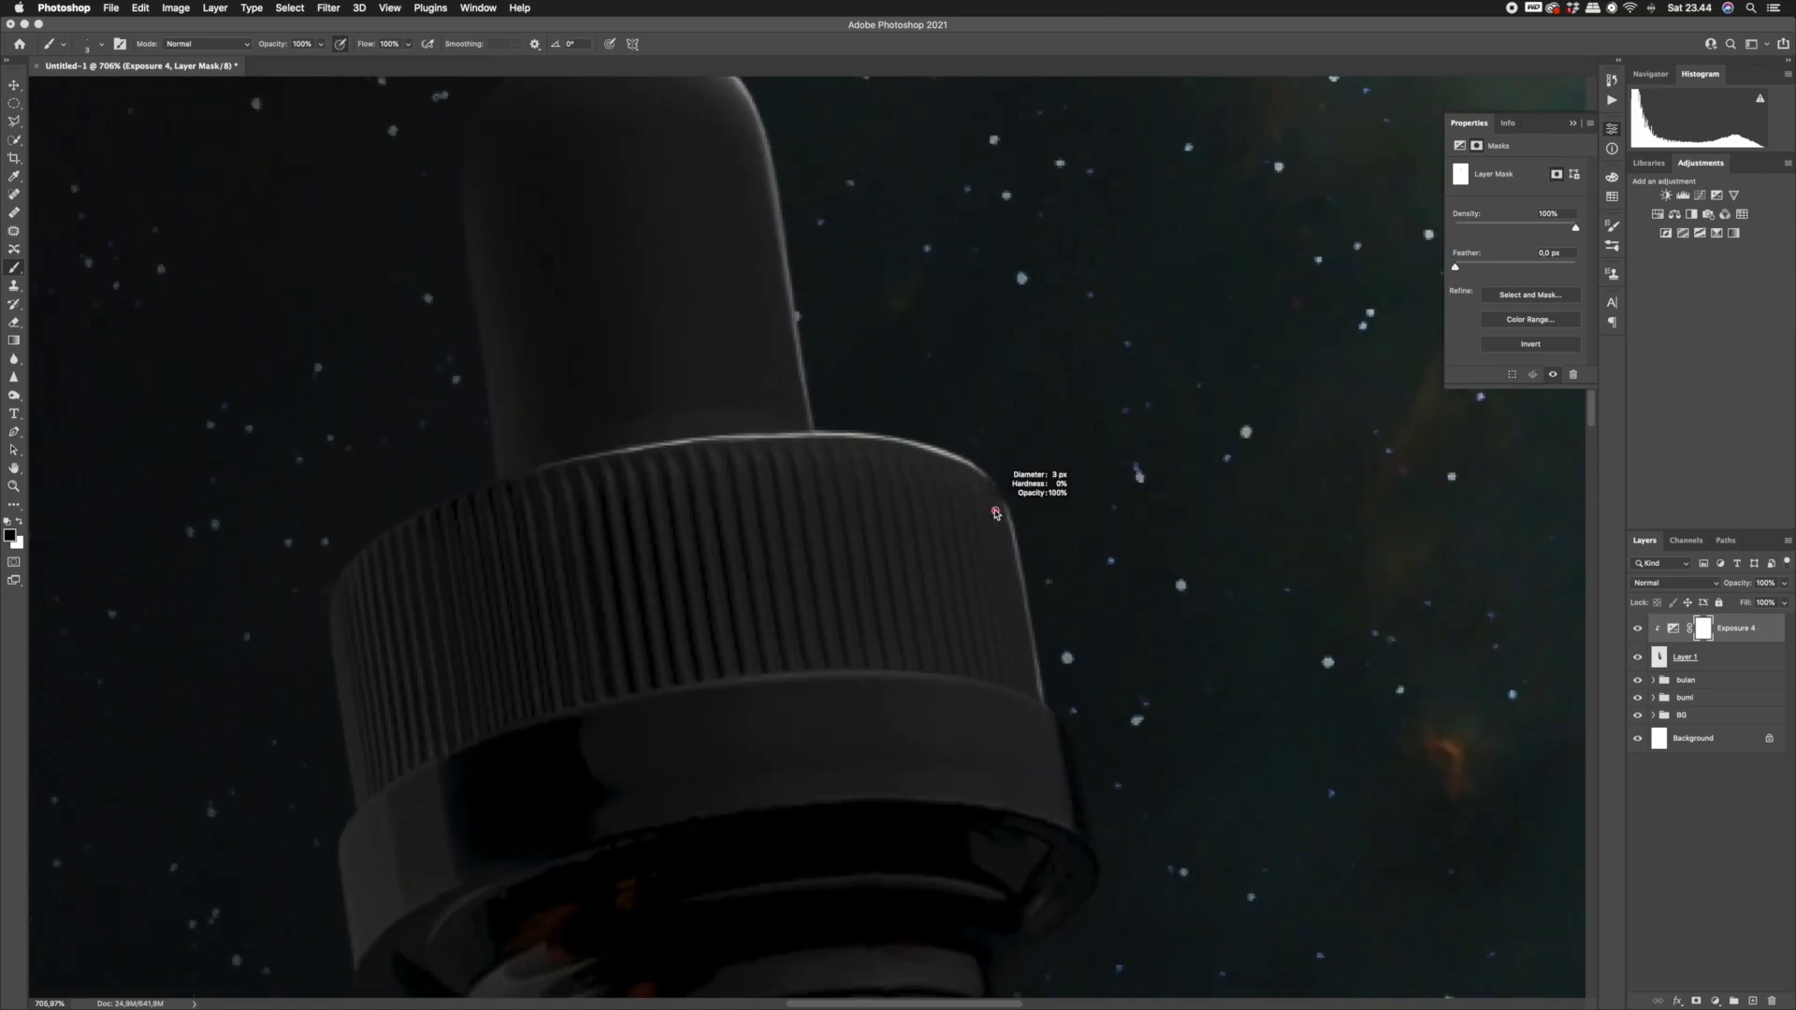
# Undo the stray strokes and paint a thin highlight along the lower rim of the ribbed cap section with a finer brush.
pyautogui.press('super+z')
pyautogui.press('super+z')
pyautogui.press('[')
pyautogui.moveTo(1027, 697)
pyautogui.mouseDown()
pyautogui.moveTo(831, 673)
pyautogui.moveTo(697, 684)
pyautogui.mouseUp()
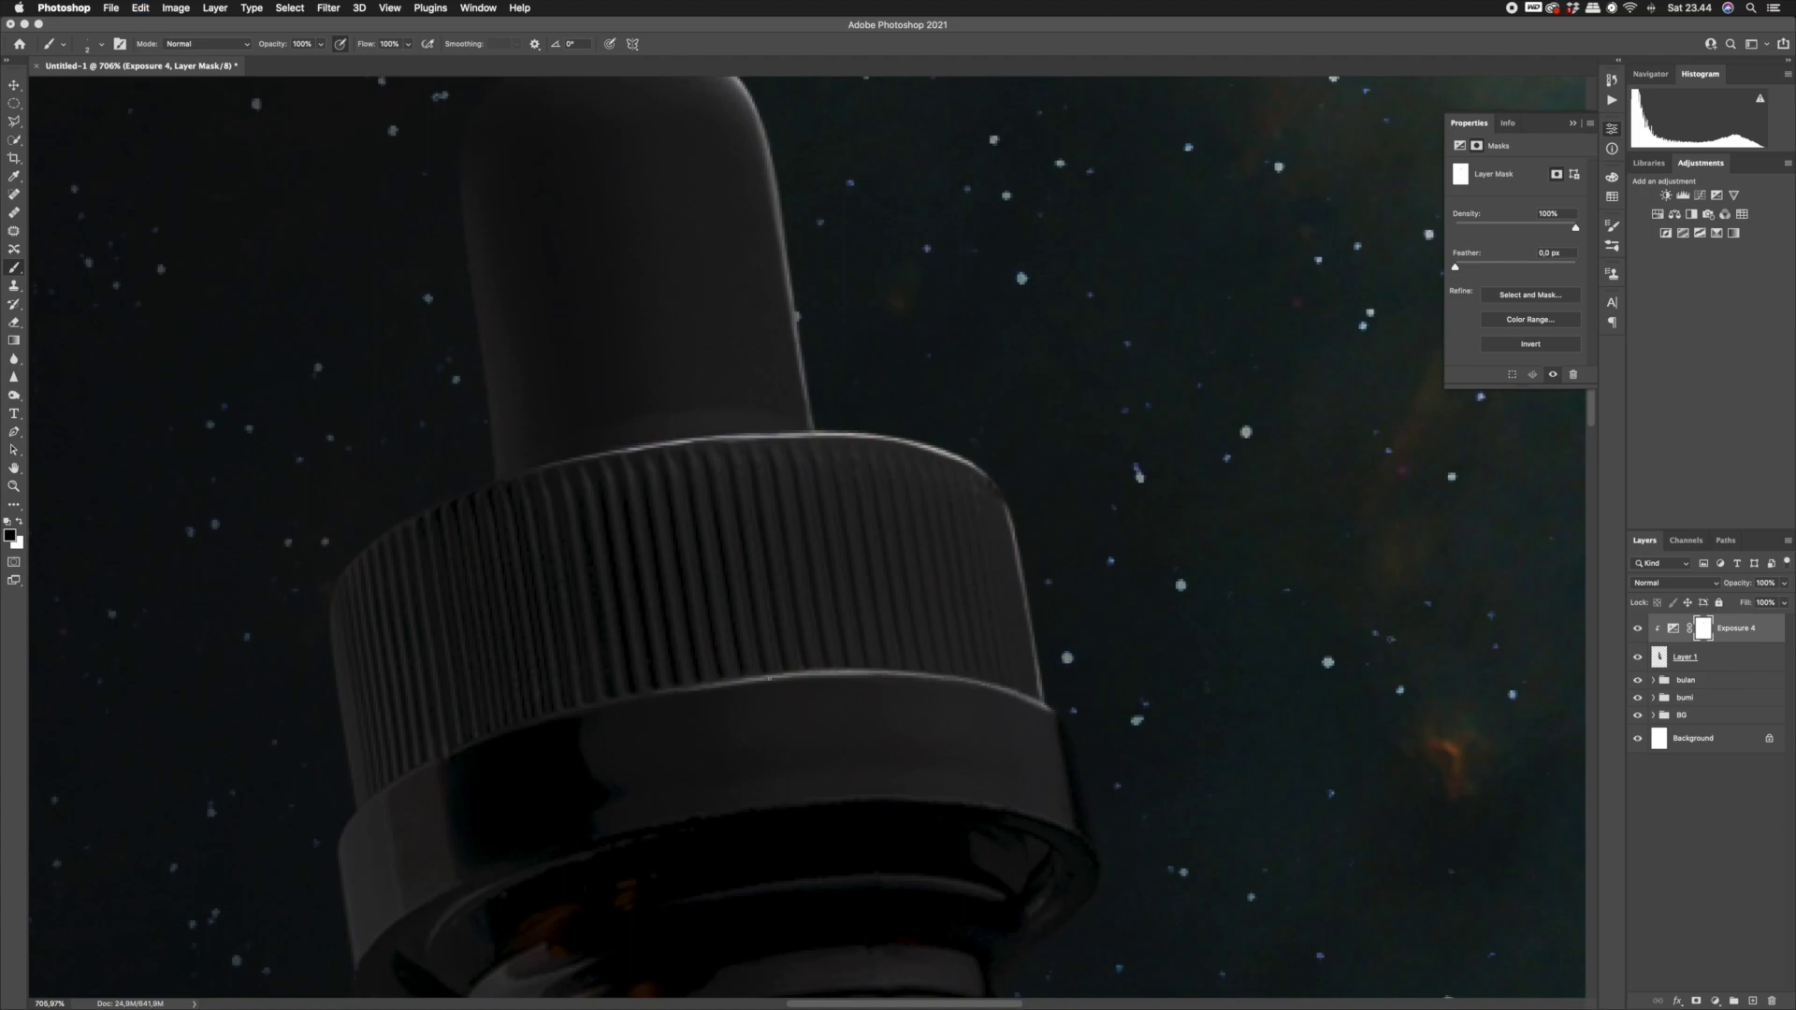
pyautogui.moveTo(849, 673); pyautogui.dragTo(1022, 692)
pyautogui.press('super+z')
pyautogui.moveTo(805, 674); pyautogui.dragTo(634, 698)
pyautogui.moveTo(810, 673); pyautogui.dragTo(895, 674)
# Strengthen the highlight on the ribbed cap's right side and upper right corner, then check the whole cap.
pyautogui.moveTo(1013, 499); pyautogui.dragTo(1021, 499)
pyautogui.moveTo(1018, 565); pyautogui.dragTo(1042, 667)
pyautogui.moveTo(1030, 465)
pyautogui.mouseDown()
pyautogui.moveTo(1014, 458)
pyautogui.moveTo(1048, 458)
pyautogui.moveTo(982, 449)
pyautogui.mouseUp()
pyautogui.press(']')
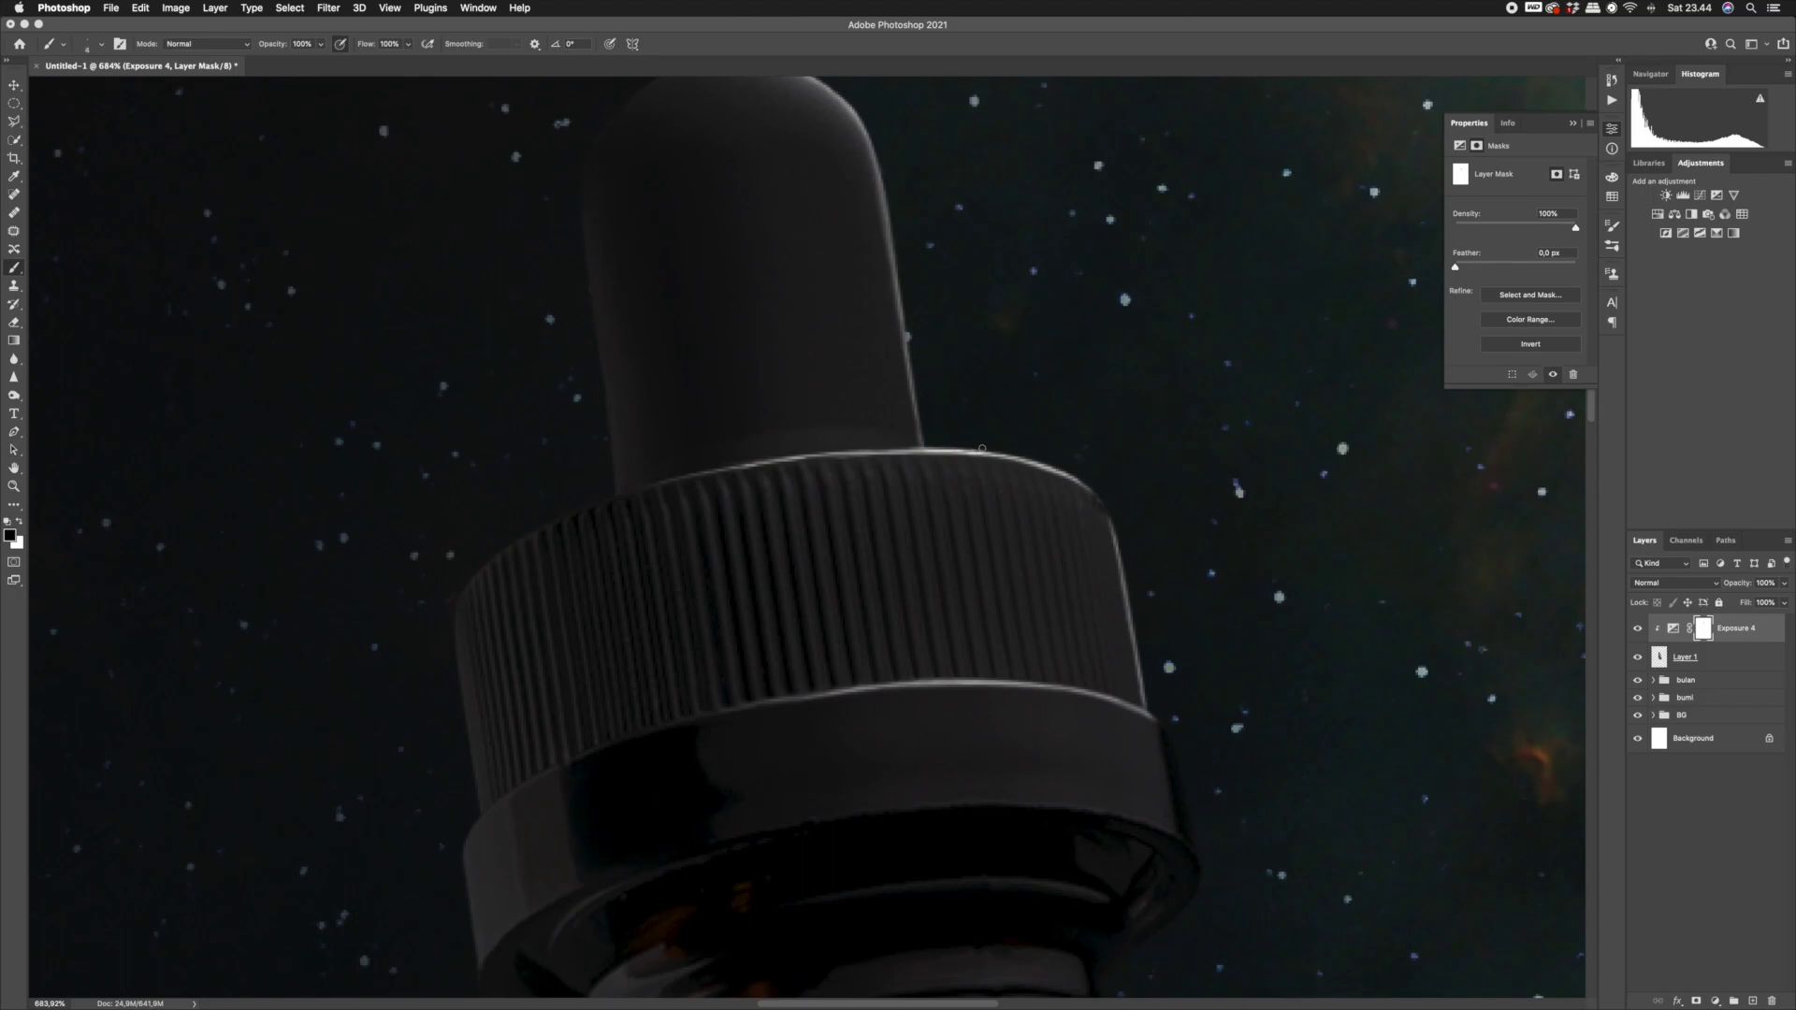
pyautogui.moveTo(1087, 494); pyautogui.dragTo(1023, 508)
pyautogui.moveTo(1170, 505); pyautogui.dragTo(1123, 502)
pyautogui.moveTo(846, 404); pyautogui.dragTo(872, 394)
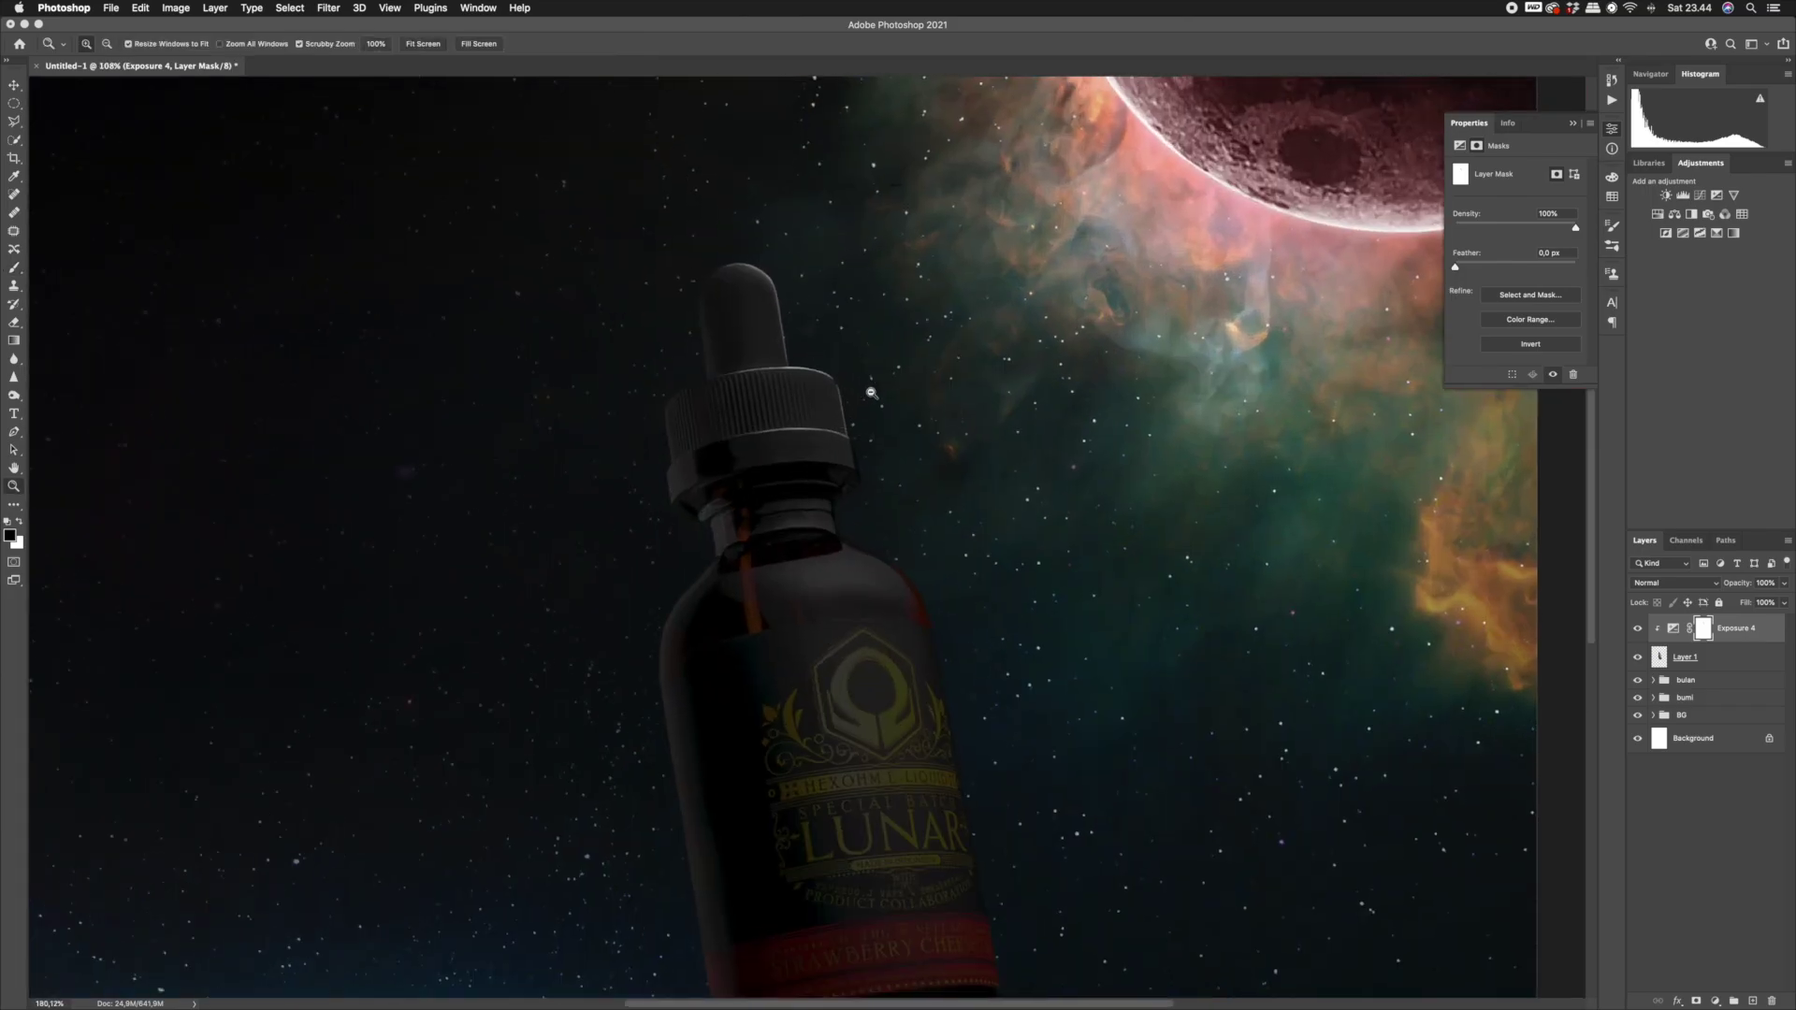
pyautogui.moveTo(844, 477); pyautogui.dragTo(902, 551)
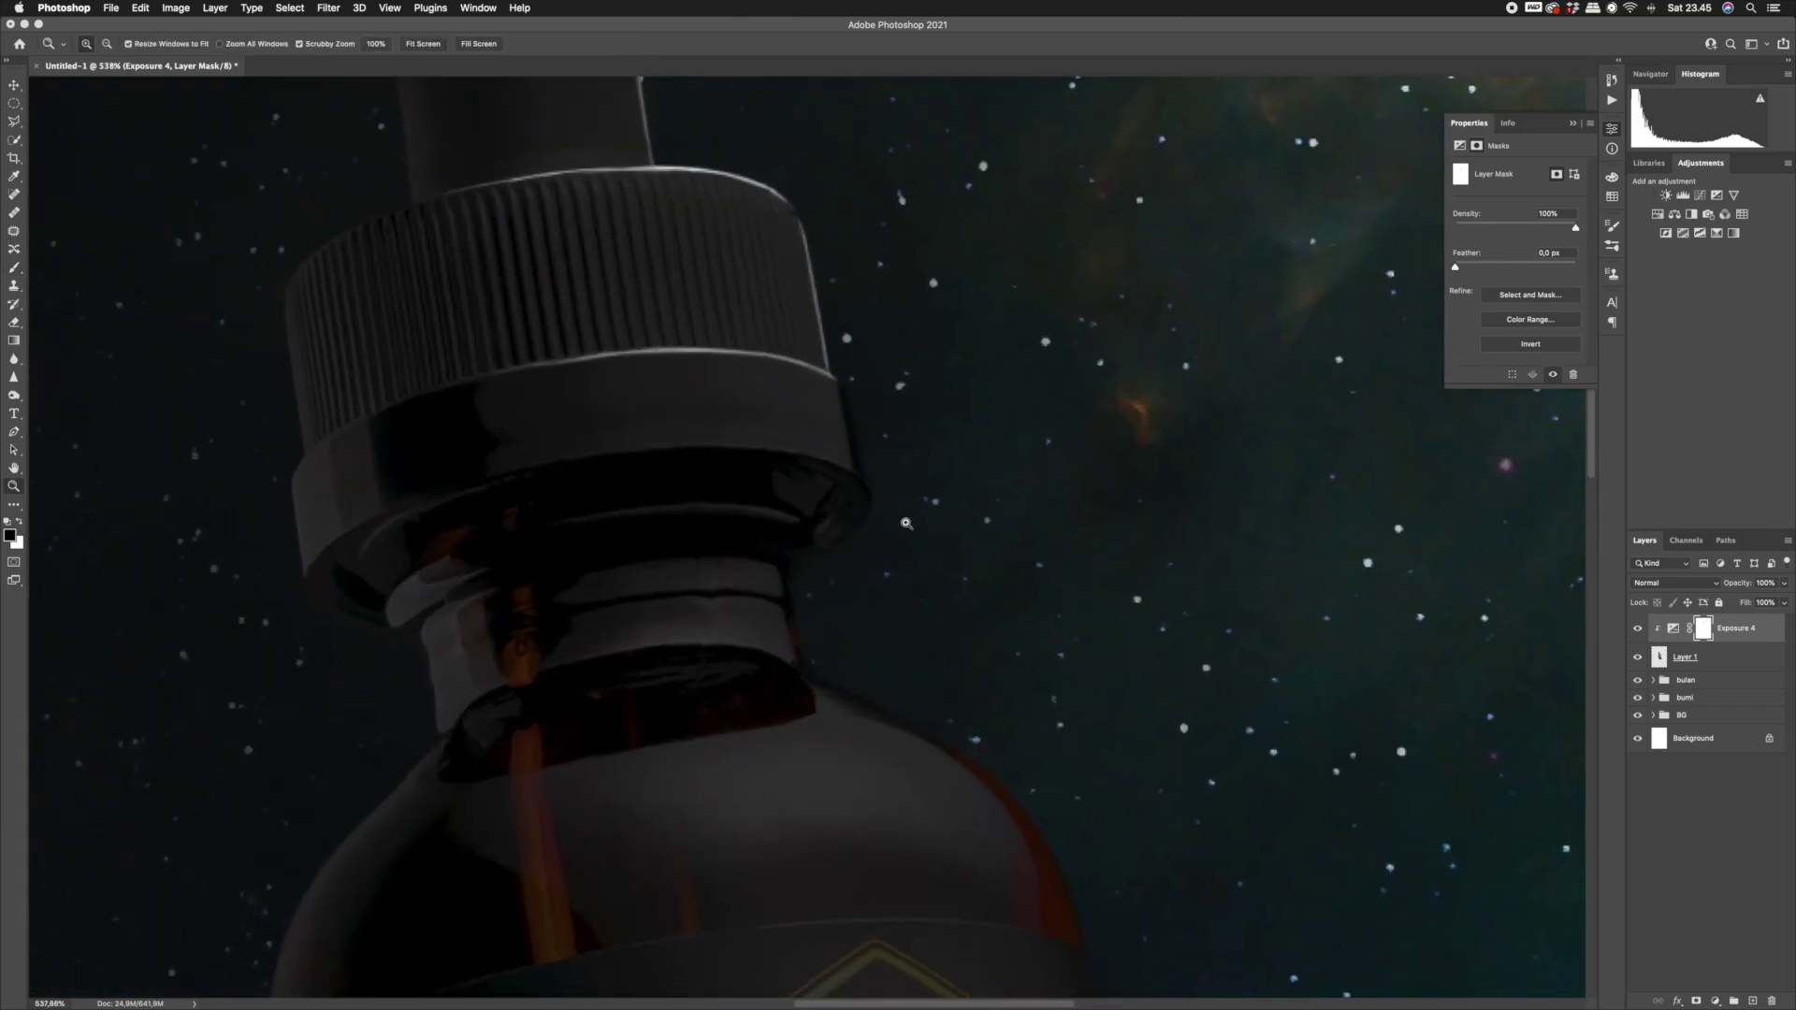
# Add a new empty layer above the bottle's Exposure adjustment and clip it to the bottle.
pyautogui.click(1639, 628)
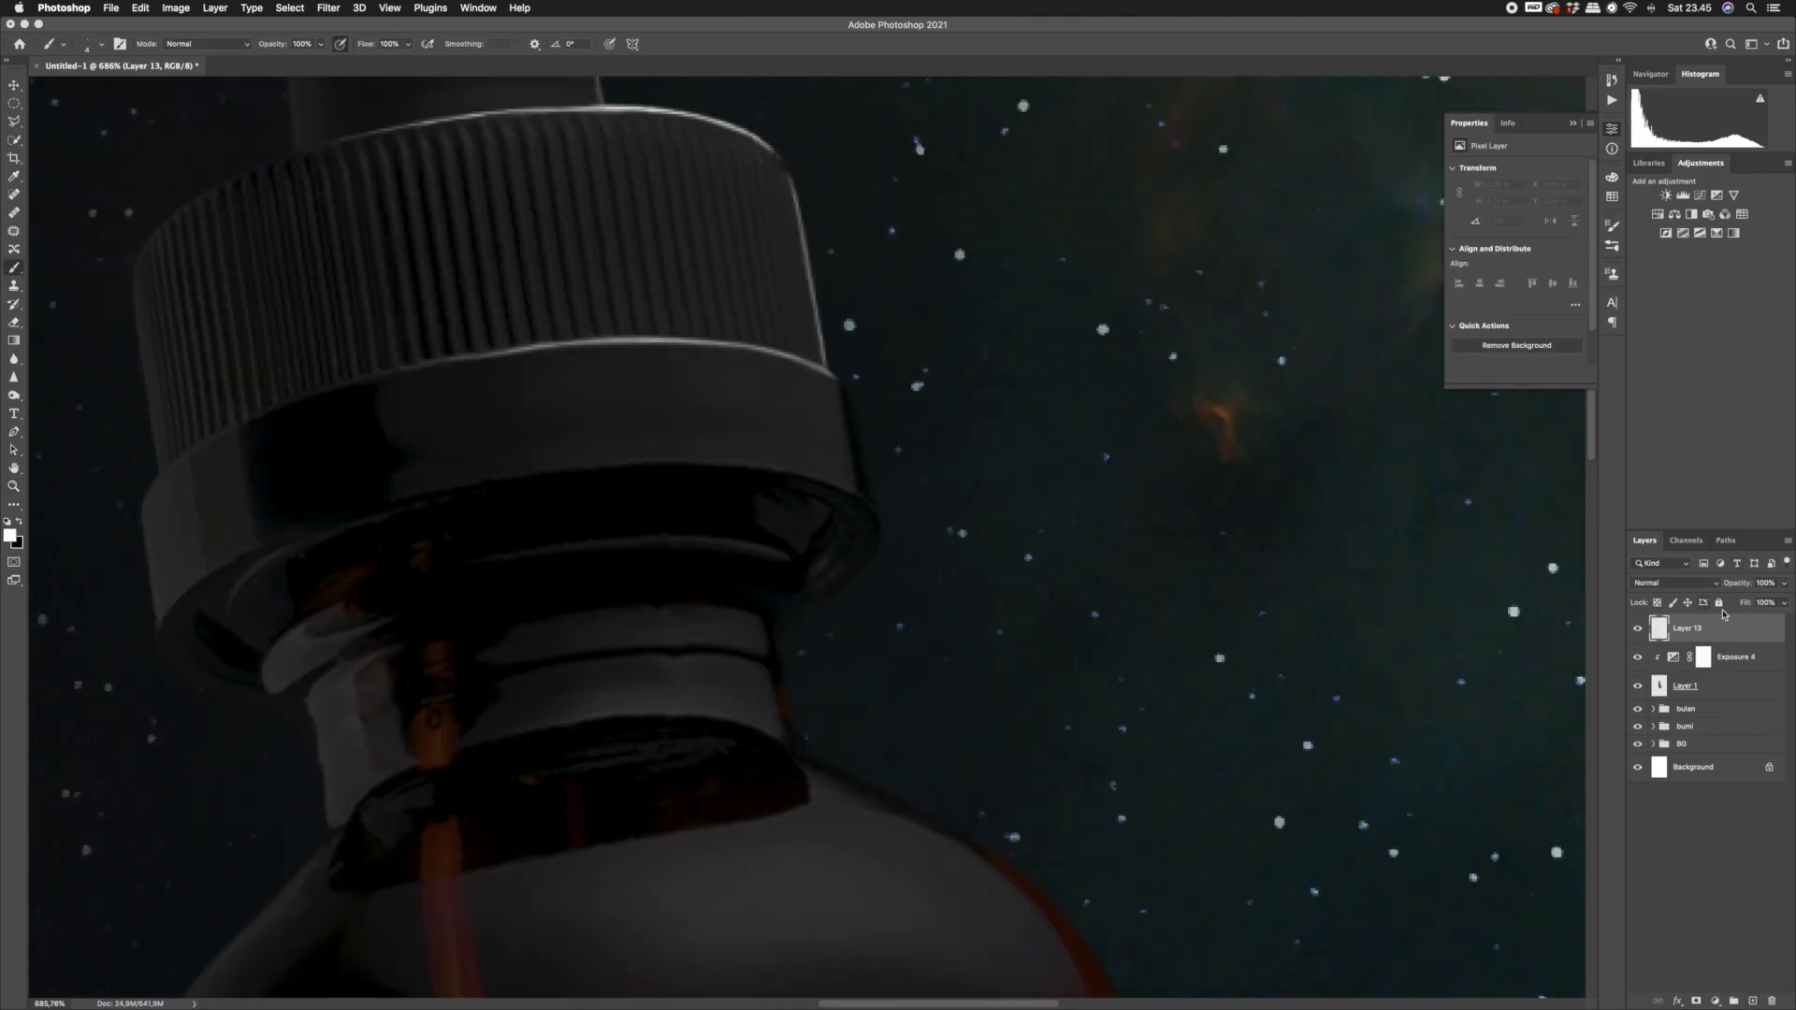
pyautogui.rightClick(1738, 627)
pyautogui.click(1554, 516)
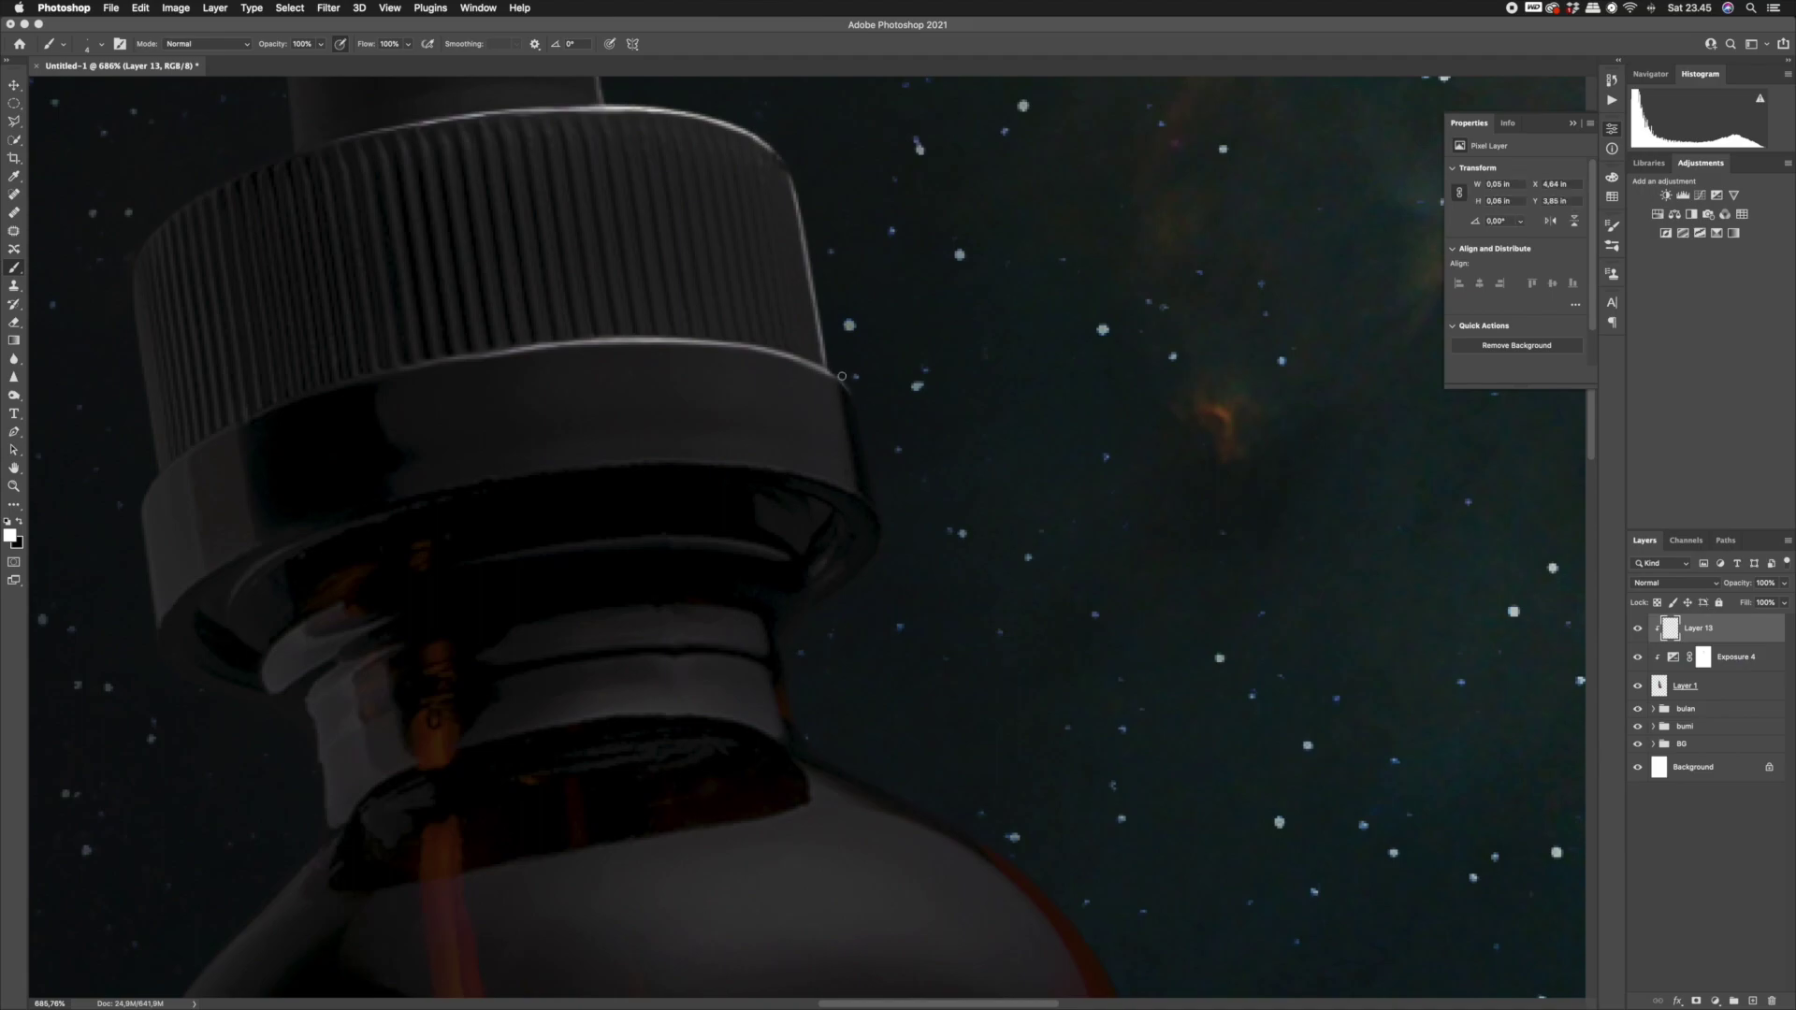
# Paint a soft white highlight on the clipped layer along the right edge of the cap's smooth collar.
pyautogui.moveTo(887, 444); pyautogui.dragTo(904, 444)
pyautogui.moveTo(870, 411); pyautogui.dragTo(903, 533)
pyautogui.press(']')
pyautogui.press(']')
pyautogui.moveTo(892, 455); pyautogui.dragTo(853, 365)
pyautogui.moveTo(939, 453)
pyautogui.mouseDown()
pyautogui.moveTo(904, 485)
pyautogui.moveTo(874, 366)
pyautogui.moveTo(895, 397)
pyautogui.moveTo(877, 388)
pyautogui.moveTo(897, 496)
pyautogui.moveTo(842, 349)
pyautogui.mouseUp()
pyautogui.moveTo(865, 416); pyautogui.dragTo(885, 567)
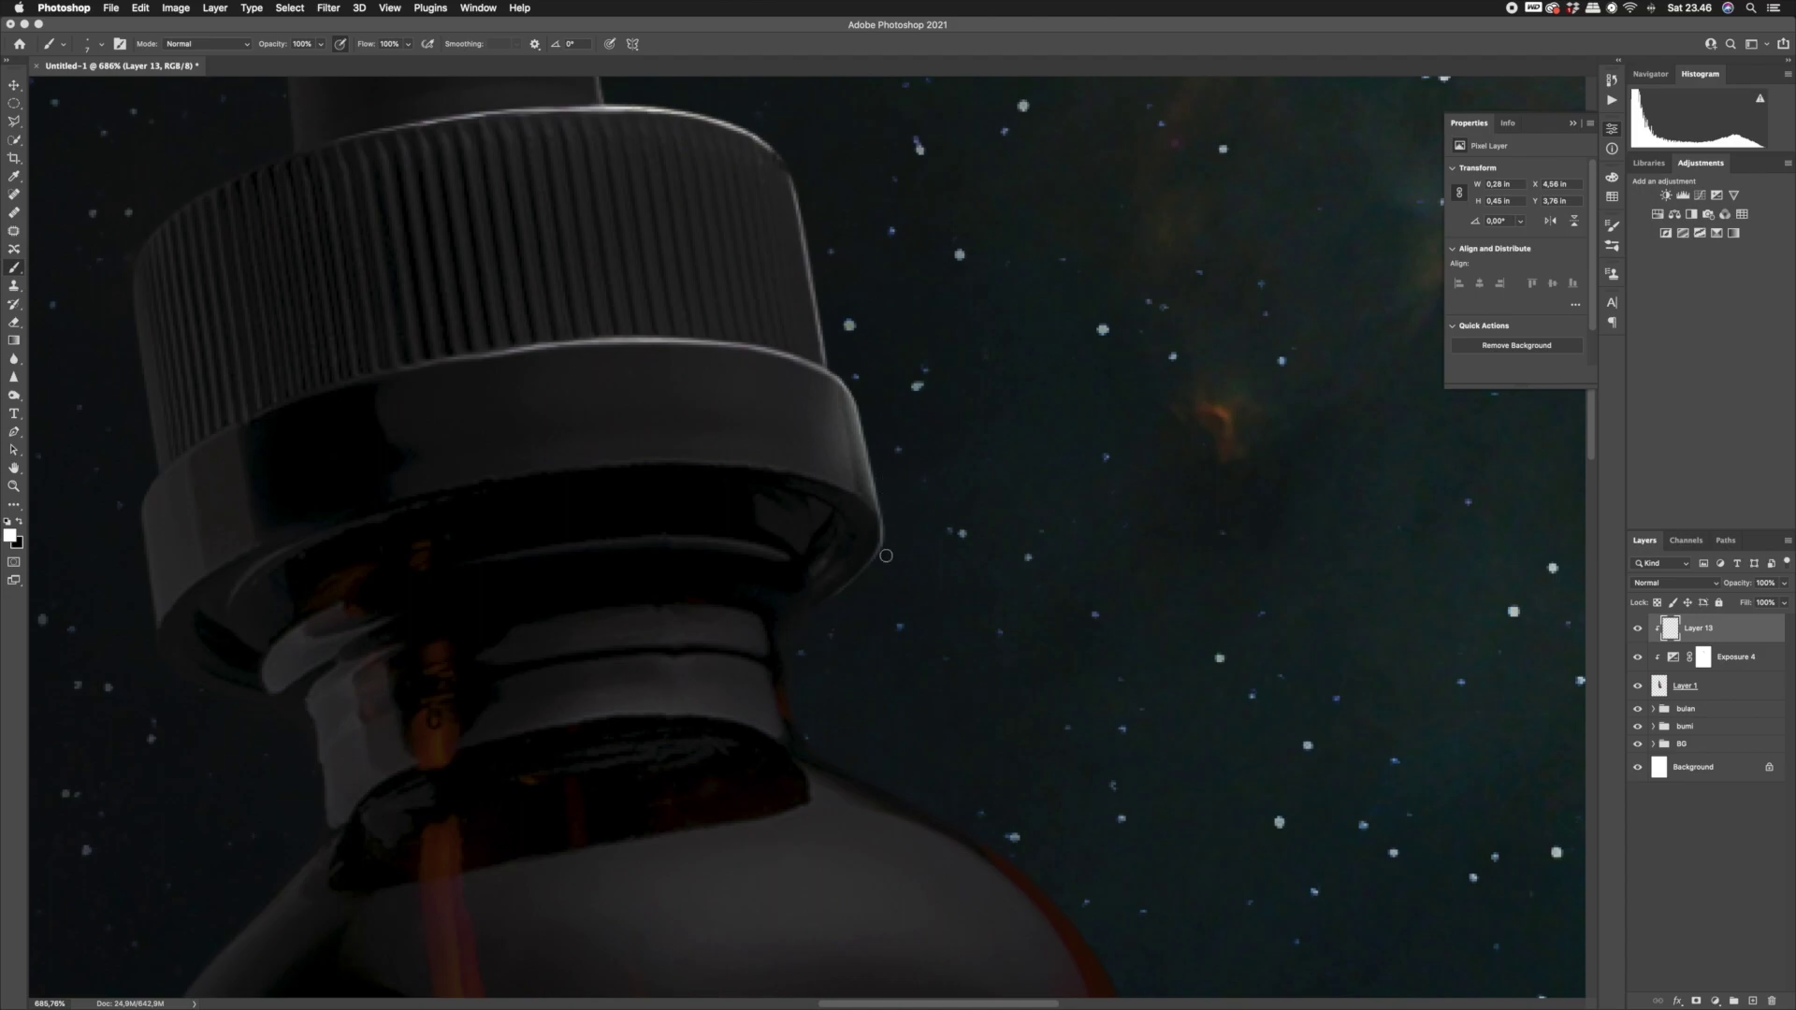
pyautogui.moveTo(840, 605); pyautogui.dragTo(819, 621)
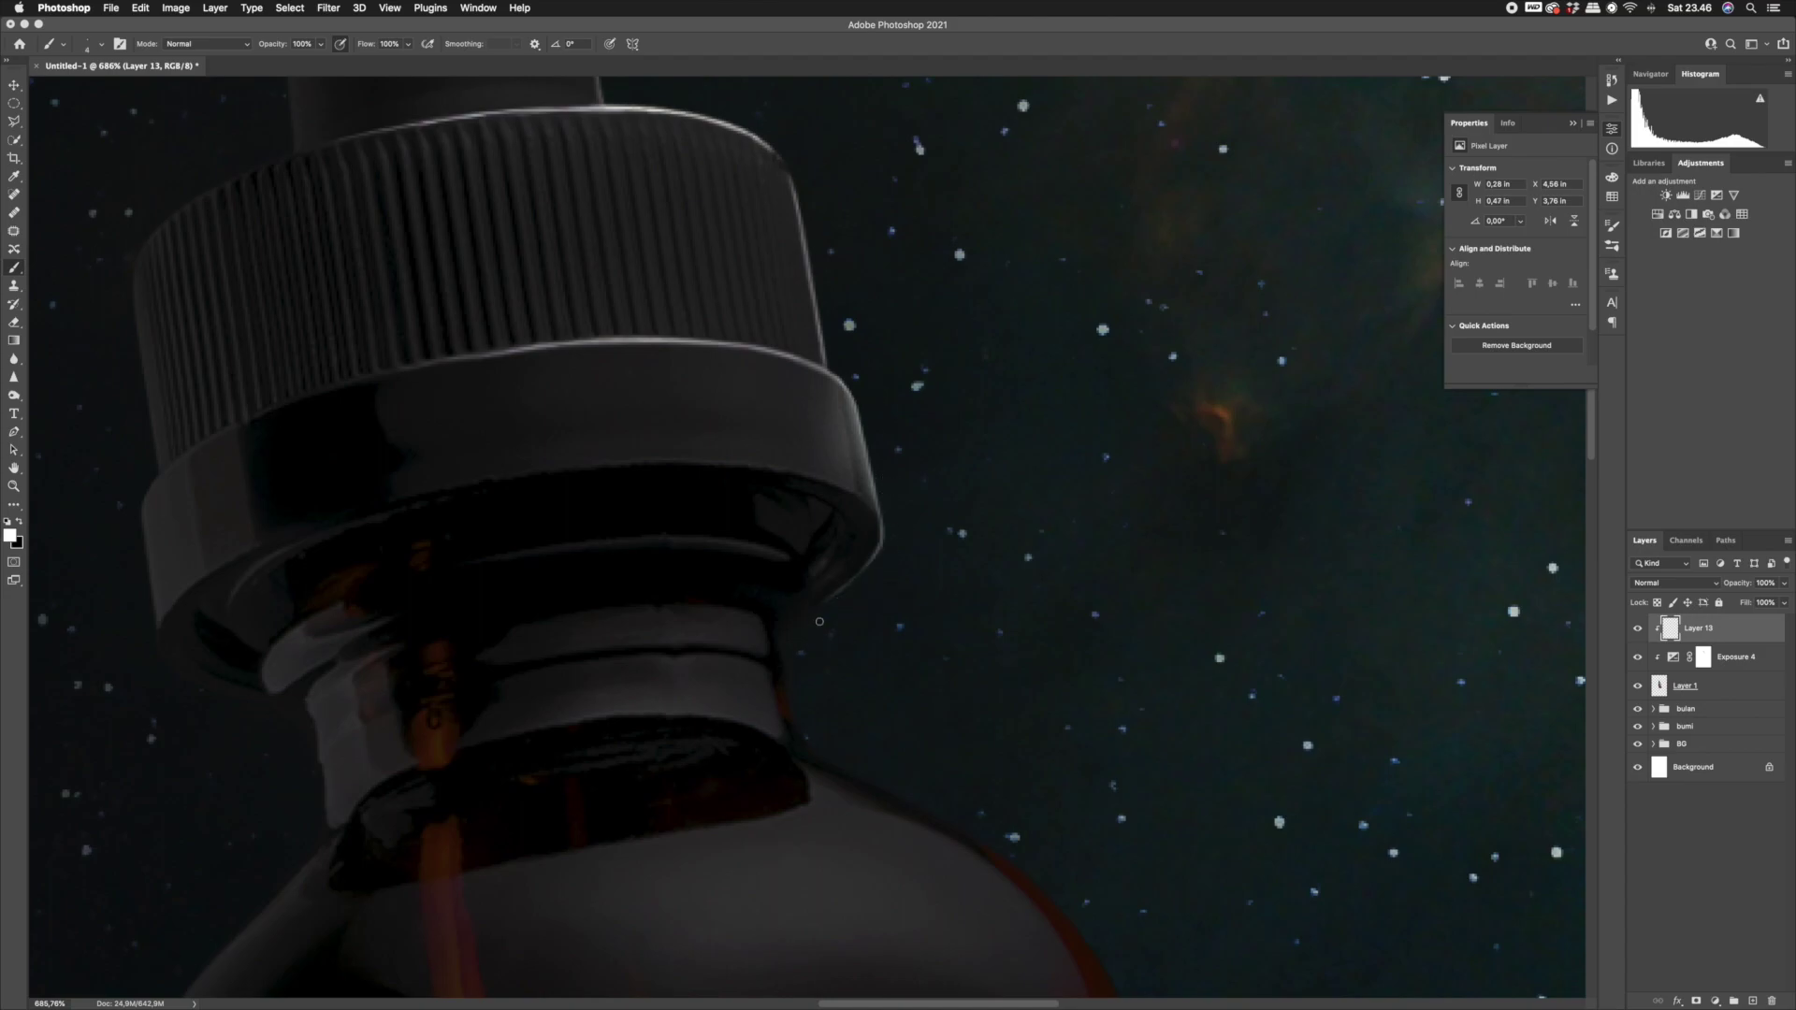
# Add a layer mask to the white highlight layer and make the layer itself the paint target again.
pyautogui.click(1696, 1000)
pyautogui.moveTo(823, 516); pyautogui.dragTo(839, 517)
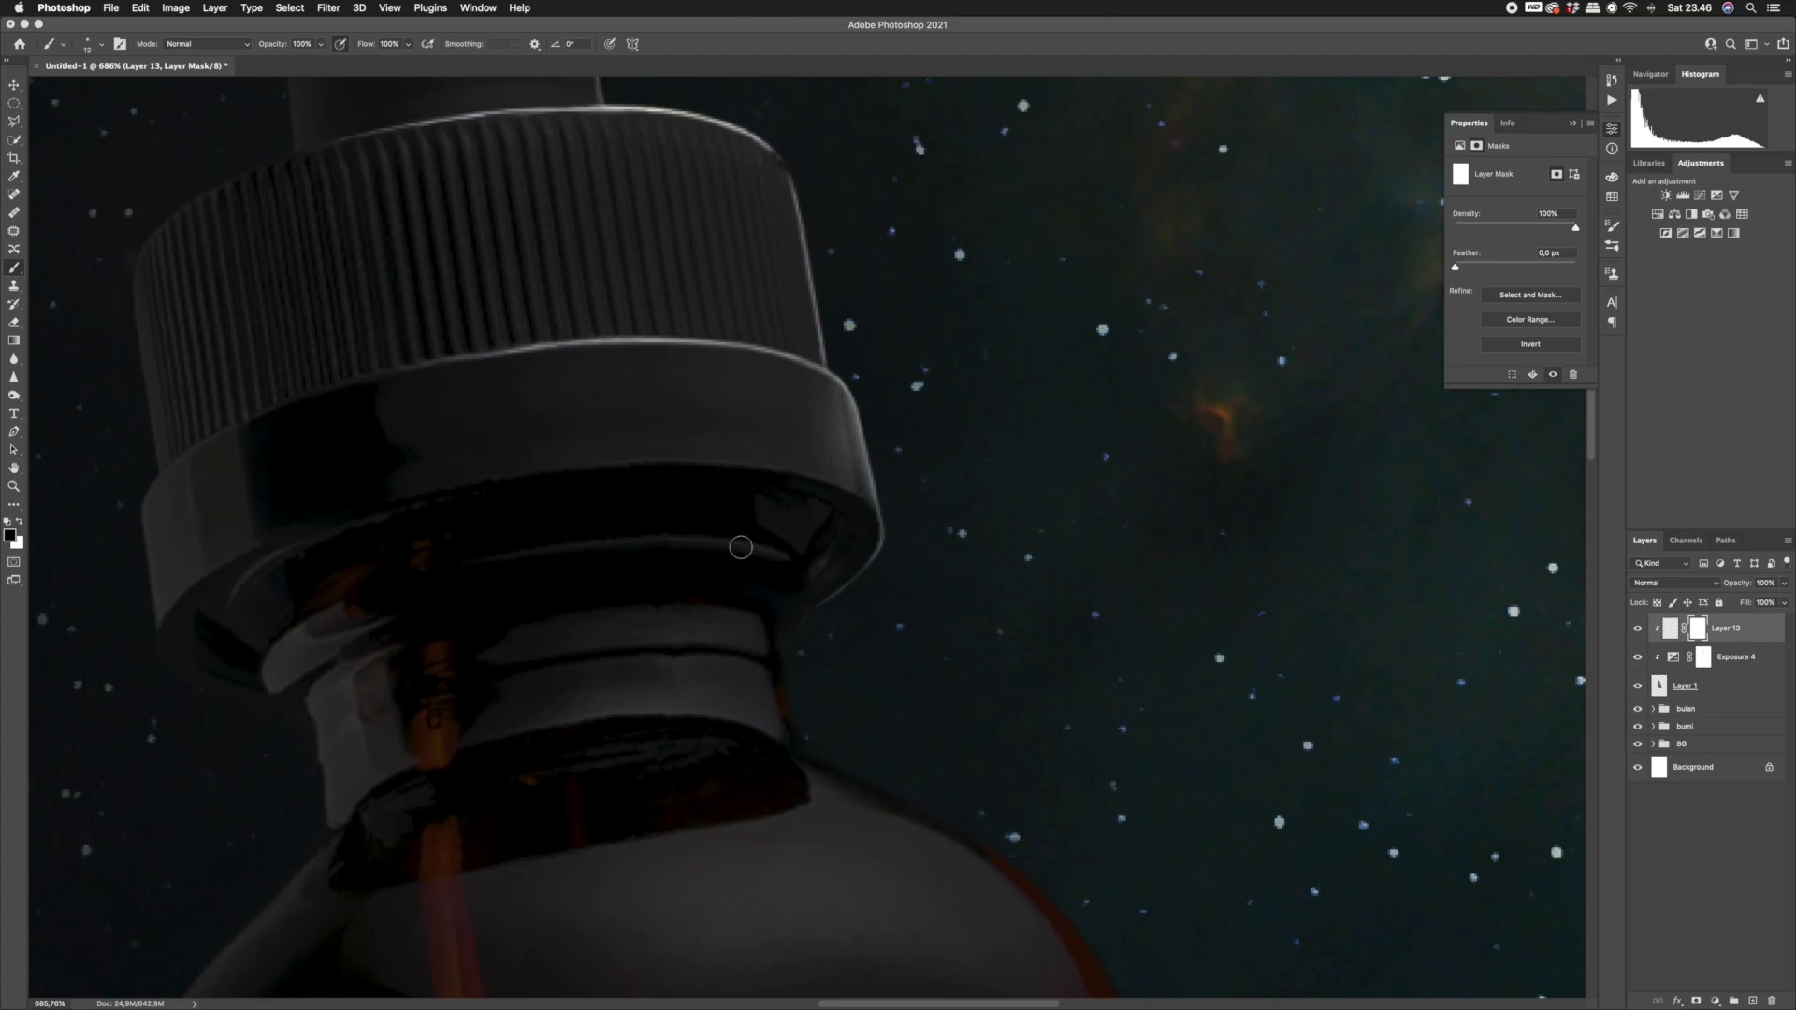
pyautogui.click(1671, 628)
# Paint a thin white rim light on the highlight layer along the bottle's right shoulder below the neck.
pyautogui.press('z')
pyautogui.moveTo(917, 655)
pyautogui.mouseDown()
pyautogui.moveTo(749, 630)
pyautogui.moveTo(894, 646)
pyautogui.moveTo(824, 558)
pyautogui.moveTo(879, 561)
pyautogui.mouseUp()
pyautogui.press('b')
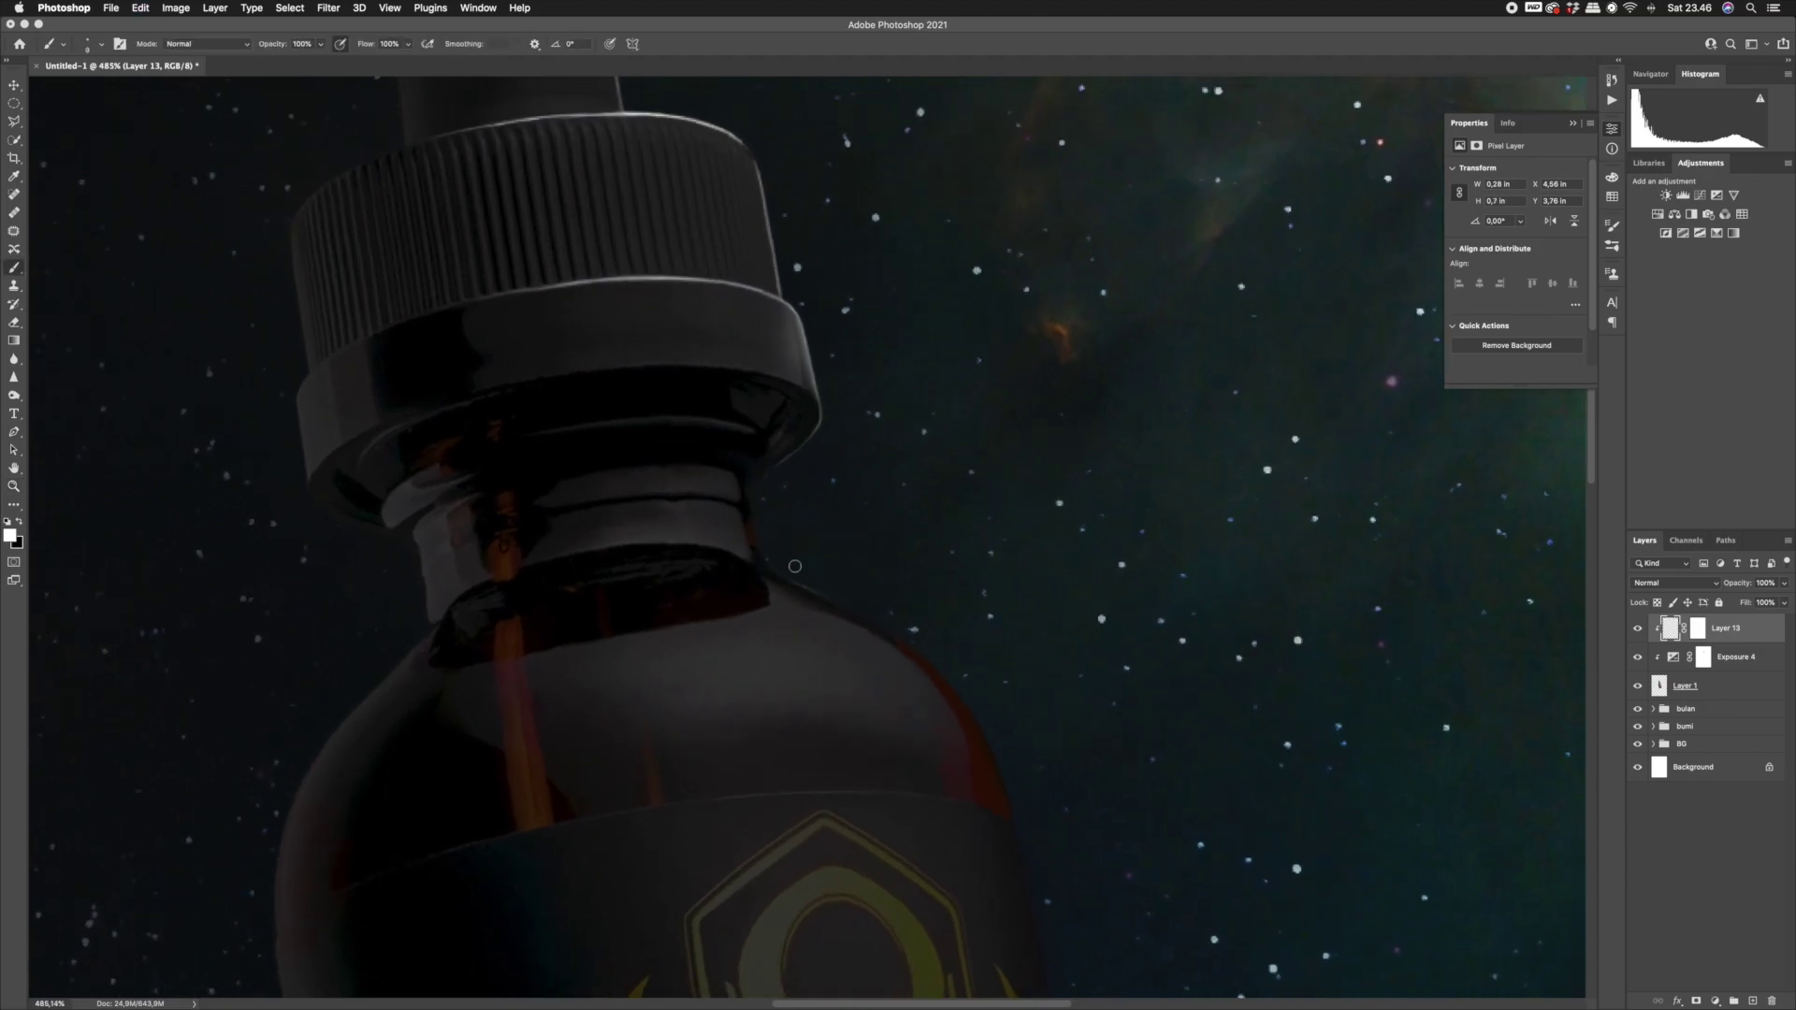
pyautogui.moveTo(827, 579); pyautogui.dragTo(824, 579)
pyautogui.moveTo(974, 669)
pyautogui.mouseDown()
pyautogui.moveTo(1057, 666)
pyautogui.moveTo(627, 531)
pyautogui.mouseUp()
pyautogui.moveTo(567, 418)
pyautogui.mouseDown()
pyautogui.moveTo(736, 530)
pyautogui.moveTo(607, 439)
pyautogui.moveTo(641, 461)
pyautogui.mouseUp()
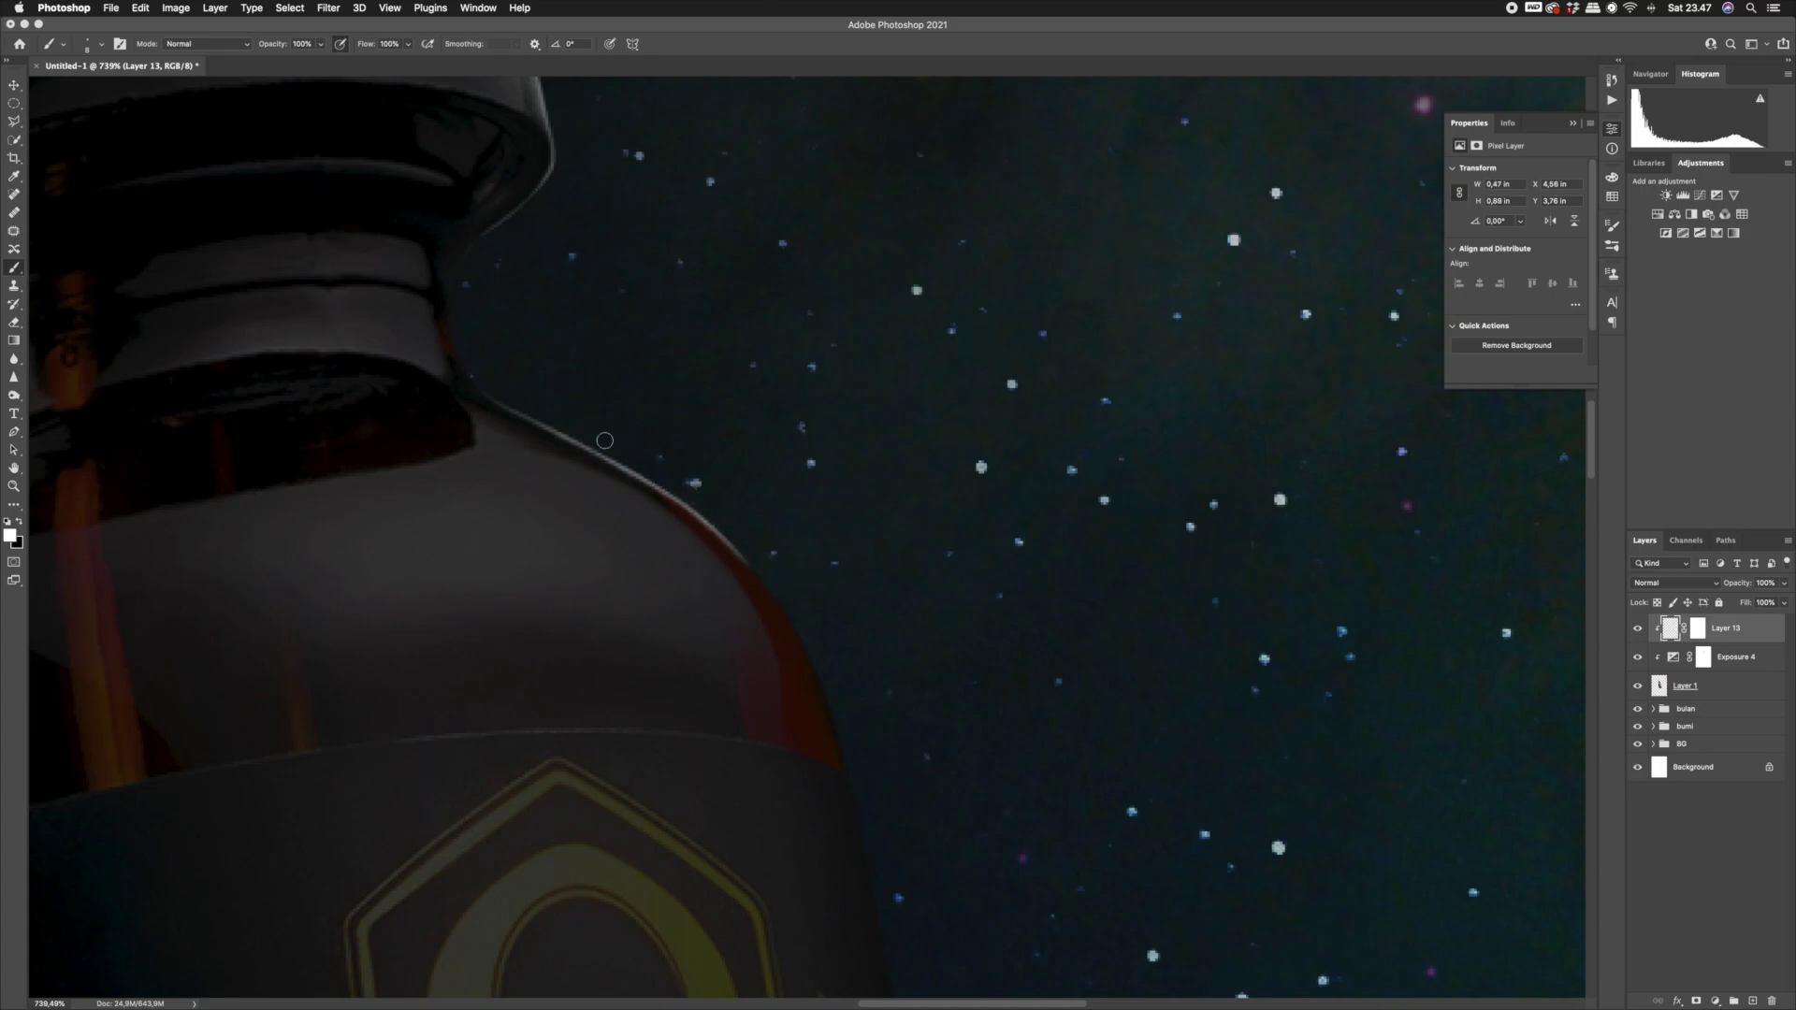
pyautogui.moveTo(722, 533)
pyautogui.mouseDown()
pyautogui.moveTo(706, 507)
pyautogui.moveTo(798, 614)
pyautogui.moveTo(855, 739)
pyautogui.moveTo(774, 500)
pyautogui.moveTo(773, 555)
pyautogui.mouseUp()
pyautogui.moveTo(738, 451); pyautogui.dragTo(791, 645)
# Continue the white rim light down the bottle's right side from the shoulder to the LUNAR lettering.
pyautogui.moveTo(806, 689); pyautogui.dragTo(738, 522)
pyautogui.moveTo(709, 432); pyautogui.dragTo(761, 666)
pyautogui.moveTo(733, 546); pyautogui.dragTo(783, 754)
pyautogui.moveTo(754, 667)
pyautogui.mouseDown()
pyautogui.moveTo(710, 473)
pyautogui.moveTo(739, 636)
pyautogui.mouseUp()
pyautogui.moveTo(752, 700); pyautogui.dragTo(708, 512)
pyautogui.moveTo(683, 384); pyautogui.dragTo(761, 742)
pyautogui.moveTo(760, 729); pyautogui.dragTo(723, 547)
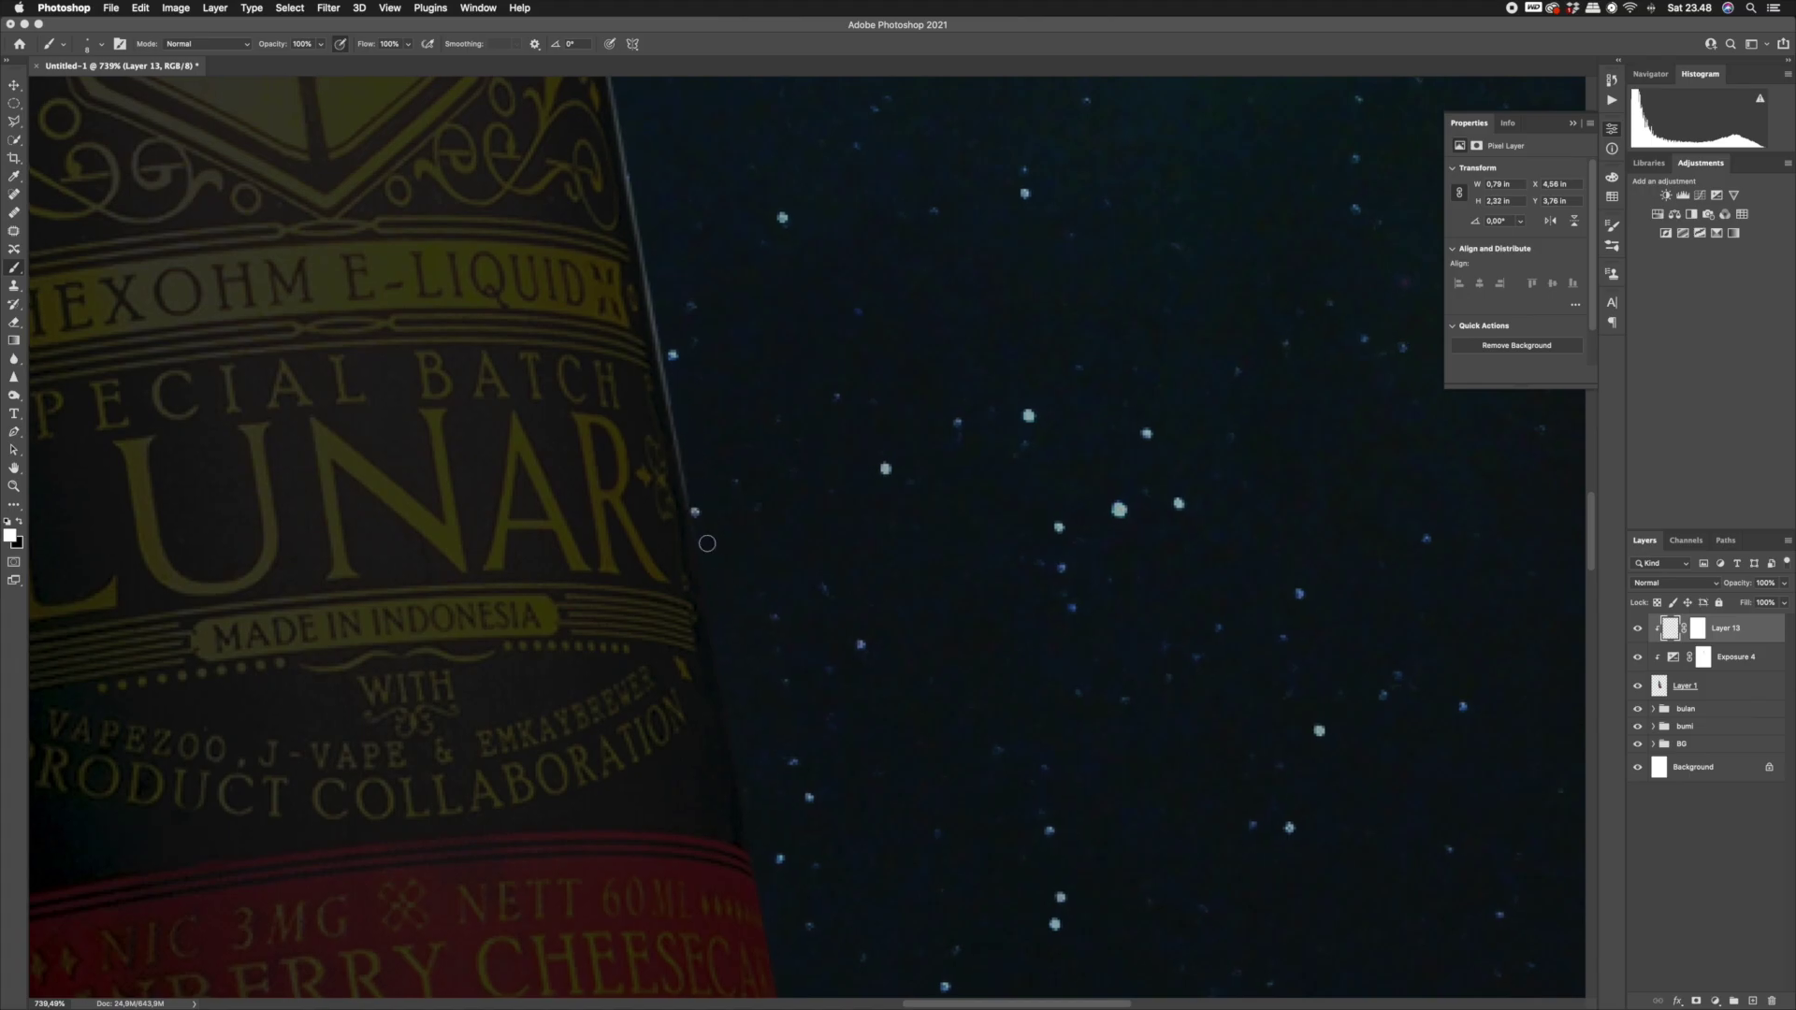
# Extend the white rim light along the lower label's right edge, past the red band toward the bottle's base.
pyautogui.moveTo(729, 658); pyautogui.dragTo(711, 574)
pyautogui.moveTo(673, 413)
pyautogui.mouseDown()
pyautogui.moveTo(696, 492)
pyautogui.moveTo(666, 355)
pyautogui.mouseUp()
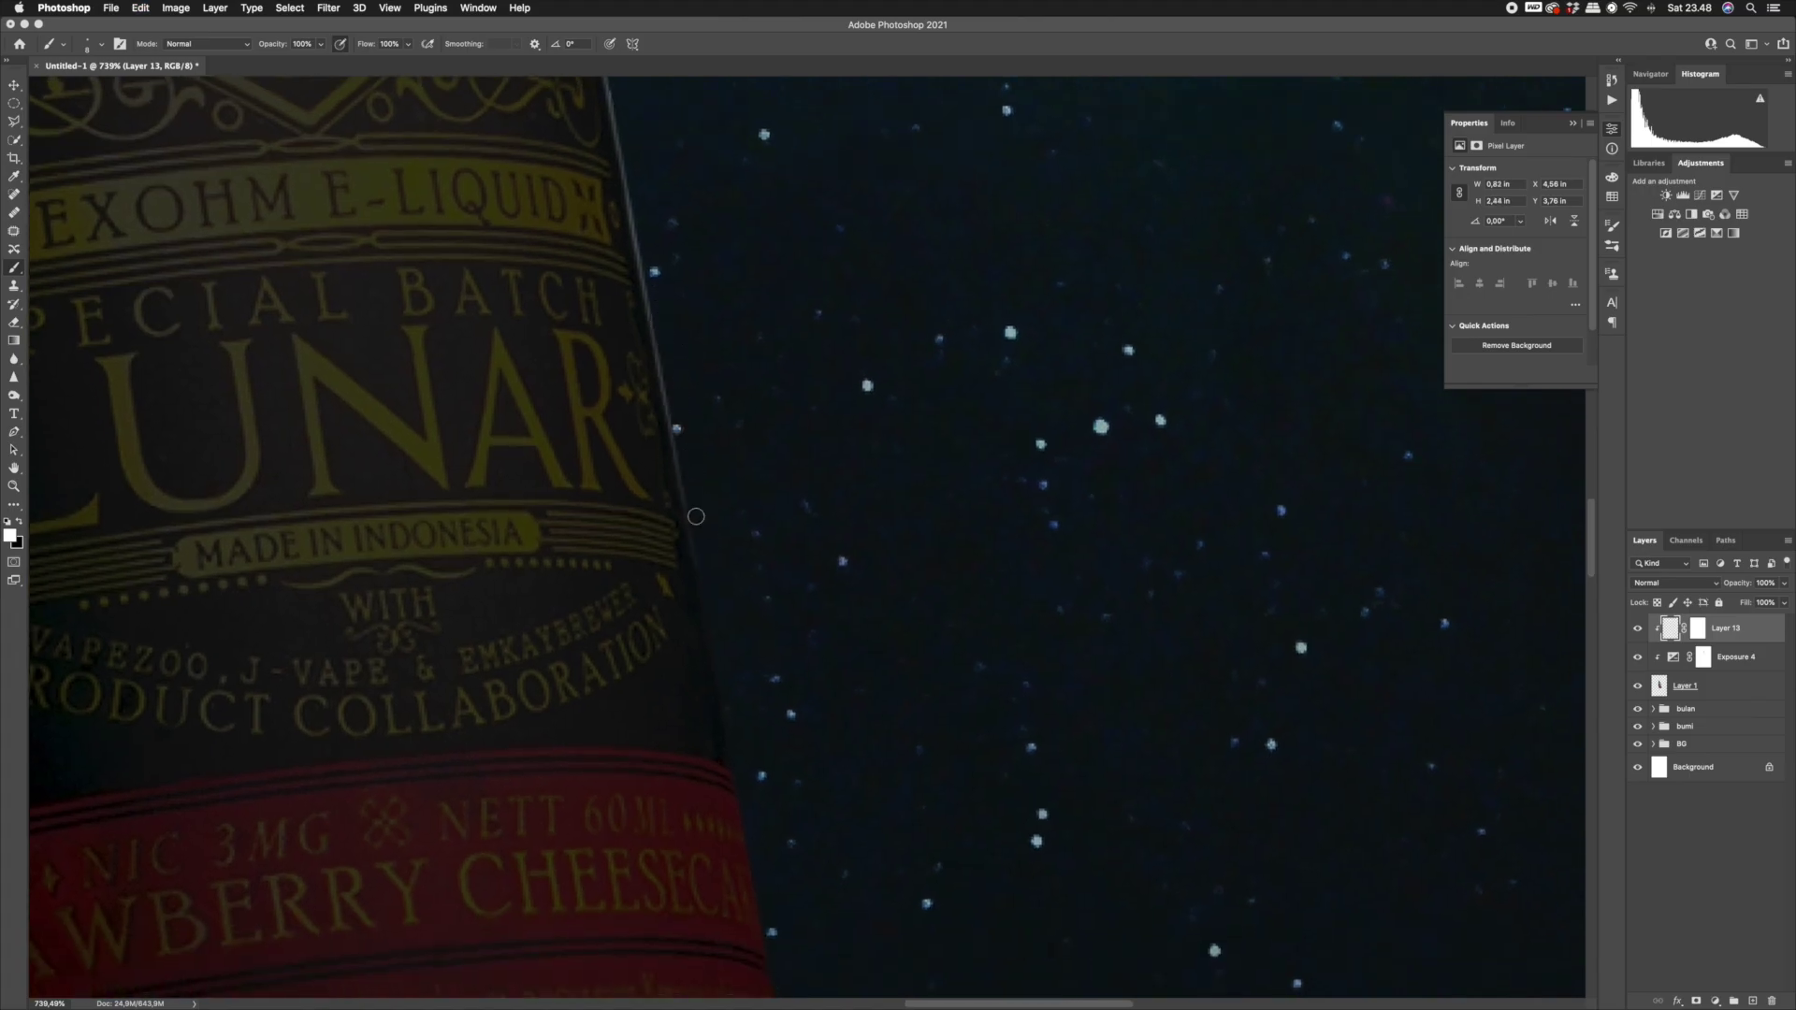
pyautogui.moveTo(684, 449); pyautogui.dragTo(742, 697)
pyautogui.moveTo(731, 646); pyautogui.dragTo(690, 484)
pyautogui.moveTo(668, 364); pyautogui.dragTo(806, 873)
pyautogui.moveTo(763, 624); pyautogui.dragTo(810, 861)
pyautogui.moveTo(908, 964)
pyautogui.mouseDown()
pyautogui.moveTo(764, 520)
pyautogui.moveTo(693, 188)
pyautogui.mouseUp()
pyautogui.moveTo(666, 567)
pyautogui.mouseDown()
pyautogui.moveTo(692, 687)
pyautogui.moveTo(698, 469)
pyautogui.moveTo(692, 666)
pyautogui.mouseUp()
# Enlarge the brush and paint the white rim light around the bottle's lower right corner, then check the whole bottle.
pyautogui.scroll(-3, 713, 818)
pyautogui.press(']')
pyautogui.press(']')
pyautogui.press(']')
pyautogui.moveTo(685, 728); pyautogui.dragTo(674, 794)
pyautogui.moveTo(686, 558); pyautogui.dragTo(688, 713)
pyautogui.moveTo(684, 697)
pyautogui.mouseDown()
pyautogui.moveTo(700, 549)
pyautogui.moveTo(639, 752)
pyautogui.mouseUp()
pyautogui.press('z')
pyautogui.moveTo(895, 421); pyautogui.dragTo(914, 508)
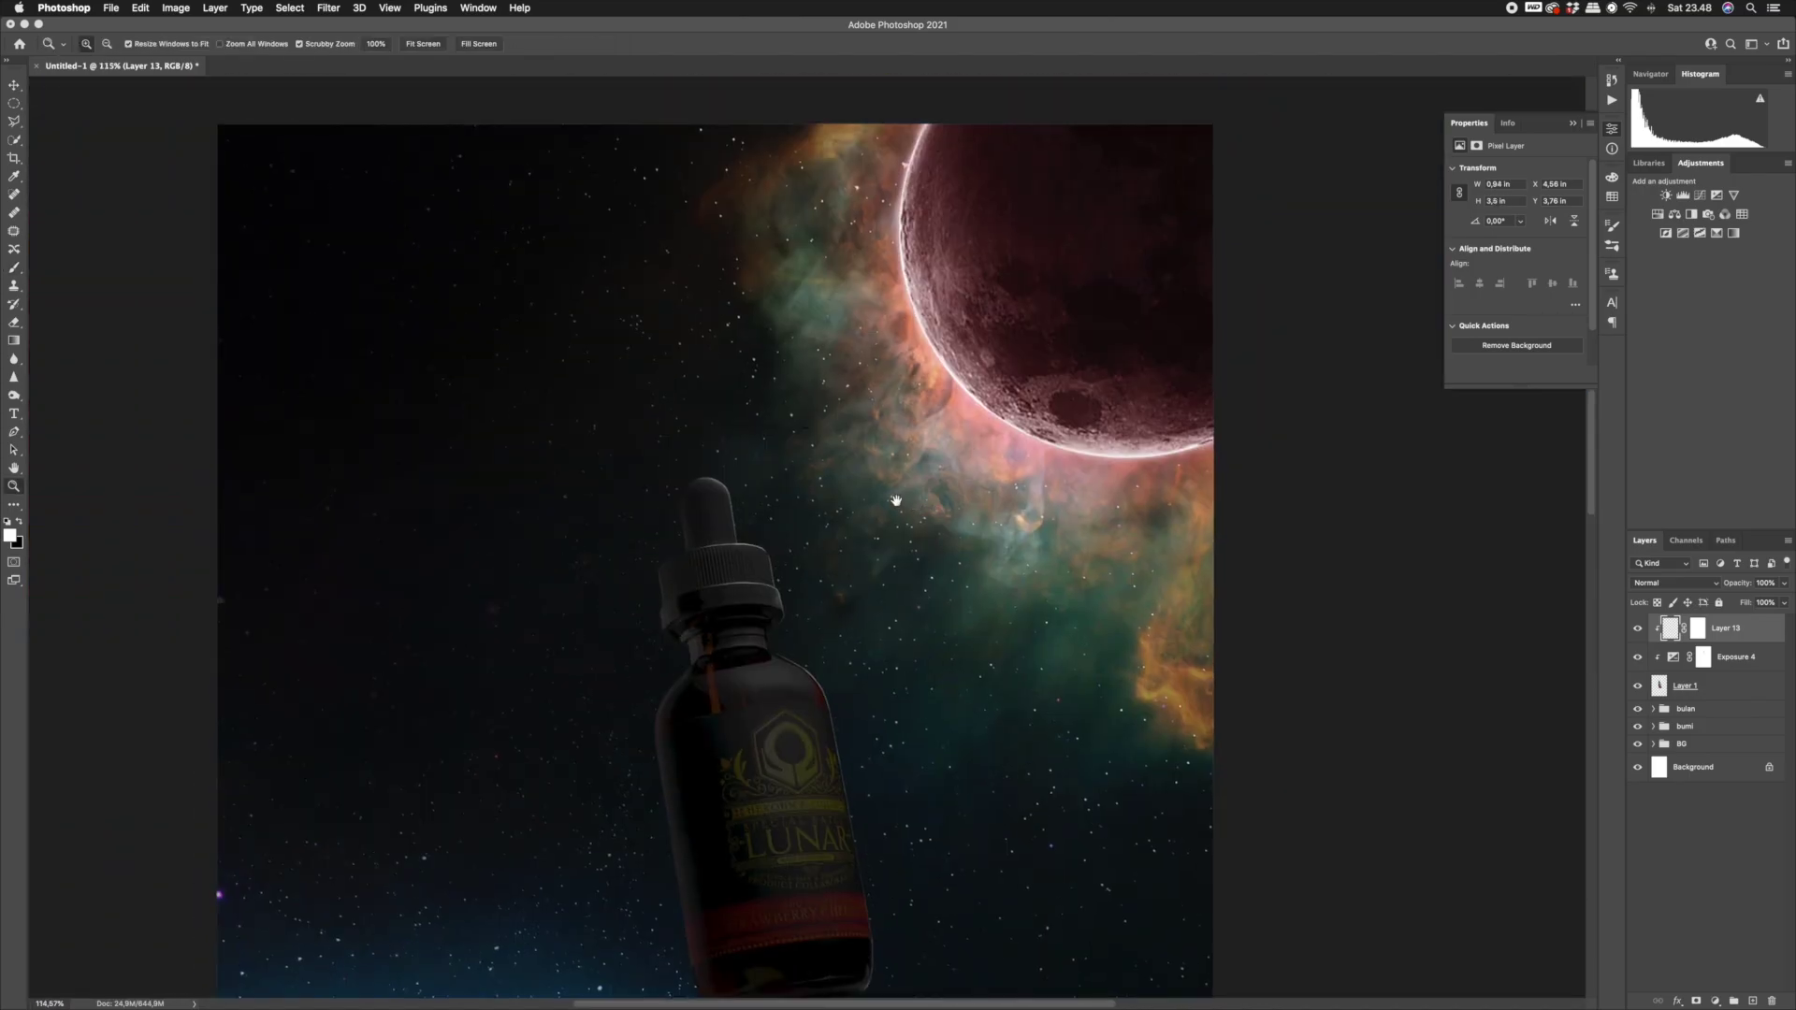
# Paint black on the Exposure mask at reduced brush opacity over the right shoulder to bring back the glass's red glow.
pyautogui.click(1704, 659)
pyautogui.moveTo(803, 666); pyautogui.dragTo(840, 684)
pyautogui.click(15, 270)
pyautogui.moveTo(846, 631)
pyautogui.keyDown('ctrl'); pyautogui.keyDown('alt'); pyautogui.mouseDown()
pyautogui.moveTo(932, 632)
pyautogui.moveTo(885, 367)
pyautogui.mouseUp(); pyautogui.keyUp('alt'); pyautogui.keyUp('ctrl')
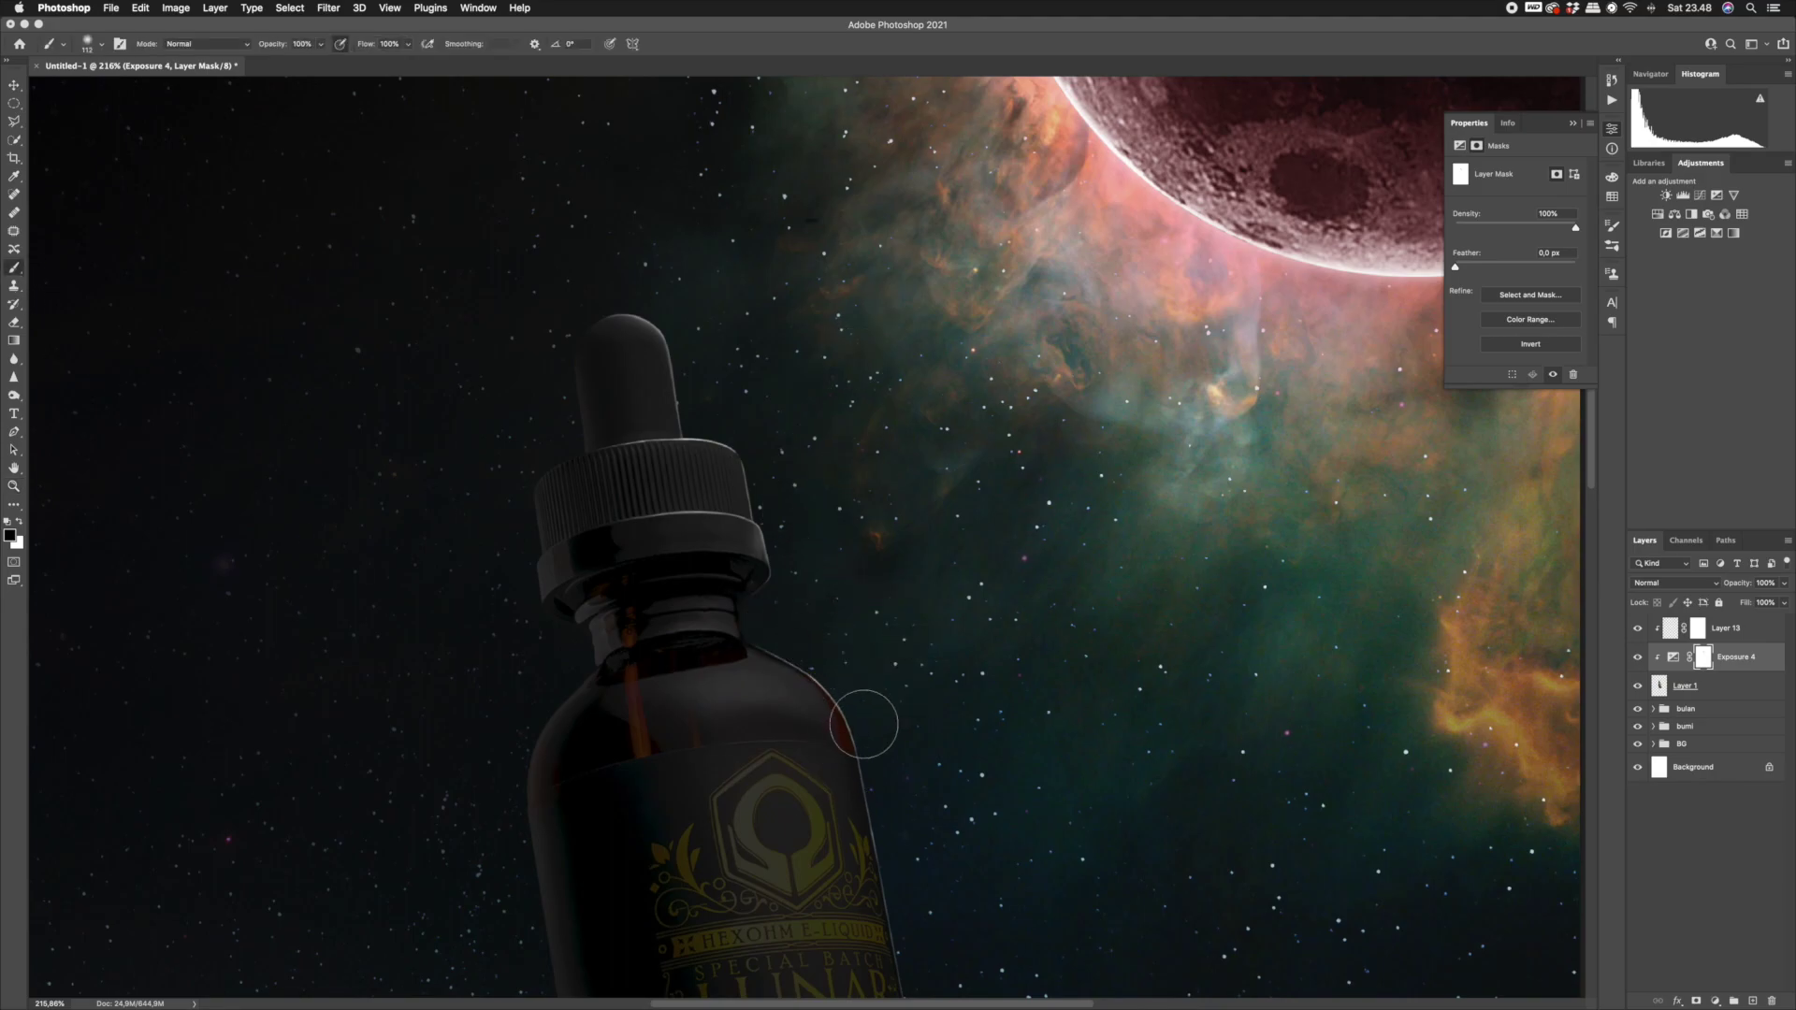
pyautogui.click(320, 44)
pyautogui.moveTo(287, 63); pyautogui.dragTo(293, 61)
pyautogui.moveTo(822, 661)
pyautogui.mouseDown()
pyautogui.moveTo(805, 626)
pyautogui.moveTo(814, 644)
pyautogui.moveTo(780, 651)
pyautogui.moveTo(786, 630)
pyautogui.moveTo(846, 664)
pyautogui.mouseUp()
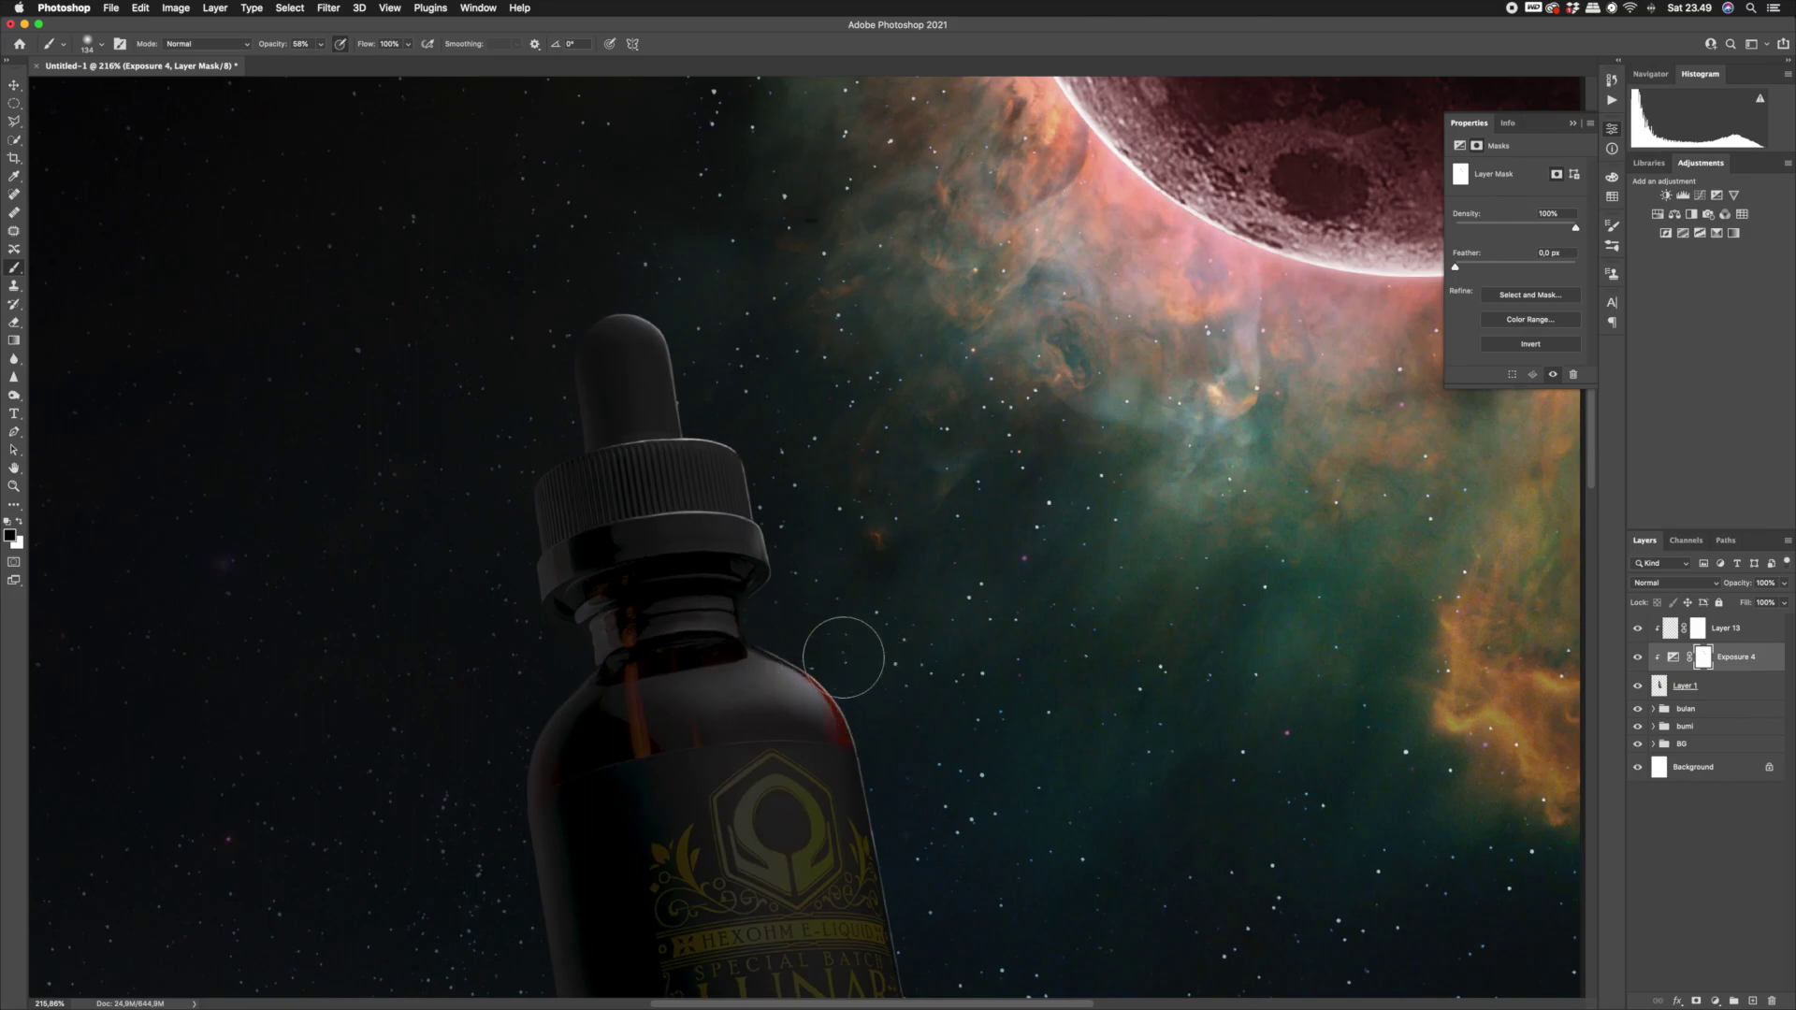
pyautogui.keyDown('ctrl'); pyautogui.keyDown('alt'); pyautogui.moveTo(866, 587); pyautogui.dragTo(798, 570); pyautogui.keyUp('alt'); pyautogui.keyUp('ctrl')
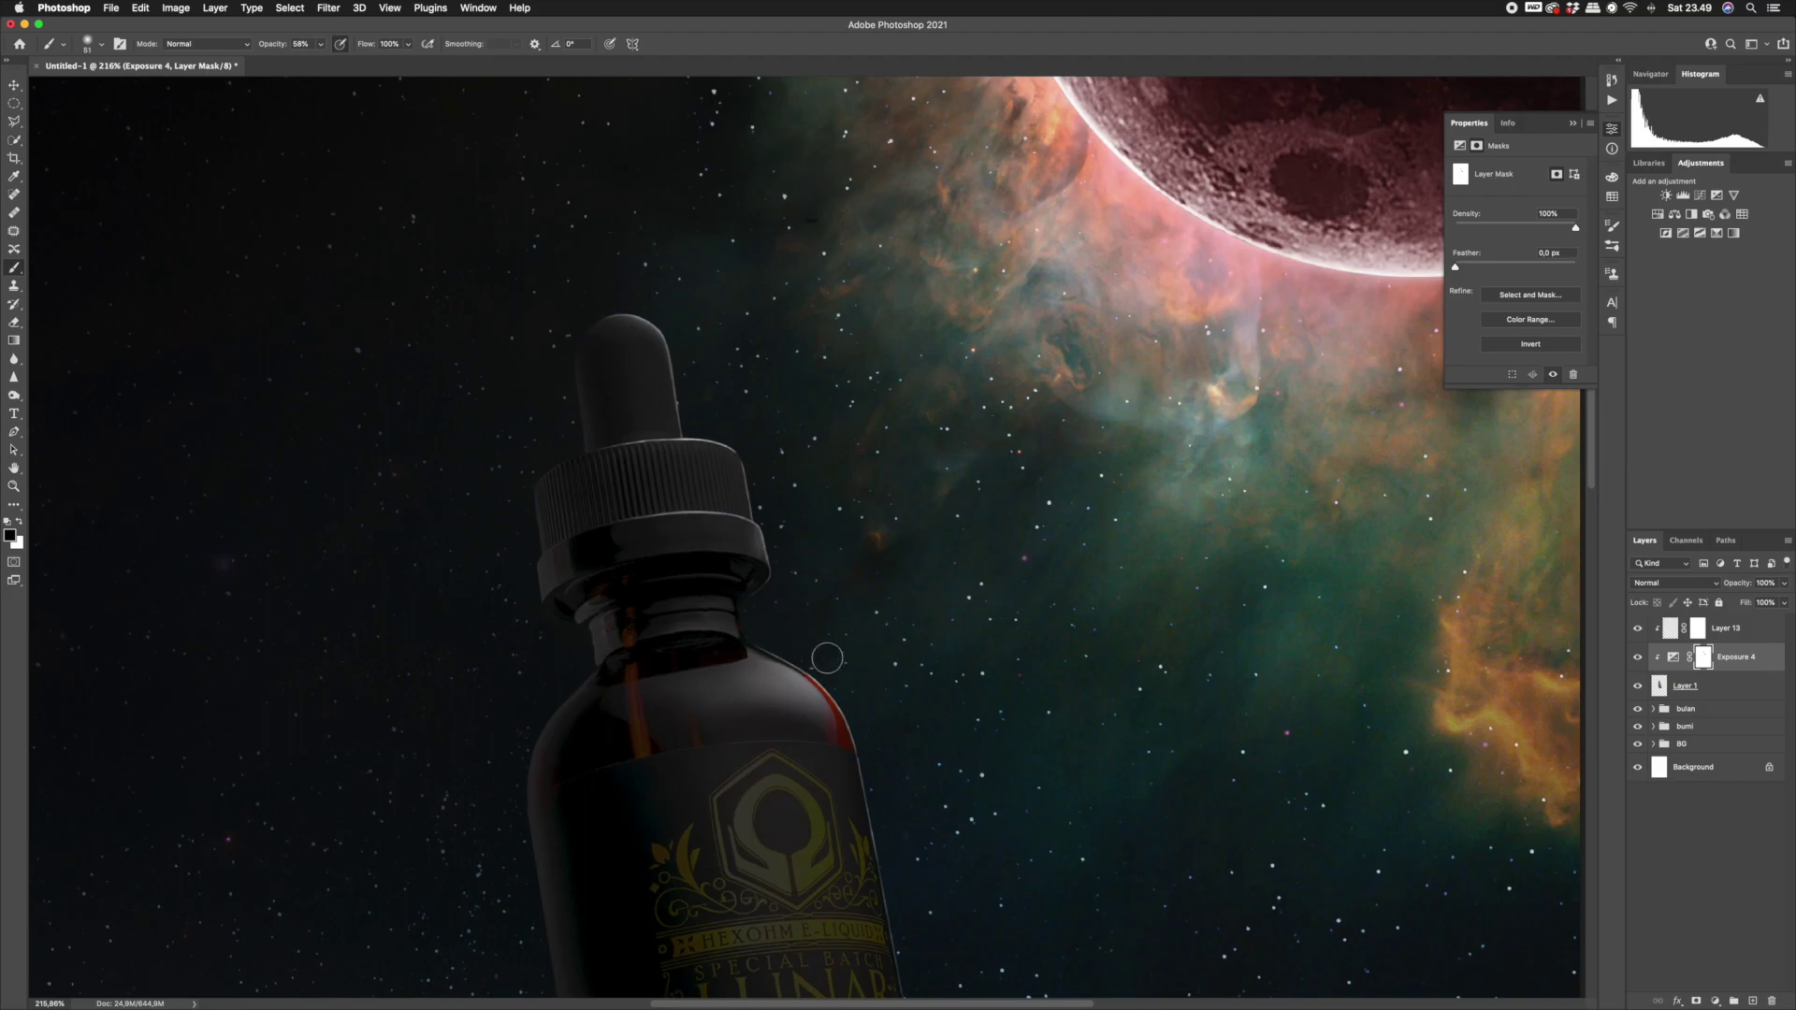
# Undo the last mask stroke and softly brighten the bottle's right side below the shoulder on the Exposure mask.
pyautogui.moveTo(889, 741); pyautogui.dragTo(822, 561)
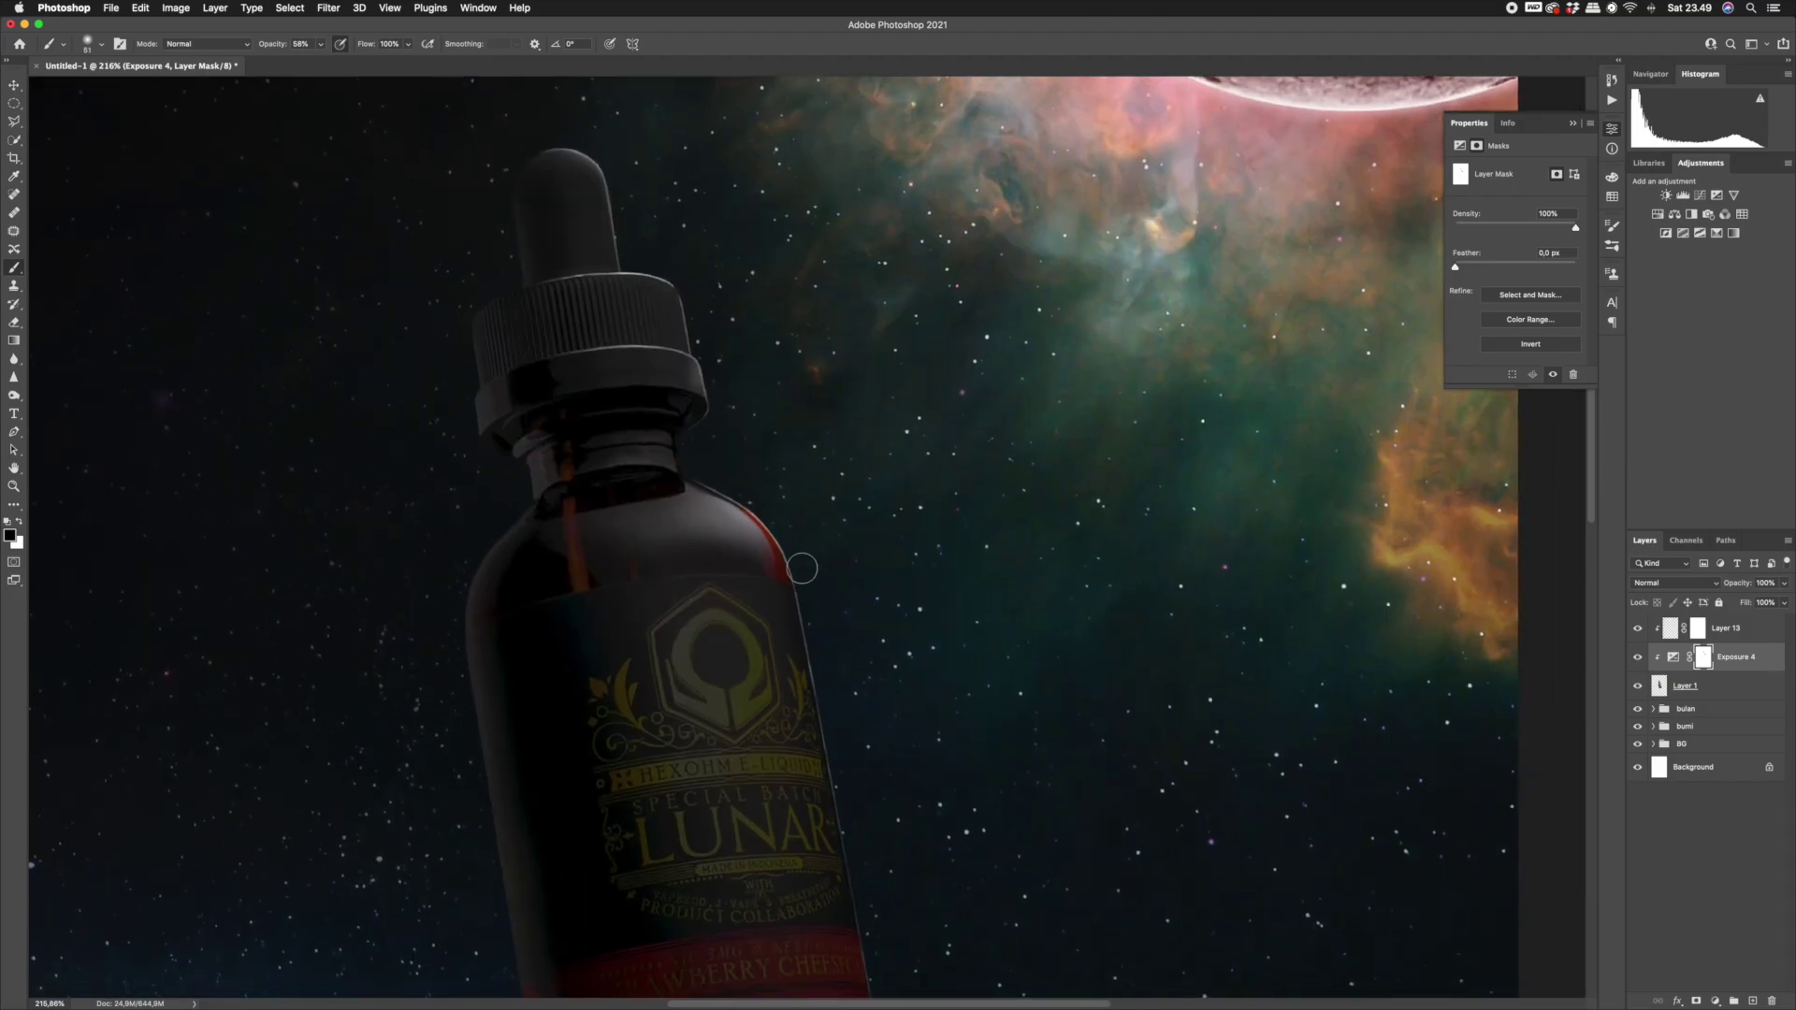
pyautogui.keyDown('ctrl'); pyautogui.keyDown('alt'); pyautogui.moveTo(791, 568); pyautogui.dragTo(805, 566); pyautogui.keyUp('alt'); pyautogui.keyUp('ctrl')
pyautogui.press('super+z')
pyautogui.moveTo(807, 598); pyautogui.dragTo(803, 590)
pyautogui.scroll(-5, 803, 591)
pyautogui.scroll(3, 802, 542)
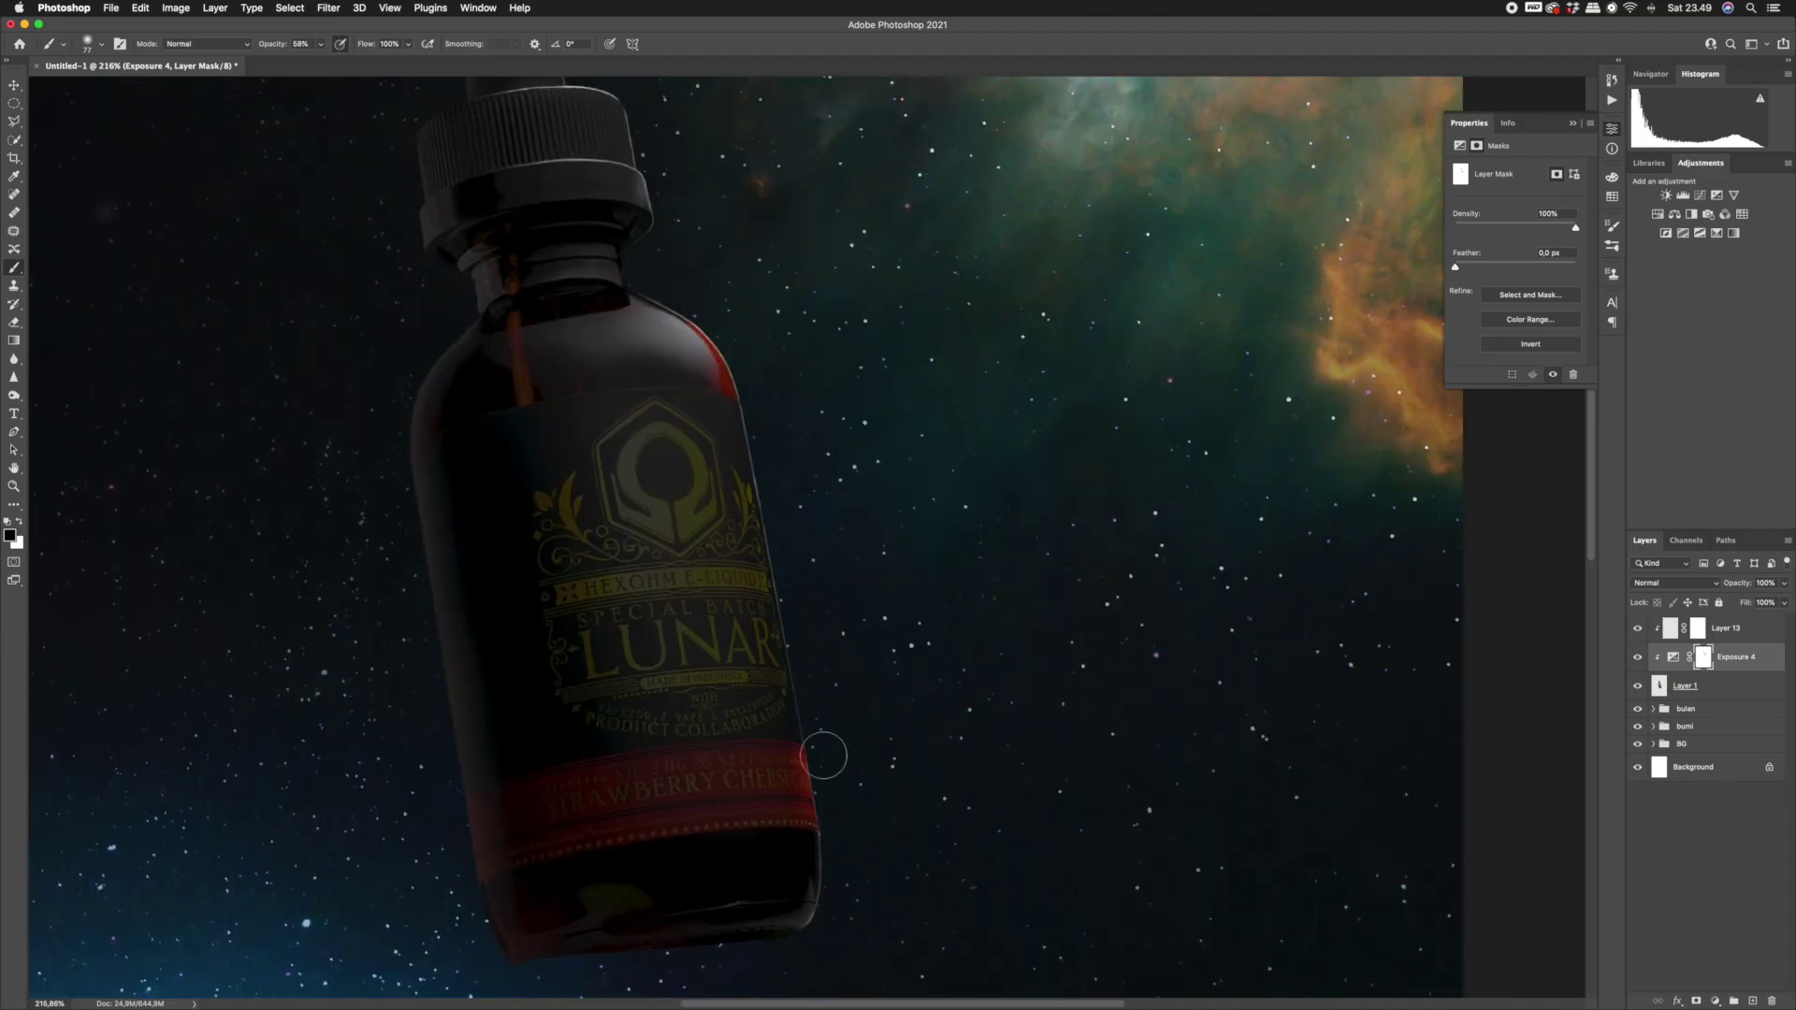
# Restore the brush opacity to 100% and paint a thin rim light on the Exposure mask along the bottle's lower left edge.
pyautogui.press('super+space')
pyautogui.moveTo(898, 541)
pyautogui.mouseDown()
pyautogui.moveTo(892, 468)
pyautogui.moveTo(878, 648)
pyautogui.moveTo(912, 683)
pyautogui.moveTo(737, 770)
pyautogui.mouseUp()
pyautogui.press('[')
pyautogui.press('[')
pyautogui.press('[')
pyautogui.press('[')
pyautogui.press('[')
pyautogui.press('[')
pyautogui.press('[')
pyautogui.press('0')
pyautogui.press(']')
pyautogui.press(']')
pyautogui.press(']')
pyautogui.press(']')
pyautogui.press('x')
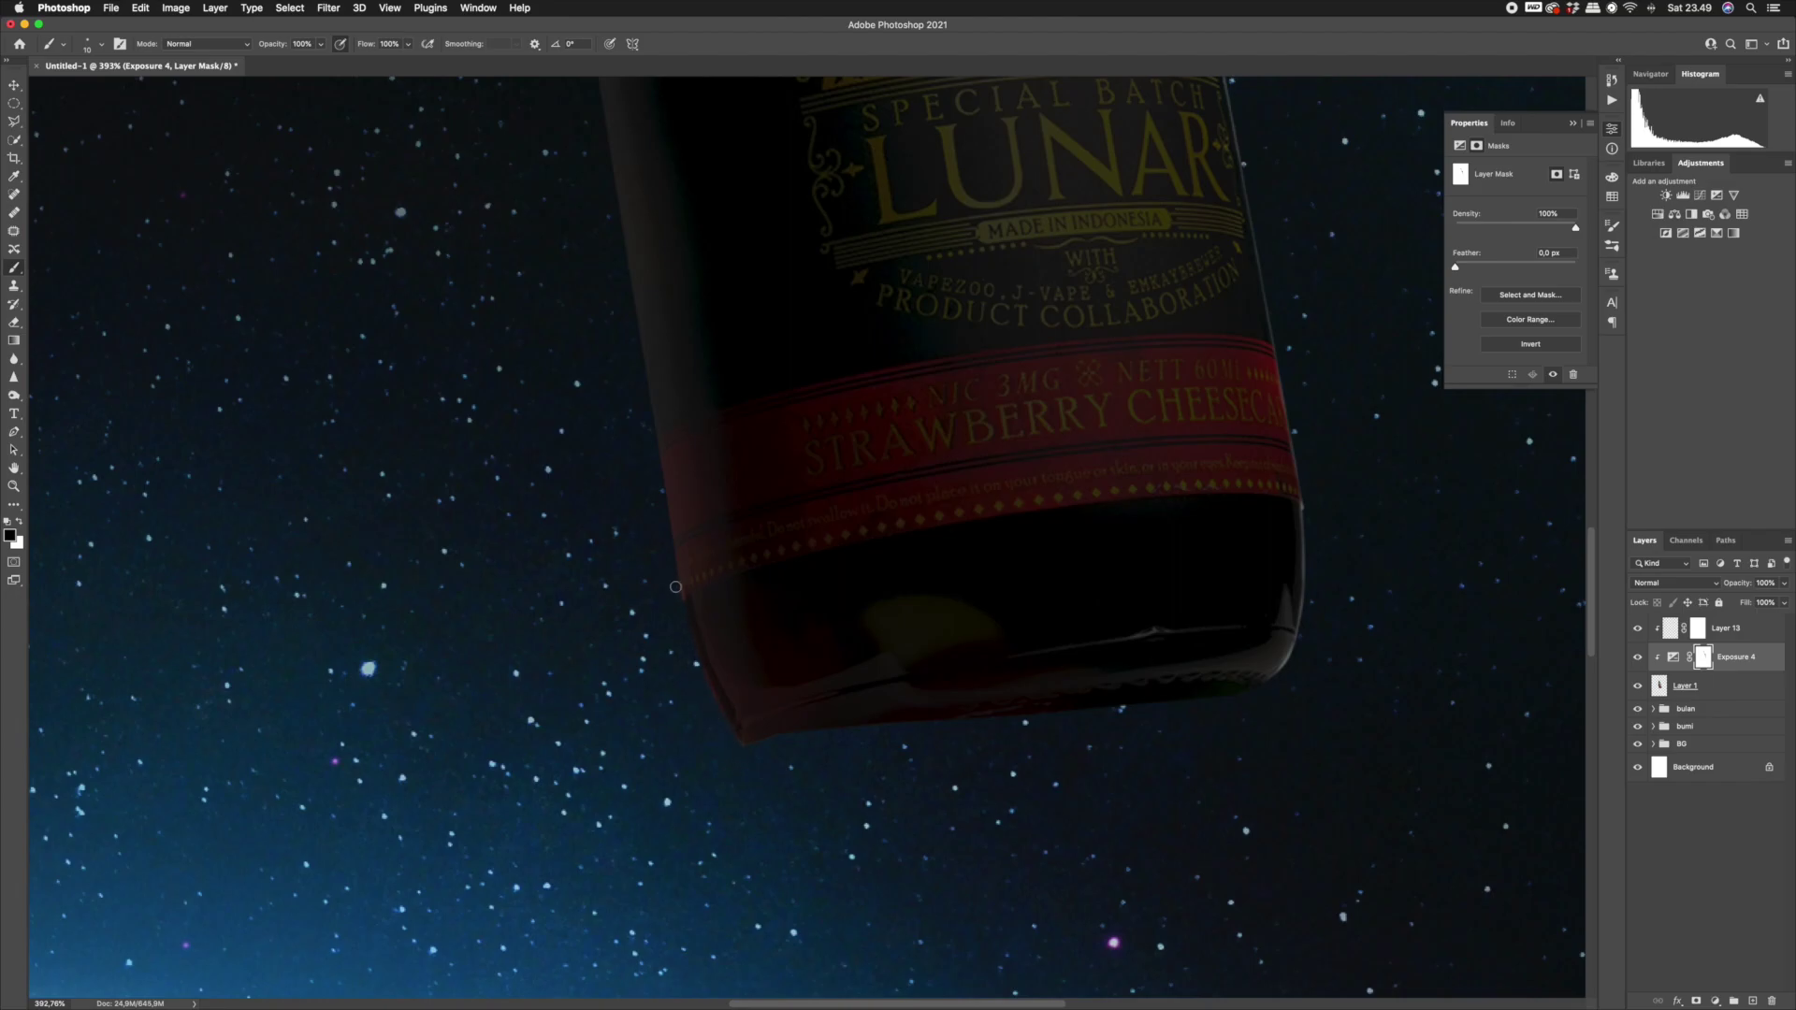
pyautogui.moveTo(667, 465); pyautogui.dragTo(678, 589)
pyautogui.moveTo(655, 433); pyautogui.dragTo(693, 659)
pyautogui.moveTo(667, 531); pyautogui.dragTo(686, 646)
pyautogui.moveTo(654, 433); pyautogui.dragTo(663, 513)
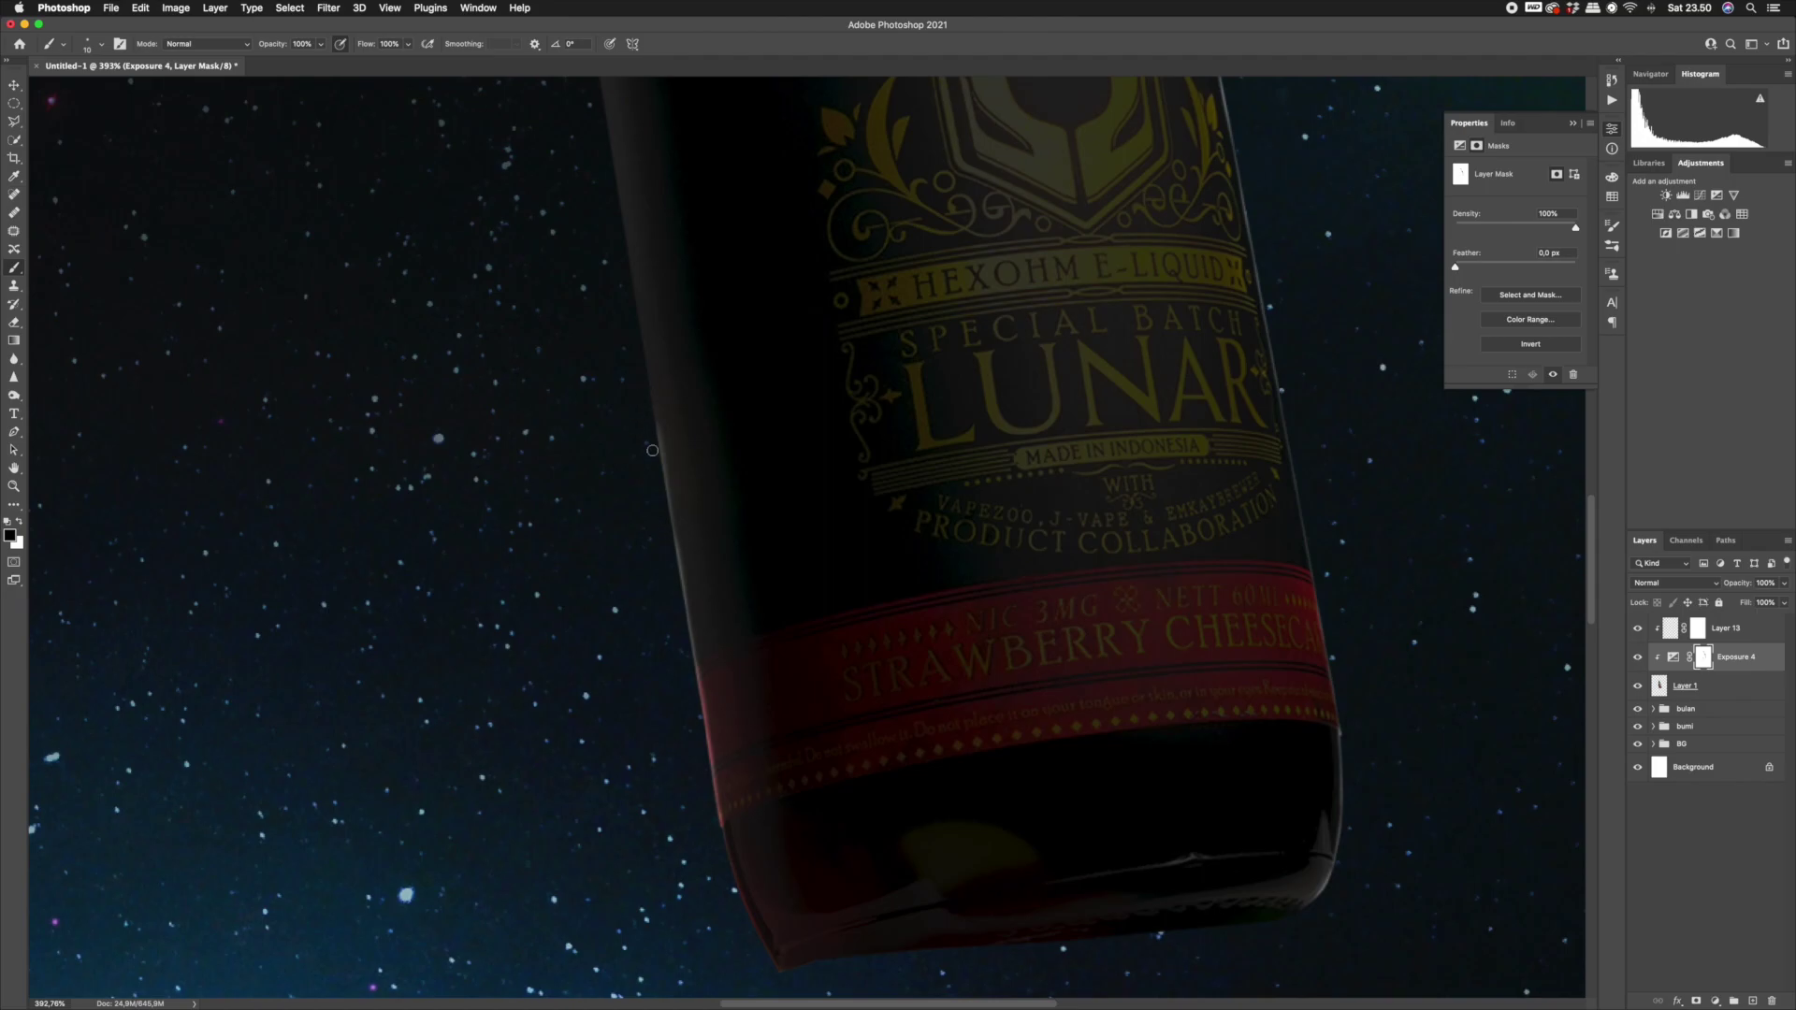
# Extend the left rim light up the bottle's body and undo the extra wider stroke.
pyautogui.scroll(5, 669, 570)
pyautogui.moveTo(672, 453)
pyautogui.mouseDown()
pyautogui.moveTo(699, 638)
pyautogui.moveTo(734, 690)
pyautogui.mouseUp()
pyautogui.press('x')
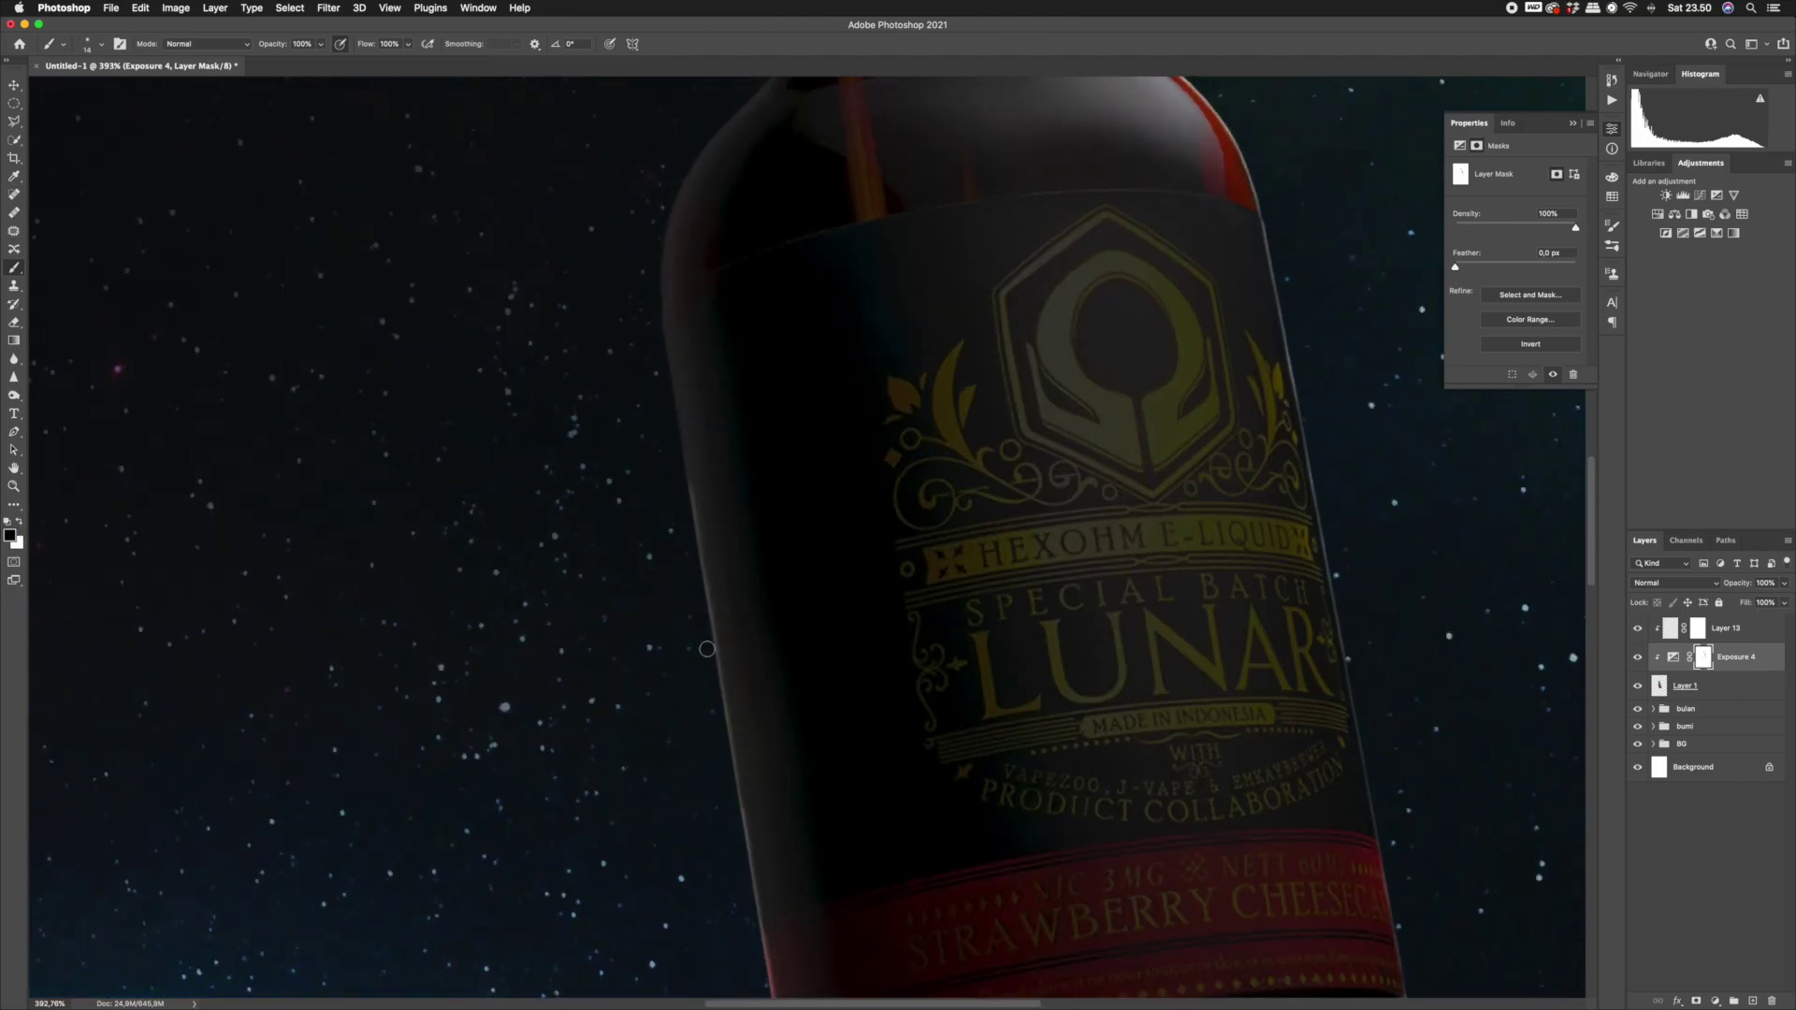
pyautogui.scroll(-5, 708, 659)
pyautogui.scroll(-3, 726, 760)
pyautogui.moveTo(772, 904); pyautogui.dragTo(803, 904)
pyautogui.moveTo(692, 678); pyautogui.dragTo(713, 793)
pyautogui.press('super+z')
# Lower the brush opacity and paint a softer glow on the Exposure mask along the bottle's left side.
pyautogui.moveTo(321, 45); pyautogui.dragTo(299, 67)
pyautogui.moveTo(738, 851); pyautogui.dragTo(660, 606)
pyautogui.moveTo(659, 601); pyautogui.dragTo(682, 765)
pyautogui.moveTo(732, 917); pyautogui.dragTo(636, 629)
# Set the brush opacity back to 100% and paint the rim light along the bottle's upper left side below the shoulder.
pyautogui.press('super+space')
pyautogui.moveTo(863, 650)
pyautogui.mouseDown()
pyautogui.moveTo(801, 537)
pyautogui.moveTo(834, 554)
pyautogui.mouseUp()
pyautogui.press('super+space')
pyautogui.moveTo(321, 45); pyautogui.dragTo(347, 66)
pyautogui.moveTo(795, 545); pyautogui.dragTo(784, 546)
pyautogui.moveTo(783, 430); pyautogui.dragTo(777, 430)
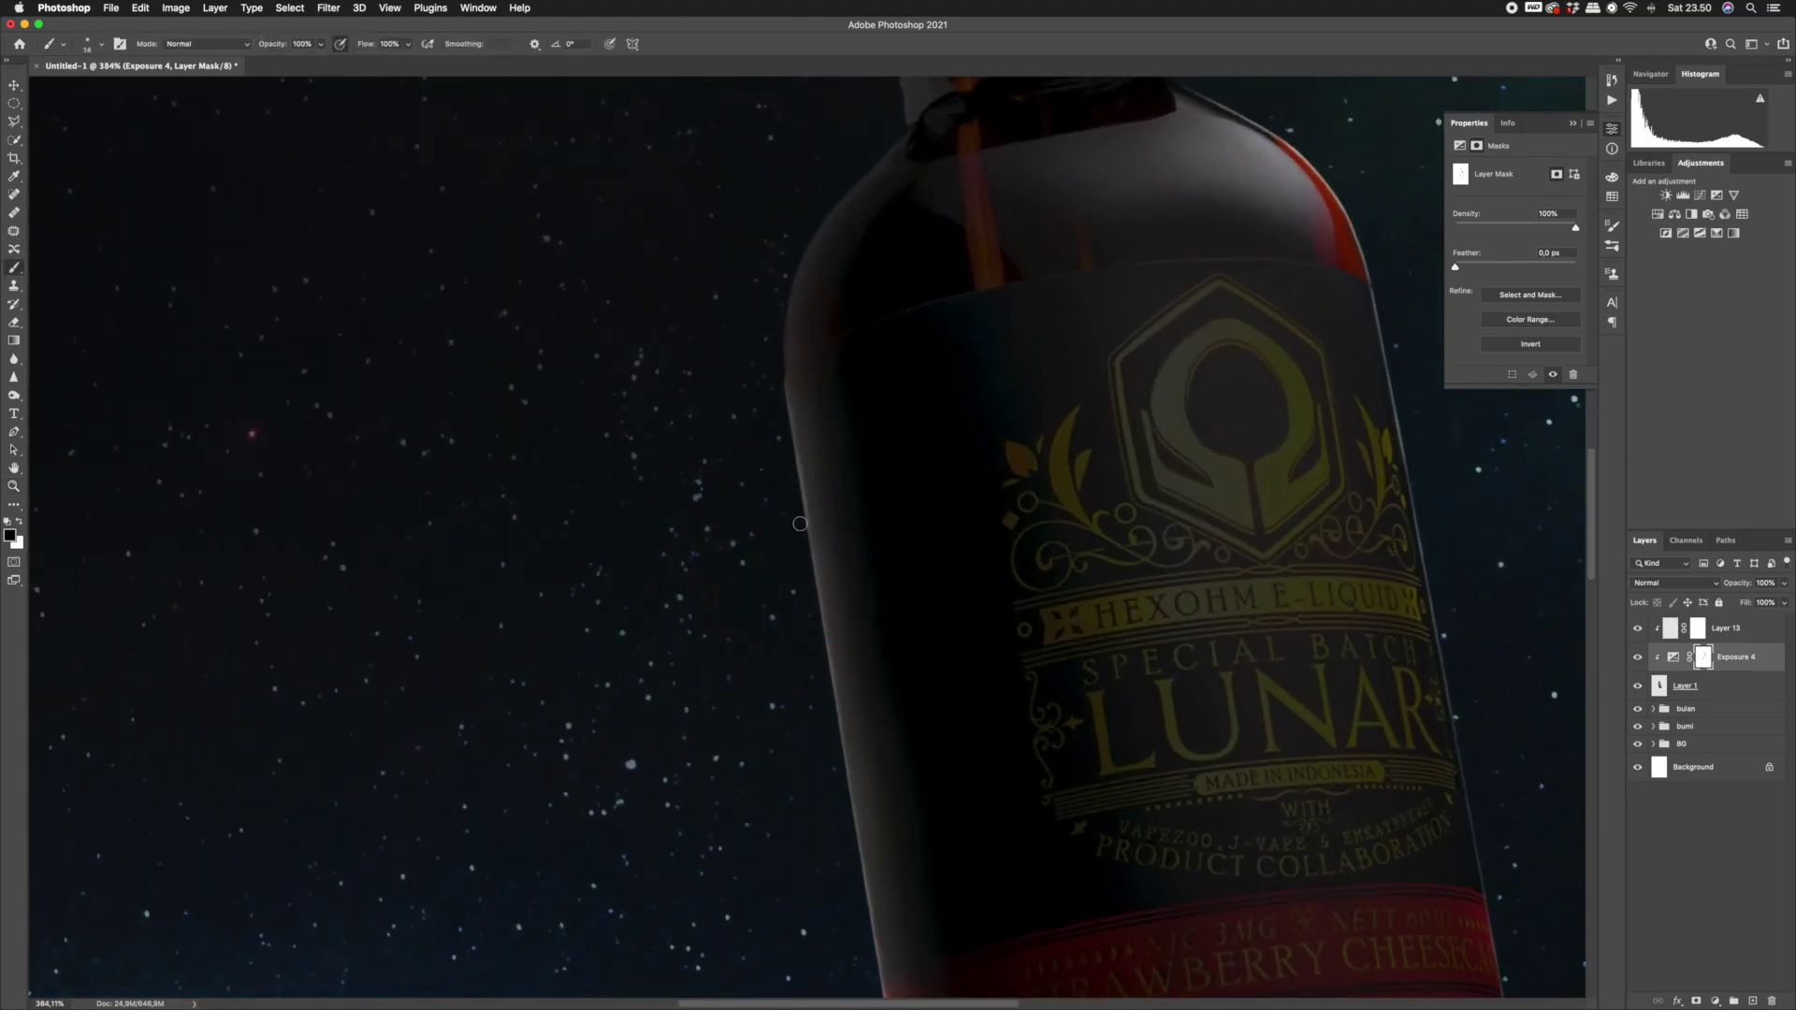
pyautogui.scroll(-3, 799, 571)
pyautogui.scroll(-5, 789, 584)
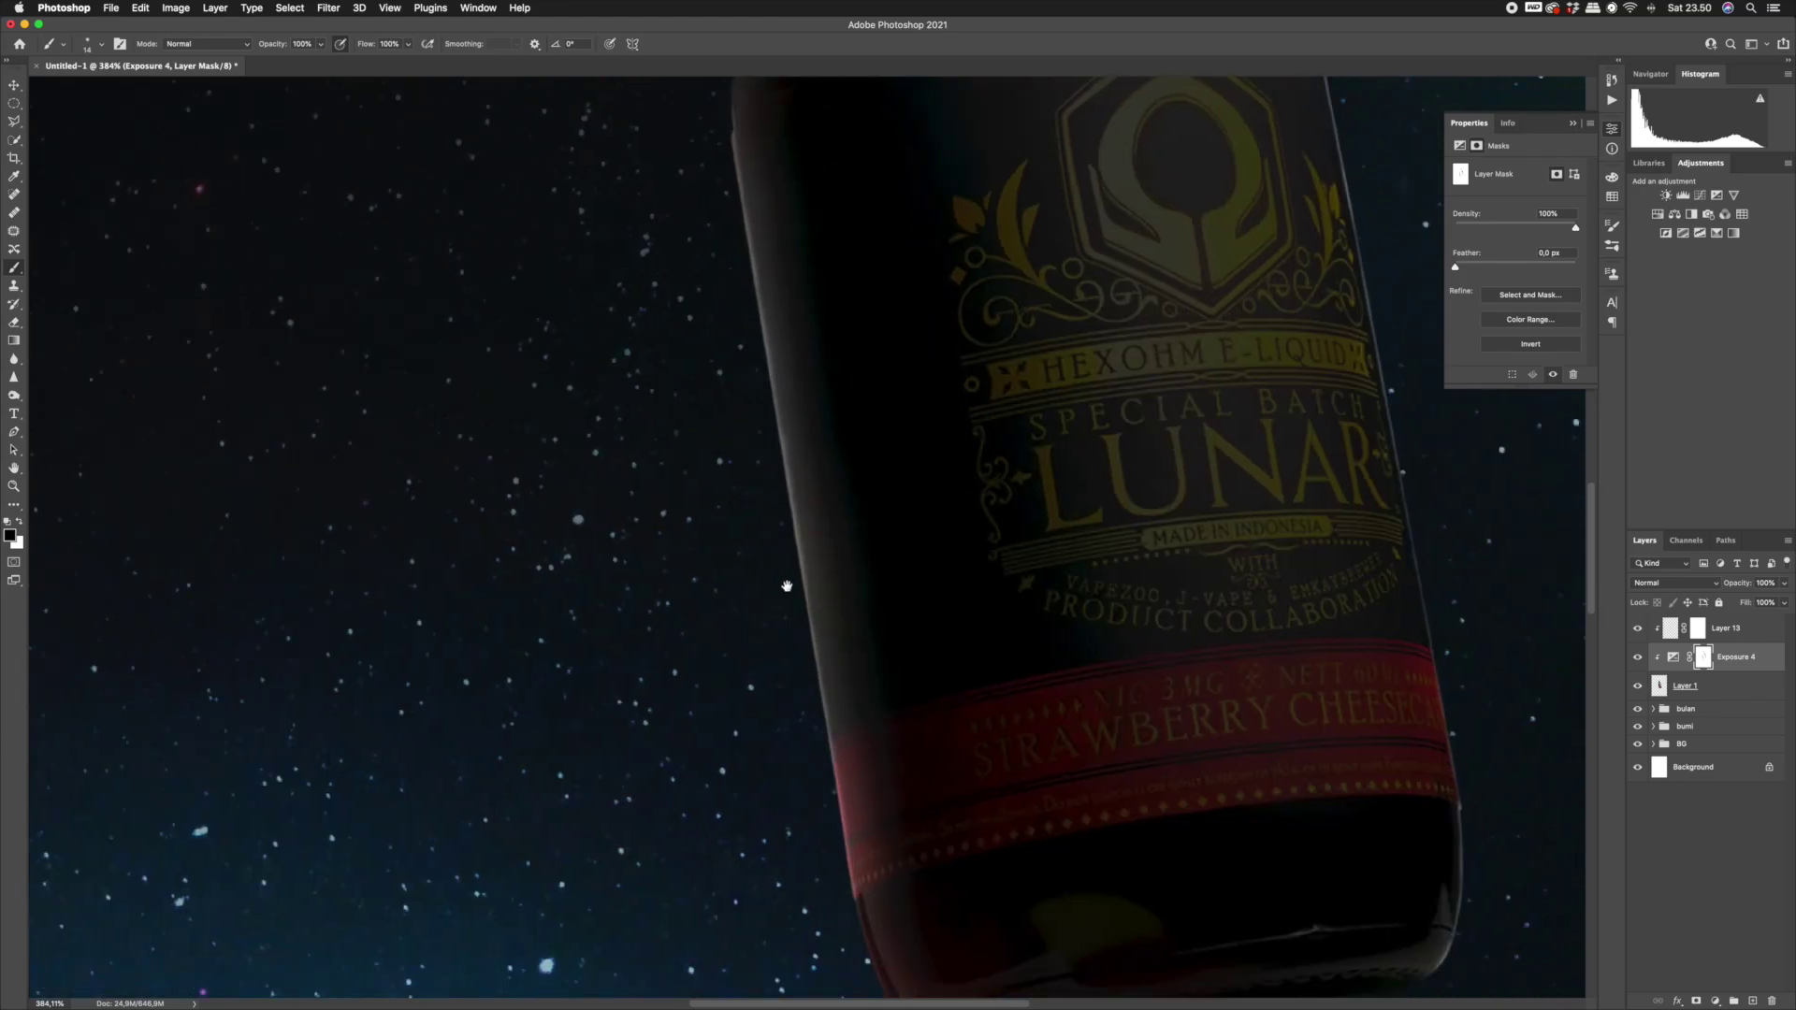
# Paint the rim light on the Exposure mask around the bottle's left shoulder, neck and the left underside of the cap.
pyautogui.scroll(10, 818, 297)
pyautogui.moveTo(838, 141)
pyautogui.mouseDown()
pyautogui.moveTo(756, 408)
pyautogui.moveTo(716, 385)
pyautogui.moveTo(714, 451)
pyautogui.mouseUp()
pyautogui.moveTo(747, 373); pyautogui.dragTo(829, 309)
pyautogui.moveTo(780, 407); pyautogui.dragTo(786, 362)
pyautogui.moveTo(731, 428); pyautogui.dragTo(702, 416)
pyautogui.moveTo(709, 407); pyautogui.dragTo(701, 411)
pyautogui.moveTo(762, 466)
pyautogui.mouseDown()
pyautogui.moveTo(842, 443)
pyautogui.moveTo(800, 475)
pyautogui.mouseUp()
pyautogui.moveTo(826, 455); pyautogui.dragTo(842, 457)
pyautogui.moveTo(952, 382)
pyautogui.mouseDown()
pyautogui.moveTo(809, 452)
pyautogui.moveTo(814, 335)
pyautogui.moveTo(969, 277)
pyautogui.moveTo(712, 379)
pyautogui.moveTo(730, 425)
pyautogui.moveTo(847, 536)
pyautogui.moveTo(797, 508)
pyautogui.mouseUp()
pyautogui.moveTo(814, 506)
pyautogui.mouseDown()
pyautogui.moveTo(787, 476)
pyautogui.moveTo(737, 474)
pyautogui.mouseUp()
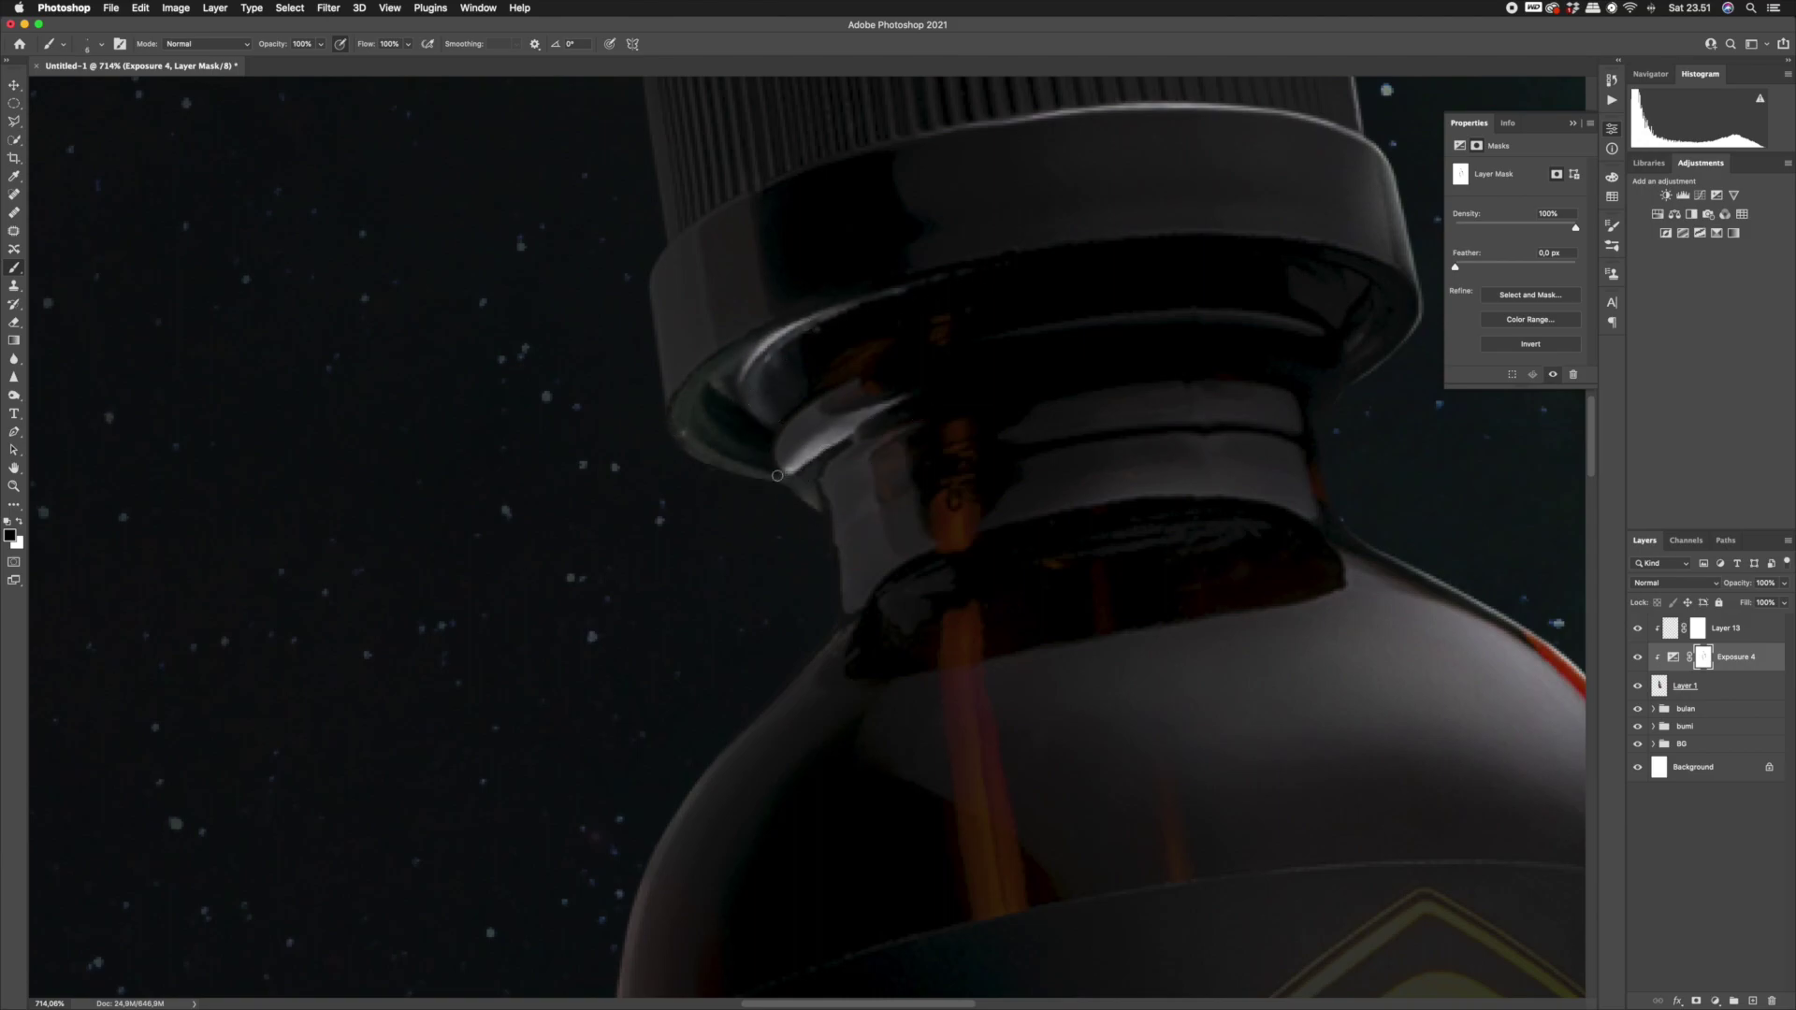
pyautogui.moveTo(851, 477); pyautogui.dragTo(798, 505)
pyautogui.moveTo(874, 318); pyautogui.dragTo(935, 353)
pyautogui.moveTo(990, 425)
pyautogui.mouseDown()
pyautogui.moveTo(950, 449)
pyautogui.moveTo(862, 425)
pyautogui.moveTo(969, 434)
pyautogui.mouseUp()
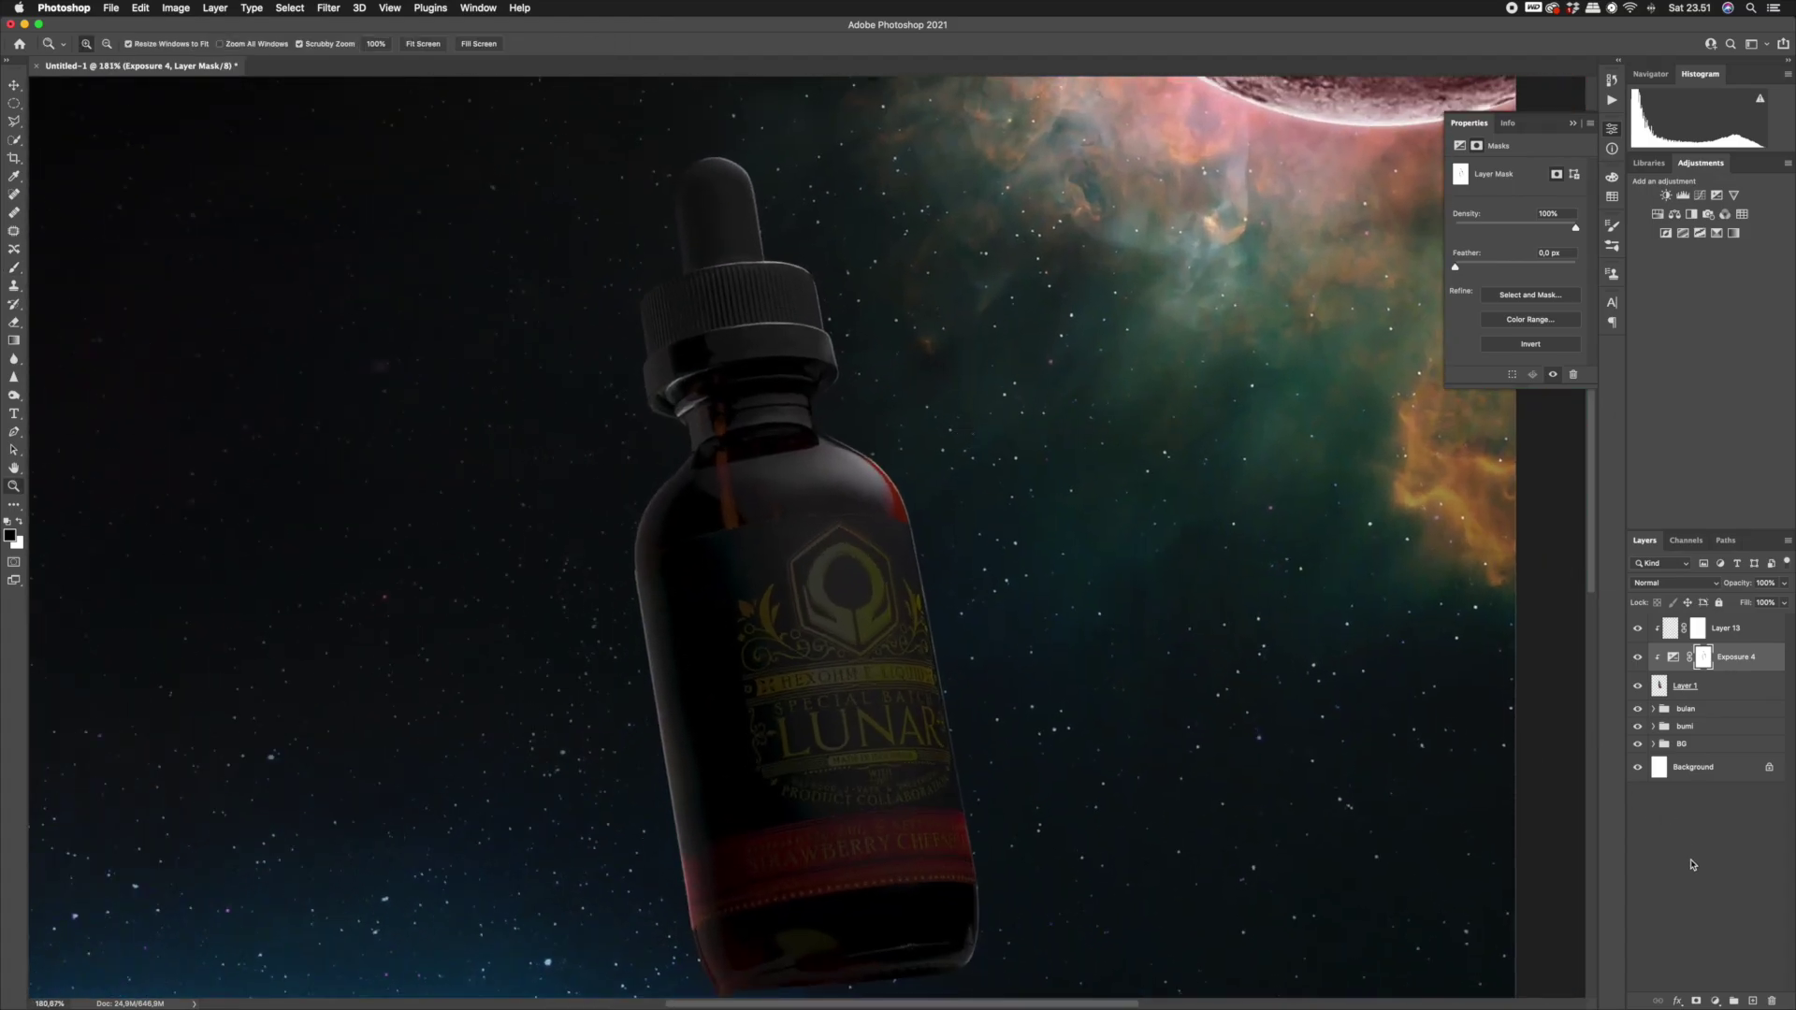
# Add a clipped Exposure adjustment at +2.40 above Layer 13 and invert its mask to black.
pyautogui.click(1723, 1005)
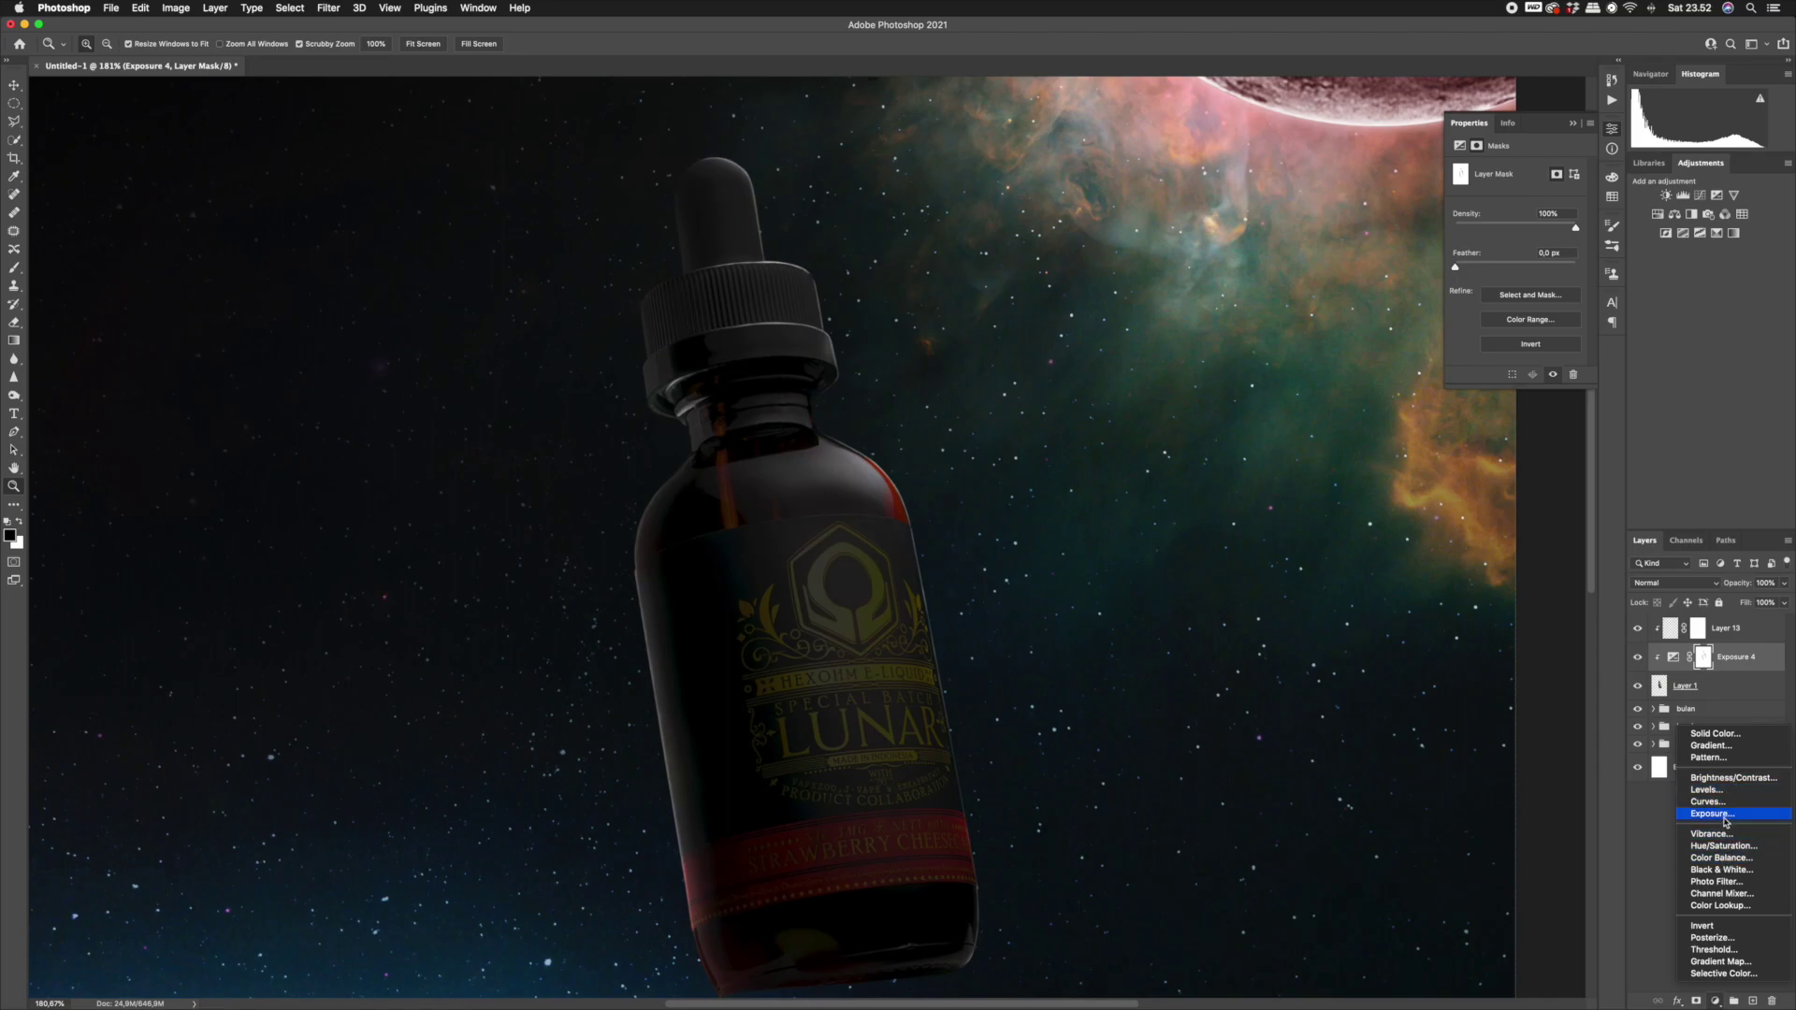
pyautogui.click(1728, 817)
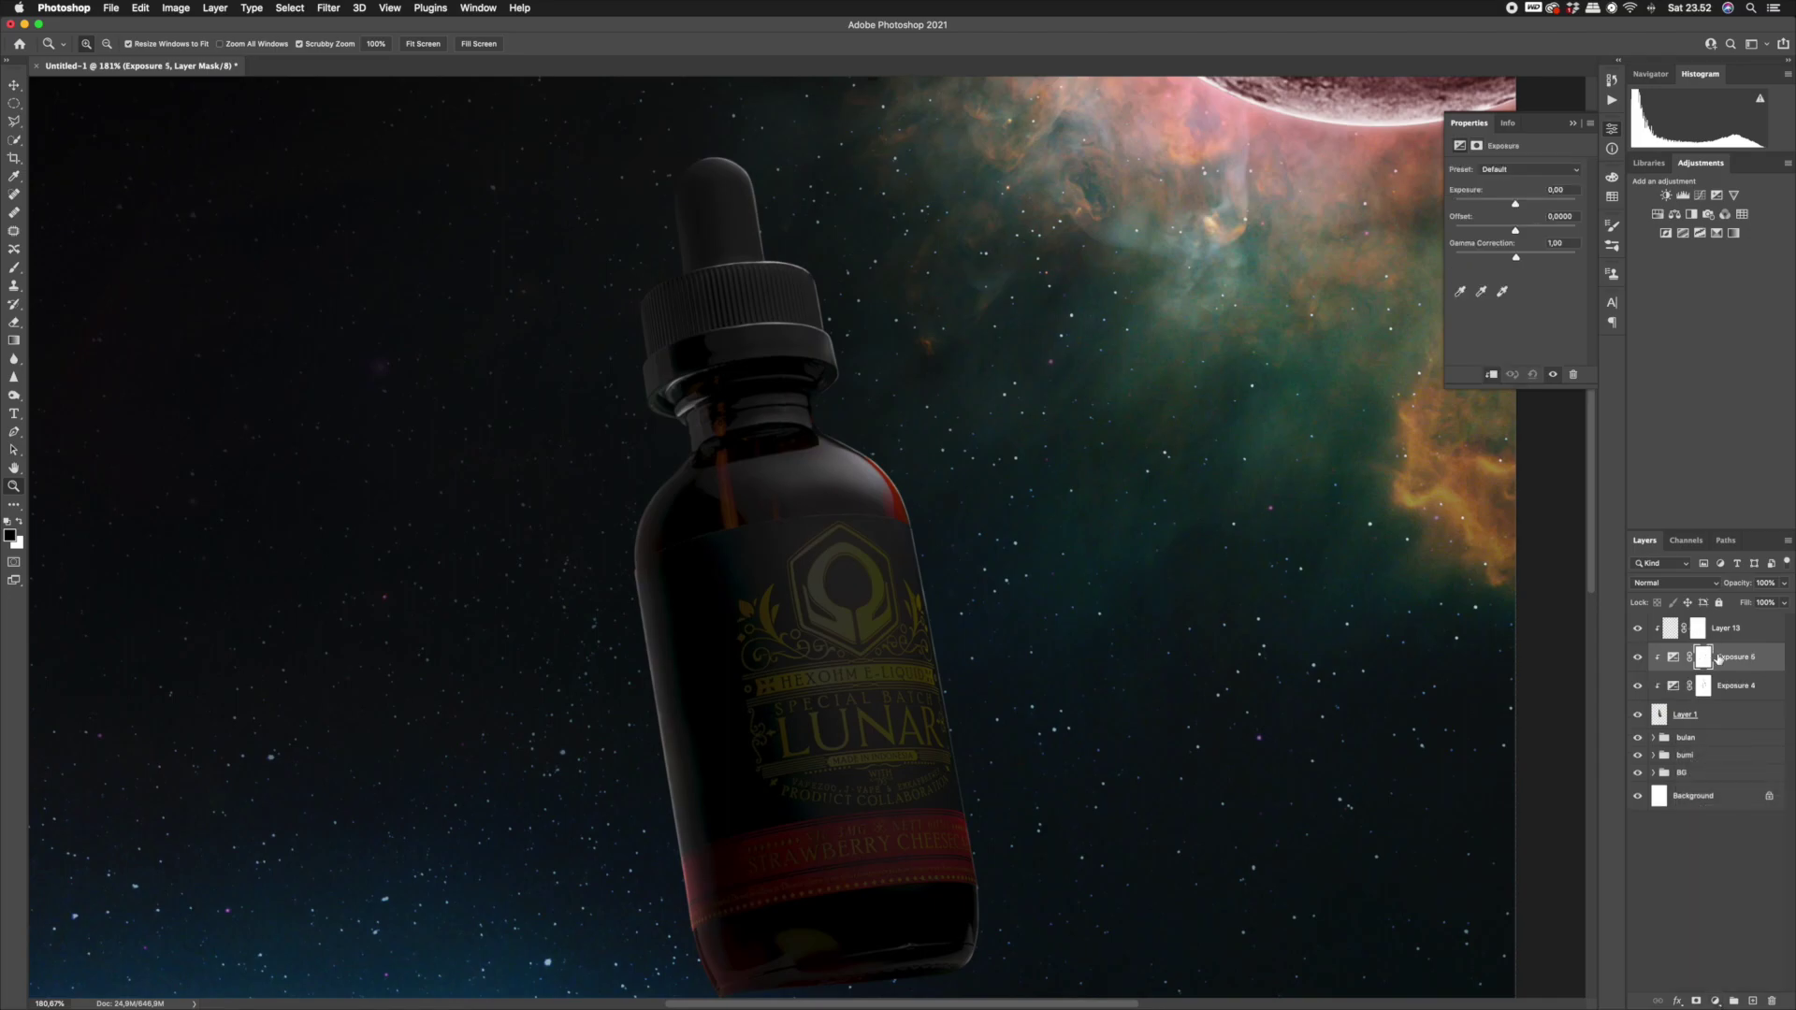
pyautogui.moveTo(1738, 665); pyautogui.dragTo(1735, 625)
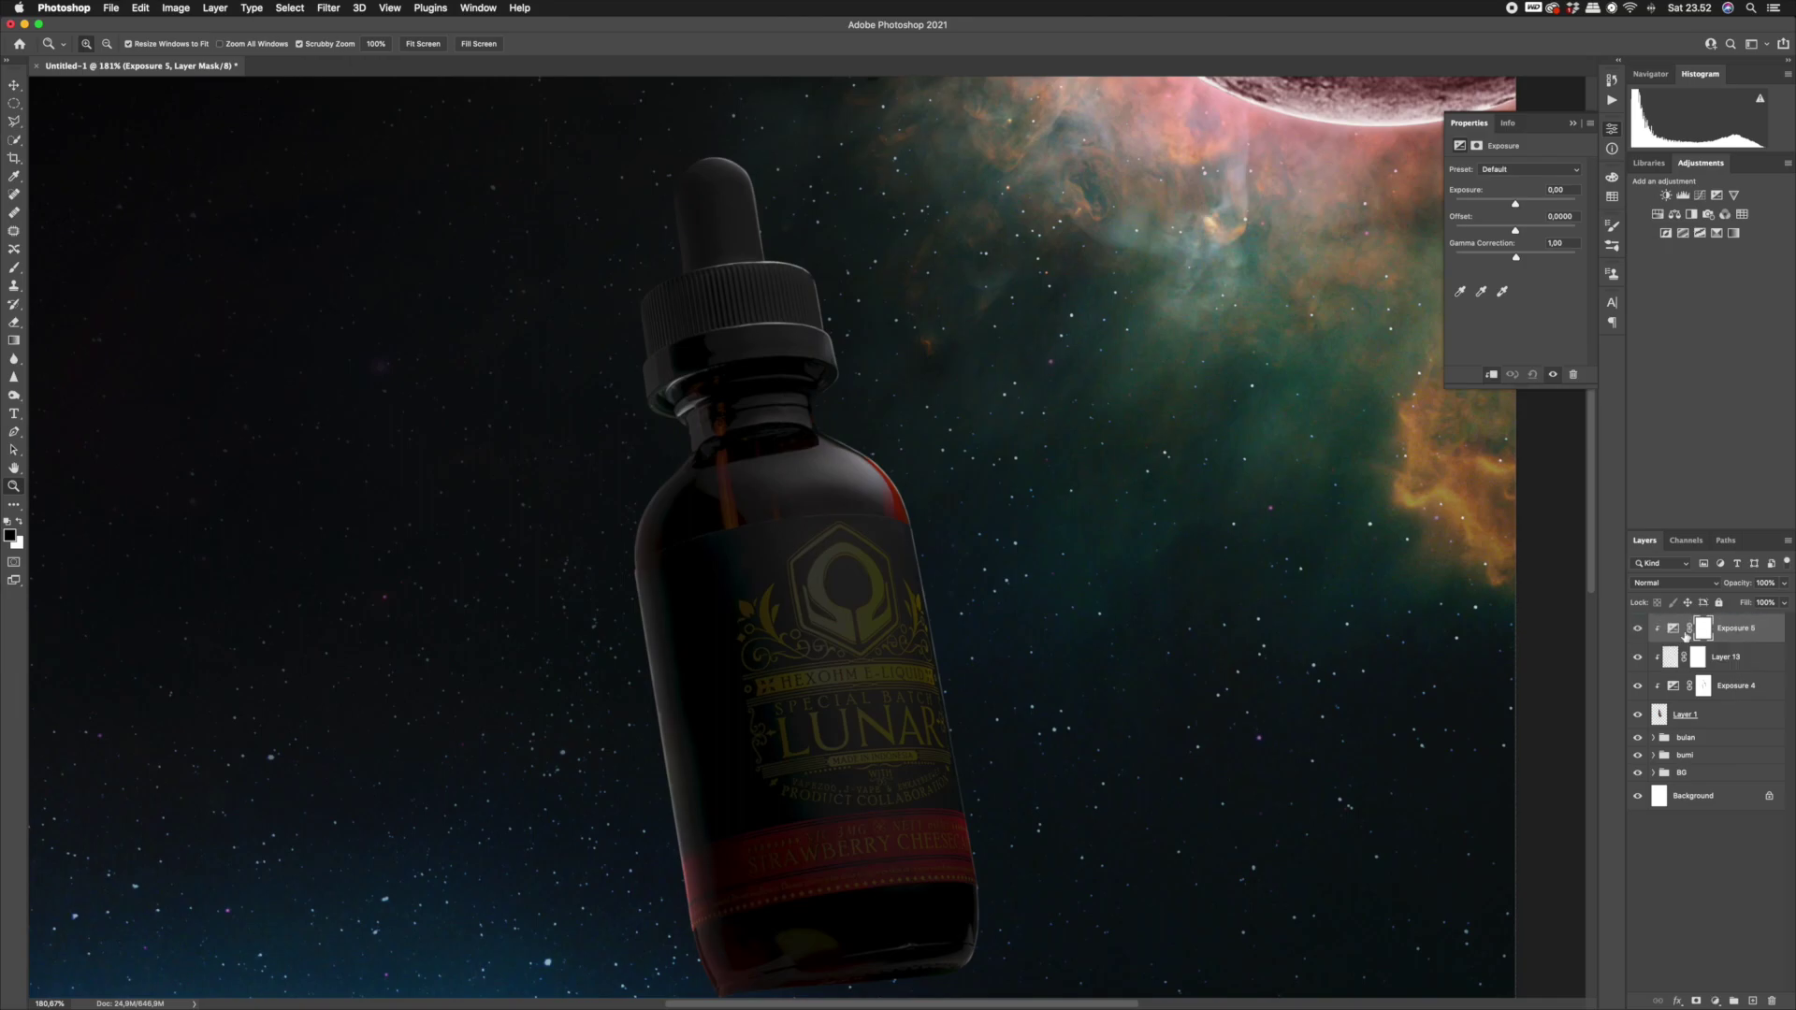
pyautogui.moveTo(1528, 206); pyautogui.dragTo(1541, 204)
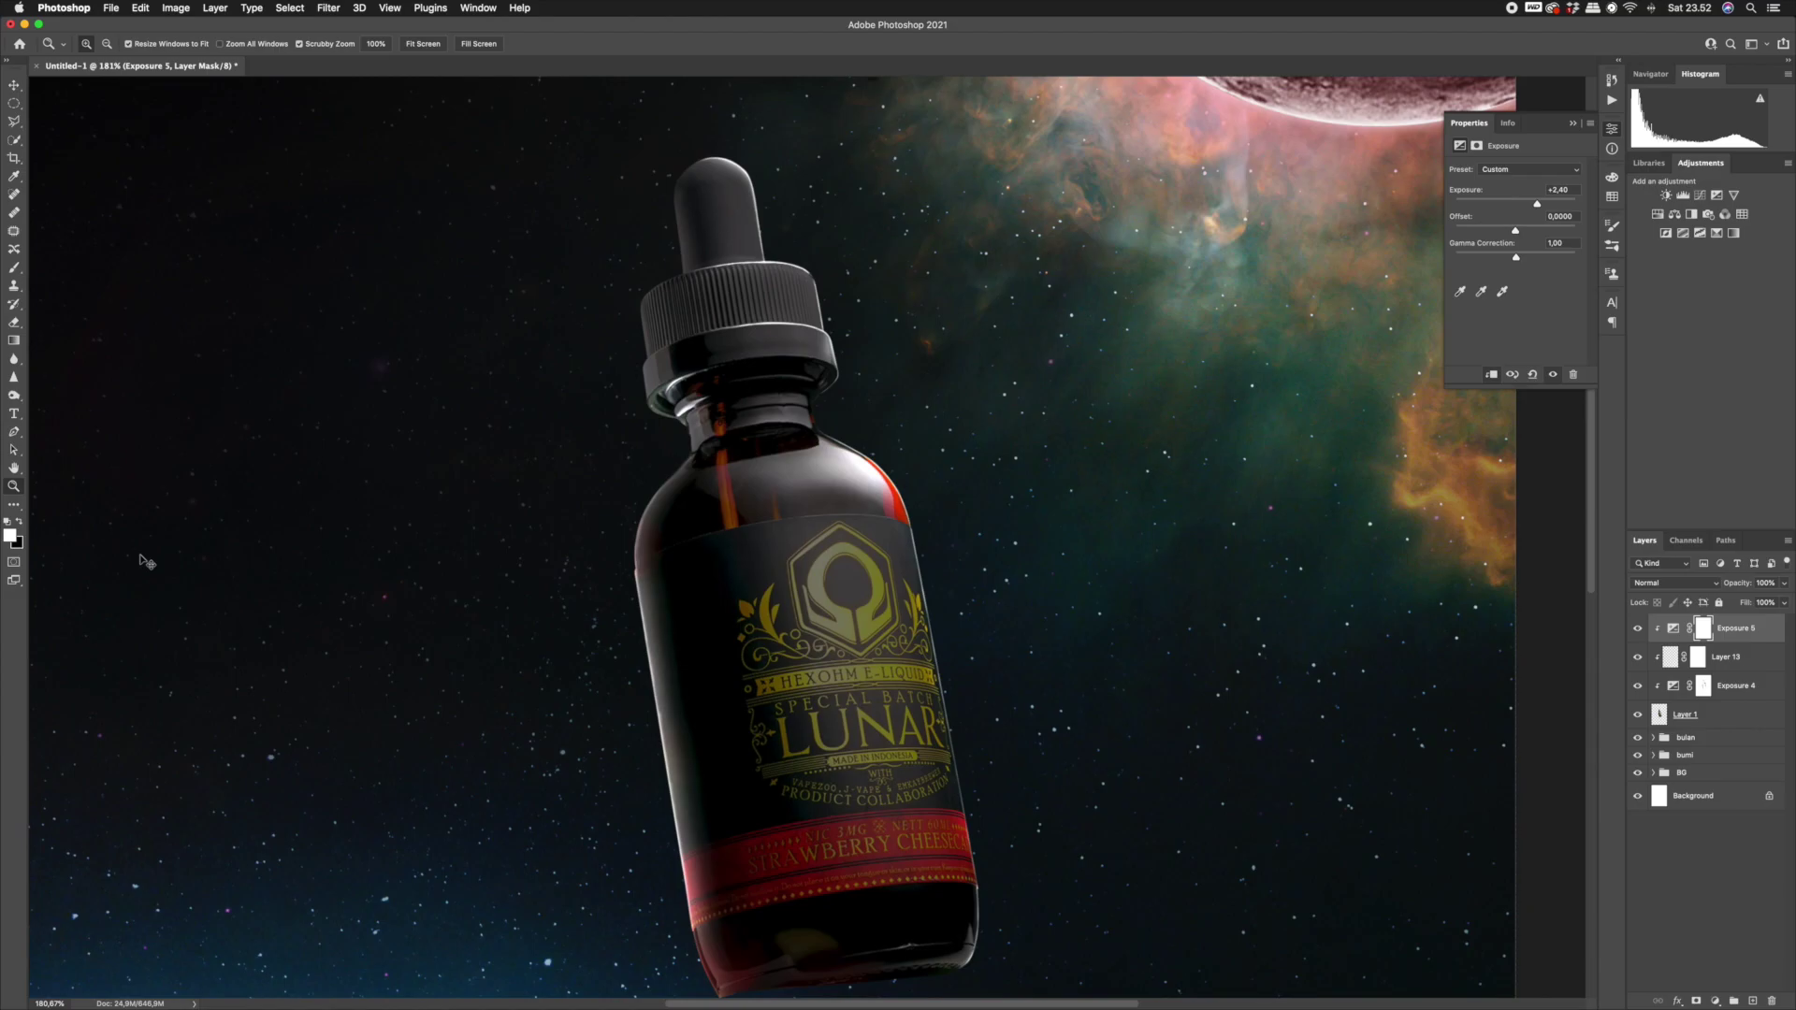
pyautogui.press('super+i')
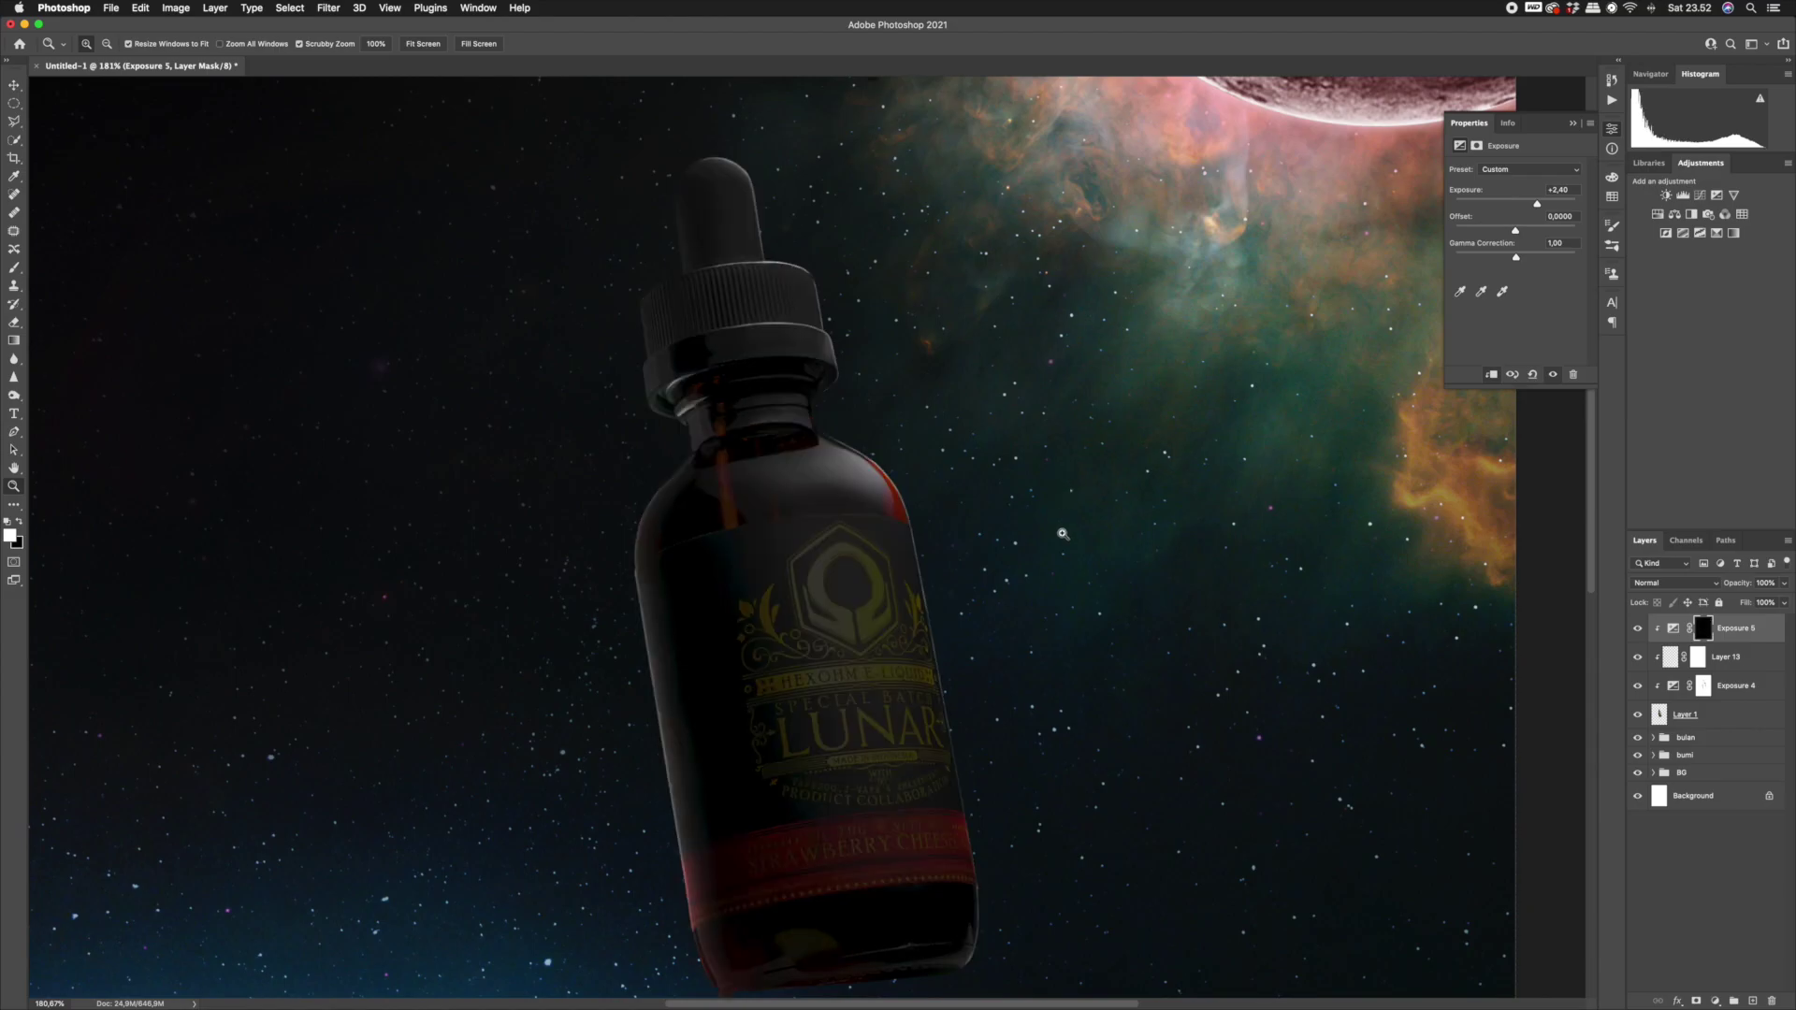
# Paint white on the new Exposure mask along the right edge of the dropper bulb and the ribbed cap.
pyautogui.moveTo(816, 343); pyautogui.dragTo(847, 367)
pyautogui.press('b')
pyautogui.moveTo(790, 223); pyautogui.dragTo(784, 223)
pyautogui.moveTo(753, 197)
pyautogui.mouseDown()
pyautogui.moveTo(807, 207)
pyautogui.moveTo(850, 359)
pyautogui.moveTo(843, 330)
pyautogui.moveTo(837, 377)
pyautogui.mouseUp()
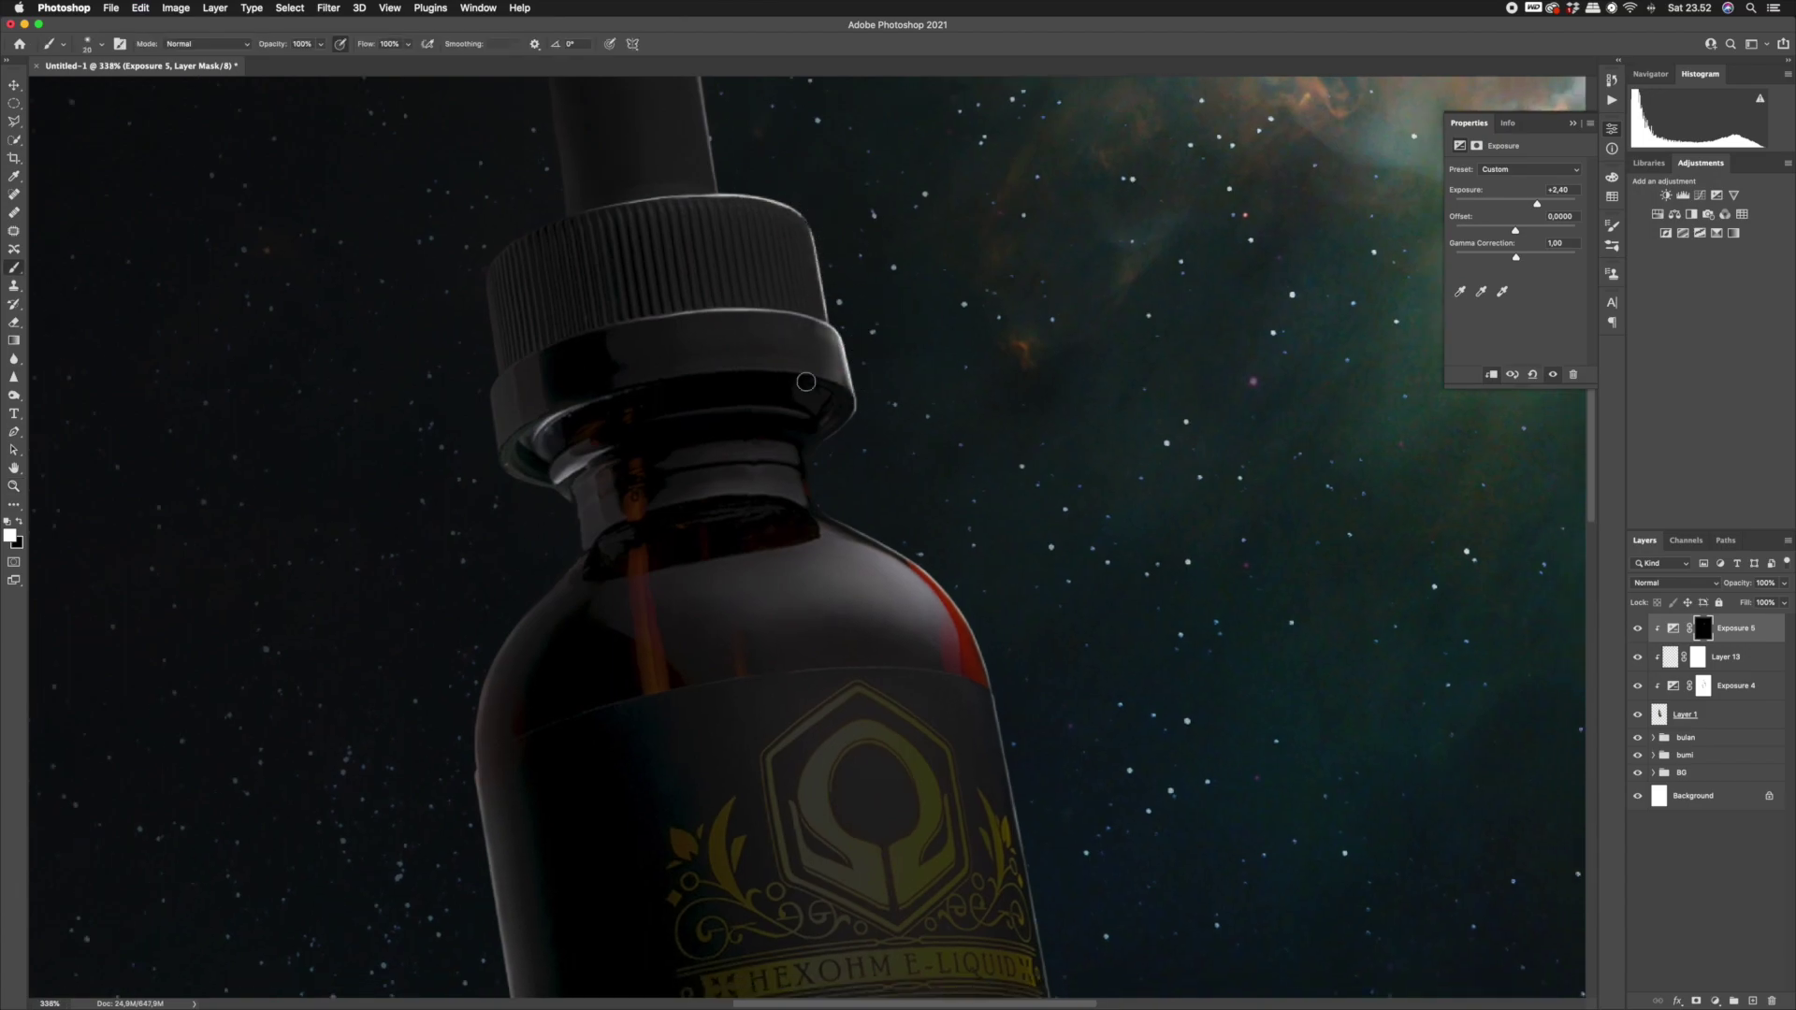
pyautogui.scroll(5, 703, 338)
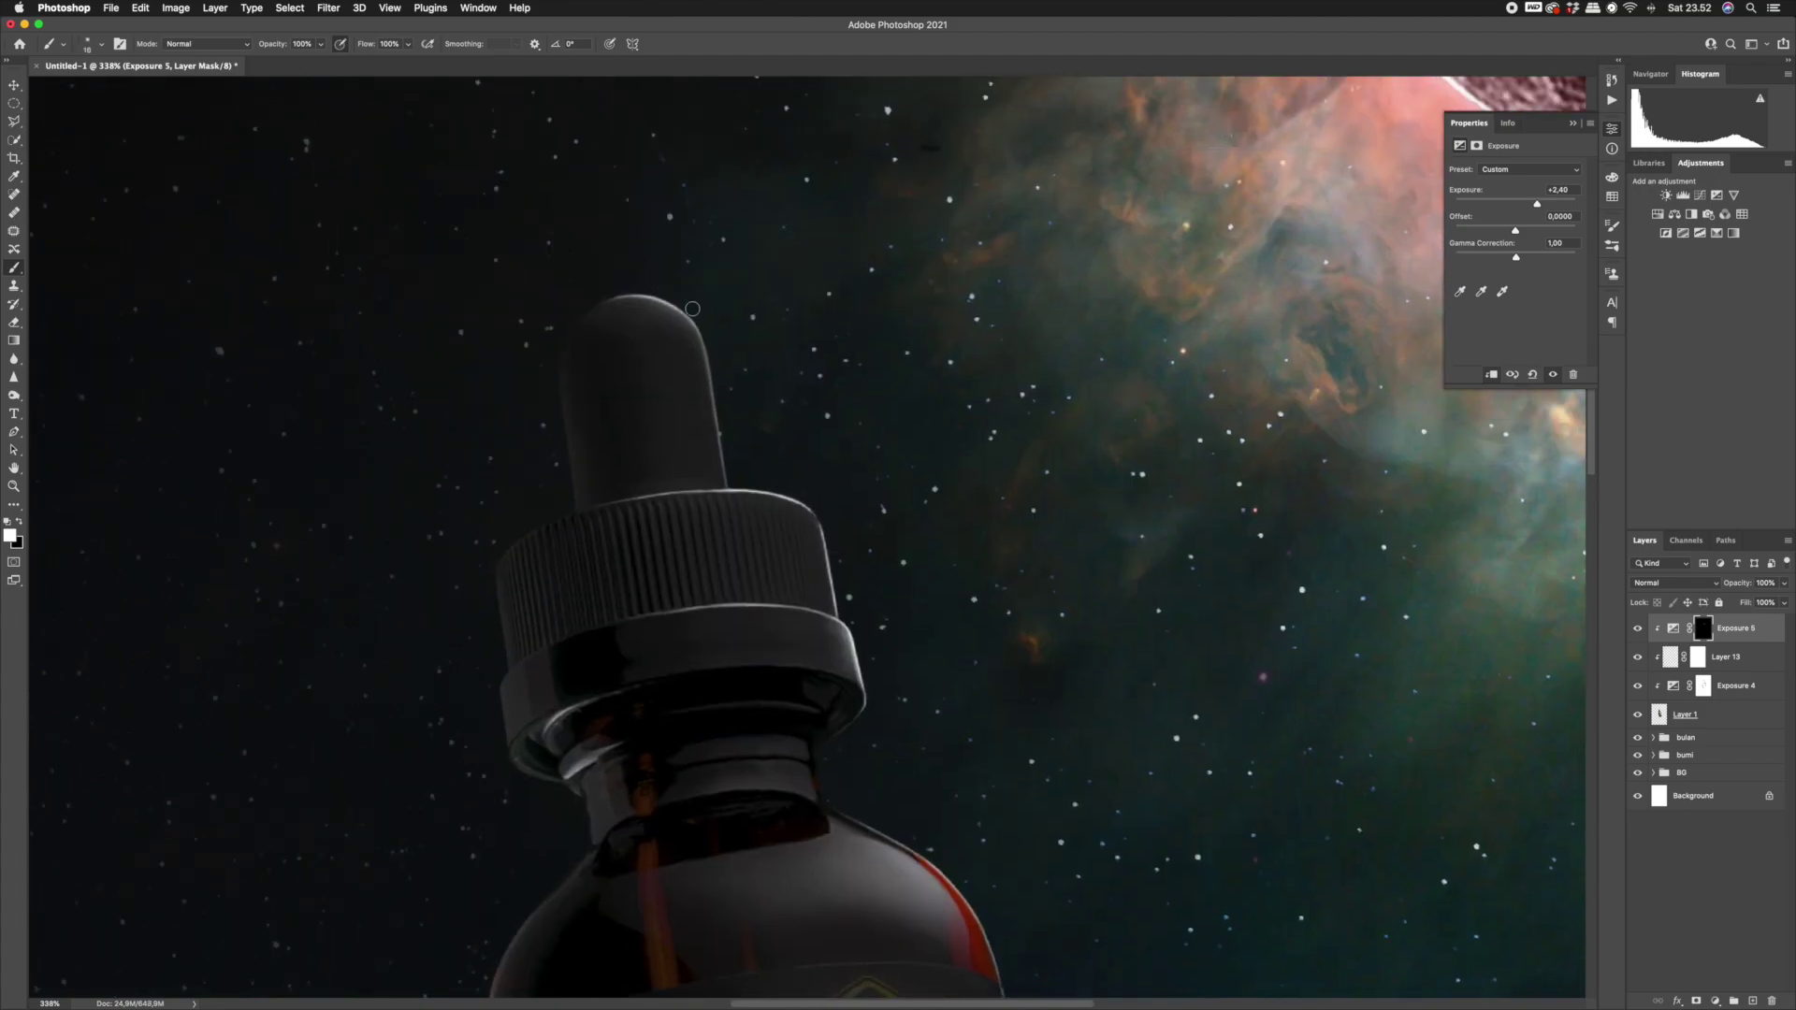
pyautogui.moveTo(729, 433)
pyautogui.mouseDown()
pyautogui.moveTo(688, 320)
pyautogui.moveTo(621, 300)
pyautogui.mouseUp()
pyautogui.moveTo(805, 500)
pyautogui.mouseDown()
pyautogui.moveTo(791, 550)
pyautogui.moveTo(812, 506)
pyautogui.moveTo(858, 574)
pyautogui.mouseUp()
pyautogui.moveTo(746, 494); pyautogui.dragTo(728, 494)
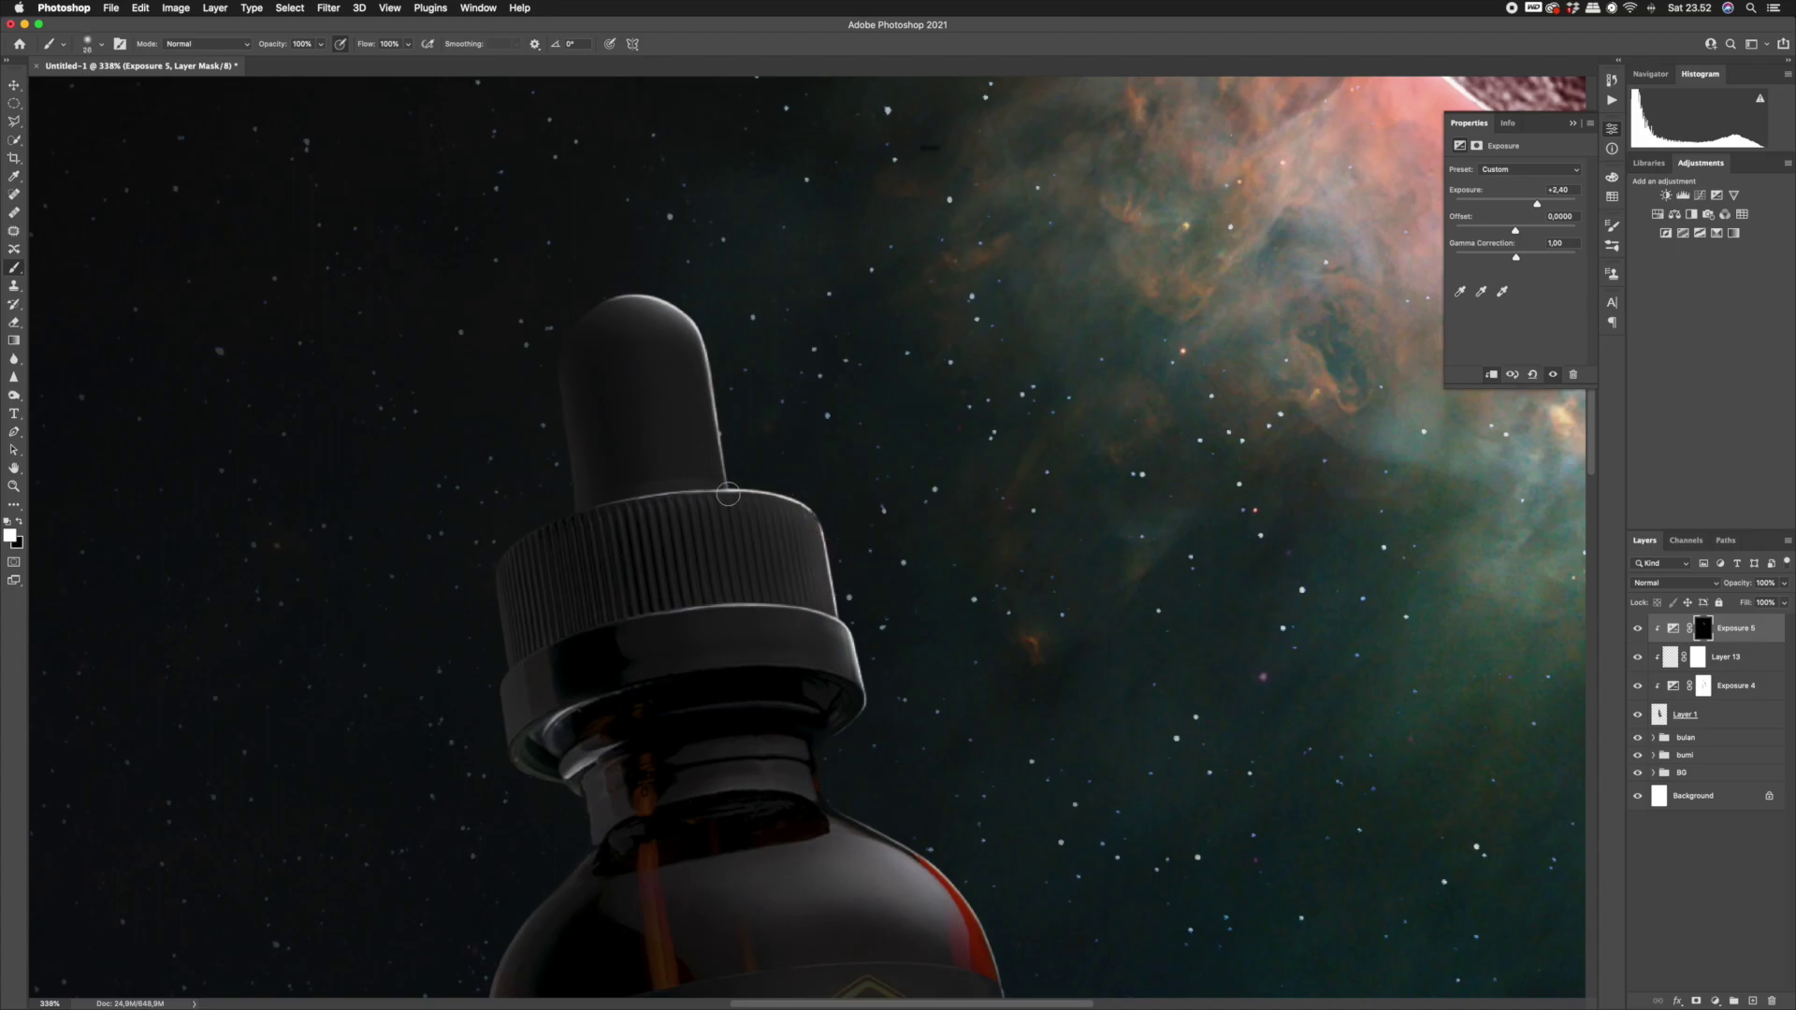
# Paint the highlight on the mask along the cap's lower ring and down the bottle's right shoulder.
pyautogui.moveTo(859, 634); pyautogui.dragTo(866, 634)
pyautogui.moveTo(861, 683)
pyautogui.mouseDown()
pyautogui.moveTo(726, 505)
pyautogui.moveTo(735, 540)
pyautogui.mouseUp()
pyautogui.moveTo(729, 632)
pyautogui.mouseDown()
pyautogui.moveTo(768, 664)
pyautogui.moveTo(709, 484)
pyautogui.mouseUp()
pyautogui.moveTo(793, 661); pyautogui.dragTo(765, 520)
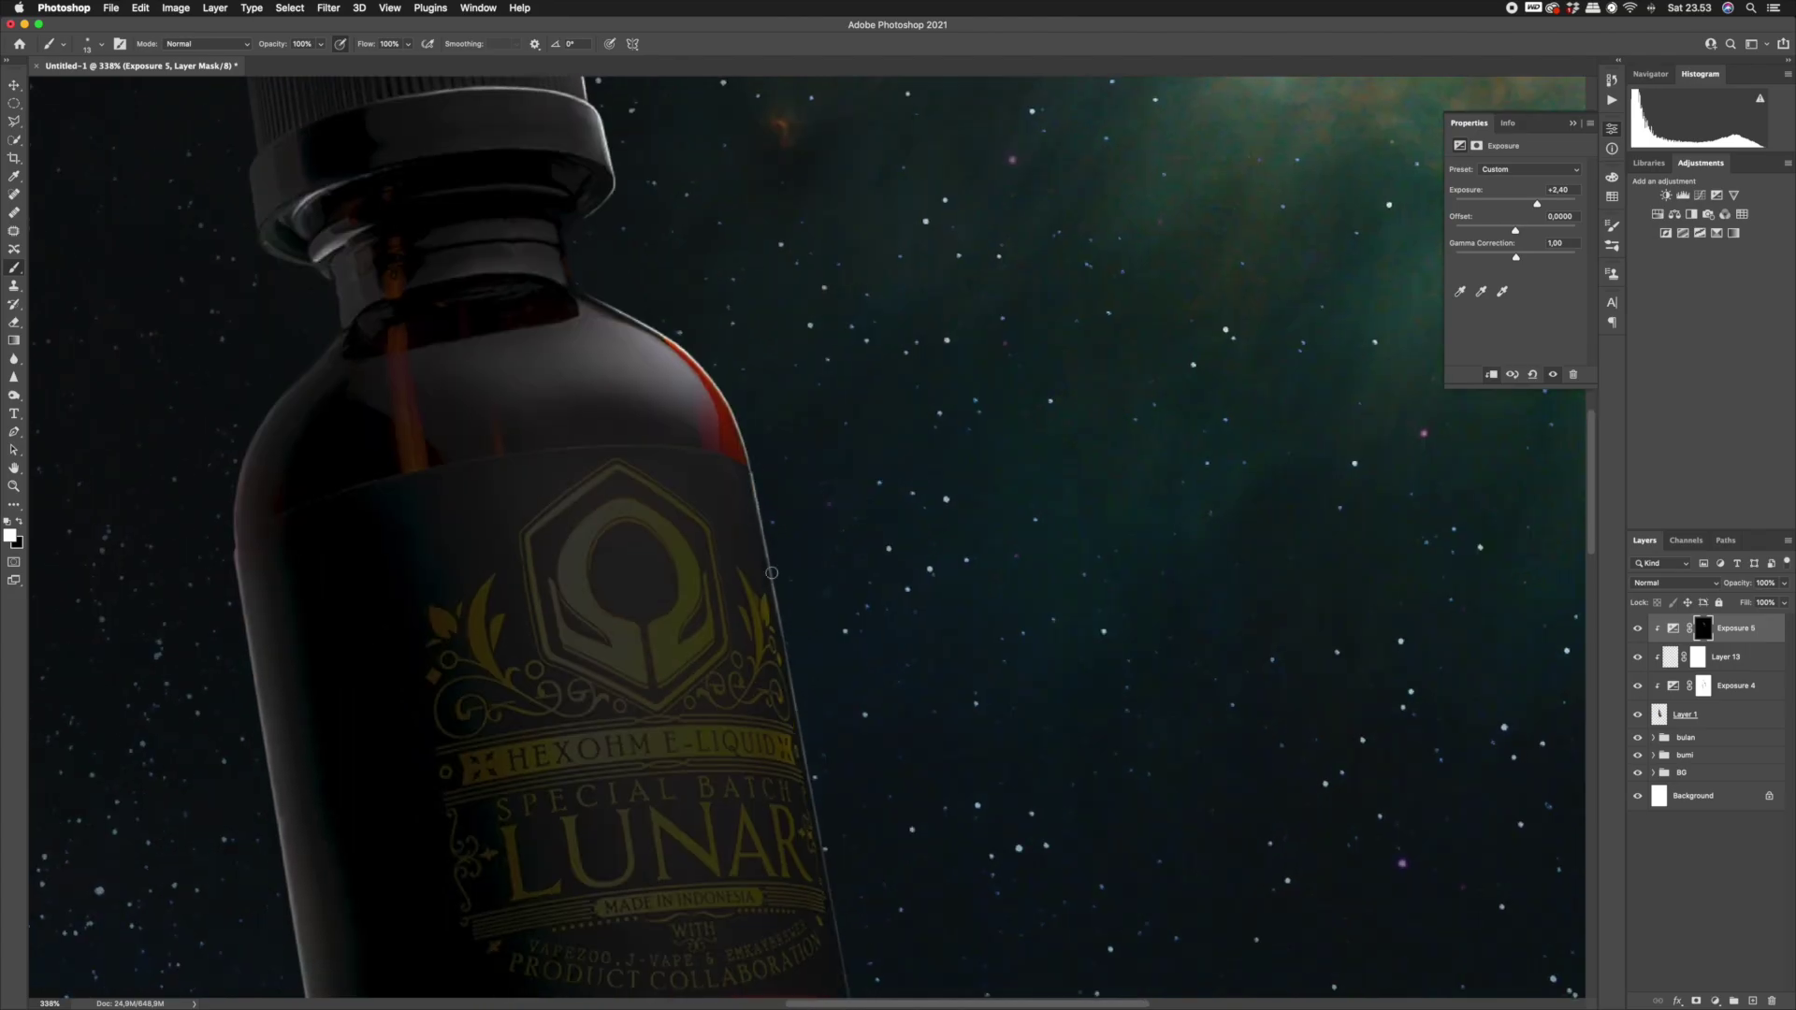
pyautogui.moveTo(852, 409); pyautogui.dragTo(763, 426)
# Continue the bright rim on the mask down the bottle's right edge, past the label to the base.
pyautogui.moveTo(862, 517); pyautogui.dragTo(970, 541)
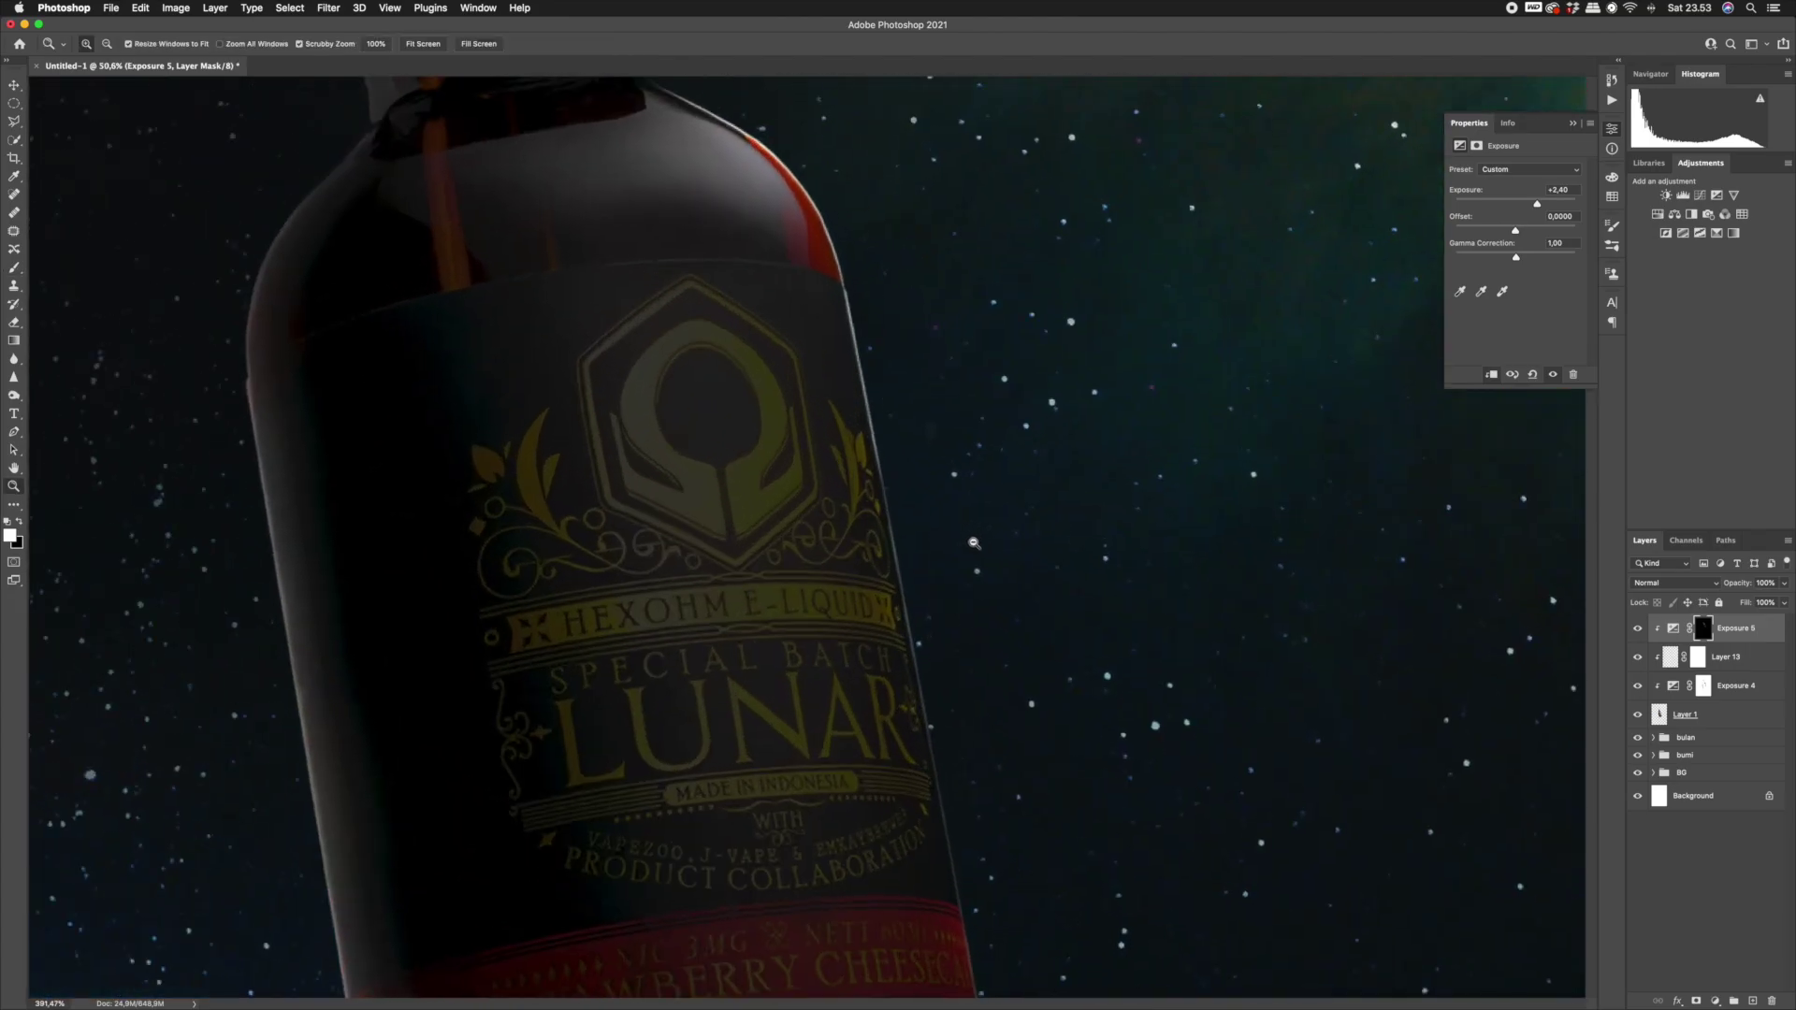
pyautogui.moveTo(883, 473)
pyautogui.mouseDown()
pyautogui.moveTo(921, 681)
pyautogui.moveTo(882, 505)
pyautogui.mouseUp()
pyautogui.moveTo(896, 581); pyautogui.dragTo(916, 722)
pyautogui.moveTo(929, 694); pyautogui.dragTo(984, 689)
pyautogui.scroll(-5, 900, 599)
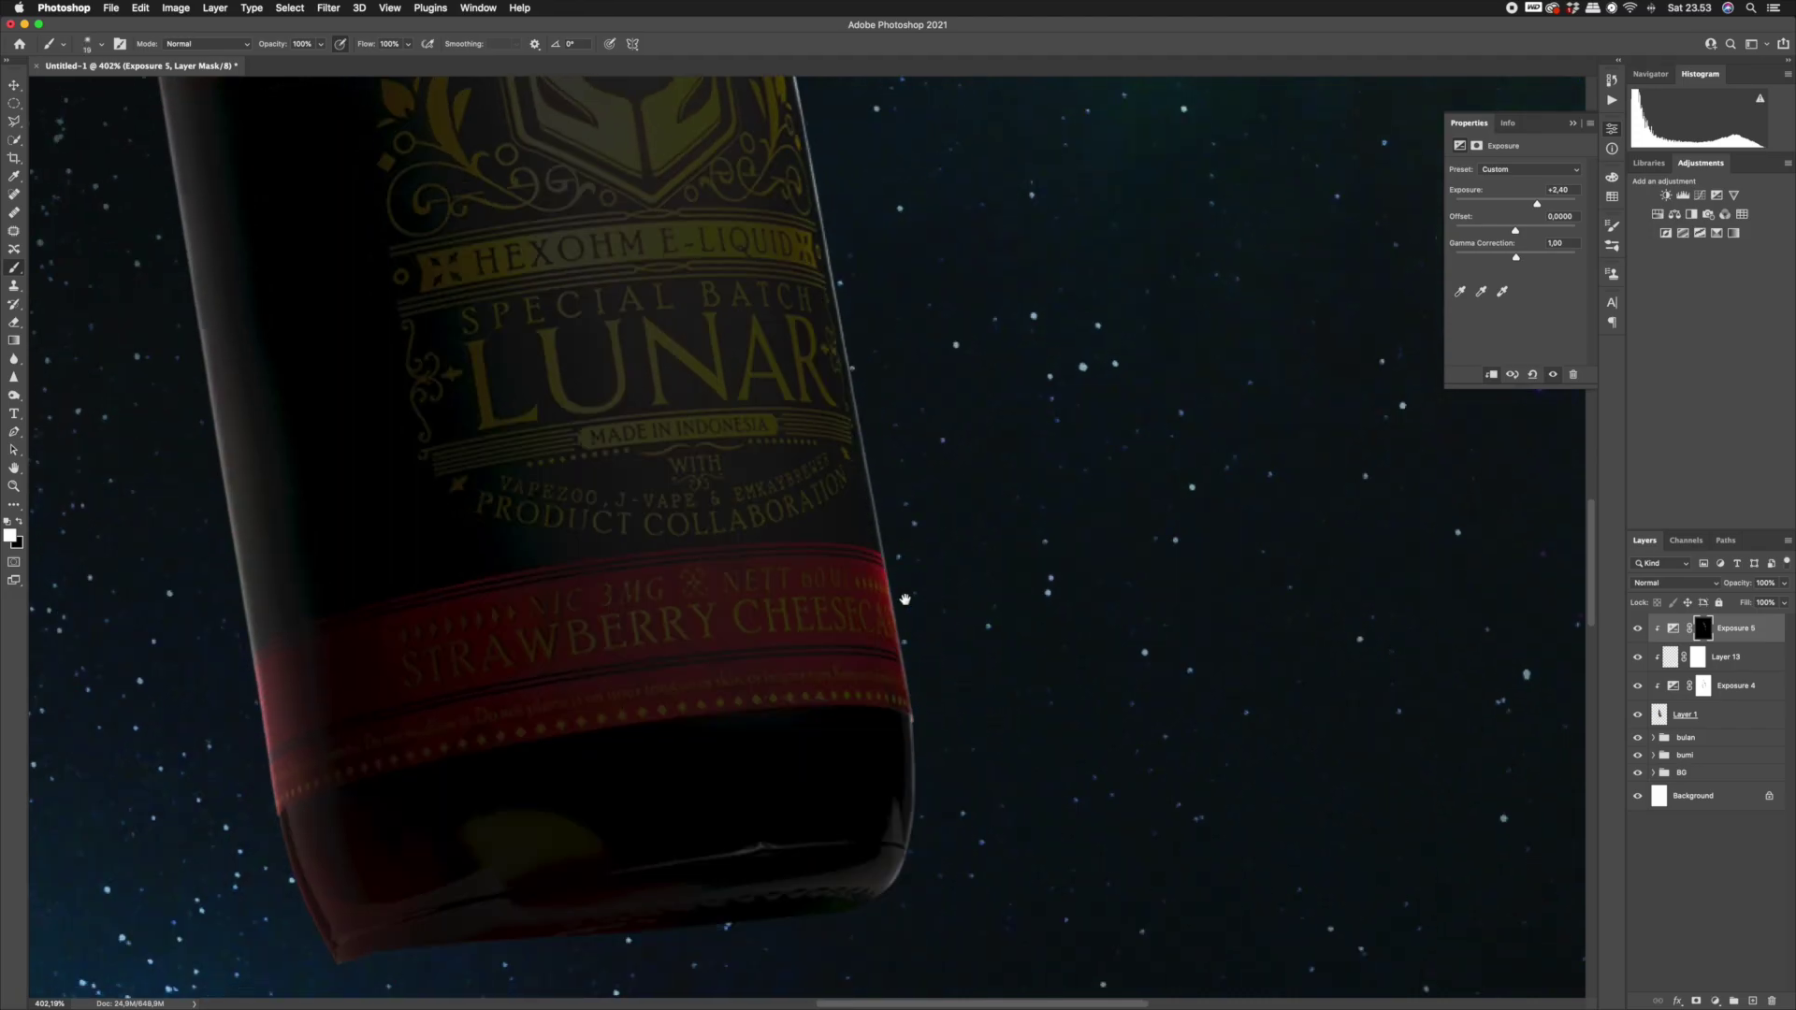
pyautogui.moveTo(879, 434); pyautogui.dragTo(924, 917)
pyautogui.moveTo(894, 630)
pyautogui.mouseDown()
pyautogui.moveTo(923, 632)
pyautogui.moveTo(891, 320)
pyautogui.mouseUp()
pyautogui.moveTo(977, 825); pyautogui.dragTo(1134, 585)
# Brighten the rim on the Exposure mask along the bottle's lower left edge with repeated brush strokes.
pyautogui.moveTo(567, 902); pyautogui.dragTo(532, 896)
pyautogui.moveTo(432, 694); pyautogui.dragTo(440, 693)
pyautogui.moveTo(462, 626); pyautogui.dragTo(499, 797)
pyautogui.moveTo(495, 775); pyautogui.dragTo(479, 671)
pyautogui.moveTo(438, 477); pyautogui.dragTo(470, 660)
pyautogui.moveTo(449, 550); pyautogui.dragTo(494, 680)
pyautogui.moveTo(459, 454); pyautogui.dragTo(484, 616)
pyautogui.moveTo(444, 349); pyautogui.dragTo(477, 587)
pyautogui.moveTo(506, 769); pyautogui.dragTo(484, 576)
# Extend the bright rim up the bottle's left side to the shoulder and enlarge the brush.
pyautogui.moveTo(418, 653); pyautogui.dragTo(435, 653)
pyautogui.moveTo(479, 595); pyautogui.dragTo(508, 857)
pyautogui.moveTo(475, 470); pyautogui.dragTo(529, 774)
pyautogui.moveTo(482, 430)
pyautogui.mouseDown()
pyautogui.moveTo(519, 700)
pyautogui.moveTo(462, 528)
pyautogui.mouseUp()
pyautogui.moveTo(515, 739)
pyautogui.mouseDown()
pyautogui.moveTo(464, 498)
pyautogui.moveTo(511, 725)
pyautogui.mouseUp()
pyautogui.moveTo(529, 795); pyautogui.dragTo(482, 622)
pyautogui.moveTo(430, 280); pyautogui.dragTo(552, 674)
pyautogui.moveTo(461, 187)
pyautogui.mouseDown()
pyautogui.moveTo(562, 550)
pyautogui.moveTo(589, 537)
pyautogui.mouseUp()
pyautogui.moveTo(739, 393); pyautogui.dragTo(725, 393)
pyautogui.moveTo(718, 356)
pyautogui.mouseDown()
pyautogui.moveTo(735, 409)
pyautogui.moveTo(728, 328)
pyautogui.moveTo(692, 312)
pyautogui.moveTo(706, 368)
pyautogui.mouseUp()
pyautogui.press(']')
pyautogui.press(']')
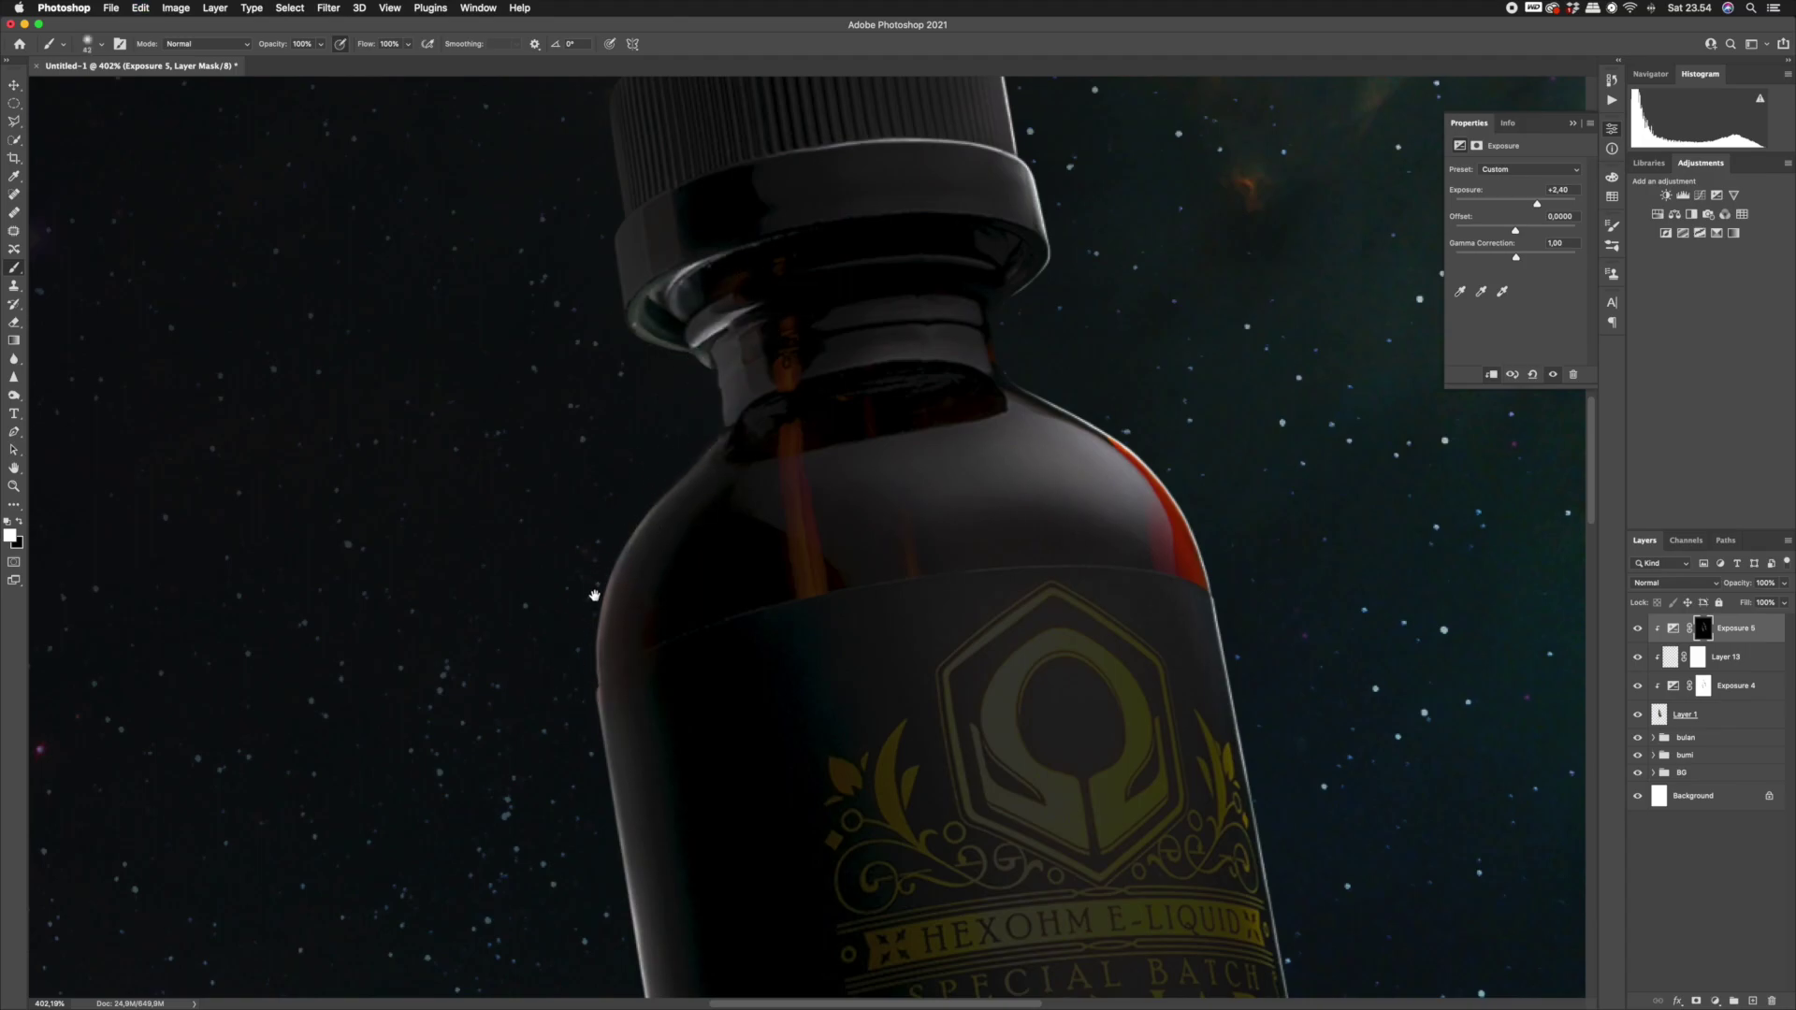
pyautogui.scroll(-4, 593, 593)
# Paint a wider highlight on the mask over the bottle's red-lit right shoulder and check the whole composition.
pyautogui.press('z')
pyautogui.moveTo(786, 486); pyautogui.dragTo(621, 465)
pyautogui.moveTo(884, 552); pyautogui.dragTo(889, 405)
pyautogui.moveTo(849, 337); pyautogui.dragTo(922, 367)
pyautogui.press('b')
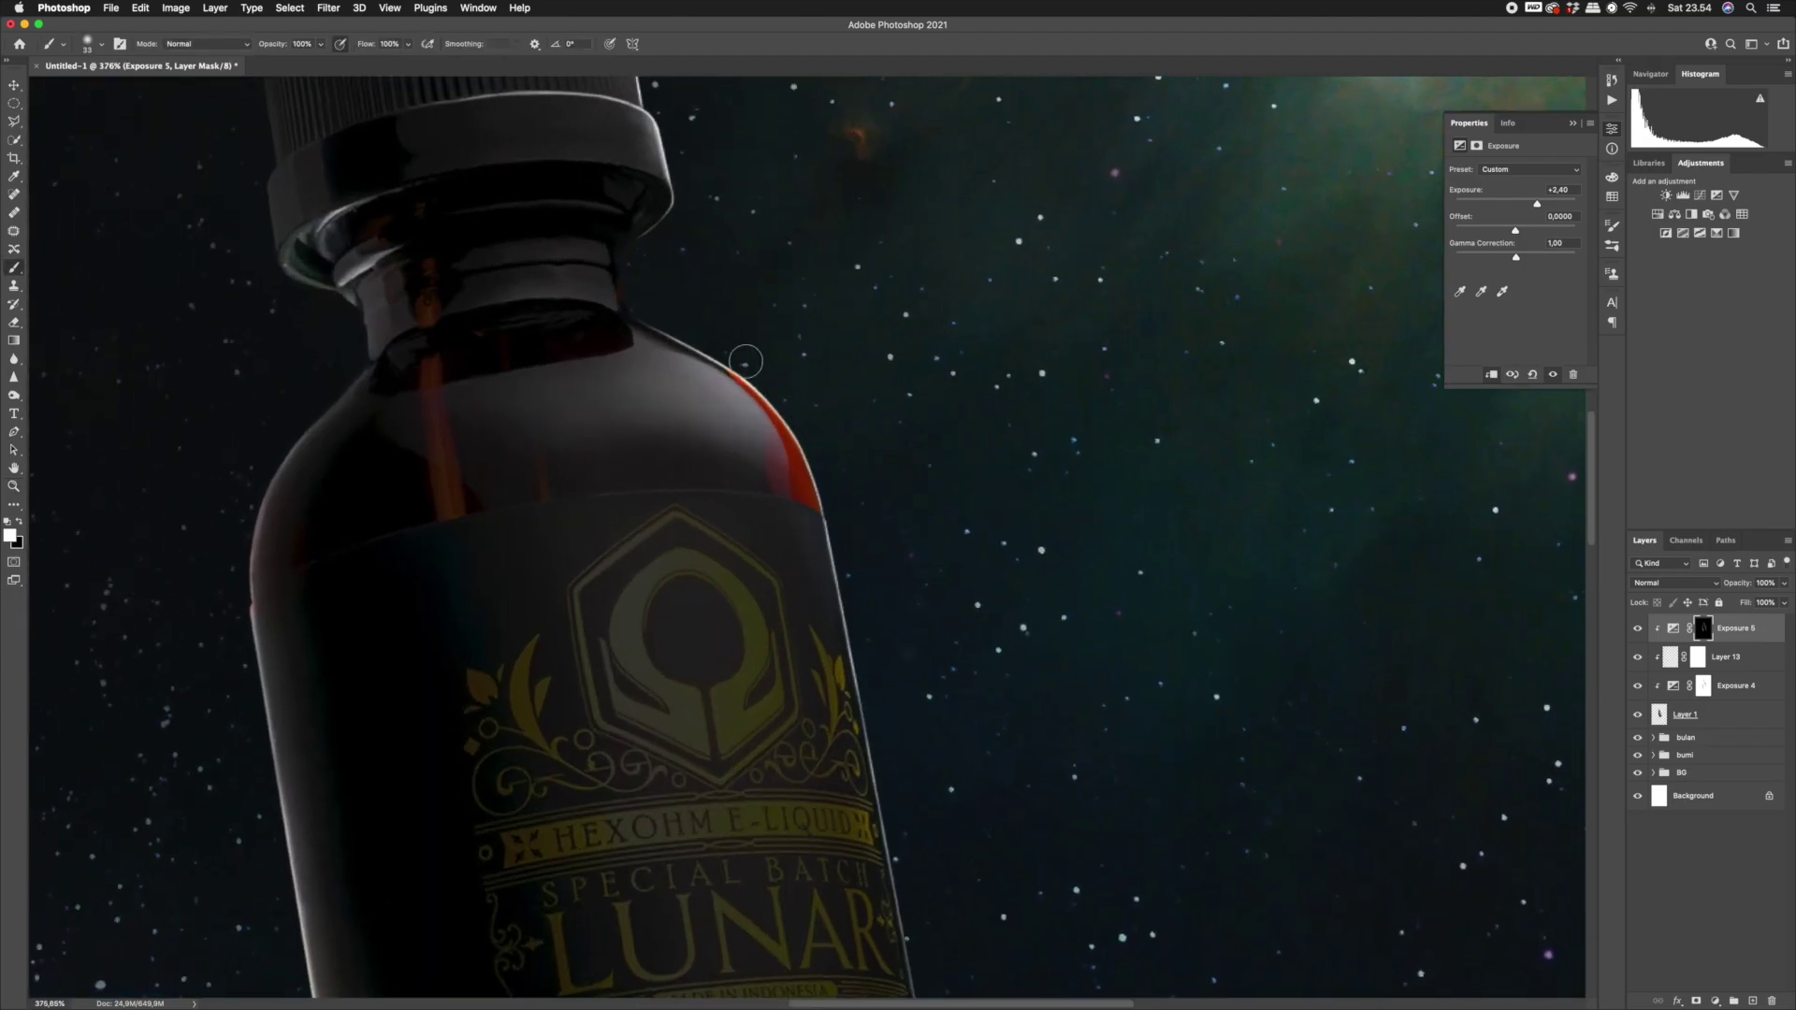
pyautogui.moveTo(745, 361); pyautogui.dragTo(829, 482)
pyautogui.scroll(-3, 856, 608)
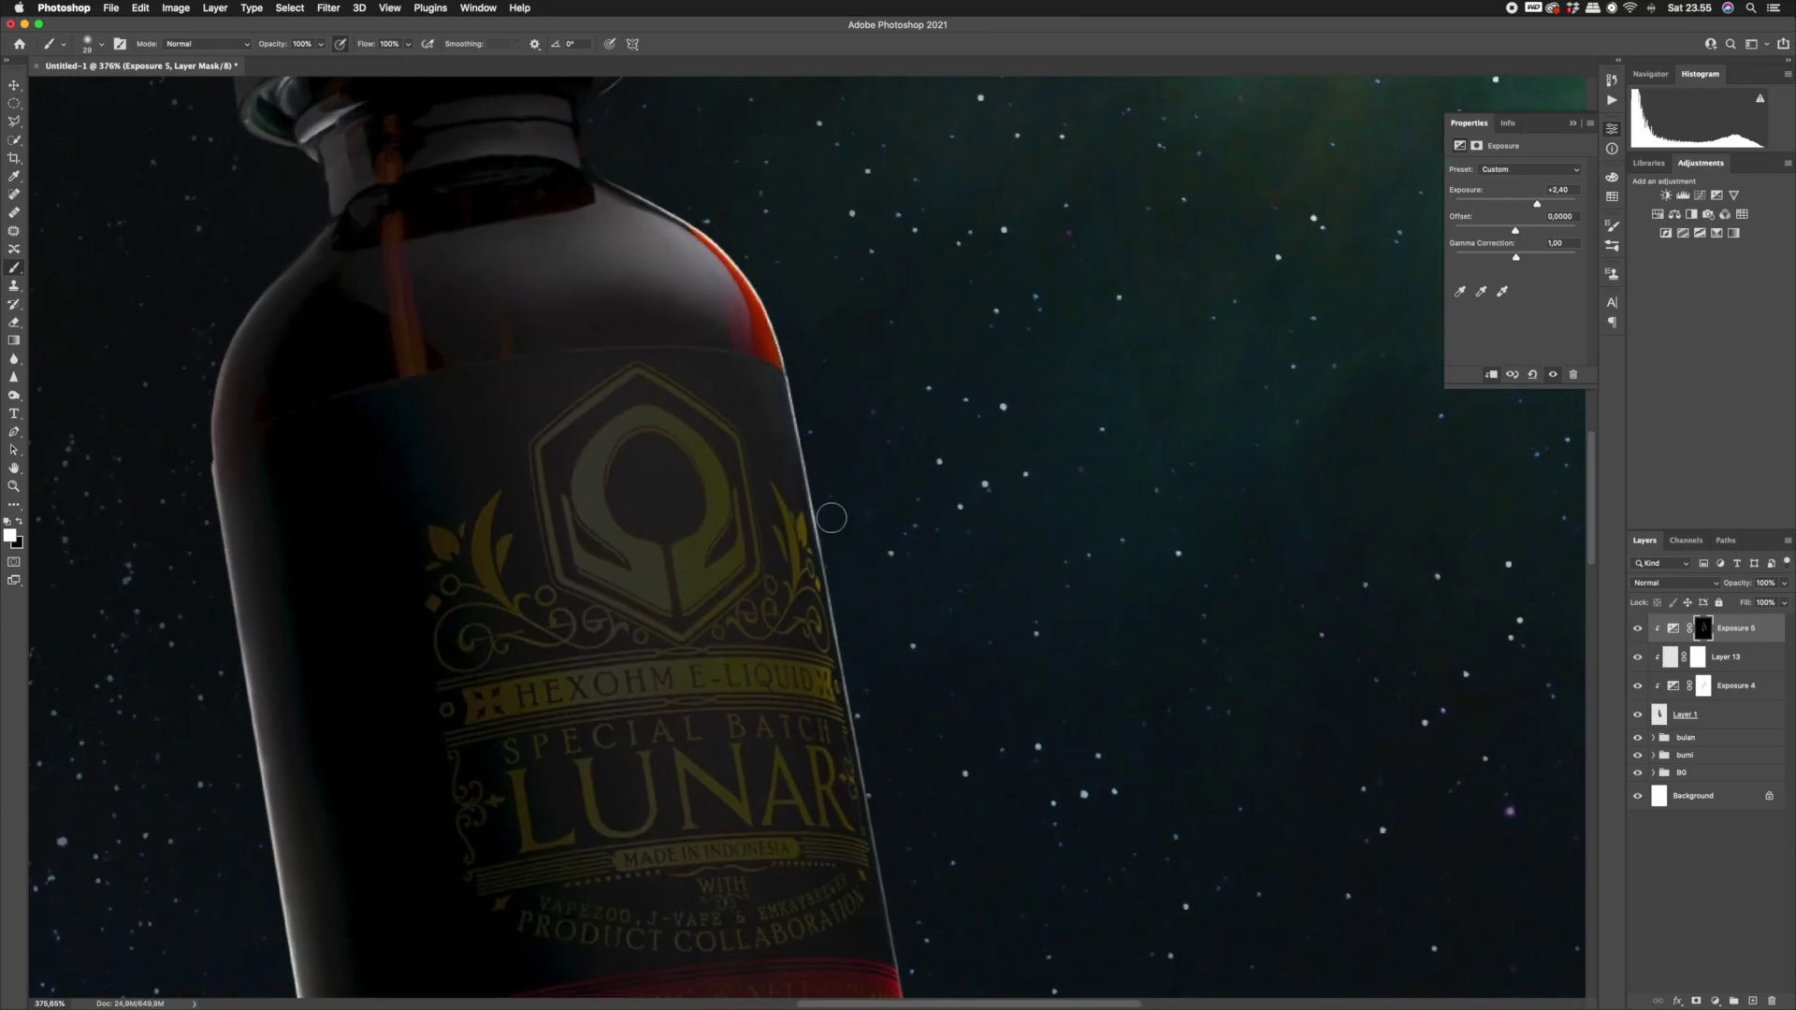
pyautogui.scroll(-5, 846, 652)
pyautogui.press('z')
pyautogui.moveTo(865, 524); pyautogui.dragTo(943, 408)
pyautogui.moveTo(943, 408); pyautogui.dragTo(862, 422)
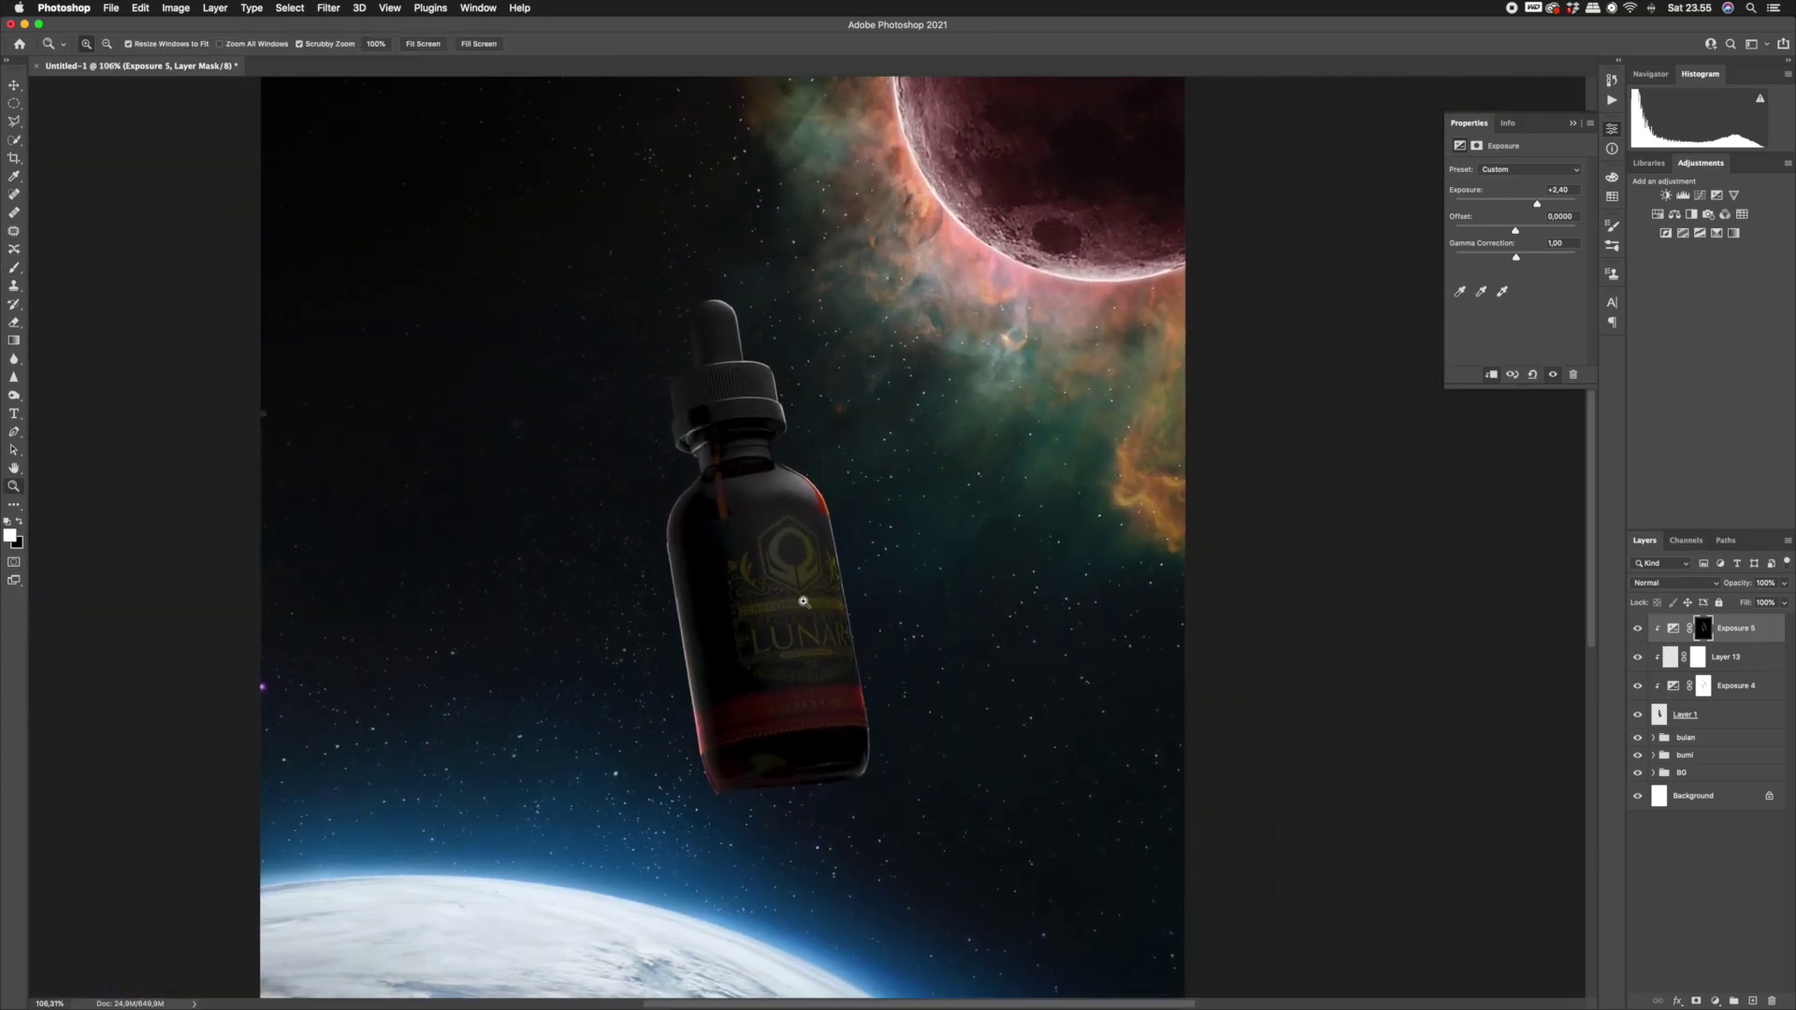
pyautogui.moveTo(780, 556); pyautogui.dragTo(854, 535)
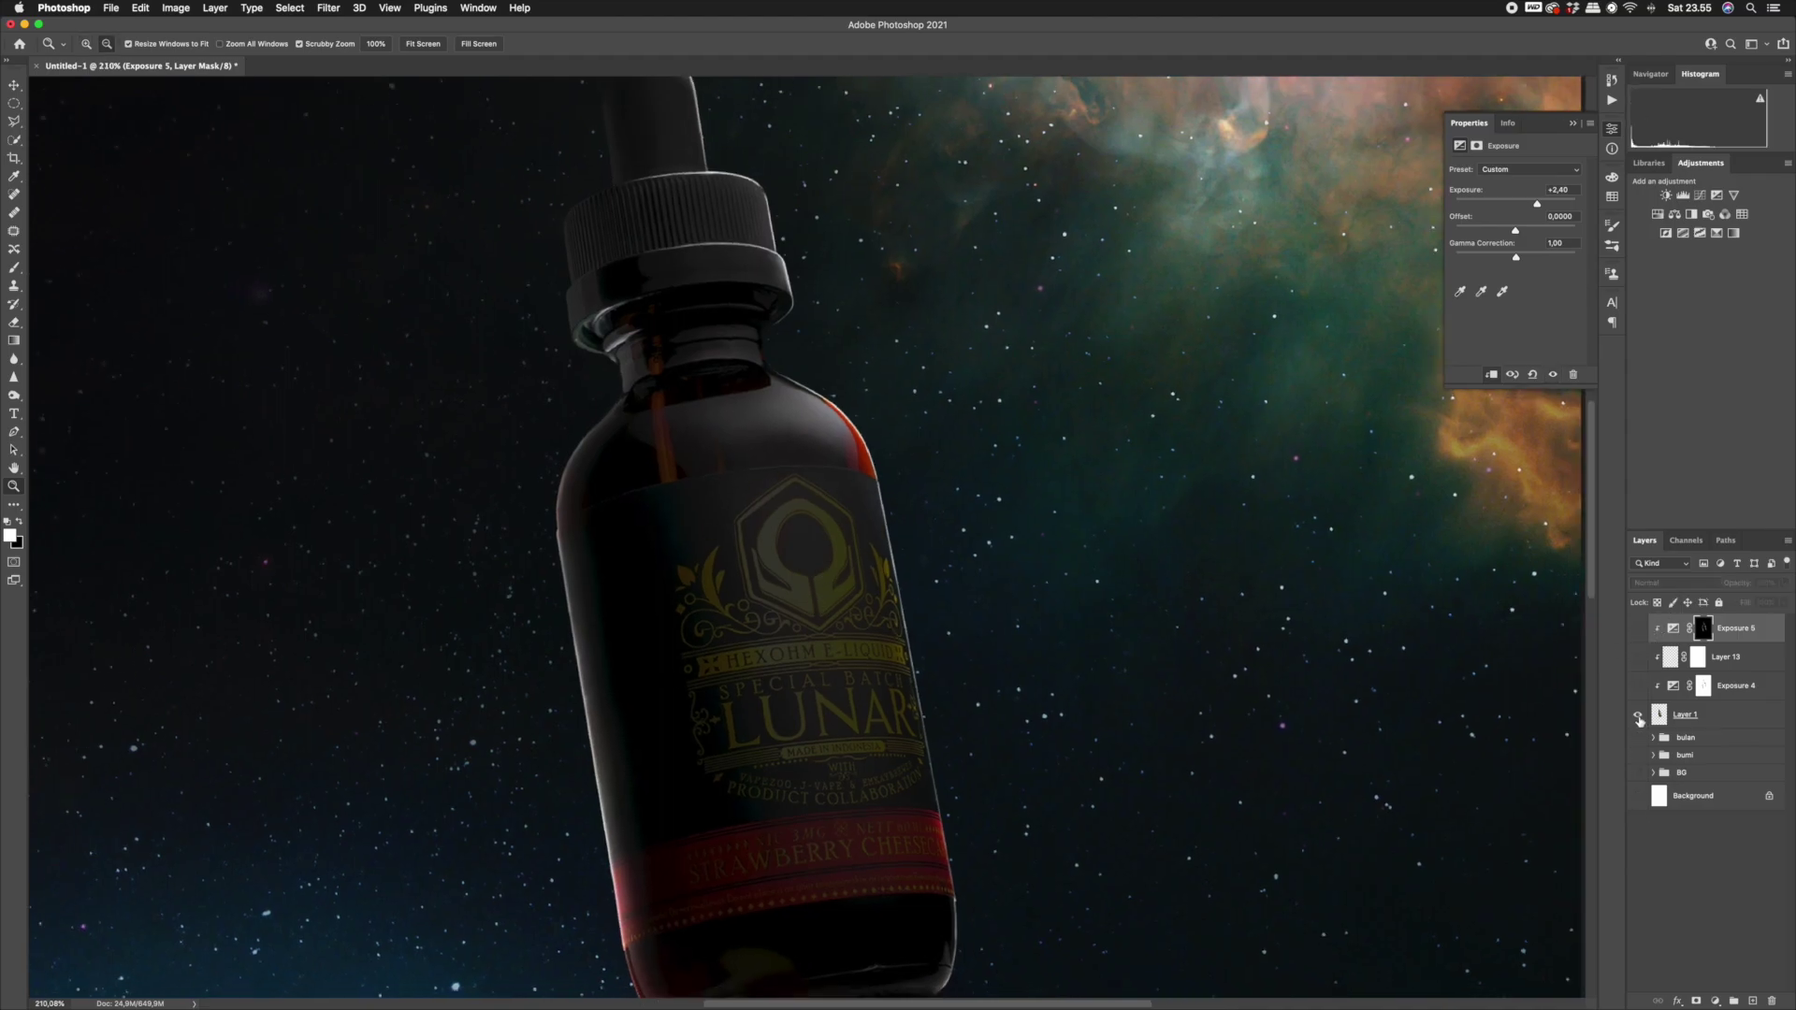
# Show only the bottle layer and compare its Red, Green and Blue channels for contrast.
pyautogui.keyDown('alt'); pyautogui.click(1638, 715); pyautogui.keyUp('alt')
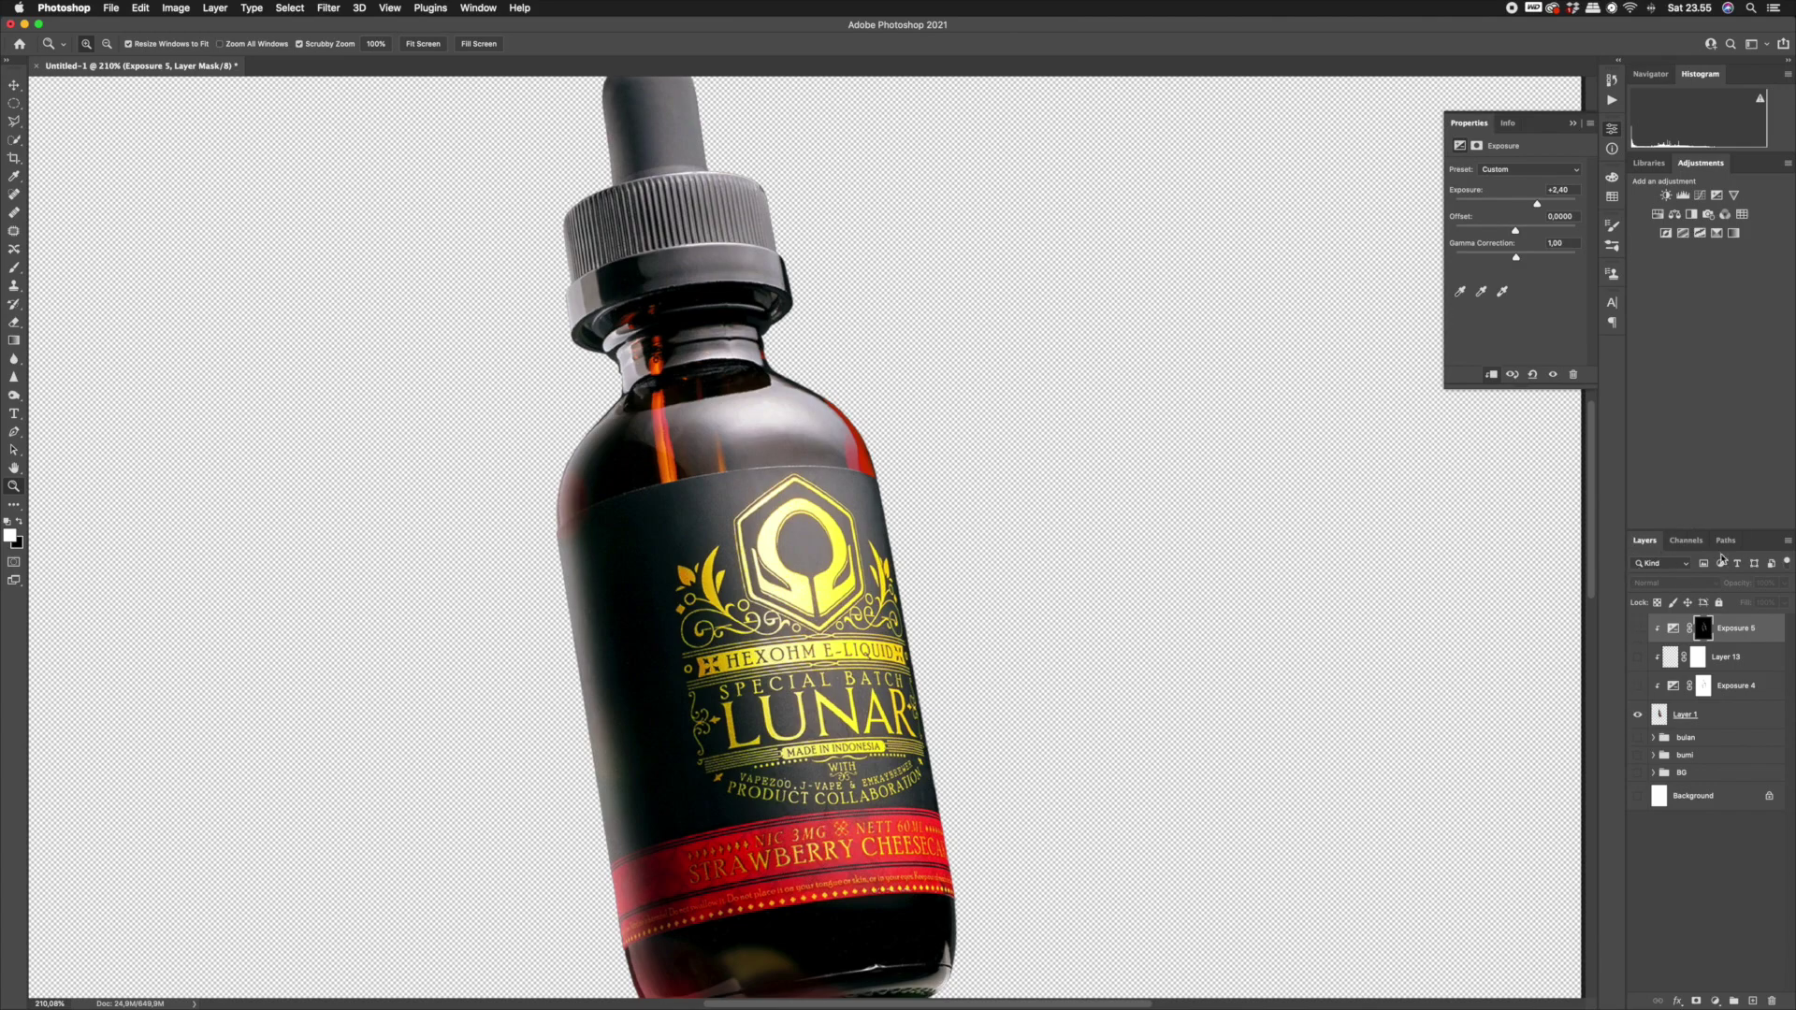
pyautogui.click(1688, 543)
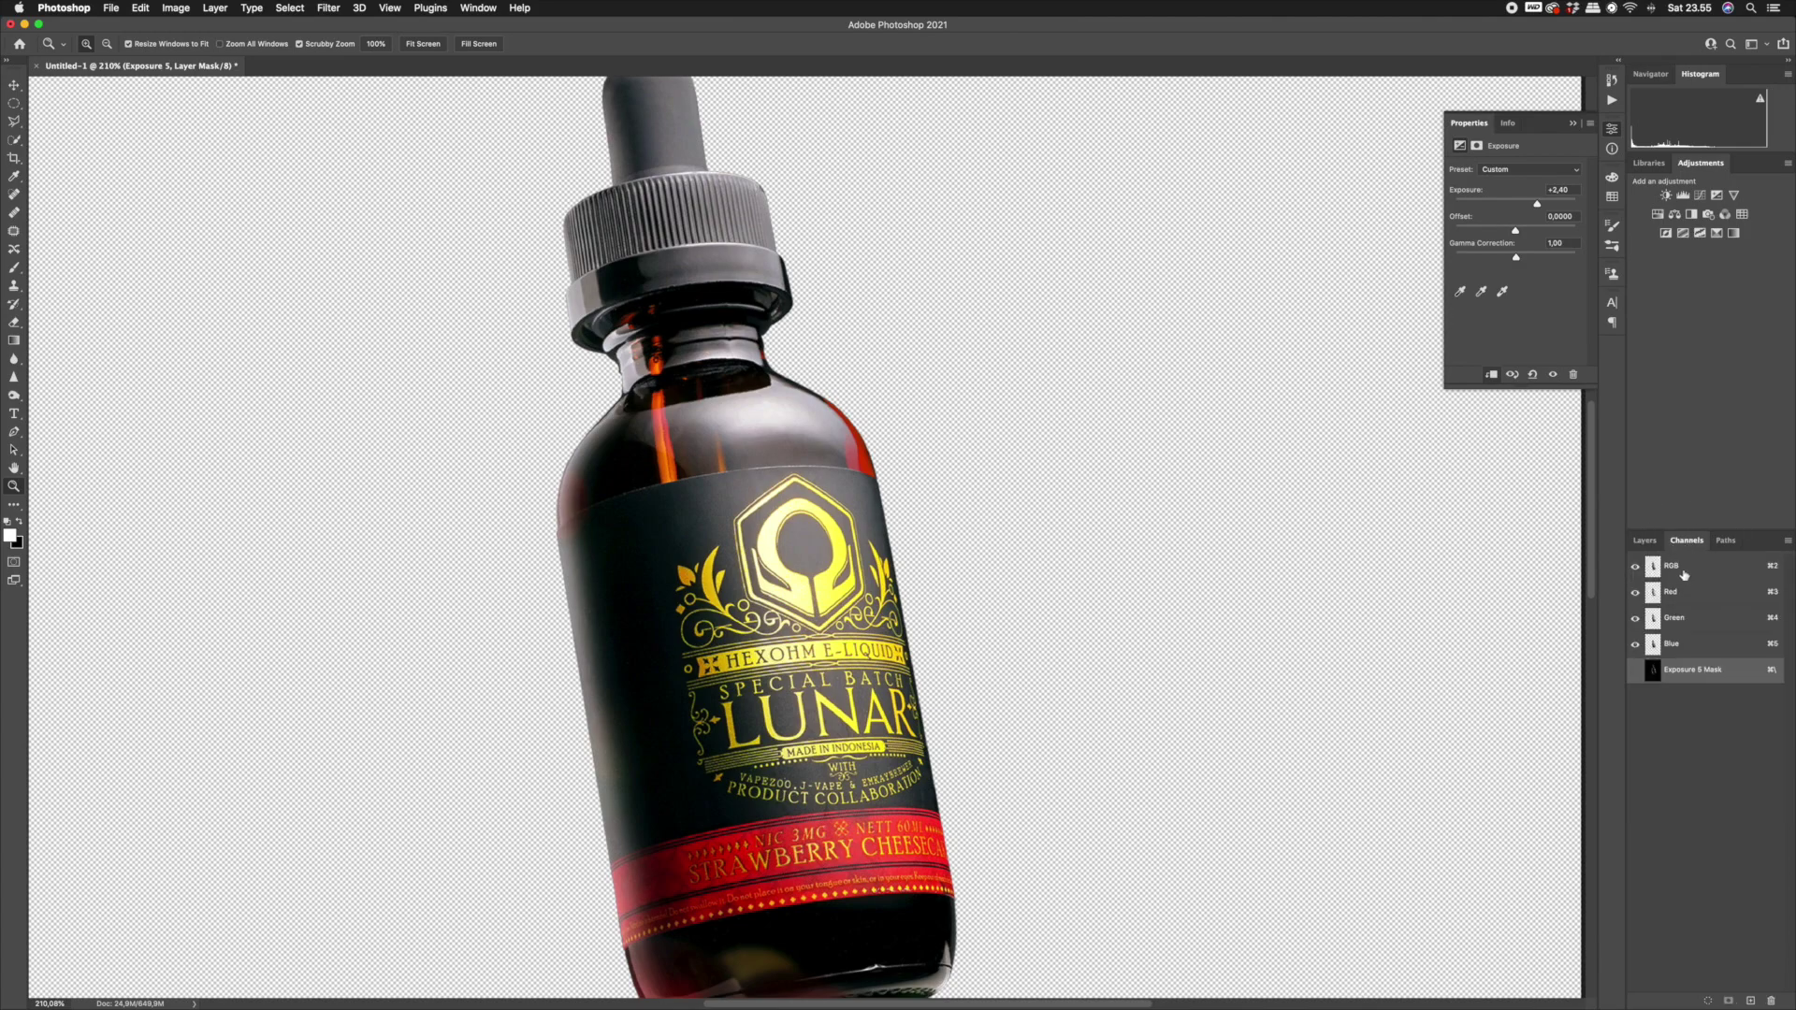
pyautogui.click(1684, 568)
pyautogui.click(1687, 593)
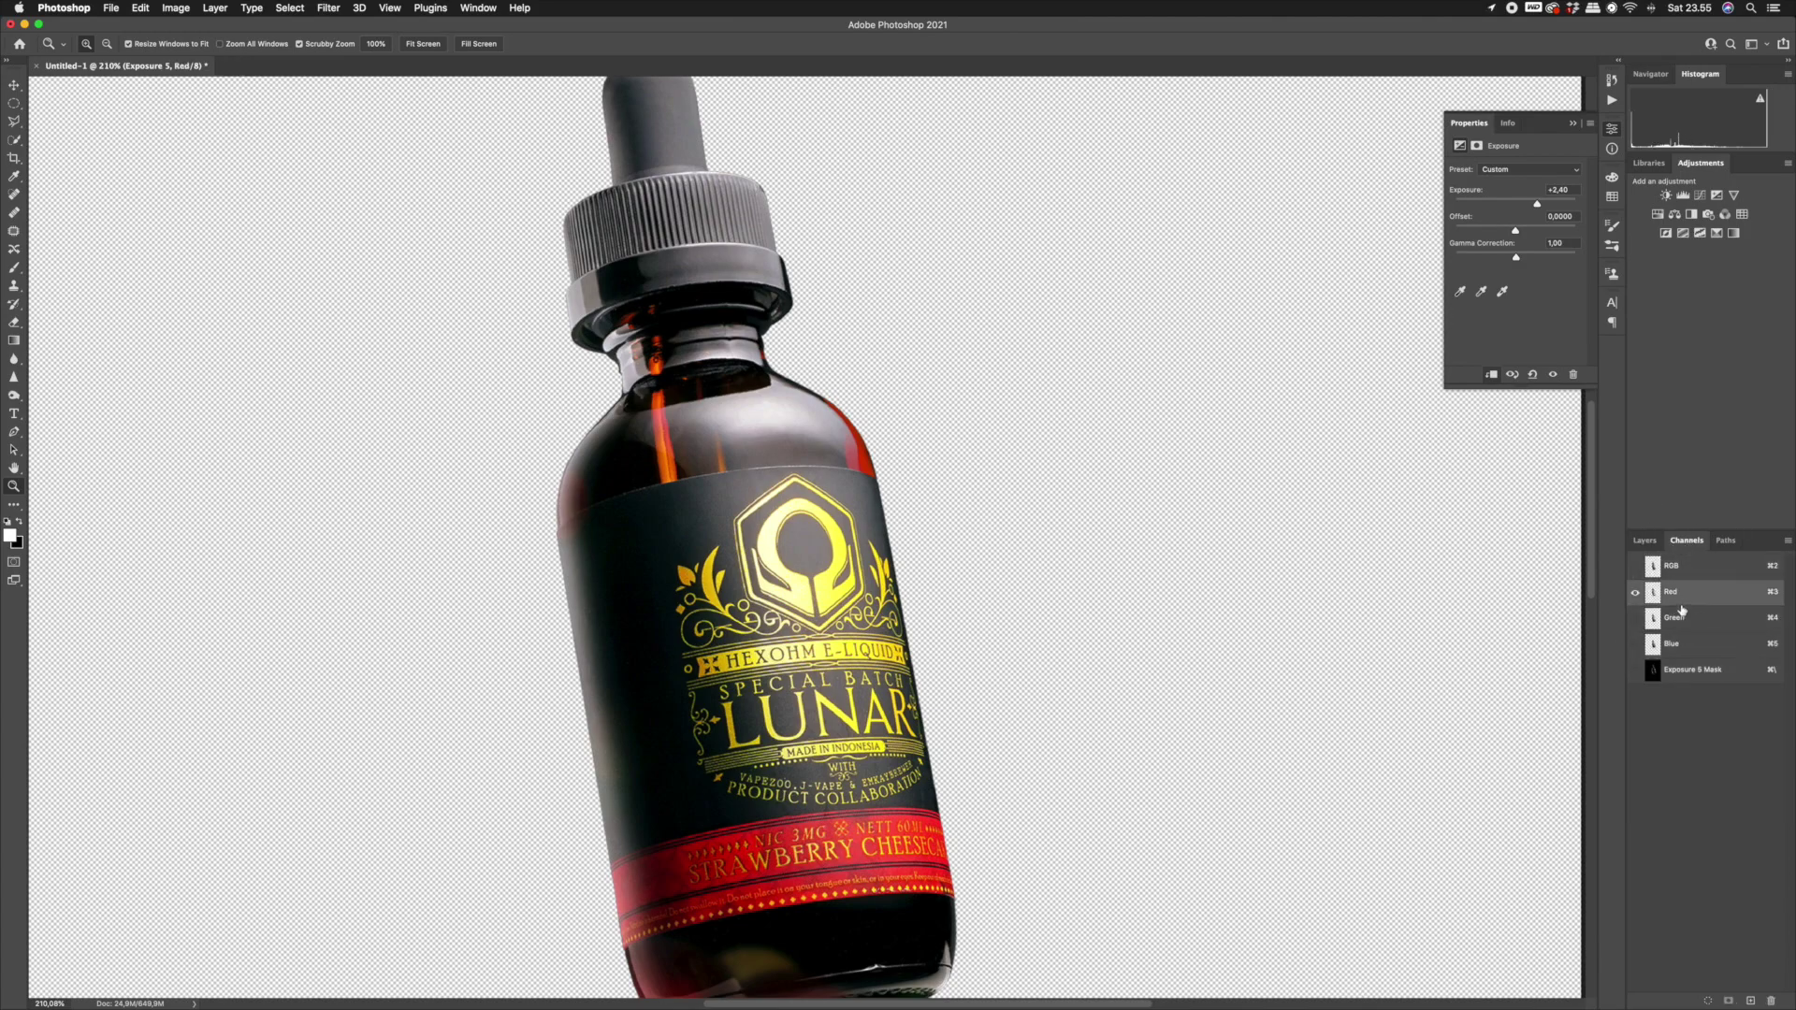
pyautogui.click(1681, 619)
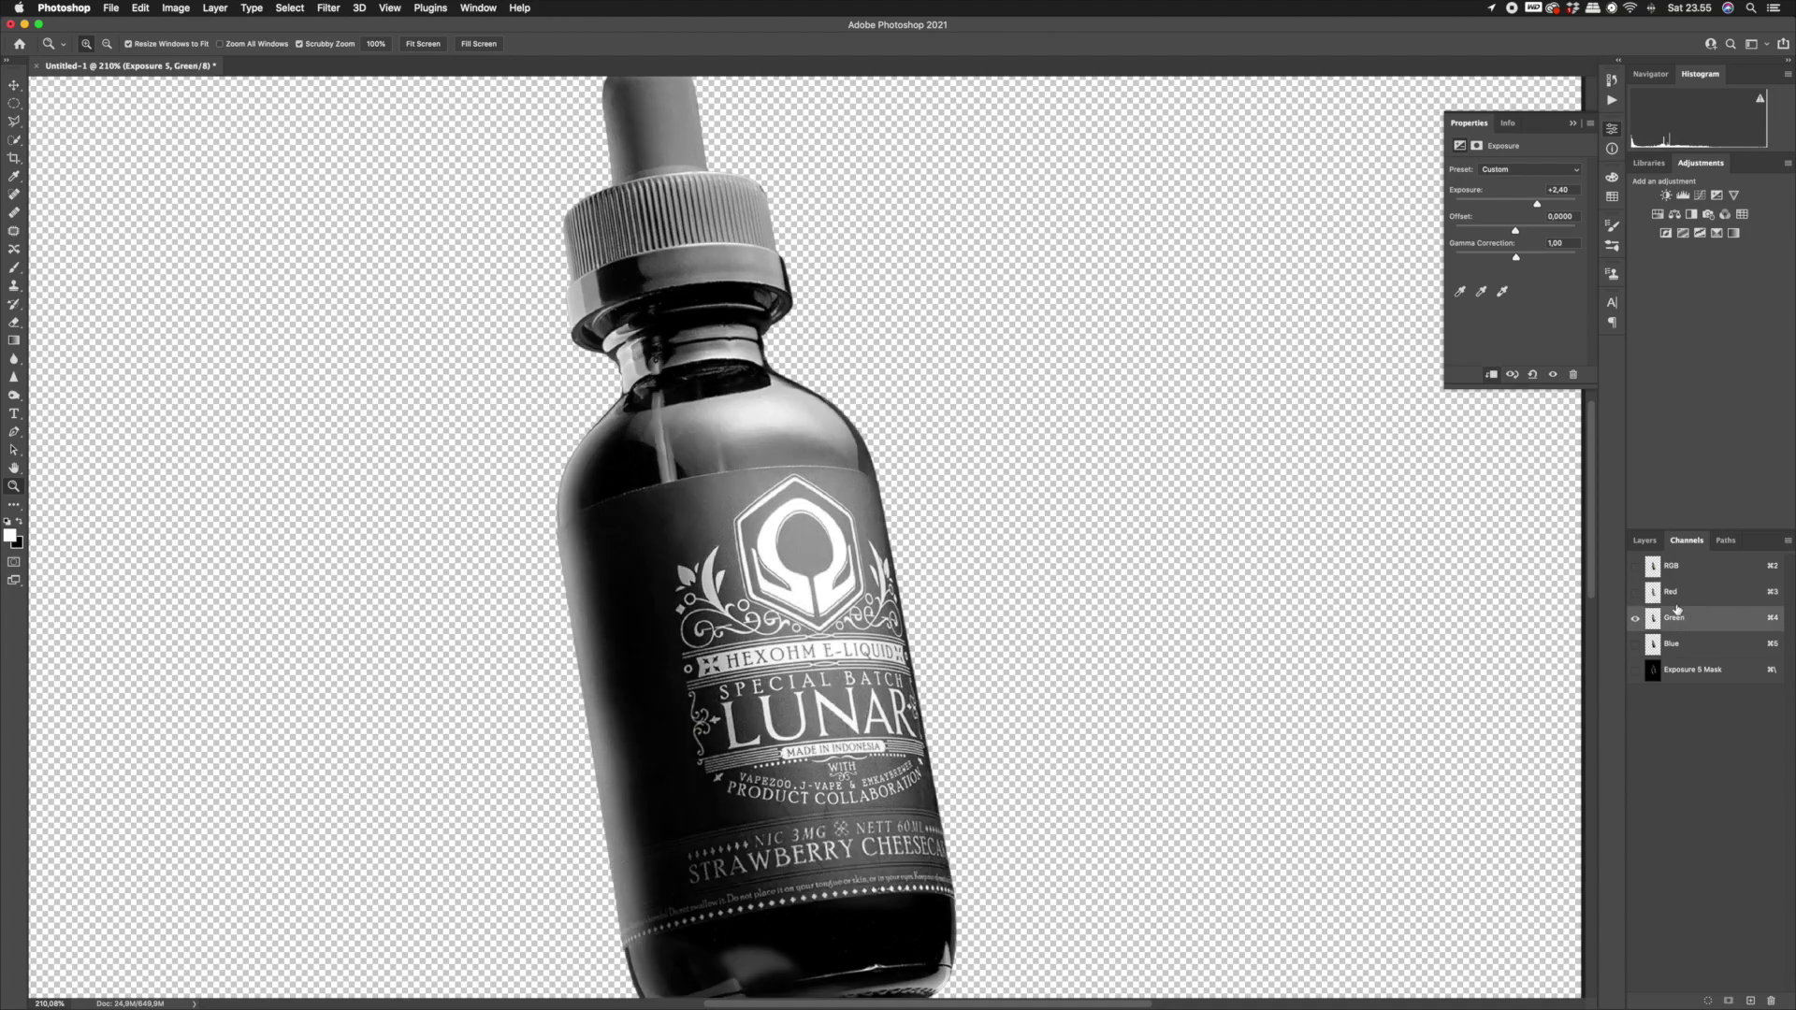
pyautogui.click(1679, 650)
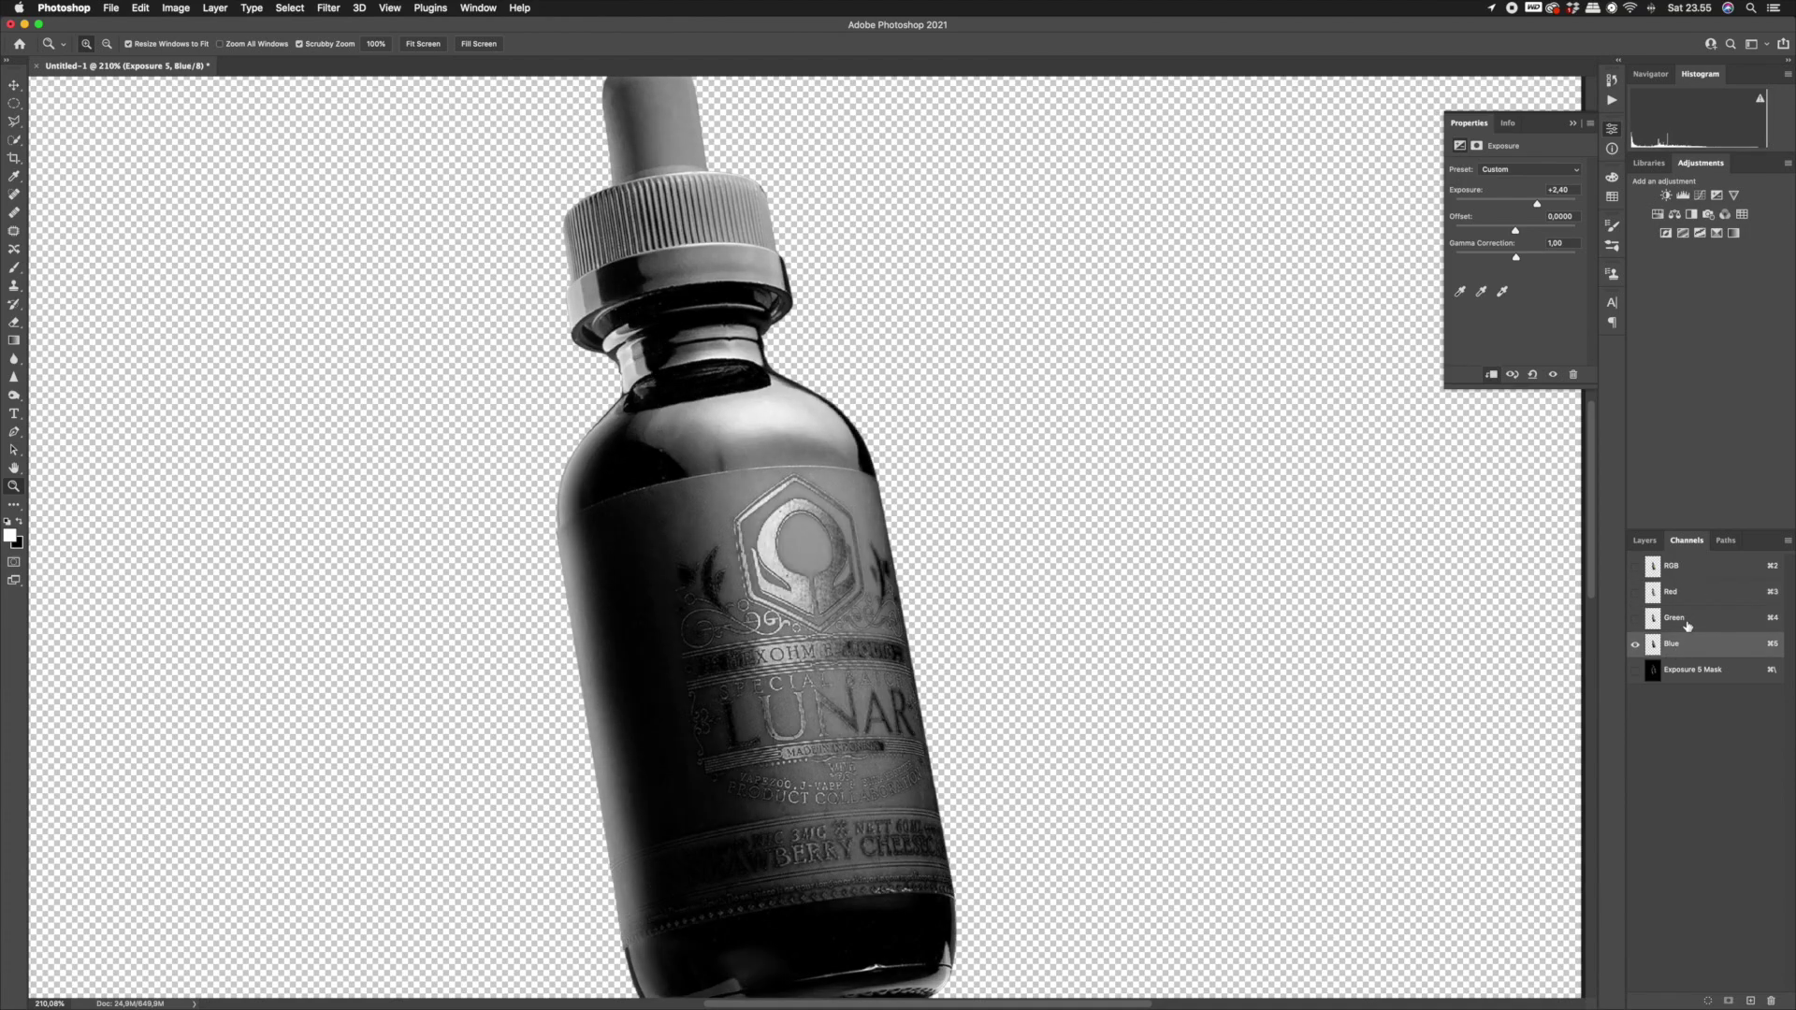
pyautogui.click(1689, 624)
pyautogui.click(1695, 596)
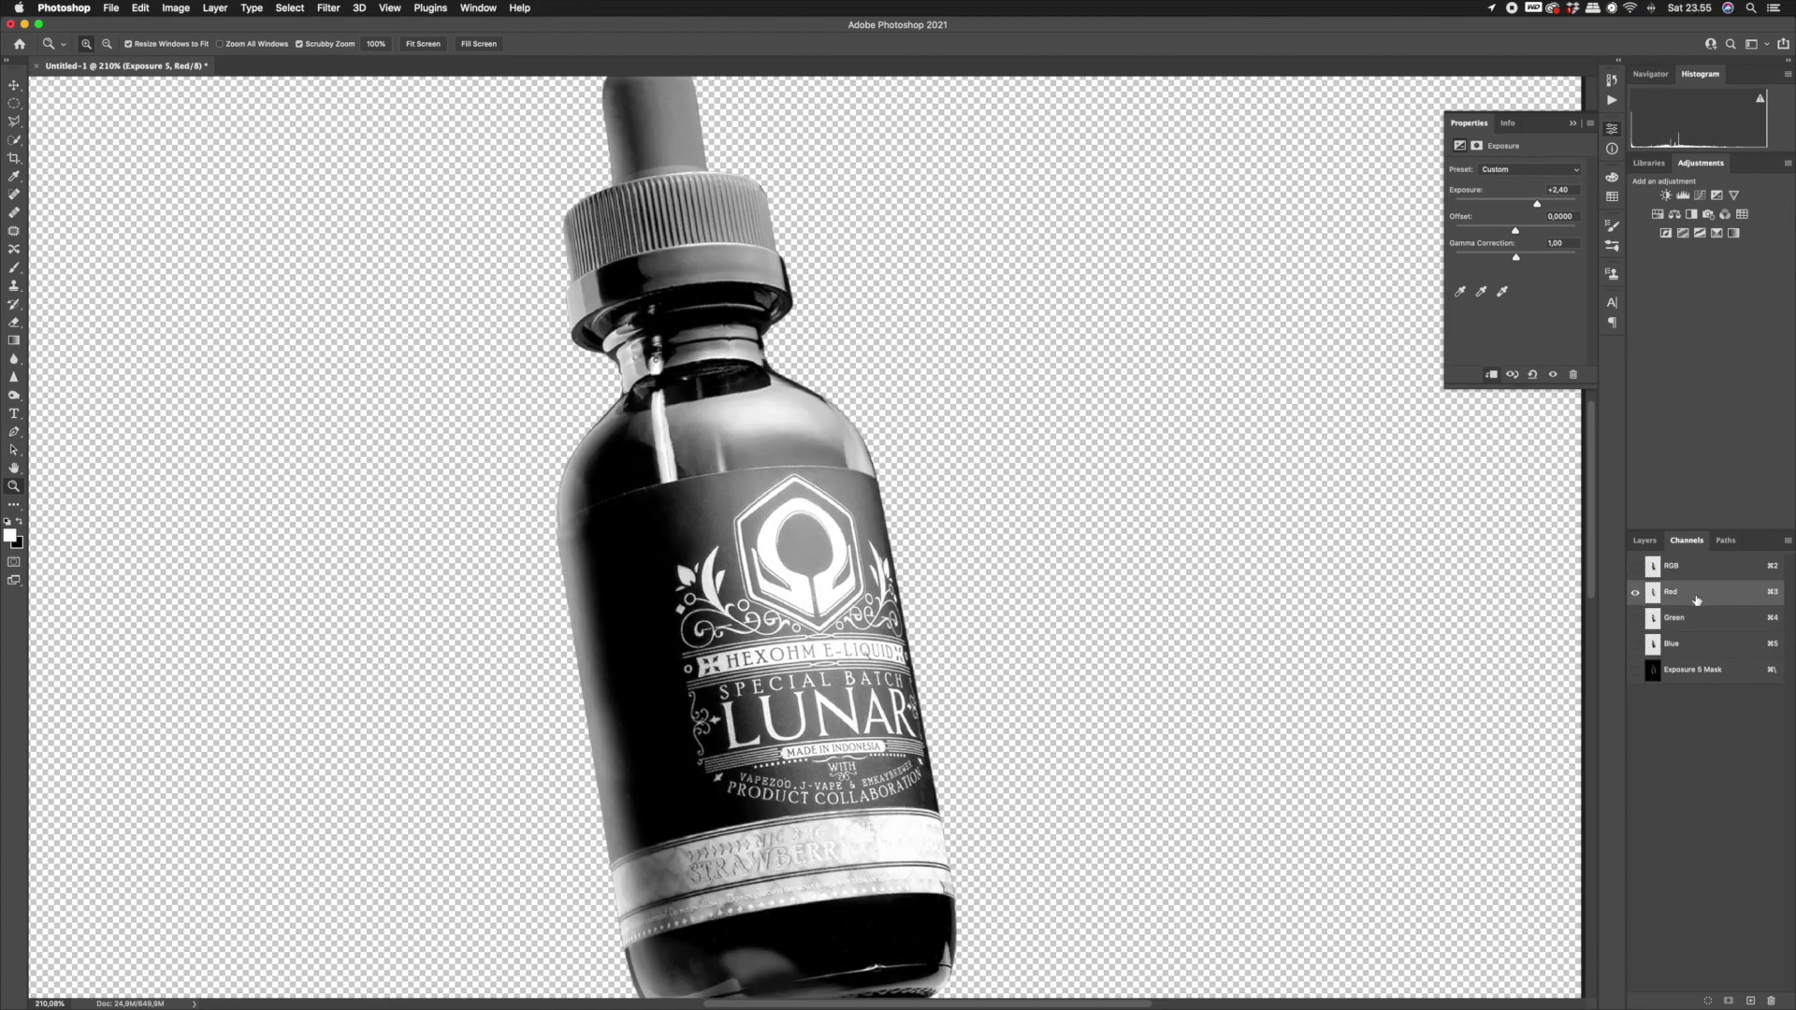
pyautogui.click(1693, 621)
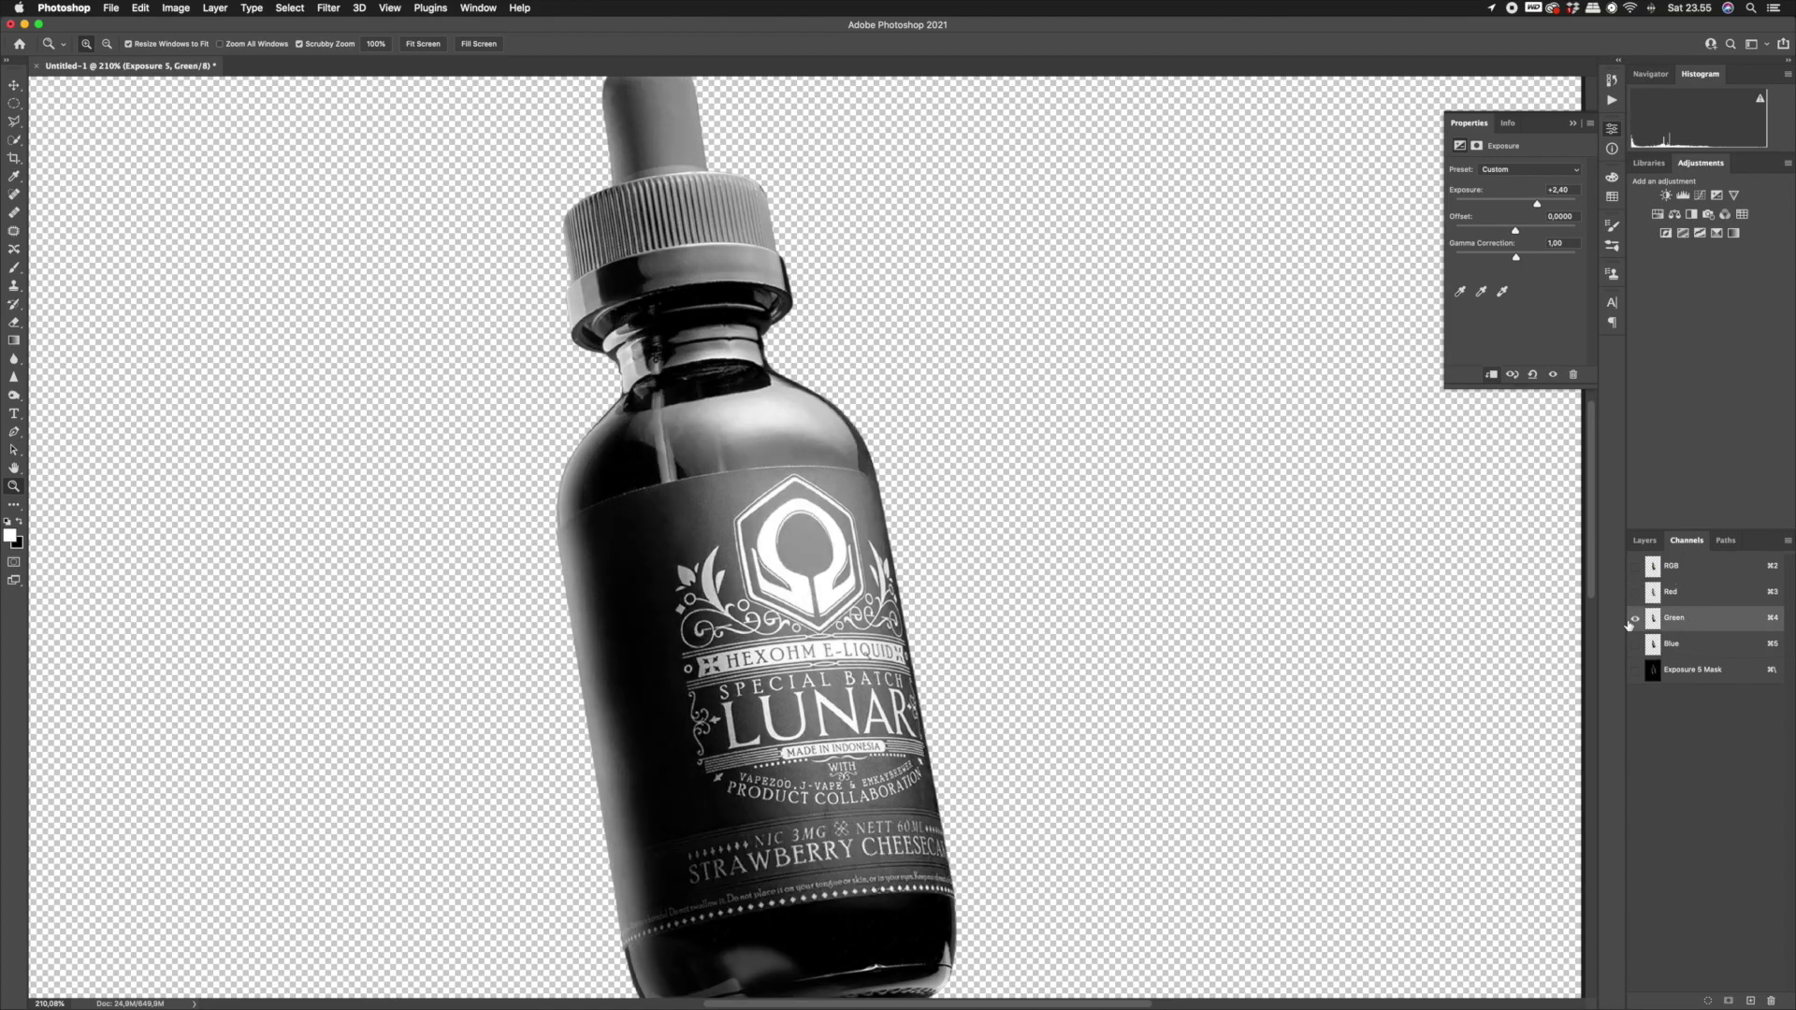
# Duplicate the Green channel and increase the copy's contrast with Levels input values 38, 0.78 and 247.
pyautogui.moveTo(1693, 624); pyautogui.dragTo(1751, 1000)
pyautogui.moveTo(854, 569); pyautogui.dragTo(252, 523)
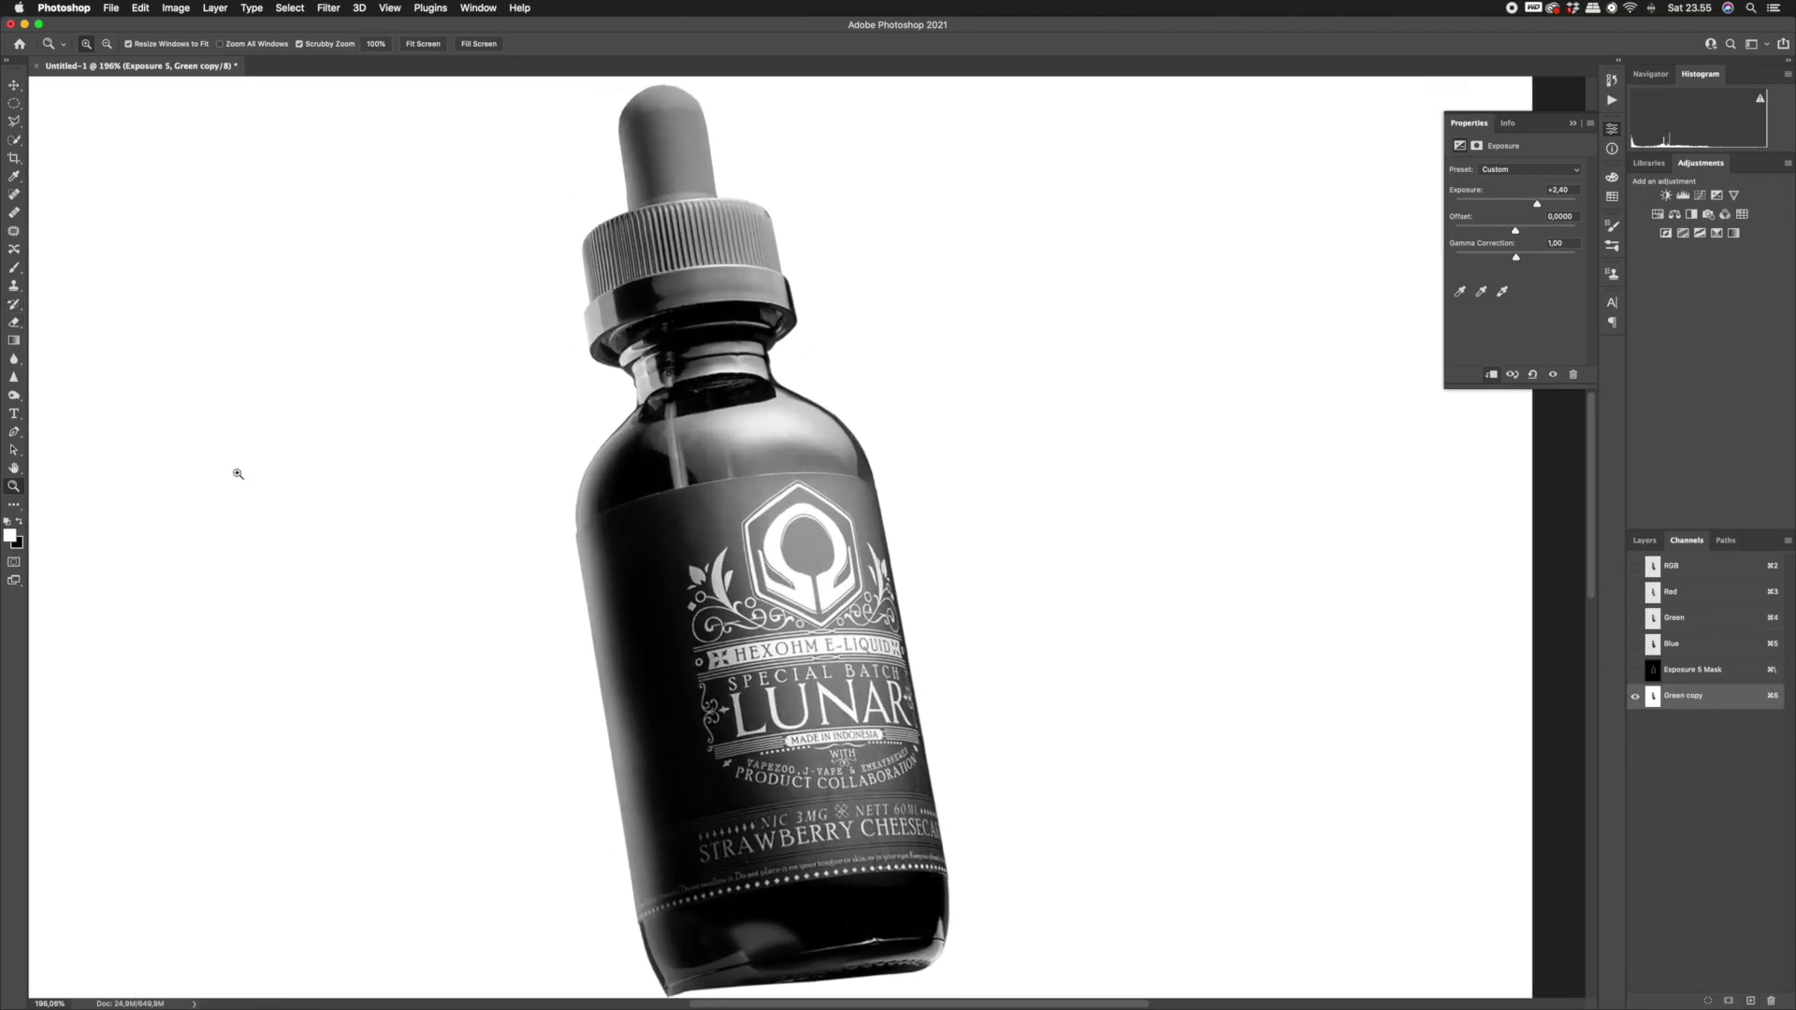
pyautogui.press('super+l')
pyautogui.moveTo(1336, 344); pyautogui.dragTo(1360, 345)
pyautogui.moveTo(1507, 344); pyautogui.dragTo(1445, 344)
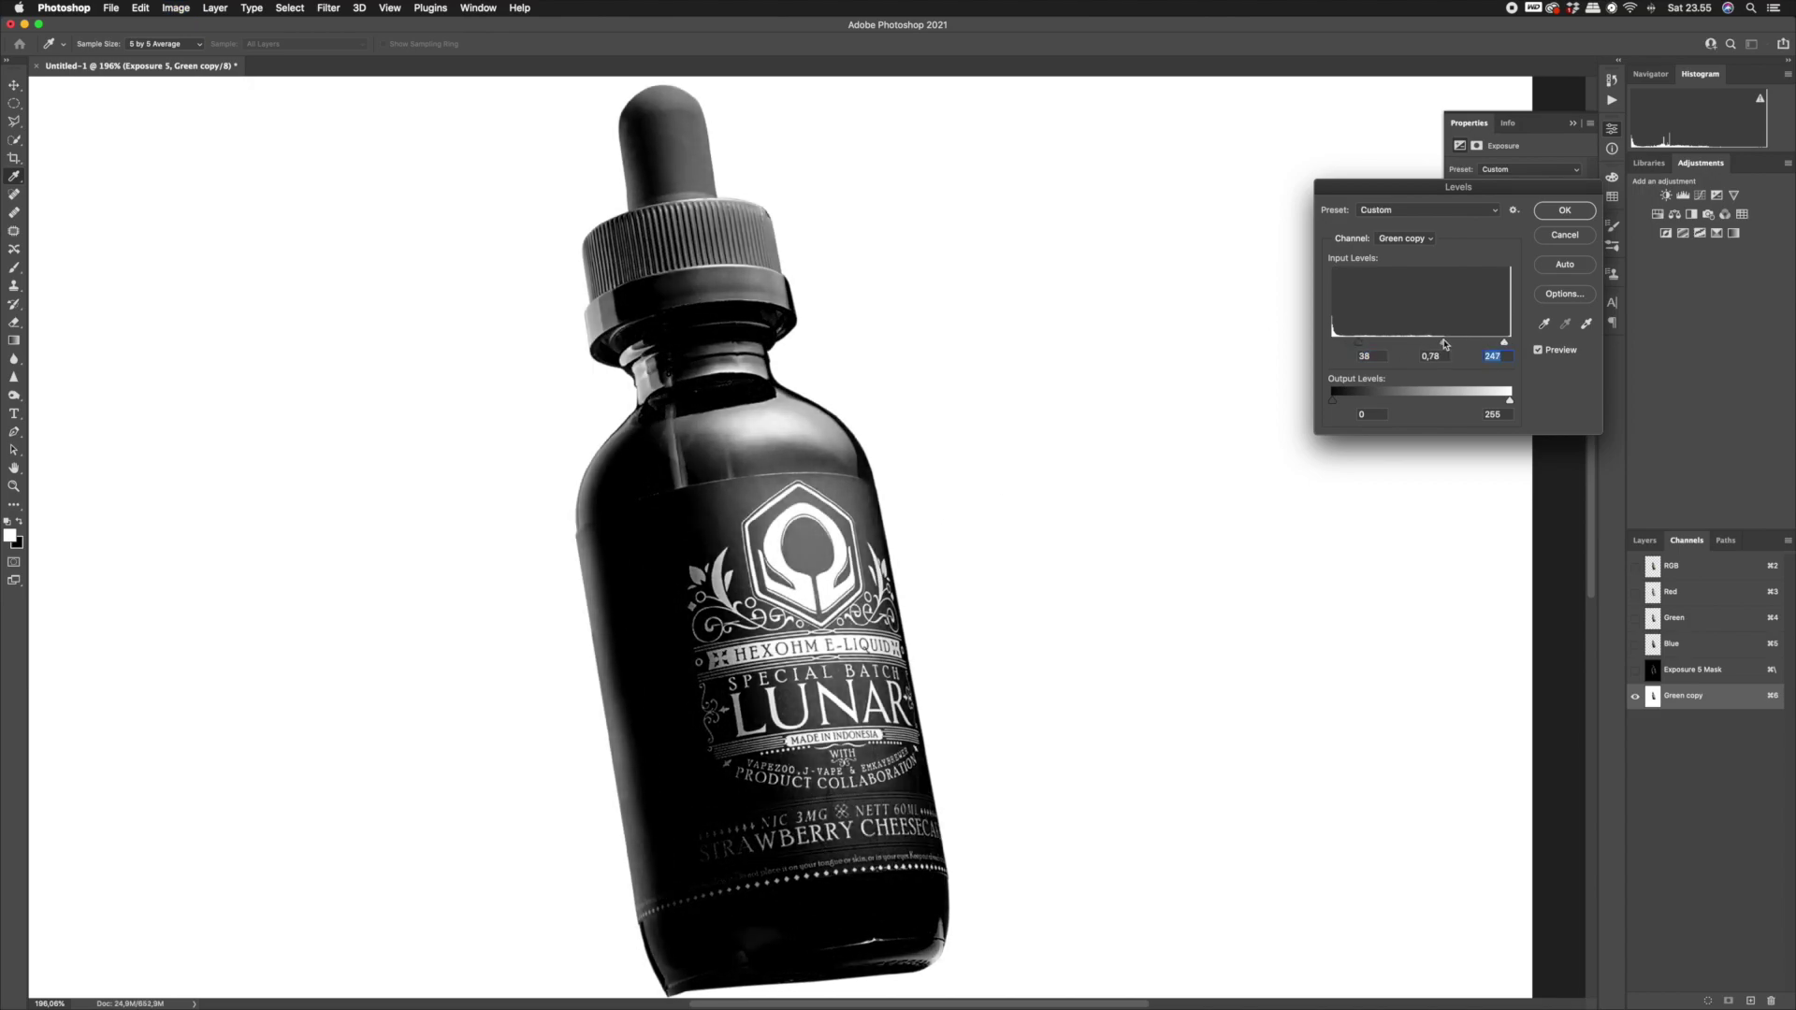
pyautogui.click(1566, 212)
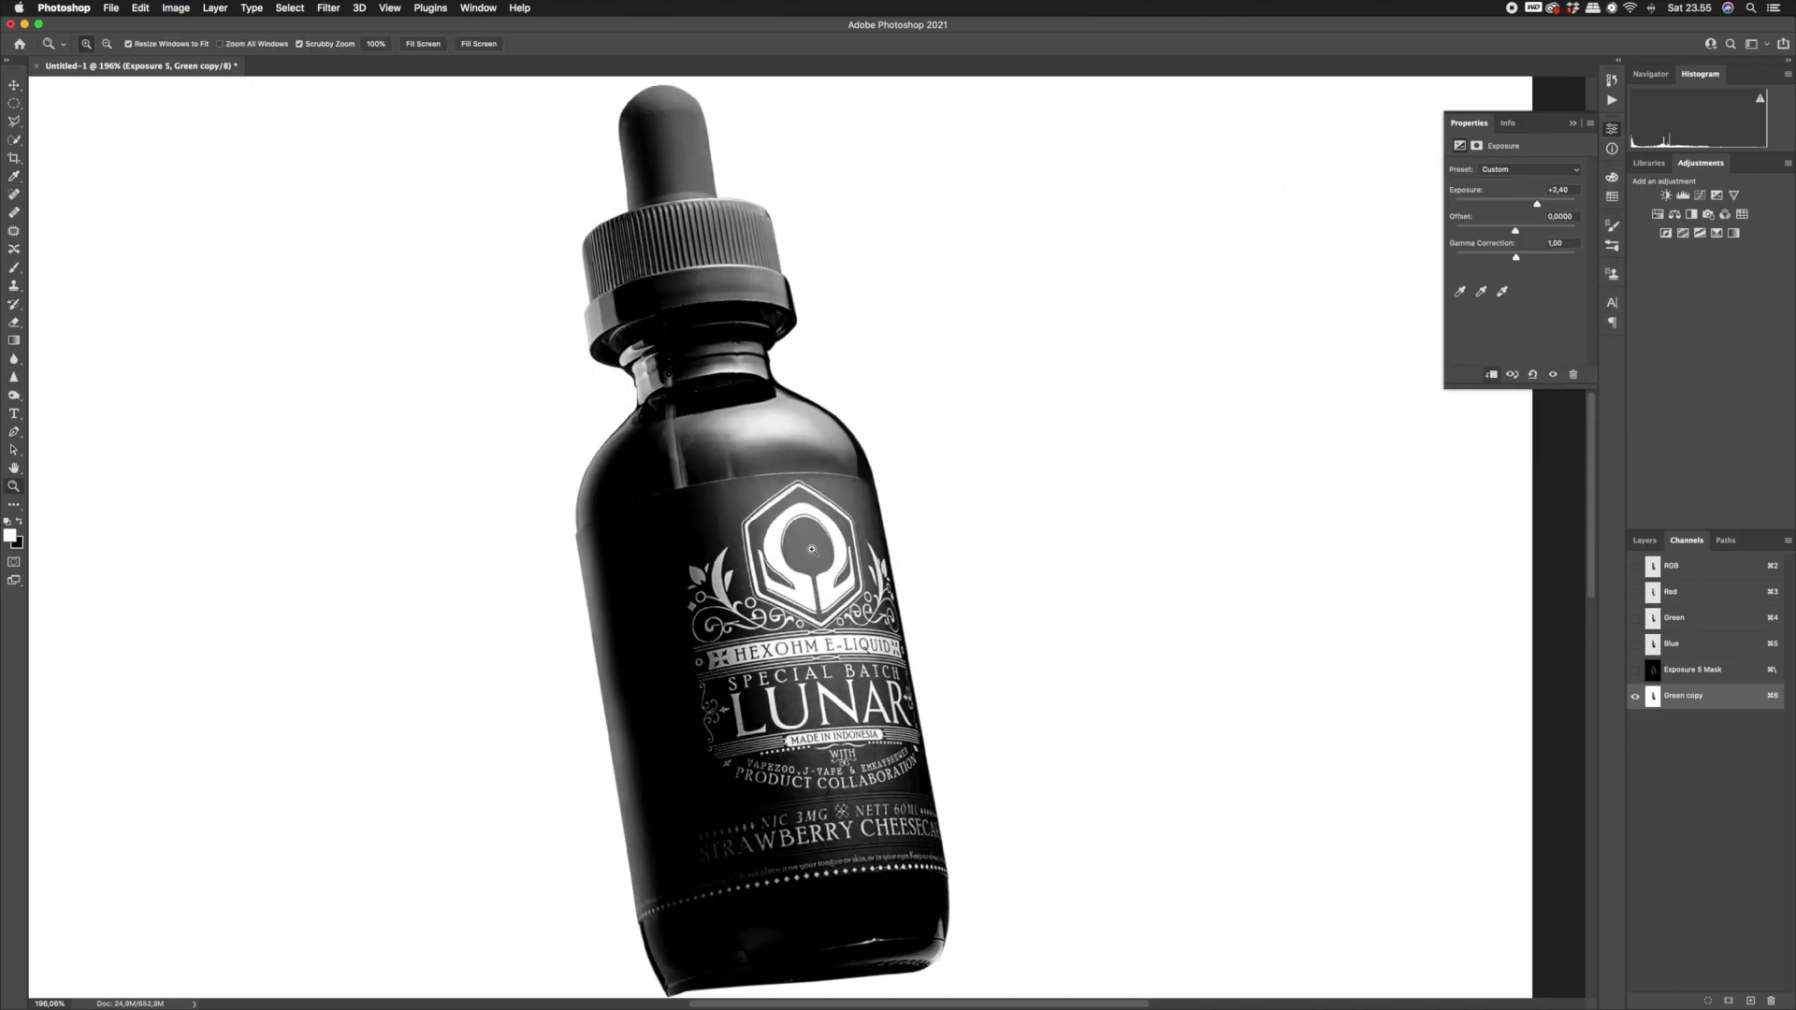
# Burn the glass and dark label areas of the duplicated channel to black, using Midtones at 75% exposure.
pyautogui.click(14, 396)
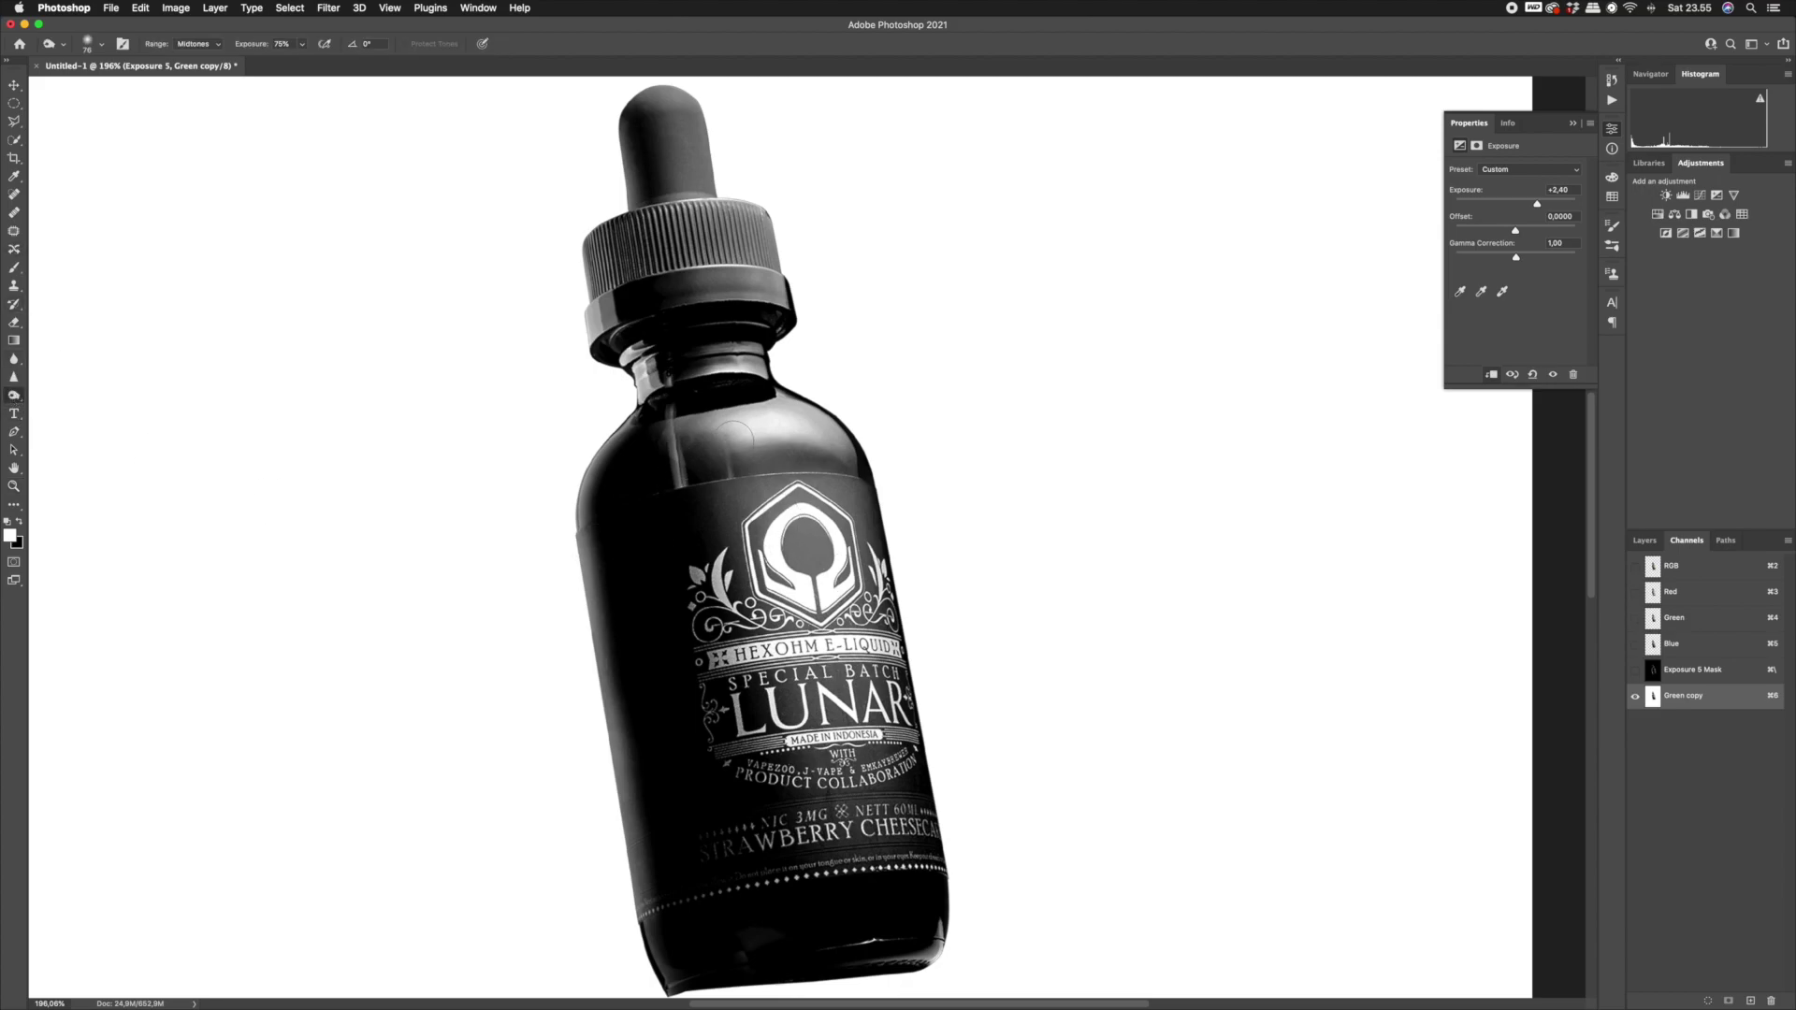
pyautogui.moveTo(721, 447)
pyautogui.mouseDown()
pyautogui.moveTo(721, 646)
pyautogui.moveTo(880, 449)
pyautogui.moveTo(796, 598)
pyautogui.moveTo(913, 675)
pyautogui.moveTo(749, 847)
pyautogui.moveTo(817, 969)
pyautogui.moveTo(673, 976)
pyautogui.moveTo(650, 952)
pyautogui.moveTo(796, 449)
pyautogui.moveTo(673, 440)
pyautogui.moveTo(930, 389)
pyautogui.moveTo(768, 412)
pyautogui.moveTo(646, 402)
pyautogui.moveTo(734, 558)
pyautogui.moveTo(875, 580)
pyautogui.moveTo(944, 619)
pyautogui.moveTo(777, 650)
pyautogui.moveTo(814, 818)
pyautogui.moveTo(878, 613)
pyautogui.mouseUp()
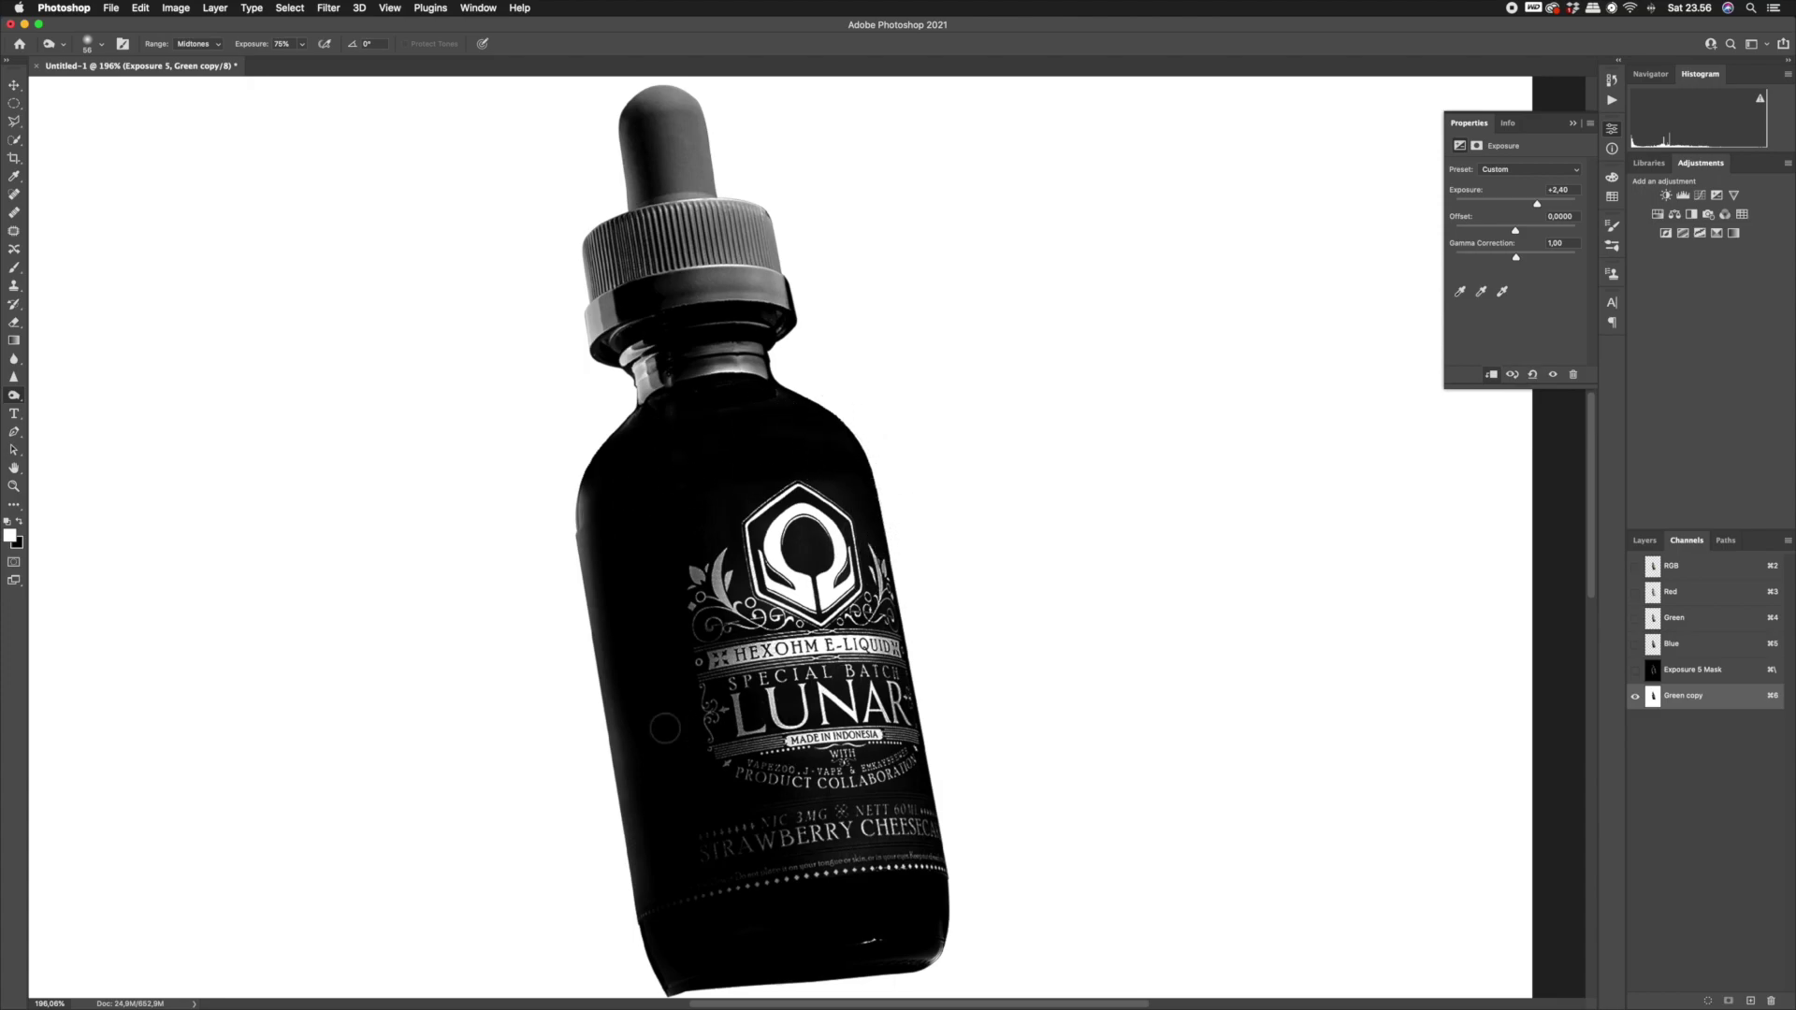
# Dodge the label's ornaments, logo and lettering on the duplicated channel, using Highlights at 100% exposure.
pyautogui.click(17, 403)
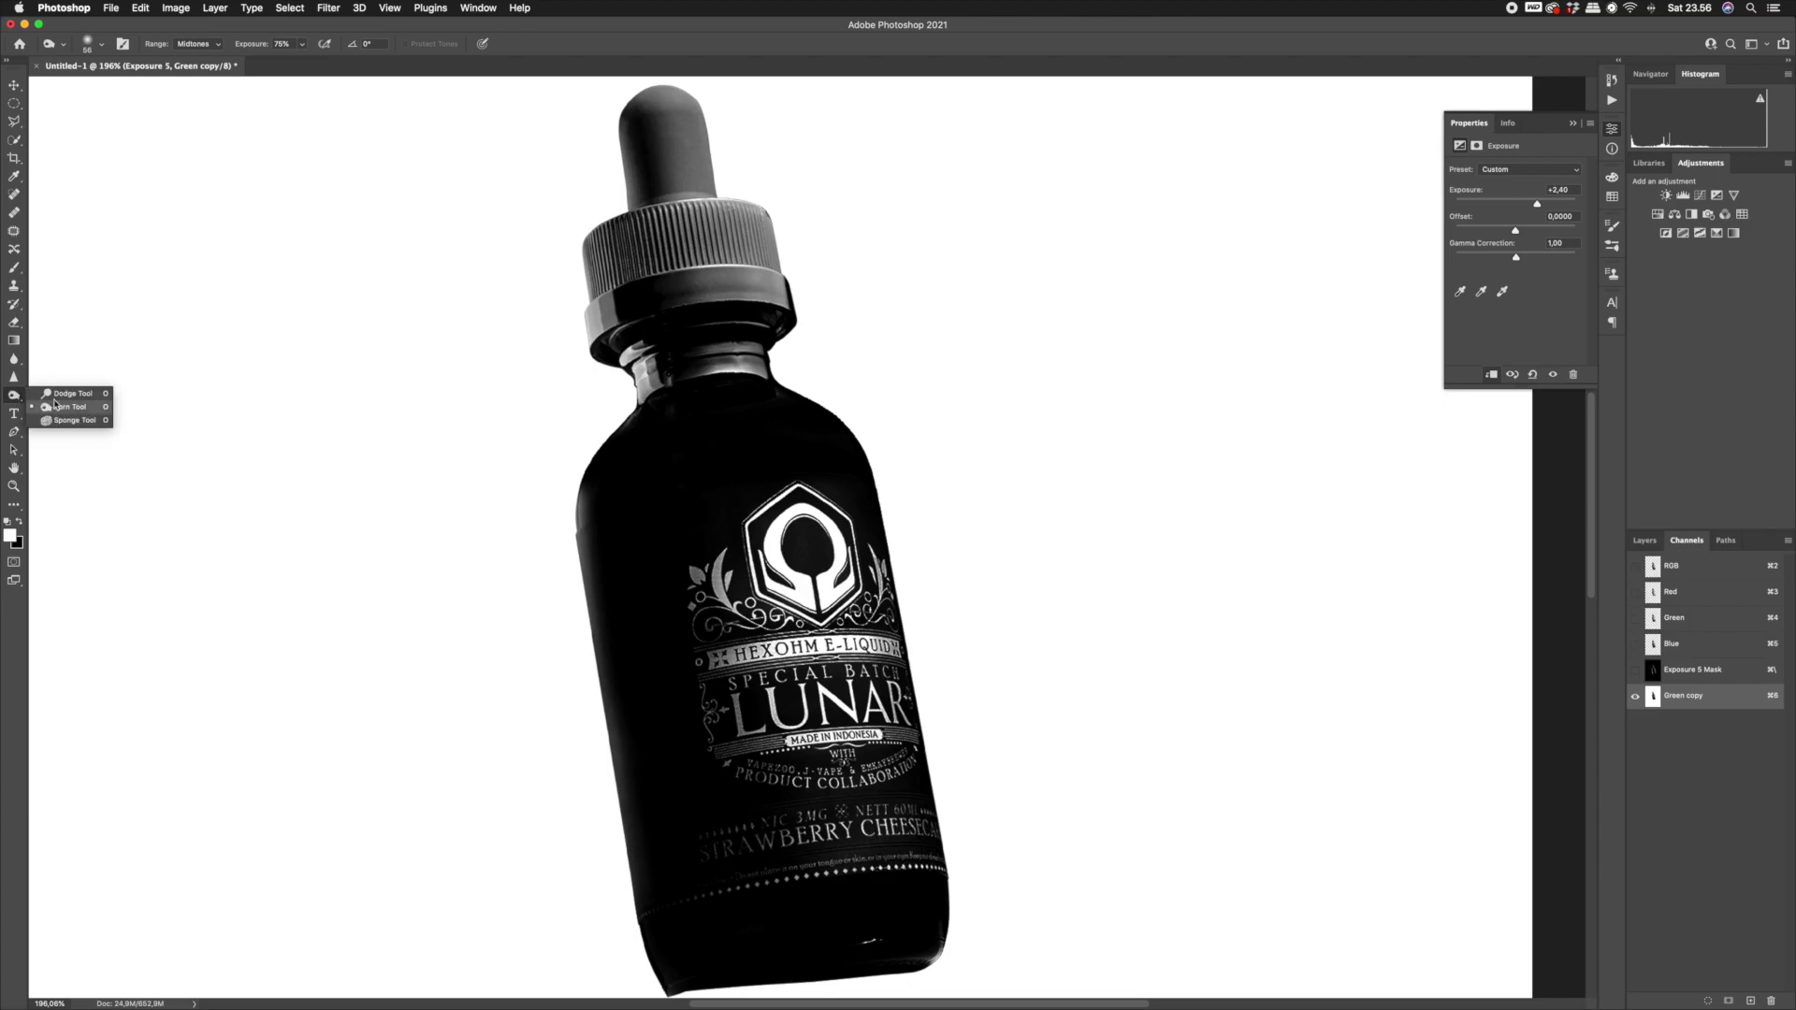
pyautogui.click(66, 391)
pyautogui.moveTo(731, 567)
pyautogui.mouseDown()
pyautogui.moveTo(726, 654)
pyautogui.moveTo(751, 618)
pyautogui.moveTo(716, 598)
pyautogui.mouseUp()
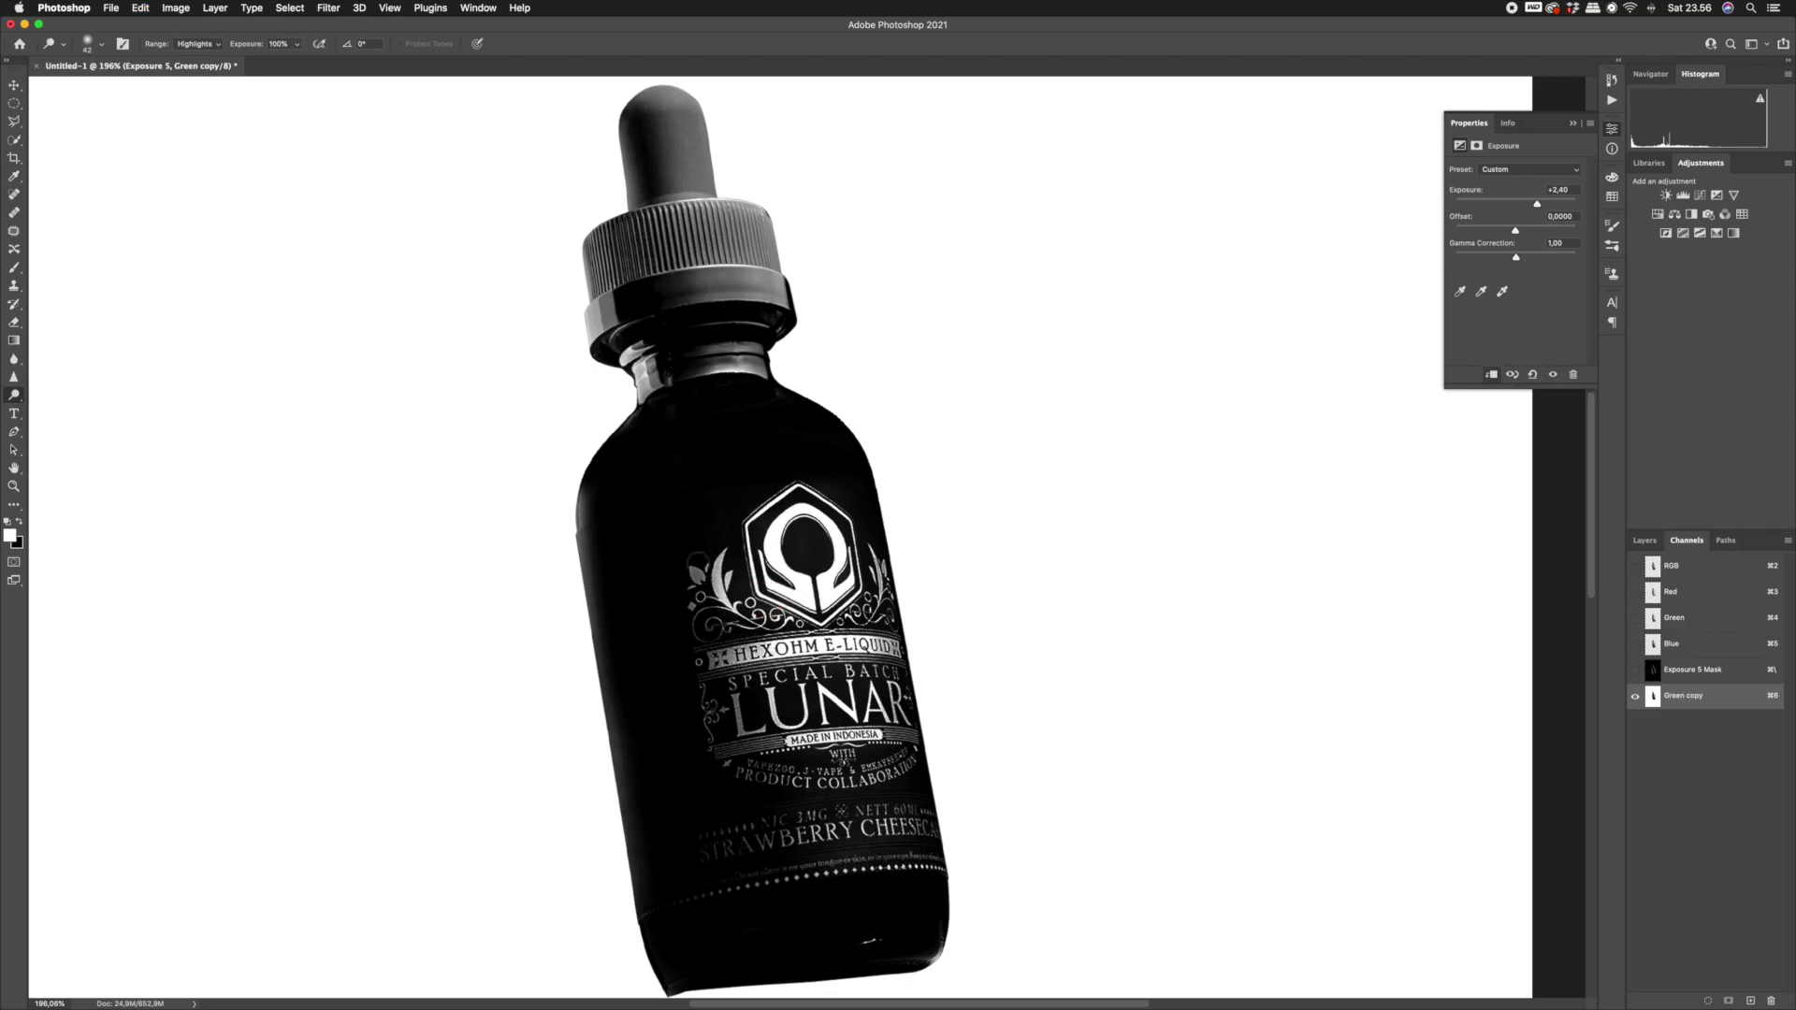
pyautogui.moveTo(867, 625); pyautogui.dragTo(853, 550)
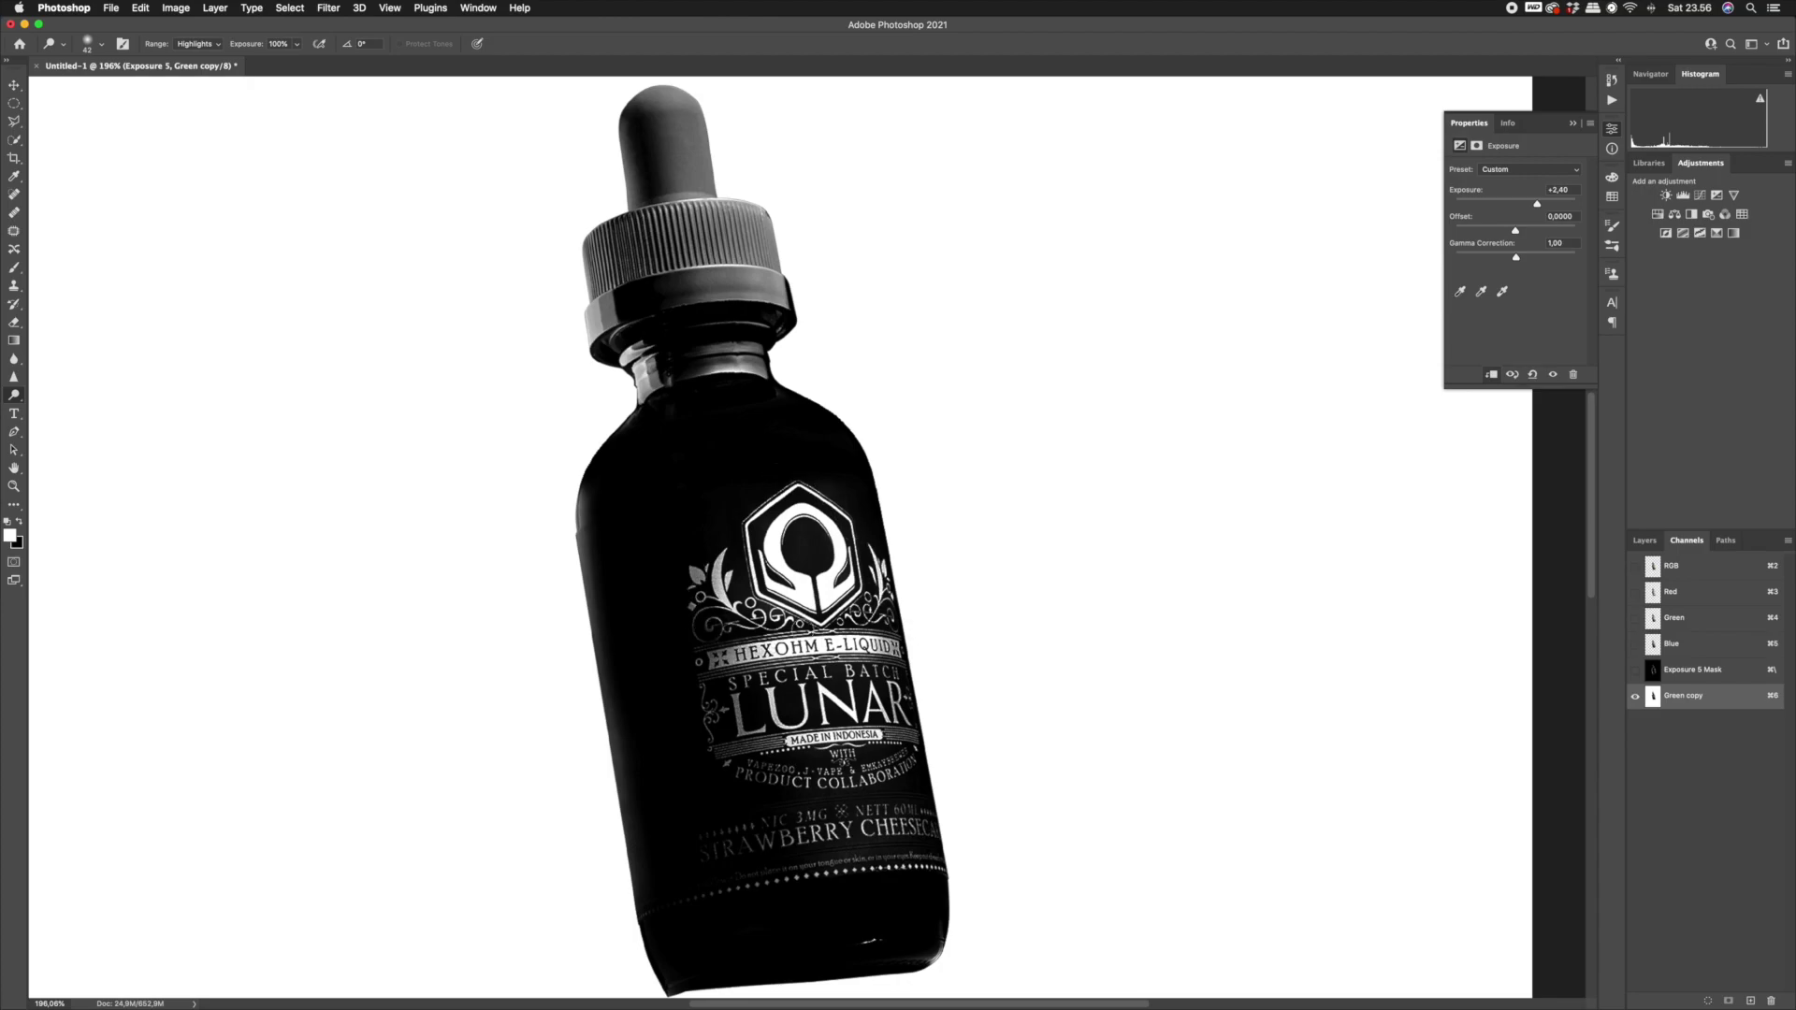
pyautogui.moveTo(878, 657)
pyautogui.mouseDown()
pyautogui.moveTo(747, 747)
pyautogui.moveTo(707, 753)
pyautogui.moveTo(912, 761)
pyautogui.moveTo(872, 791)
pyautogui.mouseUp()
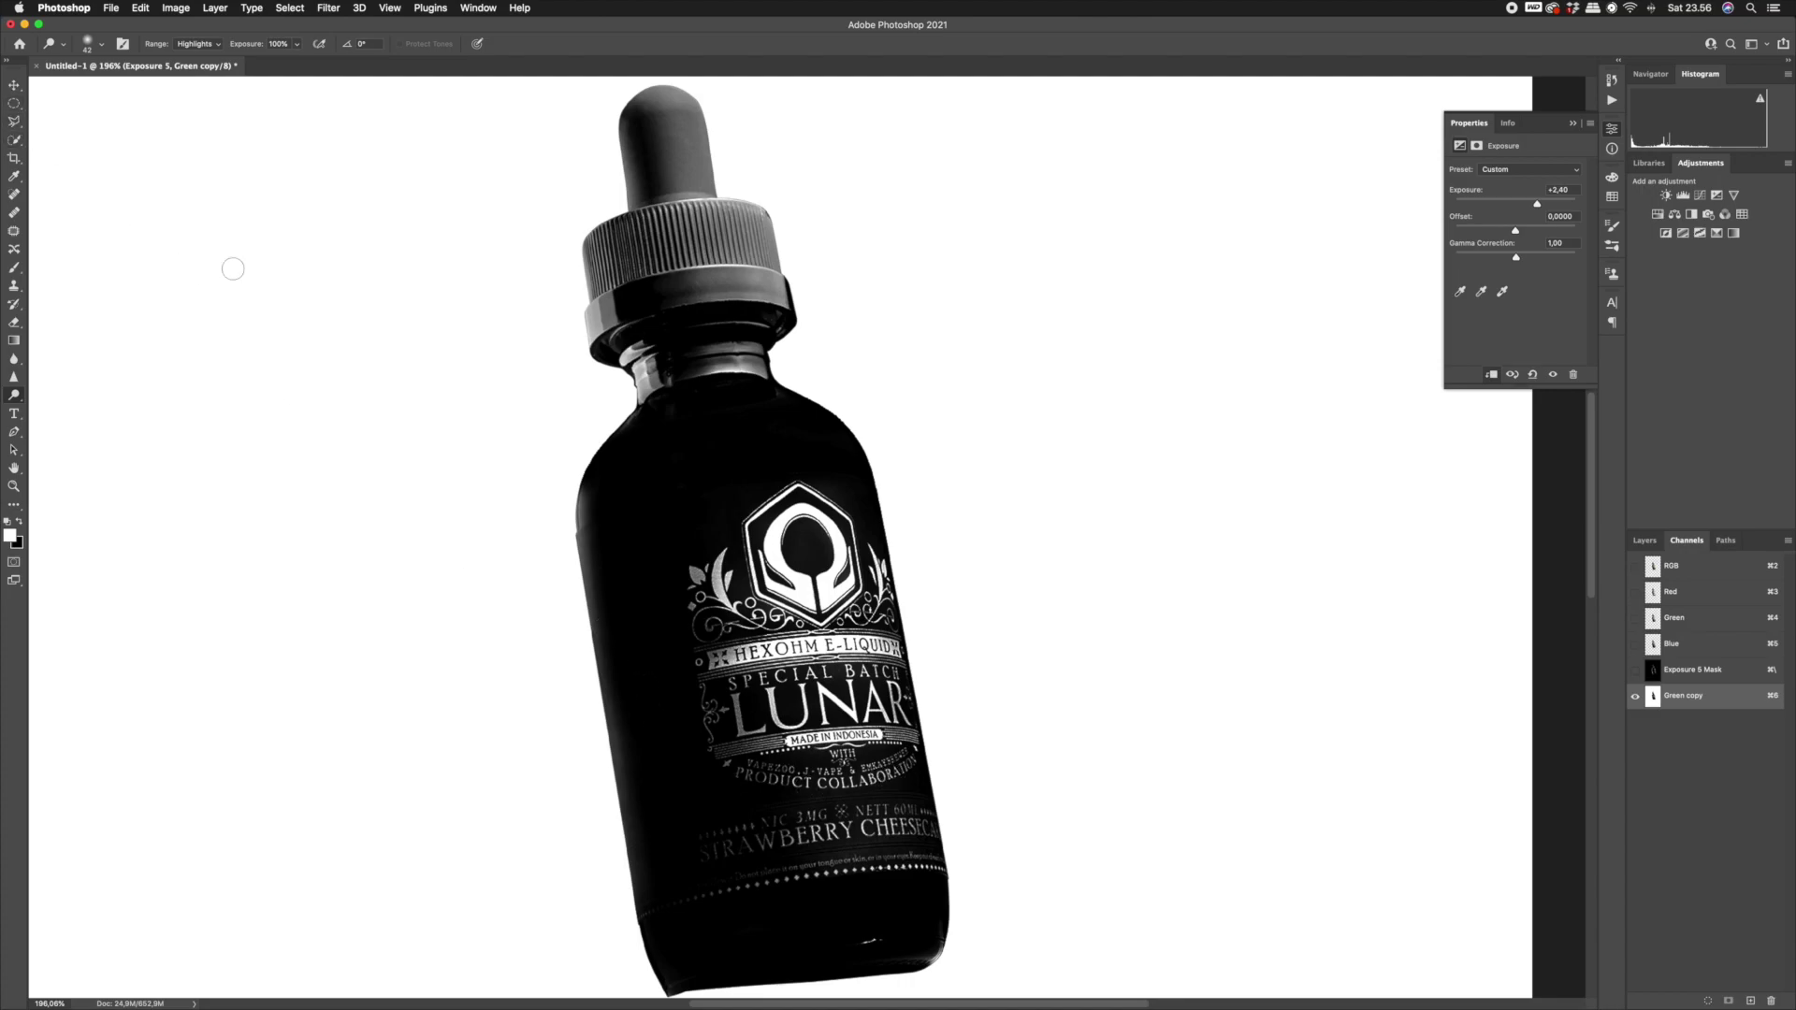
# Outline the label with the Polygonal Lasso and fill everything outside it with black on the Green channel copy.
pyautogui.click(15, 123)
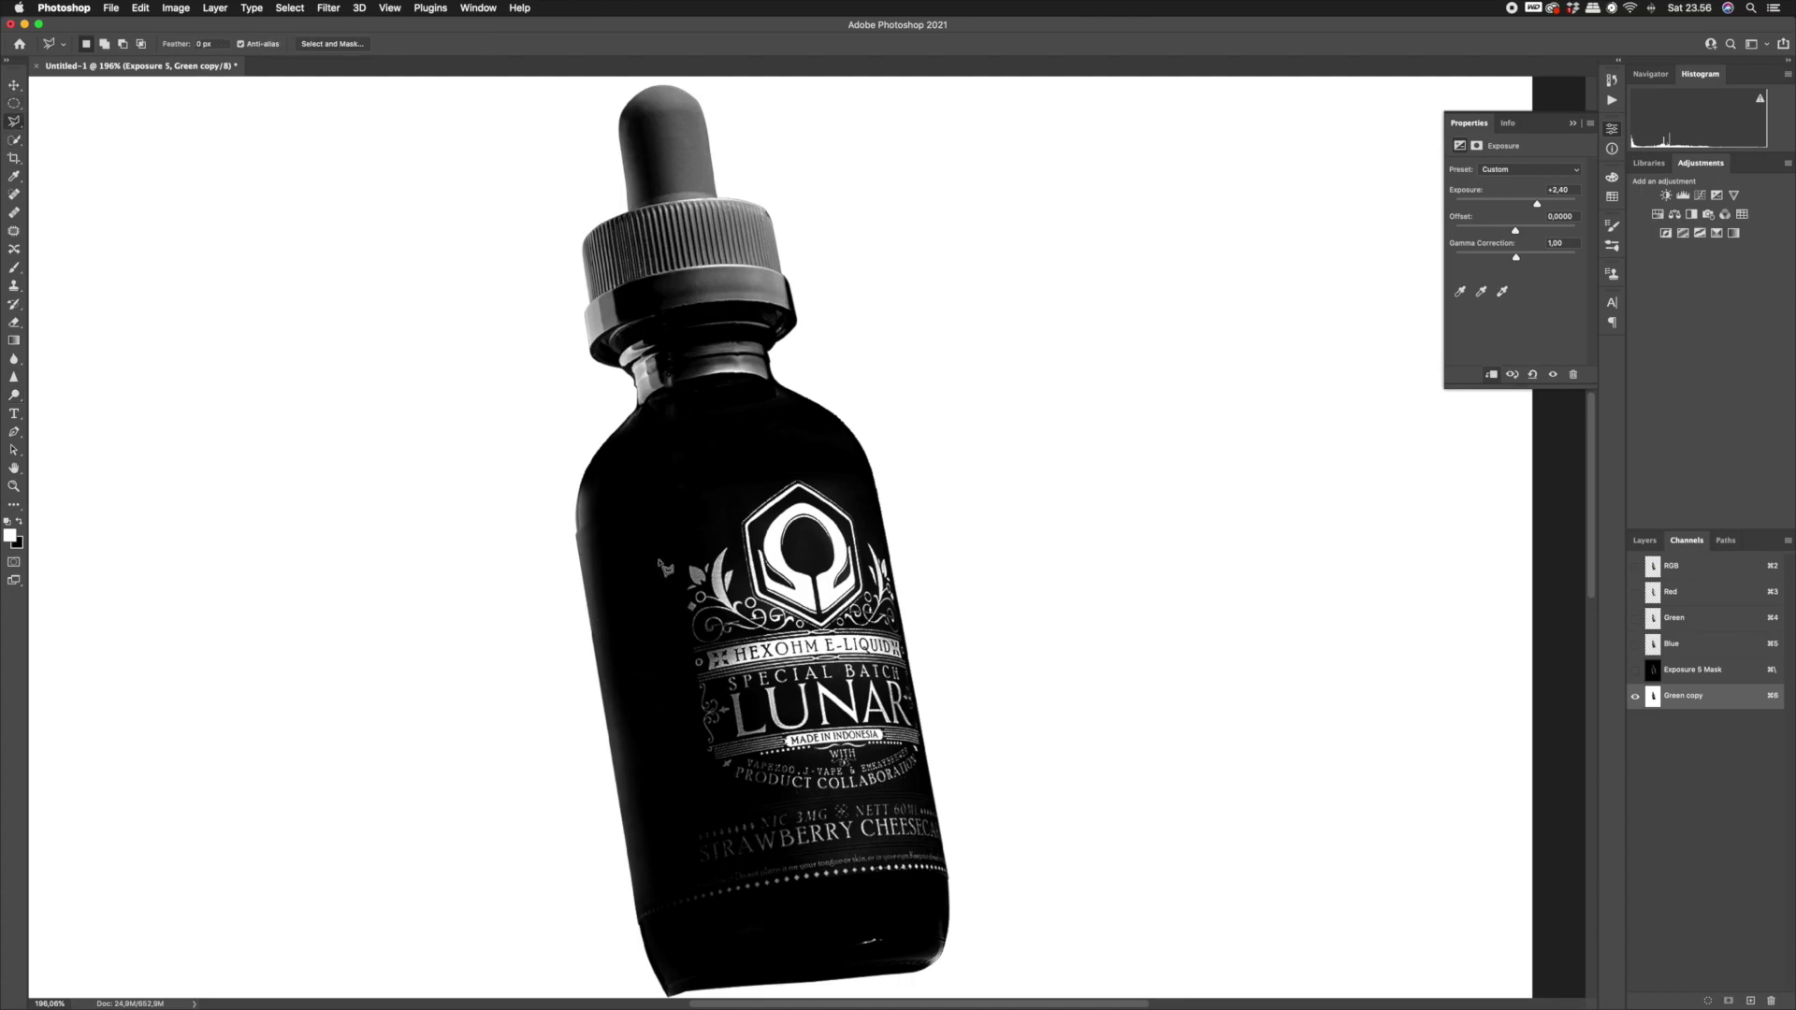
pyautogui.scroll(-3, 678, 584)
pyautogui.click(648, 447)
pyautogui.click(690, 832)
pyautogui.click(940, 797)
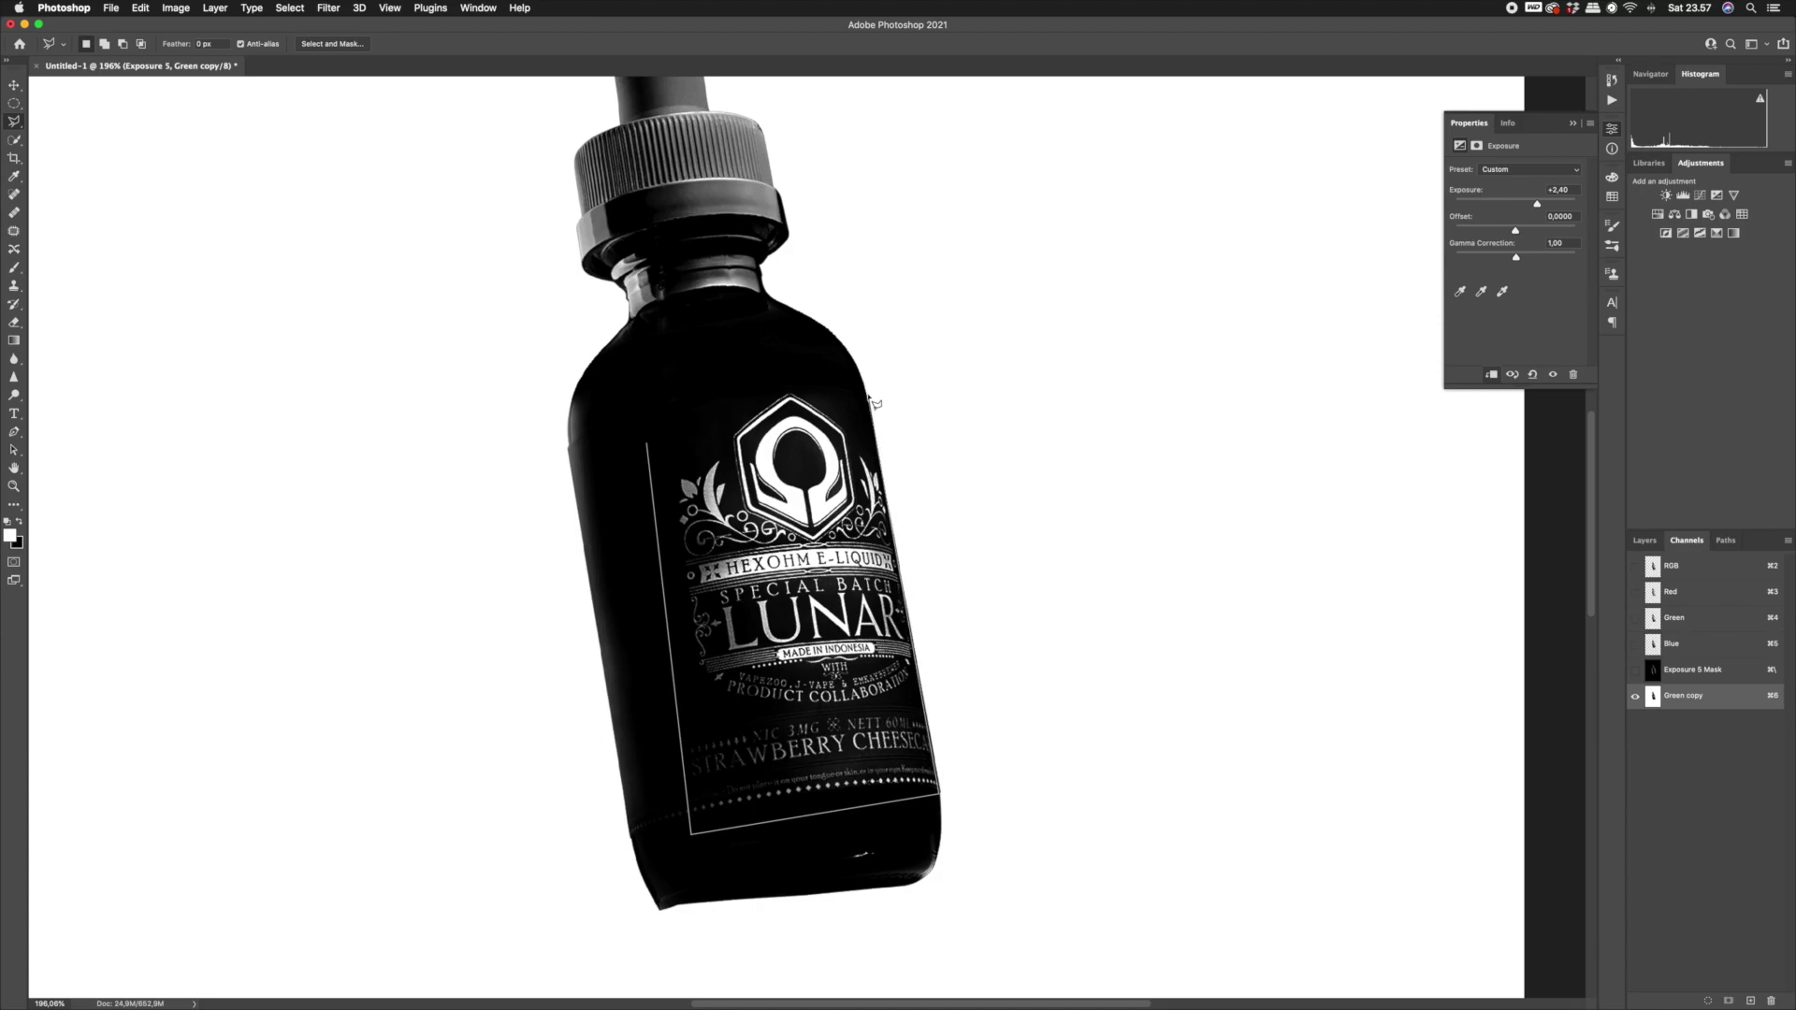
pyautogui.click(817, 372)
pyautogui.click(648, 445)
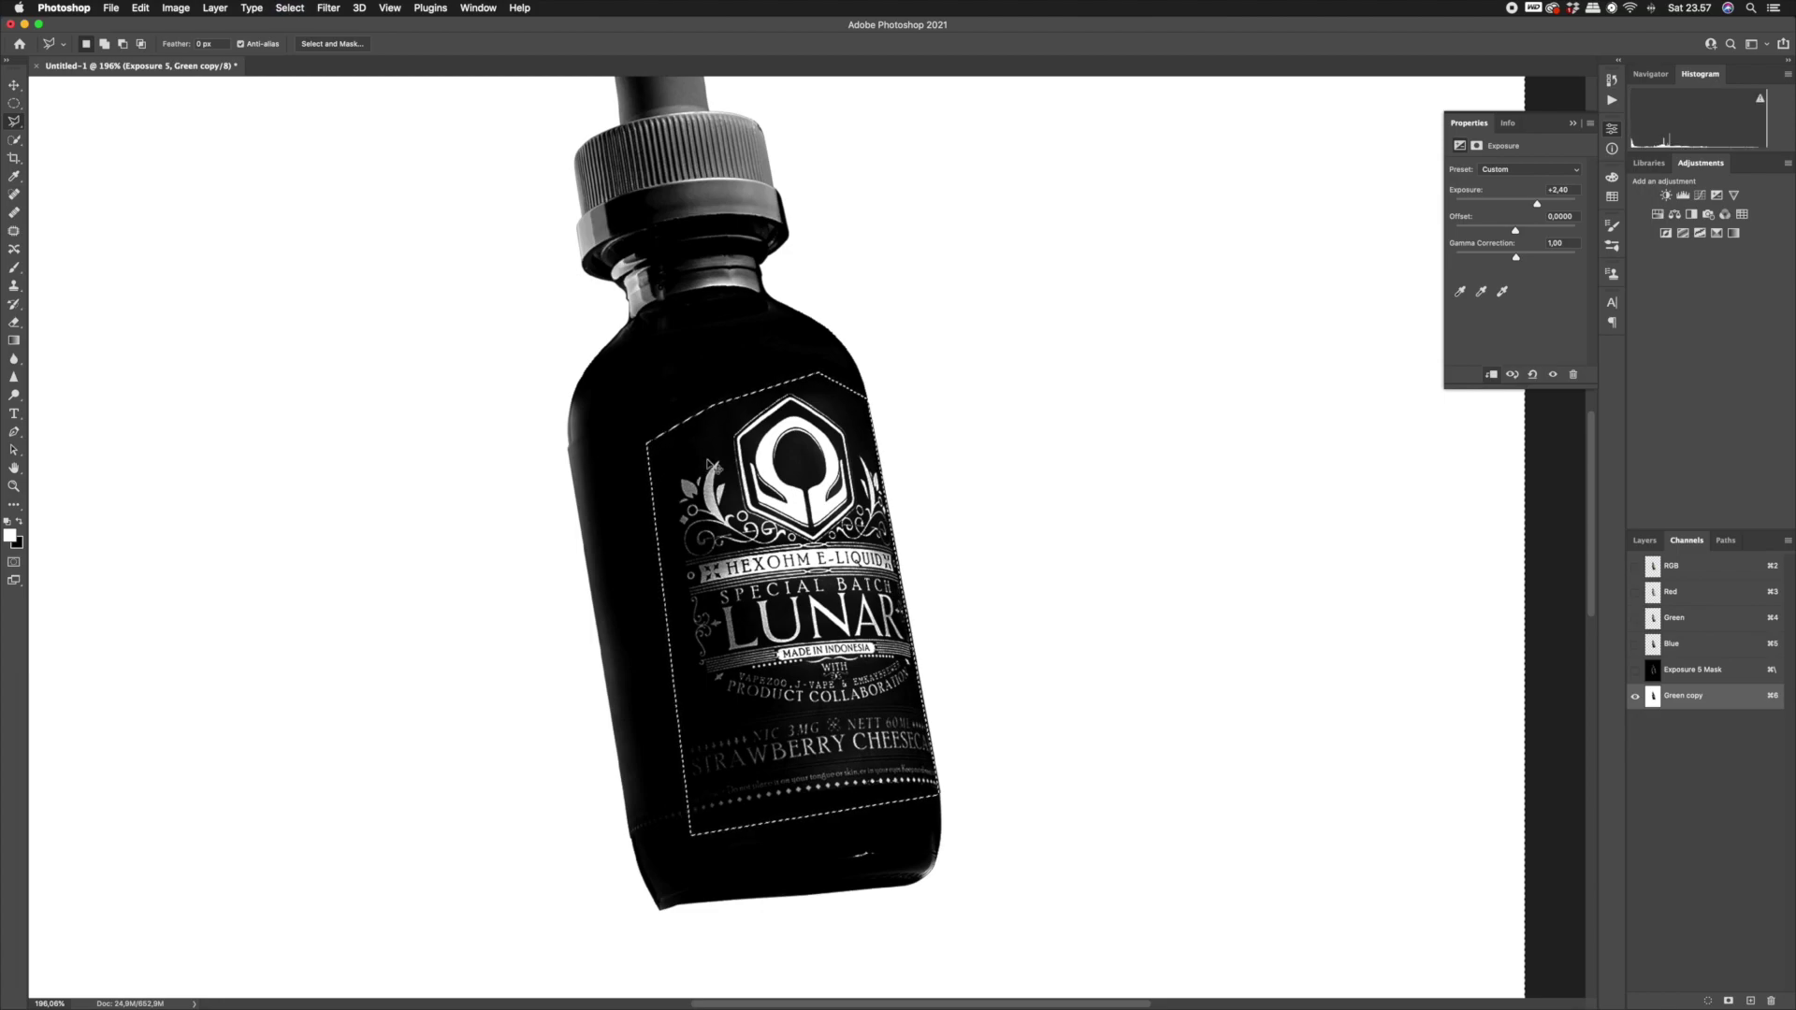
pyautogui.press('BackSpace')
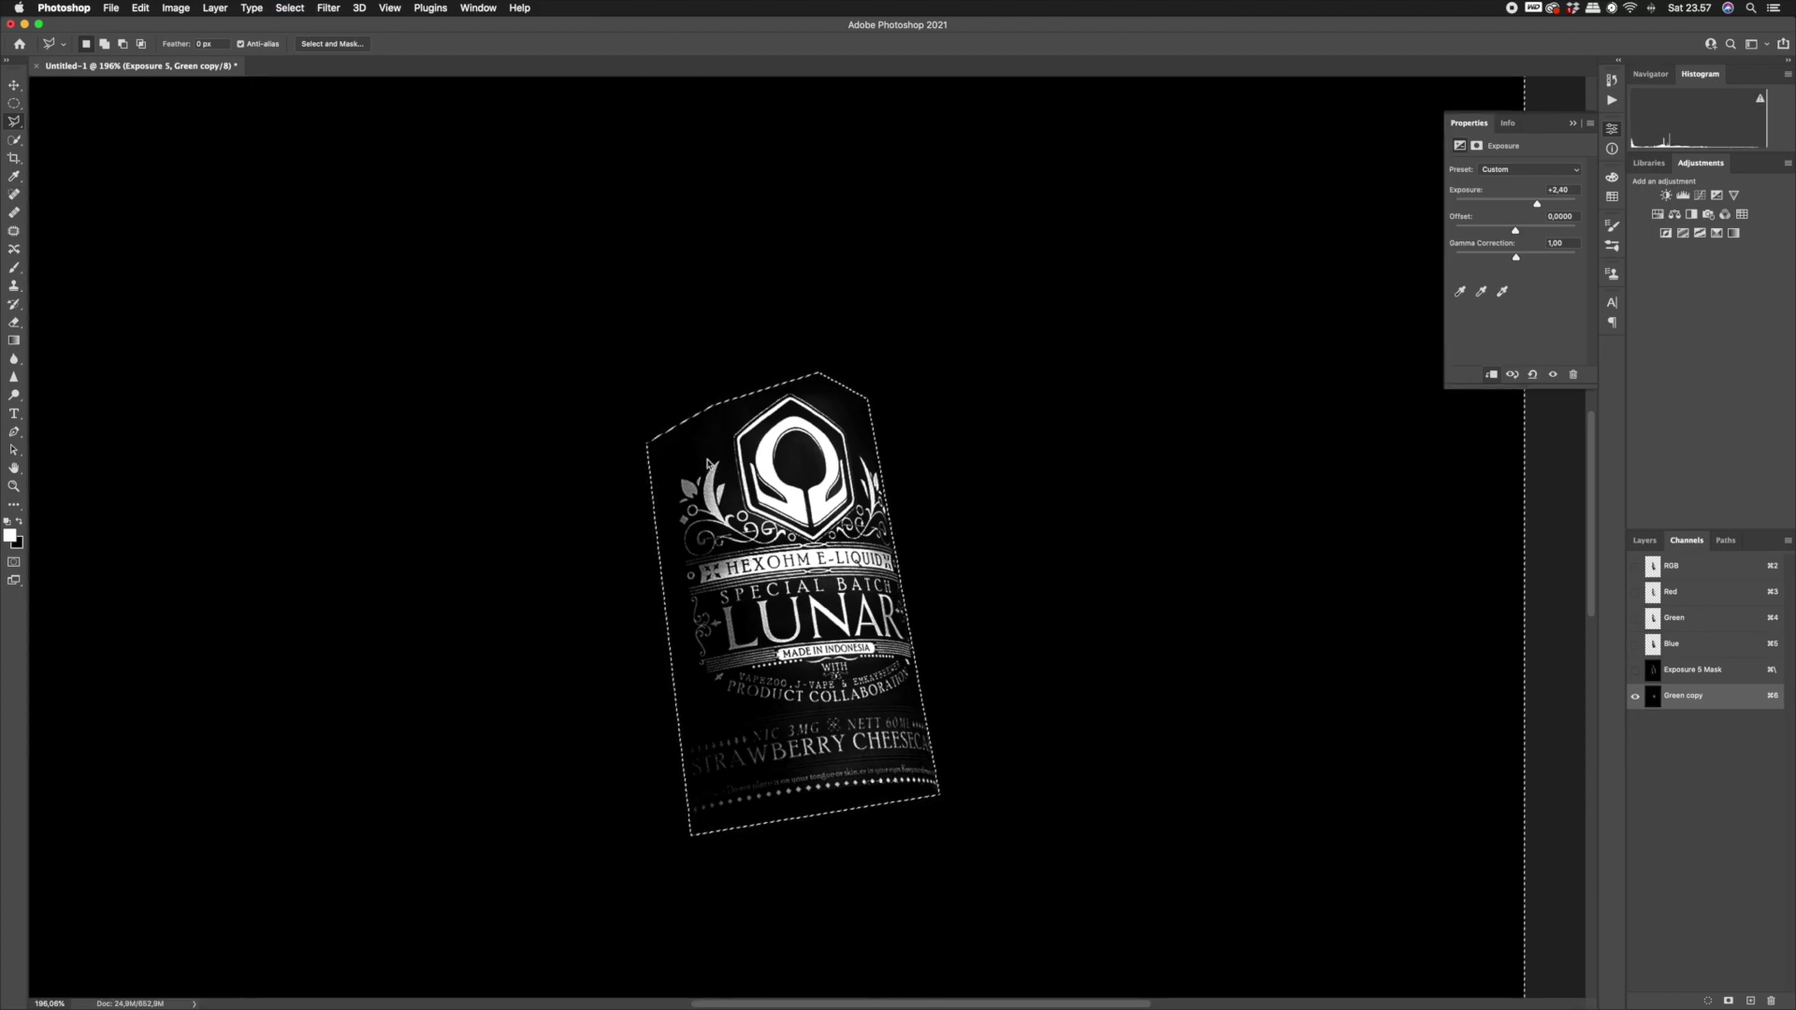
pyautogui.press('super+d')
# Paint the remaining grey traces above and around the hexagon emblem black on the channel copy.
pyautogui.press('z')
pyautogui.moveTo(870, 440)
pyautogui.mouseDown()
pyautogui.moveTo(882, 449)
pyautogui.moveTo(847, 449)
pyautogui.mouseUp()
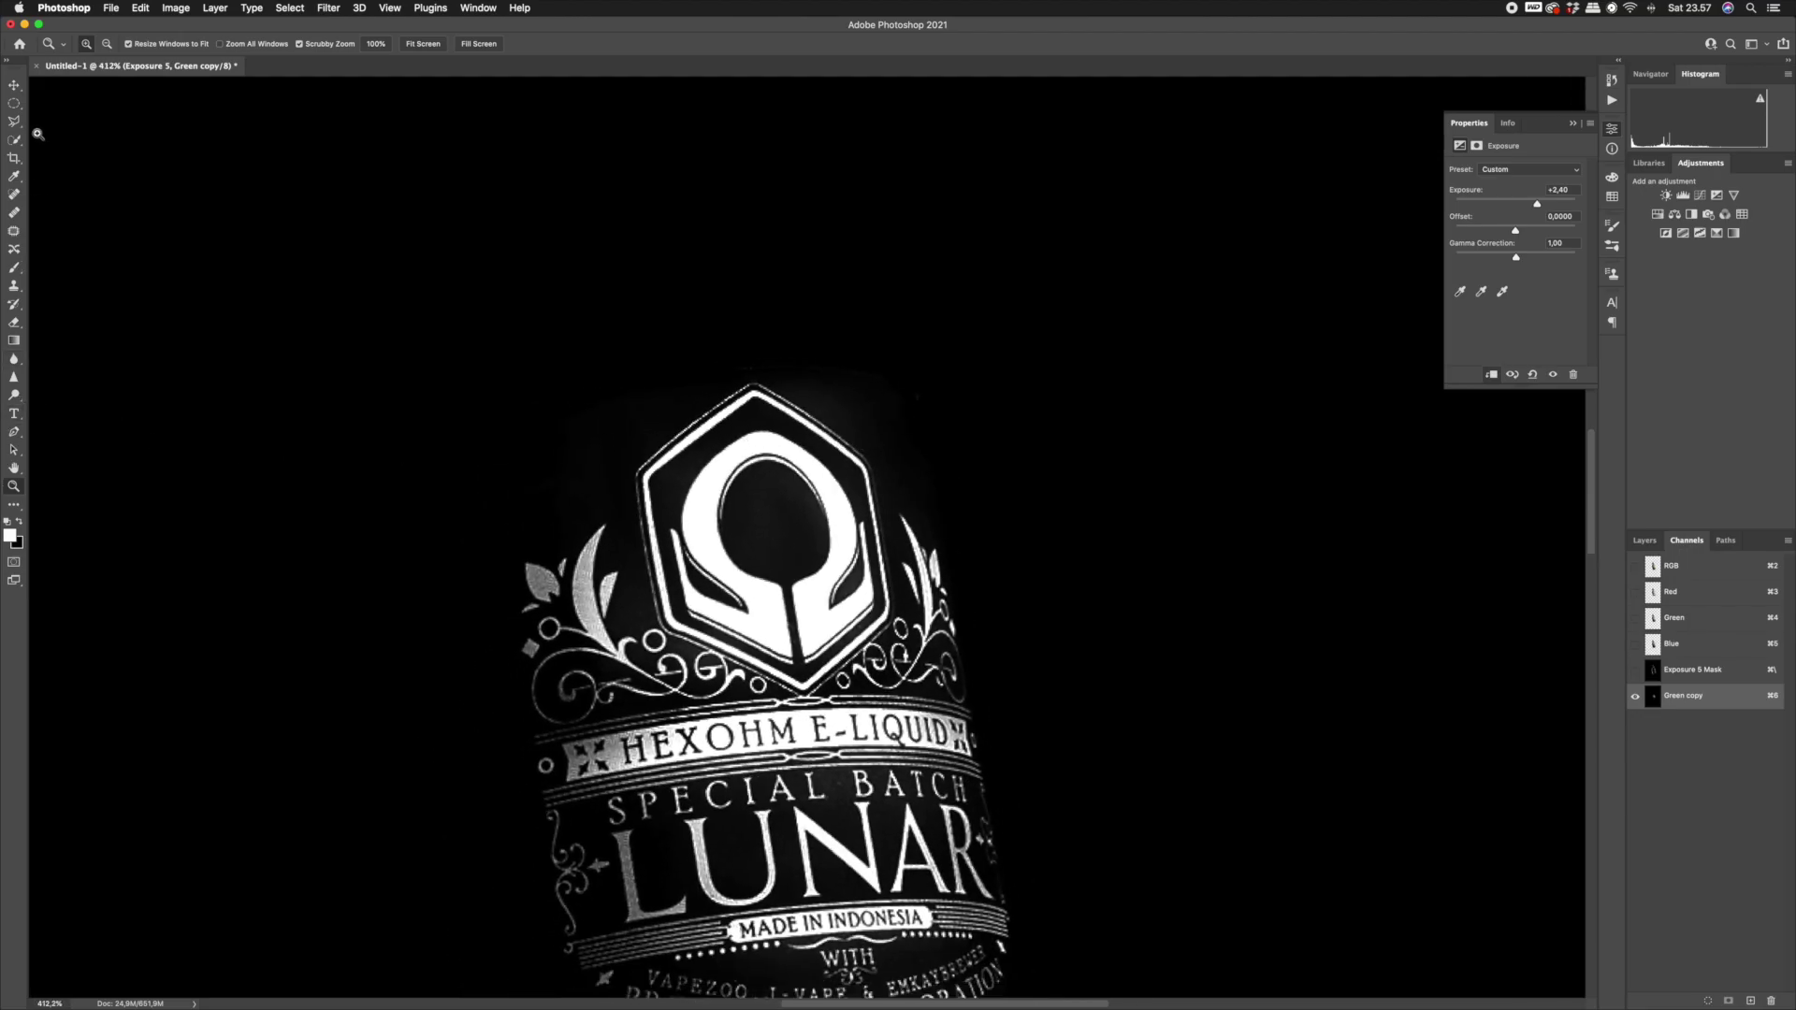
pyautogui.click(14, 267)
pyautogui.click(23, 524)
pyautogui.moveTo(572, 460)
pyautogui.mouseDown()
pyautogui.moveTo(691, 354)
pyautogui.moveTo(909, 416)
pyautogui.moveTo(863, 418)
pyautogui.mouseUp()
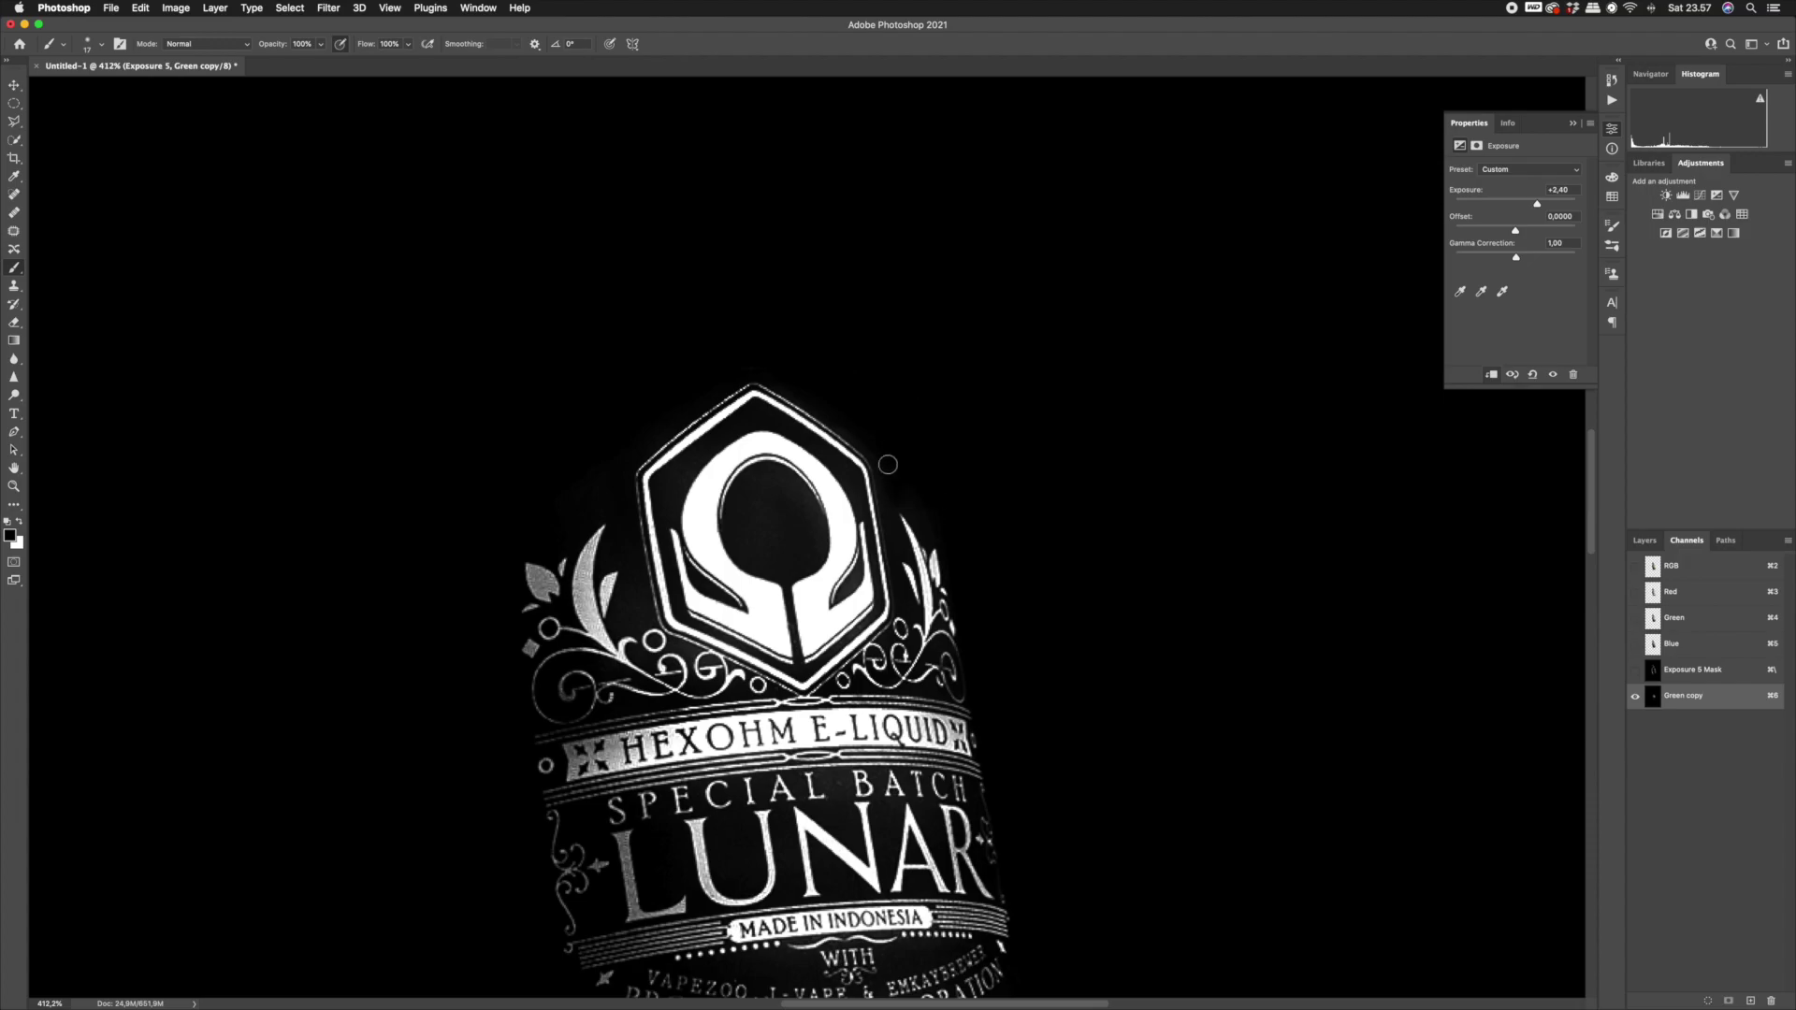
# Load the Green copy channel as a selection and show all layers of the composition again.
pyautogui.press('z')
pyautogui.press('super+0')
pyautogui.moveTo(660, 478); pyautogui.dragTo(677, 477)
pyautogui.keyDown('super'); pyautogui.click(1653, 697); pyautogui.keyUp('super')
pyautogui.click(1644, 541)
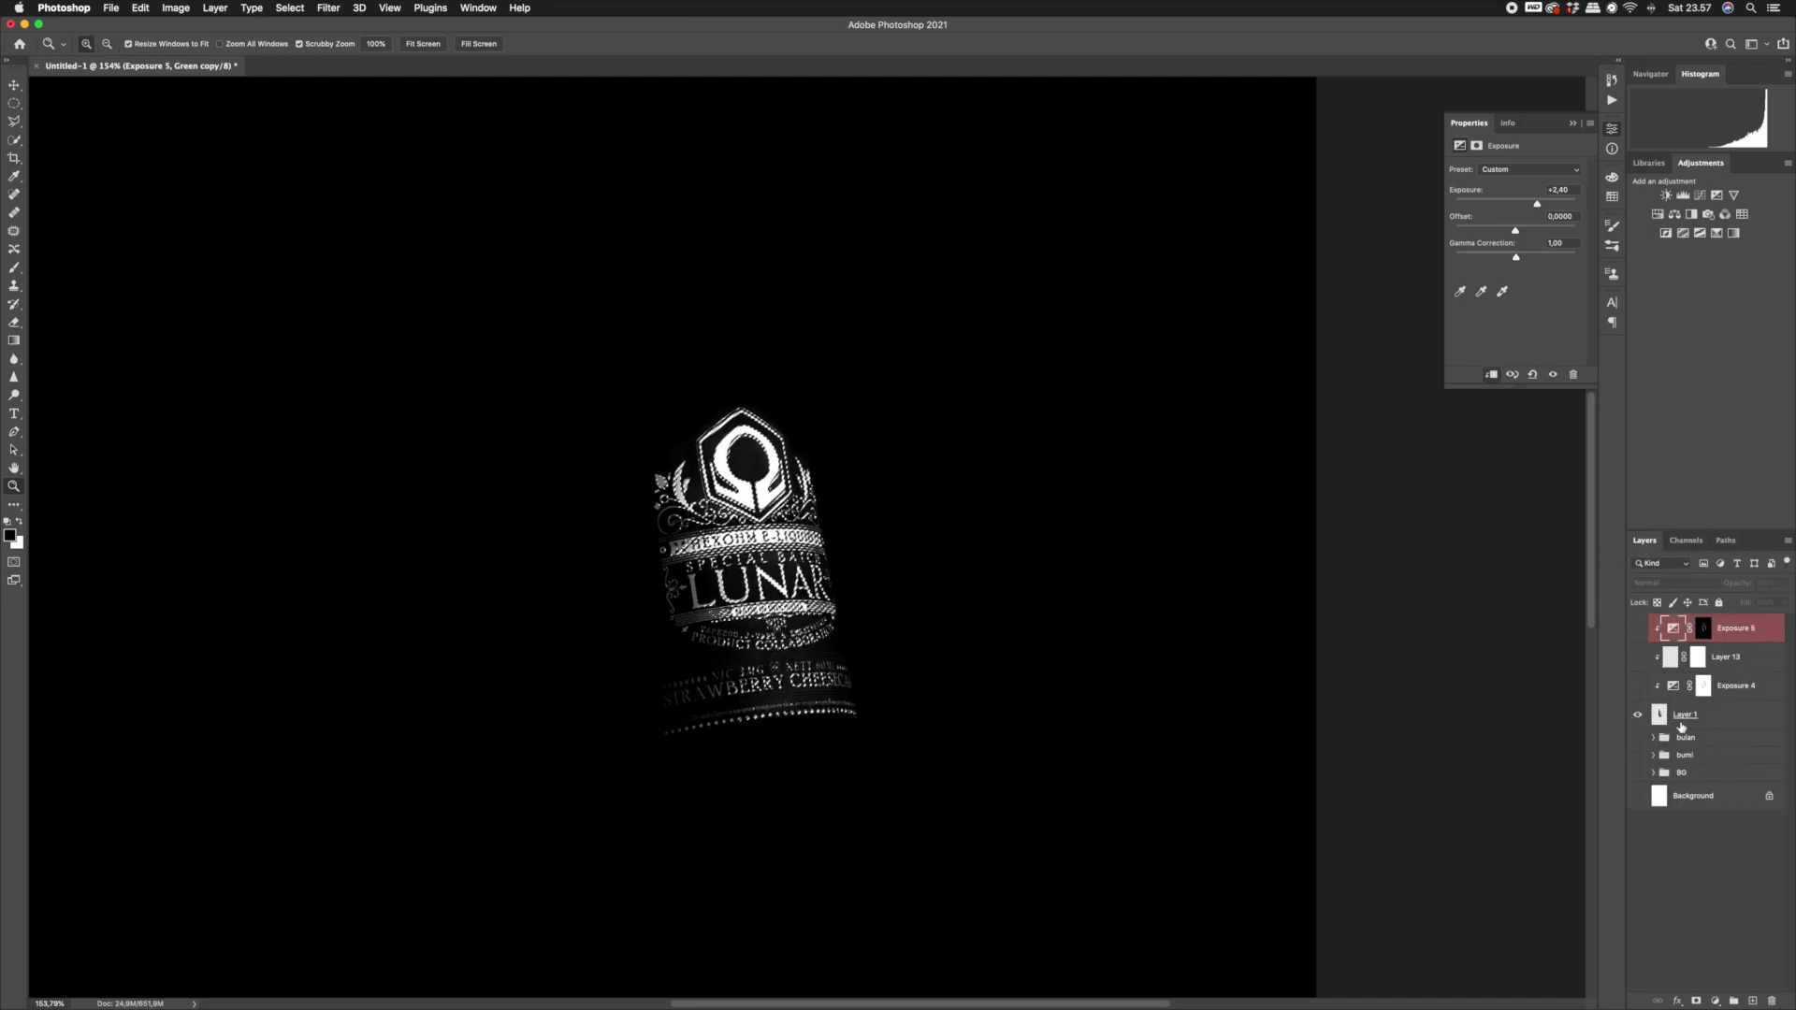
pyautogui.keyDown('alt'); pyautogui.click(1638, 722); pyautogui.keyUp('alt')
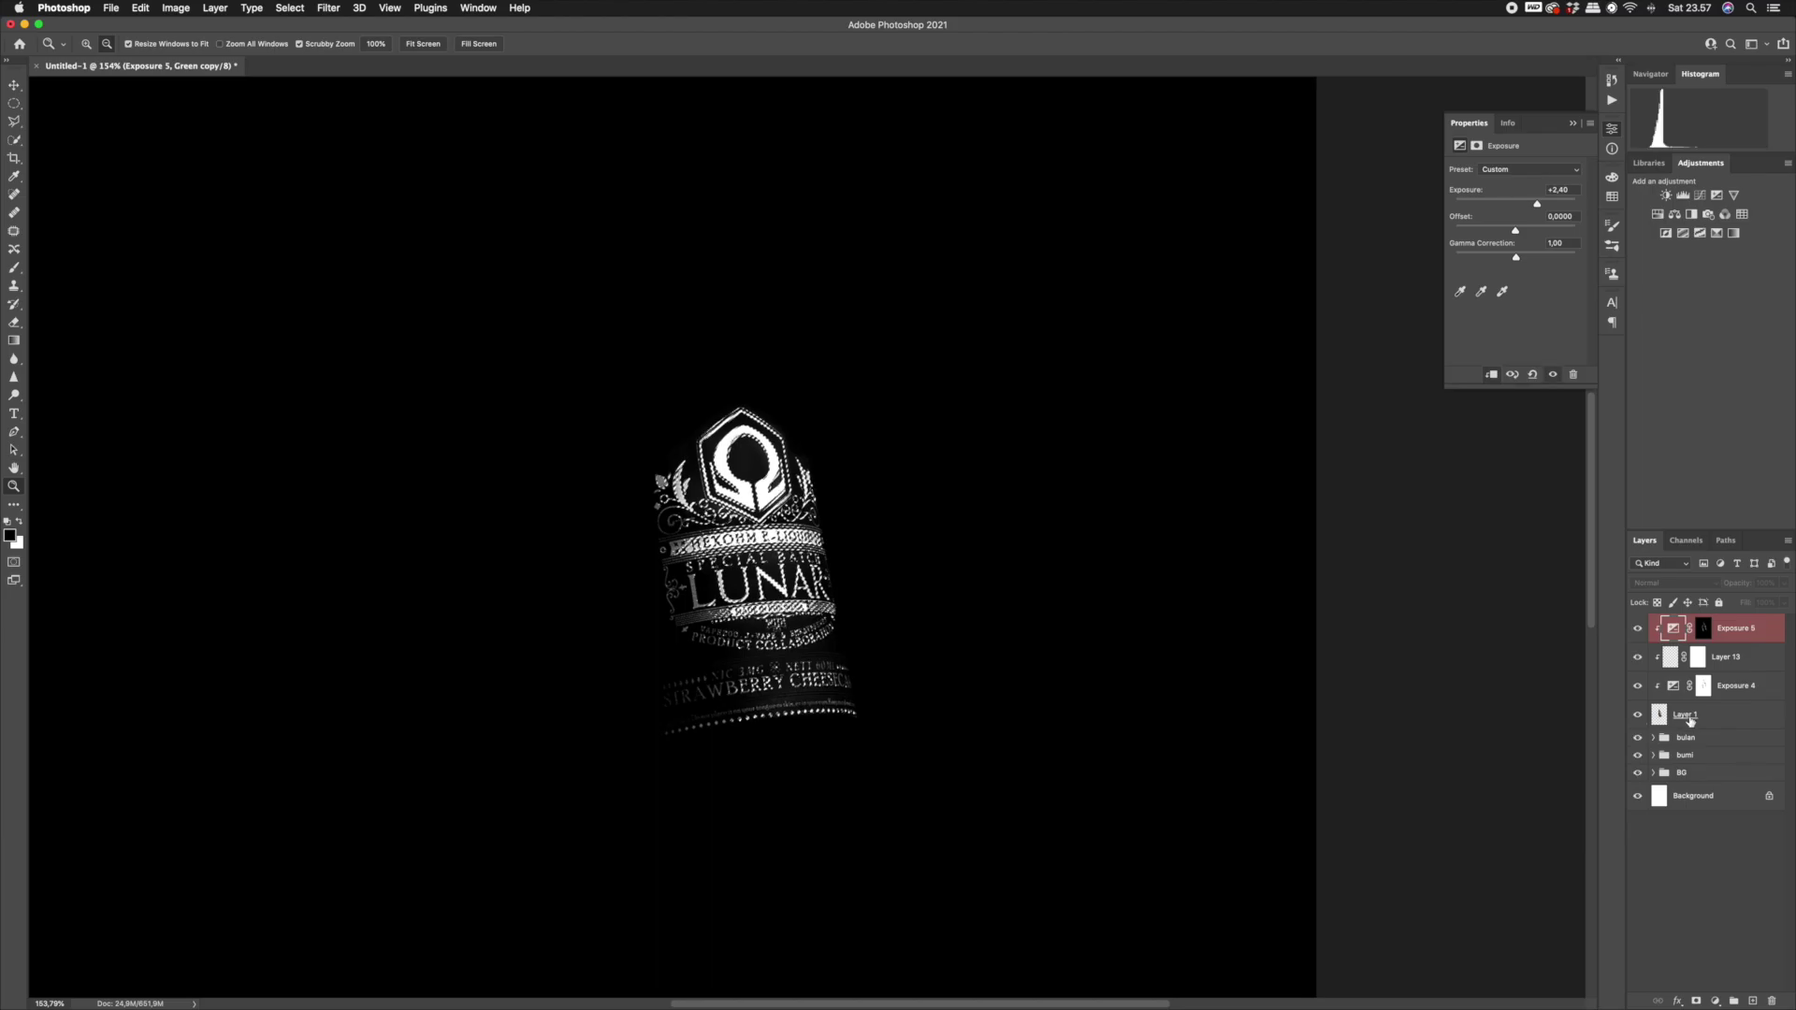
pyautogui.click(1692, 721)
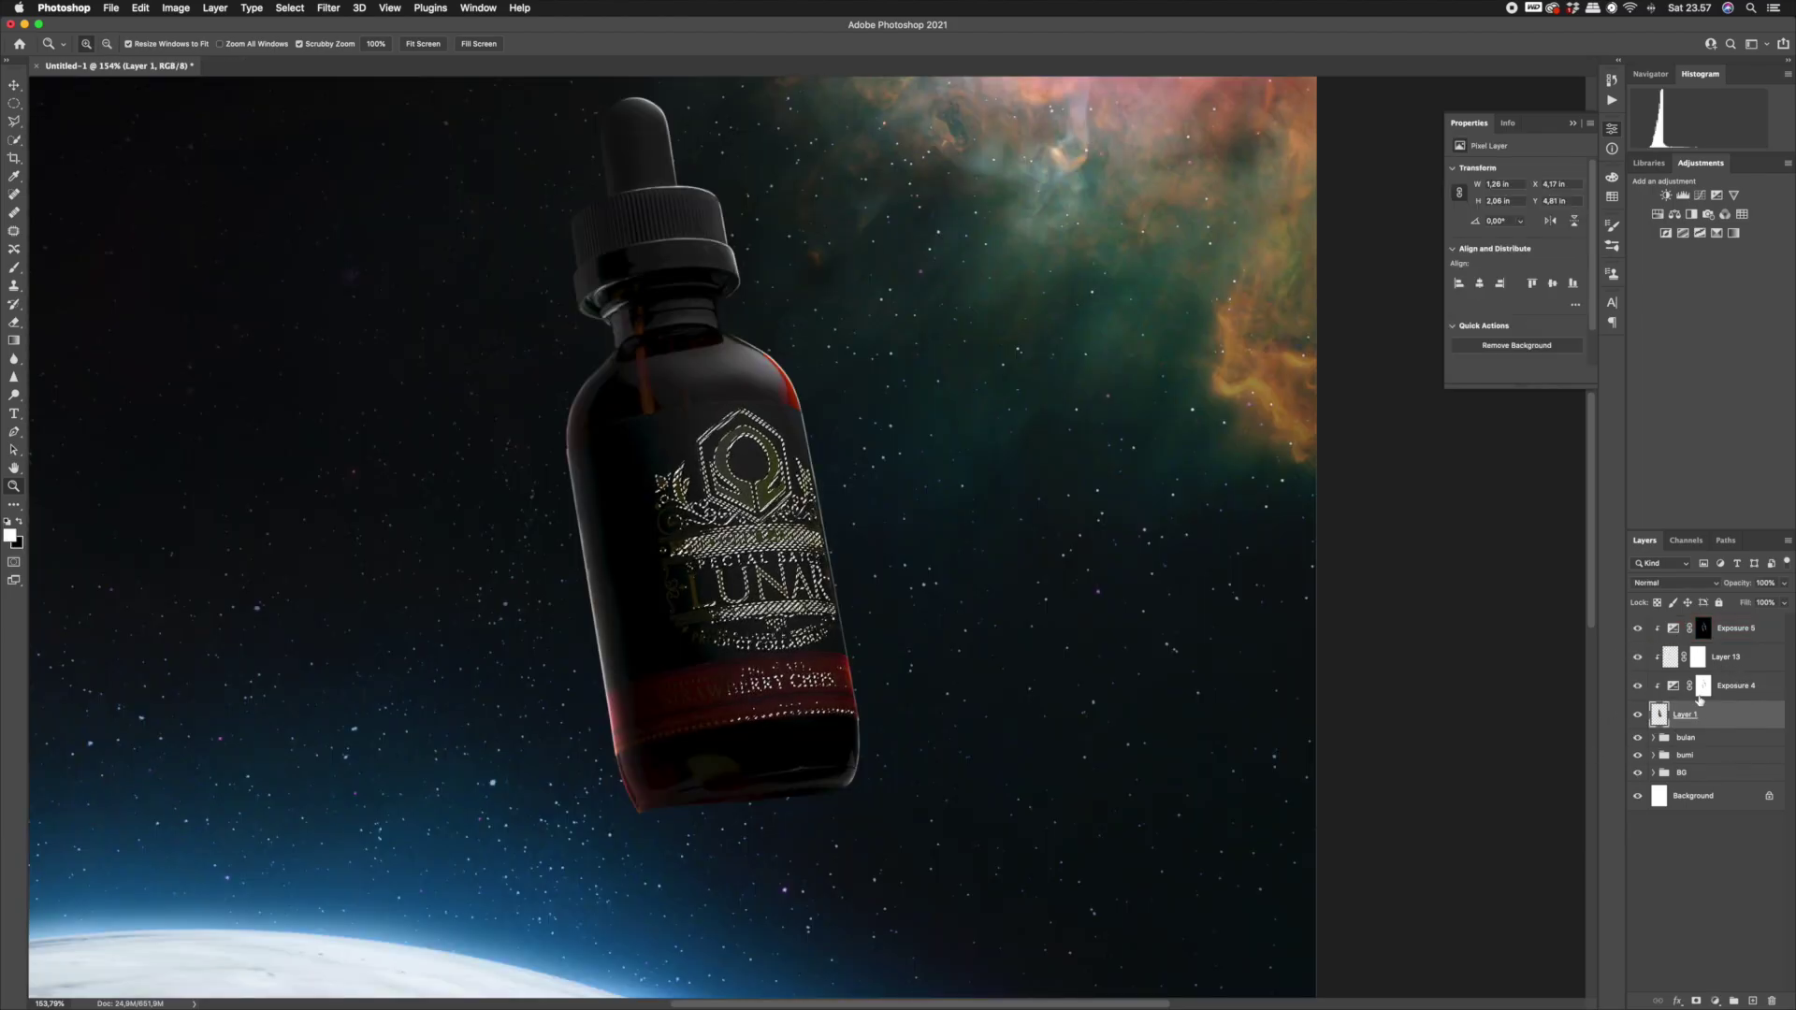
# Paint black on the Exposure 4 mask inside the label selection so the emblem and lettering regain their brightness.
pyautogui.click(1704, 690)
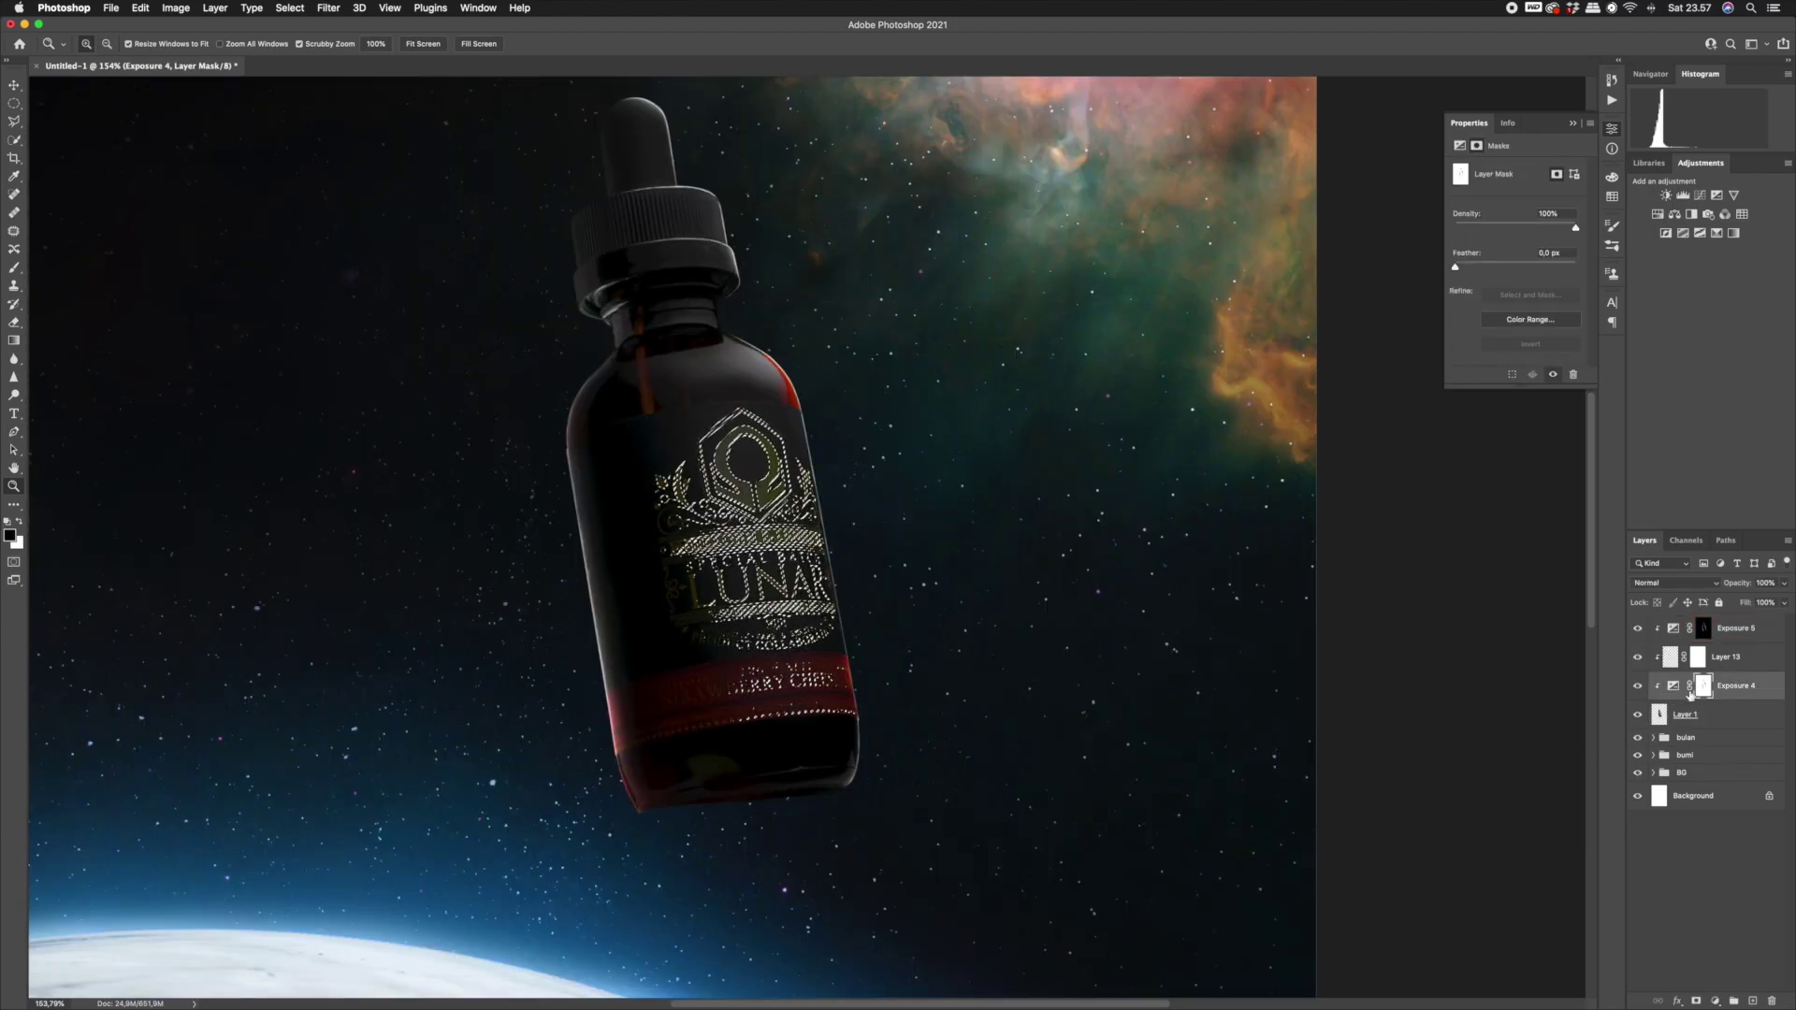
pyautogui.press('b')
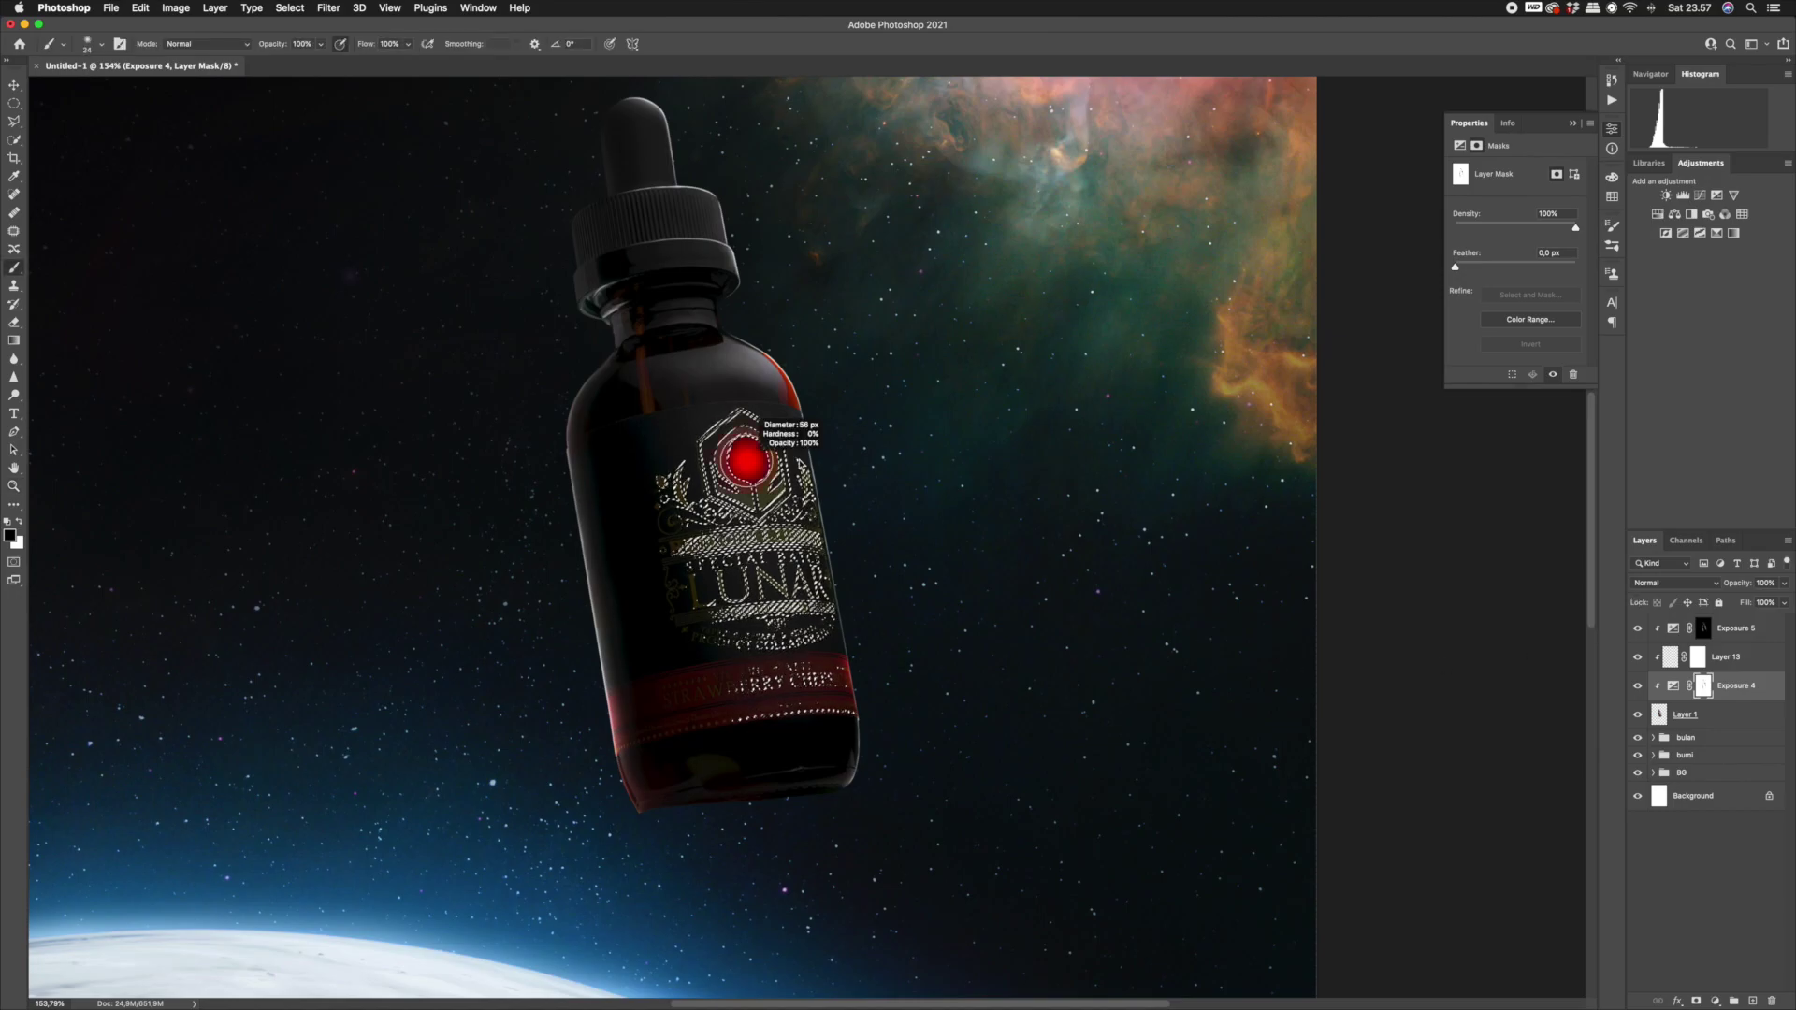
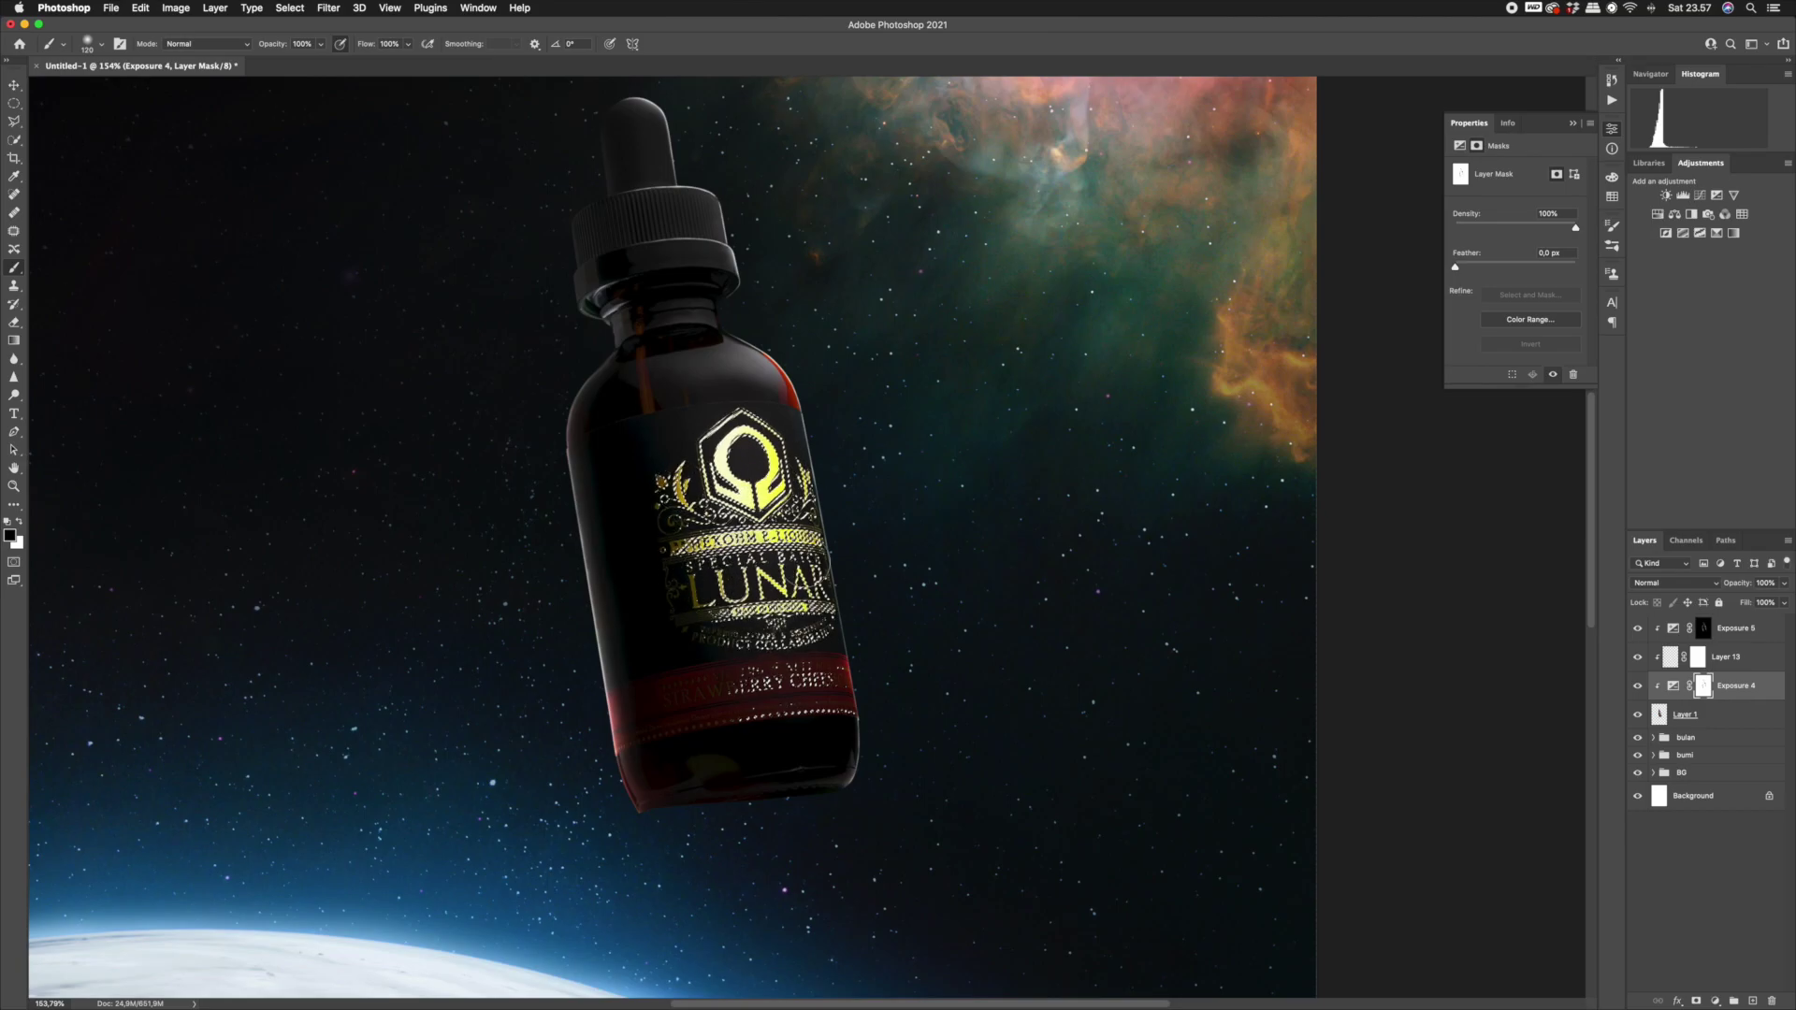
pyautogui.press('z')
pyautogui.moveTo(784, 553); pyautogui.dragTo(856, 462)
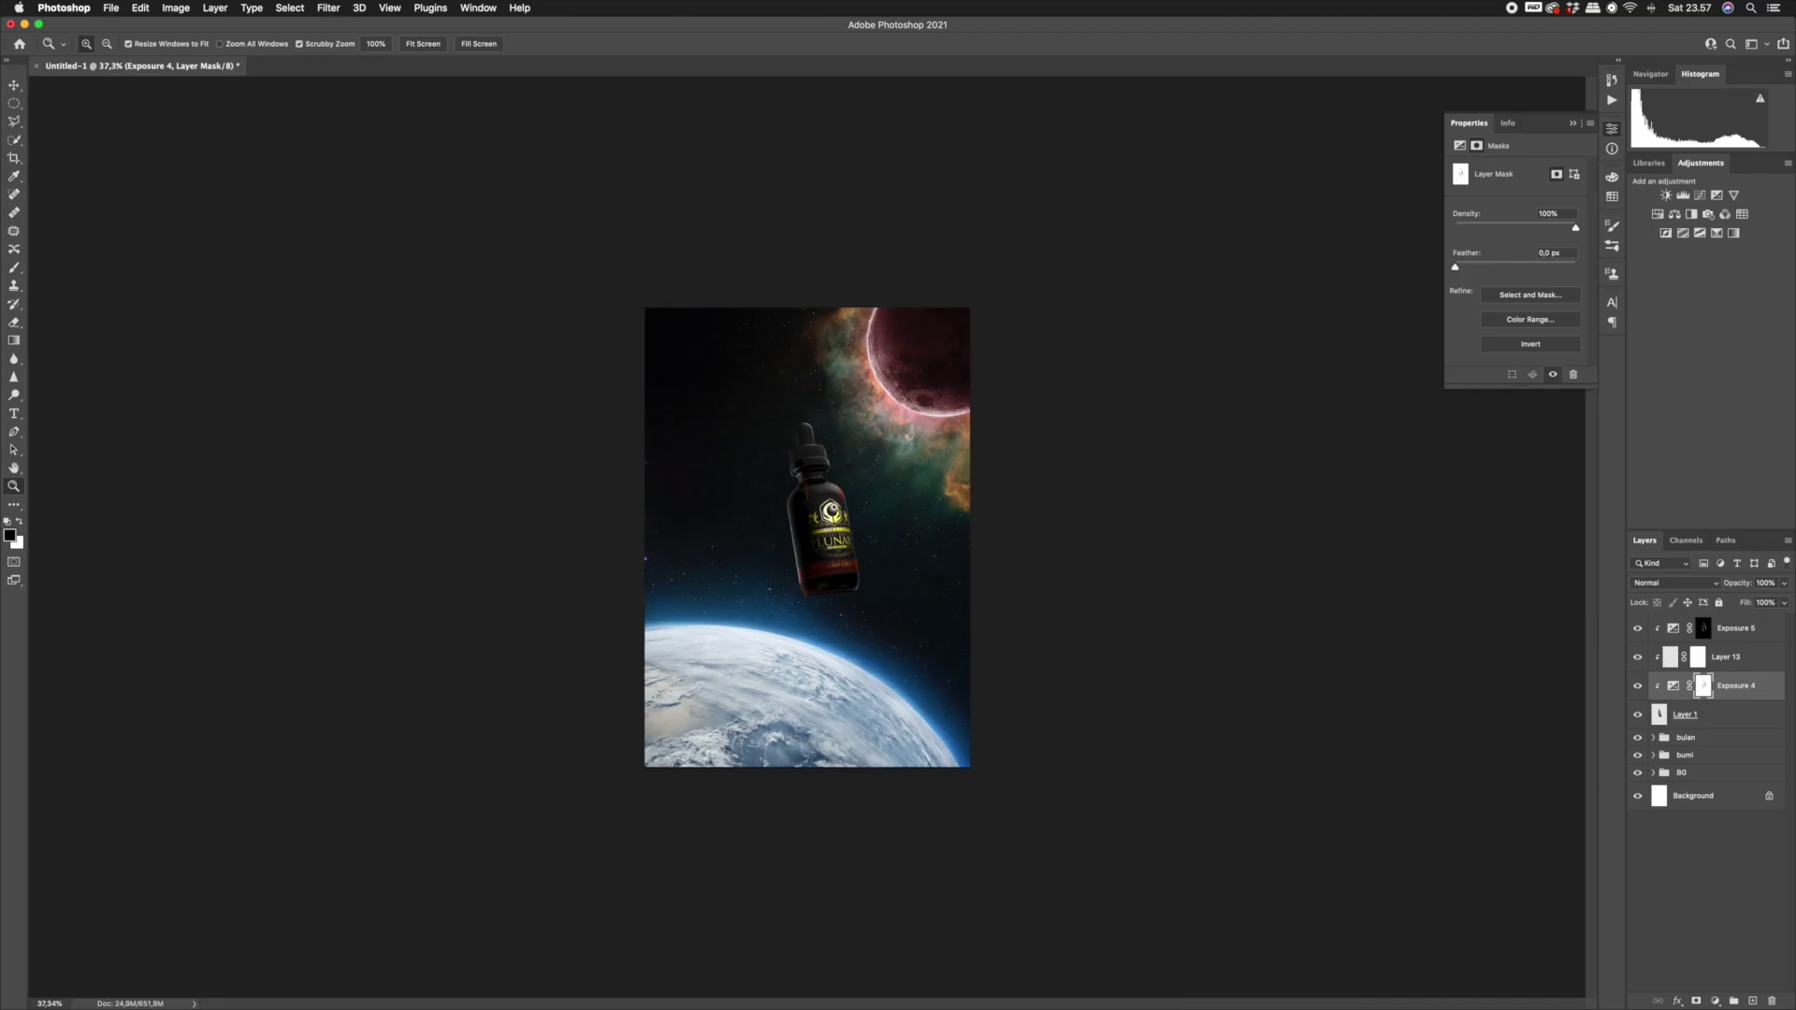
pyautogui.moveTo(825, 524); pyautogui.dragTo(868, 531)
pyautogui.moveTo(800, 449); pyautogui.dragTo(851, 502)
# Add a Color Balance adjustment on top of the bottle's clipped layers, with midtones at Cyan–Red -55 and Yellow–Blue +50.
pyautogui.click(1732, 658)
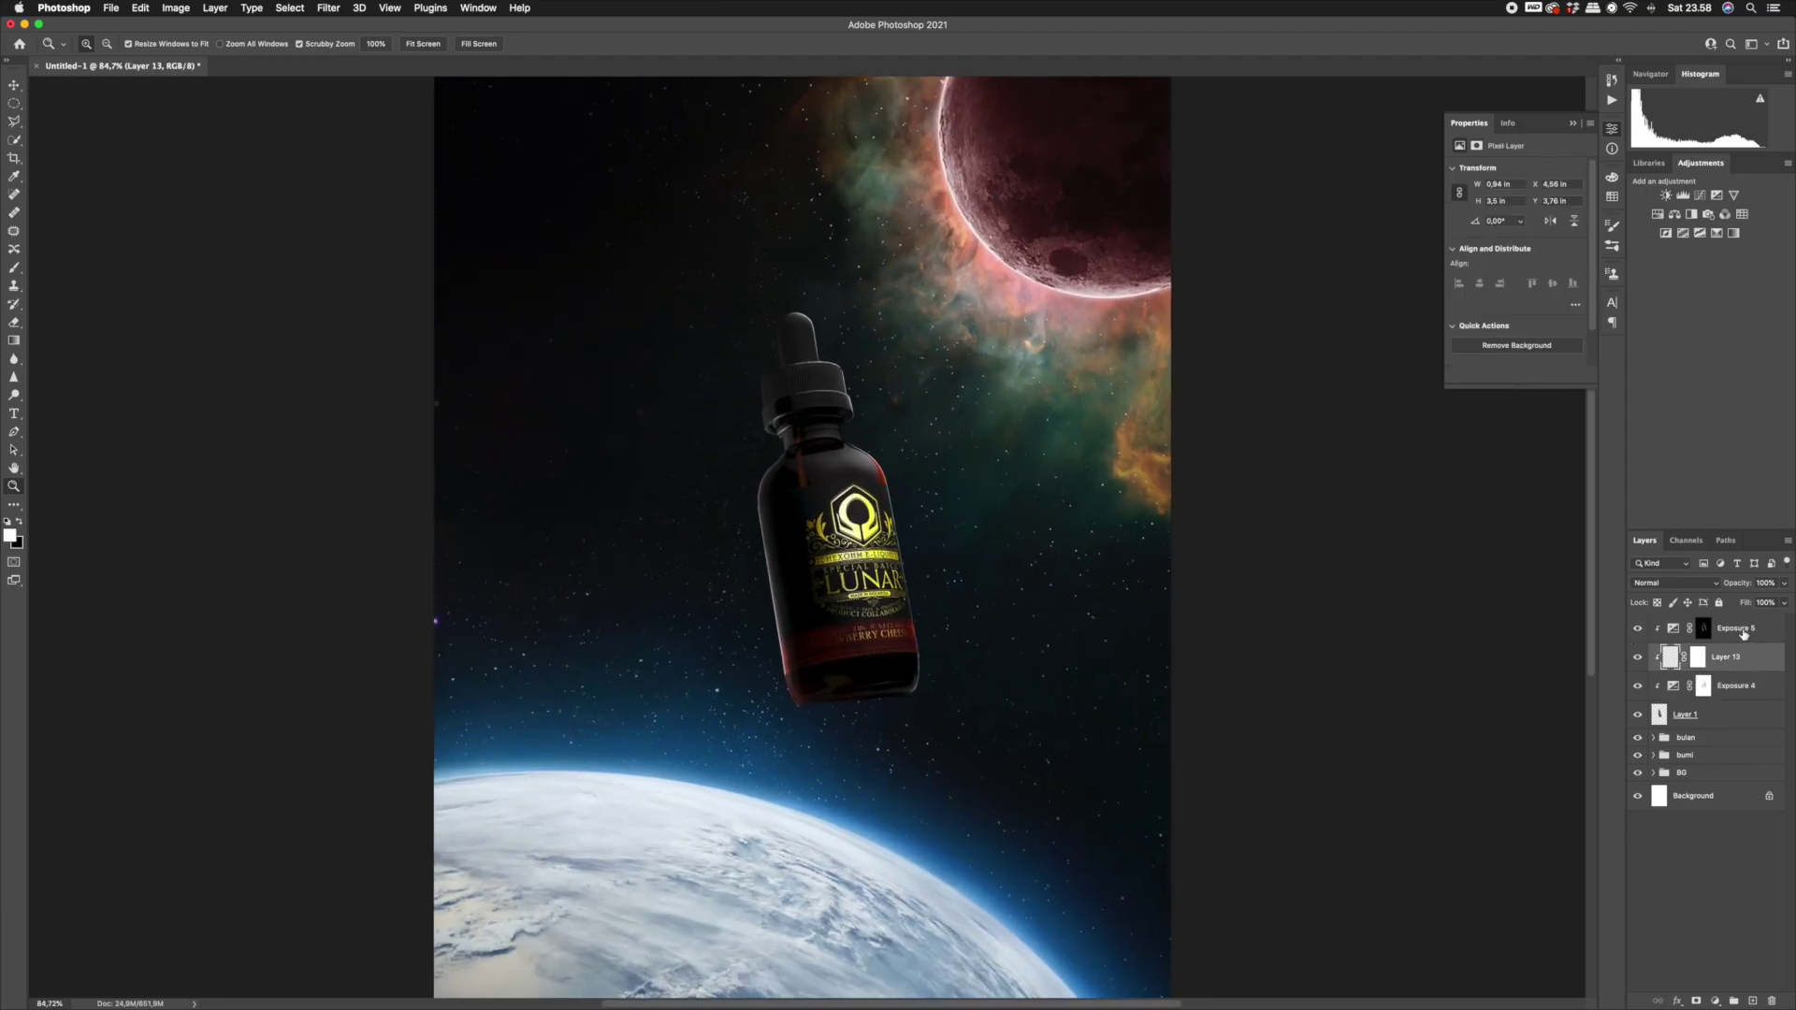
pyautogui.click(1716, 1001)
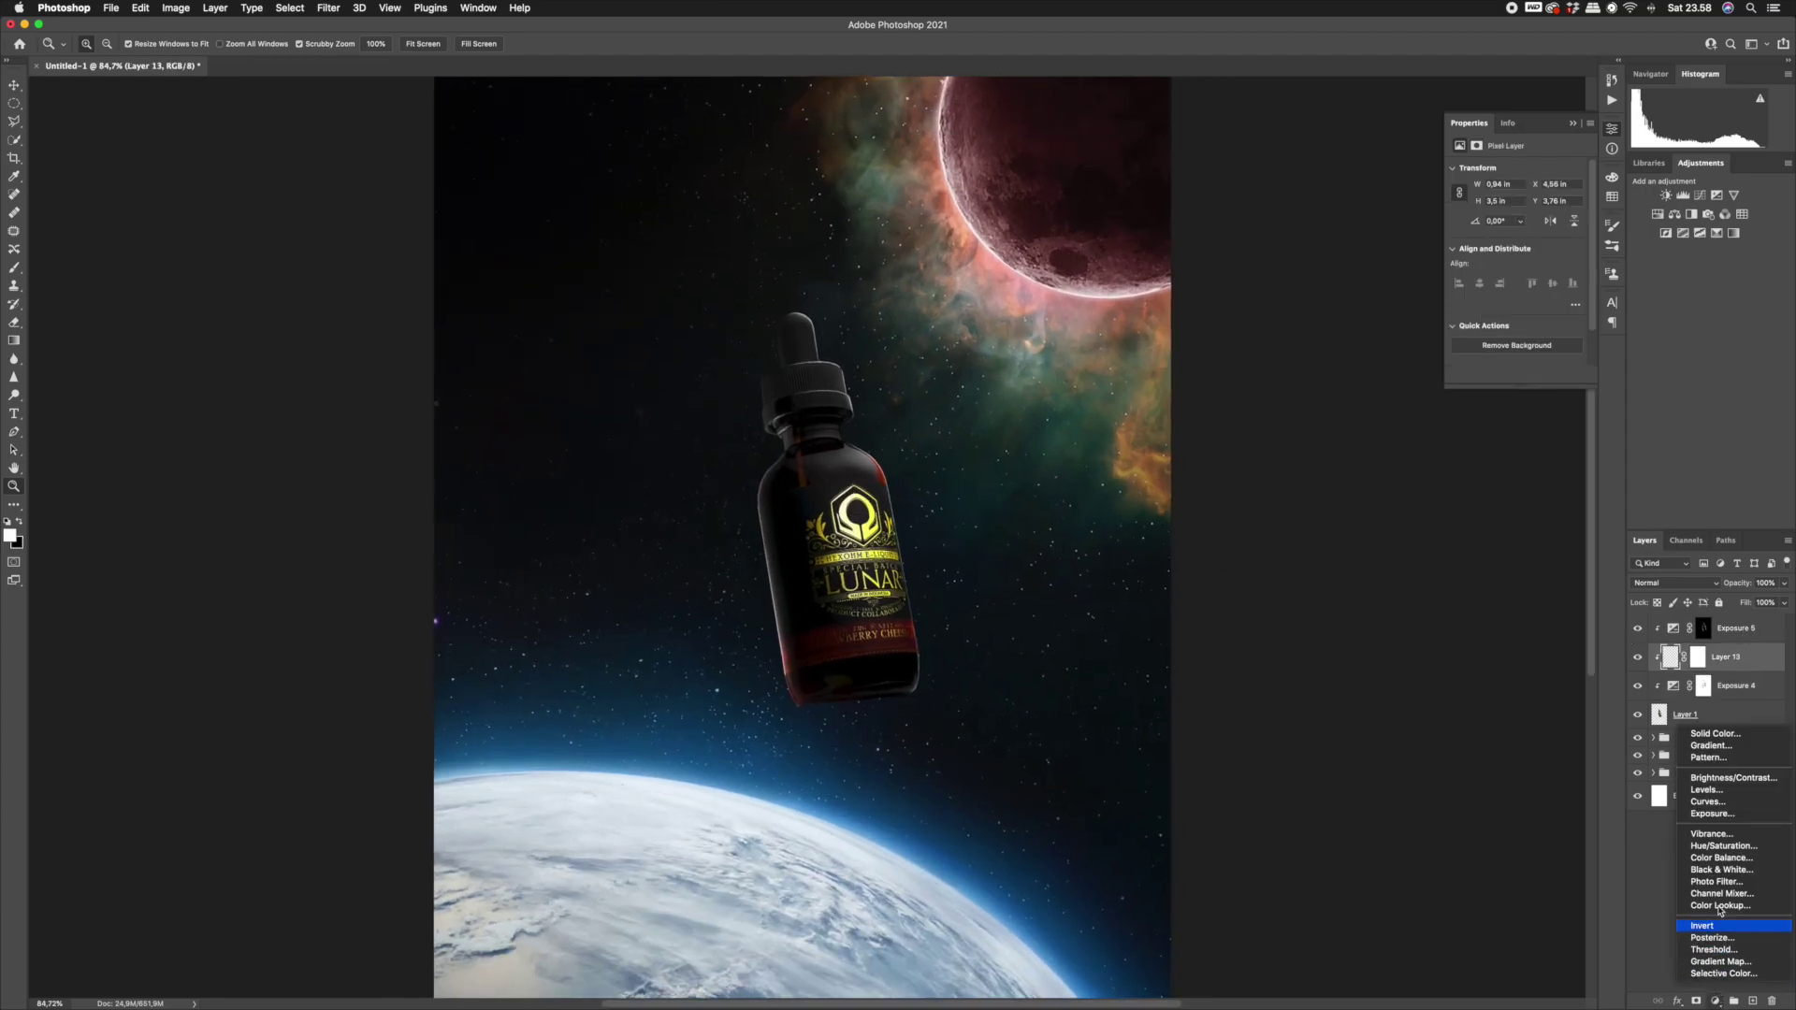
pyautogui.click(1736, 679)
pyautogui.moveTo(1736, 660); pyautogui.dragTo(1740, 624)
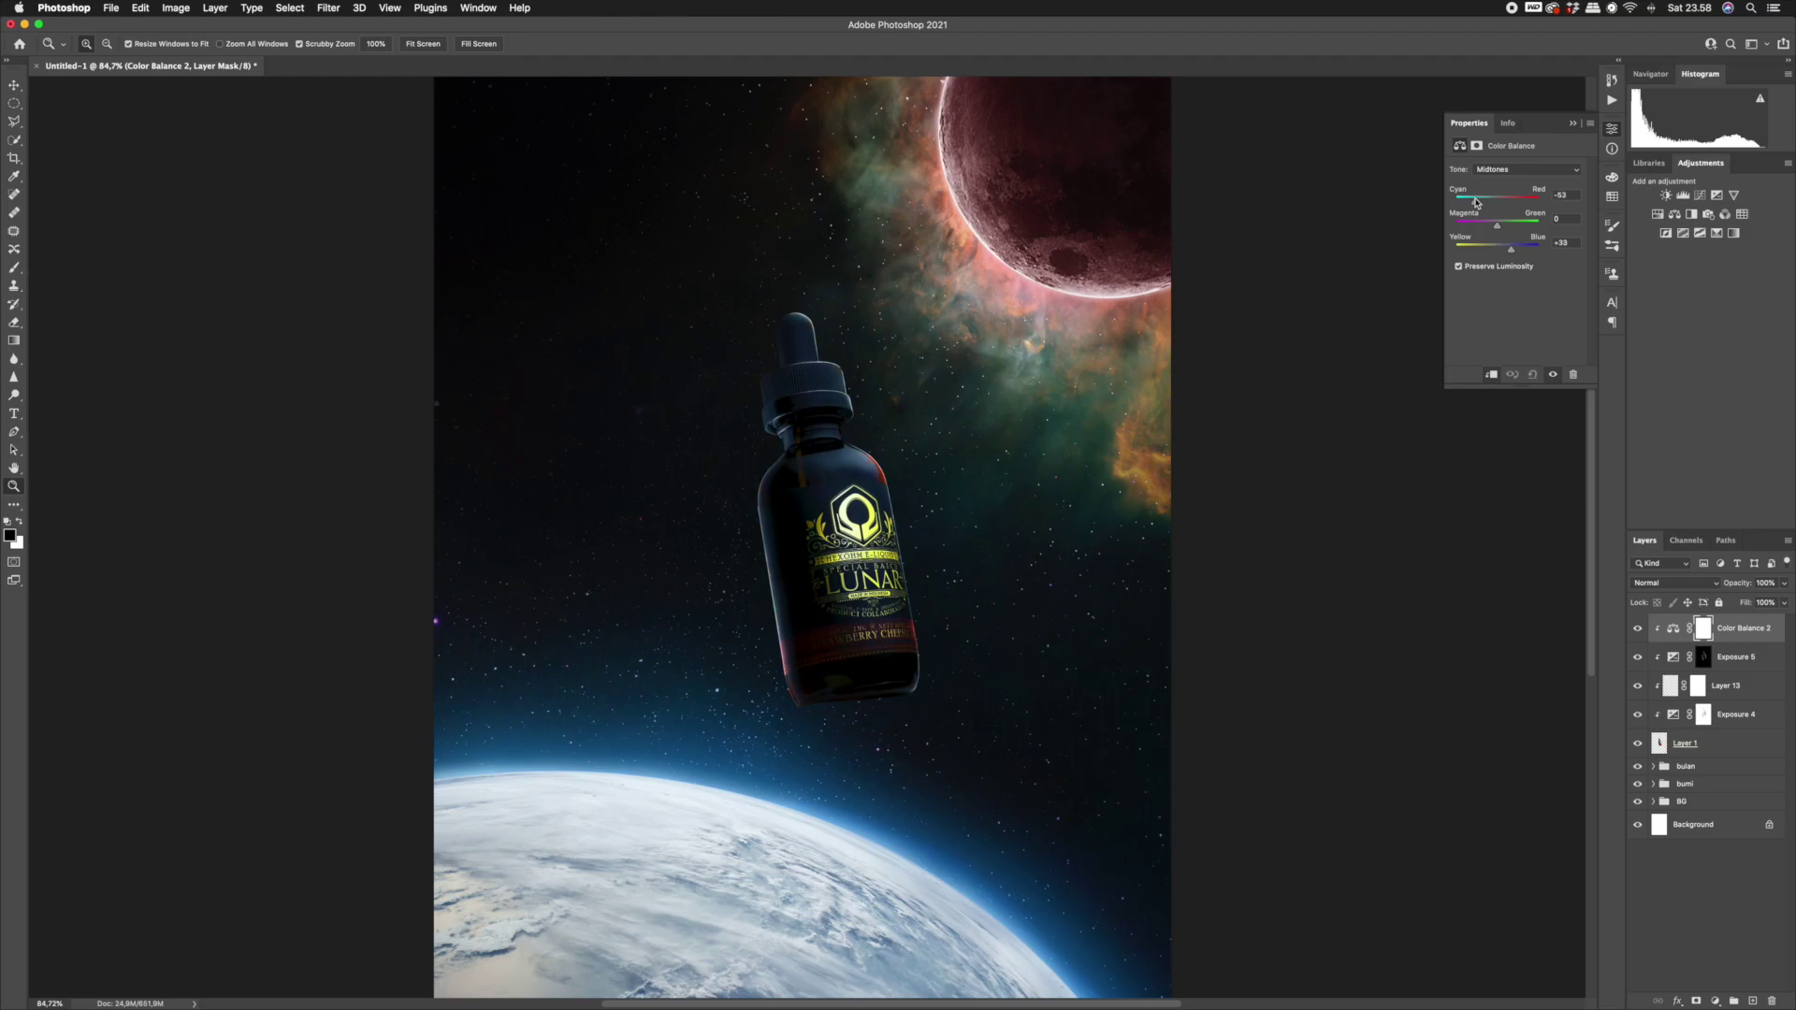
pyautogui.moveTo(1470, 201); pyautogui.dragTo(1473, 202)
# Invert the Color Balance mask and paint white at 60% opacity along the bottle's Earth-facing left side and base.
pyautogui.click(20, 525)
pyautogui.hotkey('ctrl', 'i')
pyautogui.press('b')
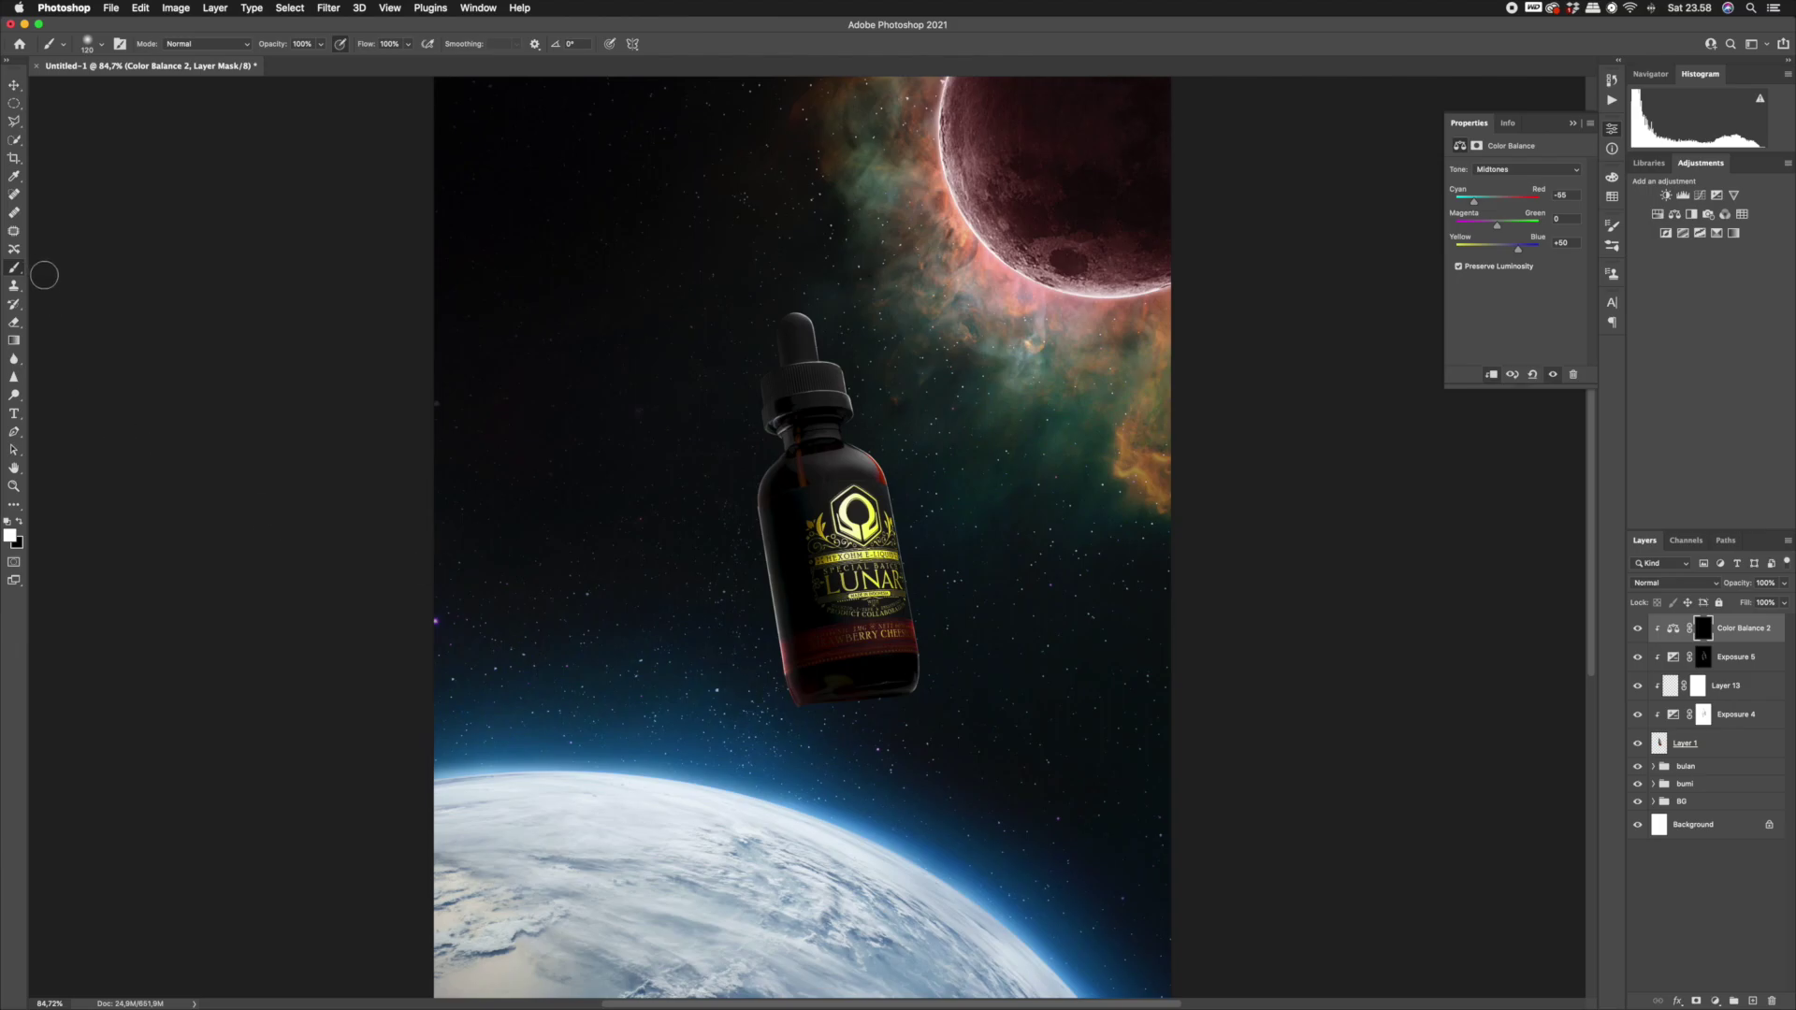
pyautogui.click(322, 45)
pyautogui.moveTo(322, 65); pyautogui.dragTo(297, 65)
pyautogui.moveTo(776, 670); pyautogui.dragTo(804, 671)
pyautogui.moveTo(755, 494)
pyautogui.mouseDown()
pyautogui.moveTo(769, 639)
pyautogui.moveTo(796, 695)
pyautogui.moveTo(872, 709)
pyautogui.mouseUp()
pyautogui.moveTo(786, 392)
pyautogui.mouseDown()
pyautogui.moveTo(815, 392)
pyautogui.moveTo(757, 480)
pyautogui.mouseUp()
# Add a Color Balance adjustment clipped above Layer 3 in the bumi group, with midtones at Cyan–Red -30 and Yellow–Blue +38.
pyautogui.press('z')
pyautogui.moveTo(813, 688); pyautogui.dragTo(779, 698)
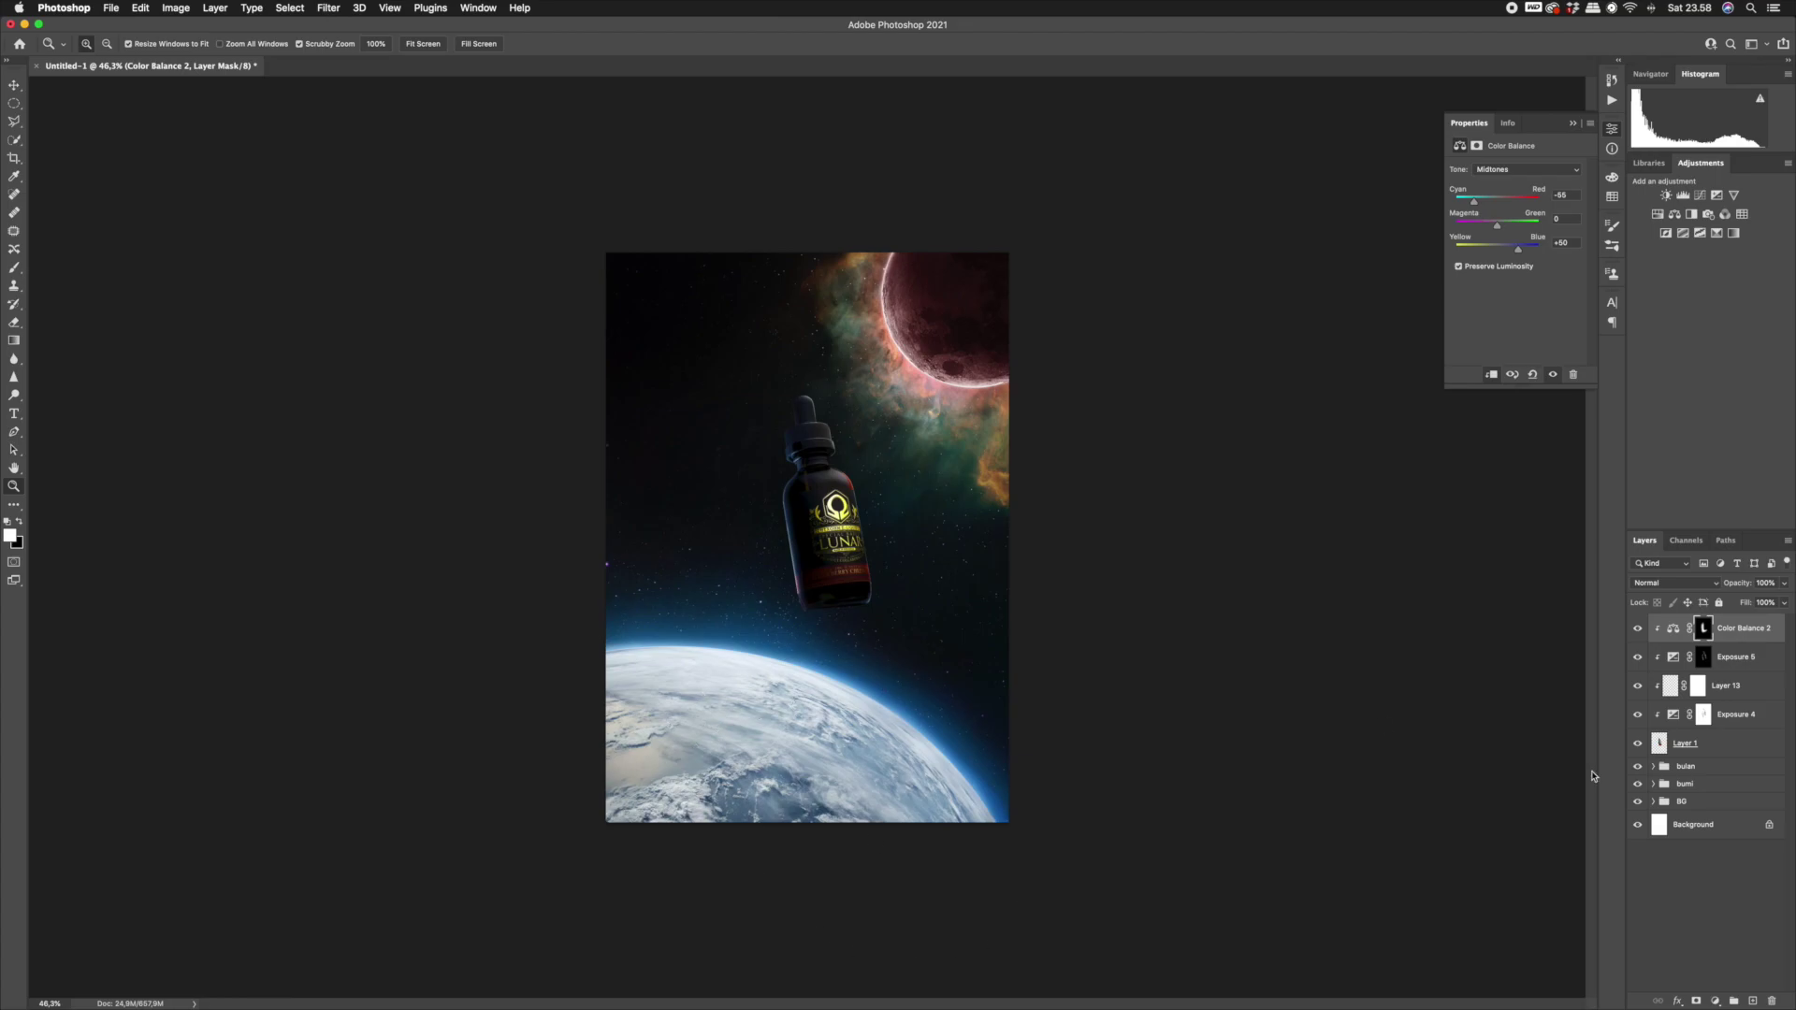
pyautogui.click(1654, 785)
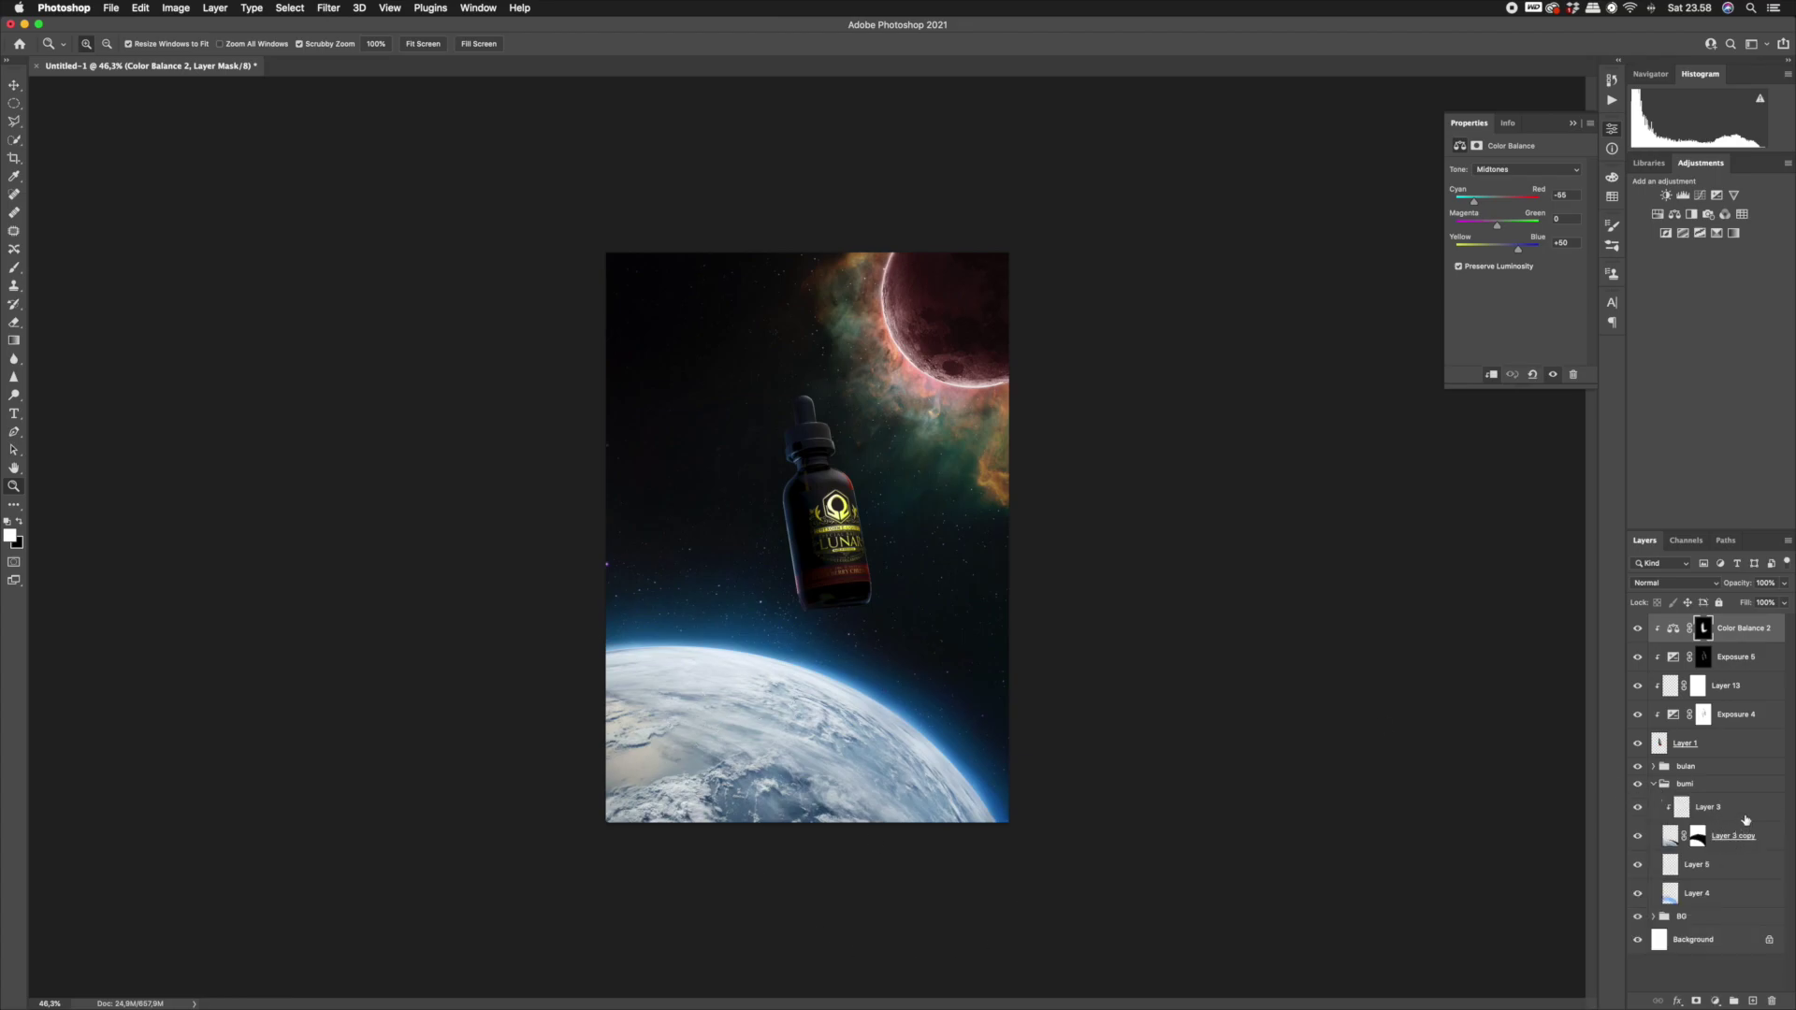
pyautogui.click(1746, 812)
pyautogui.click(1714, 1001)
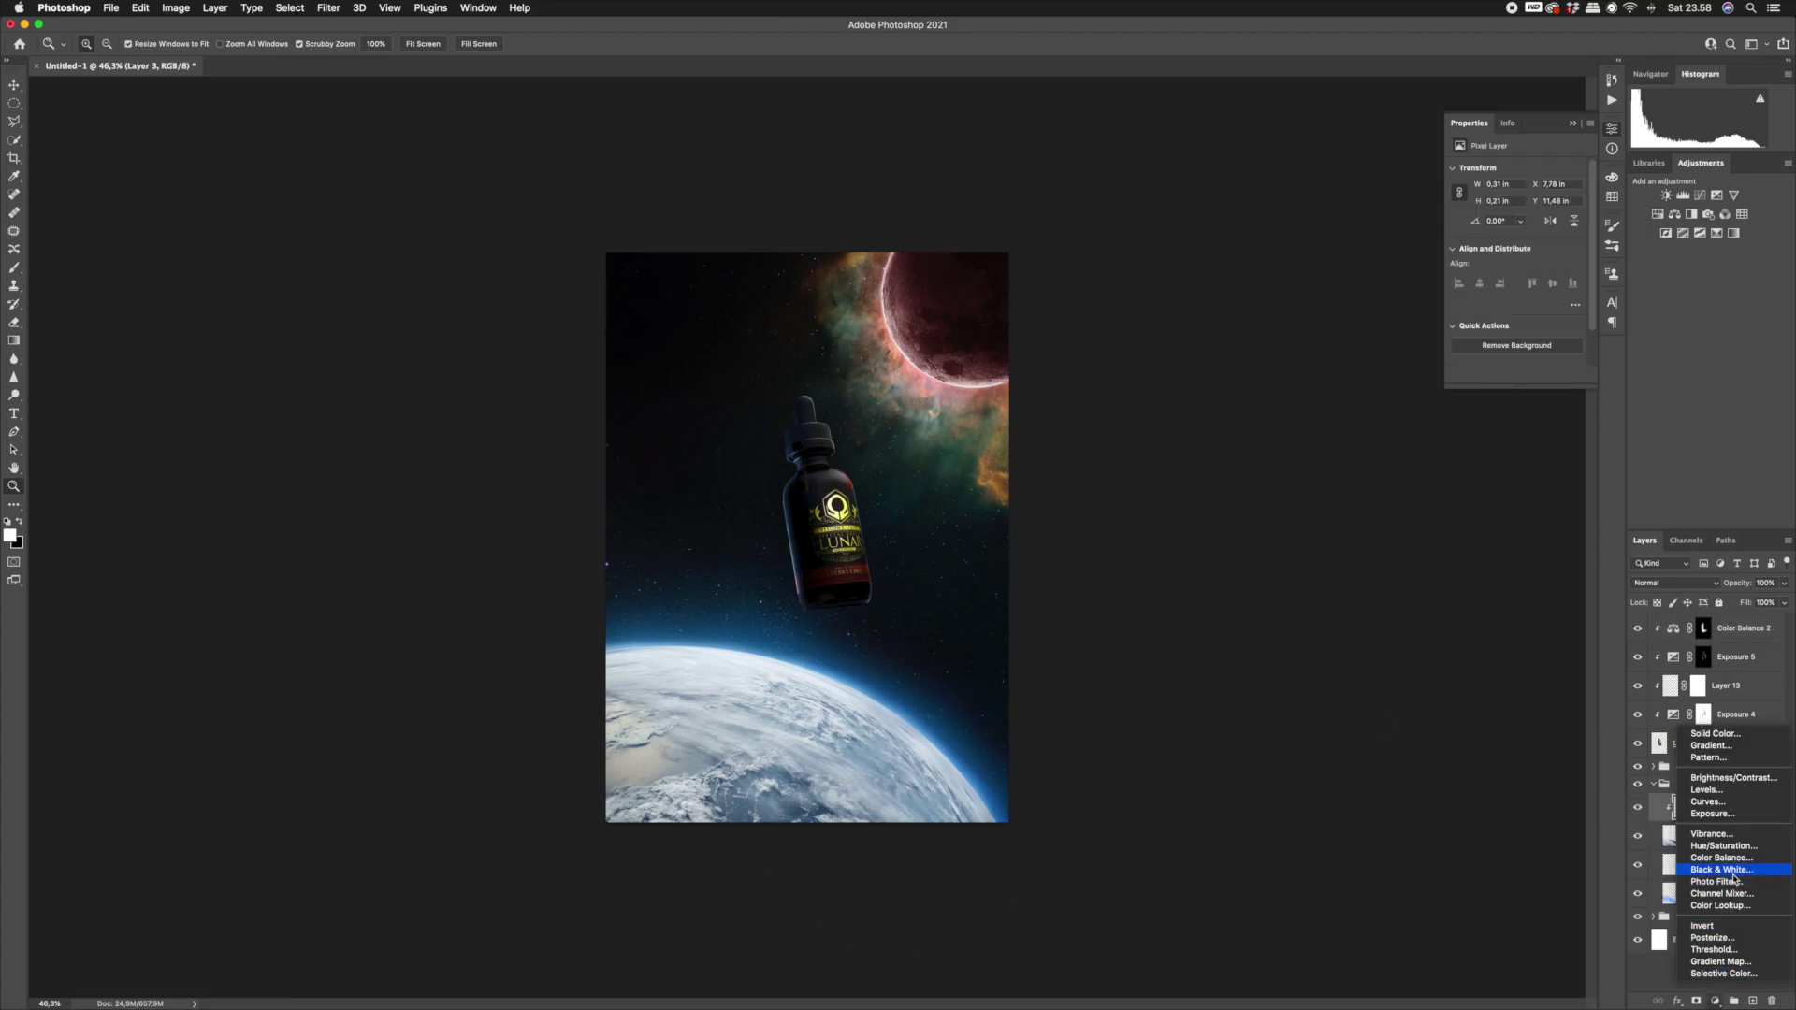
pyautogui.click(1732, 859)
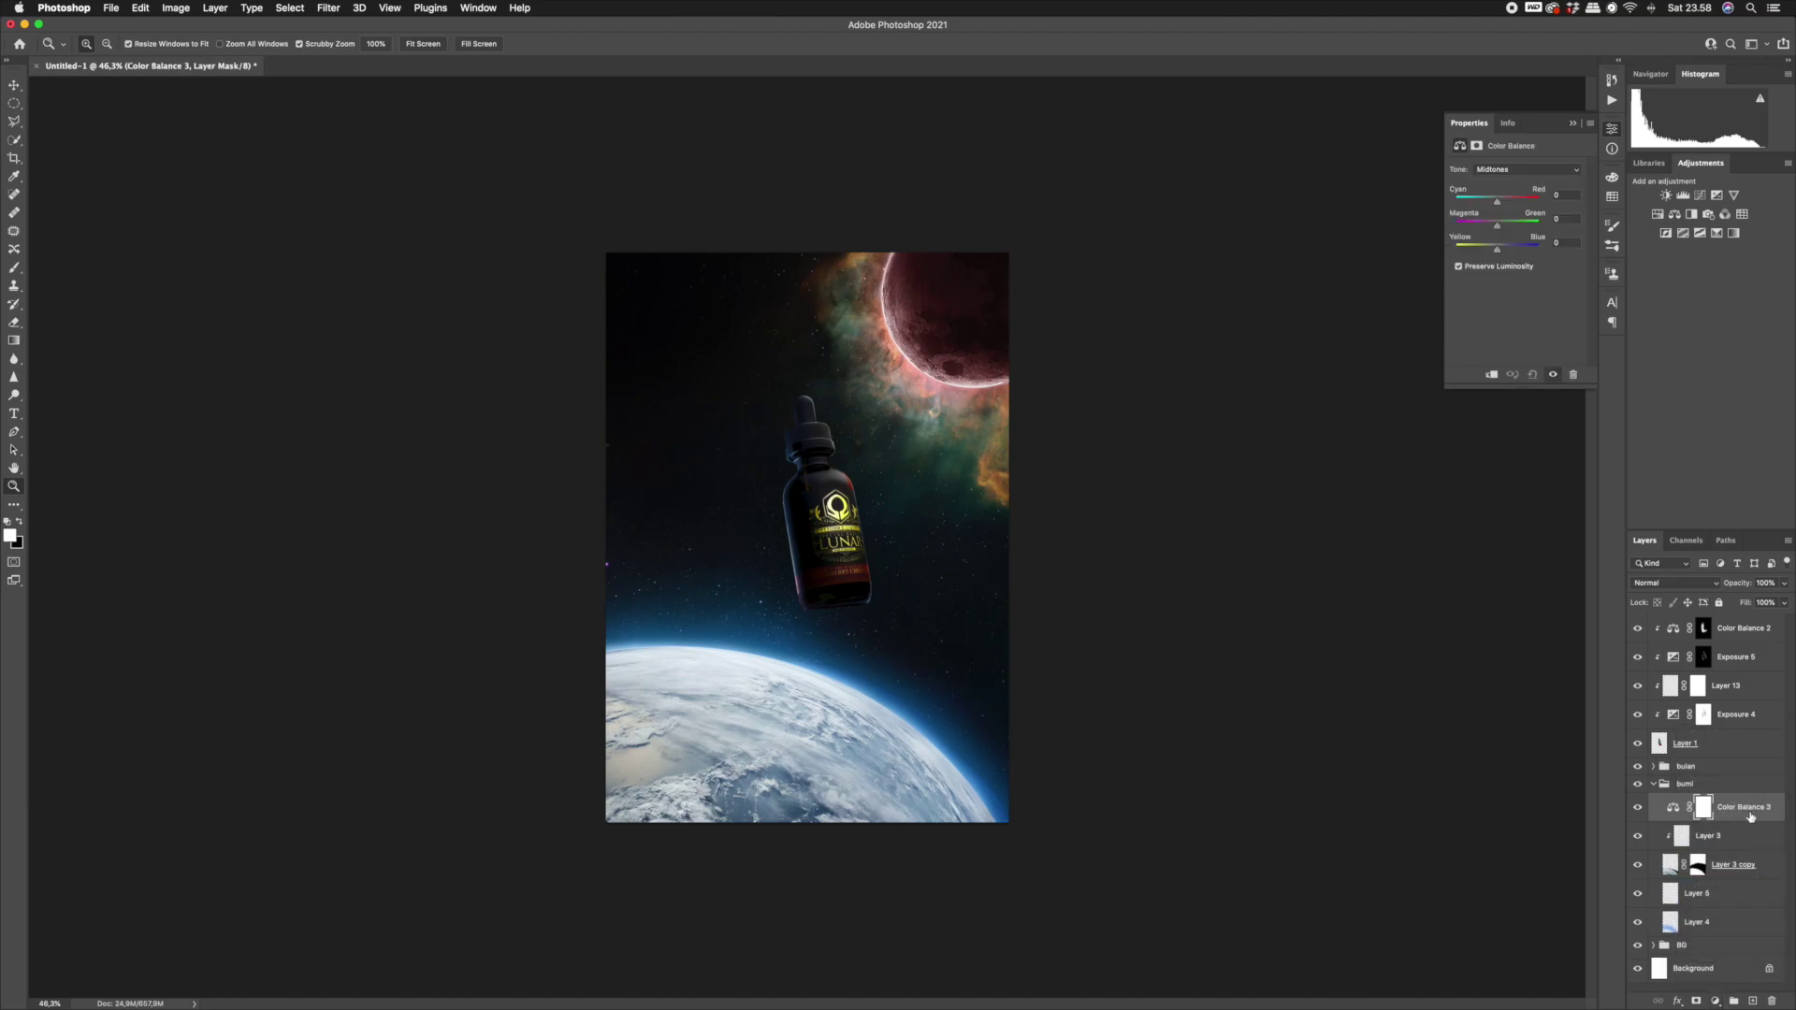
pyautogui.rightClick(1746, 812)
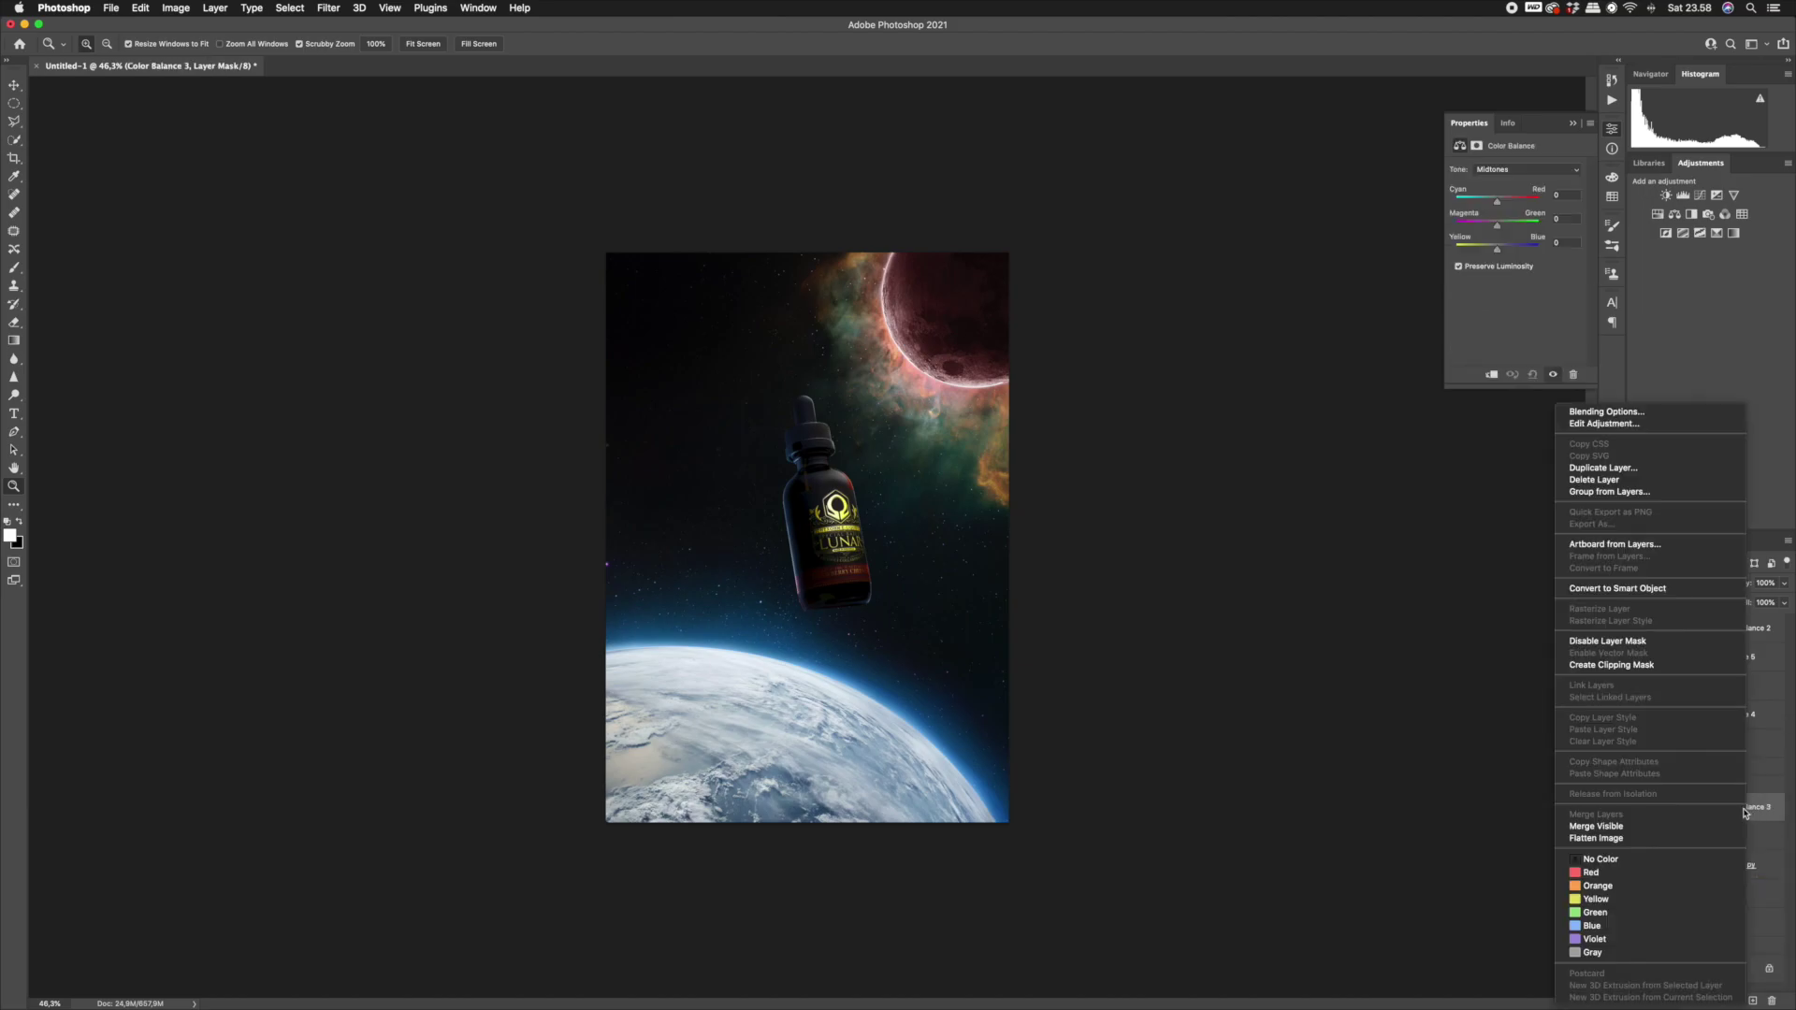
pyautogui.click(1626, 667)
pyautogui.moveTo(1498, 253); pyautogui.dragTo(1488, 202)
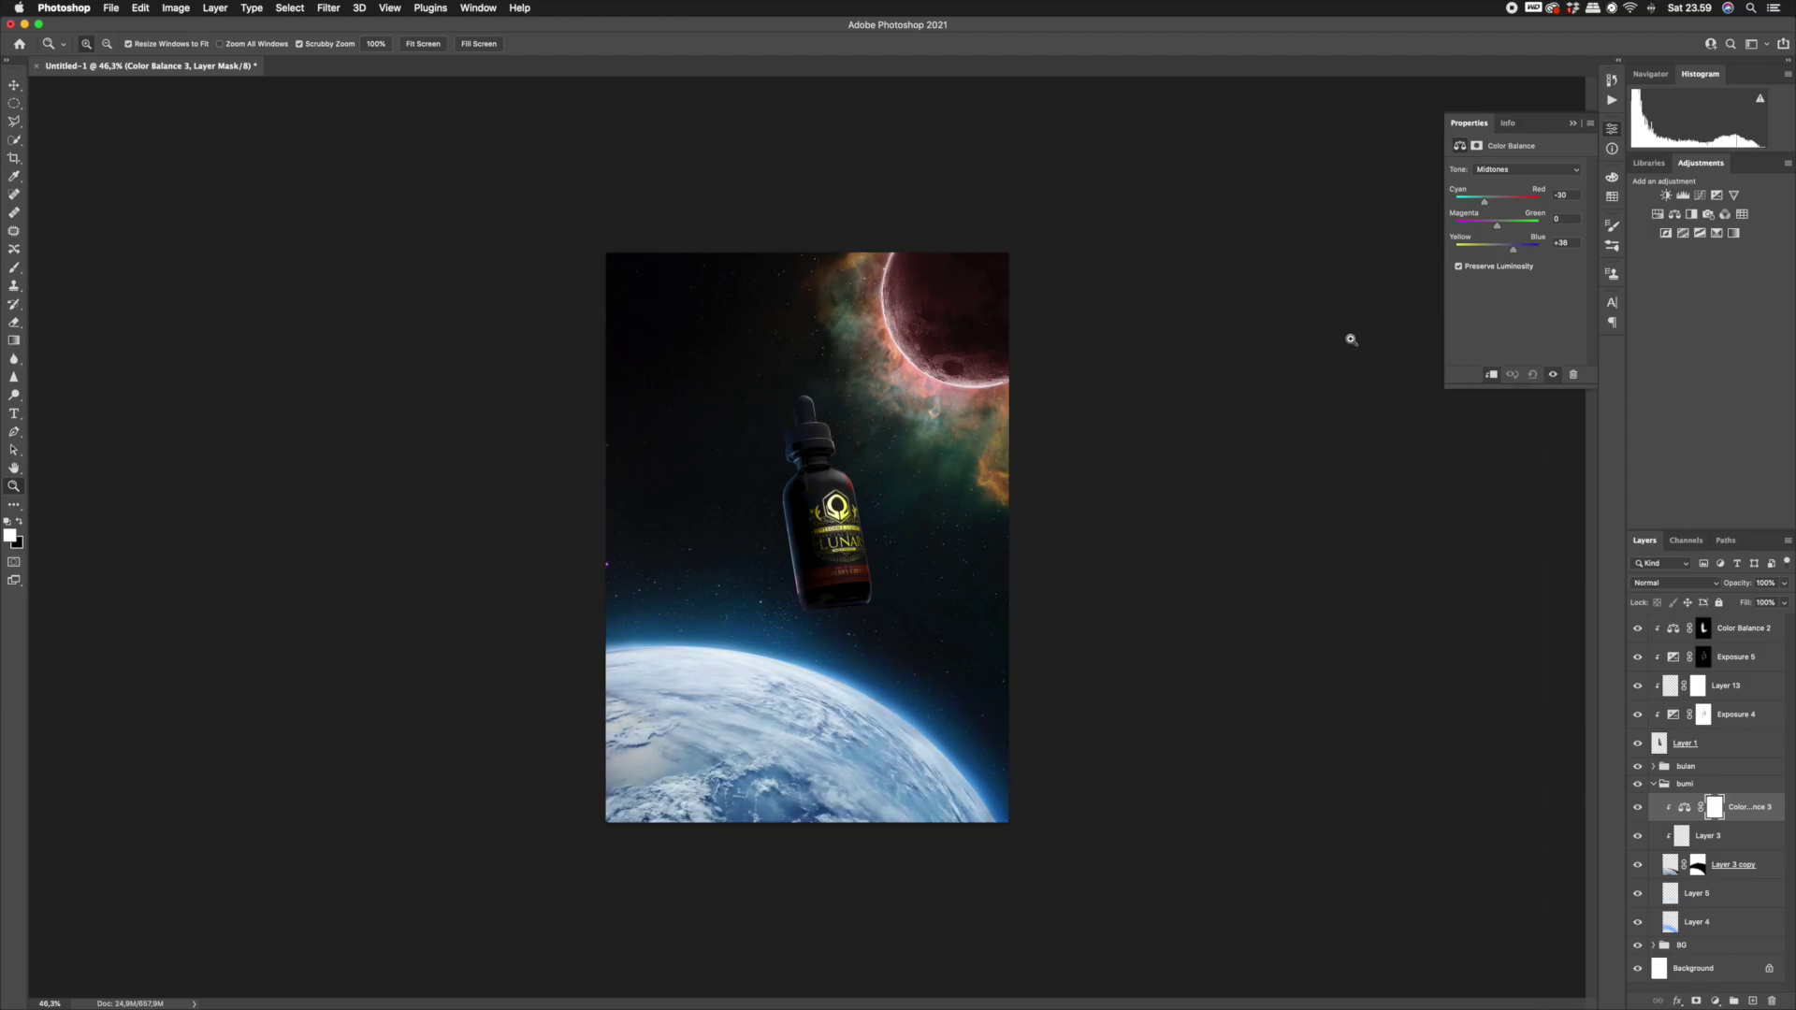
# Add a Color Balance adjustment above Exposure 5 on the bottle and set the midtones' Cyan–Red value to +60.
pyautogui.moveTo(822, 507); pyautogui.dragTo(922, 526)
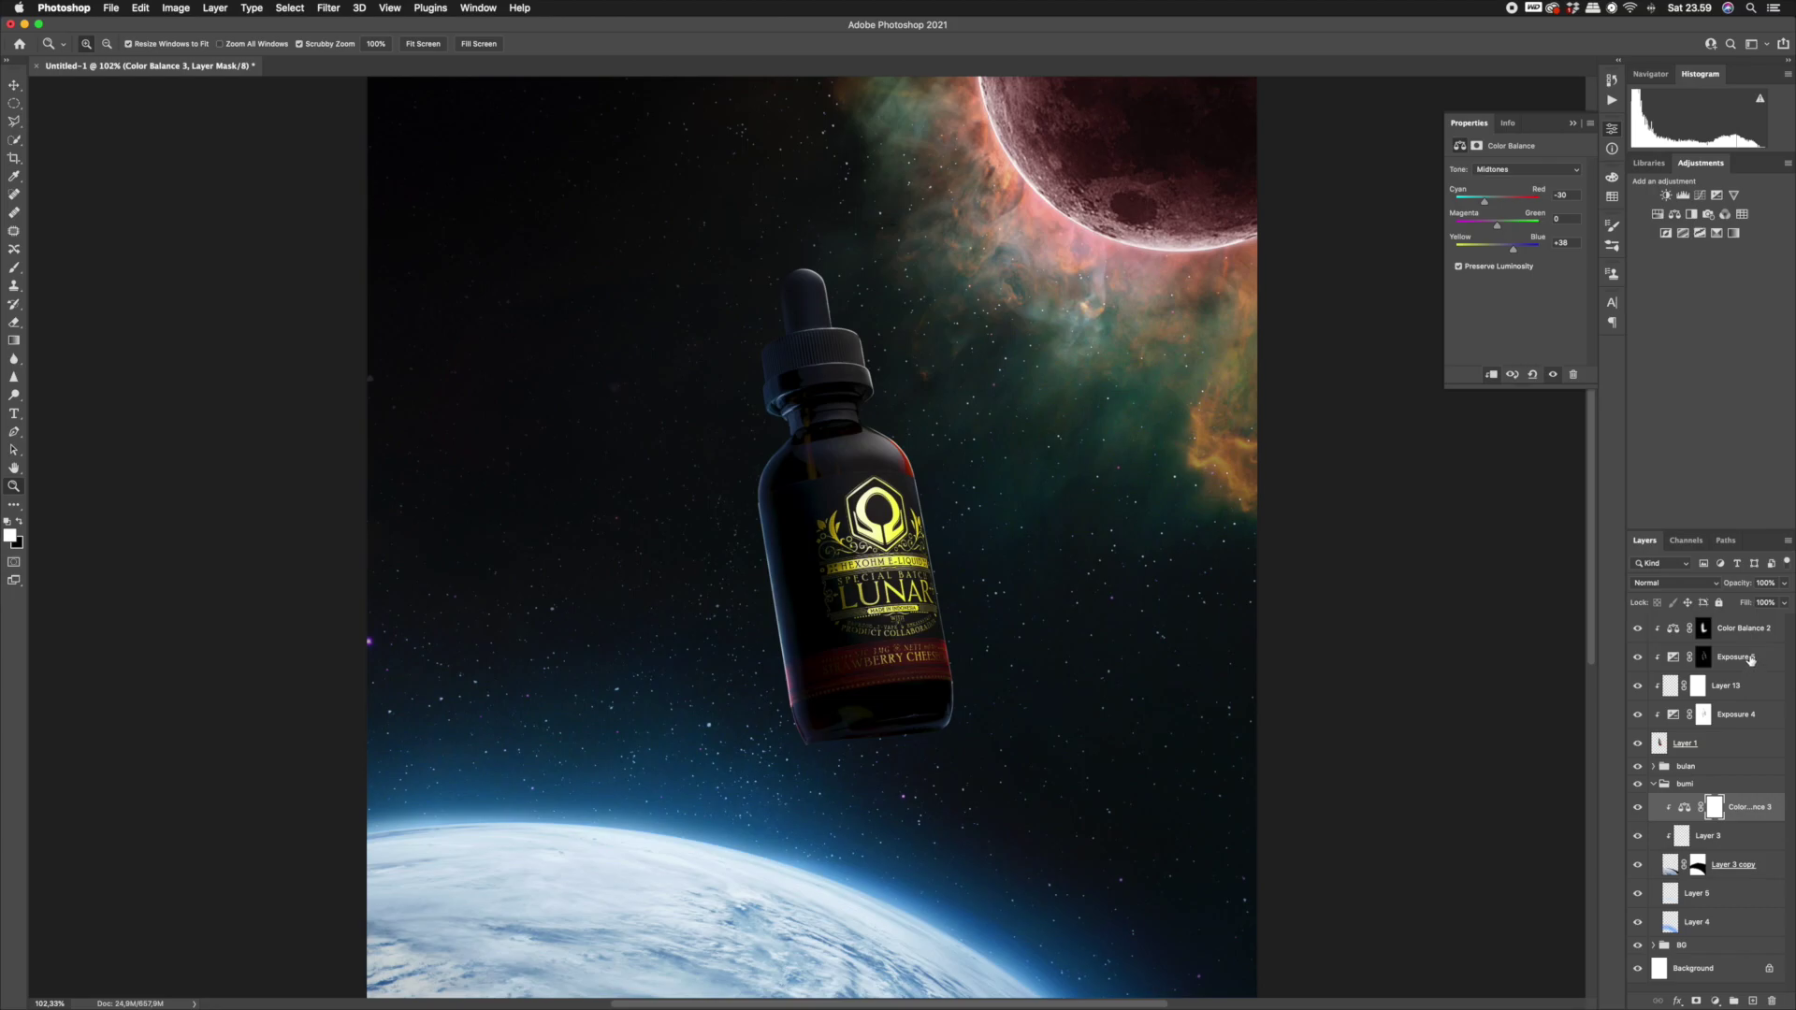
pyautogui.click(1750, 659)
pyautogui.click(1715, 1001)
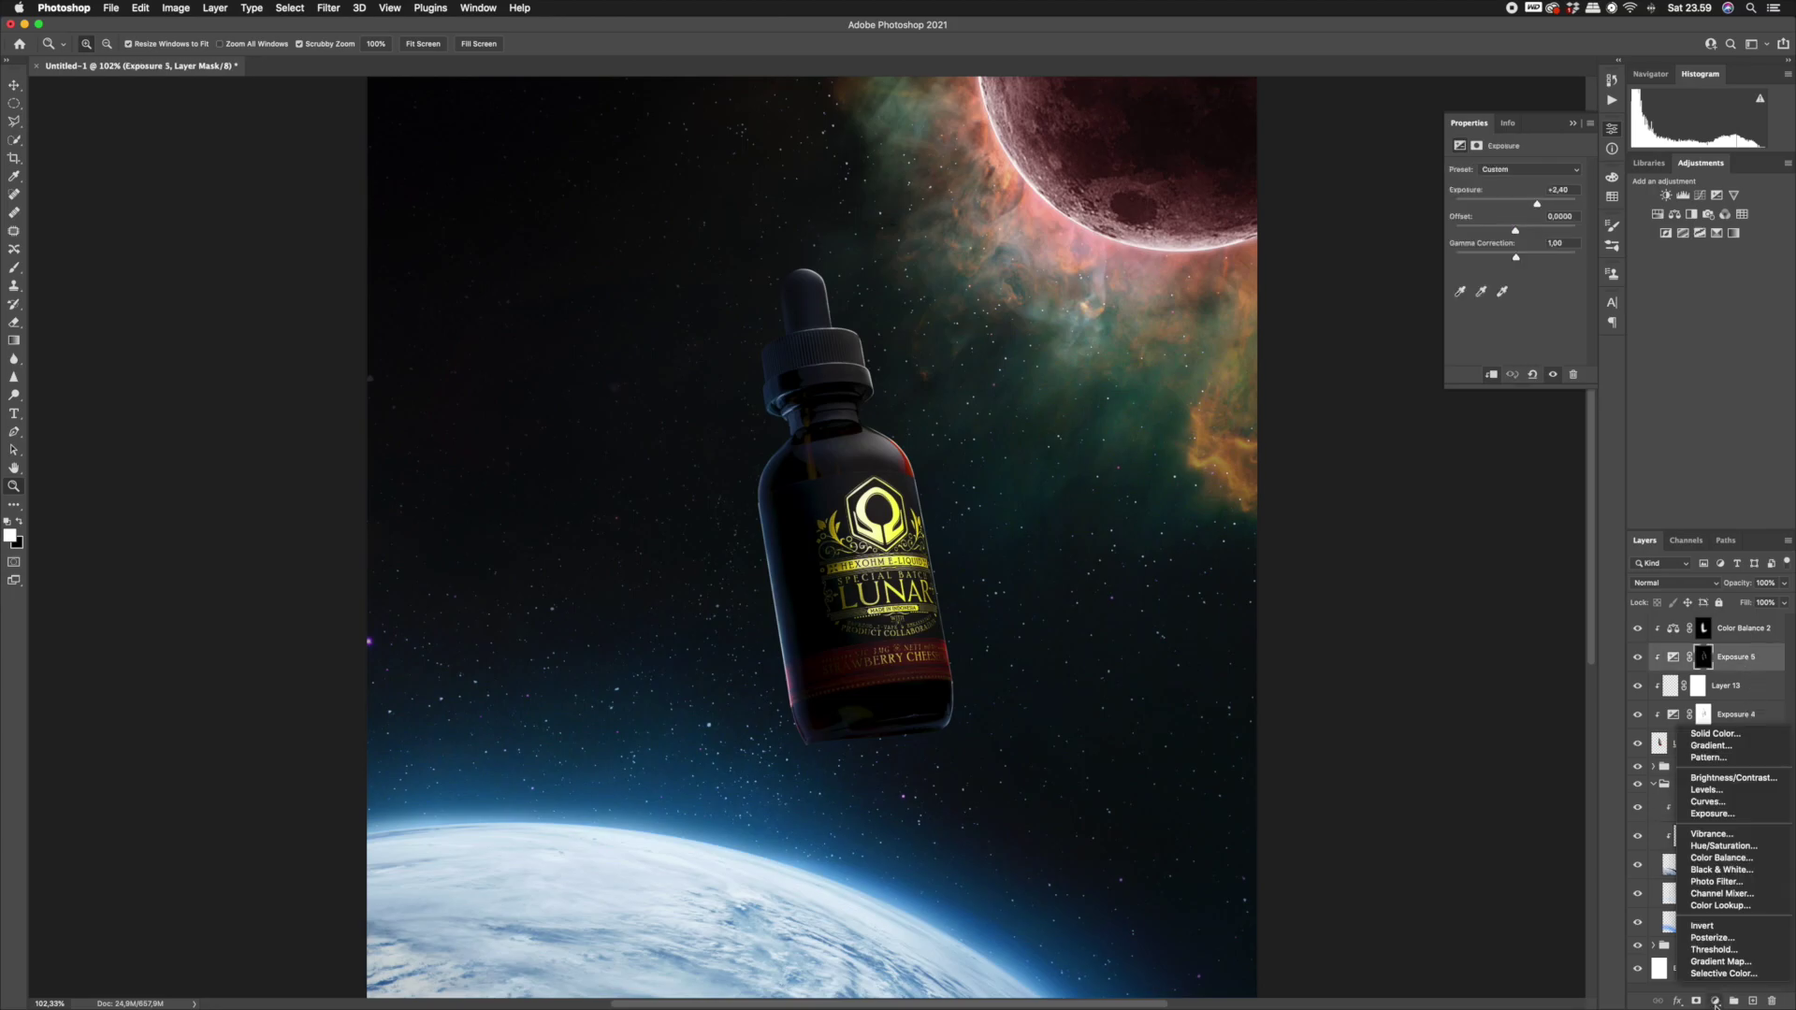
pyautogui.click(1721, 858)
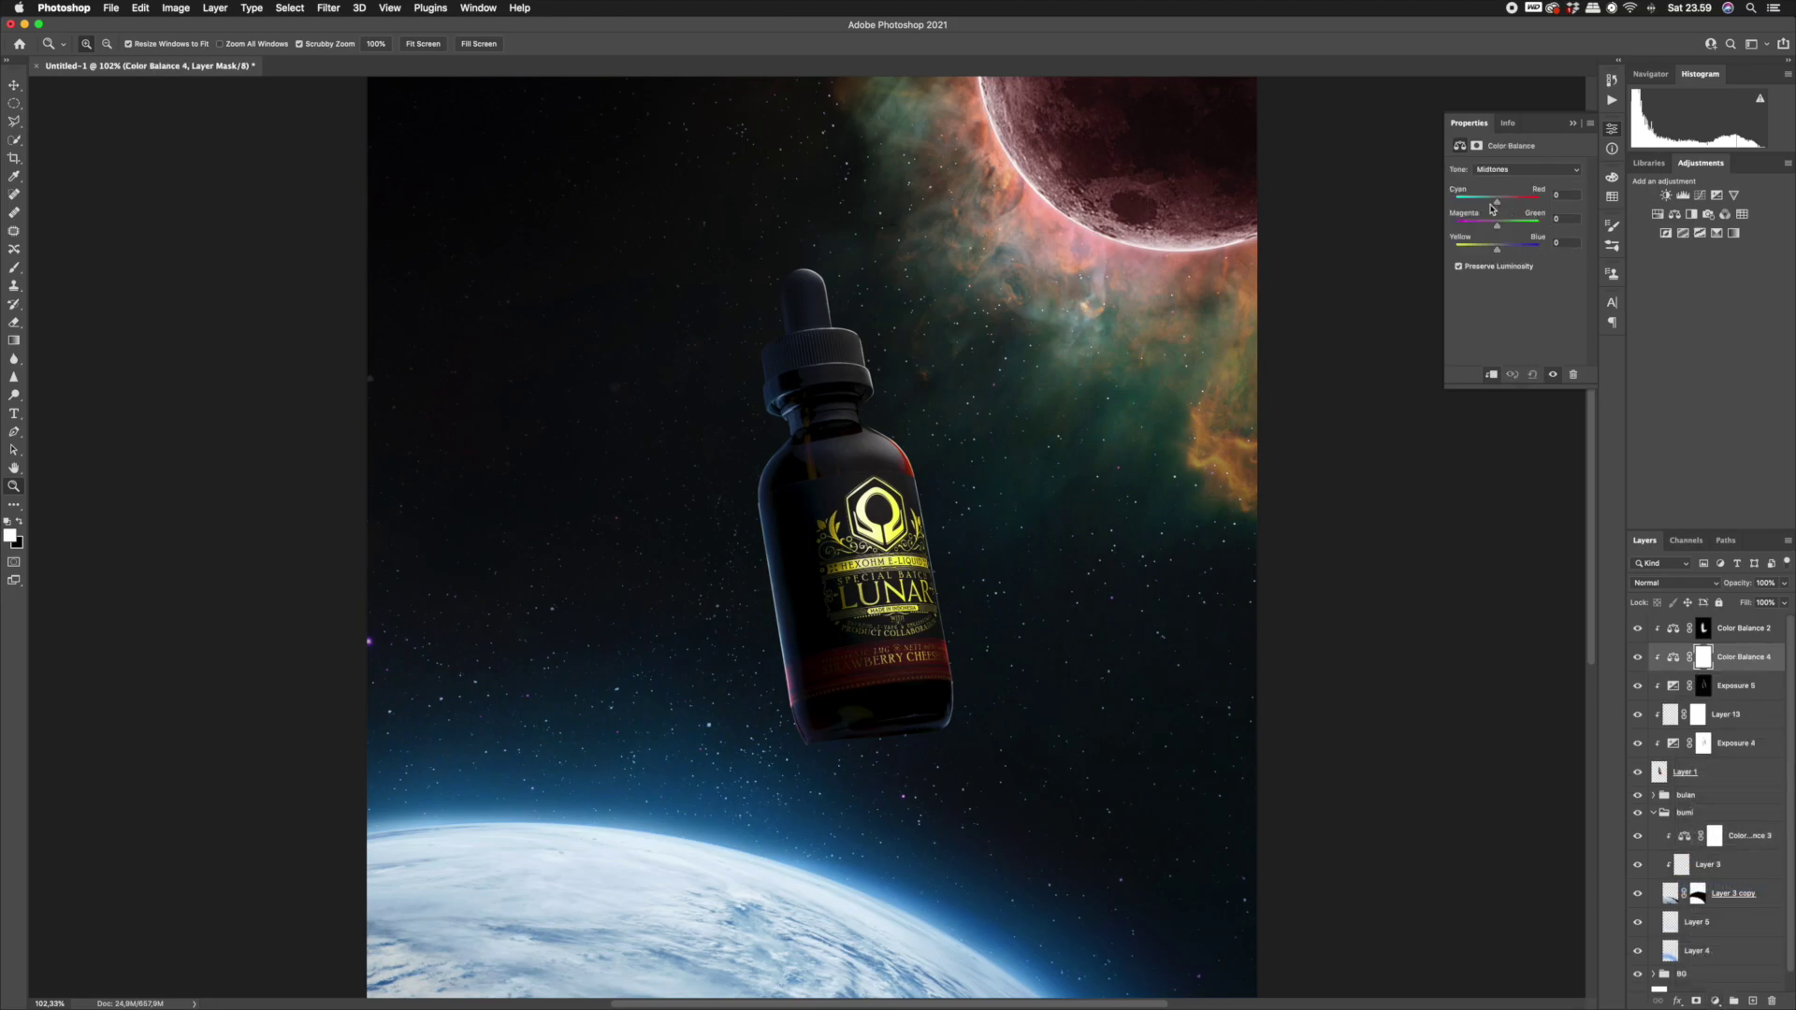
pyautogui.moveTo(1507, 205); pyautogui.dragTo(1525, 202)
# Invert the red Color Balance mask and paint white over the bottle's moon-facing side, from the cap down to the base.
pyautogui.hotkey('ctrl', 'i')
pyautogui.press('\\')
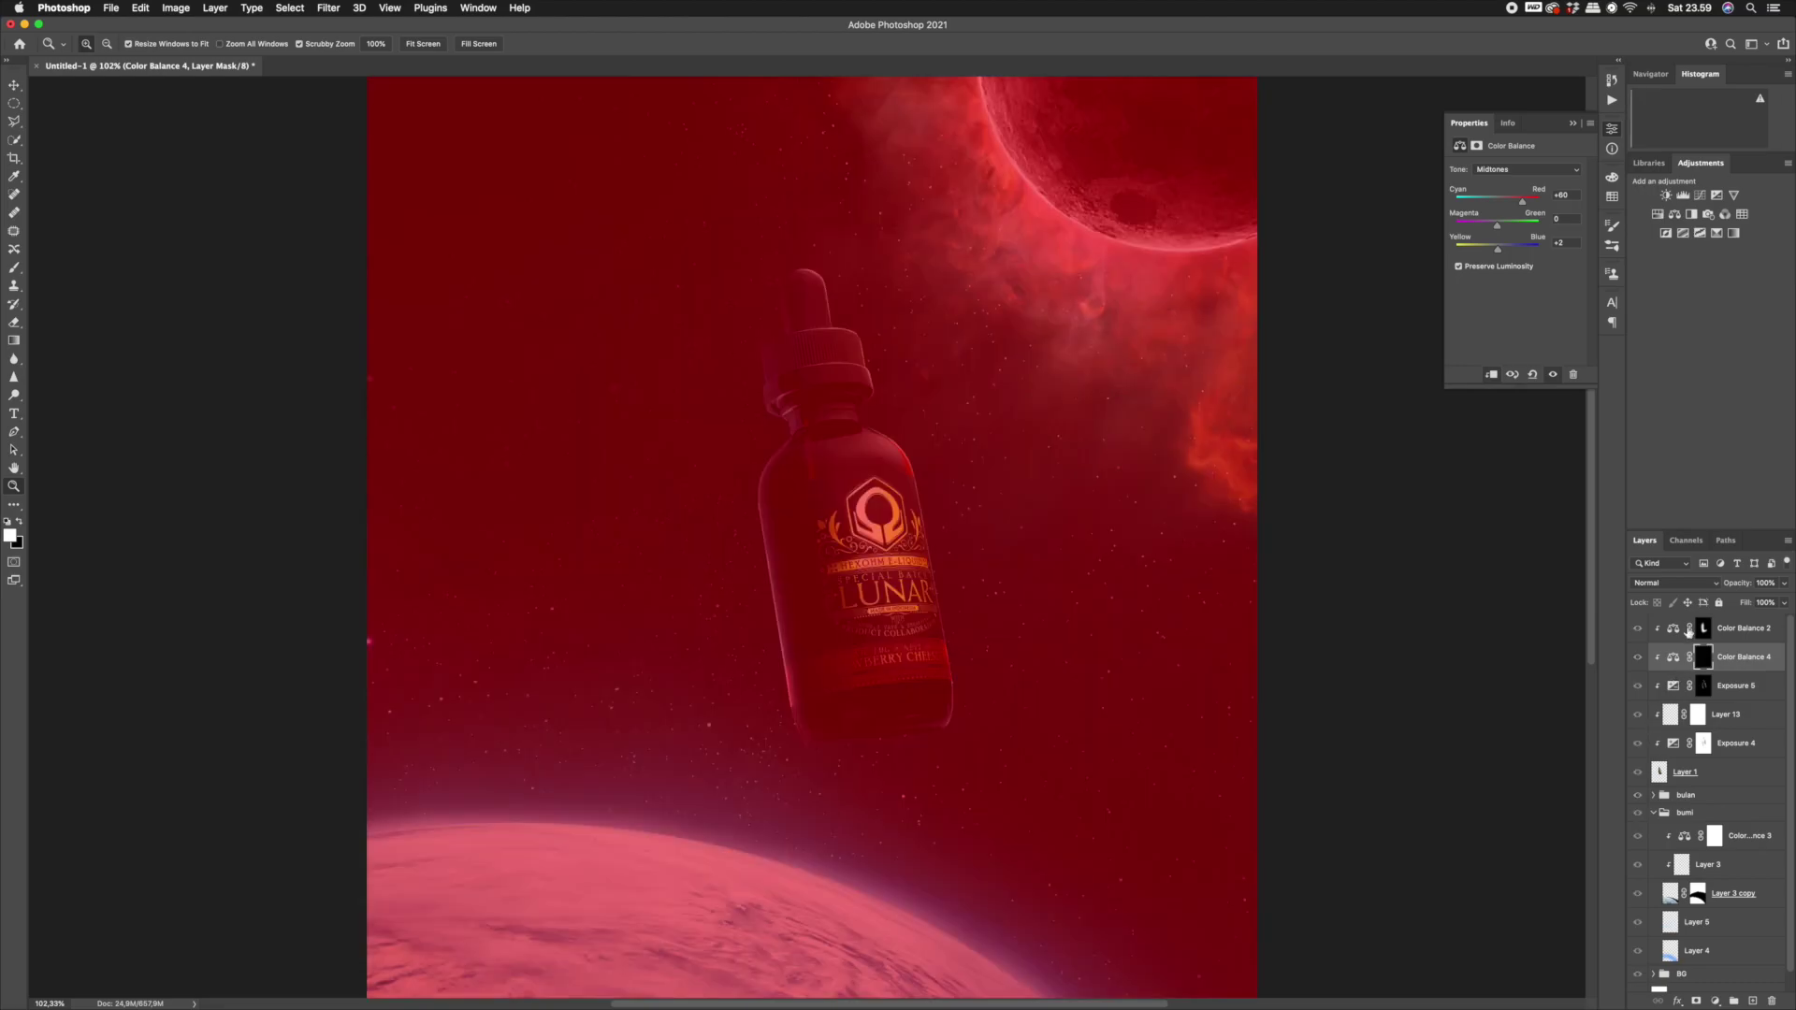
pyautogui.press('\\')
pyautogui.scroll(5, 630, 385)
pyautogui.hscroll(5, 631, 386)
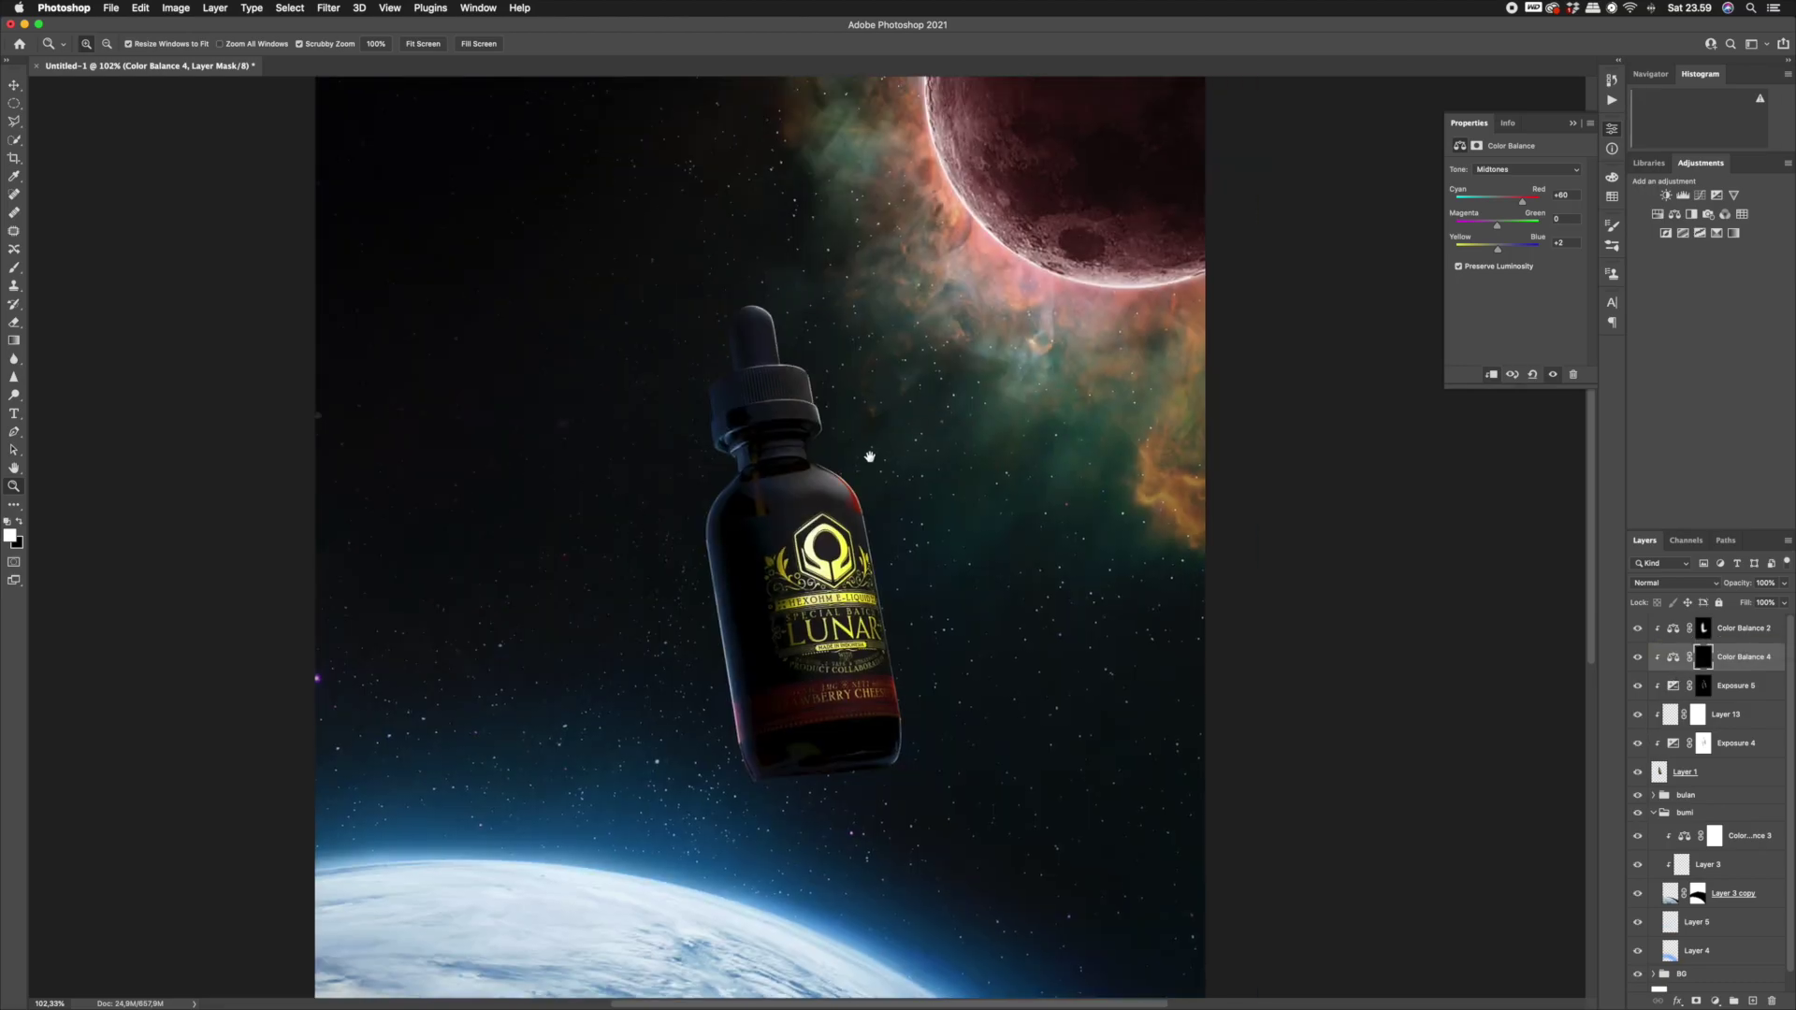
pyautogui.press('b')
pyautogui.moveTo(779, 393)
pyautogui.mouseDown()
pyautogui.moveTo(716, 374)
pyautogui.moveTo(625, 467)
pyautogui.moveTo(687, 342)
pyautogui.moveTo(785, 443)
pyautogui.moveTo(768, 469)
pyautogui.moveTo(722, 471)
pyautogui.moveTo(754, 432)
pyautogui.moveTo(666, 331)
pyautogui.moveTo(796, 583)
pyautogui.moveTo(765, 528)
pyautogui.moveTo(659, 578)
pyautogui.moveTo(775, 582)
pyautogui.mouseUp()
pyautogui.press('[')
pyautogui.press('[')
pyautogui.moveTo(812, 684); pyautogui.dragTo(827, 685)
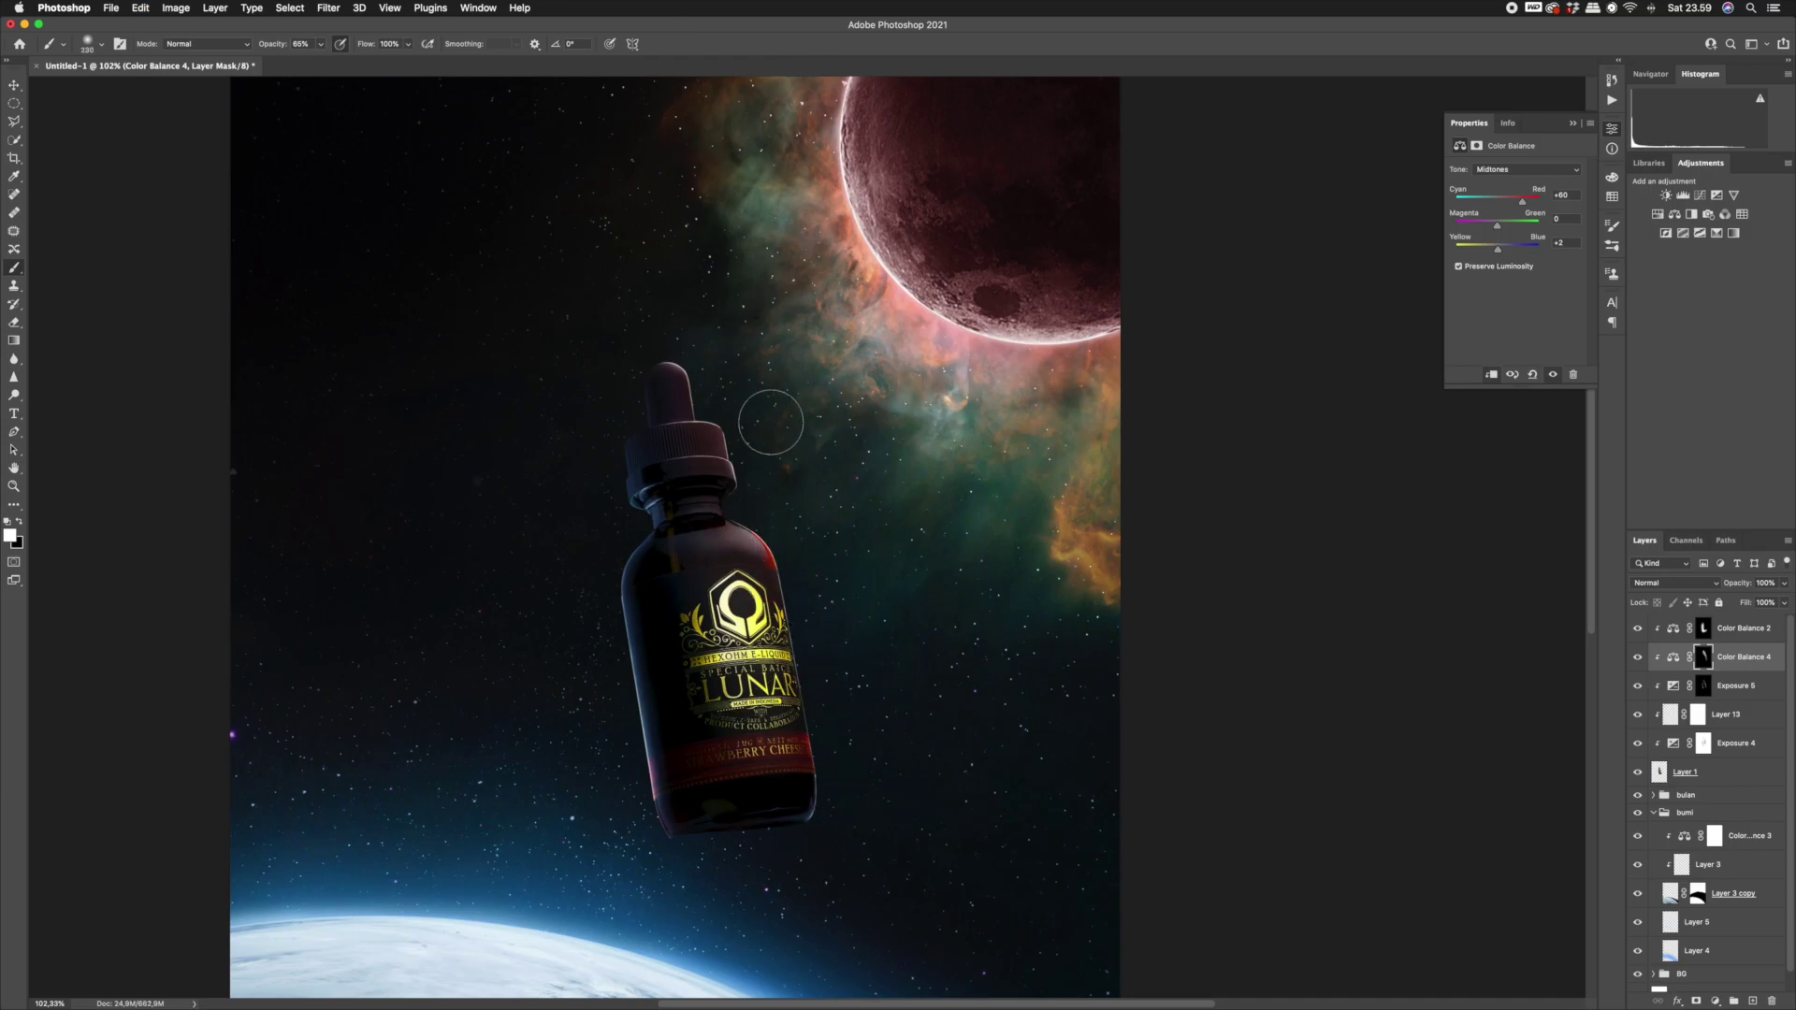
# Add another Exposure adjustment directly above Exposure 5 and set its exposure to +1.40.
pyautogui.press('z')
pyautogui.moveTo(879, 533); pyautogui.dragTo(805, 485)
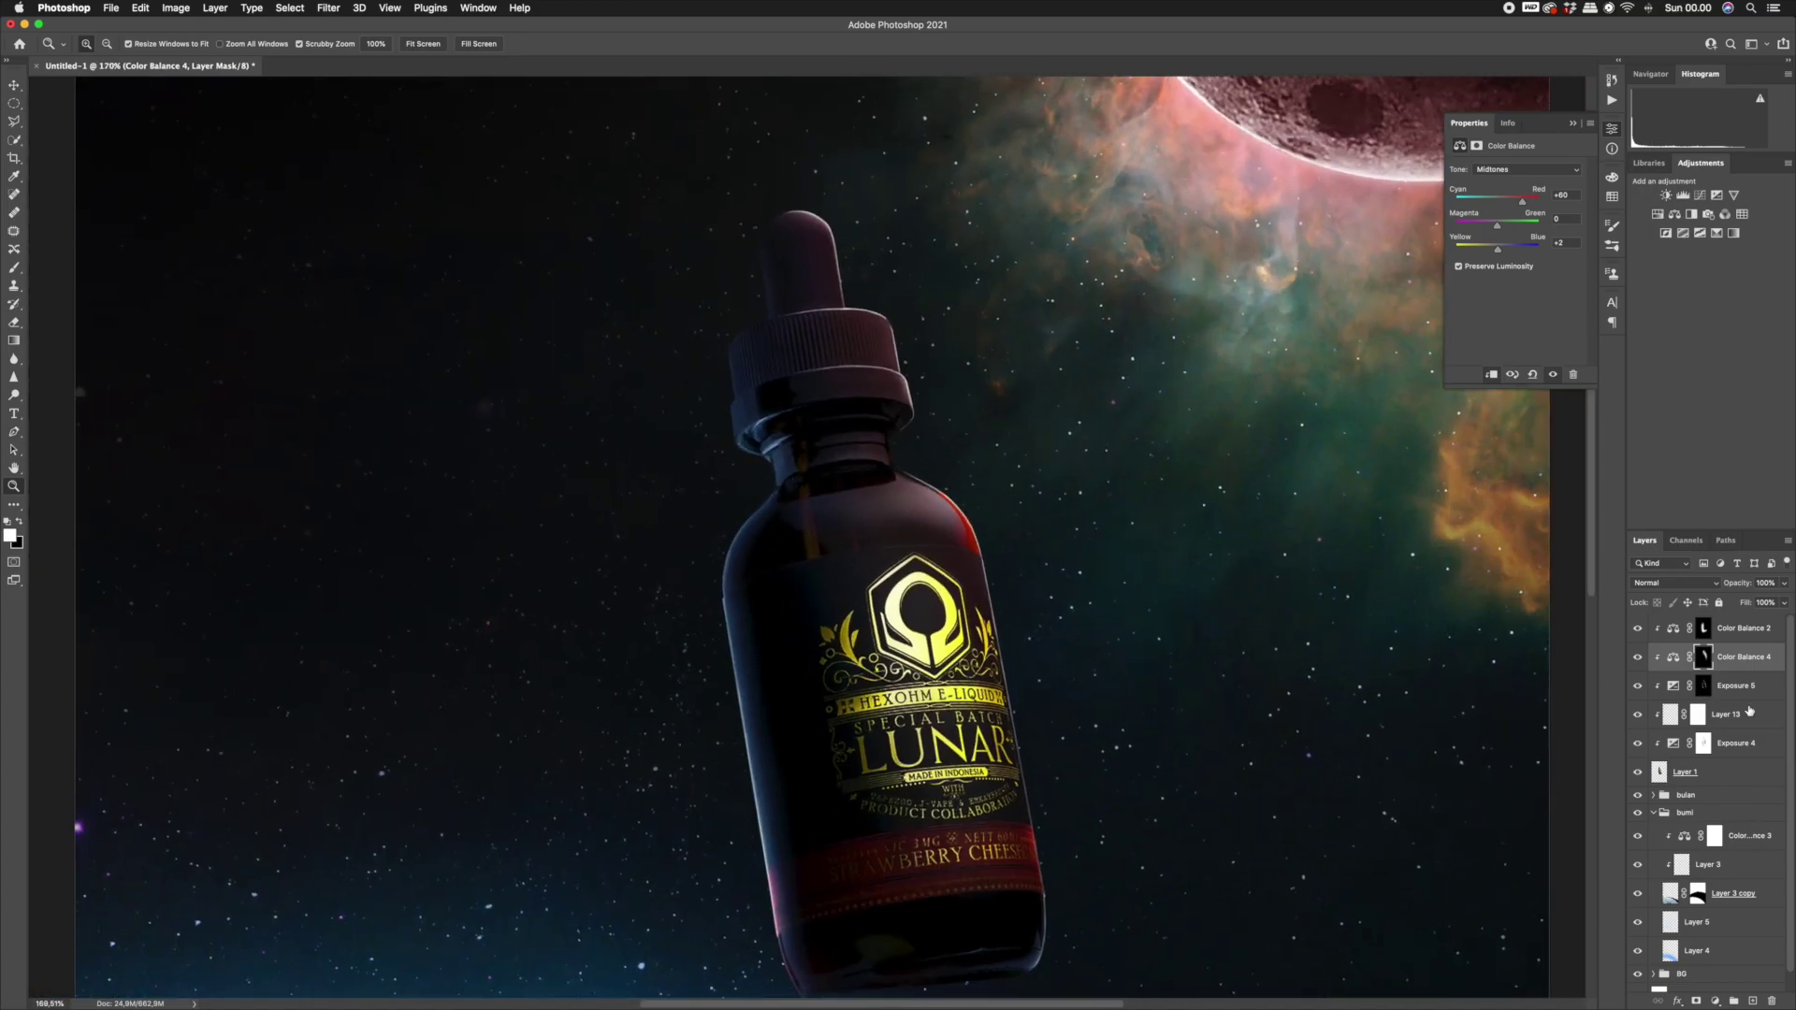
pyautogui.click(1745, 686)
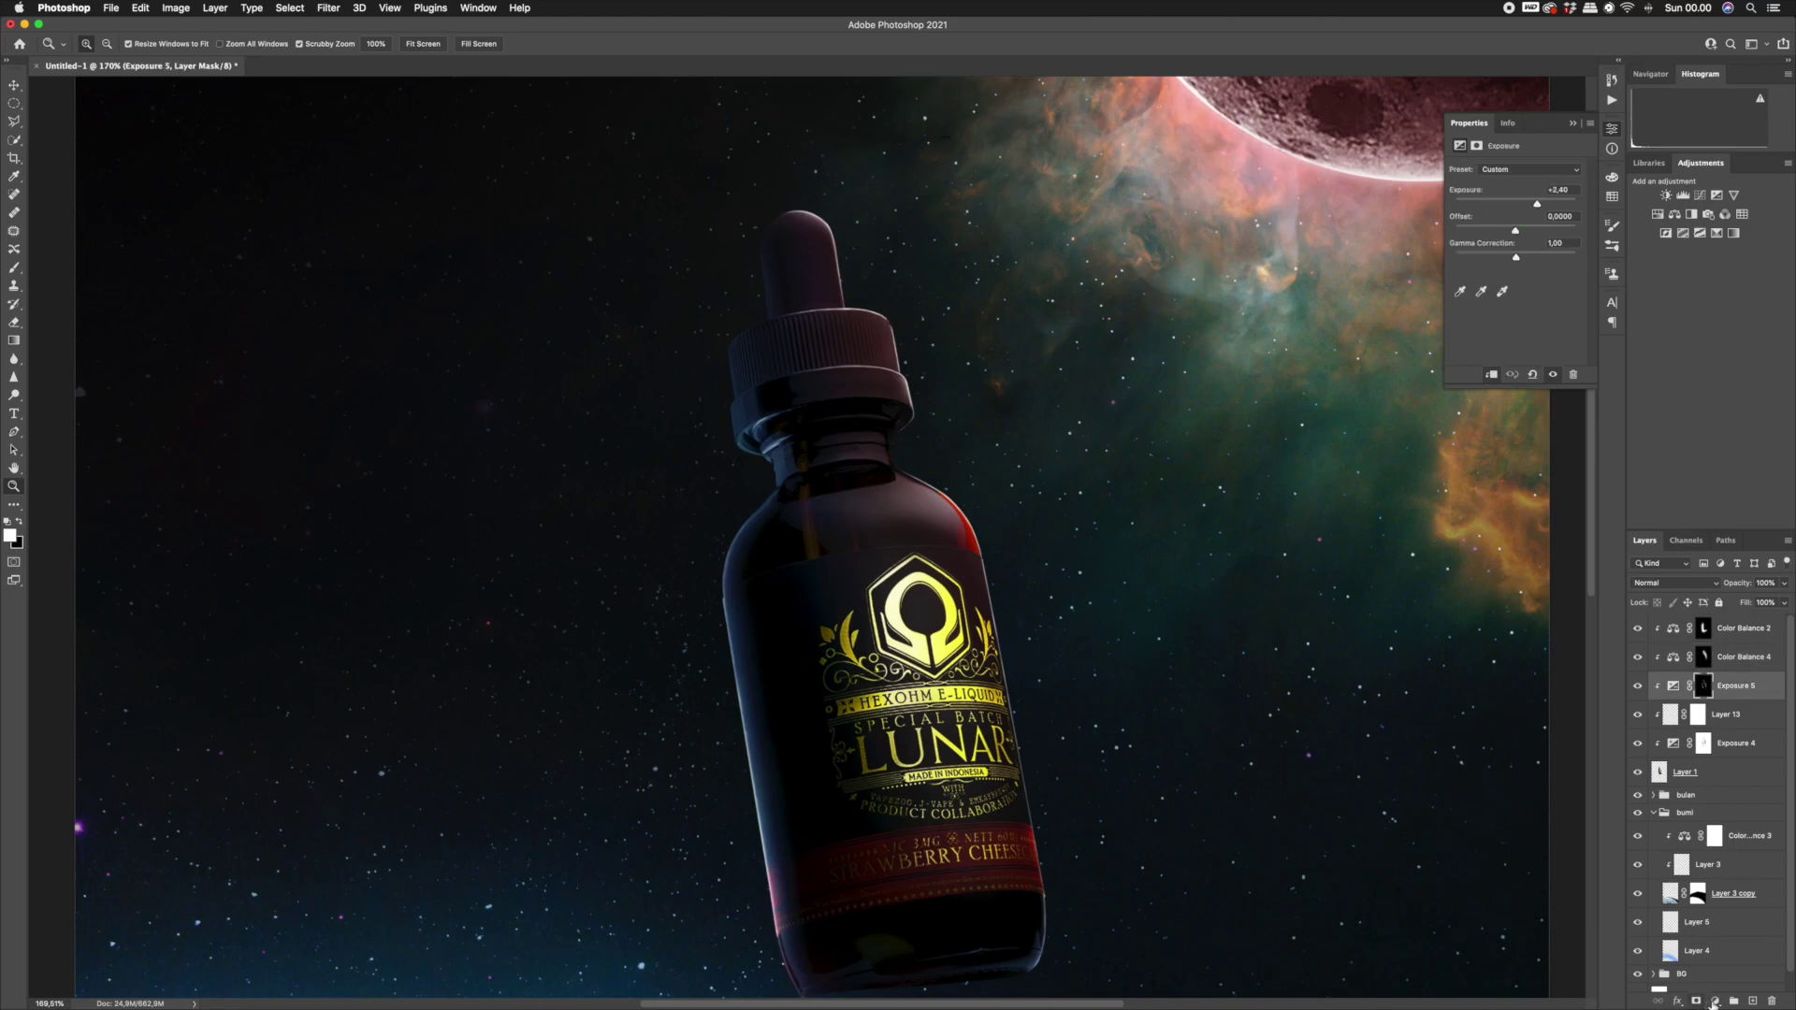
pyautogui.click(1715, 1003)
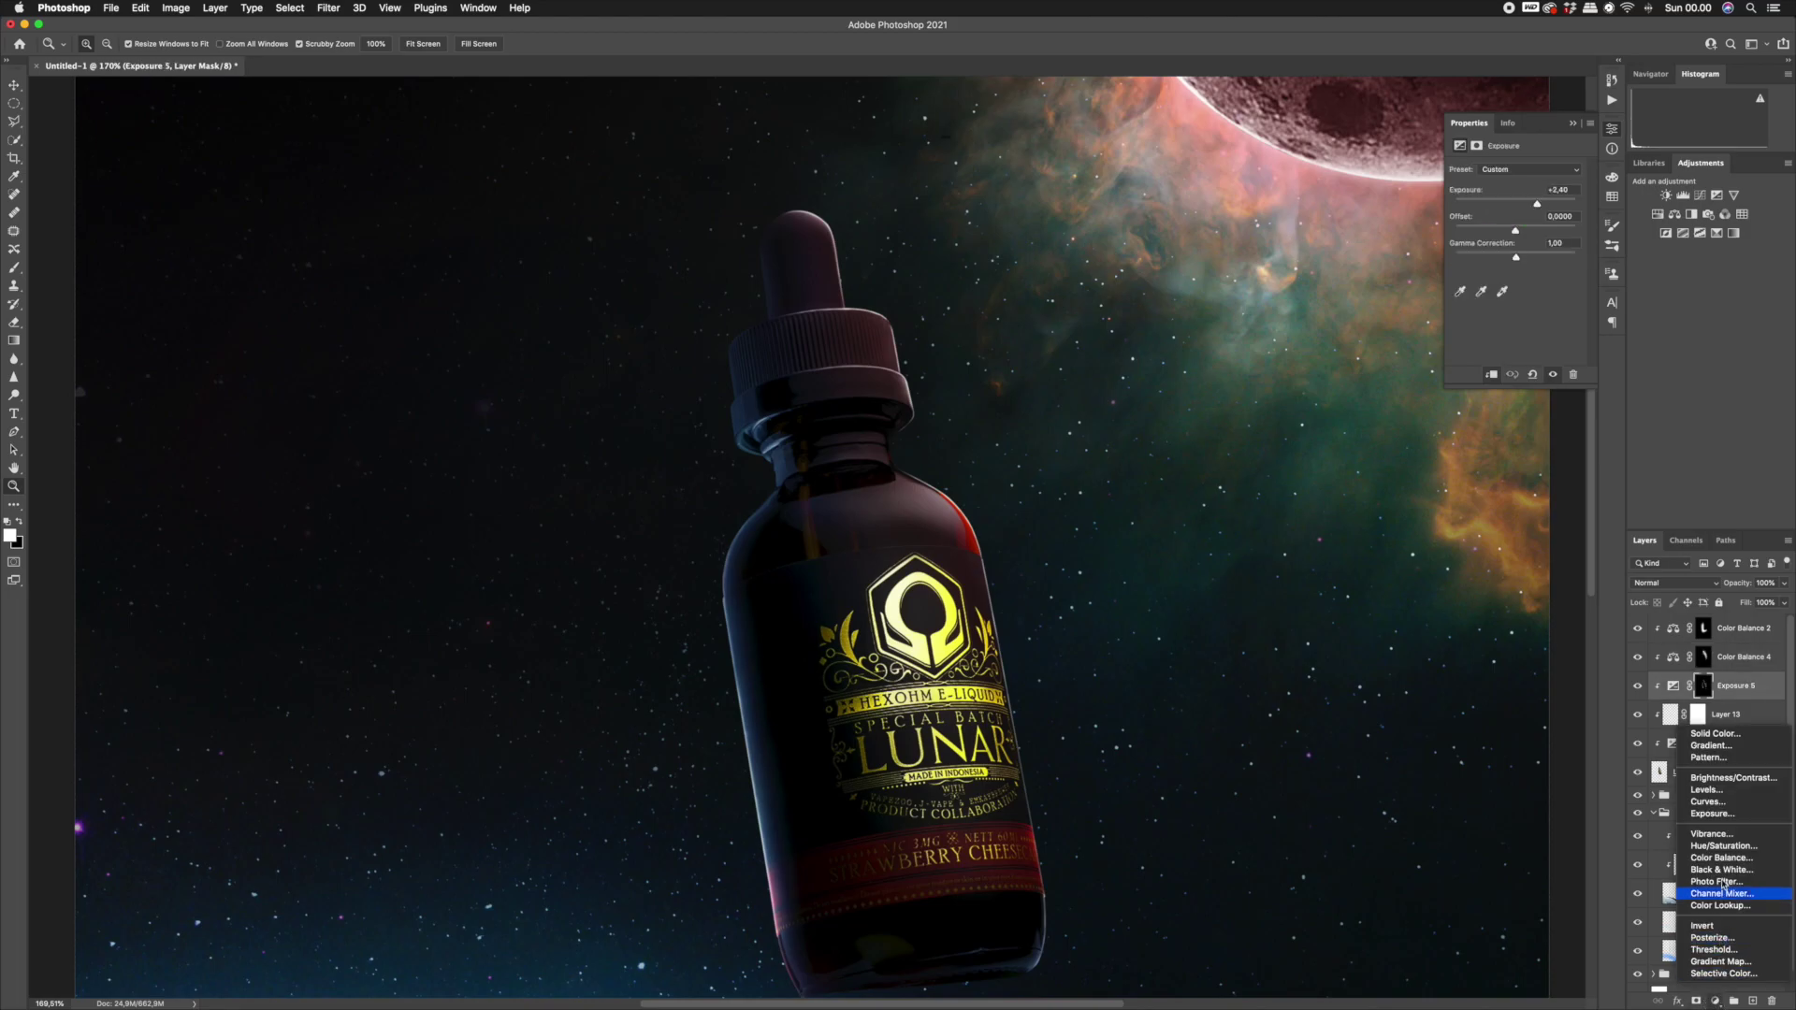
pyautogui.click(1730, 815)
pyautogui.moveTo(1514, 207); pyautogui.dragTo(1526, 210)
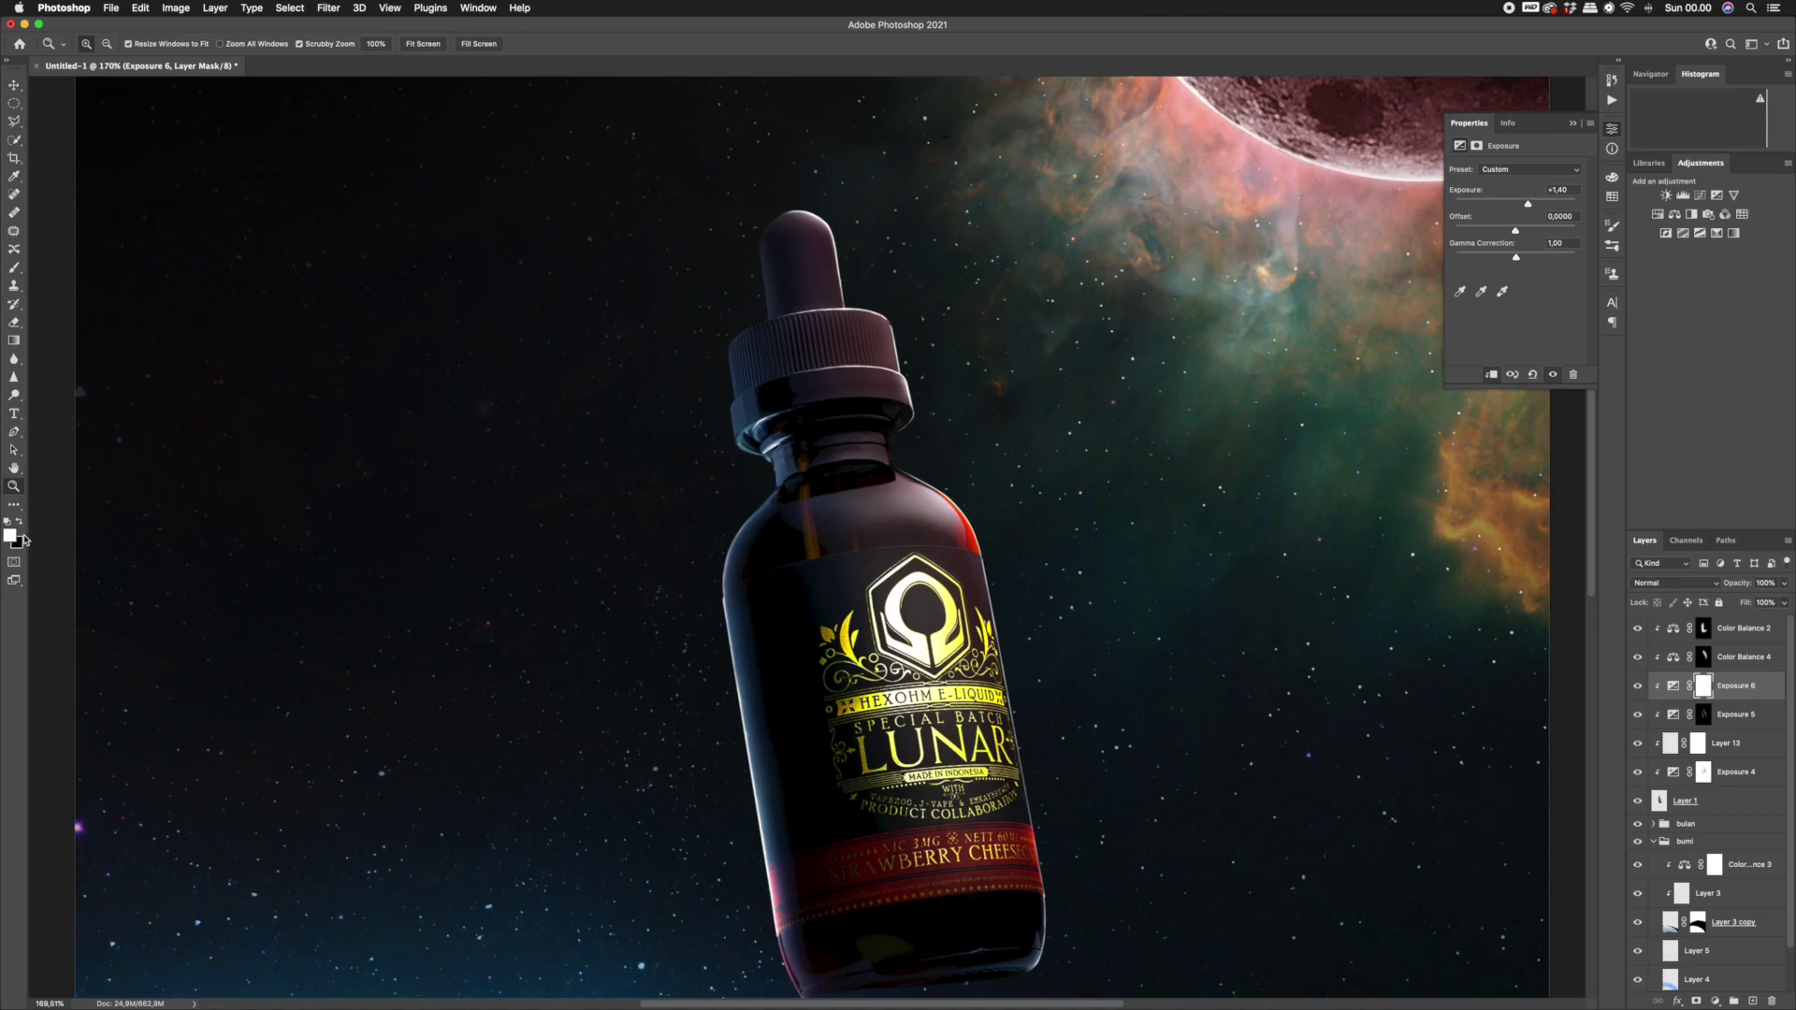
# Invert the new Exposure mask and paint white at 60% opacity along the left rim from the bottle's neck downwards.
pyautogui.press('super+i')
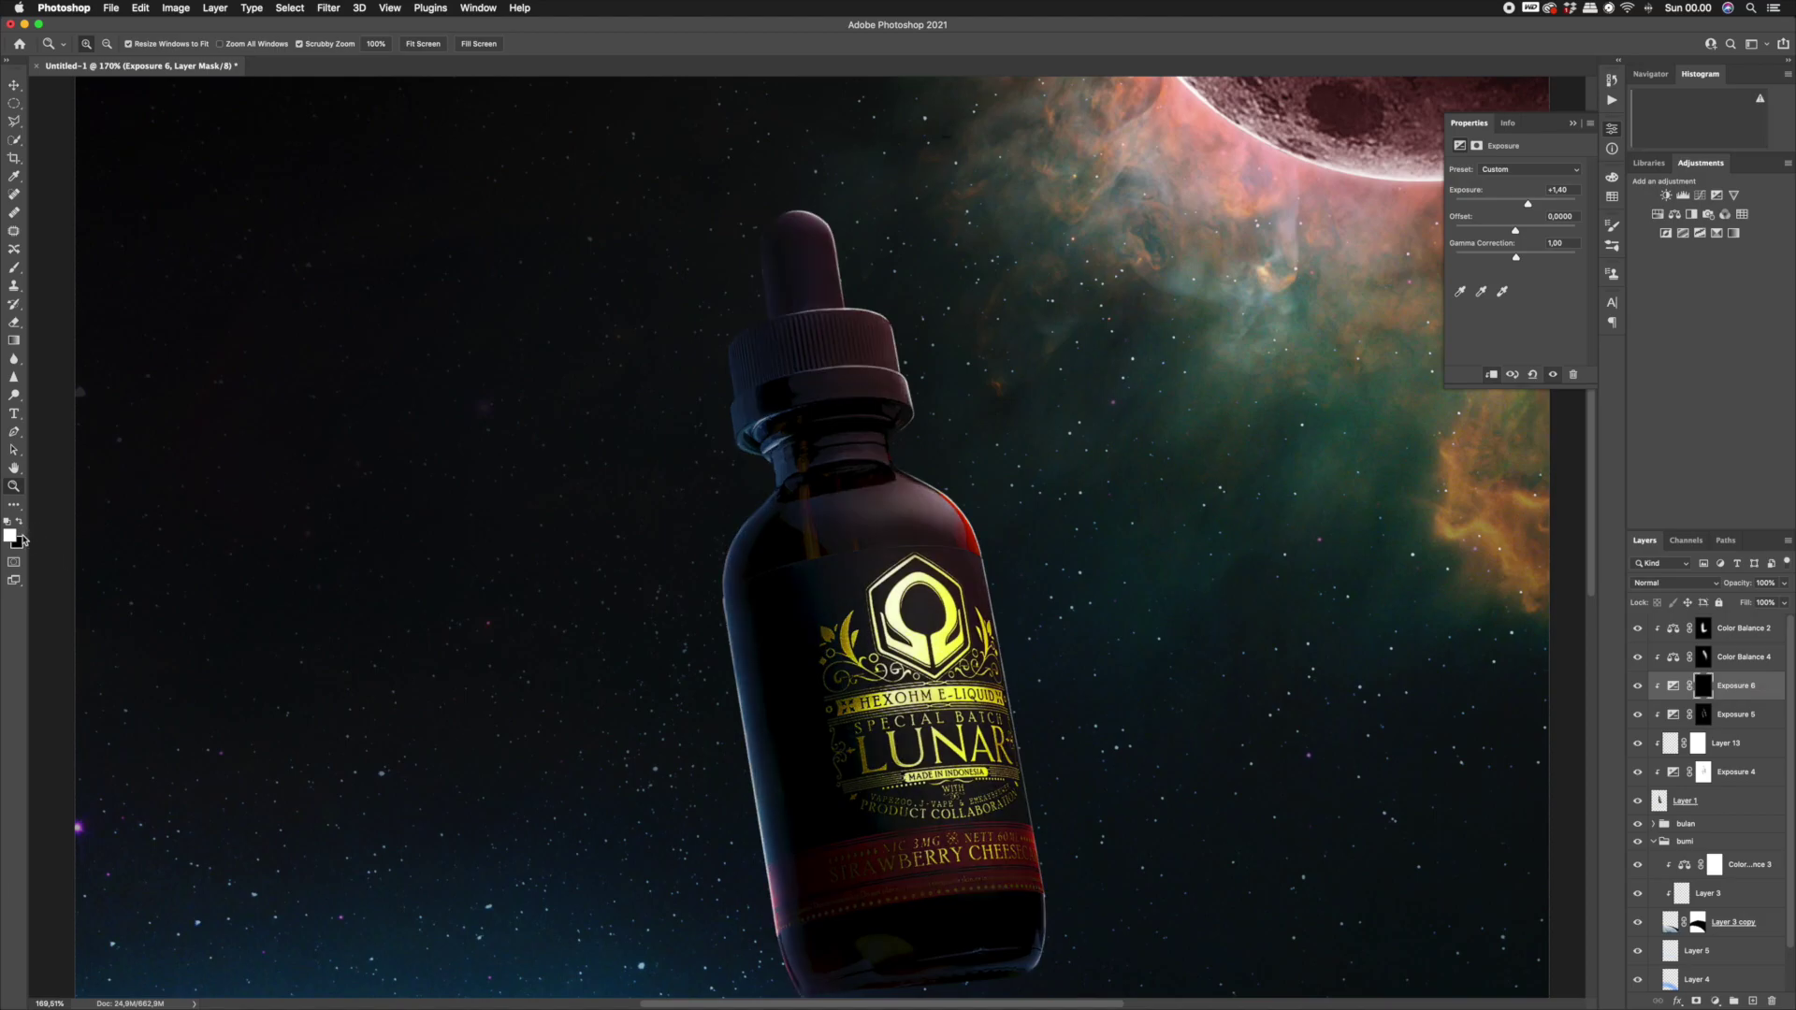
pyautogui.moveTo(738, 436)
pyautogui.mouseDown()
pyautogui.moveTo(786, 489)
pyautogui.moveTo(765, 495)
pyautogui.mouseUp()
pyautogui.press('b')
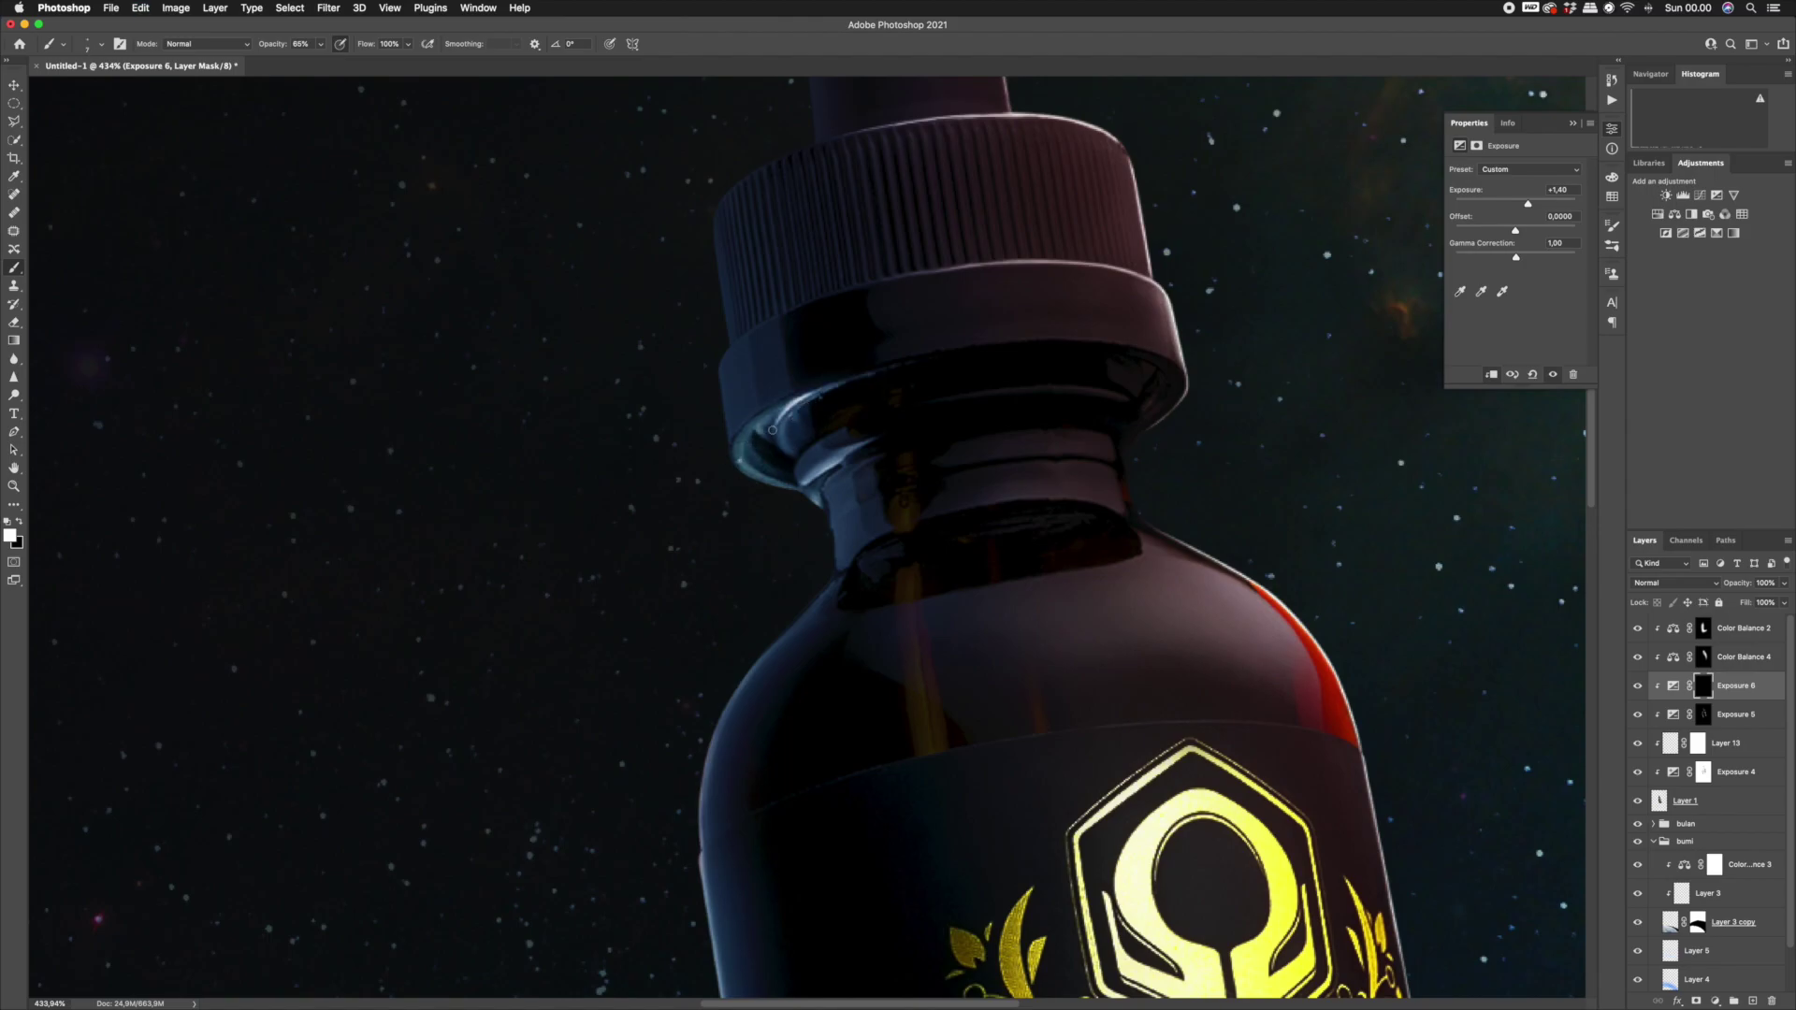
pyautogui.scroll(-3, 772, 429)
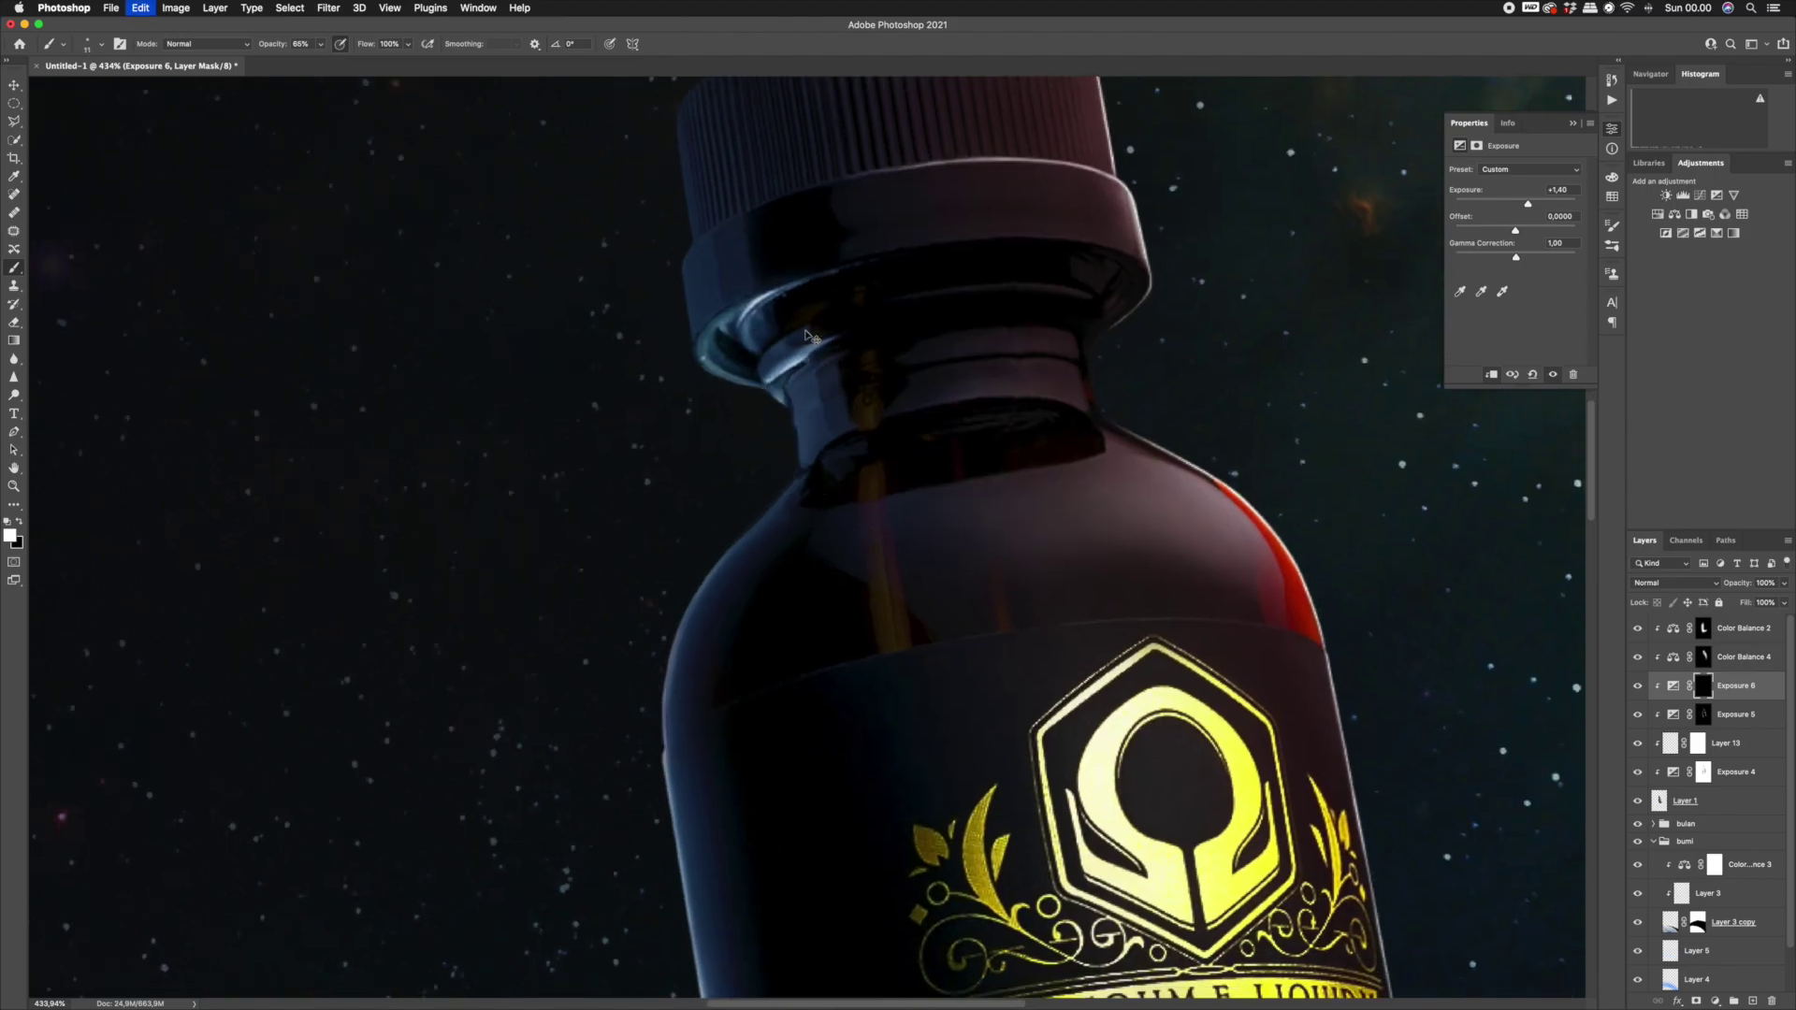
pyautogui.scroll(-10, 780, 401)
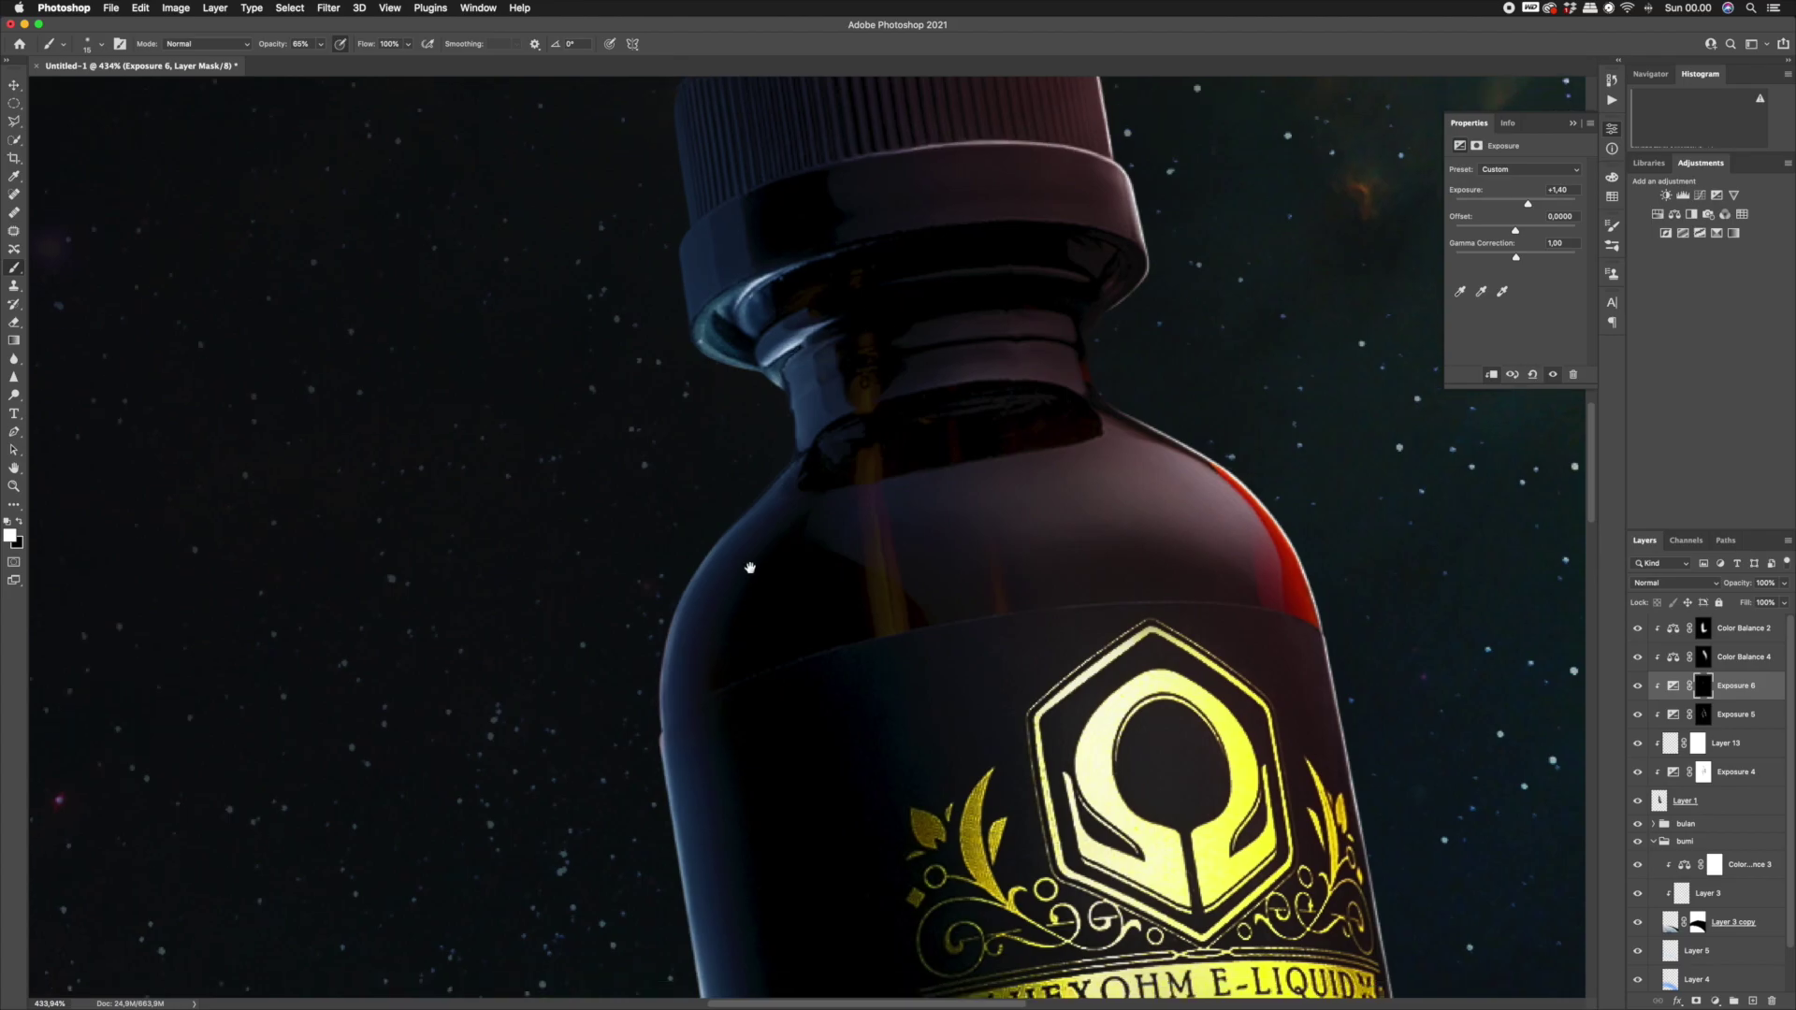
pyautogui.moveTo(707, 656); pyautogui.dragTo(689, 482)
pyautogui.moveTo(798, 922)
pyautogui.mouseDown()
pyautogui.moveTo(739, 753)
pyautogui.moveTo(713, 533)
pyautogui.moveTo(718, 580)
pyautogui.mouseUp()
pyautogui.moveTo(710, 561); pyautogui.dragTo(770, 778)
# Brighten the rim along the bottle's right shoulder and edge on the Exposure 6 mask.
pyautogui.press('z')
pyautogui.moveTo(832, 632); pyautogui.dragTo(739, 664)
pyautogui.moveTo(918, 618); pyautogui.dragTo(1015, 615)
pyautogui.press('b')
pyautogui.scroll(10, 875, 732)
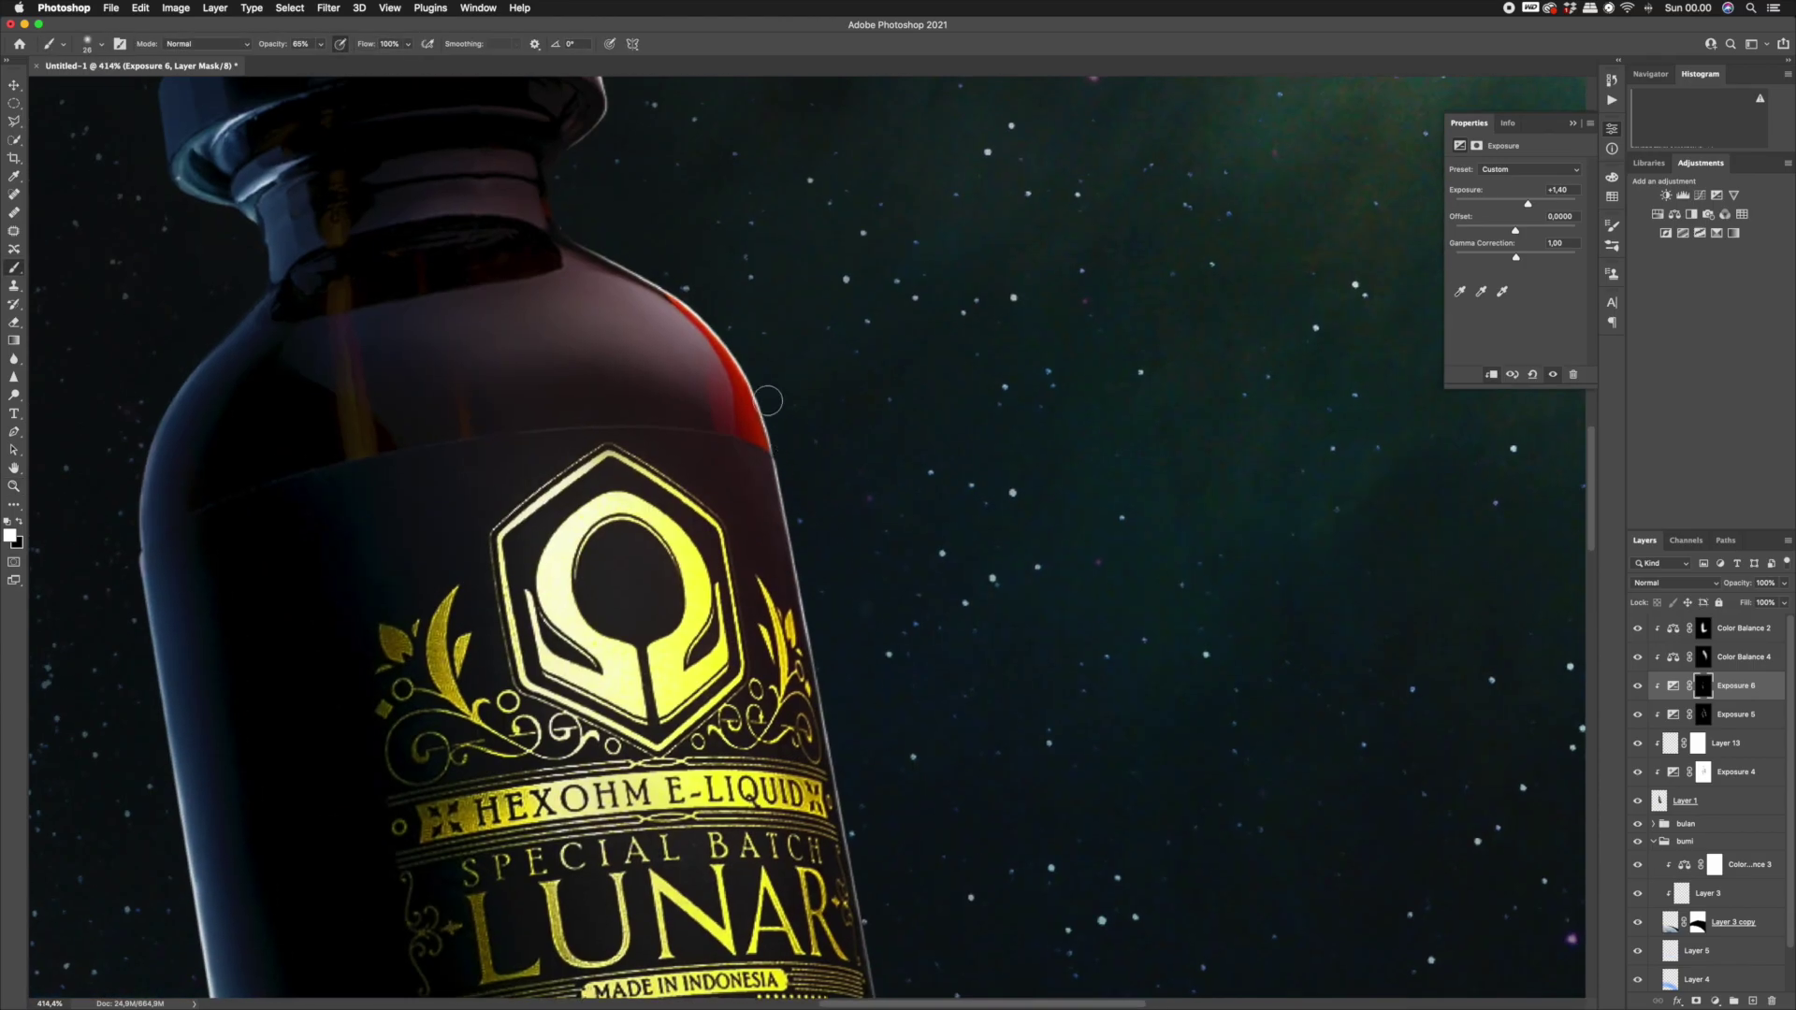
# Brighten the rim light on the bottle's right edge and dropper cap by painting white on the Exposure 6 mask.
pyautogui.moveTo(881, 831); pyautogui.dragTo(824, 506)
pyautogui.moveTo(846, 661); pyautogui.dragTo(840, 661)
pyautogui.moveTo(855, 851)
pyautogui.mouseDown()
pyautogui.moveTo(827, 675)
pyautogui.moveTo(812, 677)
pyautogui.mouseUp()
pyautogui.scroll(10, 823, 654)
pyautogui.press(']')
pyautogui.press(']')
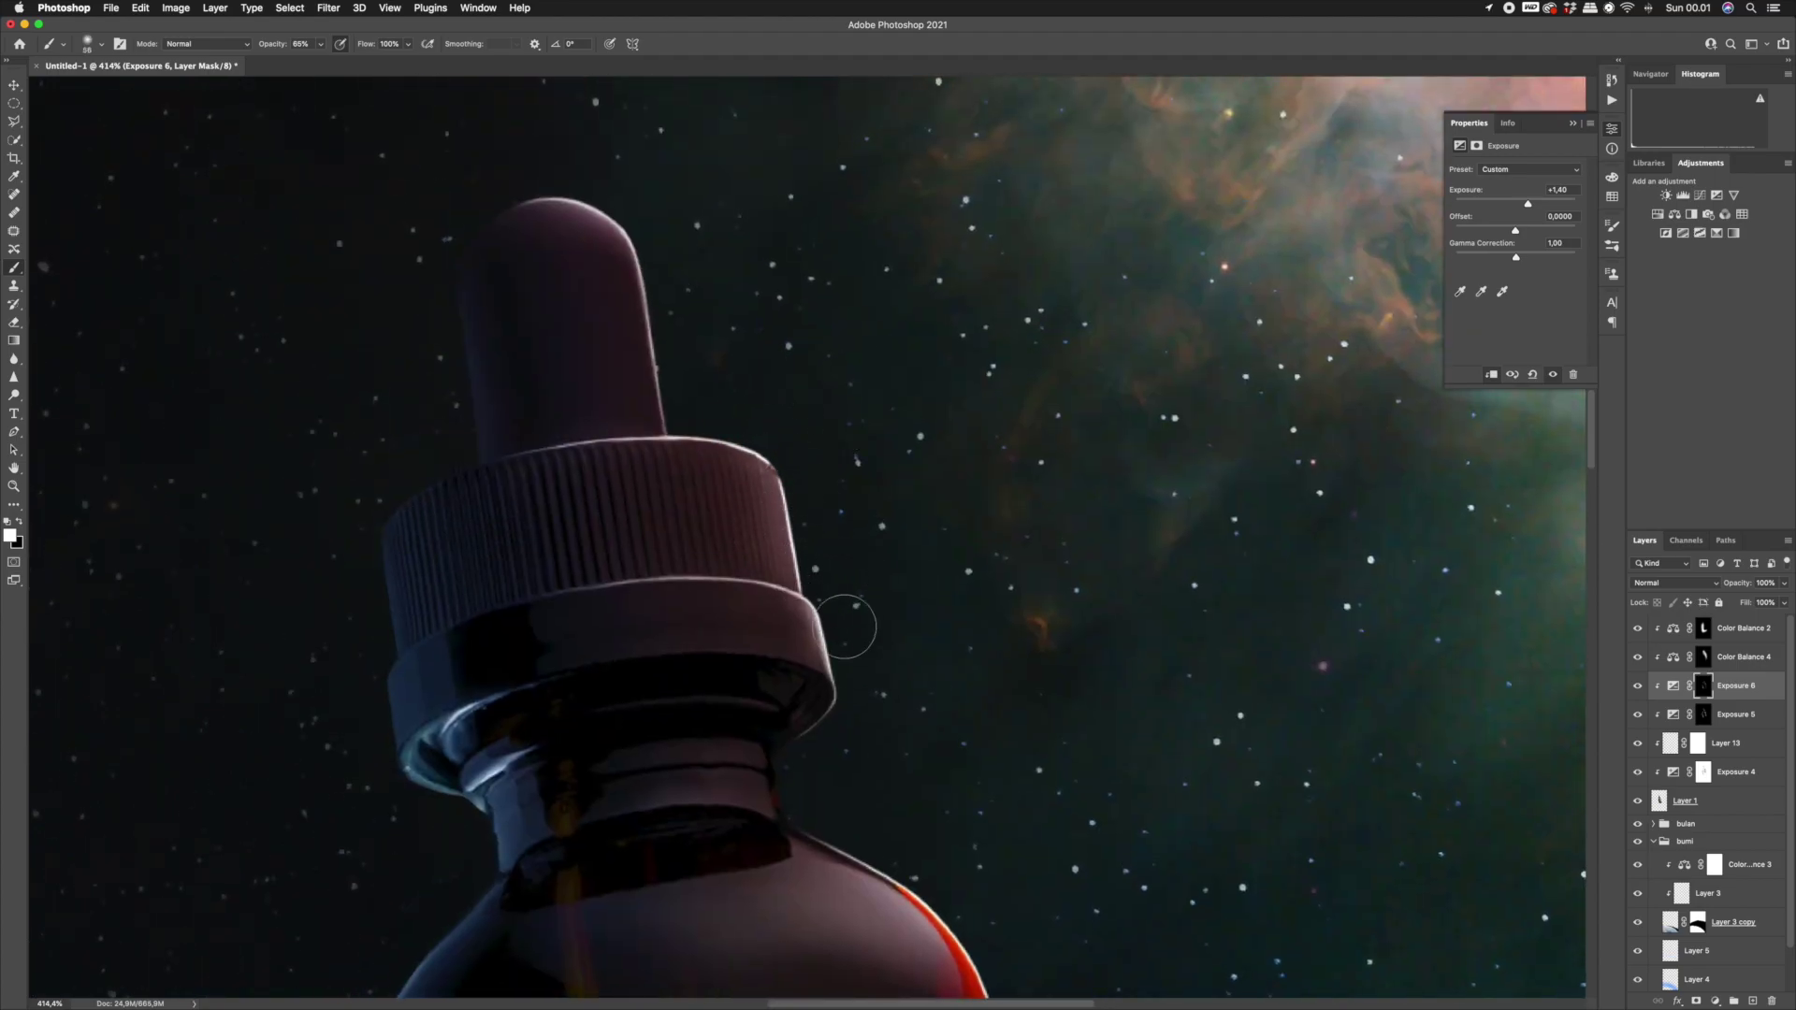
pyautogui.moveTo(581, 241); pyautogui.dragTo(683, 384)
pyautogui.press('z')
pyautogui.moveTo(823, 319); pyautogui.dragTo(710, 397)
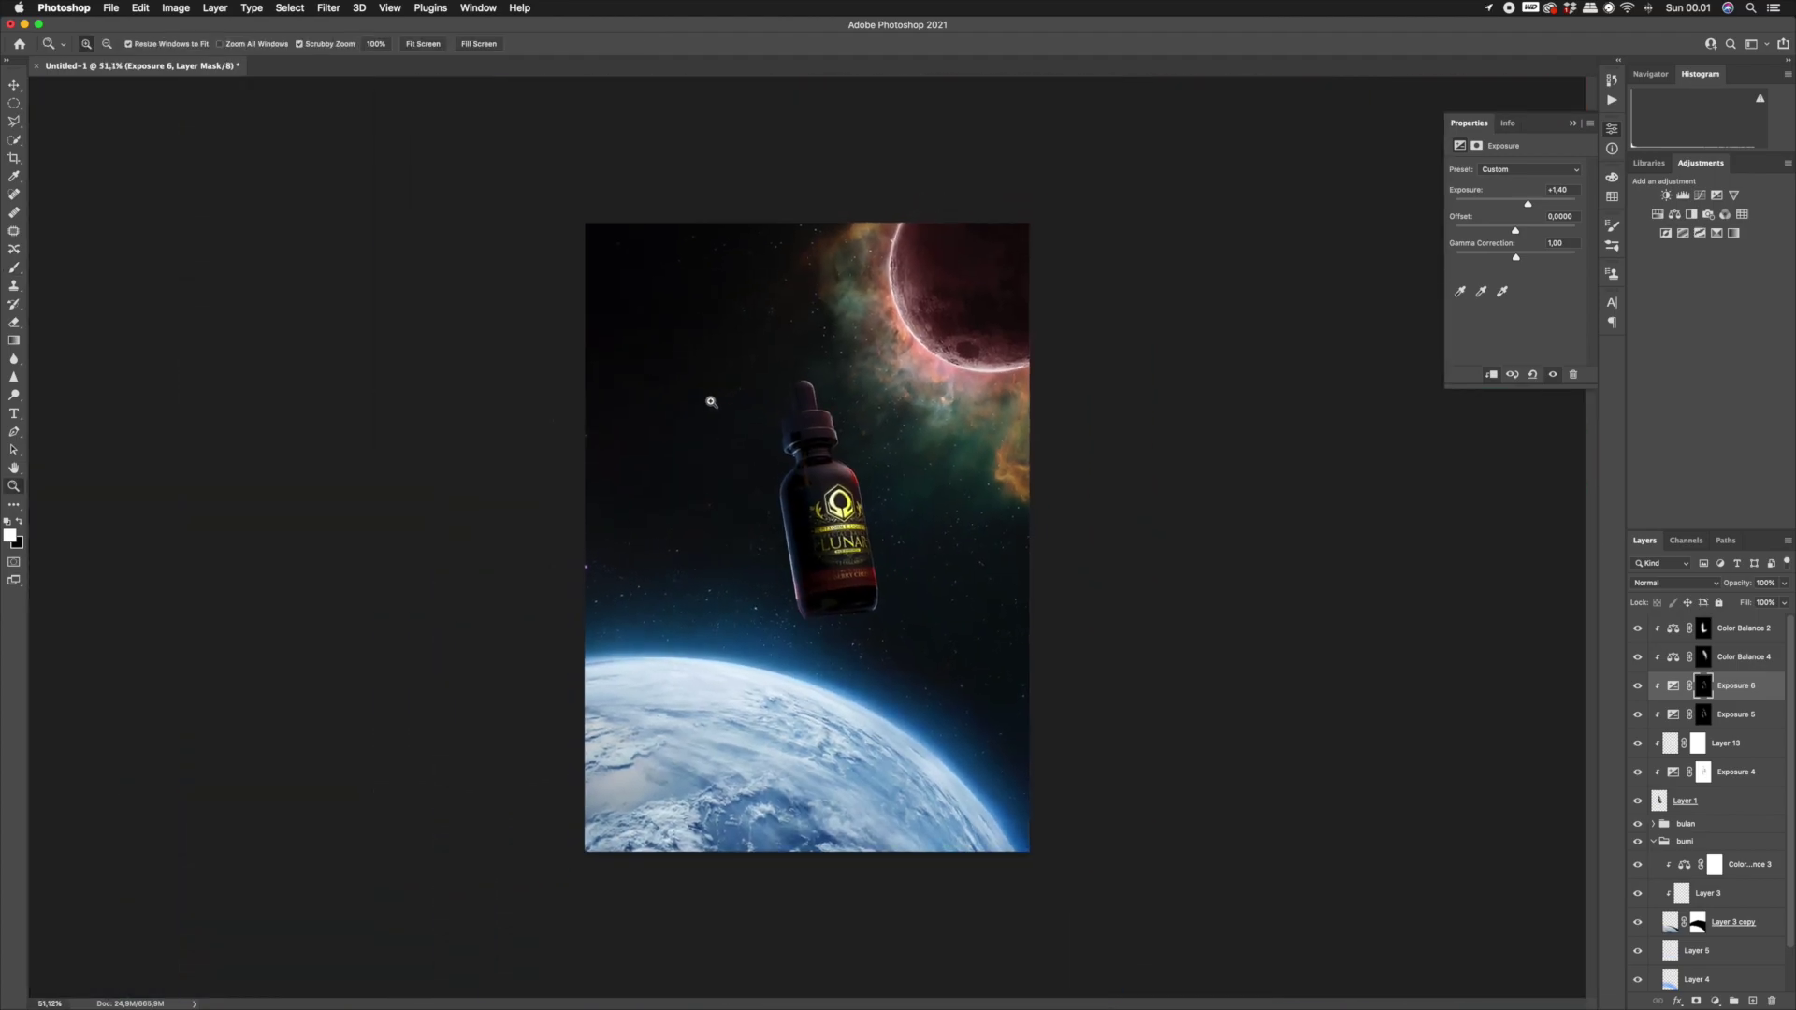
pyautogui.moveTo(846, 540); pyautogui.dragTo(1026, 519)
# Group Layer 1 and all of its clipped adjustment layers, and name the group Botol.
pyautogui.click(1653, 842)
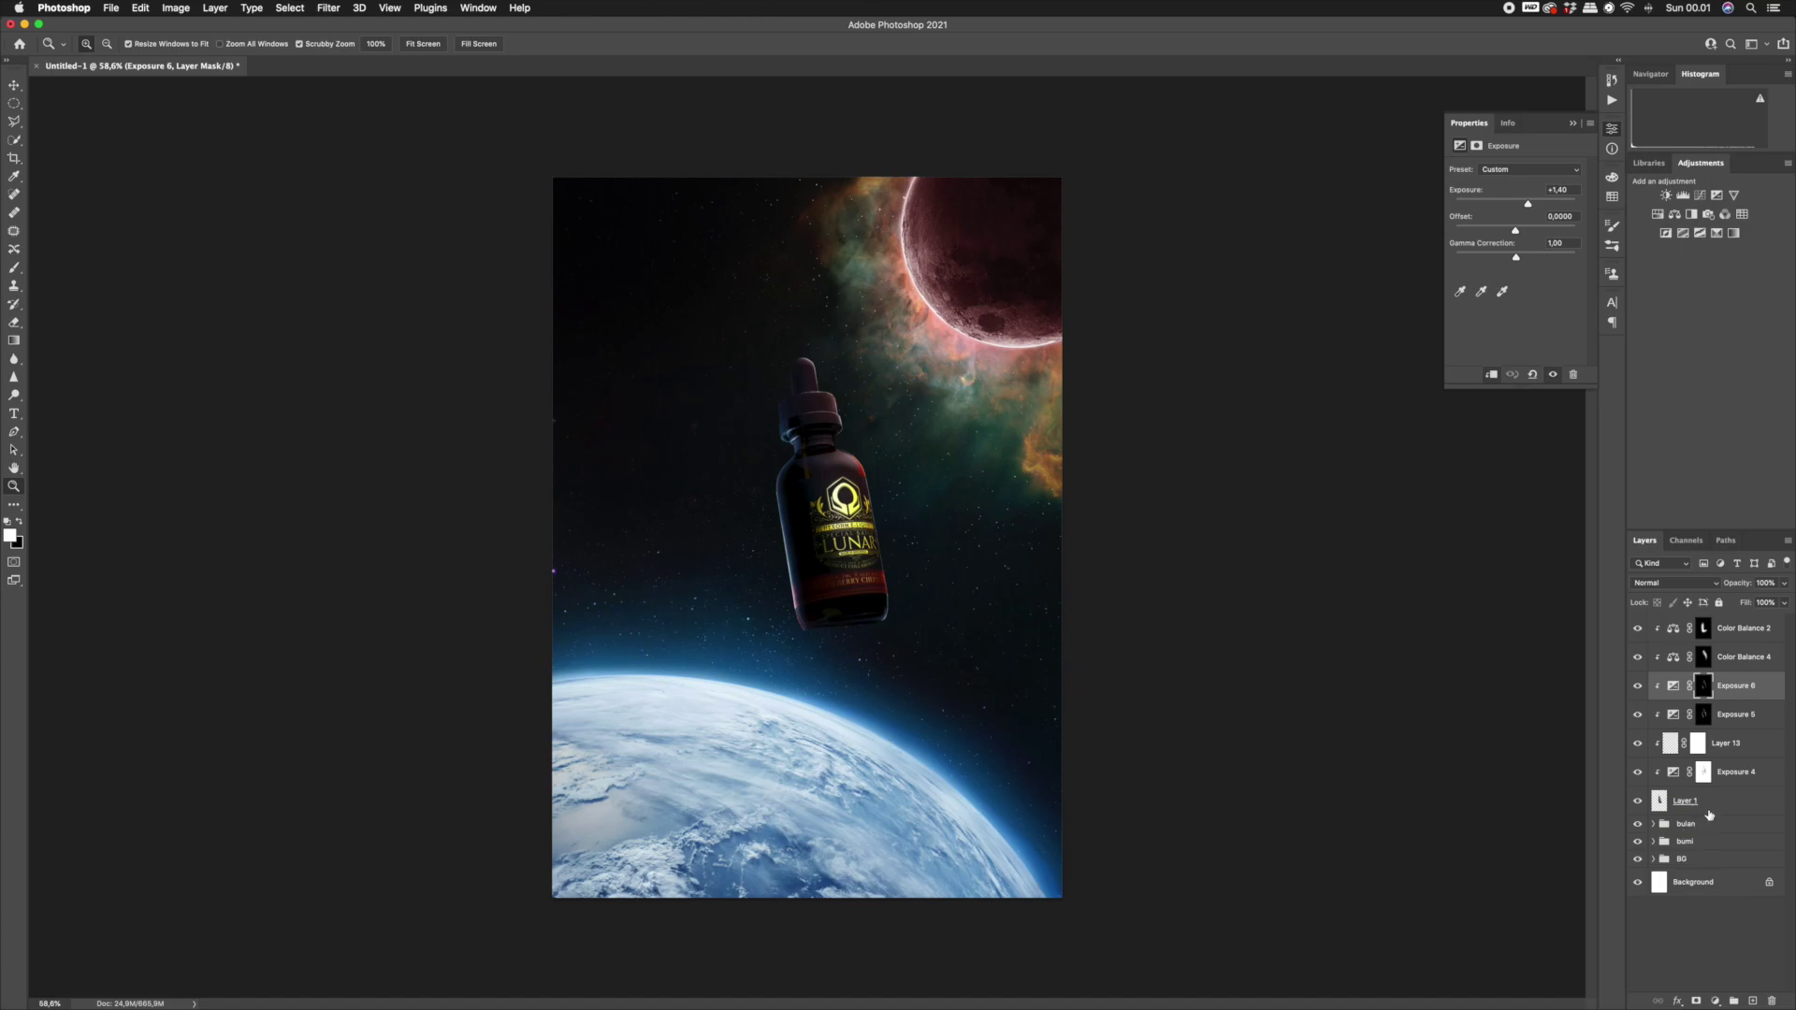
pyautogui.click(1724, 802)
pyautogui.keyDown('shift'); pyautogui.click(1749, 633); pyautogui.keyUp('shift')
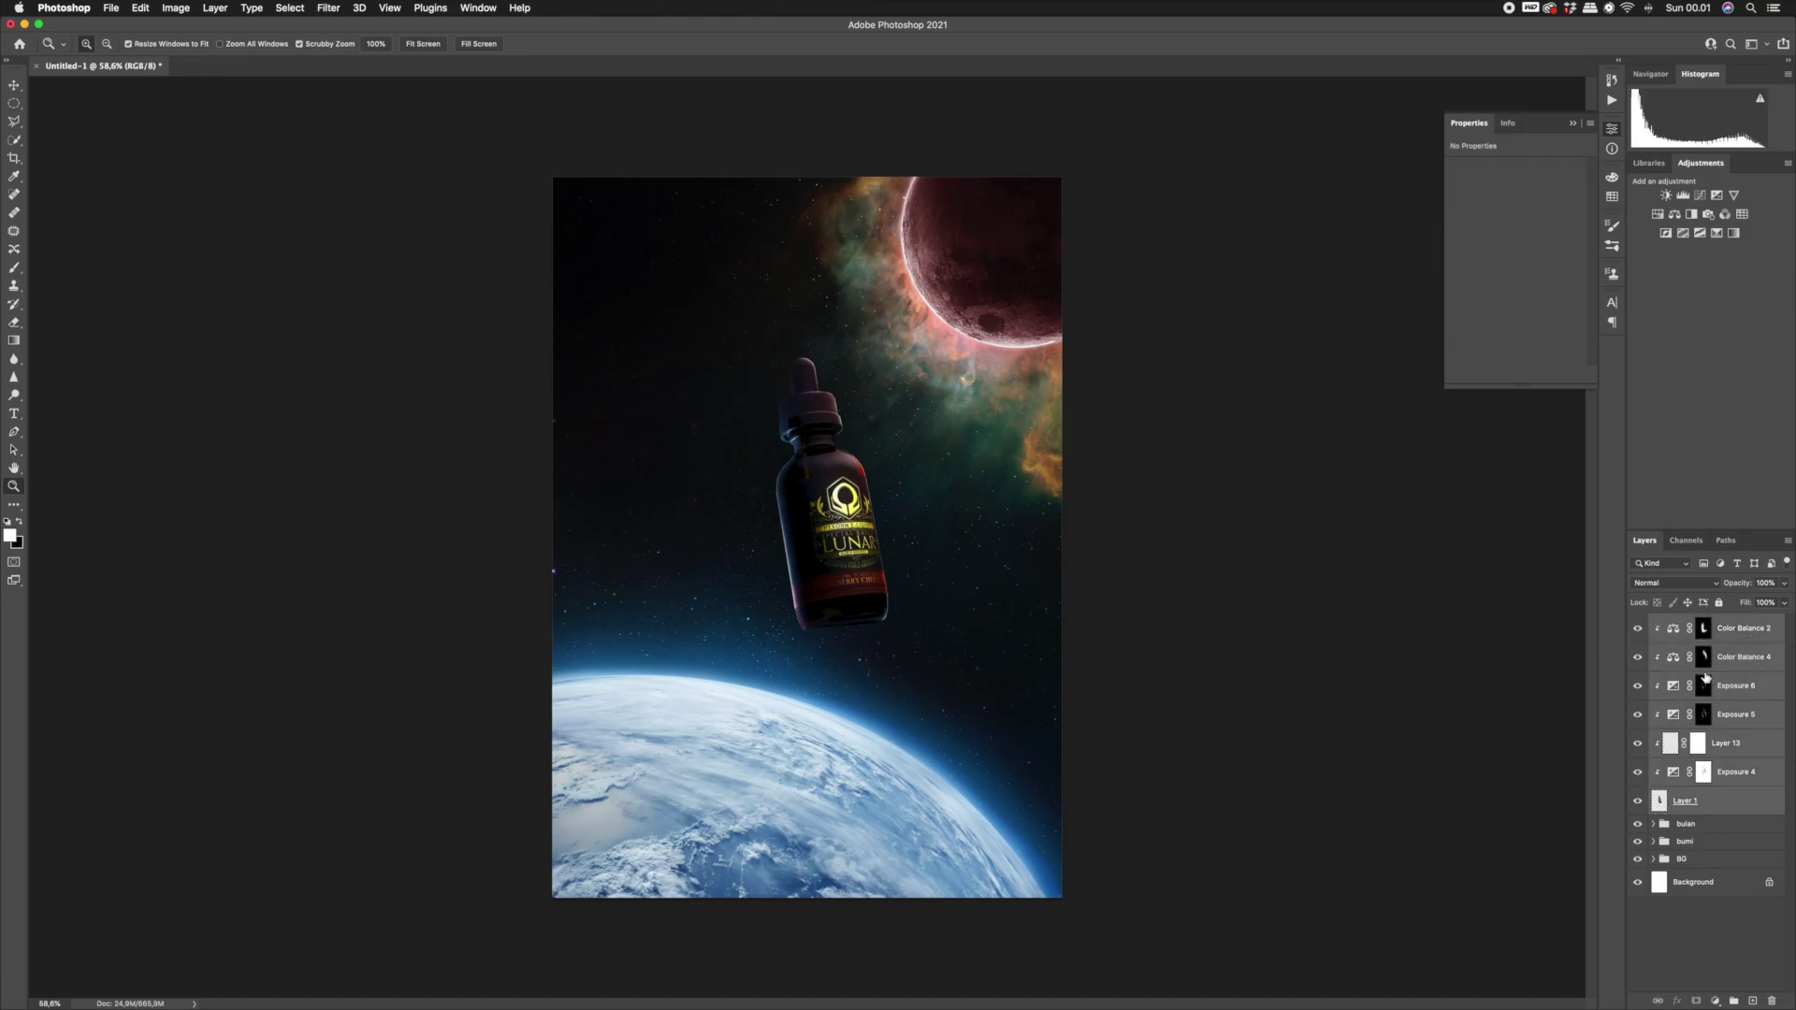
pyautogui.moveTo(1718, 759); pyautogui.dragTo(1734, 999)
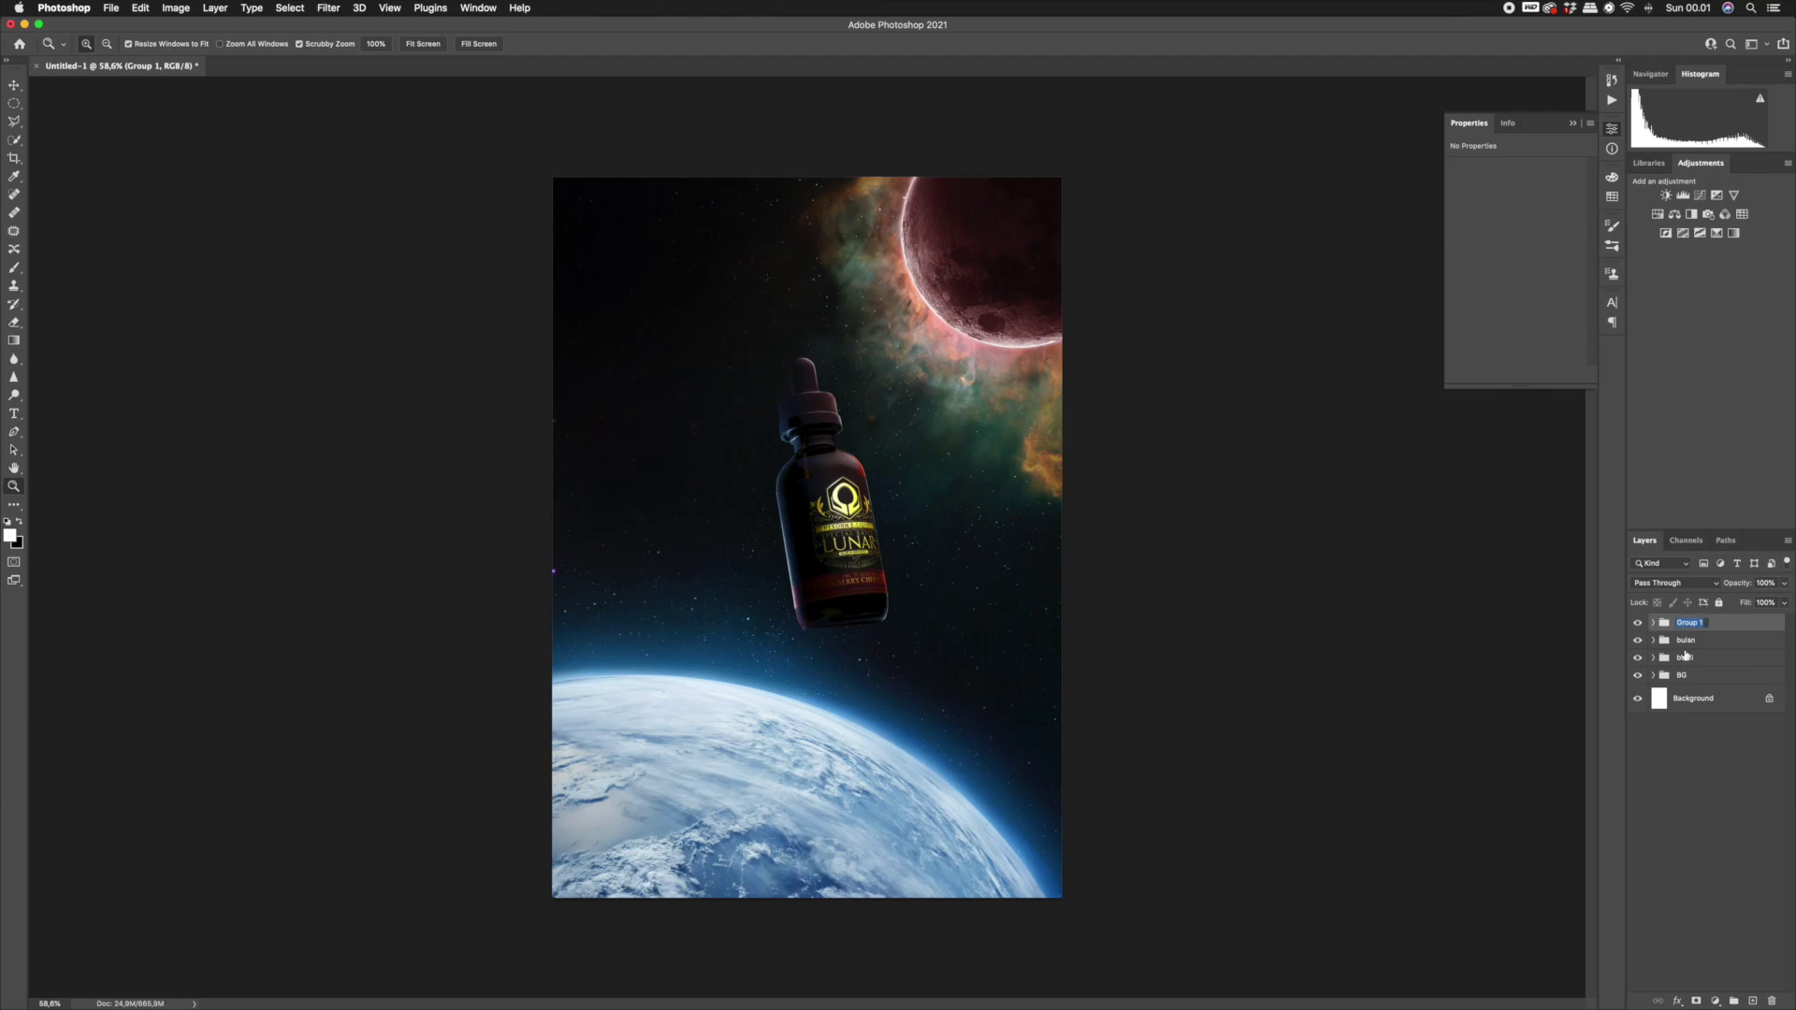
pyautogui.write('Botol')
pyautogui.press('Return')
# Add a clipped Brightness/Contrast adjustment at the top of the Botol group with brightness -24 and contrast 38.
pyautogui.click(1653, 623)
pyautogui.click(1745, 676)
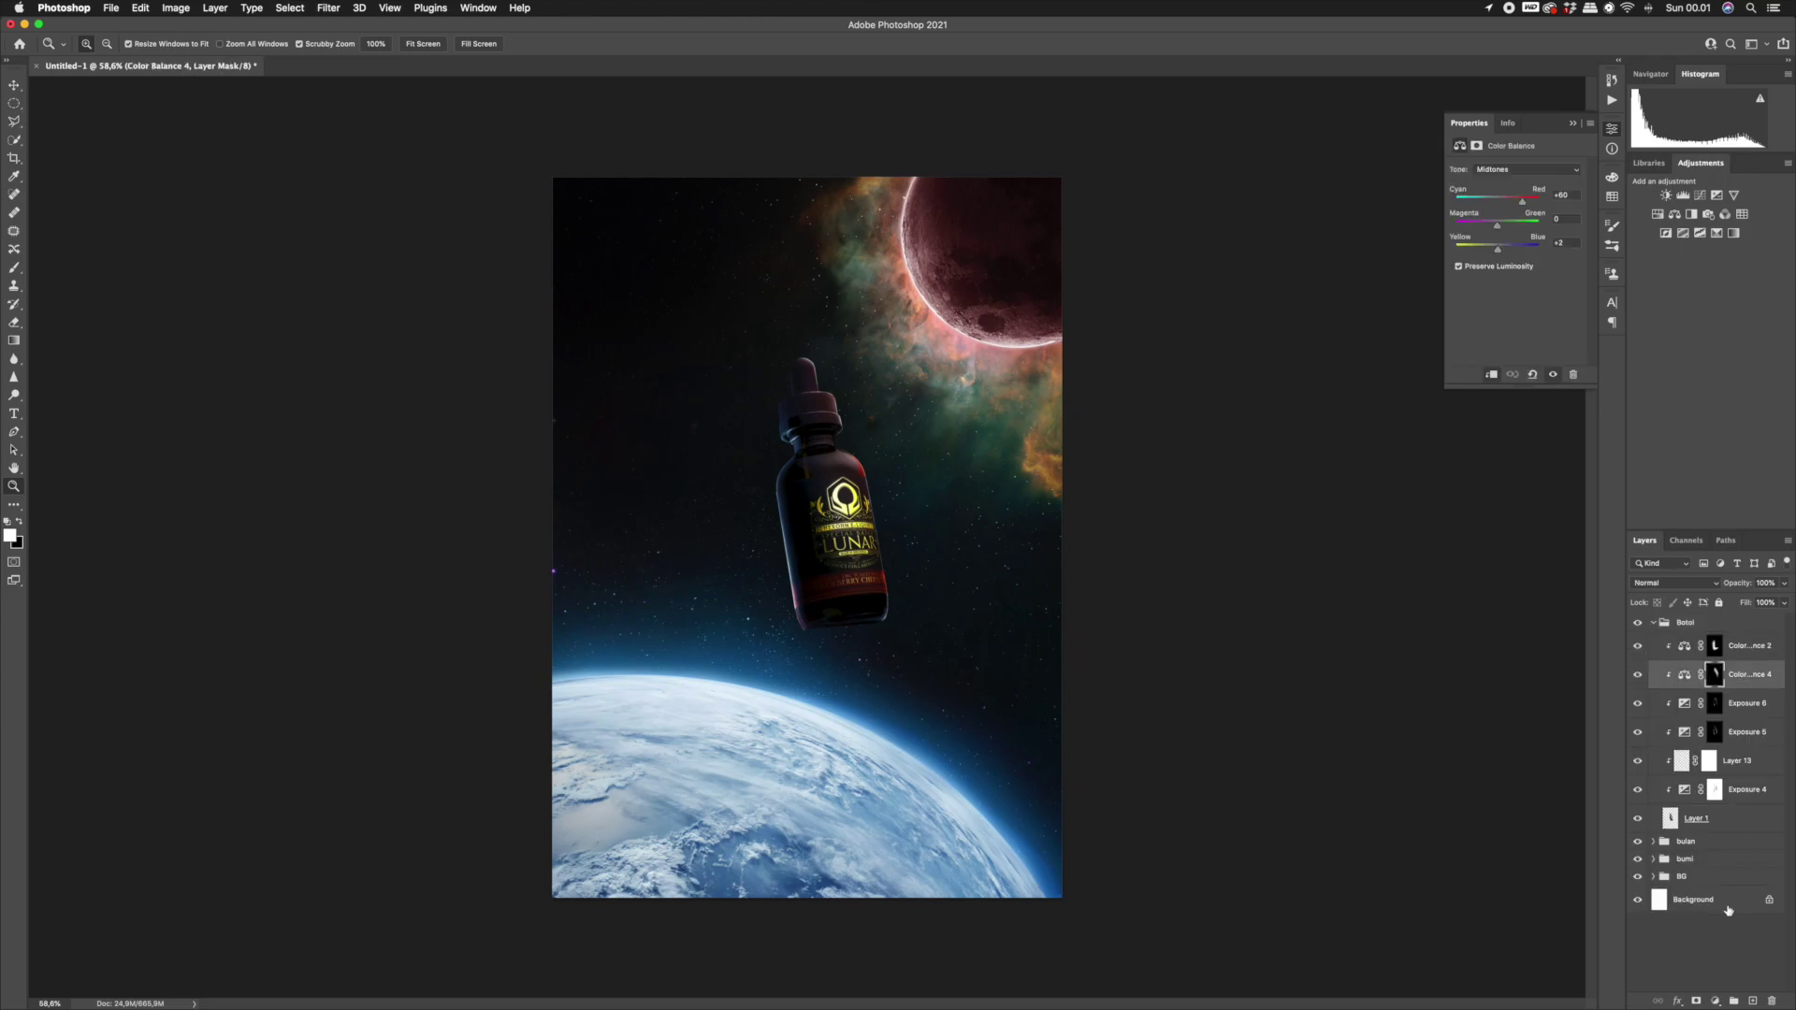
pyautogui.click(1716, 1001)
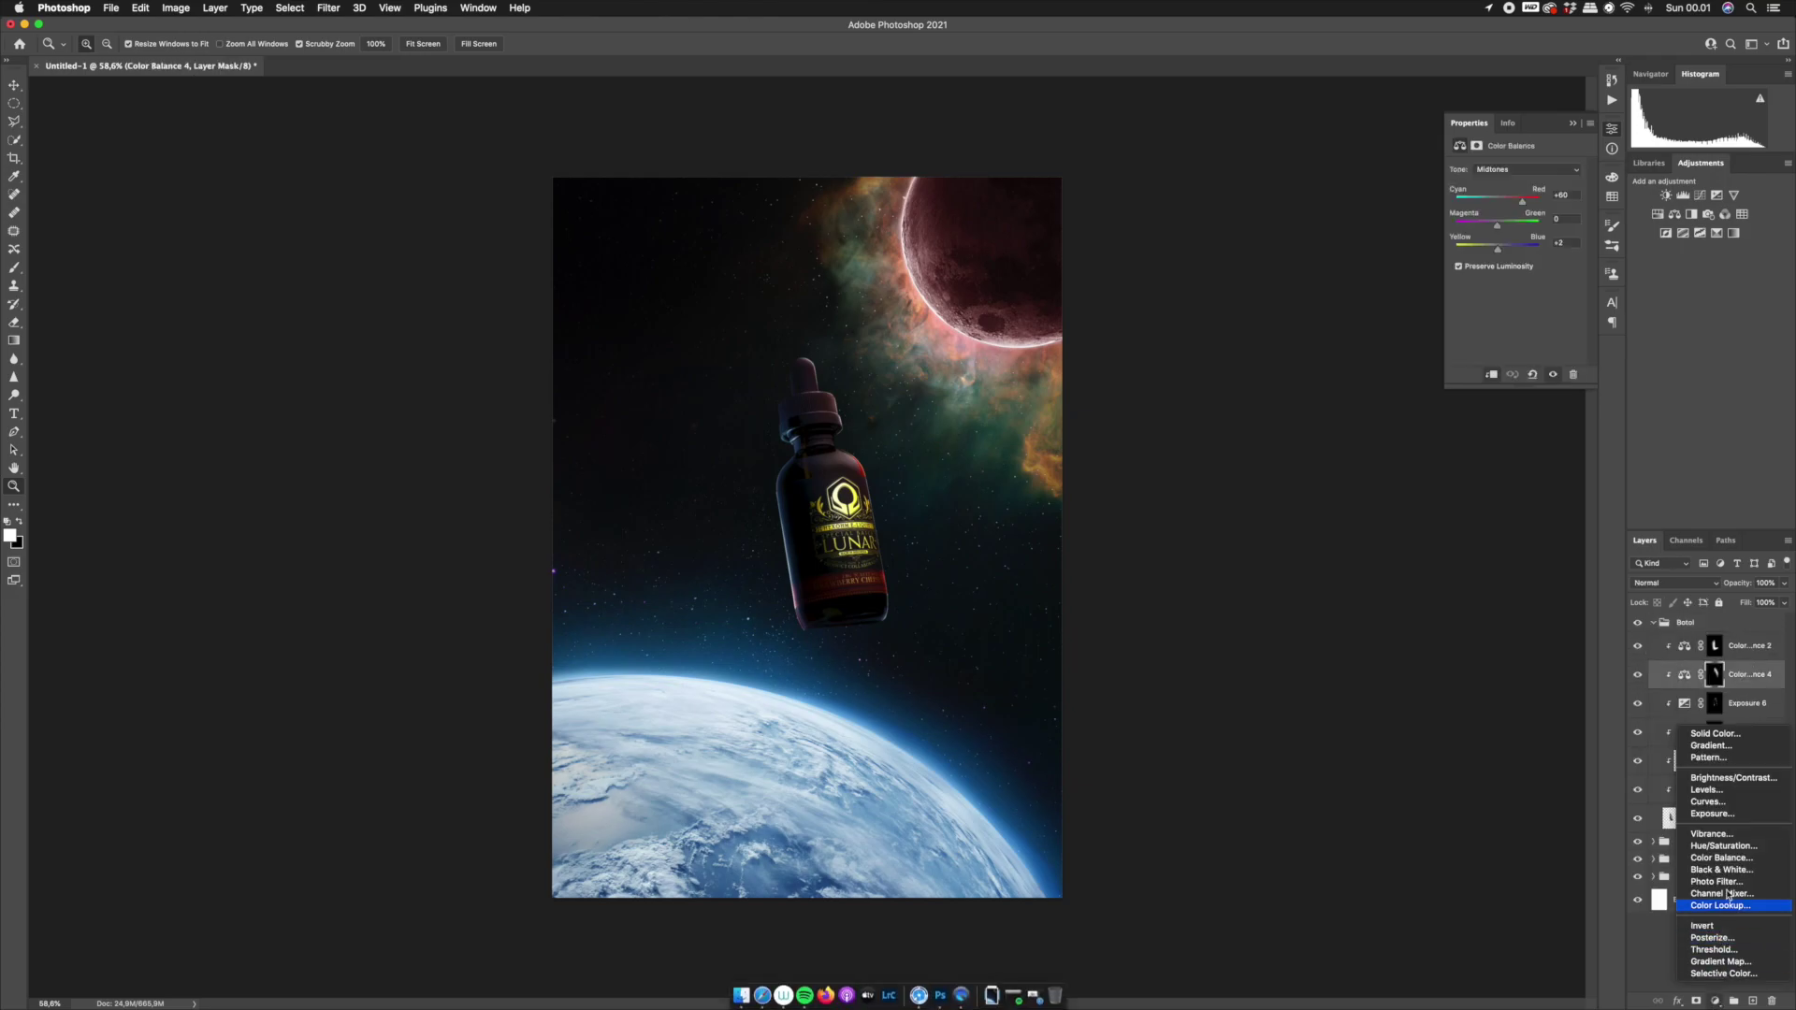
pyautogui.click(1745, 778)
pyautogui.moveTo(1757, 675); pyautogui.dragTo(1765, 644)
pyautogui.moveTo(1516, 211)
pyautogui.mouseDown()
pyautogui.moveTo(1526, 237)
pyautogui.moveTo(1499, 237)
pyautogui.moveTo(1539, 236)
pyautogui.moveTo(1506, 210)
pyautogui.mouseUp()
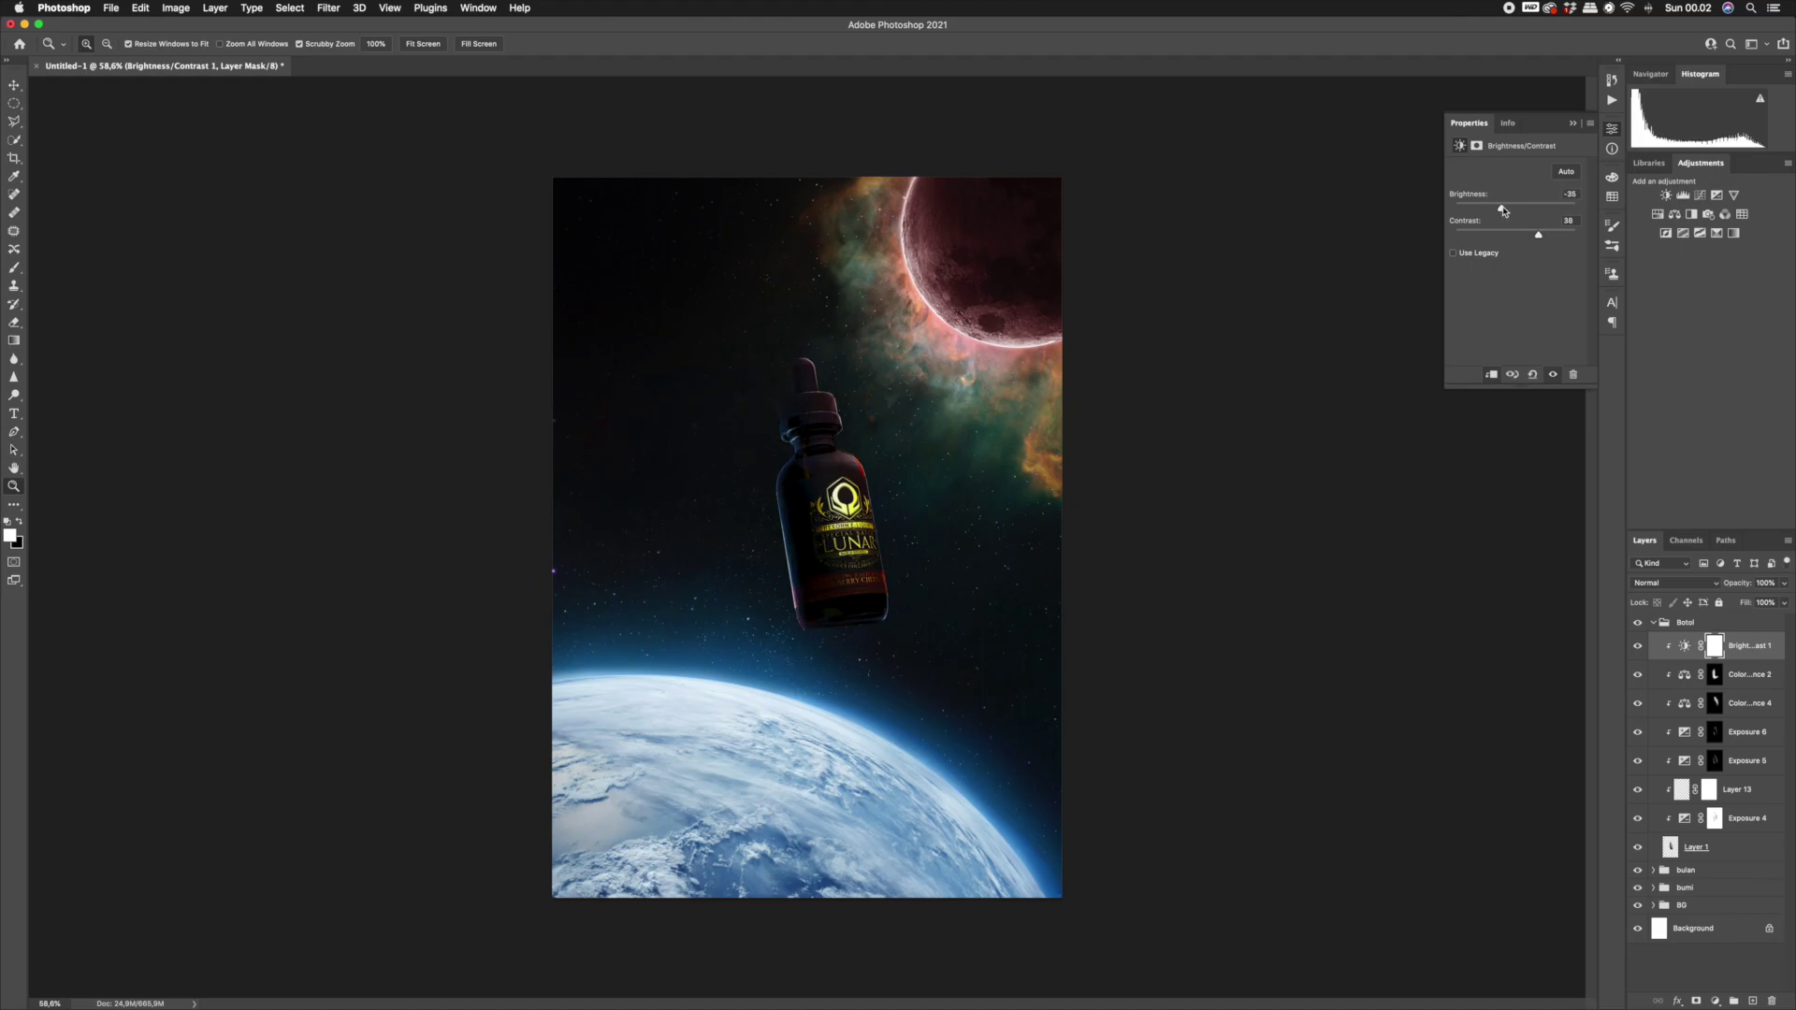
# Invert the Brightness/Contrast mask and paint the darker, contrastier effect back over the bottle with a white brush.
pyautogui.moveTo(1718, 670); pyautogui.dragTo(1717, 637)
pyautogui.moveTo(828, 397); pyautogui.dragTo(912, 402)
pyautogui.press('b')
pyautogui.moveTo(797, 339)
pyautogui.mouseDown()
pyautogui.moveTo(813, 542)
pyautogui.moveTo(814, 512)
pyautogui.moveTo(790, 719)
pyautogui.moveTo(821, 767)
pyautogui.mouseUp()
pyautogui.moveTo(821, 888); pyautogui.dragTo(774, 510)
pyautogui.moveTo(821, 844); pyautogui.dragTo(984, 807)
pyautogui.press('z')
pyautogui.moveTo(964, 598); pyautogui.dragTo(874, 549)
pyautogui.moveTo(939, 476)
pyautogui.mouseDown()
pyautogui.moveTo(890, 537)
pyautogui.moveTo(912, 552)
pyautogui.mouseUp()
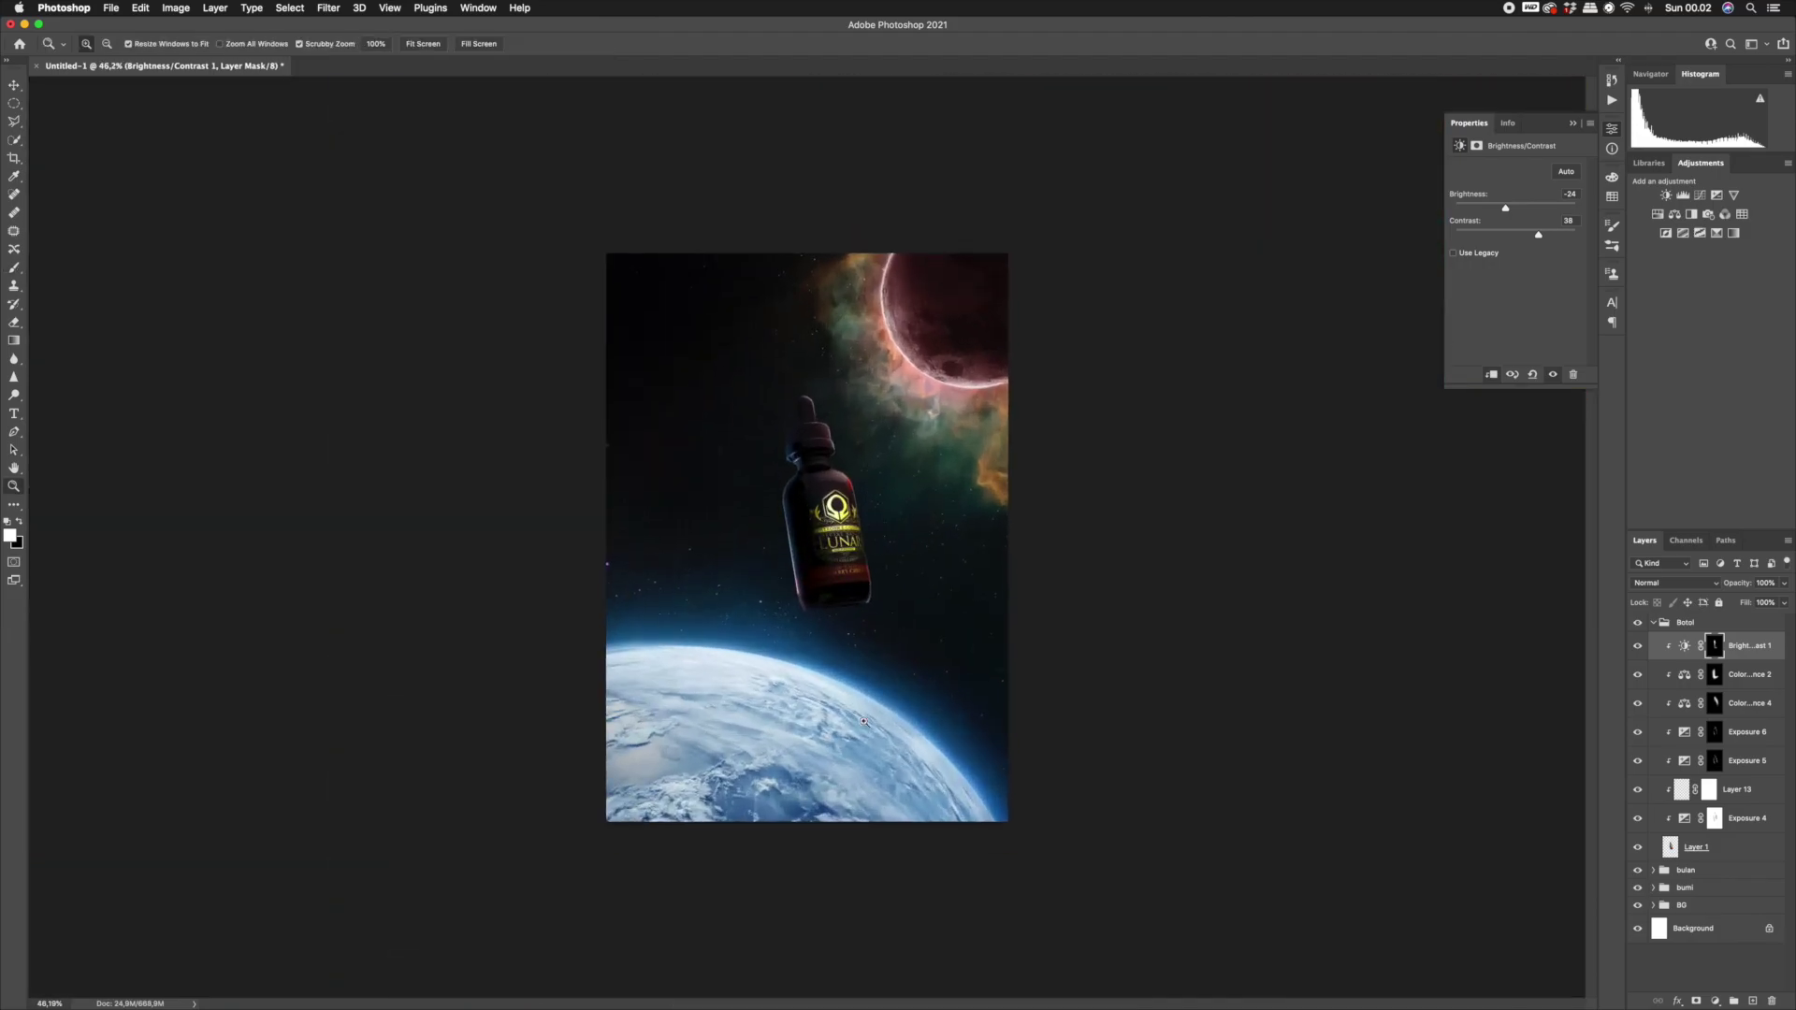
pyautogui.moveTo(843, 607); pyautogui.dragTo(902, 581)
pyautogui.moveTo(806, 417); pyautogui.dragTo(863, 402)
# Add an Exposure adjustment above Brightness/Contrast, clip it to the bottle and lower its exposure to about -2.5.
pyautogui.click(1715, 1004)
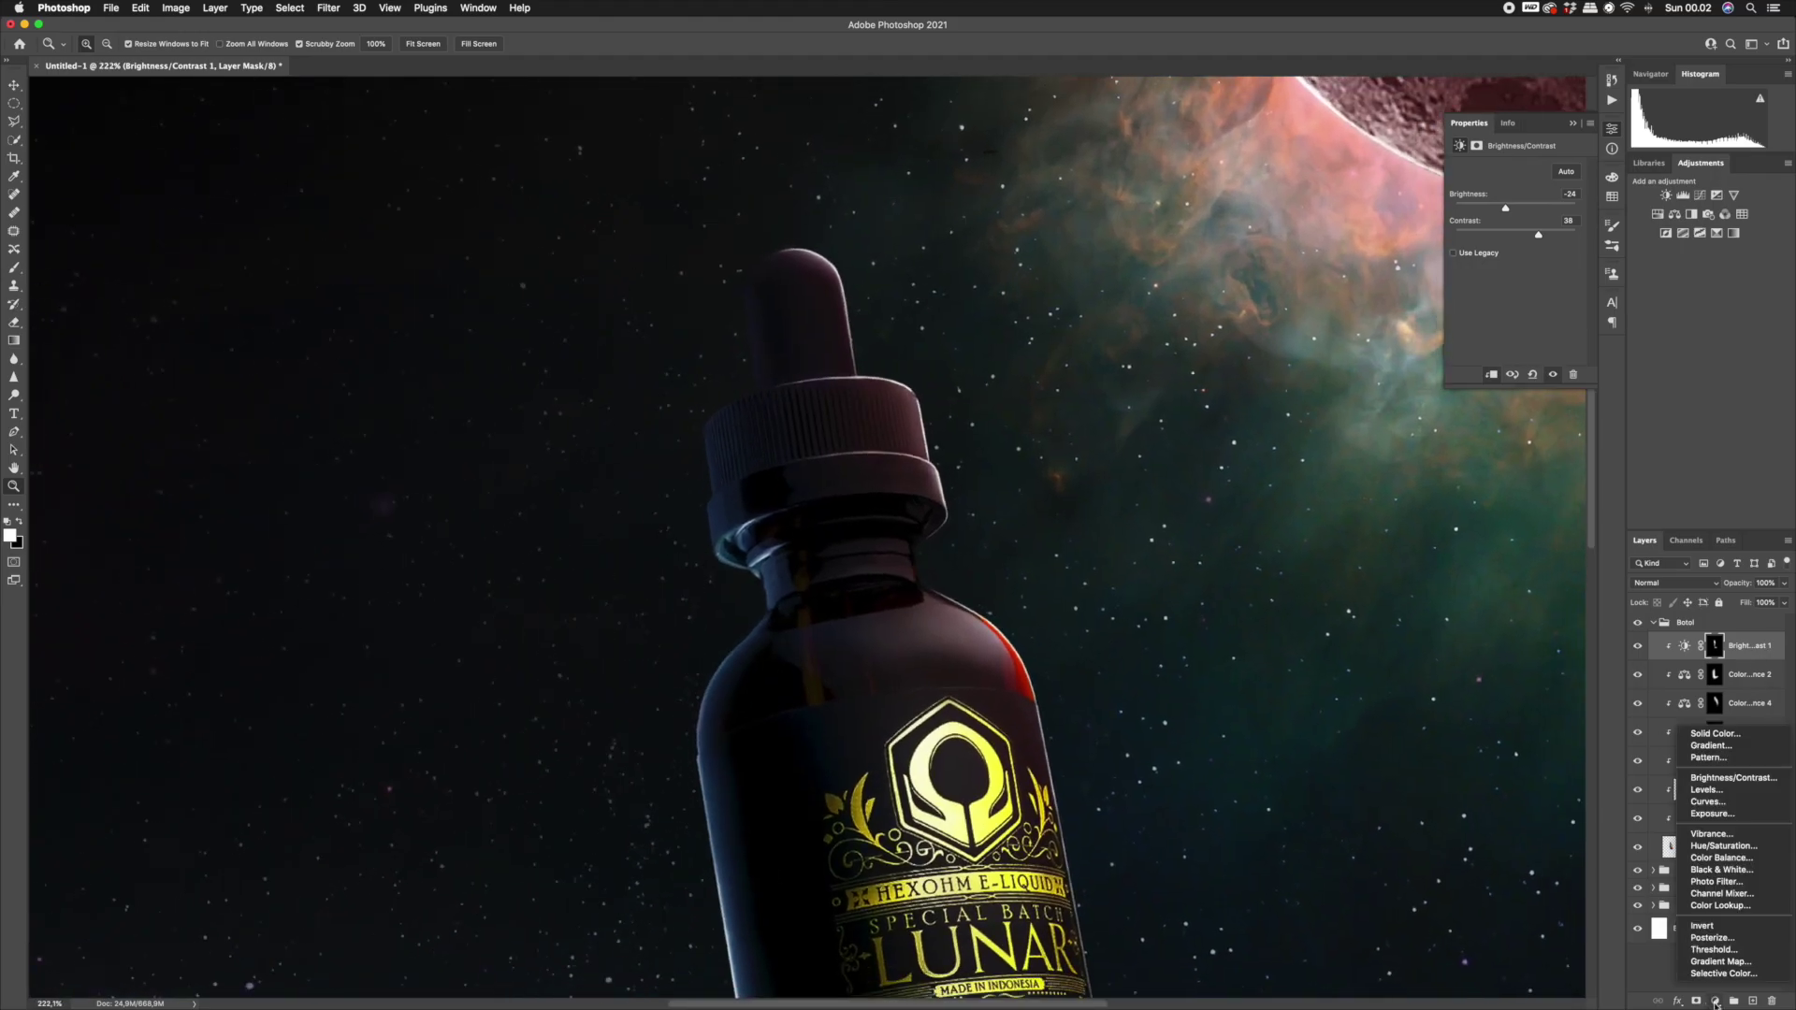
pyautogui.click(1750, 820)
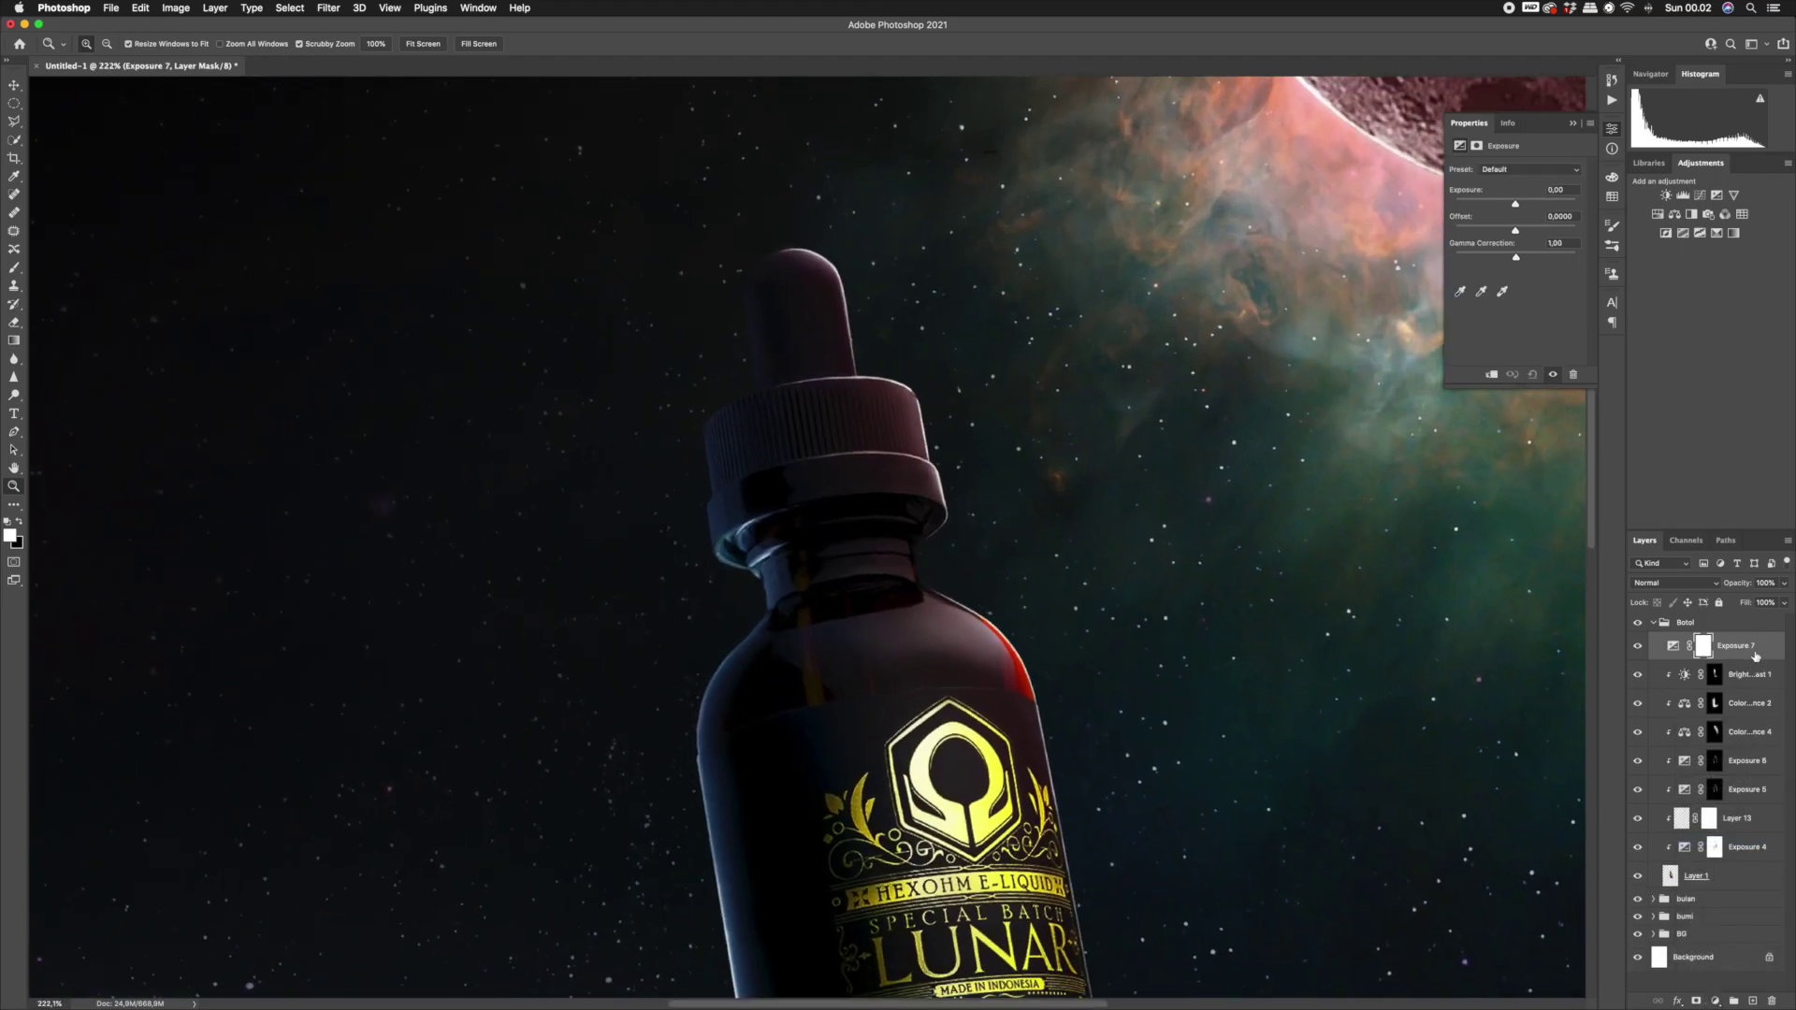
pyautogui.rightClick(1763, 652)
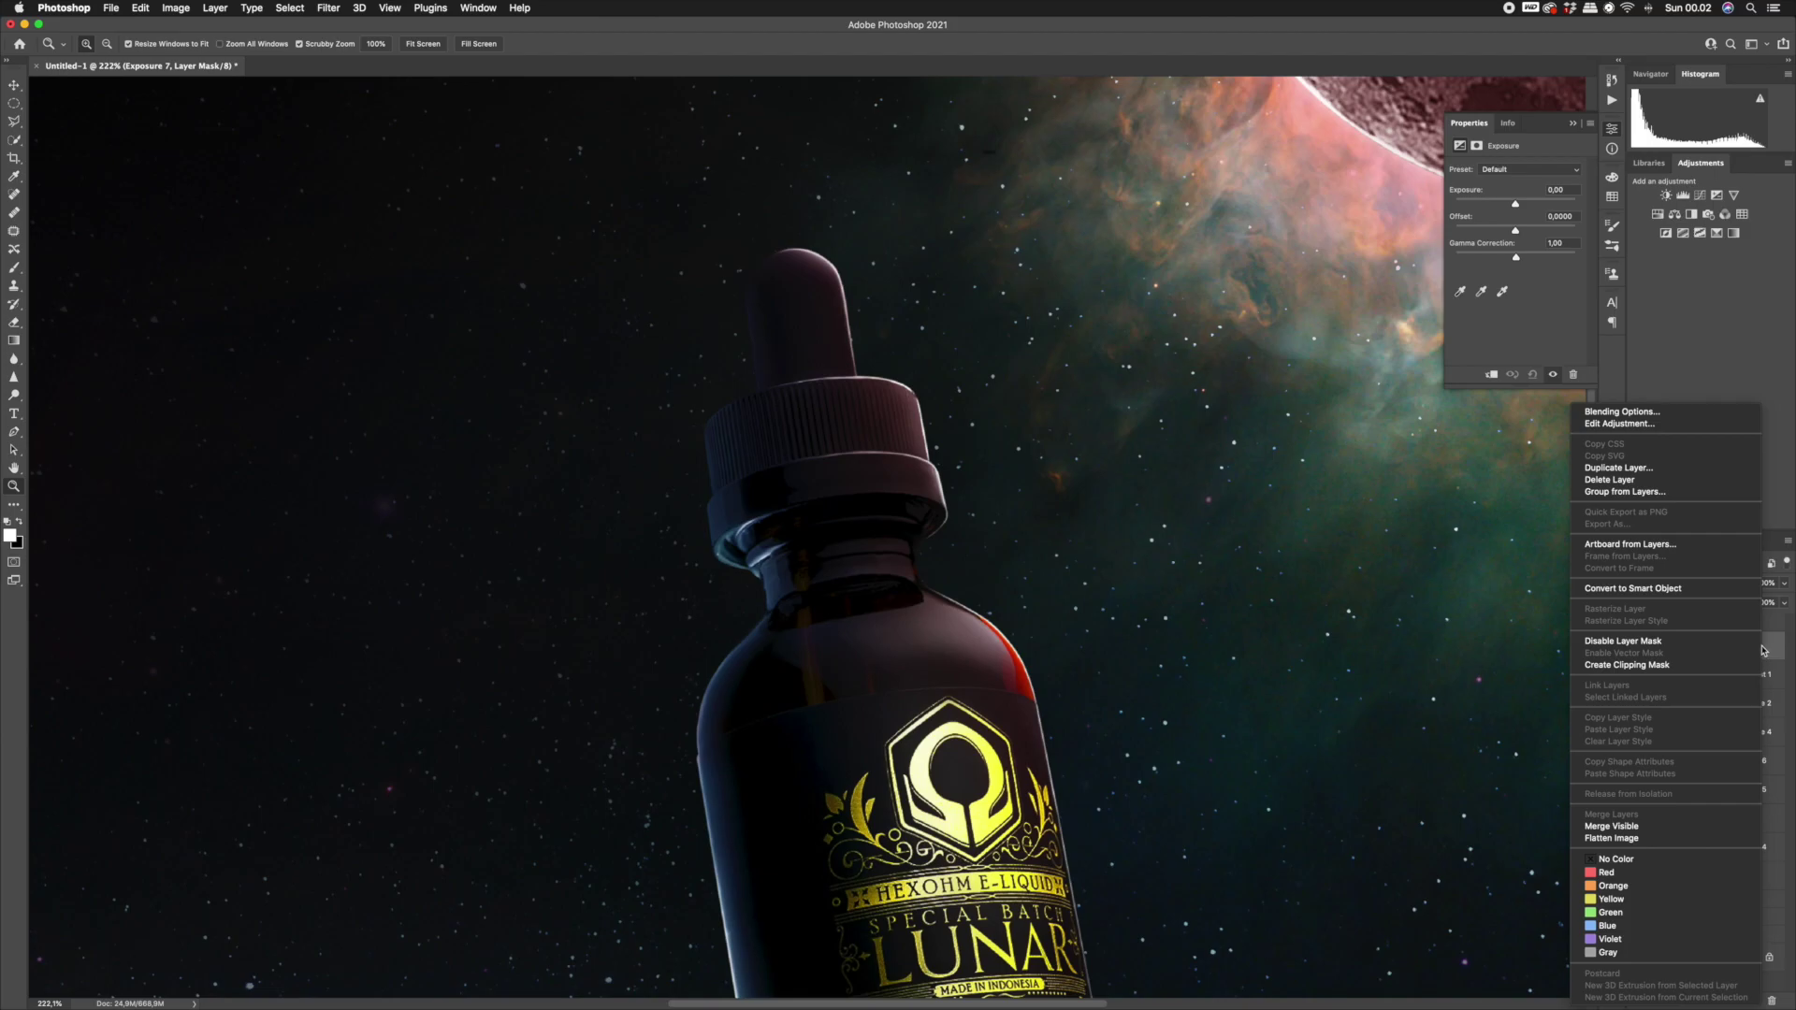
pyautogui.click(1704, 666)
pyautogui.moveTo(1508, 203); pyautogui.dragTo(1496, 207)
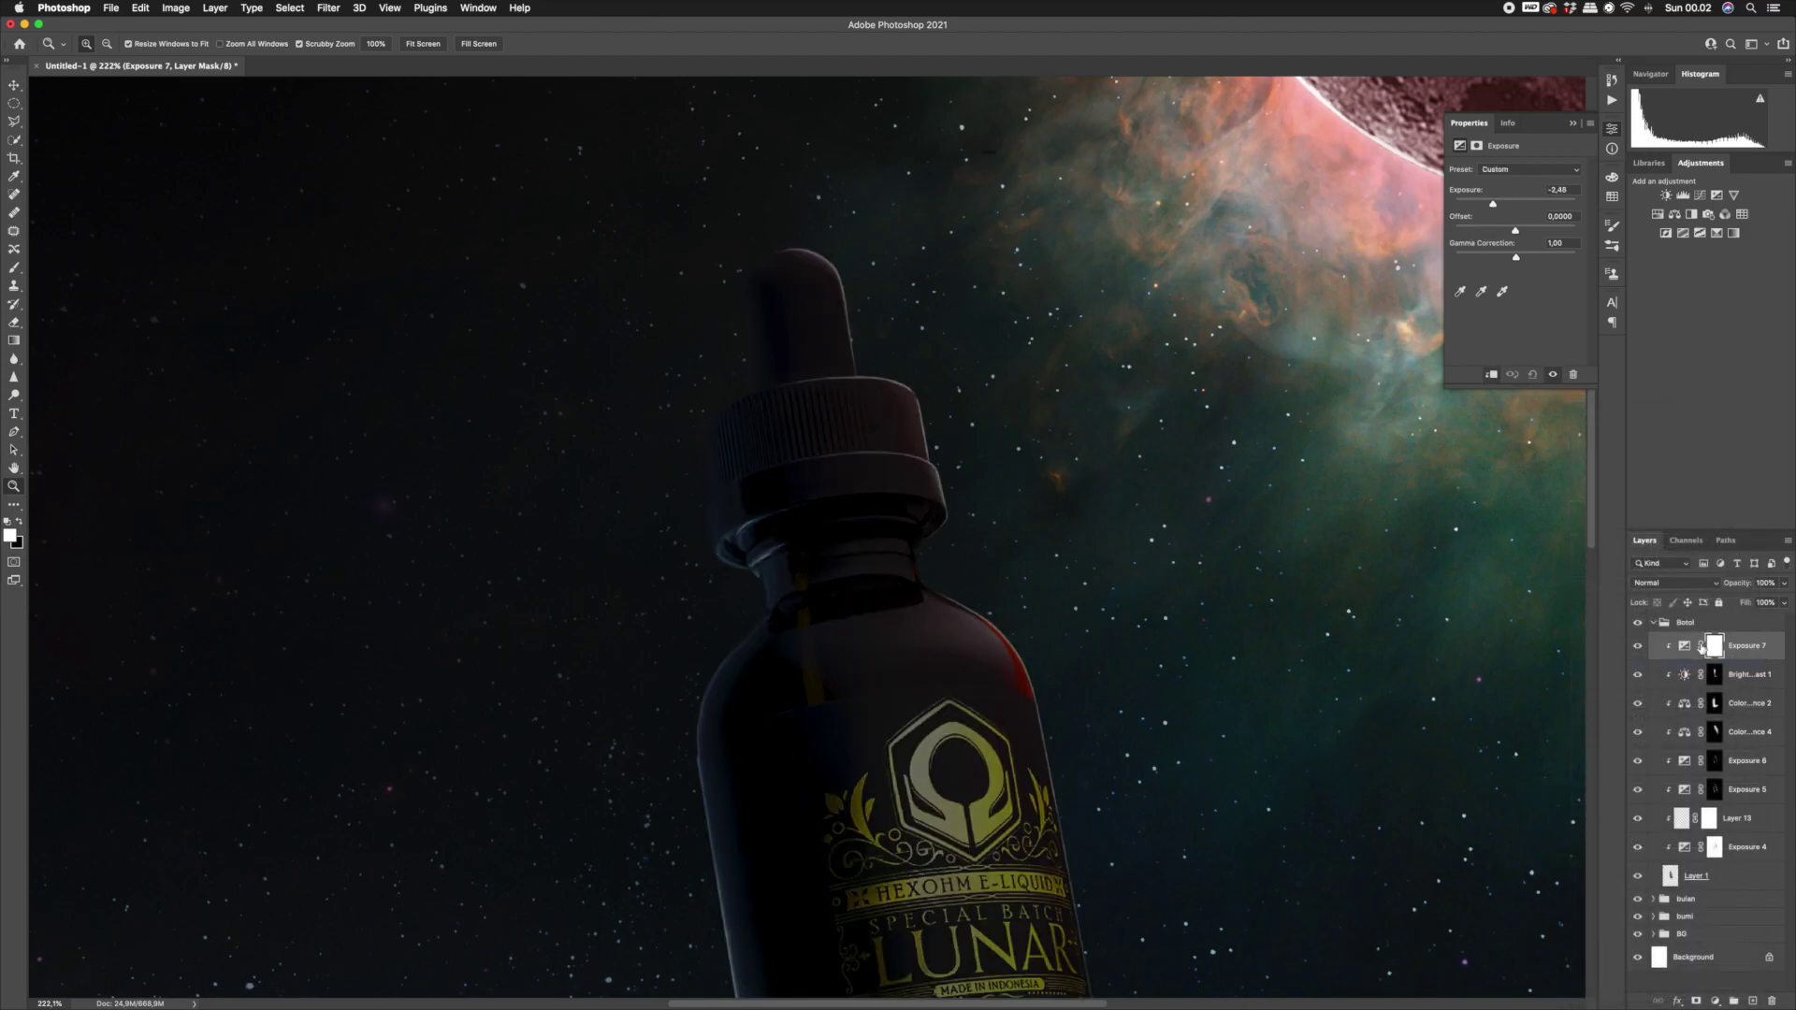
# Invert the Exposure 7 mask and paint shadows onto the bottle's shoulder, neck and dropper with varying brush sizes.
pyautogui.press('super+i')
pyautogui.press('b')
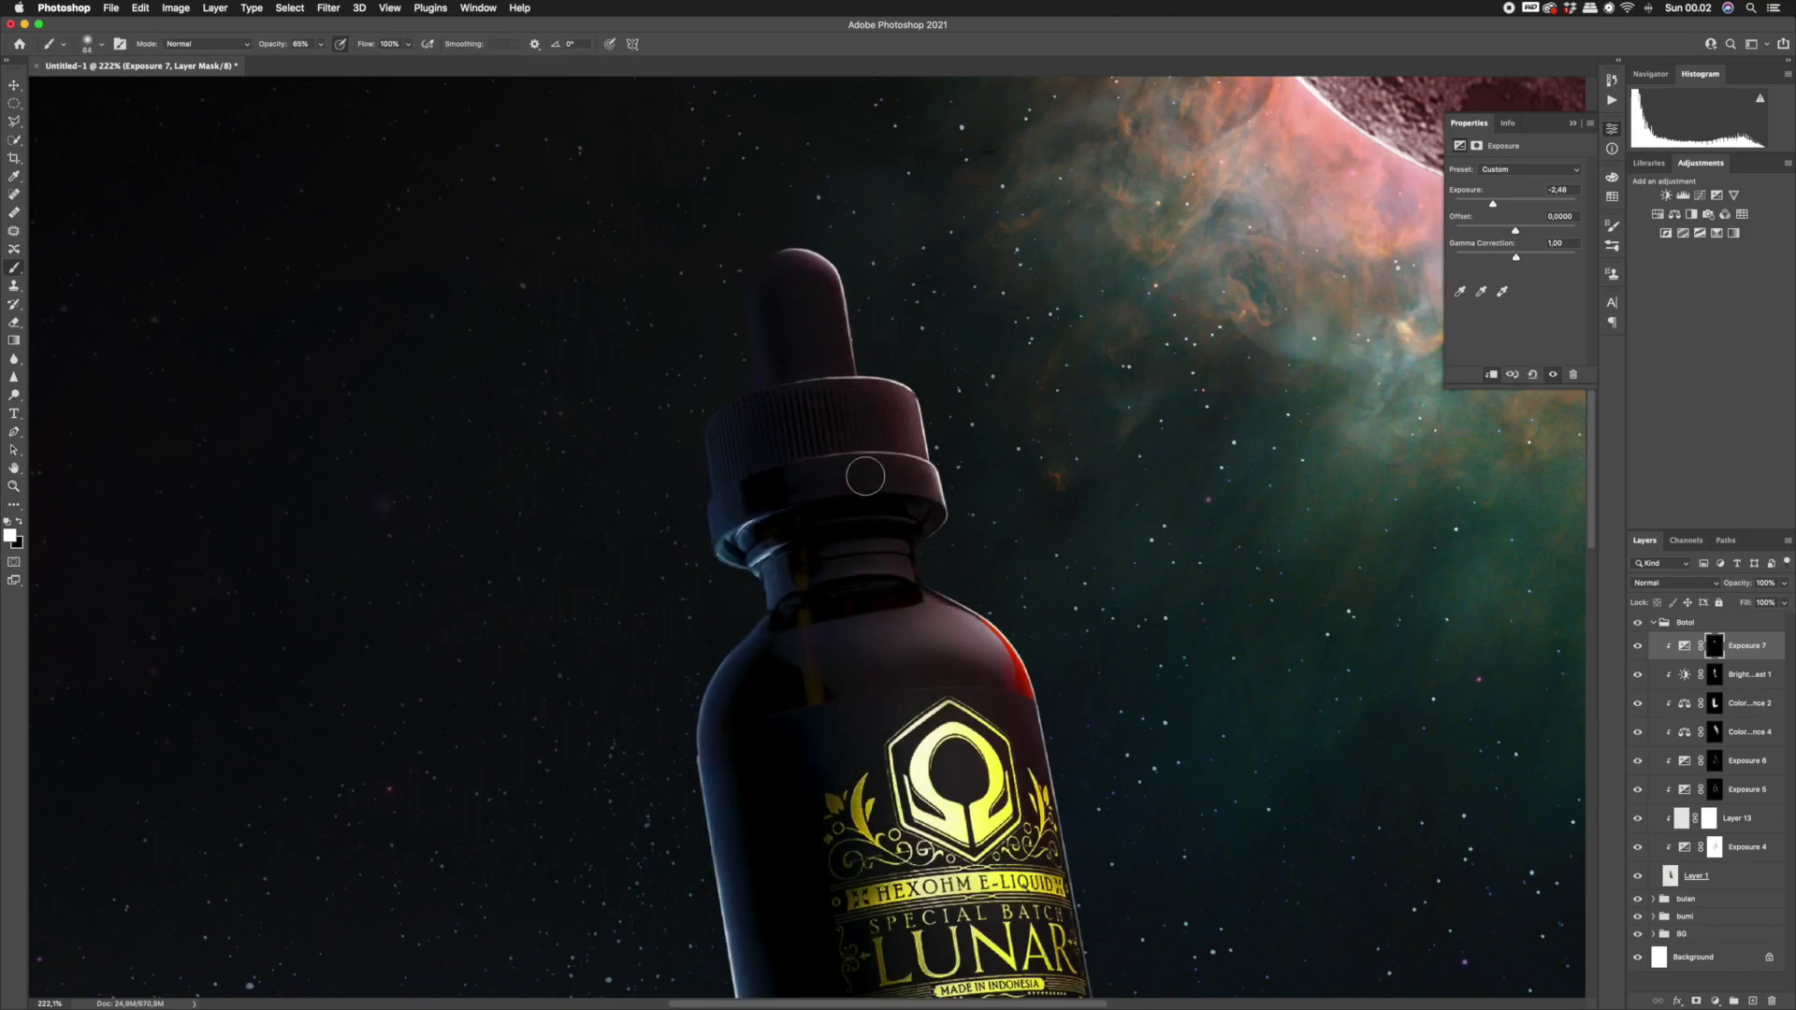
pyautogui.press(']')
pyautogui.press(']')
pyautogui.press(']')
pyautogui.press(']')
pyautogui.press(']')
pyautogui.press(']')
pyautogui.moveTo(827, 637); pyautogui.dragTo(854, 651)
pyautogui.press('[')
pyautogui.press('[')
pyautogui.press('[')
pyautogui.press('[')
pyautogui.moveTo(807, 510); pyautogui.dragTo(753, 145)
pyautogui.press(']')
pyautogui.press(']')
pyautogui.press('z')
pyautogui.moveTo(1014, 719)
pyautogui.mouseDown()
pyautogui.moveTo(901, 669)
pyautogui.moveTo(909, 590)
pyautogui.mouseUp()
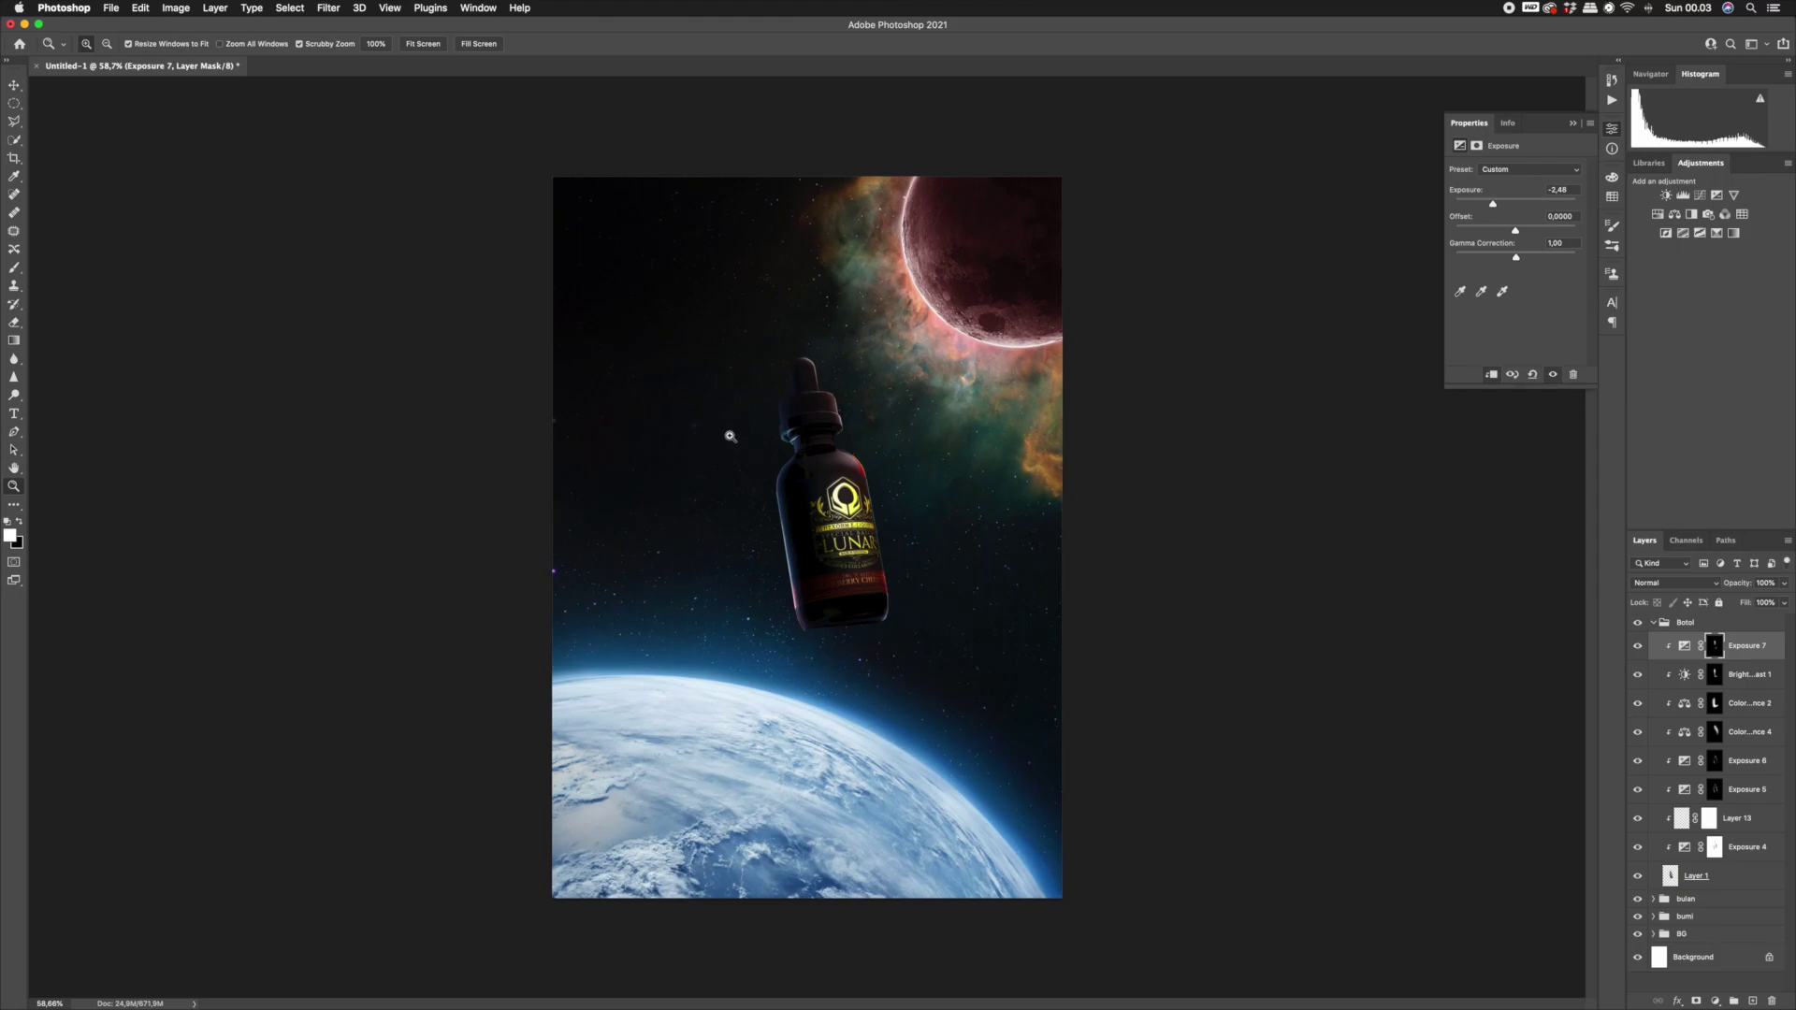
pyautogui.moveTo(737, 451); pyautogui.dragTo(782, 452)
# Collapse the Botol group and make it the active layer group.
pyautogui.click(1681, 935)
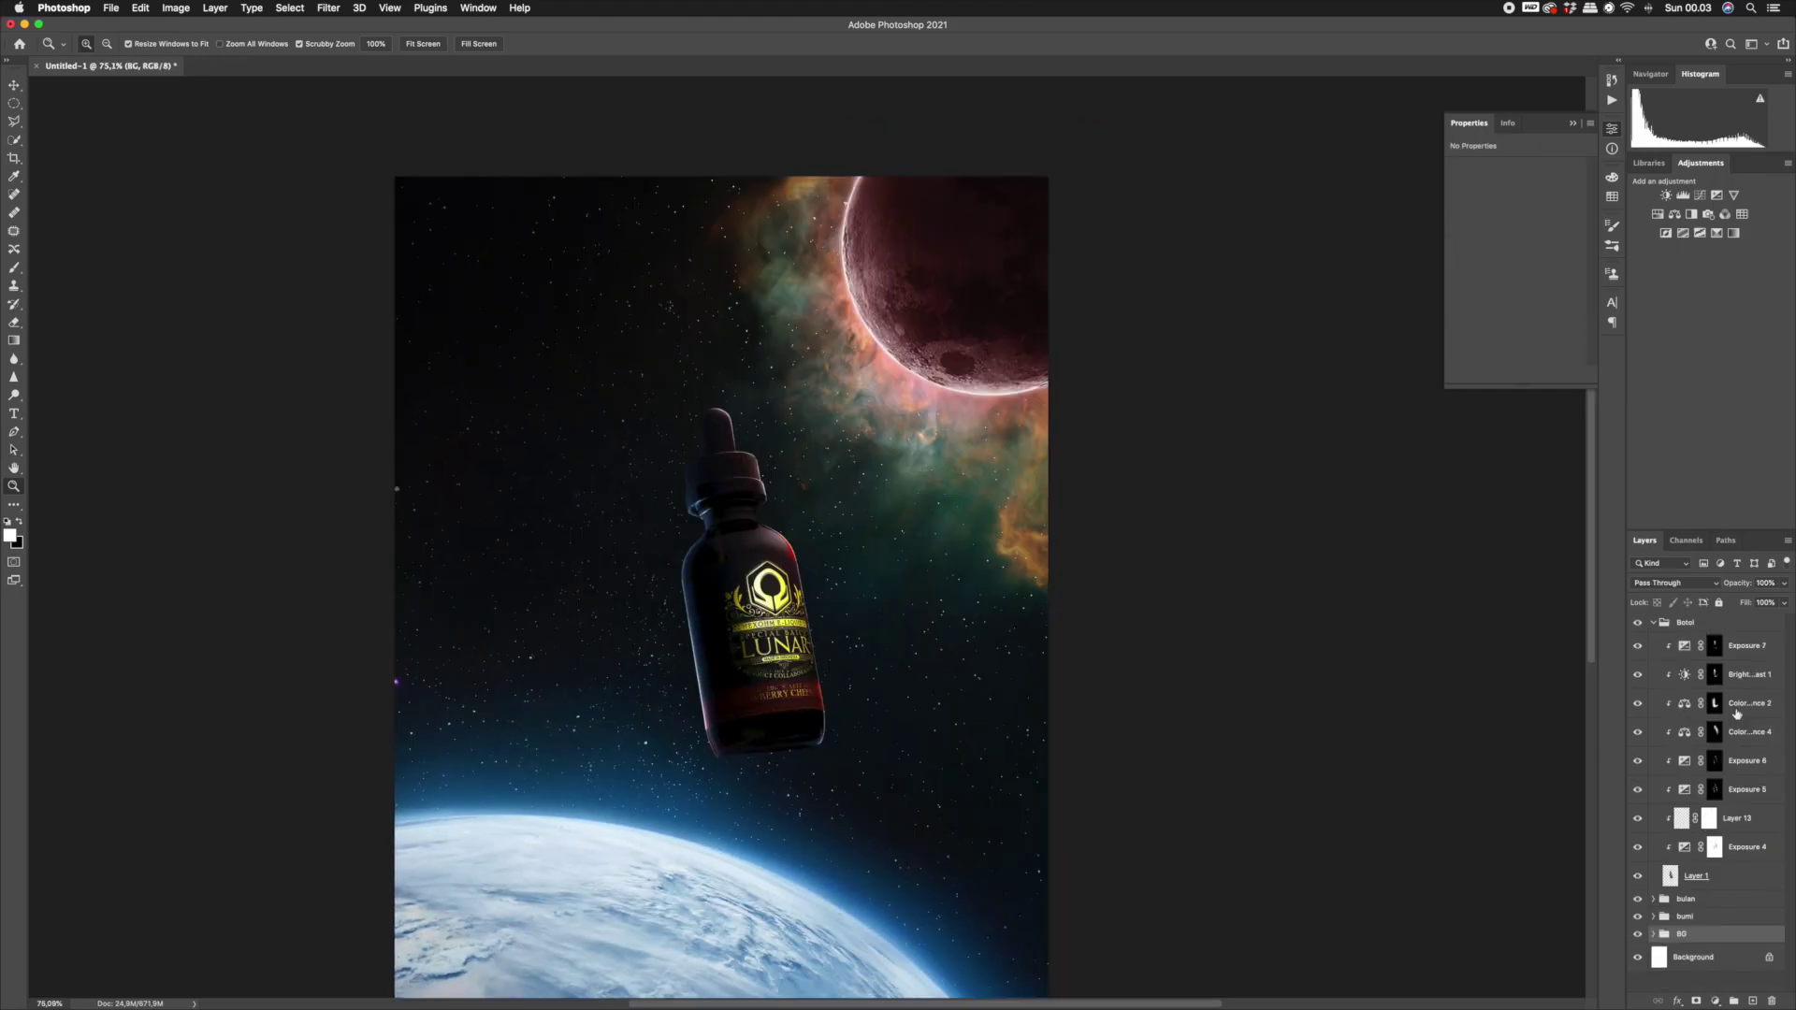
pyautogui.click(1657, 623)
pyautogui.click(1724, 624)
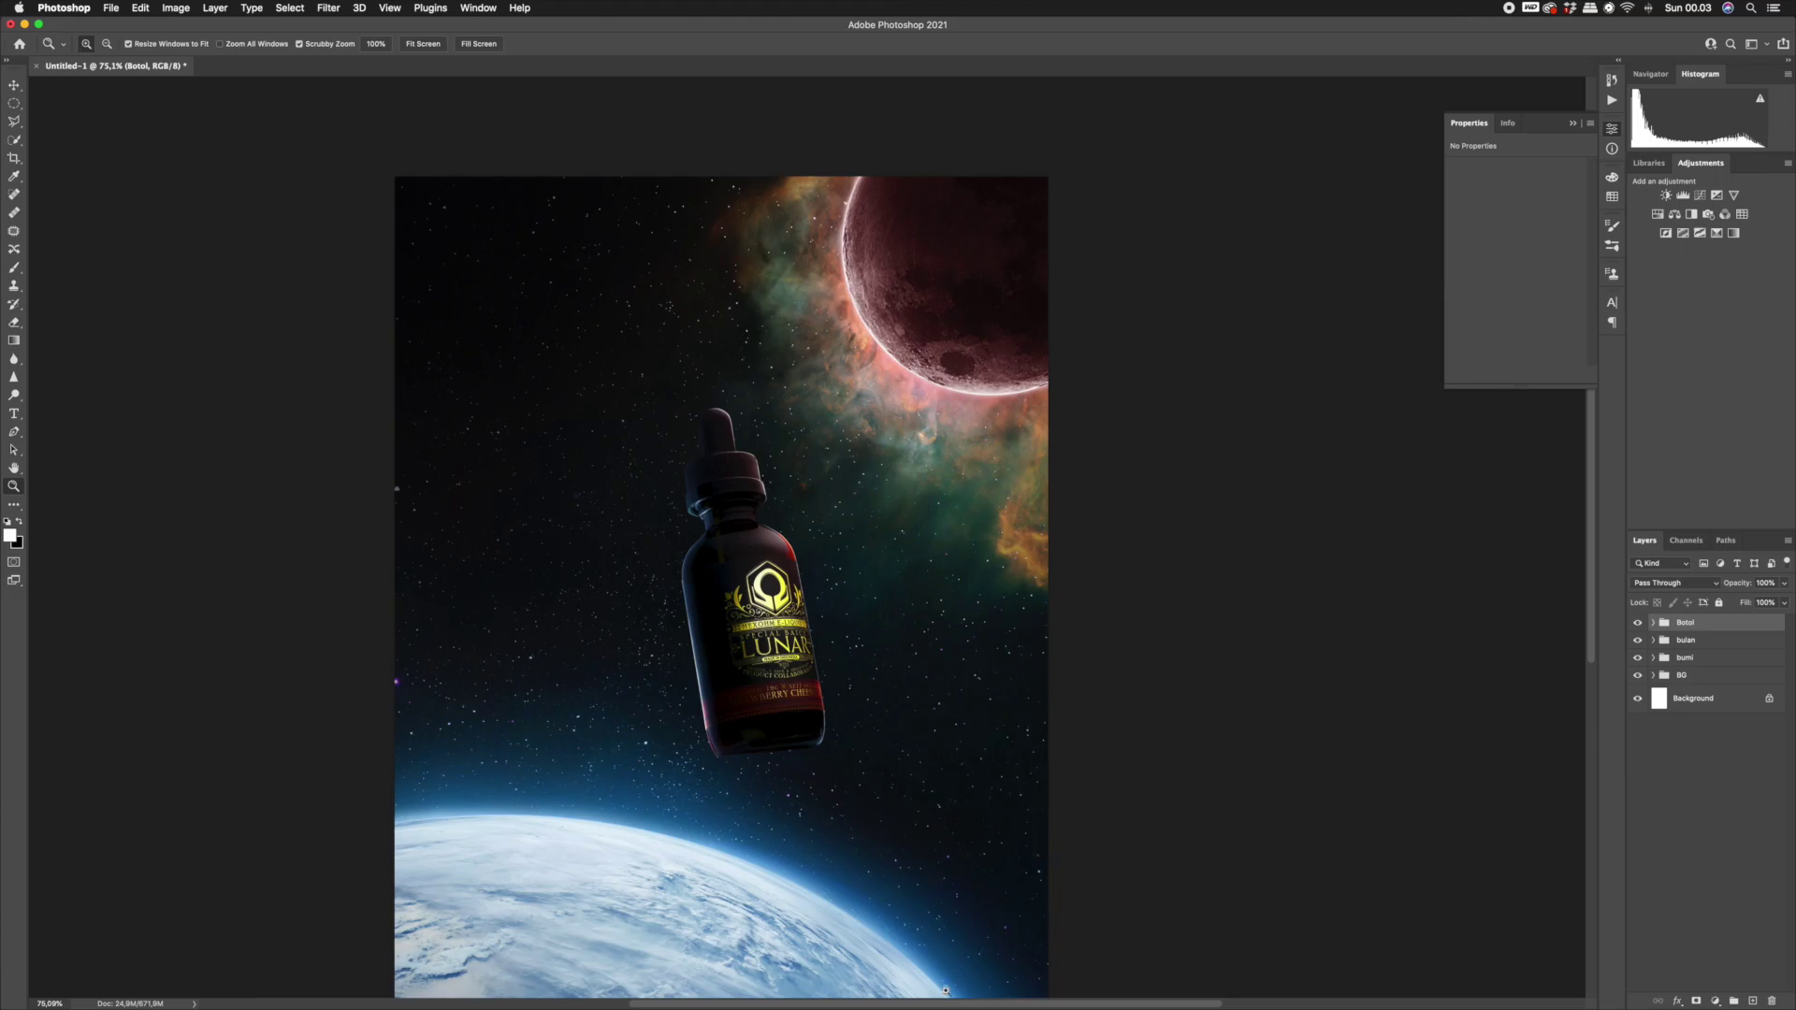
# Switch to Finder and open the photo of the large lake boulder from the LATIHAN #11 folder in Photoshop.
pyautogui.click(754, 973)
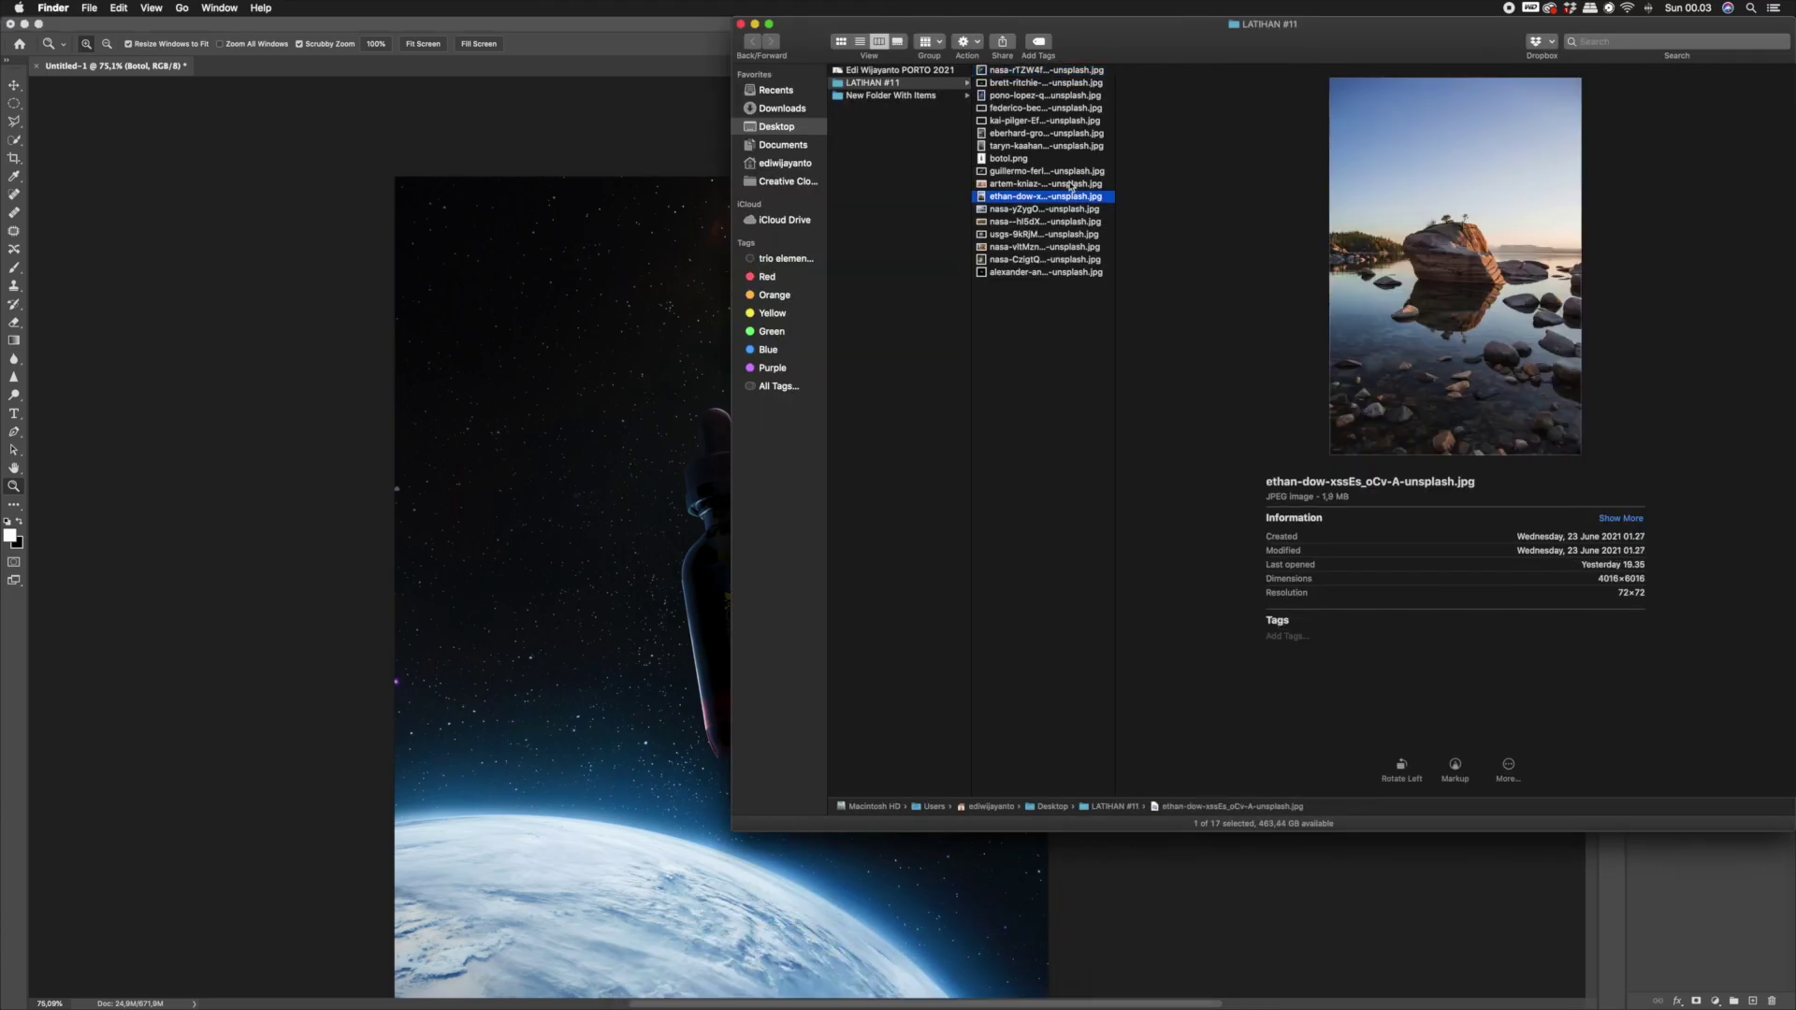
pyautogui.rightClick(1081, 199)
pyautogui.moveTo(1122, 213)
pyautogui.click(1385, 255)
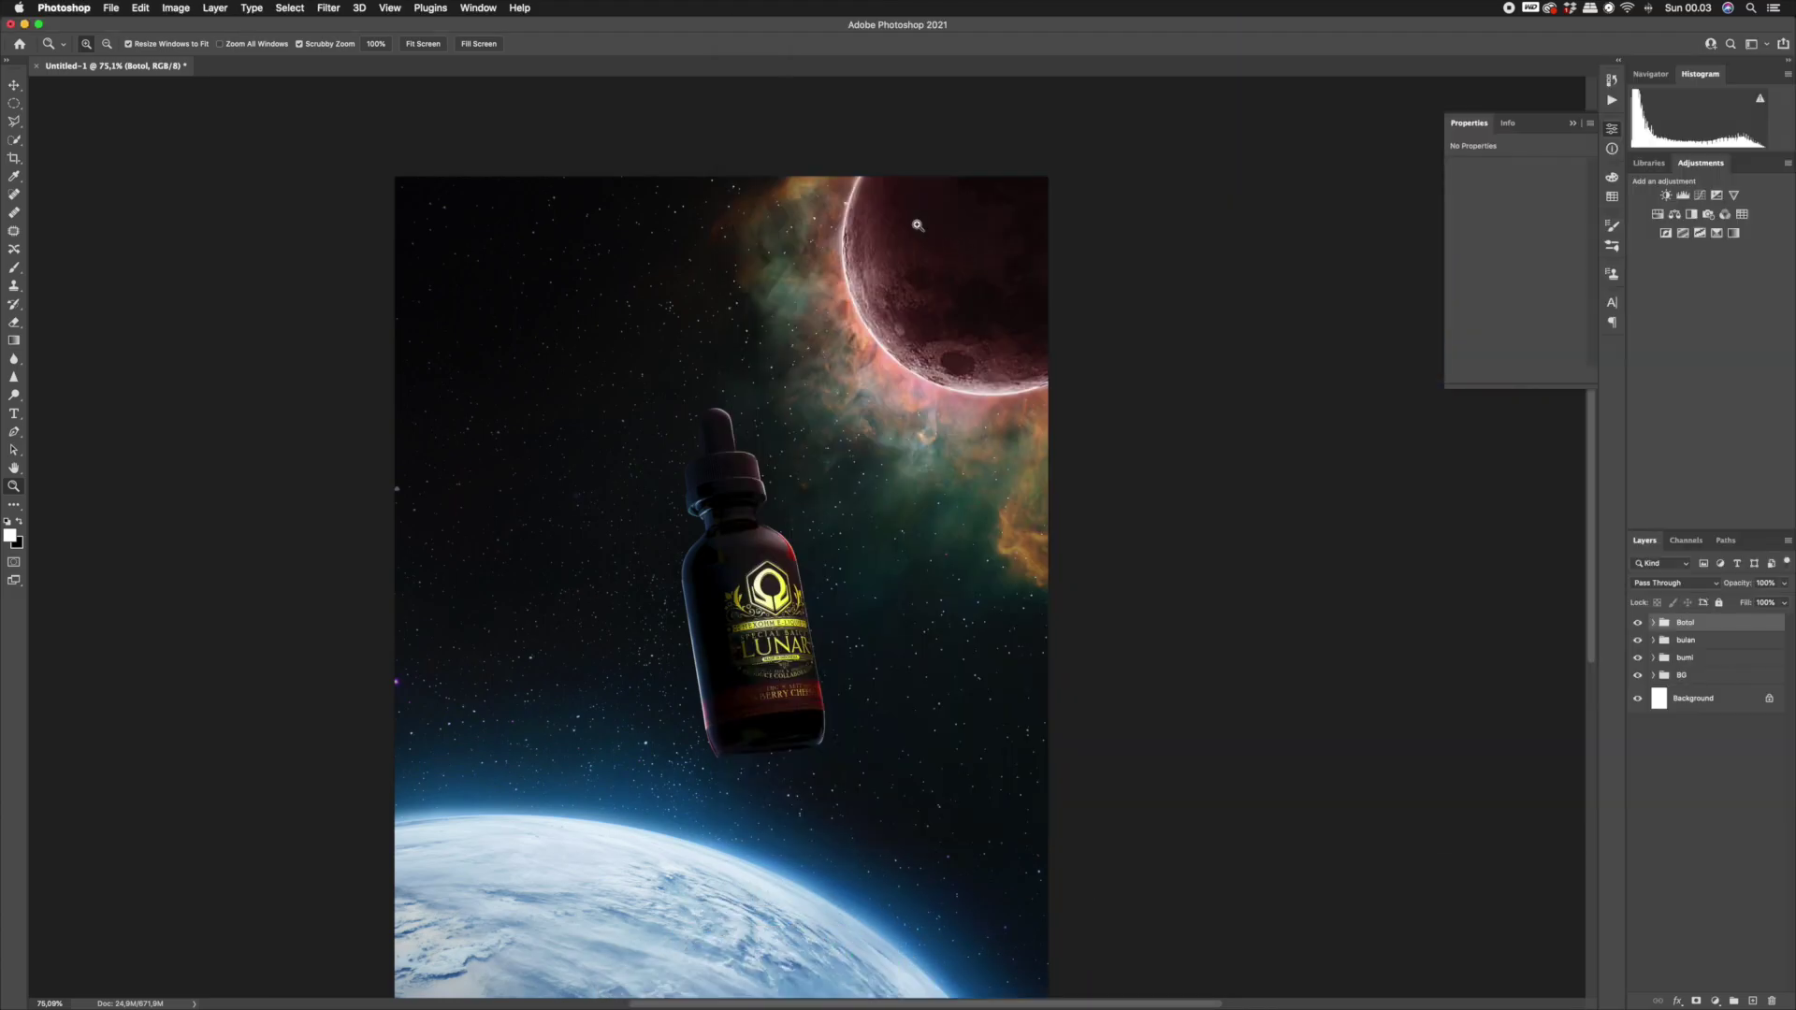
# Start a Pen path at the boulder's lower-left waterline and trace up its left side.
pyautogui.moveTo(732, 547); pyautogui.dragTo(826, 562)
pyautogui.moveTo(748, 608); pyautogui.dragTo(547, 665)
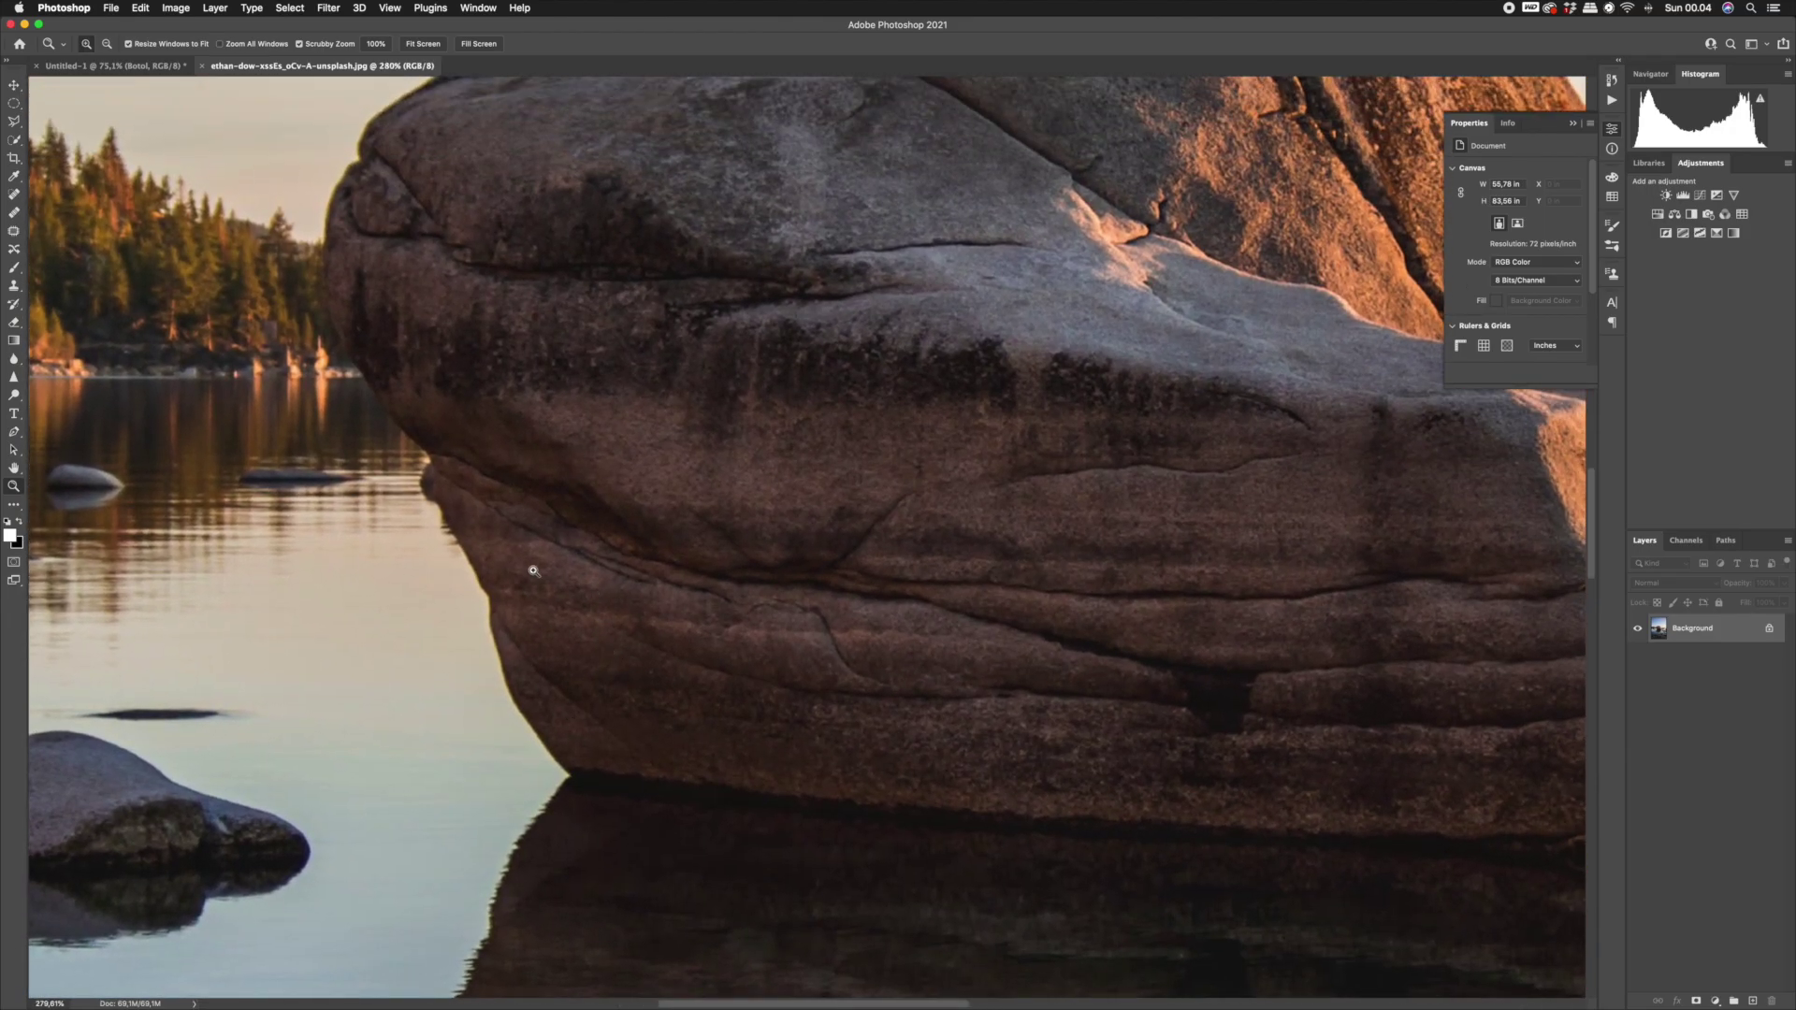
pyautogui.click(15, 434)
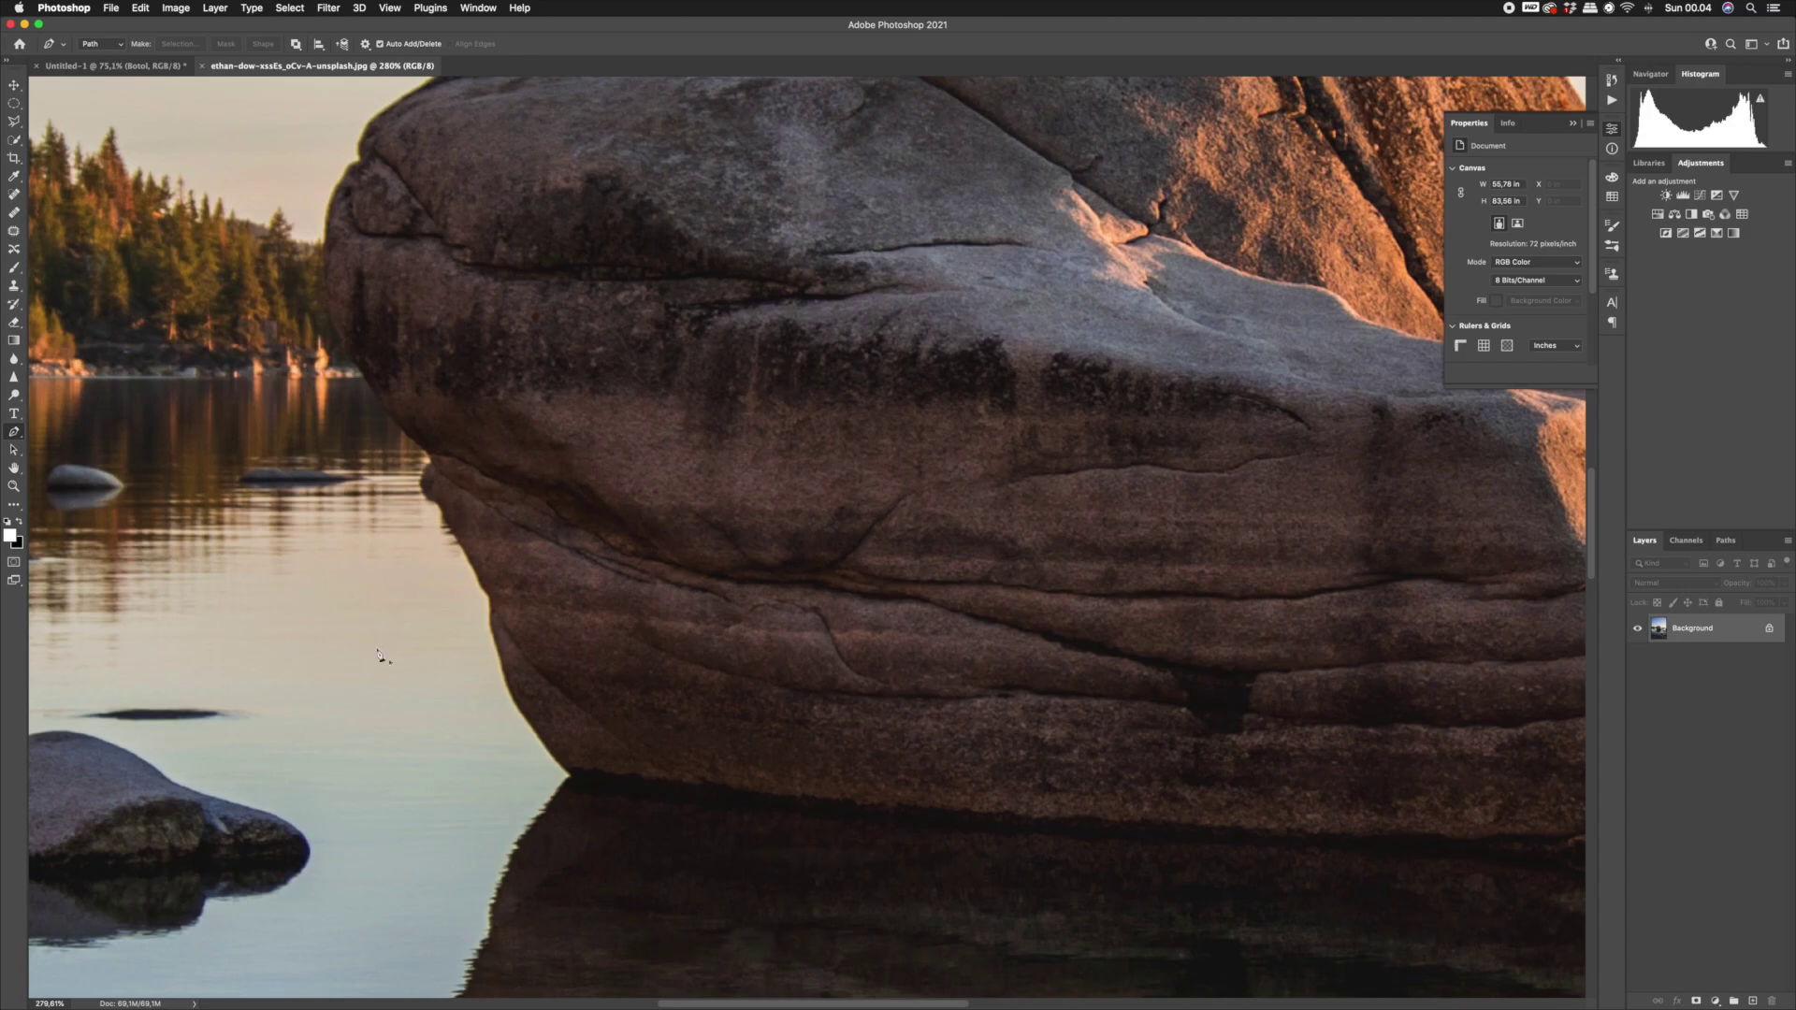
pyautogui.click(573, 776)
pyautogui.moveTo(515, 704); pyautogui.dragTo(508, 688)
pyautogui.click(491, 622)
pyautogui.moveTo(491, 622)
pyautogui.mouseDown()
pyautogui.moveTo(555, 776)
pyautogui.moveTo(483, 620)
pyautogui.mouseUp()
pyautogui.click(510, 681)
pyautogui.click(510, 690)
pyautogui.click(503, 665)
pyautogui.moveTo(492, 633); pyautogui.dragTo(557, 736)
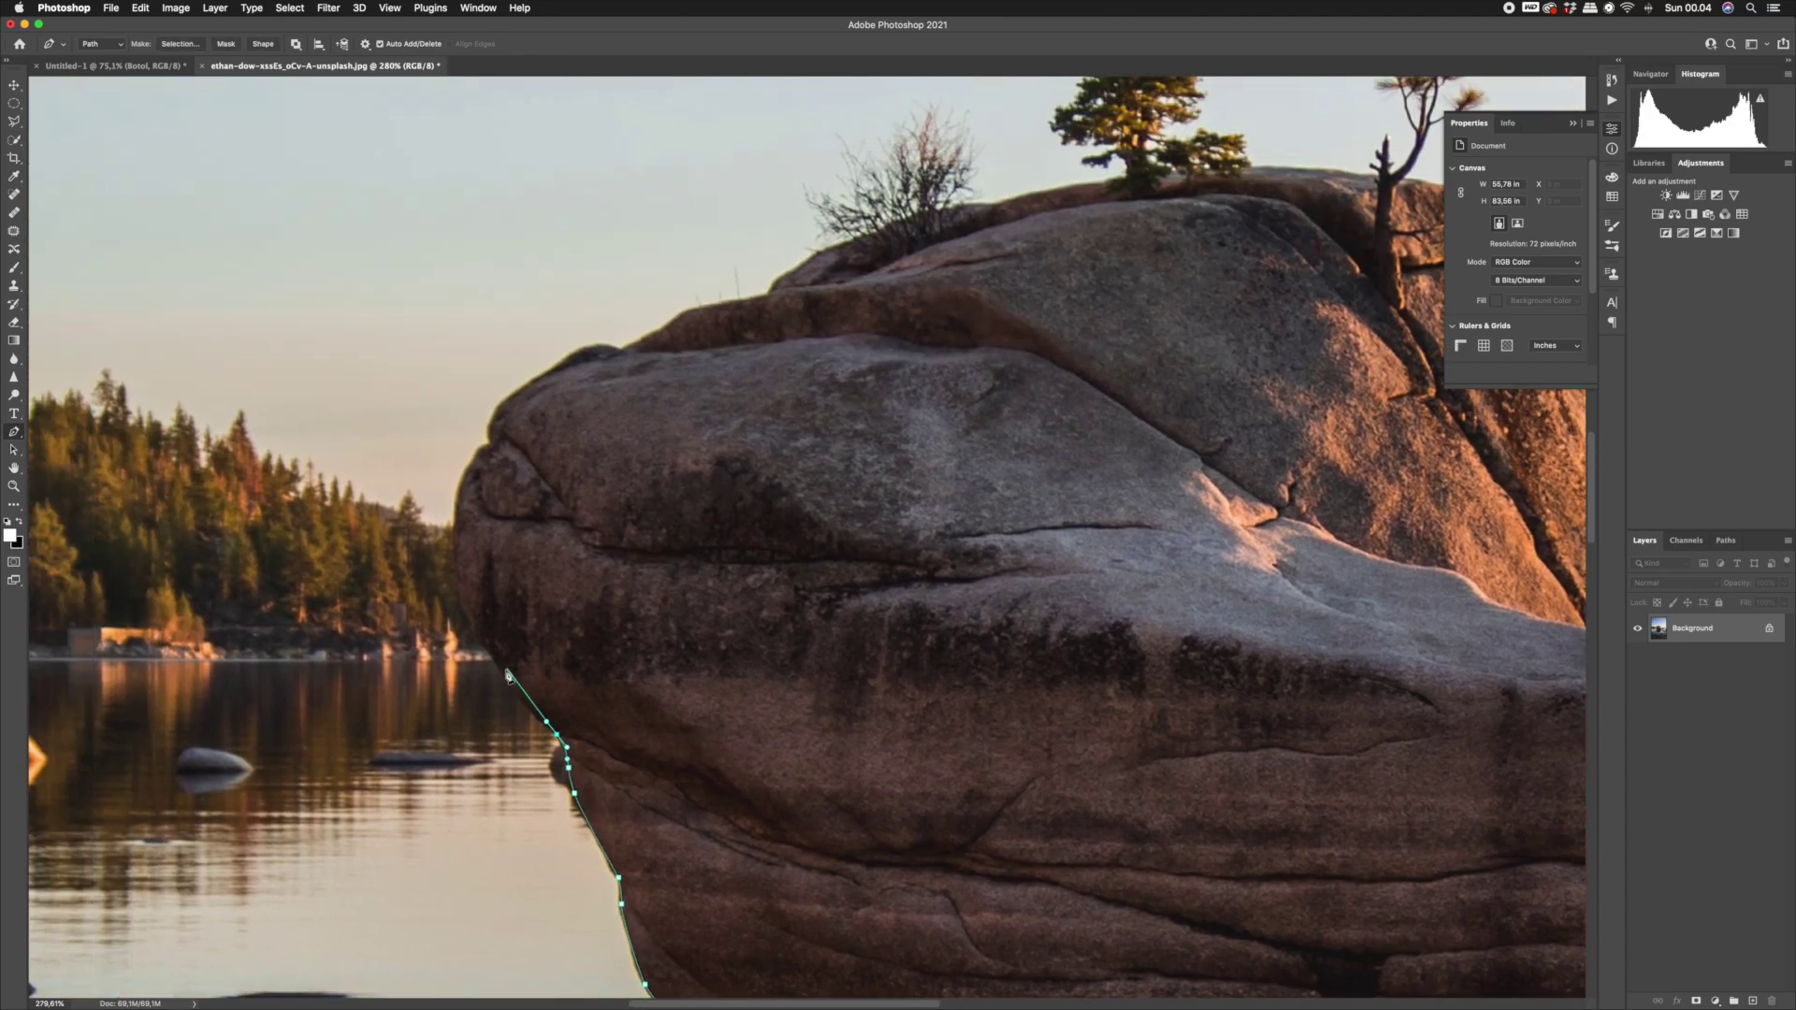
pyautogui.moveTo(499, 666); pyautogui.dragTo(481, 639)
pyautogui.moveTo(501, 667); pyautogui.dragTo(536, 775)
pyautogui.moveTo(491, 633)
pyautogui.mouseDown()
pyautogui.moveTo(519, 553)
pyautogui.moveTo(494, 684)
pyautogui.moveTo(524, 623)
pyautogui.mouseUp()
pyautogui.keyDown('alt'); pyautogui.click(492, 635); pyautogui.keyUp('alt')
# Continue the Pen path around the boulder's upper-left curve and along its top edge, leaving out the trees.
pyautogui.click(527, 553)
pyautogui.moveTo(577, 592)
pyautogui.mouseDown()
pyautogui.moveTo(643, 604)
pyautogui.moveTo(624, 598)
pyautogui.moveTo(835, 487)
pyautogui.mouseUp()
pyautogui.keyDown('alt'); pyautogui.click(620, 591); pyautogui.keyUp('alt')
pyautogui.click(664, 569)
pyautogui.keyDown('alt'); pyautogui.click(697, 547); pyautogui.keyUp('alt')
pyautogui.click(769, 532)
pyautogui.moveTo(941, 456)
pyautogui.mouseDown()
pyautogui.moveTo(750, 512)
pyautogui.moveTo(960, 466)
pyautogui.mouseUp()
pyautogui.click(808, 497)
pyautogui.moveTo(1123, 460); pyautogui.dragTo(905, 470)
pyautogui.moveTo(929, 472); pyautogui.dragTo(962, 476)
pyautogui.moveTo(1019, 485); pyautogui.dragTo(1044, 489)
pyautogui.moveTo(1074, 493)
pyautogui.mouseDown()
pyautogui.moveTo(908, 479)
pyautogui.moveTo(943, 485)
pyautogui.mouseUp()
pyautogui.moveTo(977, 493); pyautogui.dragTo(812, 474)
pyautogui.moveTo(837, 483); pyautogui.dragTo(861, 524)
# Trace the Pen path down the boulder's right side, following its stepped ledges to the waterline.
pyautogui.moveTo(924, 612); pyautogui.dragTo(799, 492)
pyautogui.click(851, 582)
pyautogui.moveTo(867, 621); pyautogui.dragTo(870, 631)
pyautogui.click(873, 664)
pyautogui.moveTo(888, 697); pyautogui.dragTo(829, 590)
pyautogui.moveTo(844, 625); pyautogui.dragTo(851, 639)
pyautogui.moveTo(906, 725); pyautogui.dragTo(819, 634)
pyautogui.moveTo(846, 672)
pyautogui.mouseDown()
pyautogui.moveTo(873, 747)
pyautogui.moveTo(804, 603)
pyautogui.mouseUp()
pyautogui.moveTo(833, 664)
pyautogui.mouseDown()
pyautogui.moveTo(840, 713)
pyautogui.moveTo(810, 660)
pyautogui.mouseUp()
pyautogui.click(828, 692)
pyautogui.click(824, 707)
pyautogui.moveTo(816, 720); pyautogui.dragTo(816, 723)
pyautogui.click(807, 736)
pyautogui.moveTo(830, 746)
pyautogui.mouseDown()
pyautogui.moveTo(799, 697)
pyautogui.moveTo(828, 744)
pyautogui.mouseUp()
pyautogui.moveTo(832, 763)
pyautogui.mouseDown()
pyautogui.moveTo(812, 669)
pyautogui.moveTo(795, 706)
pyautogui.mouseUp()
# Trace the Pen path along the boulder's bottom waterline and close it at the starting point.
pyautogui.moveTo(783, 710); pyautogui.dragTo(716, 749)
pyautogui.moveTo(677, 757); pyautogui.dragTo(733, 746)
pyautogui.moveTo(545, 757); pyautogui.dragTo(507, 752)
pyautogui.moveTo(253, 753); pyautogui.dragTo(942, 661)
pyautogui.moveTo(821, 635); pyautogui.dragTo(737, 629)
pyautogui.moveTo(526, 592); pyautogui.dragTo(923, 695)
pyautogui.moveTo(680, 690); pyautogui.dragTo(649, 686)
pyautogui.click(635, 689)
pyautogui.press('super+0')
# Convert the boulder path into a new selection with a 0-pixel feather and copy it to its own layer.
pyautogui.rightClick(926, 513)
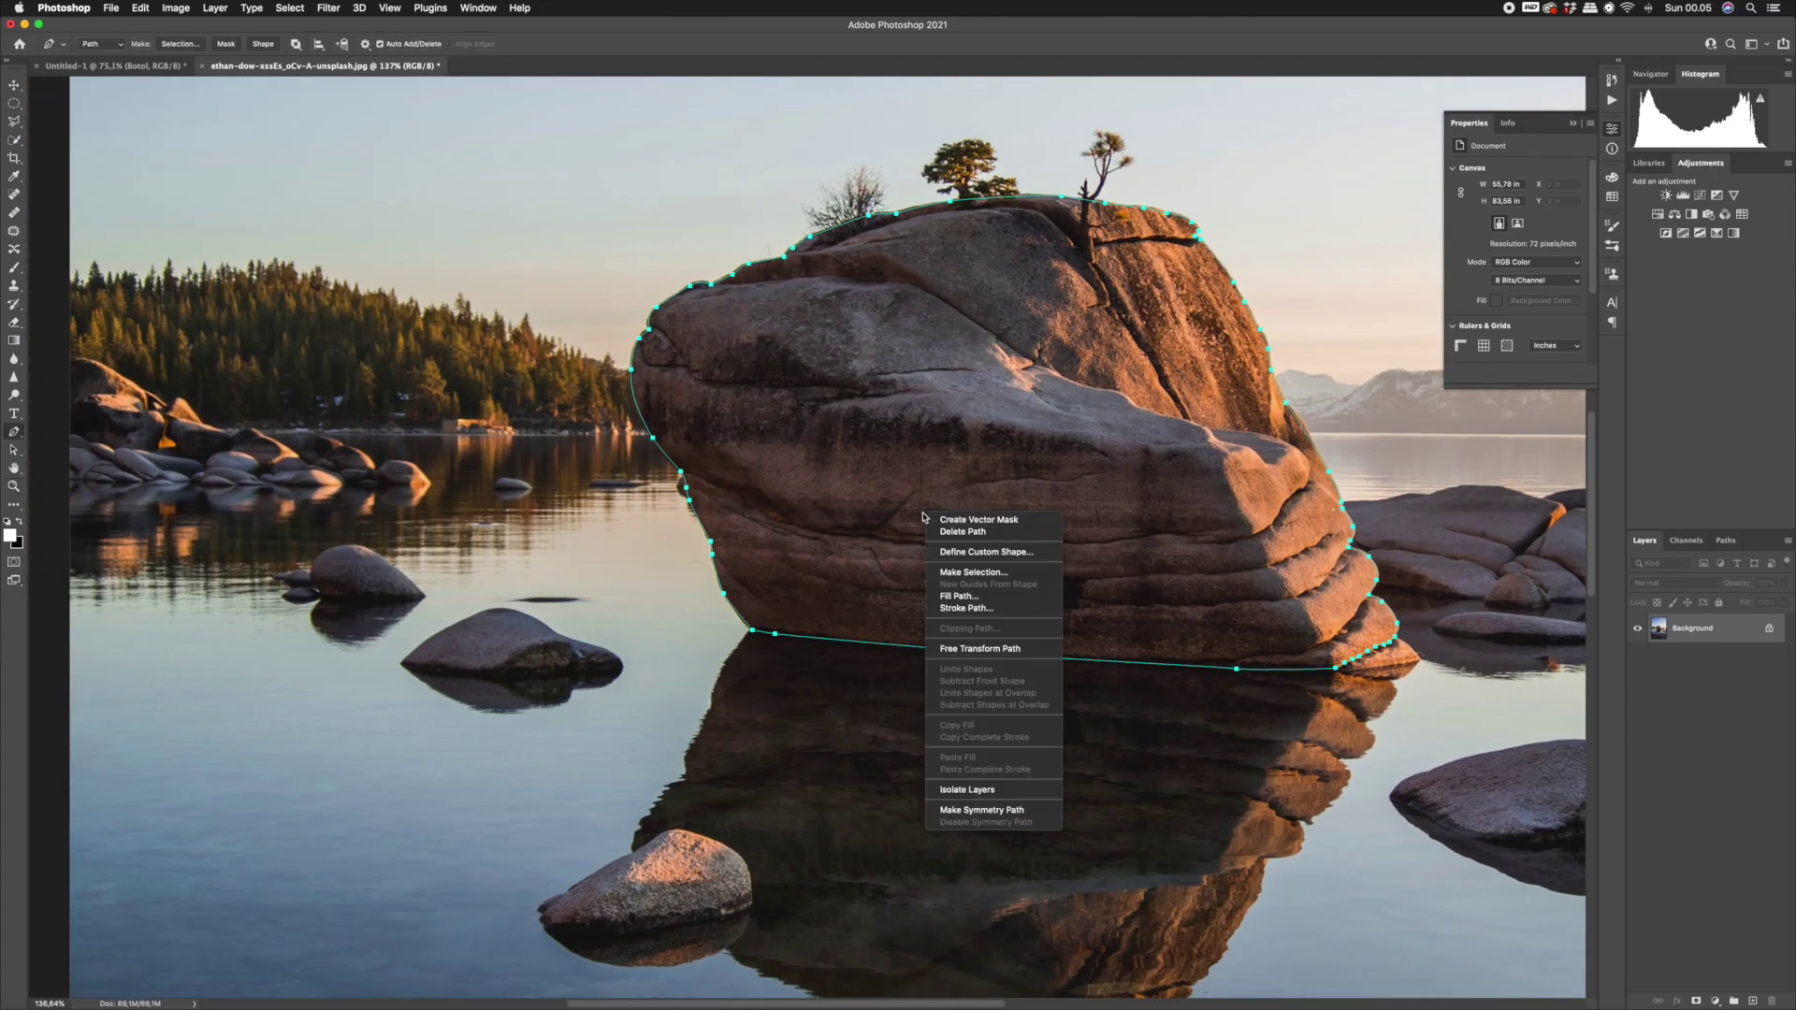
pyautogui.click(971, 573)
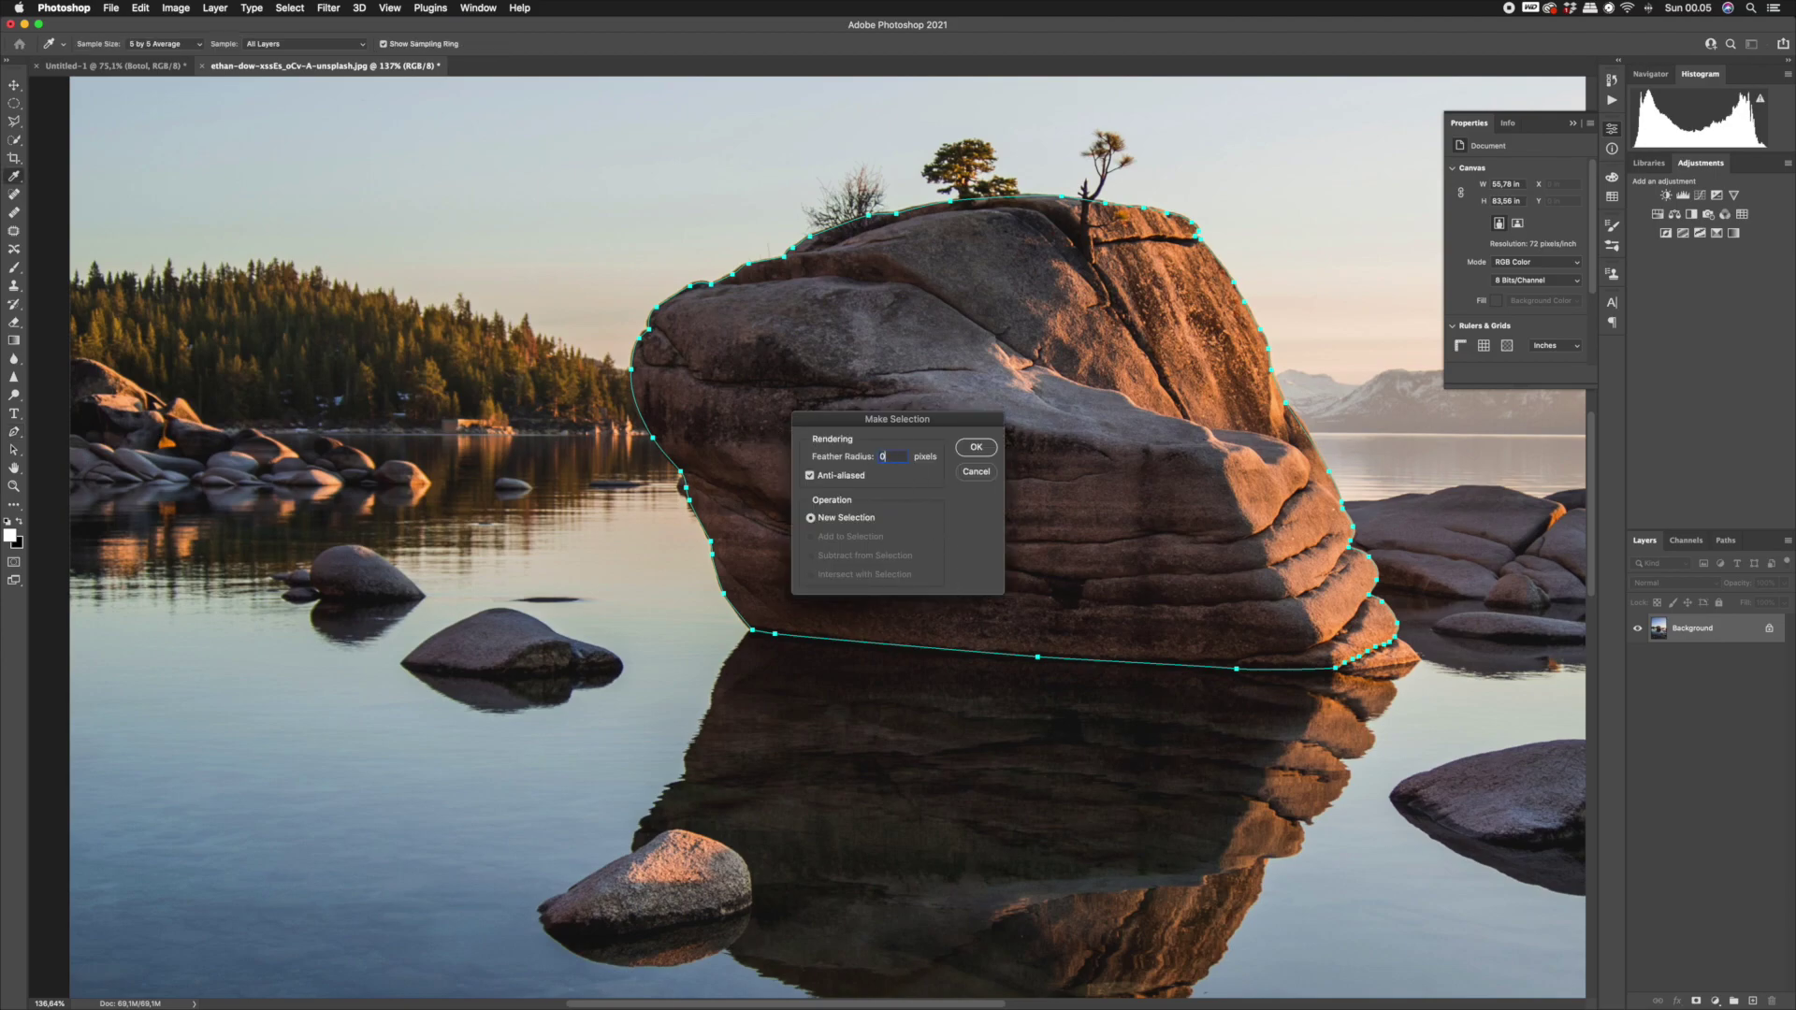
pyautogui.write('0')
pyautogui.press('Return')
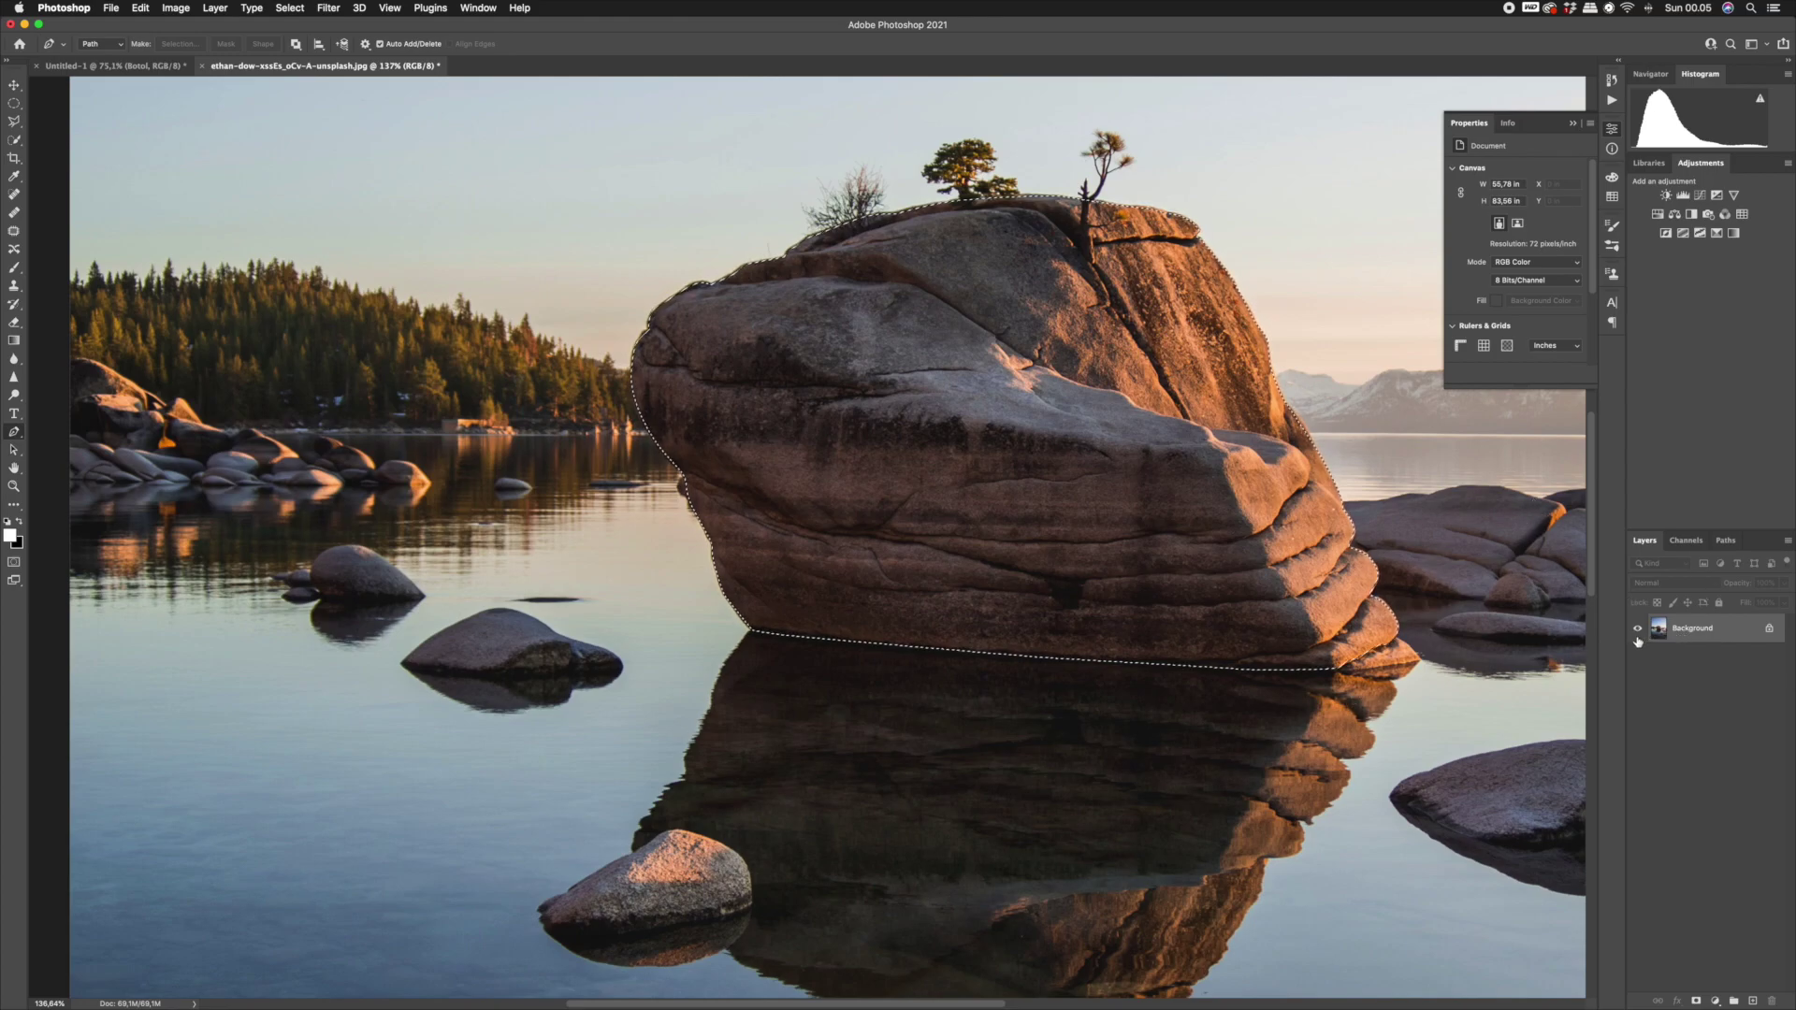
pyautogui.press('super+j')
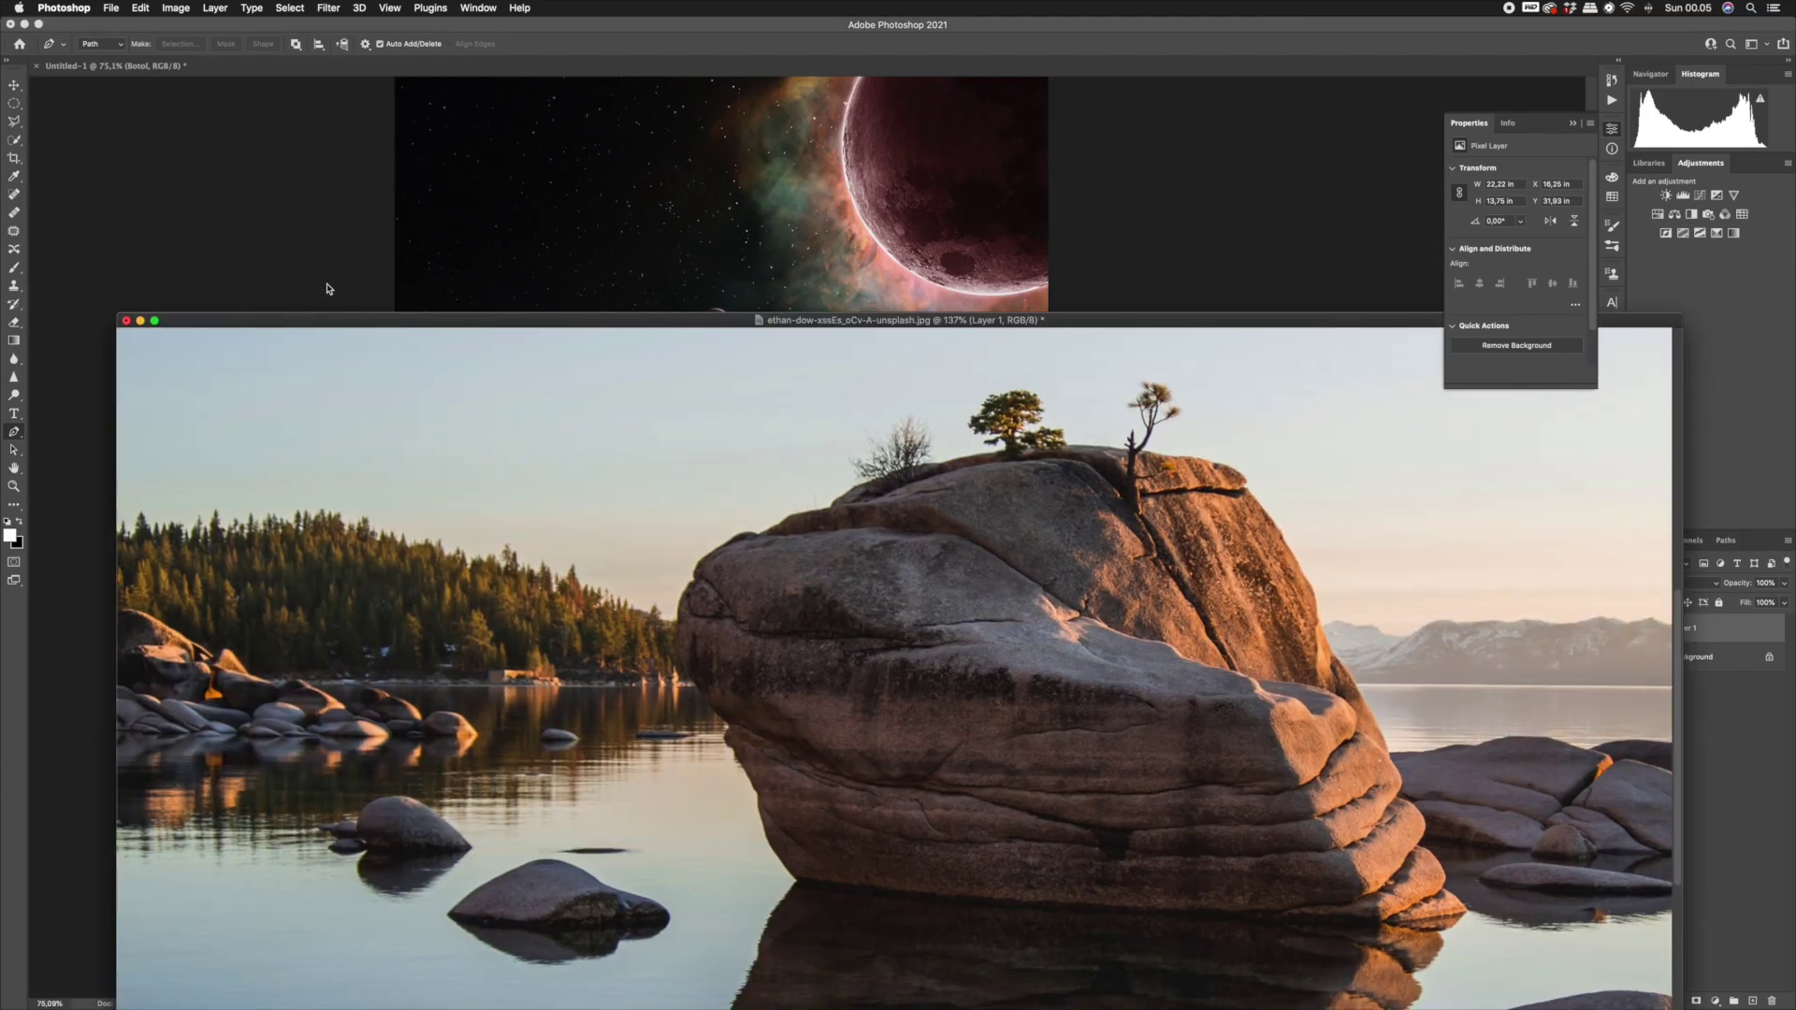
# Copy the cut-out boulder layer into the Untitled-1 document and place it directly below the Botol group.
pyautogui.moveTo(494, 324); pyautogui.dragTo(263, 546)
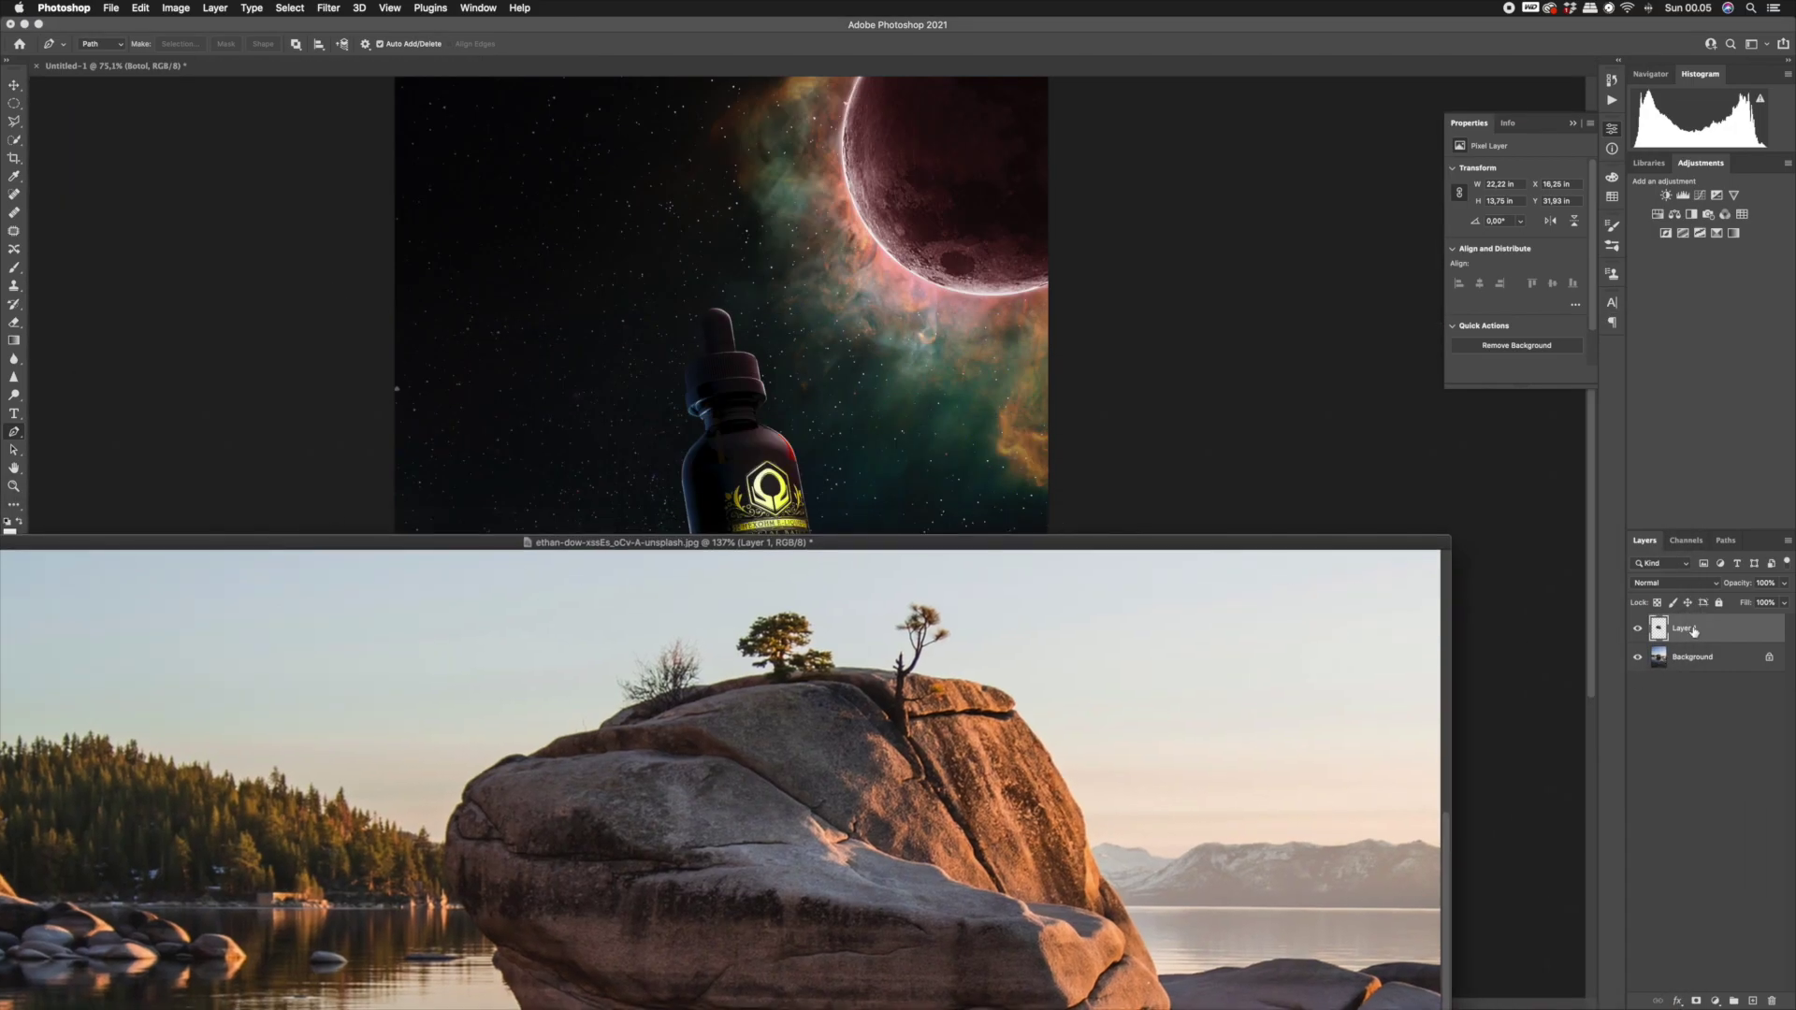
pyautogui.moveTo(1694, 631); pyautogui.dragTo(980, 356)
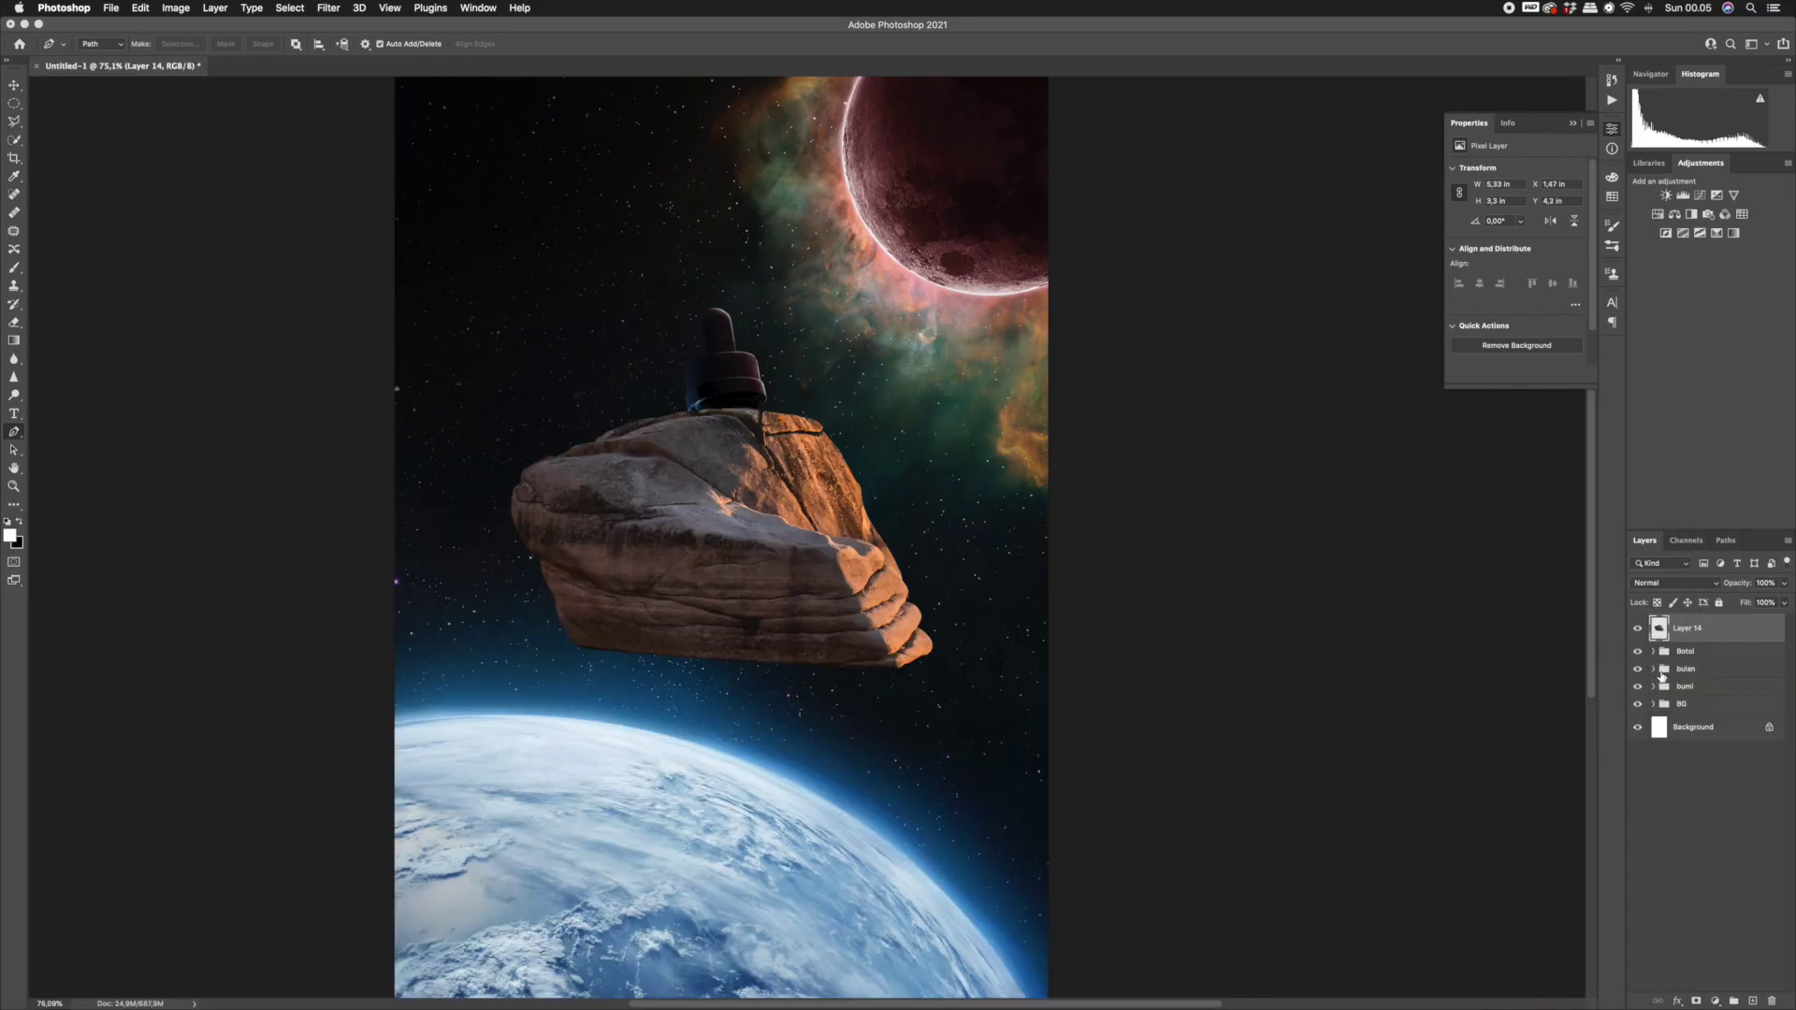
pyautogui.moveTo(1695, 635); pyautogui.dragTo(1698, 658)
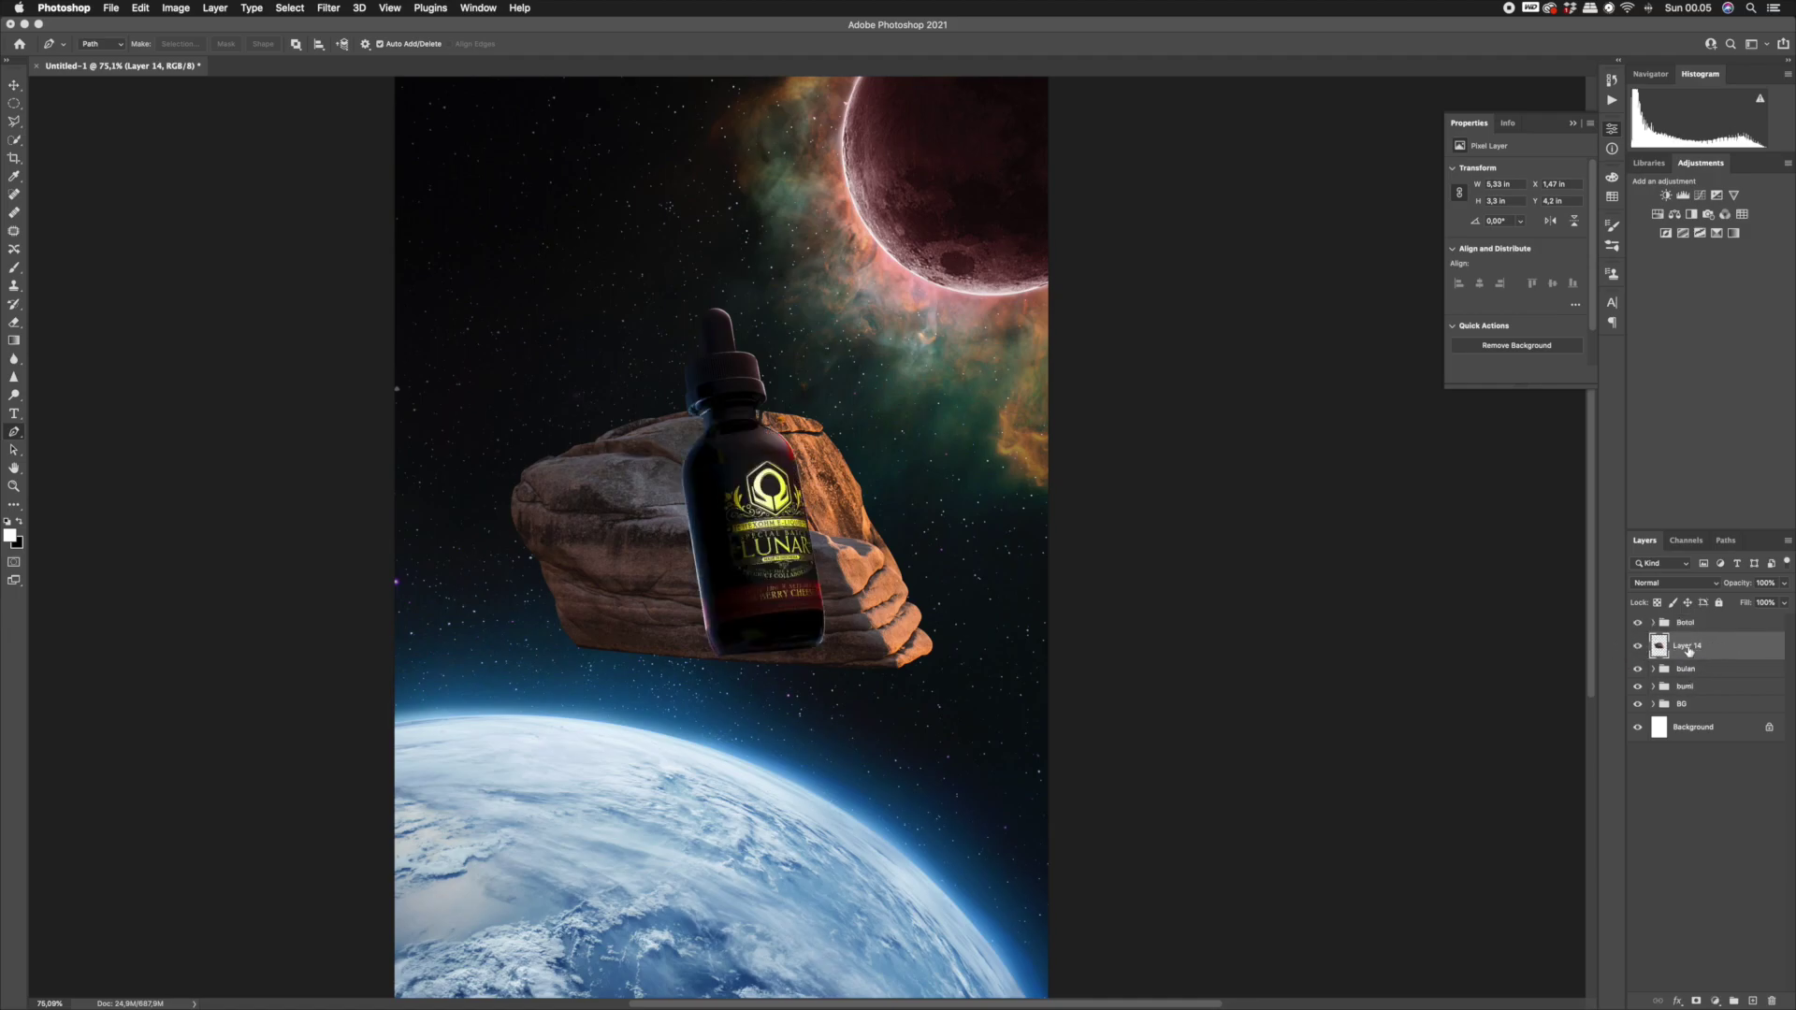
# Scale the boulder down to a small floating rock and position it above the bottle's dropper.
pyautogui.hotkey('ctrl', 't')
pyautogui.moveTo(935, 406); pyautogui.dragTo(716, 257)
pyautogui.moveTo(754, 227); pyautogui.dragTo(702, 260)
pyautogui.moveTo(687, 271); pyautogui.dragTo(754, 363)
pyautogui.press('Return')
# Add an Exposure adjustment clipped to the rock layer and lower its exposure to about -6.
pyautogui.press('z')
pyautogui.click(1714, 1001)
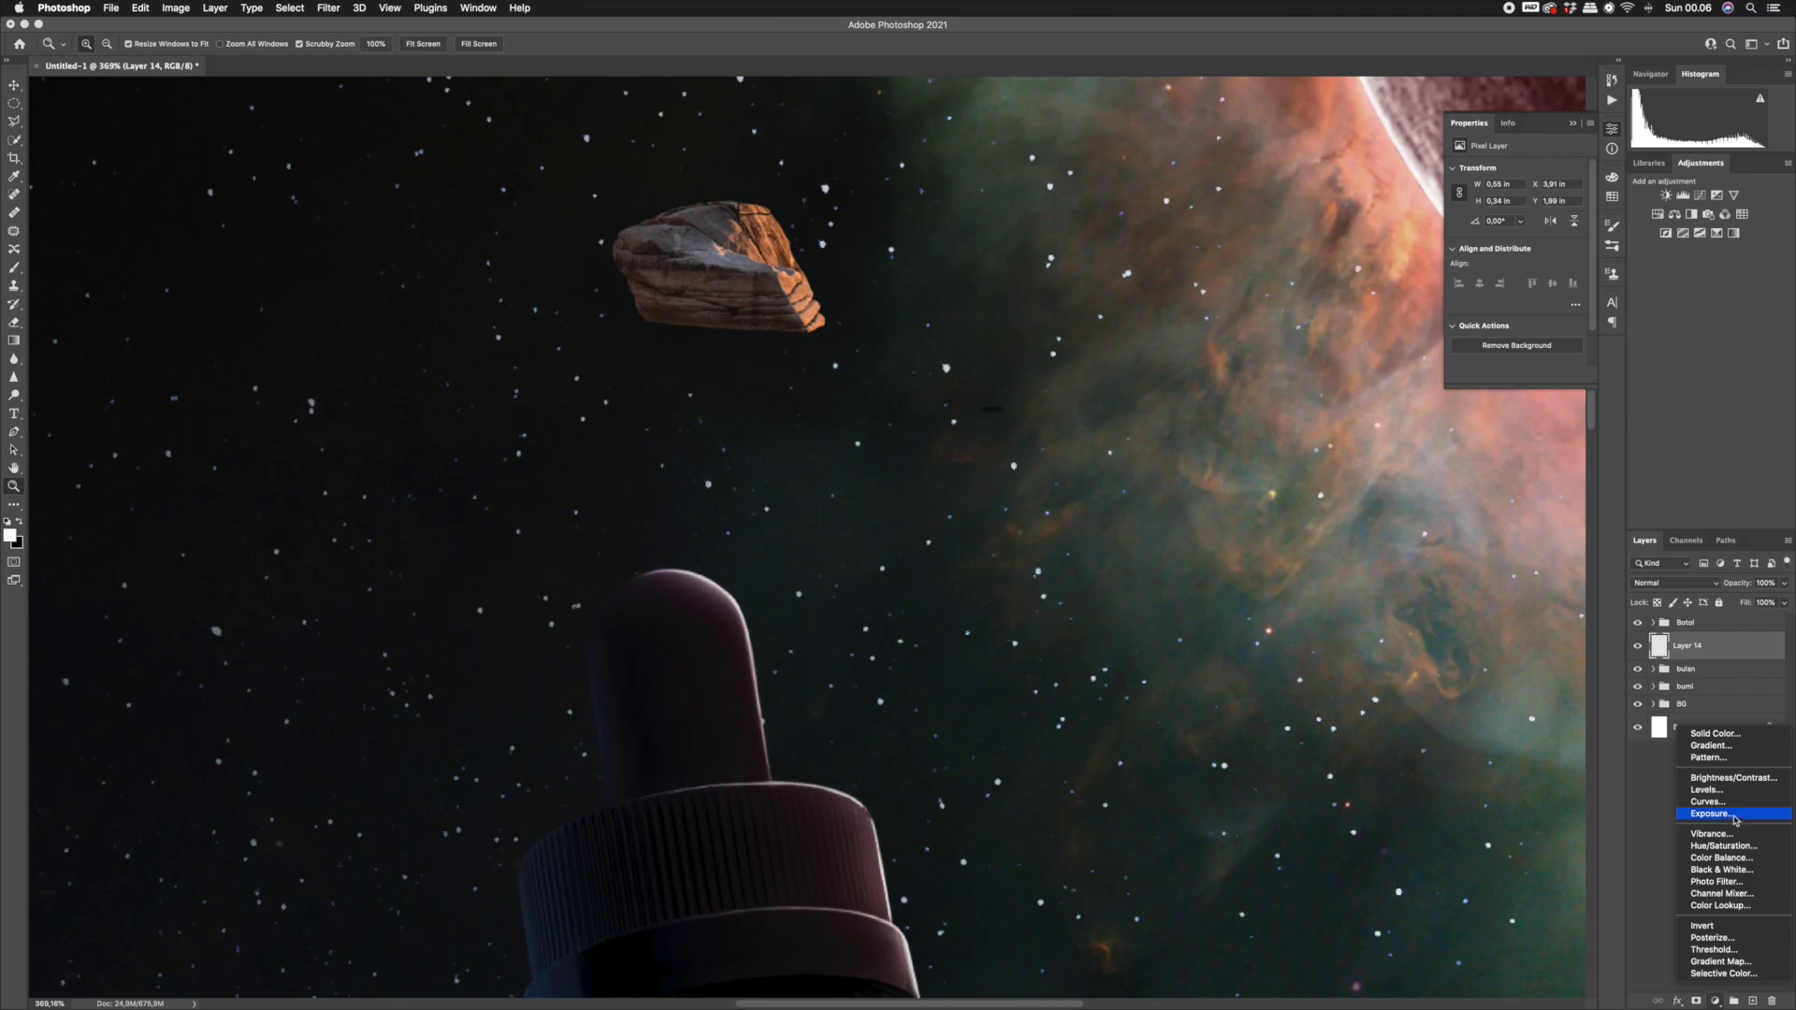
pyautogui.click(1735, 817)
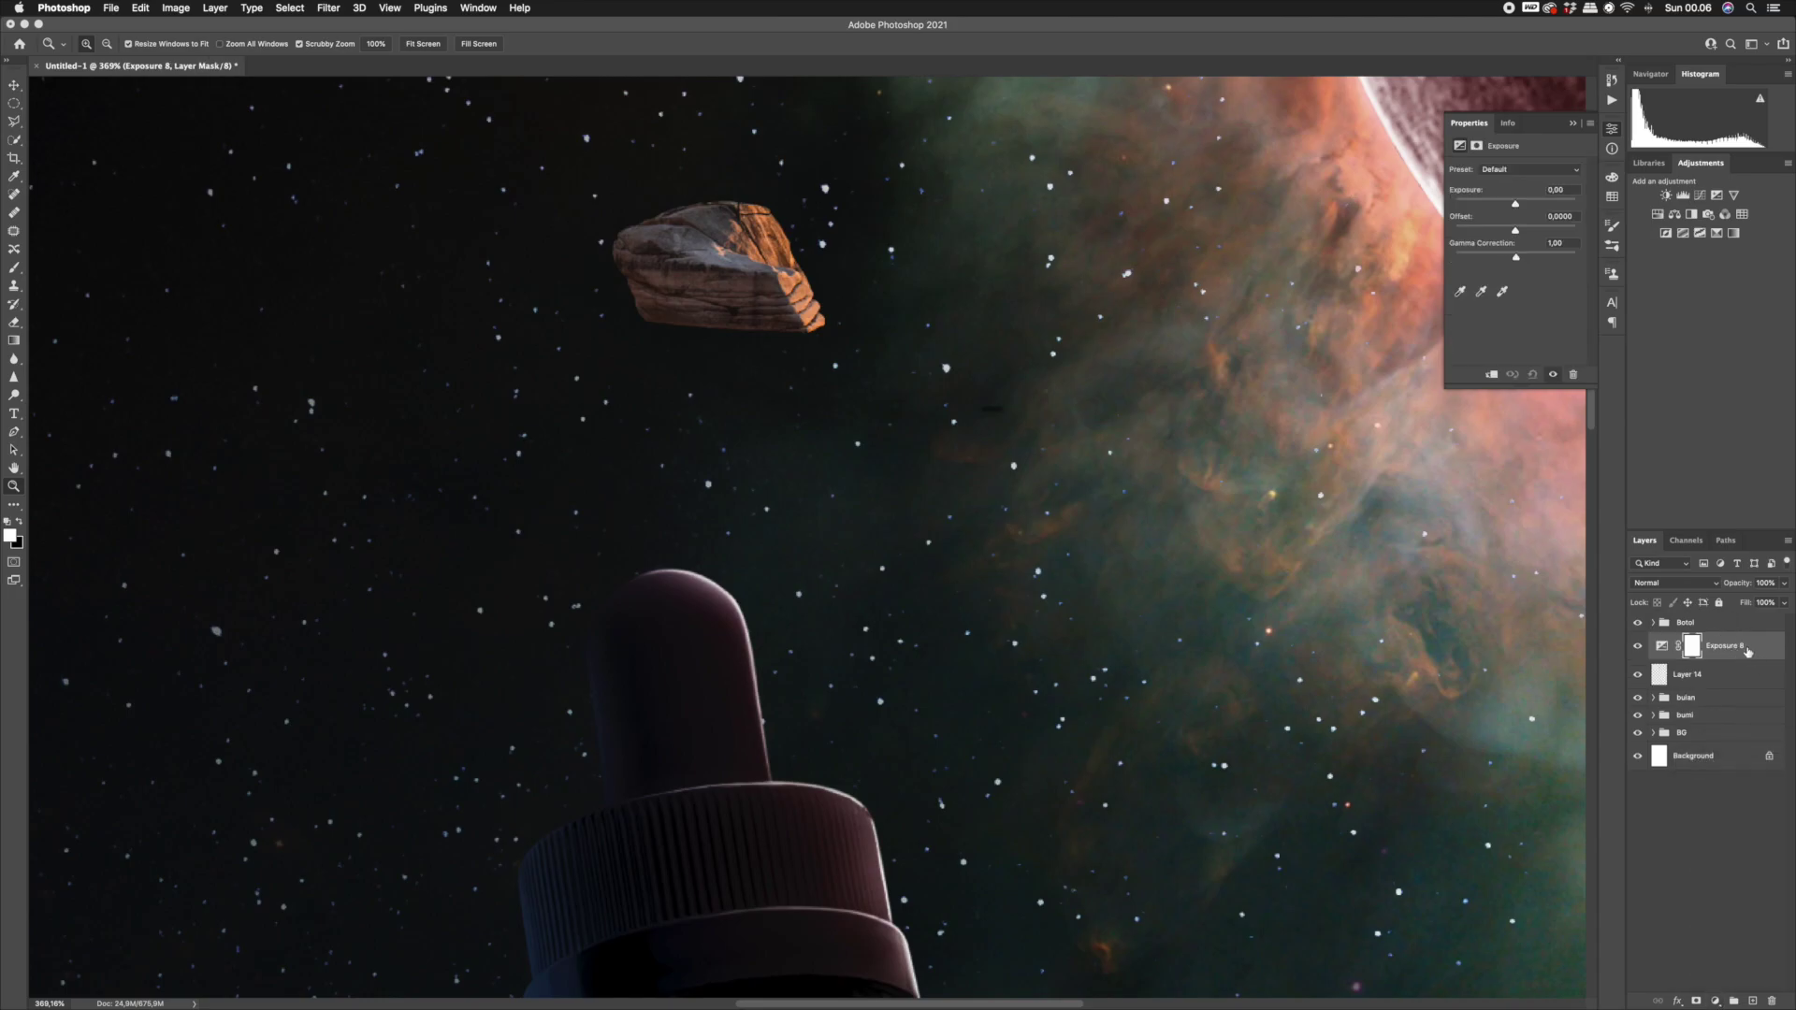
pyautogui.rightClick(1748, 652)
pyautogui.click(1682, 666)
pyautogui.moveTo(1502, 208); pyautogui.dragTo(1478, 209)
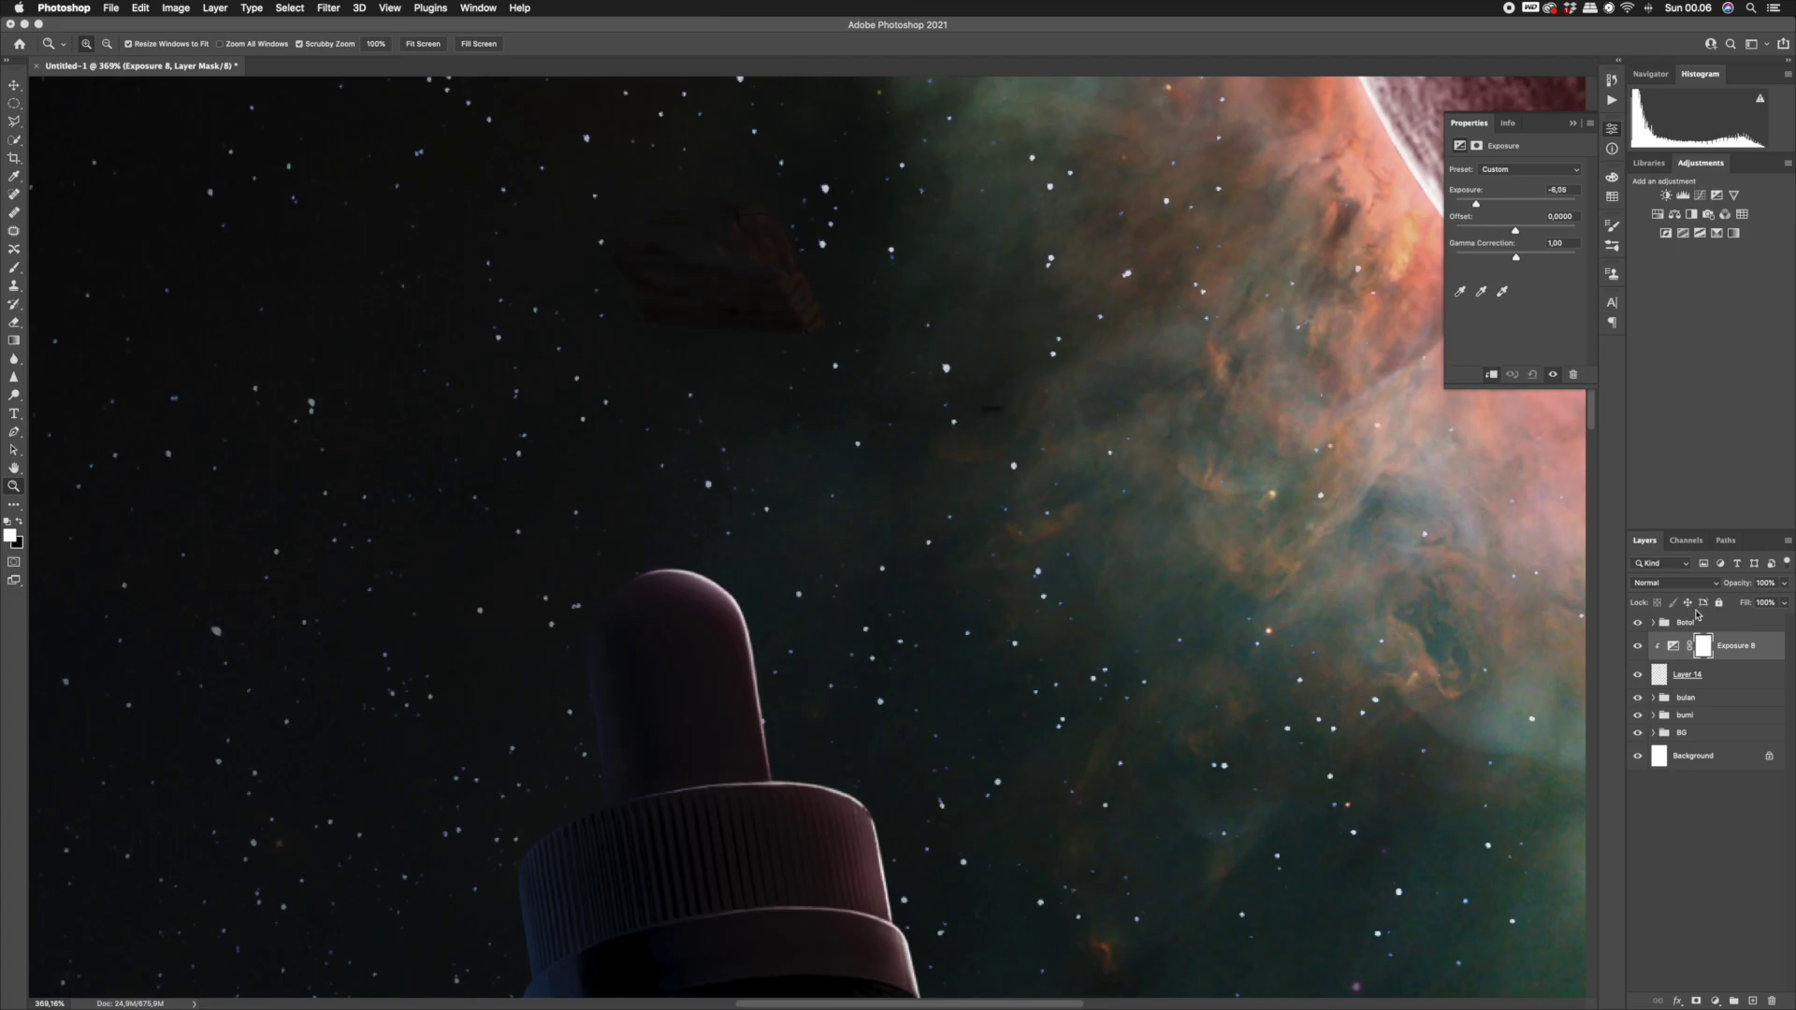
# Invert the mask of the rock's Exposure adjustment to black and set up a soft round brush at 100% opacity.
pyautogui.click(1704, 647)
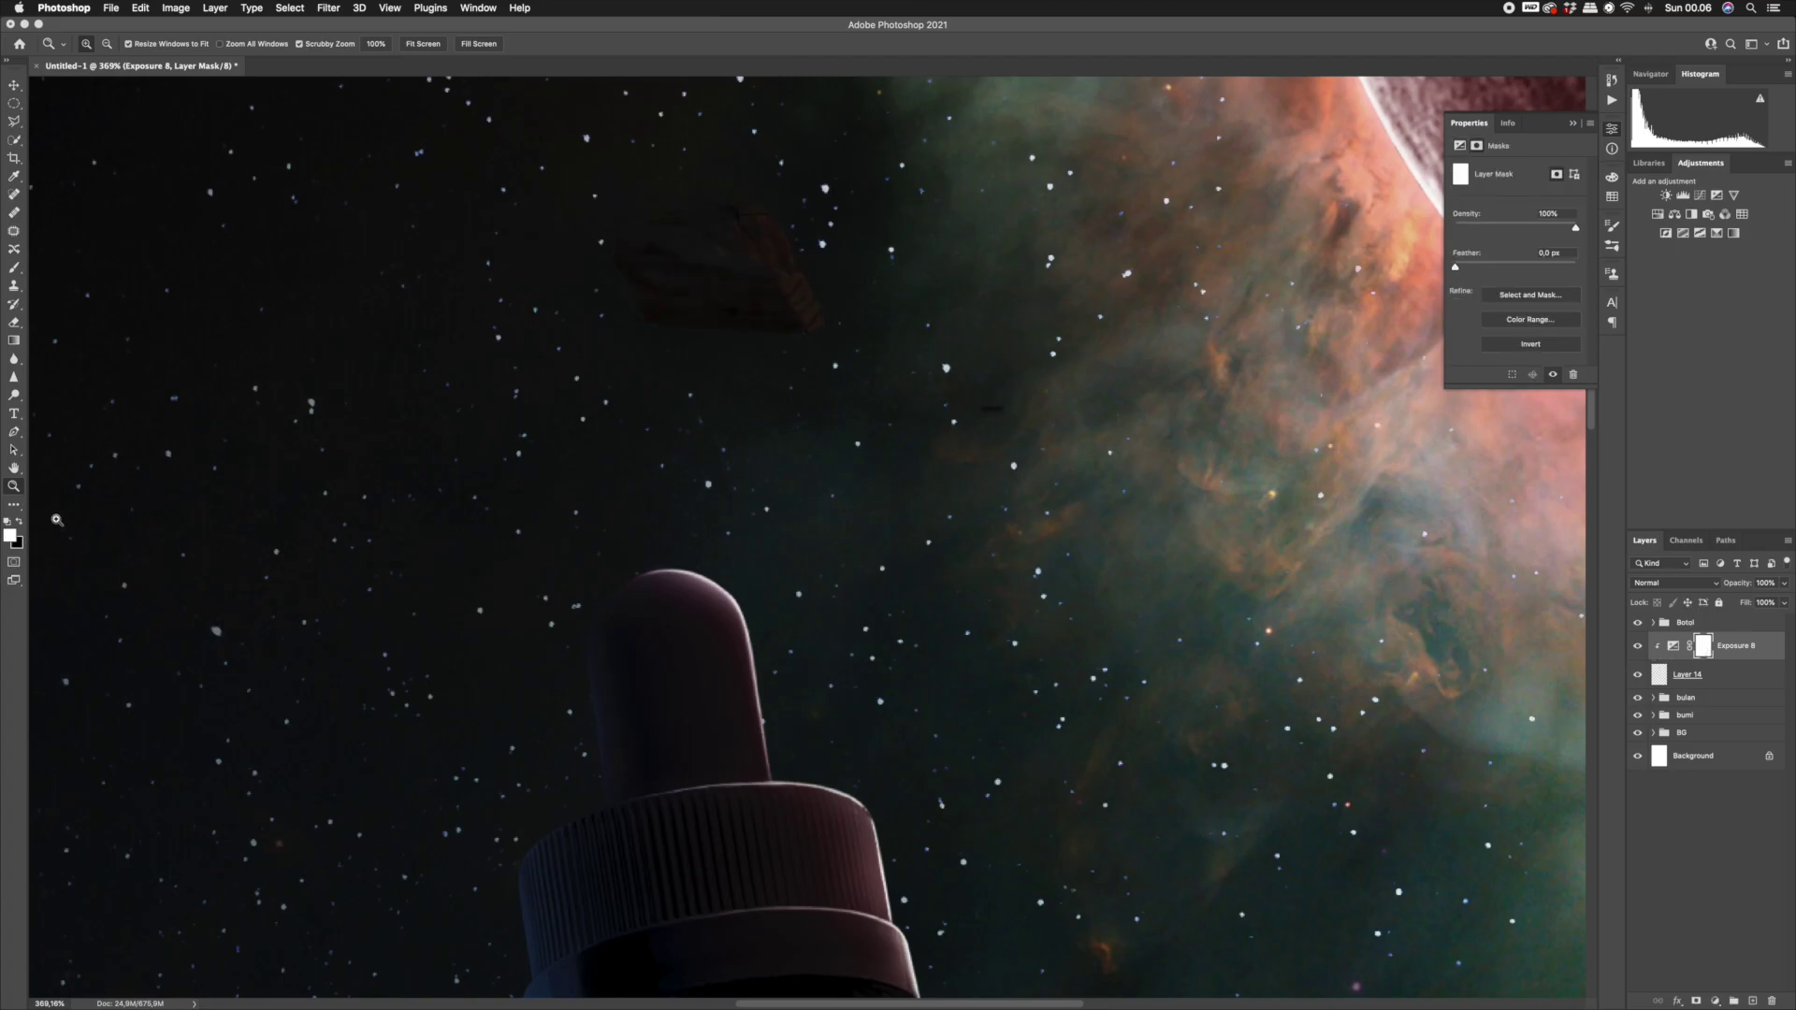
pyautogui.press('super+i')
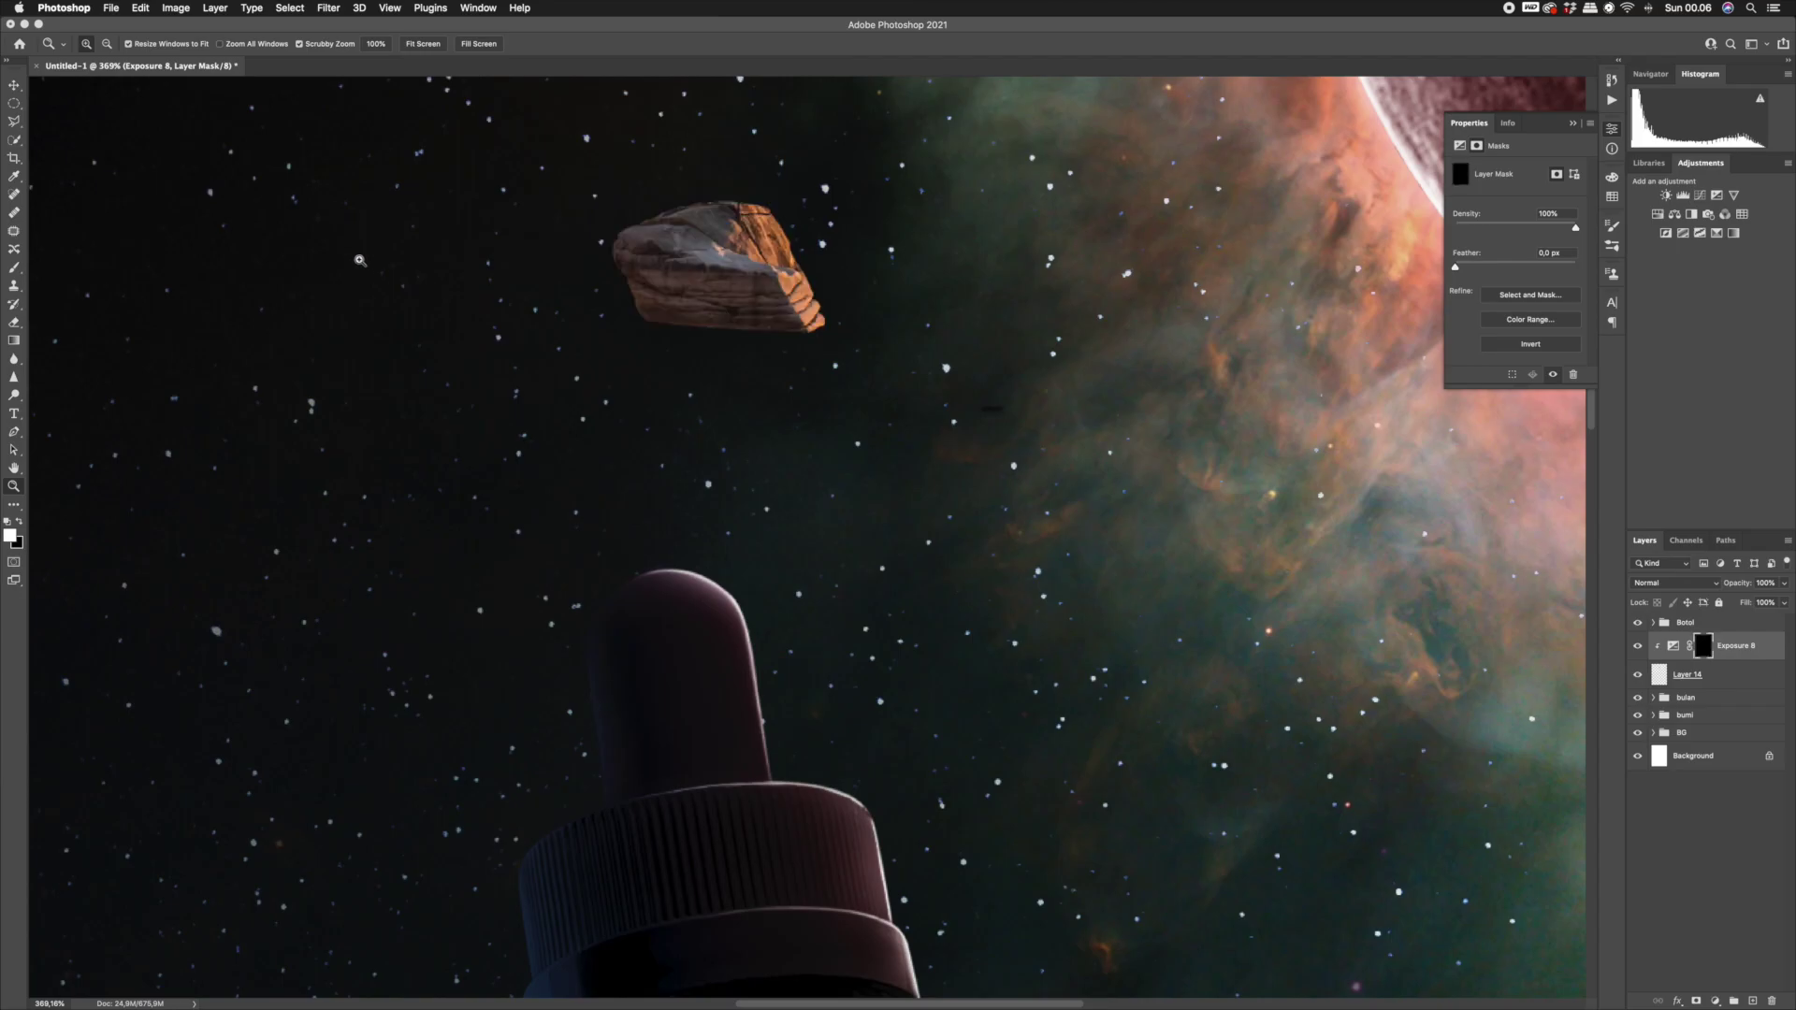
pyautogui.press('b')
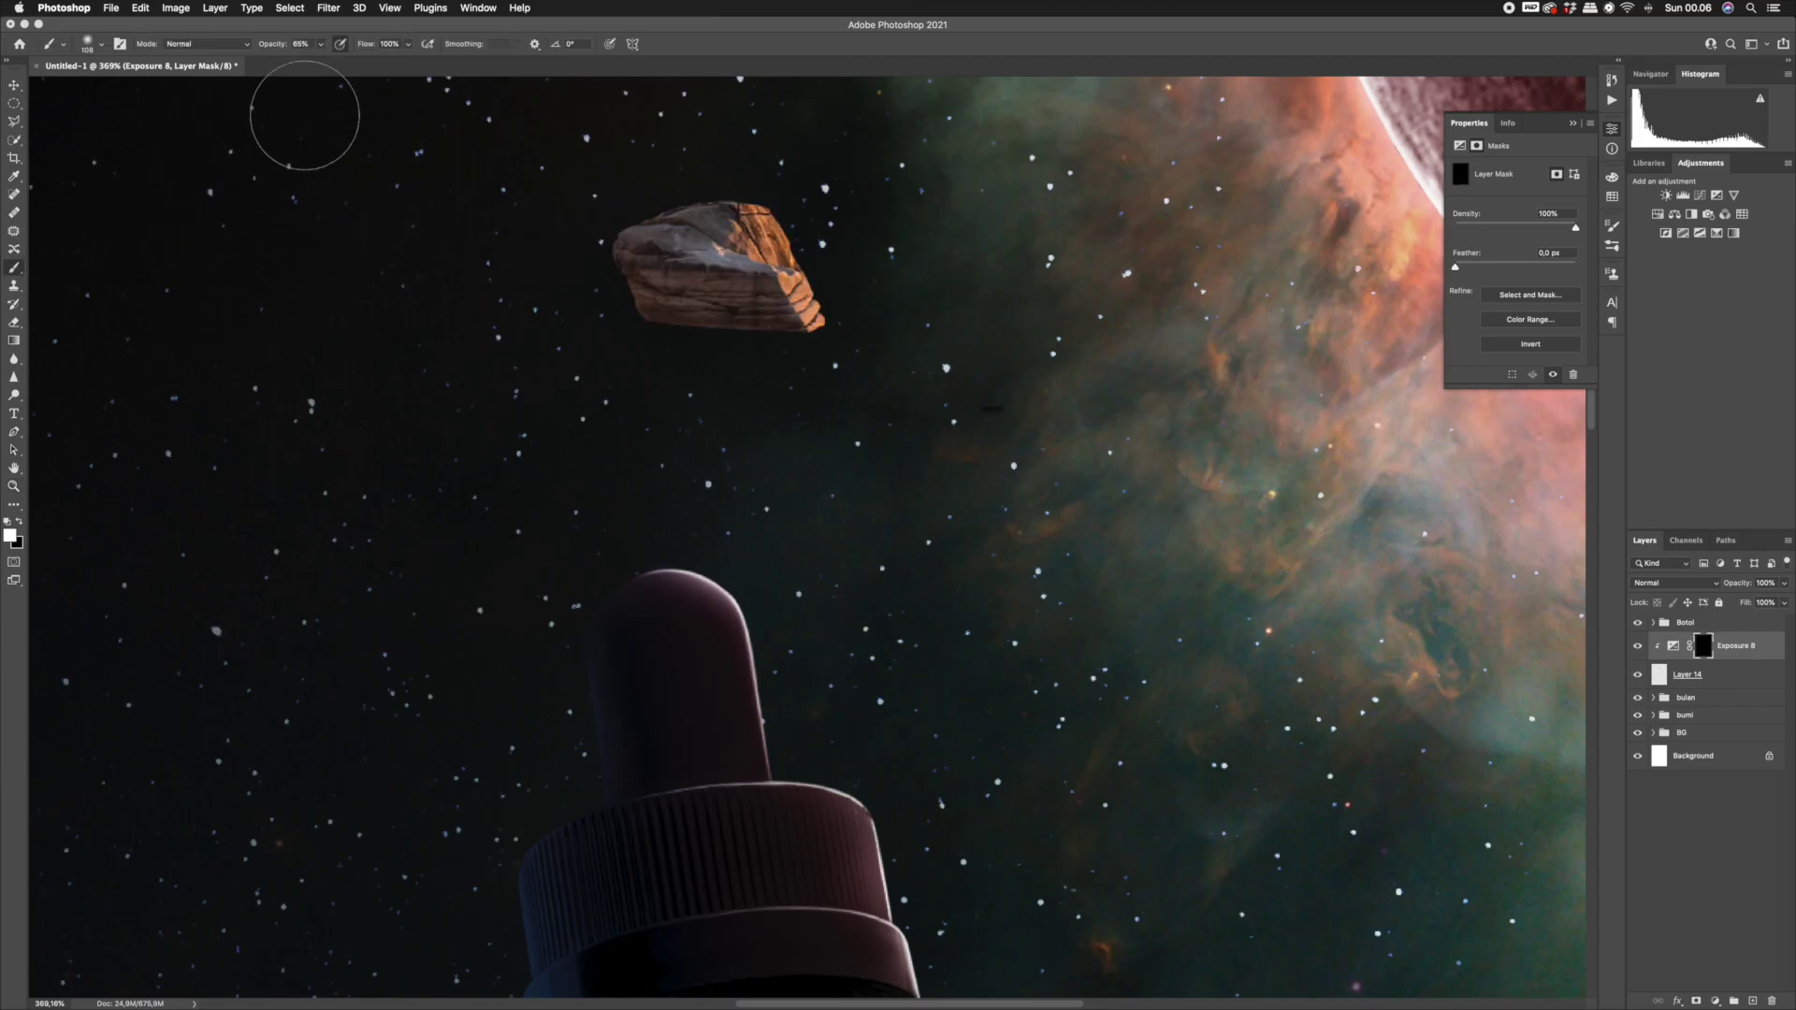
pyautogui.rightClick(411, 279)
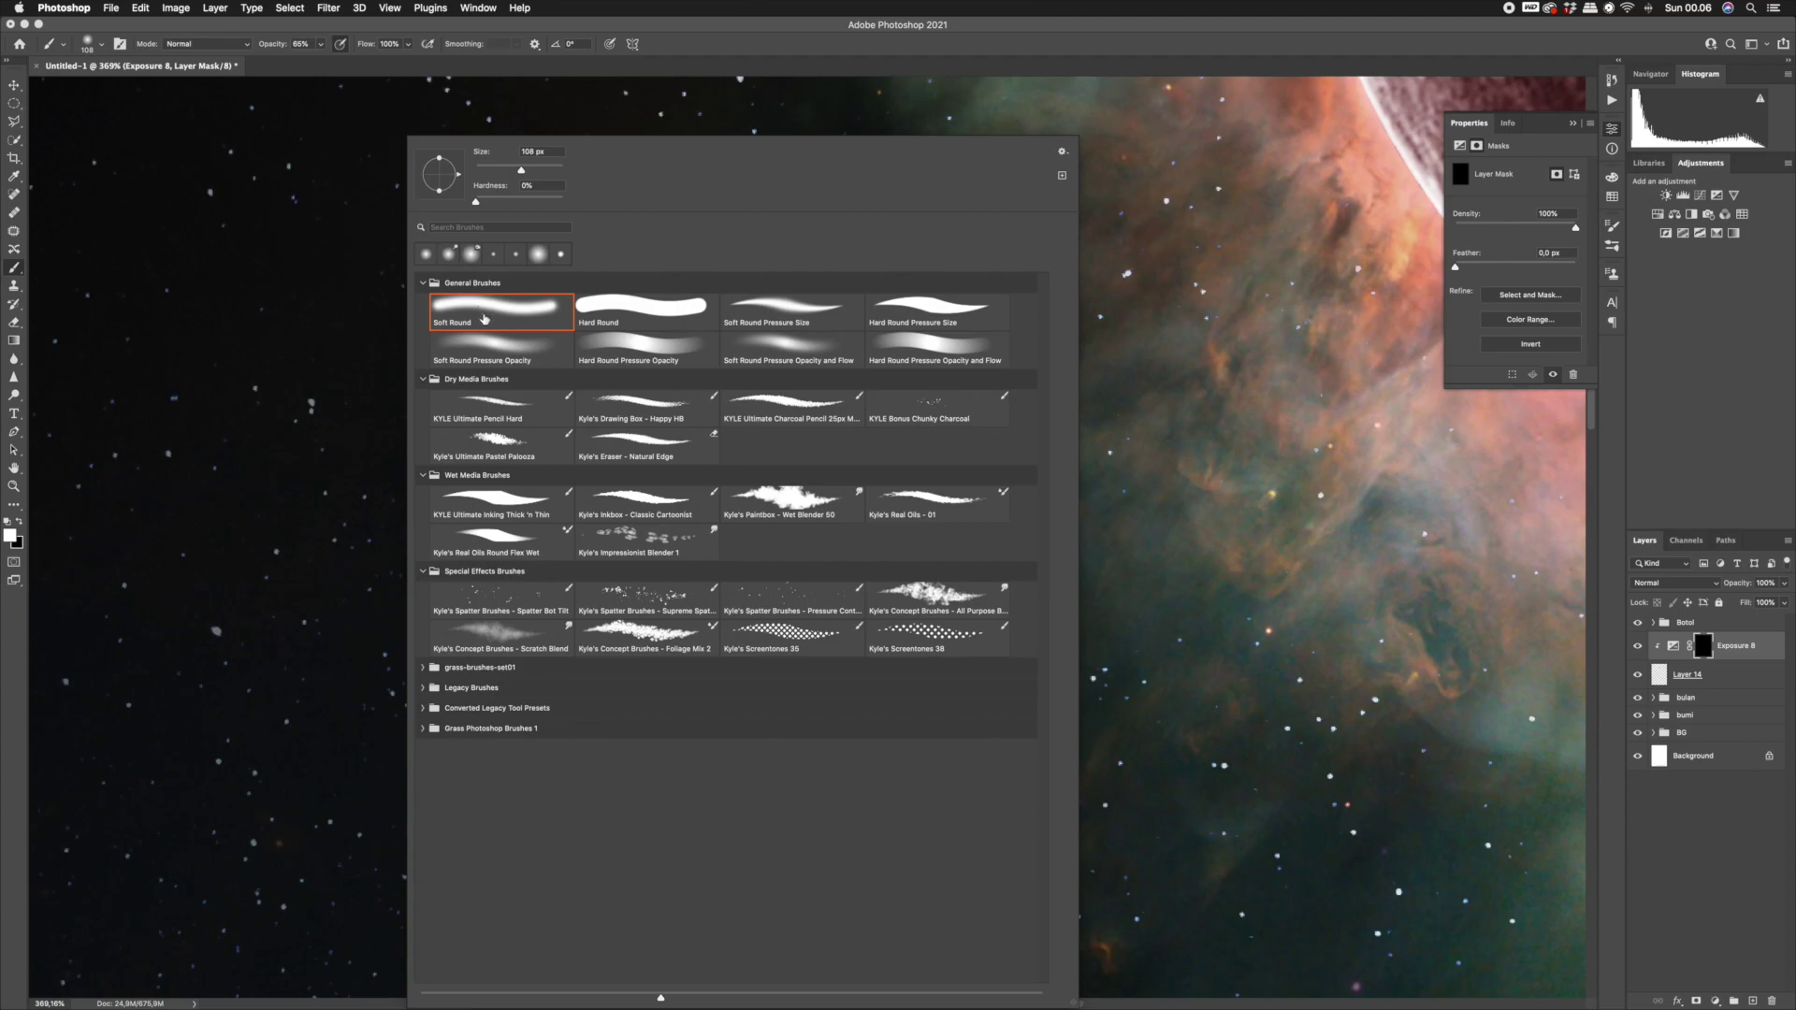
pyautogui.press('Return')
pyautogui.click(321, 45)
pyautogui.moveTo(325, 62); pyautogui.dragTo(353, 63)
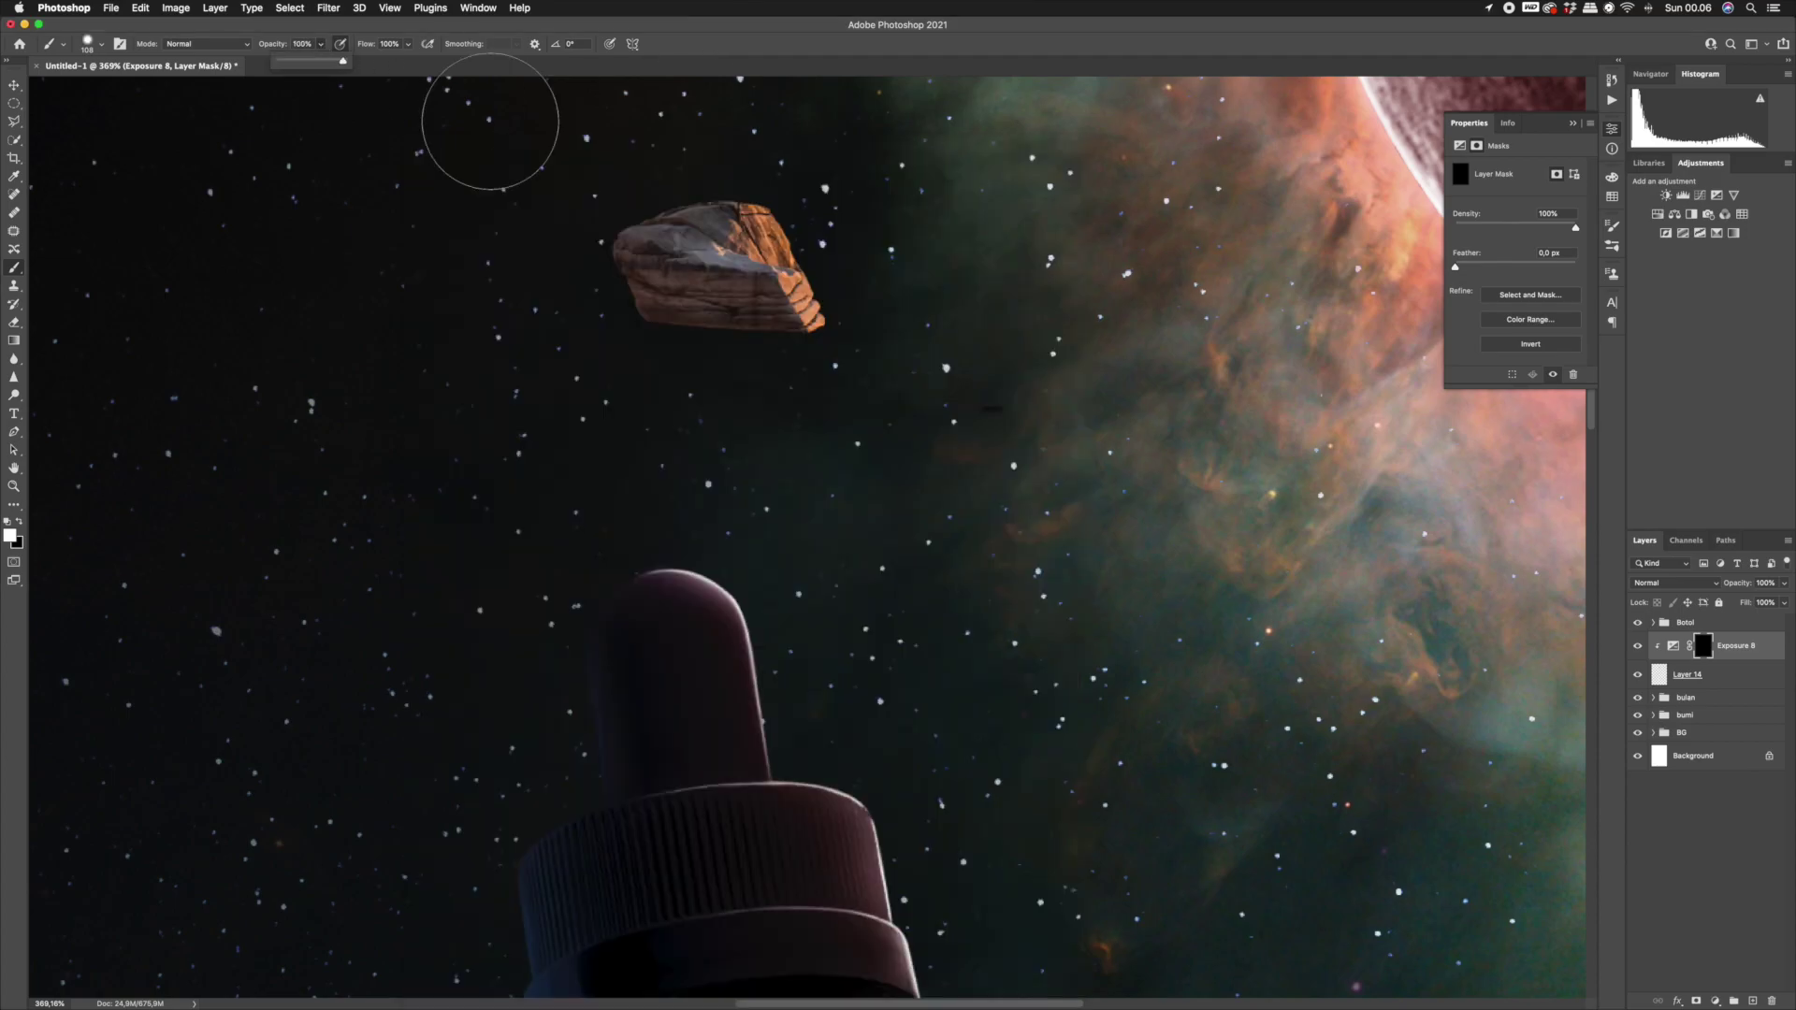
# Paint white on the Exposure mask to darken the rock's shadow side, leaving the facet facing the moon lit.
pyautogui.moveTo(740, 344)
pyautogui.mouseDown()
pyautogui.moveTo(702, 344)
pyautogui.moveTo(650, 298)
pyautogui.mouseUp()
pyautogui.moveTo(713, 290); pyautogui.dragTo(691, 290)
pyautogui.moveTo(665, 197)
pyautogui.mouseDown()
pyautogui.moveTo(602, 249)
pyautogui.moveTo(731, 224)
pyautogui.moveTo(626, 272)
pyautogui.moveTo(797, 319)
pyautogui.mouseUp()
pyautogui.moveTo(589, 314); pyautogui.dragTo(614, 253)
pyautogui.moveTo(756, 295)
pyautogui.mouseDown()
pyautogui.moveTo(734, 292)
pyautogui.moveTo(783, 278)
pyautogui.moveTo(809, 319)
pyautogui.moveTo(728, 302)
pyautogui.mouseUp()
pyautogui.press('super+z')
pyautogui.press('[')
pyautogui.press('x')
pyautogui.press('x')
pyautogui.moveTo(725, 259)
pyautogui.mouseDown()
pyautogui.moveTo(603, 227)
pyautogui.moveTo(636, 218)
pyautogui.moveTo(630, 305)
pyautogui.moveTo(746, 203)
pyautogui.moveTo(707, 255)
pyautogui.moveTo(748, 266)
pyautogui.mouseUp()
pyautogui.moveTo(786, 279); pyautogui.dragTo(715, 264)
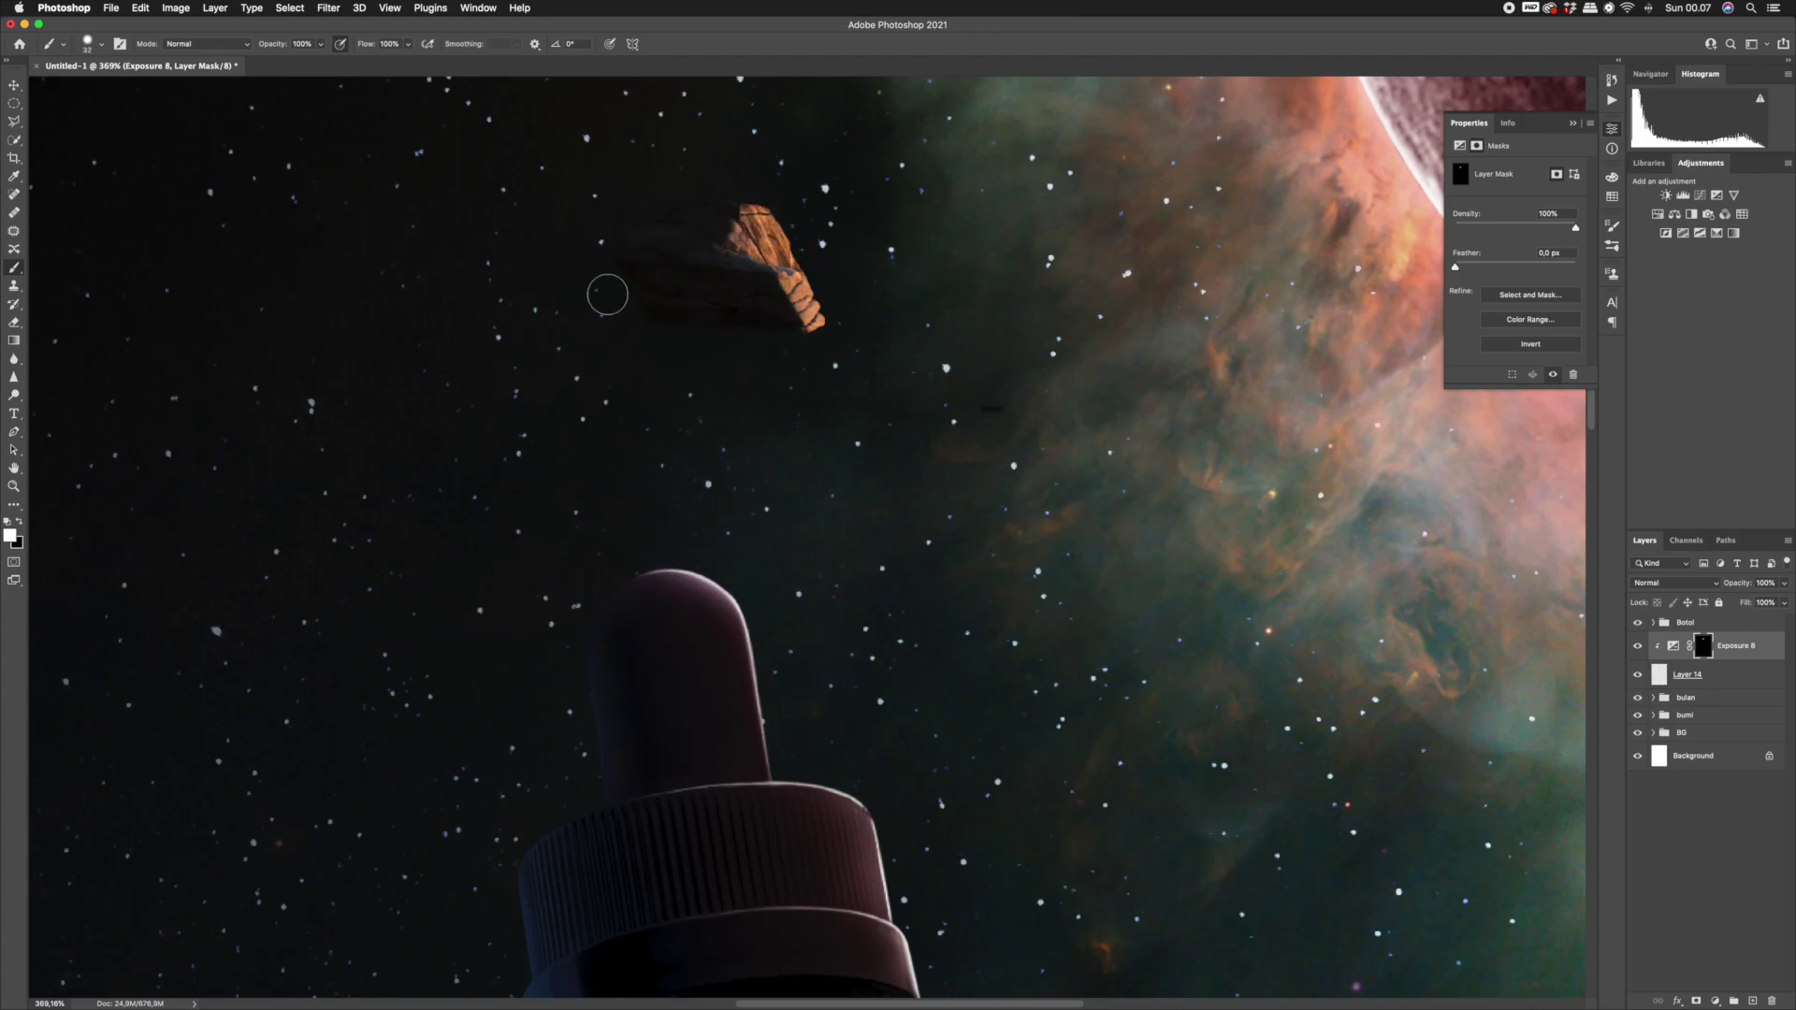
# Add a Color Balance adjustment clipped to the rock with a red tint, and lower the rock's existing Exposure to about -7.9.
pyautogui.press('z')
pyautogui.press('super+0')
pyautogui.click(1713, 998)
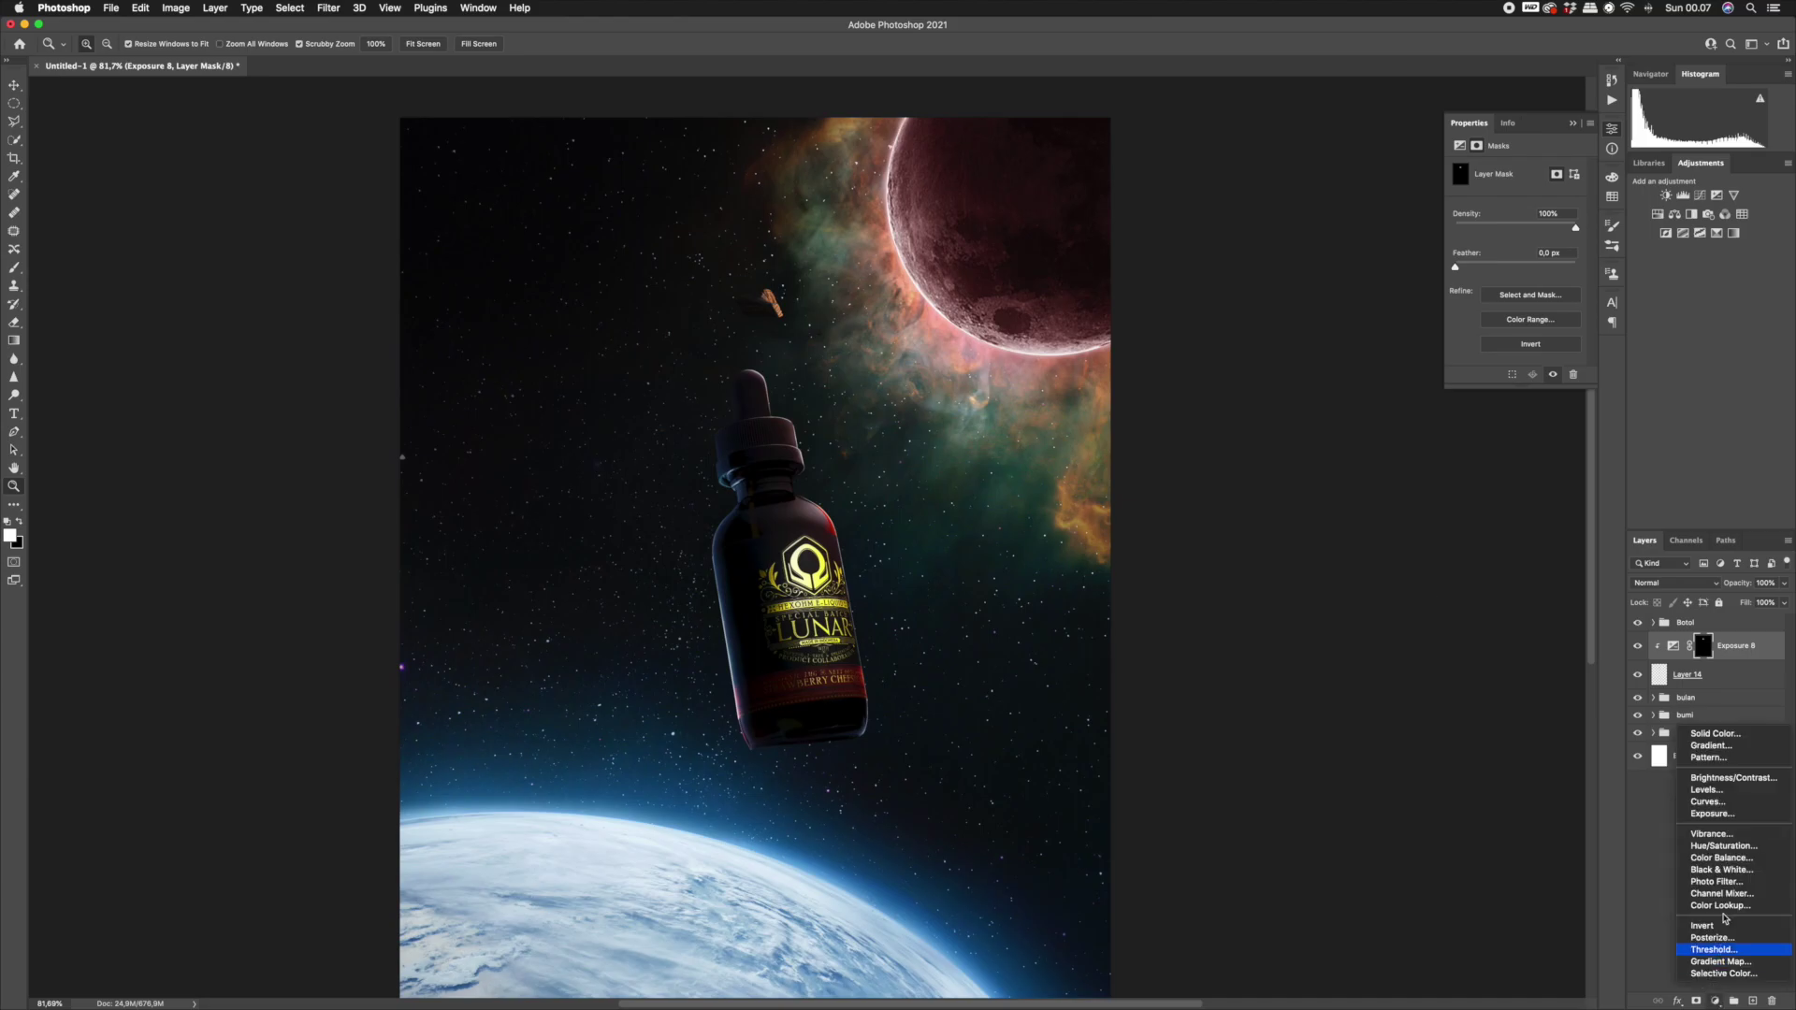
pyautogui.click(1733, 859)
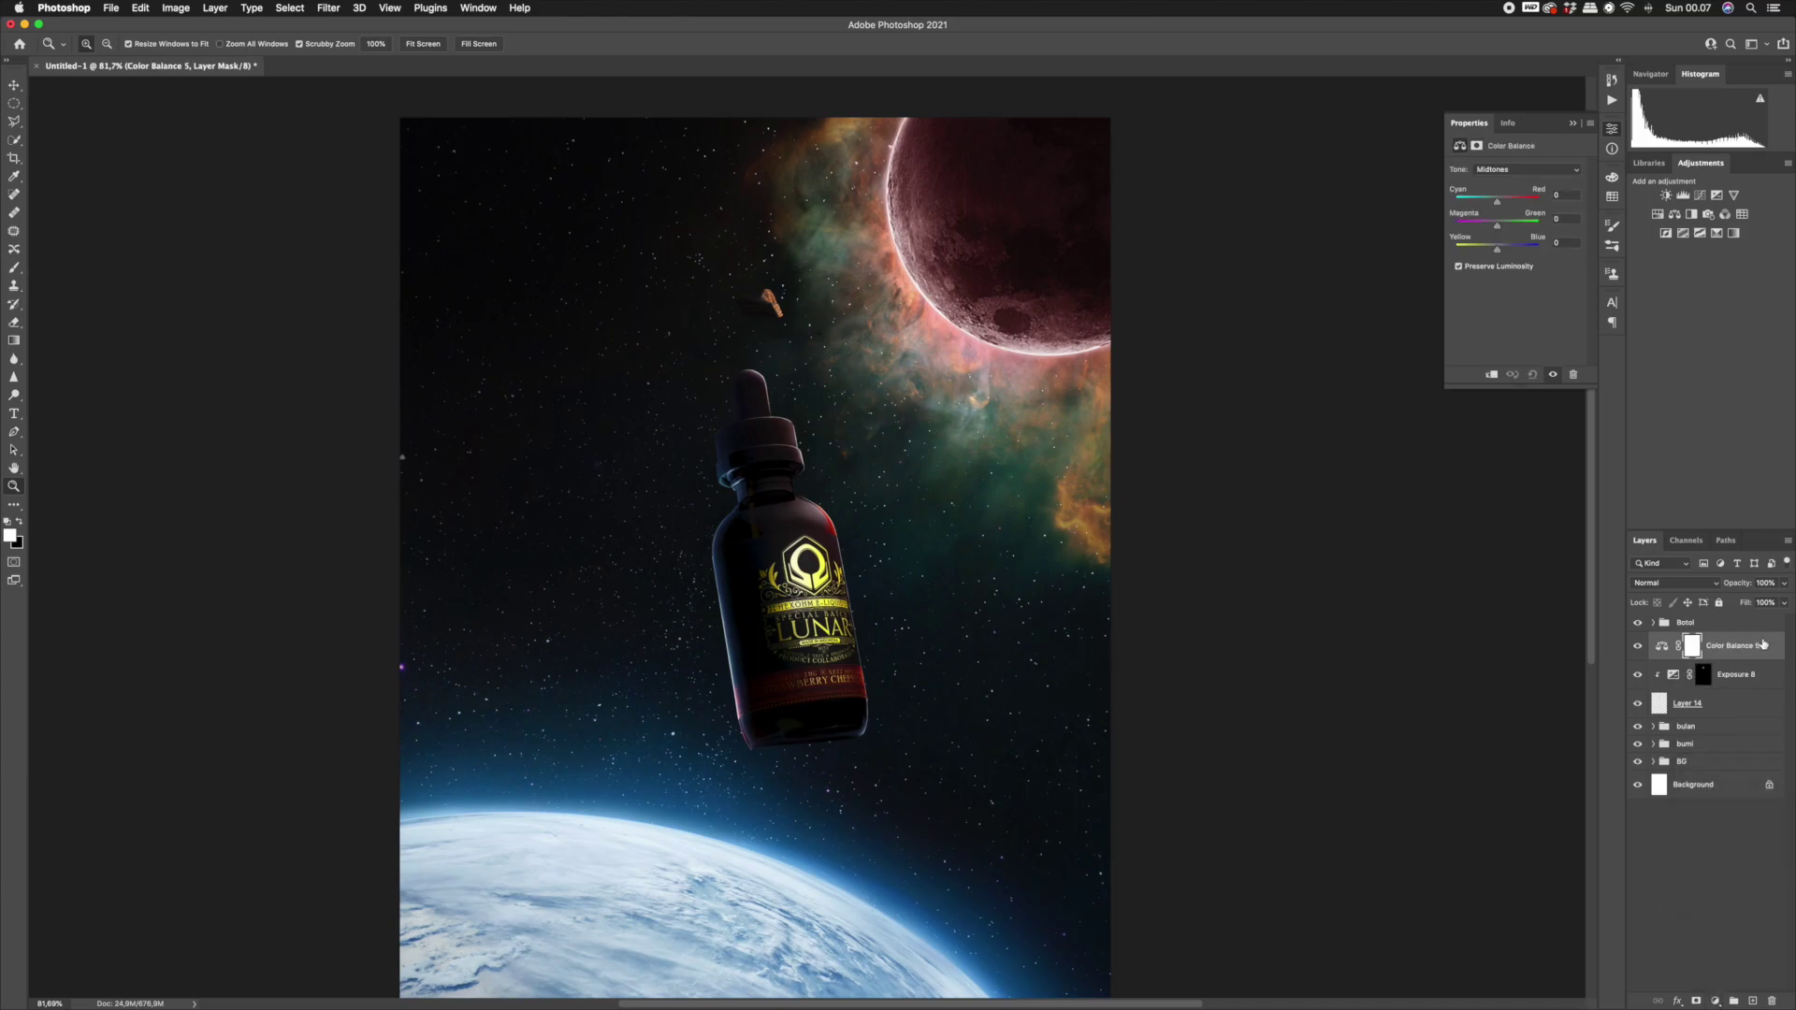
pyautogui.rightClick(1755, 650)
pyautogui.click(1684, 671)
pyautogui.moveTo(766, 281); pyautogui.dragTo(872, 285)
pyautogui.click(1703, 674)
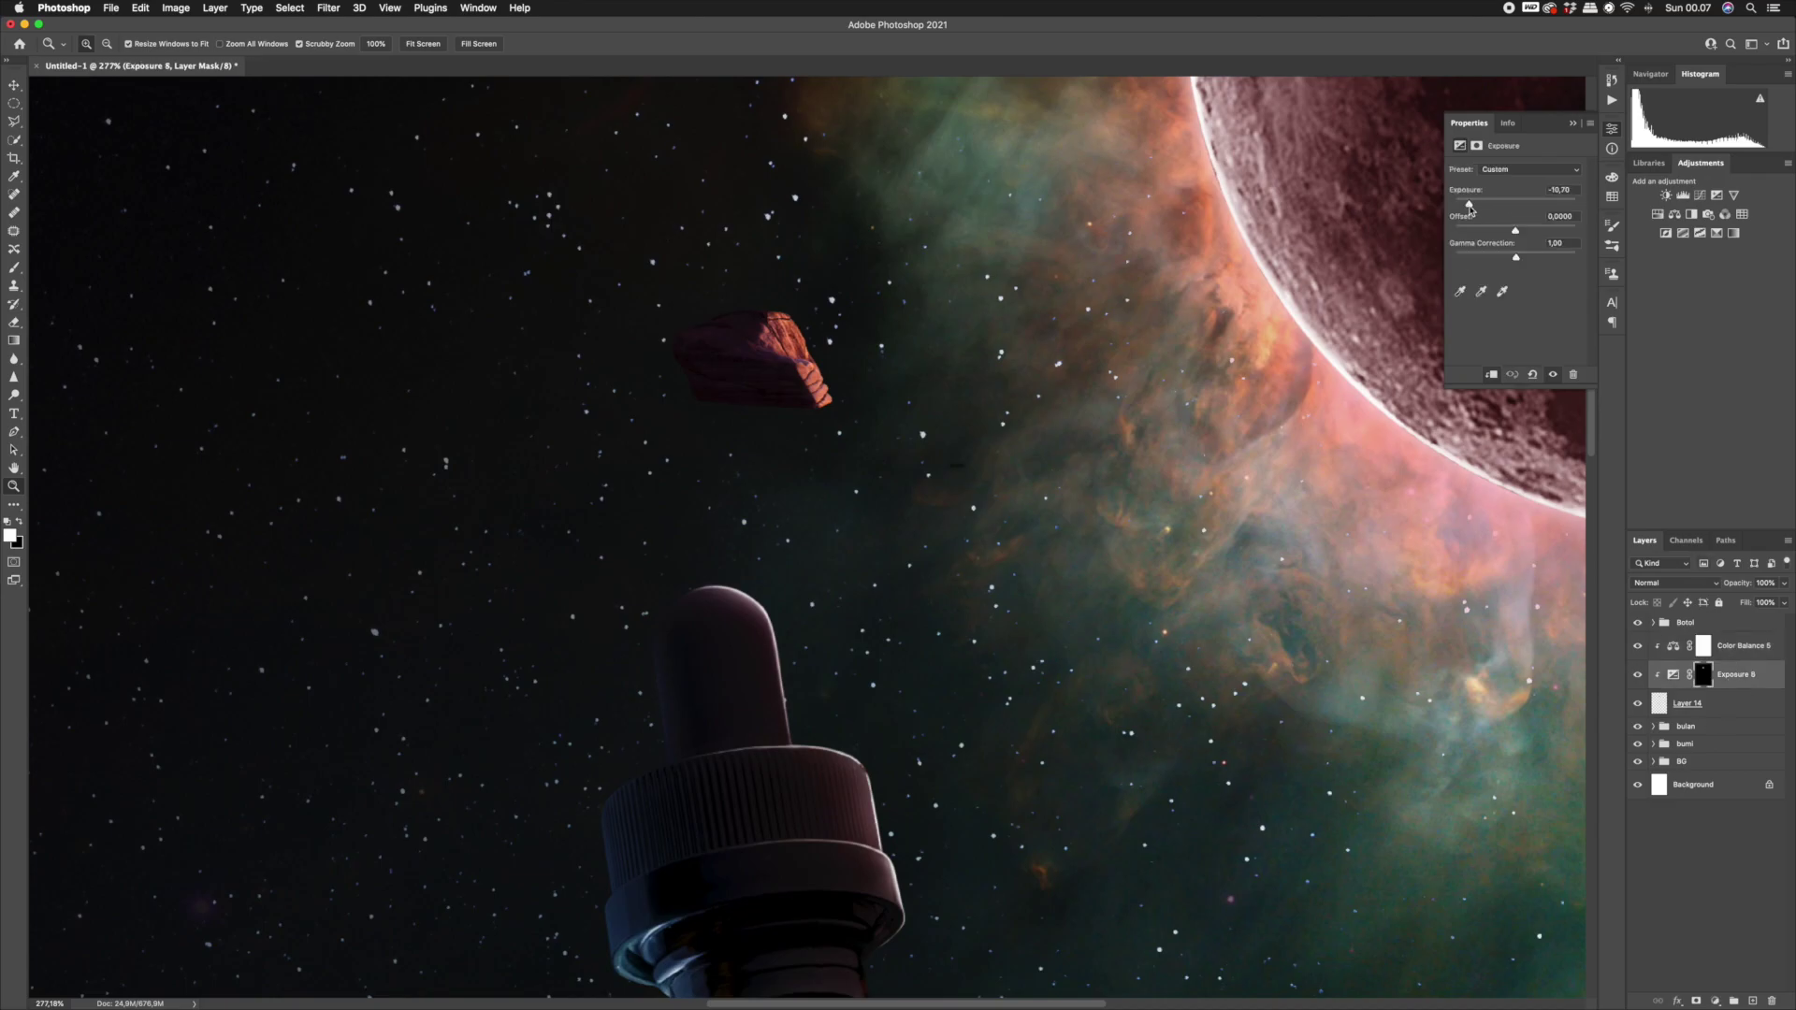
pyautogui.press('super+0')
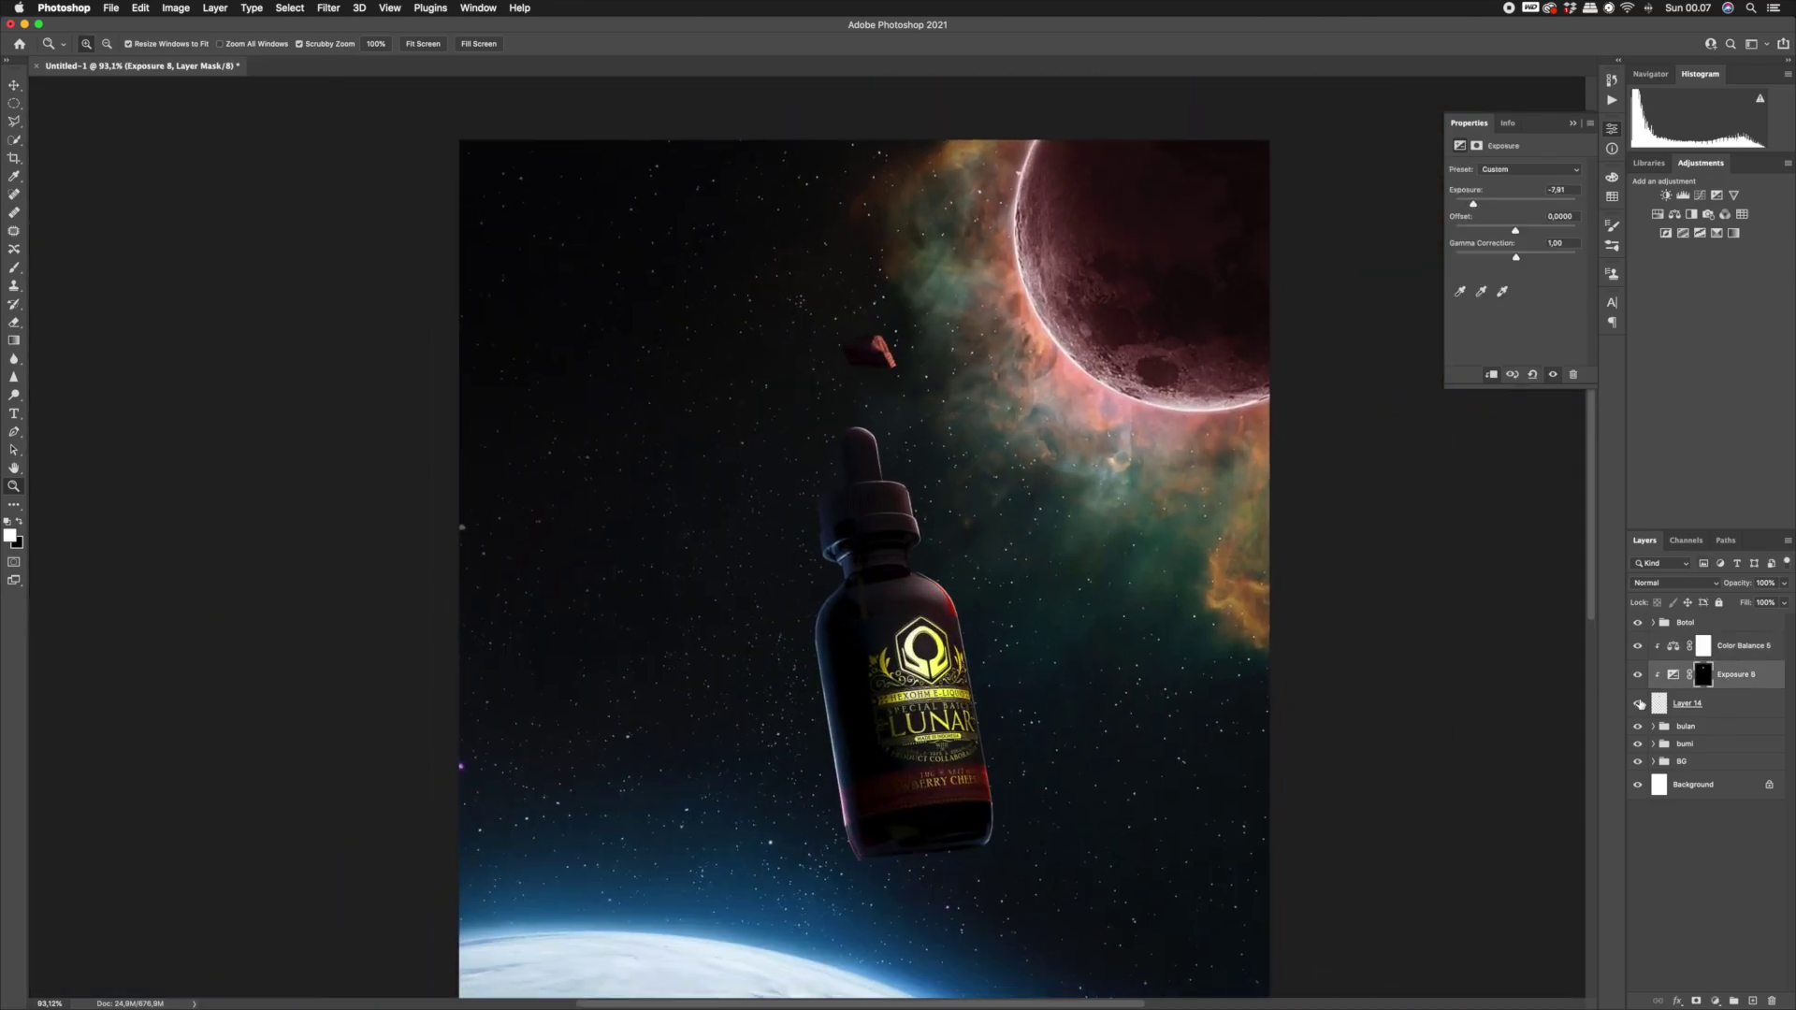
# With the bulan group active, outline a widening shadow cone from the rock to the canvas's left edge with the Polygonal Lasso.
pyautogui.click(1714, 727)
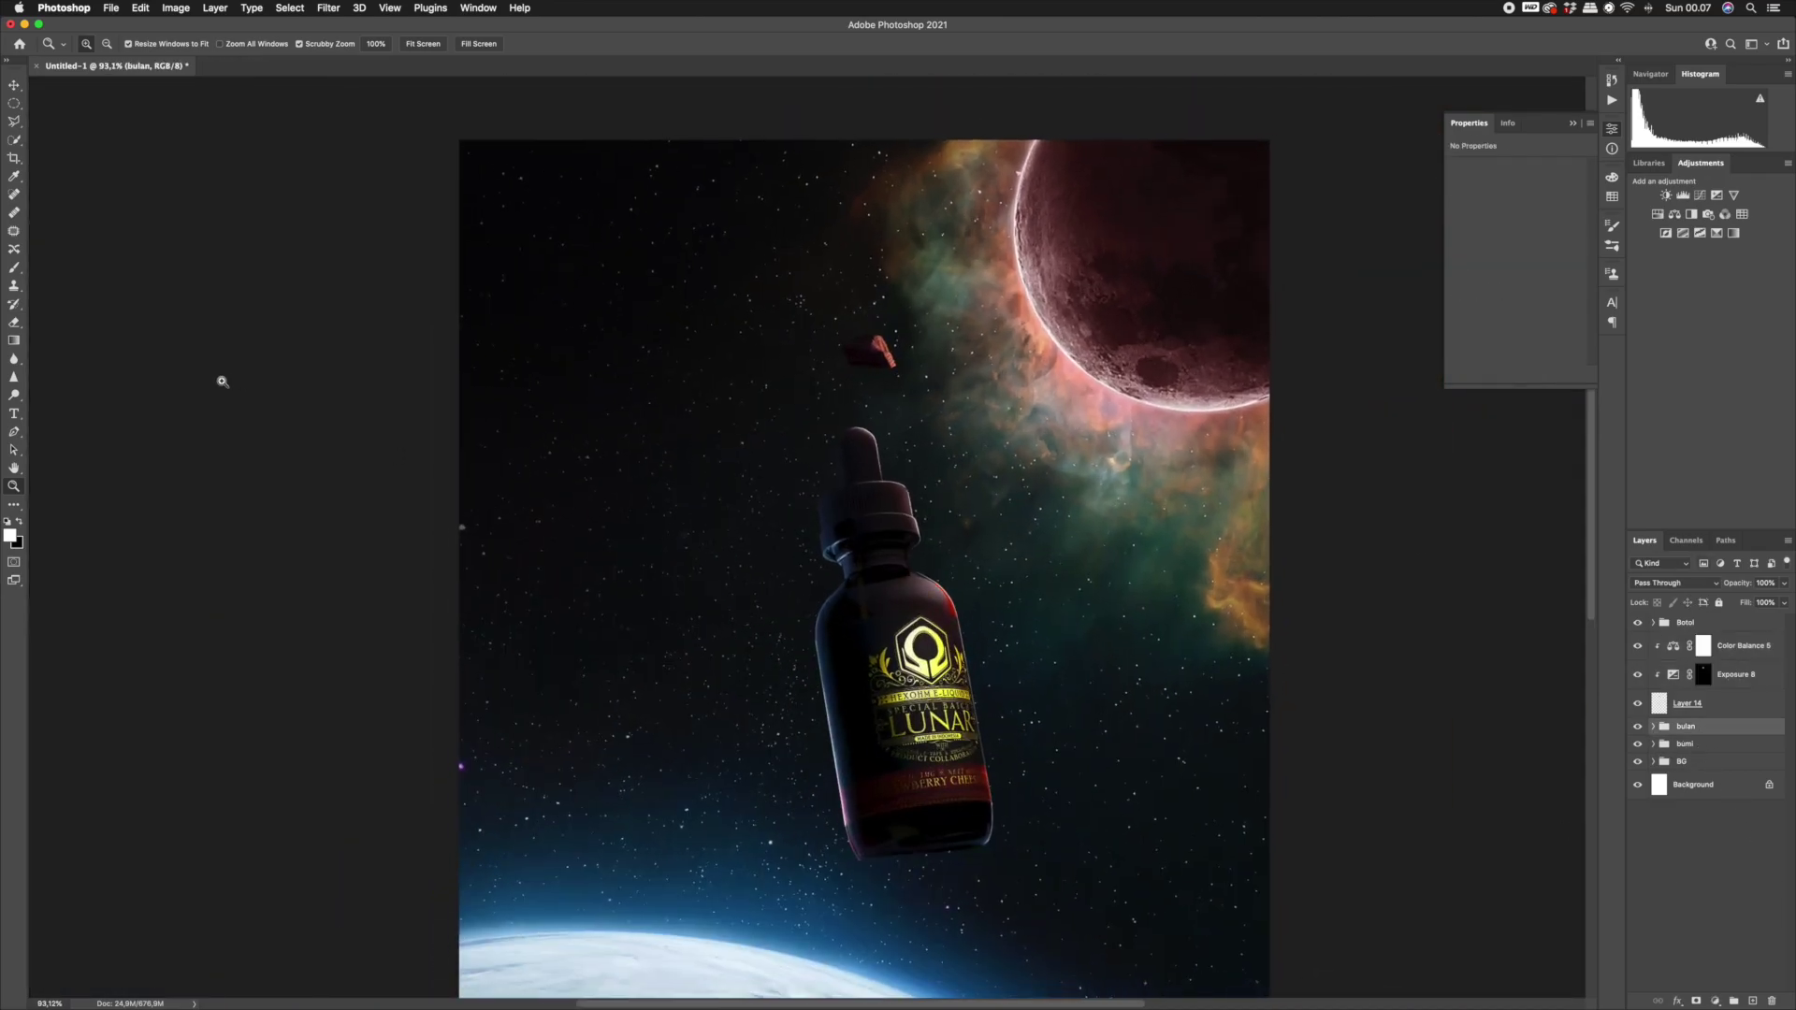
pyautogui.click(16, 122)
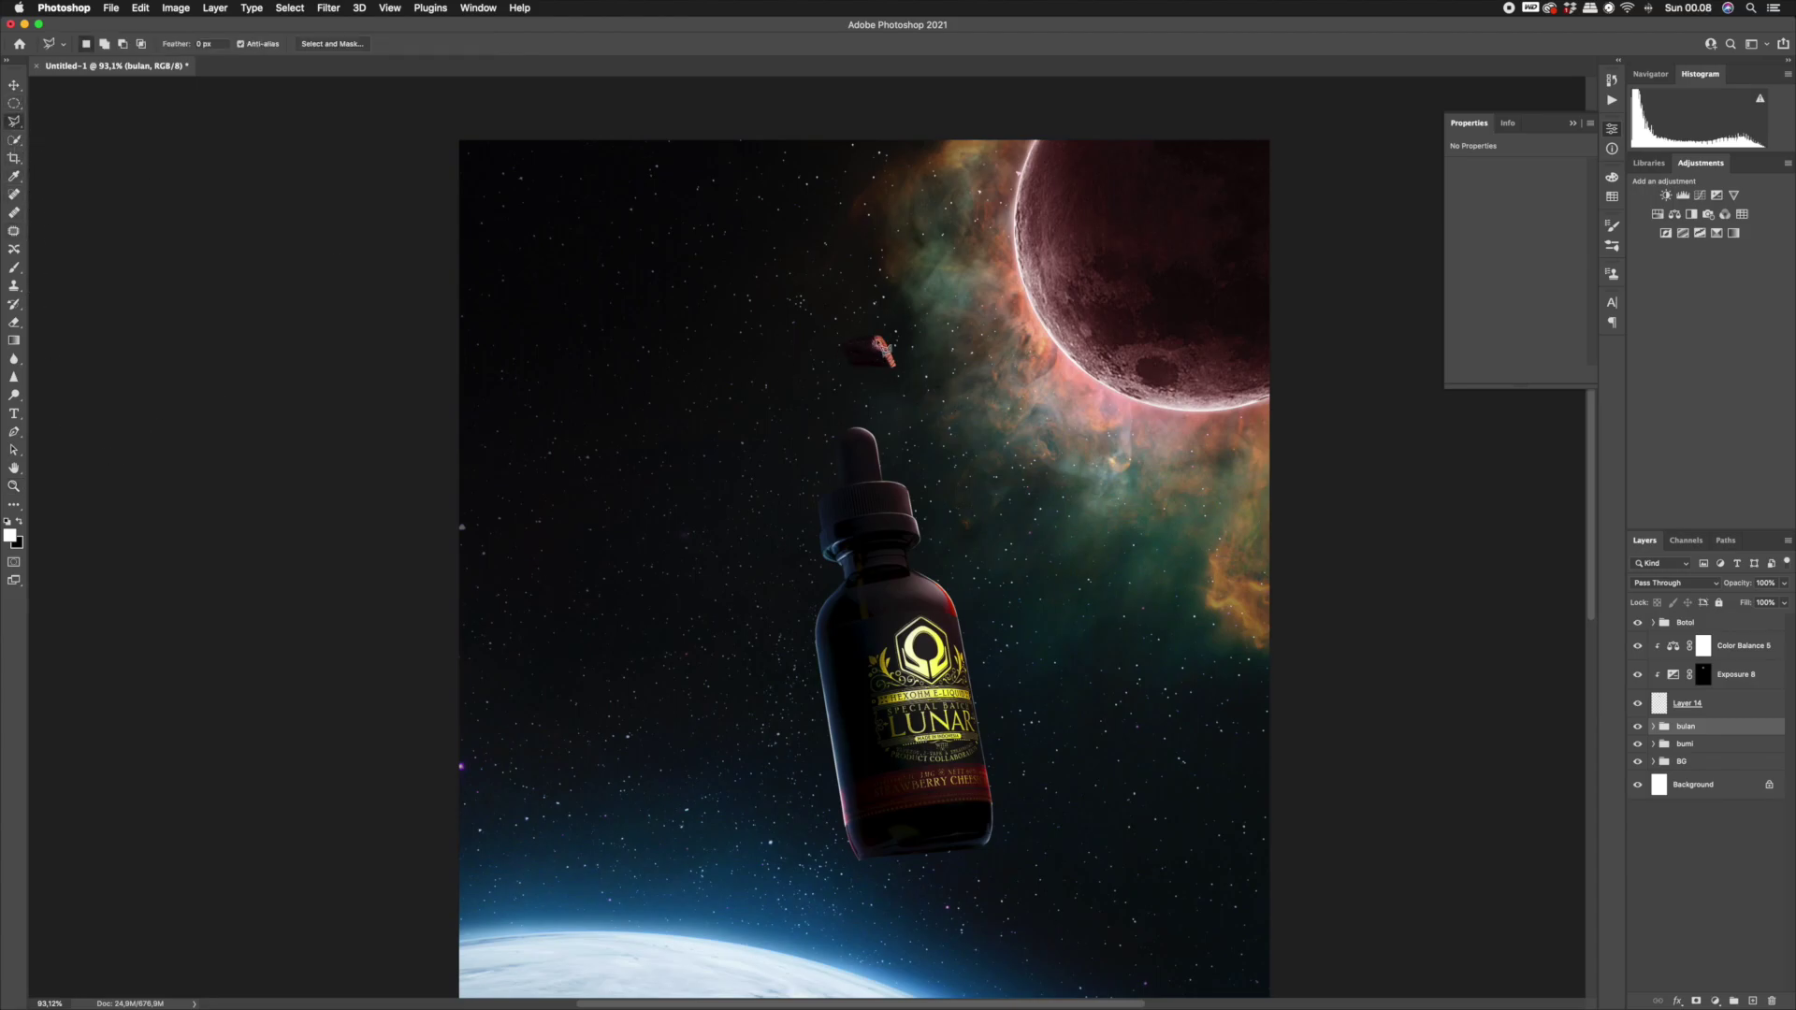
pyautogui.click(878, 339)
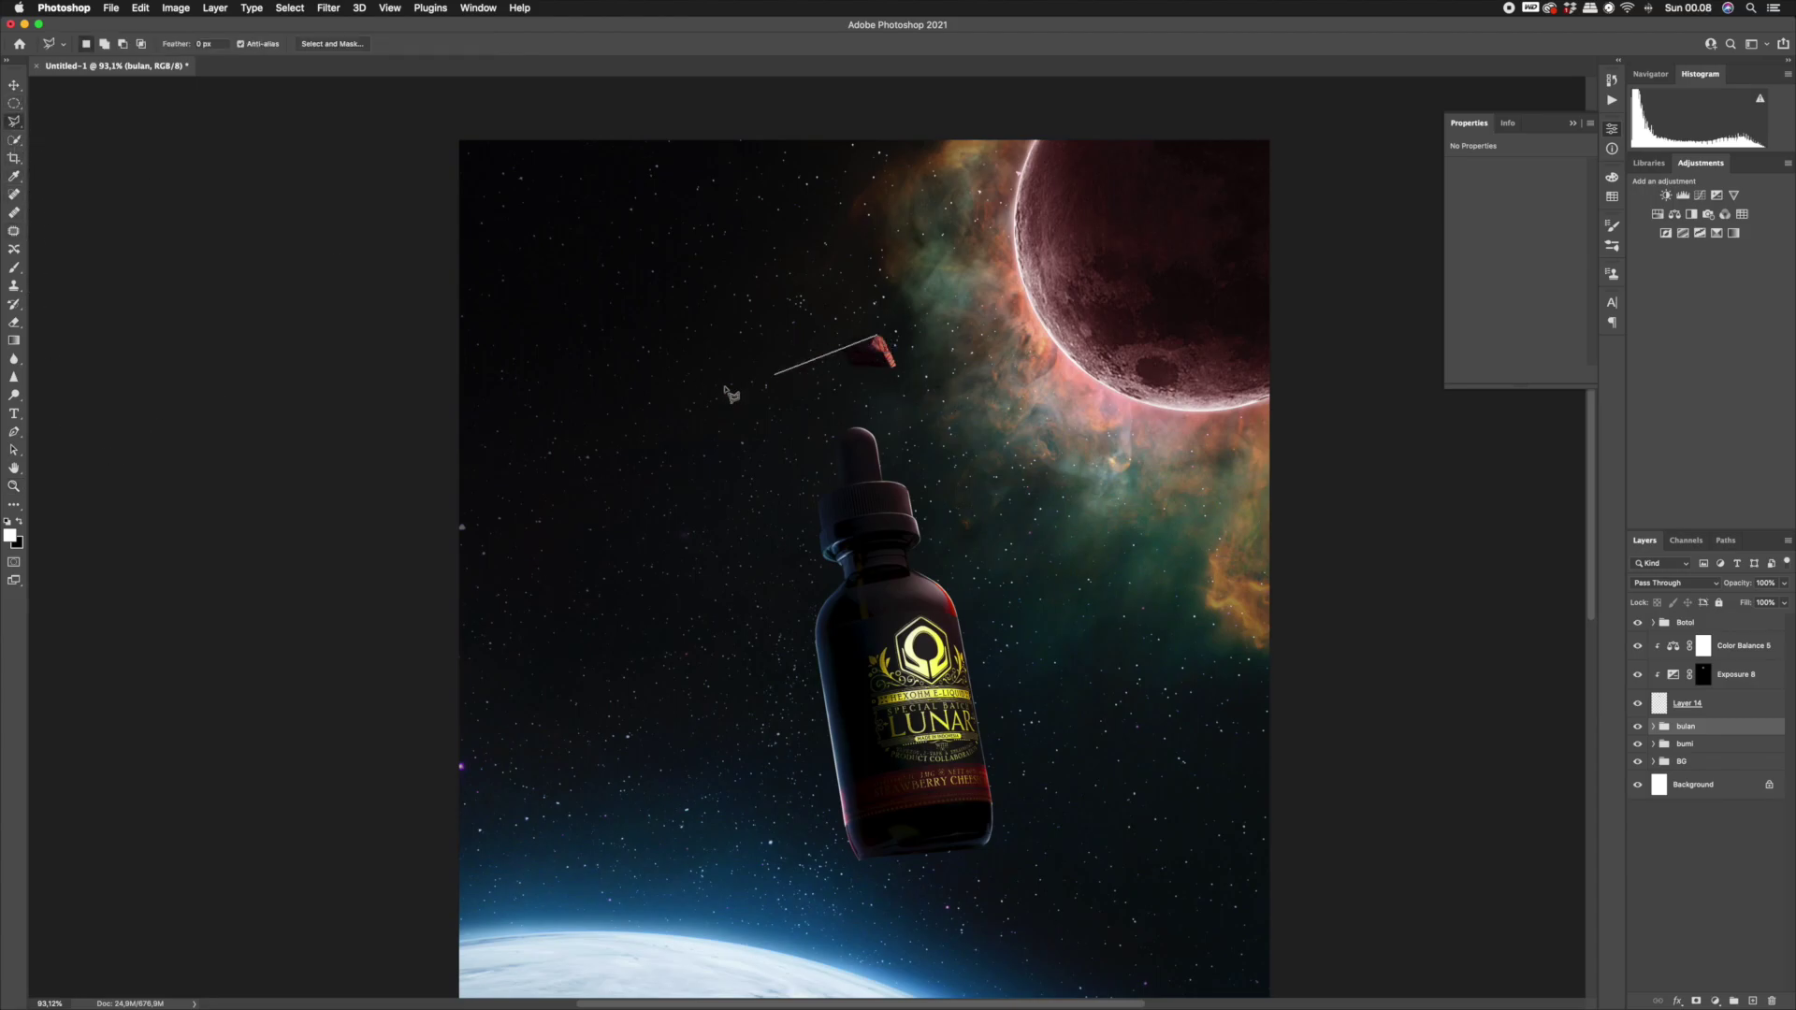
pyautogui.click(419, 446)
pyautogui.click(457, 682)
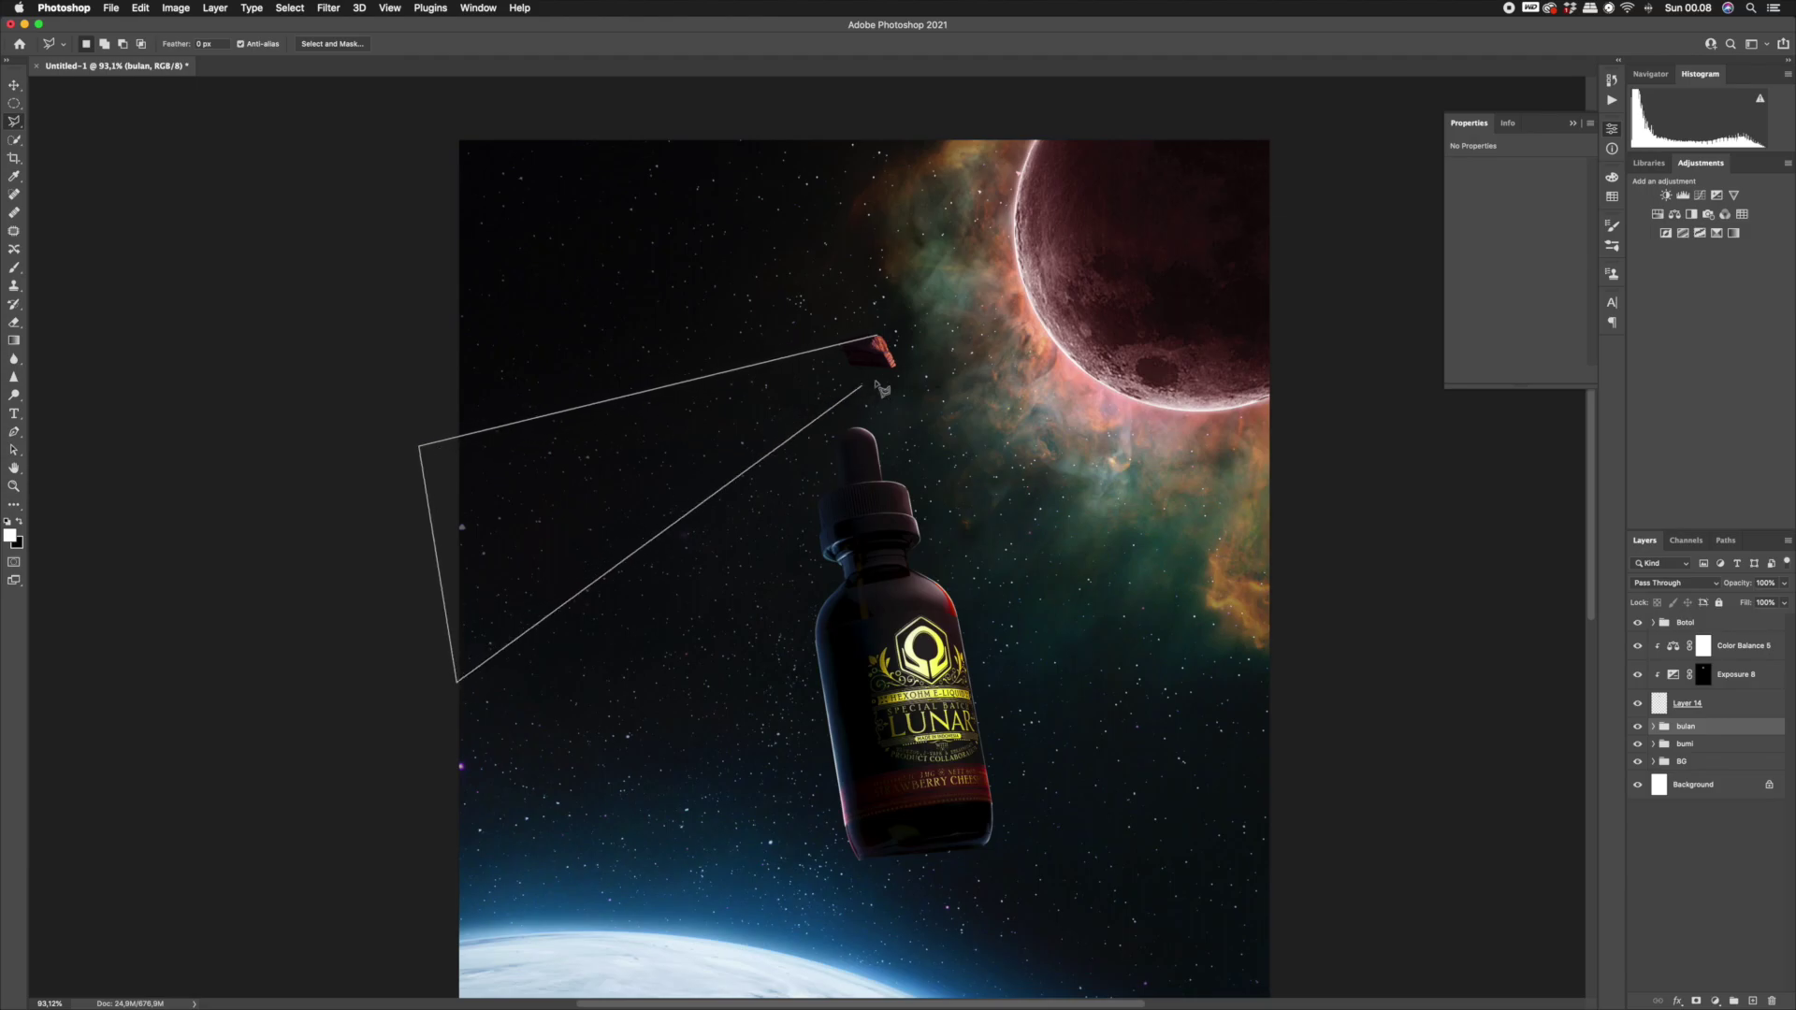
pyautogui.doubleClick(894, 366)
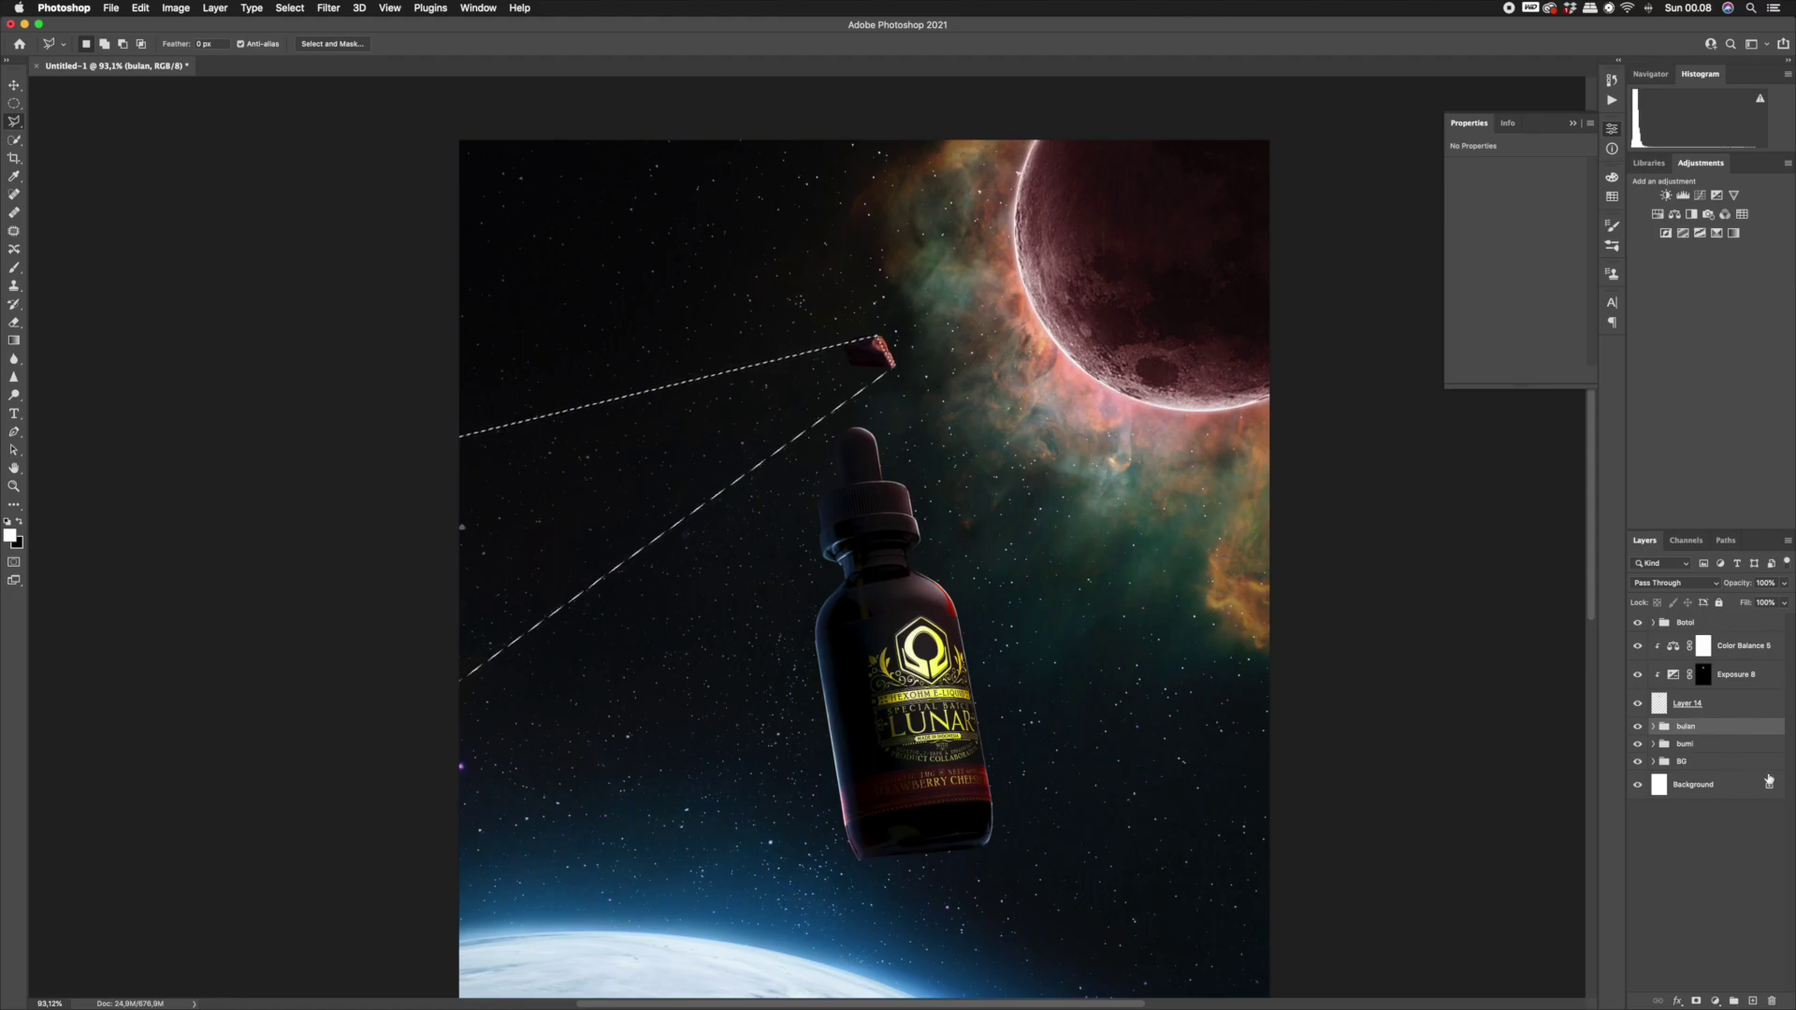
# Add a Curves adjustment for the selected cone with input 137 at output 104, and feather its mask by 2.4 px.
pyautogui.click(1716, 1001)
pyautogui.click(1726, 805)
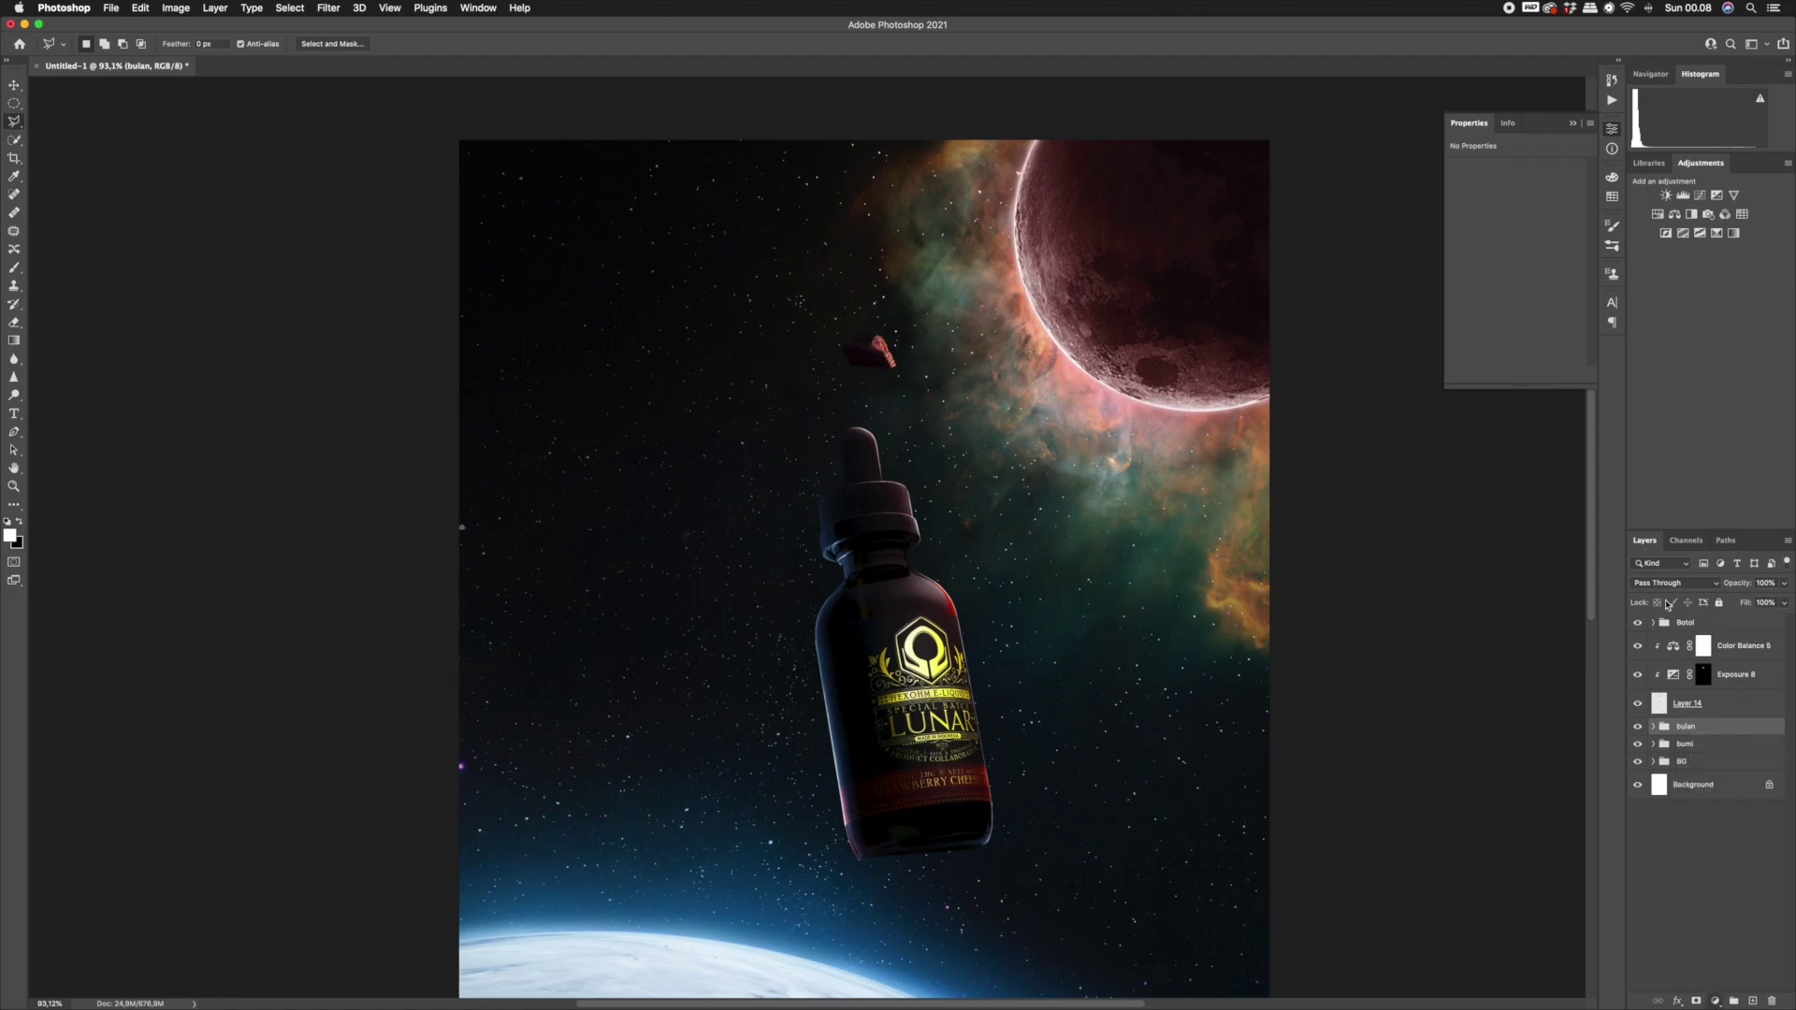
pyautogui.moveTo(1529, 250); pyautogui.dragTo(1534, 257)
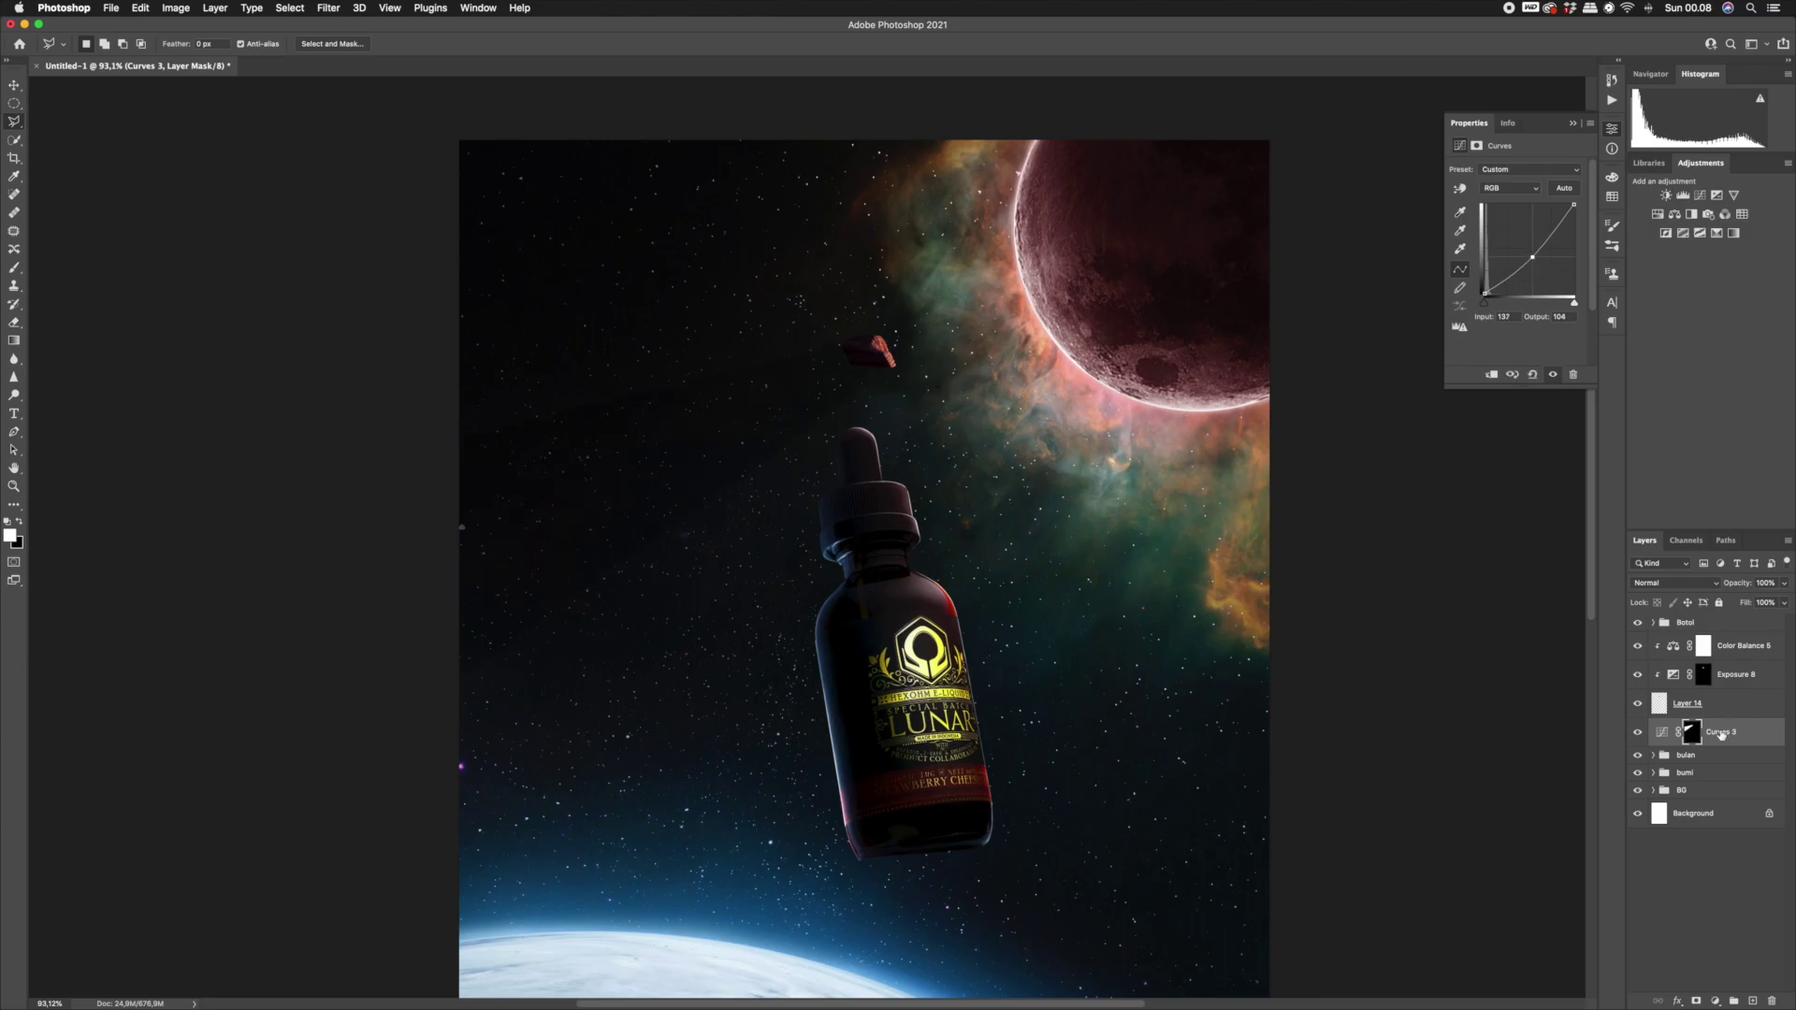
pyautogui.click(1691, 730)
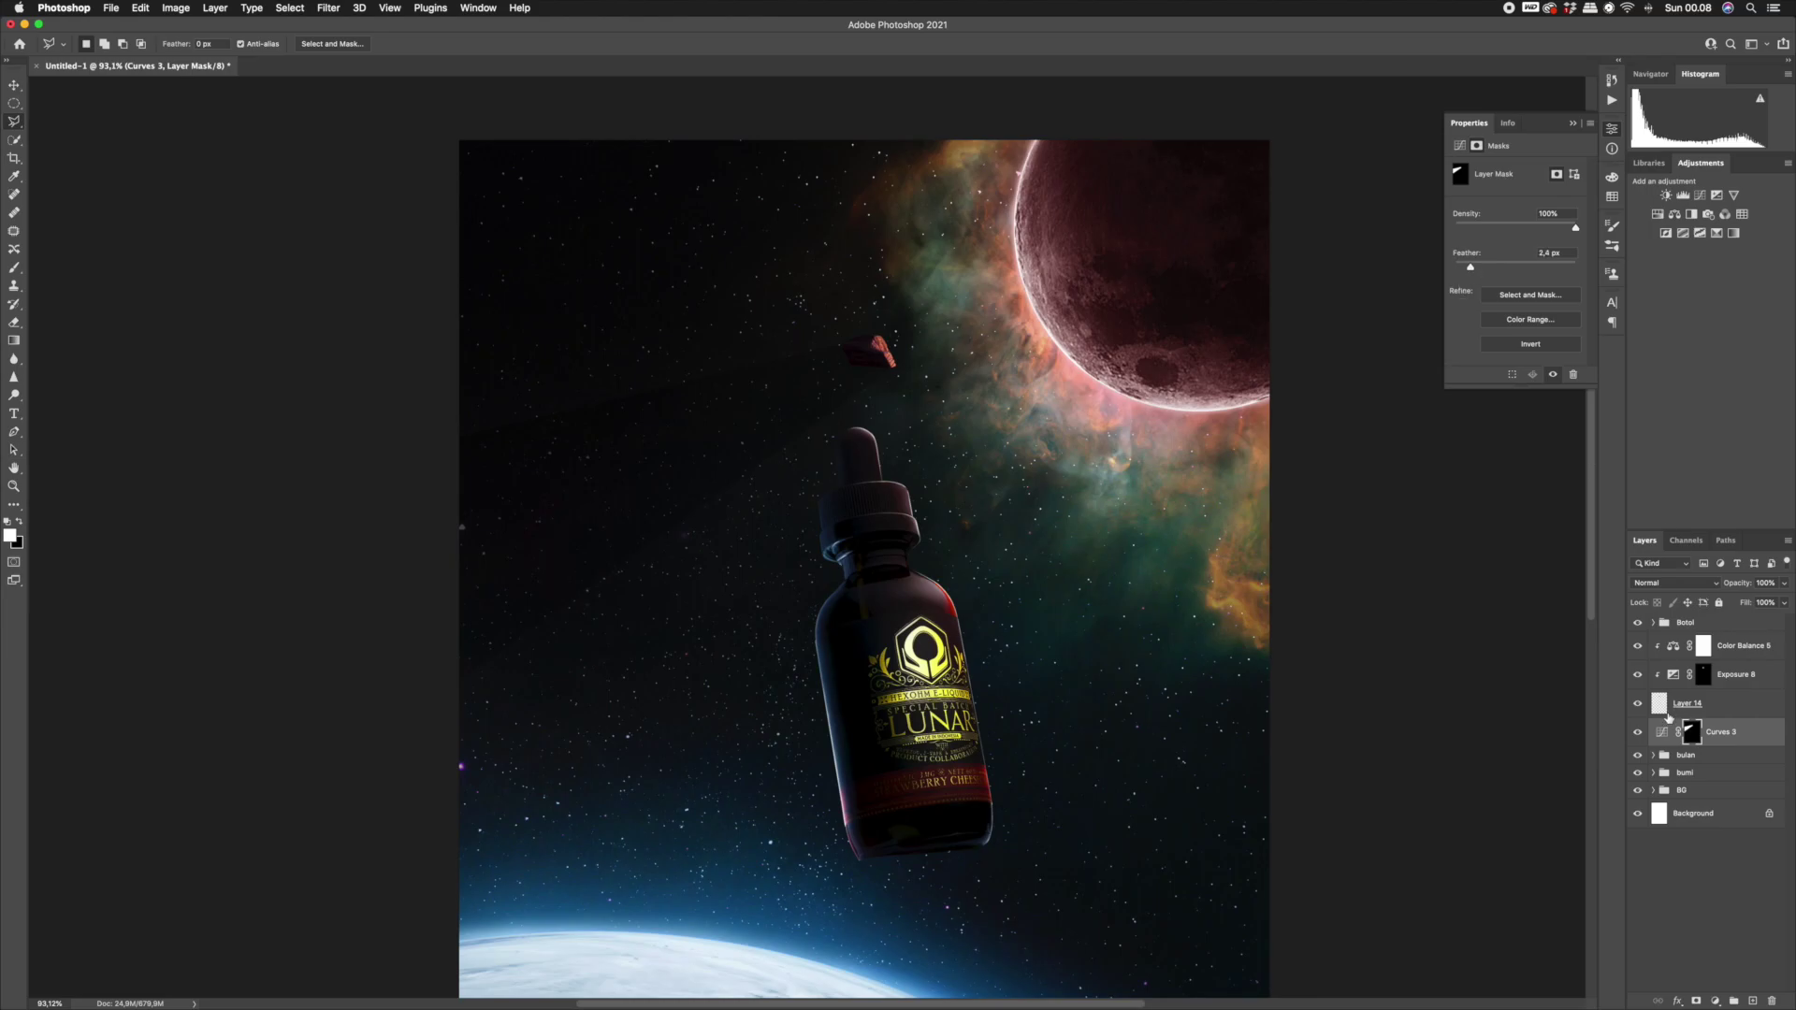
# Fade the far end of the rock's cast shadow by painting black on the Curves mask with a large soft brush.
pyautogui.click(14, 269)
pyautogui.moveTo(502, 507); pyautogui.dragTo(622, 483)
pyautogui.press('x')
pyautogui.moveTo(385, 668)
pyautogui.mouseDown()
pyautogui.moveTo(471, 594)
pyautogui.moveTo(538, 596)
pyautogui.moveTo(414, 694)
pyautogui.mouseUp()
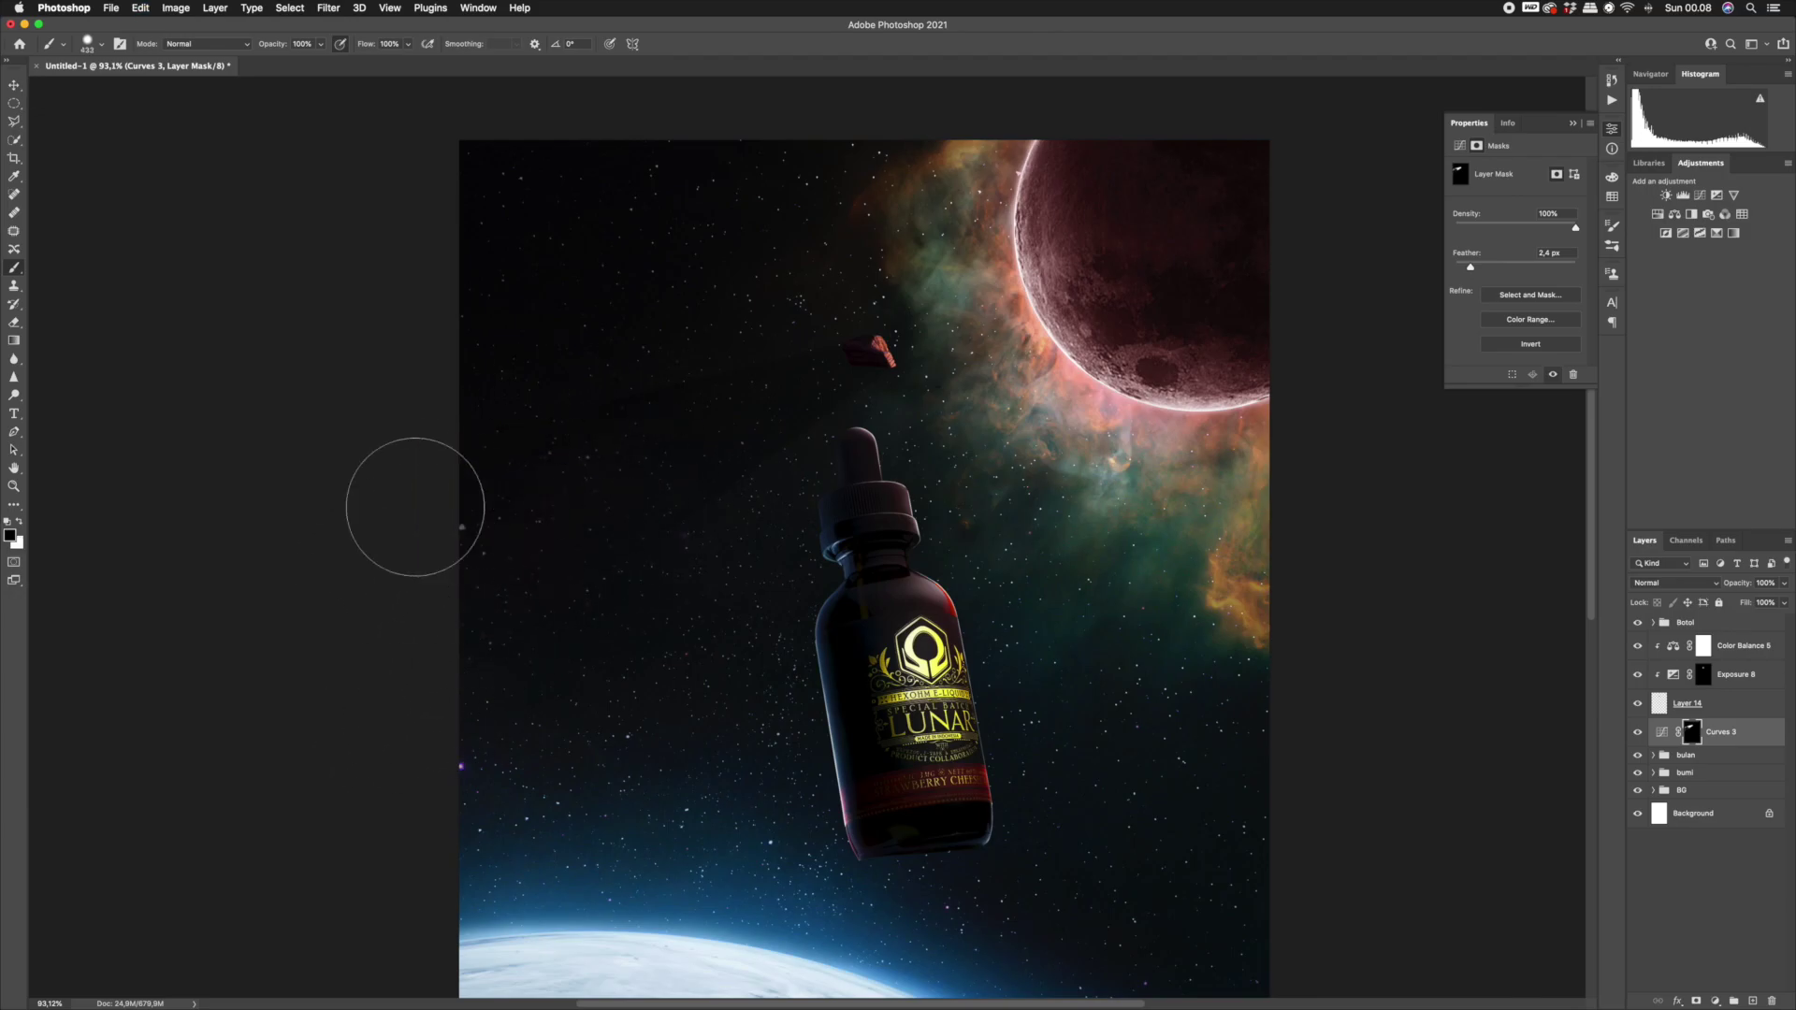
pyautogui.press('z')
pyautogui.scroll(-5, 823, 472)
pyautogui.scroll(5, 822, 473)
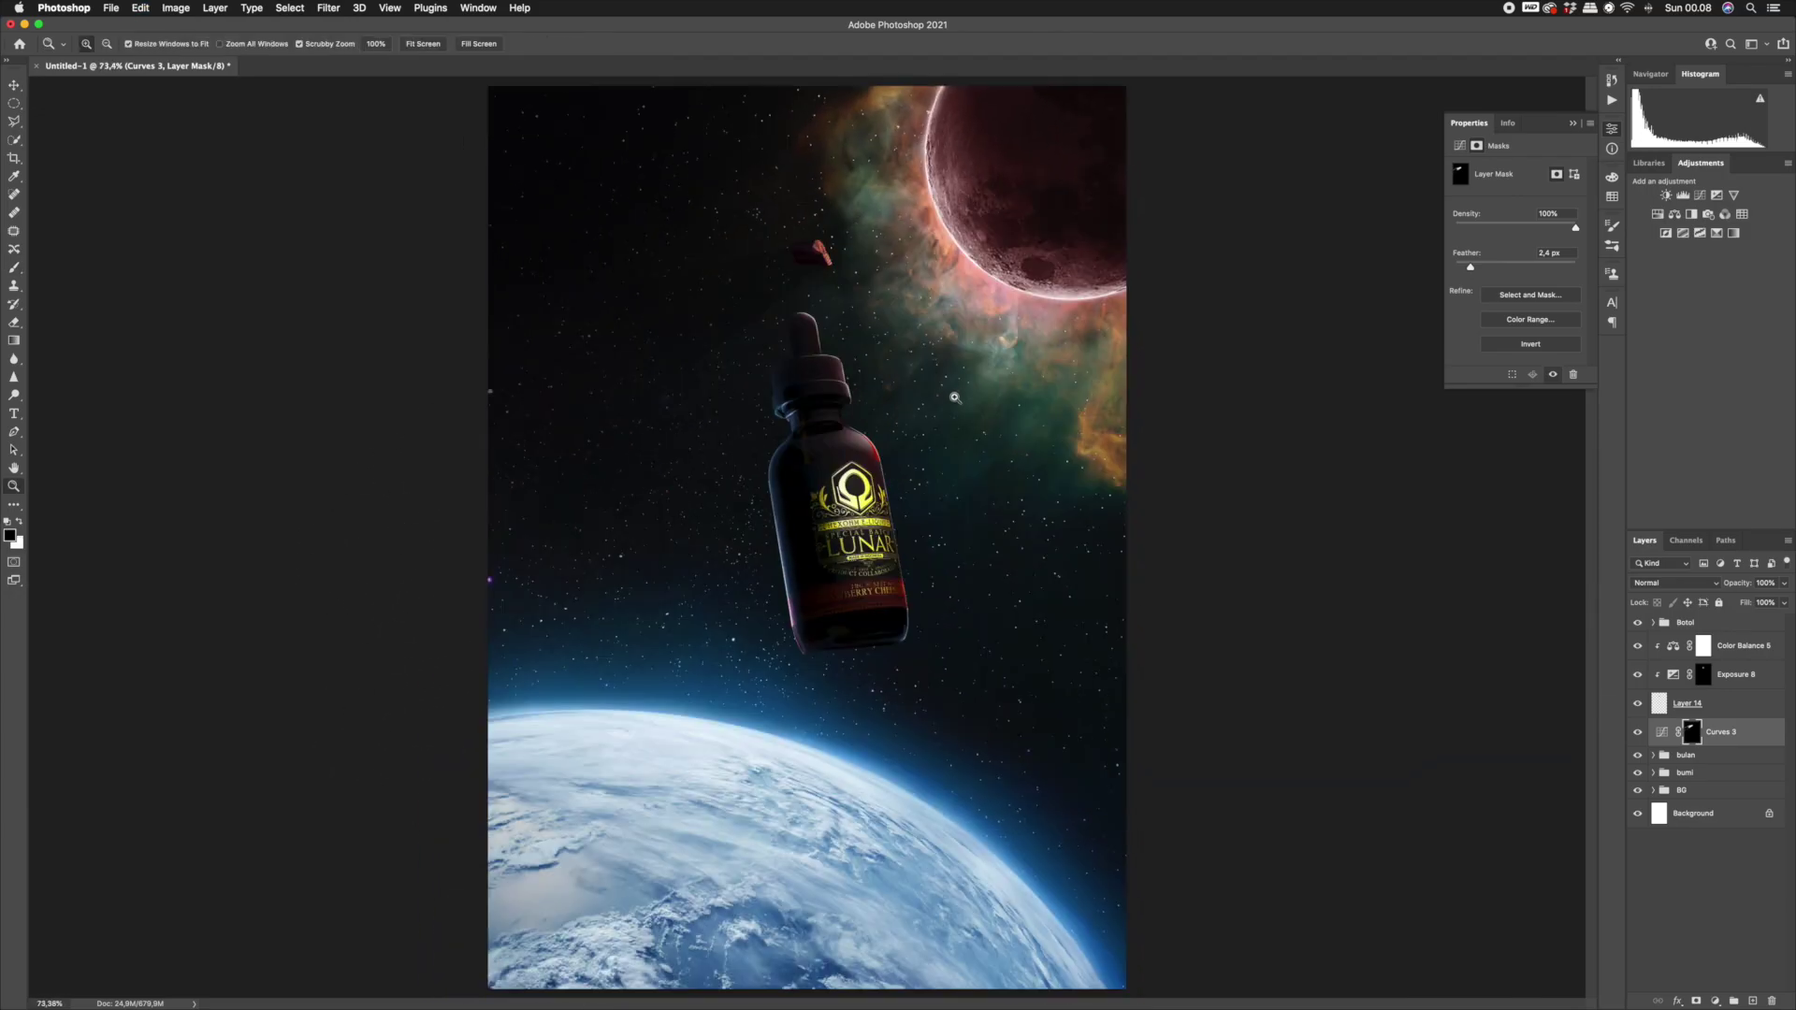
# Add a Curves adjustment above Layer 12 in the BG group and lift its shadows to input 2, output 60.
pyautogui.click(1654, 791)
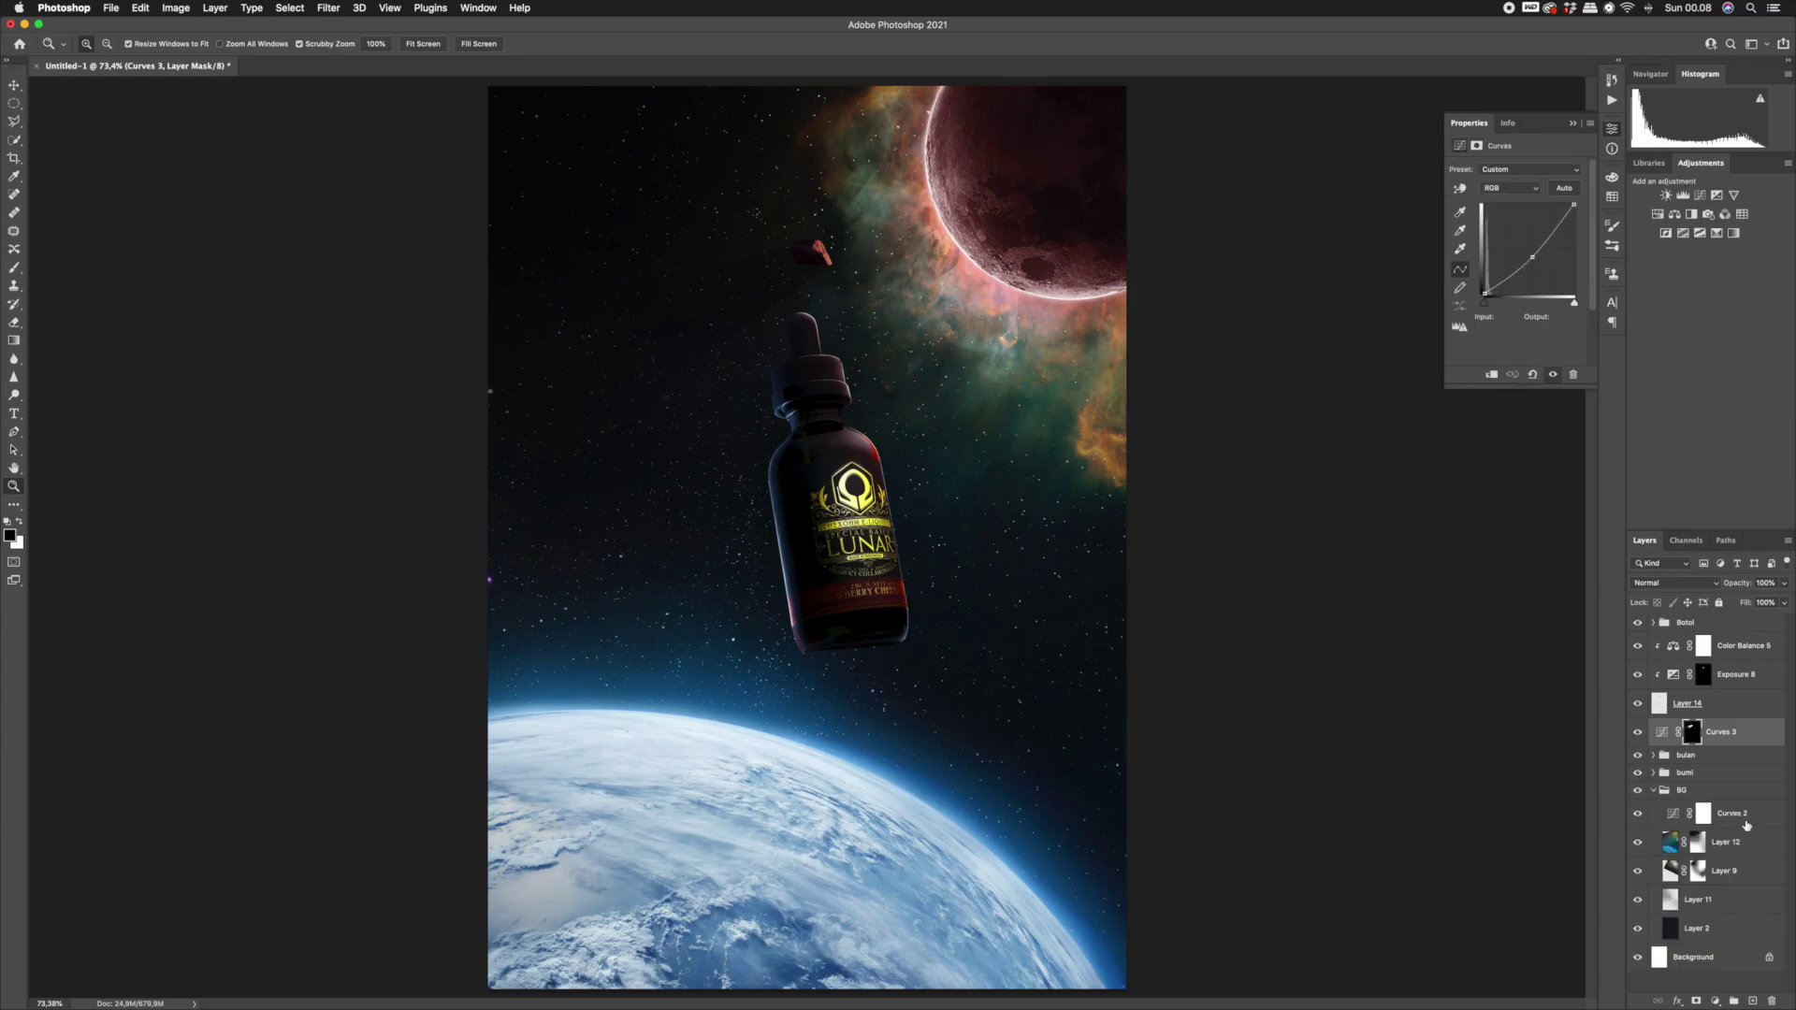
pyautogui.click(1726, 842)
pyautogui.click(1735, 1000)
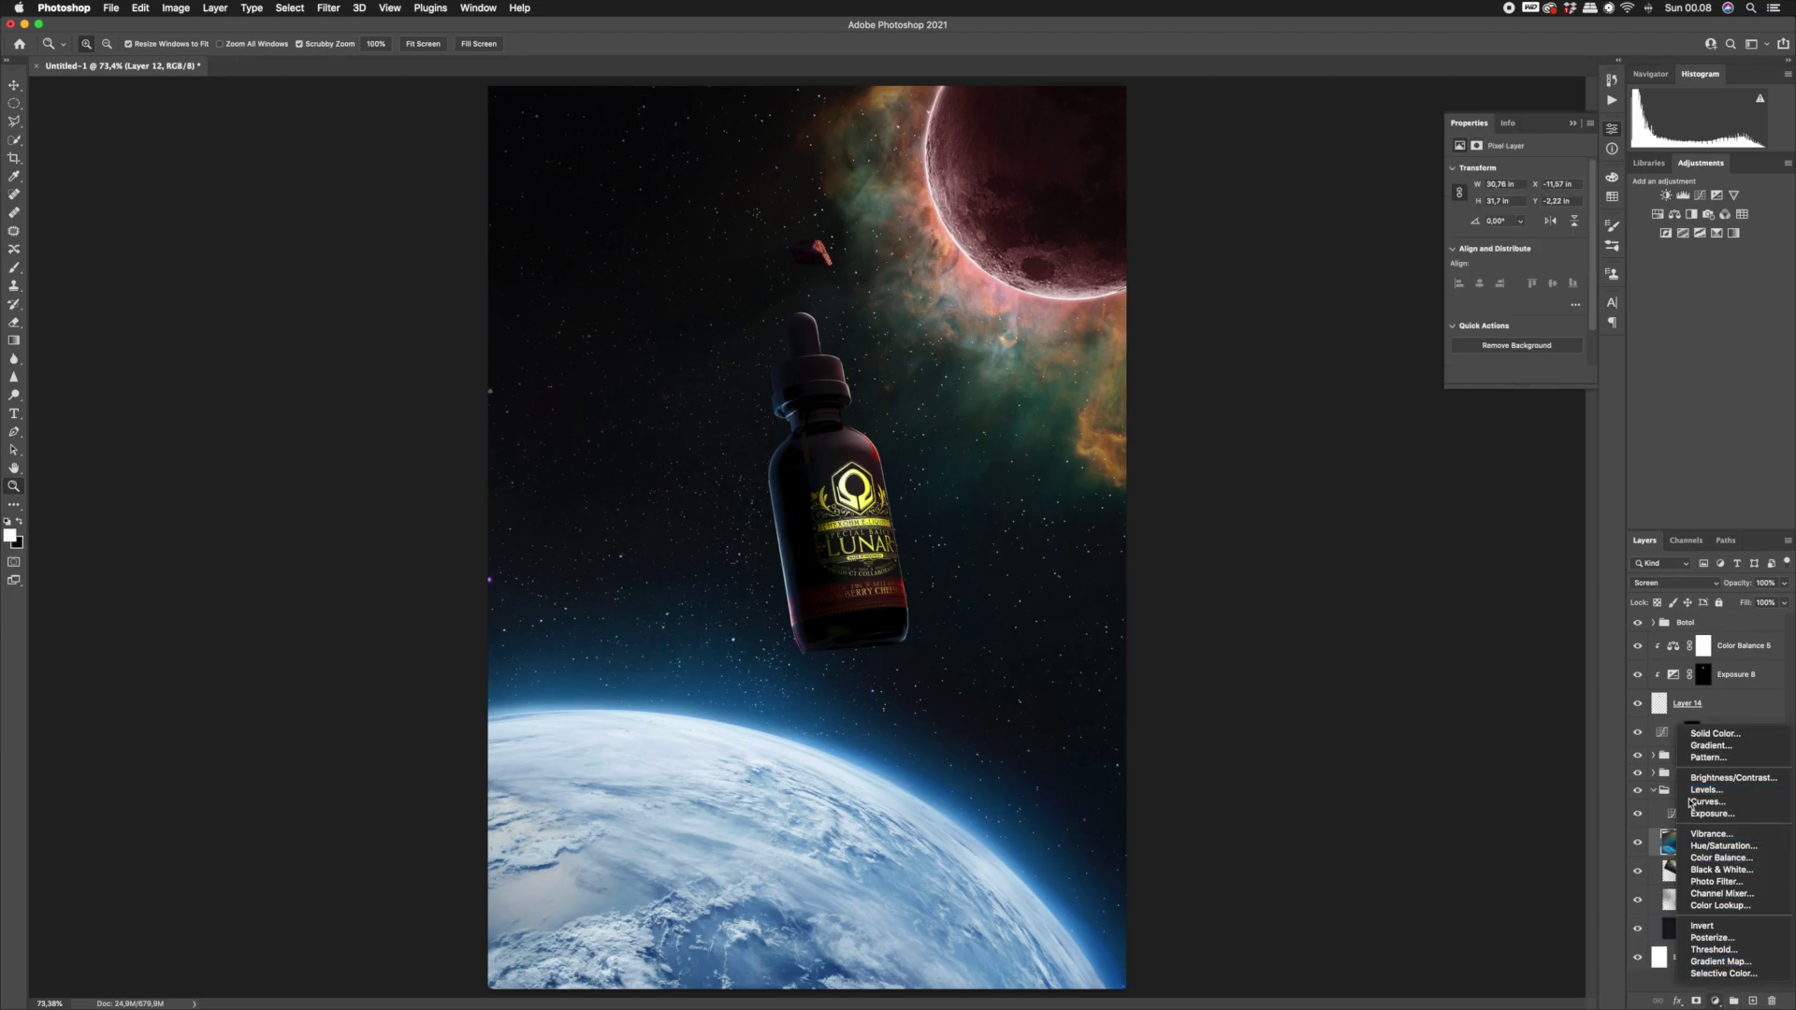
pyautogui.click(1741, 802)
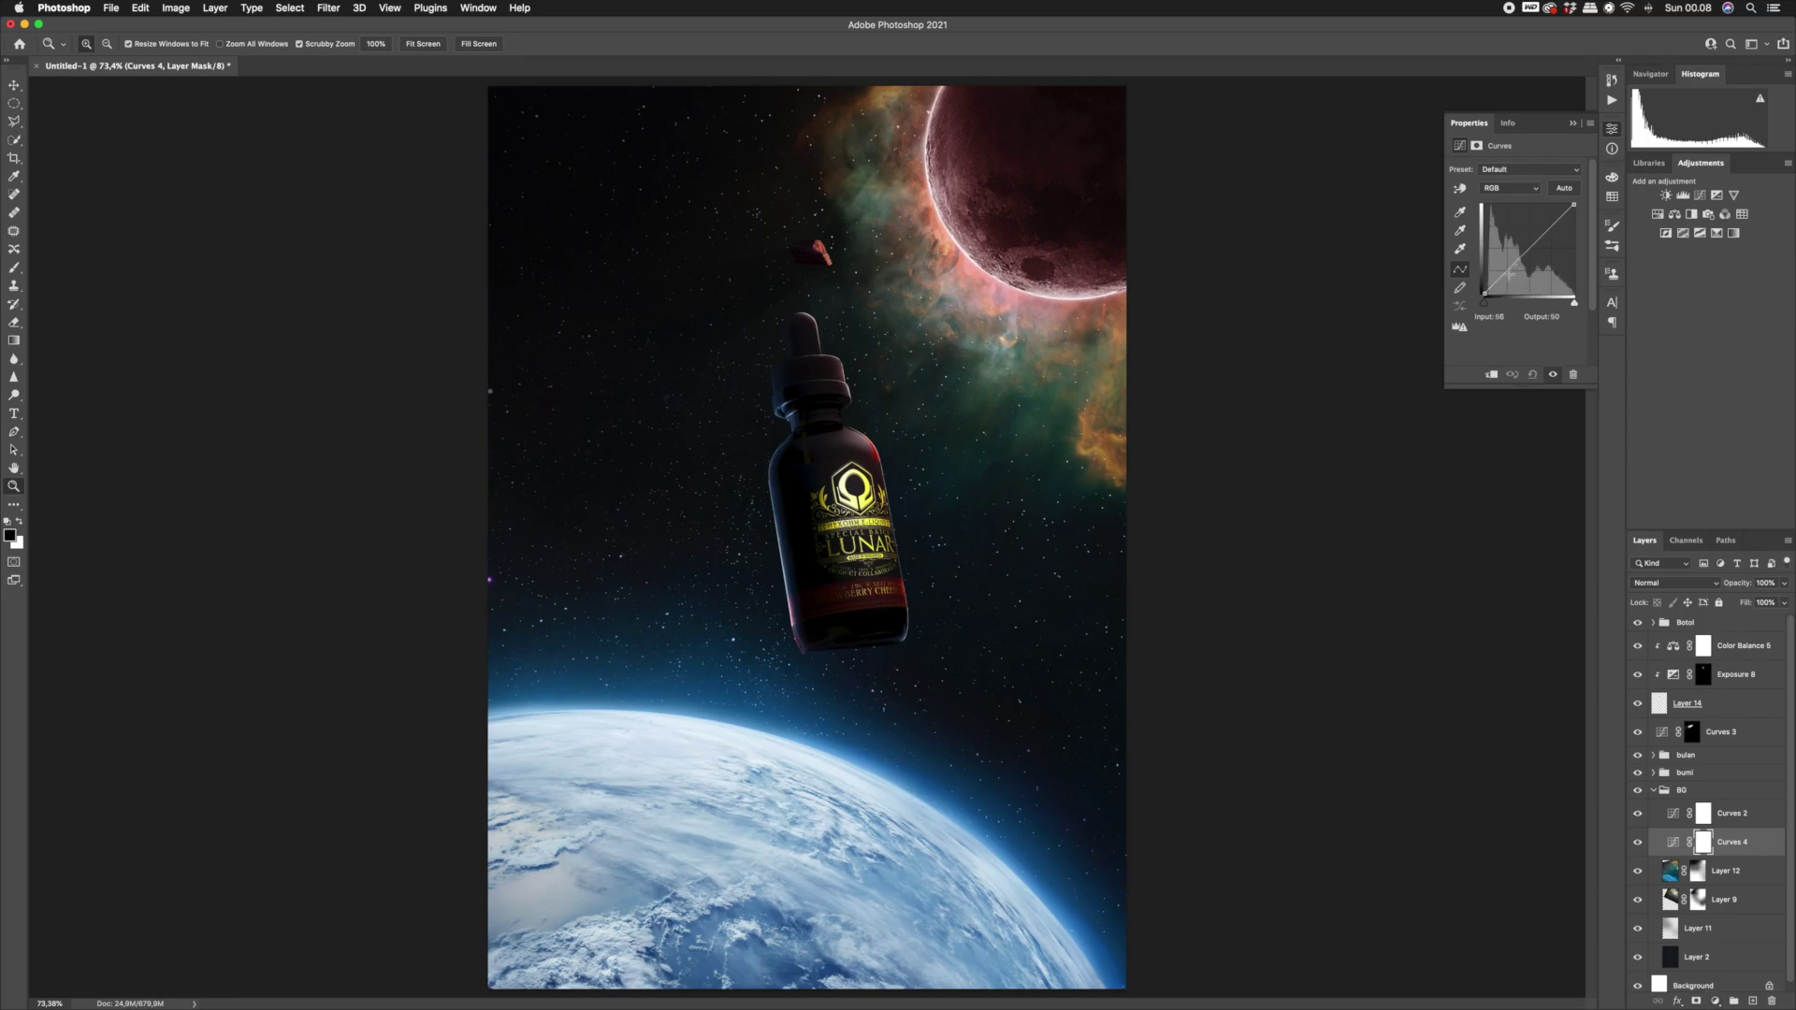
pyautogui.moveTo(1485, 291); pyautogui.dragTo(1486, 273)
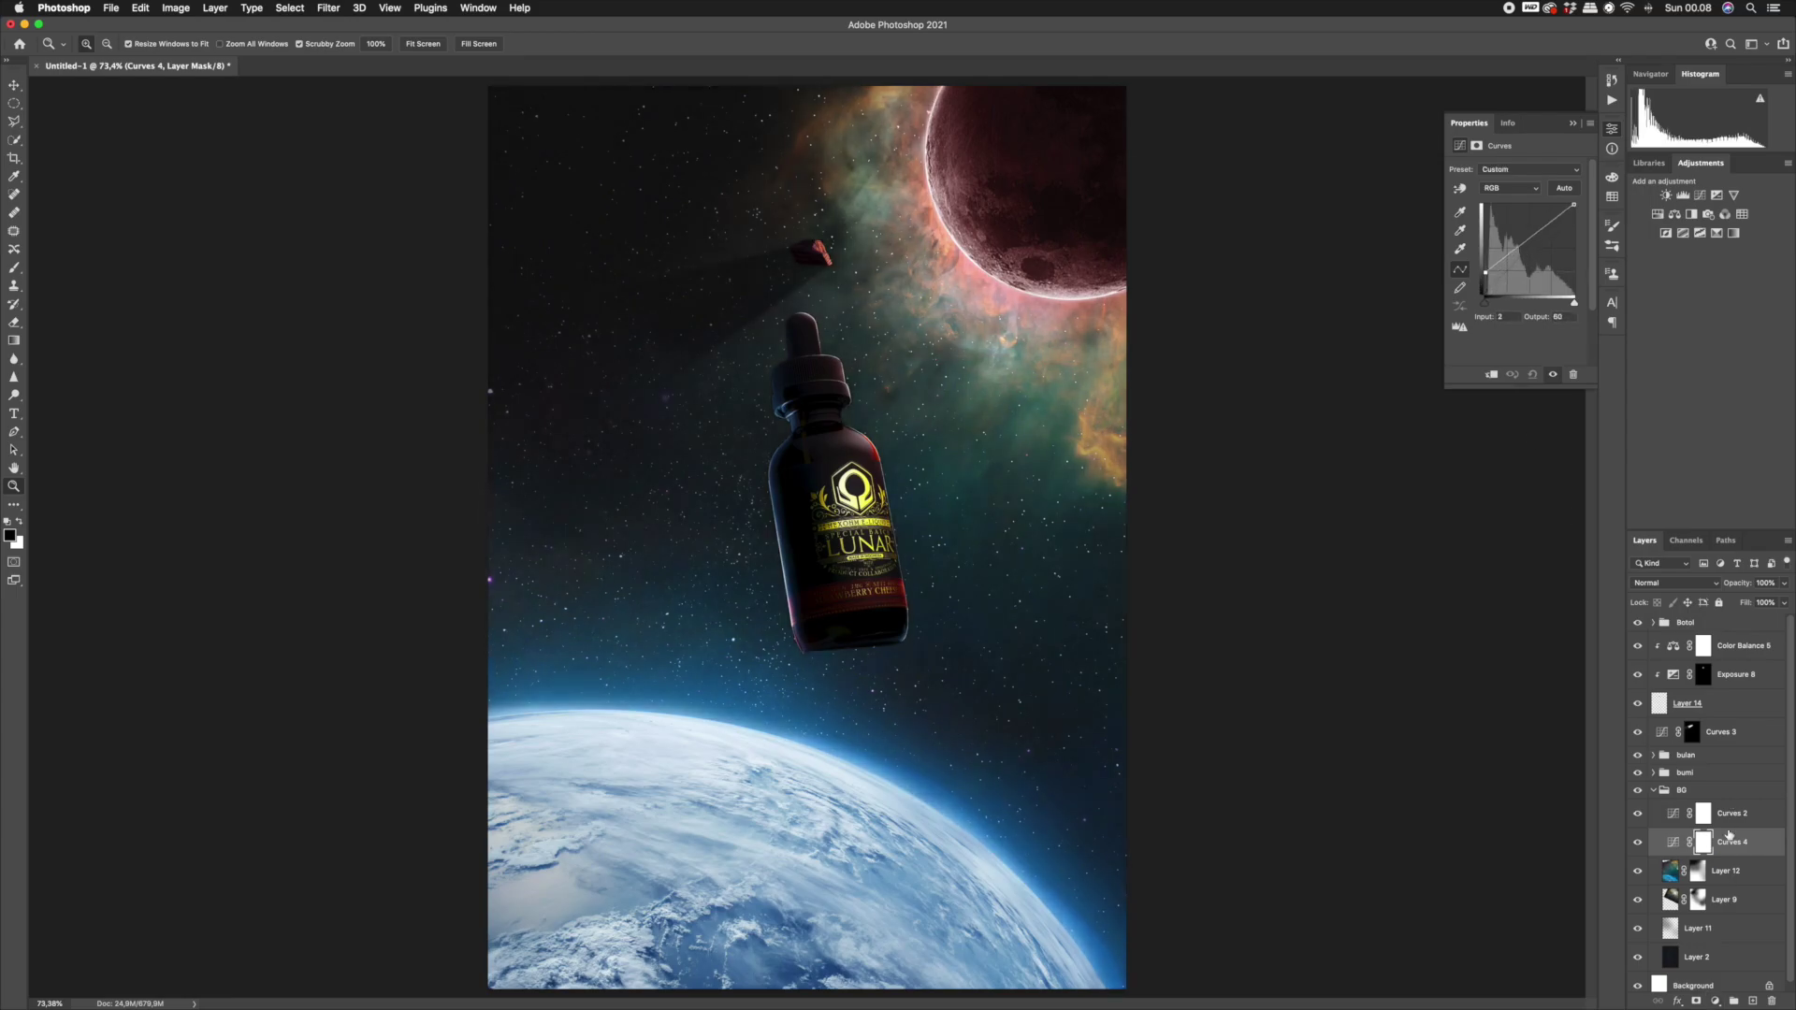
# Invert the new Curves mask and paint the haze in around the rock and bottle top, removing it from the canvas's left side.
pyautogui.press('x')
pyautogui.press('super+i')
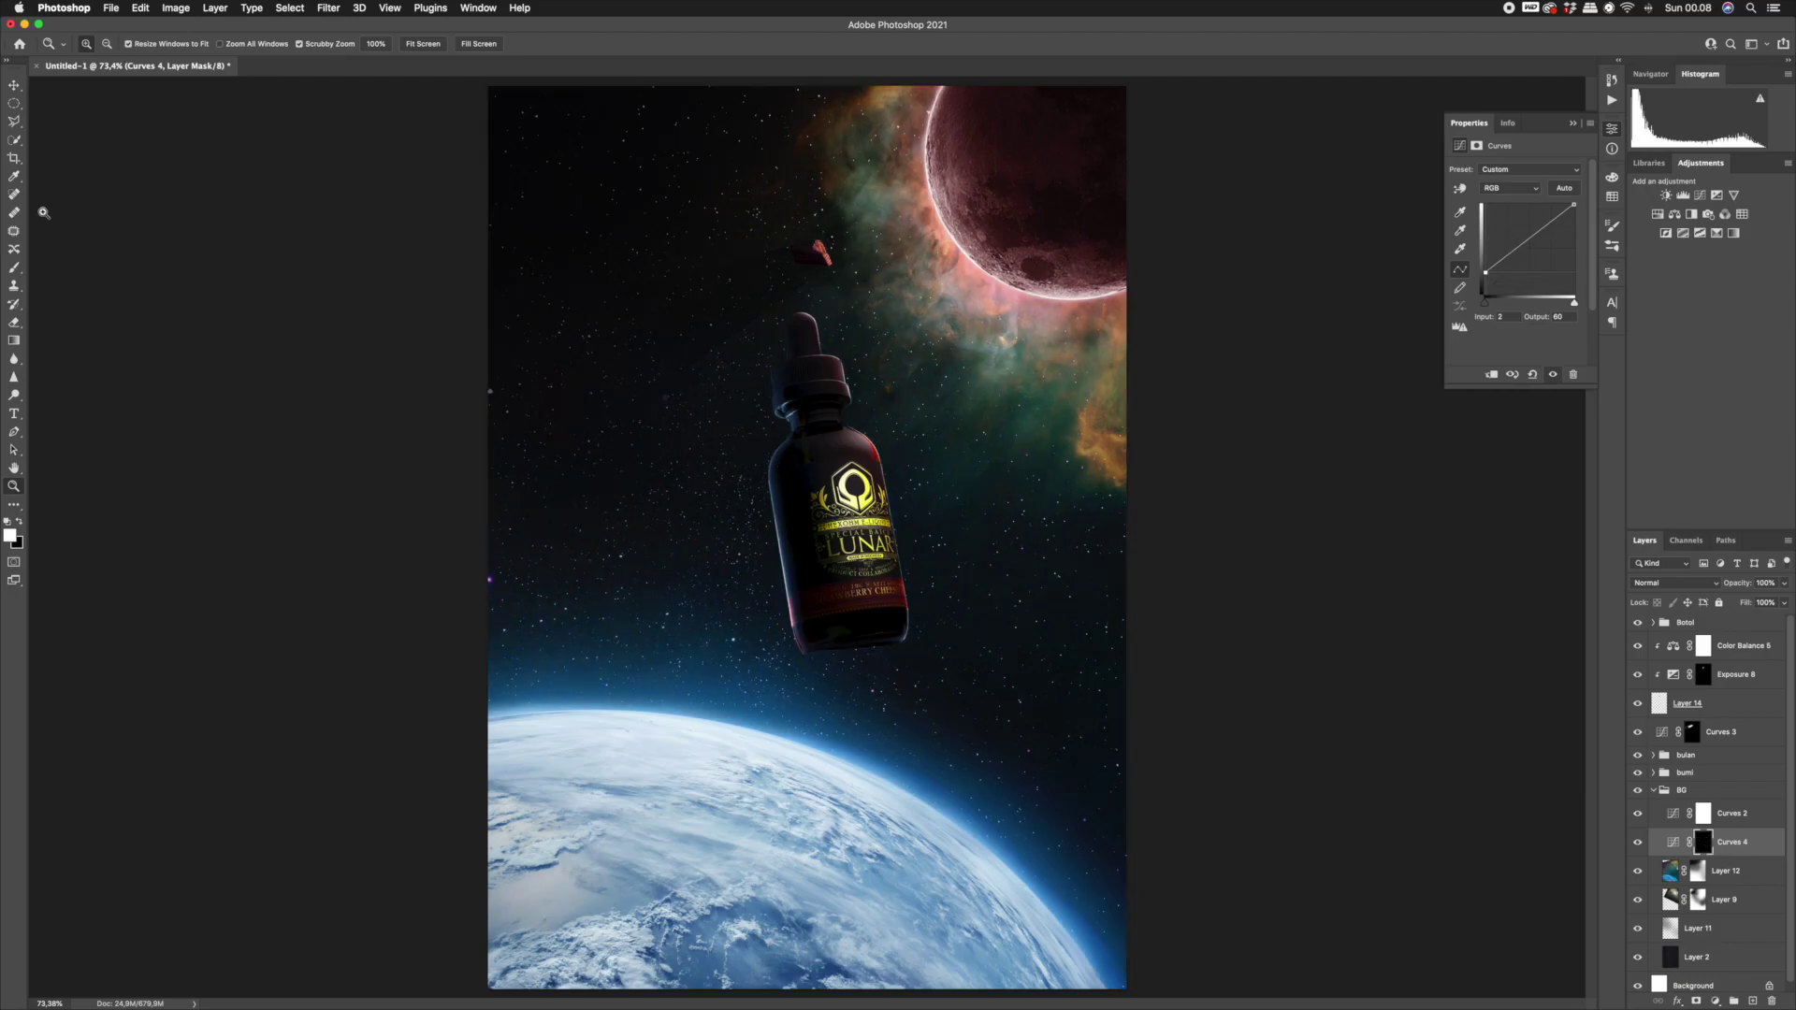
pyautogui.click(14, 269)
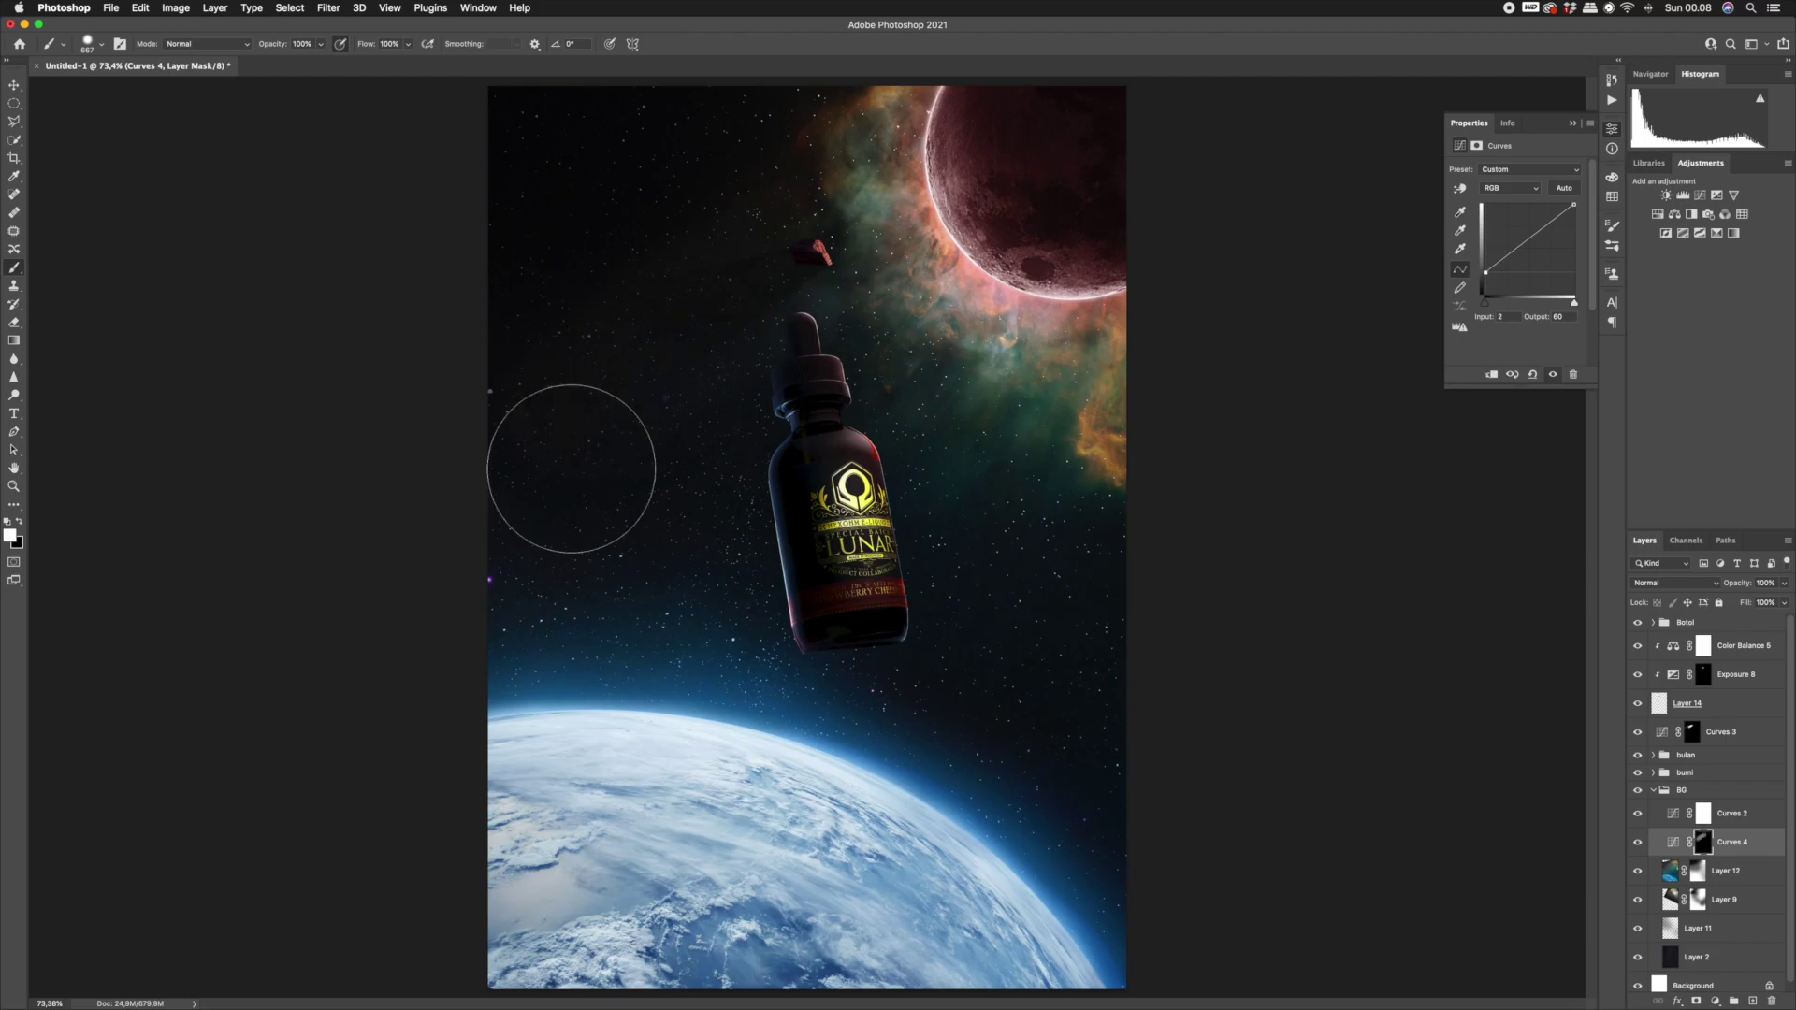
pyautogui.moveTo(771, 344); pyautogui.dragTo(800, 344)
pyautogui.moveTo(901, 369)
pyautogui.mouseDown()
pyautogui.moveTo(658, 168)
pyautogui.moveTo(931, 380)
pyautogui.moveTo(856, 285)
pyautogui.moveTo(823, 309)
pyautogui.moveTo(633, 168)
pyautogui.moveTo(665, 532)
pyautogui.moveTo(840, 335)
pyautogui.mouseUp()
pyautogui.press('x')
pyautogui.moveTo(514, 340)
pyautogui.mouseDown()
pyautogui.moveTo(665, 256)
pyautogui.moveTo(639, 509)
pyautogui.mouseUp()
# Add a second Exposure adjustment clipped to the rock, raise its exposure to +1.47, and invert its mask to black.
pyautogui.press('z')
pyautogui.moveTo(922, 487)
pyautogui.mouseDown()
pyautogui.moveTo(812, 491)
pyautogui.moveTo(940, 468)
pyautogui.mouseUp()
pyautogui.click(1752, 683)
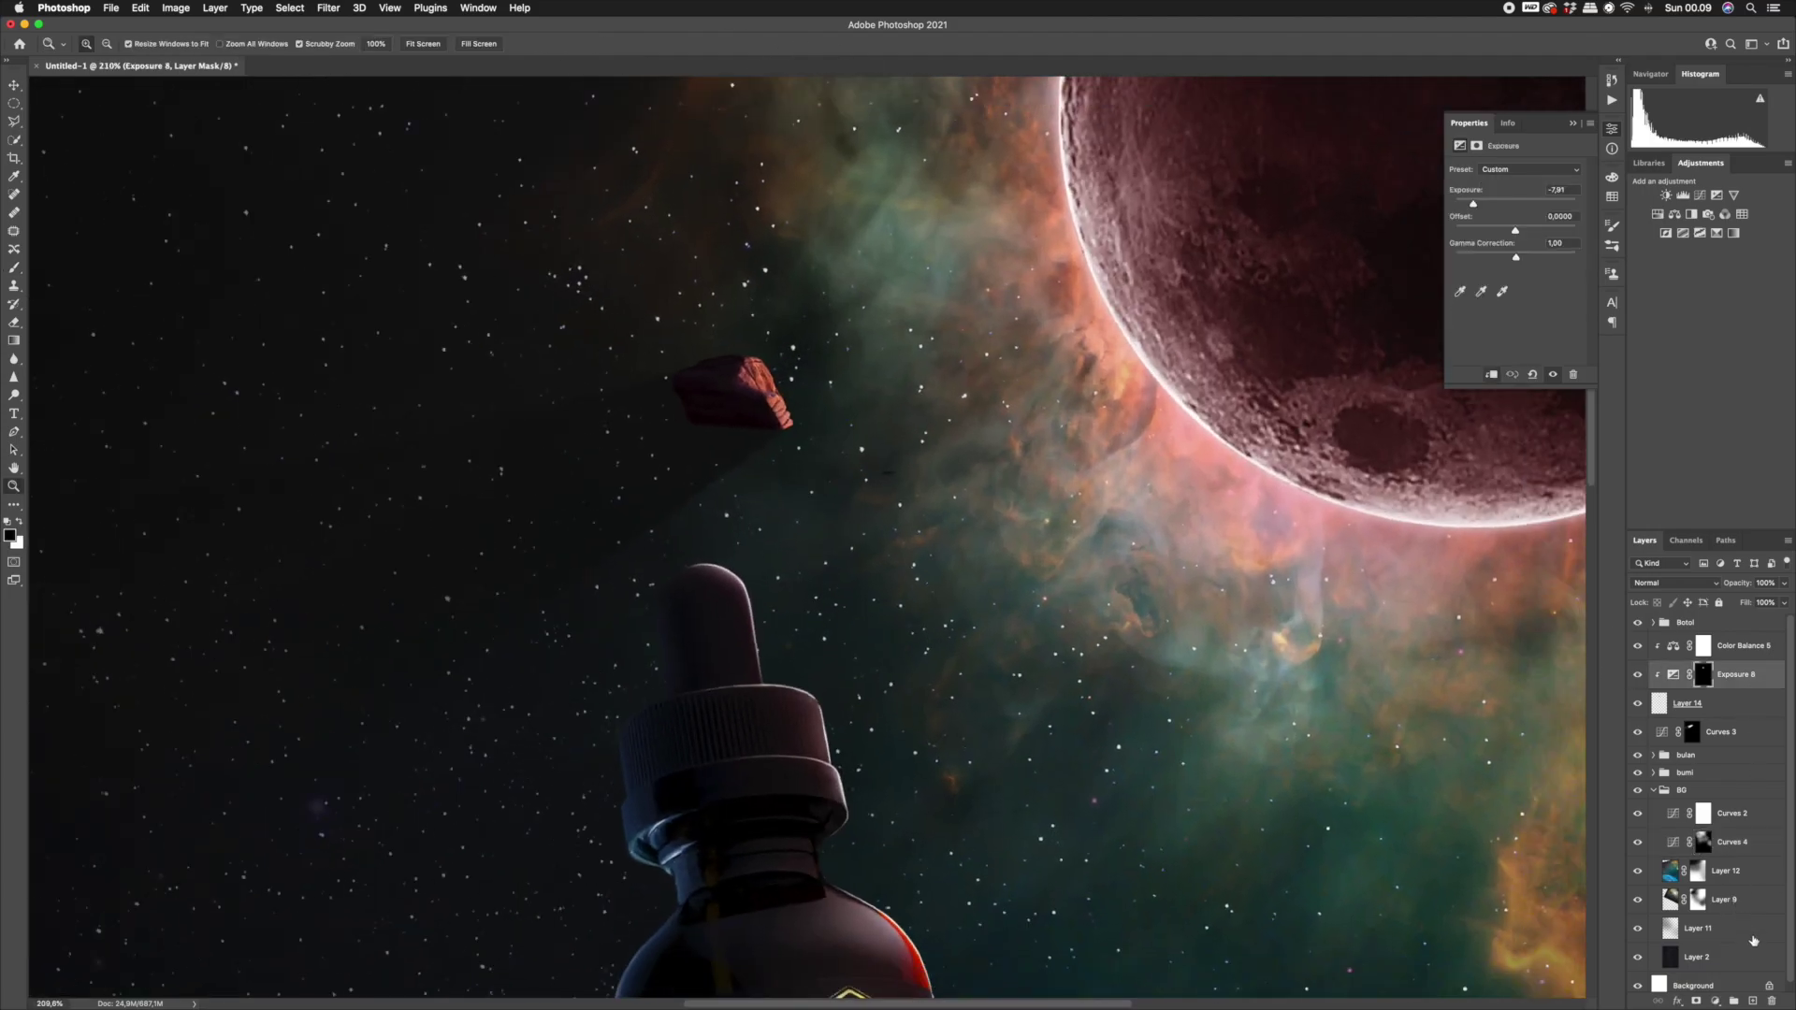
pyautogui.click(1717, 1001)
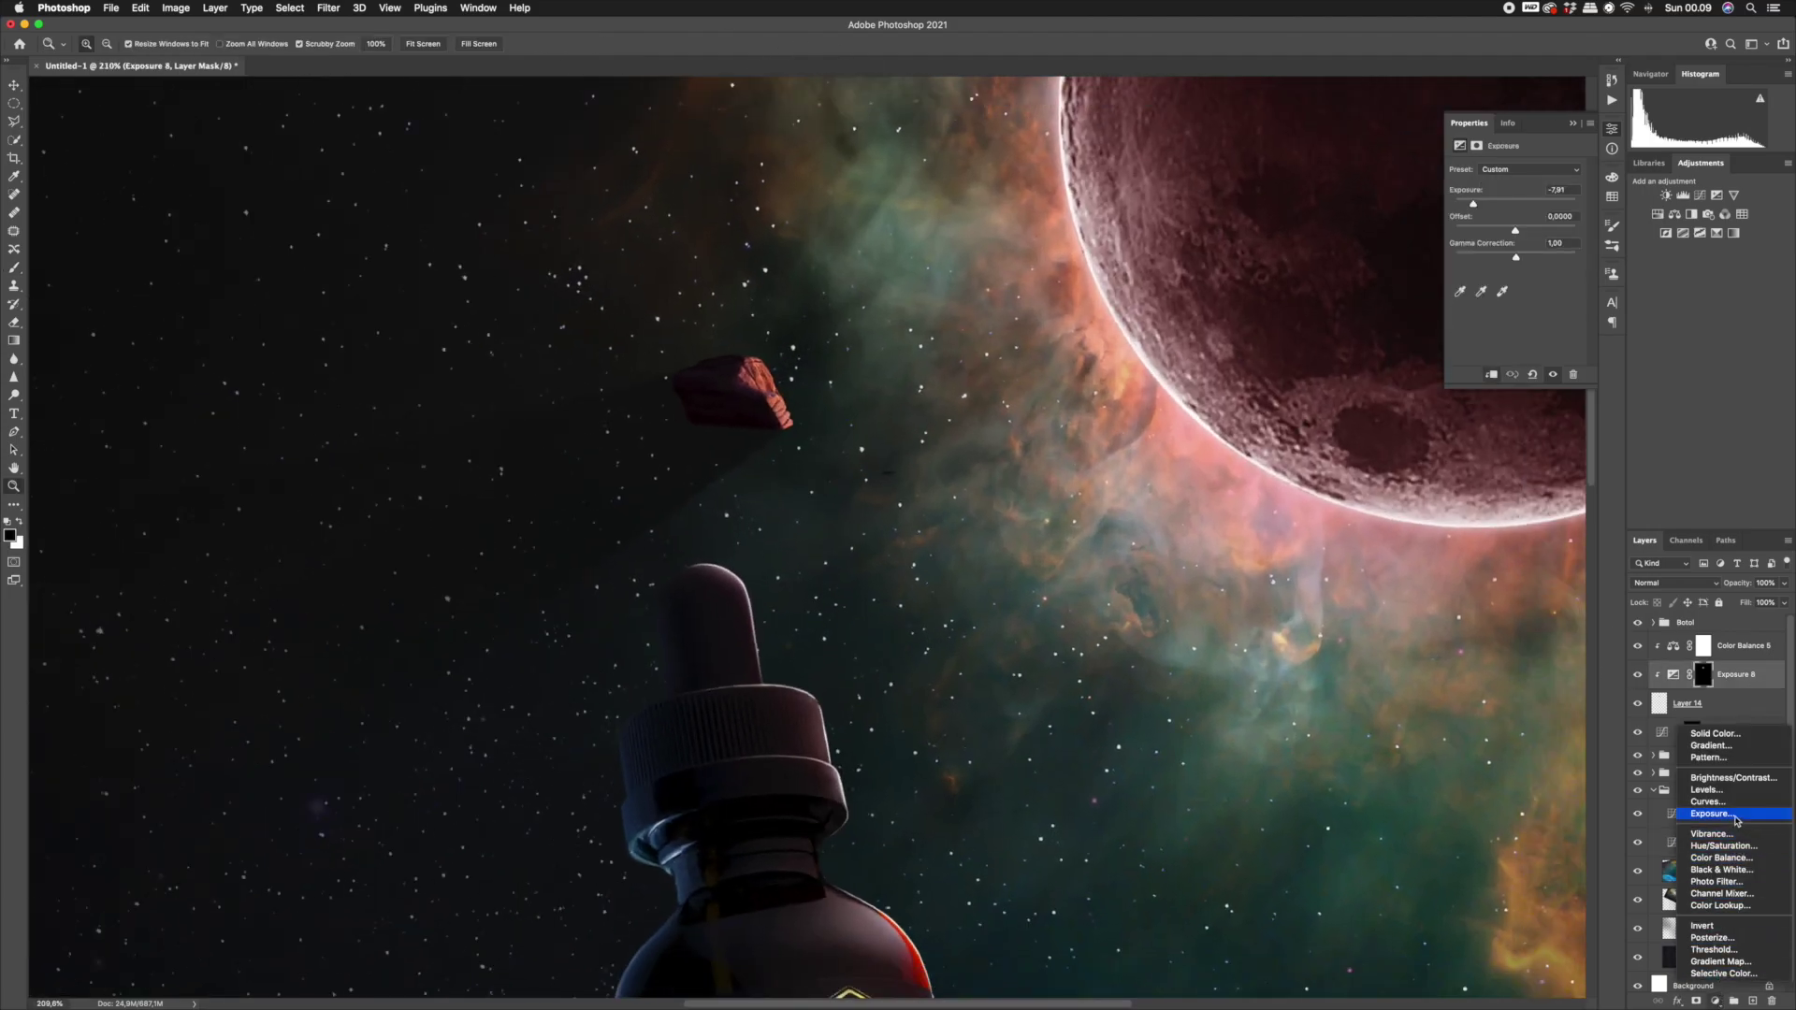
pyautogui.click(1732, 816)
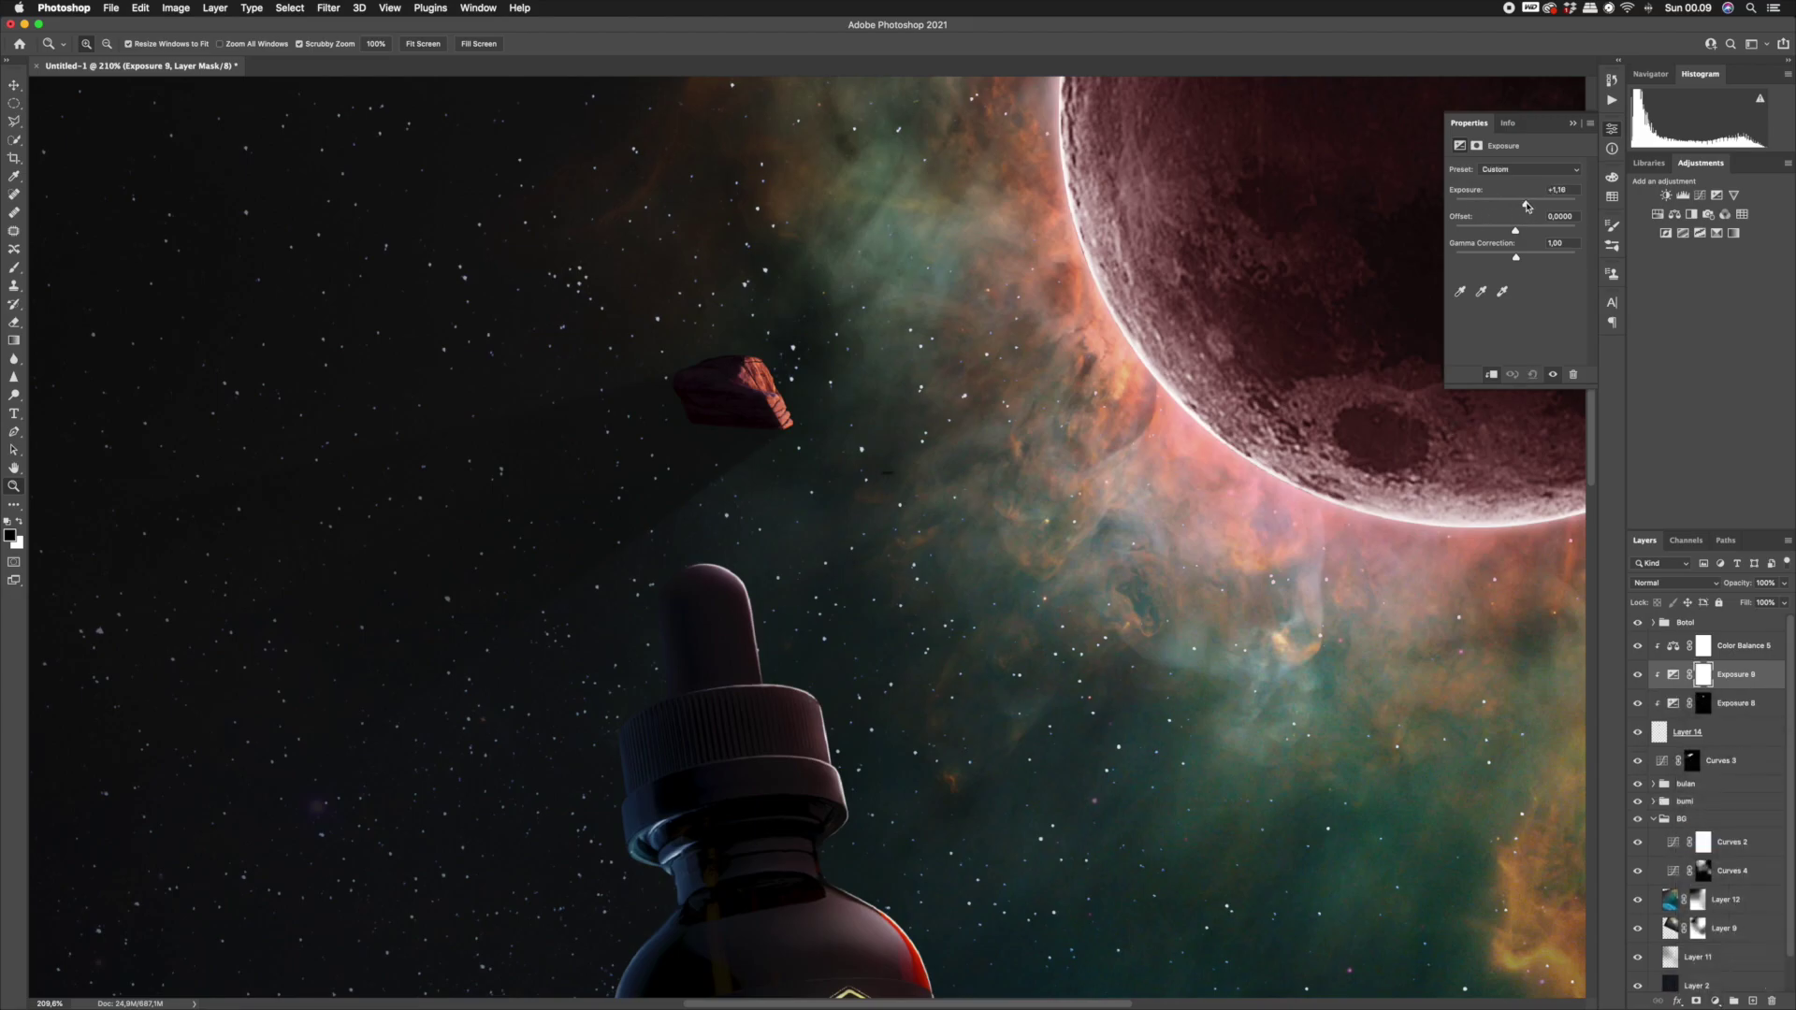
pyautogui.moveTo(1527, 206); pyautogui.dragTo(1530, 206)
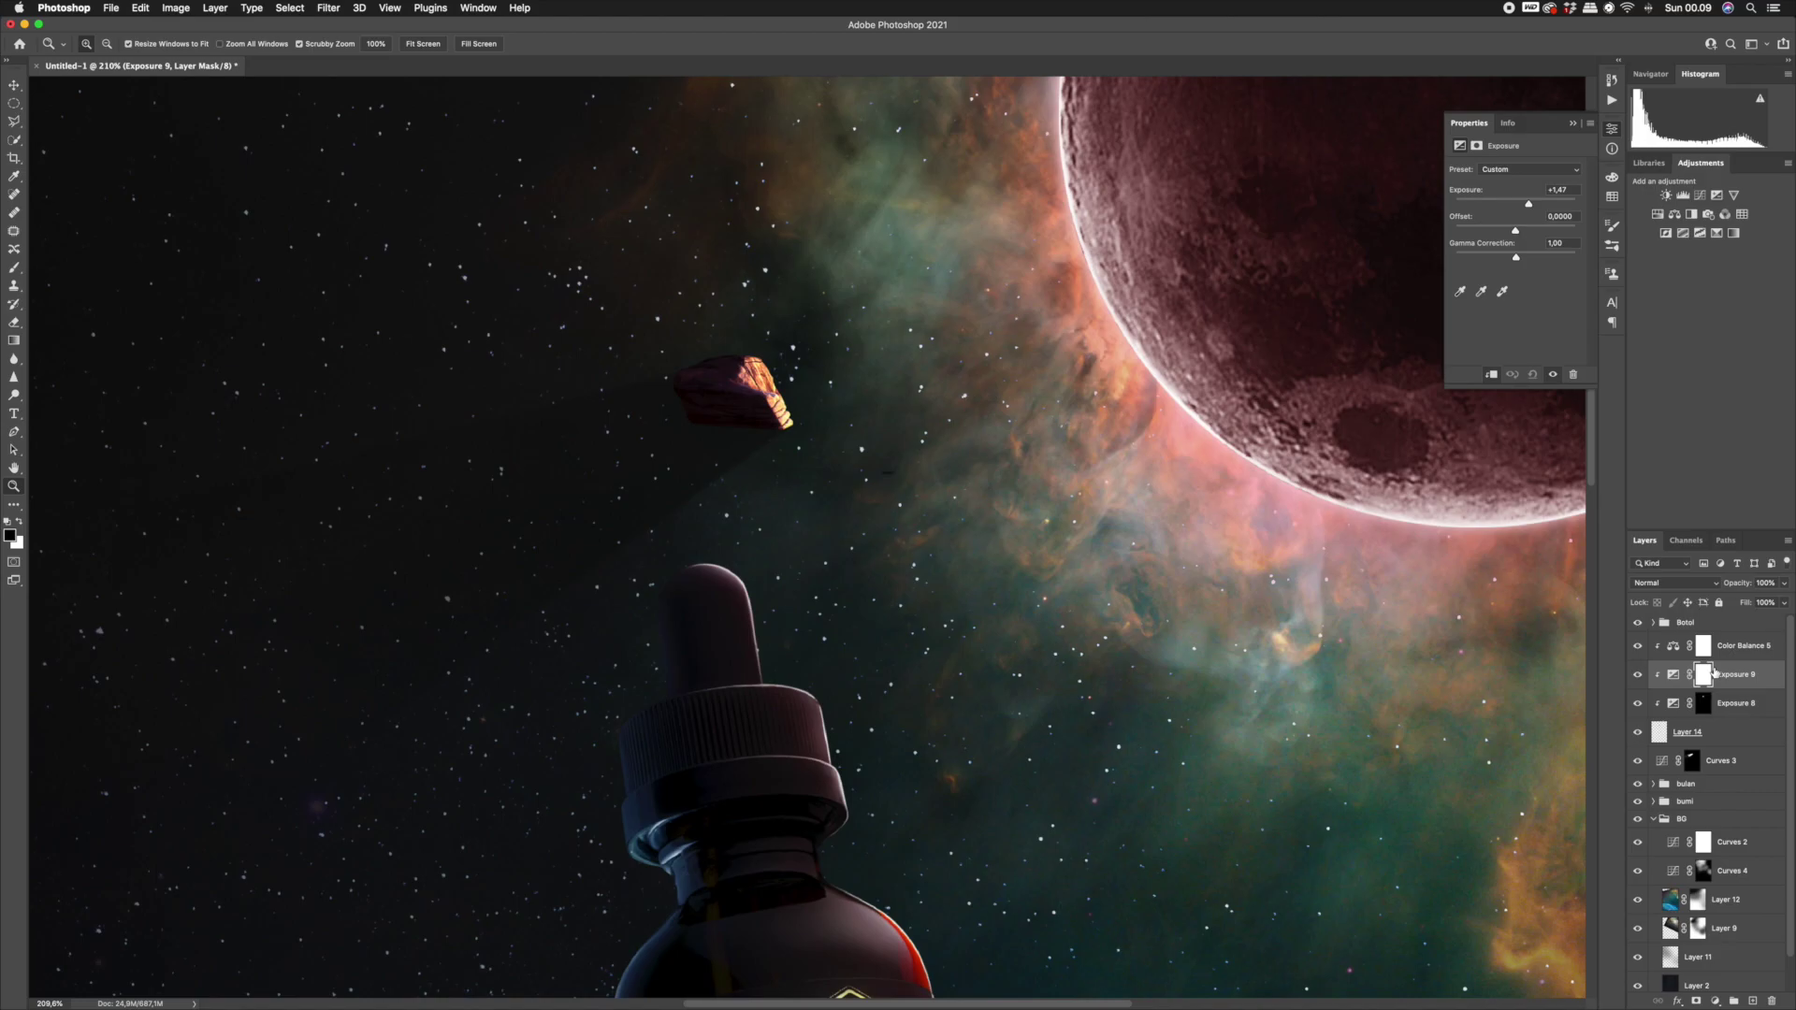
pyautogui.press('super+i')
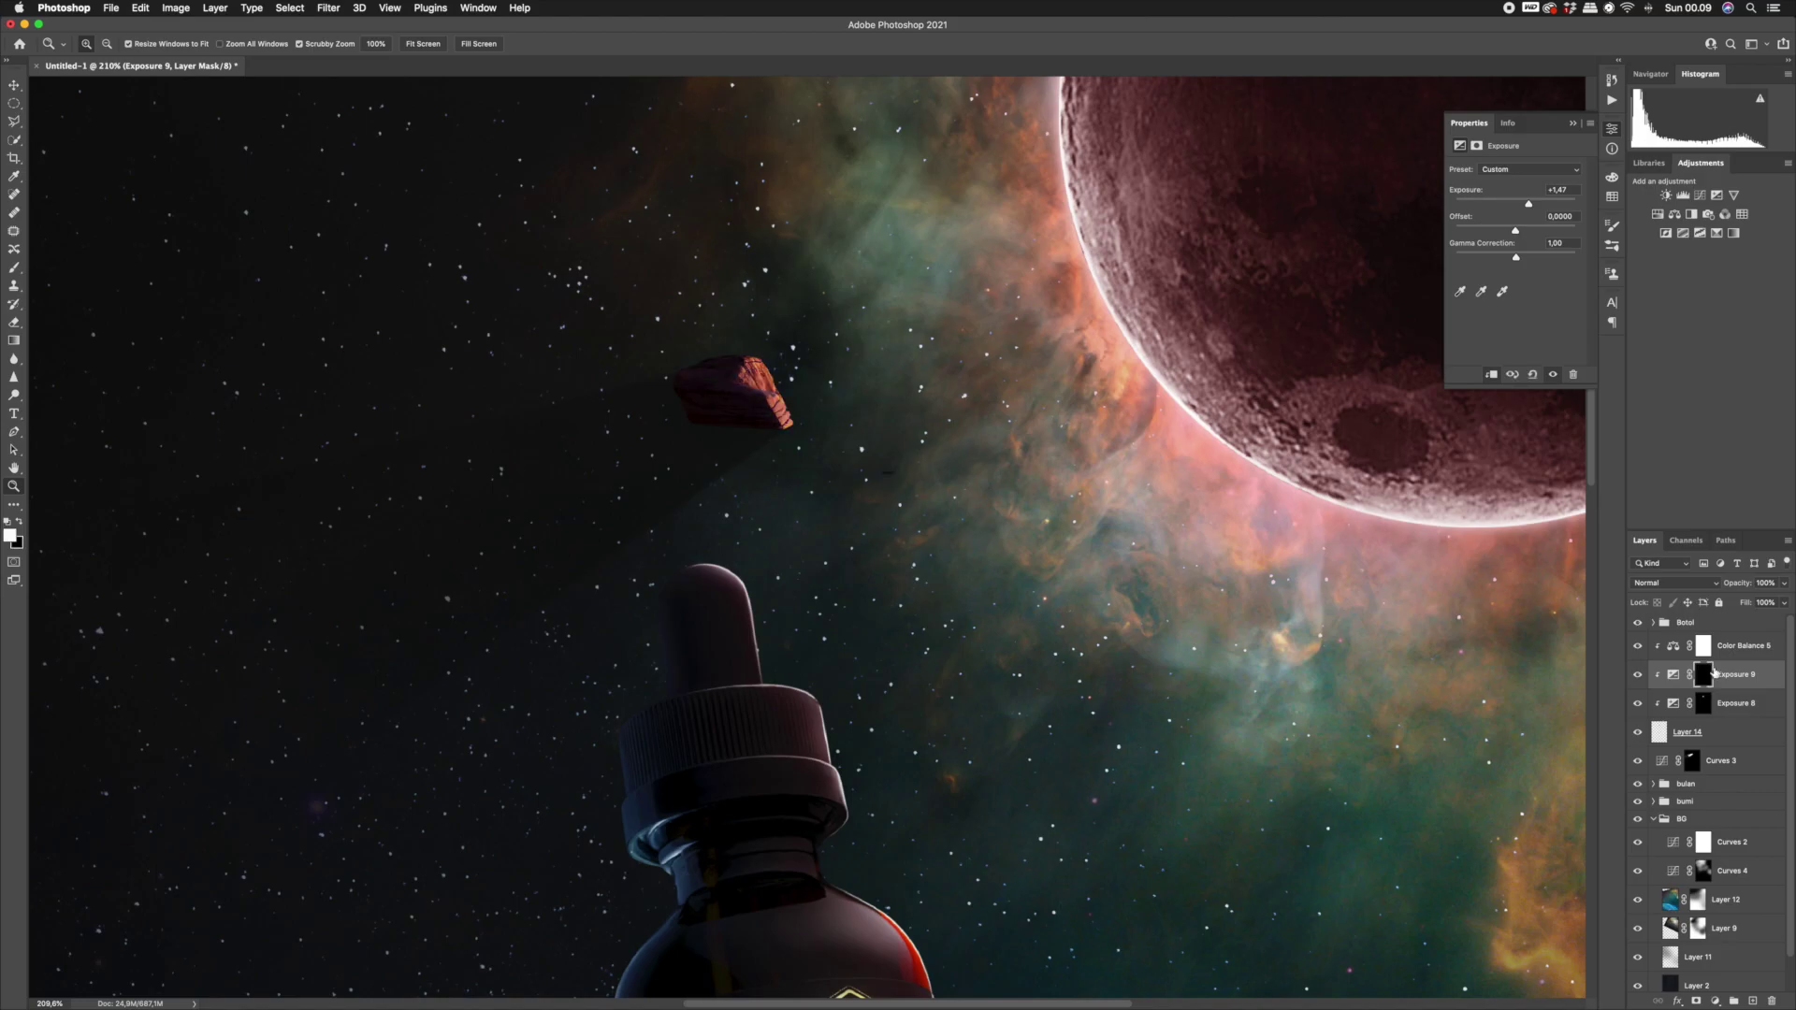
# Brush white onto the brightening Exposure mask along the rock's upper edge and the side facing the moon.
pyautogui.click(781, 364)
pyautogui.press('b')
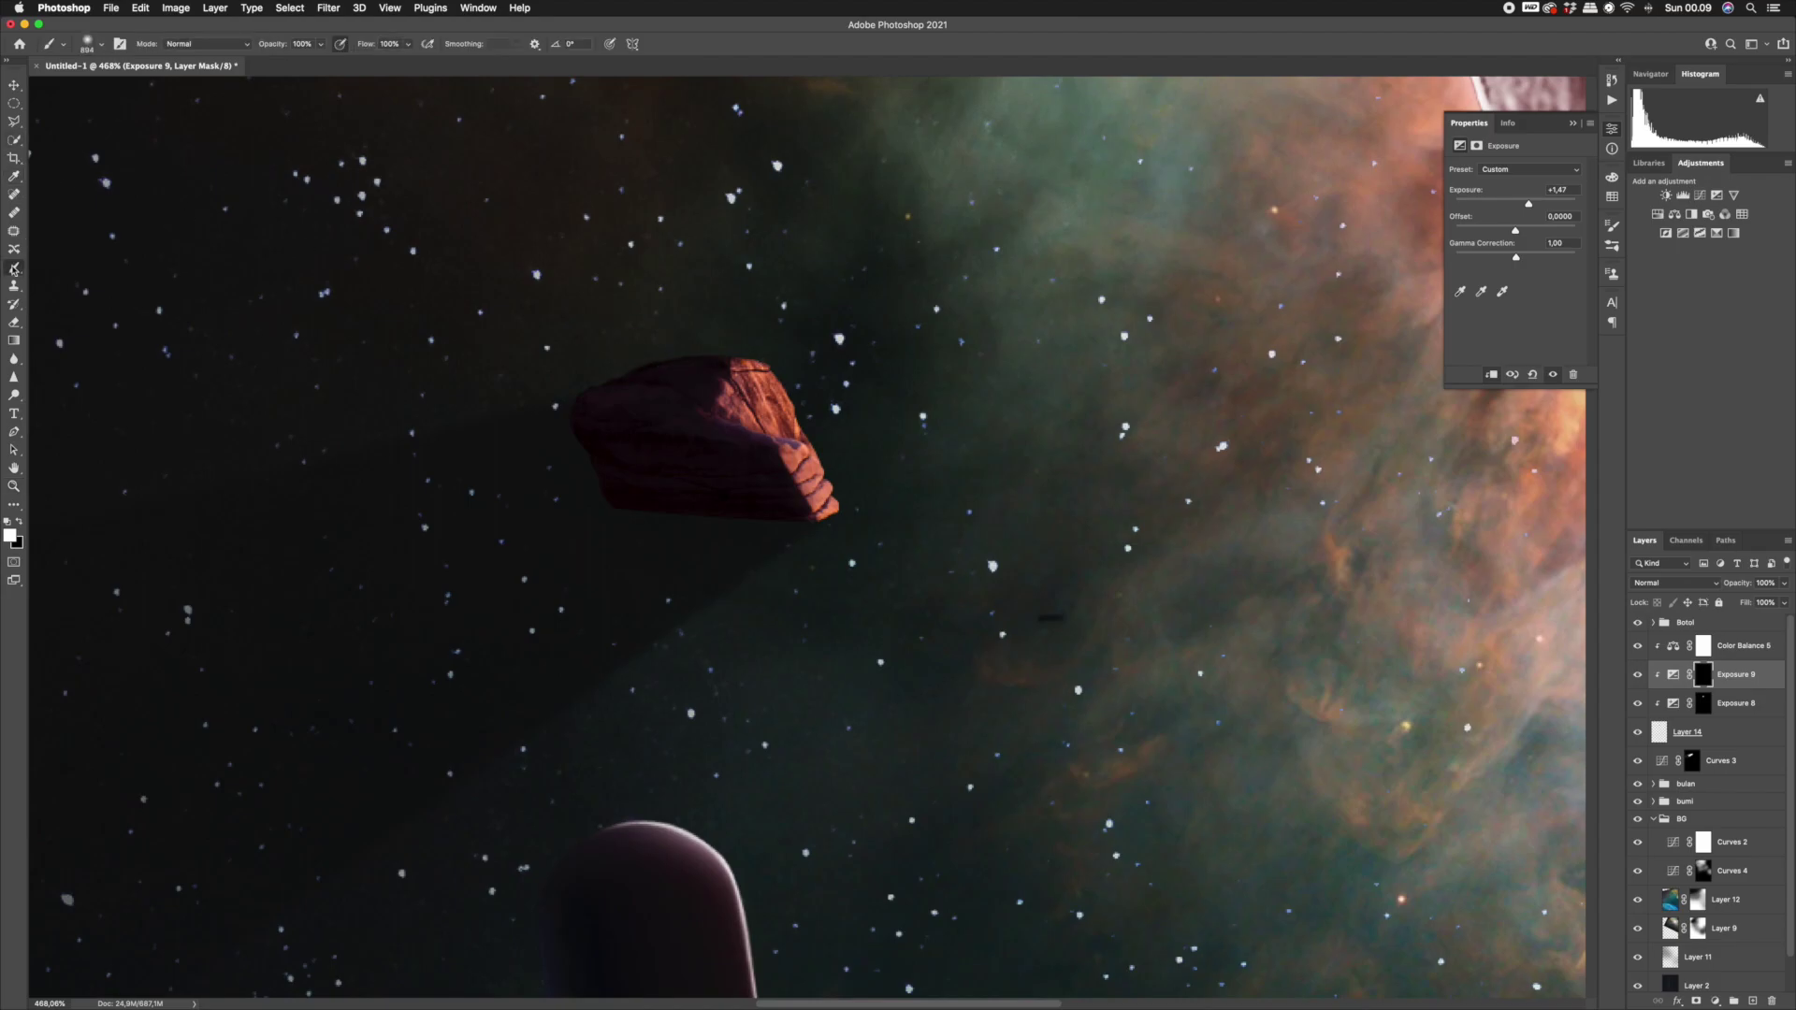
pyautogui.moveTo(821, 368); pyautogui.dragTo(735, 351)
pyautogui.moveTo(876, 424); pyautogui.dragTo(827, 424)
# With its mask temporarily disabled, split the brightening Exposure's Underlying Layer Blend If sliders, setting the dark one to 0/255.
pyautogui.keyDown('shift'); pyautogui.click(1703, 676); pyautogui.keyUp('shift')
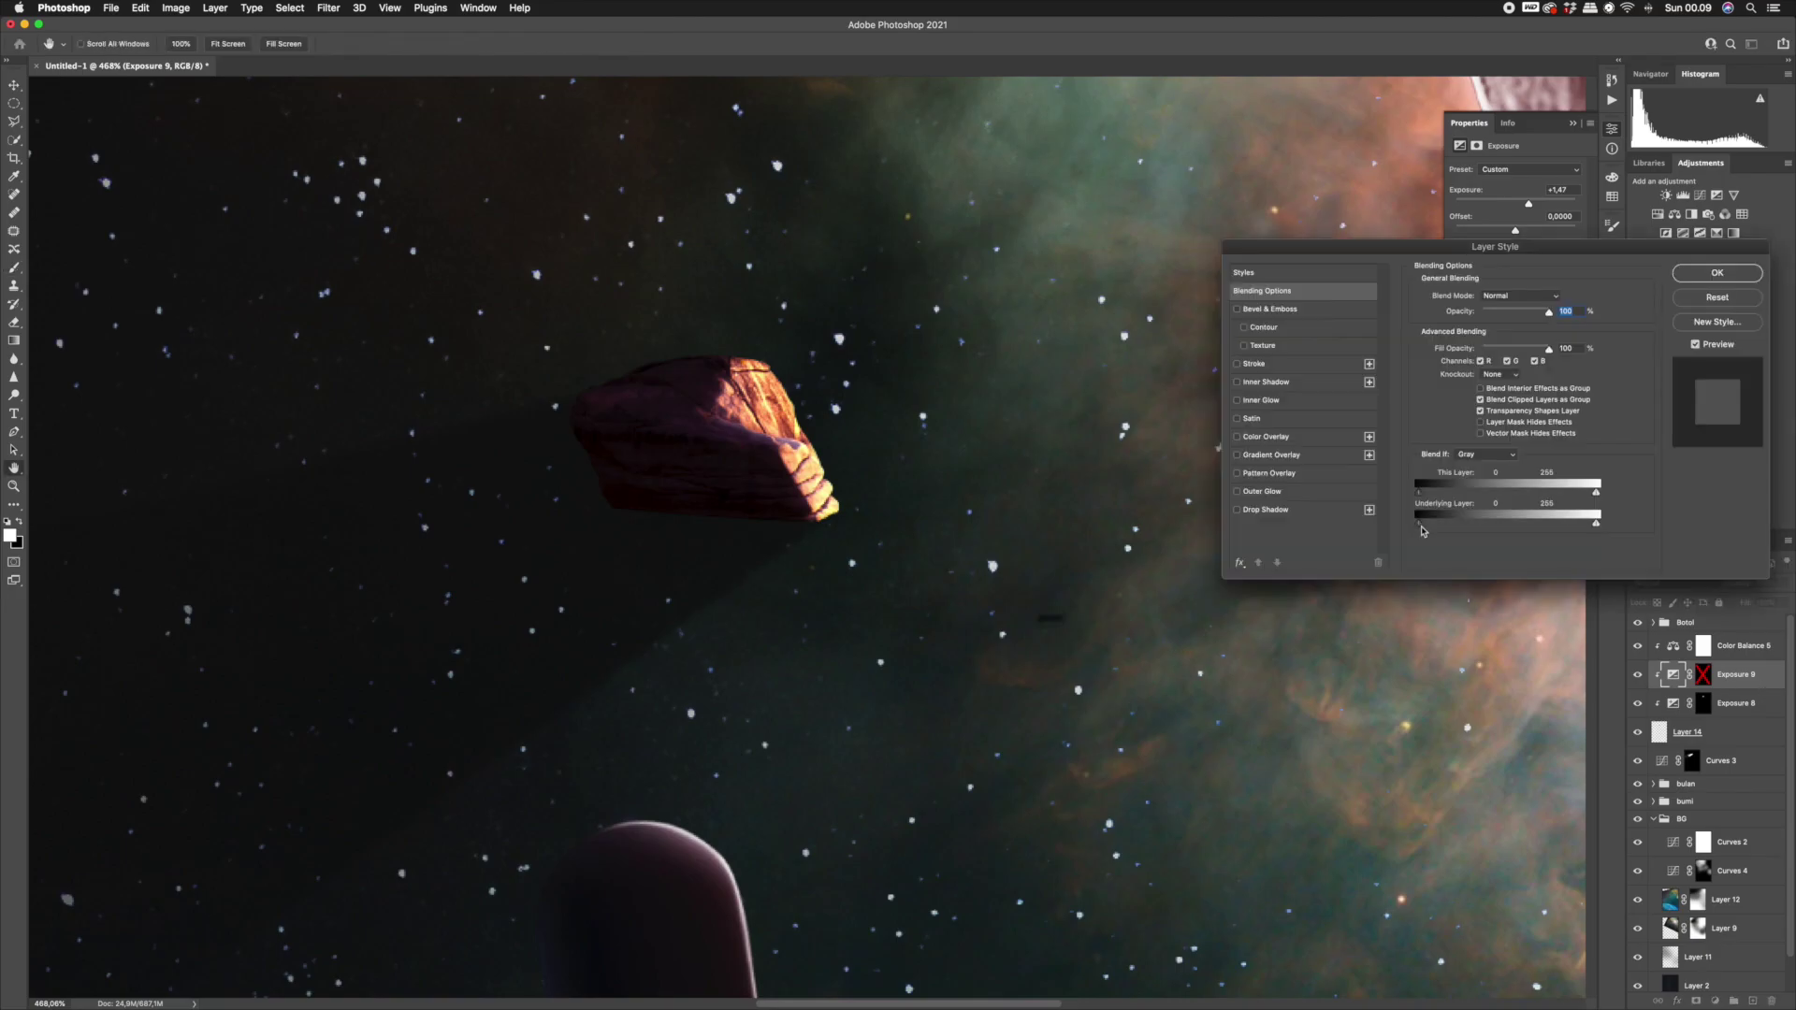
pyautogui.moveTo(1418, 523); pyautogui.dragTo(1424, 525)
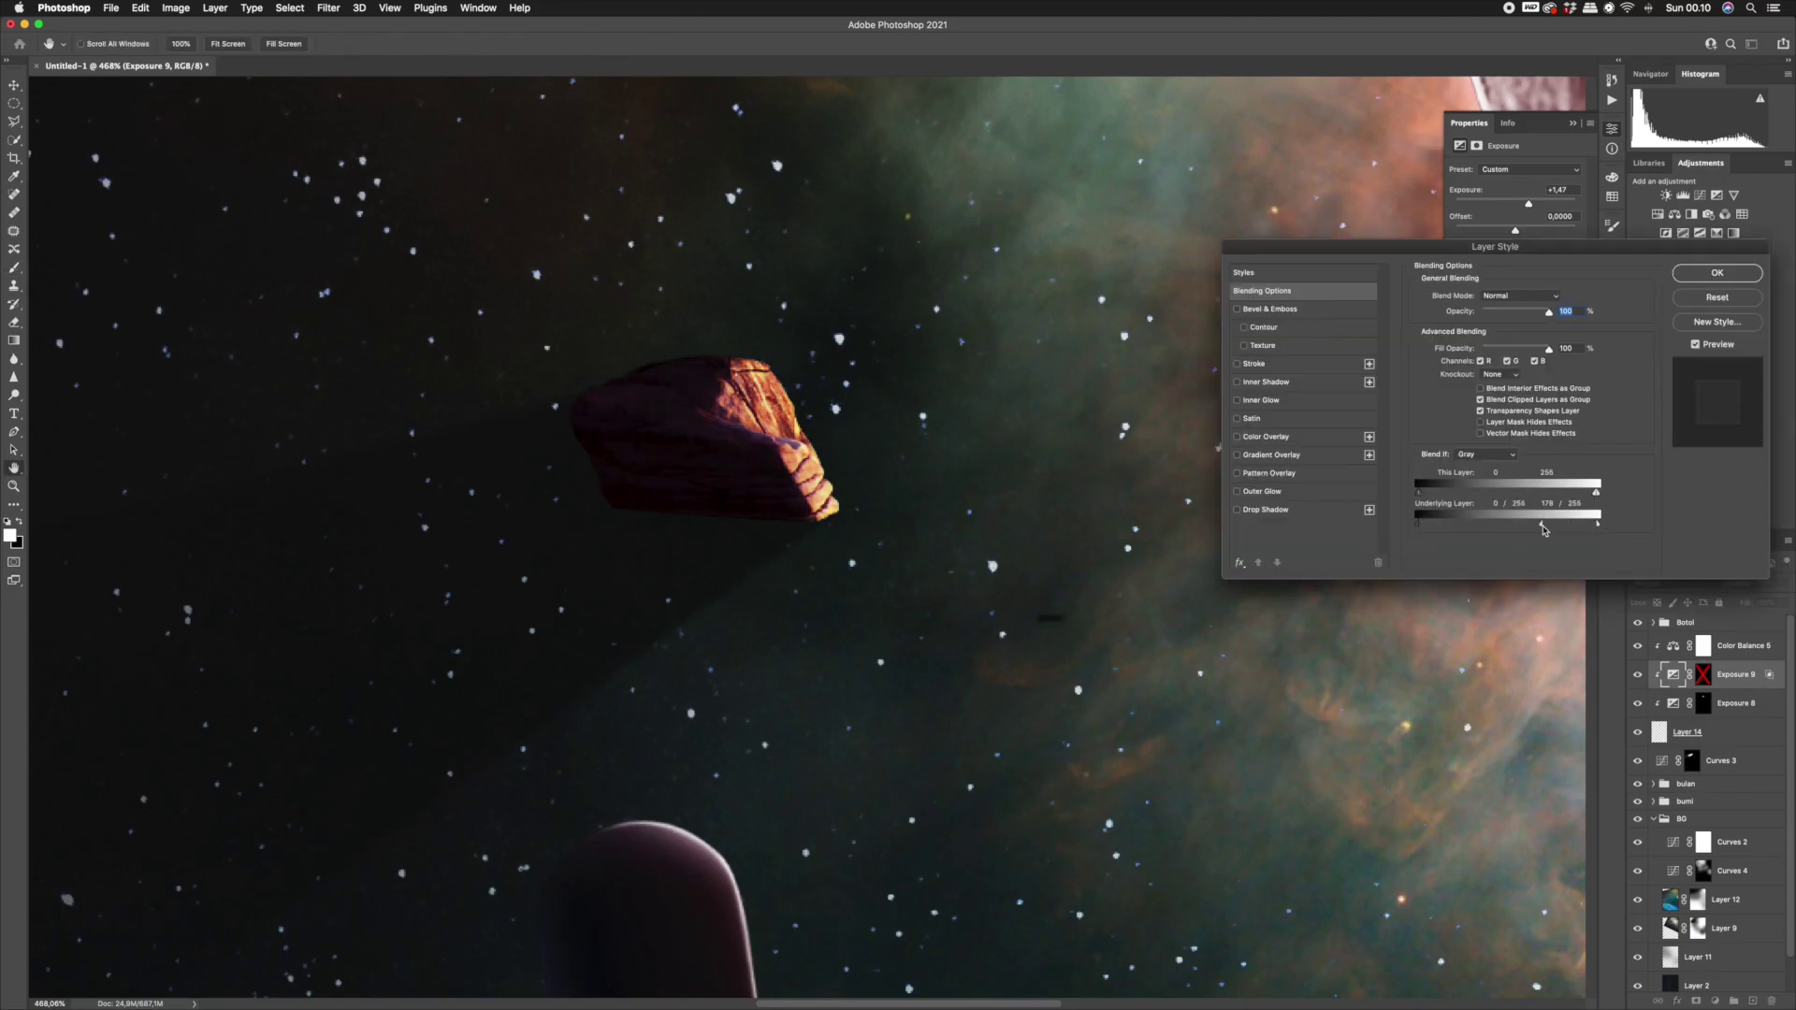
pyautogui.click(1717, 277)
pyautogui.keyDown('shift'); pyautogui.click(1703, 674); pyautogui.keyUp('shift')
# Paint more highlights on the brightening Exposure mask over the rock's top facet and moon-facing side.
pyautogui.click(14, 268)
pyautogui.moveTo(760, 368)
pyautogui.mouseDown()
pyautogui.moveTo(784, 417)
pyautogui.moveTo(735, 404)
pyautogui.mouseUp()
pyautogui.moveTo(806, 441); pyautogui.dragTo(655, 449)
pyautogui.moveTo(811, 388)
pyautogui.mouseDown()
pyautogui.moveTo(882, 454)
pyautogui.moveTo(924, 455)
pyautogui.moveTo(866, 445)
pyautogui.mouseUp()
# Soften the darkening Exposure mask on the rock's shadow side with a small black brush at 30% opacity.
pyautogui.click(1702, 704)
pyautogui.press('x')
pyautogui.press('super+z')
pyautogui.press('3')
pyautogui.moveTo(721, 507); pyautogui.dragTo(694, 512)
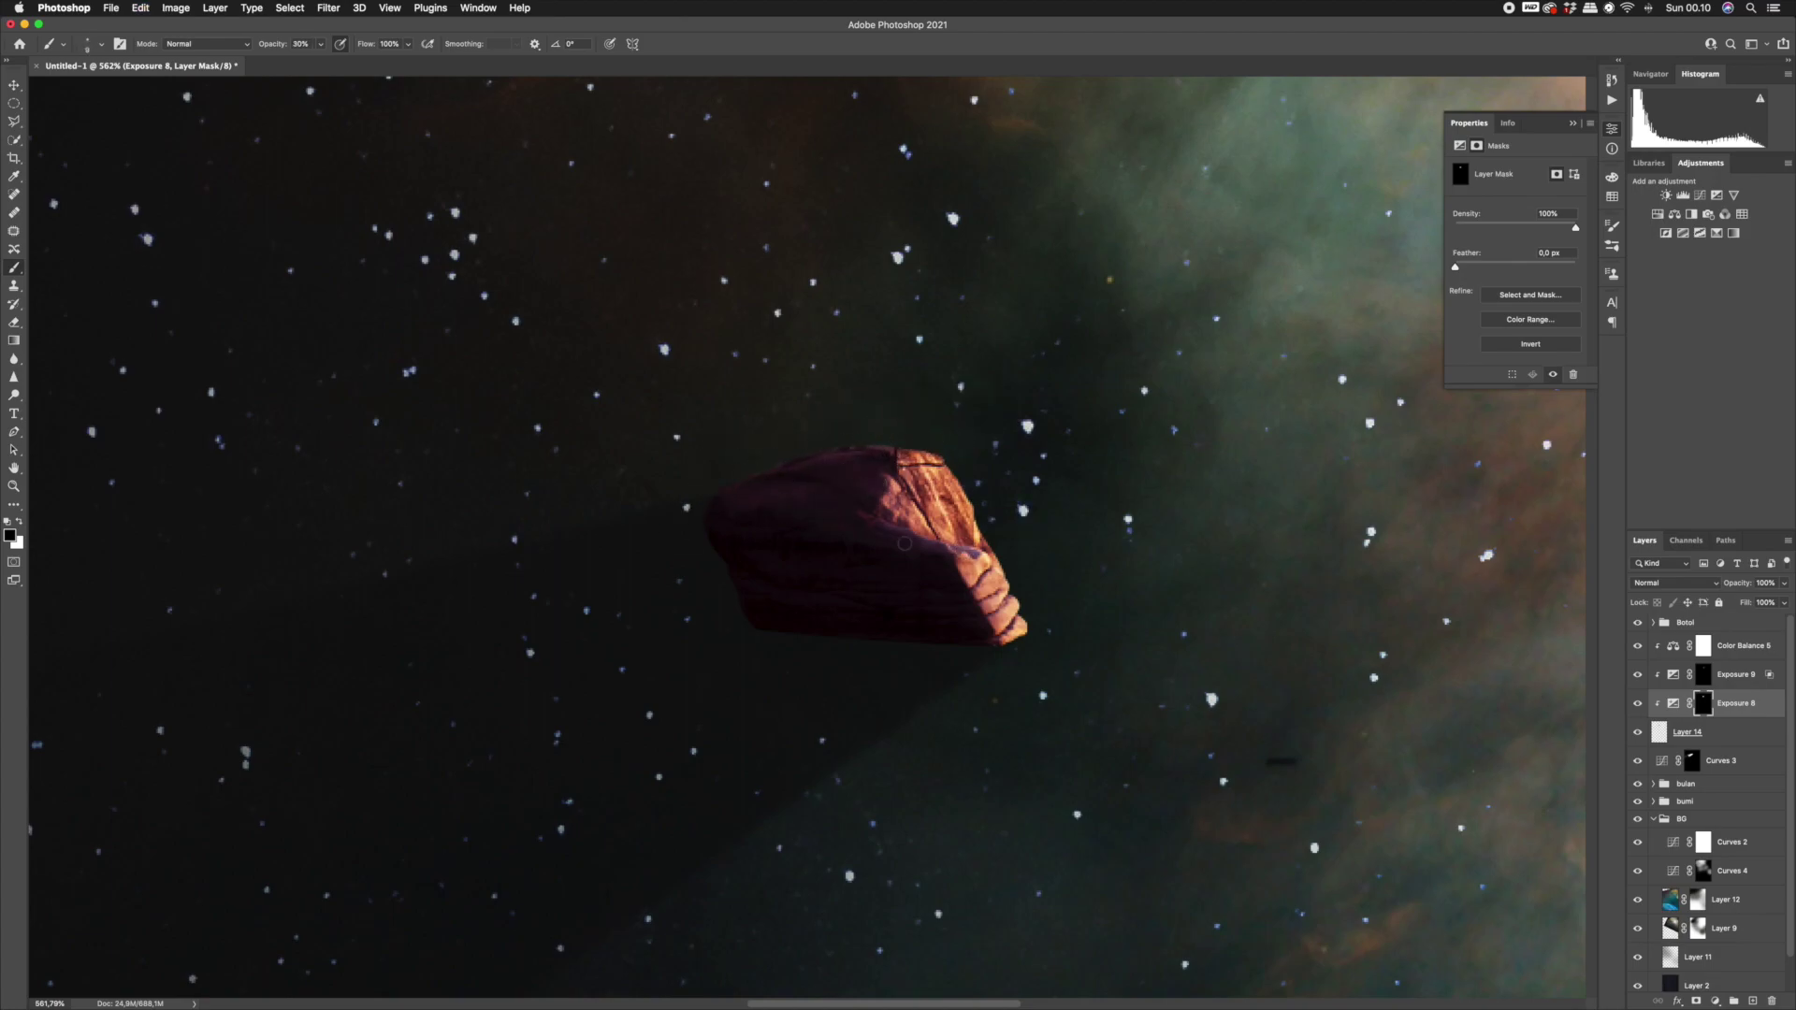
# Group the finished rock's layers as "batu" and collapse the BG group.
pyautogui.press('z')
pyautogui.press('super+0')
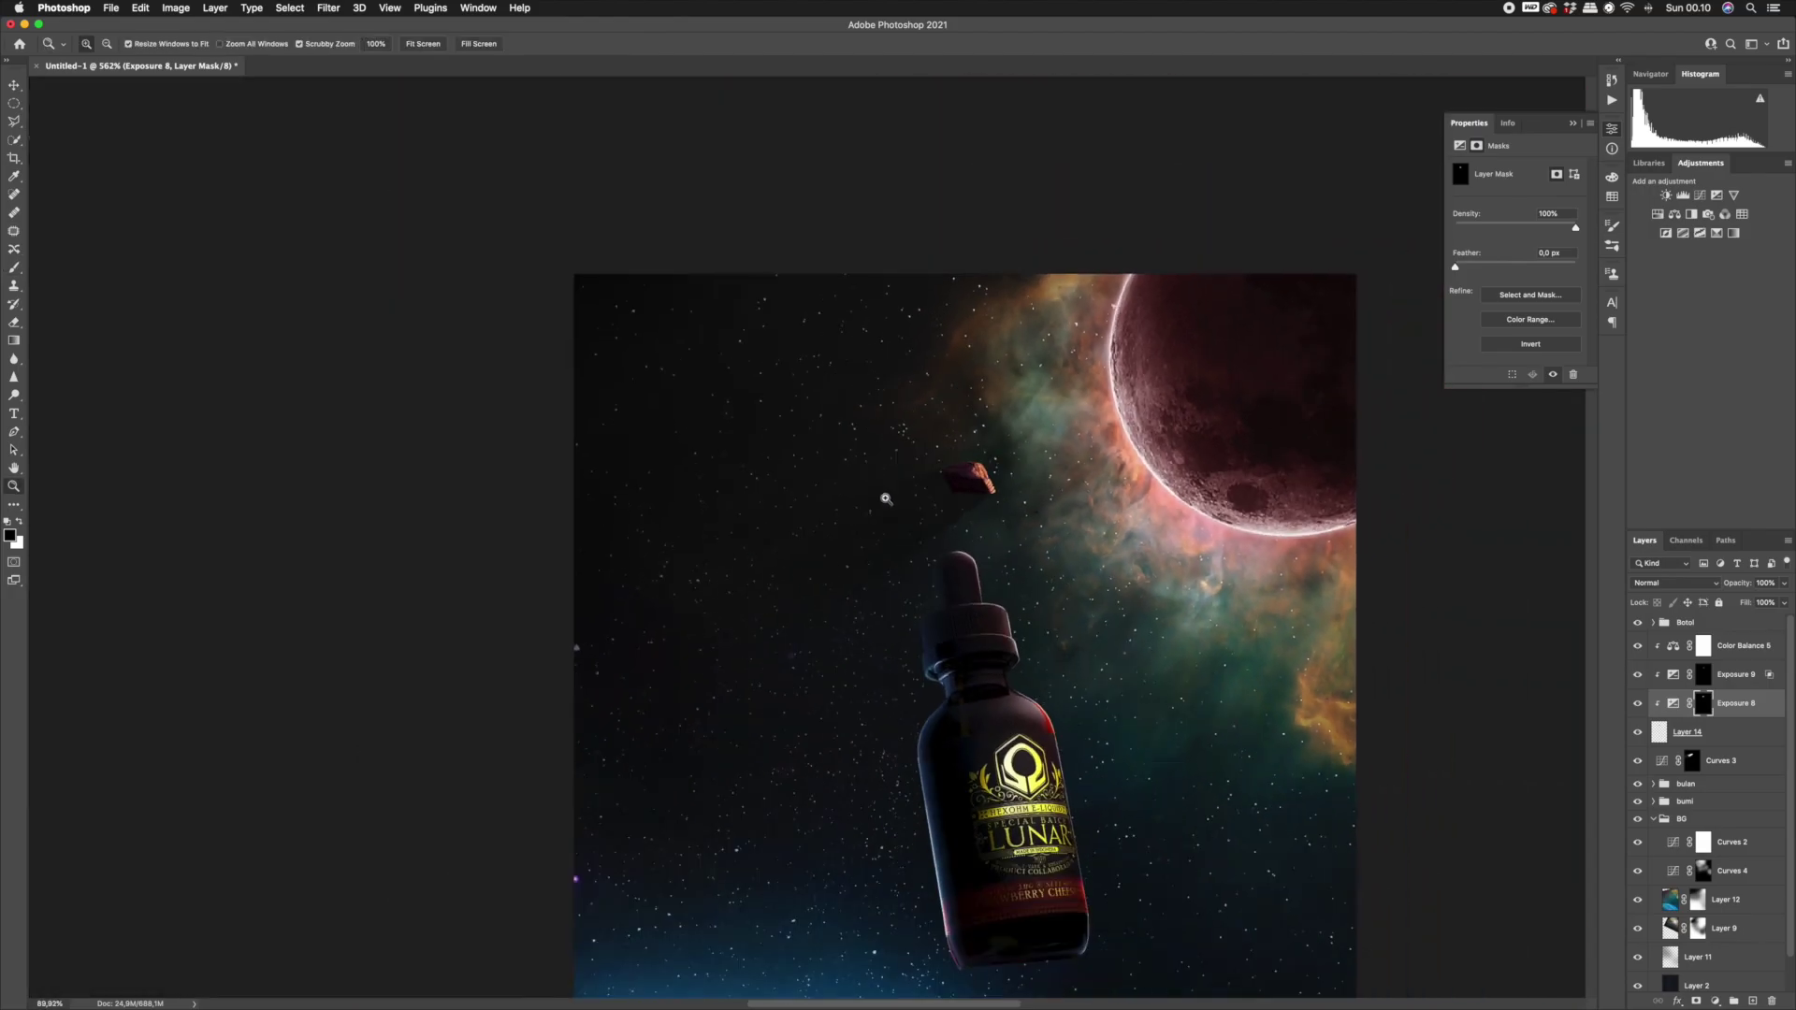
pyautogui.moveTo(850, 465)
pyautogui.mouseDown()
pyautogui.moveTo(926, 465)
pyautogui.moveTo(821, 462)
pyautogui.mouseUp()
pyautogui.click(821, 462)
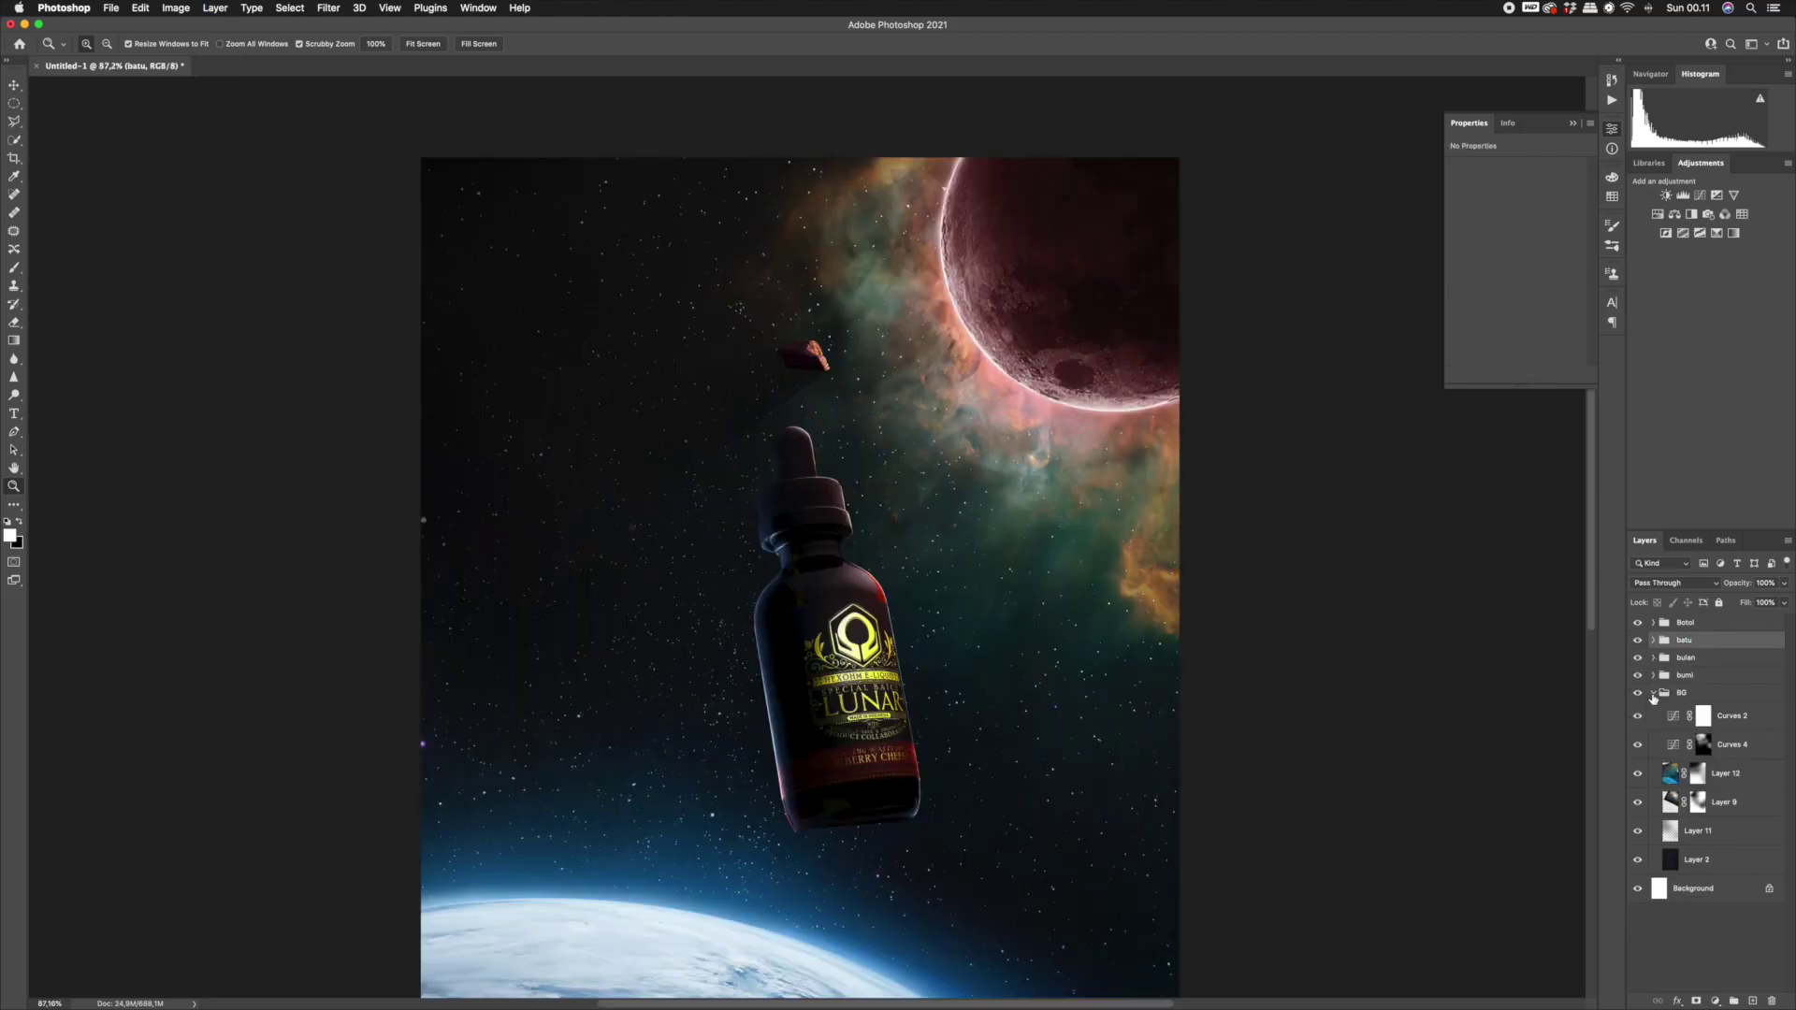
pyautogui.click(1653, 694)
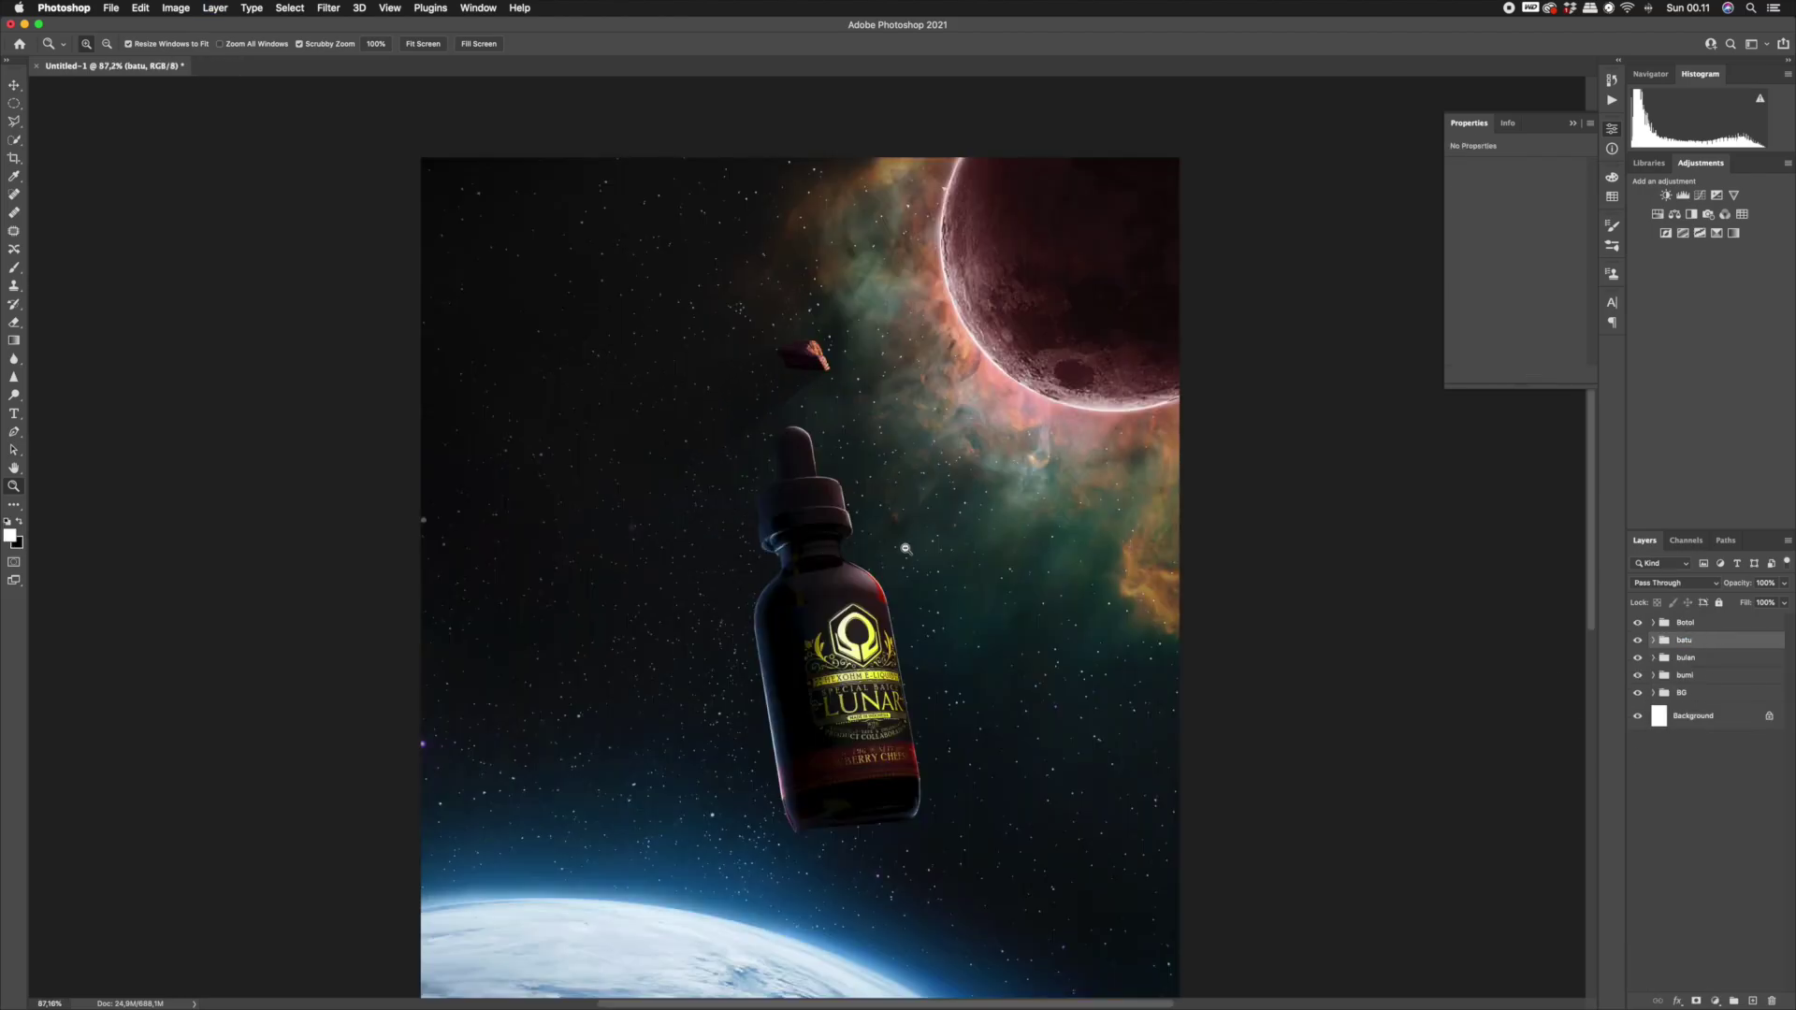
# Open the grey-white rock photo on black from the file browser as a new document.
pyautogui.moveTo(914, 541); pyautogui.dragTo(860, 544)
pyautogui.click(747, 971)
pyautogui.click(1054, 210)
pyautogui.click(1059, 259)
pyautogui.click(1047, 272)
pyautogui.click(1046, 236)
pyautogui.rightClick(1071, 234)
pyautogui.moveTo(1216, 245)
pyautogui.click(1357, 286)
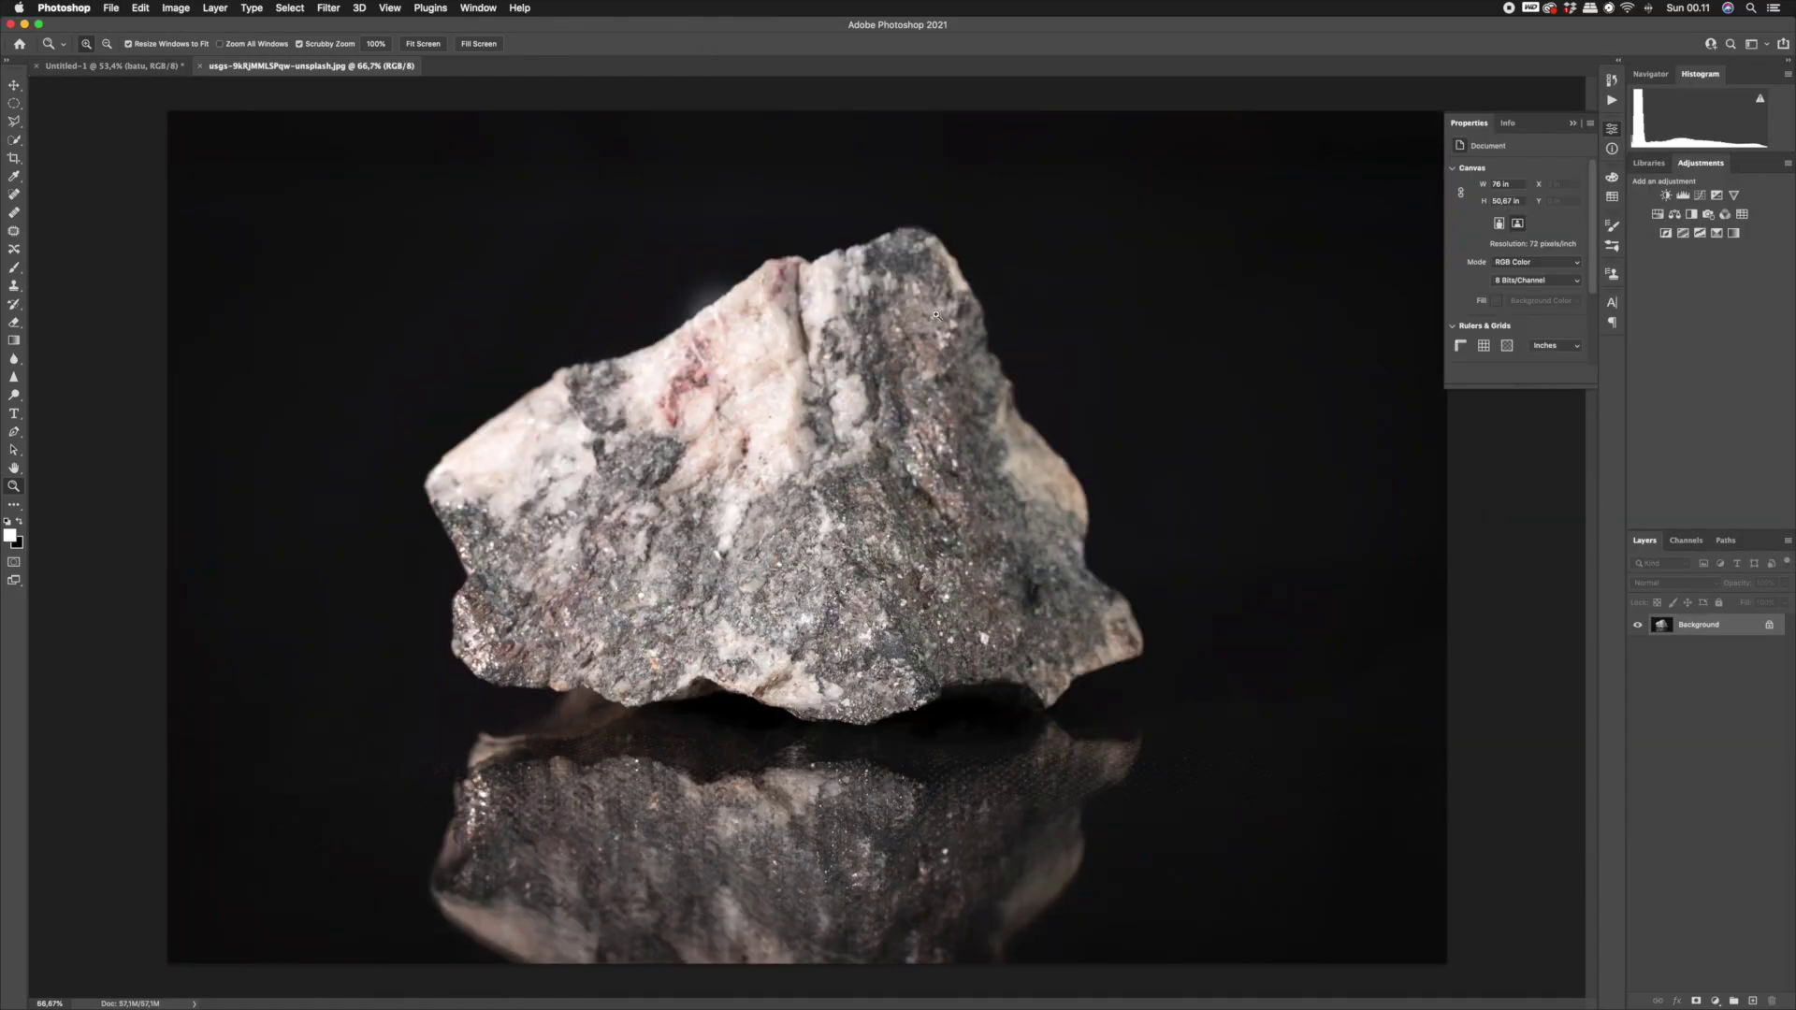
# Start a Pen tool path at the lower-left of the rock photo and trace up its left edge.
pyautogui.moveTo(468, 657)
pyautogui.mouseDown()
pyautogui.moveTo(562, 656)
pyautogui.moveTo(484, 657)
pyautogui.mouseUp()
pyautogui.moveTo(505, 546); pyautogui.dragTo(580, 546)
pyautogui.press('p')
pyautogui.click(426, 692)
pyautogui.moveTo(428, 657); pyautogui.dragTo(426, 646)
pyautogui.click(428, 615)
pyautogui.click(443, 597)
pyautogui.click(452, 580)
pyautogui.moveTo(449, 562)
pyautogui.mouseDown()
pyautogui.moveTo(491, 666)
pyautogui.moveTo(426, 549)
pyautogui.mouseUp()
pyautogui.click(466, 620)
pyautogui.click(440, 577)
# Continue the pen path along the rock's upper-left slope to the notch before the peak.
pyautogui.moveTo(705, 319); pyautogui.dragTo(717, 319)
pyautogui.moveTo(767, 309); pyautogui.dragTo(578, 470)
pyautogui.moveTo(599, 457); pyautogui.dragTo(619, 449)
pyautogui.moveTo(669, 415); pyautogui.dragTo(691, 403)
pyautogui.moveTo(697, 399); pyautogui.dragTo(570, 475)
pyautogui.moveTo(601, 454); pyautogui.dragTo(642, 426)
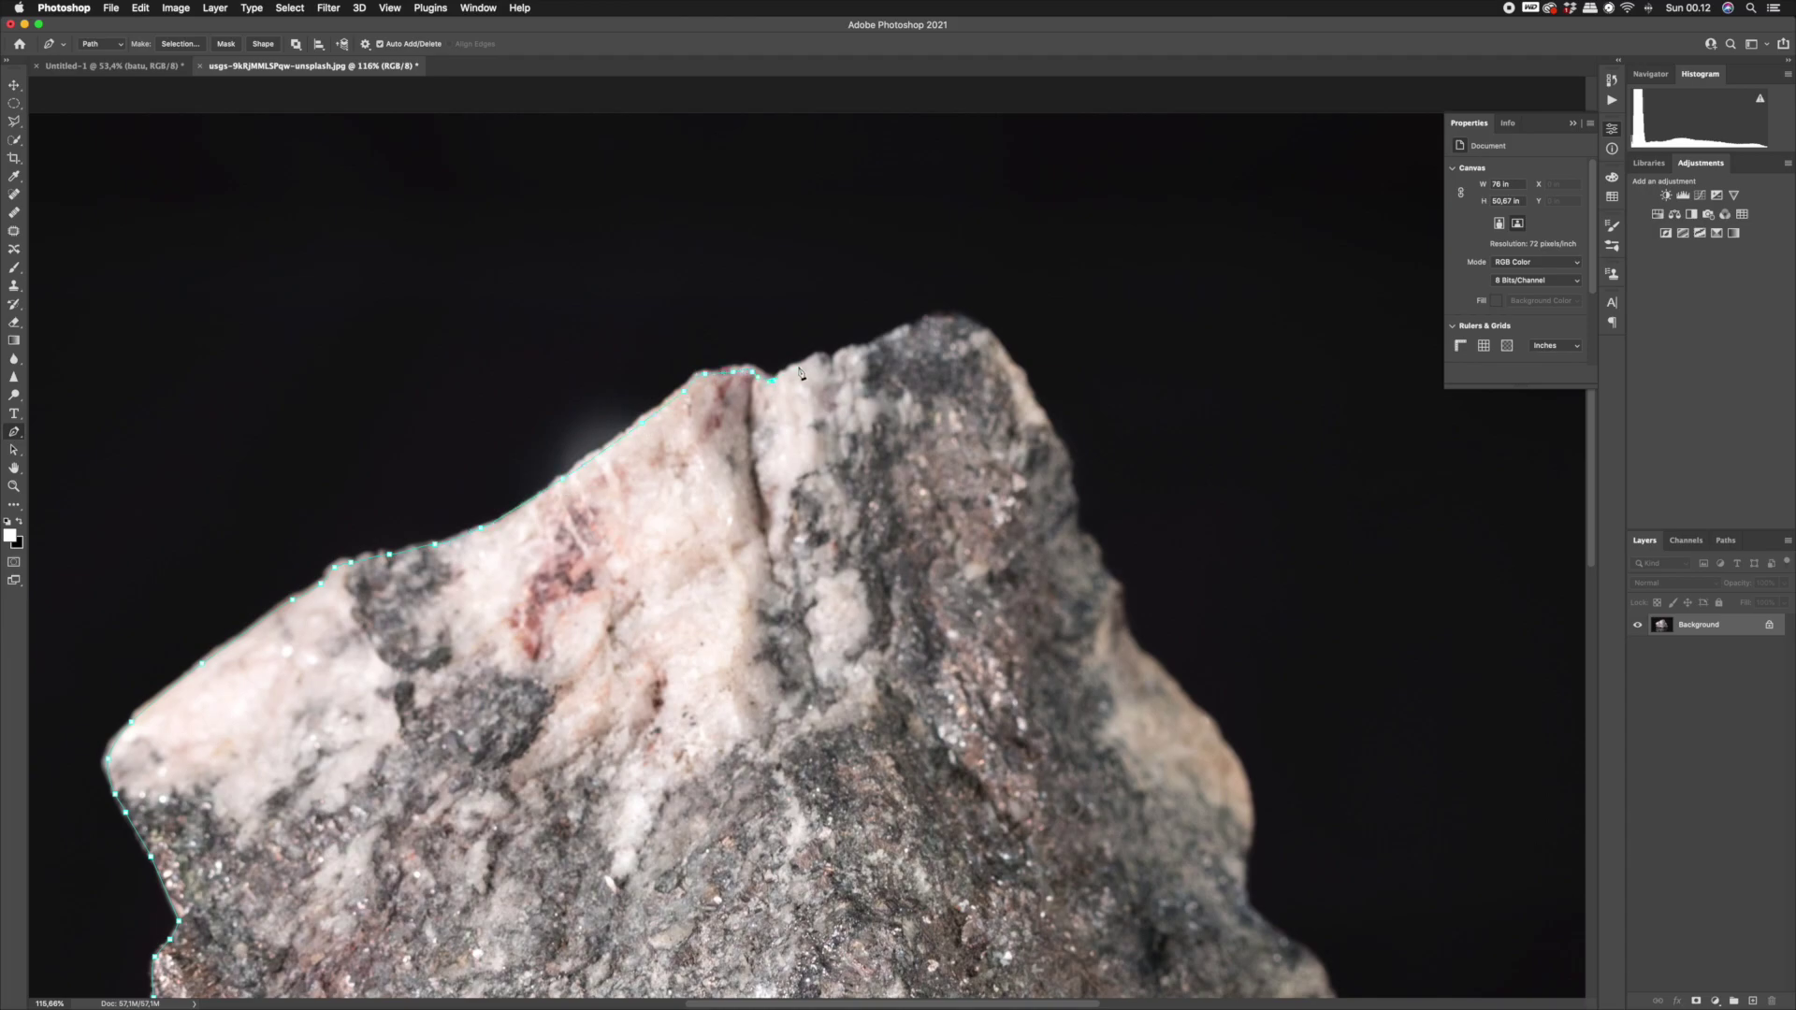
# Trace the pen path over the rock's peak and down its right edge to the lower-right tip.
pyautogui.moveTo(921, 325); pyautogui.dragTo(934, 320)
pyautogui.moveTo(969, 327); pyautogui.dragTo(736, 367)
pyautogui.moveTo(748, 372); pyautogui.dragTo(771, 389)
pyautogui.moveTo(839, 541); pyautogui.dragTo(841, 554)
pyautogui.moveTo(852, 582); pyautogui.dragTo(716, 431)
pyautogui.moveTo(756, 520); pyautogui.dragTo(766, 535)
pyautogui.moveTo(795, 566)
pyautogui.mouseDown()
pyautogui.moveTo(711, 469)
pyautogui.moveTo(797, 608)
pyautogui.mouseUp()
pyautogui.moveTo(797, 616)
pyautogui.mouseDown()
pyautogui.moveTo(755, 520)
pyautogui.moveTo(748, 598)
pyautogui.mouseUp()
pyautogui.moveTo(764, 619)
pyautogui.mouseDown()
pyautogui.moveTo(782, 634)
pyautogui.moveTo(772, 617)
pyautogui.mouseUp()
pyautogui.click(828, 675)
pyautogui.click(788, 679)
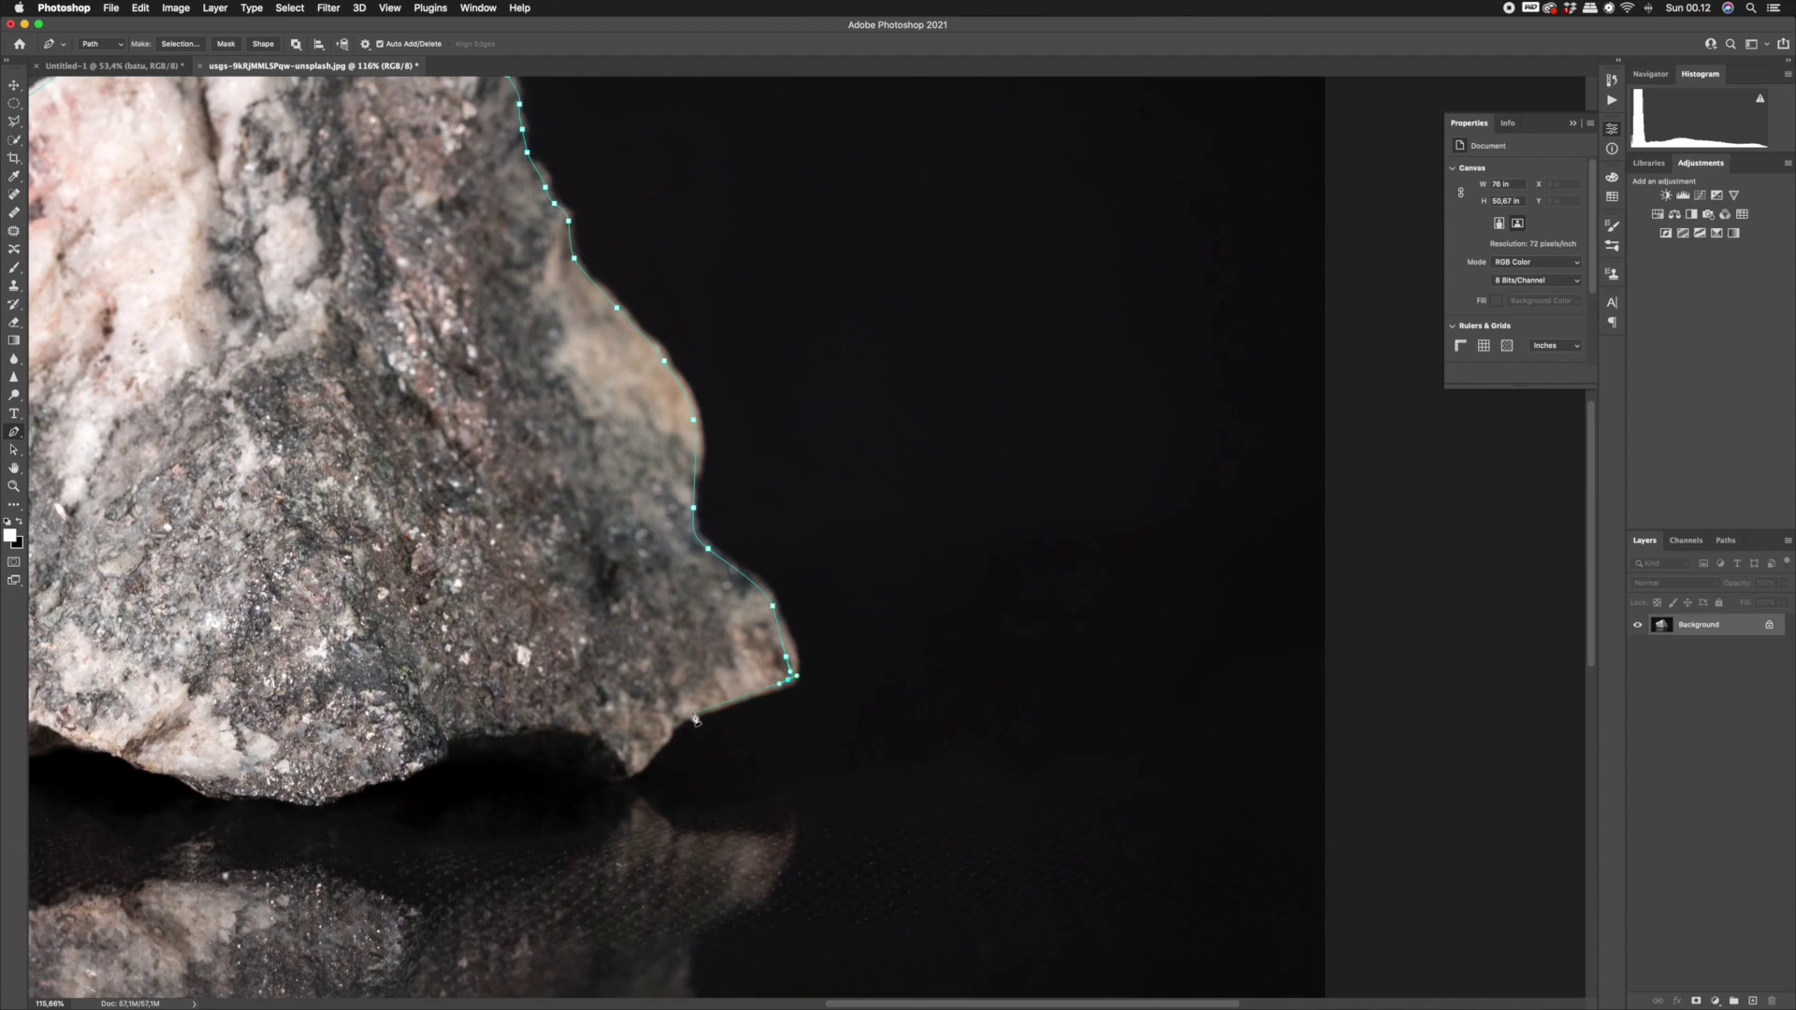
# Trace the right half of the rock's underside, keeping the reflection outside the path.
pyautogui.click(691, 713)
pyautogui.moveTo(647, 760); pyautogui.dragTo(873, 711)
pyautogui.click(691, 707)
pyautogui.moveTo(526, 747); pyautogui.dragTo(788, 666)
pyautogui.moveTo(738, 682); pyautogui.dragTo(714, 692)
pyautogui.click(710, 692)
pyautogui.click(668, 691)
pyautogui.click(610, 690)
pyautogui.click(575, 668)
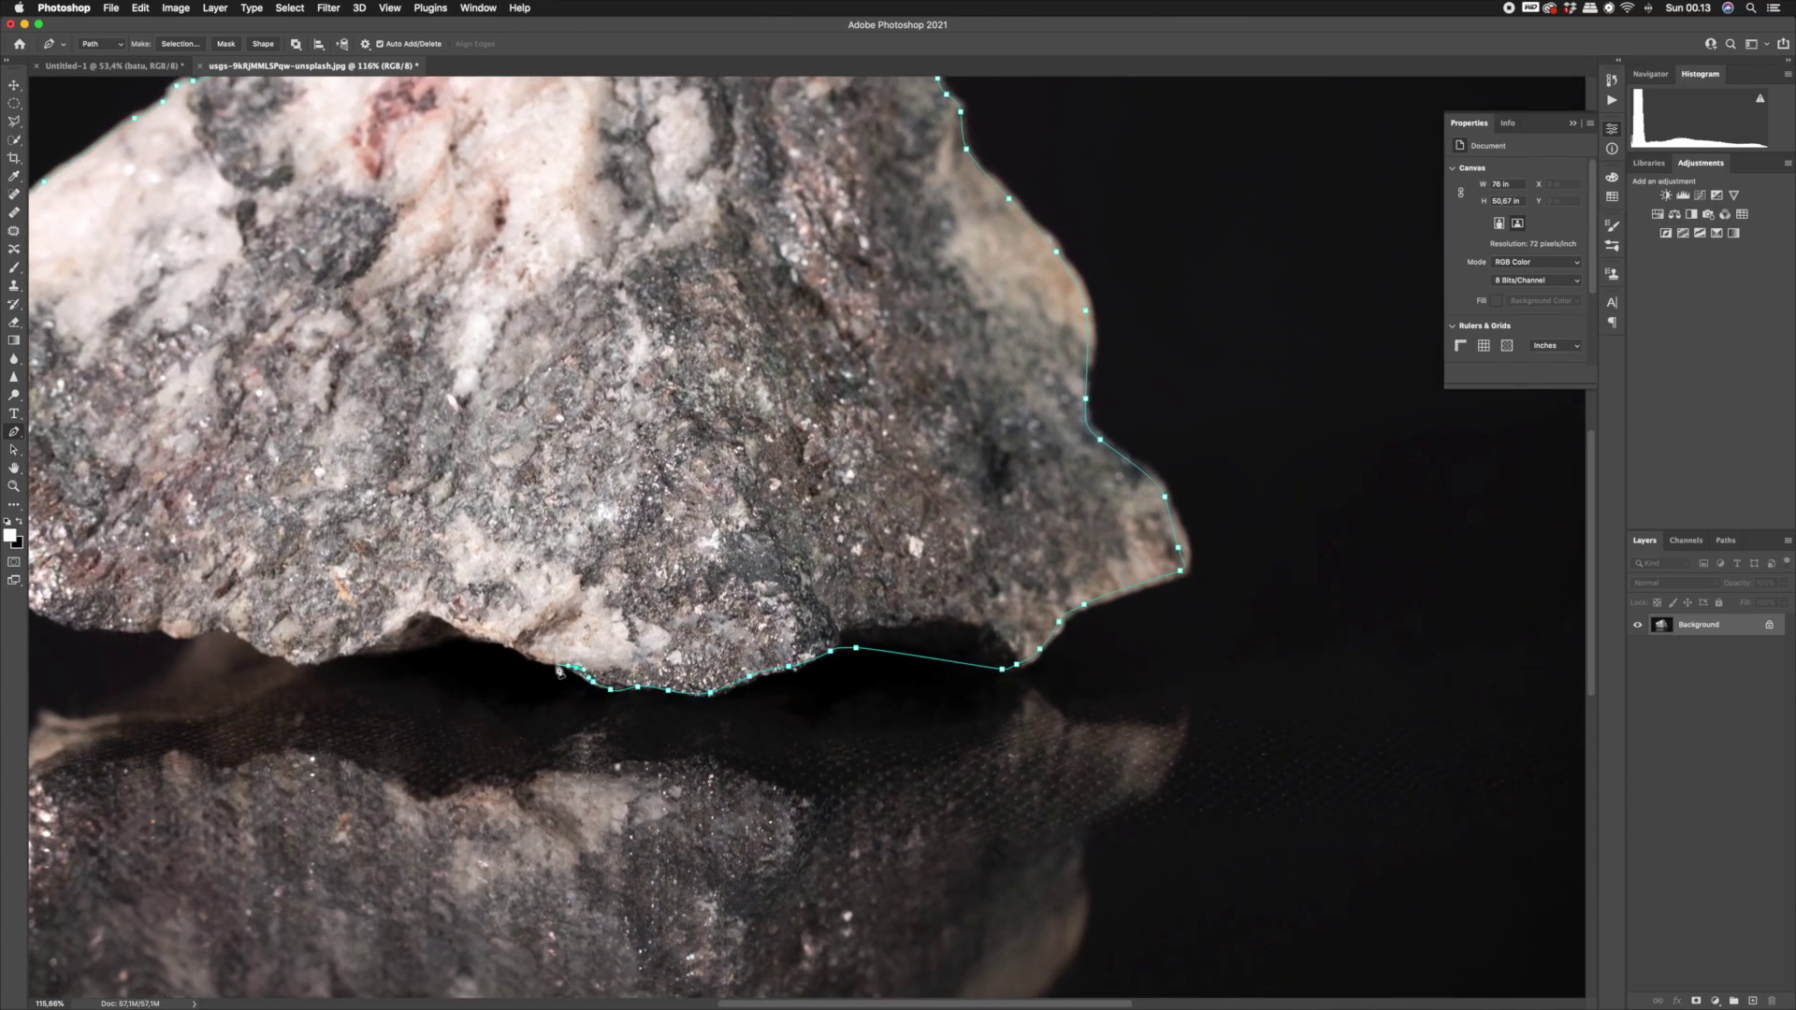
# Continue the path along the left half of the rock's underside toward the starting corner.
pyautogui.click(533, 657)
pyautogui.moveTo(480, 638); pyautogui.dragTo(792, 642)
pyautogui.click(715, 651)
pyautogui.click(663, 658)
pyautogui.click(502, 638)
pyautogui.click(486, 639)
pyautogui.click(469, 632)
pyautogui.moveTo(459, 634); pyautogui.dragTo(727, 626)
pyautogui.click(709, 627)
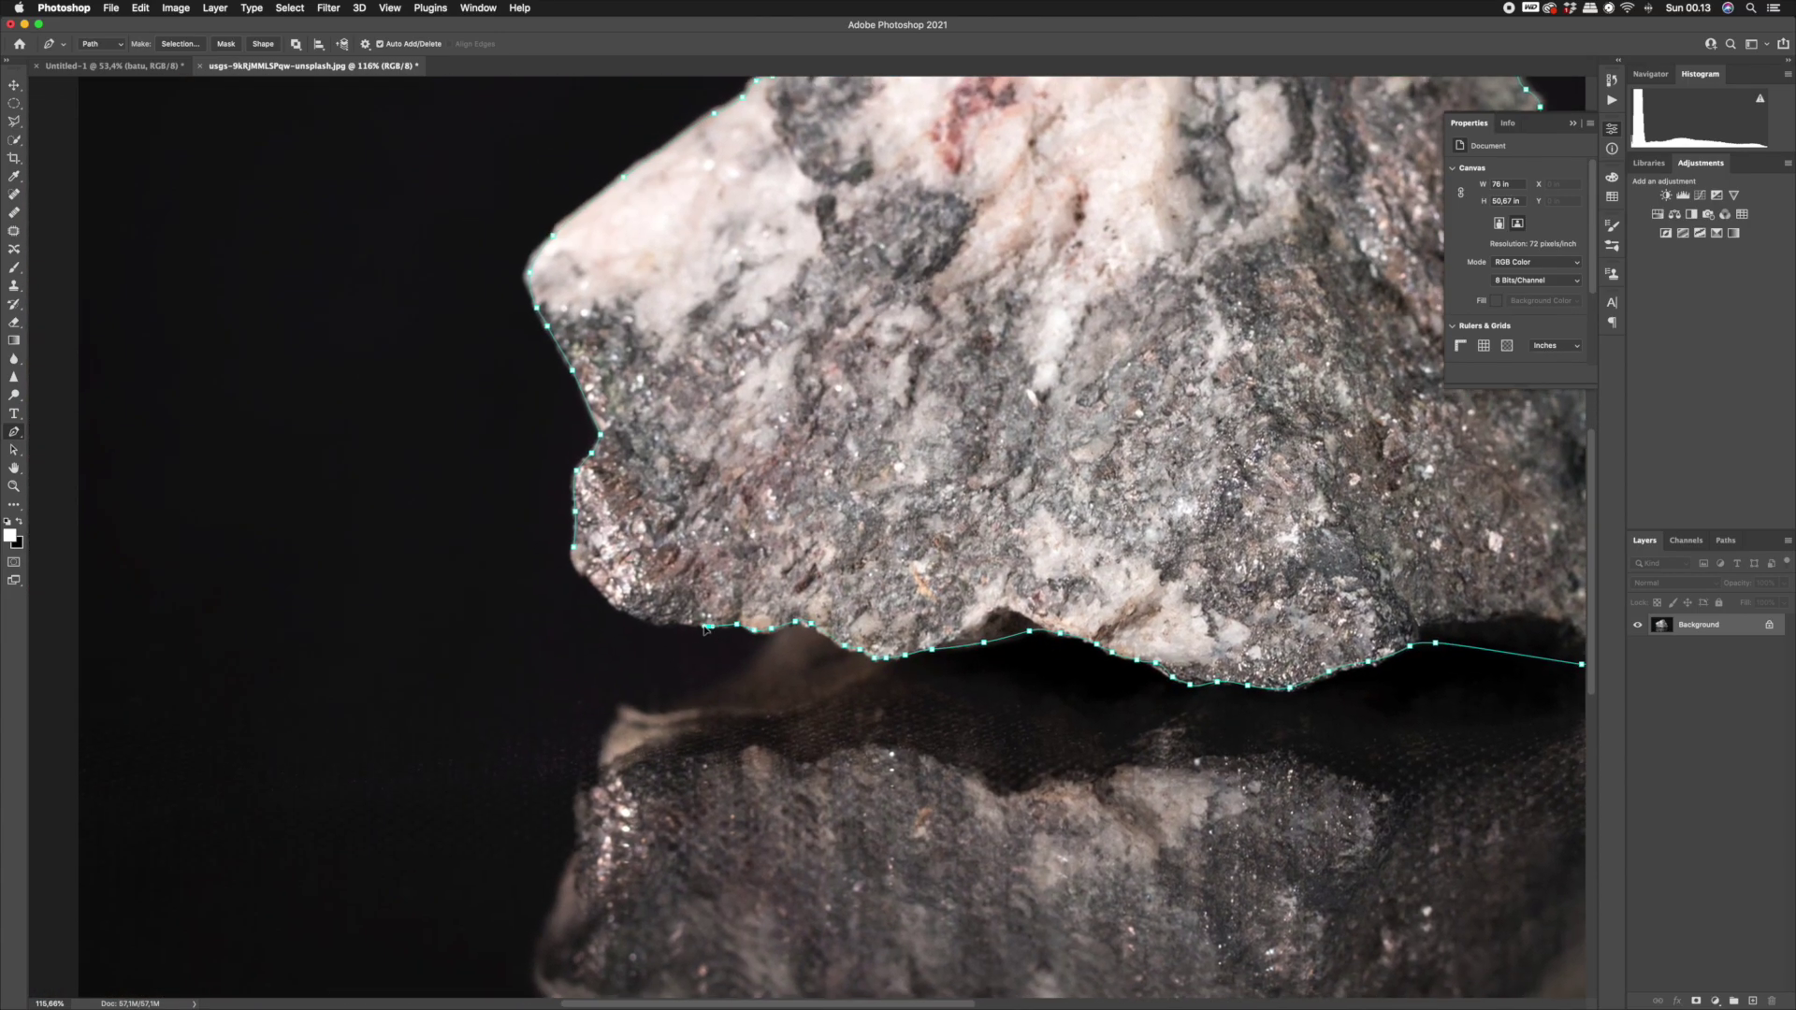
# Bring the cut-out rock into the LUNAR composite as a new layer and scale it down.
pyautogui.hotkey('ctrl', '0')
pyautogui.hotkey('ctrl', '-')
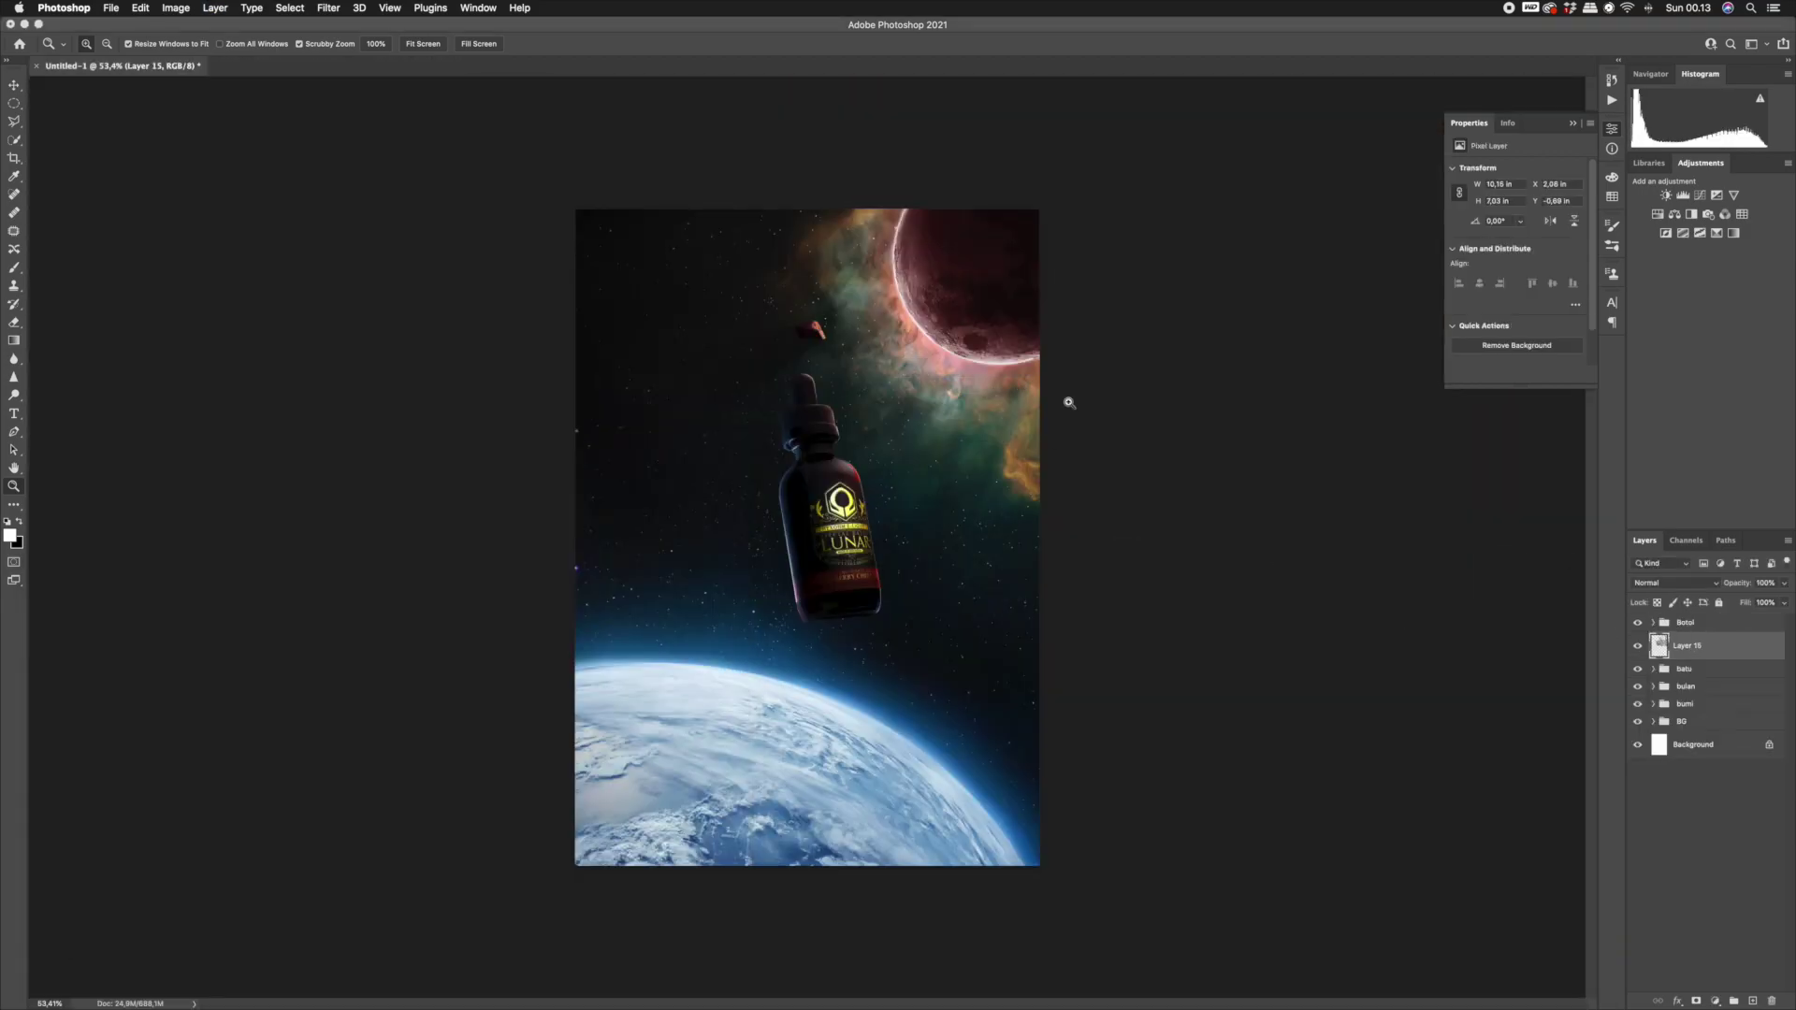
pyautogui.hotkey('ctrl', 't')
pyautogui.moveTo(1263, 168); pyautogui.dragTo(848, 377)
pyautogui.press('Return')
# Place the tiny rock above the dropper, right of the first rock, with its layer beneath the batu group.
pyautogui.press('super+t')
pyautogui.press('Return')
pyautogui.moveTo(840, 380); pyautogui.dragTo(876, 323)
pyautogui.moveTo(1688, 645); pyautogui.dragTo(1688, 677)
pyautogui.moveTo(879, 332); pyautogui.dragTo(894, 277)
pyautogui.press('z')
# Clip a new Exposure adjustment of -6.64 to the small rock and invert its mask to black.
pyautogui.click(1716, 999)
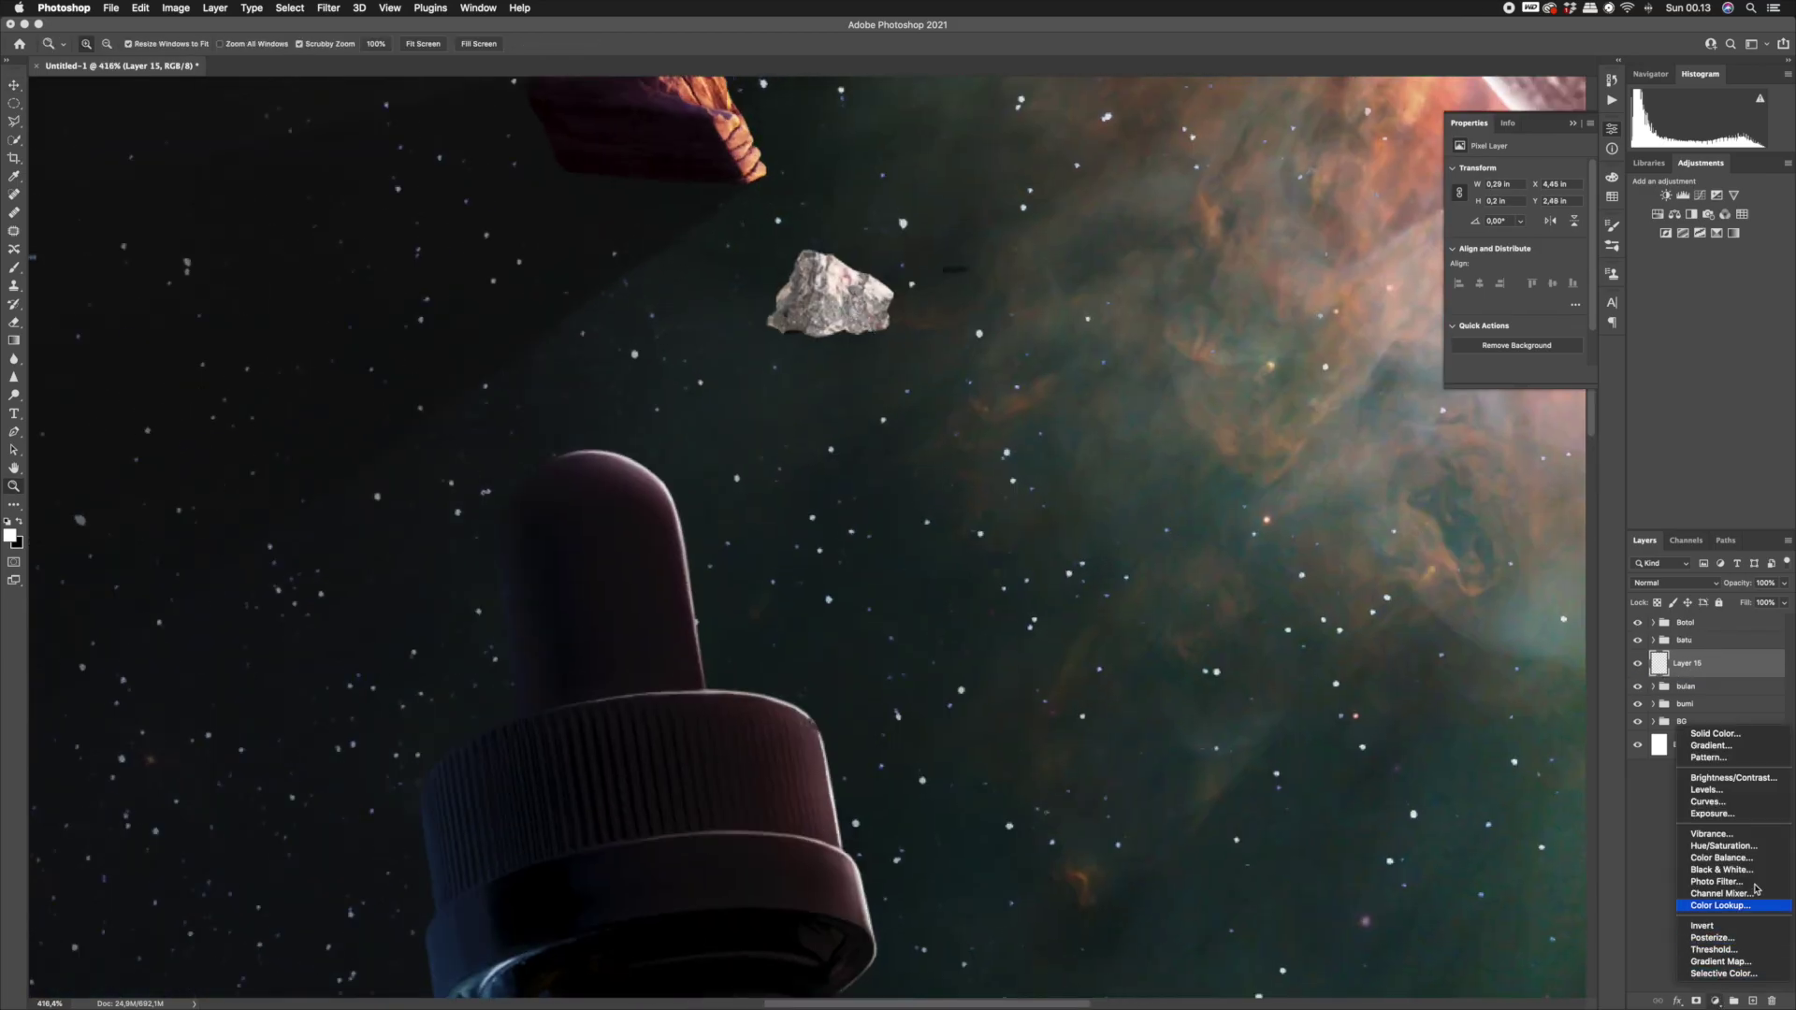
pyautogui.click(1713, 814)
pyautogui.rightClick(1764, 676)
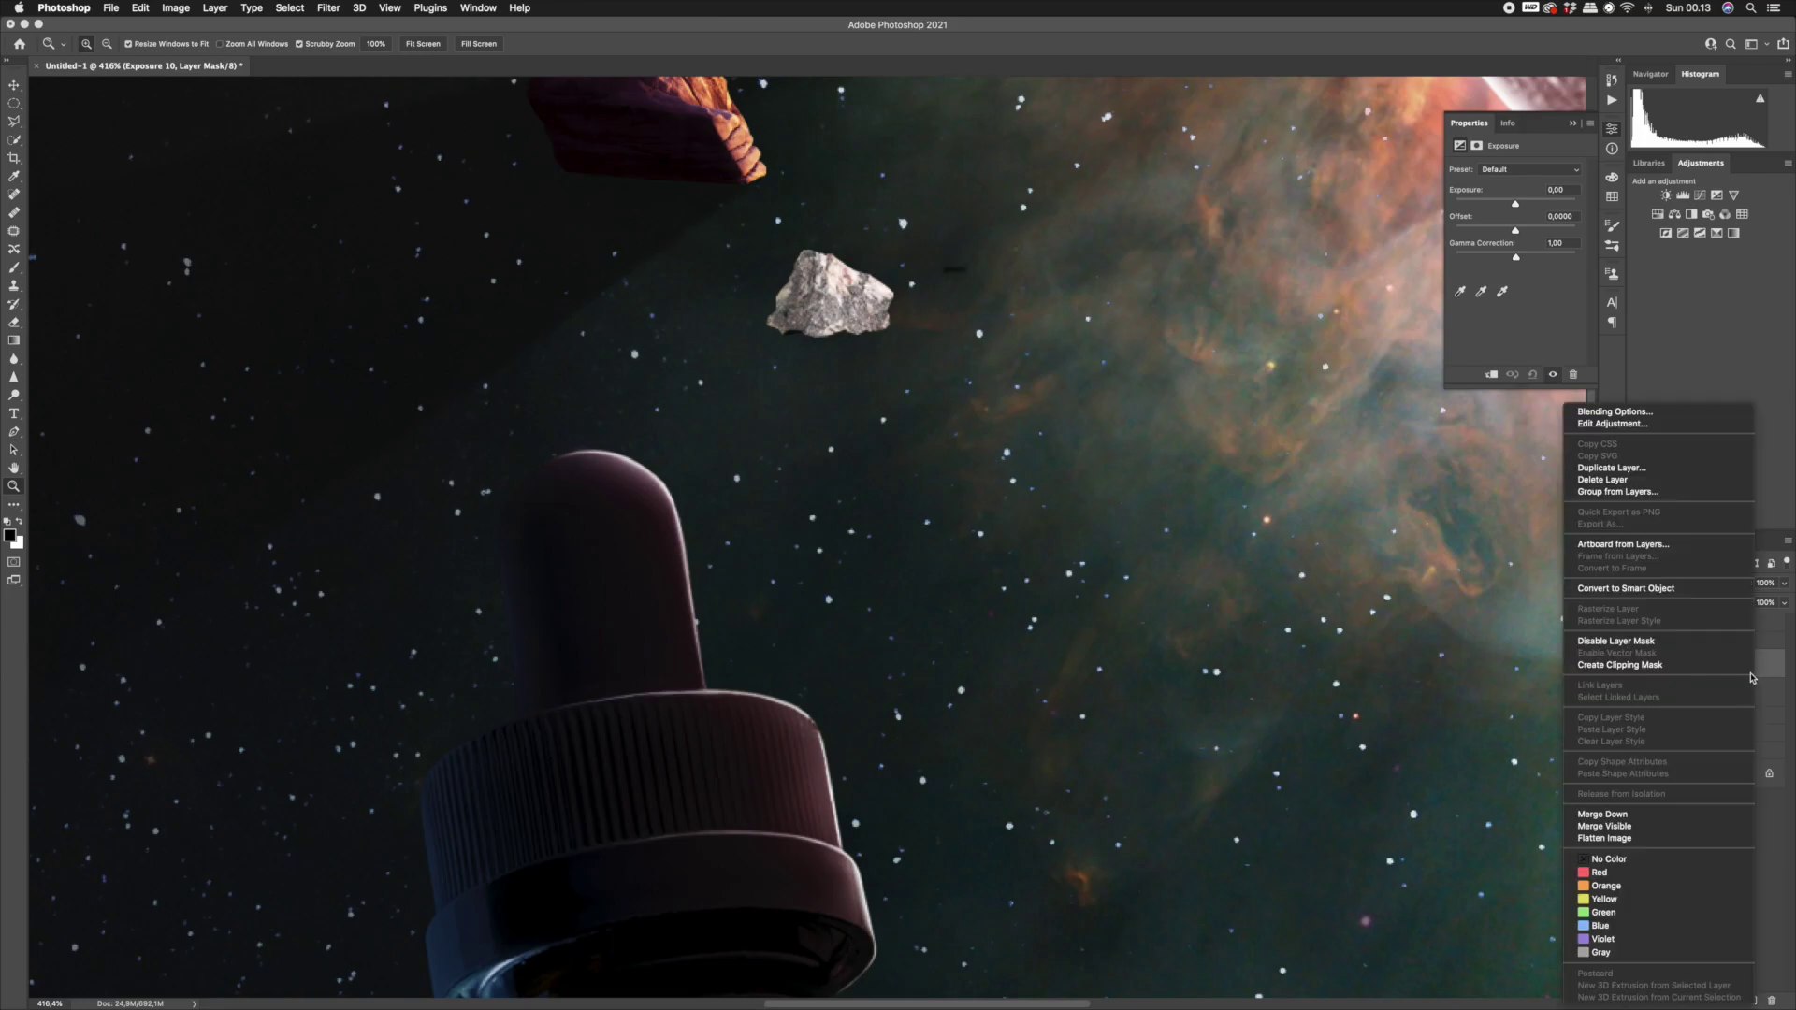
pyautogui.click(1647, 665)
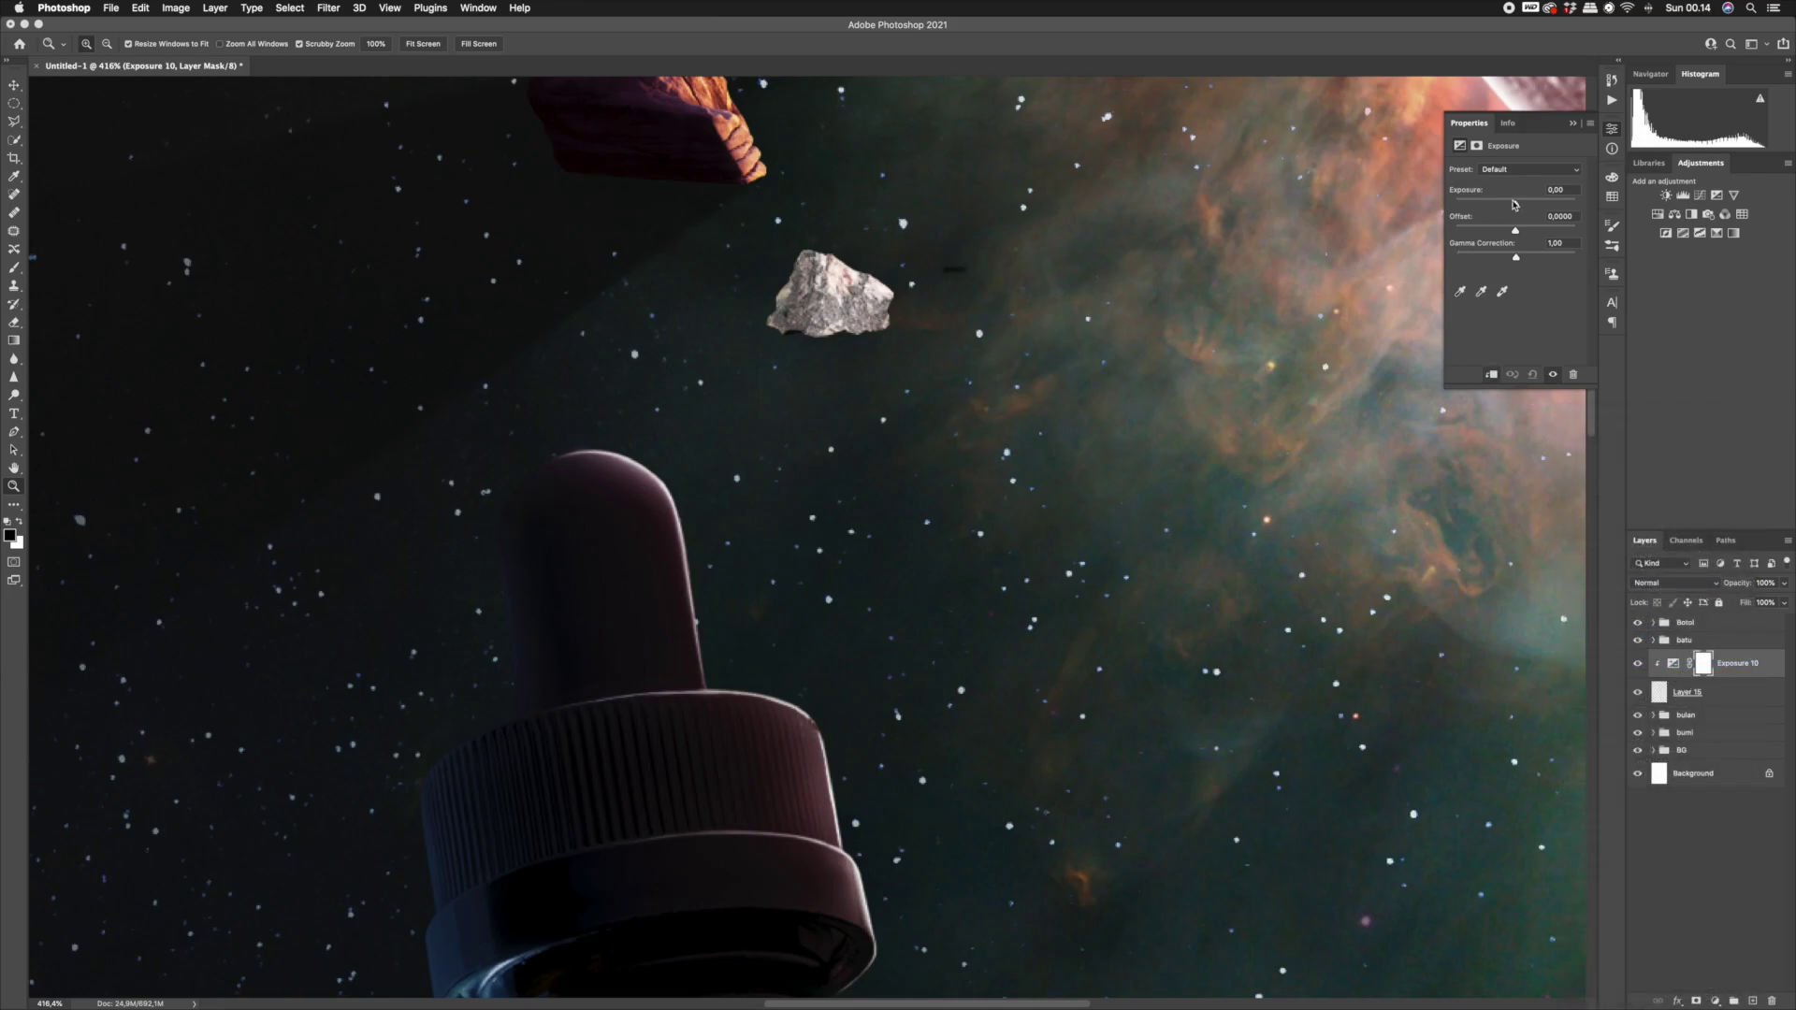
pyautogui.click(1708, 668)
pyautogui.hotkey('ctrl', 'i')
# Paint white at 100% opacity on the Exposure mask over the small rock's sides facing away from the moon.
pyautogui.press('b')
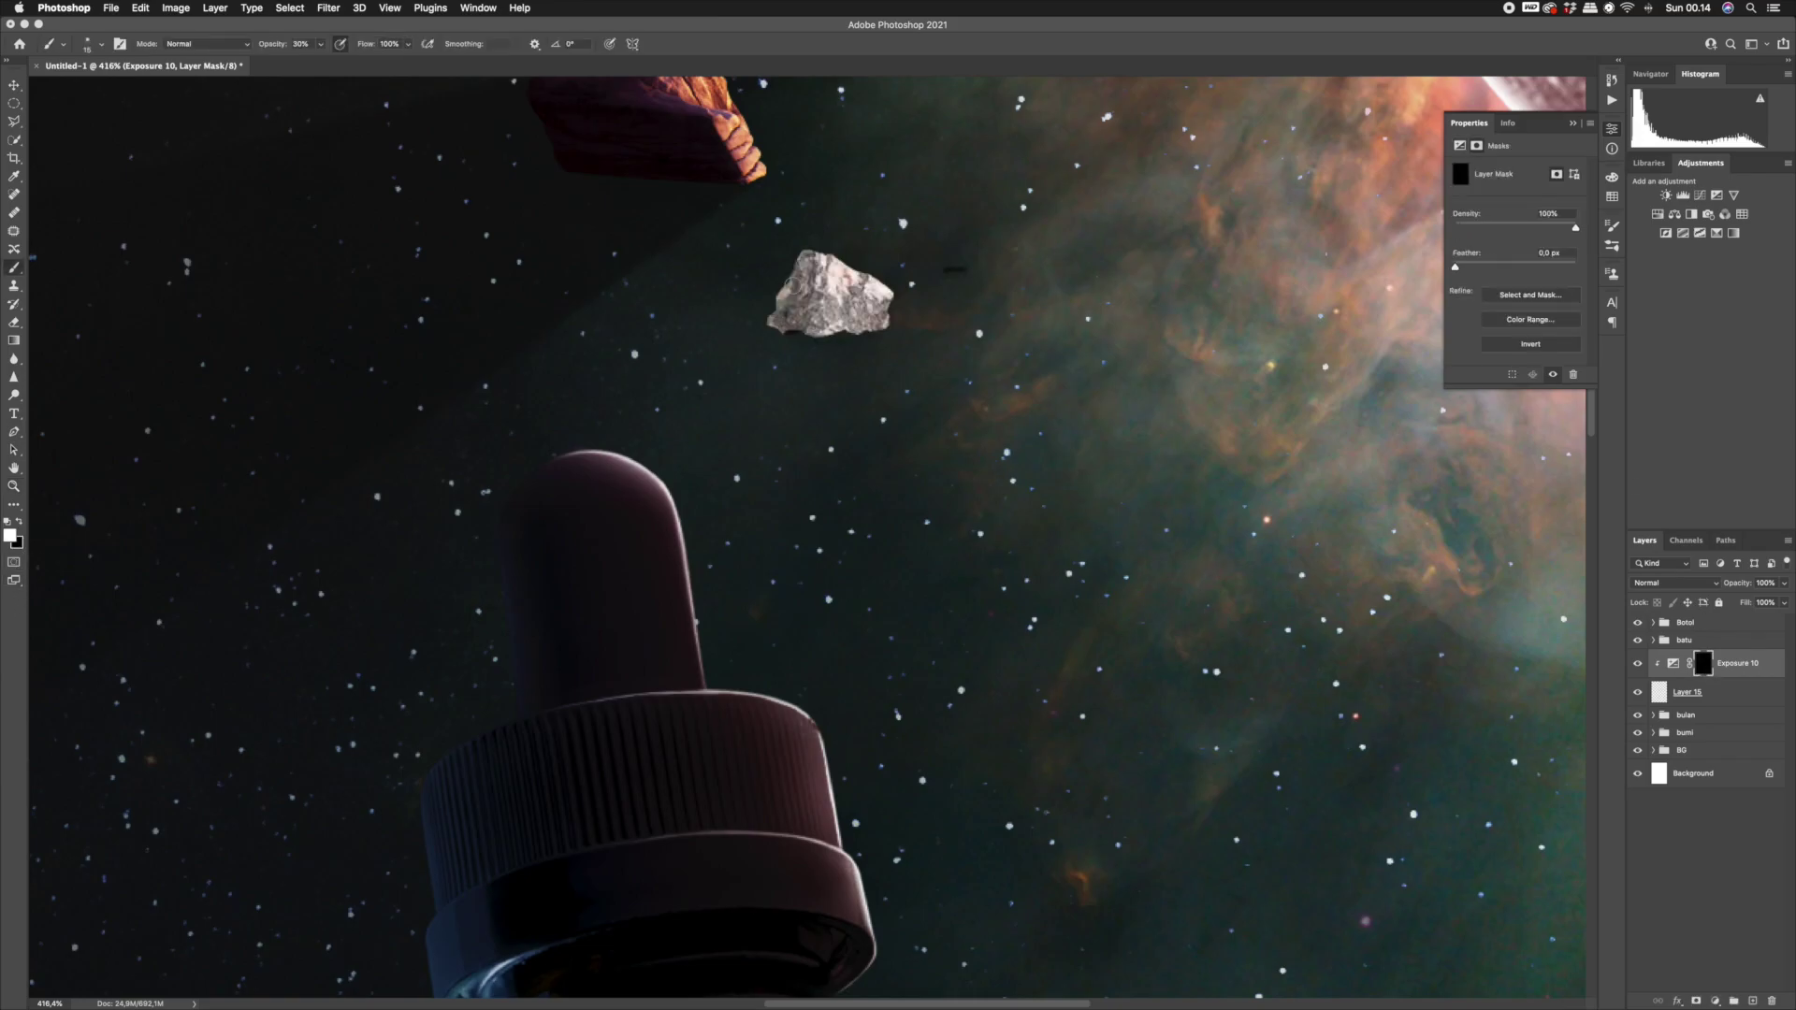
pyautogui.rightClick(819, 138)
pyautogui.moveTo(915, 206); pyautogui.dragTo(916, 207)
pyautogui.press('Return')
pyautogui.moveTo(808, 254)
pyautogui.mouseDown()
pyautogui.moveTo(760, 346)
pyautogui.moveTo(865, 303)
pyautogui.mouseUp()
pyautogui.moveTo(867, 281)
pyautogui.mouseDown()
pyautogui.moveTo(853, 323)
pyautogui.moveTo(827, 313)
pyautogui.moveTo(810, 263)
pyautogui.moveTo(812, 329)
pyautogui.mouseUp()
pyautogui.keyDown('ctrl'); pyautogui.keyDown('alt'); pyautogui.moveTo(811, 355); pyautogui.dragTo(815, 355); pyautogui.keyUp('alt'); pyautogui.keyUp('ctrl')
pyautogui.moveTo(835, 249); pyautogui.dragTo(846, 314)
pyautogui.press('x')
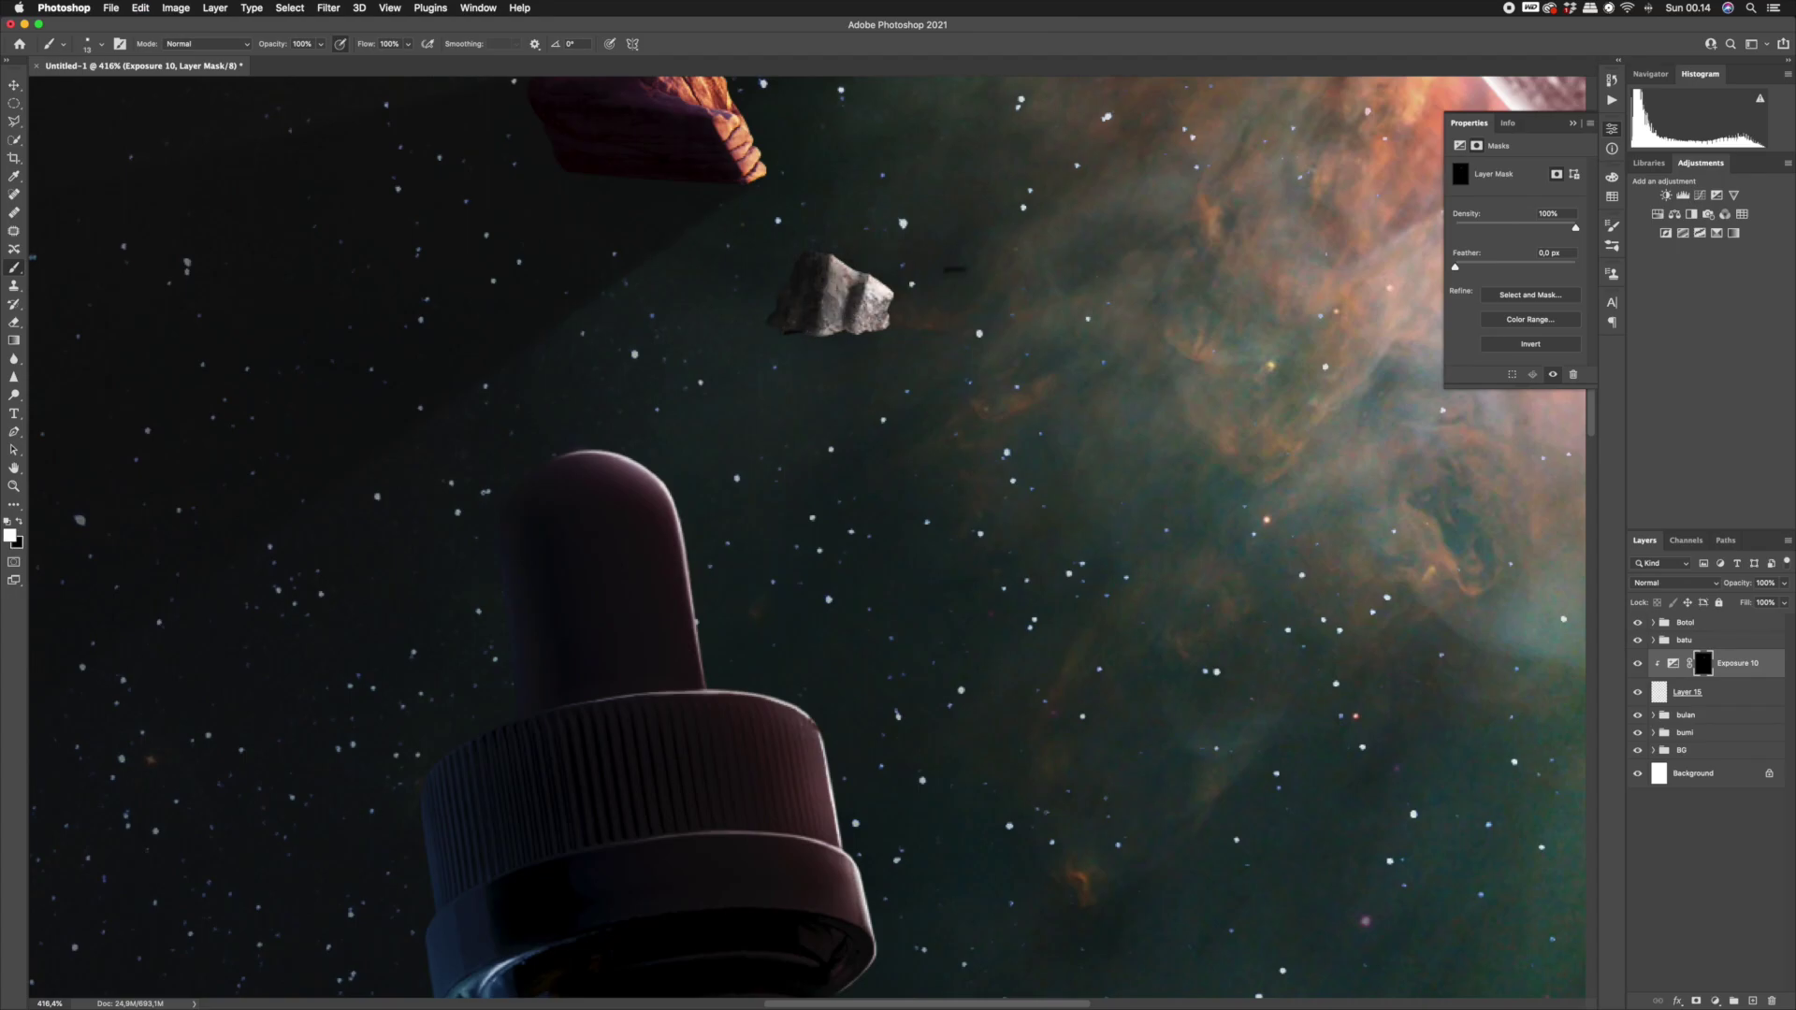
# Add a clipped Color Balance directly above the small rock, shifting midtones strongly to red and slightly to magenta and yellow.
pyautogui.press('z')
pyautogui.moveTo(892, 289); pyautogui.dragTo(959, 271)
pyautogui.click(1720, 692)
pyautogui.click(1715, 1001)
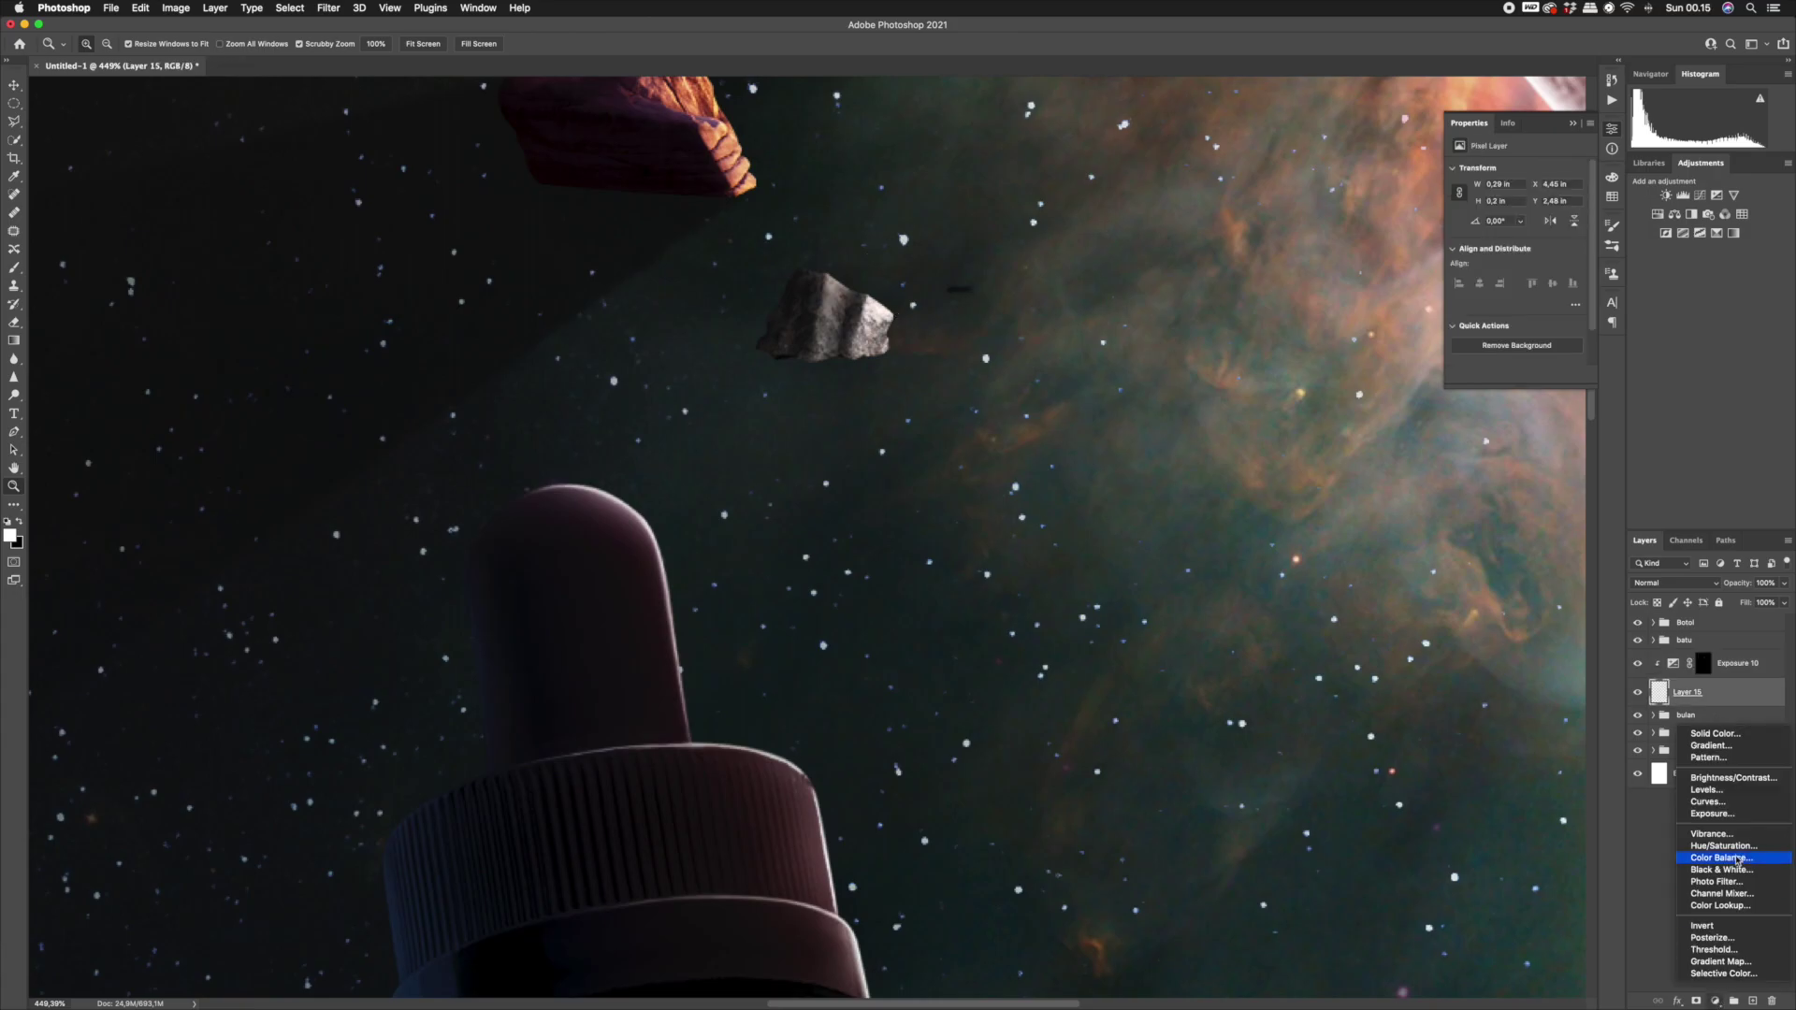
pyautogui.click(1738, 859)
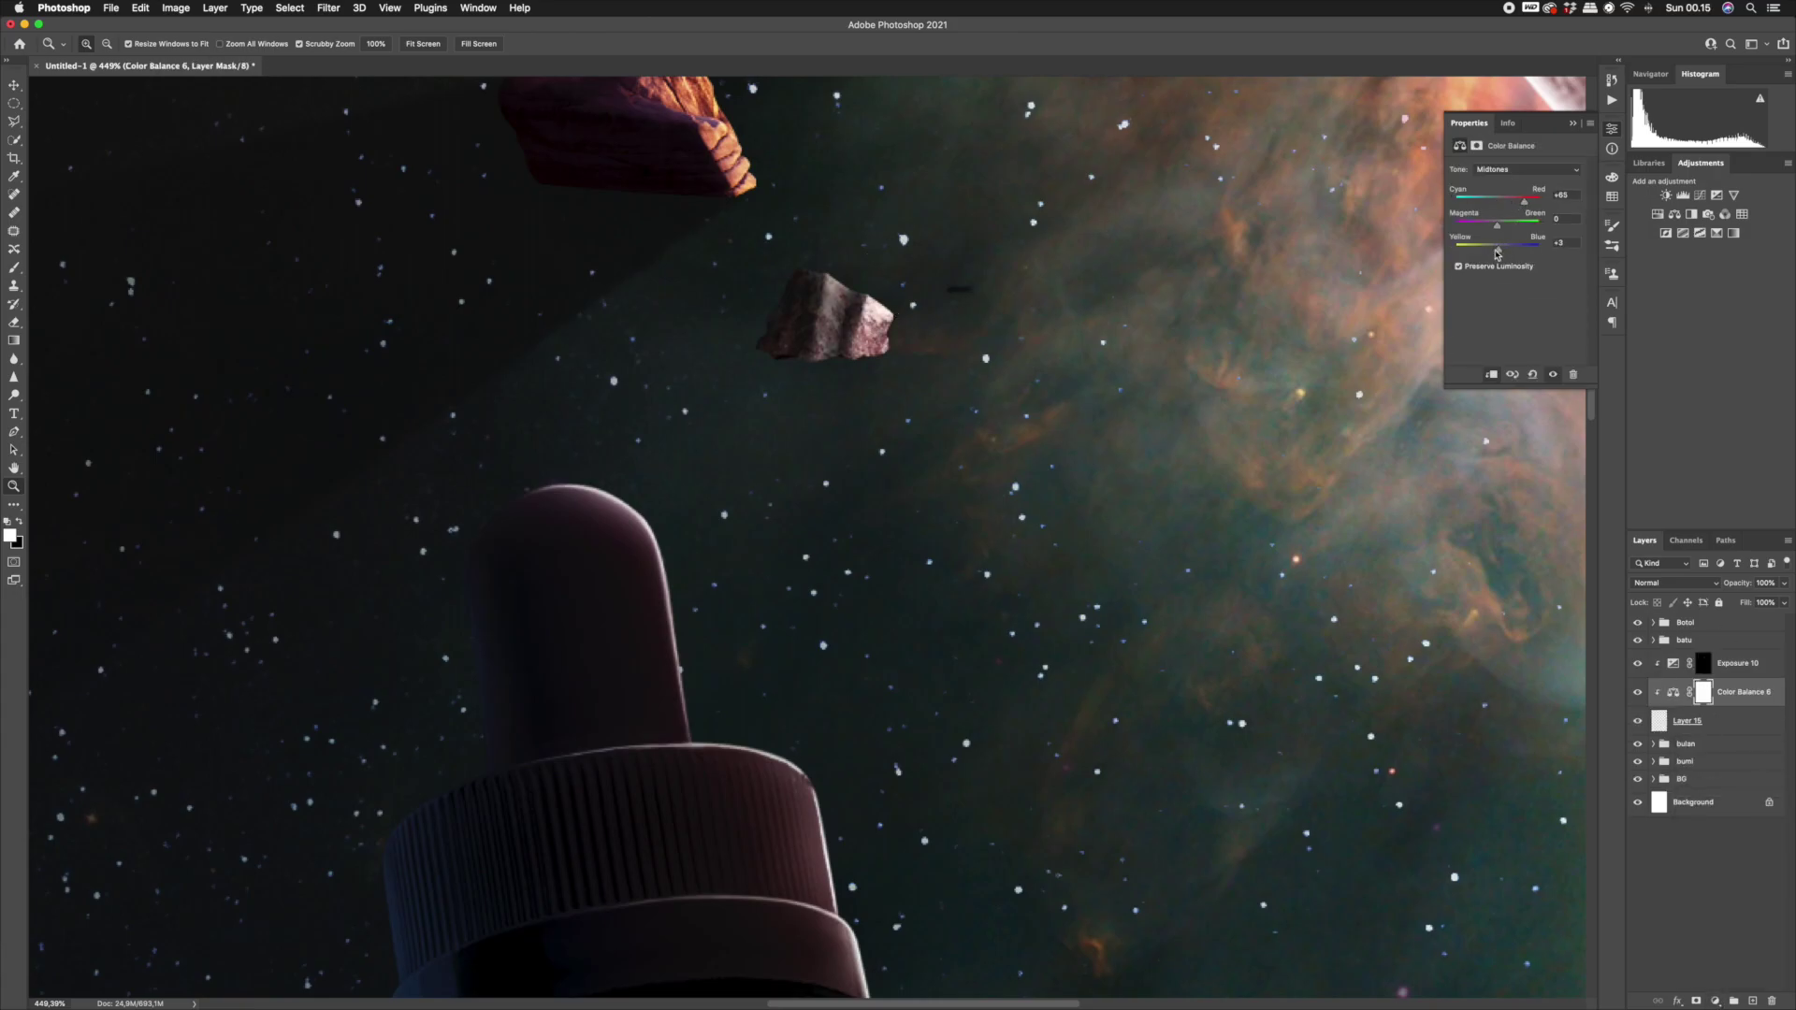
pyautogui.click(1503, 169)
pyautogui.moveTo(1498, 250)
pyautogui.mouseDown()
pyautogui.moveTo(1512, 202)
pyautogui.moveTo(1491, 250)
pyautogui.mouseUp()
pyautogui.click(1502, 182)
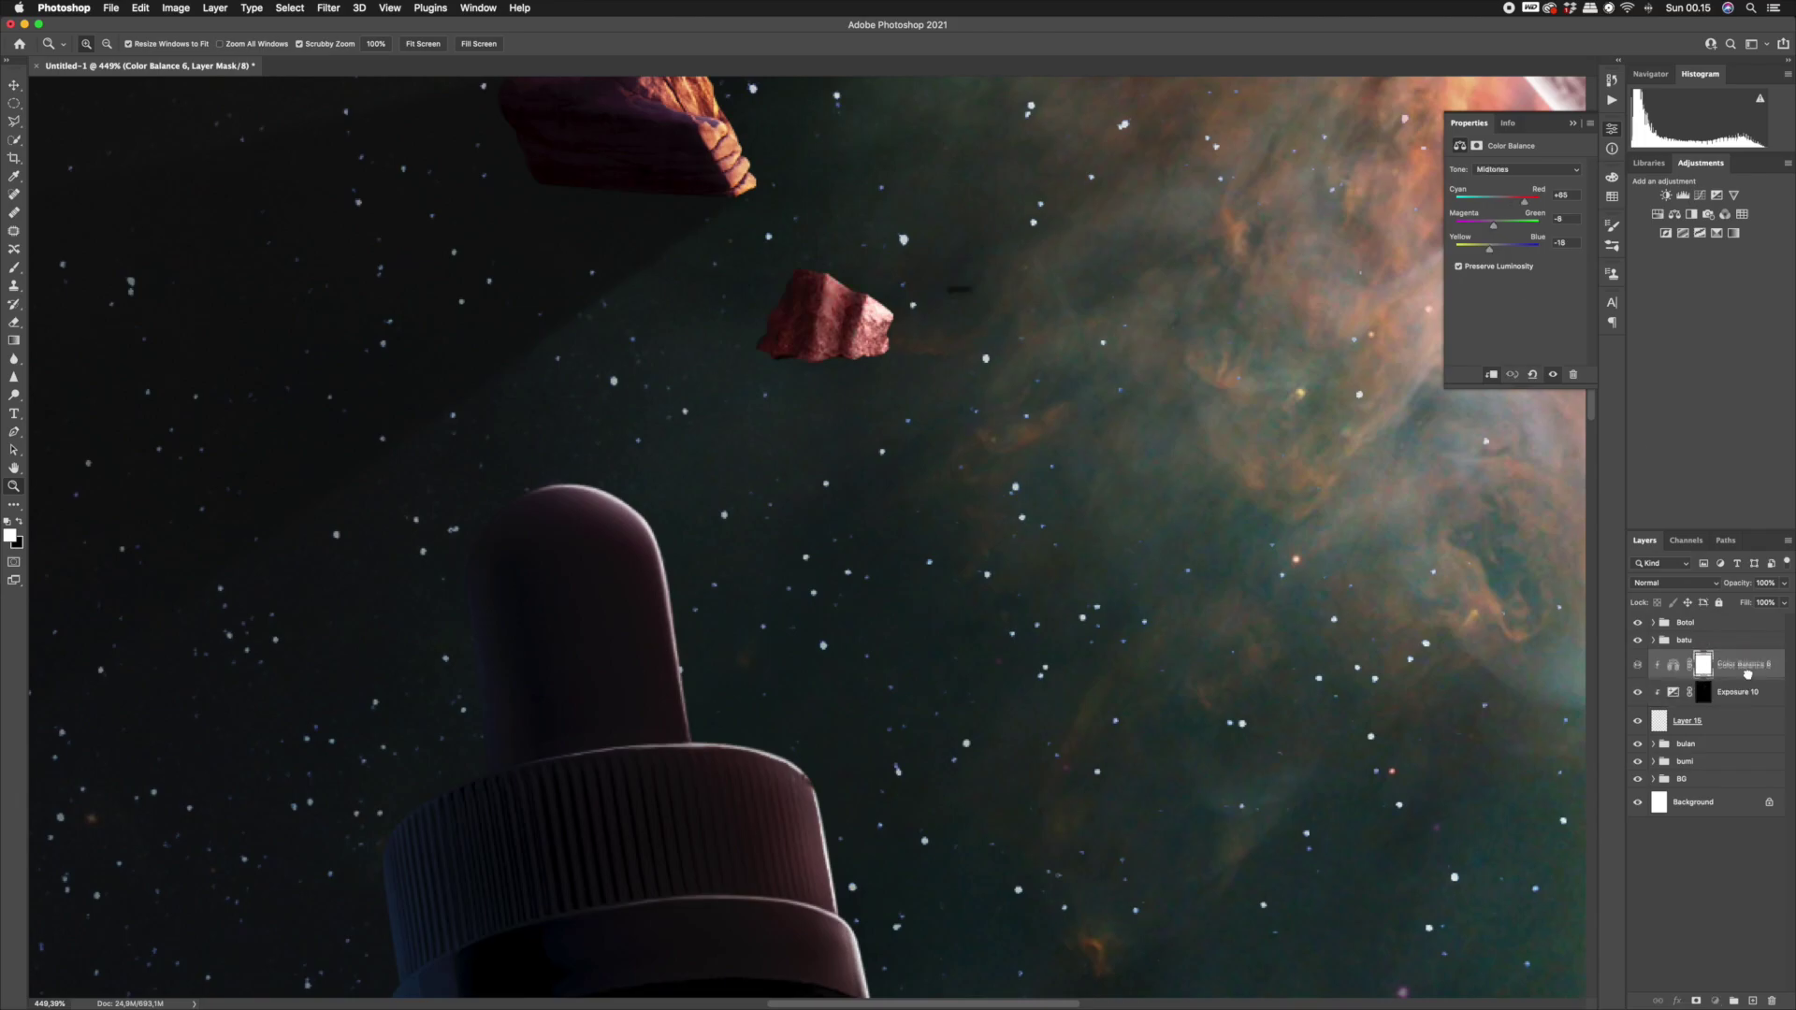
# Keep the Color Balance beneath the Exposure and brush black on its mask over the small rock's shaded side.
pyautogui.click(1701, 694)
pyautogui.press('b')
pyautogui.press('x')
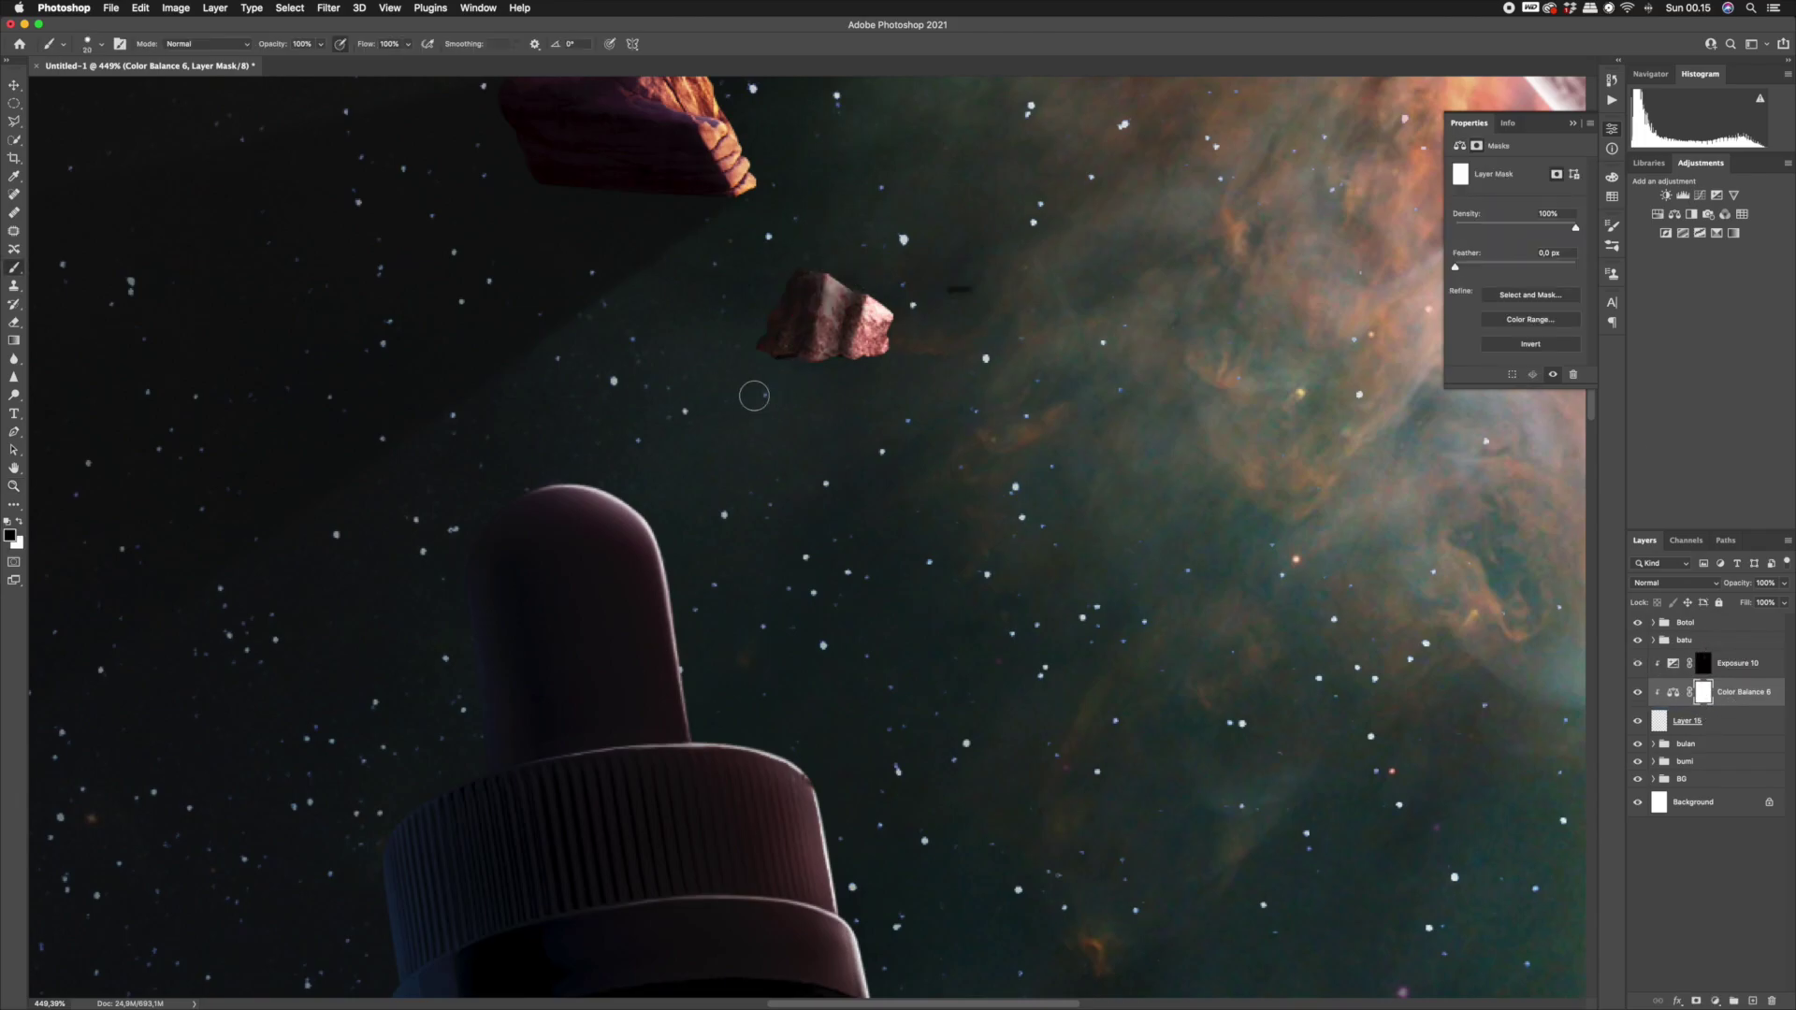
pyautogui.press('z')
pyautogui.moveTo(868, 452); pyautogui.dragTo(767, 452)
pyautogui.moveTo(846, 292); pyautogui.dragTo(973, 292)
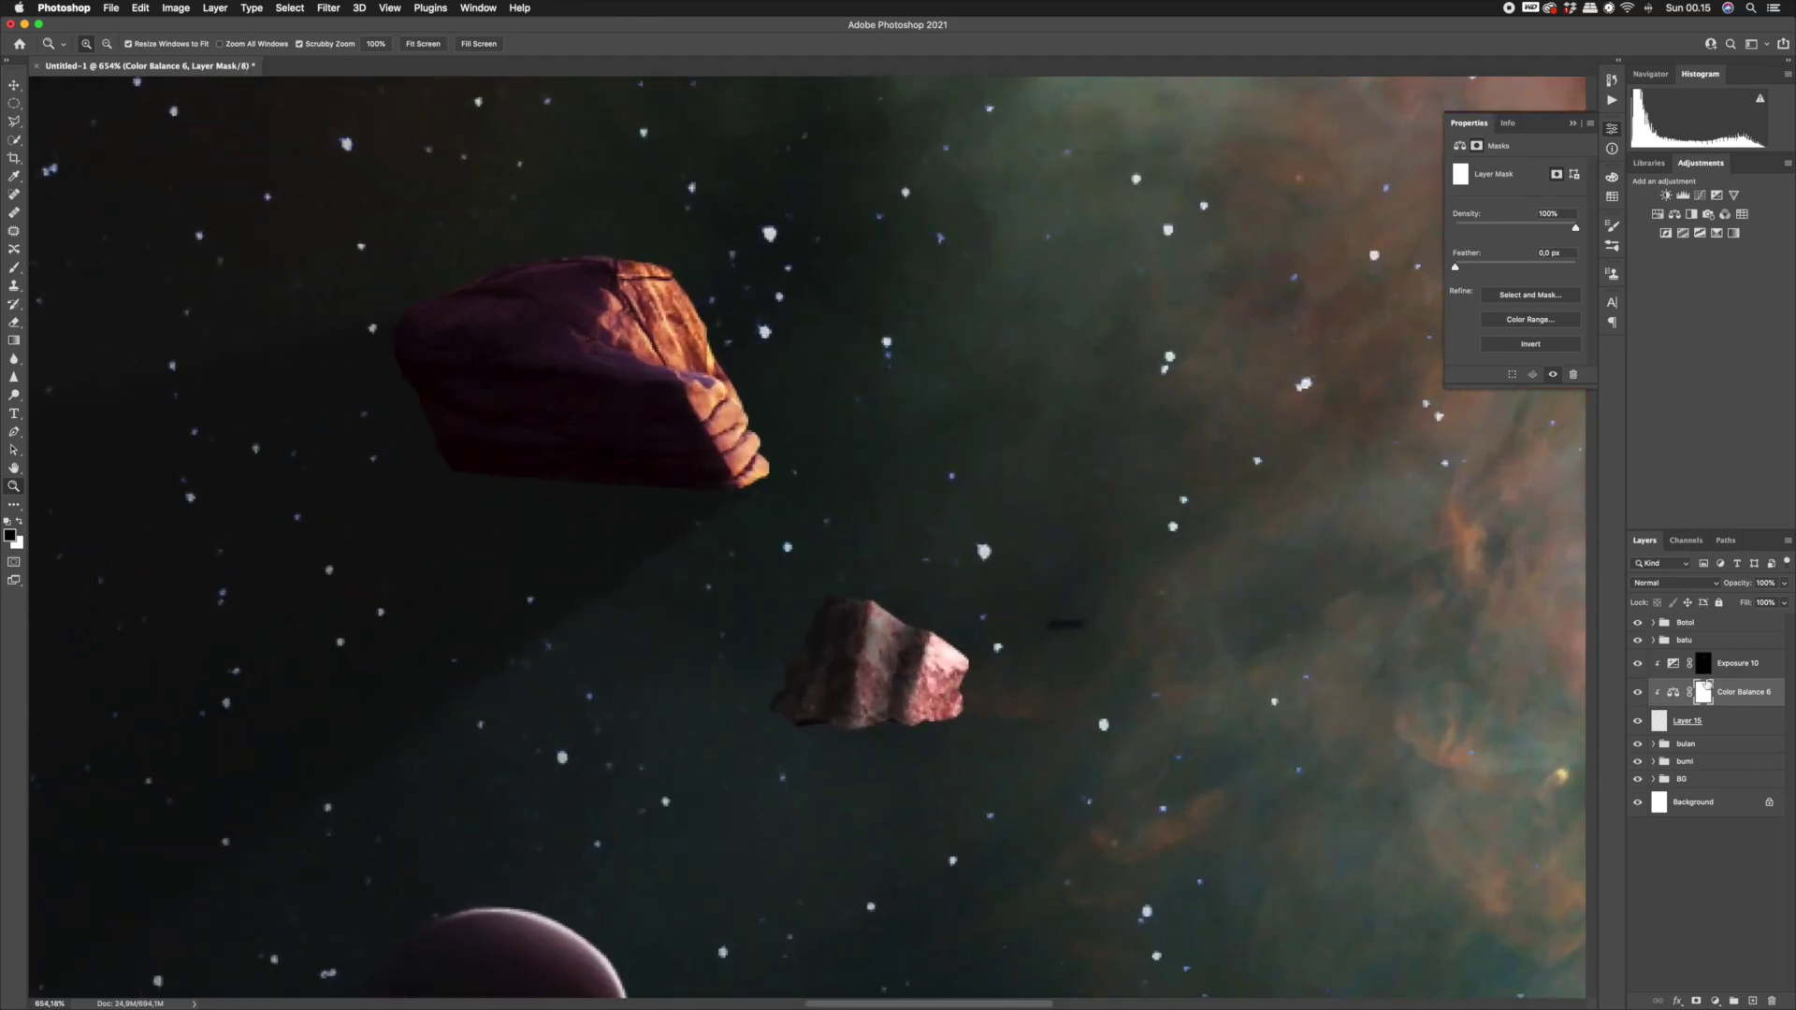
# Refine the darkening Exposure mask along the small rock's upper edge with a much smaller black brush.
pyautogui.press('b')
pyautogui.click(1704, 663)
pyautogui.press('[')
pyautogui.press('[')
pyautogui.press('[')
pyautogui.press('[')
pyautogui.press('[')
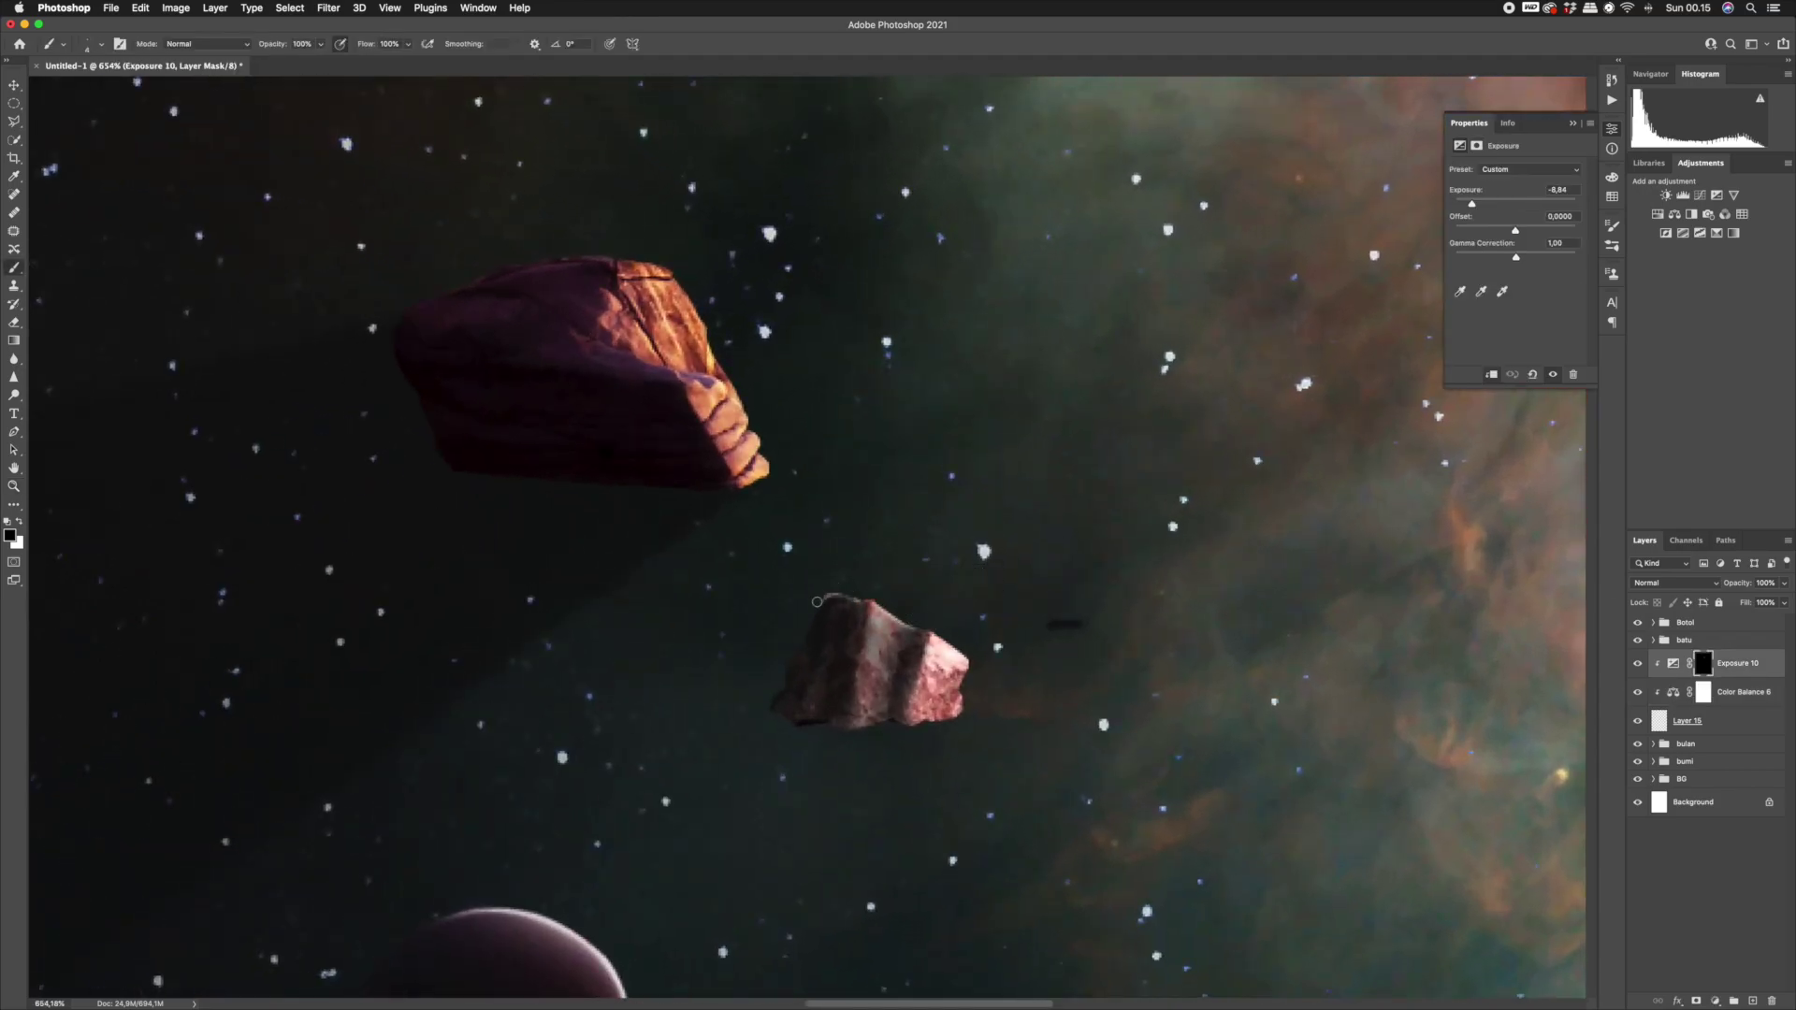
# With the layer stack position beneath the small rock active, lasso a shadow wedge from the rock toward the lower-left.
pyautogui.press('z')
pyautogui.moveTo(978, 614); pyautogui.dragTo(842, 614)
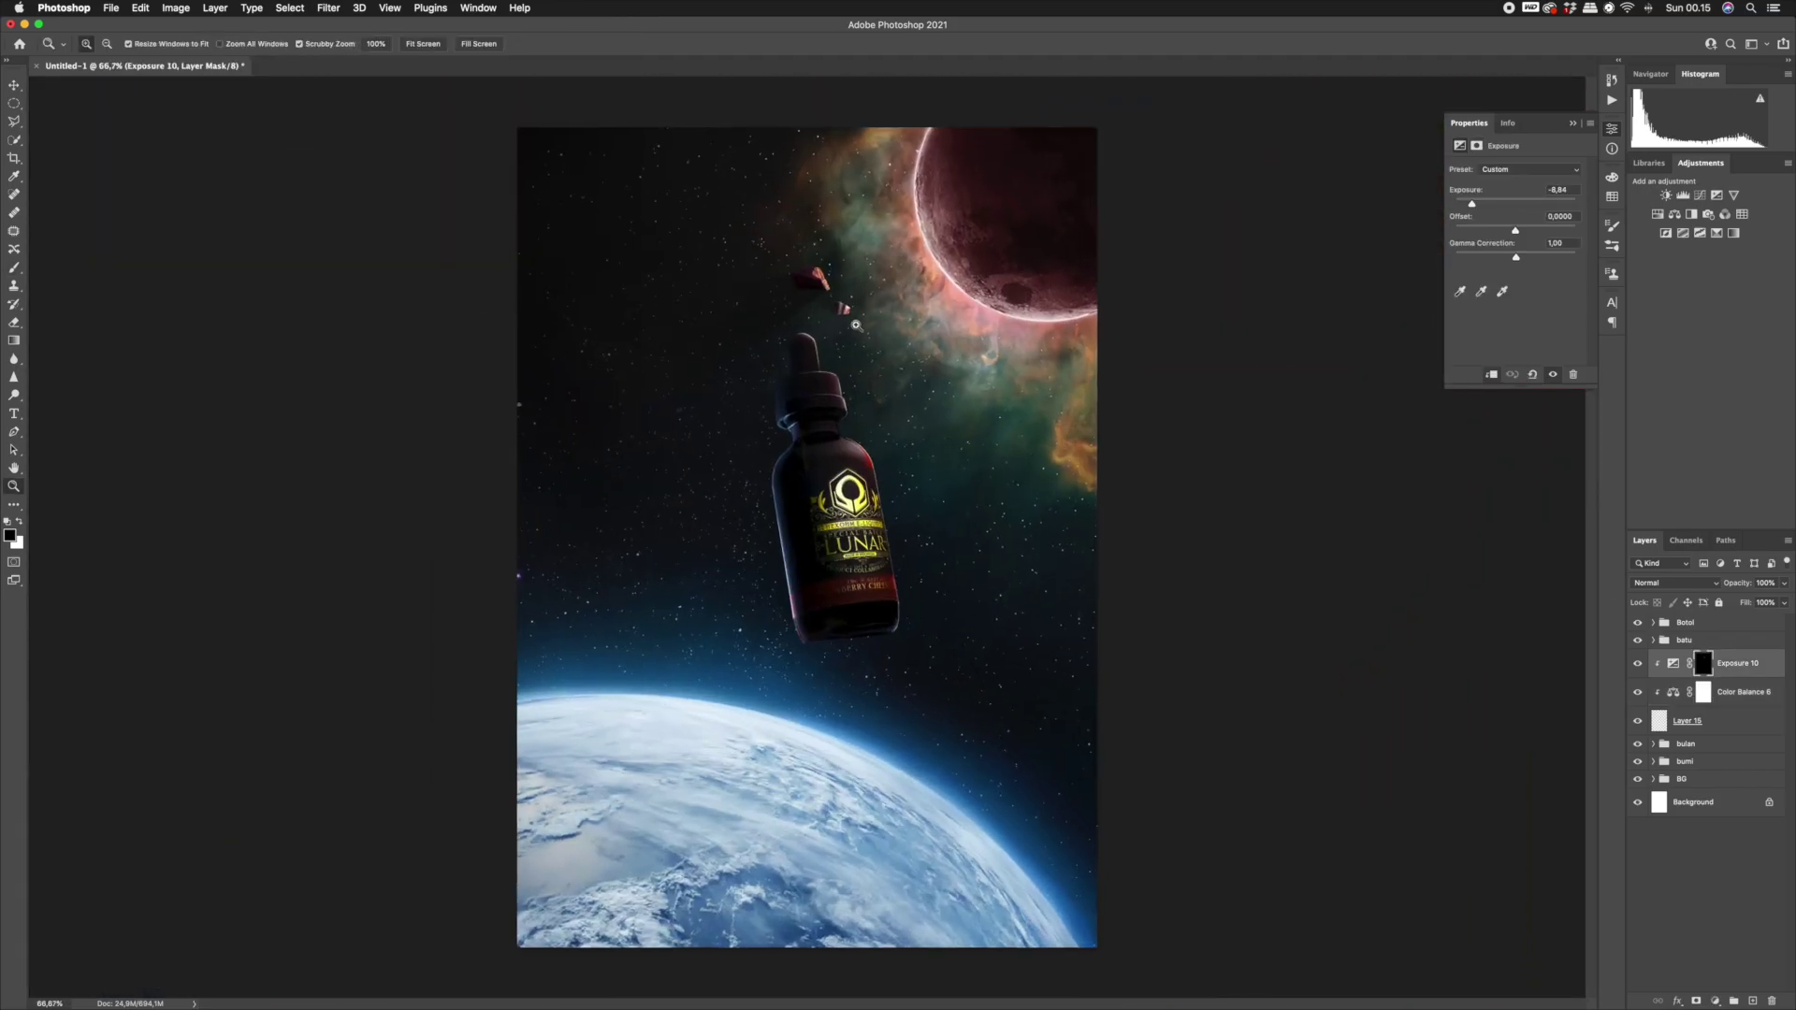
pyautogui.moveTo(842, 293); pyautogui.dragTo(894, 293)
pyautogui.click(1735, 751)
pyautogui.press('l')
pyautogui.click(833, 319)
pyautogui.click(347, 647)
pyautogui.click(639, 754)
pyautogui.doubleClick(857, 334)
# Darken the selected shadow wedge with a Curves adjustment and feather its mask by 2.3 px.
pyautogui.click(1700, 195)
pyautogui.moveTo(1533, 246); pyautogui.dragTo(1468, 273)
pyautogui.click(1692, 749)
# Fade the far end of the small rock's shadow on the Curves mask with a large soft black brush.
pyautogui.click(13, 269)
pyautogui.moveTo(407, 319); pyautogui.dragTo(438, 318)
pyautogui.moveTo(652, 759); pyautogui.dragTo(631, 342)
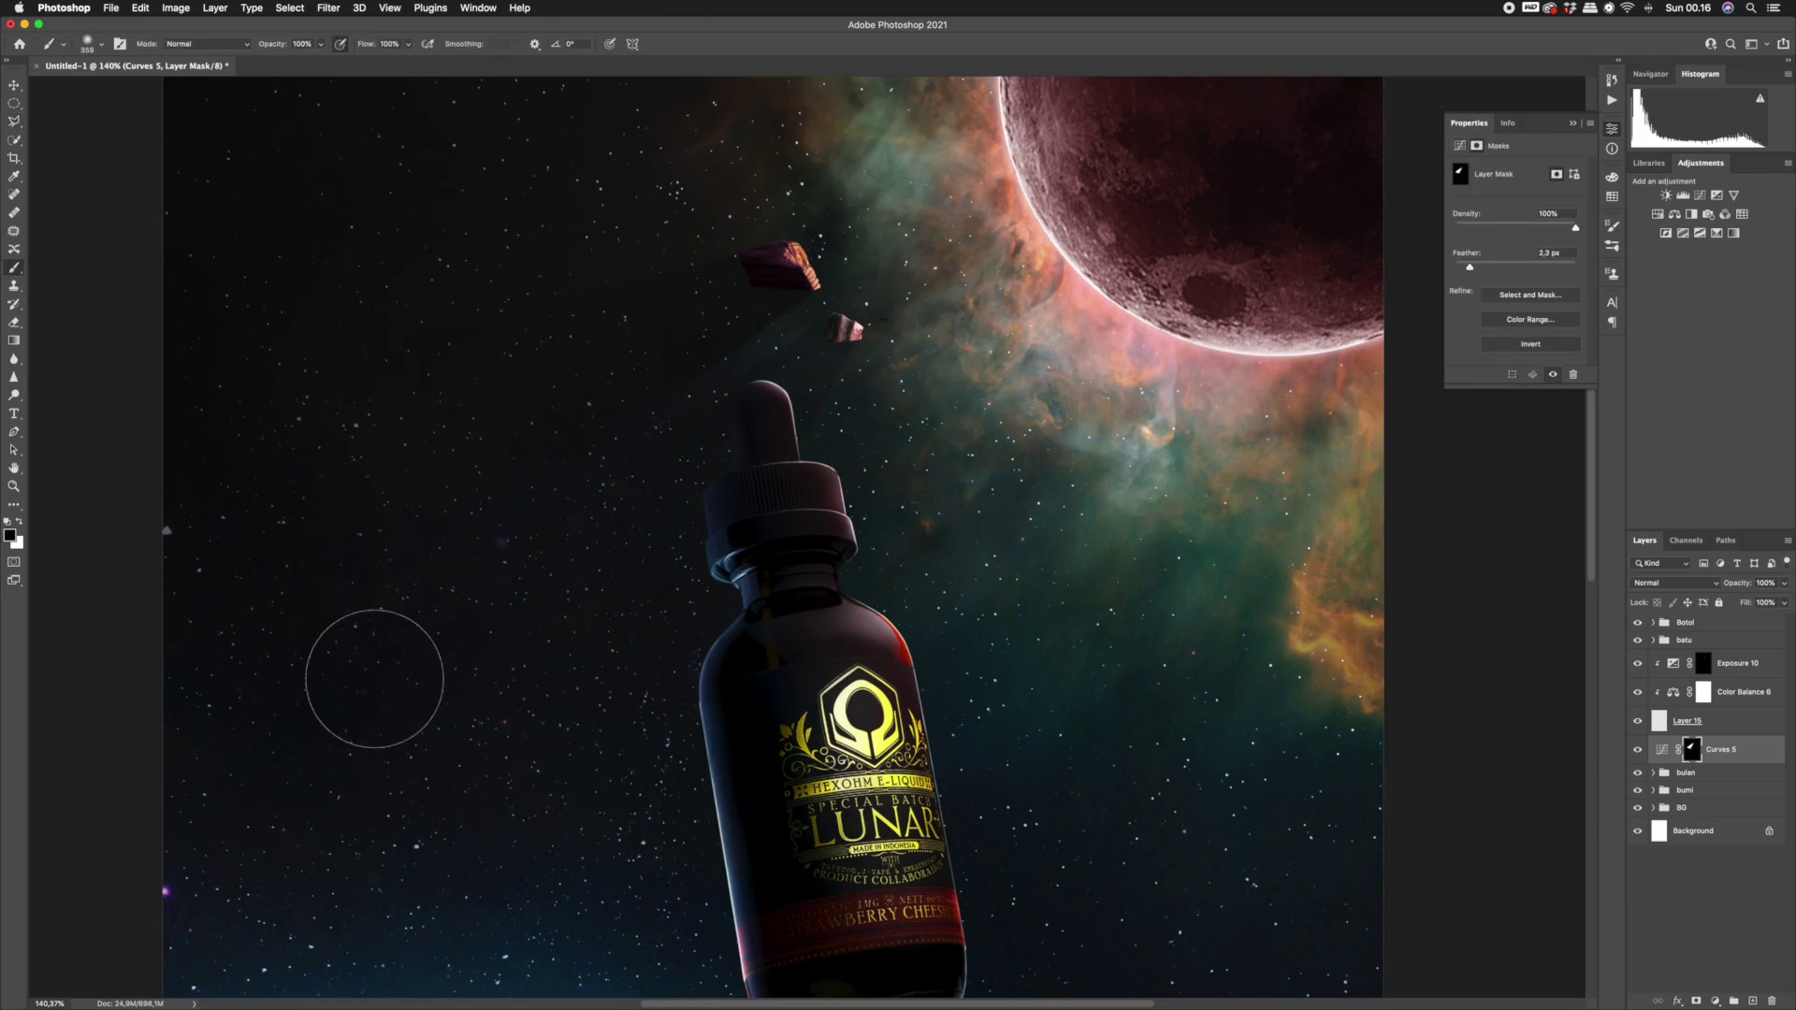
pyautogui.press('z')
pyautogui.moveTo(812, 501); pyautogui.dragTo(782, 513)
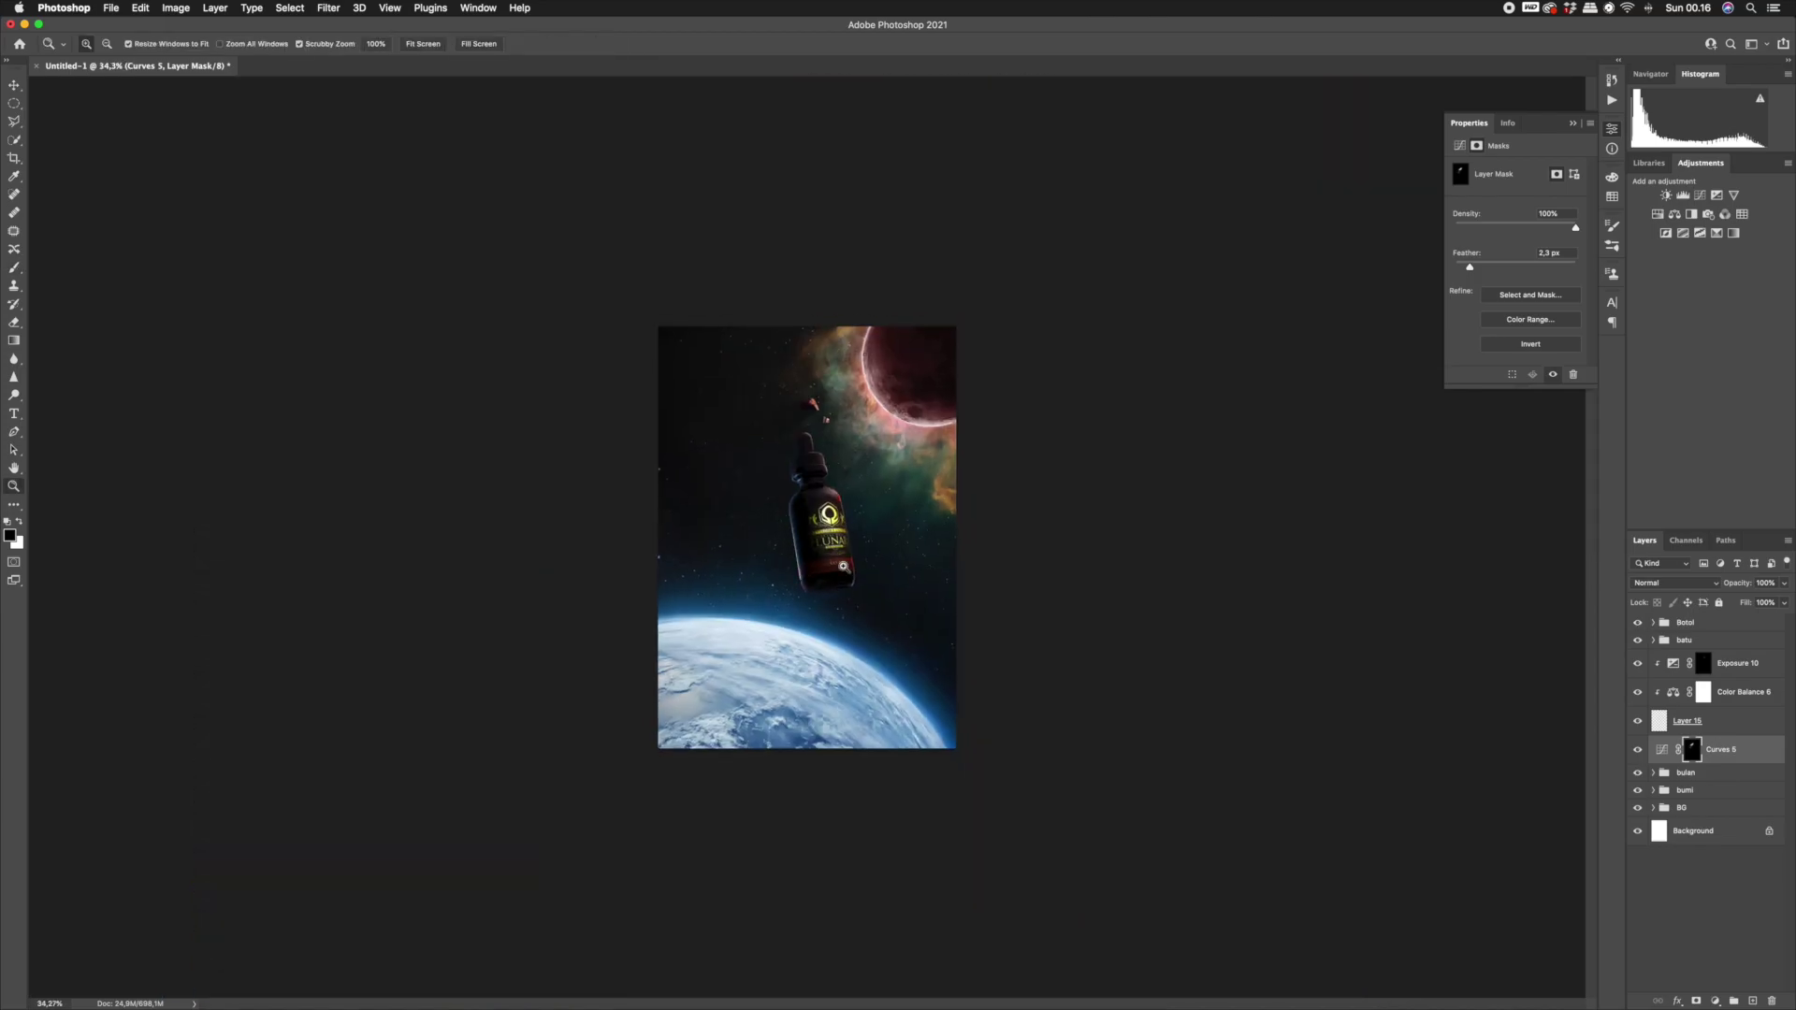
# Group the small rock with its adjustments and shadow Curves as "batu 2".
pyautogui.moveTo(847, 457); pyautogui.dragTo(868, 426)
pyautogui.moveTo(850, 277); pyautogui.dragTo(967, 466)
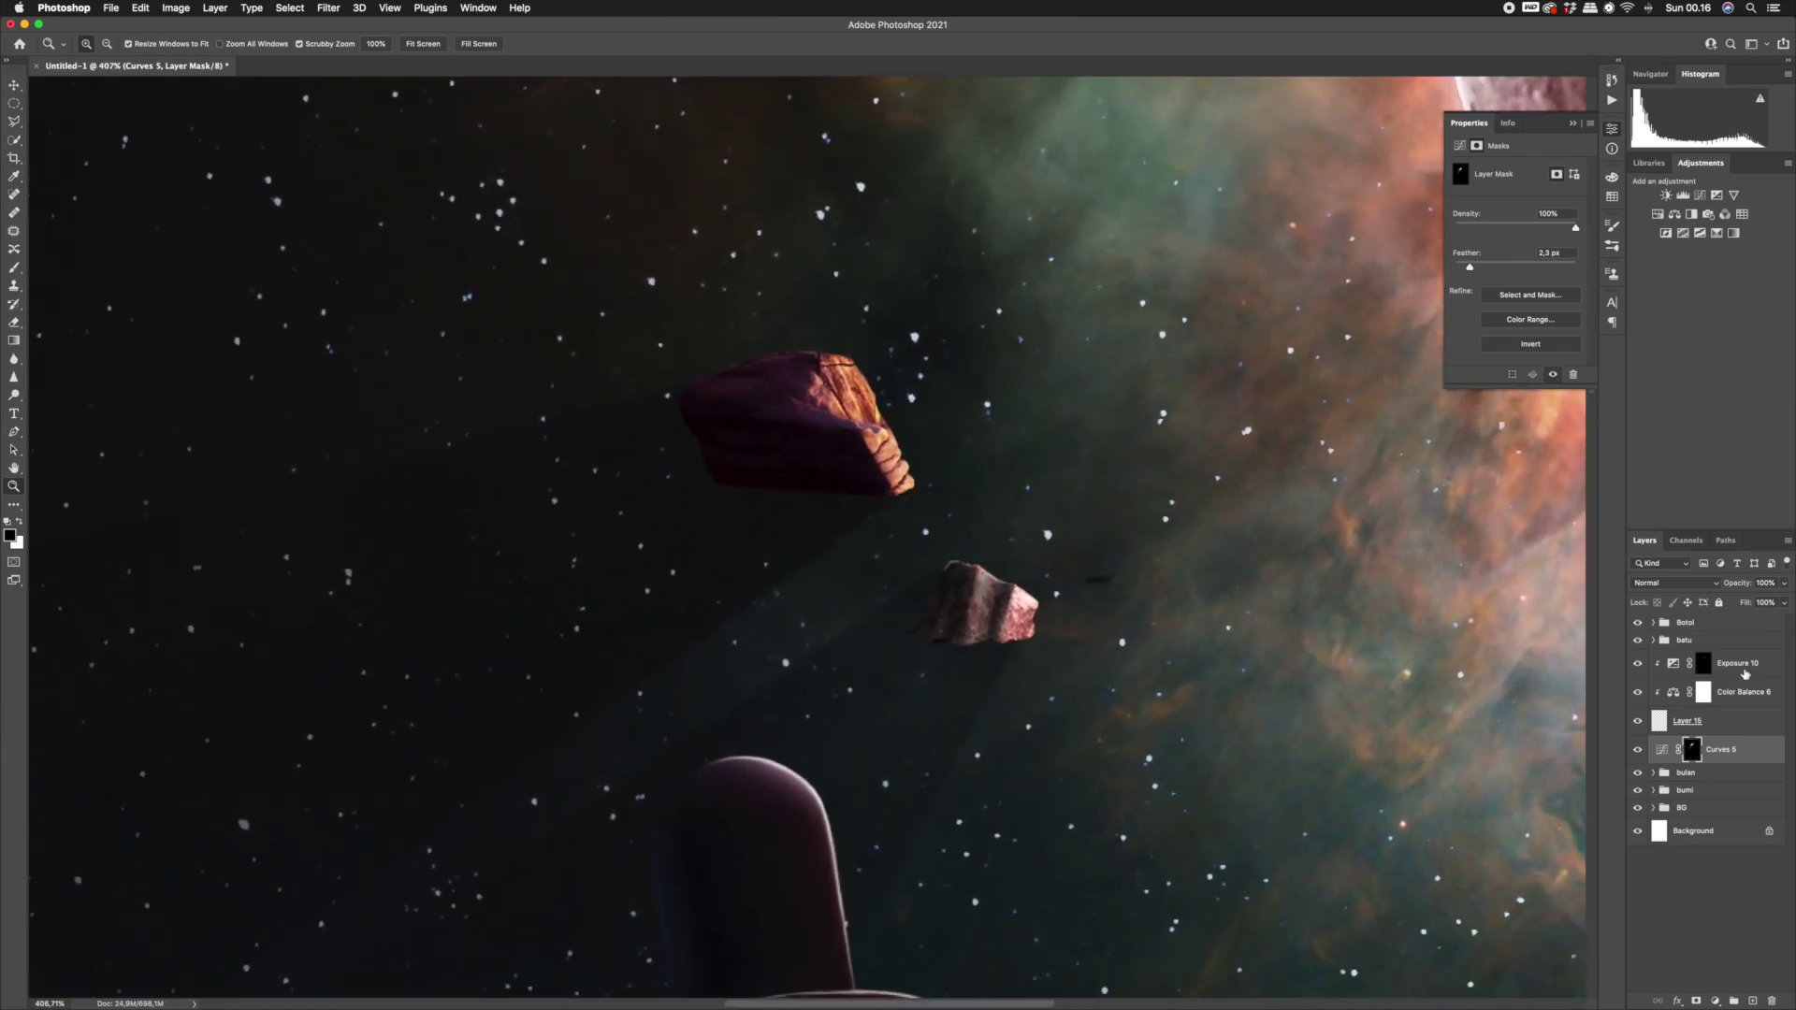
pyautogui.keyDown('shift'); pyautogui.click(1746, 672); pyautogui.keyUp('shift')
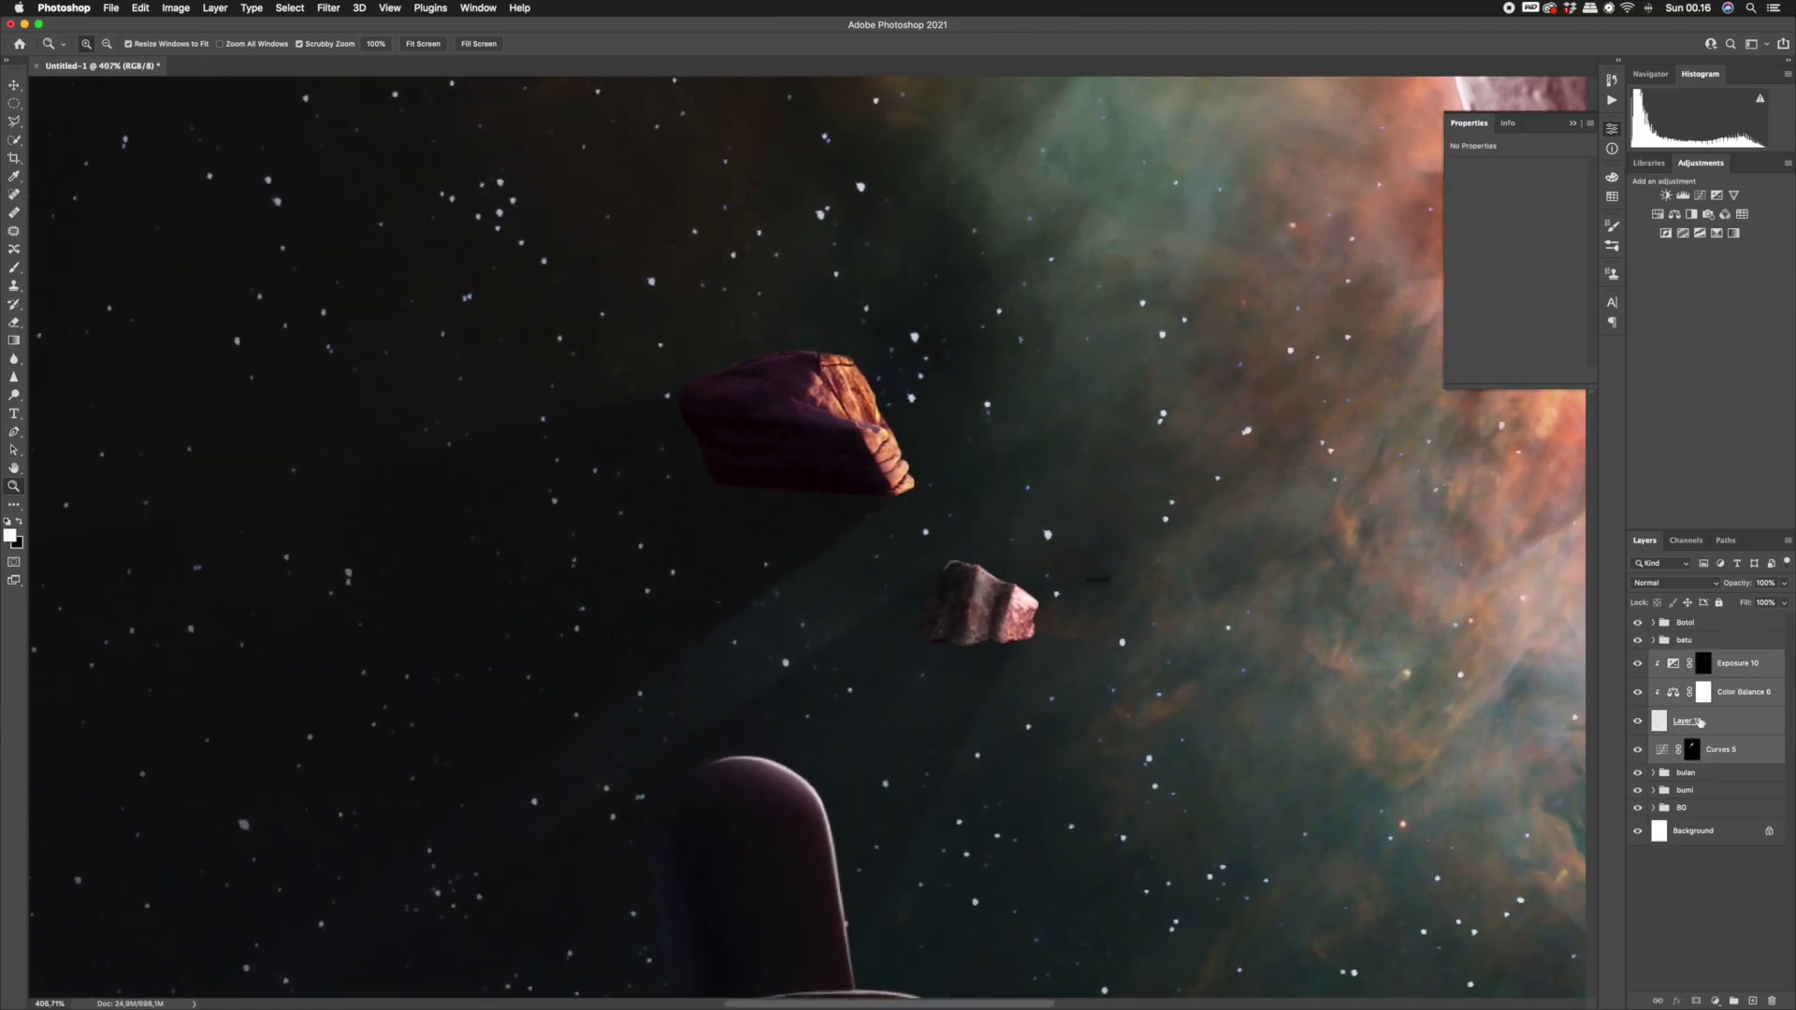
pyautogui.press('super+g')
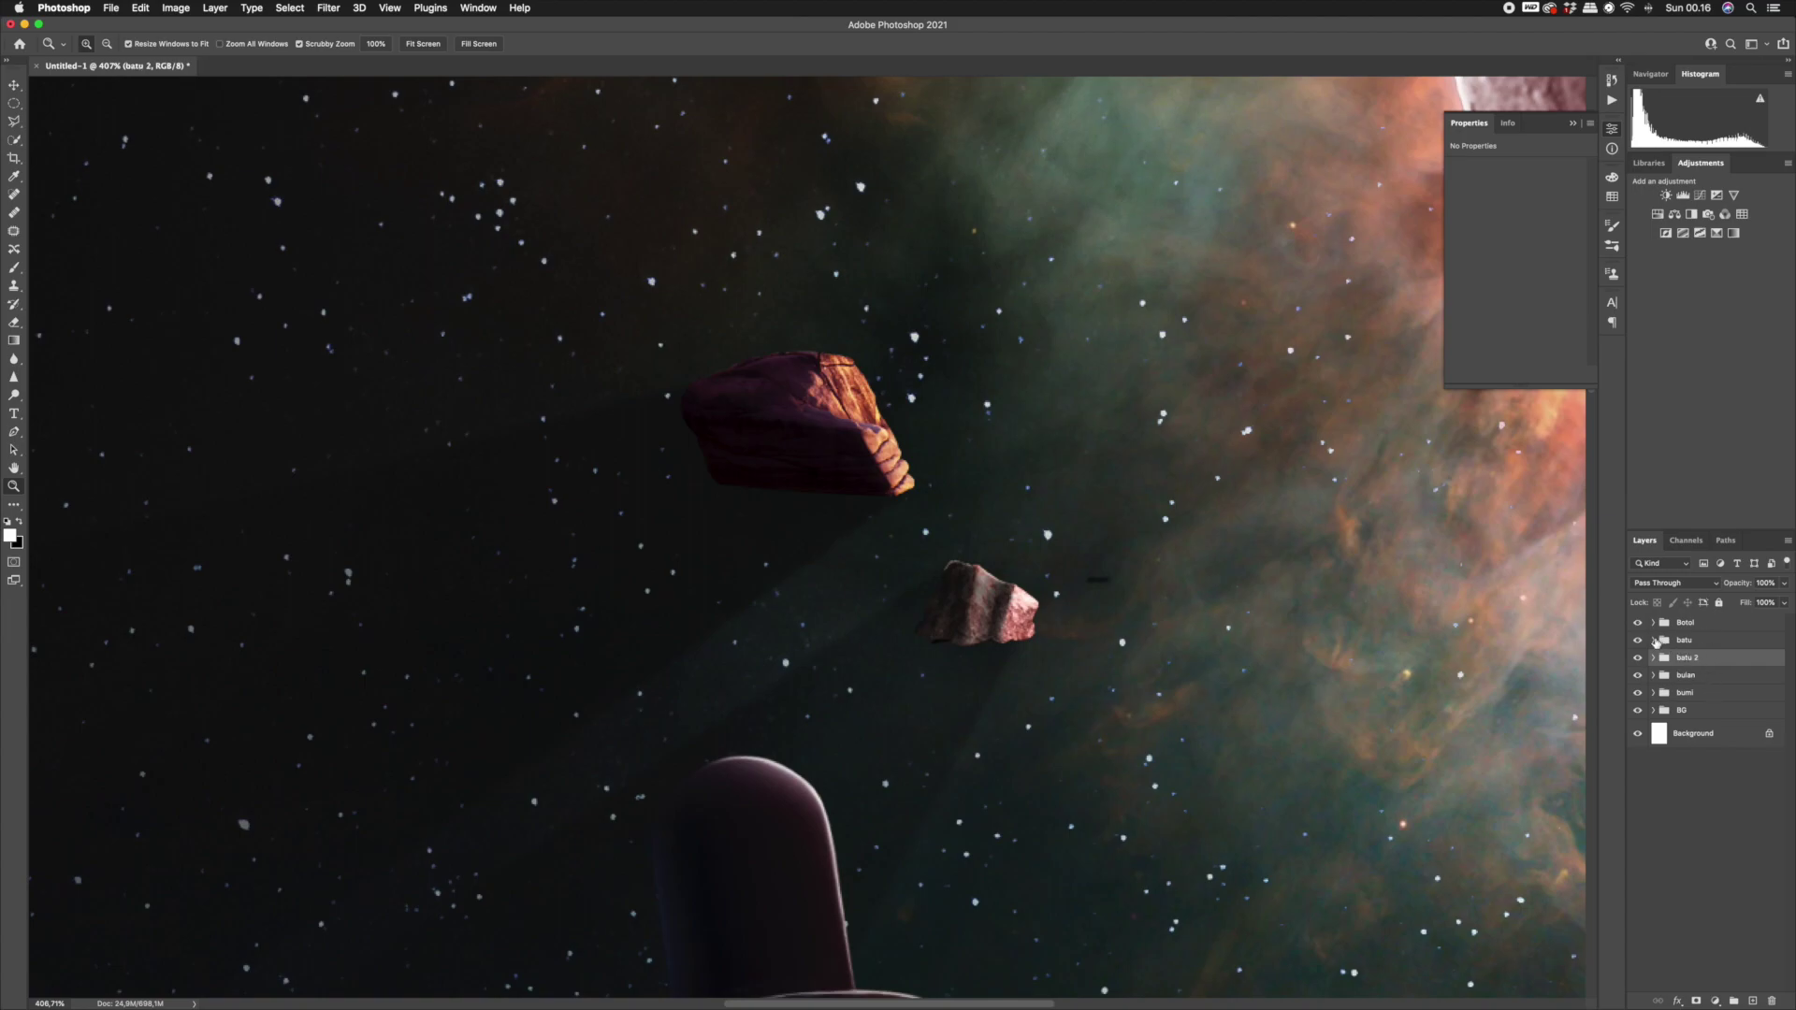
# In the batu group, add a clipped brightening Exposure above the existing Exposure adjustments and invert its mask.
pyautogui.click(1653, 640)
pyautogui.click(1748, 696)
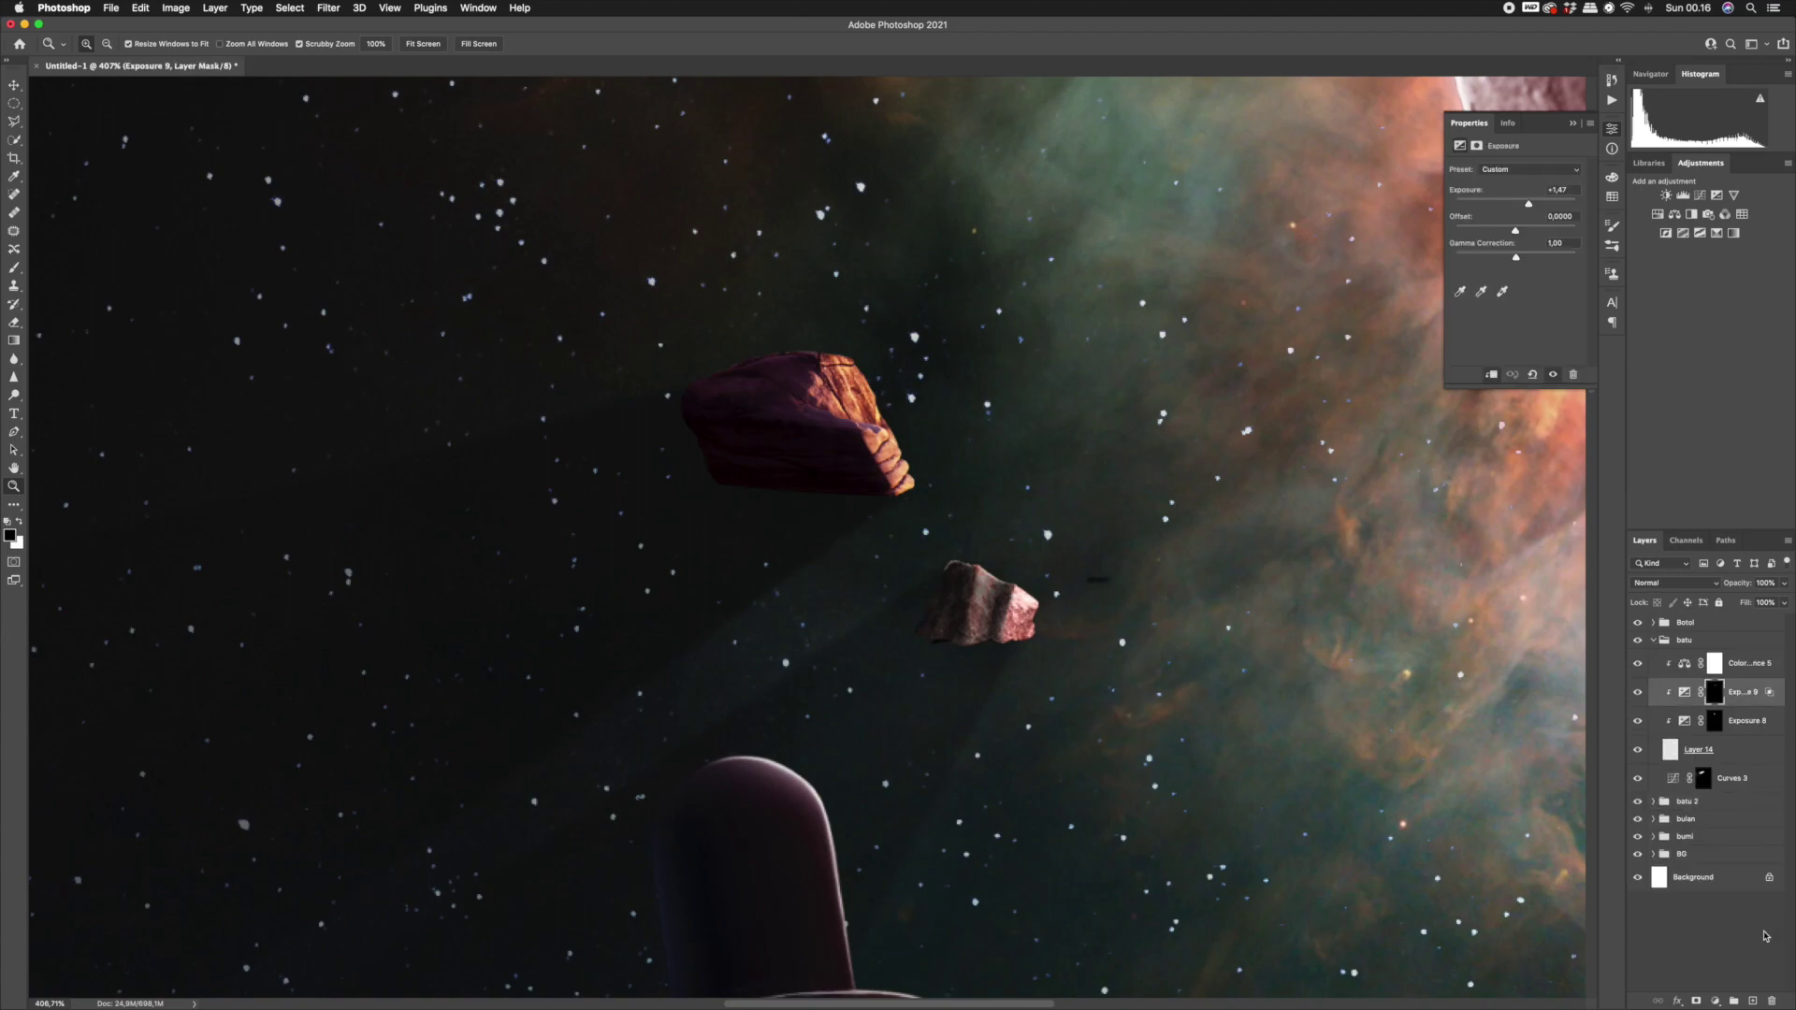
pyautogui.click(1716, 1004)
pyautogui.click(1735, 828)
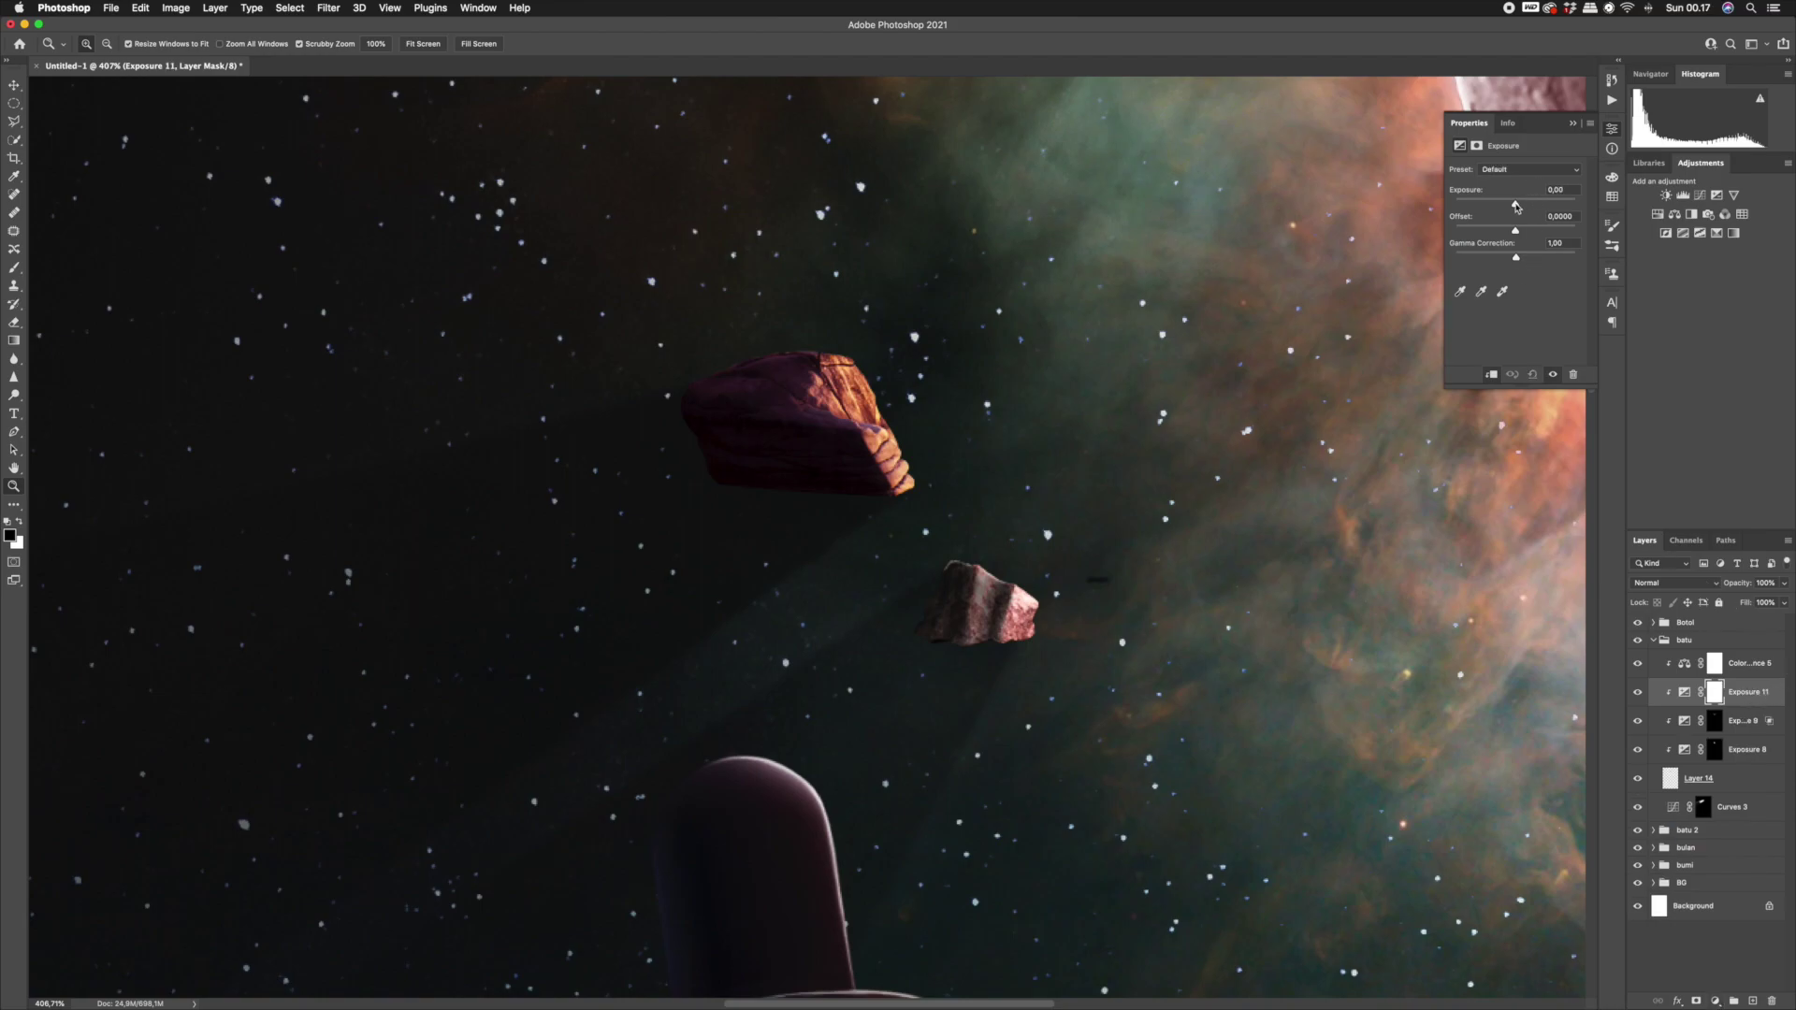
pyautogui.moveTo(1543, 205); pyautogui.dragTo(1553, 205)
pyautogui.click(1714, 694)
pyautogui.press('super+i')
# Paint white on the new Exposure mask to bring out subtle highlights along the large rock's upper edge and shaded layers.
pyautogui.press('b')
pyautogui.moveTo(884, 362)
pyautogui.mouseDown()
pyautogui.moveTo(935, 361)
pyautogui.moveTo(849, 360)
pyautogui.mouseUp()
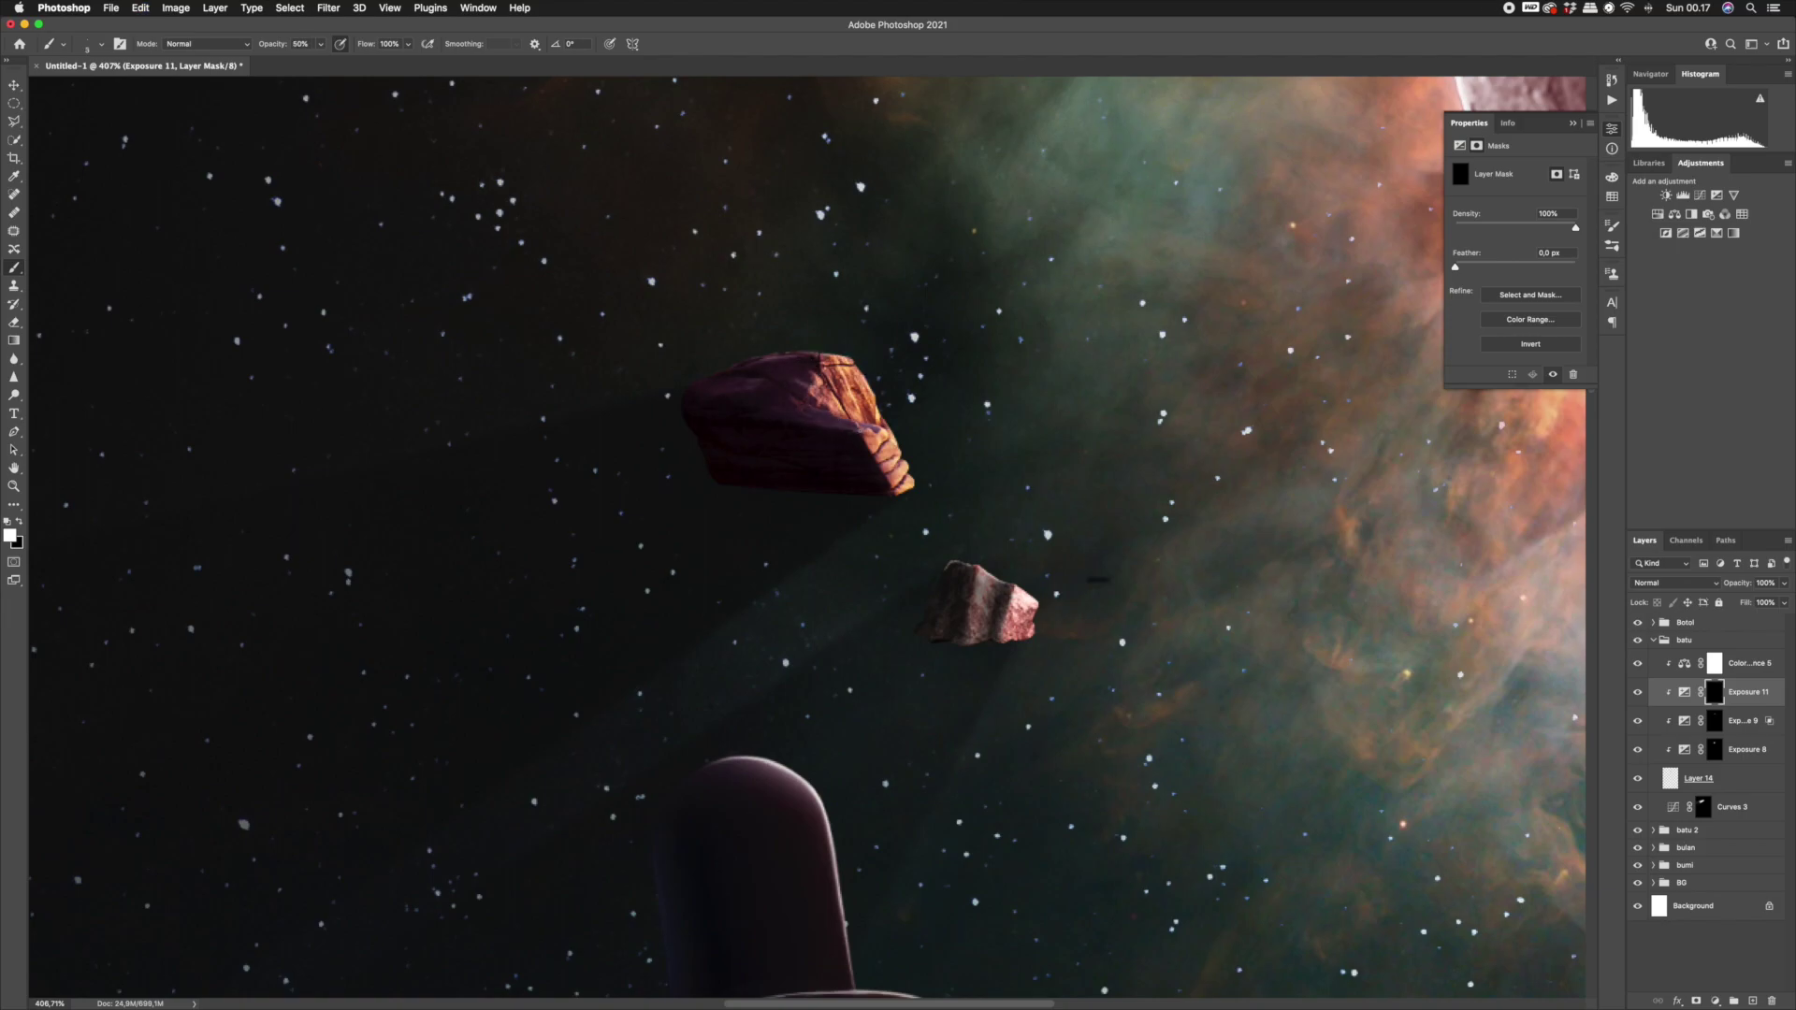
pyautogui.scroll(5, 855, 423)
pyautogui.moveTo(765, 394); pyautogui.dragTo(782, 382)
pyautogui.moveTo(750, 382); pyautogui.dragTo(762, 393)
pyautogui.moveTo(759, 385); pyautogui.dragTo(766, 386)
pyautogui.moveTo(920, 430); pyautogui.dragTo(748, 429)
pyautogui.moveTo(855, 276); pyautogui.dragTo(936, 271)
pyautogui.moveTo(694, 314); pyautogui.dragTo(734, 320)
pyautogui.press('z')
pyautogui.moveTo(803, 370); pyautogui.dragTo(767, 365)
pyautogui.press('super+0')
# In the batu 2 group, add a clipped Exposure of -1.88 above the Color Balance and invert its mask.
pyautogui.moveTo(867, 285); pyautogui.dragTo(983, 308)
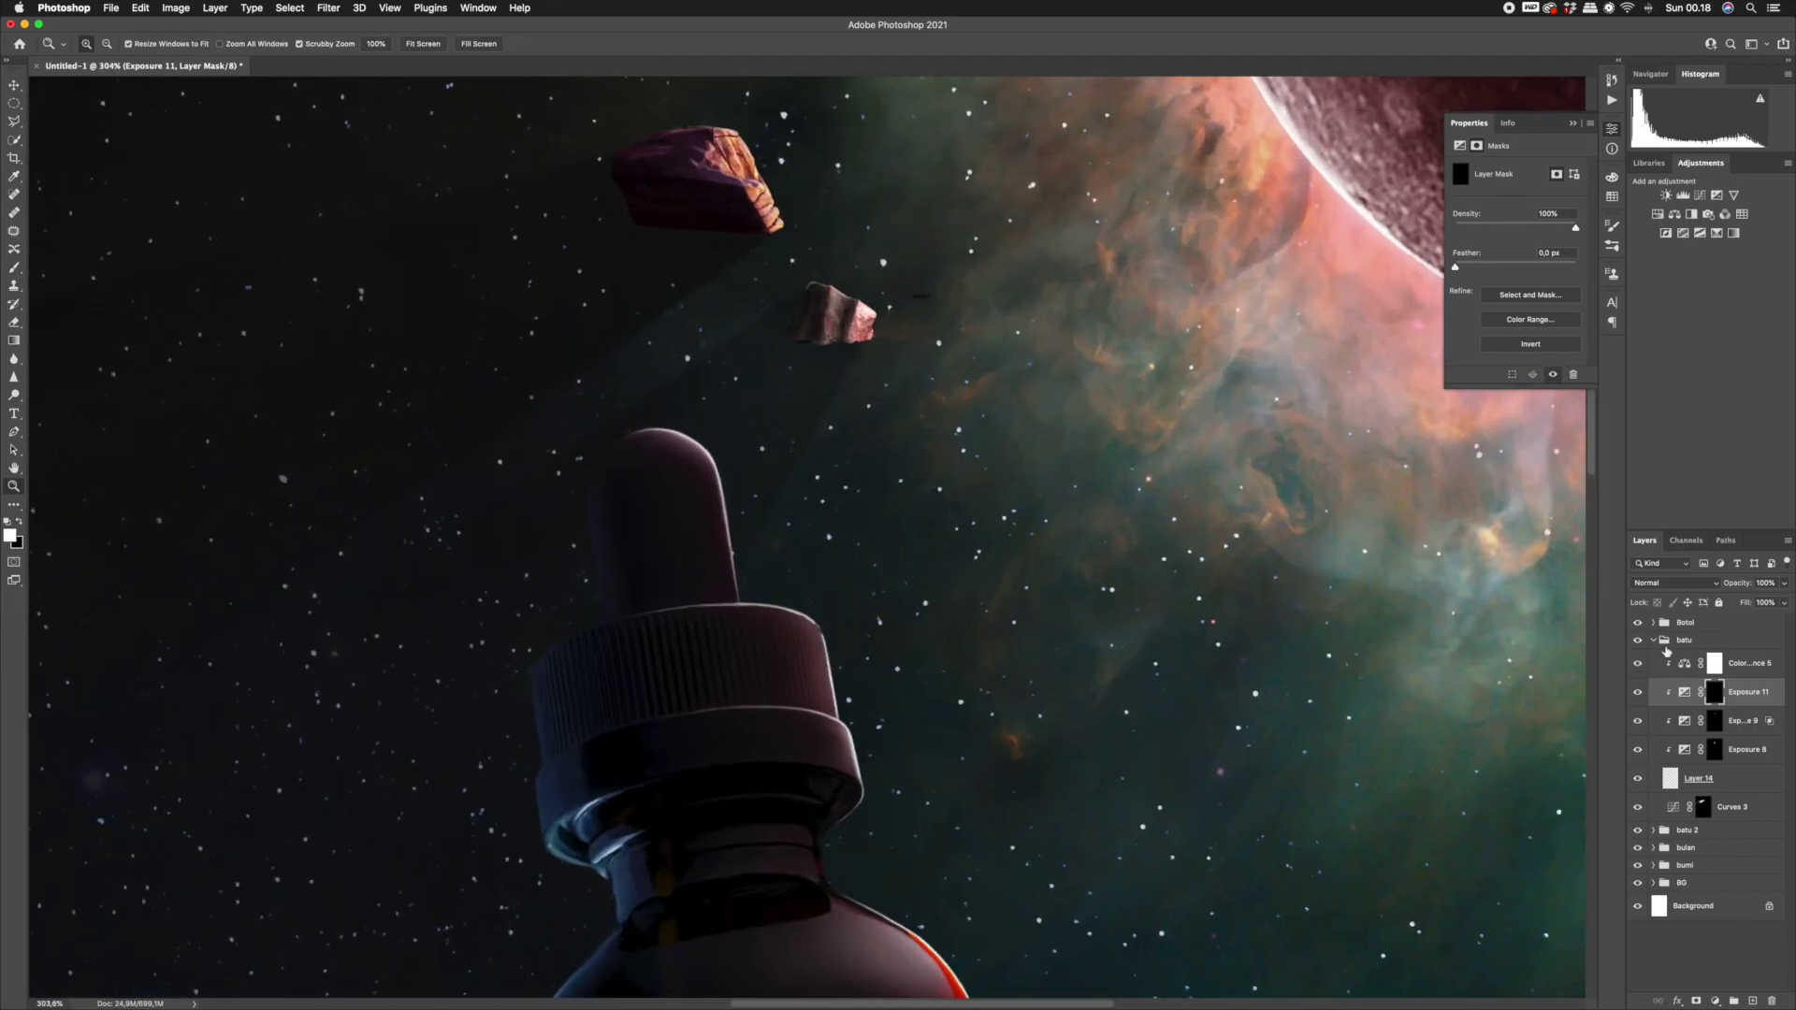
pyautogui.click(1654, 643)
pyautogui.click(1654, 658)
pyautogui.click(1745, 709)
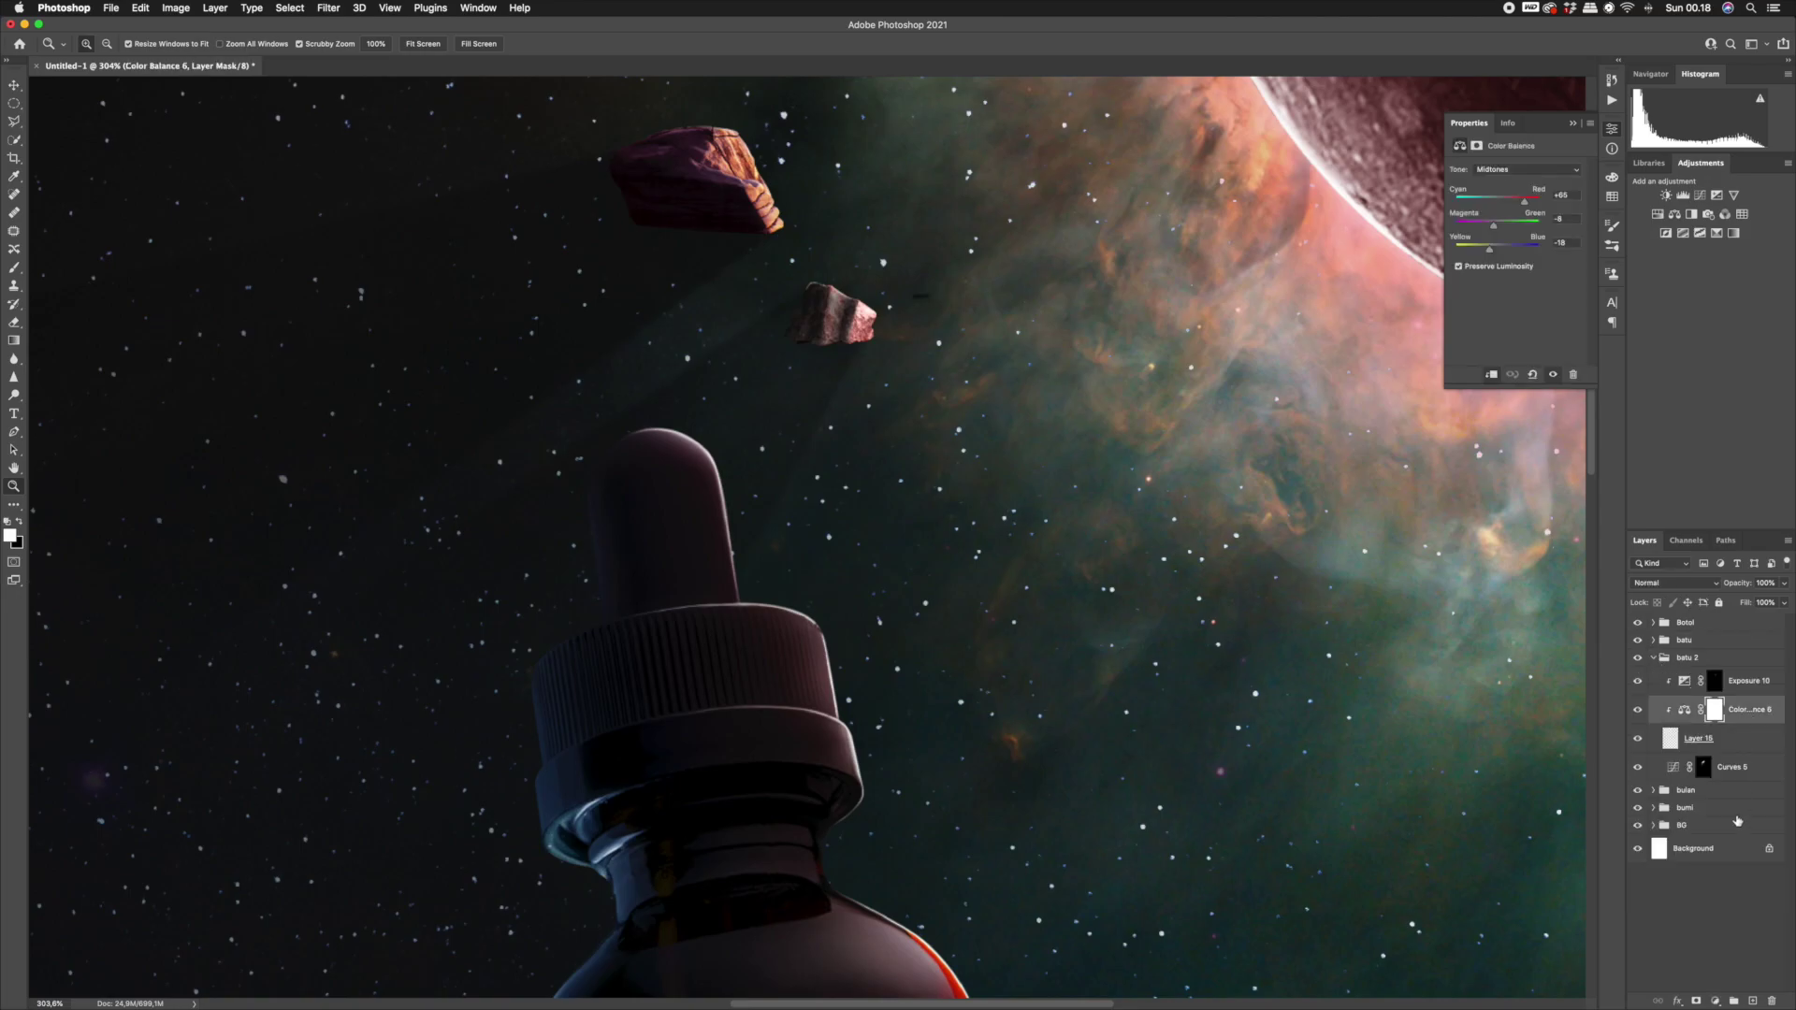
pyautogui.click(1716, 1001)
pyautogui.click(1712, 813)
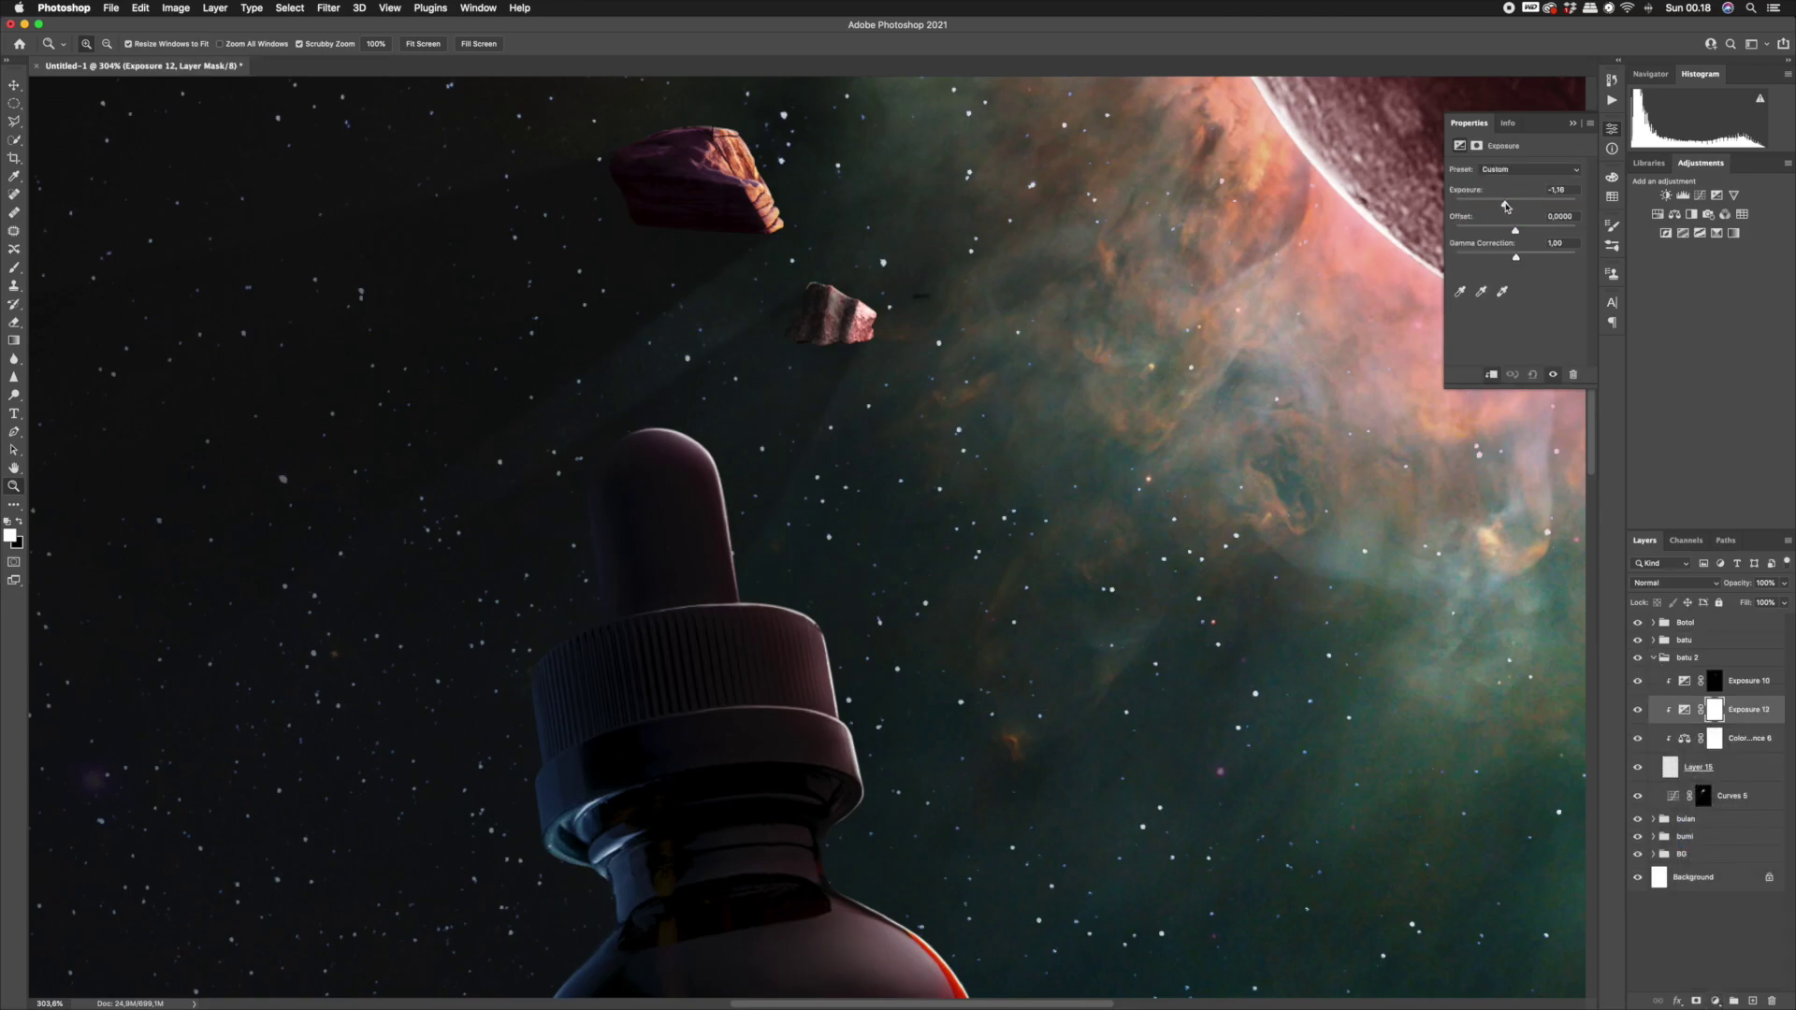
pyautogui.moveTo(1506, 206); pyautogui.dragTo(1500, 208)
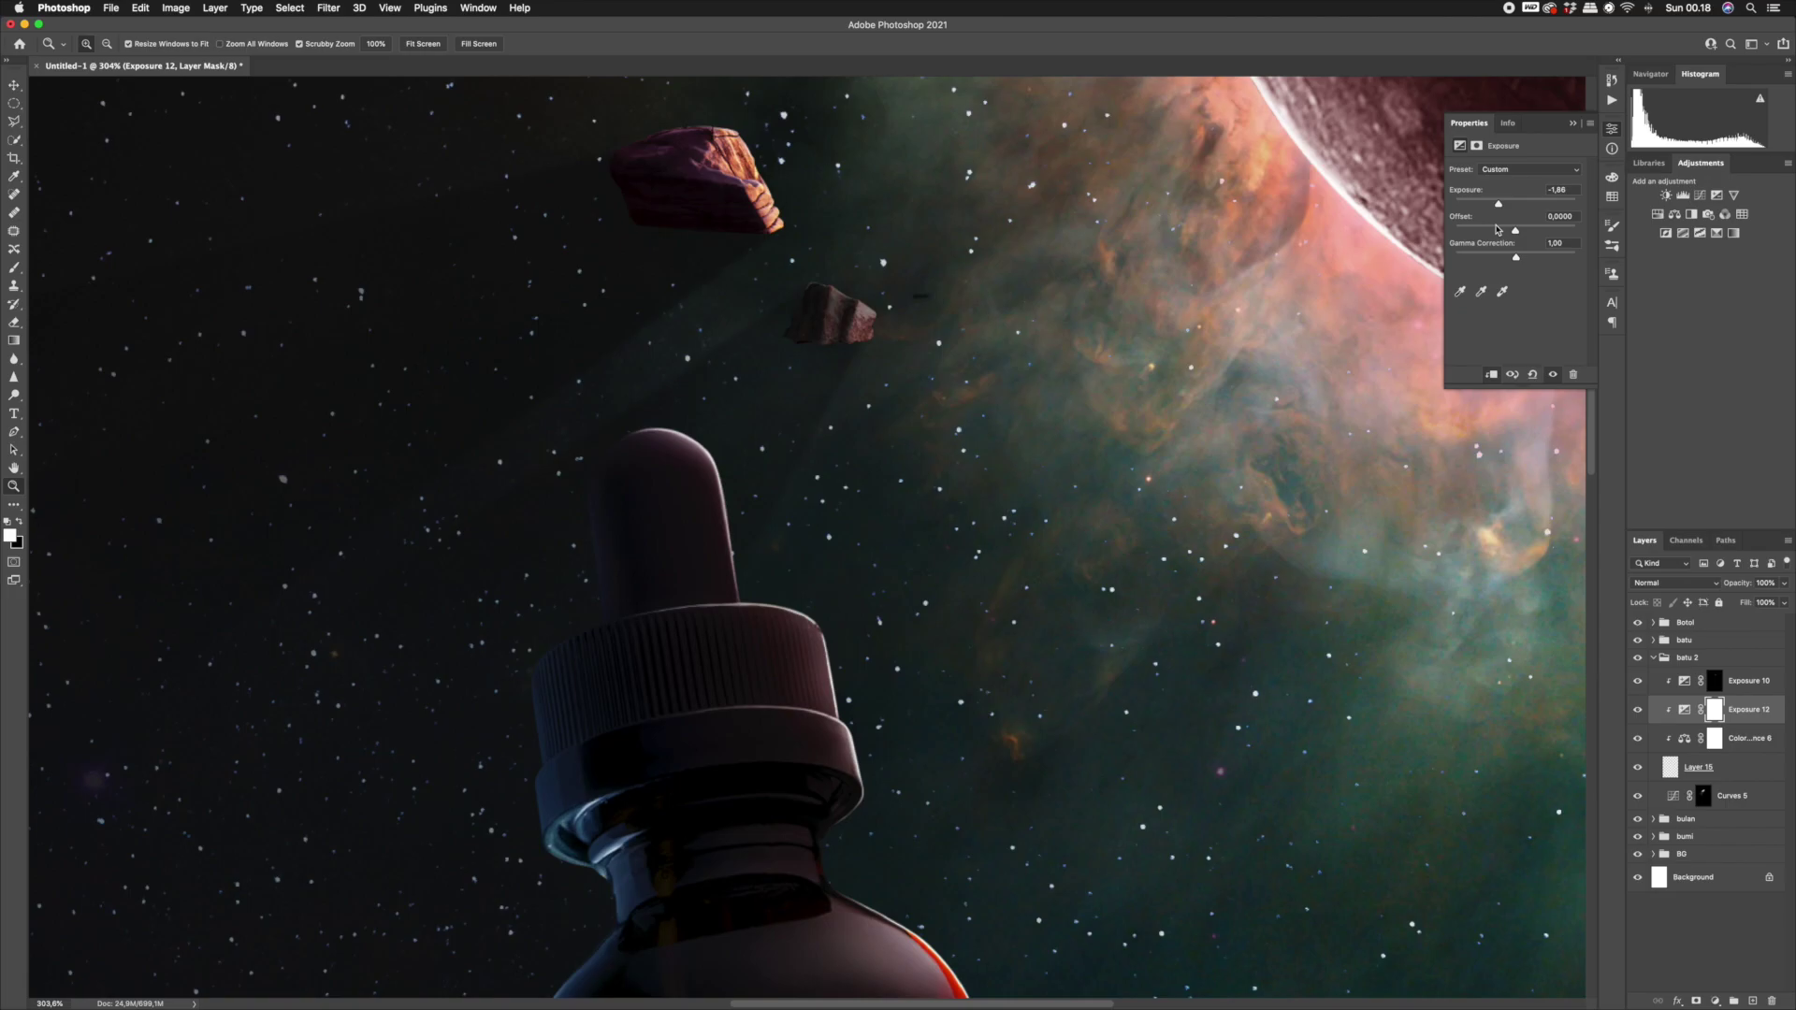
pyautogui.press('super+i')
# Brush white on the -1.88 Exposure mask to deepen the small rock's shaded facets.
pyautogui.press('b')
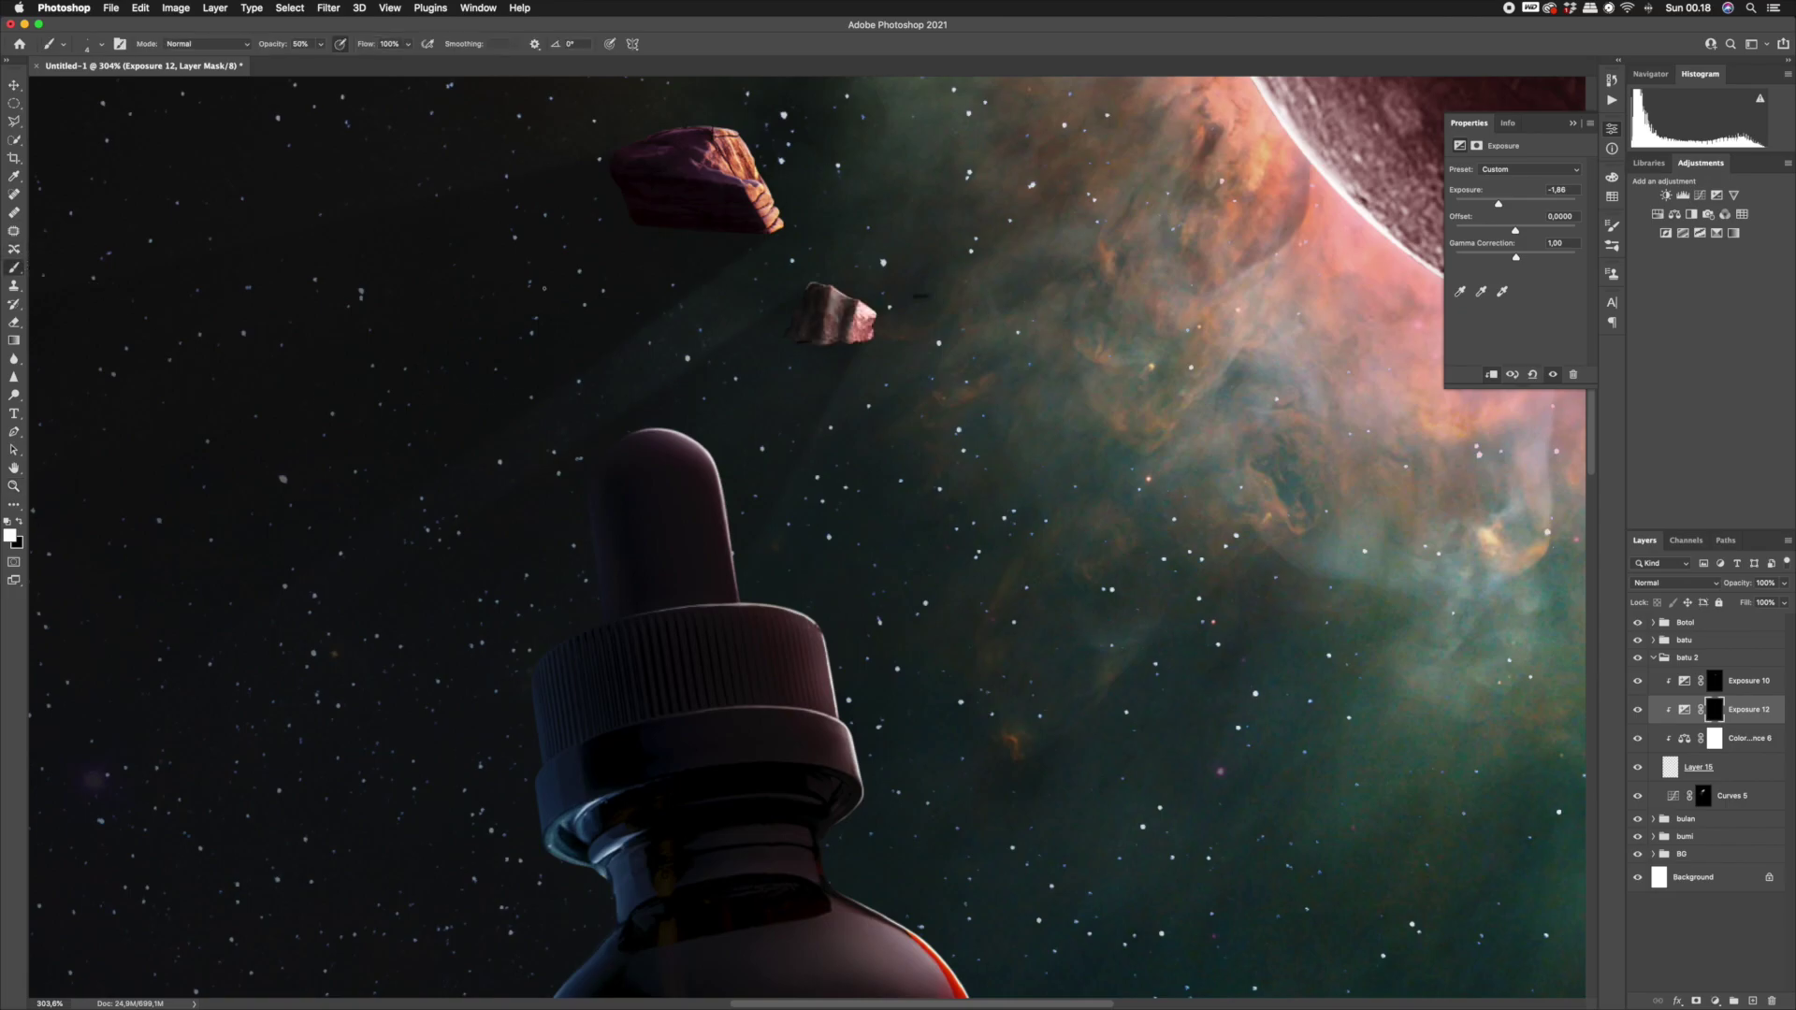
pyautogui.keyDown('ctrl'); pyautogui.keyDown('alt'); pyautogui.moveTo(858, 328); pyautogui.dragTo(855, 327); pyautogui.keyUp('alt'); pyautogui.keyUp('ctrl')
pyautogui.moveTo(840, 302)
pyautogui.mouseDown()
pyautogui.moveTo(831, 340)
pyautogui.moveTo(869, 310)
pyautogui.moveTo(814, 359)
pyautogui.mouseUp()
pyautogui.press('z')
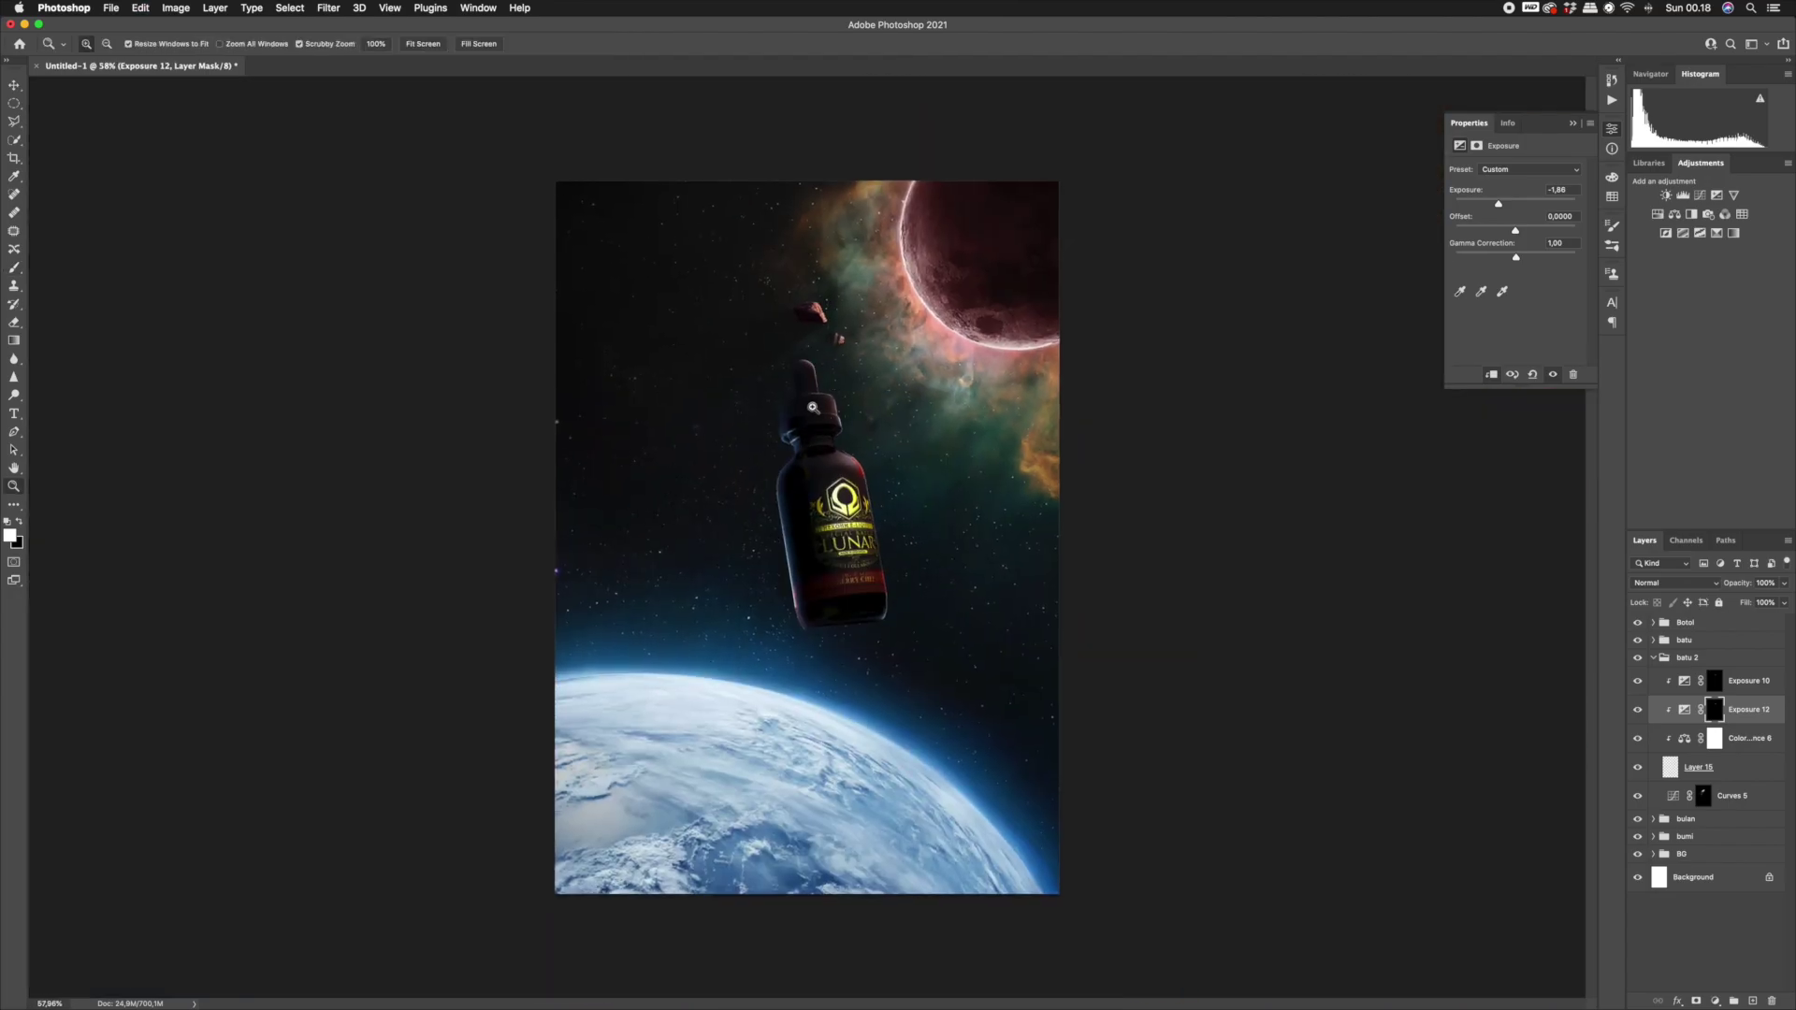
# Move the batu 2 rock slightly farther right, toward the nebula, and rotate it with Free Transform.
pyautogui.click(1638, 660)
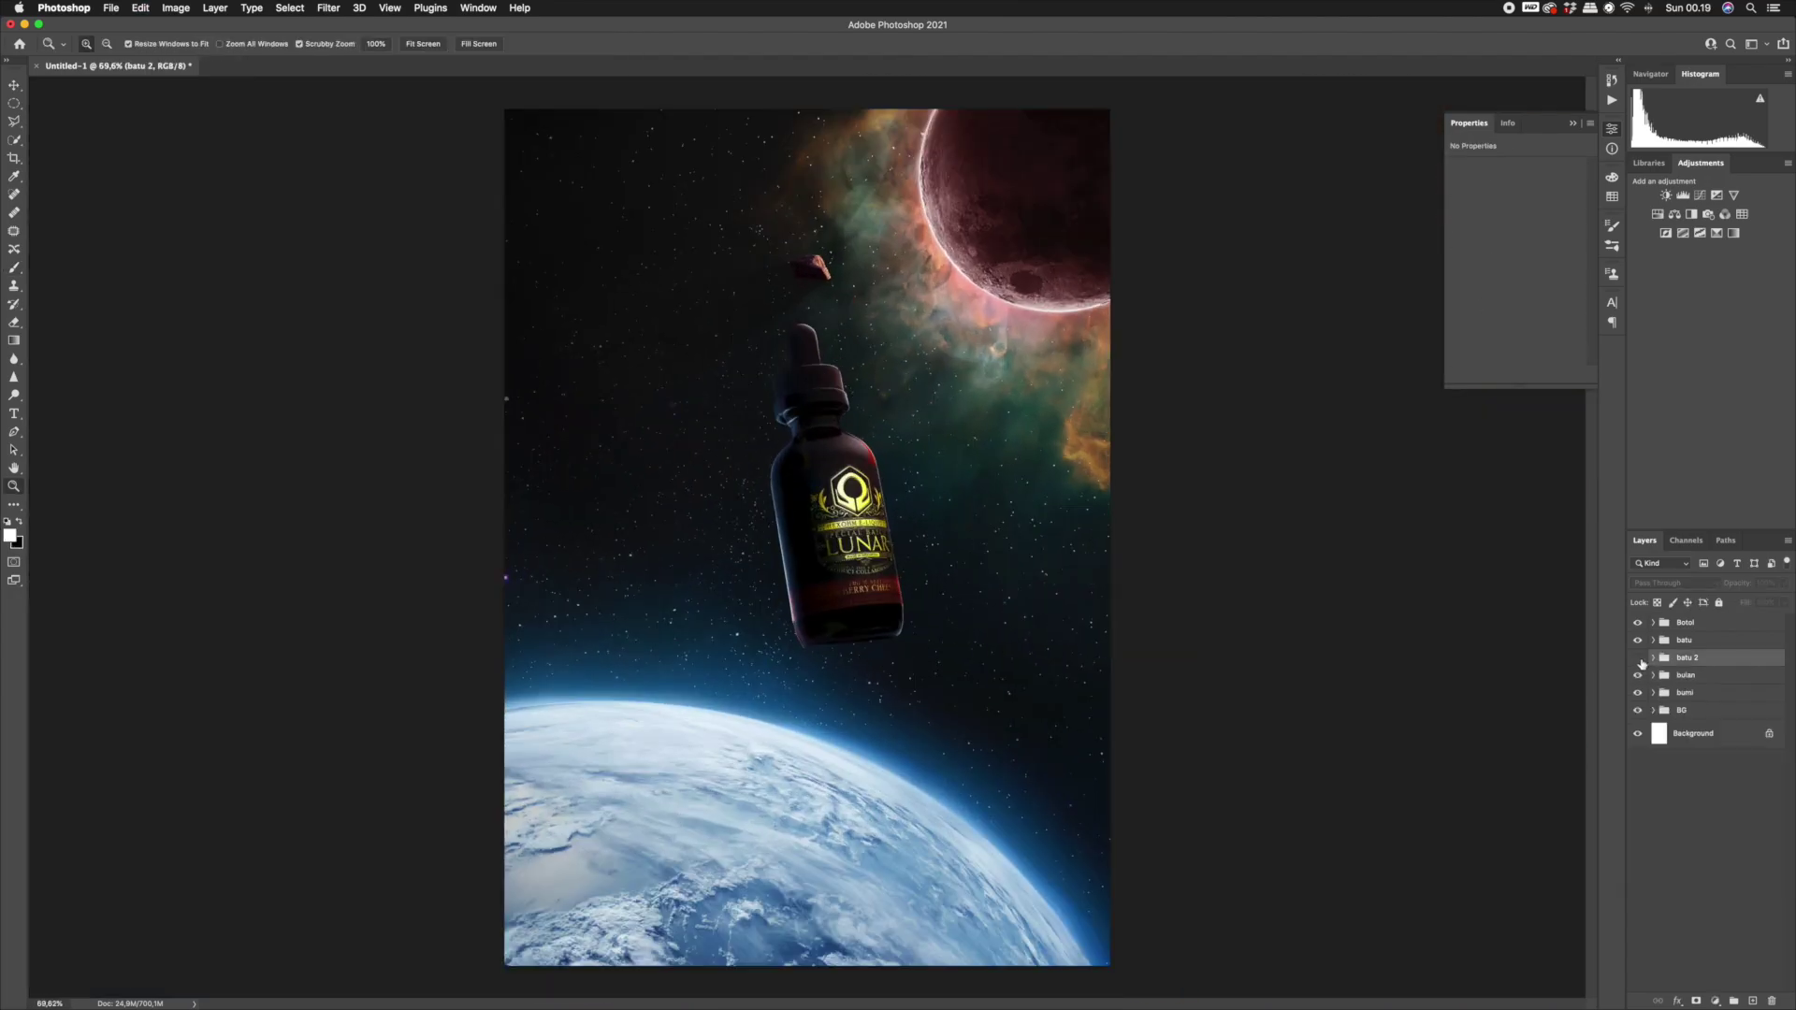
pyautogui.click(1638, 660)
pyautogui.press('v')
pyautogui.moveTo(851, 299); pyautogui.dragTo(876, 292)
pyautogui.press('super+t')
pyautogui.moveTo(1154, 99); pyautogui.dragTo(1199, 125)
pyautogui.moveTo(861, 479); pyautogui.dragTo(845, 489)
pyautogui.moveTo(1235, 120); pyautogui.dragTo(1231, 116)
pyautogui.press('Return')
pyautogui.press('z')
pyautogui.moveTo(992, 449); pyautogui.dragTo(963, 450)
# Switch to Finder and open the rocky mountain JPG from the LATIHAN #11 folder in Adobe Photoshop 2021.
pyautogui.moveTo(814, 1007)
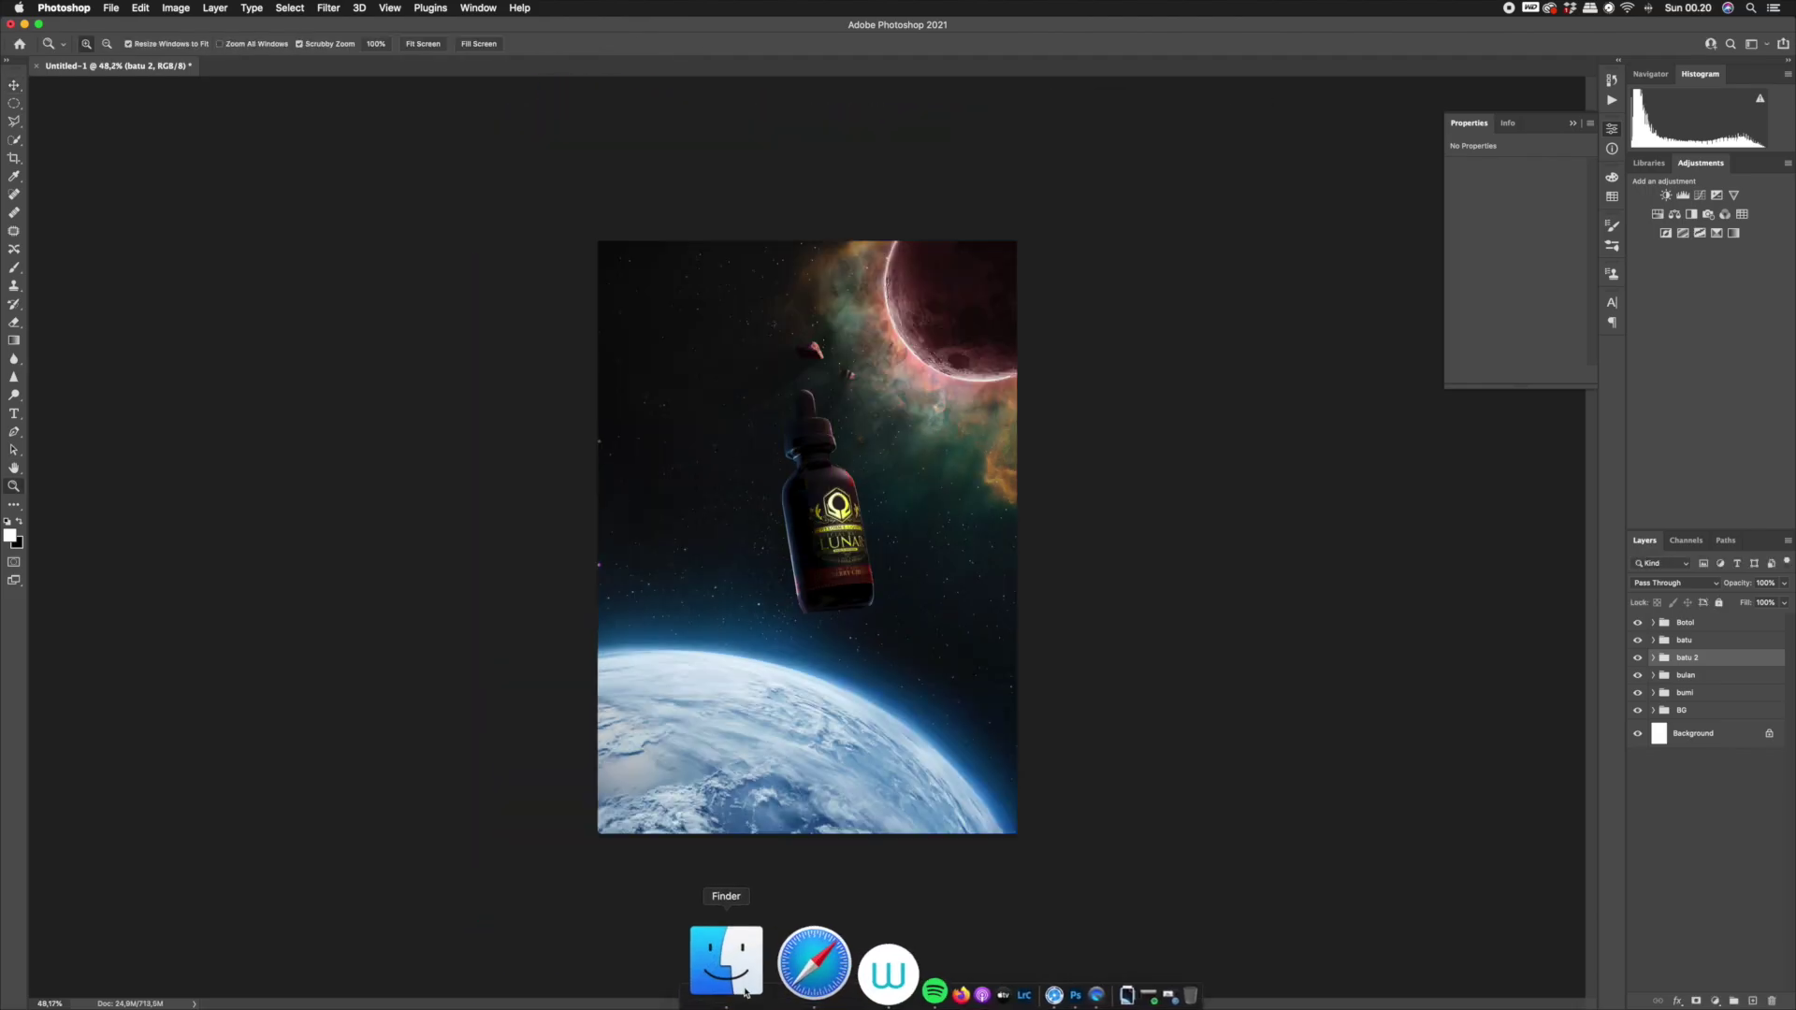
pyautogui.click(745, 991)
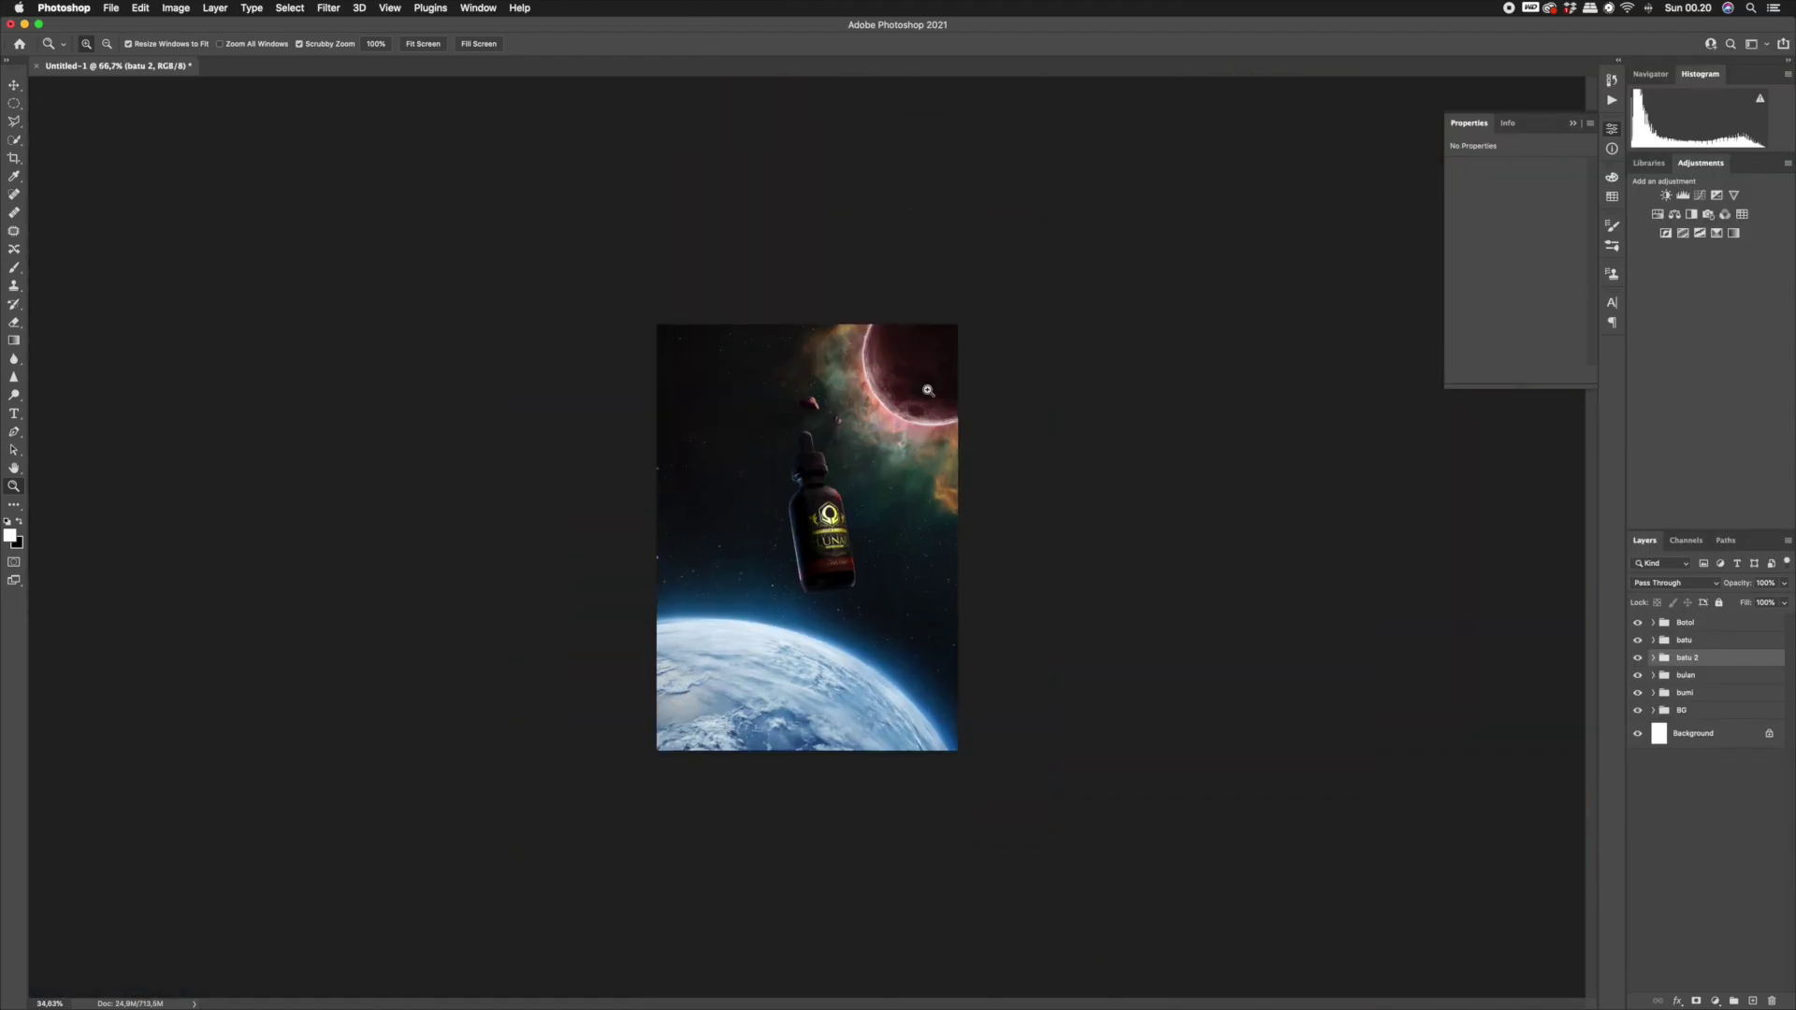
pyautogui.moveTo(809, 537); pyautogui.dragTo(870, 435)
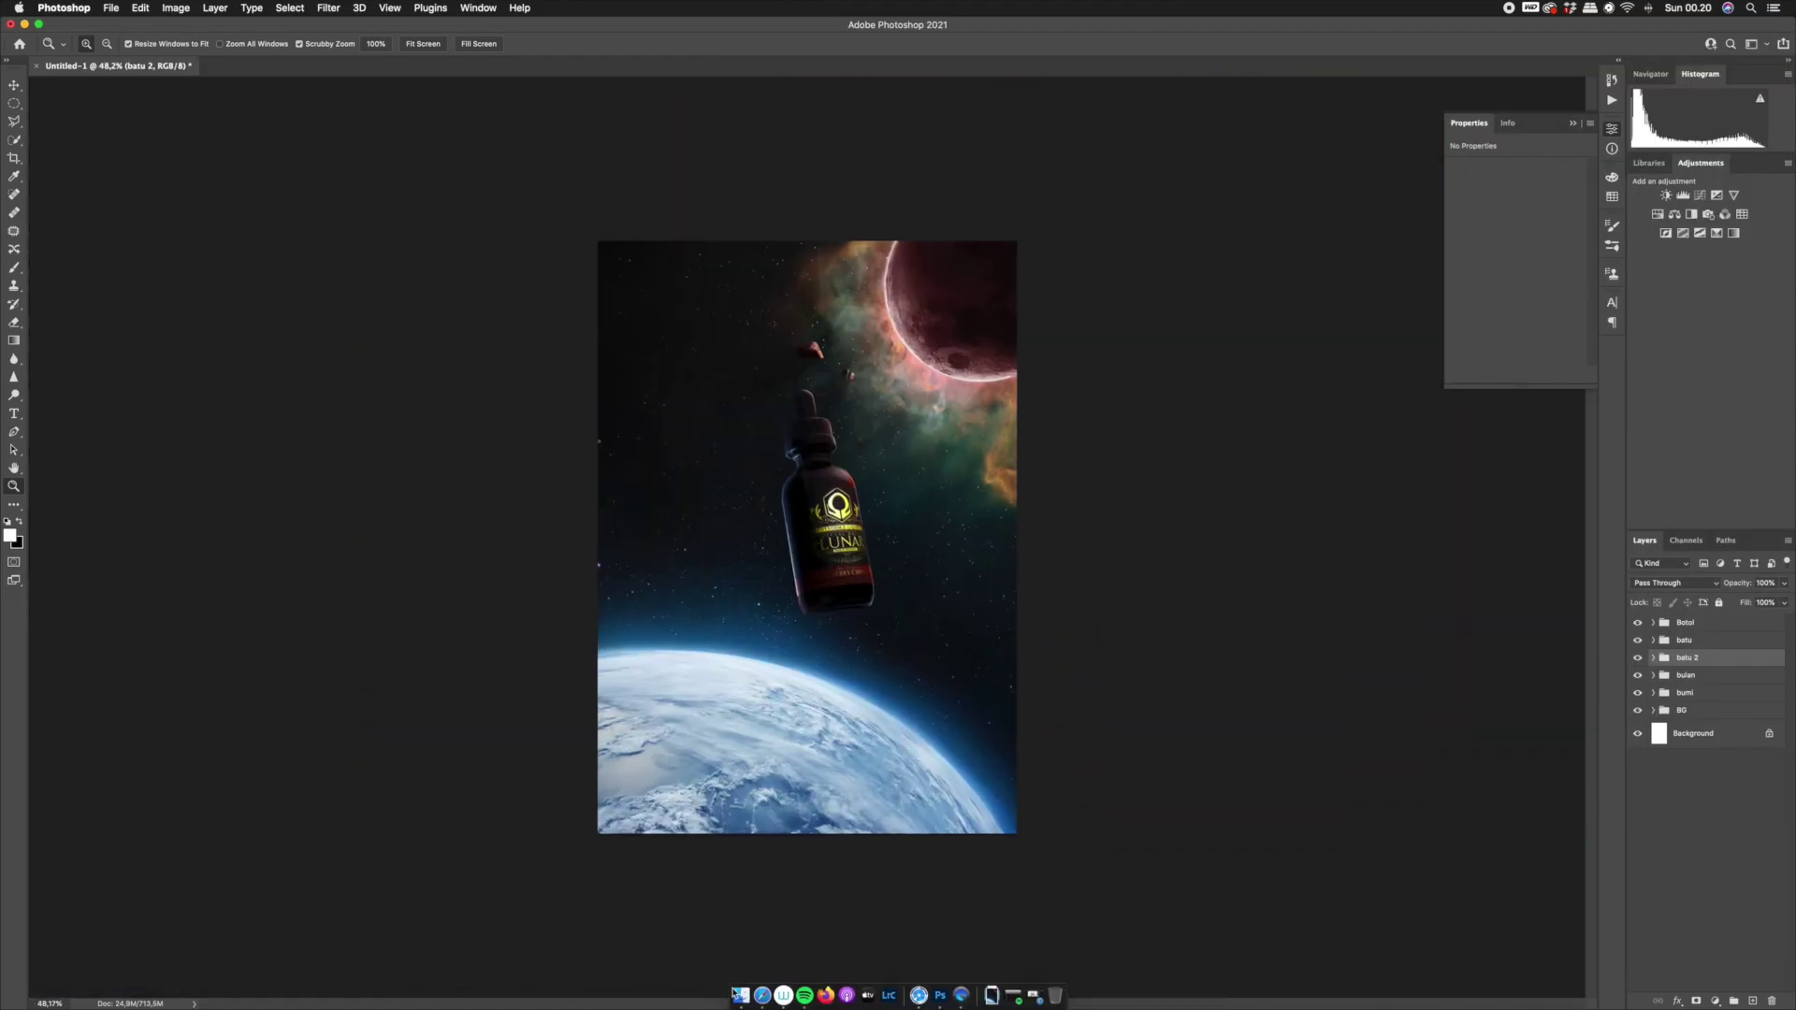
pyautogui.click(745, 991)
pyautogui.rightClick(1029, 133)
pyautogui.moveTo(1384, 152)
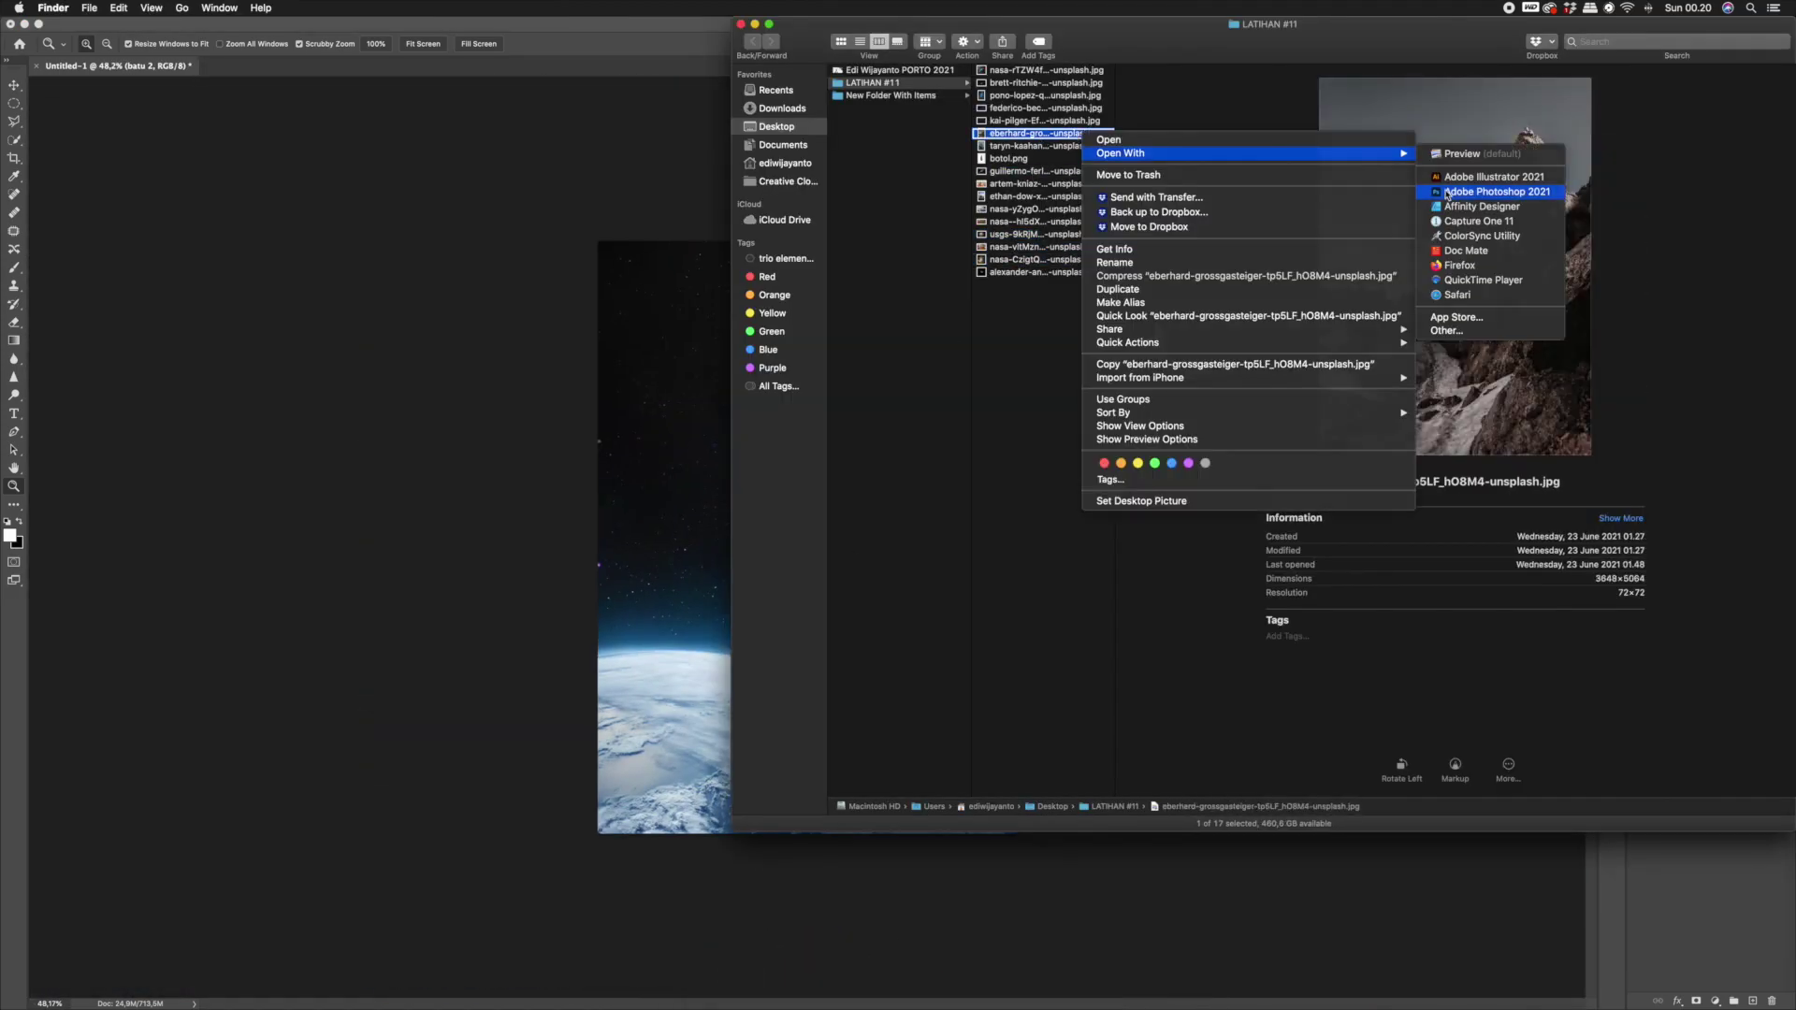
pyautogui.click(1453, 192)
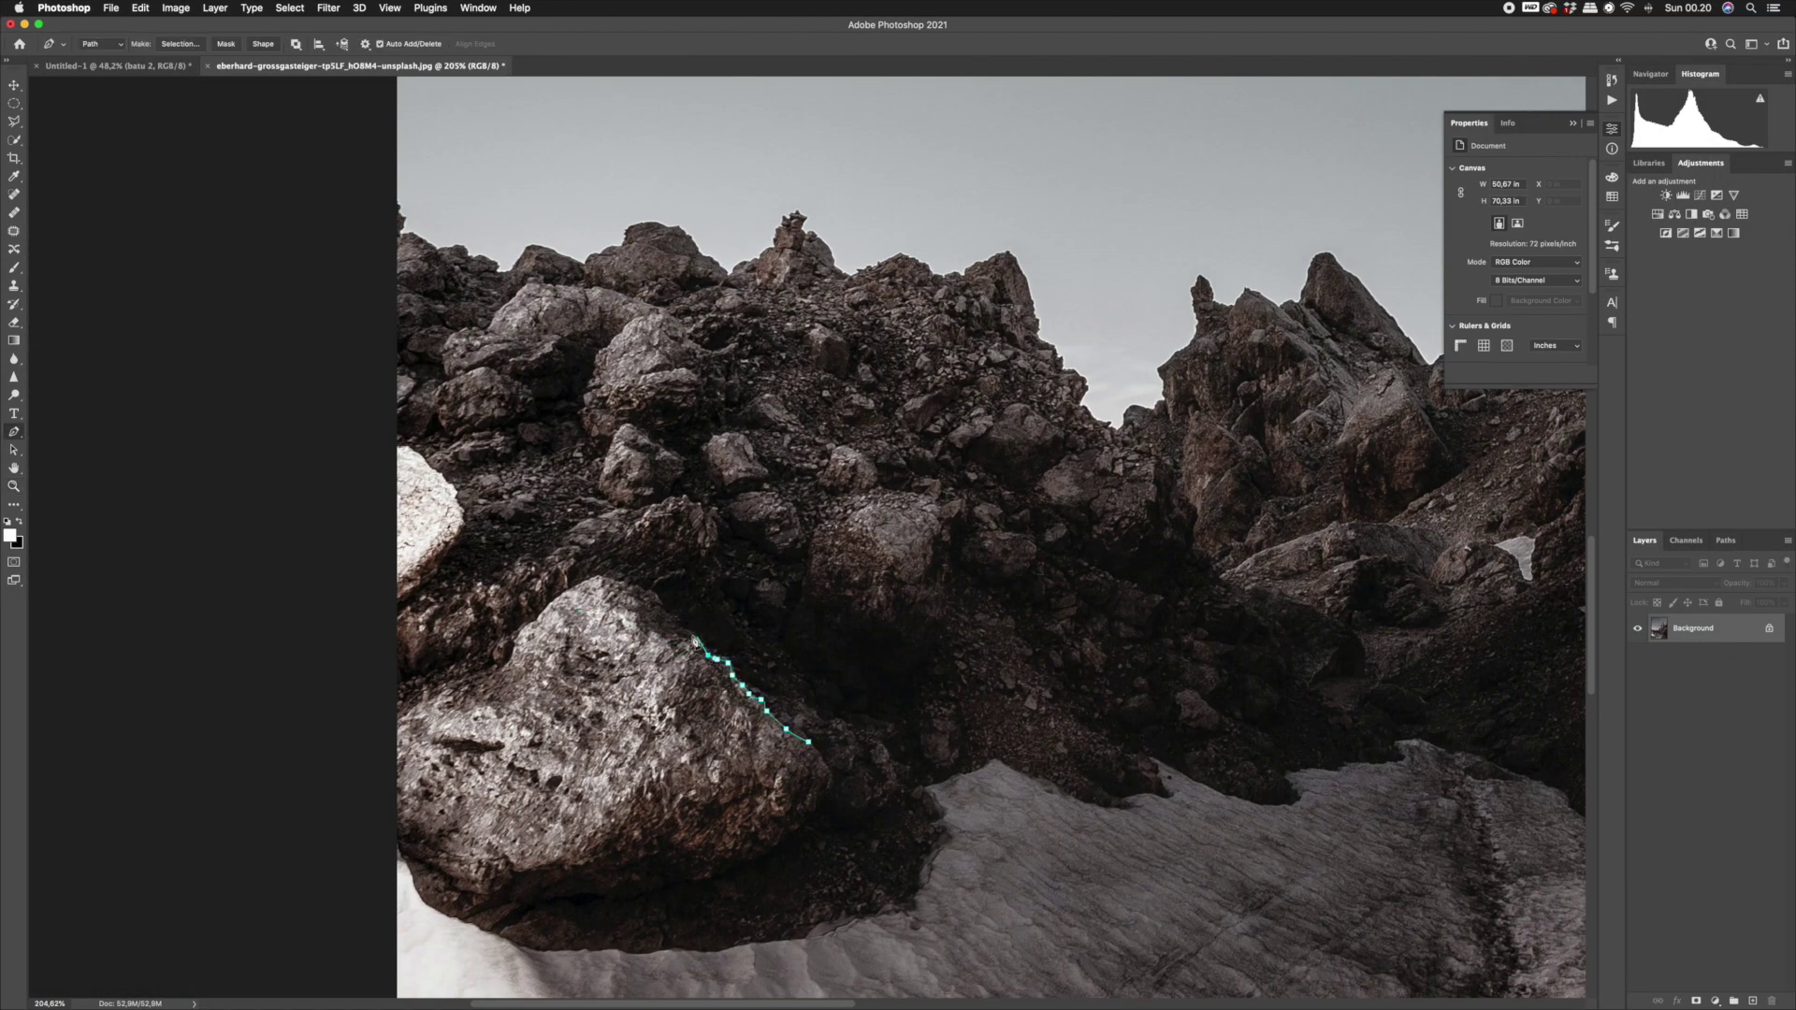
# Trace the outline of the large pale boulder above the snow in the mountain photo with the Pen tool.
pyautogui.click(689, 633)
pyautogui.click(659, 606)
pyautogui.click(653, 595)
pyautogui.click(602, 580)
pyautogui.click(530, 623)
pyautogui.click(504, 666)
pyautogui.click(456, 691)
pyautogui.click(413, 711)
pyautogui.click(408, 842)
pyautogui.click(509, 917)
pyautogui.click(664, 893)
pyautogui.click(808, 742)
# Turn the boulder path into a selection and copy the boulder onto its own layer.
pyautogui.rightClick(604, 711)
pyautogui.click(645, 766)
pyautogui.press('Return')
pyautogui.press('super+j')
# Copy the isolated boulder into the Untitled-1 composite and delete the surplus layer.
pyautogui.press('v')
pyautogui.press('super+c')
pyautogui.click(118, 65)
pyautogui.click(1752, 1000)
pyautogui.press('super+v')
pyautogui.click(1686, 693)
pyautogui.press('Delete')
# Shrink the boulder to a small rock beneath the large batu rock and order its layer below the batu 2 group.
pyautogui.moveTo(784, 569); pyautogui.dragTo(883, 484)
pyautogui.press('super+t')
pyautogui.moveTo(963, 416); pyautogui.dragTo(757, 188)
pyautogui.scroll(5, 873, 477)
pyautogui.press('Return')
pyautogui.moveTo(1686, 664); pyautogui.dragTo(1687, 695)
pyautogui.press('super+t')
pyautogui.moveTo(735, 197); pyautogui.dragTo(832, 161)
pyautogui.press('Return')
# Add a clipped darkening Exposure adjustment above the new boulder layer and invert its mask.
pyautogui.press('z')
pyautogui.click(1714, 1001)
pyautogui.click(1712, 813)
pyautogui.rightClick(1762, 682)
pyautogui.click(1656, 666)
pyautogui.moveTo(1515, 201); pyautogui.dragTo(1473, 203)
pyautogui.click(1703, 681)
pyautogui.press('super+i')
# Paint white on the darkening Exposure mask to shade the small boulder's side facing away from the moon.
pyautogui.press('b')
pyautogui.moveTo(847, 213); pyautogui.dragTo(533, 196)
pyautogui.moveTo(750, 176)
pyautogui.mouseDown()
pyautogui.moveTo(773, 155)
pyautogui.moveTo(755, 185)
pyautogui.moveTo(784, 179)
pyautogui.mouseUp()
pyautogui.press('x')
pyautogui.press('x')
# Add a clipped Color Balance adjustment above the boulder's Exposure and shift its tones toward red.
pyautogui.click(1716, 1002)
pyautogui.click(1722, 857)
pyautogui.rightClick(1747, 682)
pyautogui.click(1640, 666)
pyautogui.moveTo(1512, 253)
pyautogui.mouseDown()
pyautogui.moveTo(1495, 254)
pyautogui.moveTo(1536, 203)
pyautogui.mouseUp()
# Add a clipped Exposure of +2.25 above the boulder's darkening Exposure and invert its mask.
pyautogui.press('z')
pyautogui.click(1739, 710)
pyautogui.click(1715, 1002)
pyautogui.click(1712, 814)
pyautogui.press('super+i')
# Paint white on the +2.25 Exposure mask to bring out highlights on the boulder's moon-facing edge.
pyautogui.press('b')
pyautogui.moveTo(1030, 561); pyautogui.dragTo(1021, 561)
pyautogui.moveTo(1016, 560); pyautogui.dragTo(1035, 582)
pyautogui.press('z')
pyautogui.moveTo(1225, 580); pyautogui.dragTo(1053, 573)
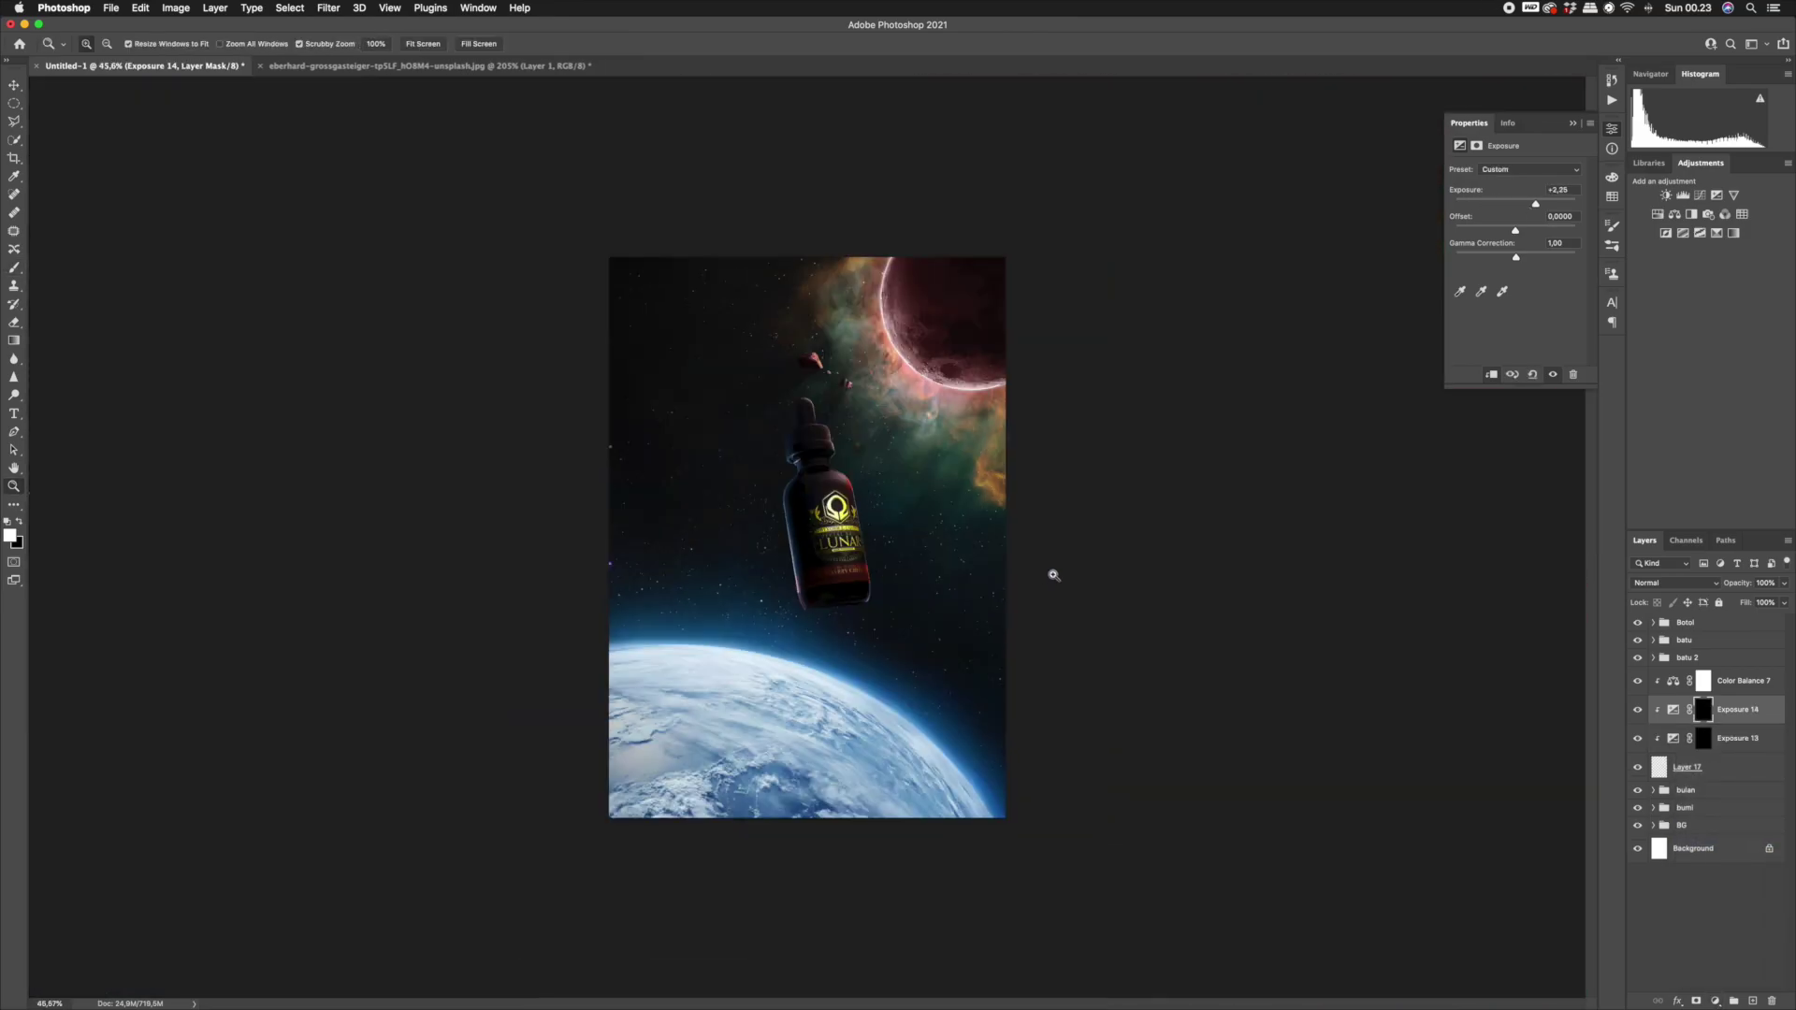
# Group the boulder layer with its Color Balance and Exposure adjustments and name the group batu 3.
pyautogui.click(1743, 683)
pyautogui.keyDown('shift'); pyautogui.click(1689, 767); pyautogui.keyUp('shift')
pyautogui.press('super+g')
pyautogui.doubleClick(1688, 675)
pyautogui.write('batu 3')
pyautogui.press('Return')
pyautogui.moveTo(806, 423); pyautogui.dragTo(856, 421)
pyautogui.press('super+minus')
pyautogui.press('super+minus')
pyautogui.moveTo(842, 350); pyautogui.dragTo(870, 350)
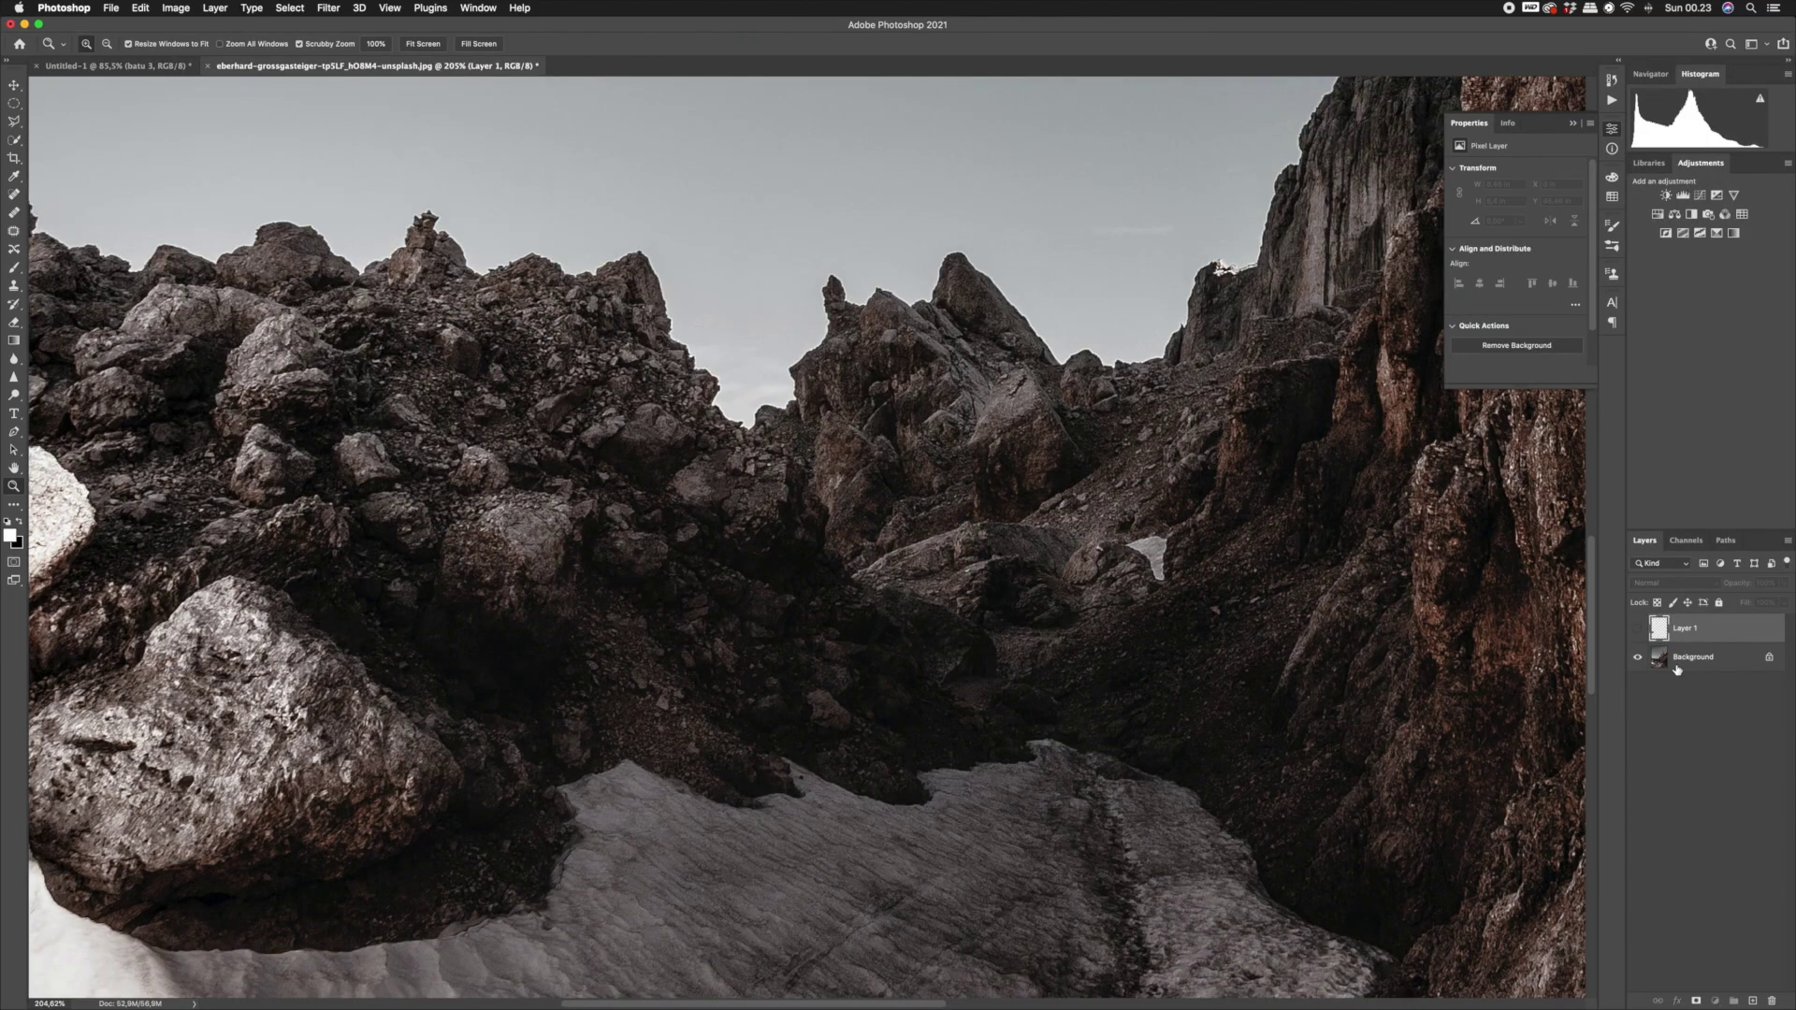
# Trace another small rock on the dark slope of the mountain photo with the Pen tool.
pyautogui.moveTo(337, 550); pyautogui.dragTo(354, 549)
pyautogui.press('p')
pyautogui.click(394, 581)
pyautogui.click(370, 571)
pyautogui.click(356, 562)
pyautogui.click(352, 550)
pyautogui.click(359, 526)
pyautogui.click(364, 508)
pyautogui.click(507, 366)
pyautogui.click(528, 358)
pyautogui.click(546, 356)
pyautogui.click(543, 382)
pyautogui.click(549, 408)
pyautogui.click(549, 432)
pyautogui.click(542, 439)
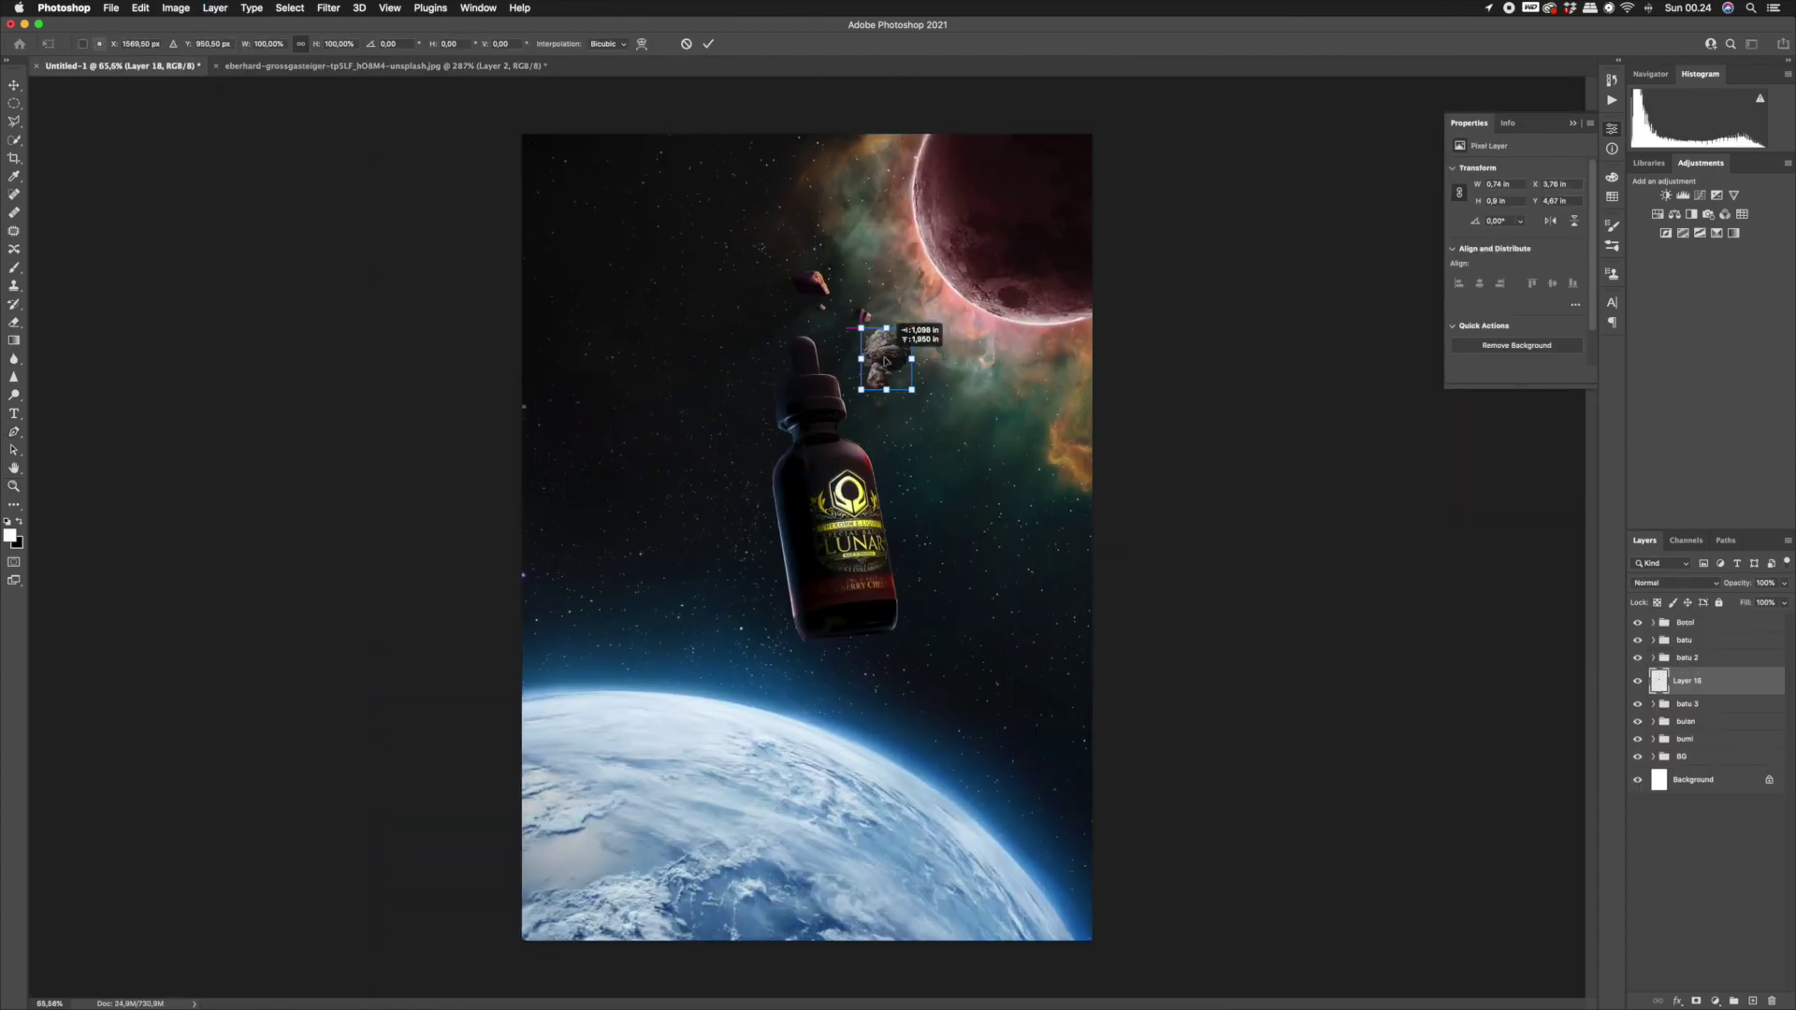
# Flip the pasted rock horizontally and scale it down with Free Transform.
pyautogui.rightClick(898, 377)
pyautogui.click(935, 638)
pyautogui.moveTo(919, 345); pyautogui.dragTo(835, 338)
pyautogui.scroll(5, 891, 371)
pyautogui.press('Return')
pyautogui.press('super+t')
pyautogui.press('Return')
# Place the new rock above the large batu rock and transform it to about 0.12 by 0.13 in.
pyautogui.moveTo(824, 332); pyautogui.dragTo(784, 217)
pyautogui.moveTo(915, 638); pyautogui.dragTo(865, 638)
pyautogui.moveTo(837, 389); pyautogui.dragTo(787, 277)
pyautogui.press('super+t')
pyautogui.moveTo(872, 228); pyautogui.dragTo(954, 263)
pyautogui.press('Return')
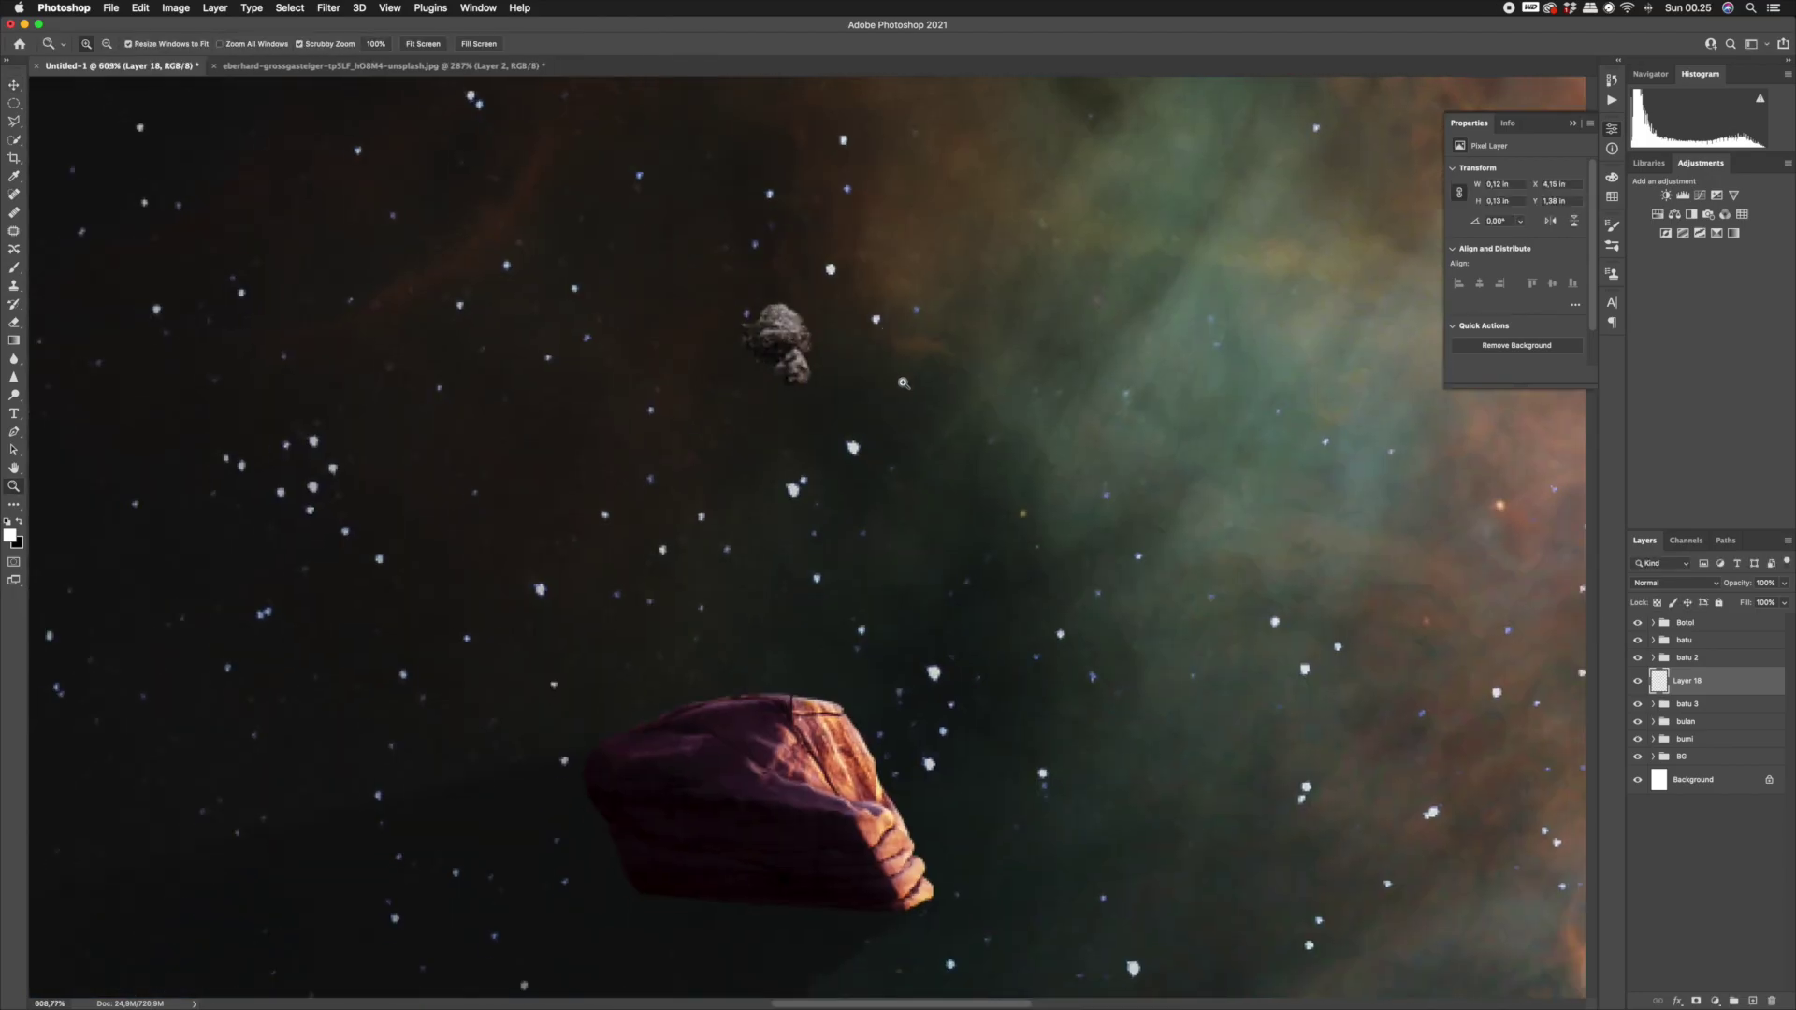
# Add a clipped darkening Exposure adjustment above the new rock's layer and invert its mask for brushing in shade.
pyautogui.click(1715, 1001)
pyautogui.click(1729, 815)
pyautogui.keyDown('alt'); pyautogui.click(1756, 694); pyautogui.keyUp('alt')
pyautogui.moveTo(1515, 203); pyautogui.dragTo(1480, 204)
pyautogui.click(1703, 681)
pyautogui.press('super+i')
pyautogui.press('b')
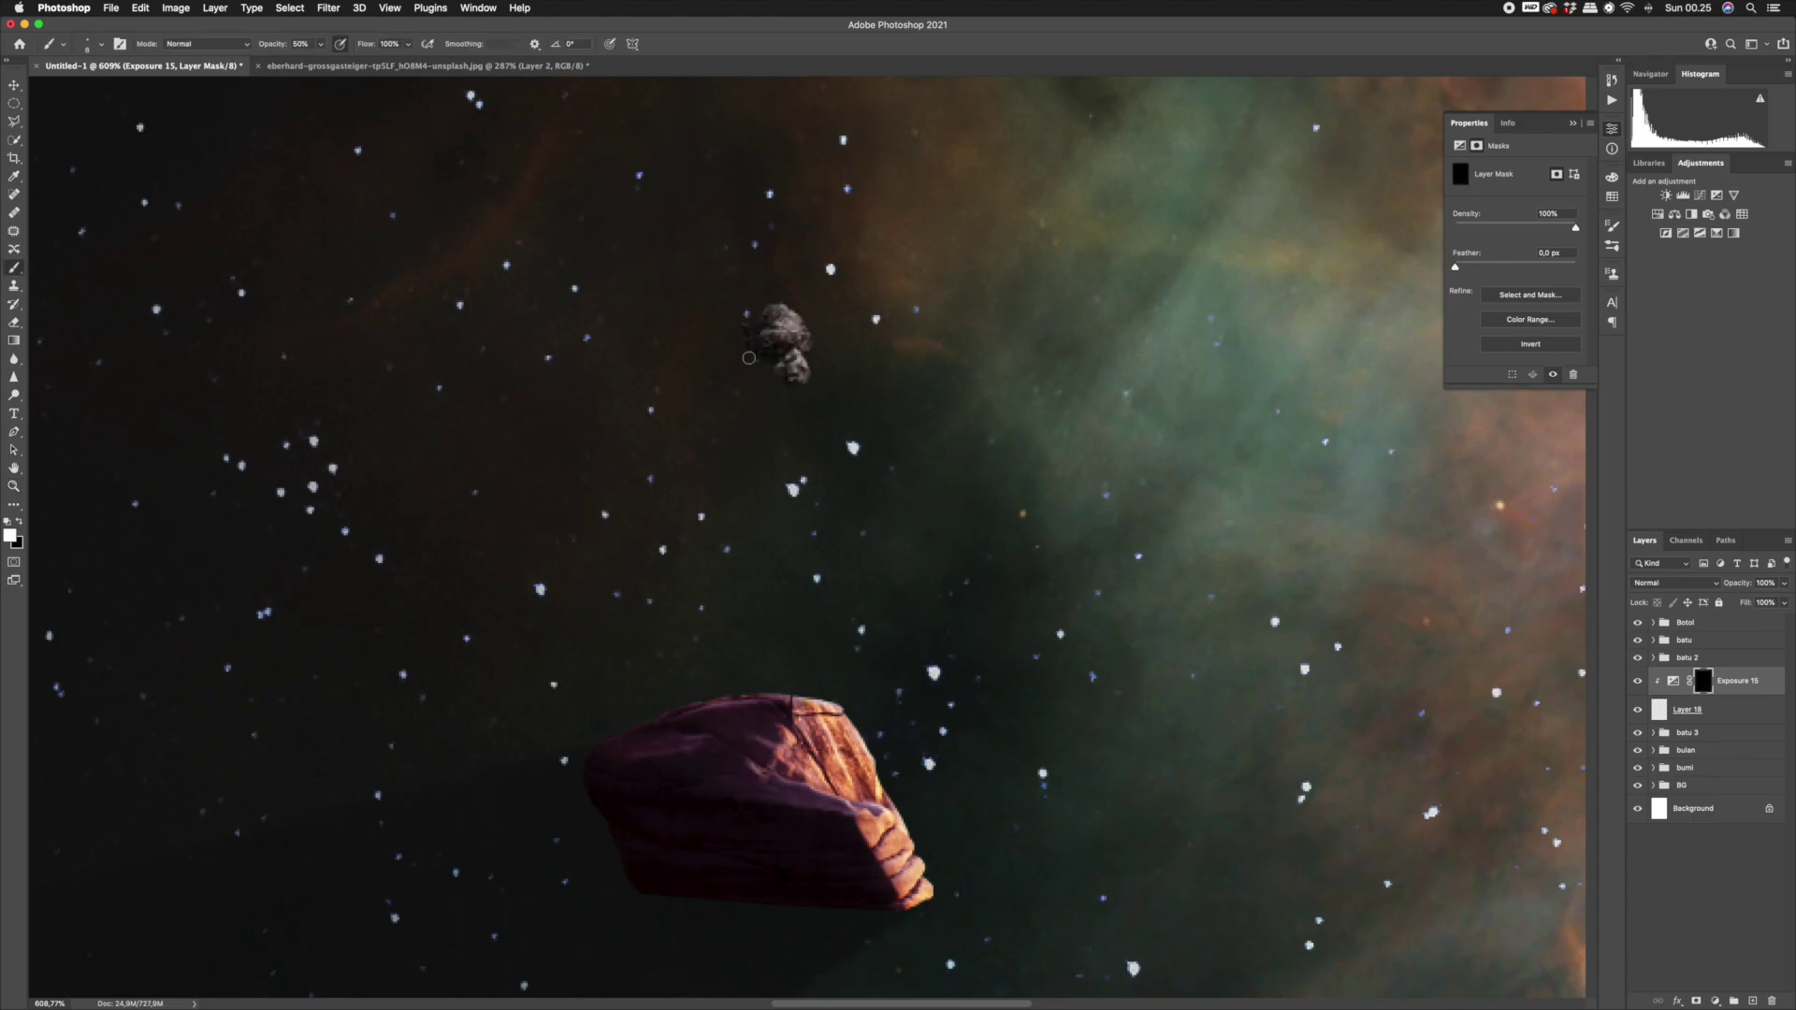
# Add a clipped Exposure of +2.46 directly above the new rock's layer and invert its mask.
pyautogui.click(1724, 710)
pyautogui.click(1715, 1001)
pyautogui.click(1728, 815)
pyautogui.moveTo(1515, 203); pyautogui.dragTo(1538, 204)
pyautogui.press('super+i')
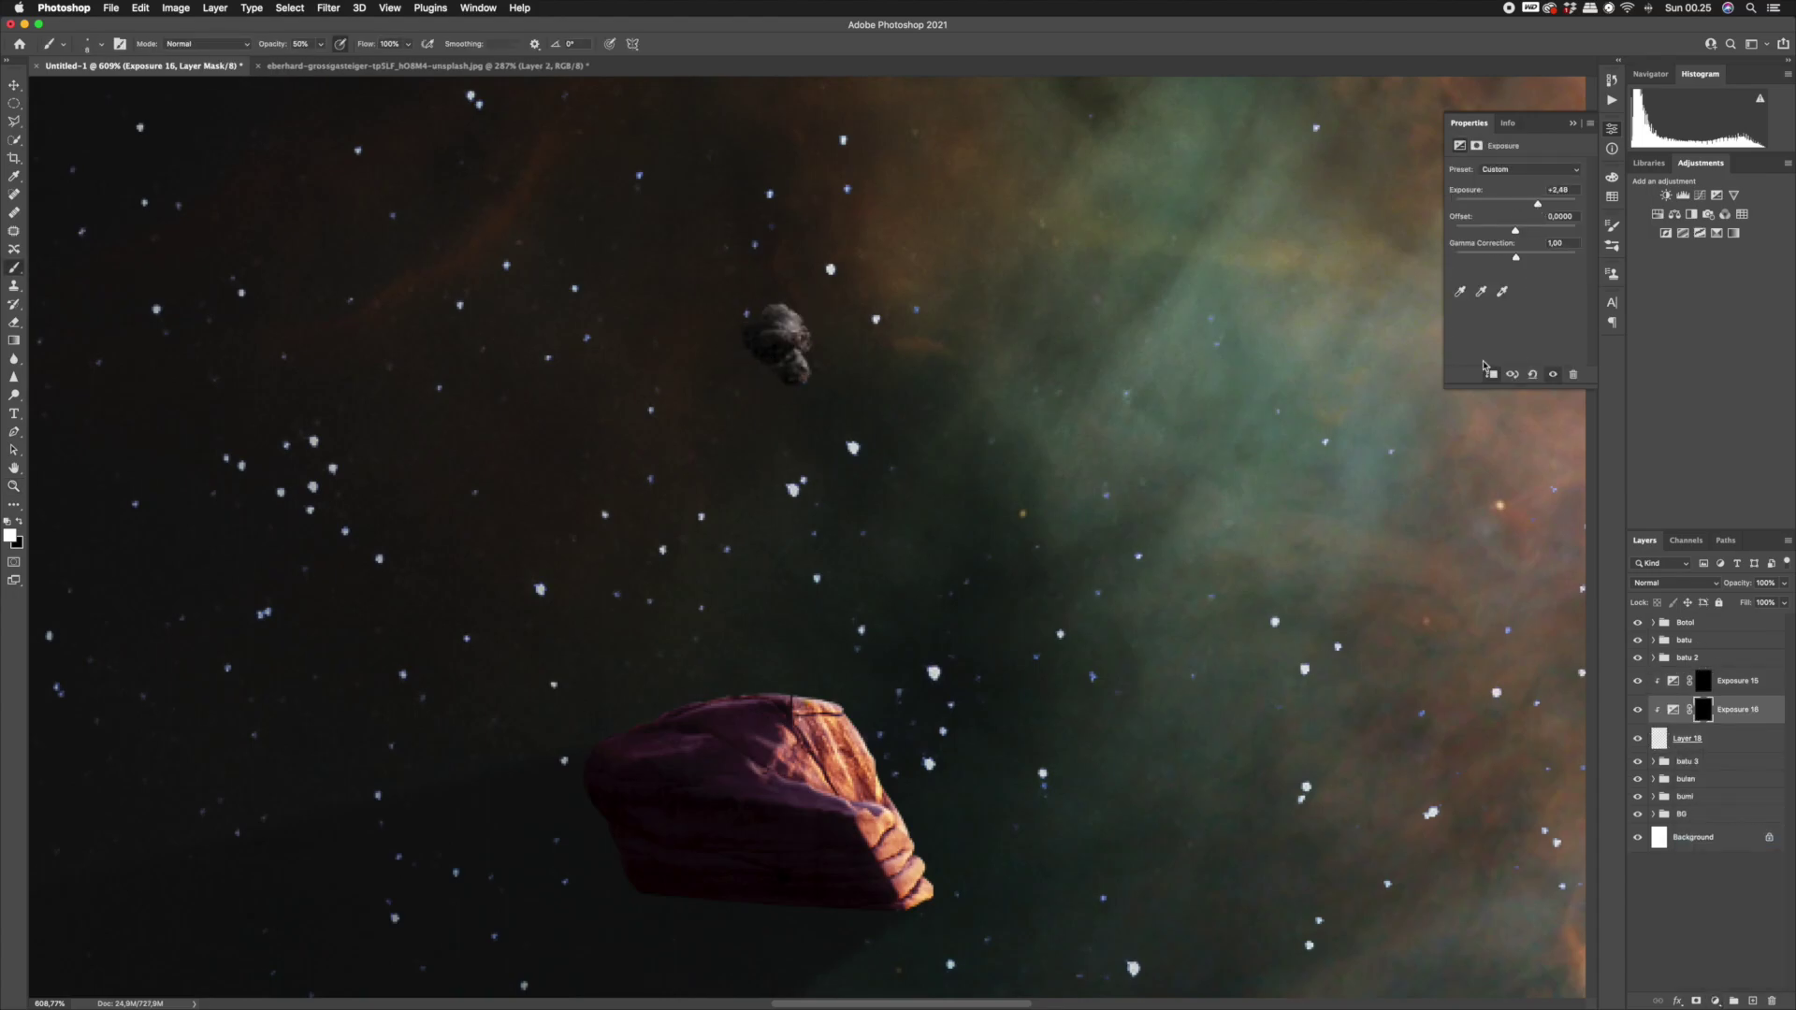
# Paint white on the +2.46 Exposure mask to highlight the new rock's moon-facing edge.
pyautogui.moveTo(805, 342); pyautogui.dragTo(806, 378)
pyautogui.press('z')
pyautogui.moveTo(926, 325)
pyautogui.mouseDown()
pyautogui.moveTo(748, 324)
pyautogui.moveTo(1034, 302)
pyautogui.mouseUp()
# Add a clipped Color Balance above the new rock's Exposures with midtones at red +22 and blue +5.
pyautogui.click(1739, 681)
pyautogui.click(1714, 1001)
pyautogui.click(1729, 858)
pyautogui.moveTo(1497, 202); pyautogui.dragTo(1500, 252)
pyautogui.moveTo(800, 280); pyautogui.dragTo(683, 280)
pyautogui.moveTo(917, 359); pyautogui.dragTo(837, 393)
pyautogui.moveTo(798, 454); pyautogui.dragTo(744, 454)
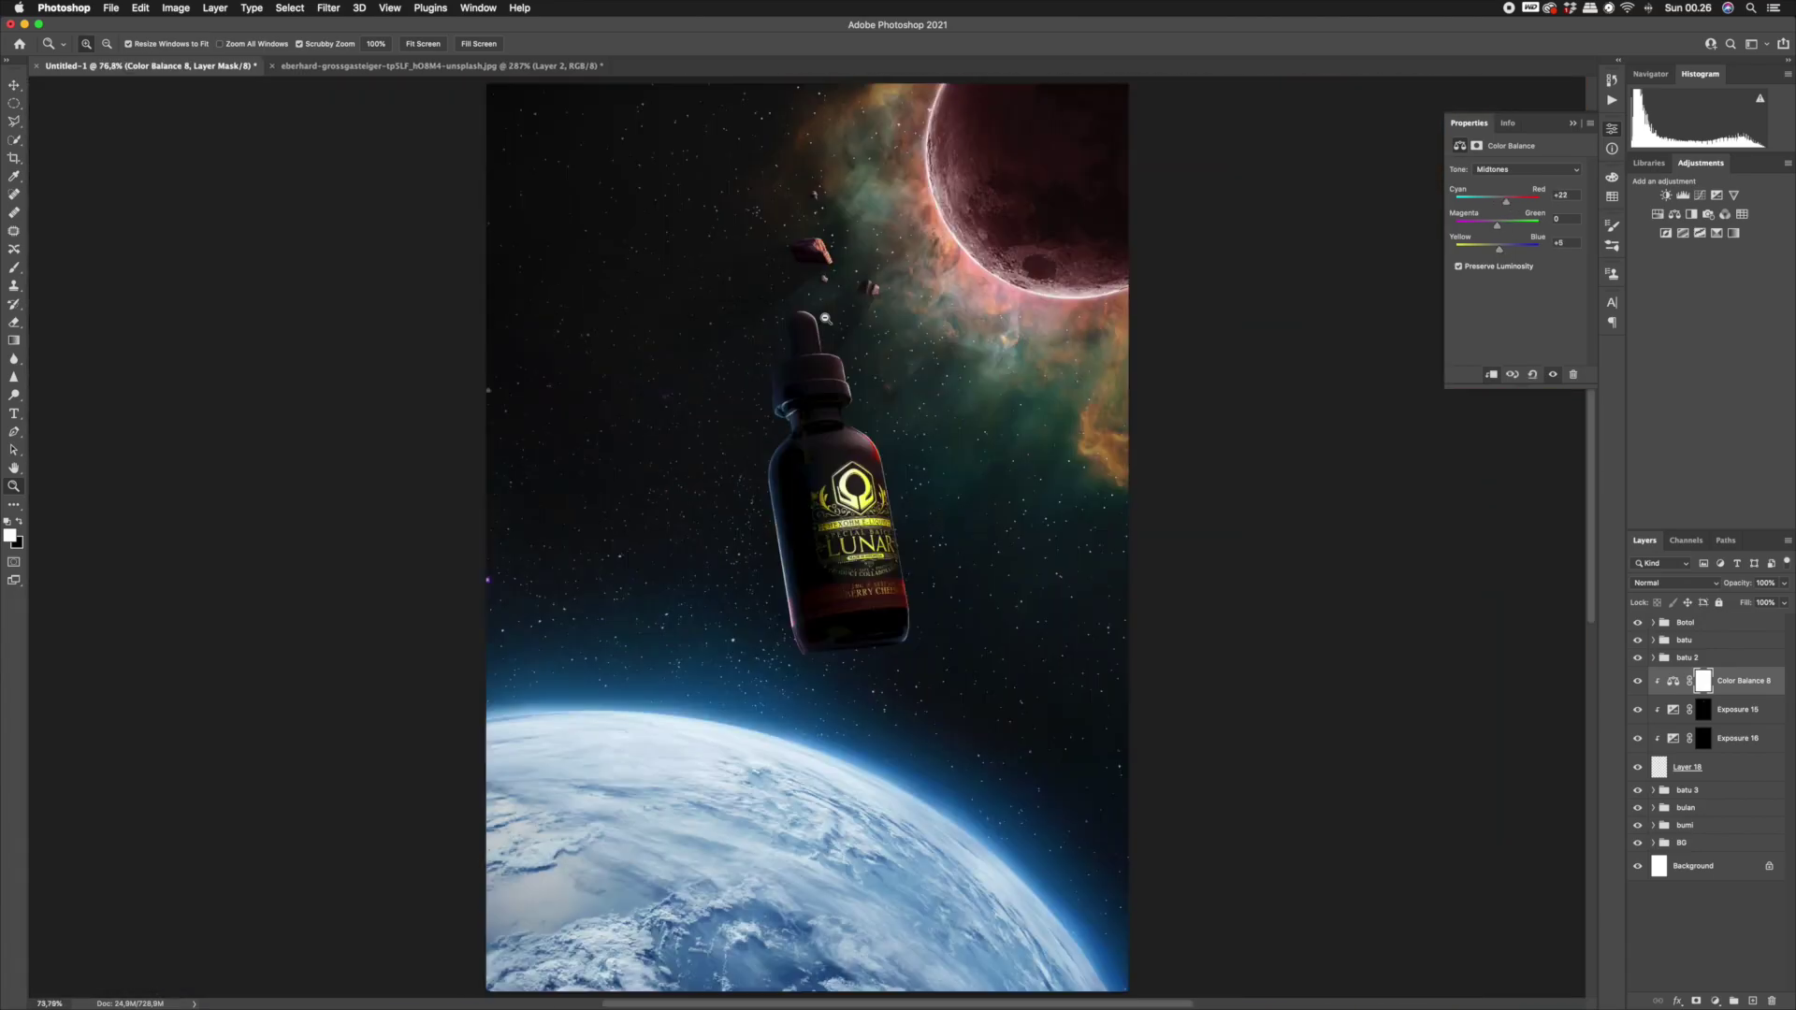
# Lasso the newest rock's cast shadow, darken it with a Curves adjustment below the rock layer, and feather its mask 1.3 px.
pyautogui.moveTo(824, 281); pyautogui.dragTo(903, 280)
pyautogui.keyDown('super'); pyautogui.click(786, 495); pyautogui.keyUp('super')
pyautogui.press('l')
pyautogui.click(793, 491)
pyautogui.click(1715, 1001)
pyautogui.click(1729, 798)
pyautogui.click(1477, 146)
pyautogui.moveTo(1532, 245)
pyautogui.mouseDown()
pyautogui.moveTo(1539, 258)
pyautogui.moveTo(1464, 268)
pyautogui.mouseUp()
# Brush black on the Curves mask to fade the far end of the newest rock's shadow.
pyautogui.press('b')
pyautogui.moveTo(482, 584); pyautogui.dragTo(501, 584)
pyautogui.press('z')
pyautogui.moveTo(879, 517); pyautogui.dragTo(837, 517)
pyautogui.moveTo(874, 995); pyautogui.dragTo(874, 777)
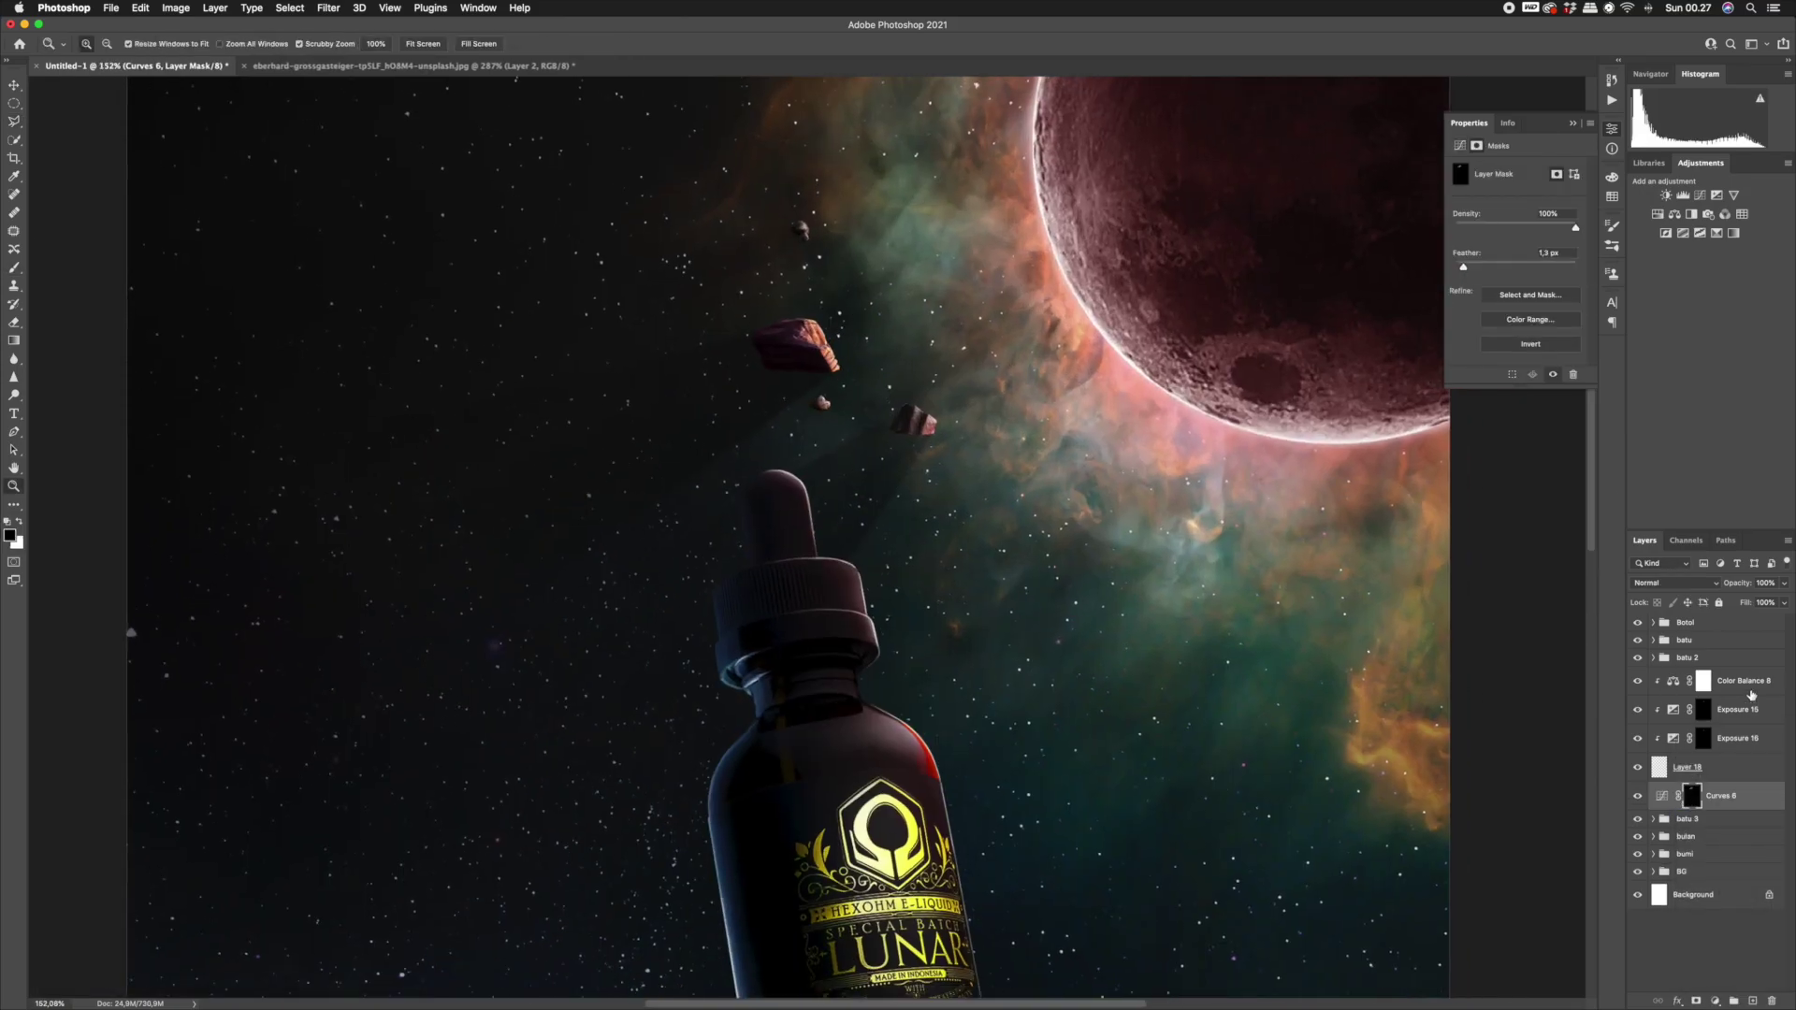
# Group the newest rock with its adjustments and shadow layer, and name the group "batu 4".
pyautogui.keyDown('shift'); pyautogui.click(1749, 687); pyautogui.keyUp('shift')
pyautogui.press('super+g')
pyautogui.doubleClick(1687, 676)
pyautogui.write('batu 4')
pyautogui.click(1637, 641)
pyautogui.click(1637, 641)
# Lasso a cast shadow for the small rock in the batu 3 group and darken it with a Curves adjustment below the rock layer.
pyautogui.click(1653, 694)
pyautogui.click(1685, 825)
pyautogui.press('l')
pyautogui.click(821, 403)
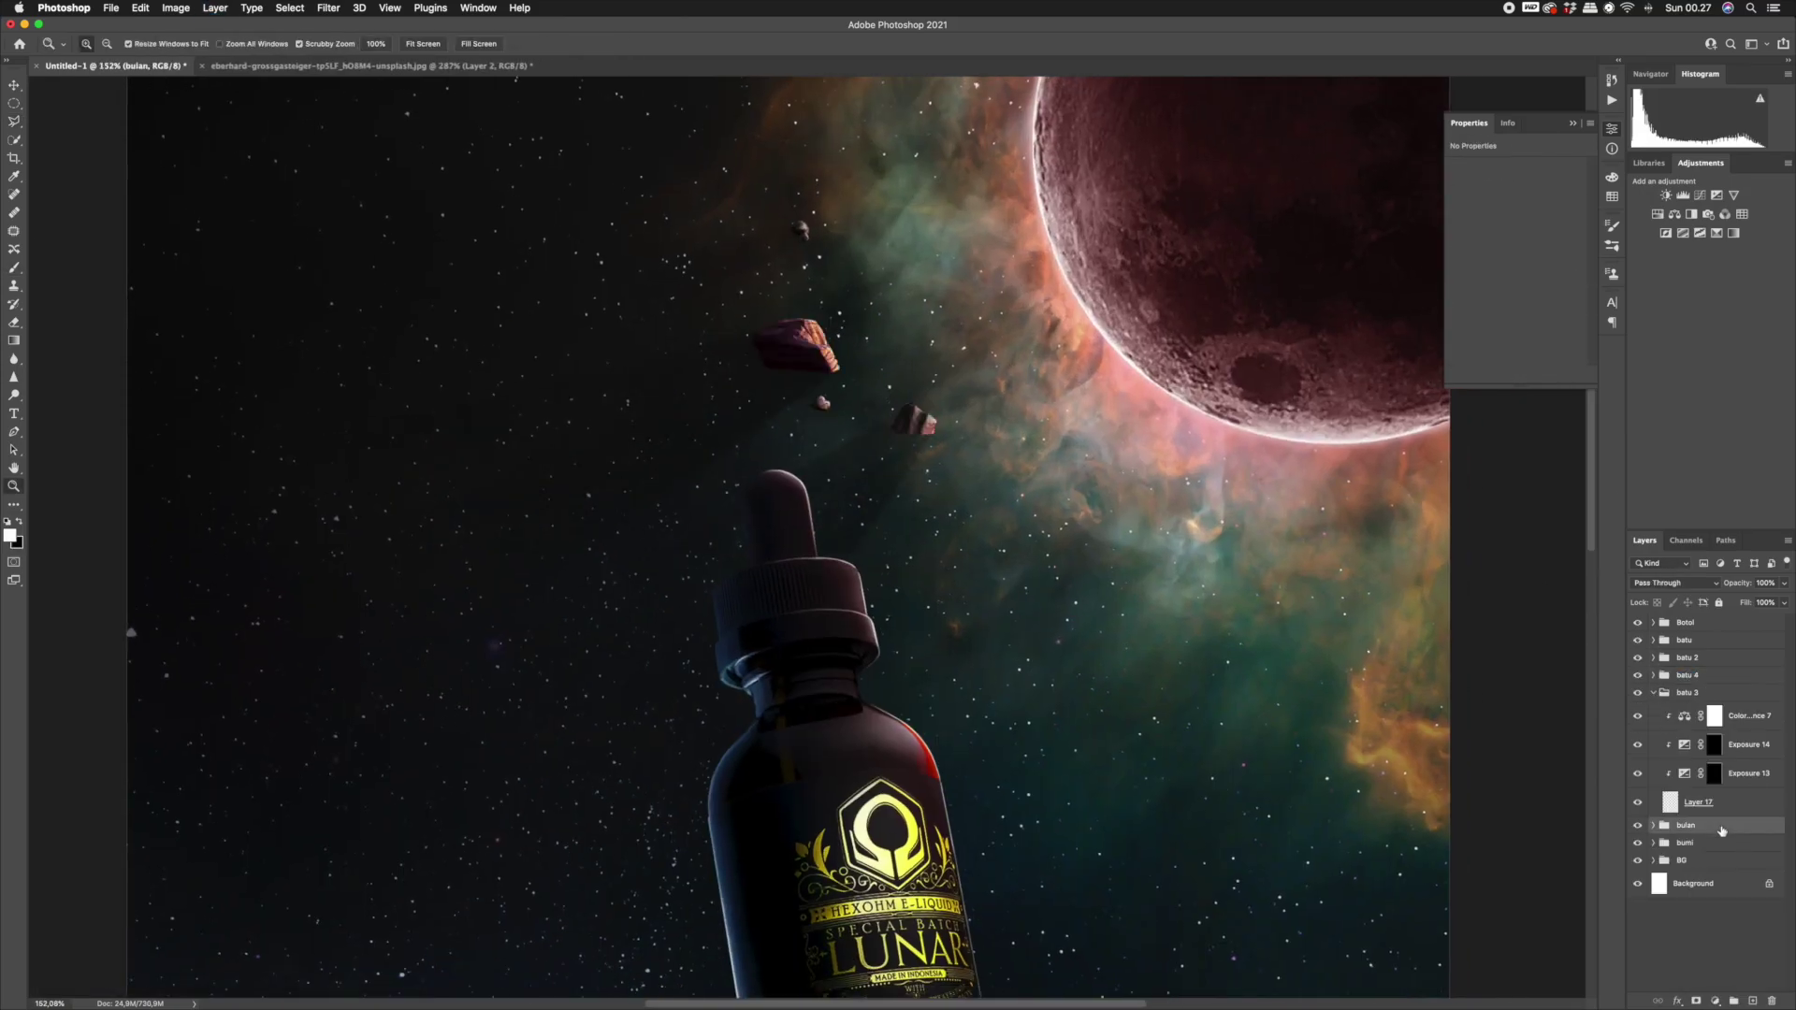
pyautogui.click(824, 403)
pyautogui.click(1715, 1001)
pyautogui.click(1729, 798)
pyautogui.moveTo(1528, 249); pyautogui.dragTo(1467, 267)
# Soften the small rock's cast shadow by brushing and feathering the Curves mask in batu 3.
pyautogui.click(1477, 146)
pyautogui.click(1663, 831)
pyautogui.press('b')
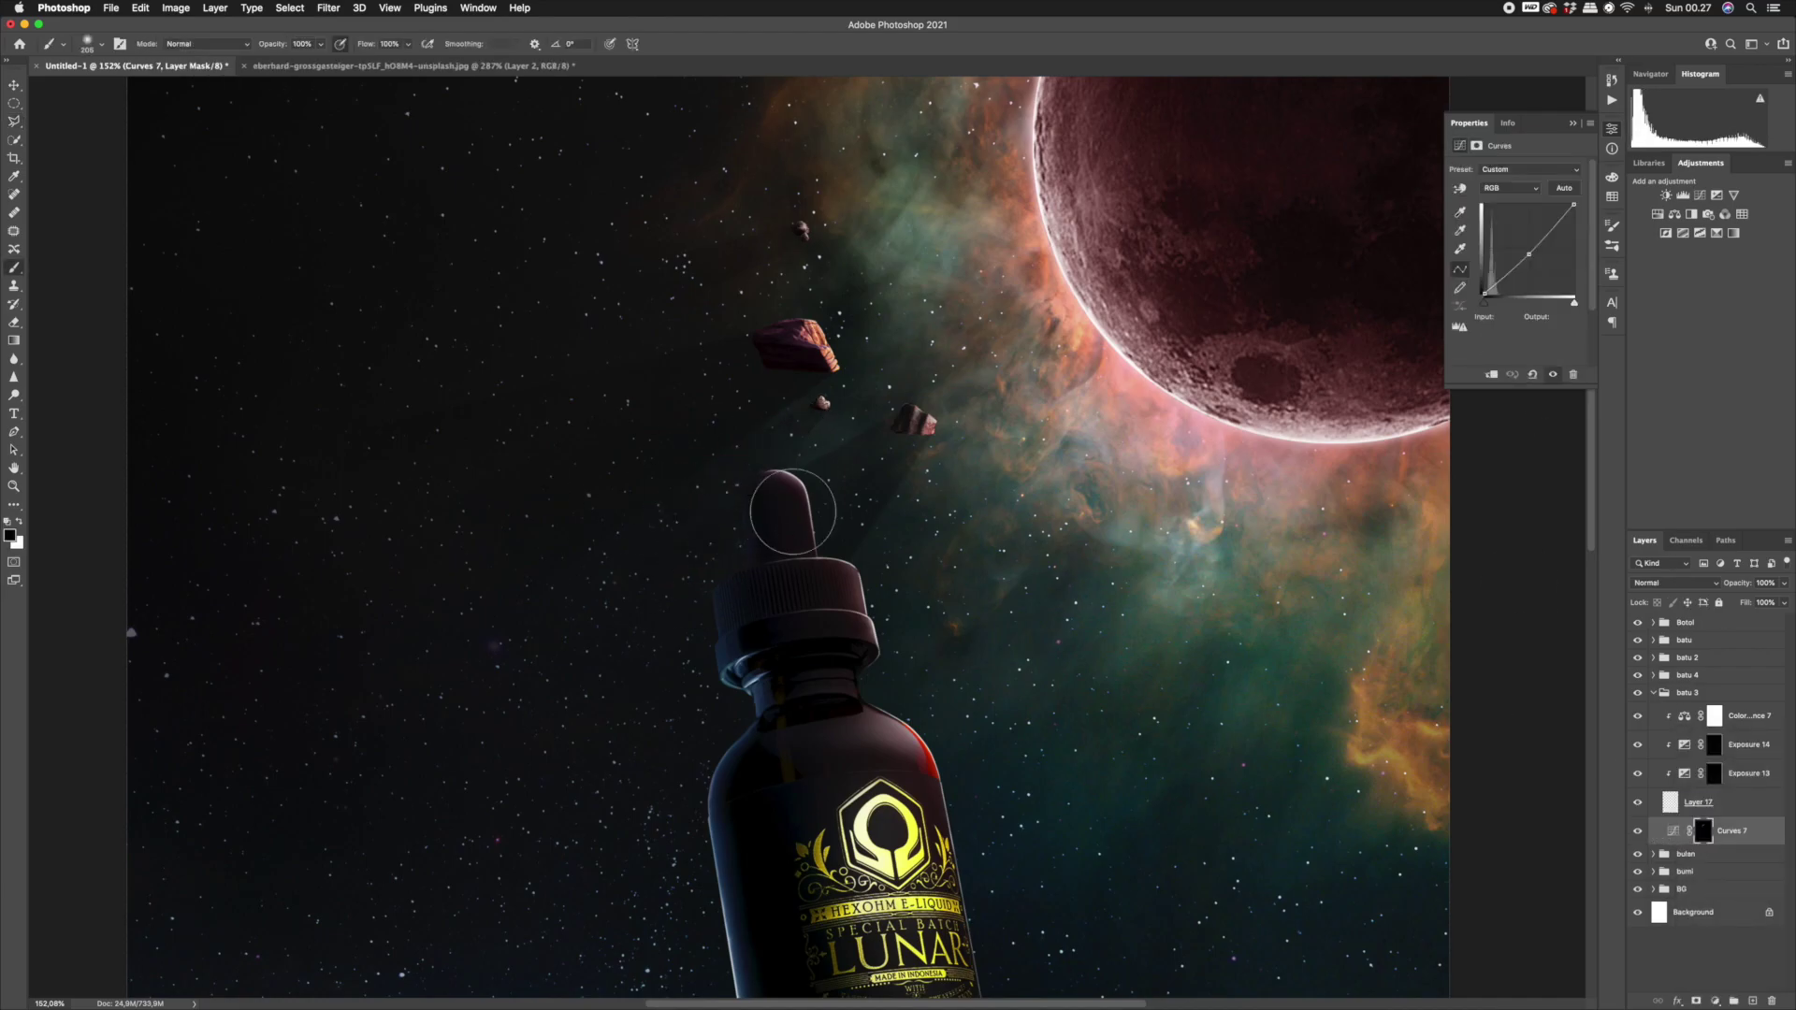
pyautogui.press('super+0')
pyautogui.click(1477, 146)
pyautogui.moveTo(1456, 268); pyautogui.dragTo(1486, 269)
# Bring another rock cutout from the mountain photo into the composite below batu 2 and transform it near the bottle cap.
pyautogui.keyDown('alt'); pyautogui.click(891, 513); pyautogui.keyUp('alt')
pyautogui.click(861, 393)
pyautogui.click(861, 393)
pyautogui.click(455, 68)
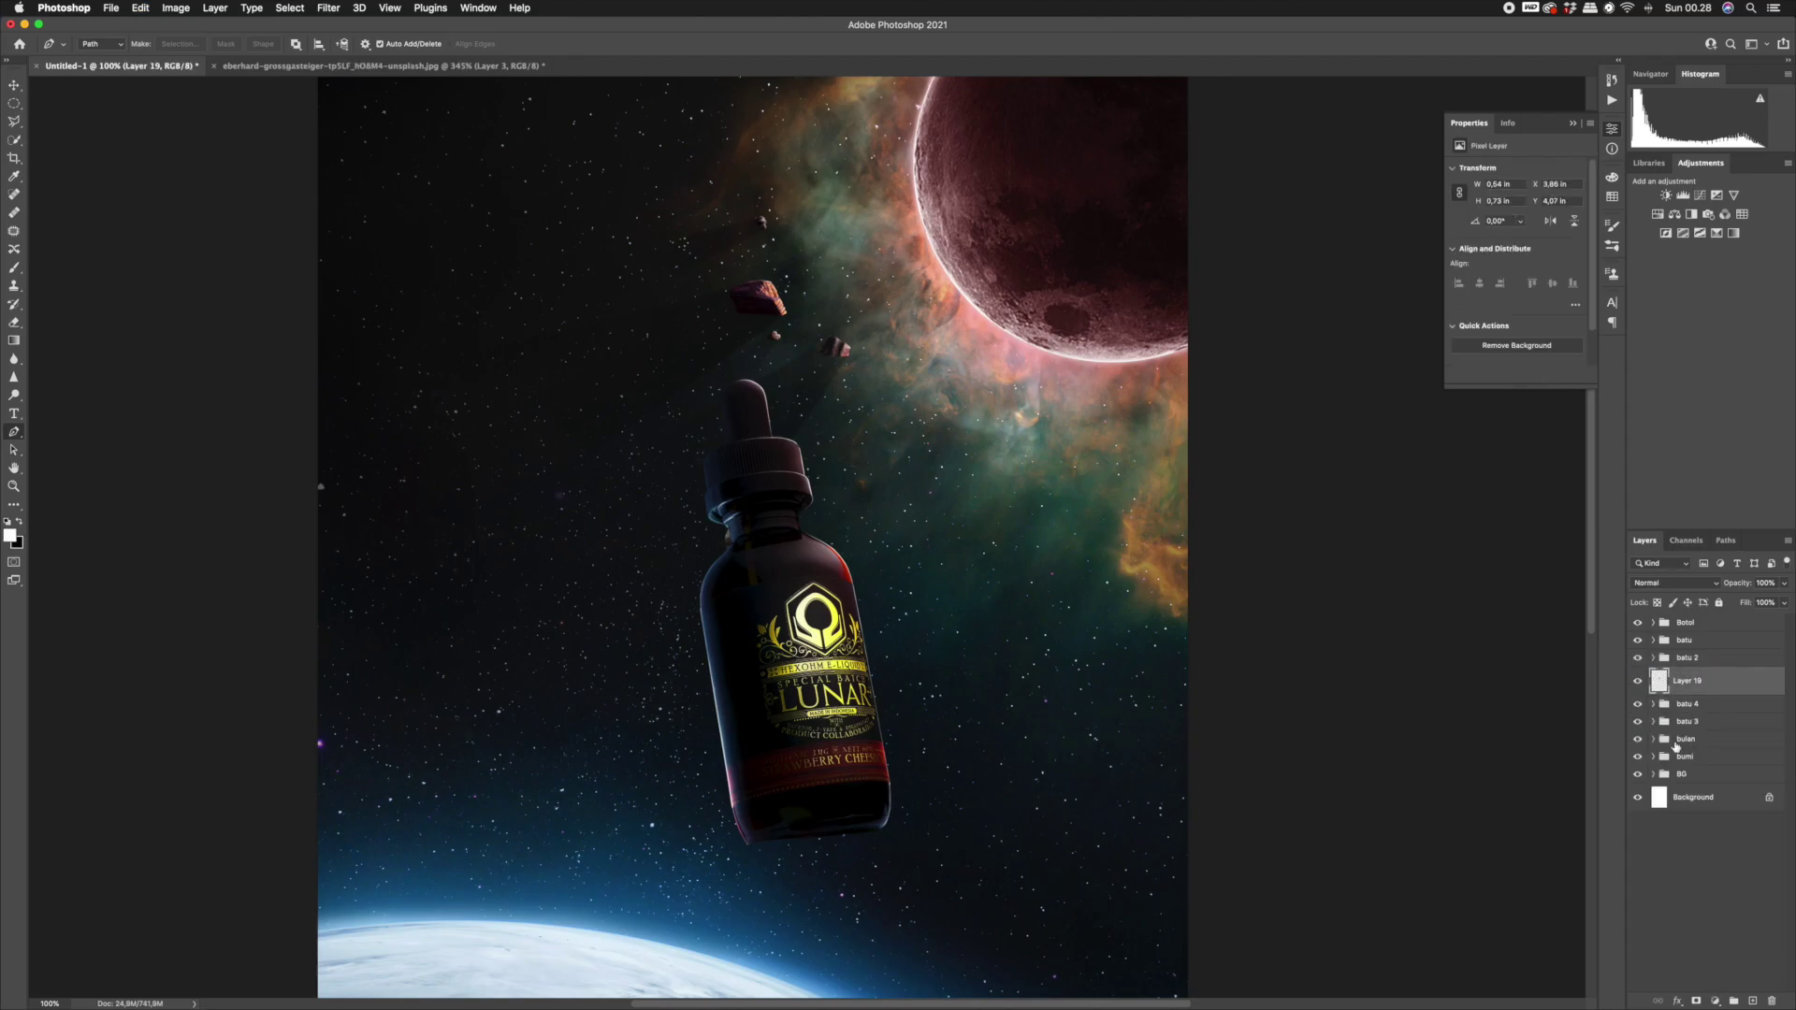
pyautogui.press('v')
pyautogui.press('super+t')
pyautogui.rightClick(887, 412)
pyautogui.moveTo(754, 542); pyautogui.dragTo(904, 419)
pyautogui.click(928, 677)
pyautogui.press('Return')
# Resize the new rock to about 0.4 × 0.55 in and place it in the open space beside the bottle cap.
pyautogui.keyDown('super'); pyautogui.click(890, 444); pyautogui.keyUp('super')
pyautogui.press('super+t')
pyautogui.keyDown('alt'); pyautogui.keyDown('super'); pyautogui.click(893, 411); pyautogui.keyUp('super'); pyautogui.keyUp('alt')
pyautogui.moveTo(922, 338); pyautogui.dragTo(982, 436)
pyautogui.press('Return')
pyautogui.keyDown('super'); pyautogui.click(865, 315); pyautogui.keyUp('super')
pyautogui.keyDown('alt'); pyautogui.keyDown('super'); pyautogui.click(865, 315); pyautogui.keyUp('super'); pyautogui.keyUp('alt')
pyautogui.keyDown('alt'); pyautogui.keyDown('super'); pyautogui.click(900, 411); pyautogui.keyUp('super'); pyautogui.keyUp('alt')
pyautogui.keyDown('super'); pyautogui.click(880, 432); pyautogui.keyUp('super')
# Add an Exposure adjustment clipped to the new rock and lower its exposure to darken the rock.
pyautogui.click(1715, 1001)
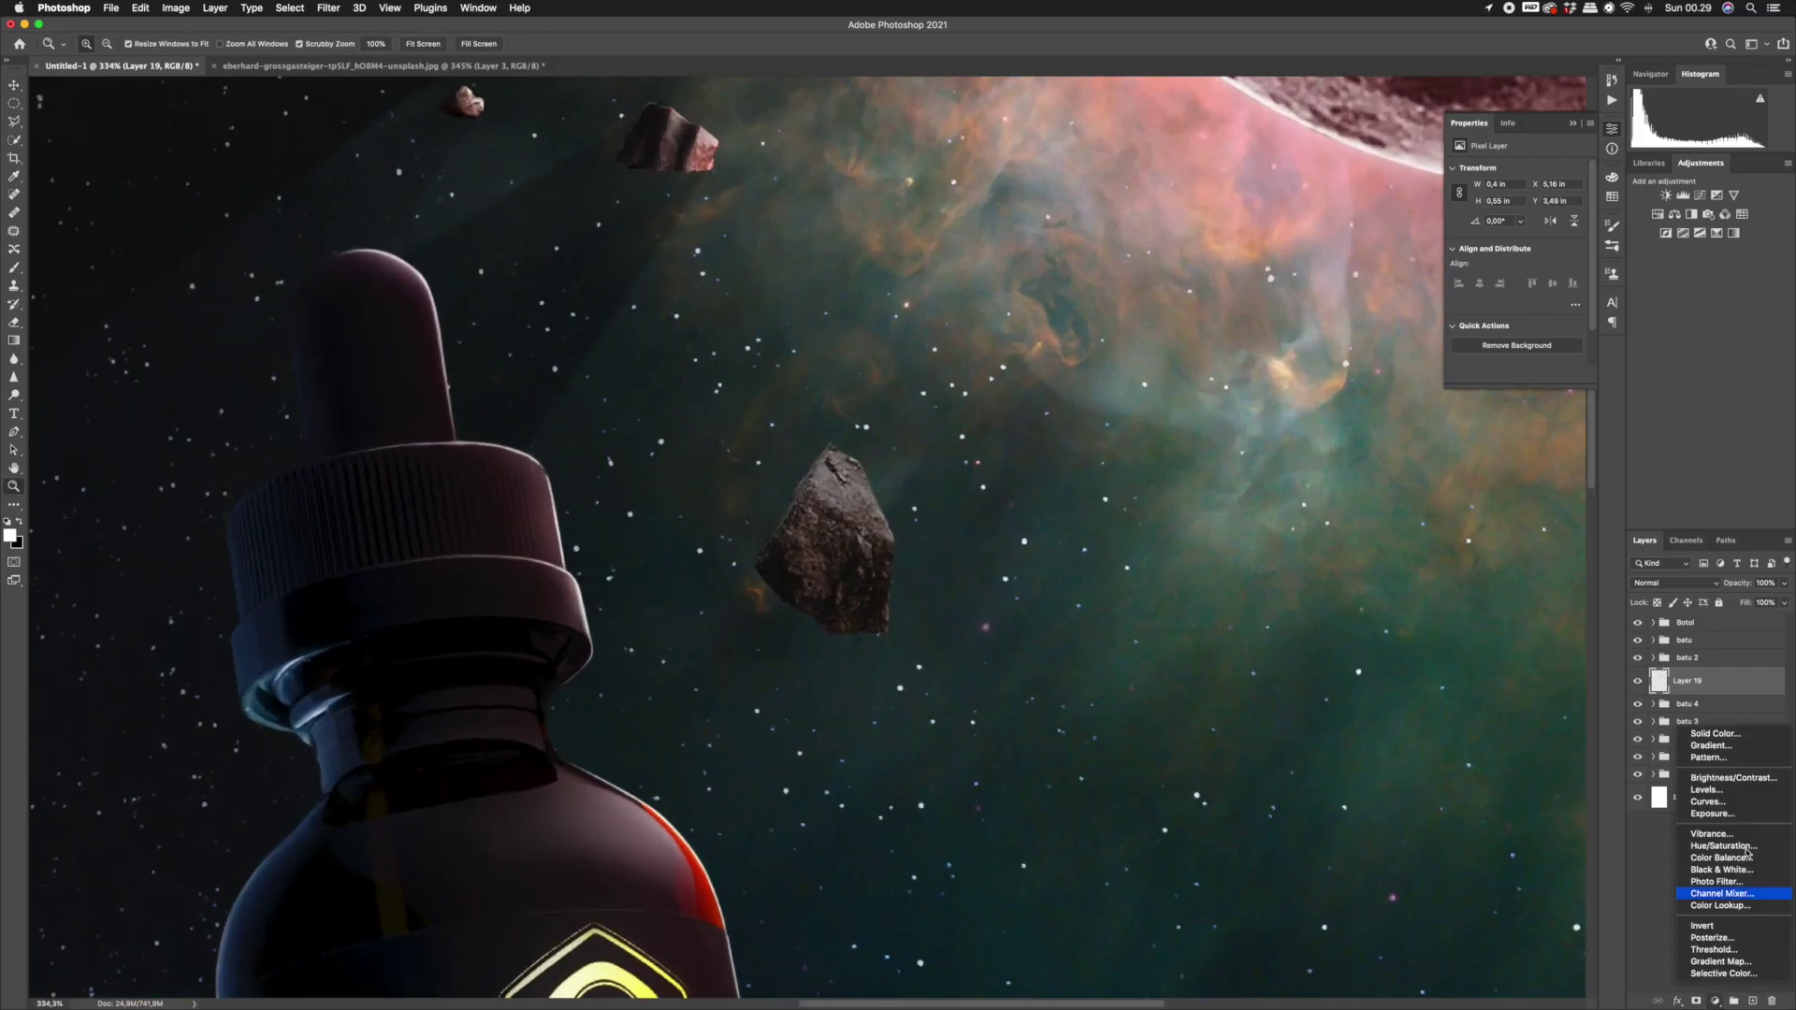
pyautogui.click(1721, 812)
pyautogui.rightClick(1732, 681)
pyautogui.click(1712, 666)
pyautogui.moveTo(1516, 204); pyautogui.dragTo(1485, 204)
# Invert the darkening Exposure's mask and brush the effect onto the new rock's shaded side.
pyautogui.click(1703, 683)
pyautogui.click(19, 522)
pyautogui.press('super+i')
pyautogui.press('b')
pyautogui.moveTo(826, 585)
pyautogui.mouseDown()
pyautogui.moveTo(865, 580)
pyautogui.moveTo(876, 542)
pyautogui.mouseUp()
# Add a second clipped Exposure with raised exposure, invert its mask and brush in highlights along the rock's moon-facing edge.
pyautogui.click(1688, 710)
pyautogui.click(1715, 1001)
pyautogui.click(1721, 812)
pyautogui.moveTo(1516, 204); pyautogui.dragTo(1541, 204)
pyautogui.press('super+i')
pyautogui.moveTo(895, 535)
pyautogui.mouseDown()
pyautogui.moveTo(857, 464)
pyautogui.moveTo(823, 467)
pyautogui.mouseUp()
# Try a Color Balance with slightly more red above the new rock's Exposures.
pyautogui.press('z')
pyautogui.moveTo(892, 403); pyautogui.dragTo(972, 403)
pyautogui.click(1737, 681)
pyautogui.click(1715, 1001)
pyautogui.click(1719, 856)
pyautogui.moveTo(1498, 202); pyautogui.dragTo(1505, 203)
pyautogui.moveTo(884, 419)
pyautogui.mouseDown()
pyautogui.moveTo(795, 419)
pyautogui.moveTo(982, 417)
pyautogui.moveTo(856, 411)
pyautogui.mouseUp()
# Try an additional Color Balance directly above the upper Exposure, with an inverted mask brushed over part of the rock.
pyautogui.click(1738, 710)
pyautogui.click(1715, 1001)
pyautogui.click(1719, 857)
pyautogui.moveTo(1497, 250)
pyautogui.mouseDown()
pyautogui.moveTo(1518, 250)
pyautogui.moveTo(1462, 201)
pyautogui.mouseUp()
pyautogui.press('super+i')
pyautogui.press('b')
pyautogui.moveTo(902, 402); pyautogui.dragTo(812, 348)
# Retouch the upper Exposure's mask on the new rock with the brush in the swapped color.
pyautogui.press('z')
pyautogui.moveTo(886, 438)
pyautogui.mouseDown()
pyautogui.moveTo(795, 438)
pyautogui.moveTo(983, 404)
pyautogui.mouseUp()
pyautogui.click(1703, 738)
pyautogui.press('b')
pyautogui.press('x')
pyautogui.press('z')
pyautogui.moveTo(1107, 580); pyautogui.dragTo(895, 629)
# Scale down the new rock together with its adjustments and move it to the upper left of the largest rock.
pyautogui.click(1744, 681)
pyautogui.keyDown('shift'); pyautogui.click(1687, 796); pyautogui.keyUp('shift')
pyautogui.press('super+t')
pyautogui.moveTo(1025, 230); pyautogui.dragTo(973, 300)
pyautogui.moveTo(974, 174); pyautogui.dragTo(842, 361)
pyautogui.moveTo(767, 496); pyautogui.dragTo(812, 393)
pyautogui.press('Return')
pyautogui.moveTo(830, 300); pyautogui.dragTo(852, 350)
pyautogui.press('v')
pyautogui.moveTo(812, 235)
pyautogui.mouseDown()
pyautogui.moveTo(762, 290)
pyautogui.moveTo(805, 271)
pyautogui.moveTo(790, 276)
pyautogui.mouseUp()
pyautogui.press('z')
# Brush the upper Exposure's mask to refine the shading of the repositioned rock.
pyautogui.click(1703, 738)
pyautogui.press('b')
pyautogui.press('x')
pyautogui.press('z')
pyautogui.moveTo(955, 510); pyautogui.dragTo(908, 541)
# Replace the two Color Balance layers with one clipped Color Balance with midtones at red +28 and blue +9.
pyautogui.click(1743, 682)
pyautogui.press('Delete')
pyautogui.press('Delete')
pyautogui.click(1716, 1001)
pyautogui.click(1722, 858)
pyautogui.moveTo(982, 500); pyautogui.dragTo(879, 505)
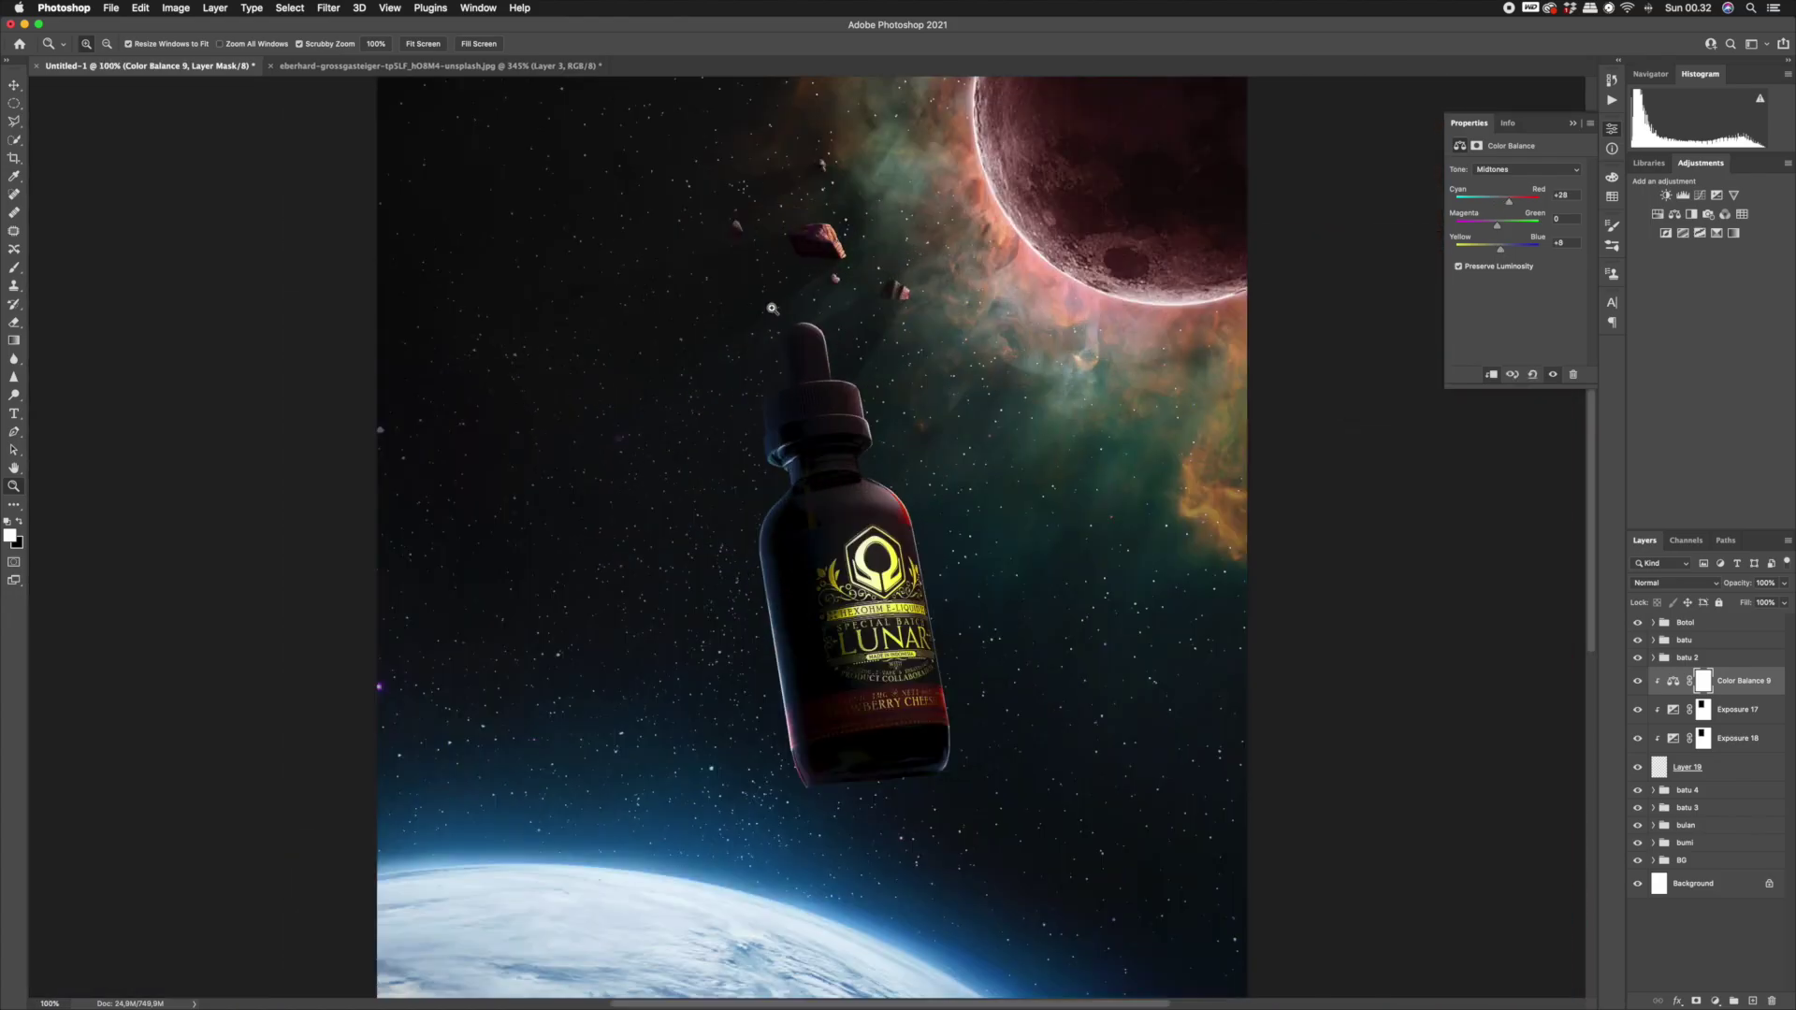
pyautogui.moveTo(766, 272); pyautogui.dragTo(870, 276)
# Rework the Exposure 17 mask with alternating brush colors to balance the new rock's dark and lit areas.
pyautogui.click(1673, 711)
pyautogui.click(1703, 711)
pyautogui.press('b')
pyautogui.moveTo(901, 484); pyautogui.dragTo(881, 423)
pyautogui.moveTo(895, 469); pyautogui.dragTo(898, 470)
pyautogui.press('x')
pyautogui.moveTo(880, 428)
pyautogui.mouseDown()
pyautogui.moveTo(900, 511)
pyautogui.moveTo(831, 569)
pyautogui.mouseUp()
# Switch to the mountain photo and trace a Pen path on the Background up the left edge of the lower cliff.
pyautogui.press('z')
pyautogui.press('super+minus')
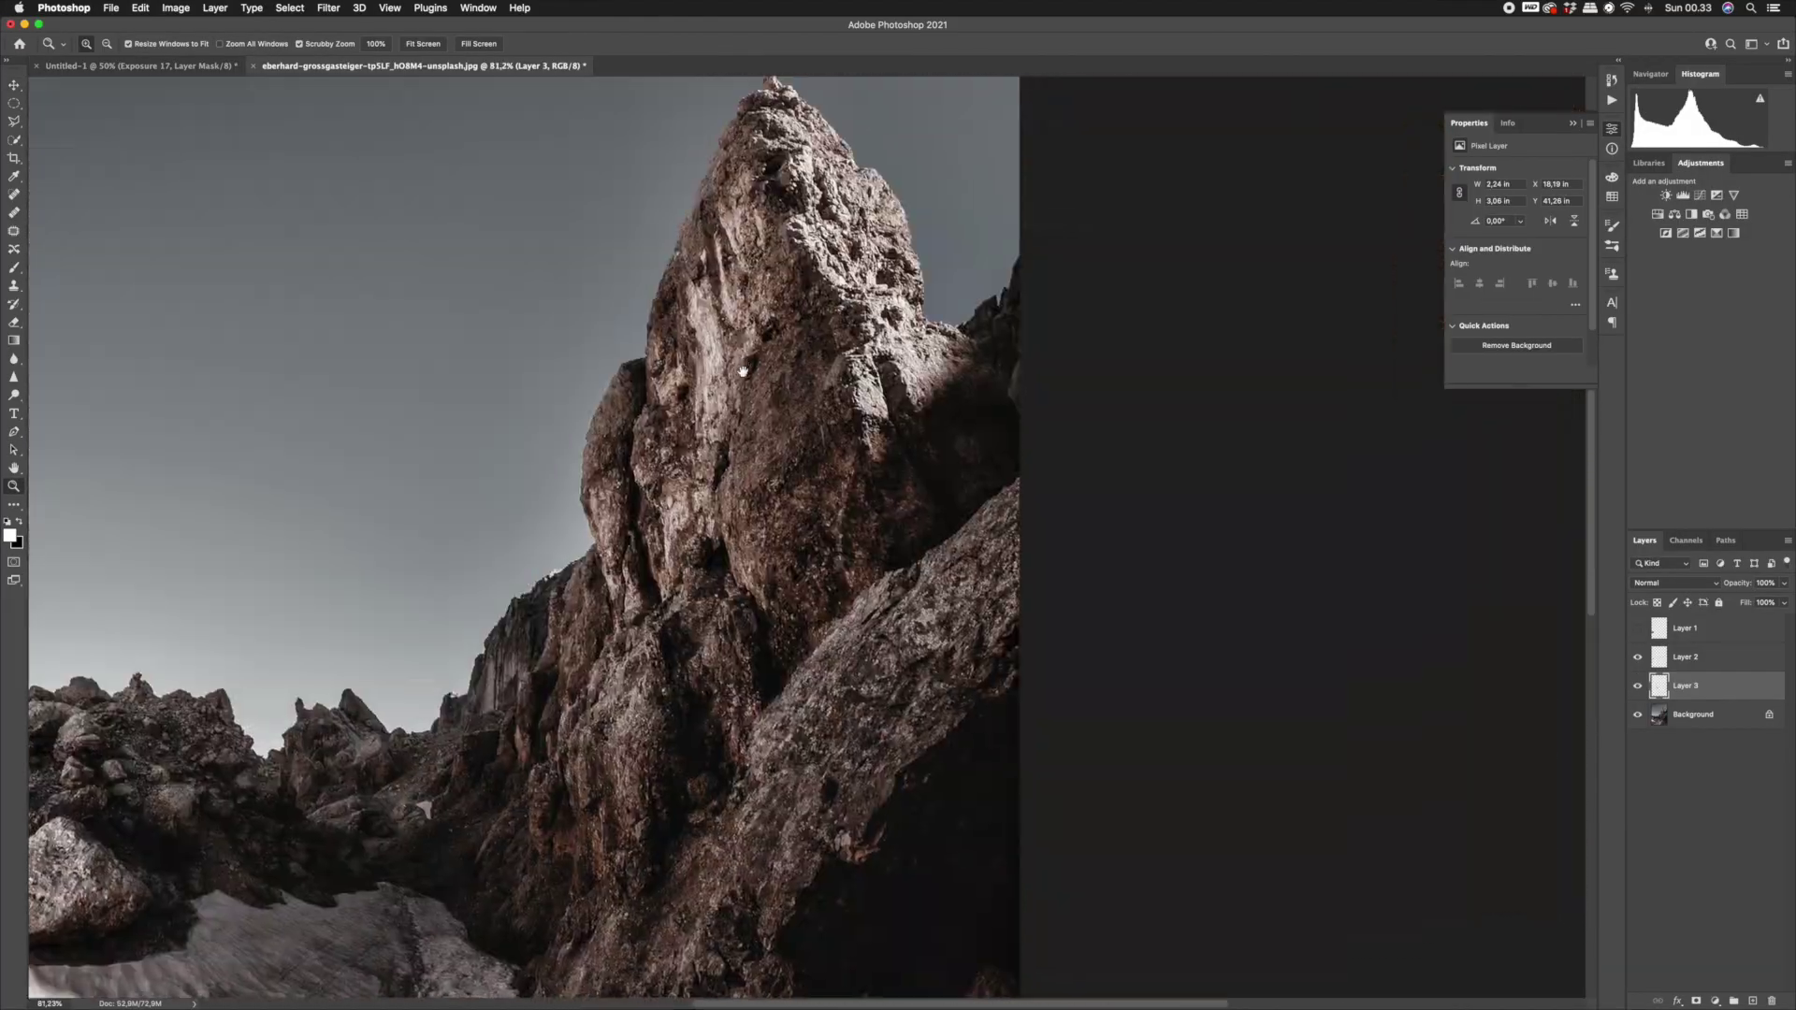
pyautogui.moveTo(742, 371); pyautogui.dragTo(741, 364)
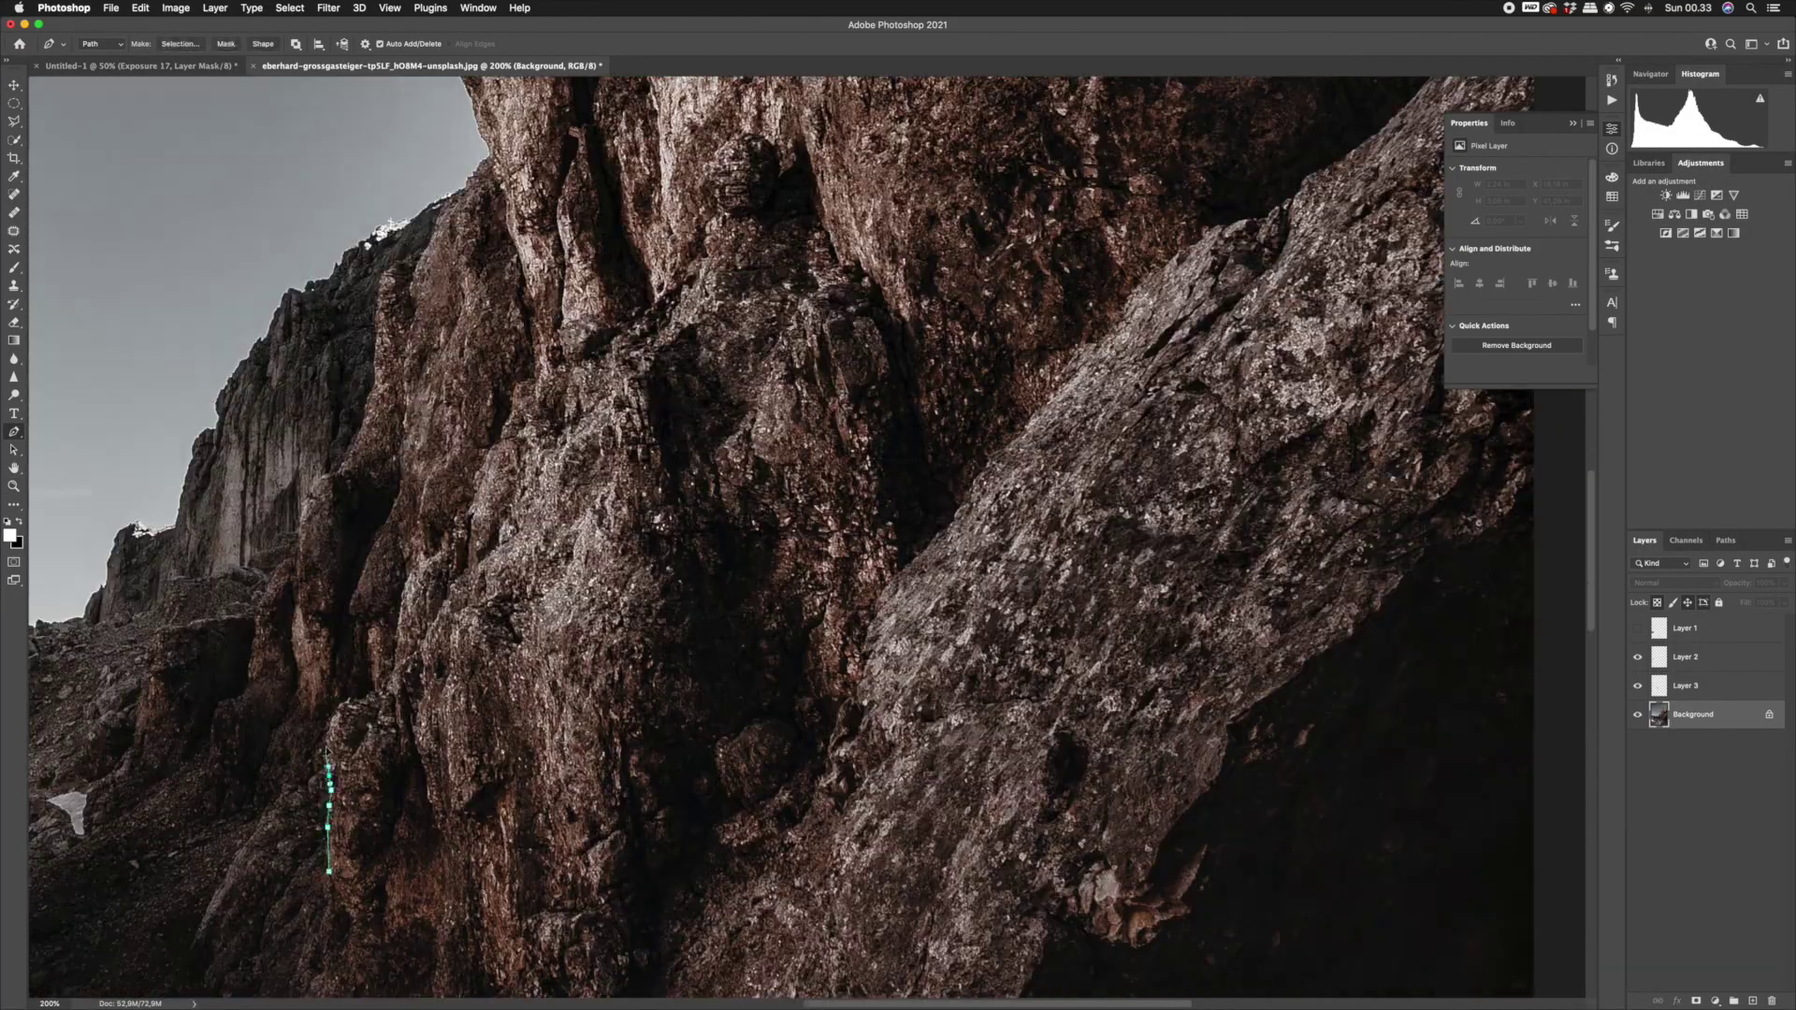
pyautogui.click(370, 399)
pyautogui.click(376, 382)
pyautogui.moveTo(376, 379); pyautogui.dragTo(371, 610)
pyautogui.click(376, 533)
pyautogui.click(376, 517)
pyautogui.click(380, 504)
pyautogui.click(391, 495)
pyautogui.click(397, 492)
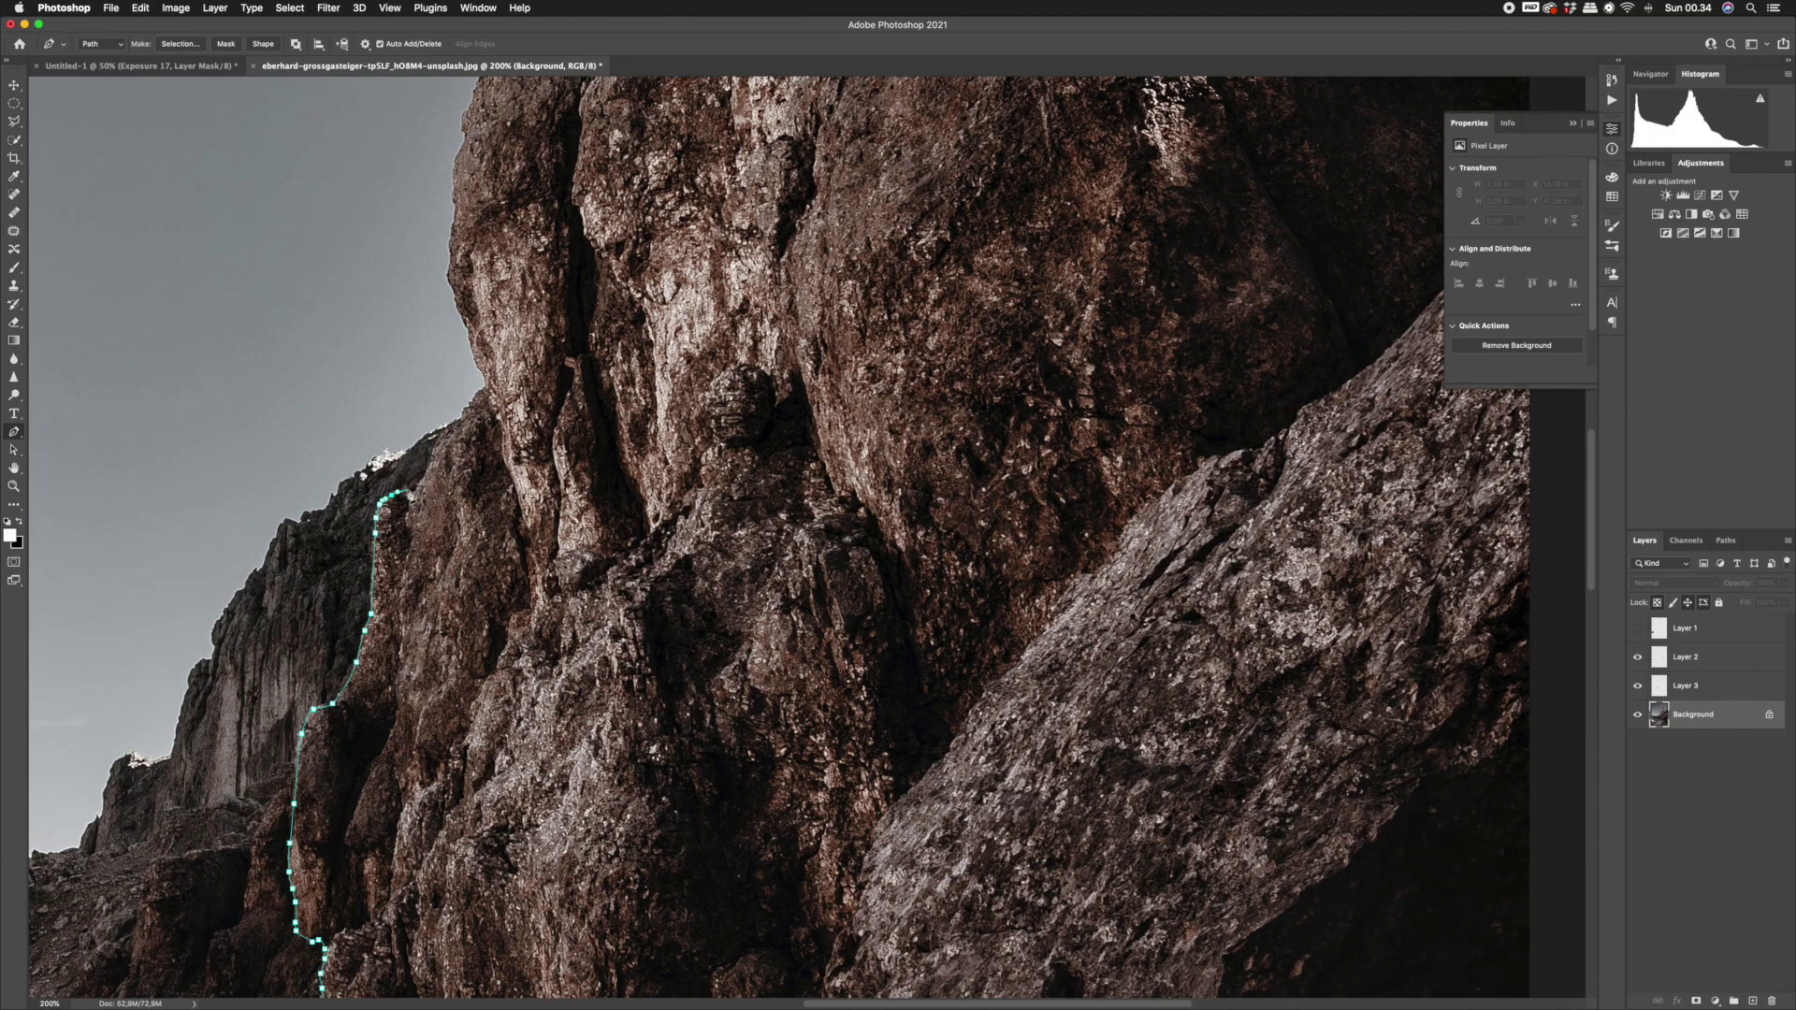
pyautogui.click(479, 392)
pyautogui.click(486, 383)
pyautogui.moveTo(482, 370); pyautogui.dragTo(476, 557)
pyautogui.click(464, 526)
pyautogui.click(461, 511)
pyautogui.click(453, 493)
pyautogui.moveTo(446, 454); pyautogui.dragTo(441, 583)
pyautogui.click(441, 562)
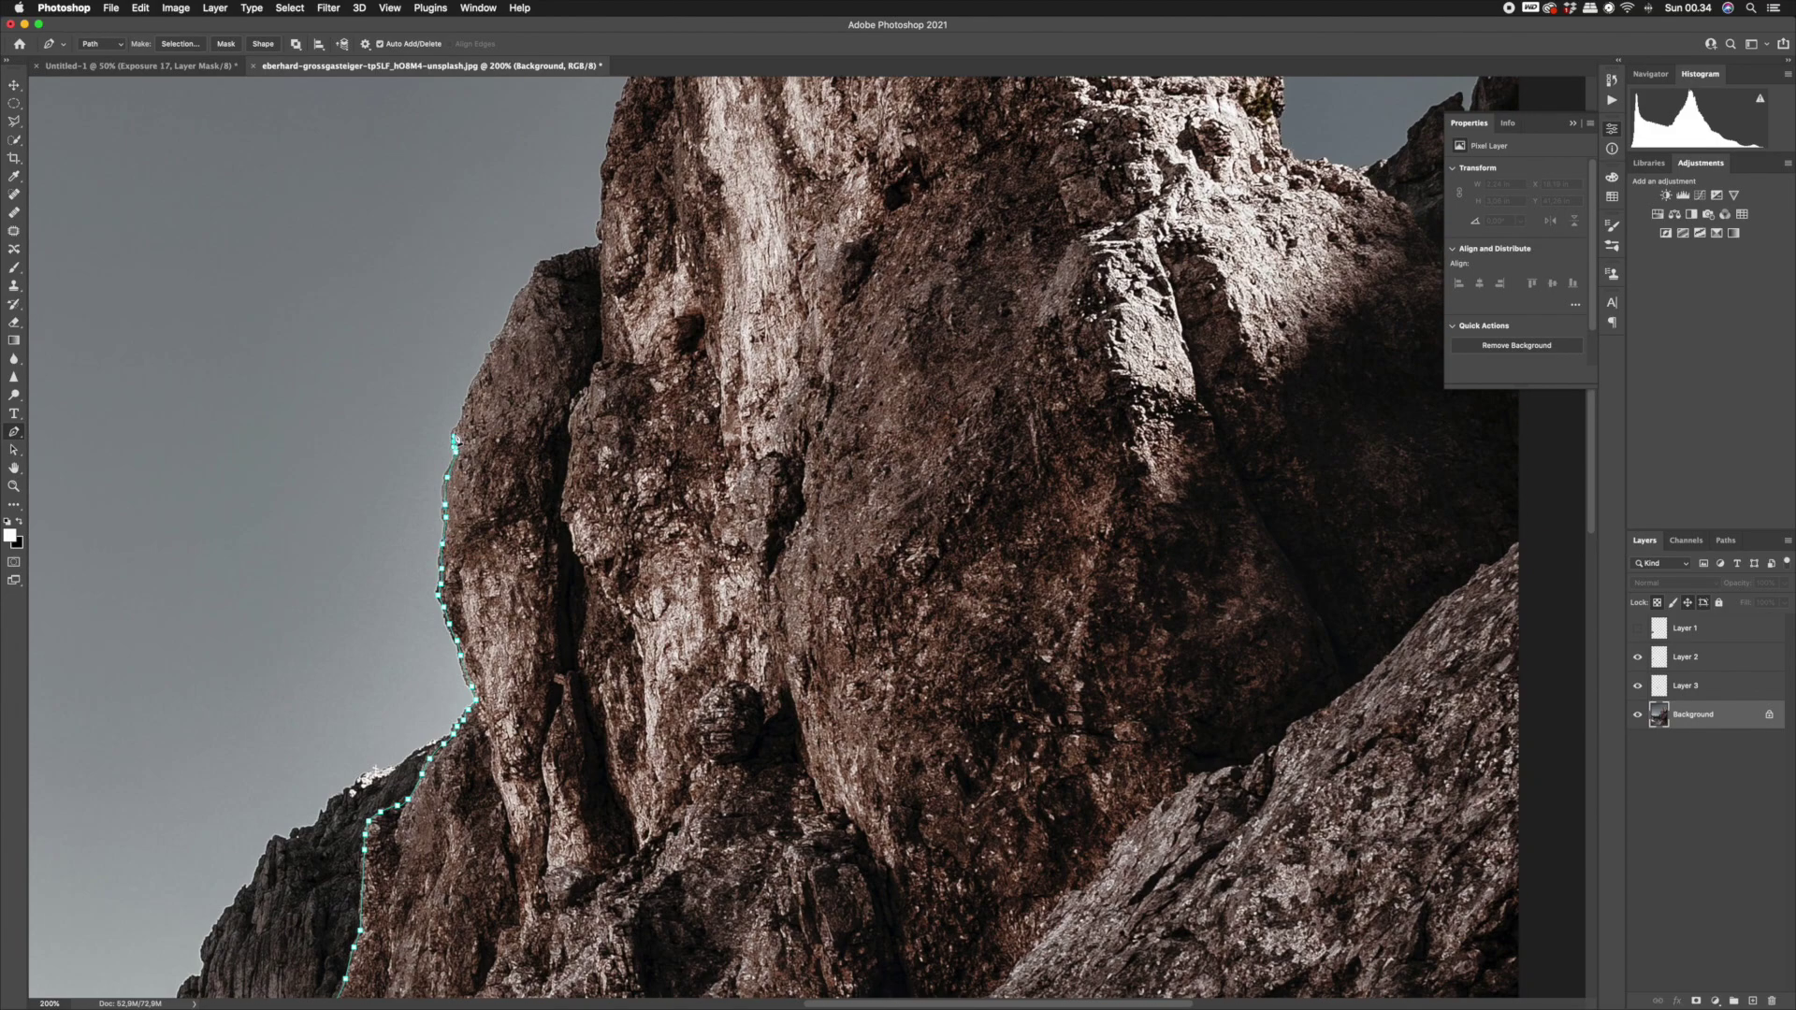
# Continue the Pen path along the left contour of the main rock tower up to just below its summit.
pyautogui.moveTo(456, 438); pyautogui.dragTo(430, 550)
pyautogui.click(436, 531)
pyautogui.click(447, 495)
pyautogui.click(462, 469)
pyautogui.click(465, 457)
pyautogui.click(565, 361)
pyautogui.click(575, 358)
pyautogui.moveTo(570, 350); pyautogui.dragTo(526, 543)
pyautogui.click(532, 485)
pyautogui.click(538, 462)
pyautogui.moveTo(548, 407); pyautogui.dragTo(515, 521)
pyautogui.click(539, 457)
pyautogui.click(569, 396)
pyautogui.click(574, 374)
pyautogui.moveTo(579, 364); pyautogui.dragTo(501, 513)
pyautogui.click(500, 514)
pyautogui.click(528, 470)
pyautogui.click(531, 451)
pyautogui.click(530, 439)
pyautogui.click(538, 432)
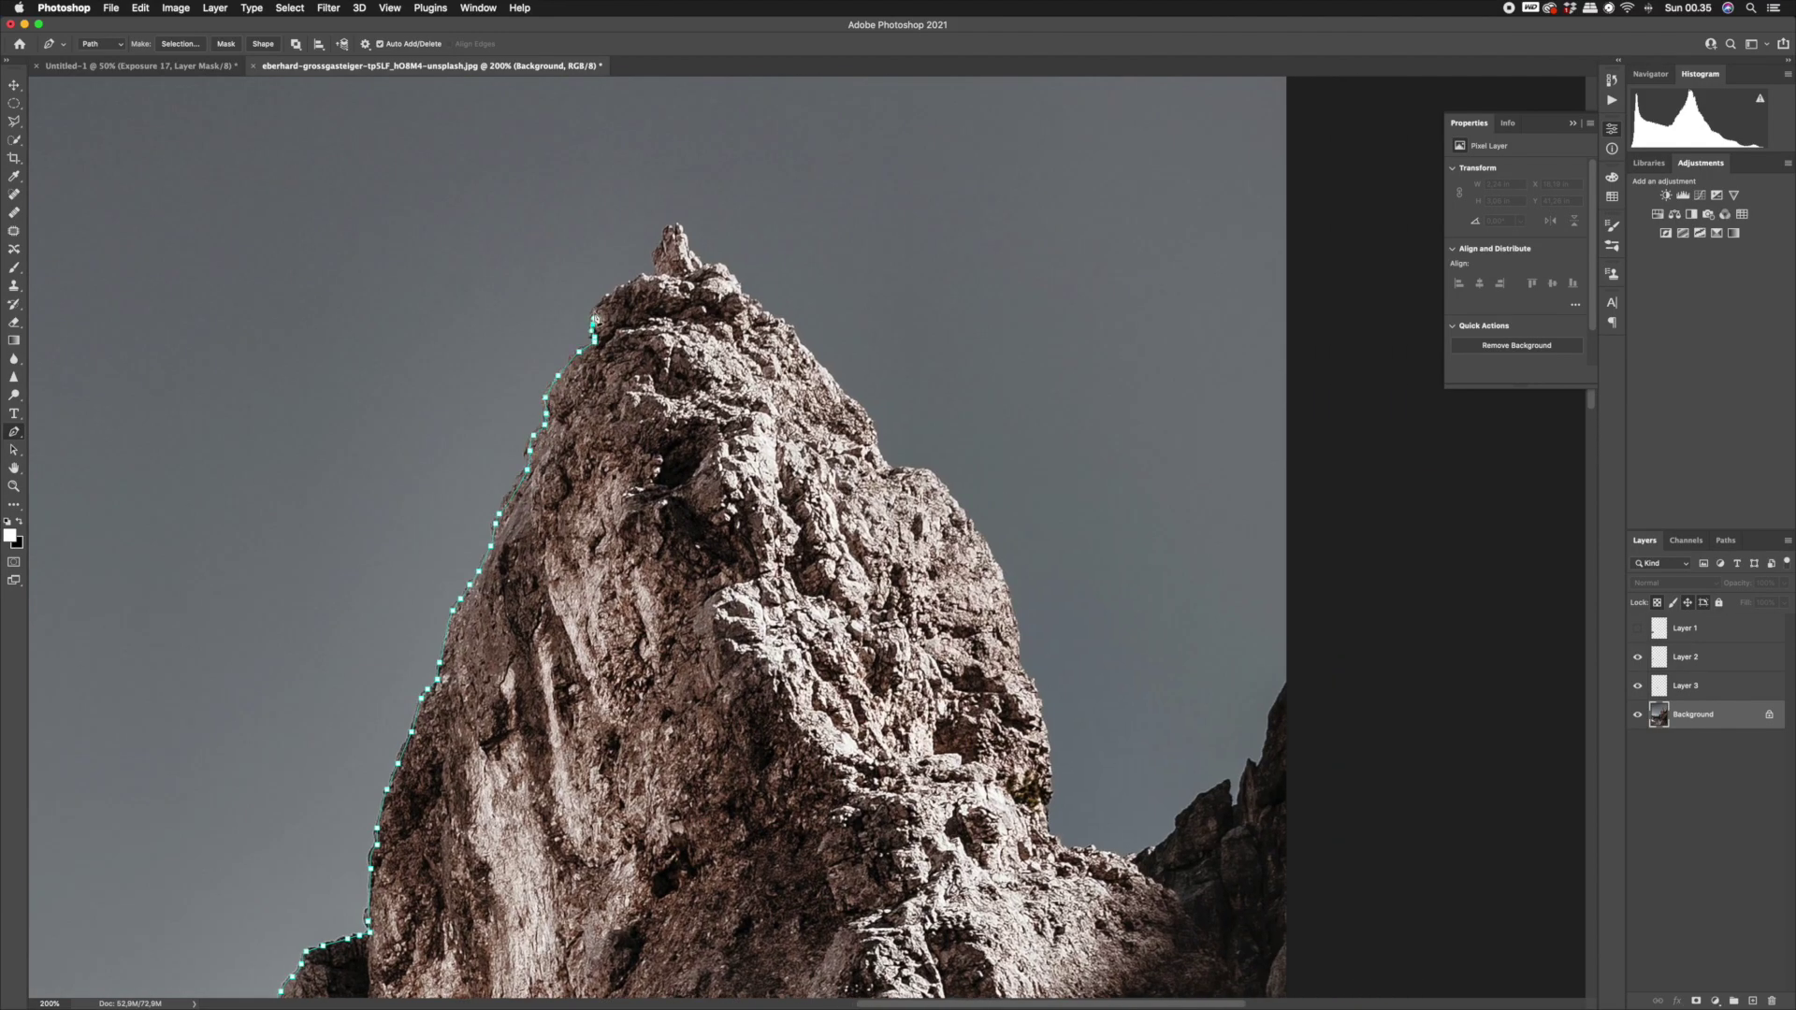
# Continue the Pen path over the rock tower's summit and down the upper part of its right contour.
pyautogui.moveTo(595, 319); pyautogui.dragTo(501, 478)
pyautogui.click(506, 469)
pyautogui.click(522, 451)
pyautogui.click(543, 442)
pyautogui.click(565, 434)
pyautogui.click(623, 424)
pyautogui.click(648, 452)
pyautogui.moveTo(683, 487); pyautogui.dragTo(547, 401)
pyautogui.click(618, 463)
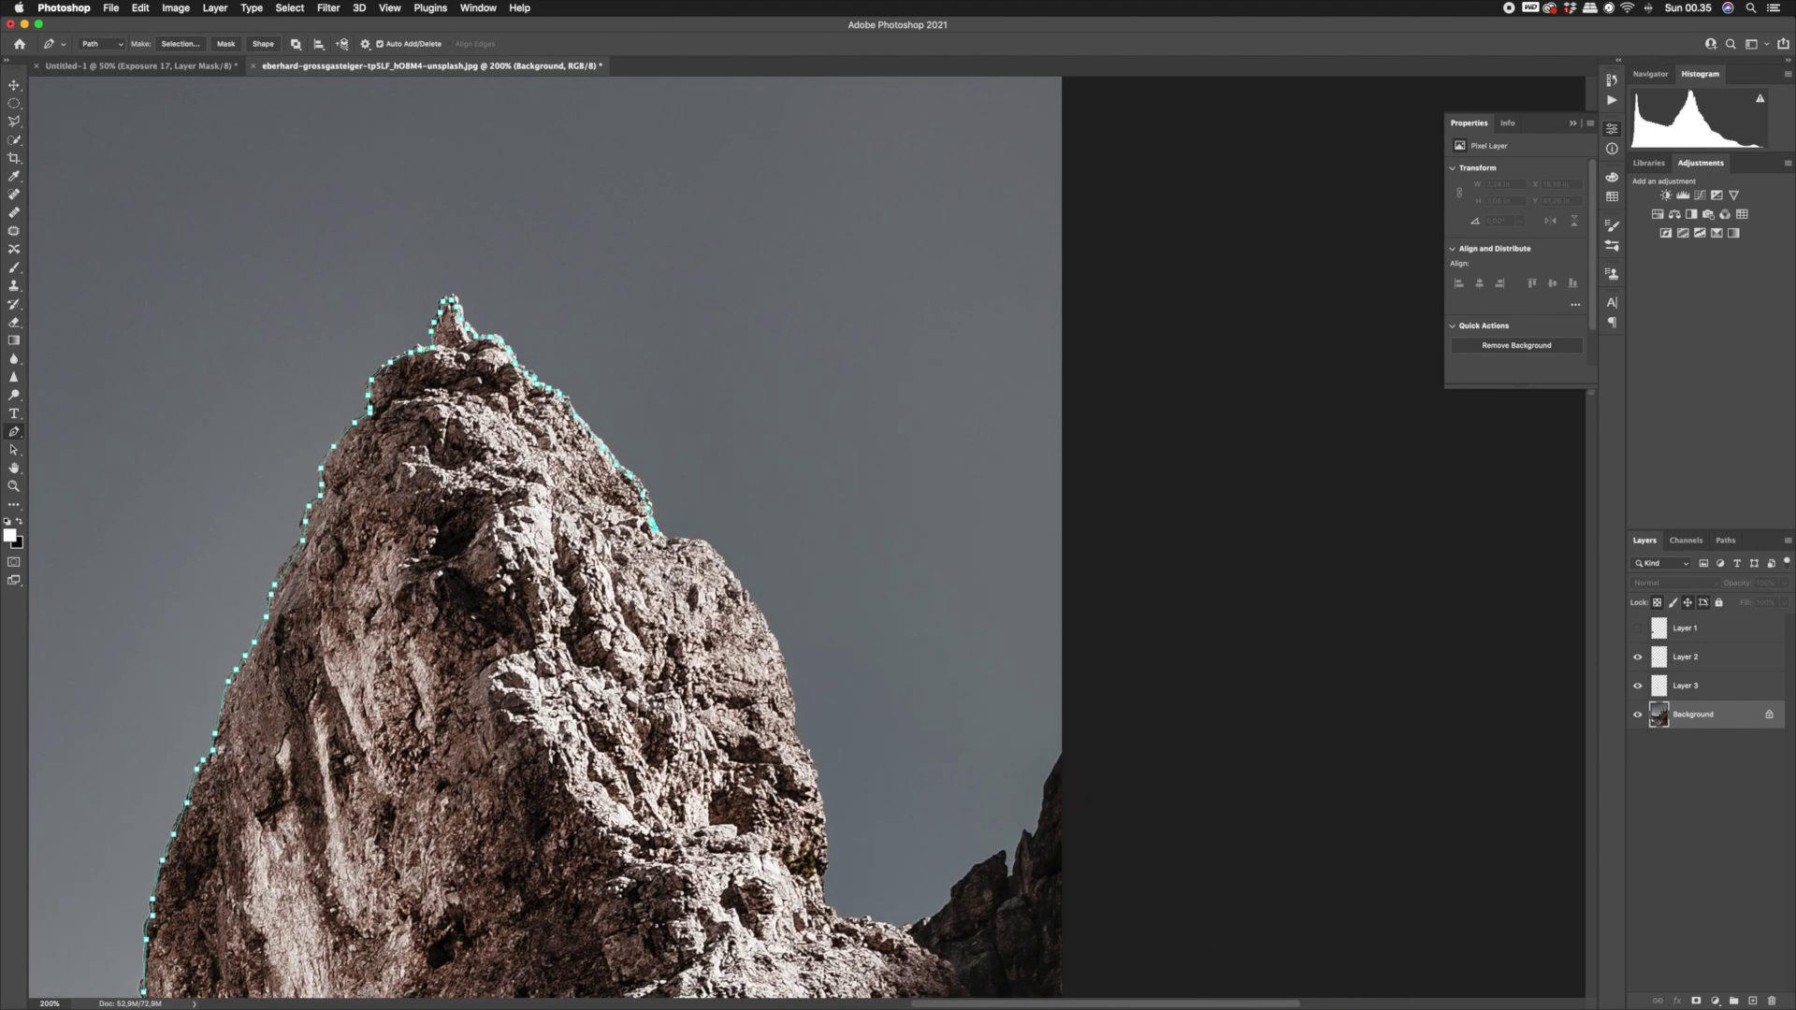
# Extend the Pen path down the tower's right contour to where it meets the dark cliff behind it.
pyautogui.moveTo(668, 542); pyautogui.dragTo(496, 447)
pyautogui.click(535, 446)
pyautogui.click(571, 505)
pyautogui.moveTo(613, 585)
pyautogui.mouseDown()
pyautogui.moveTo(565, 492)
pyautogui.moveTo(558, 525)
pyautogui.mouseUp()
pyautogui.click(563, 641)
pyautogui.moveTo(636, 711); pyautogui.dragTo(464, 467)
pyautogui.click(557, 510)
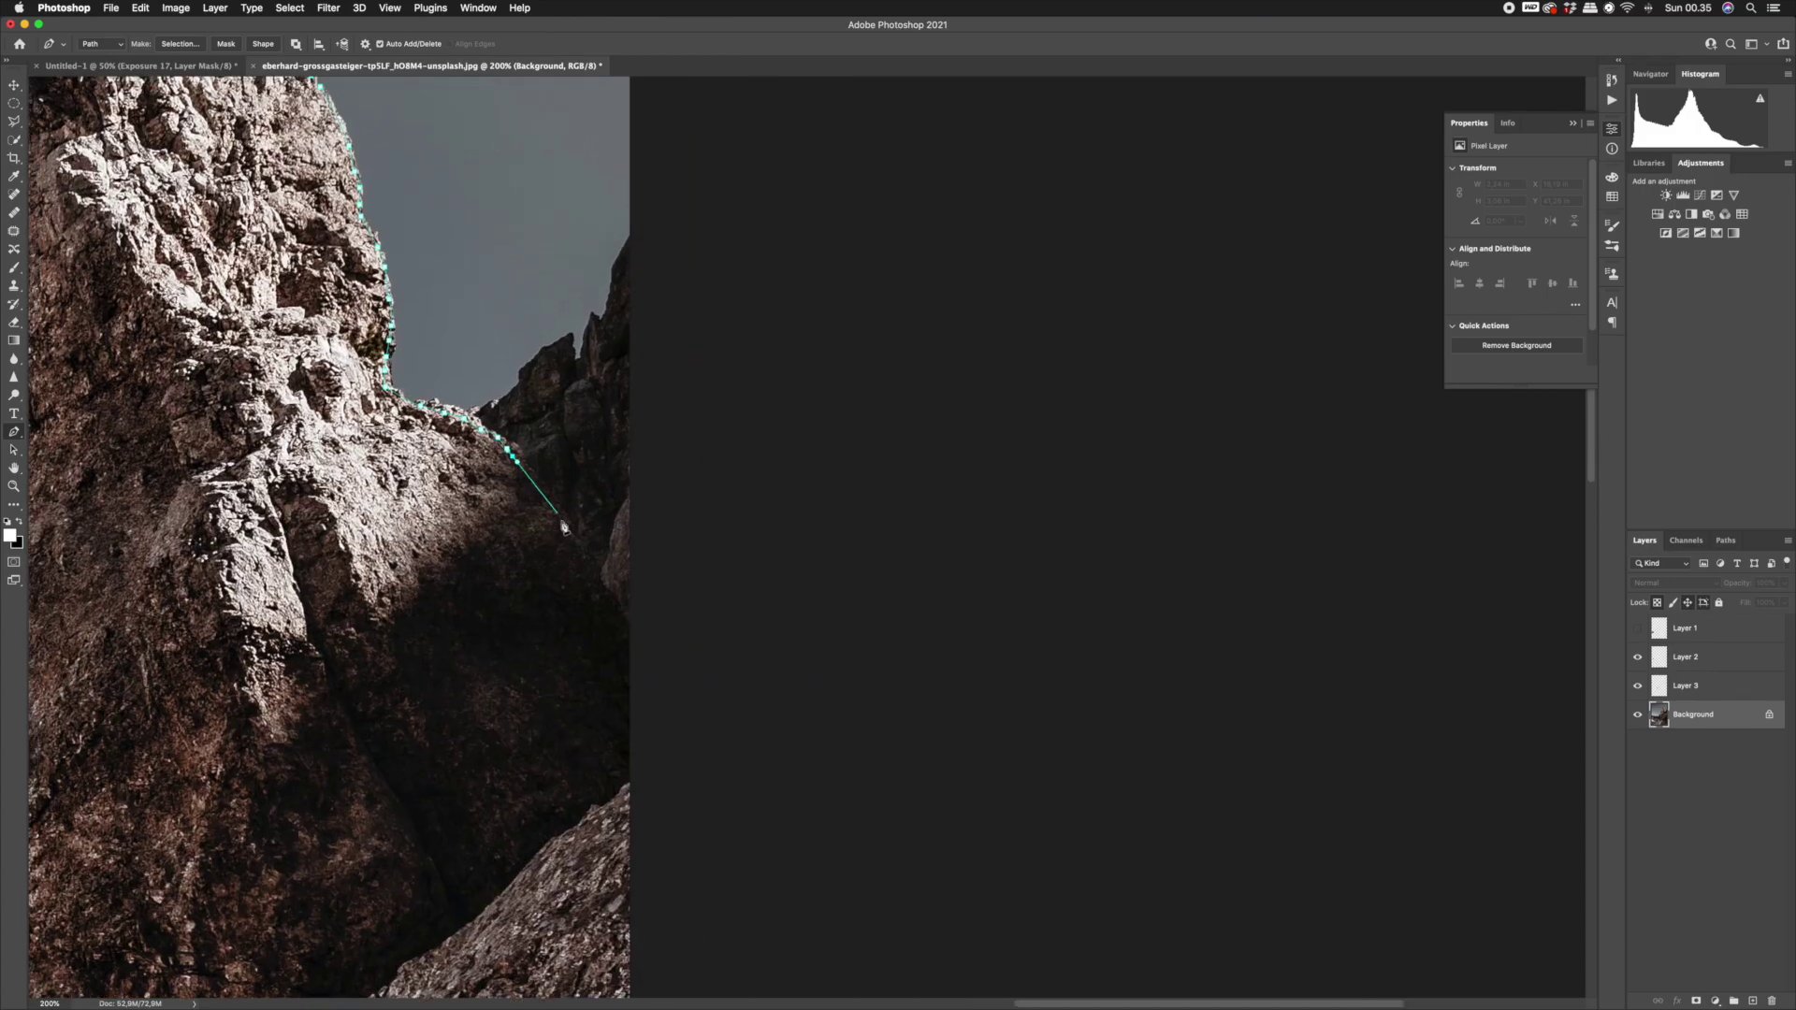
# Trace the Pen path down the shadowed right side and diagonally along the boundary with the sloping foreground slab.
pyautogui.moveTo(565, 524); pyautogui.dragTo(517, 381)
pyautogui.click(545, 661)
pyautogui.click(460, 653)
pyautogui.moveTo(449, 739); pyautogui.dragTo(665, 506)
pyautogui.click(452, 661)
pyautogui.click(430, 682)
pyautogui.click(542, 582)
pyautogui.click(520, 619)
pyautogui.click(497, 633)
pyautogui.click(477, 647)
pyautogui.moveTo(397, 793); pyautogui.dragTo(664, 550)
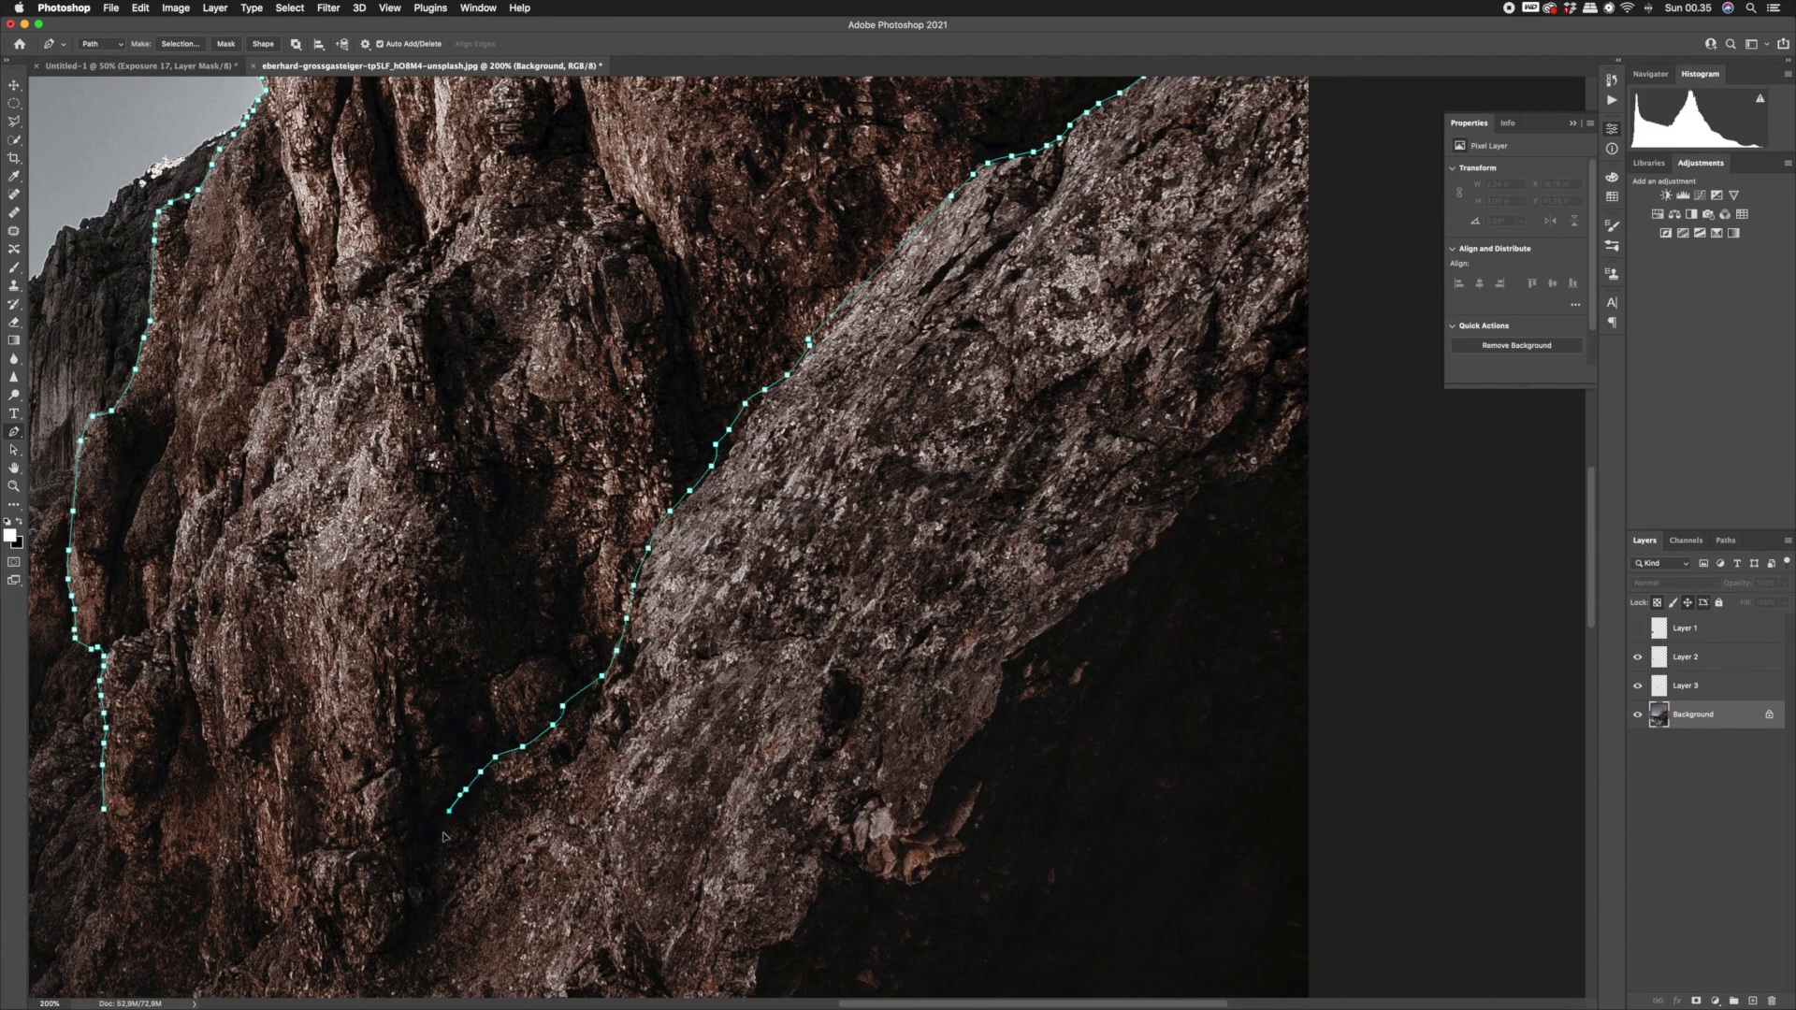
# Complete the Pen path along the tower's base and copy the enclosed rock to a new layer.
pyautogui.click(449, 812)
pyautogui.moveTo(440, 837); pyautogui.dragTo(502, 692)
pyautogui.click(501, 701)
pyautogui.click(491, 752)
pyautogui.click(465, 776)
pyautogui.click(447, 798)
pyautogui.click(425, 807)
pyautogui.click(411, 798)
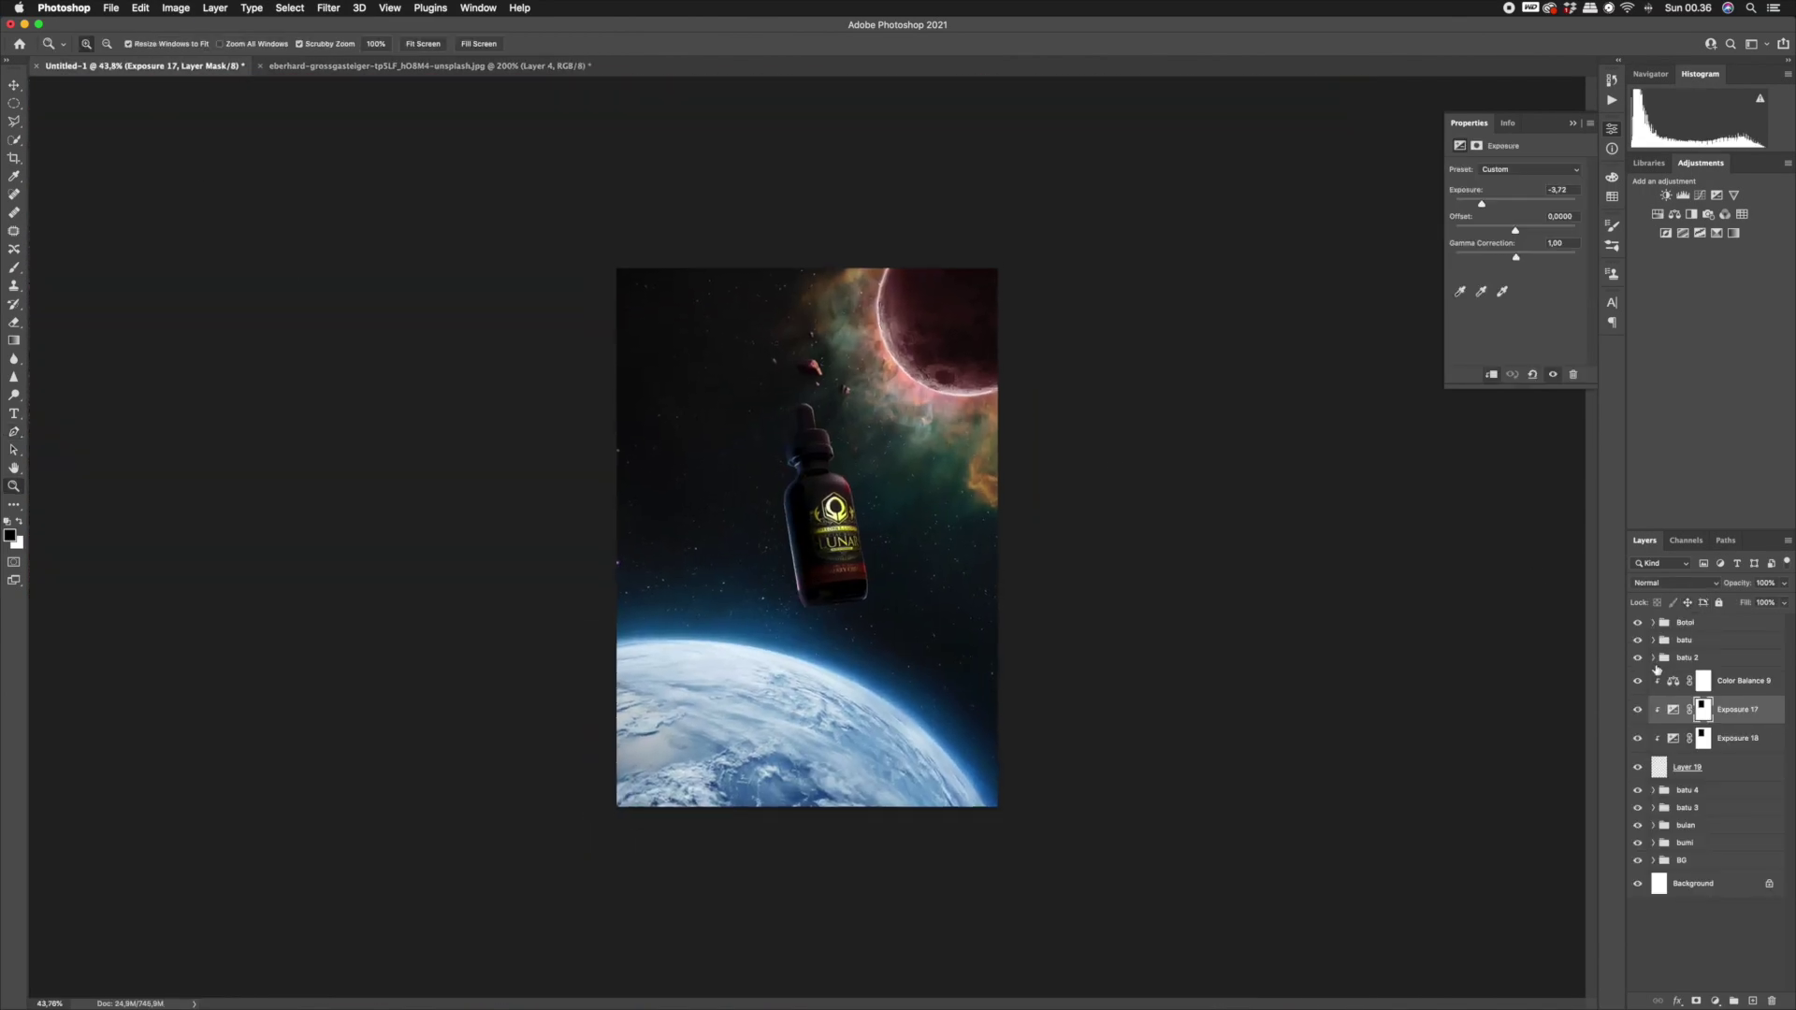
# Paste the rock into the space composite, then scale, flip and rotate it so its tip enters from the right edge beside Earth.
pyautogui.press('super+v')
pyautogui.press('super+t')
pyautogui.moveTo(942, 316); pyautogui.dragTo(778, 584)
pyautogui.moveTo(725, 673); pyautogui.dragTo(947, 666)
pyautogui.moveTo(1001, 572); pyautogui.dragTo(1026, 541)
pyautogui.moveTo(1044, 520); pyautogui.dragTo(993, 496)
pyautogui.moveTo(970, 601); pyautogui.dragTo(996, 604)
pyautogui.moveTo(1001, 522); pyautogui.dragTo(1016, 497)
pyautogui.moveTo(989, 582); pyautogui.dragTo(992, 570)
pyautogui.moveTo(1041, 463)
pyautogui.mouseDown()
pyautogui.moveTo(1063, 469)
pyautogui.moveTo(1043, 461)
pyautogui.mouseUp()
pyautogui.rightClick(973, 599)
pyautogui.click(1015, 944)
pyautogui.moveTo(893, 656); pyautogui.dragTo(997, 611)
pyautogui.moveTo(1071, 447); pyautogui.dragTo(1114, 473)
pyautogui.moveTo(996, 613); pyautogui.dragTo(978, 630)
pyautogui.moveTo(1123, 479); pyautogui.dragTo(1088, 448)
pyautogui.moveTo(980, 652); pyautogui.dragTo(1033, 632)
pyautogui.press('Return')
# Add a clipped Exposure adjustment of about -6.37 to the large rock and invert its mask.
pyautogui.press('z')
pyautogui.moveTo(1008, 553); pyautogui.dragTo(945, 643)
pyautogui.click(1716, 196)
pyautogui.moveTo(1520, 204); pyautogui.dragTo(1472, 204)
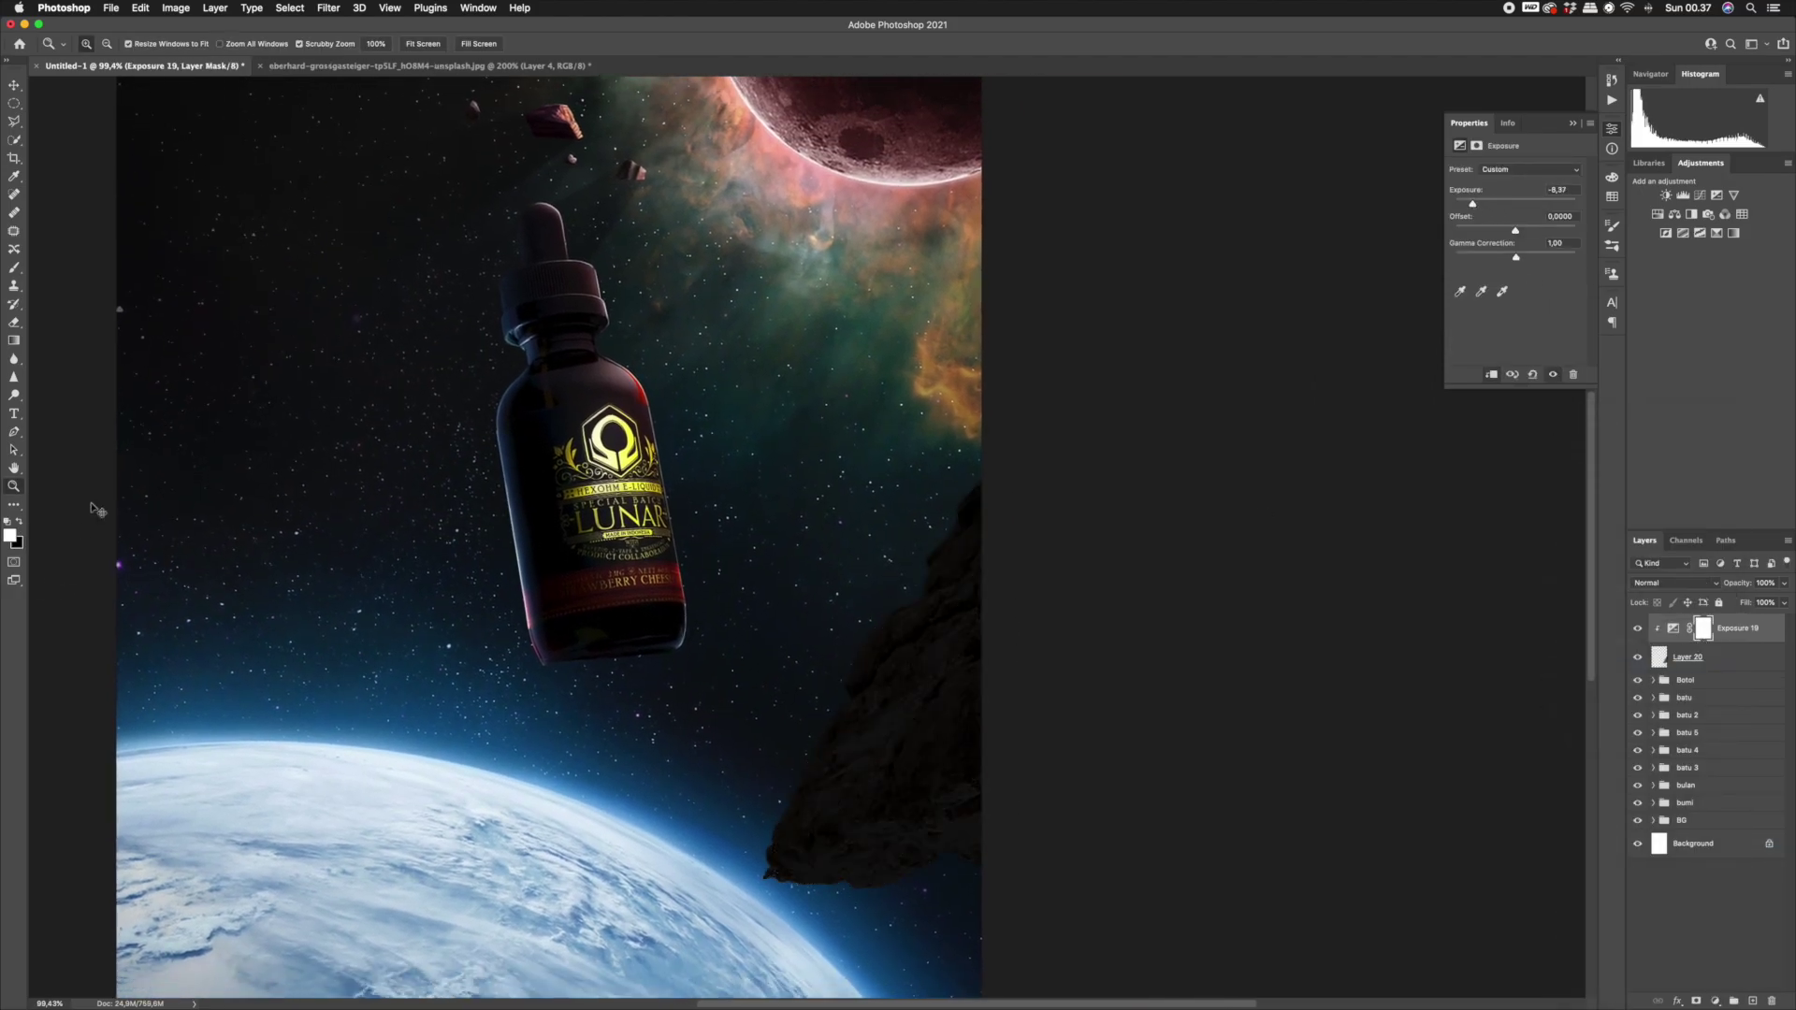
pyautogui.hotkey('ctrl', 'i')
# Paint white on the Exposure 19 mask to darken the rock's upper body, keeping the underside facing Earth bright.
pyautogui.press('b')
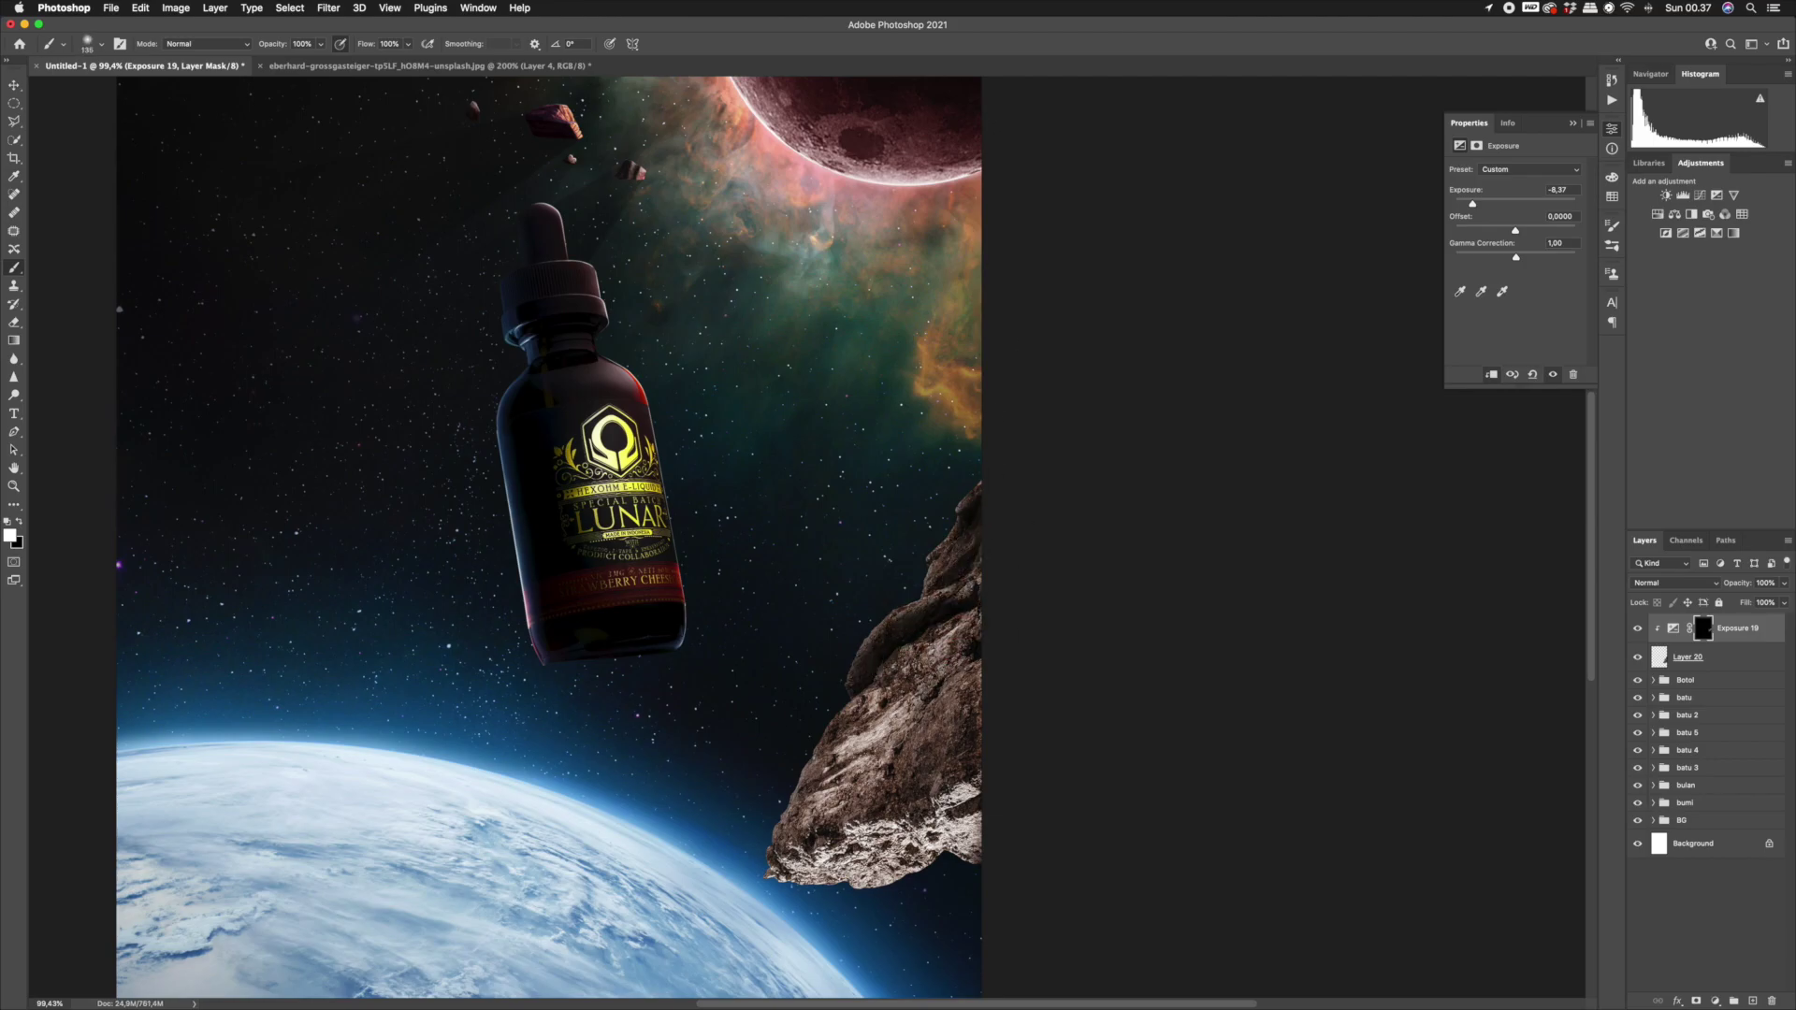
pyautogui.moveTo(936, 655)
pyautogui.mouseDown()
pyautogui.moveTo(842, 781)
pyautogui.moveTo(959, 697)
pyautogui.mouseUp()
pyautogui.rightClick(988, 663)
pyautogui.click(999, 670)
pyautogui.moveTo(950, 762); pyautogui.dragTo(903, 779)
pyautogui.moveTo(973, 552)
pyautogui.mouseDown()
pyautogui.moveTo(815, 821)
pyautogui.moveTo(902, 702)
pyautogui.mouseUp()
pyautogui.moveTo(963, 772); pyautogui.dragTo(847, 812)
pyautogui.moveTo(890, 794); pyautogui.dragTo(781, 856)
pyautogui.press('x')
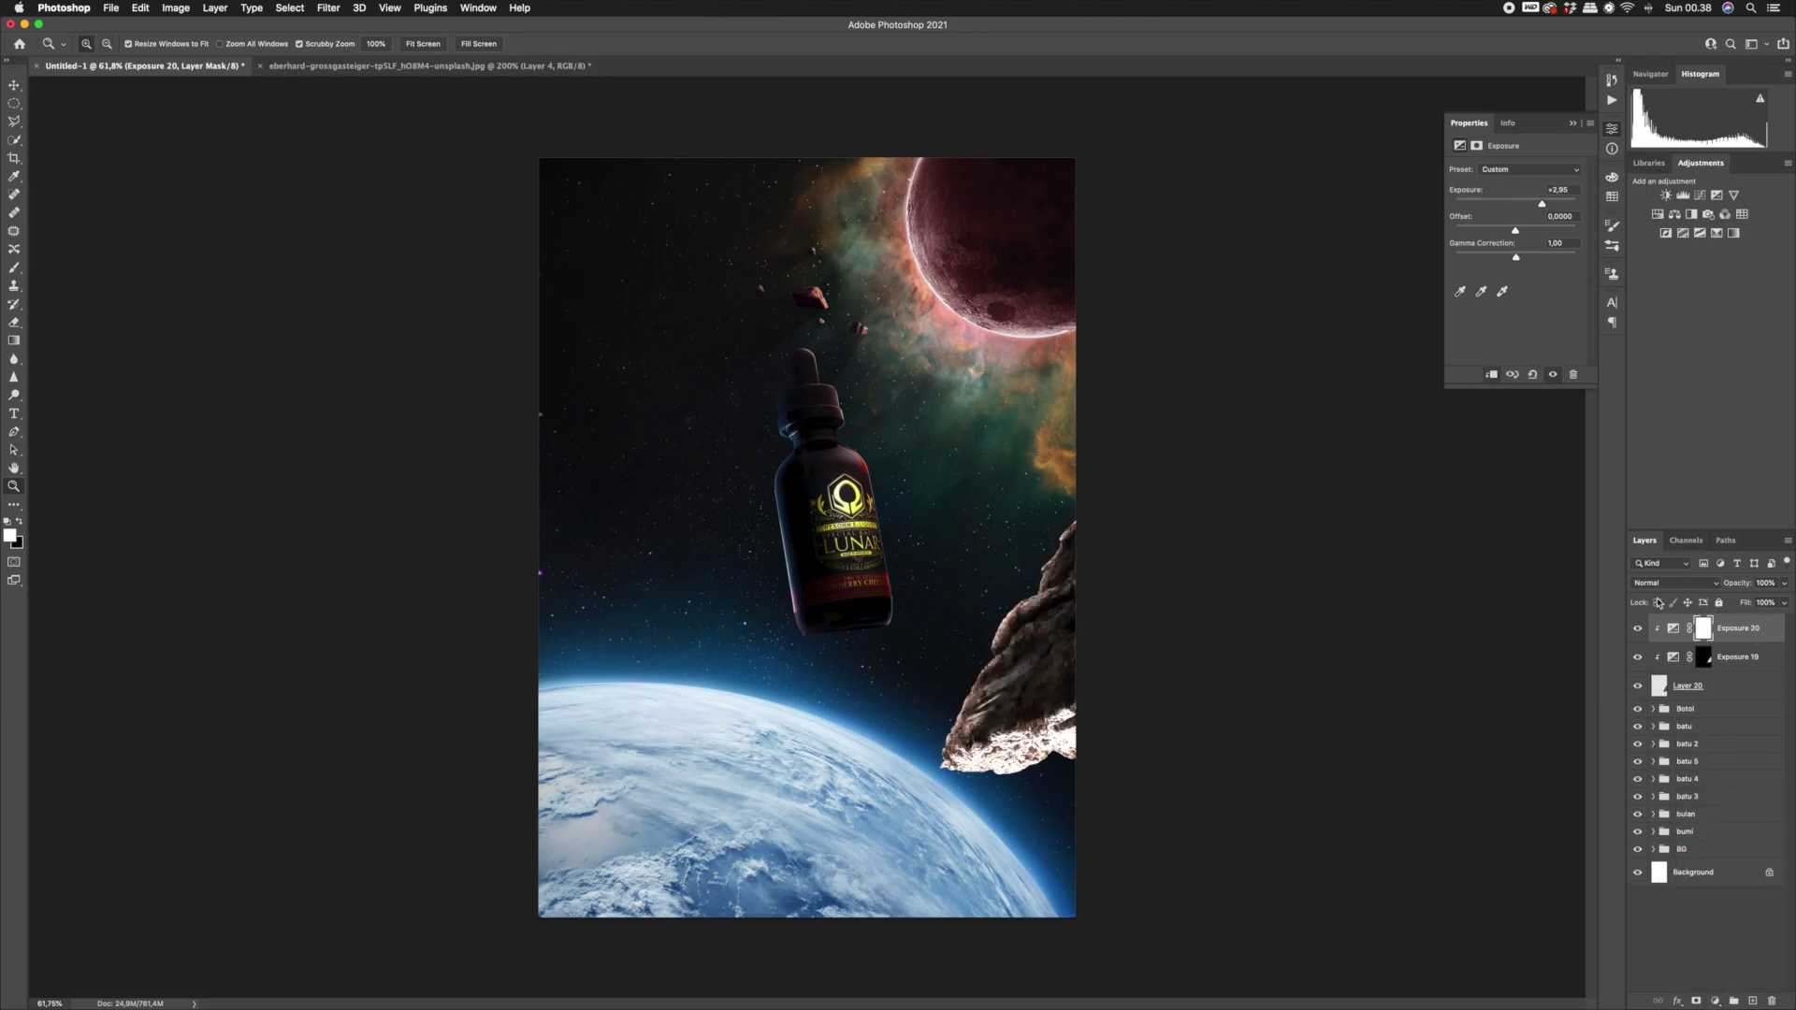
# Use the clipped +2.95 Exposure layer with an inverted mask to paint highlights along the rock's upper-left contour and ridges.
pyautogui.click(1064, 594)
pyautogui.press('b')
pyautogui.moveTo(1052, 581); pyautogui.dragTo(1045, 585)
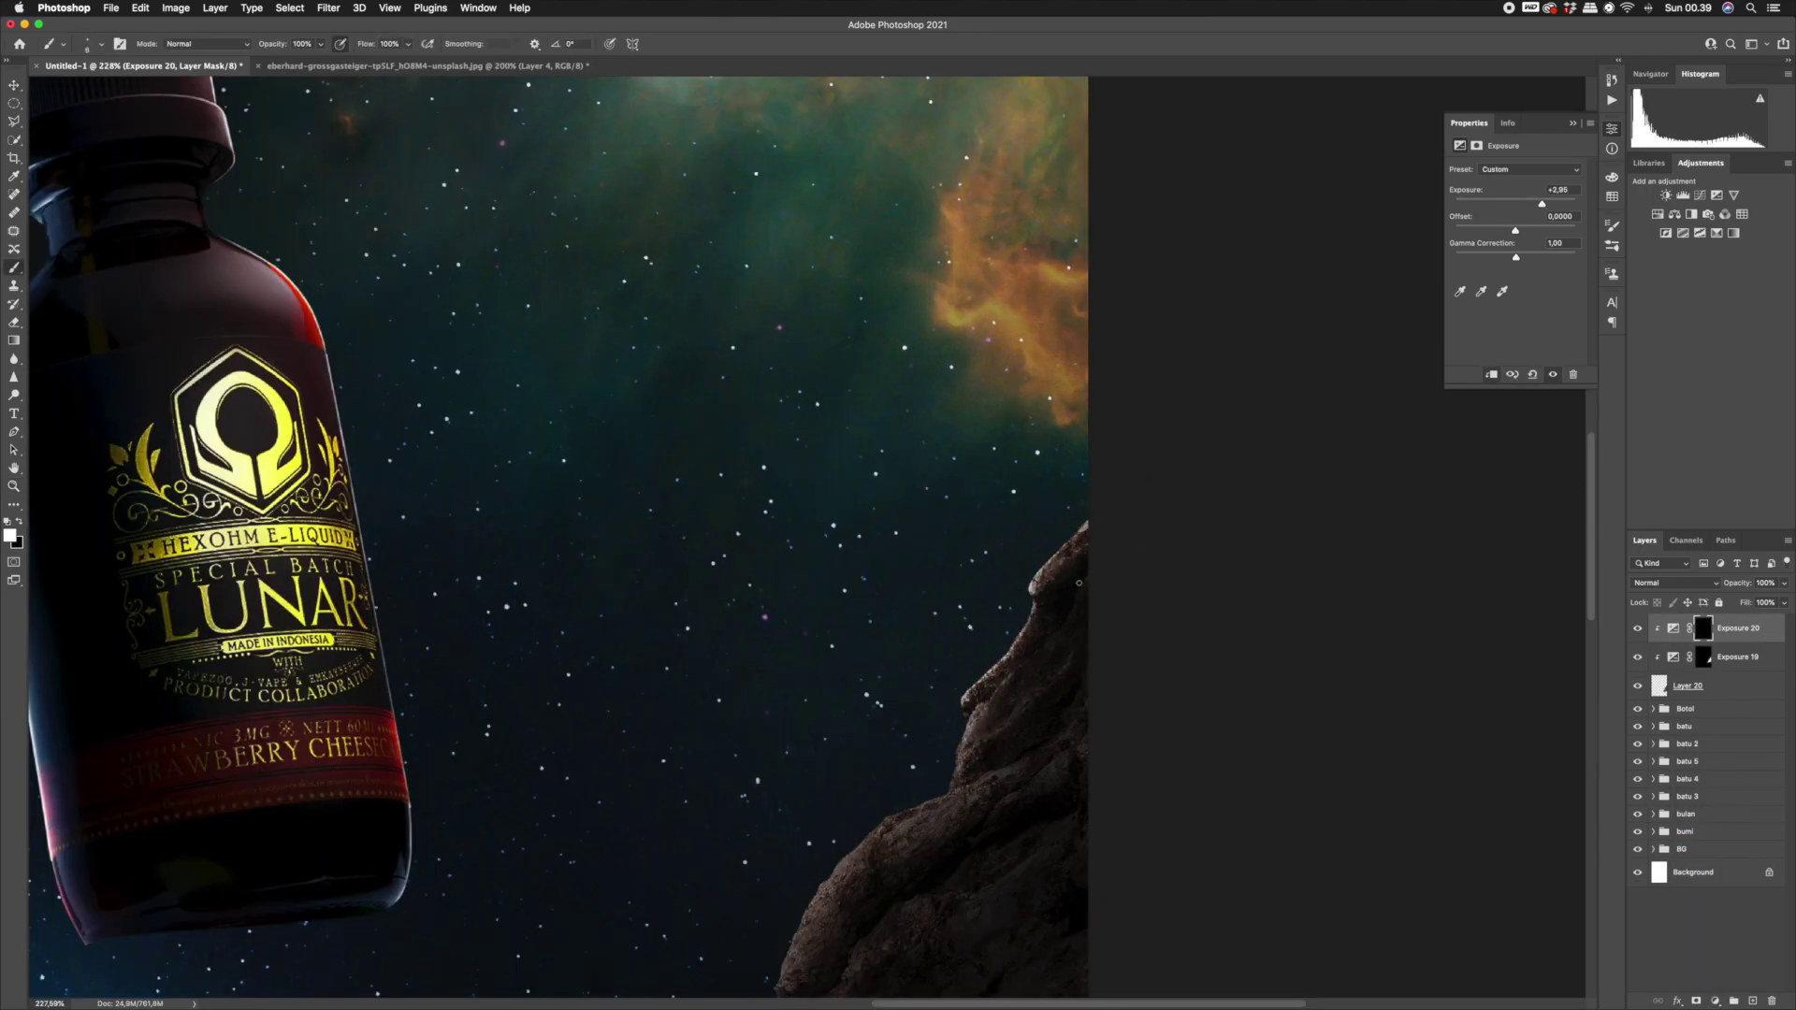
pyautogui.moveTo(970, 787); pyautogui.dragTo(885, 822)
pyautogui.moveTo(836, 866); pyautogui.dragTo(898, 641)
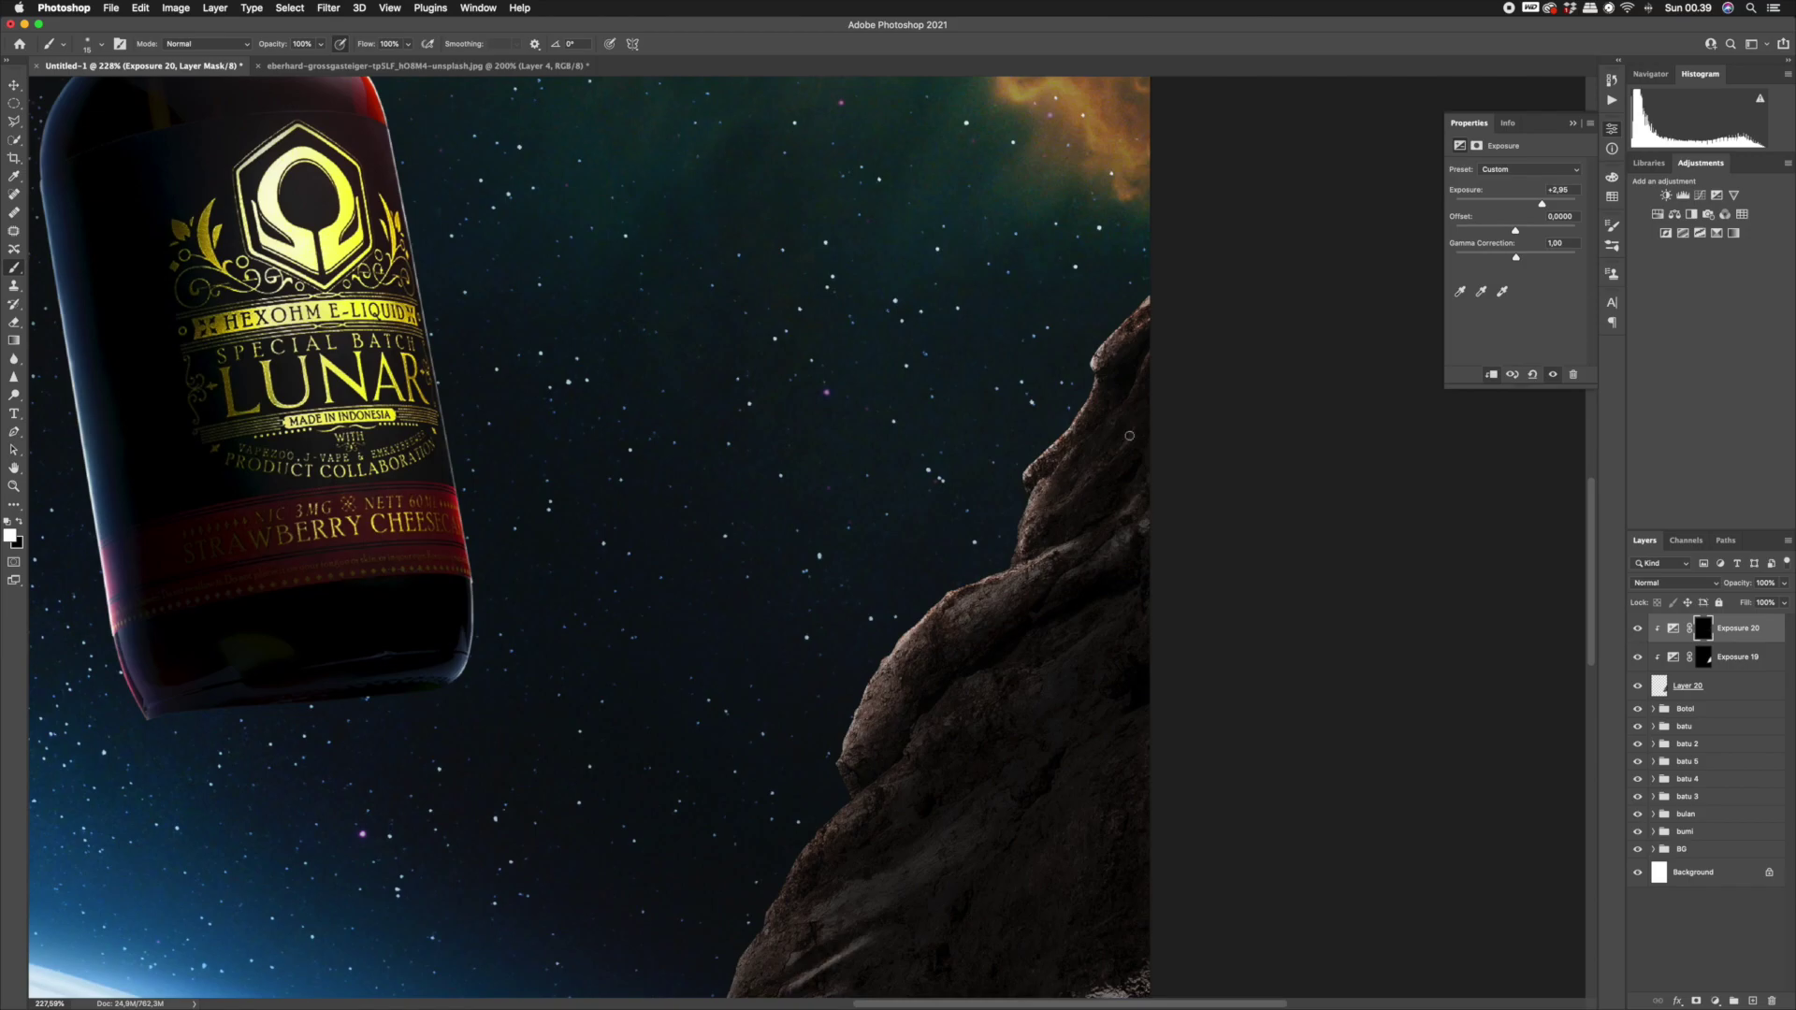
pyautogui.moveTo(1130, 436); pyautogui.dragTo(1180, 294)
pyautogui.moveTo(1047, 536); pyautogui.dragTo(981, 578)
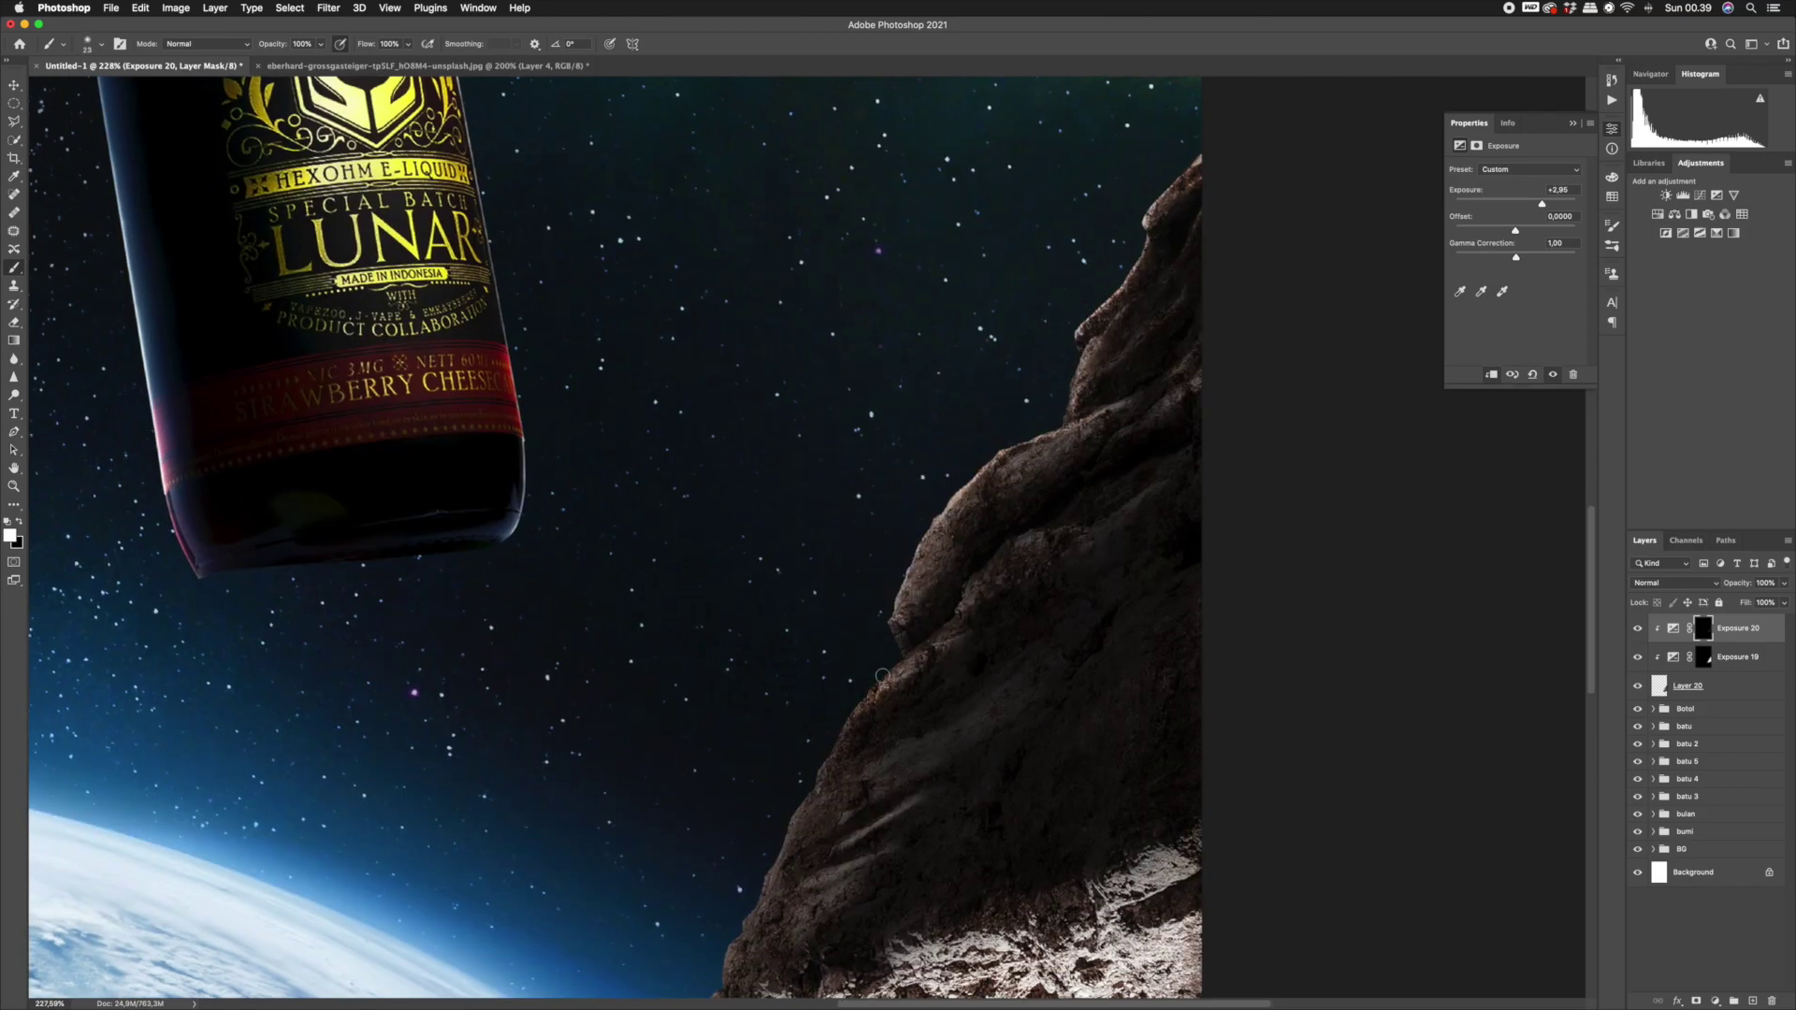
pyautogui.moveTo(745, 926); pyautogui.dragTo(858, 708)
pyautogui.moveTo(858, 708); pyautogui.dragTo(855, 709)
pyautogui.moveTo(998, 551); pyautogui.dragTo(970, 557)
pyautogui.moveTo(933, 579); pyautogui.dragTo(773, 734)
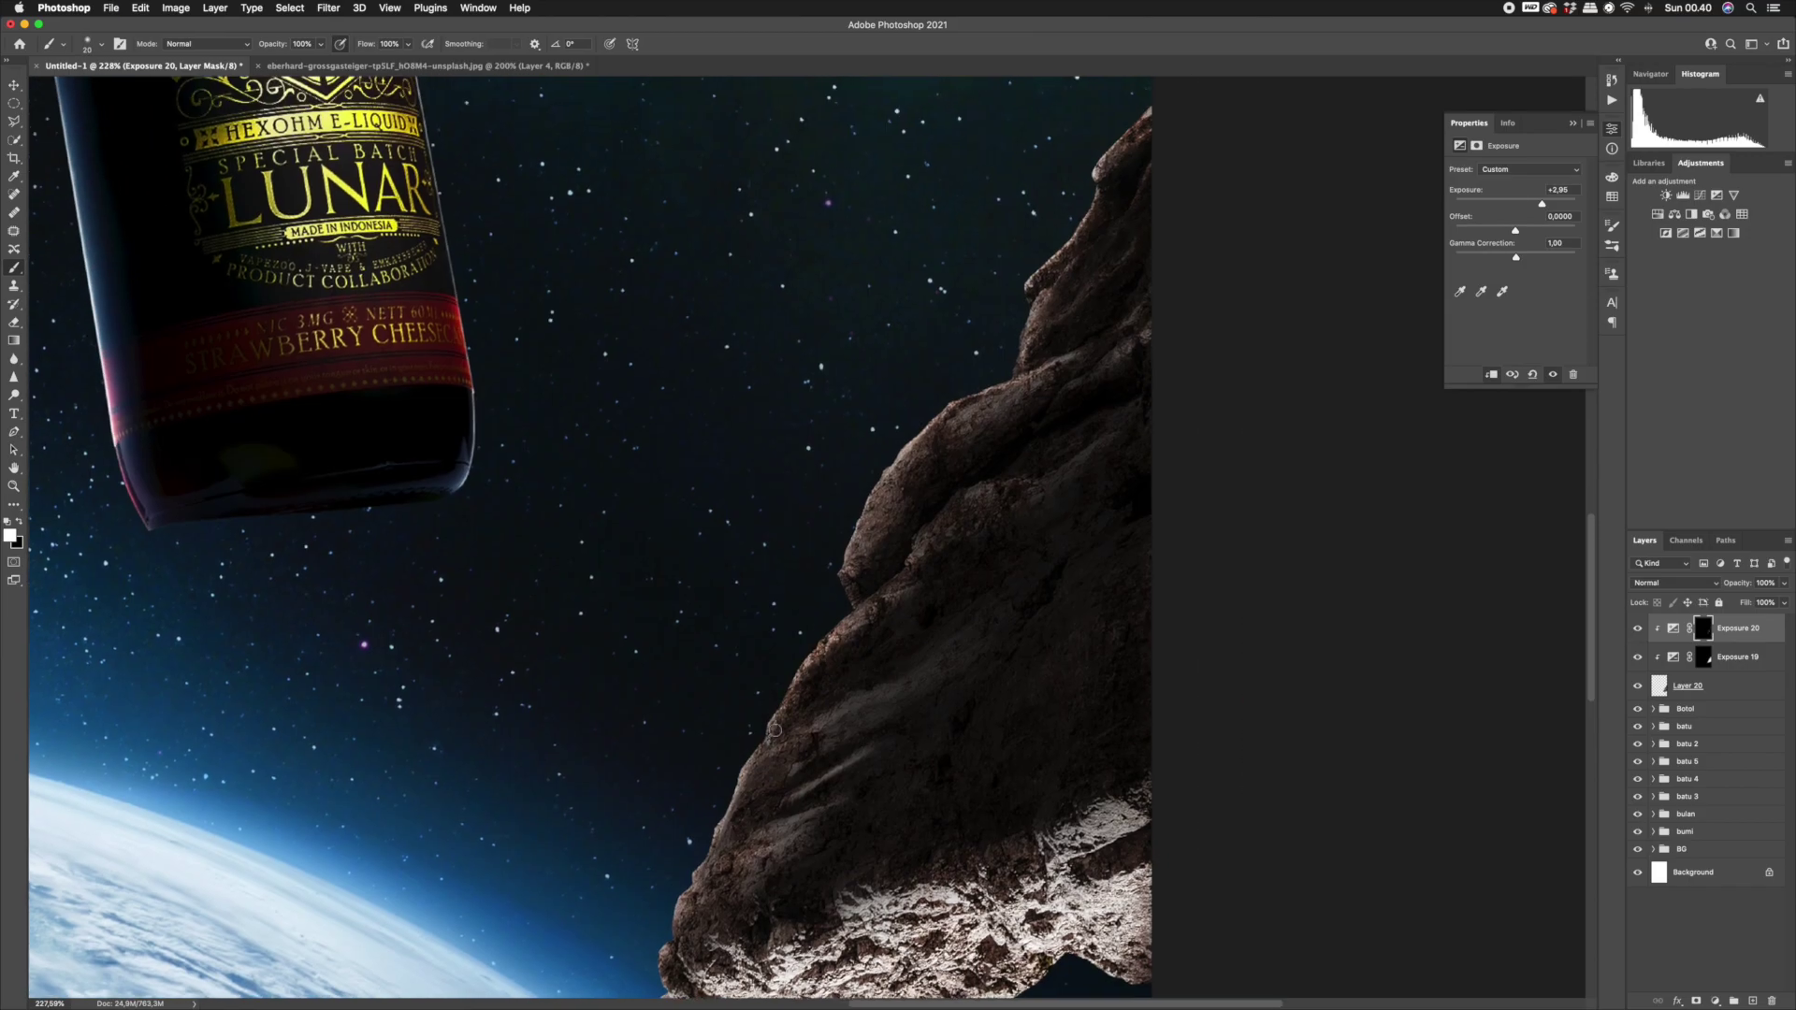
# Add a clipped Color Balance to the rock, shifting midtones toward cyan and to blue +72, and invert its mask.
pyautogui.press('z')
pyautogui.moveTo(1022, 447); pyautogui.dragTo(950, 525)
pyautogui.click(951, 524)
pyautogui.click(1715, 1001)
pyautogui.click(1724, 847)
pyautogui.moveTo(1499, 249); pyautogui.dragTo(1528, 249)
pyautogui.moveTo(1498, 202); pyautogui.dragTo(1468, 203)
pyautogui.press('super+i')
# Paint the blue Color Balance tint onto the rock's underside and lower edge facing Earth.
pyautogui.moveTo(994, 695); pyautogui.dragTo(1067, 695)
pyautogui.press('b')
pyautogui.moveTo(1012, 683)
pyautogui.mouseDown()
pyautogui.moveTo(1066, 685)
pyautogui.moveTo(856, 744)
pyautogui.mouseUp()
pyautogui.moveTo(979, 652); pyautogui.dragTo(863, 685)
pyautogui.moveTo(906, 586); pyautogui.dragTo(872, 586)
# Add another clipped Color Balance with midtones red +42 and blue -58, masked to warm the rock's upper edge.
pyautogui.click(1715, 1001)
pyautogui.click(1724, 847)
pyautogui.moveTo(1497, 202); pyautogui.dragTo(1513, 204)
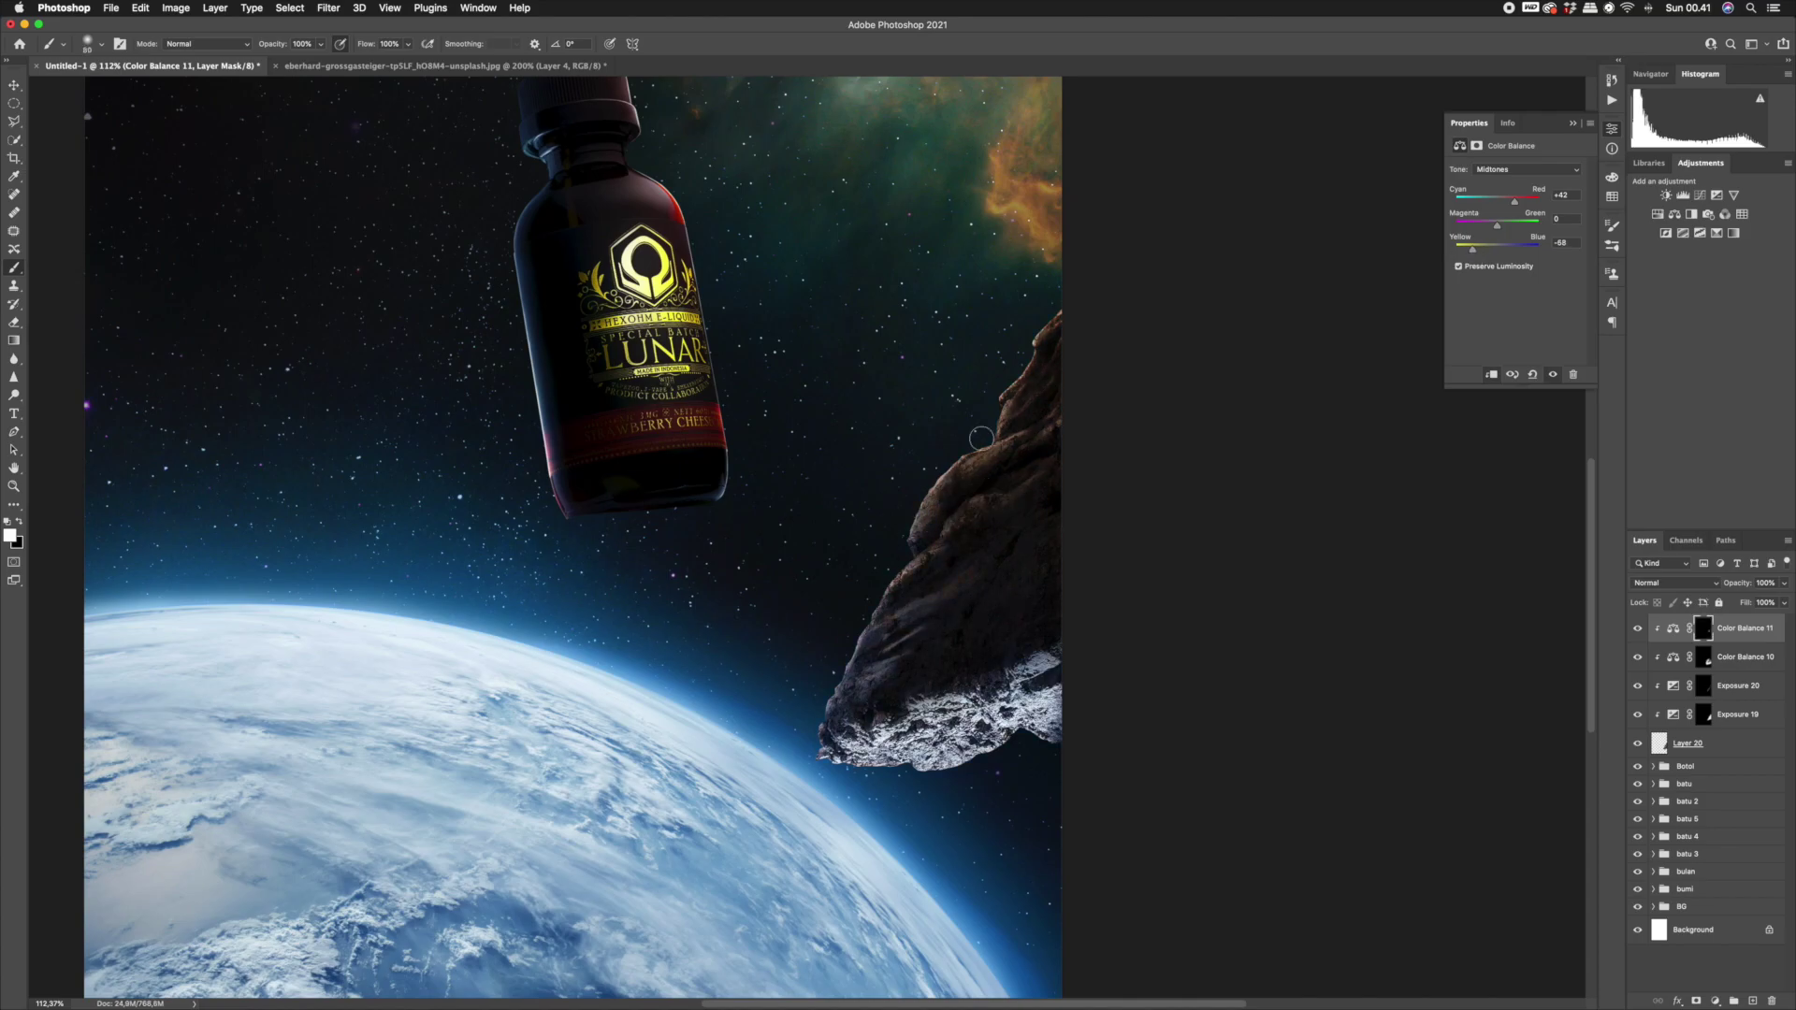
pyautogui.press('z')
pyautogui.moveTo(1003, 454); pyautogui.dragTo(977, 531)
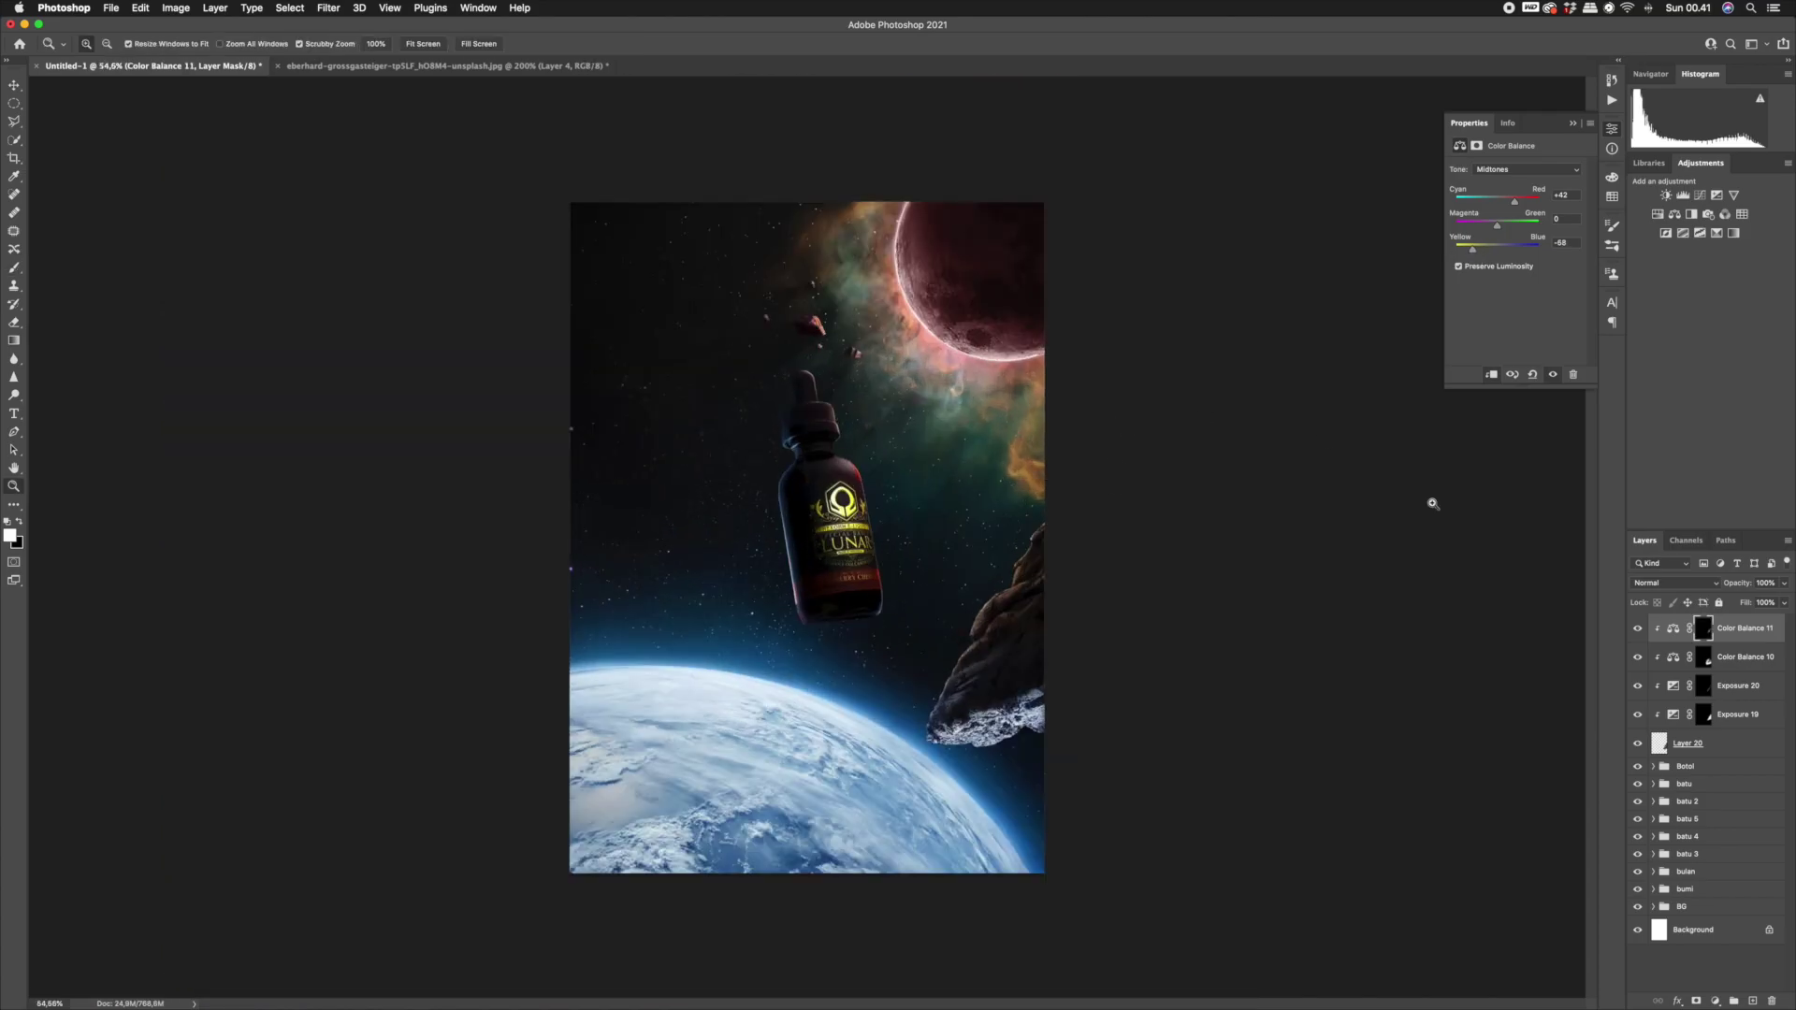
# Create a new layer in the Botol group and set the brush color to bright yellow, RGB 252, 237, 74.
pyautogui.click(1717, 766)
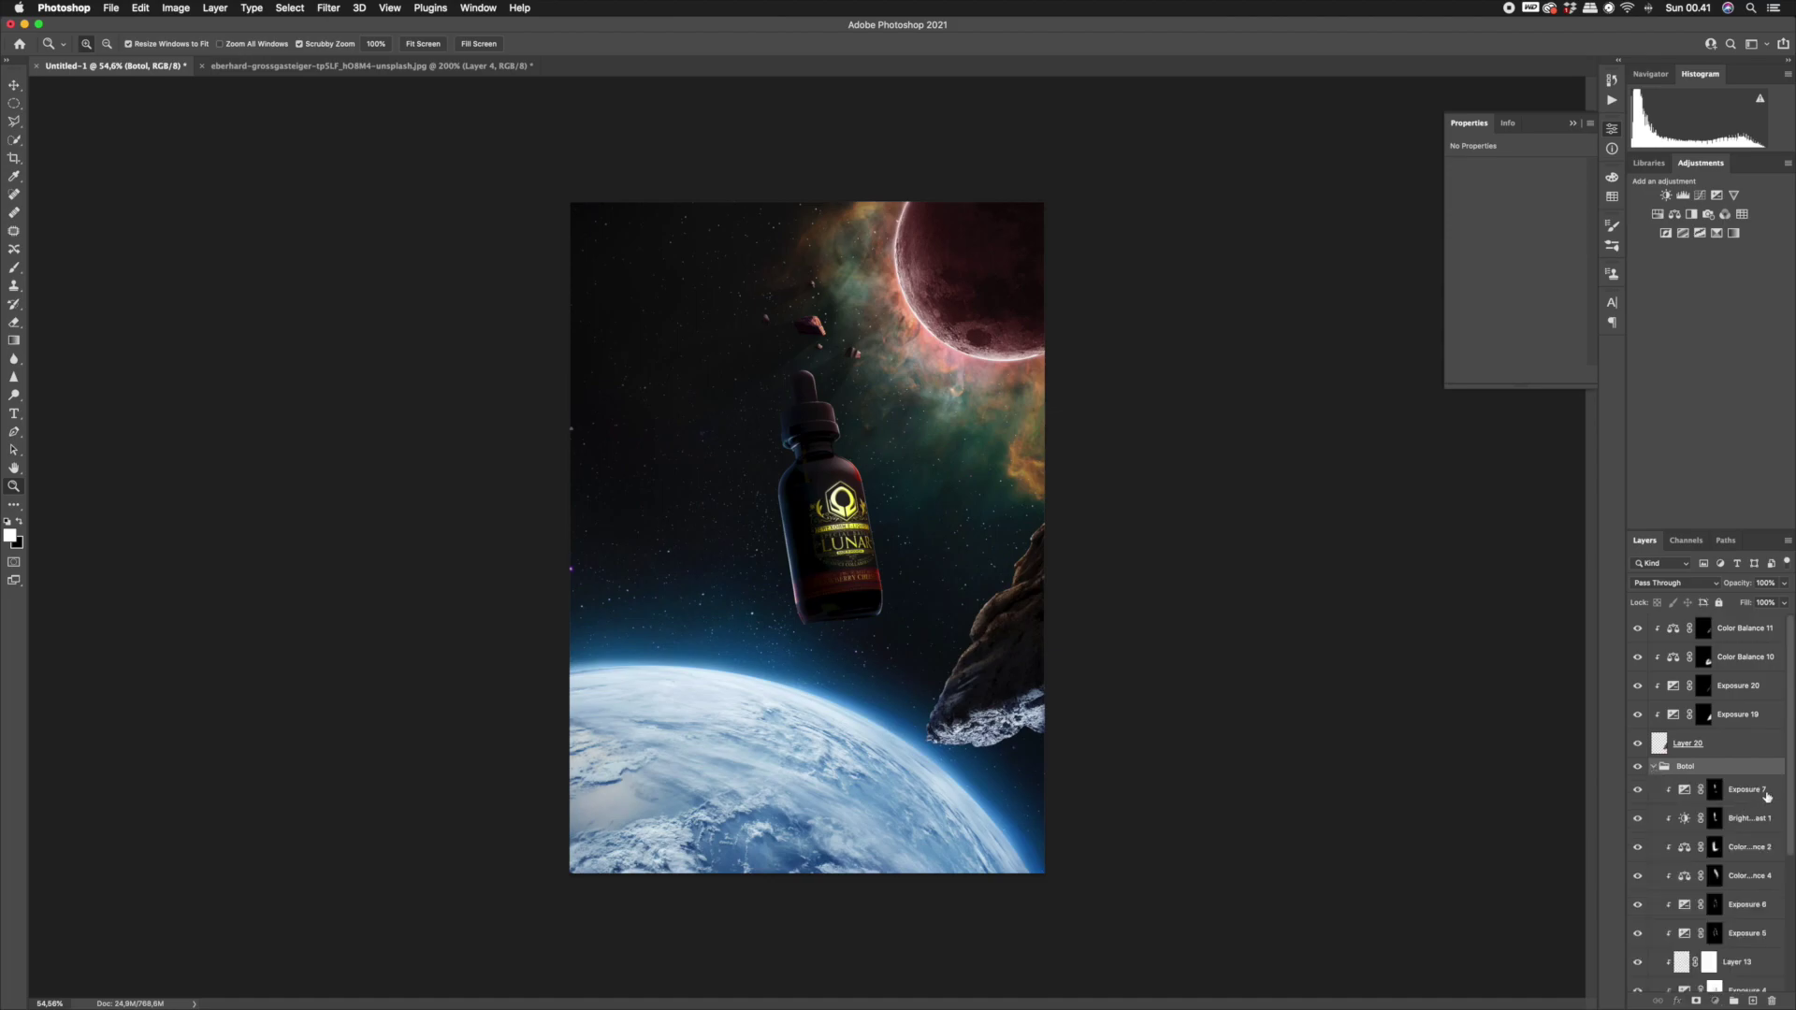
pyautogui.click(1753, 1001)
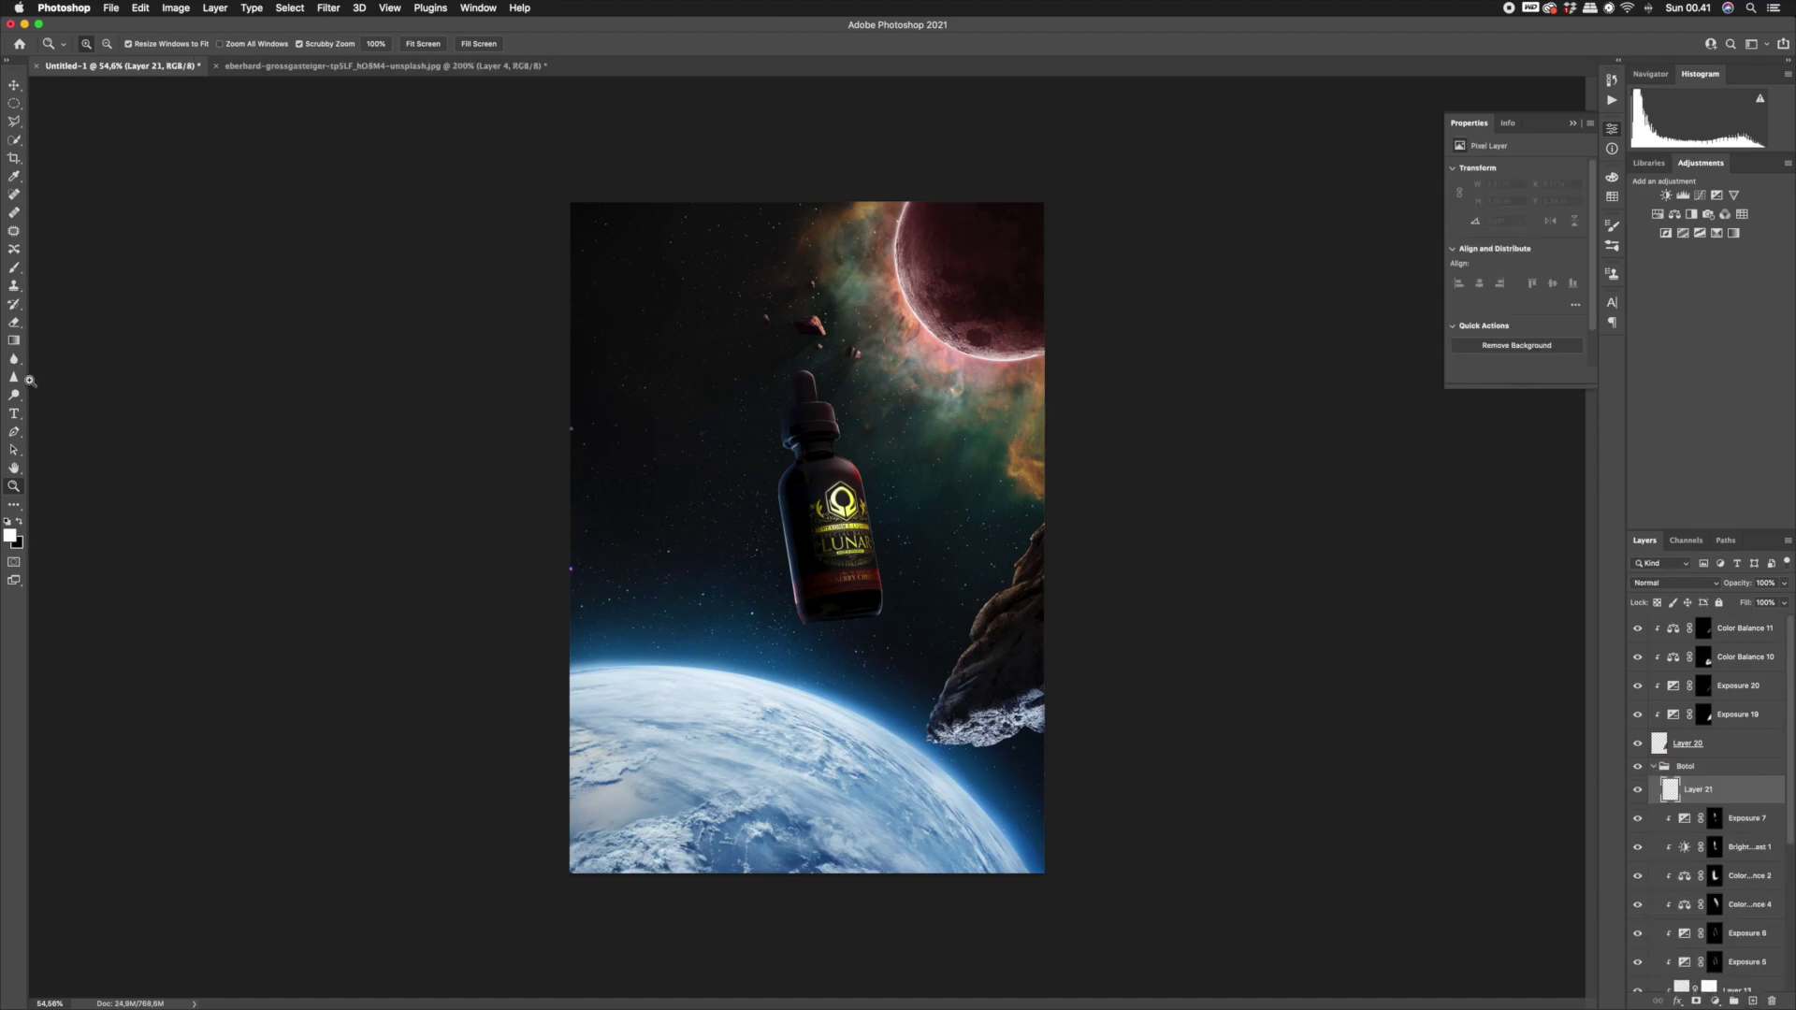
pyautogui.click(13, 271)
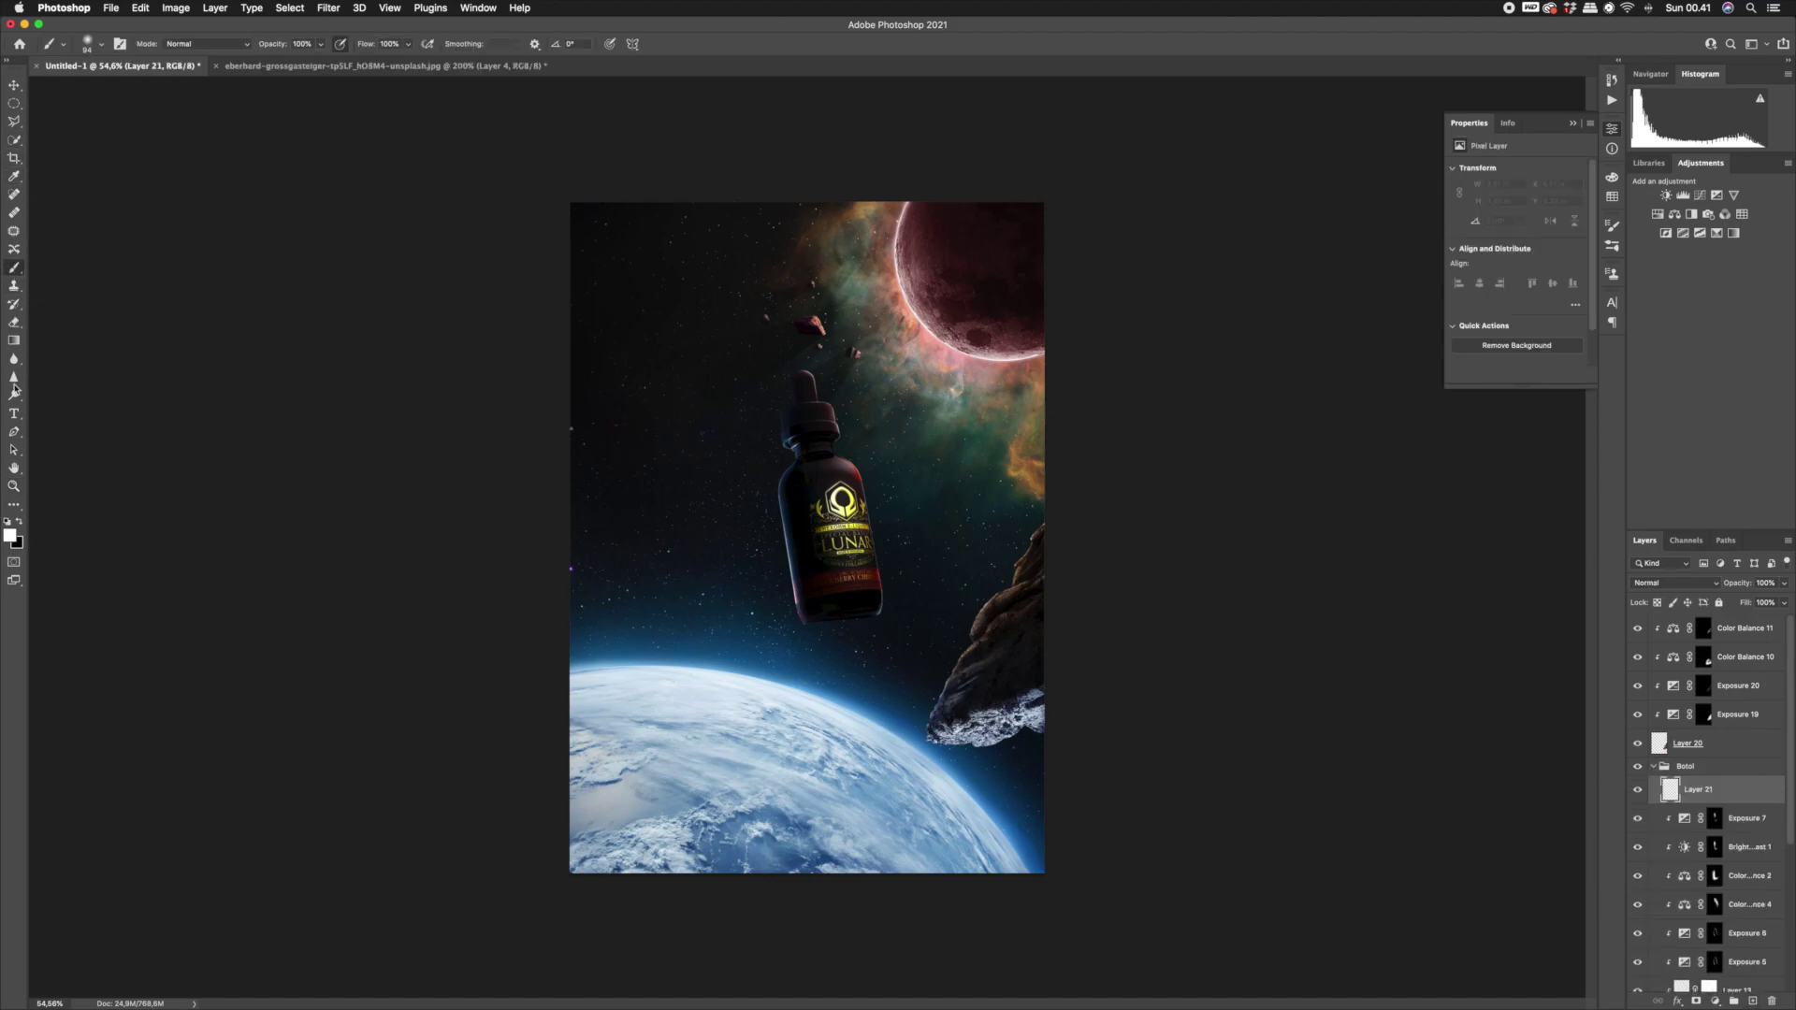
pyautogui.click(11, 537)
pyautogui.moveTo(1253, 519); pyautogui.dragTo(1250, 507)
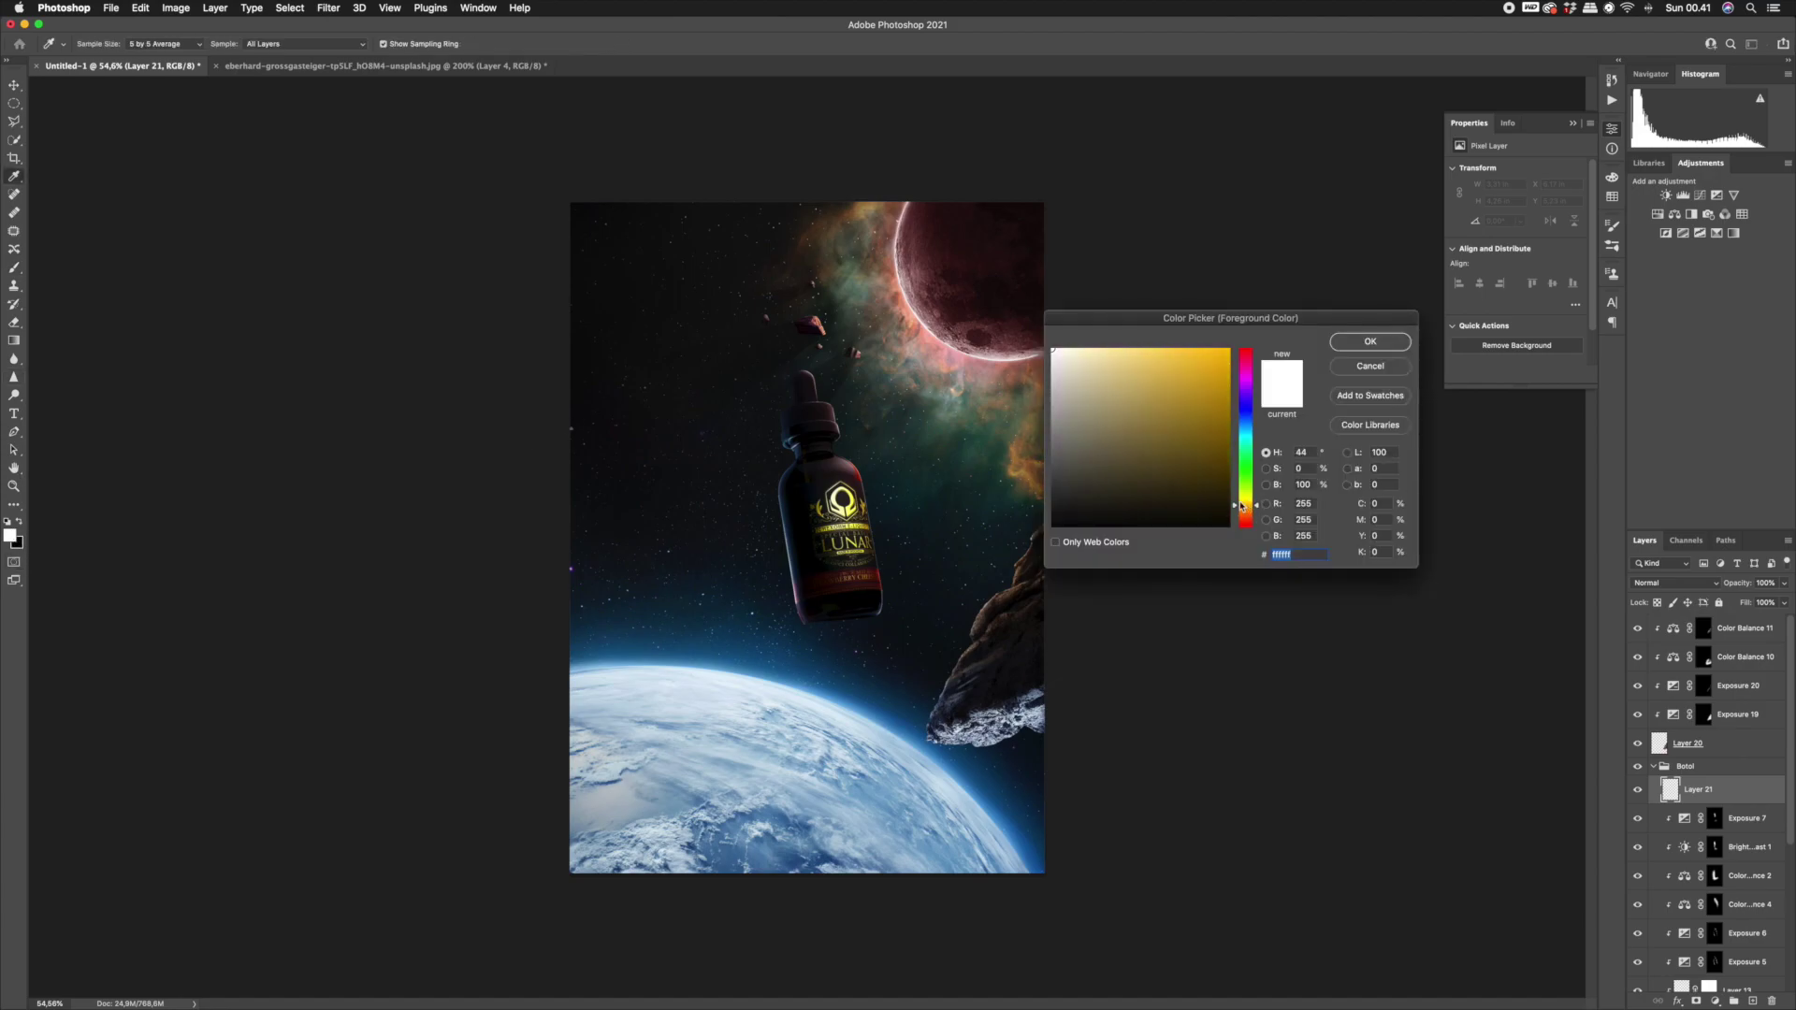
pyautogui.click(1364, 348)
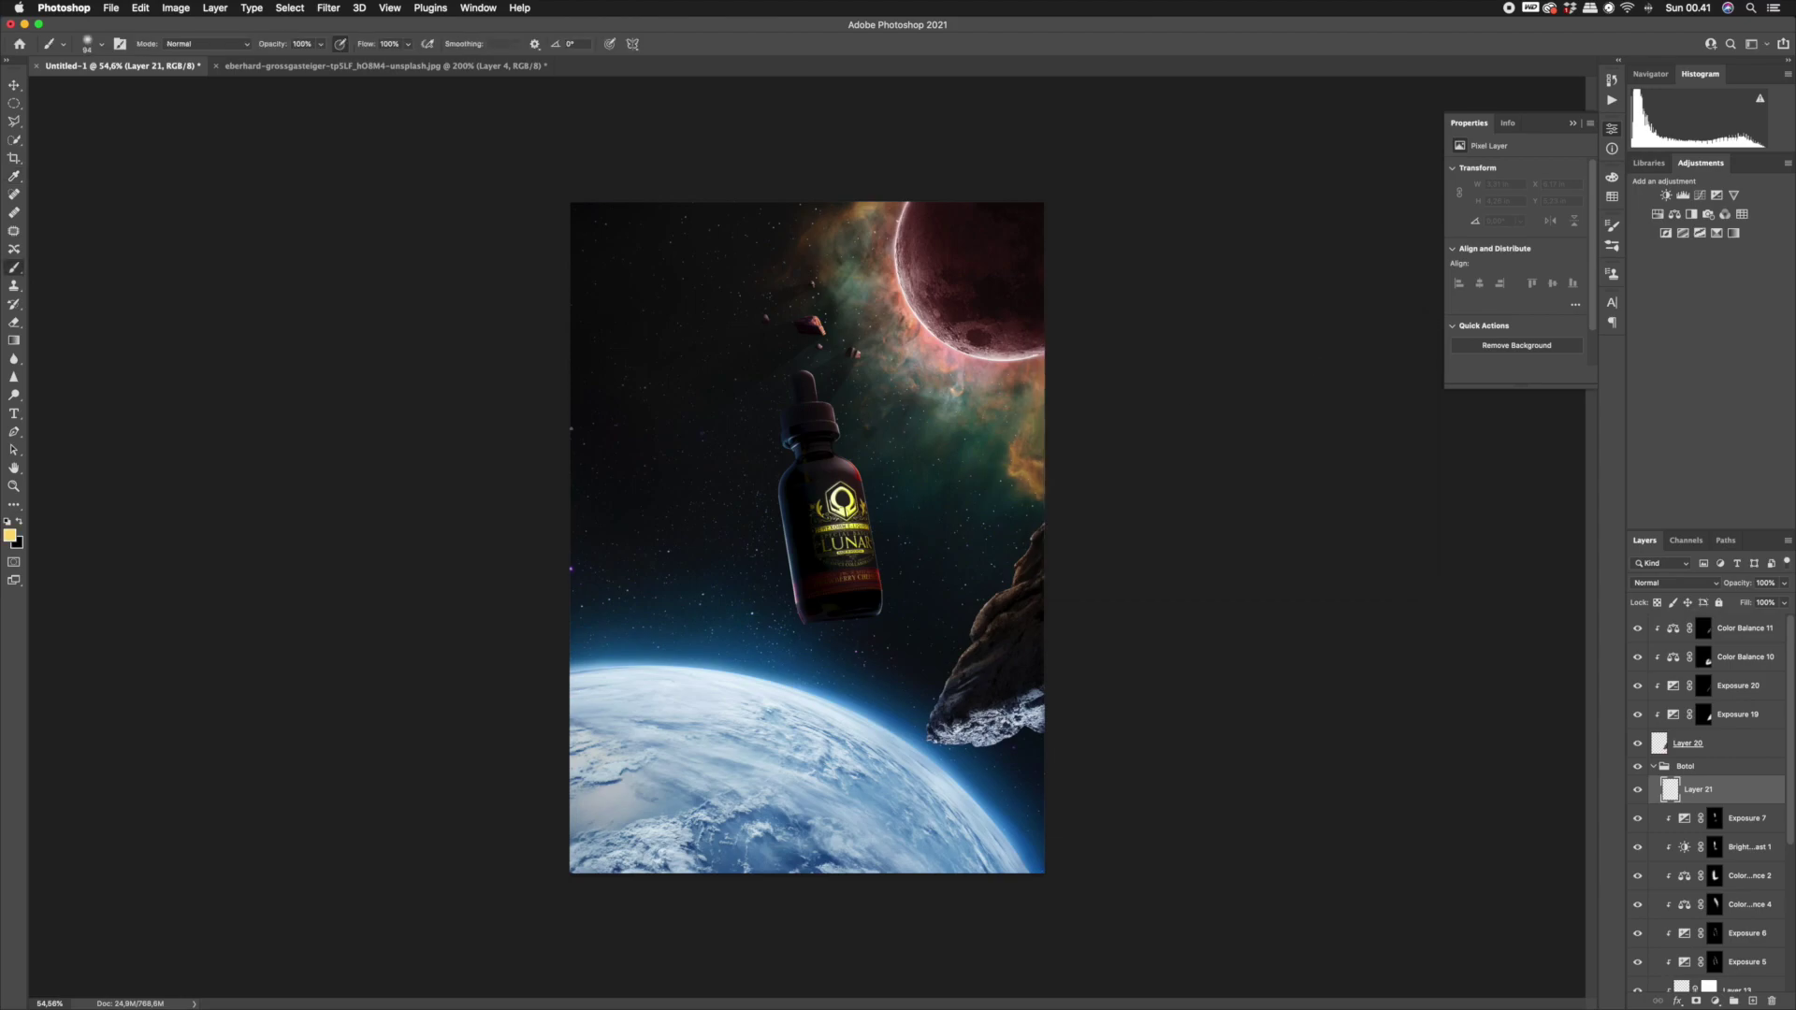
pyautogui.click(10, 535)
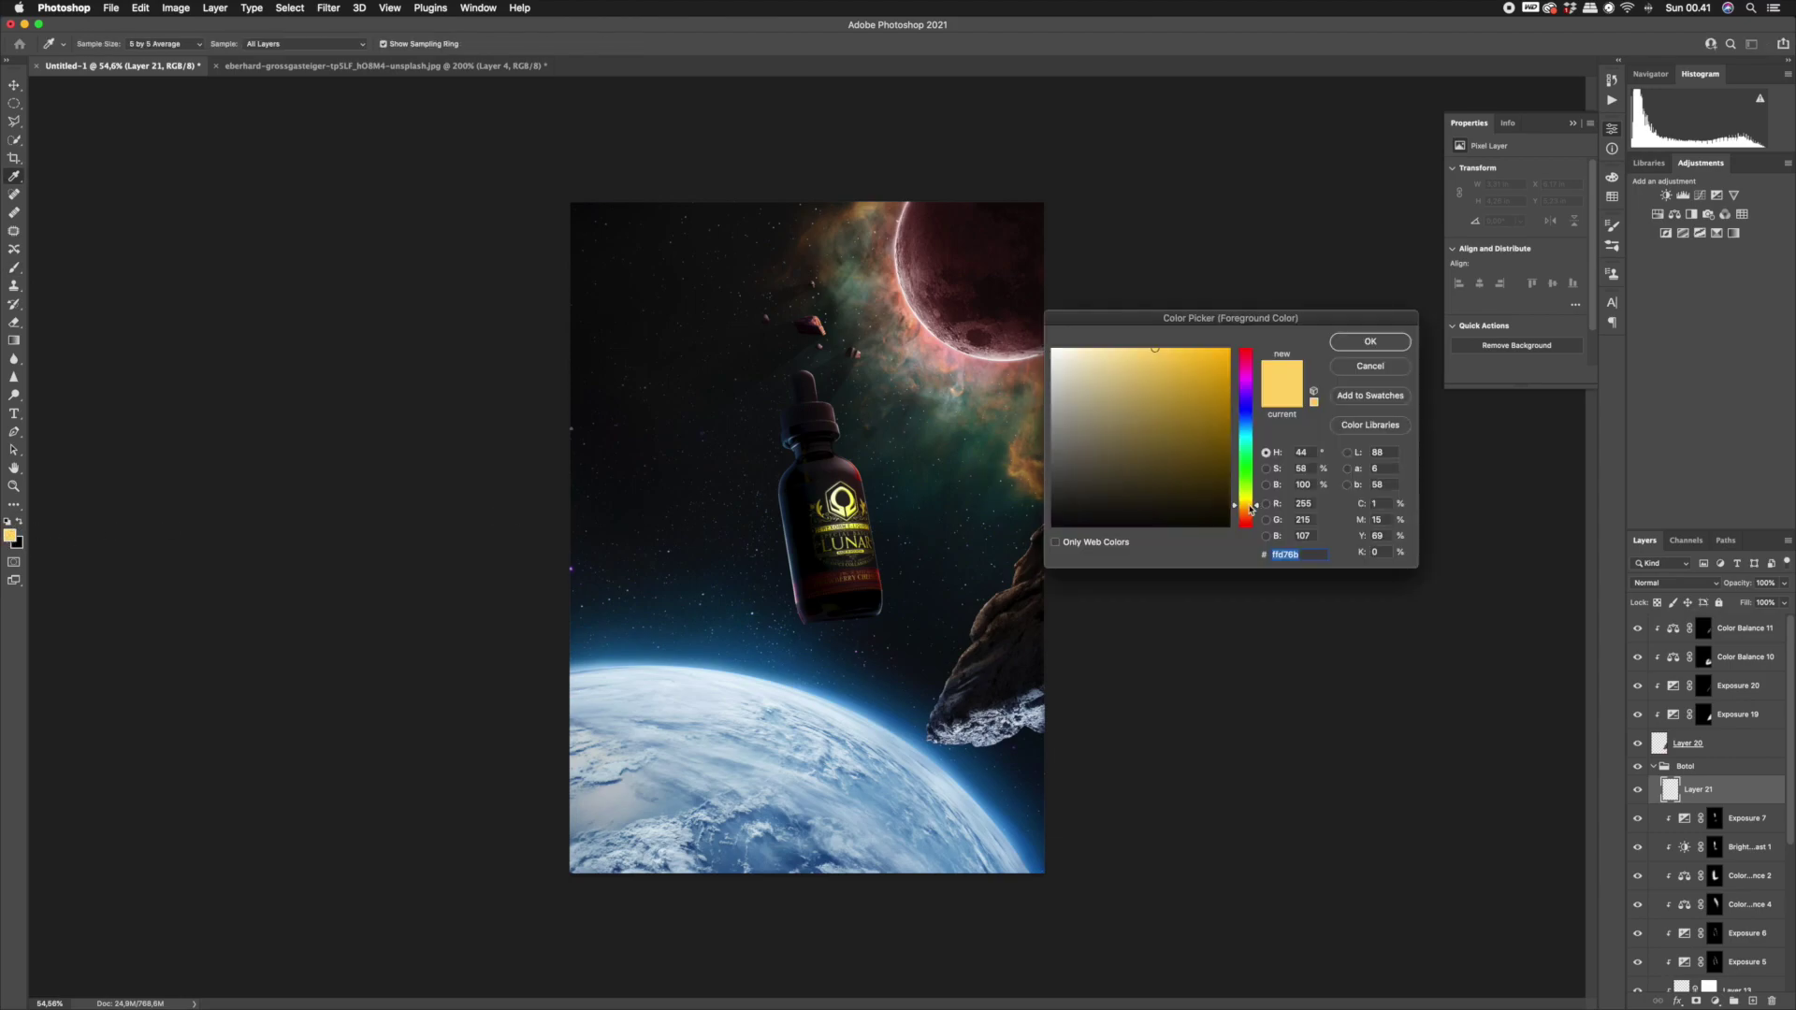
pyautogui.moveTo(1256, 511); pyautogui.dragTo(1250, 504)
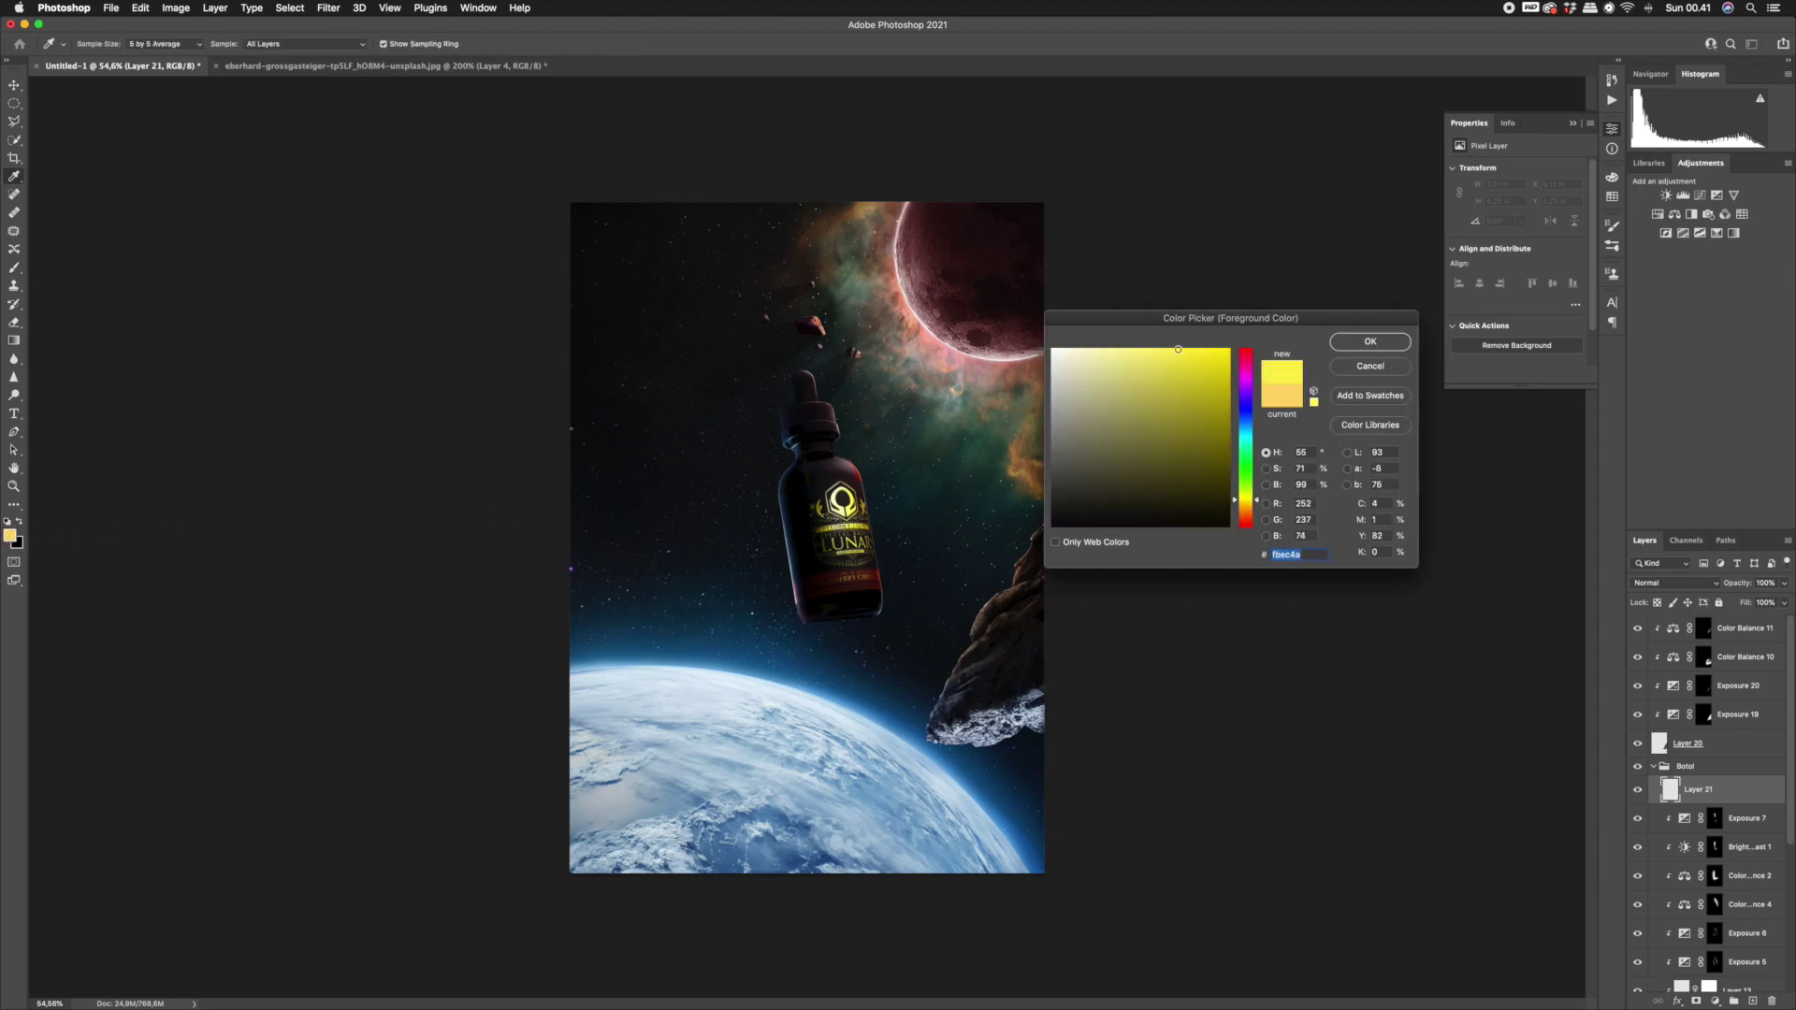
pyautogui.click(1367, 343)
# Paint a large soft yellow glow around the bottle and toward the rock, and move the glow layer to the stack's top.
pyautogui.moveTo(851, 515)
pyautogui.mouseDown()
pyautogui.moveTo(963, 507)
pyautogui.moveTo(893, 519)
pyautogui.moveTo(939, 537)
pyautogui.moveTo(917, 547)
pyautogui.mouseUp()
pyautogui.click(865, 508)
pyautogui.click(916, 548)
pyautogui.click(820, 533)
pyautogui.press('super+z')
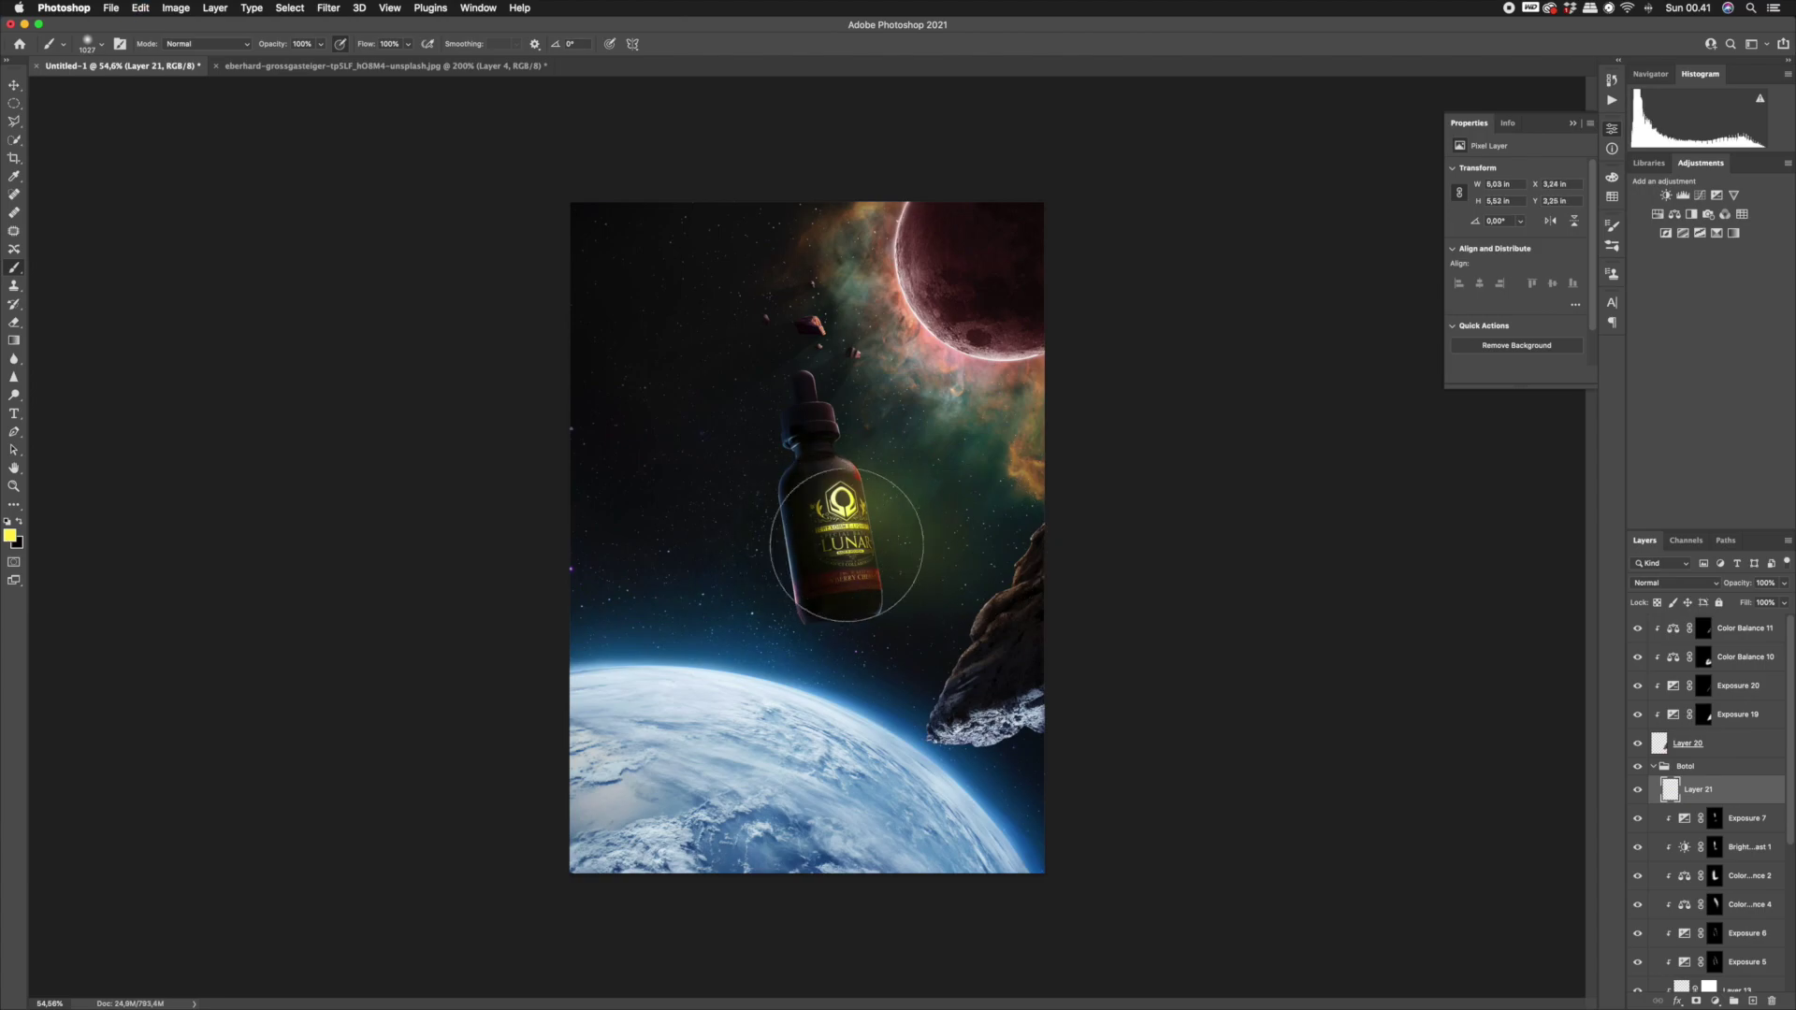
pyautogui.click(835, 540)
pyautogui.click(892, 472)
pyautogui.click(962, 520)
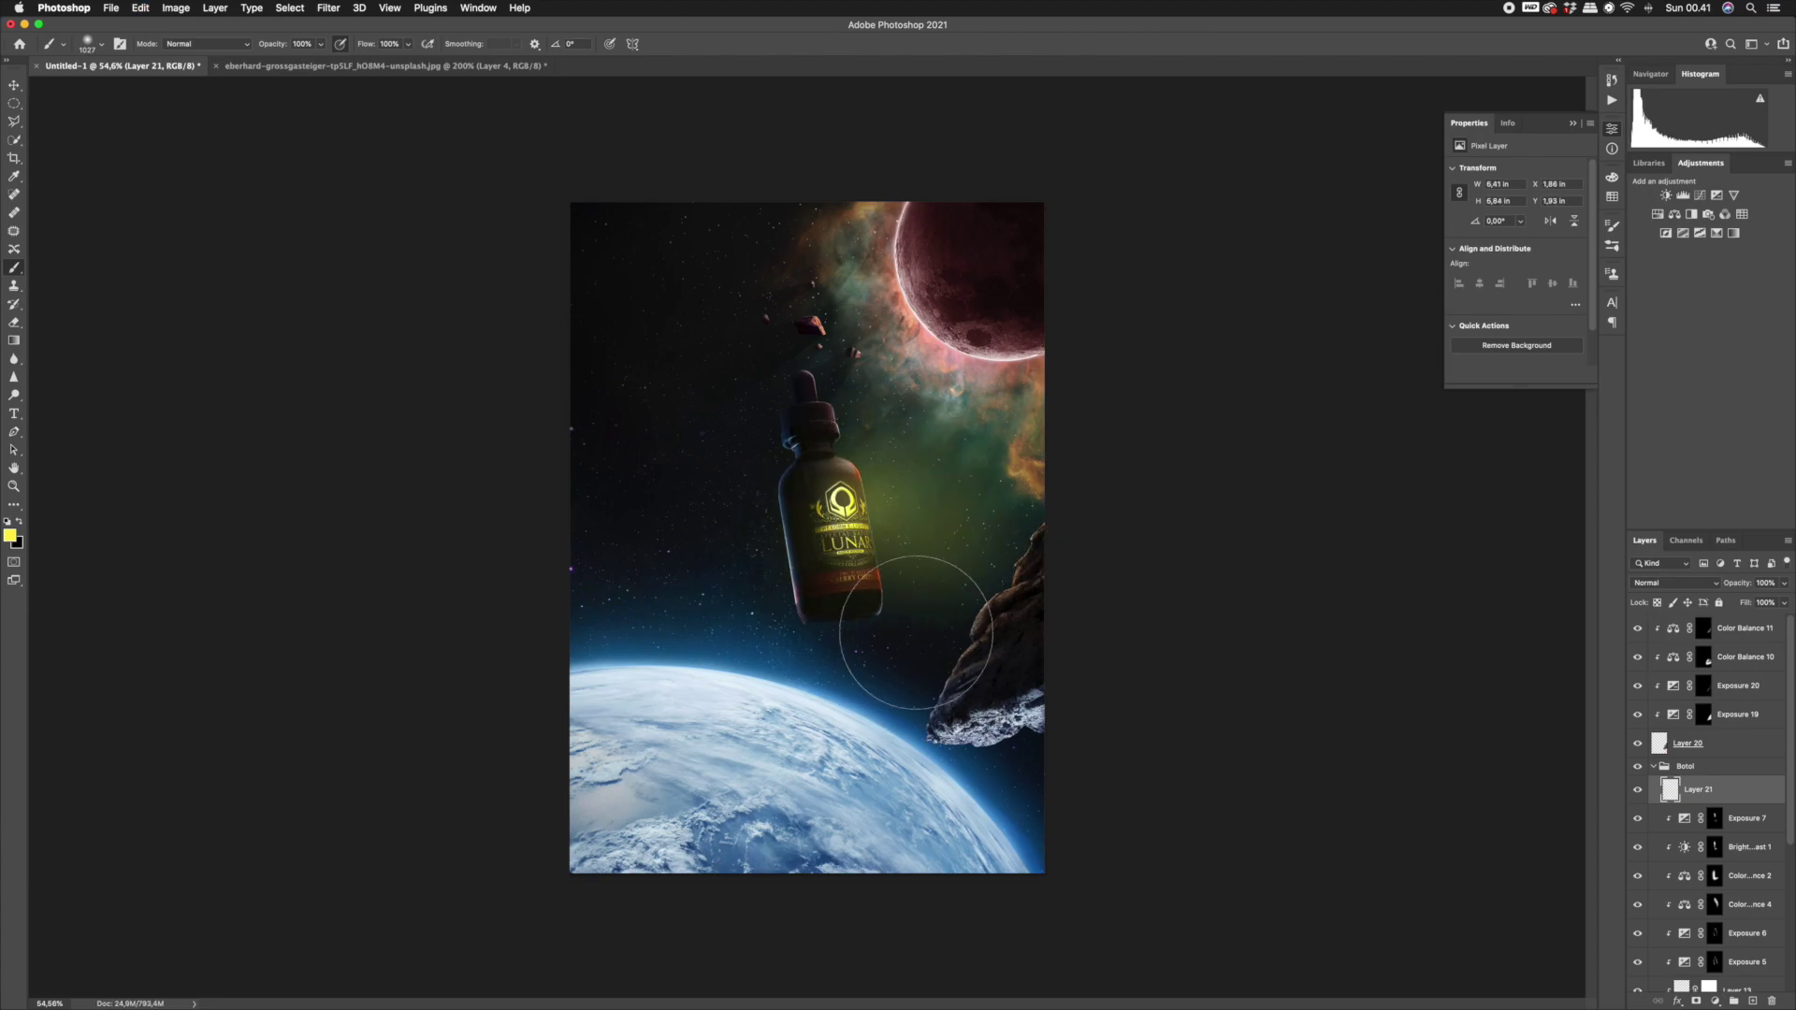
pyautogui.moveTo(1675, 789)
pyautogui.mouseDown()
pyautogui.moveTo(1684, 628)
pyautogui.moveTo(1736, 619)
pyautogui.mouseUp()
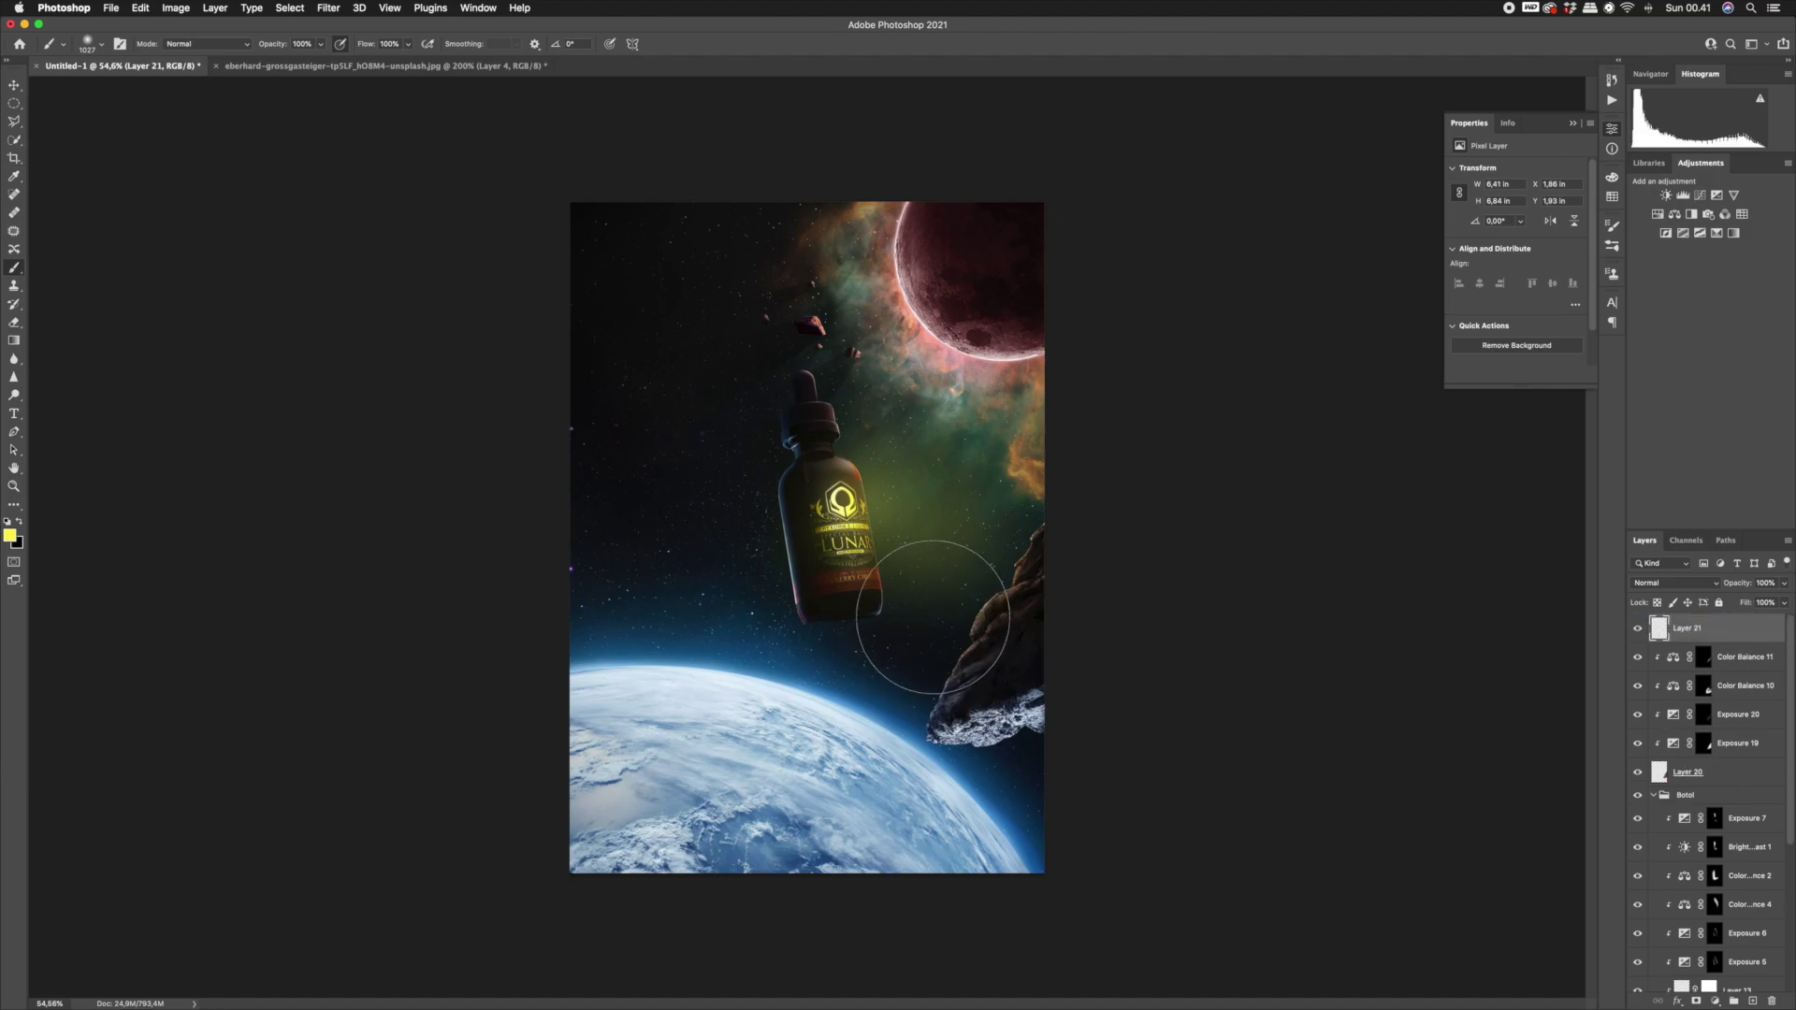
pyautogui.moveTo(1005, 527)
pyautogui.mouseDown()
pyautogui.moveTo(842, 512)
pyautogui.moveTo(761, 481)
pyautogui.moveTo(944, 619)
pyautogui.moveTo(909, 602)
pyautogui.mouseUp()
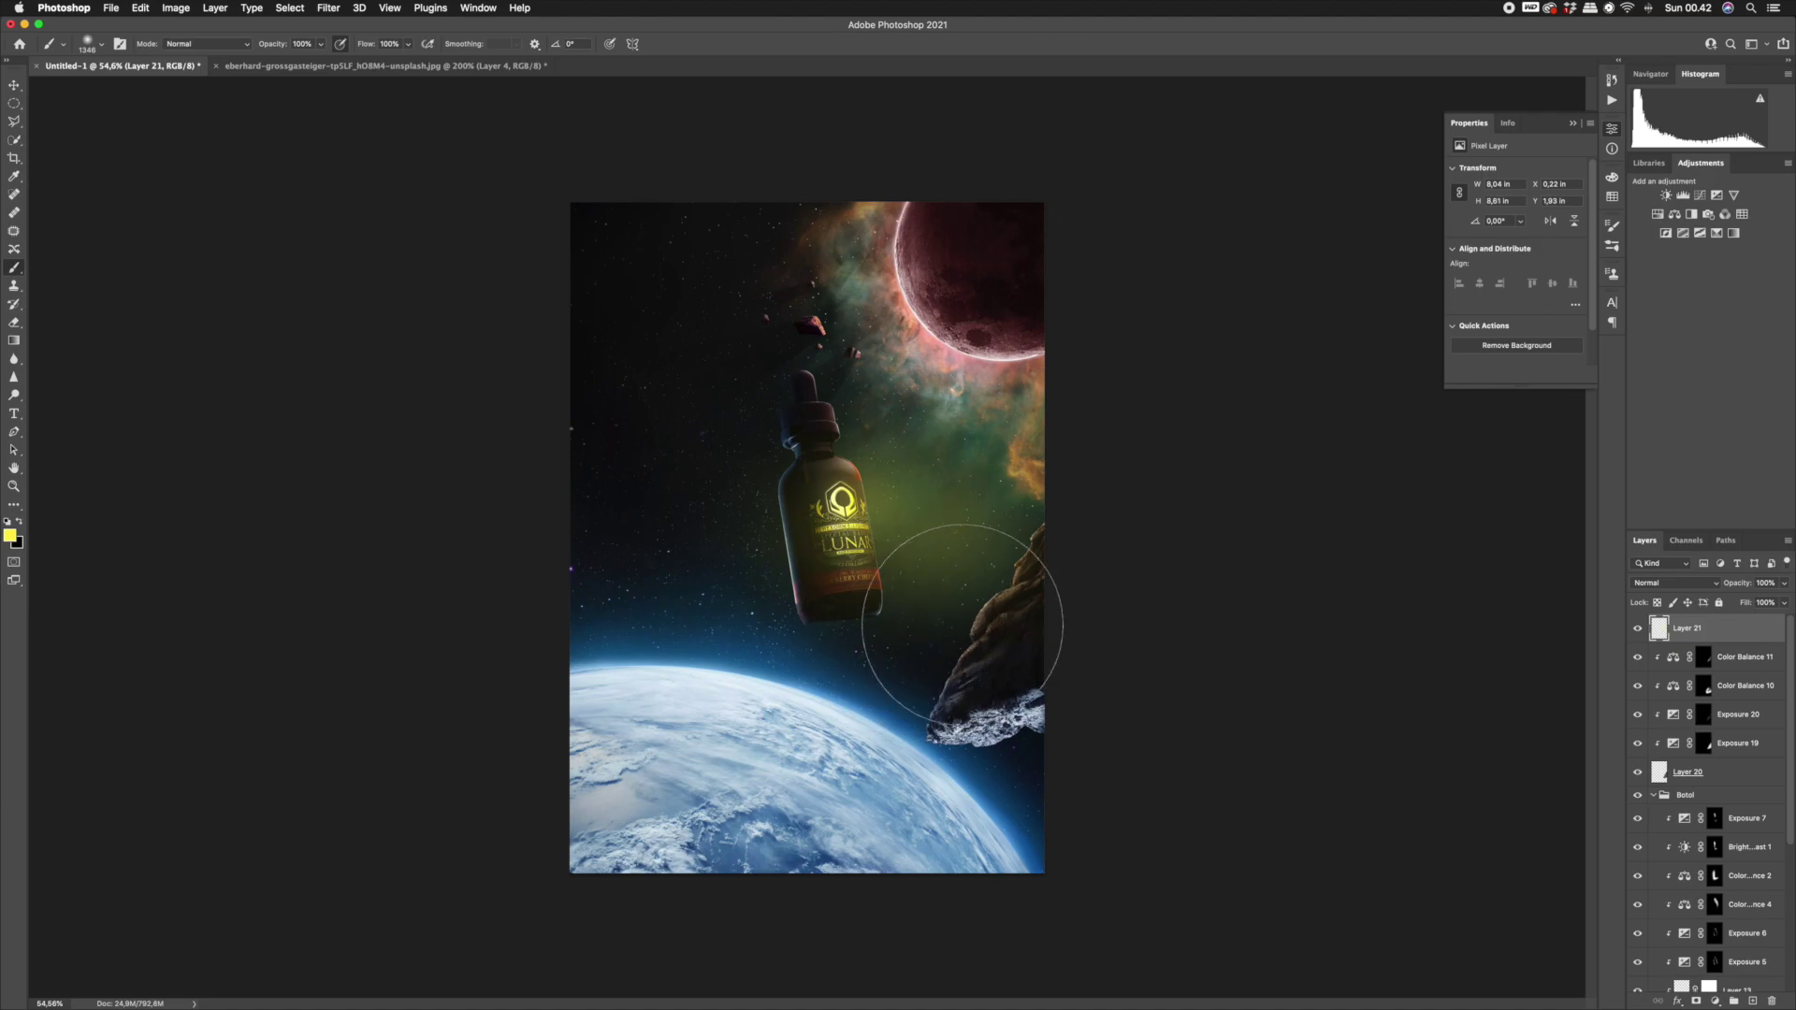
# Add a layer mask to the yellow glow and soften the glow around the bottle and the nebula.
pyautogui.click(1697, 1001)
pyautogui.moveTo(993, 608)
pyautogui.mouseDown()
pyautogui.moveTo(939, 598)
pyautogui.moveTo(906, 524)
pyautogui.mouseUp()
pyautogui.press('x')
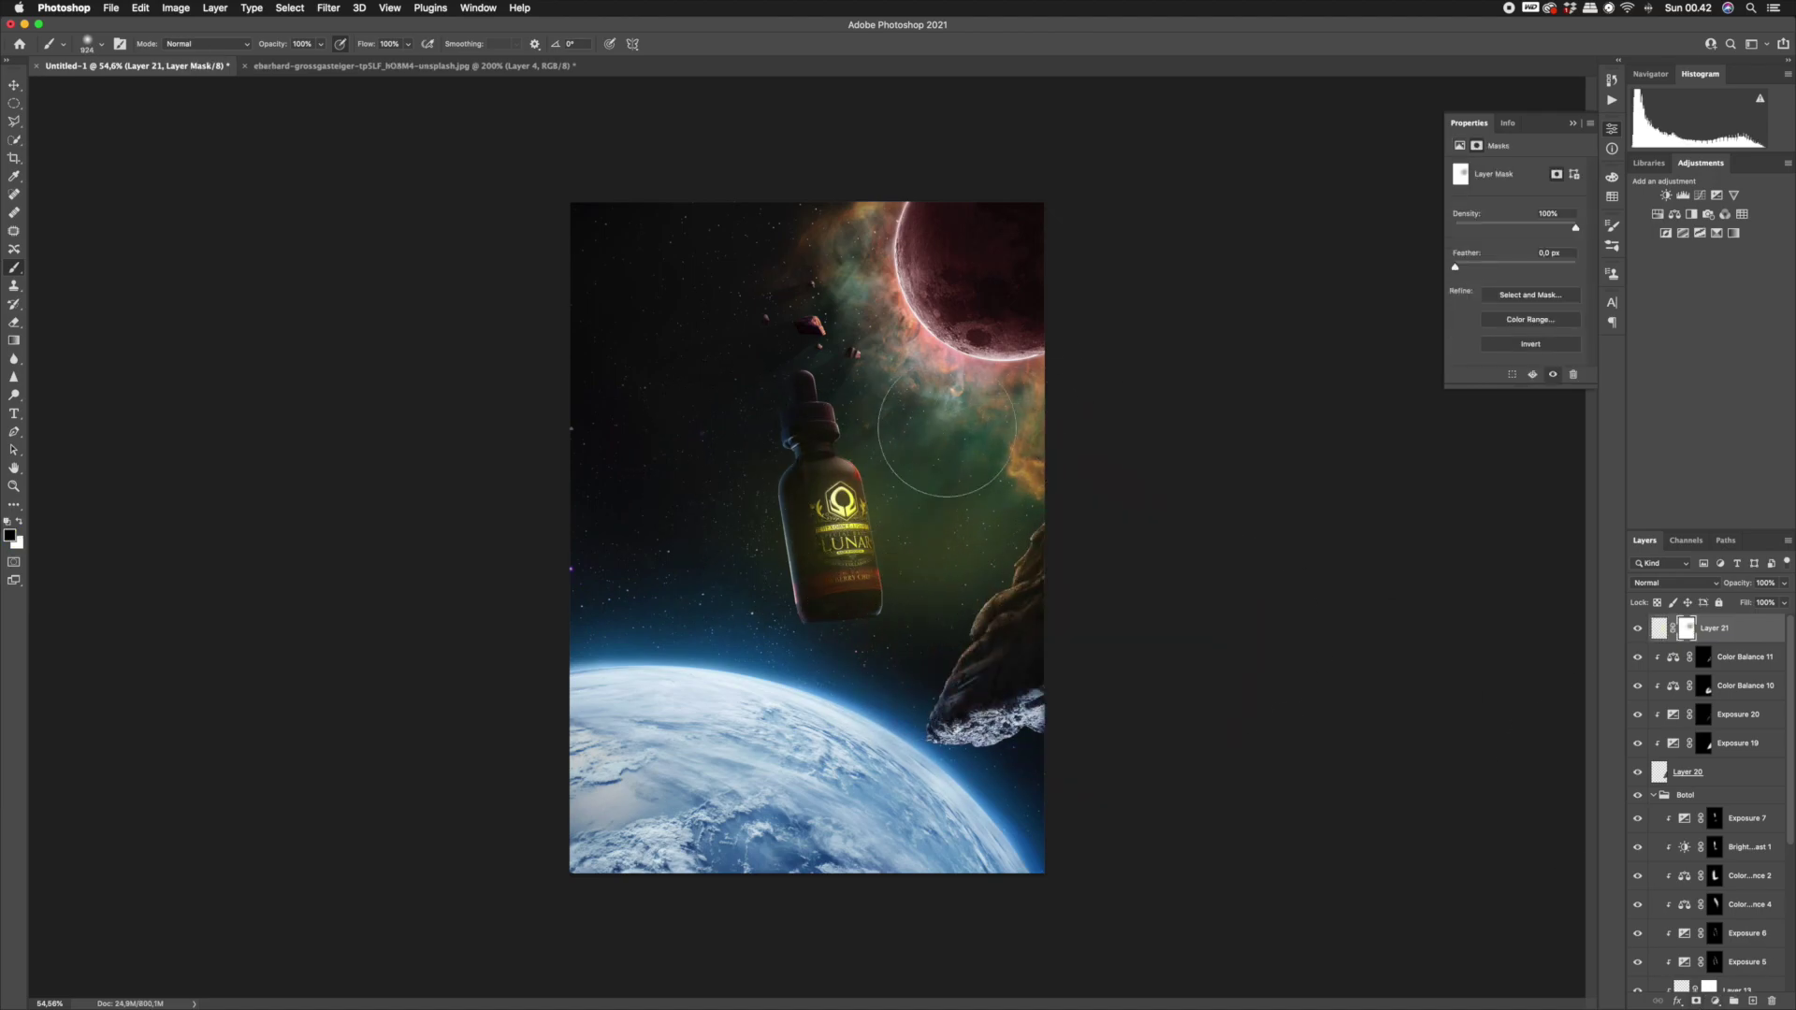
pyautogui.moveTo(781, 536)
pyautogui.mouseDown()
pyautogui.moveTo(853, 549)
pyautogui.moveTo(886, 596)
pyautogui.moveTo(867, 623)
pyautogui.moveTo(995, 559)
pyautogui.moveTo(931, 524)
pyautogui.moveTo(769, 525)
pyautogui.mouseUp()
pyautogui.press('z')
pyautogui.moveTo(993, 563)
pyautogui.mouseDown()
pyautogui.moveTo(874, 574)
pyautogui.moveTo(984, 559)
pyautogui.mouseUp()
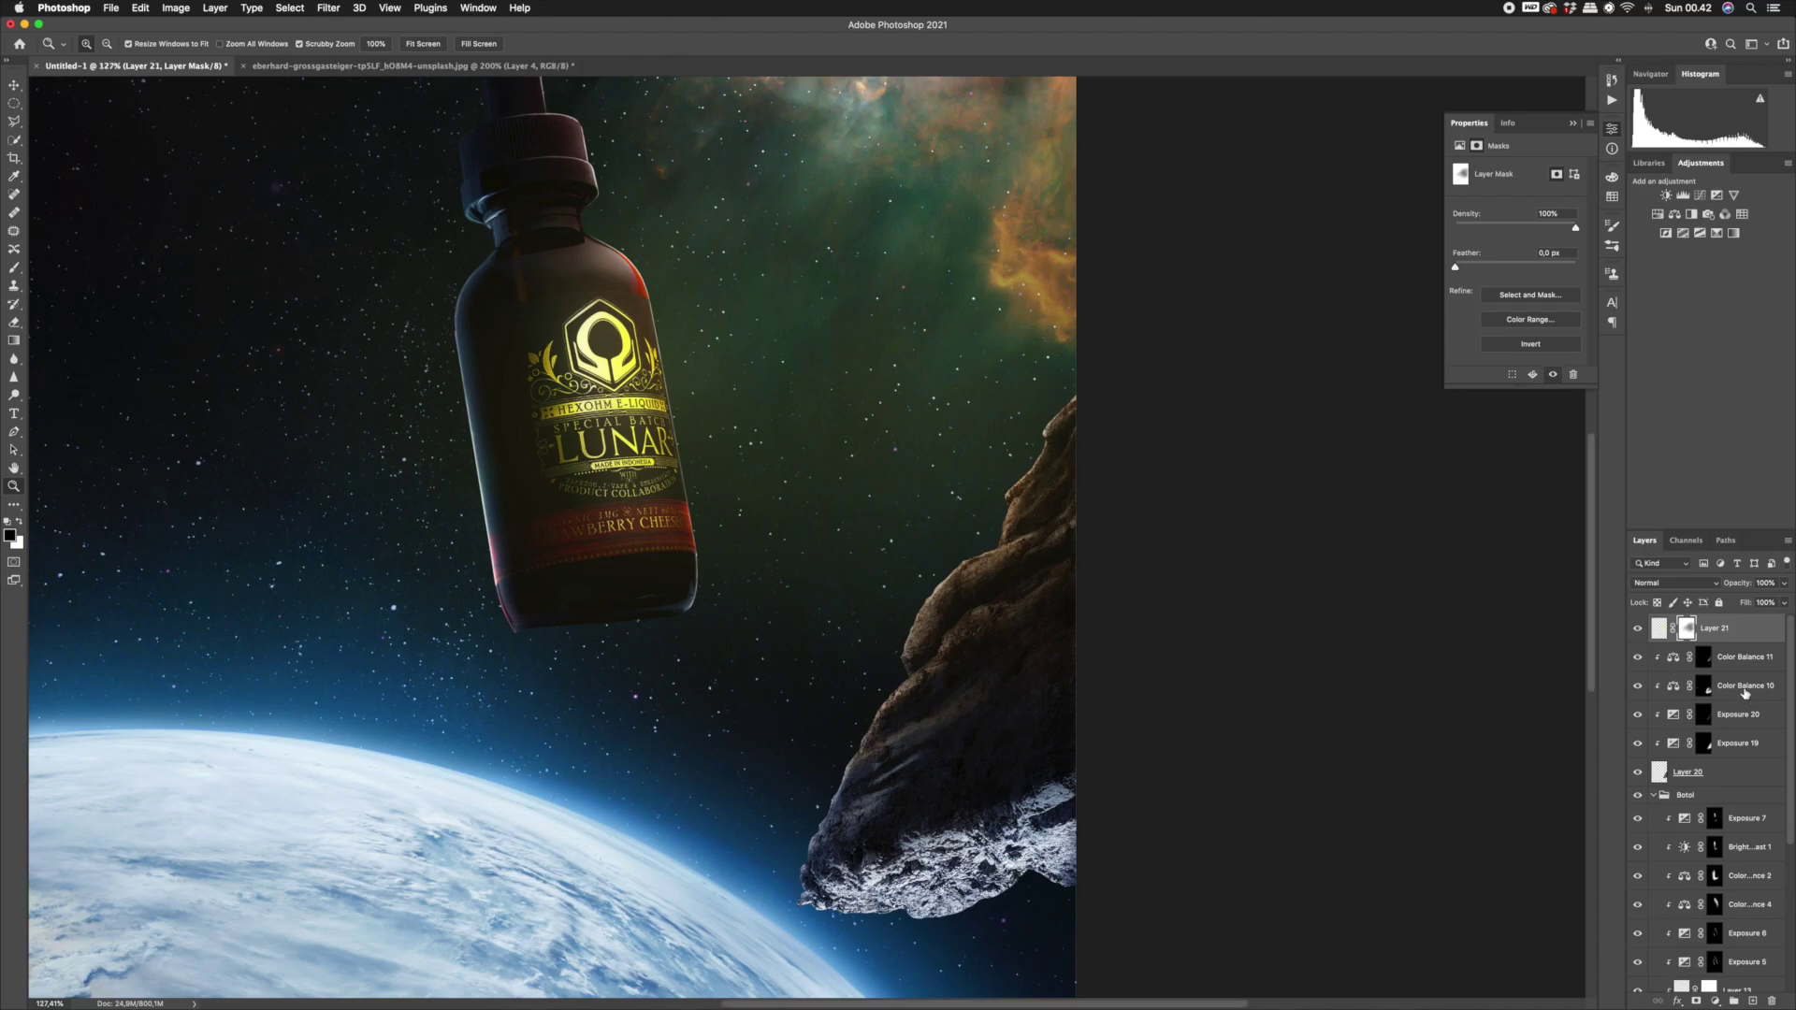
# Add a clipped Color Balance above Color Balance 11 with midtones blue at -43.
pyautogui.click(1745, 688)
pyautogui.click(1716, 1002)
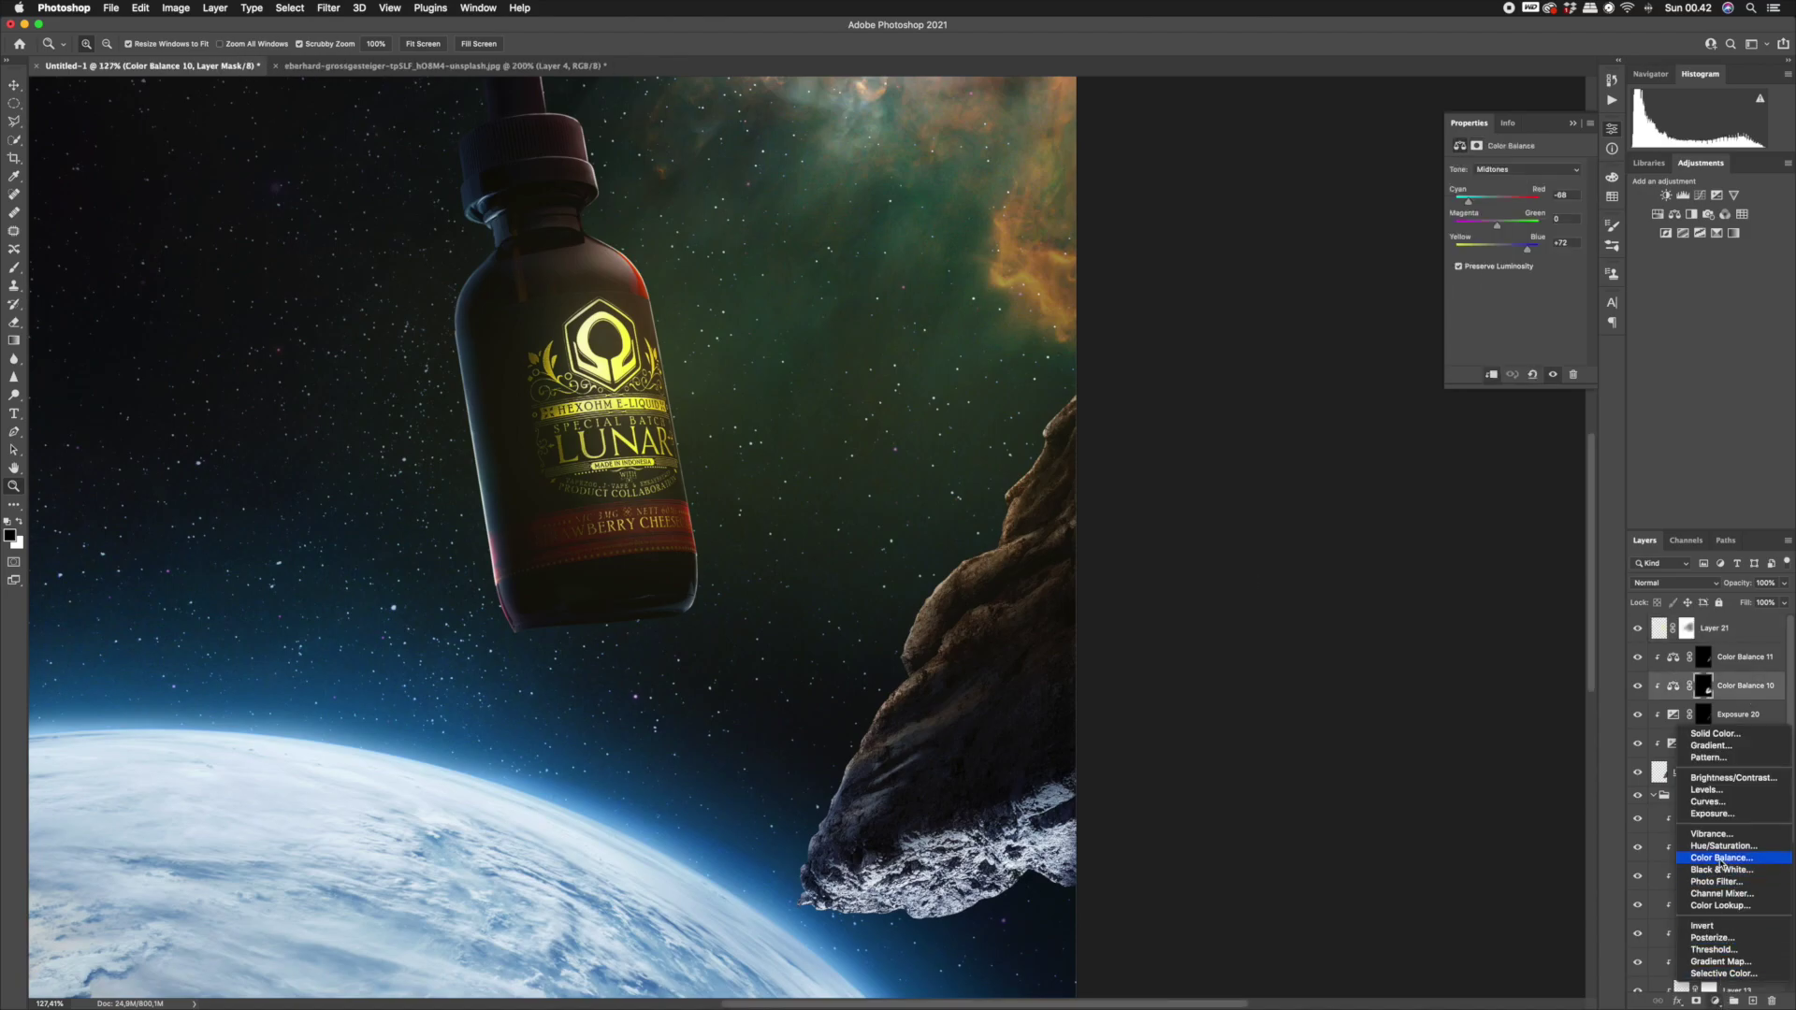
pyautogui.click(1726, 870)
pyautogui.moveTo(1729, 686); pyautogui.dragTo(1729, 653)
pyautogui.click(1481, 251)
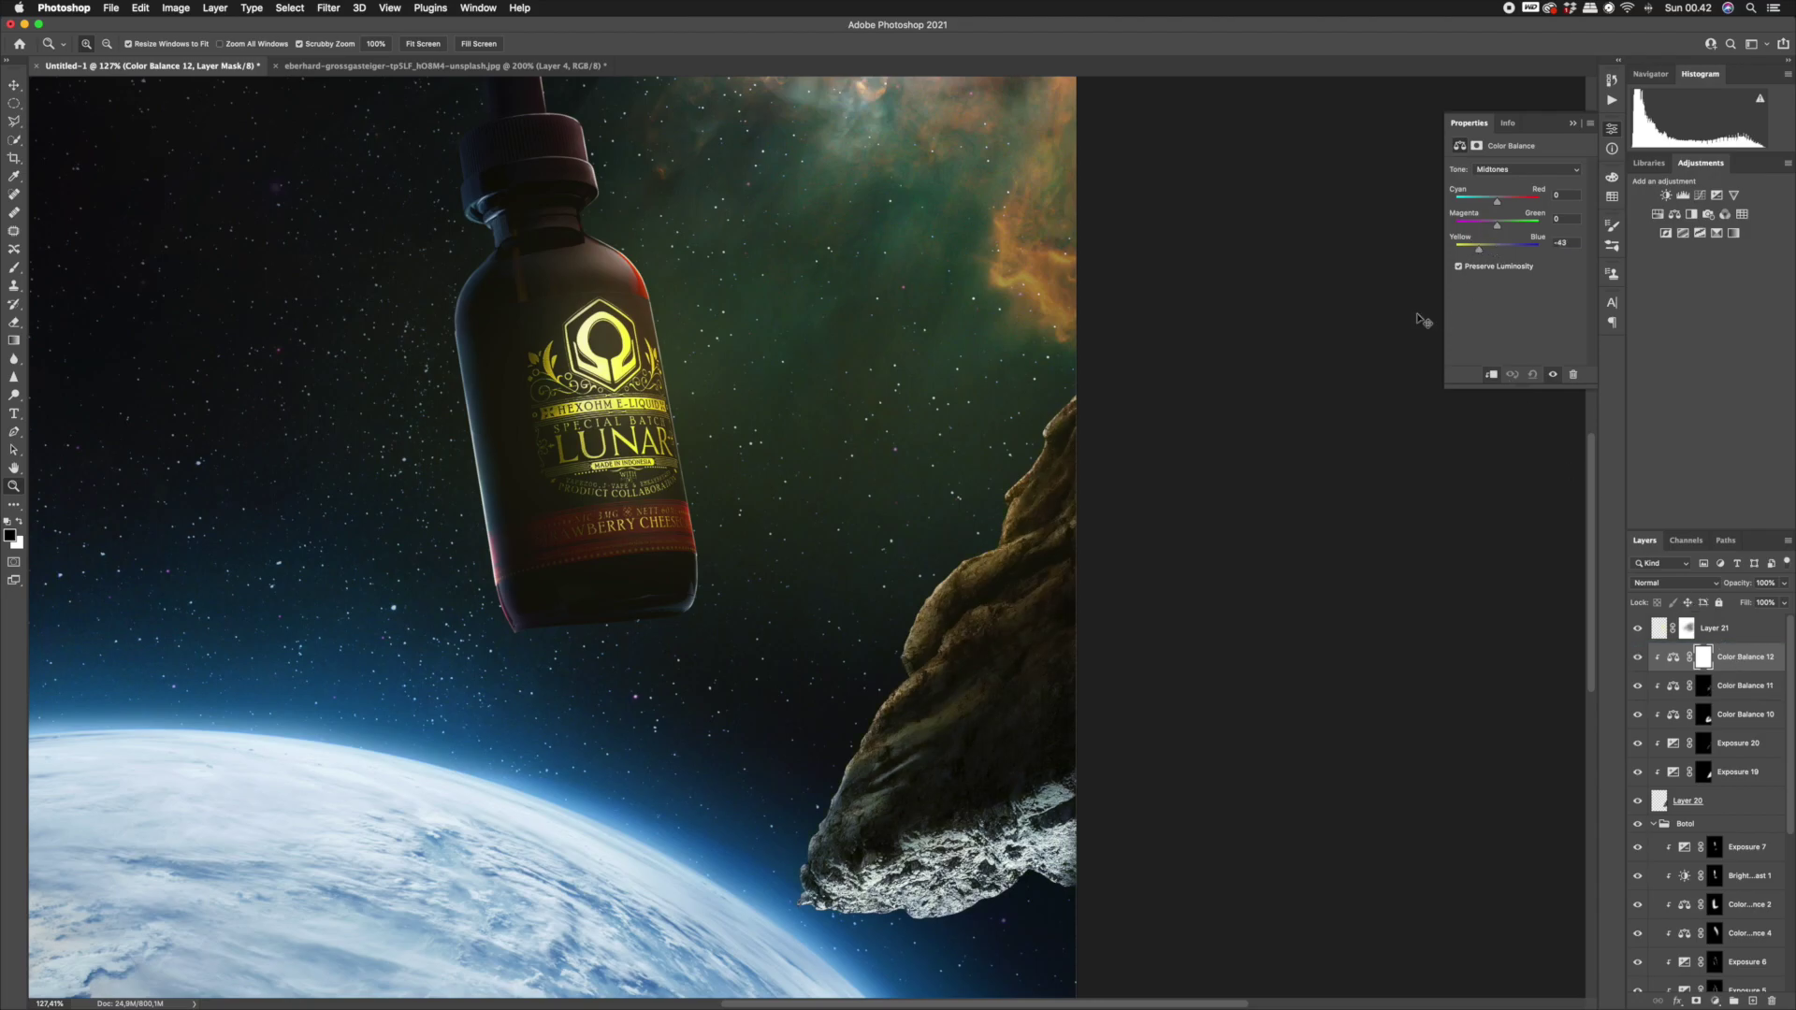
# Invert the Color Balance 12 mask and paint the yellow tint onto the rock's upper side facing the bottle.
pyautogui.press('super+i')
pyautogui.press('b')
pyautogui.moveTo(979, 603)
pyautogui.mouseDown()
pyautogui.moveTo(886, 621)
pyautogui.moveTo(937, 607)
pyautogui.mouseUp()
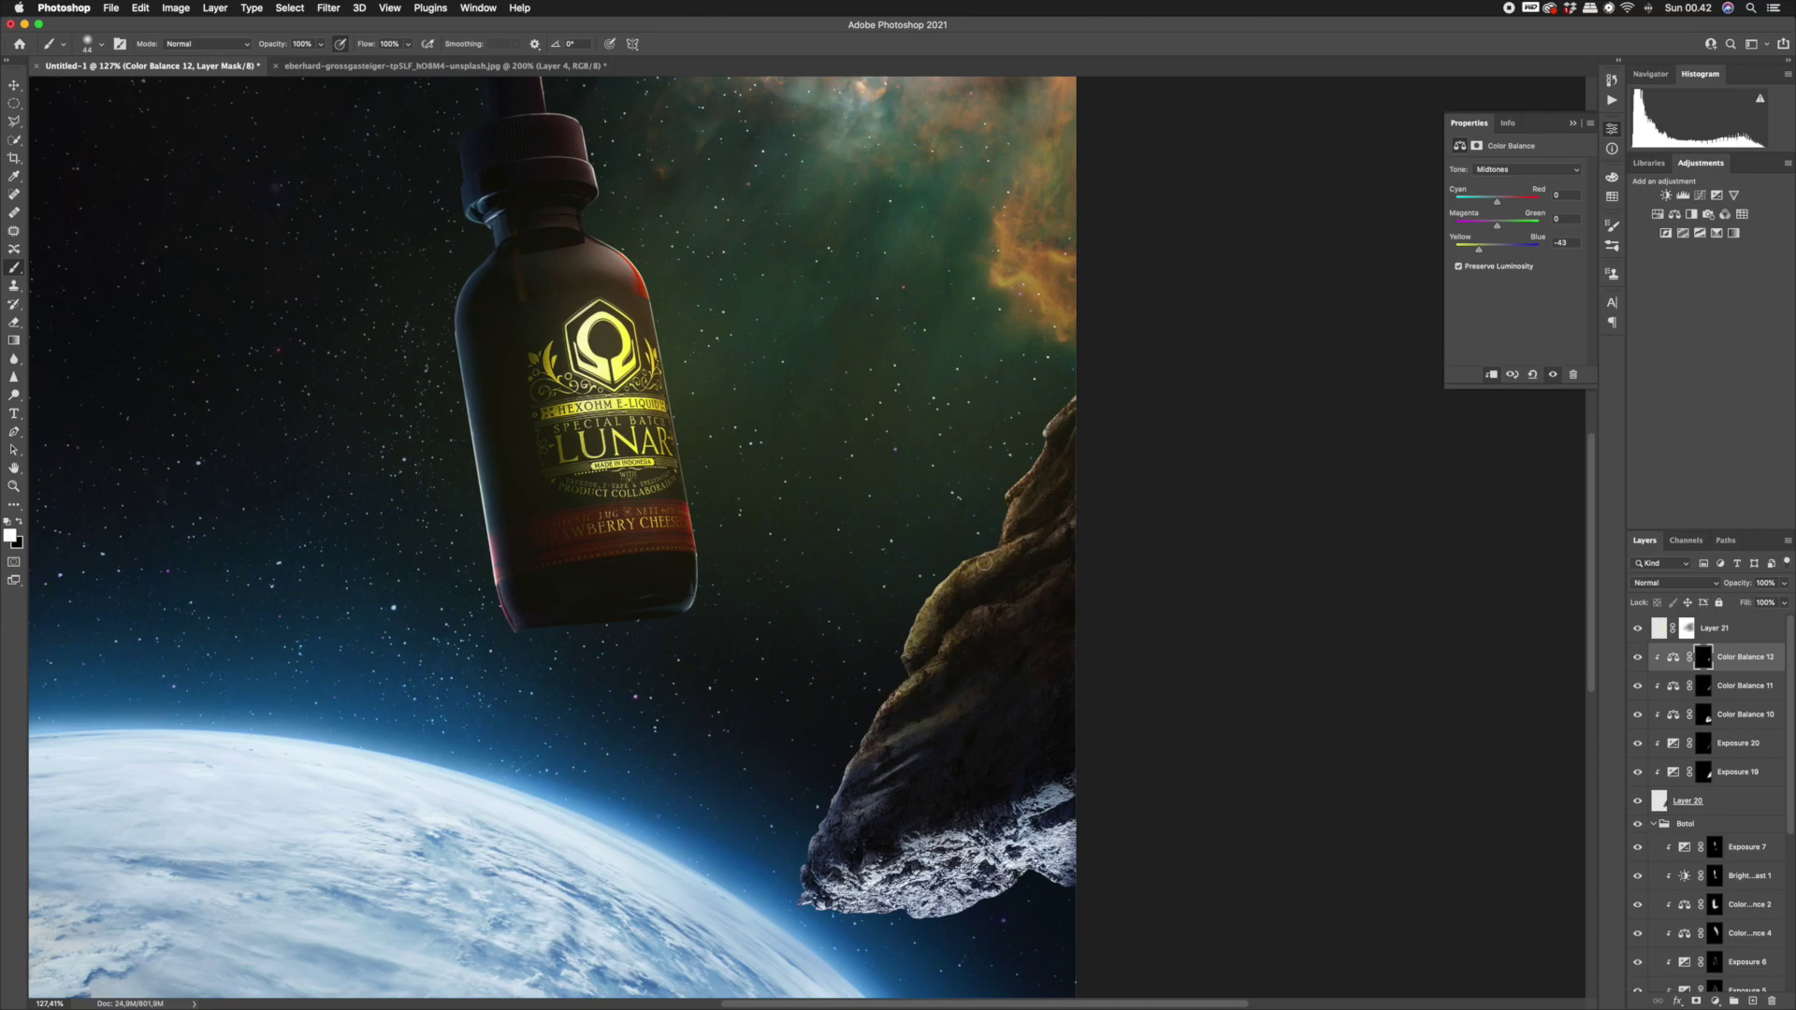
pyautogui.press('z')
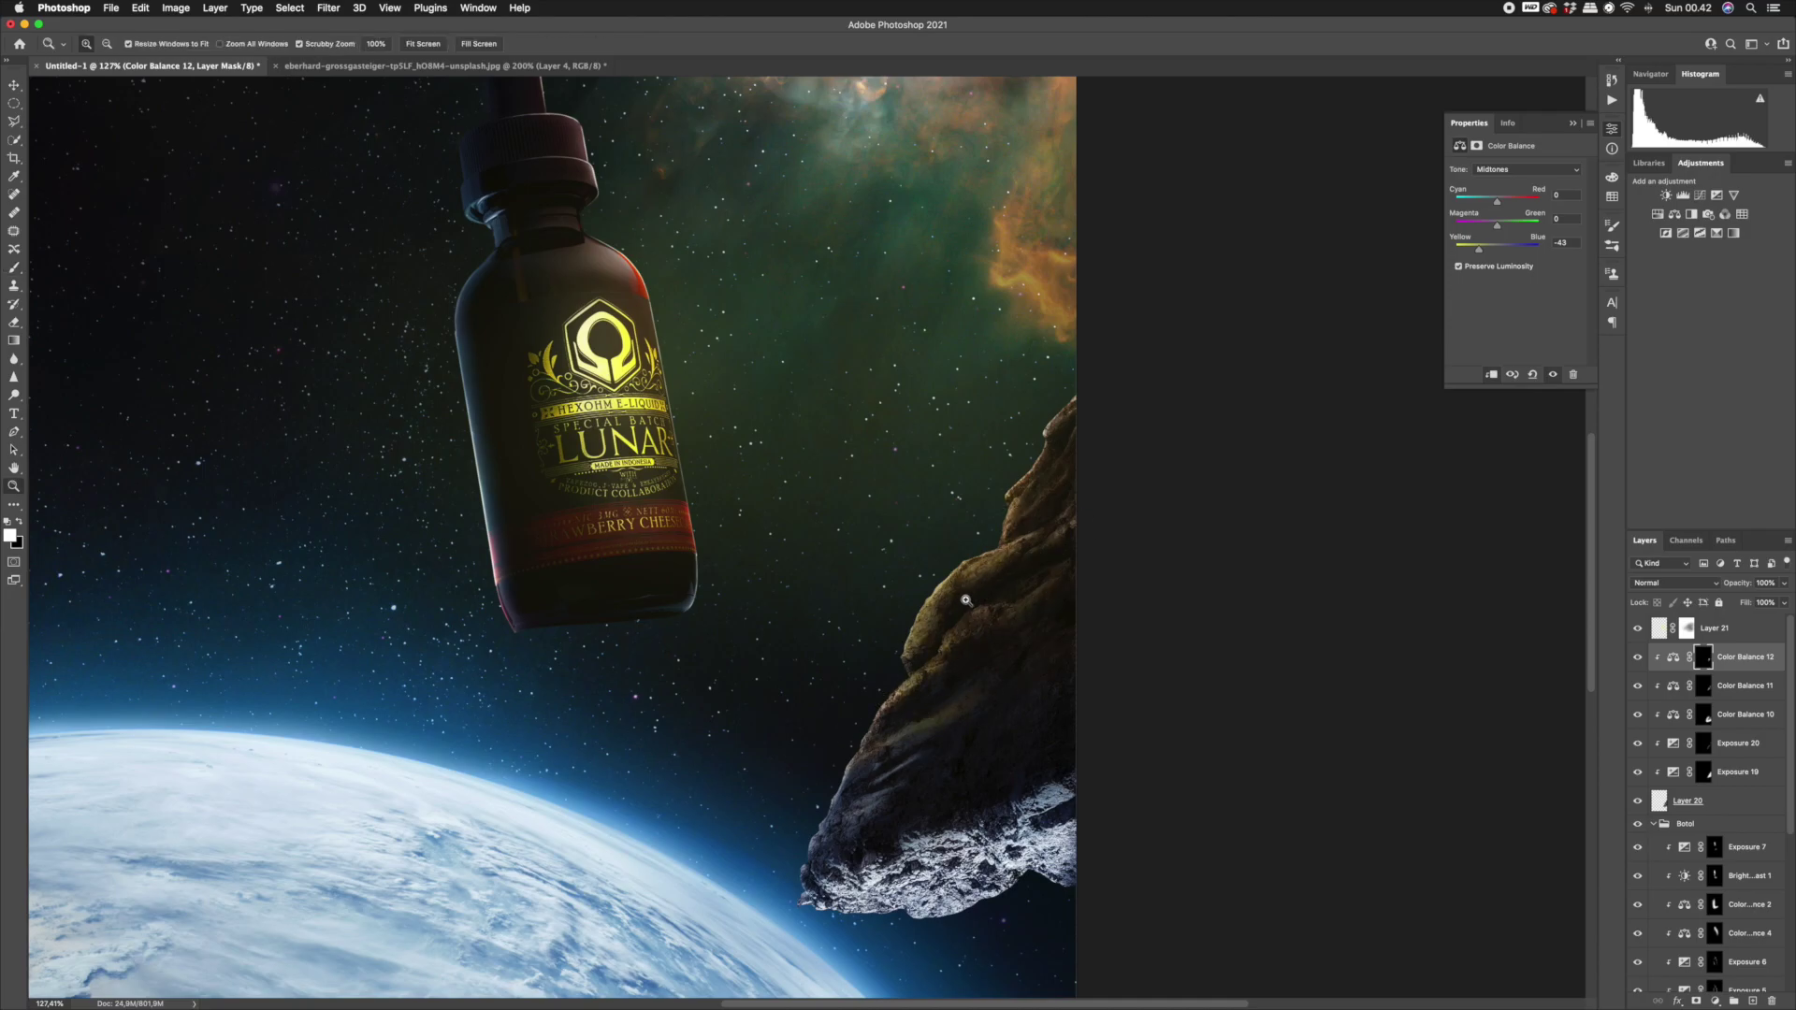
pyautogui.moveTo(965, 606); pyautogui.dragTo(909, 625)
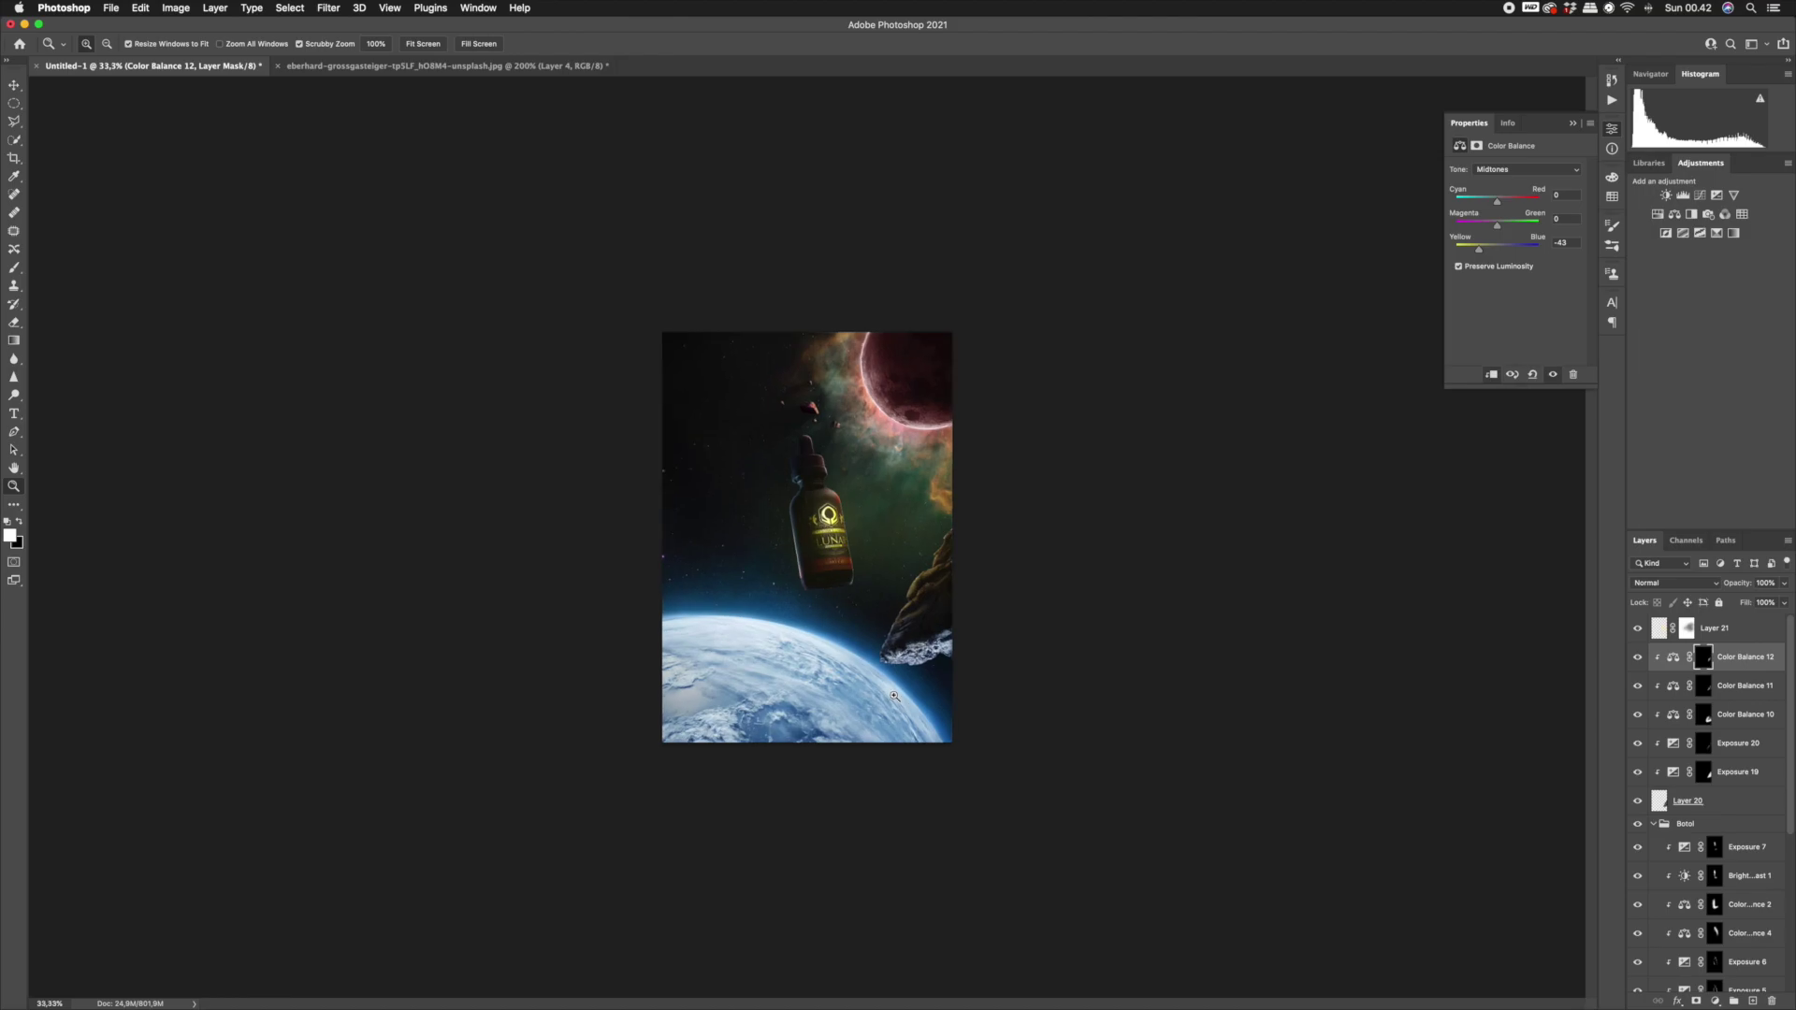
pyautogui.moveTo(888, 571)
pyautogui.mouseDown()
pyautogui.moveTo(896, 560)
pyautogui.moveTo(832, 560)
pyautogui.moveTo(866, 562)
pyautogui.mouseUp()
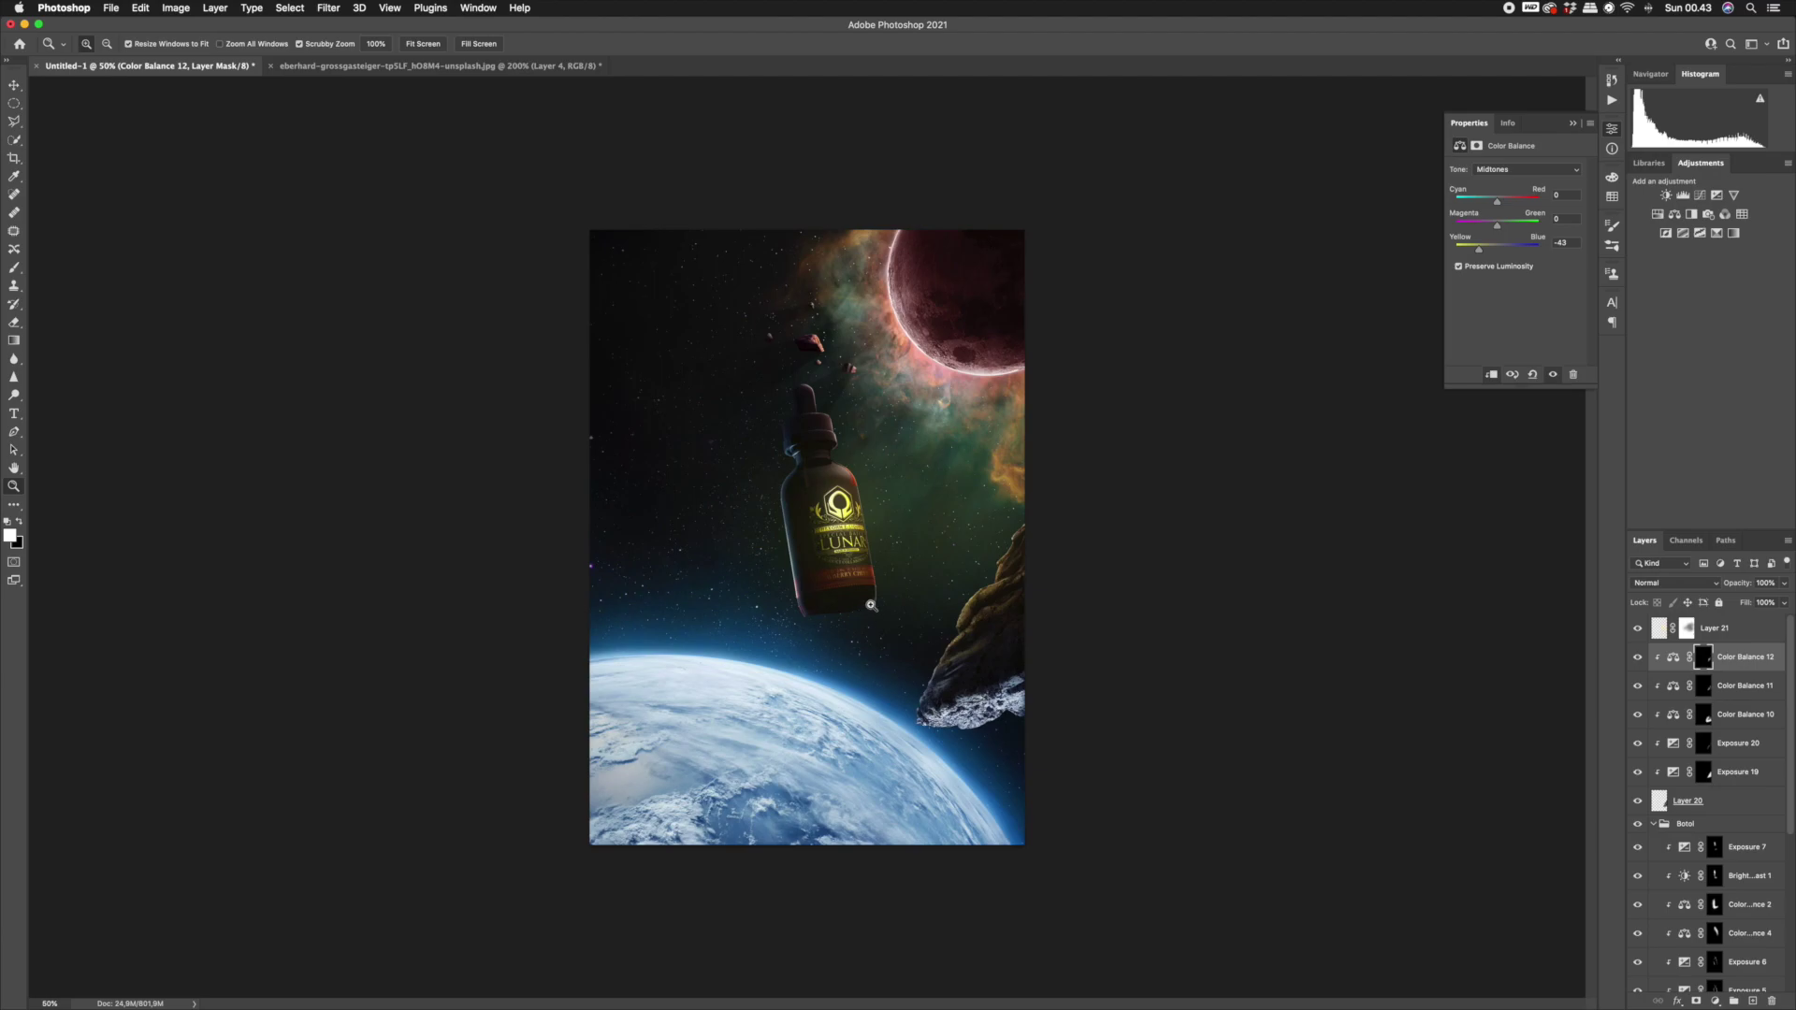
# Group the large rock layer with its clipped adjustments and name the group "batu 6".
pyautogui.keyDown('alt'); pyautogui.click(915, 580); pyautogui.keyUp('alt')
pyautogui.click(901, 595)
pyautogui.keyDown('shift'); pyautogui.click(1730, 805); pyautogui.keyUp('shift')
pyautogui.click(1653, 825)
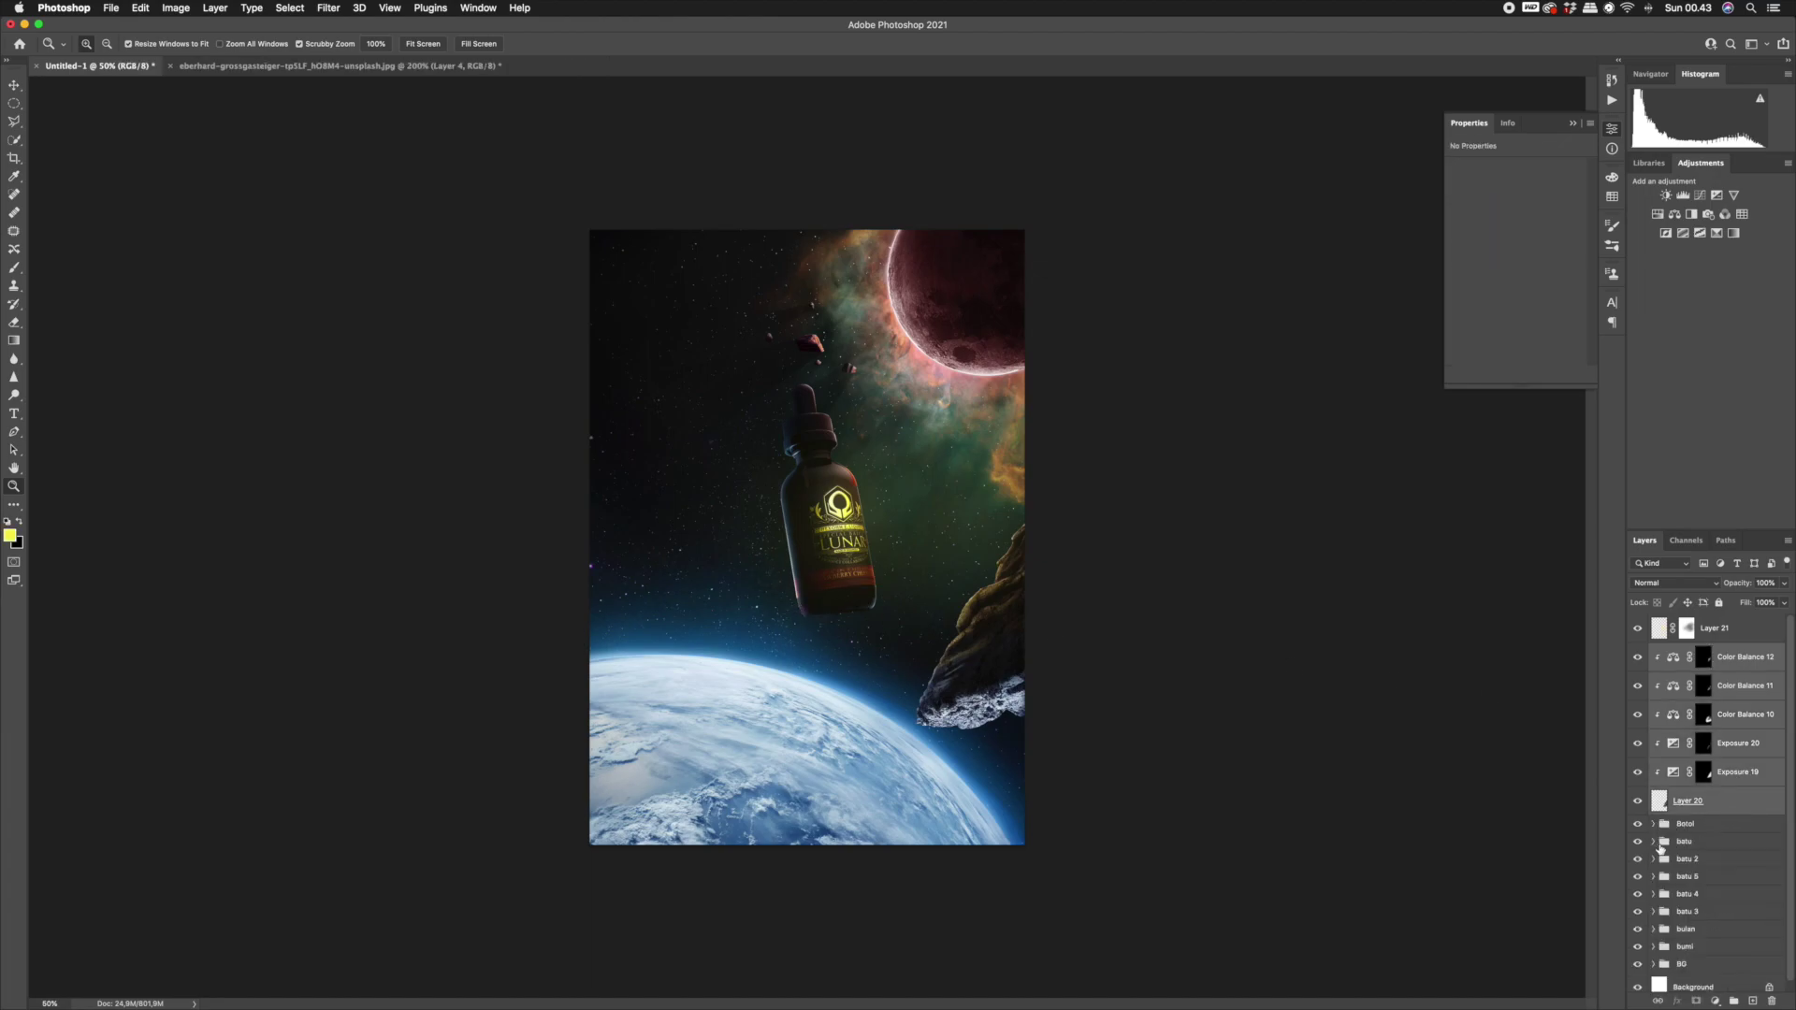
pyautogui.press('super+g')
pyautogui.write('batu')
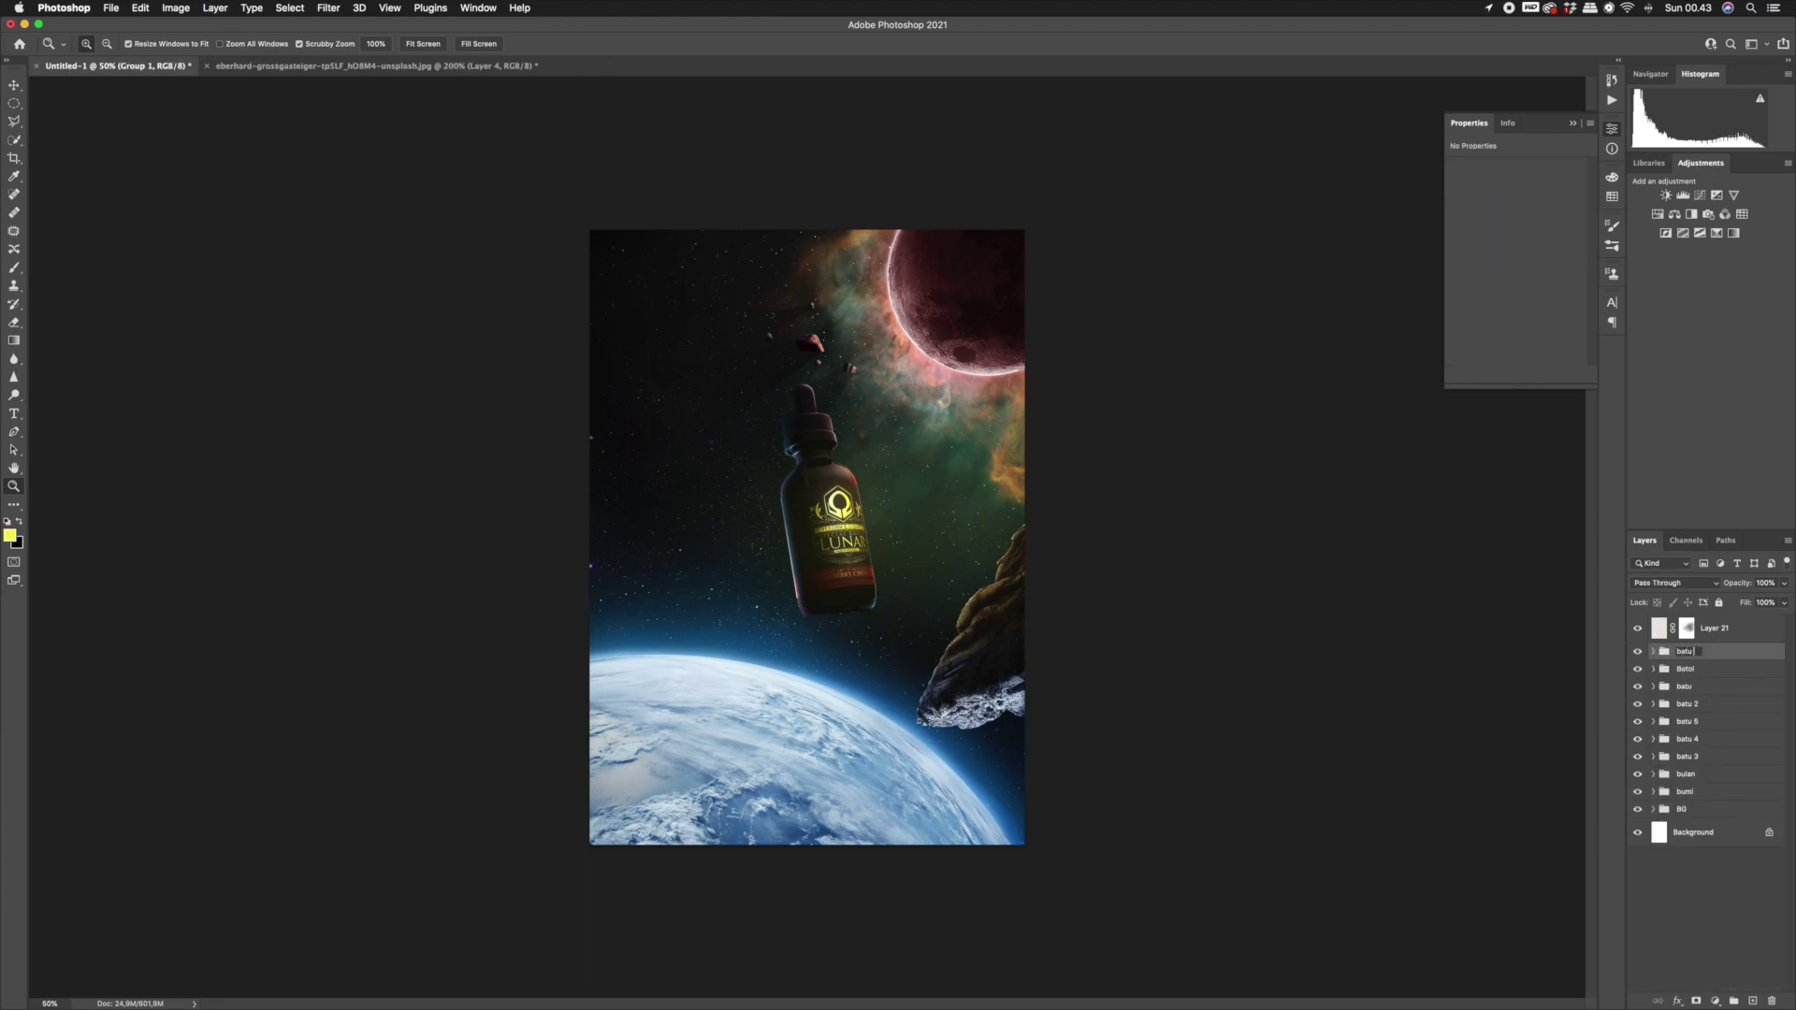
pyautogui.write(' 6')
pyautogui.press('Return')
# Switch to the mountain photo and trace the upper outline of the pointed rock peaks in the middle of the valley with the Pen tool.
pyautogui.moveTo(939, 512); pyautogui.dragTo(654, 529)
pyautogui.moveTo(788, 988)
pyautogui.click(377, 66)
pyautogui.moveTo(599, 599); pyautogui.dragTo(601, 524)
pyautogui.moveTo(374, 571); pyautogui.dragTo(461, 600)
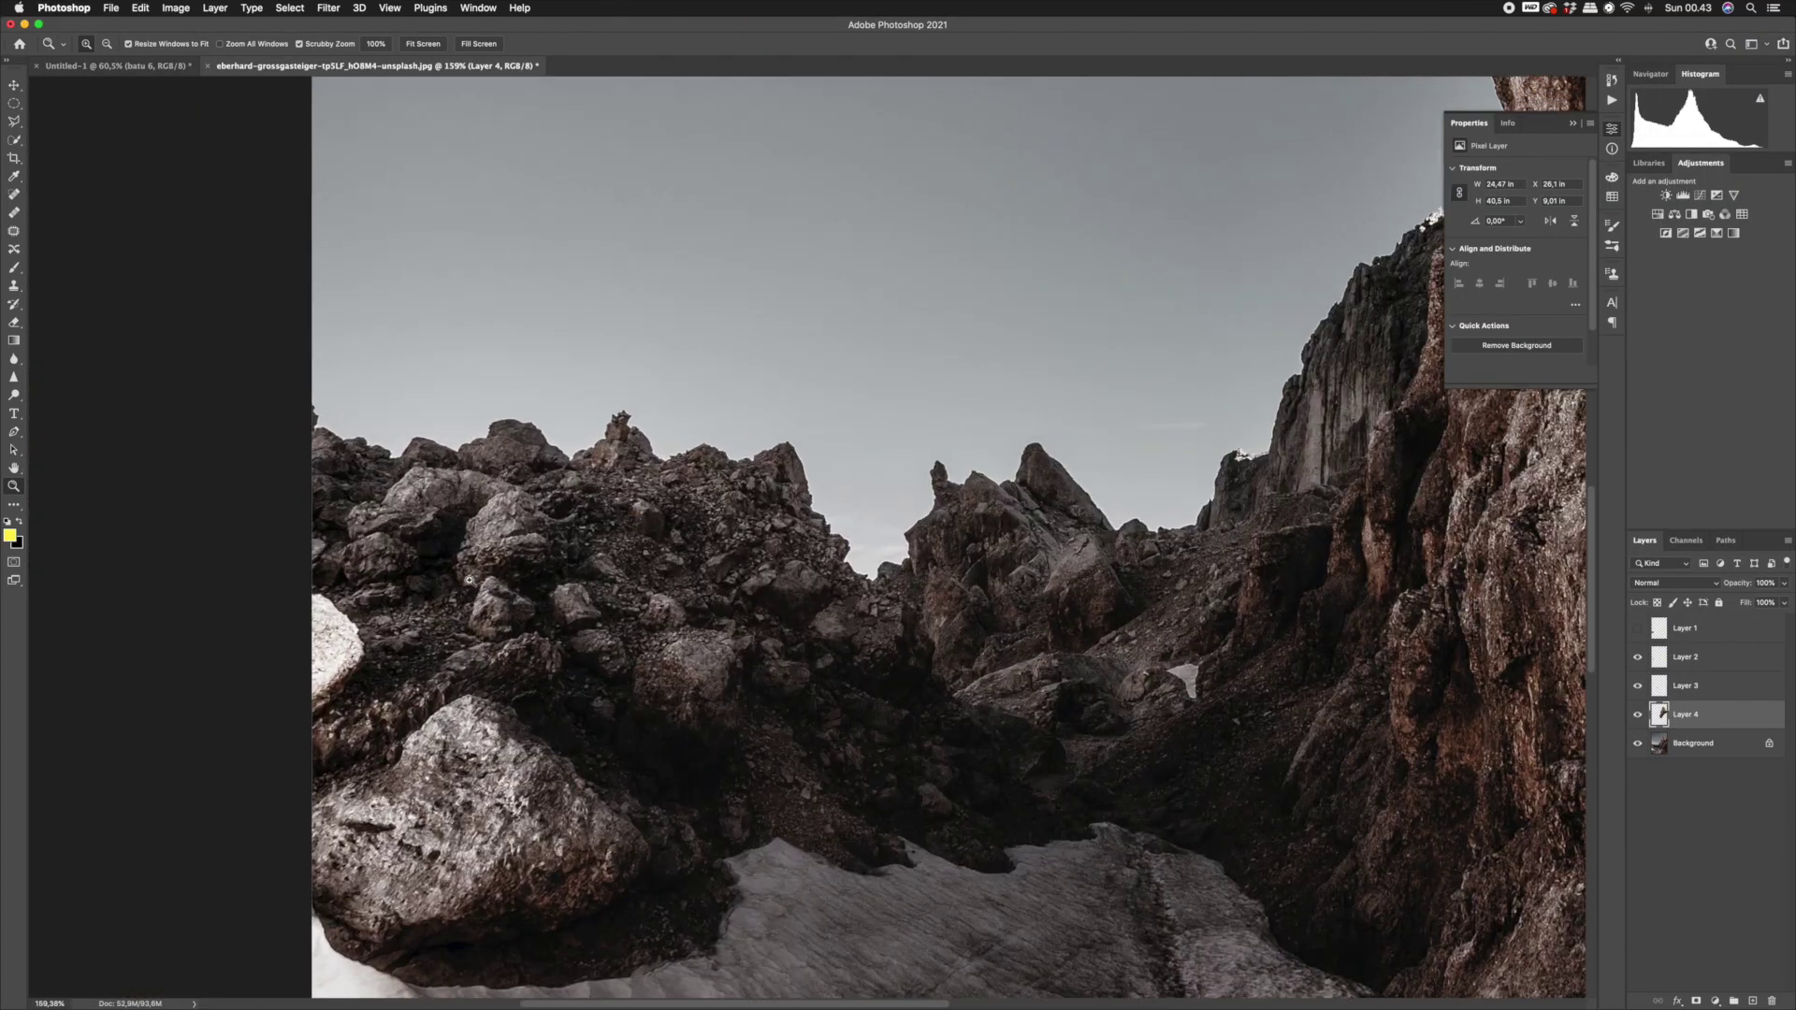
pyautogui.moveTo(767, 590); pyautogui.dragTo(642, 566)
pyautogui.moveTo(1289, 748); pyautogui.dragTo(738, 585)
pyautogui.moveTo(827, 535)
pyautogui.mouseDown()
pyautogui.moveTo(772, 544)
pyautogui.moveTo(804, 535)
pyautogui.mouseUp()
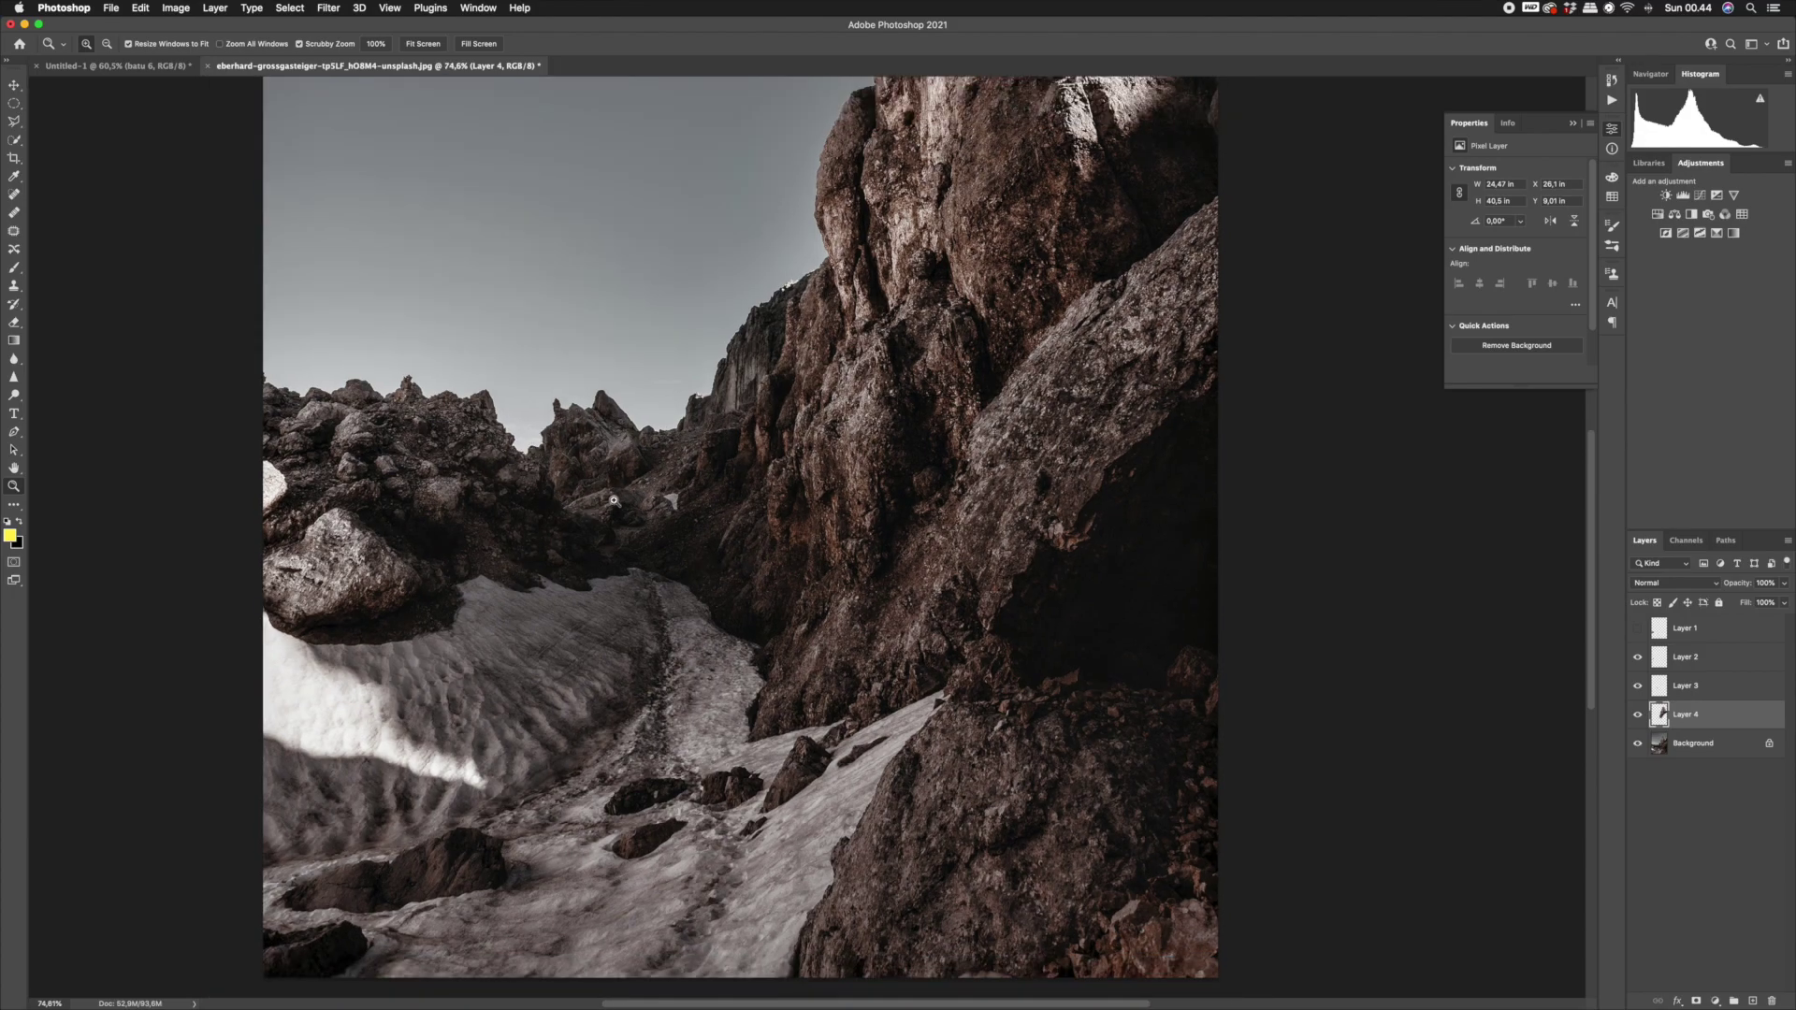
pyautogui.press('super+0')
pyautogui.moveTo(599, 579); pyautogui.dragTo(833, 767)
pyautogui.hotkey('alt', '[')
pyautogui.click(804, 763)
pyautogui.click(808, 707)
pyautogui.click(773, 560)
pyautogui.moveTo(744, 466); pyautogui.dragTo(783, 671)
pyautogui.click(775, 646)
pyautogui.click(807, 614)
pyautogui.click(847, 564)
pyautogui.click(839, 512)
pyautogui.click(835, 490)
pyautogui.click(848, 470)
pyautogui.click(879, 522)
pyautogui.click(919, 517)
pyautogui.click(942, 494)
pyautogui.click(1003, 528)
pyautogui.click(1035, 518)
pyautogui.click(1060, 453)
# Continue the path down the rock's far side and along its base to complete the outline.
pyautogui.moveTo(1084, 428)
pyautogui.mouseDown()
pyautogui.moveTo(928, 546)
pyautogui.moveTo(857, 473)
pyautogui.mouseUp()
pyautogui.click(949, 555)
pyautogui.click(909, 518)
pyautogui.click(997, 625)
pyautogui.click(999, 664)
pyautogui.moveTo(989, 668); pyautogui.dragTo(888, 524)
pyautogui.click(959, 672)
pyautogui.click(982, 732)
pyautogui.click(862, 817)
pyautogui.click(660, 852)
pyautogui.click(533, 886)
pyautogui.click(493, 858)
# Copy the outlined rock to a new layer and paste it into the Untitled-1 composite above Layer 21.
pyautogui.press('super+Return')
pyautogui.press('super+j')
pyautogui.press('v')
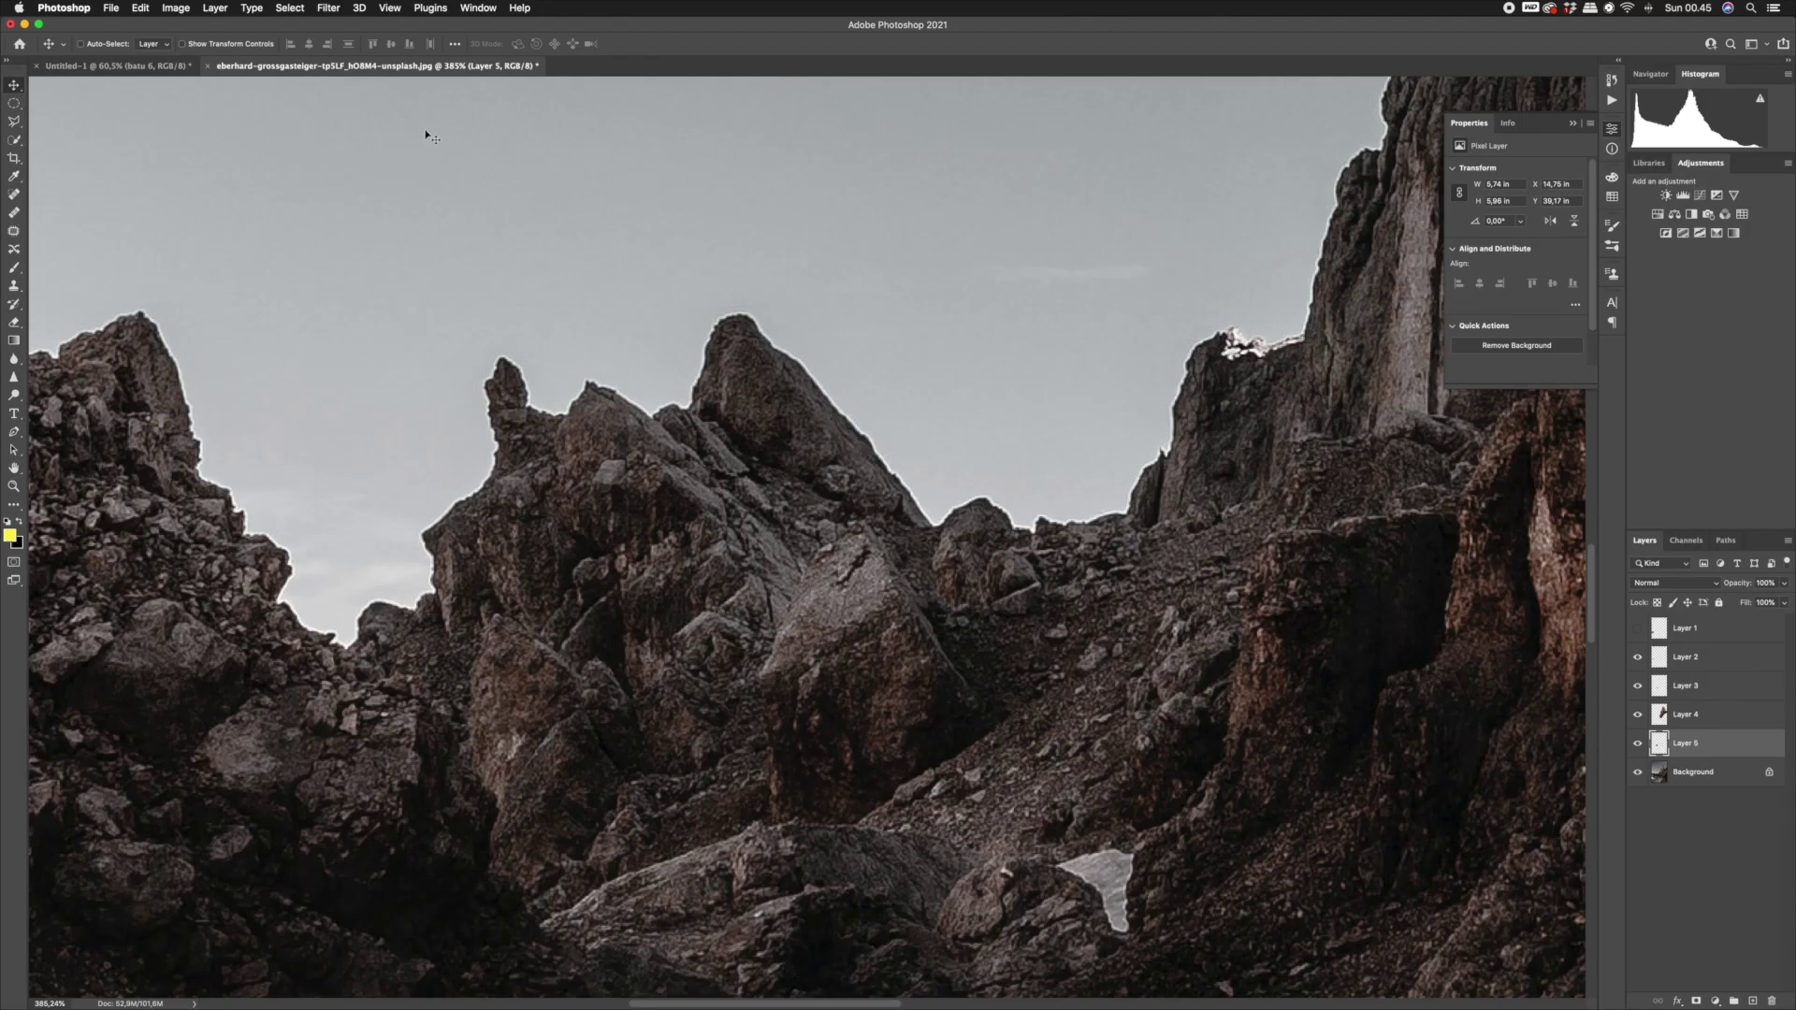
pyautogui.press('super+c')
pyautogui.click(160, 68)
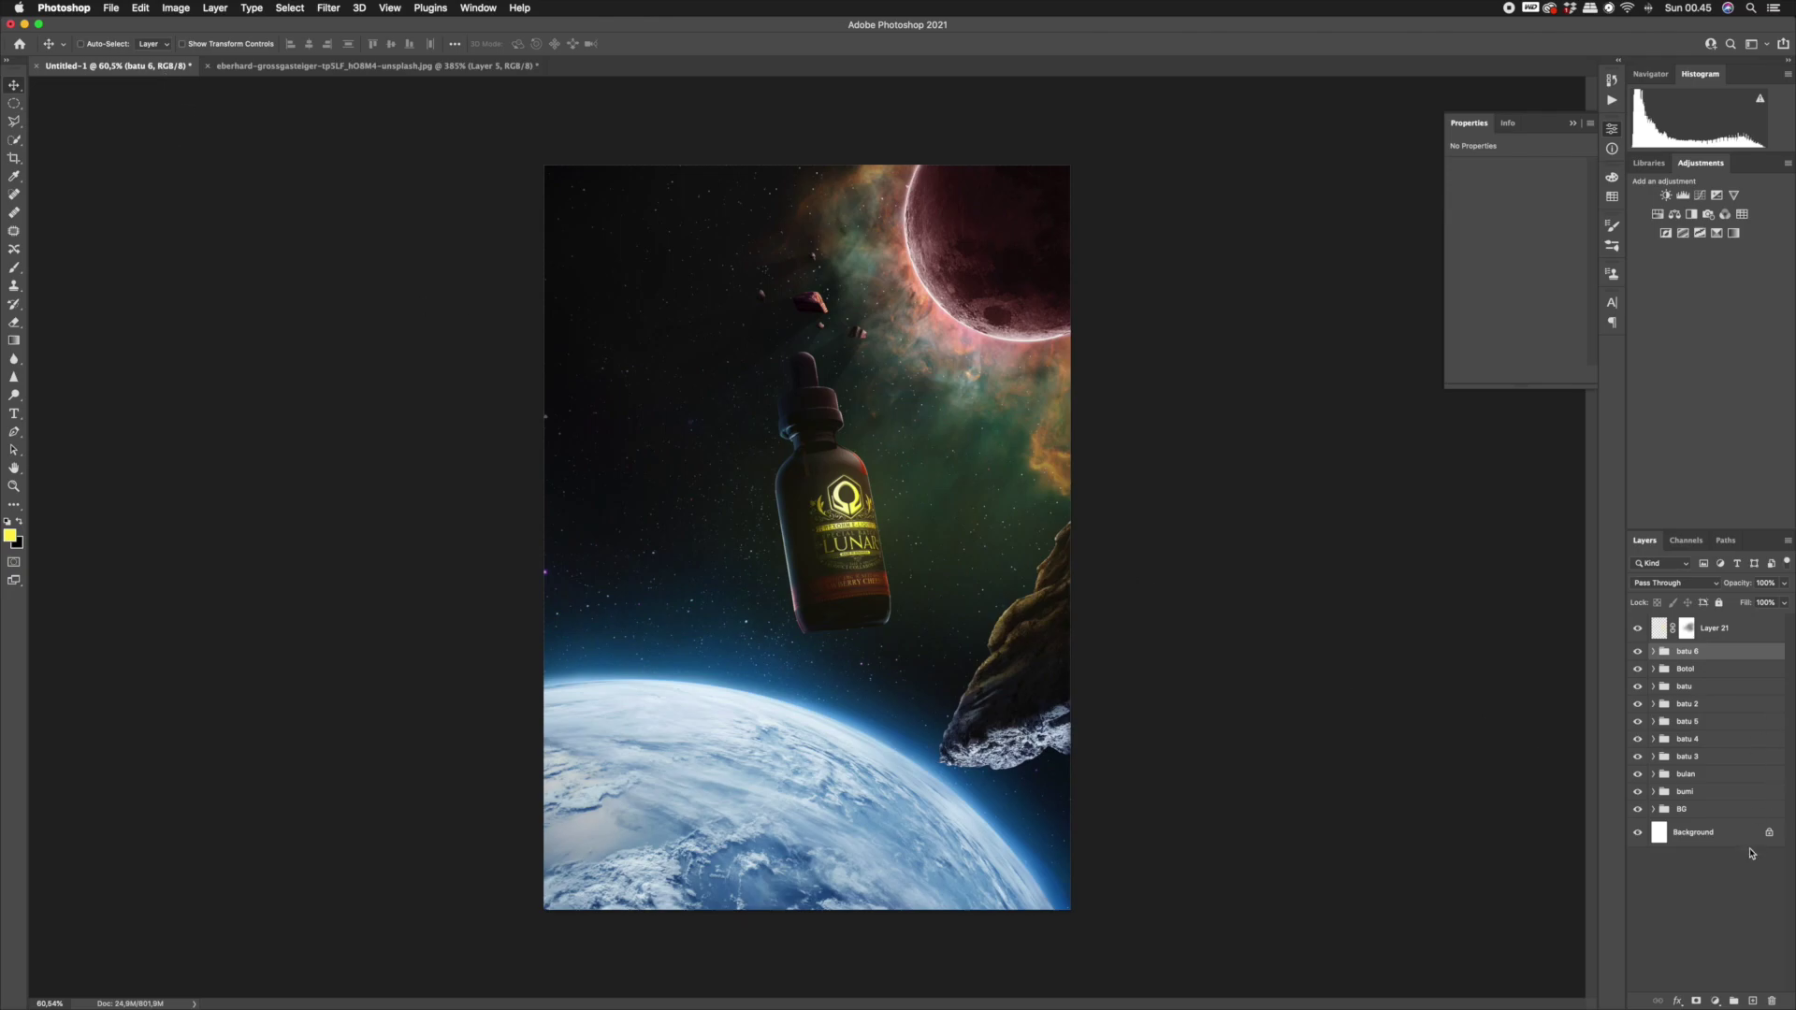
pyautogui.press('super+v')
pyautogui.moveTo(1732, 657); pyautogui.dragTo(1730, 624)
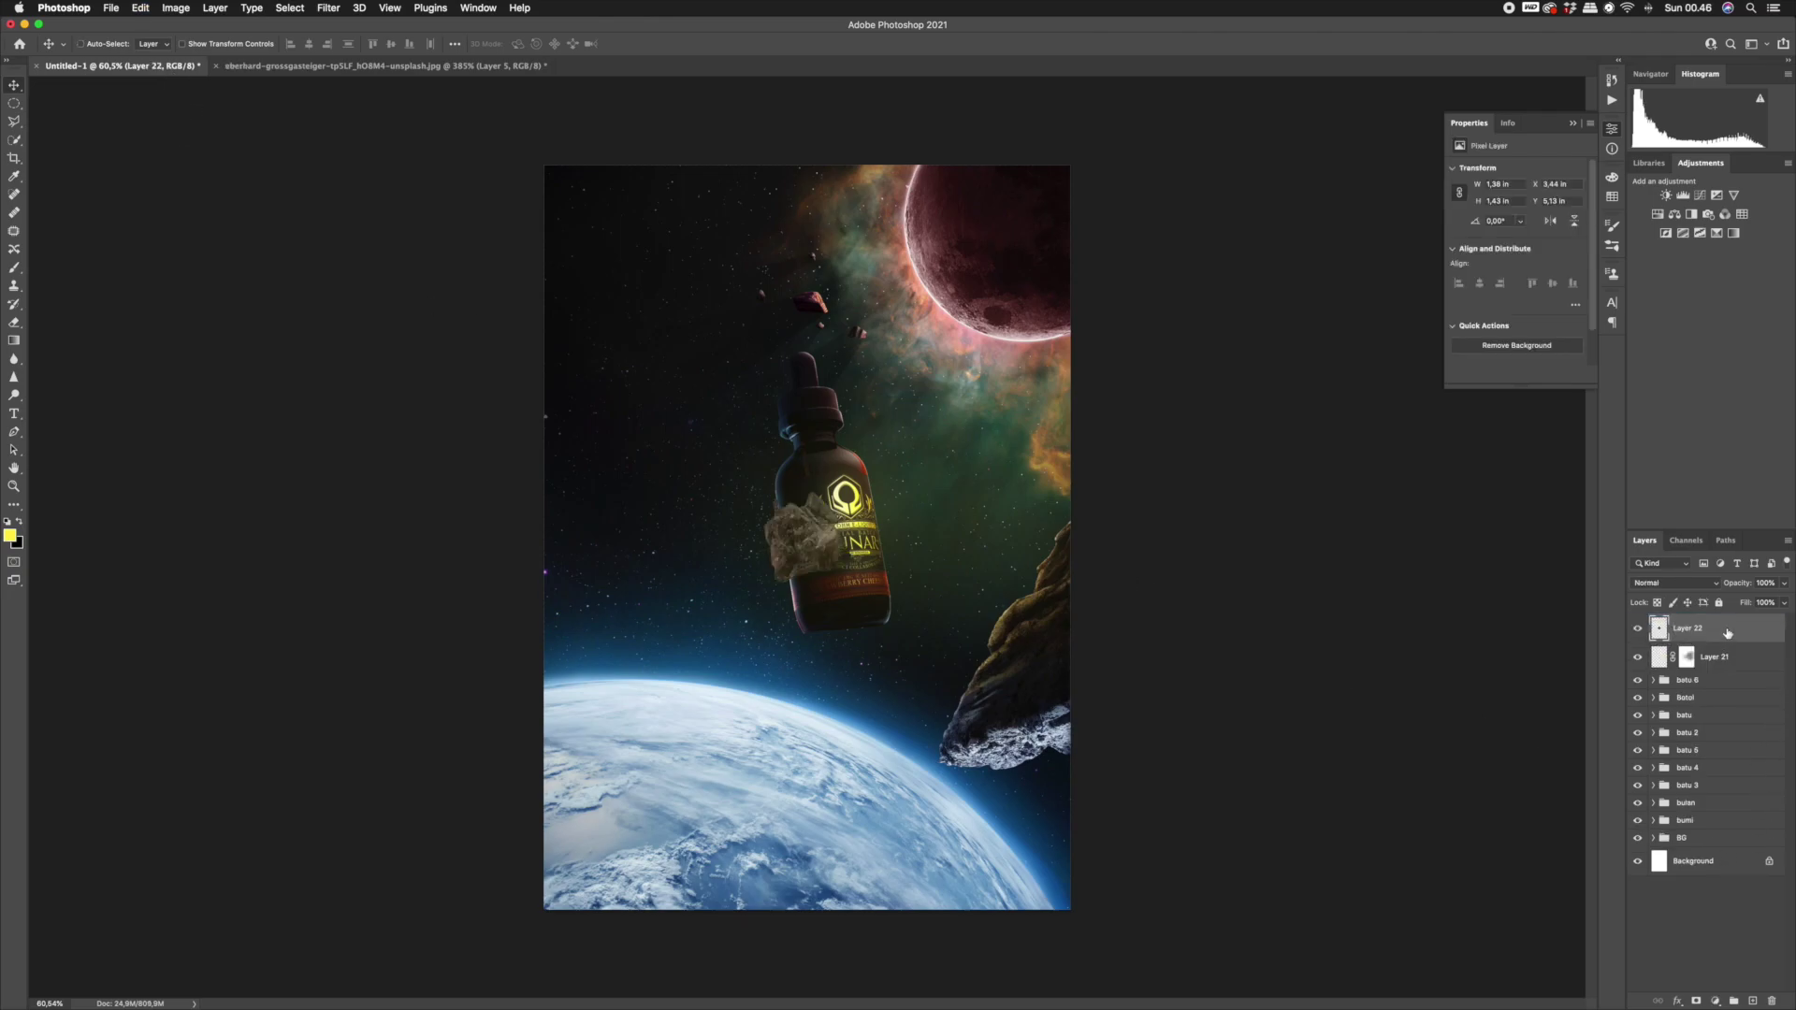
# Rotate the pasted rock so its point faces down and place it against the bottle's lower corner.
pyautogui.moveTo(824, 548); pyautogui.dragTo(878, 586)
pyautogui.press('super+t')
pyautogui.moveTo(911, 581); pyautogui.dragTo(869, 499)
pyautogui.moveTo(837, 679); pyautogui.dragTo(1023, 652)
pyautogui.press('Return')
# Add a layer mask to the new rock and clean up its lower edge with a small black brush.
pyautogui.press('z')
pyautogui.click(1696, 1001)
pyautogui.moveTo(936, 733); pyautogui.dragTo(956, 739)
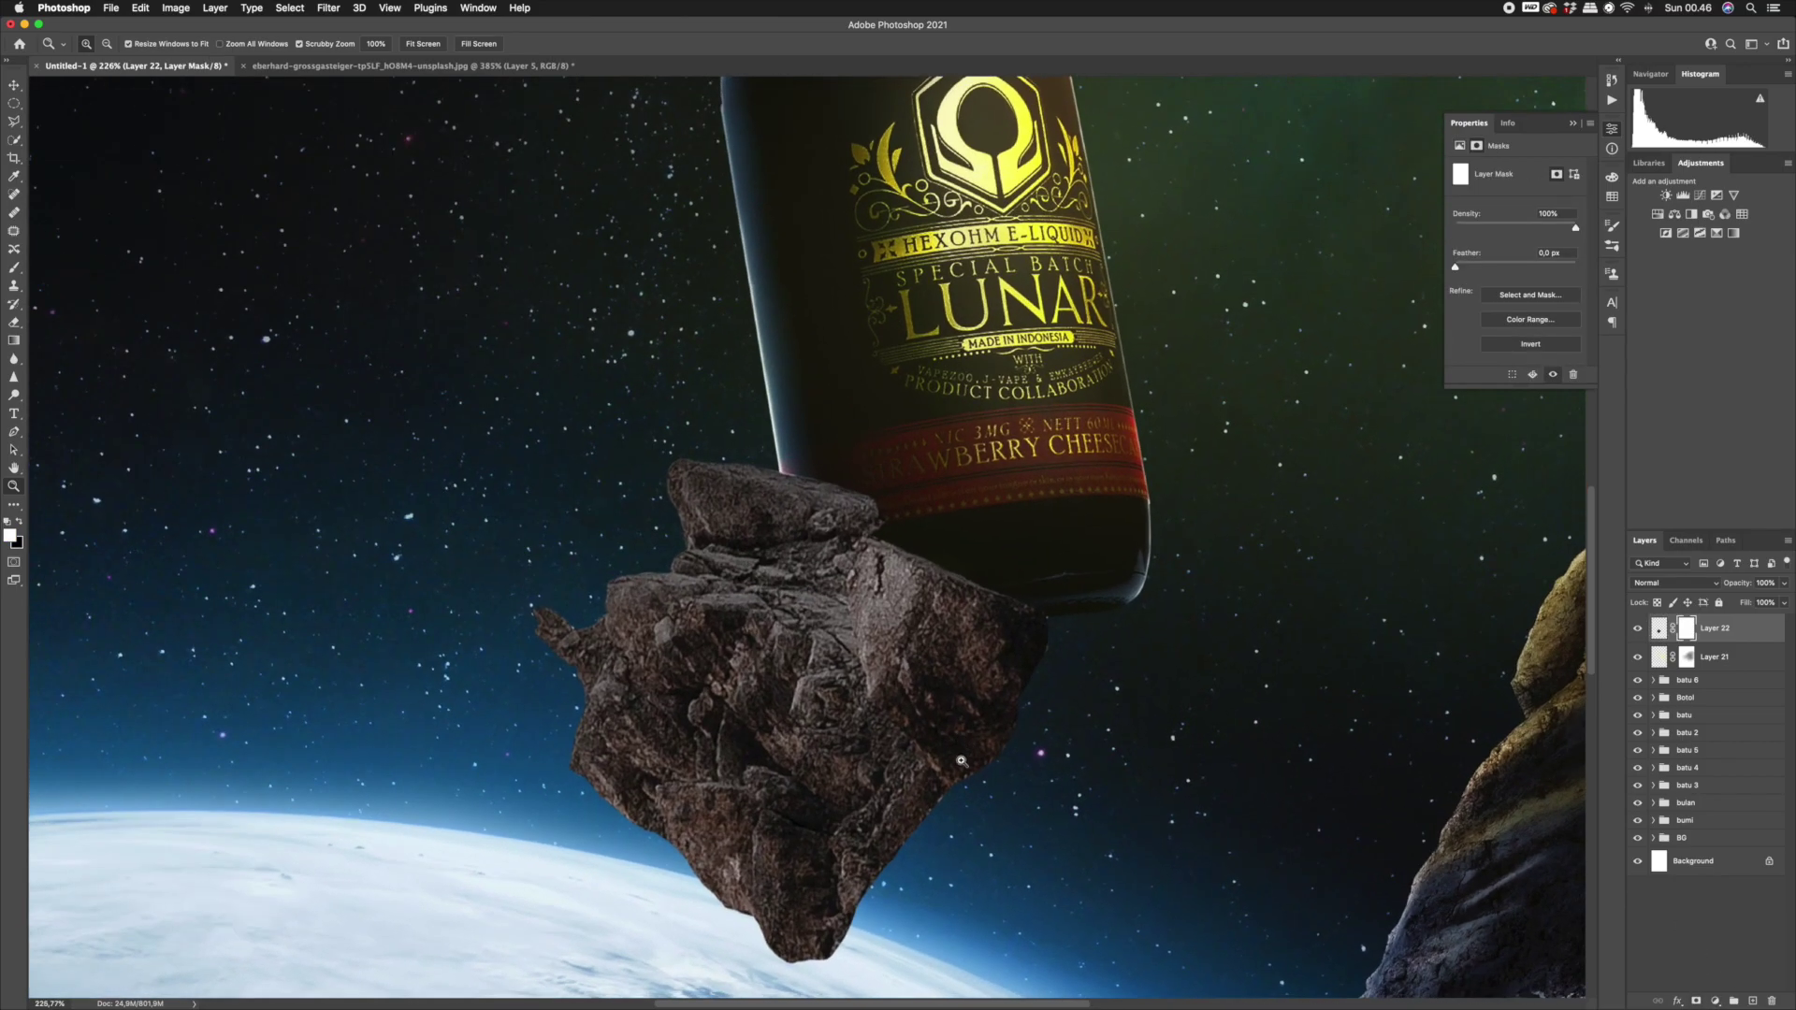
pyautogui.press('b')
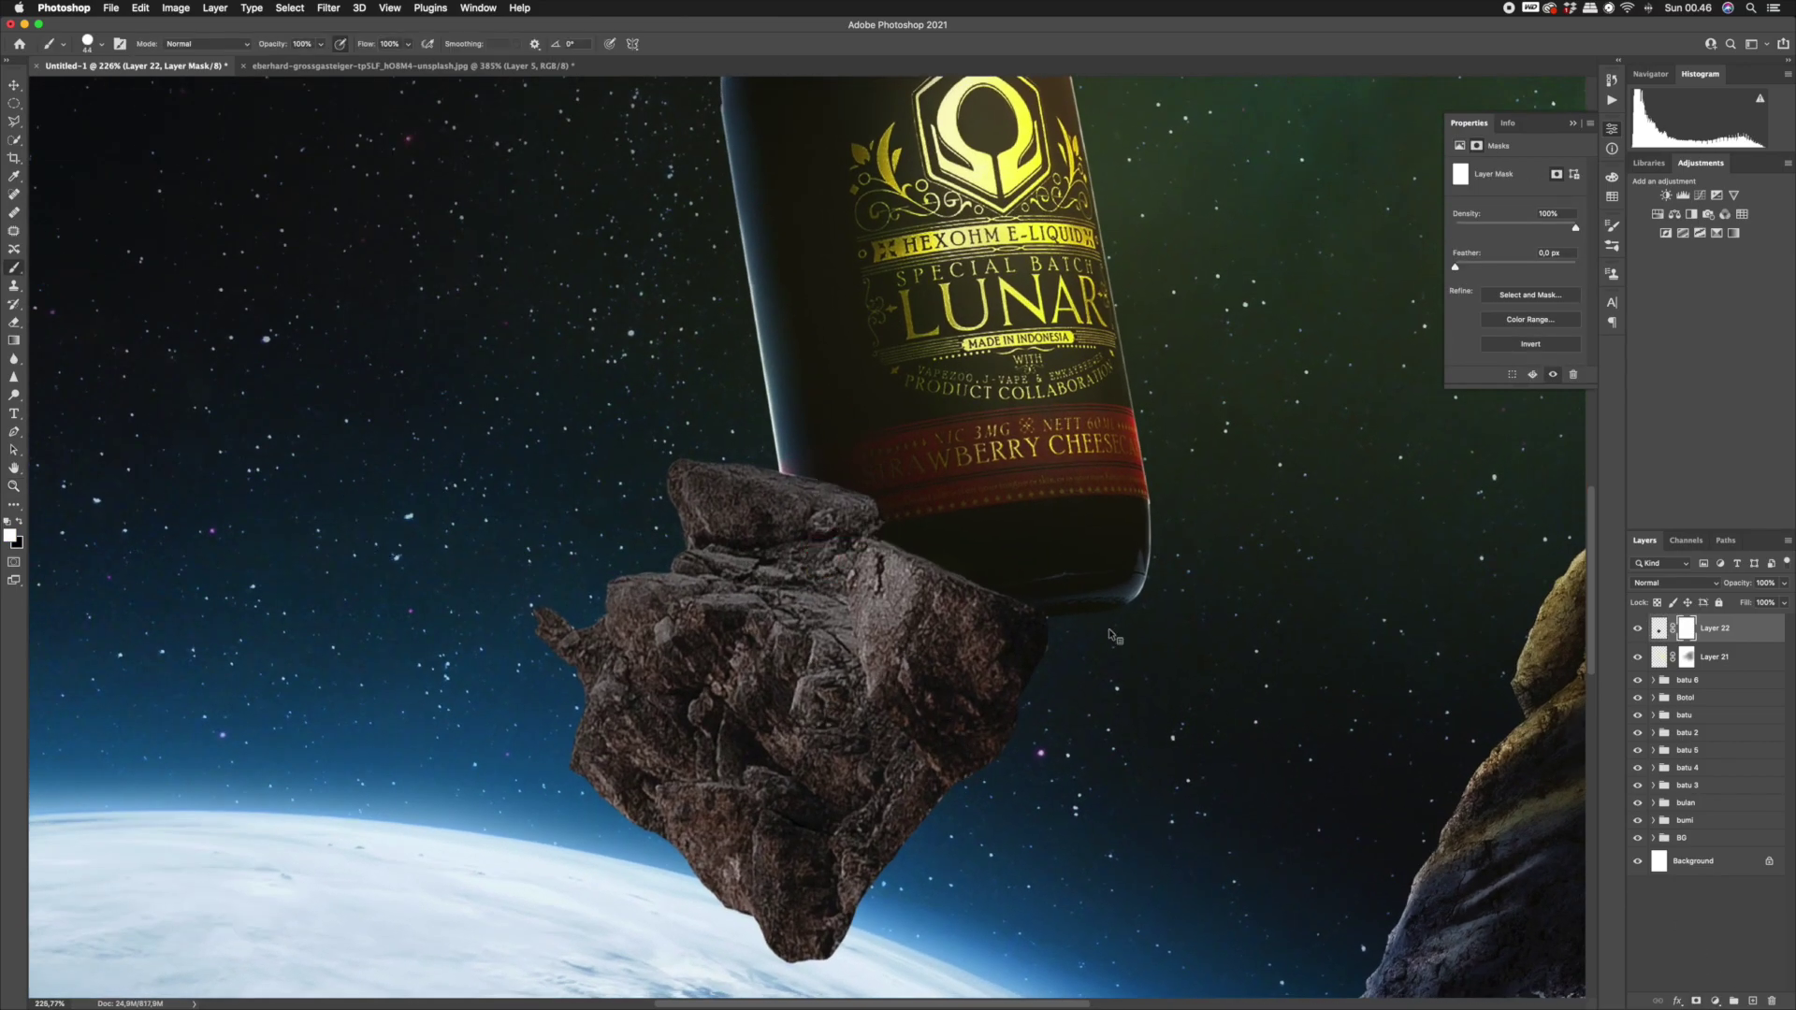
pyautogui.press('[')
pyautogui.press('x')
pyautogui.press('[')
pyautogui.moveTo(956, 782); pyautogui.dragTo(919, 824)
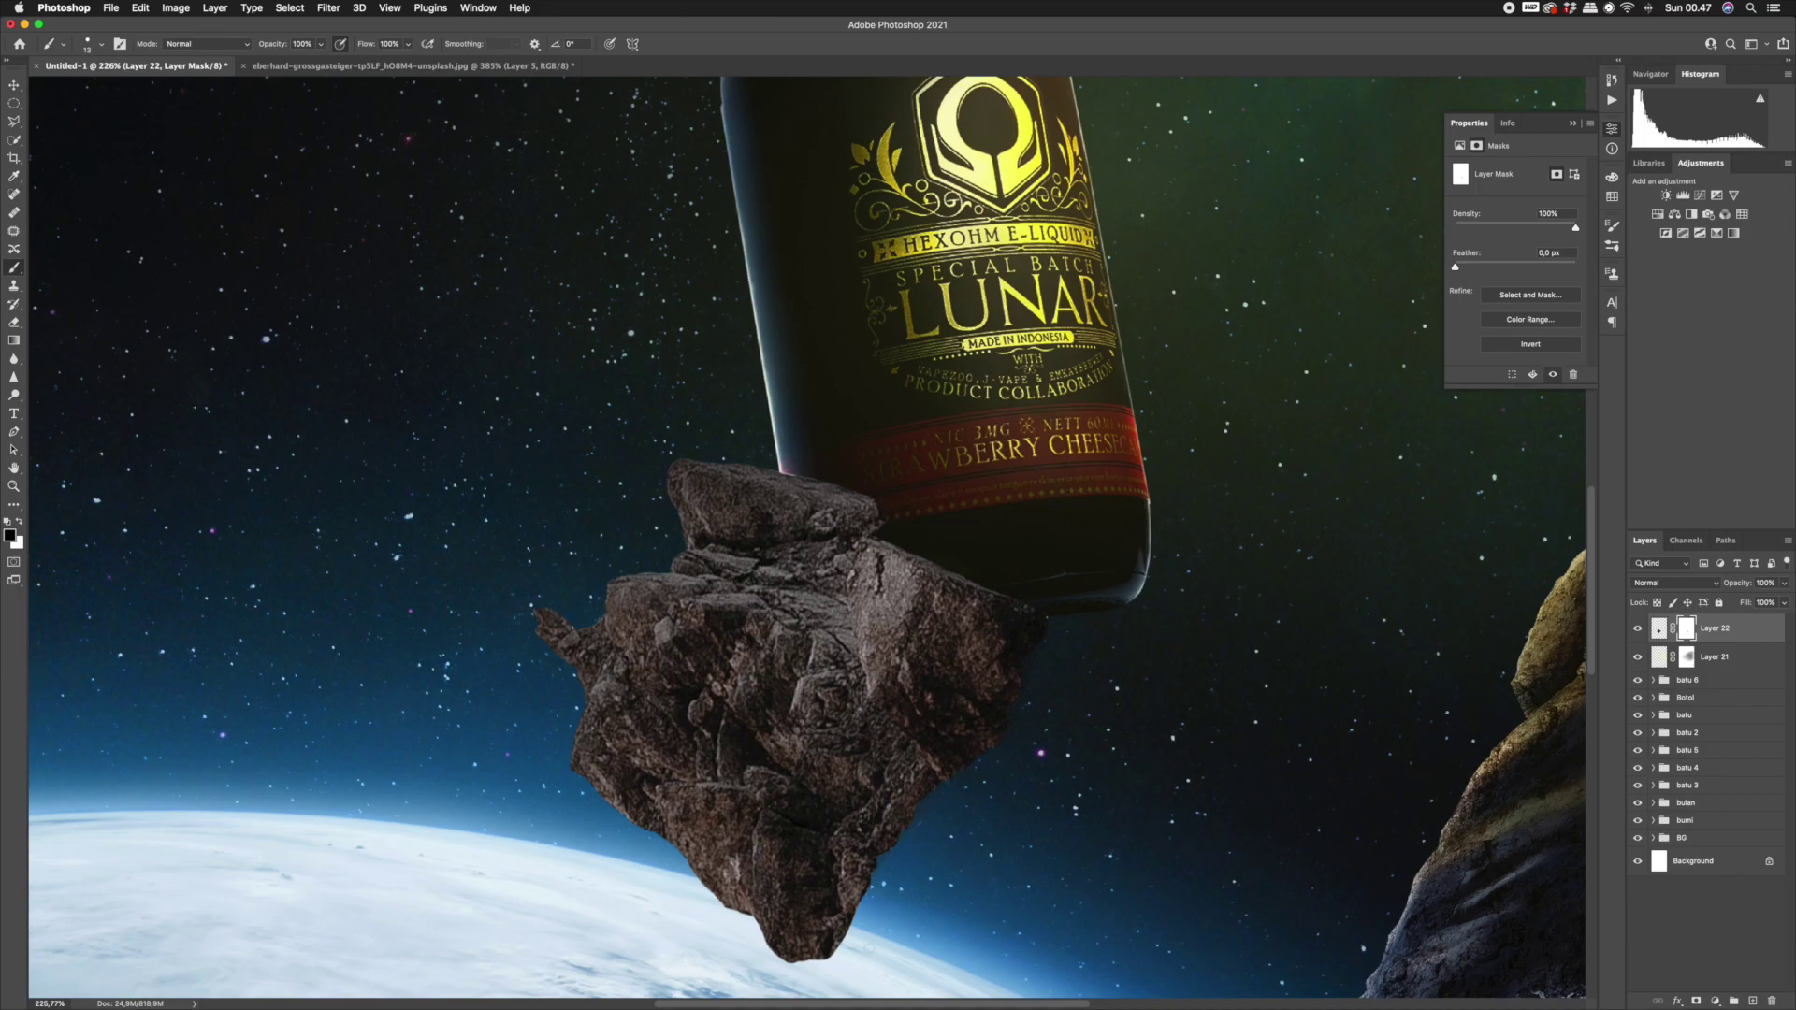
pyautogui.press('super+space')
pyautogui.moveTo(874, 636)
pyautogui.mouseDown()
pyautogui.moveTo(828, 638)
pyautogui.moveTo(903, 641)
pyautogui.mouseUp()
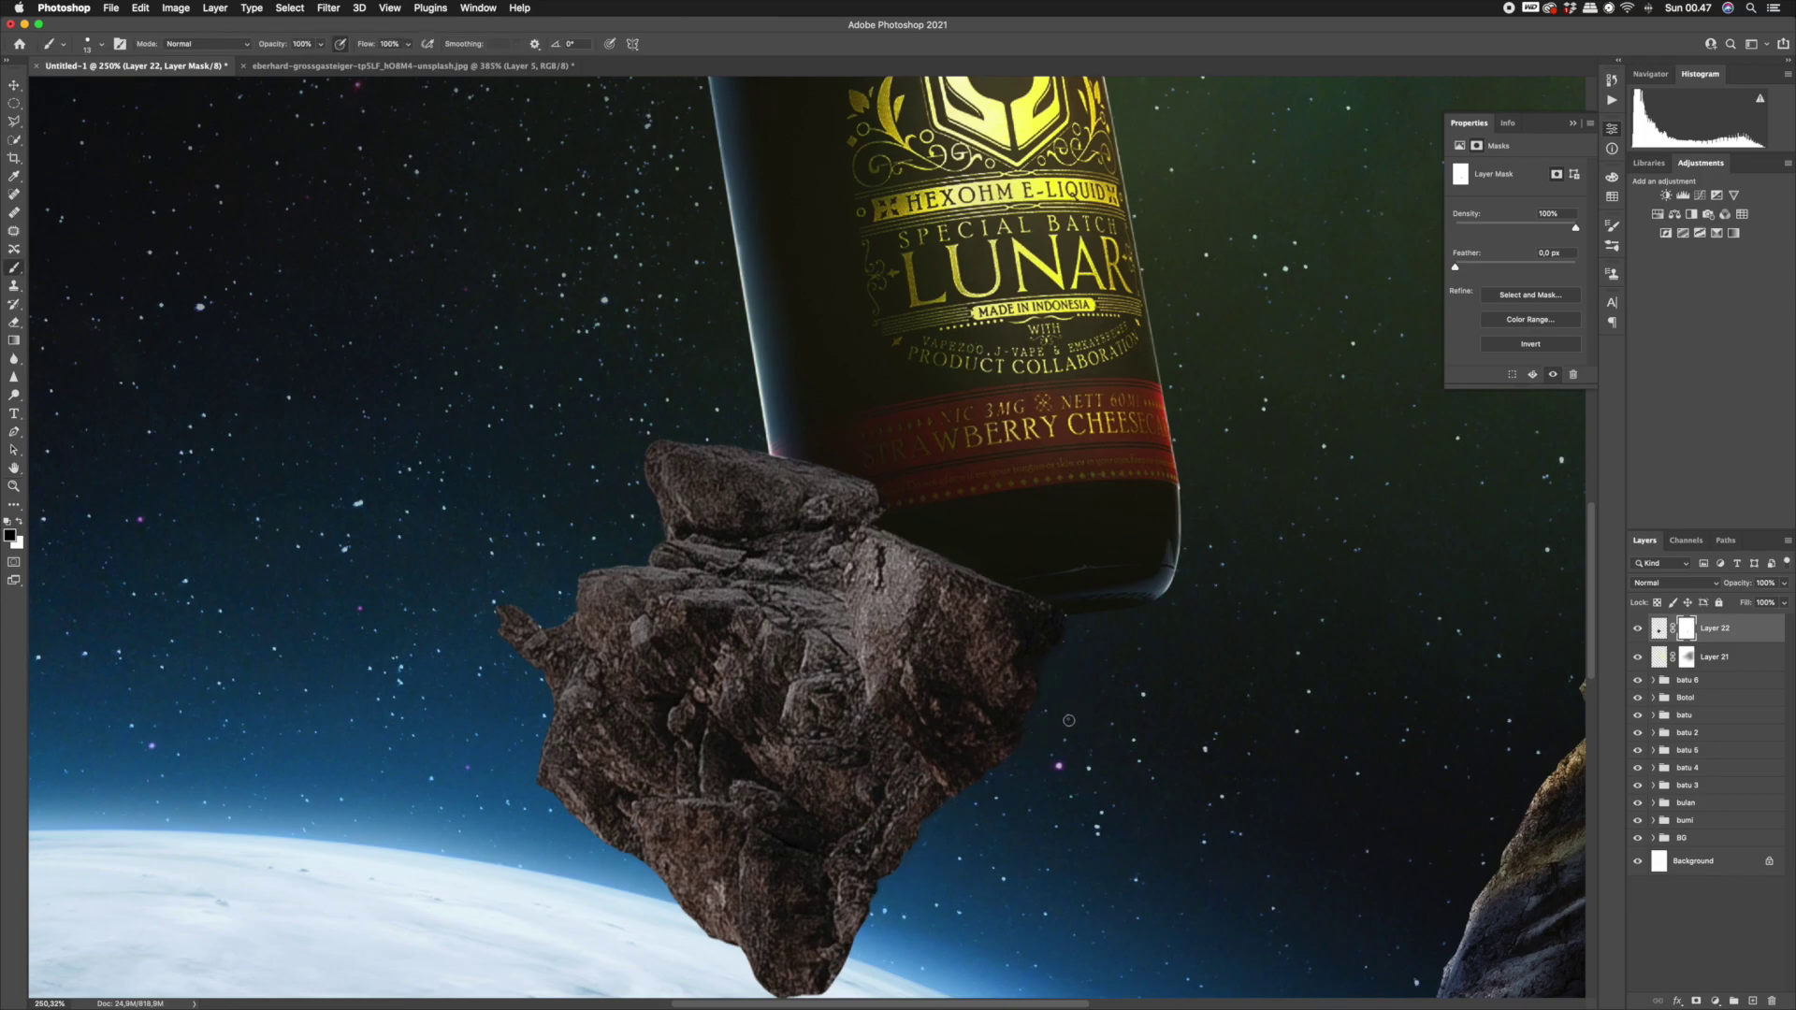
# Add an Exposure adjustment clipped to the rock with exposure -6,51 and invert its mask.
pyautogui.press('z')
pyautogui.press('super+0')
pyautogui.click(1715, 1001)
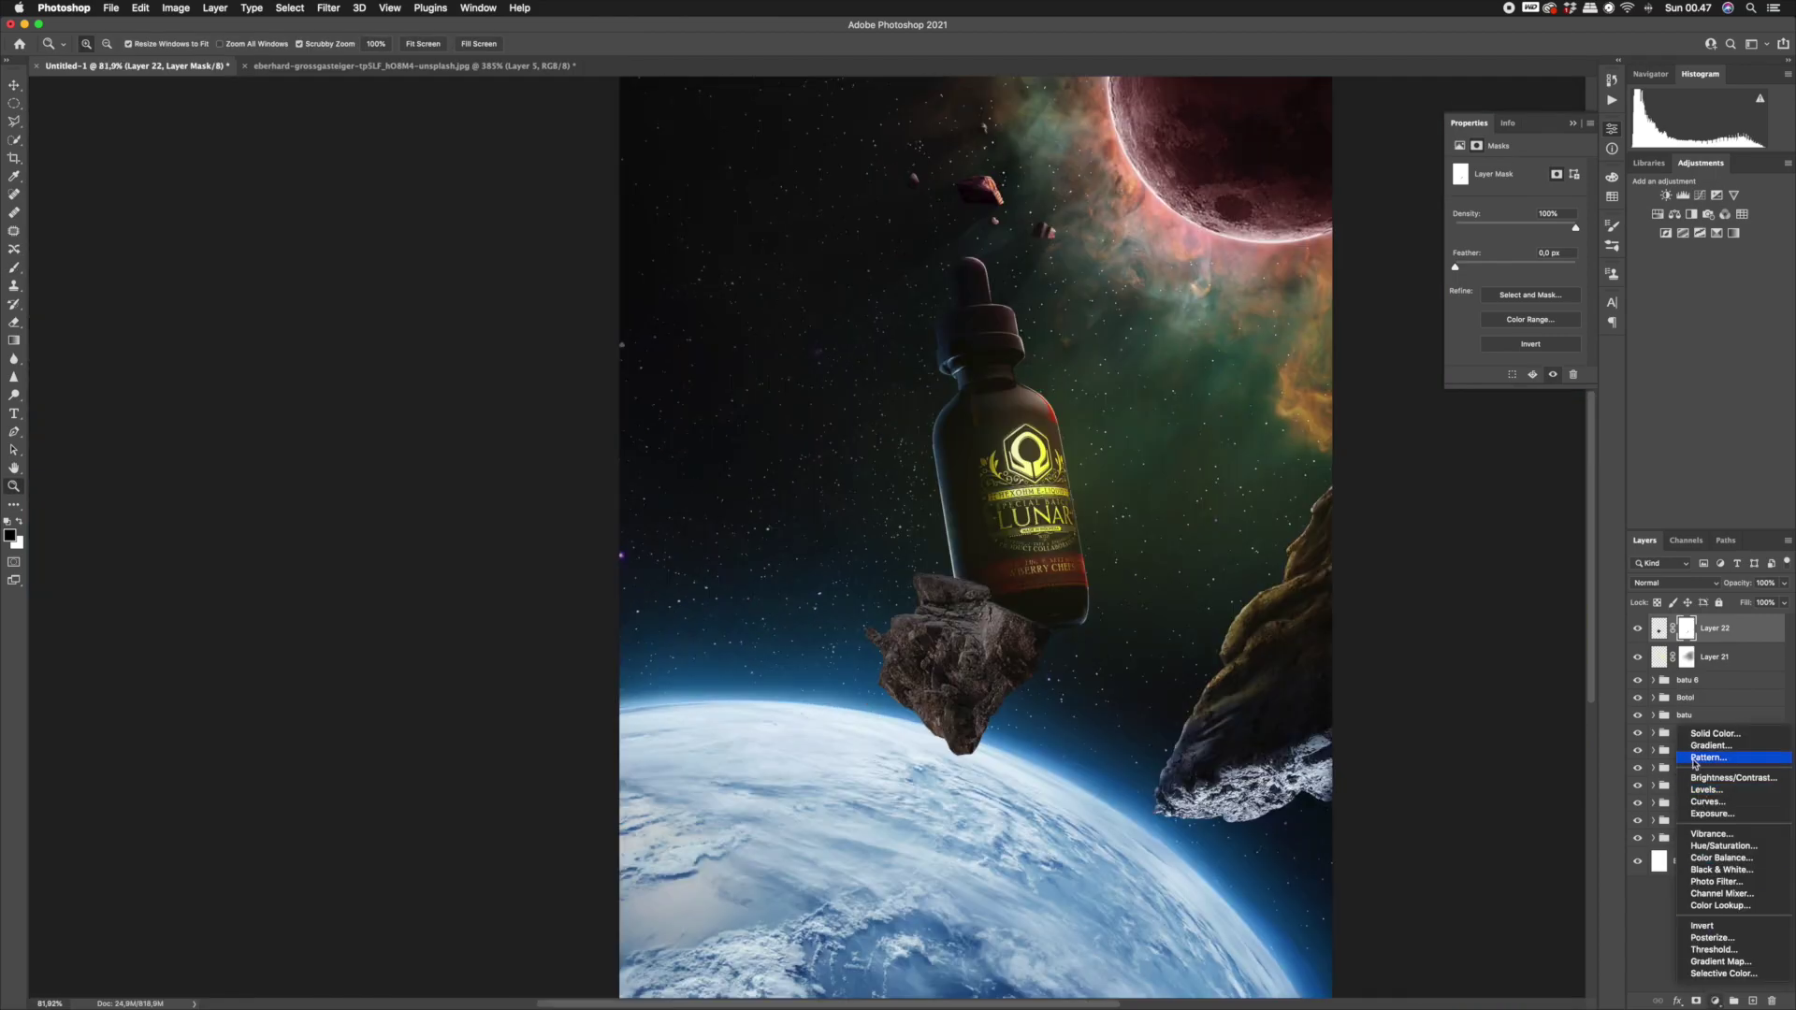
pyautogui.click(1388, 799)
pyautogui.moveTo(1040, 636); pyautogui.dragTo(1002, 741)
pyautogui.moveTo(910, 668); pyautogui.dragTo(1024, 682)
pyautogui.click(1715, 1001)
pyautogui.click(1712, 814)
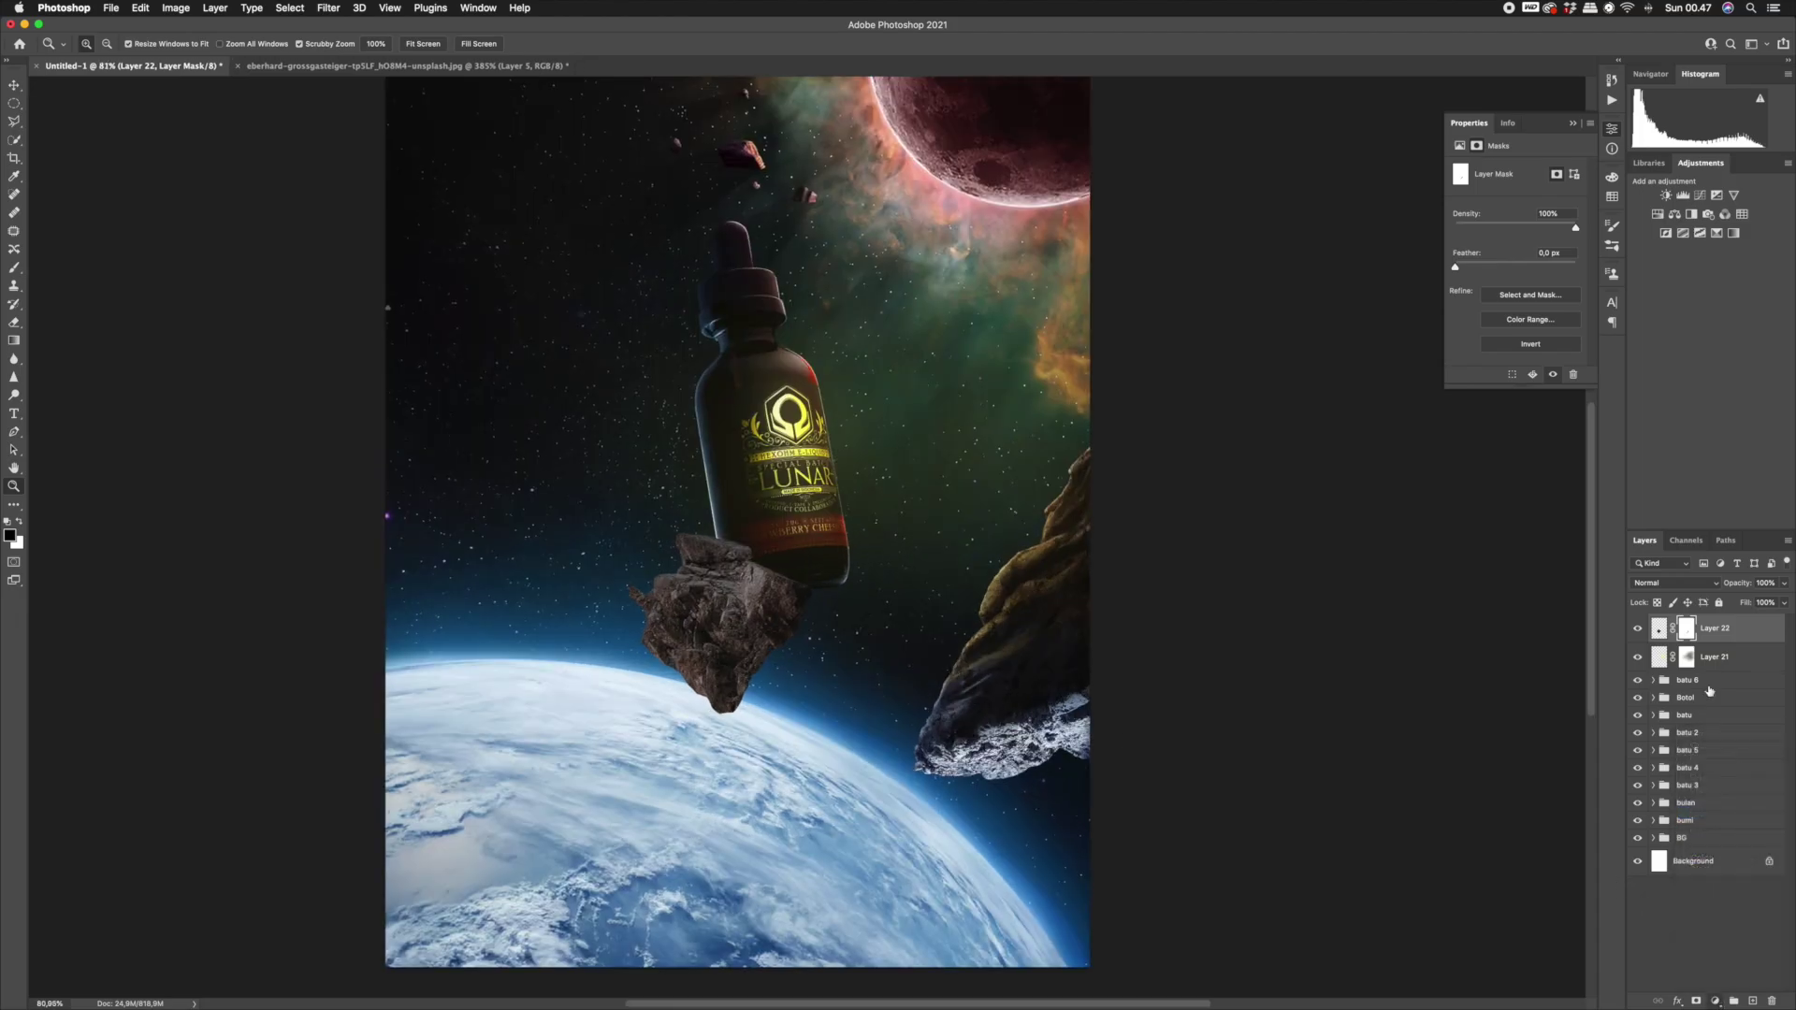
pyautogui.rightClick(1739, 628)
pyautogui.click(1637, 669)
pyautogui.moveTo(1480, 206); pyautogui.dragTo(1478, 206)
pyautogui.press('super+i')
# Paint white on the Exposure 21 mask to shade the rock's side below the bottle, using a brush size of 50.
pyautogui.press('b')
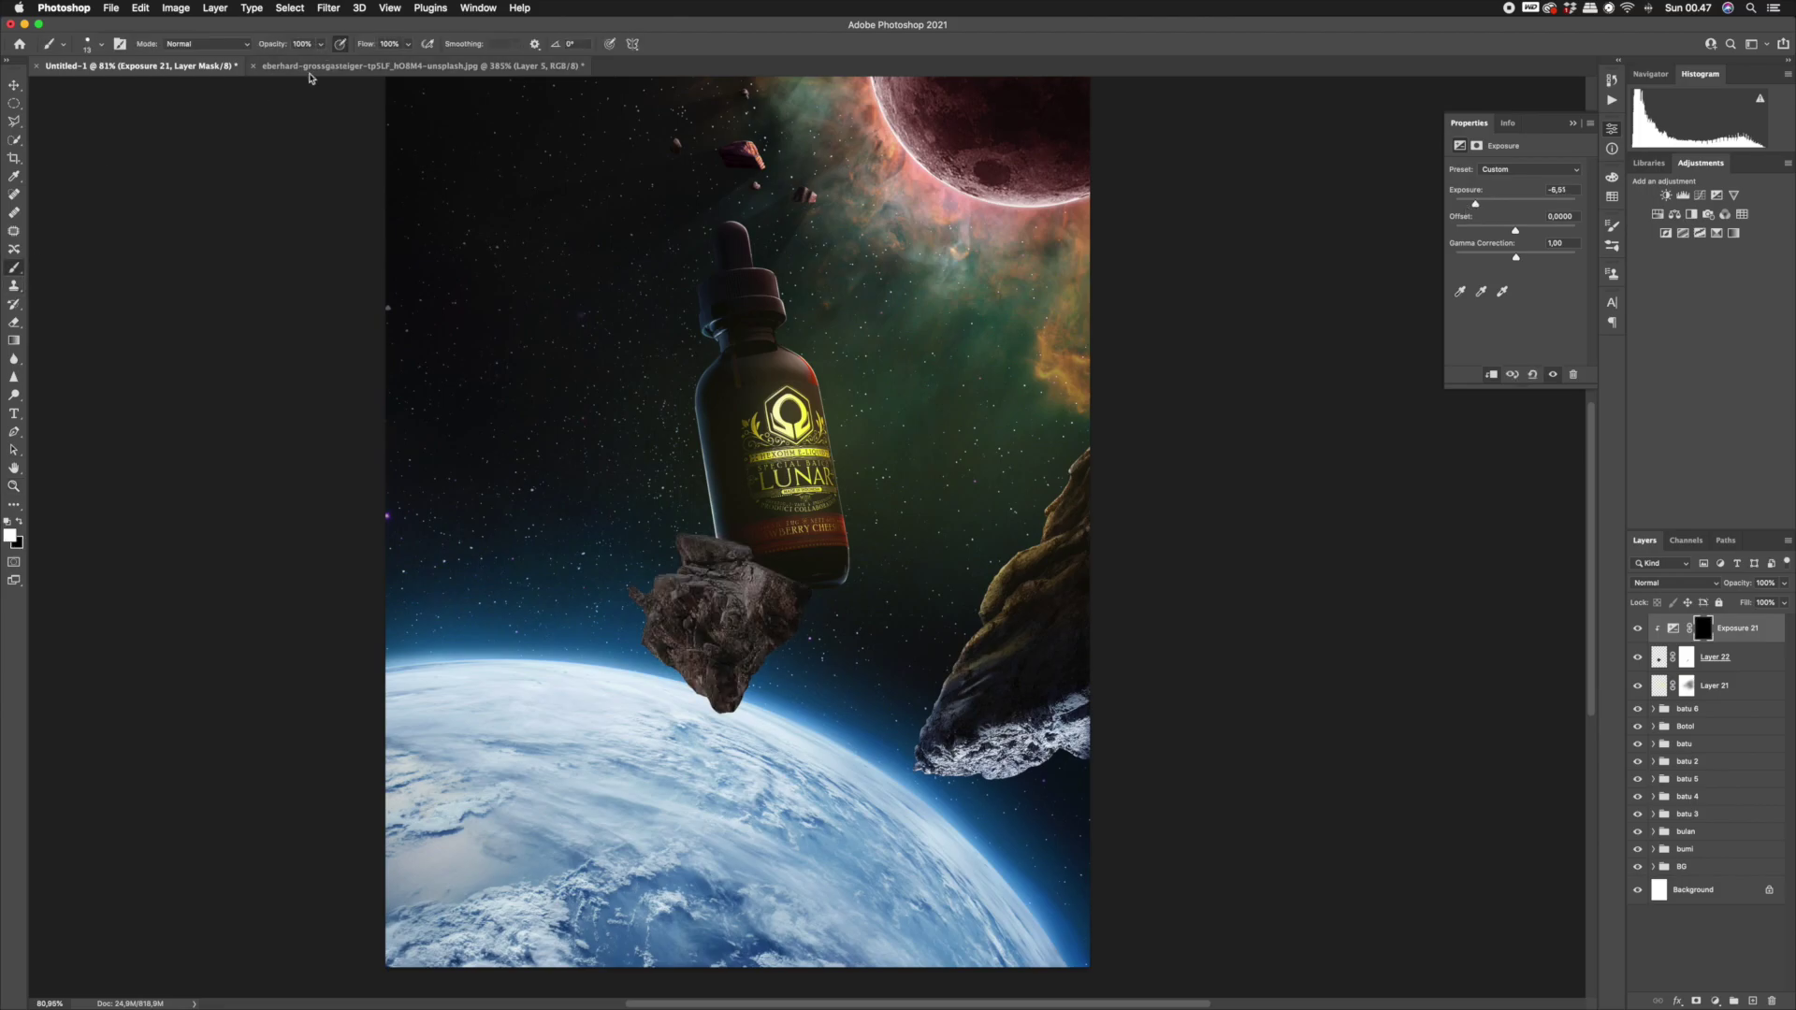
pyautogui.press(']')
pyautogui.press(']')
pyautogui.press(']')
pyautogui.press(']')
pyautogui.press(']')
pyautogui.press(']')
pyautogui.press(']')
pyautogui.press(']')
pyautogui.press(']')
pyautogui.press('[')
pyautogui.press('[')
pyautogui.press('[')
pyautogui.press('[')
pyautogui.press('[')
pyautogui.press('[')
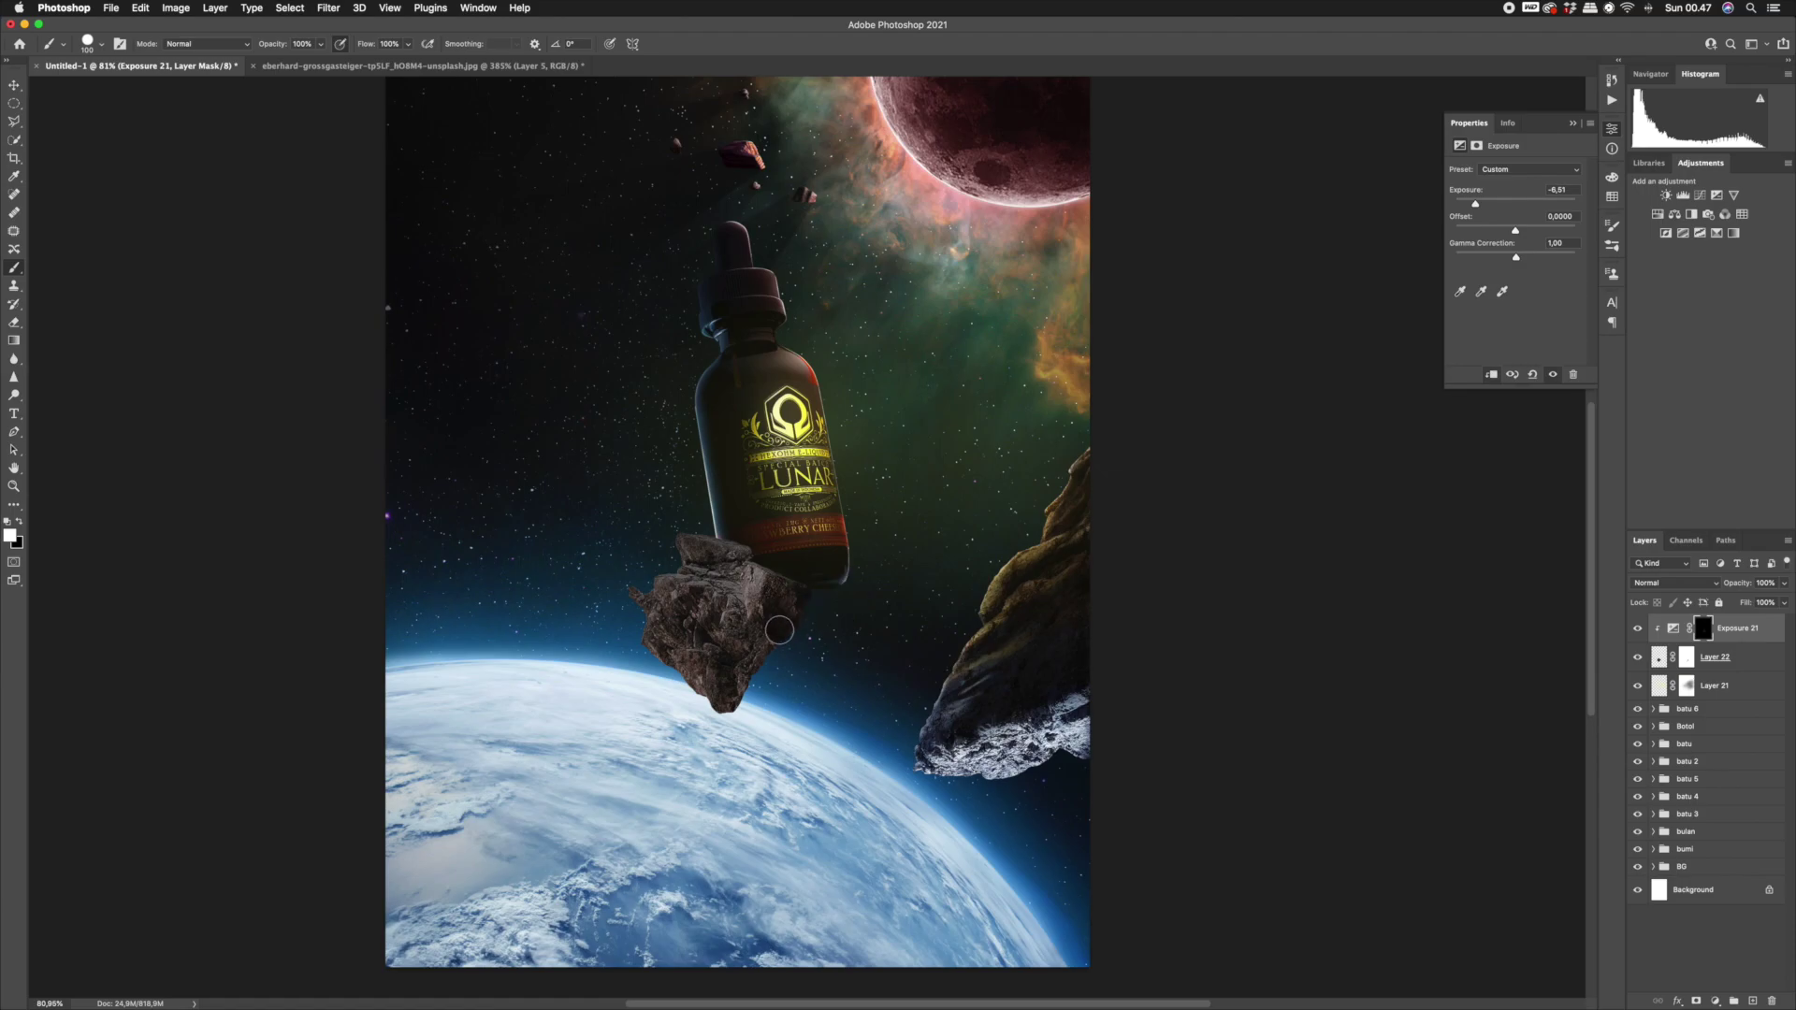
pyautogui.moveTo(725, 626)
pyautogui.mouseDown()
pyautogui.moveTo(677, 600)
pyautogui.moveTo(738, 609)
pyautogui.moveTo(763, 630)
pyautogui.moveTo(733, 649)
pyautogui.moveTo(772, 649)
pyautogui.mouseUp()
pyautogui.moveTo(775, 646); pyautogui.dragTo(746, 636)
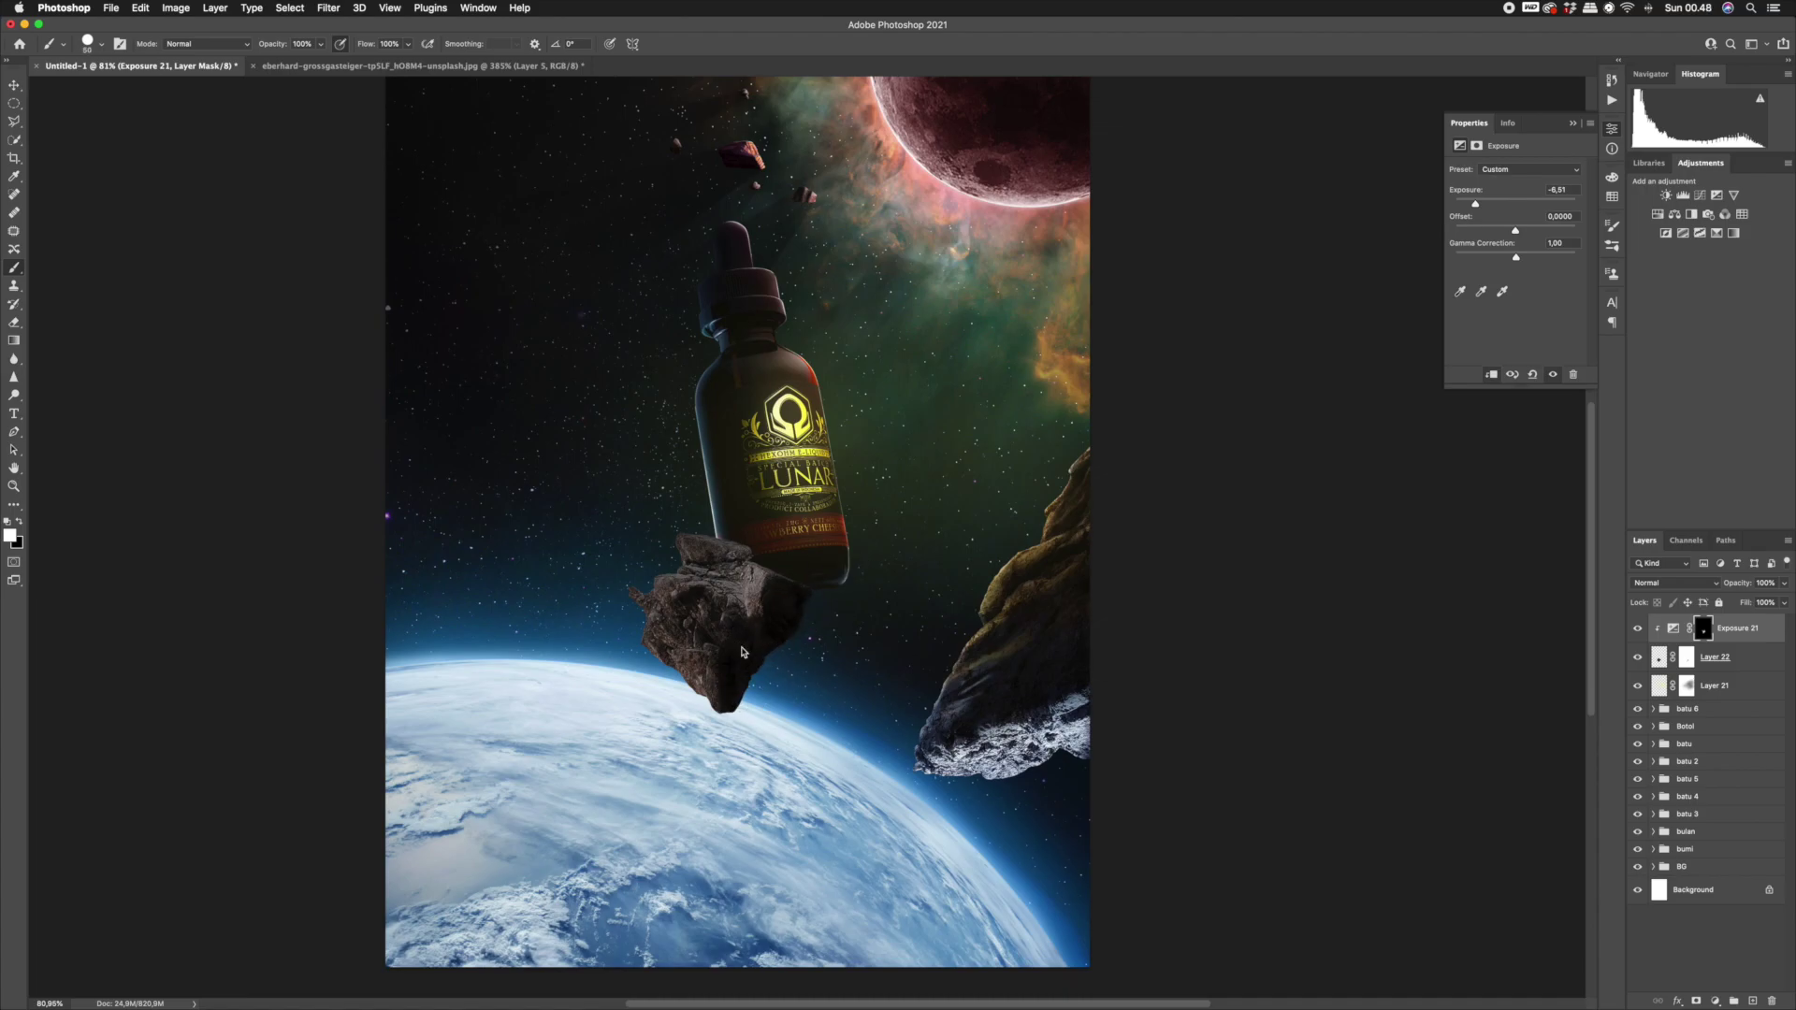
# Paint shading on the rock's middle and upper slab, and undo the last stroke.
pyautogui.moveTo(716, 622); pyautogui.dragTo(720, 622)
pyautogui.moveTo(711, 625); pyautogui.dragTo(719, 624)
pyautogui.moveTo(734, 559)
pyautogui.mouseDown()
pyautogui.moveTo(693, 555)
pyautogui.moveTo(718, 554)
pyautogui.mouseUp()
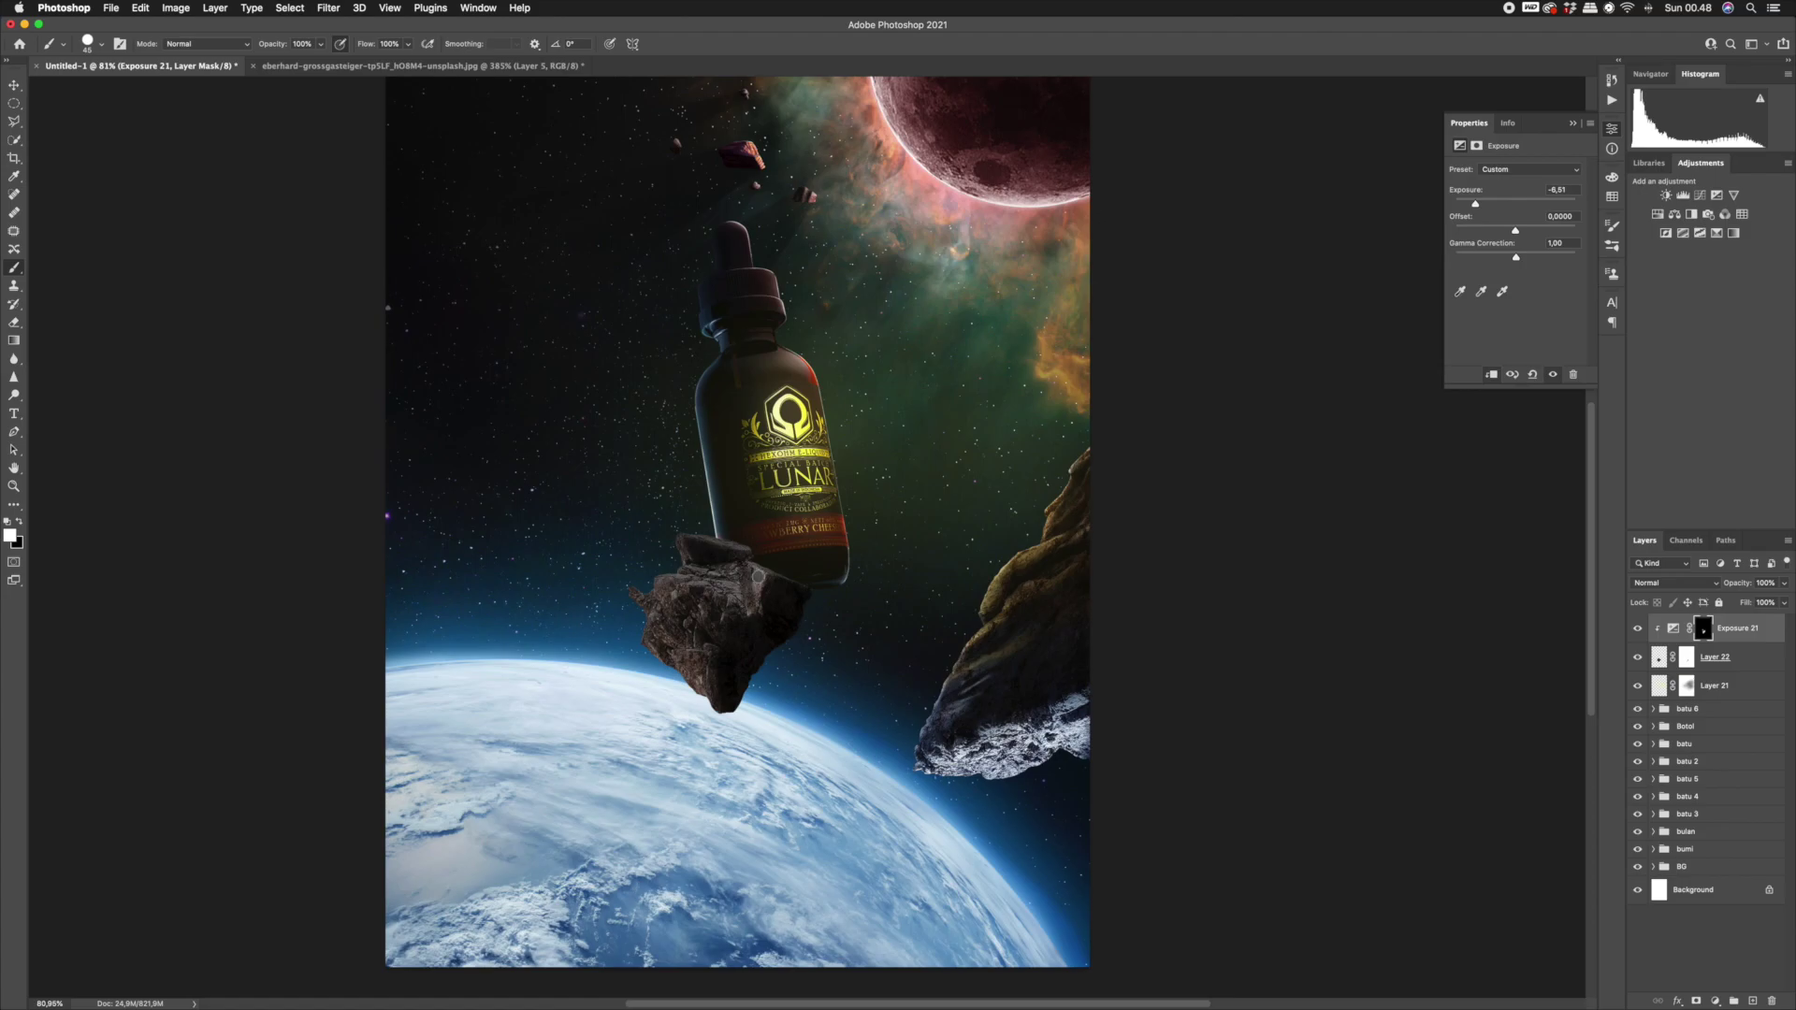
pyautogui.moveTo(737, 586)
pyautogui.mouseDown()
pyautogui.moveTo(768, 599)
pyautogui.moveTo(748, 576)
pyautogui.moveTo(759, 627)
pyautogui.moveTo(789, 642)
pyautogui.mouseUp()
pyautogui.press('x')
pyautogui.press('super+z')
# Darken the rock's neck and central face beneath the upper slab on the Exposure 21 mask.
pyautogui.press('z')
pyautogui.press('b')
pyautogui.press('x')
pyautogui.moveTo(713, 546)
pyautogui.mouseDown()
pyautogui.moveTo(732, 640)
pyautogui.moveTo(674, 587)
pyautogui.moveTo(696, 600)
pyautogui.mouseUp()
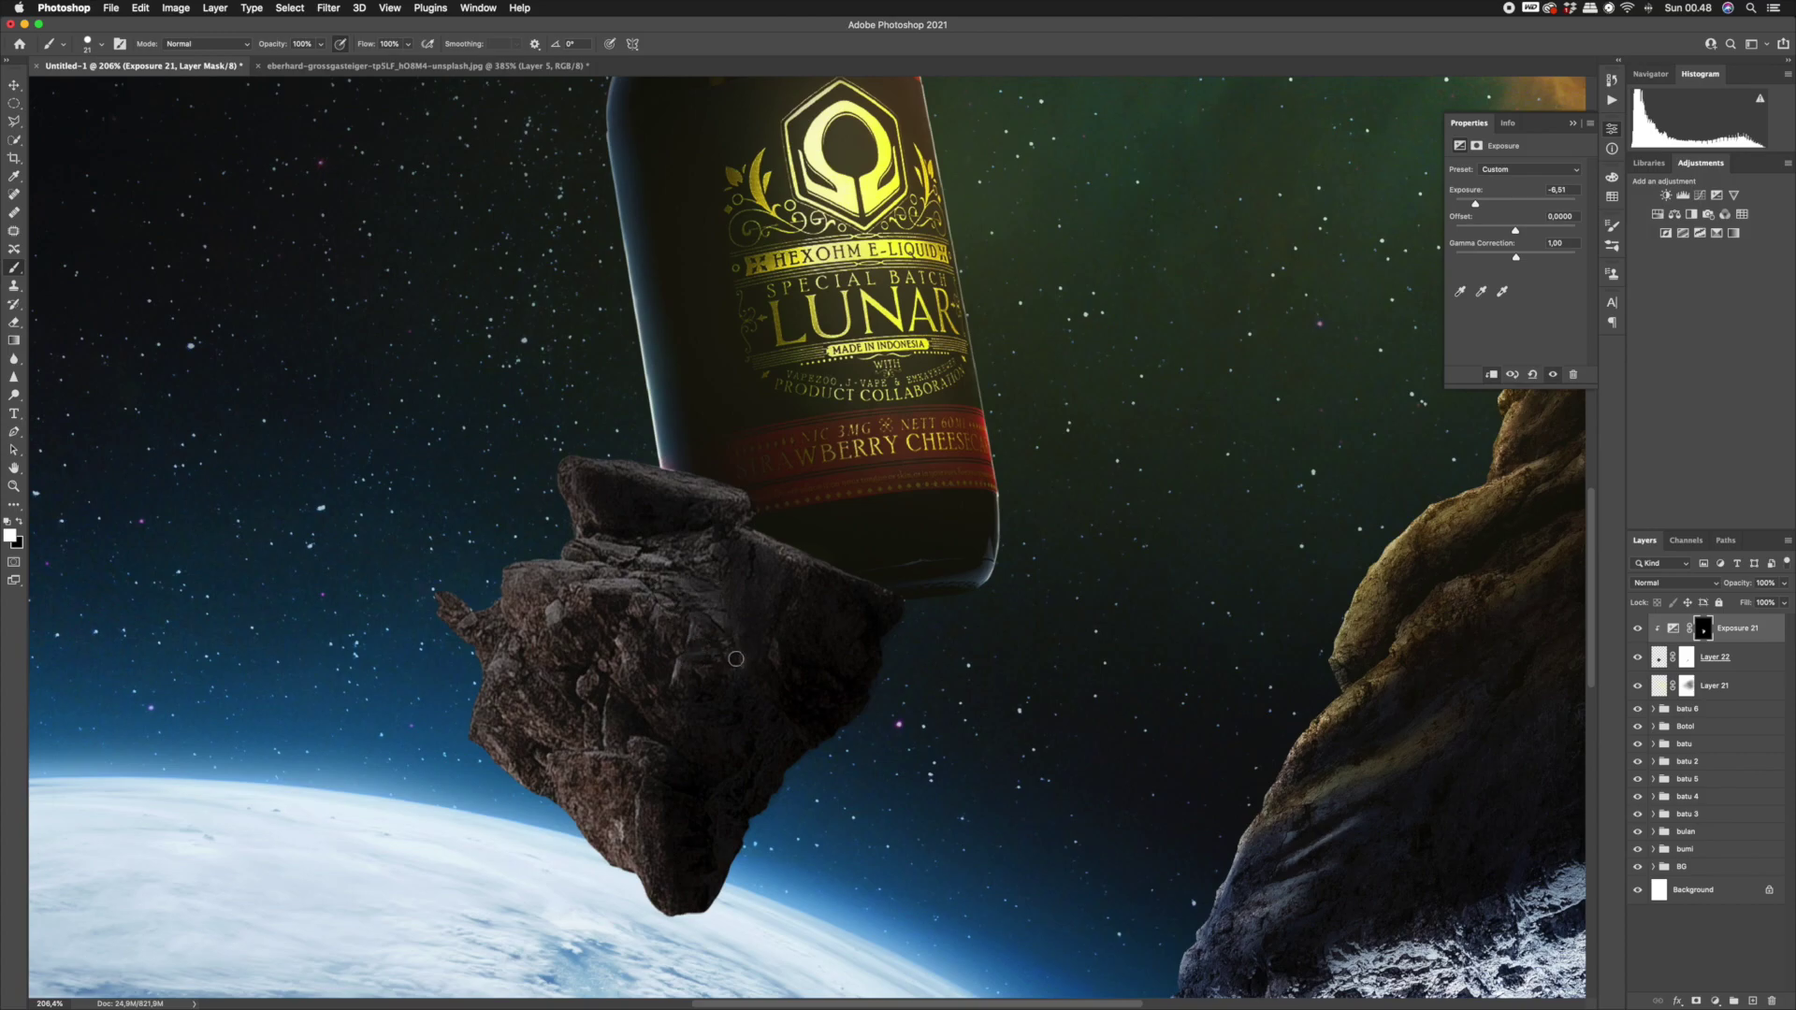
pyautogui.moveTo(720, 601); pyautogui.dragTo(703, 646)
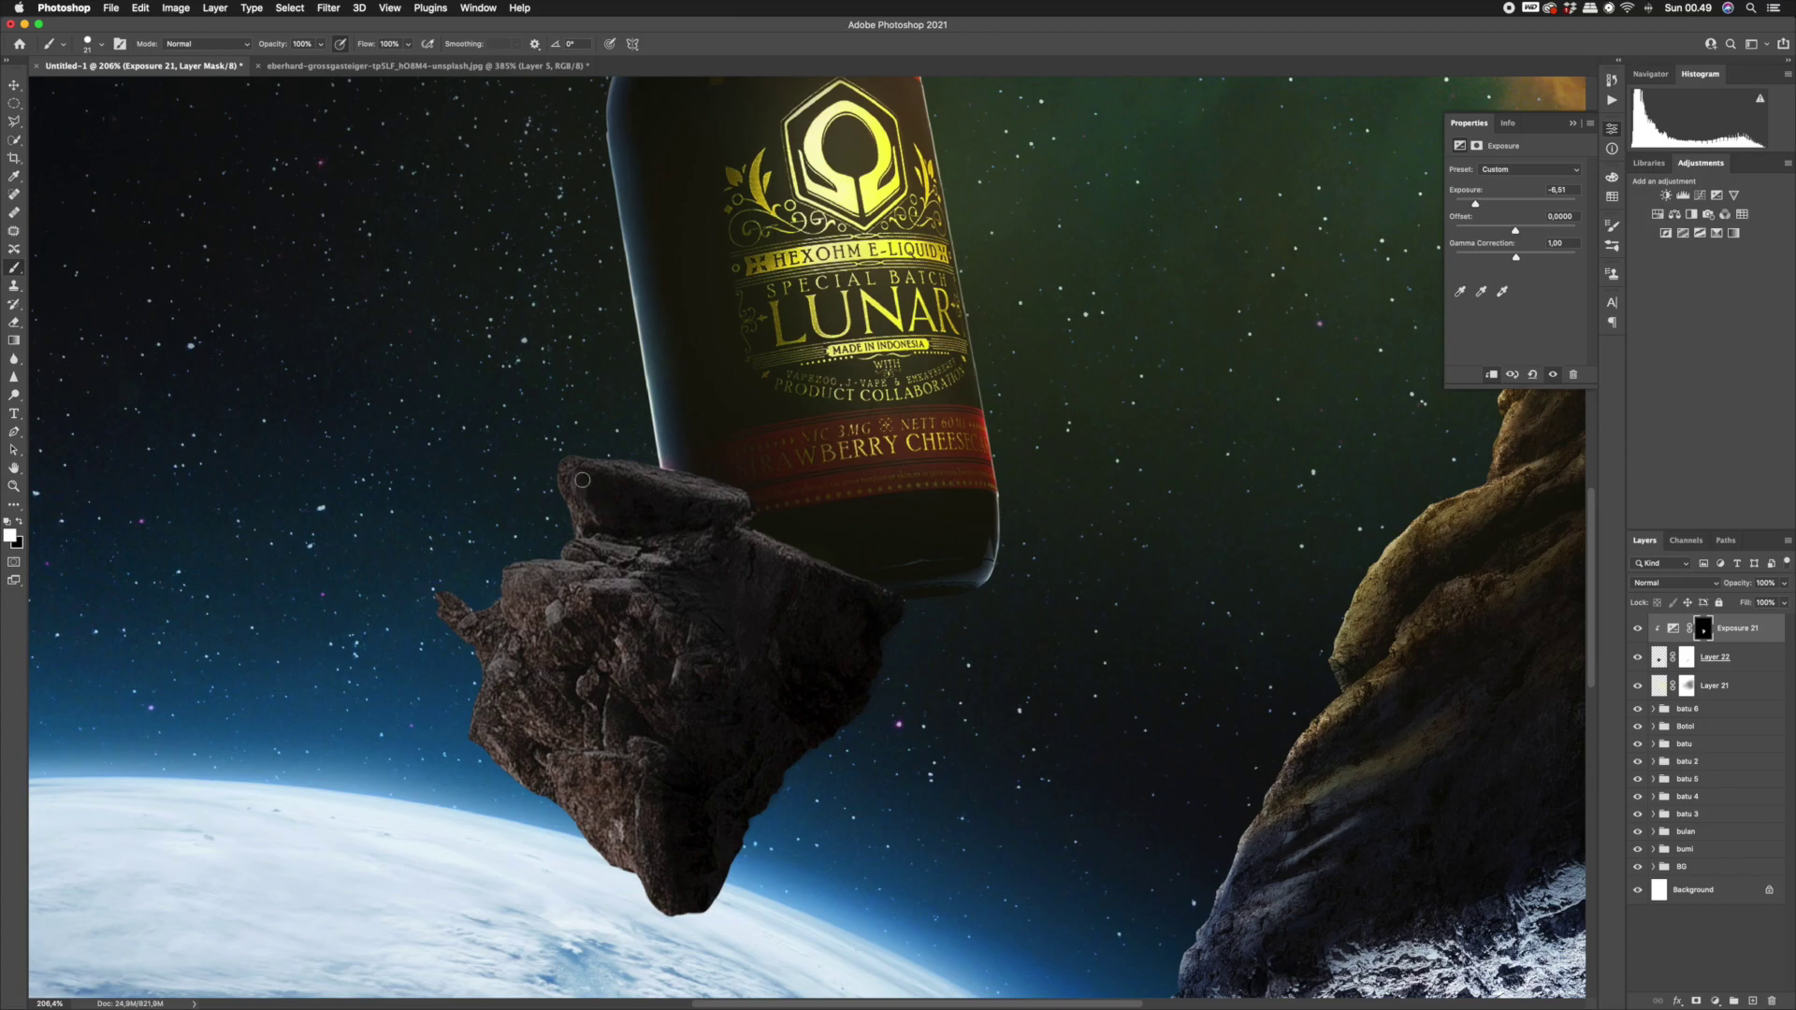
# Shade the underside of the upper slab and the rock's outer protrusion and lower crevices with a smaller brush.
pyautogui.press('[')
pyautogui.press('[')
pyautogui.press('[')
pyautogui.moveTo(621, 531)
pyautogui.mouseDown()
pyautogui.moveTo(633, 567)
pyautogui.moveTo(576, 556)
pyautogui.moveTo(647, 567)
pyautogui.mouseUp()
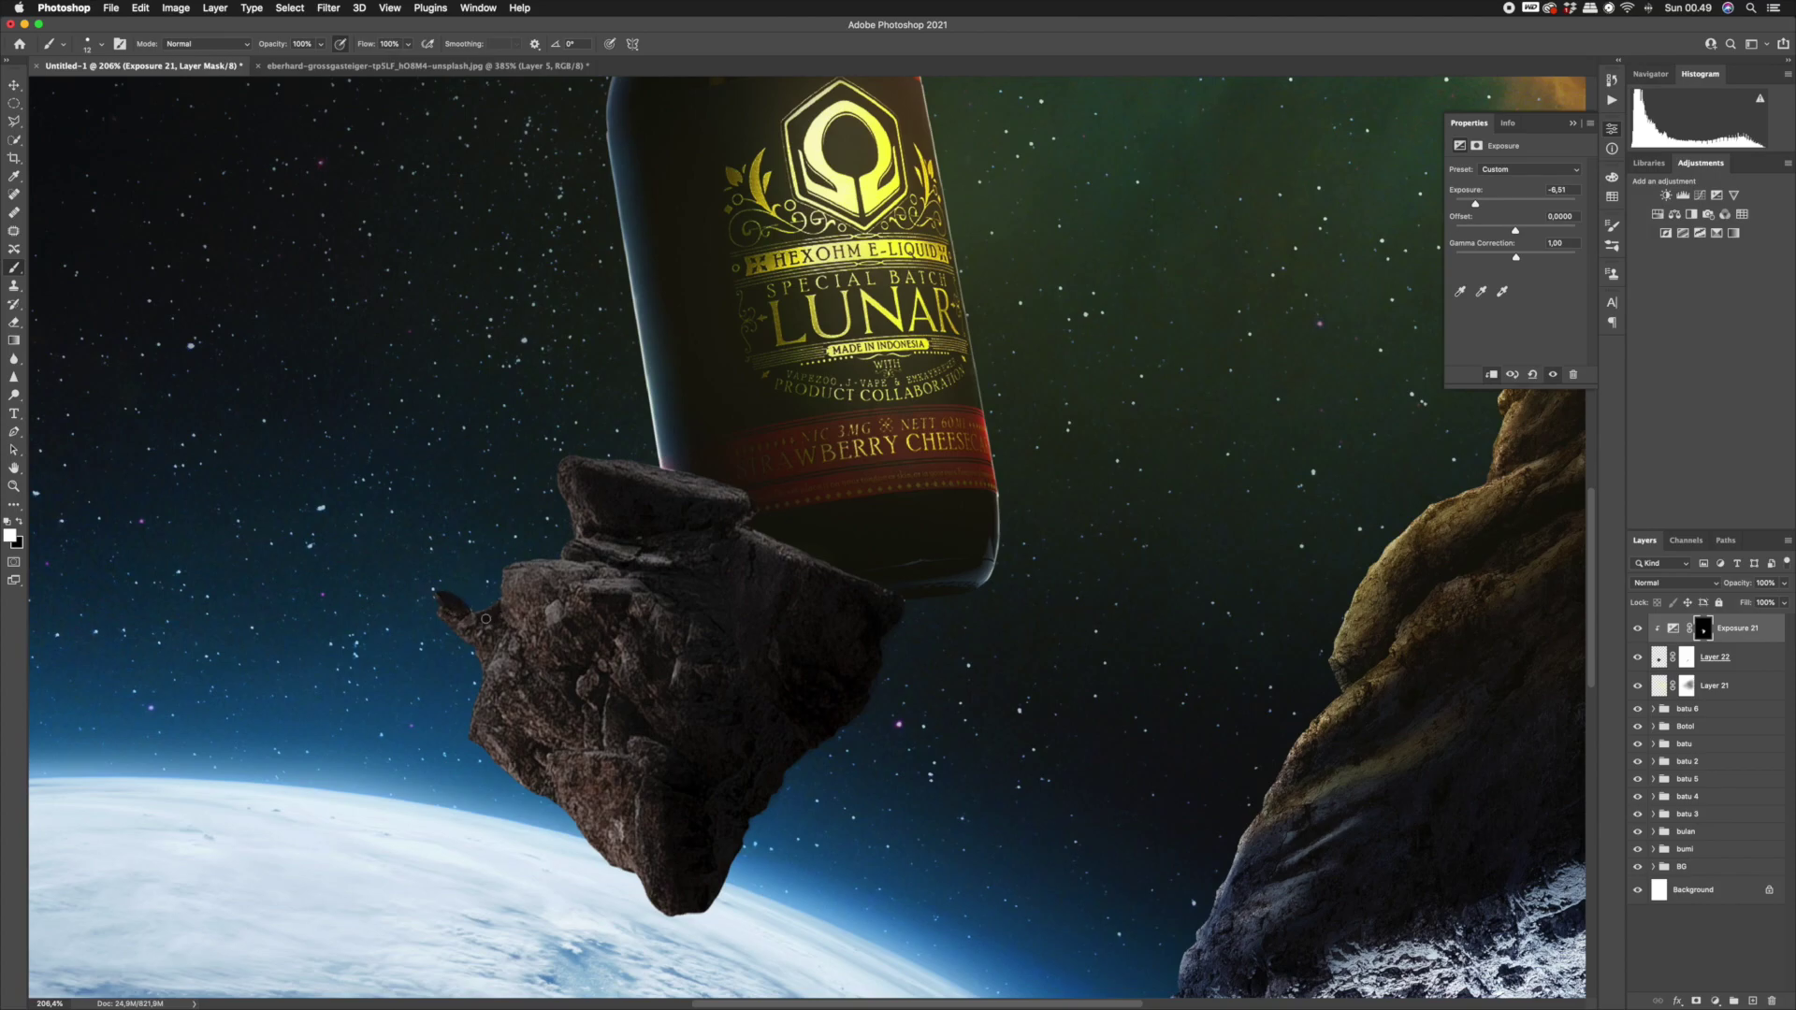
pyautogui.moveTo(517, 625); pyautogui.dragTo(561, 655)
pyautogui.moveTo(553, 745)
pyautogui.mouseDown()
pyautogui.moveTo(691, 742)
pyautogui.moveTo(620, 741)
pyautogui.moveTo(594, 688)
pyautogui.moveTo(651, 737)
pyautogui.mouseUp()
# Vary the brush size and darken the remaining bright cracks and lower outer face of the rock.
pyautogui.press(']')
pyautogui.press(']')
pyautogui.press(']')
pyautogui.press(']')
pyautogui.press(']')
pyautogui.press(']')
pyautogui.press(']')
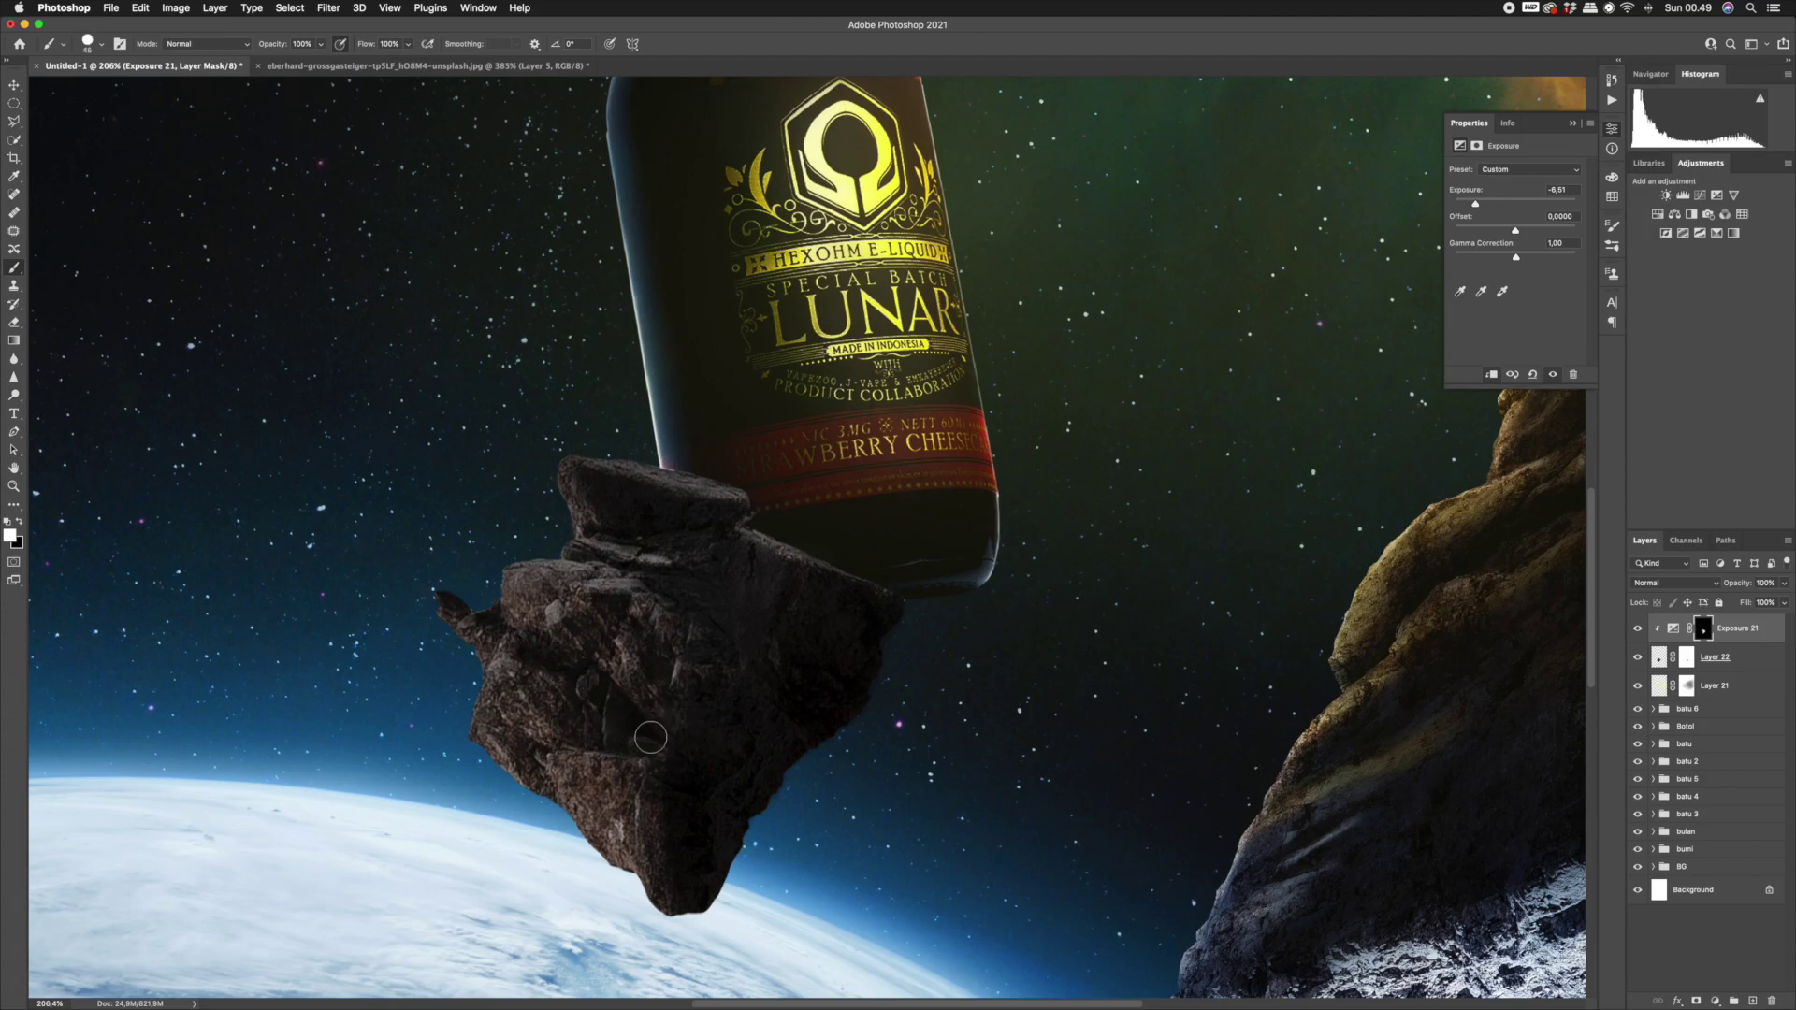
pyautogui.press('[')
pyautogui.press('[')
pyautogui.press('[')
pyautogui.press('[')
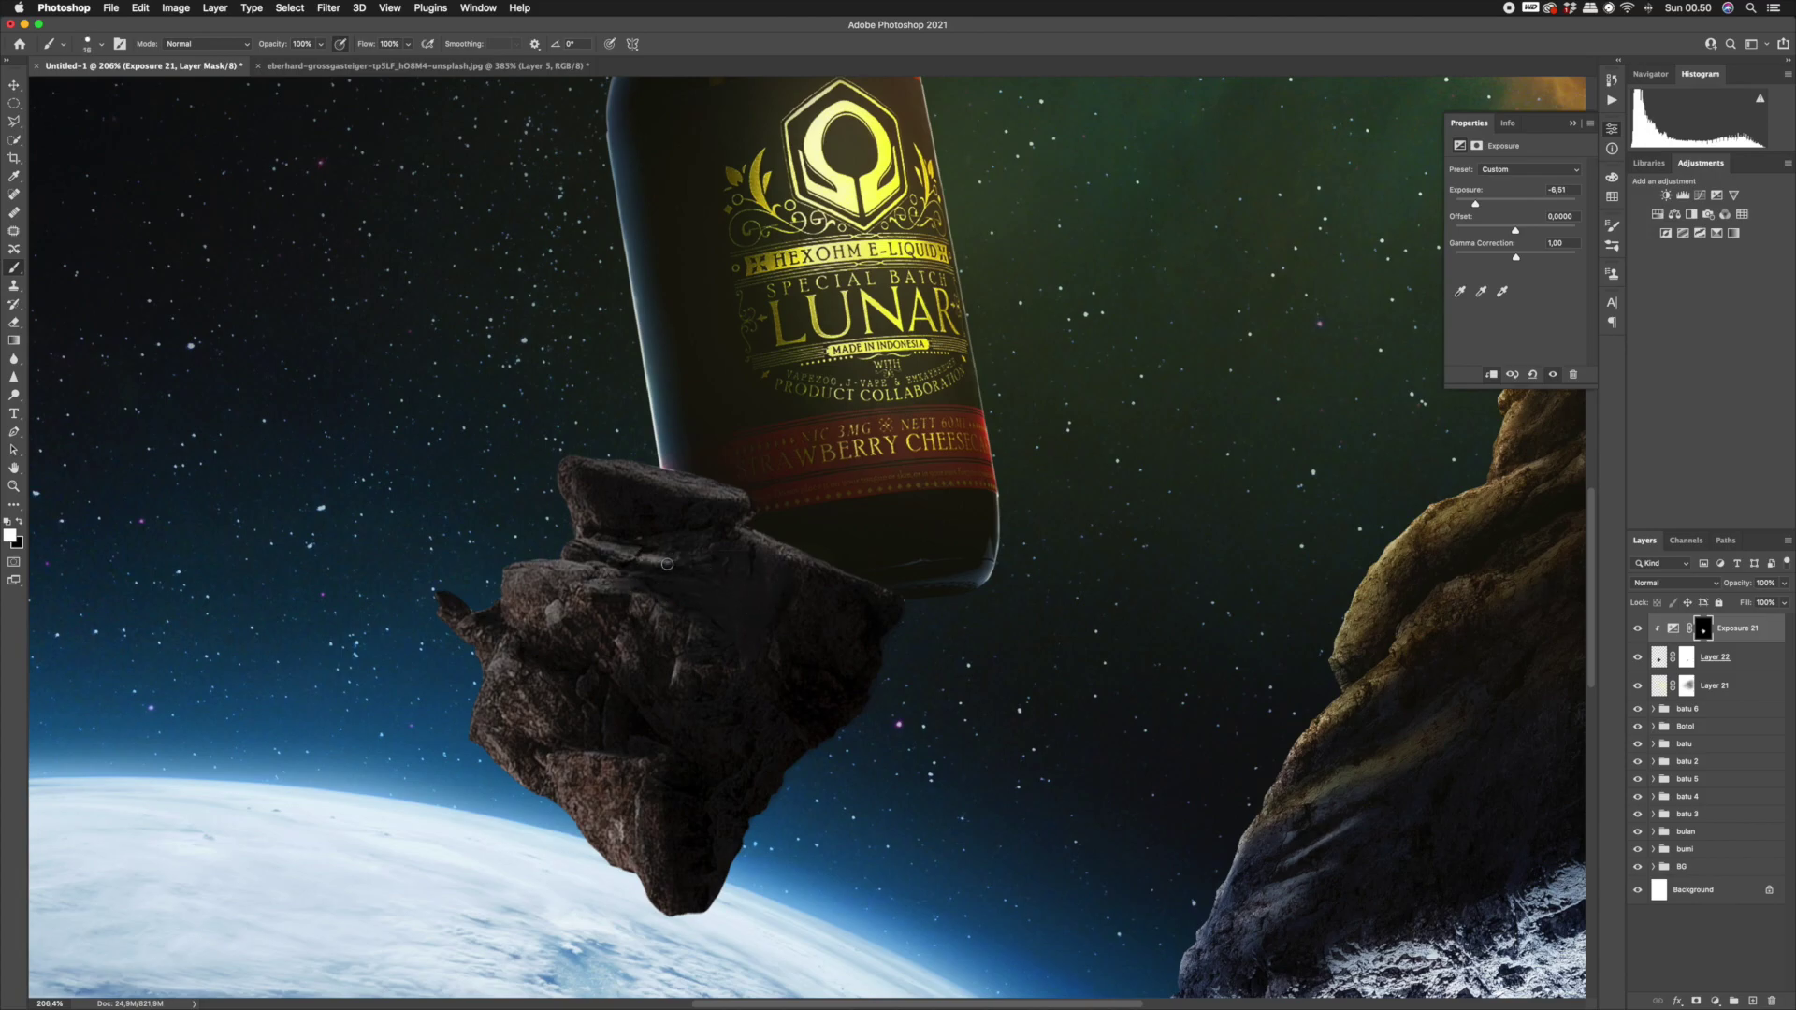
pyautogui.press(']')
pyautogui.press(']')
pyautogui.press(']')
pyautogui.press(']')
pyautogui.press('[')
pyautogui.press('[')
pyautogui.moveTo(524, 746); pyautogui.dragTo(496, 713)
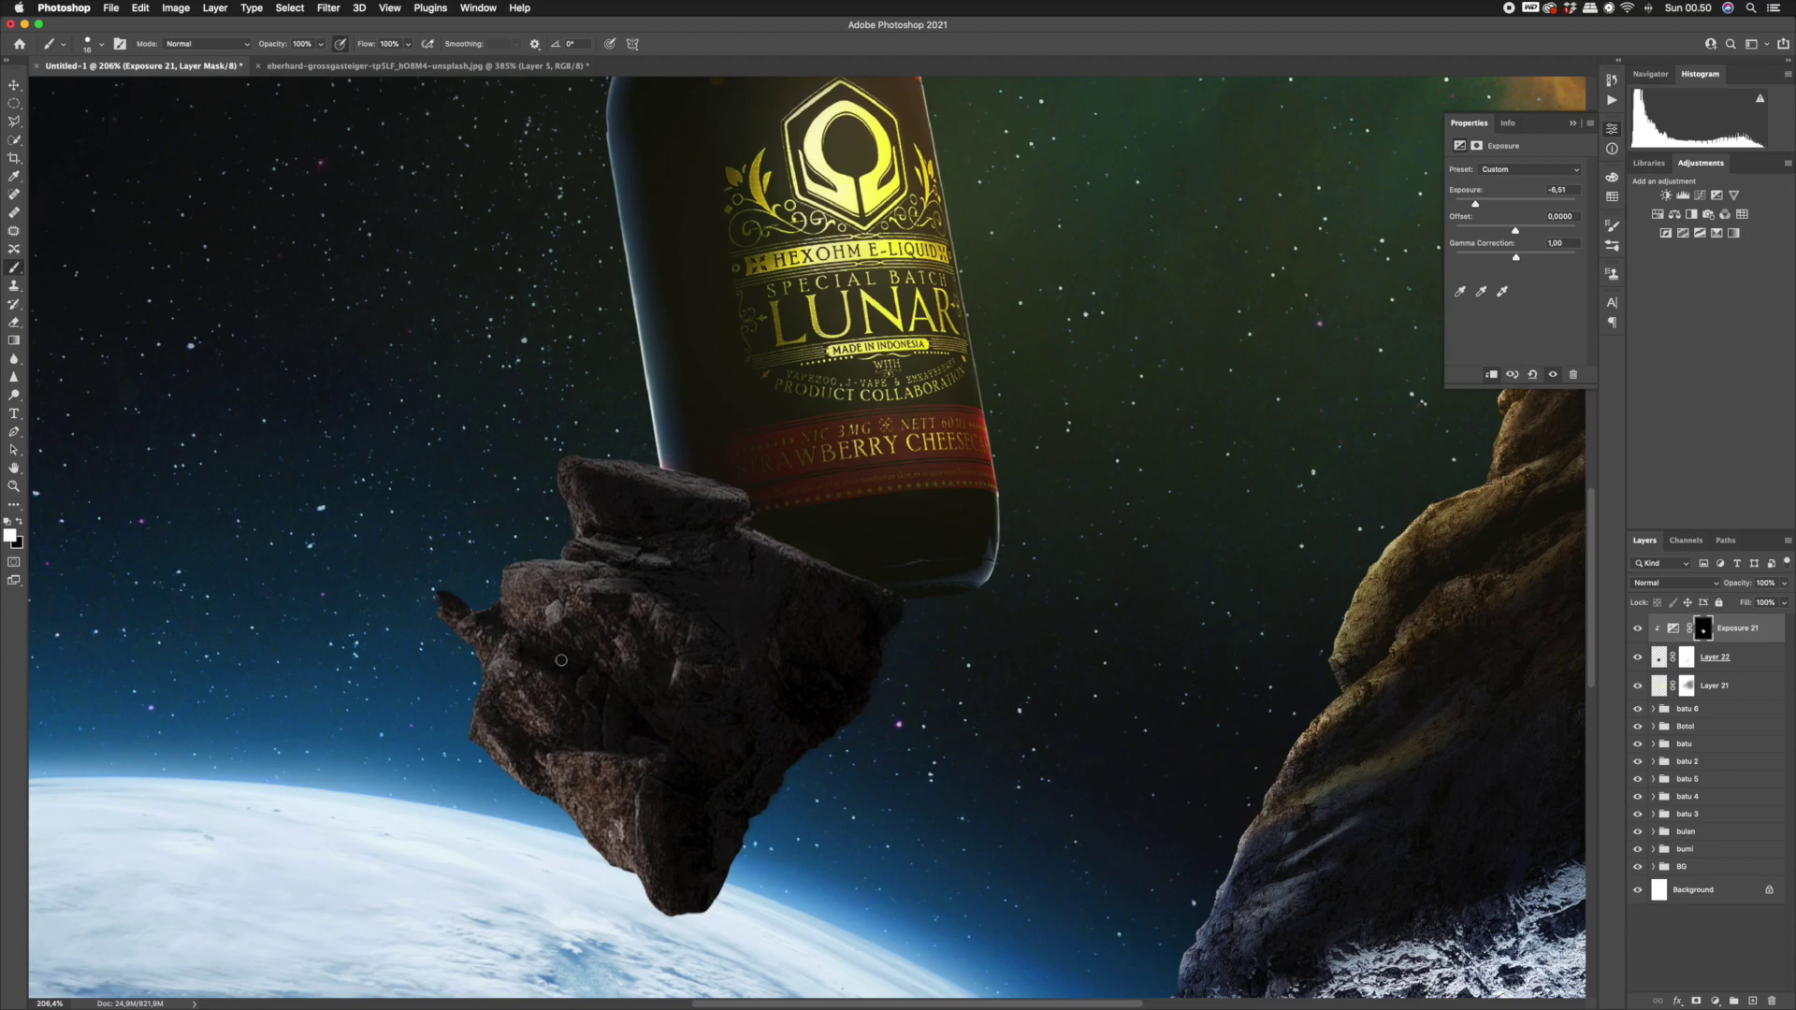
# Add a clipped Color Balance above Exposure 21 with midtones red -47 and blue +33, and invert its mask.
pyautogui.press('z')
pyautogui.moveTo(874, 605)
pyautogui.mouseDown()
pyautogui.moveTo(834, 659)
pyautogui.moveTo(802, 614)
pyautogui.moveTo(880, 632)
pyautogui.mouseUp()
pyautogui.click(1715, 1001)
pyautogui.click(1712, 861)
pyautogui.rightClick(1751, 627)
pyautogui.click(1656, 672)
pyautogui.moveTo(1499, 253)
pyautogui.mouseDown()
pyautogui.moveTo(1529, 250)
pyautogui.moveTo(1480, 204)
pyautogui.moveTo(1514, 250)
pyautogui.mouseUp()
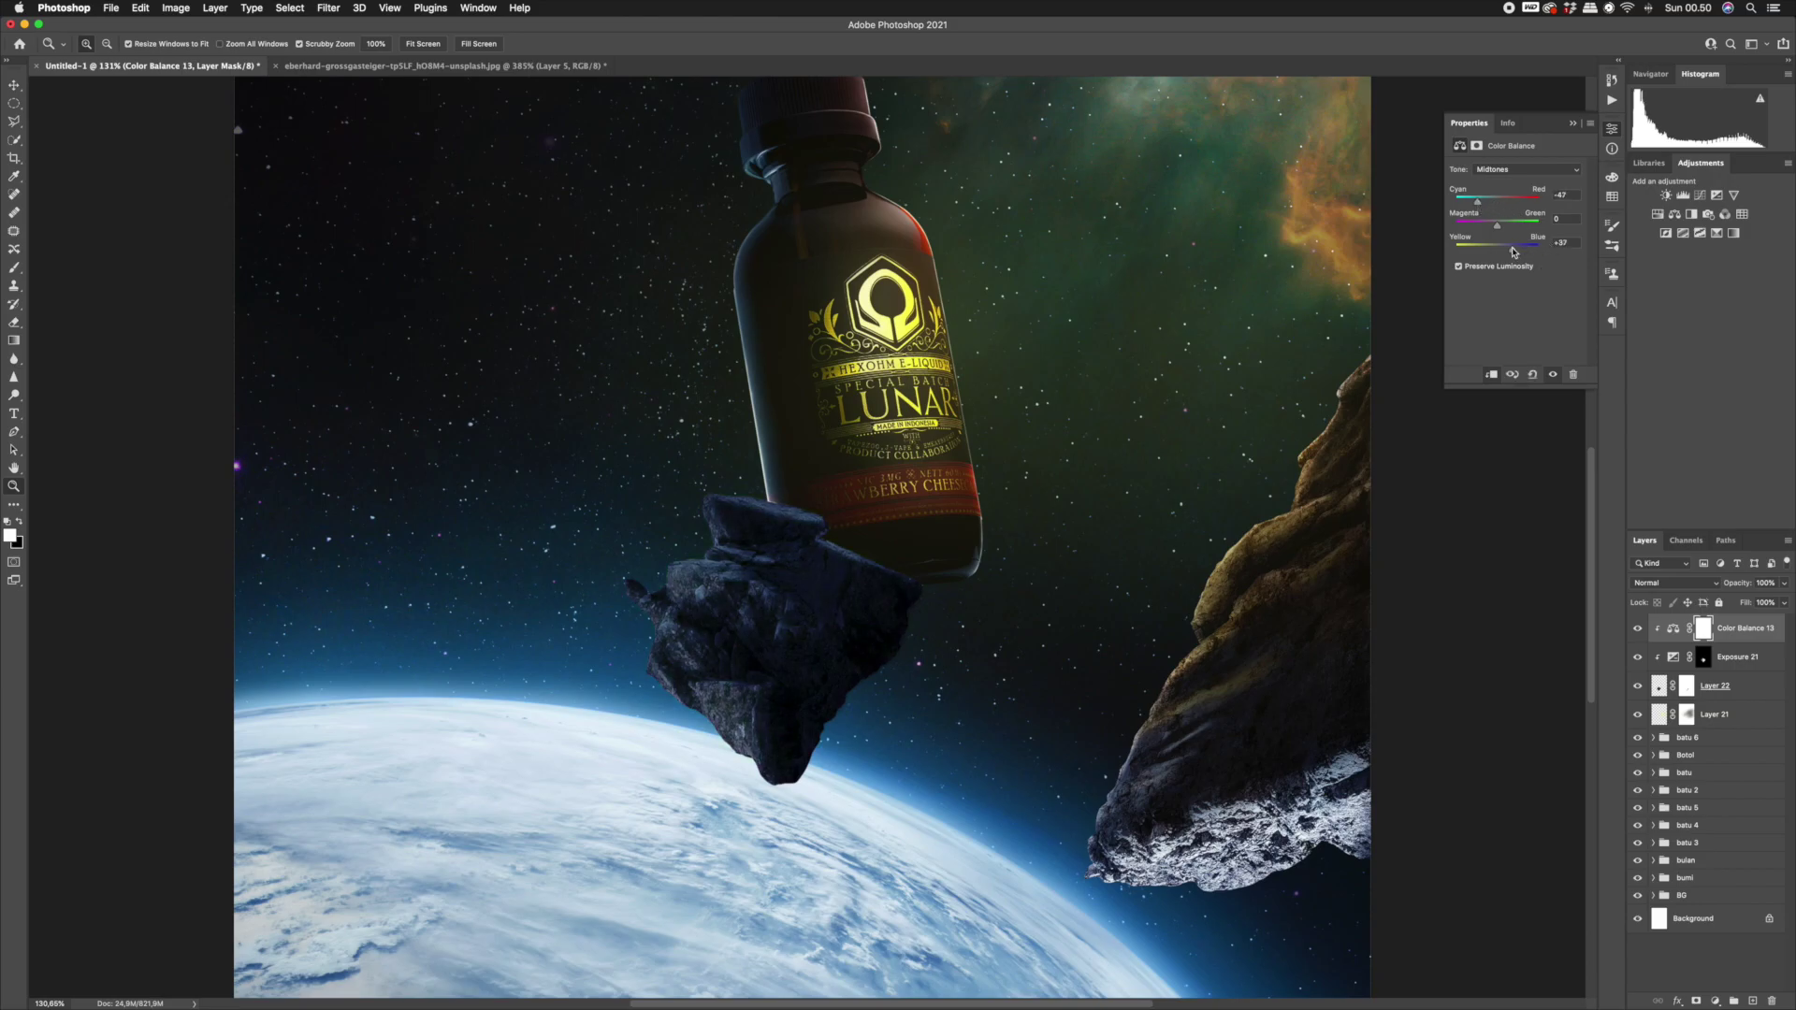
pyautogui.press('super+i')
# Paint the blue tint onto the rock through the Color Balance 13 mask with a brush.
pyautogui.click(13, 271)
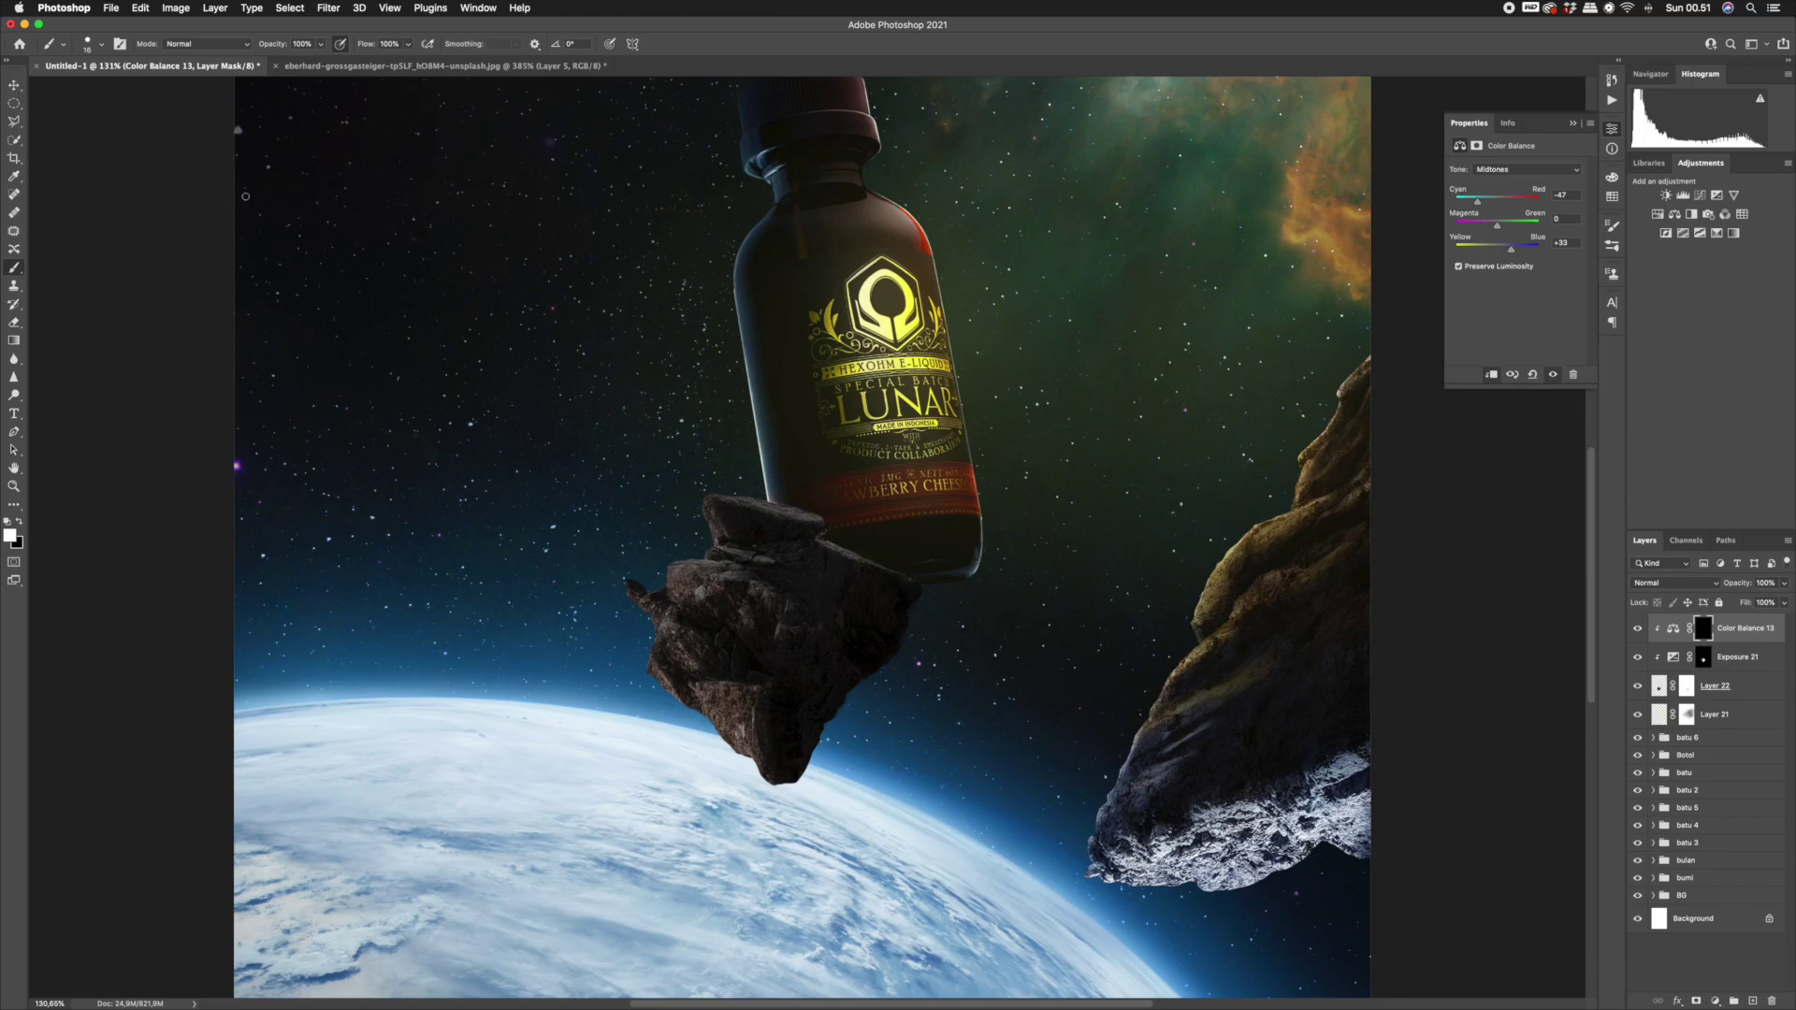
pyautogui.rightClick(502, 256)
pyautogui.click(707, 54)
pyautogui.moveTo(693, 693)
pyautogui.mouseDown()
pyautogui.moveTo(758, 764)
pyautogui.moveTo(643, 662)
pyautogui.moveTo(710, 671)
pyautogui.moveTo(648, 626)
pyautogui.moveTo(703, 607)
pyautogui.moveTo(687, 574)
pyautogui.moveTo(748, 599)
pyautogui.moveTo(741, 676)
pyautogui.moveTo(790, 779)
pyautogui.moveTo(801, 758)
pyautogui.moveTo(780, 761)
pyautogui.moveTo(798, 727)
pyautogui.mouseUp()
pyautogui.moveTo(760, 636)
pyautogui.mouseDown()
pyautogui.moveTo(659, 577)
pyautogui.moveTo(650, 660)
pyautogui.mouseUp()
pyautogui.moveTo(895, 583); pyautogui.dragTo(885, 583)
pyautogui.moveTo(713, 519)
pyautogui.mouseDown()
pyautogui.moveTo(834, 632)
pyautogui.moveTo(693, 511)
pyautogui.moveTo(854, 629)
pyautogui.mouseUp()
# Add a second clipped Color Balance with midtones red +12 and blue -60, and invert its mask.
pyautogui.click(1715, 1001)
pyautogui.click(1712, 860)
pyautogui.rightClick(1713, 635)
pyautogui.click(1652, 666)
pyautogui.moveTo(1496, 249); pyautogui.dragTo(1475, 253)
pyautogui.press('super+i')
# Paint the yellow tint onto the rock's upper slab and top edges facing the bottle on the Color Balance 14 mask.
pyautogui.scroll(3, 777, 516)
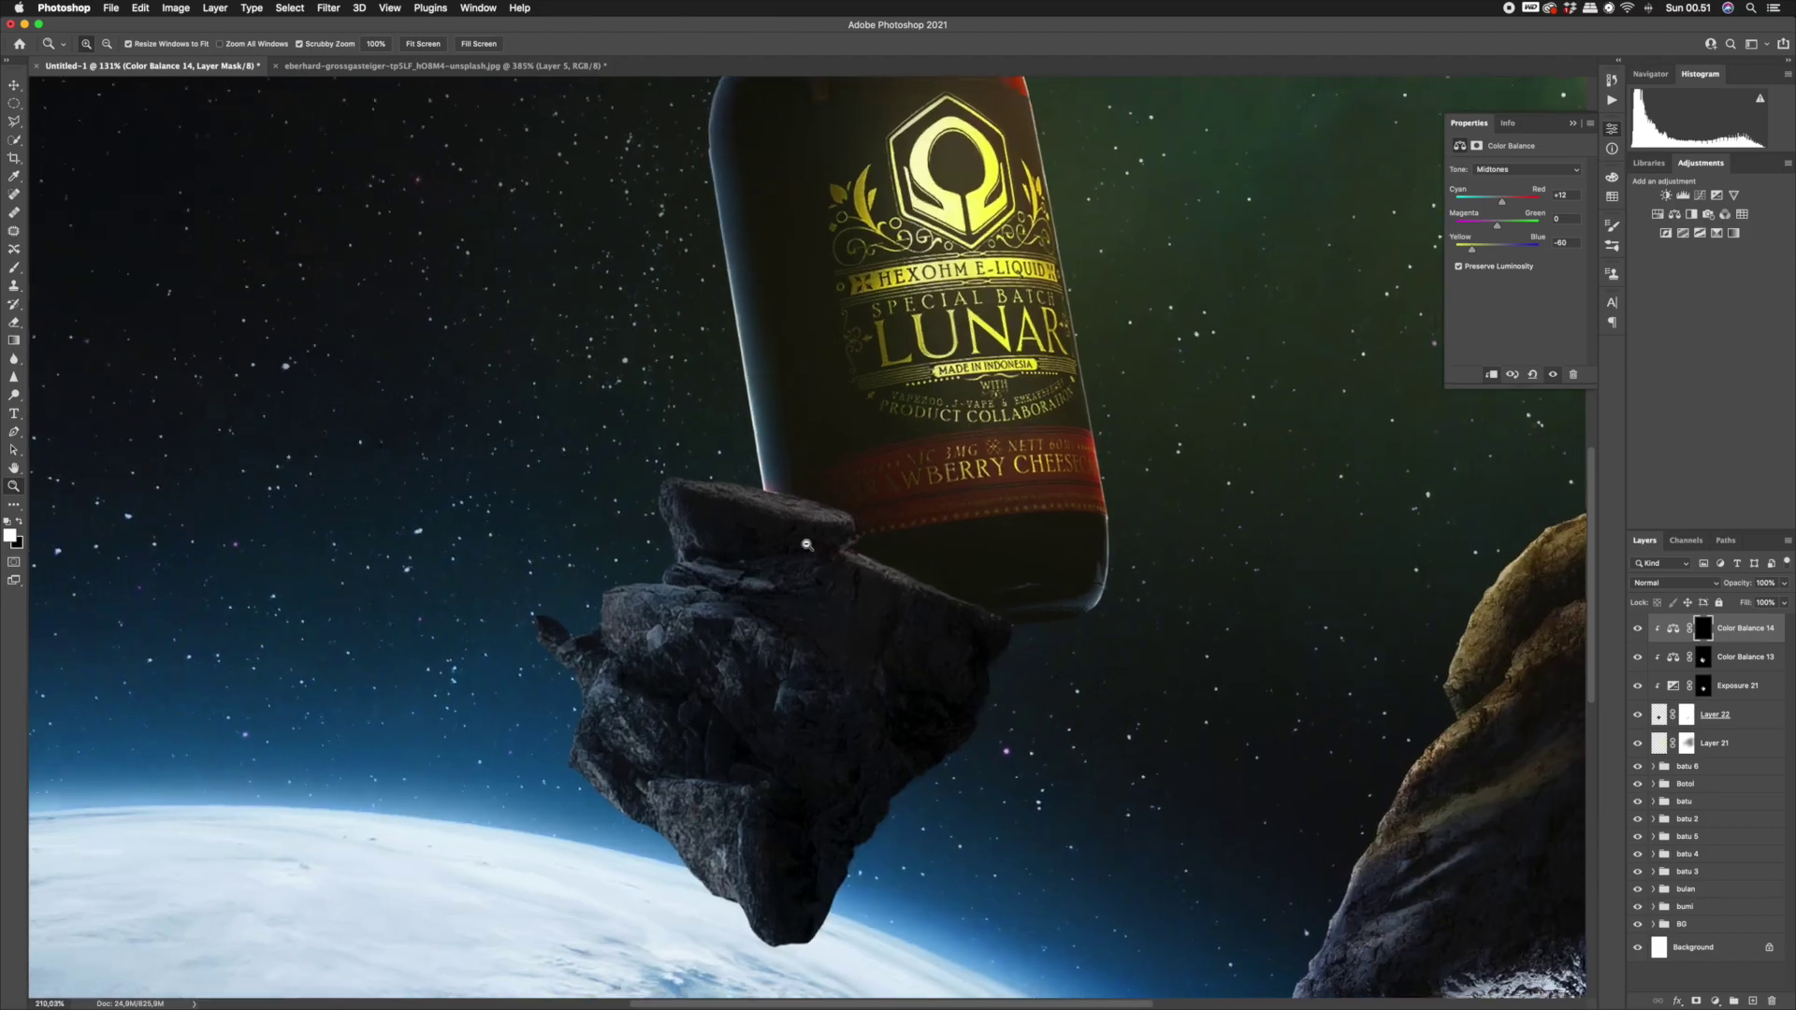
pyautogui.moveTo(832, 511)
pyautogui.mouseDown()
pyautogui.moveTo(964, 590)
pyautogui.moveTo(939, 584)
pyautogui.mouseUp()
pyautogui.press('[')
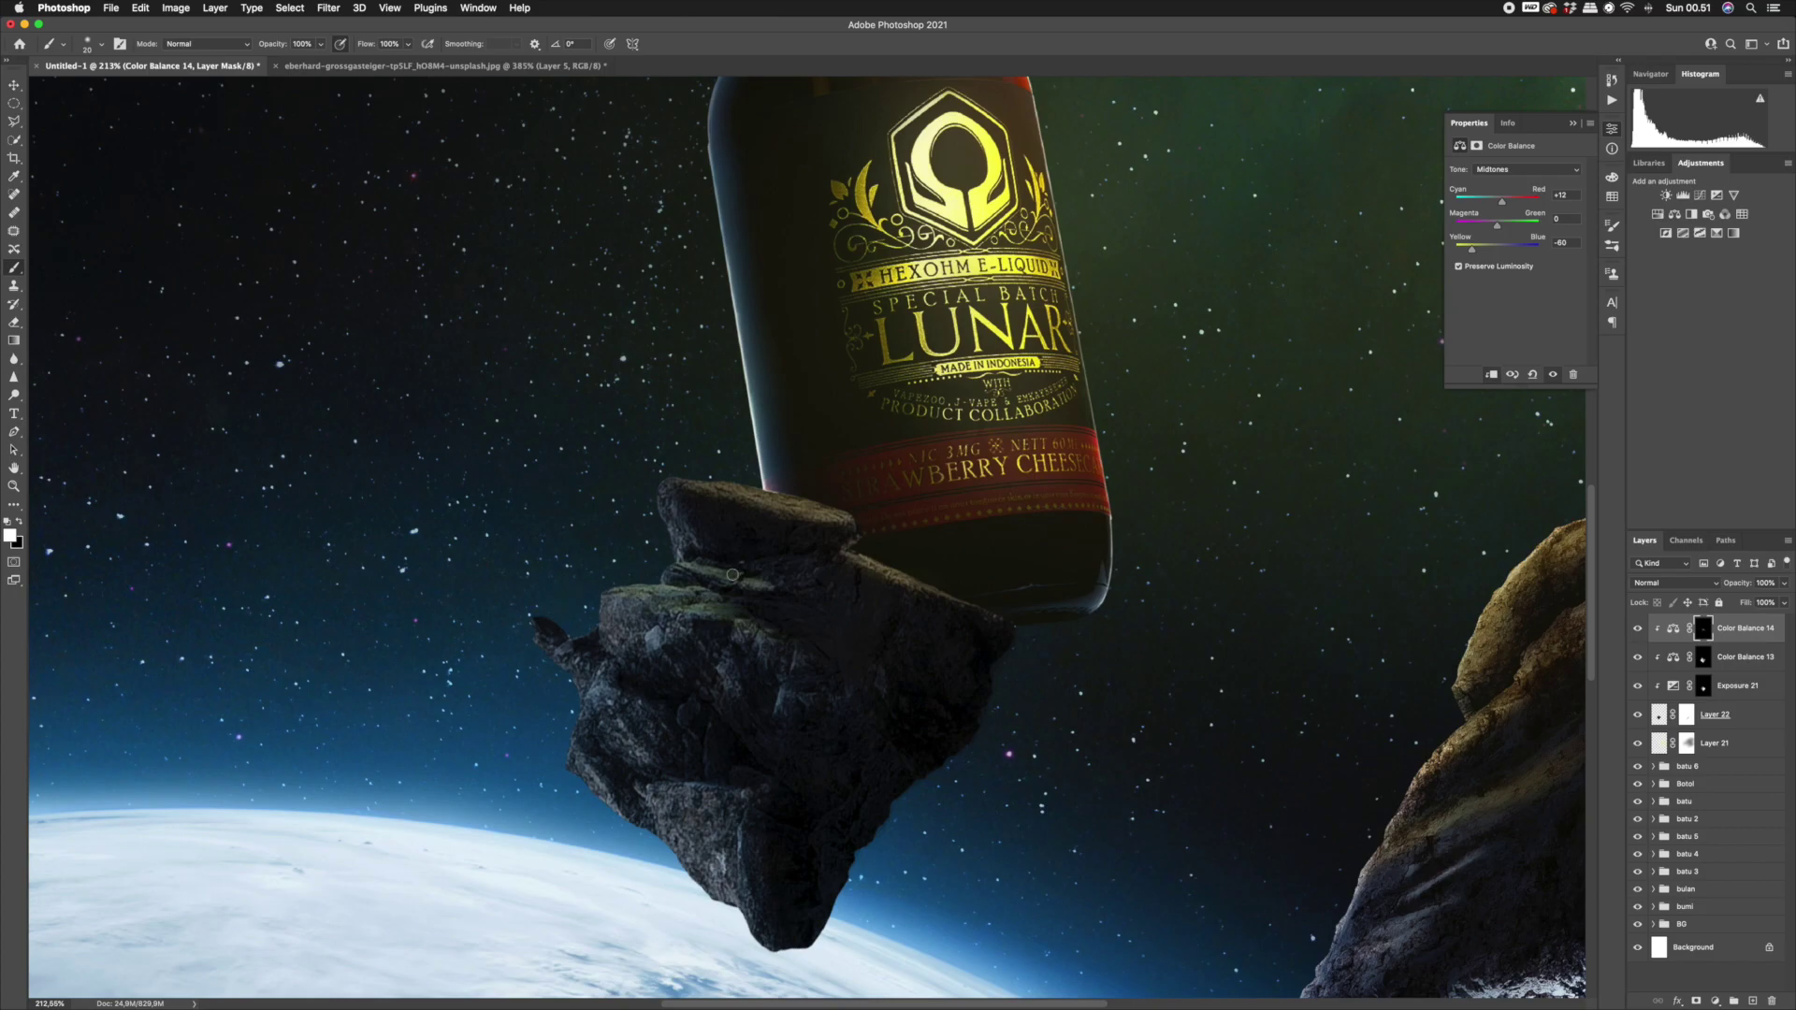
pyautogui.moveTo(971, 599); pyautogui.dragTo(1073, 647)
pyautogui.moveTo(925, 614); pyautogui.dragTo(932, 615)
pyautogui.press('z')
pyautogui.moveTo(900, 601); pyautogui.dragTo(875, 633)
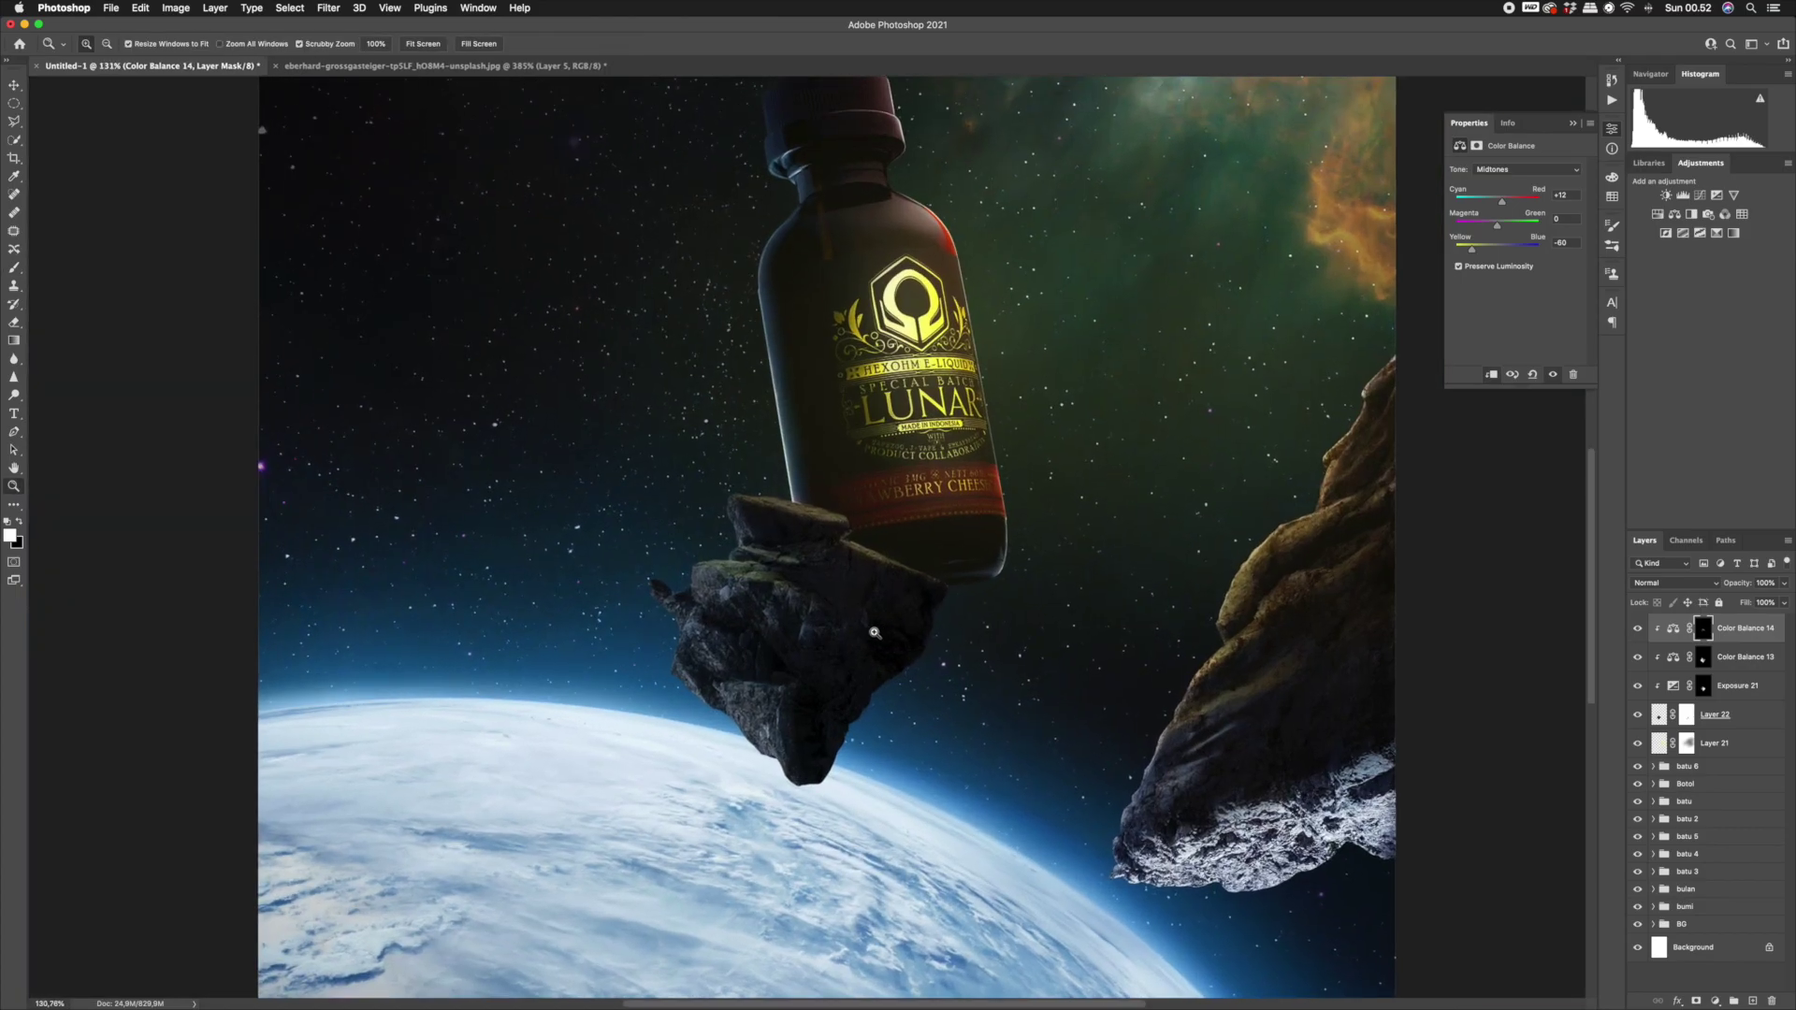
# Paint black on the Color Balance 13 mask to remove the blue tint along the rock's top edges.
pyautogui.click(1704, 657)
pyautogui.press('b')
pyautogui.press('x')
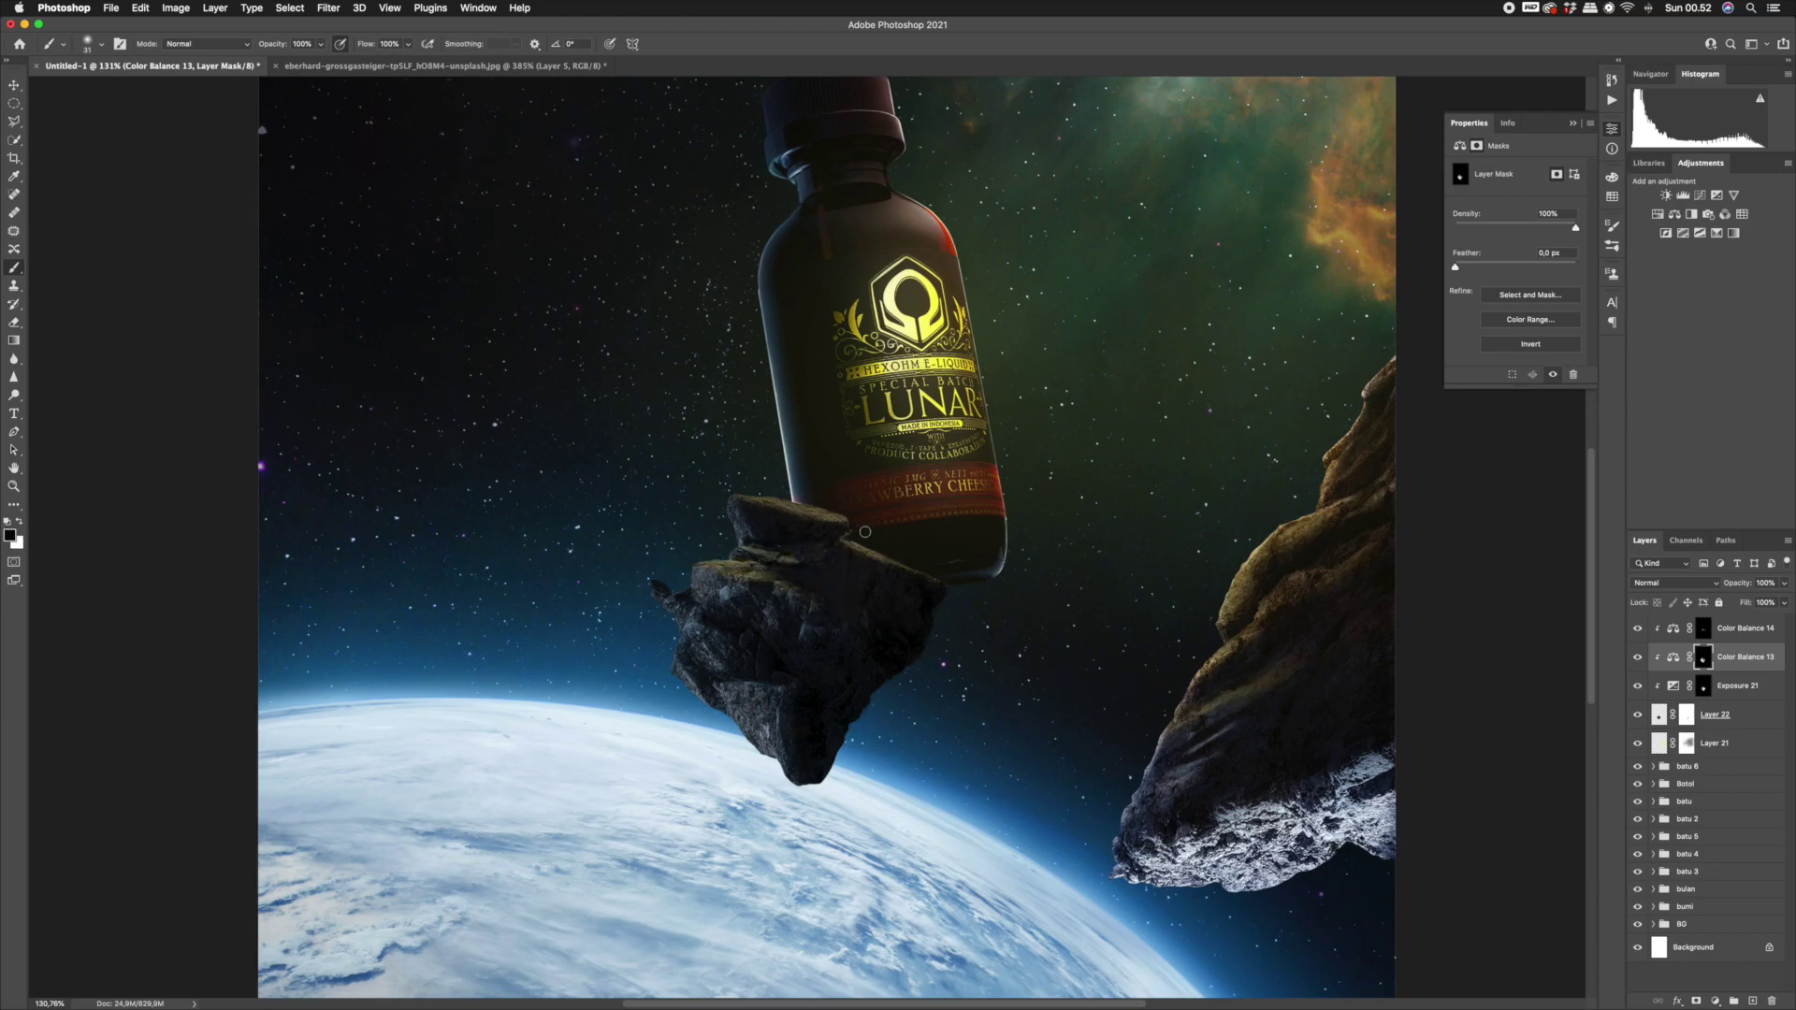
# Add a clipped Exposure of +3.57 above Color Balance 14 and fill its mask with black.
pyautogui.press('z')
pyautogui.moveTo(864, 614)
pyautogui.mouseDown()
pyautogui.moveTo(862, 595)
pyautogui.moveTo(833, 602)
pyautogui.moveTo(898, 608)
pyautogui.mouseUp()
pyautogui.moveTo(861, 786); pyautogui.dragTo(921, 627)
pyautogui.click(1700, 194)
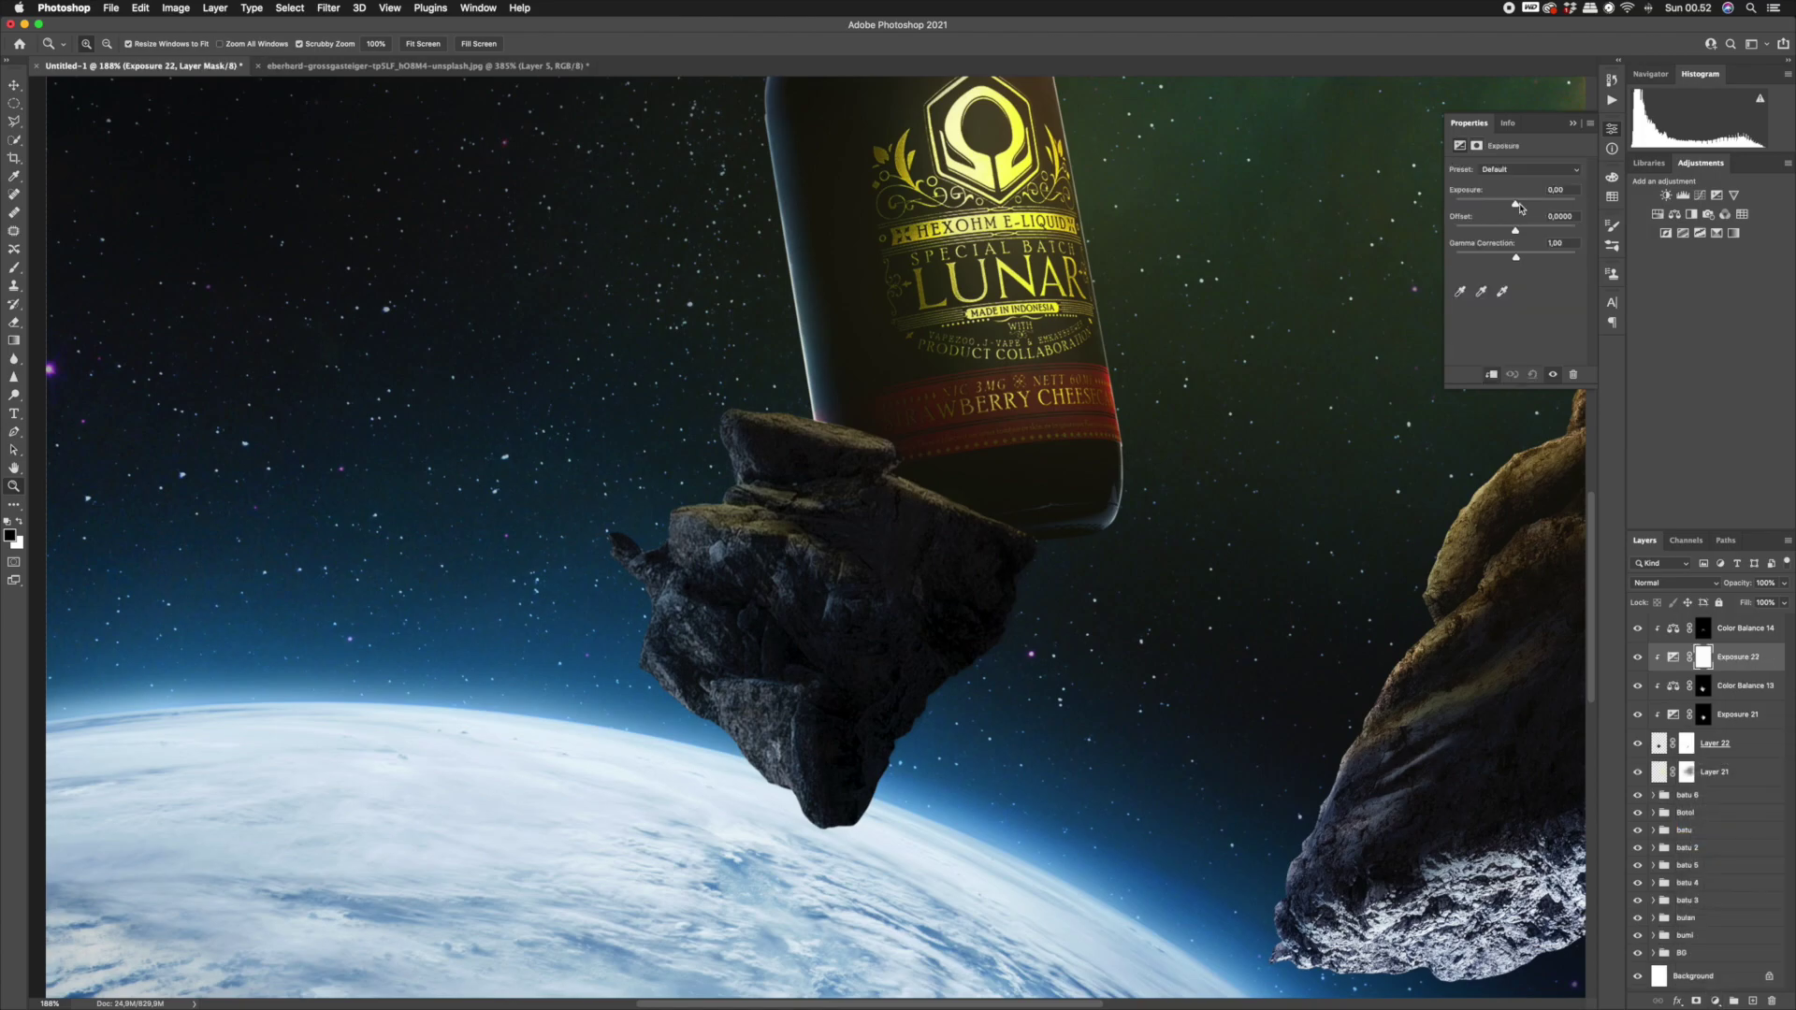
pyautogui.moveTo(1516, 204); pyautogui.dragTo(1548, 206)
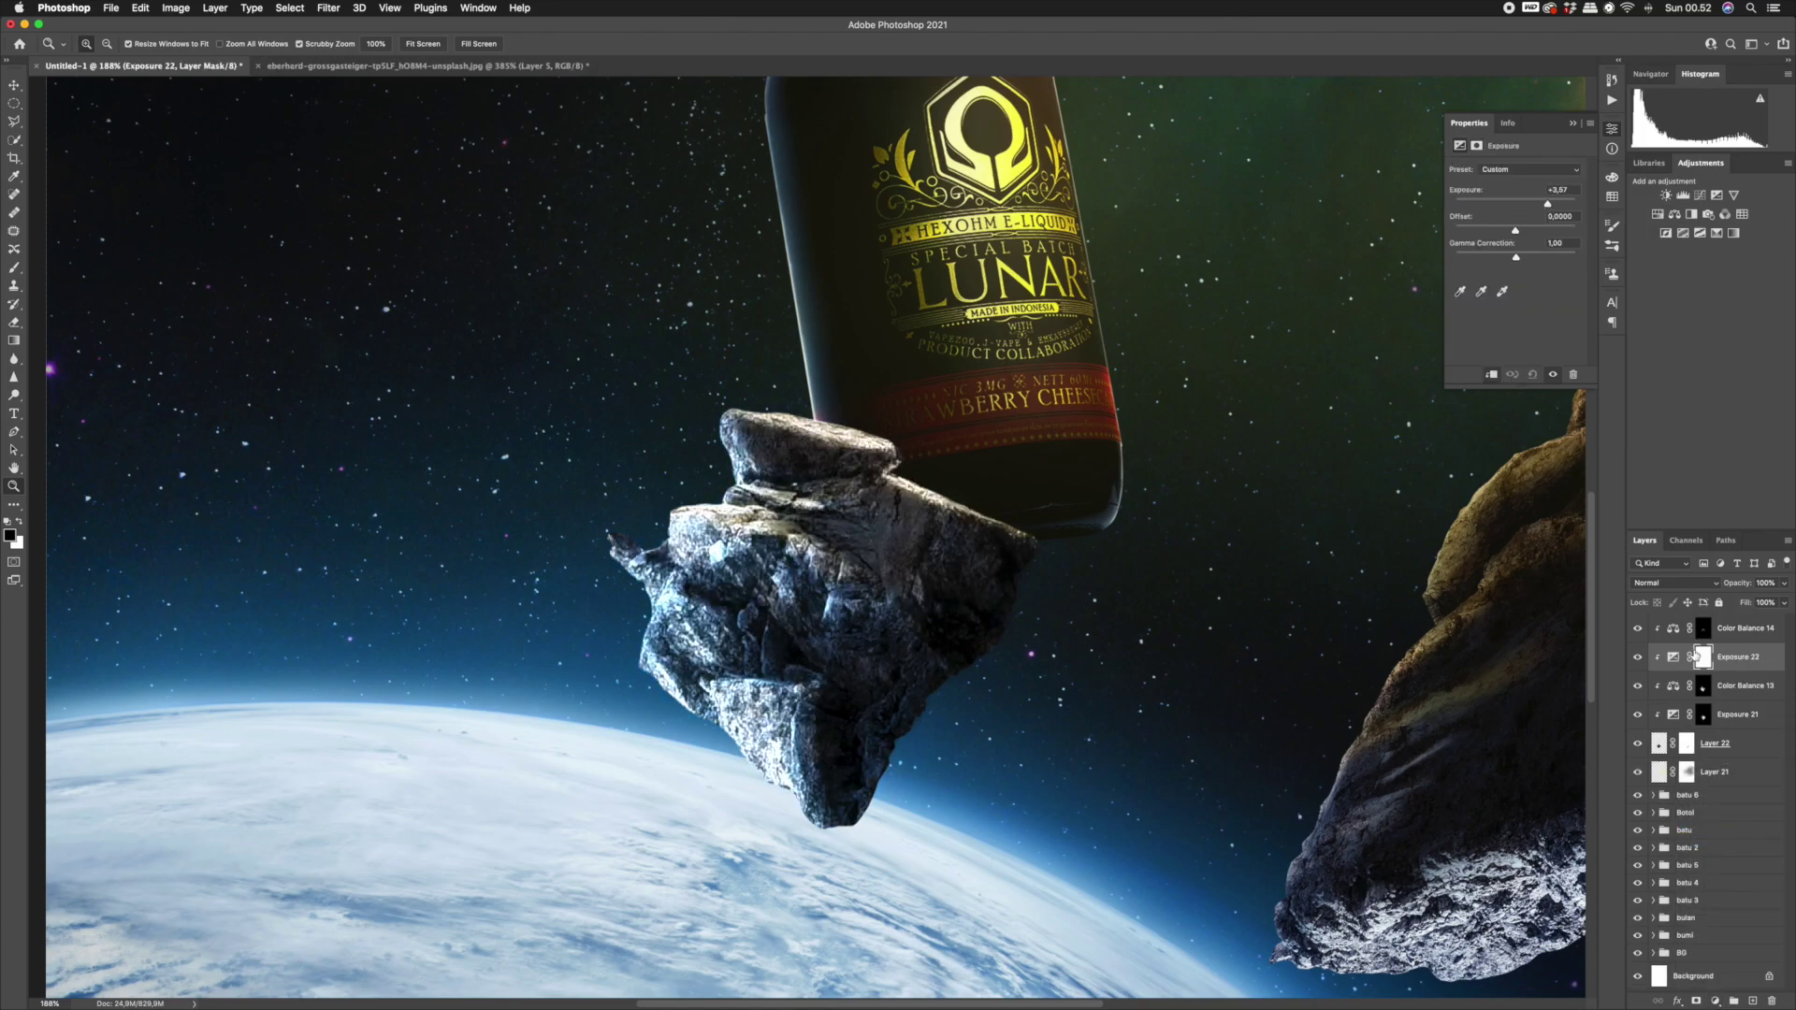
pyautogui.moveTo(1737, 655); pyautogui.dragTo(1684, 619)
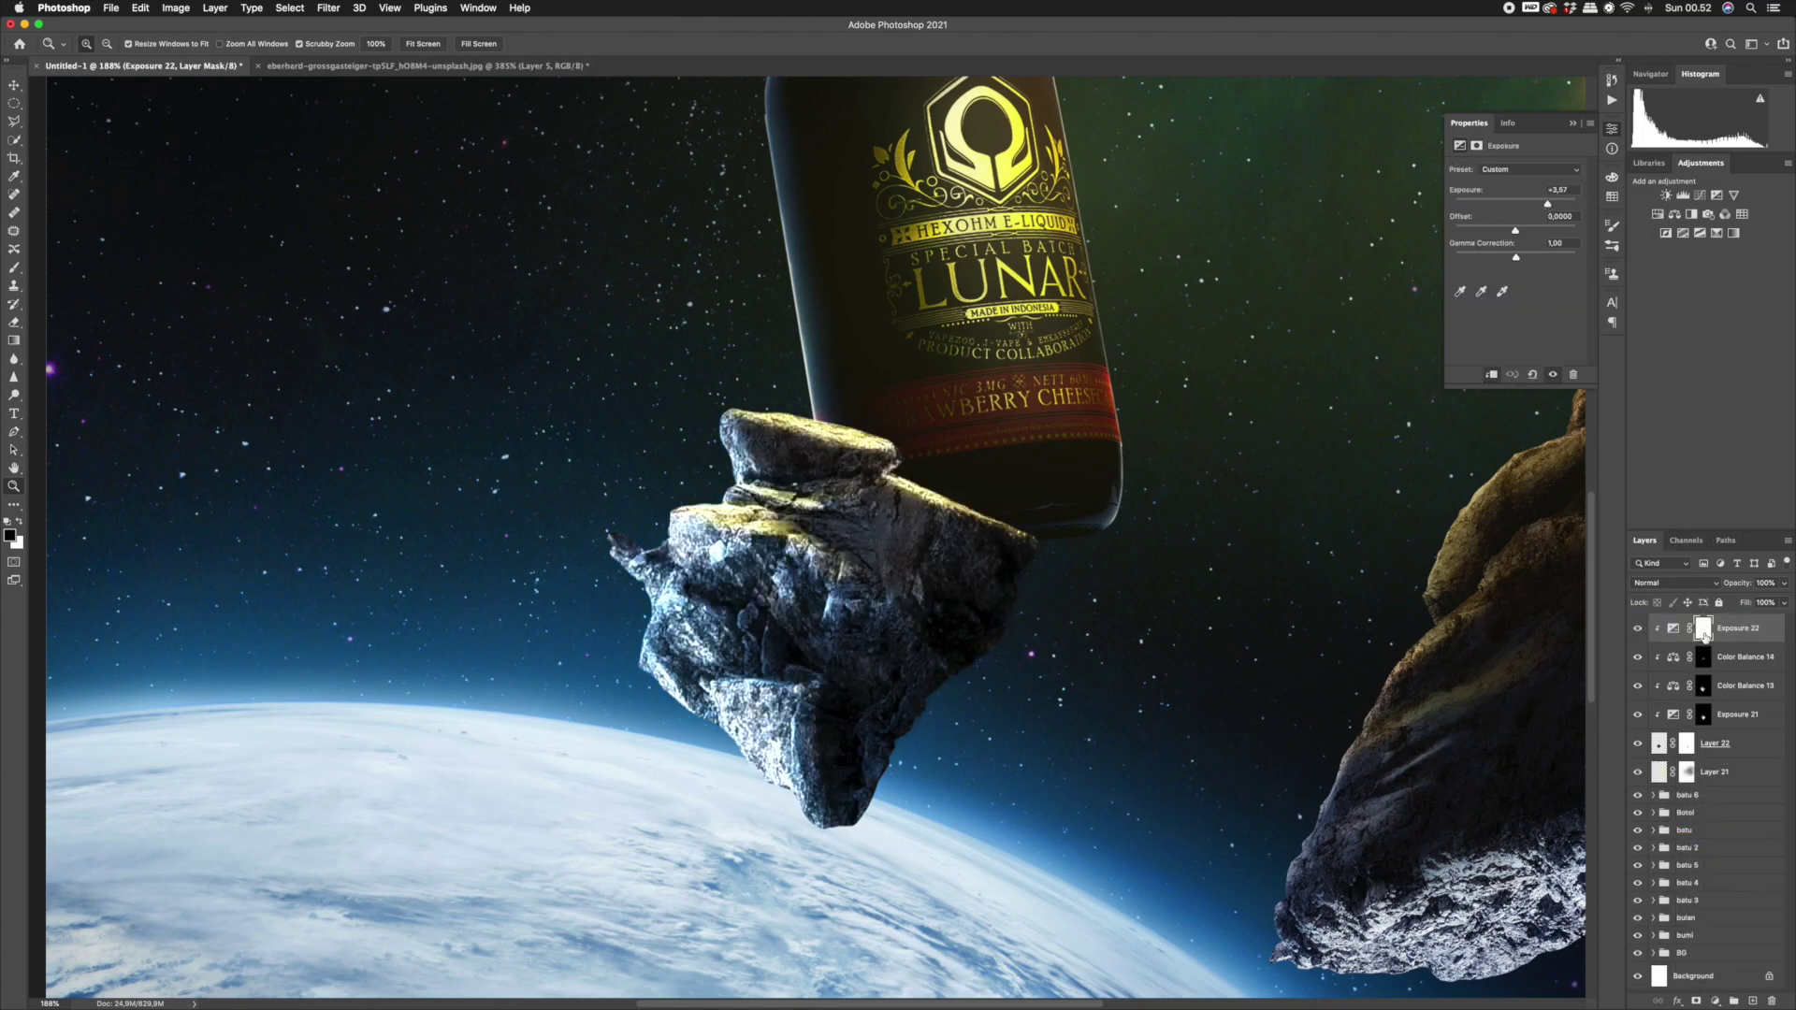
pyautogui.click(19, 521)
pyautogui.press('super+BackSpace')
# Paint highlights with a small white brush on the Exposure 22 mask along the rock's left and lower edges.
pyautogui.moveTo(647, 679)
pyautogui.mouseDown()
pyautogui.moveTo(686, 676)
pyautogui.moveTo(695, 713)
pyautogui.moveTo(658, 703)
pyautogui.moveTo(694, 725)
pyautogui.moveTo(637, 644)
pyautogui.mouseUp()
pyautogui.press('b')
pyautogui.press('[')
pyautogui.press('[')
pyautogui.moveTo(595, 503); pyautogui.dragTo(631, 536)
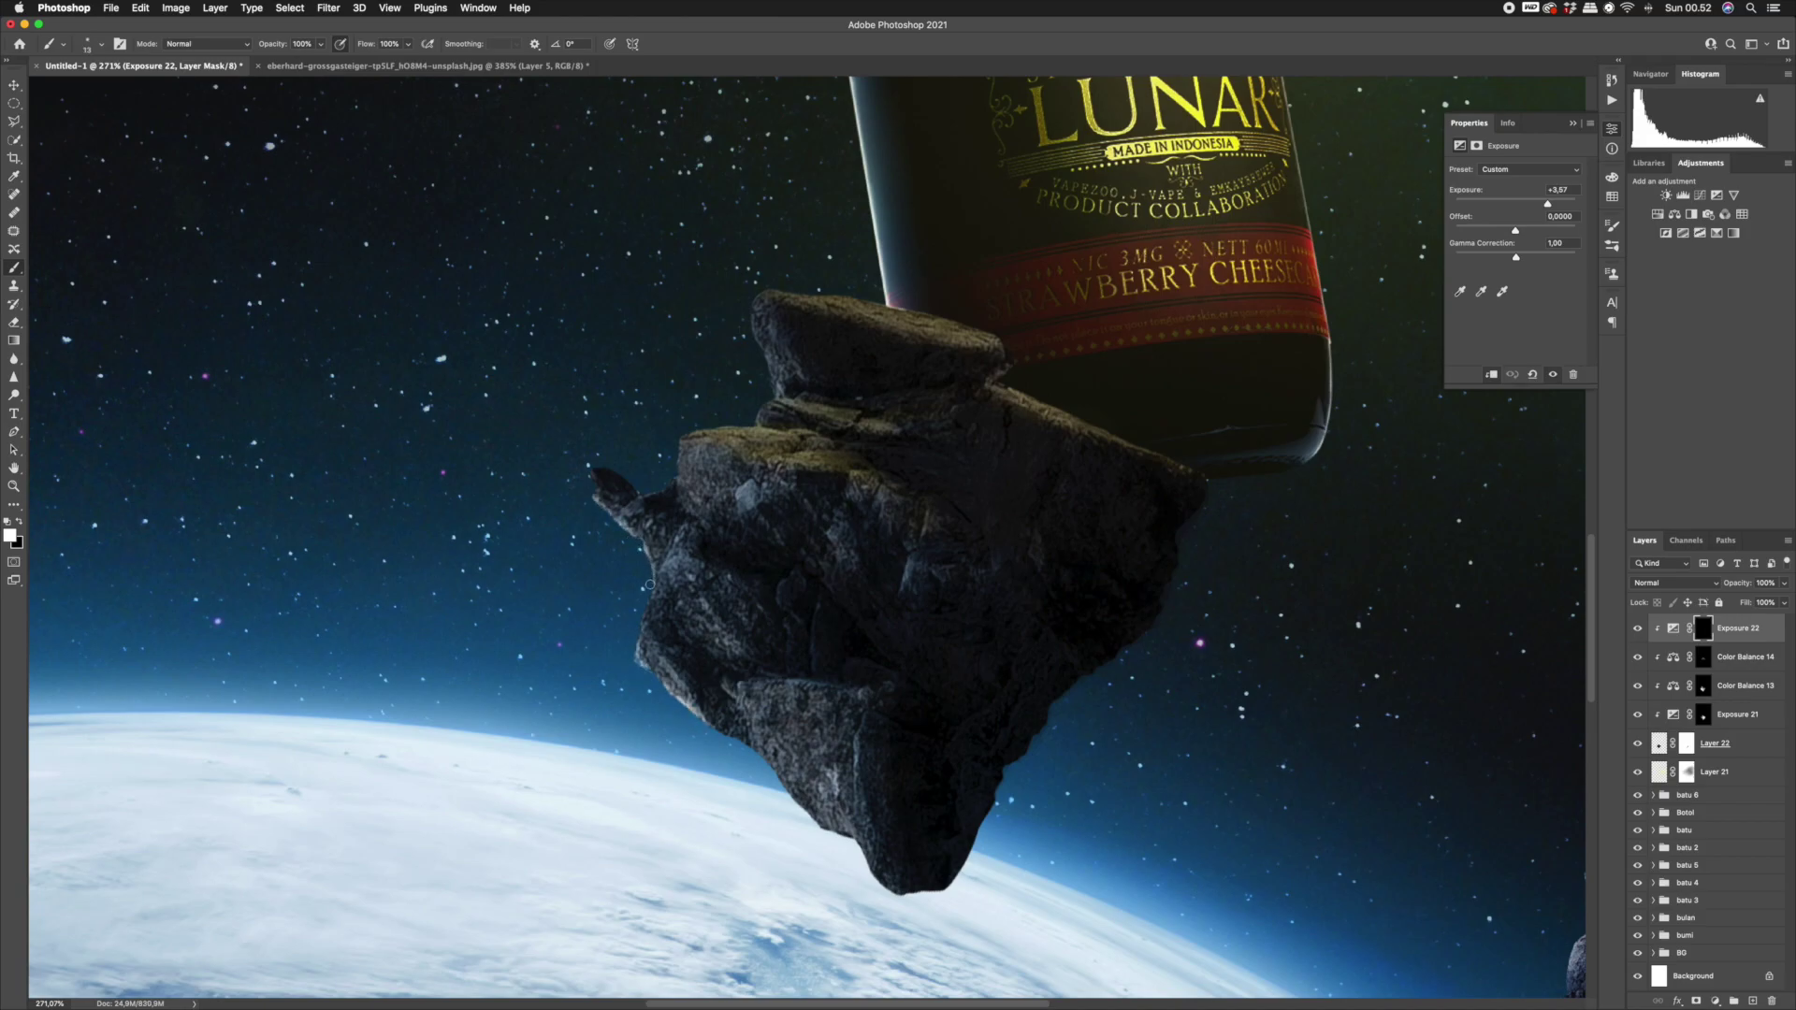
pyautogui.moveTo(648, 666); pyautogui.dragTo(668, 692)
pyautogui.moveTo(668, 694); pyautogui.dragTo(663, 677)
pyautogui.moveTo(785, 761)
pyautogui.mouseDown()
pyautogui.moveTo(854, 846)
pyautogui.moveTo(850, 793)
pyautogui.mouseUp()
pyautogui.moveTo(856, 738)
pyautogui.mouseDown()
pyautogui.moveTo(857, 780)
pyautogui.moveTo(835, 760)
pyautogui.mouseUp()
pyautogui.moveTo(827, 750)
pyautogui.mouseDown()
pyautogui.moveTo(781, 695)
pyautogui.moveTo(799, 778)
pyautogui.mouseUp()
pyautogui.moveTo(819, 771)
pyautogui.mouseDown()
pyautogui.moveTo(798, 738)
pyautogui.moveTo(810, 821)
pyautogui.mouseUp()
pyautogui.moveTo(779, 769); pyautogui.dragTo(827, 831)
pyautogui.moveTo(806, 784); pyautogui.dragTo(824, 805)
pyautogui.moveTo(789, 769); pyautogui.dragTo(831, 822)
pyautogui.moveTo(753, 628); pyautogui.dragTo(704, 585)
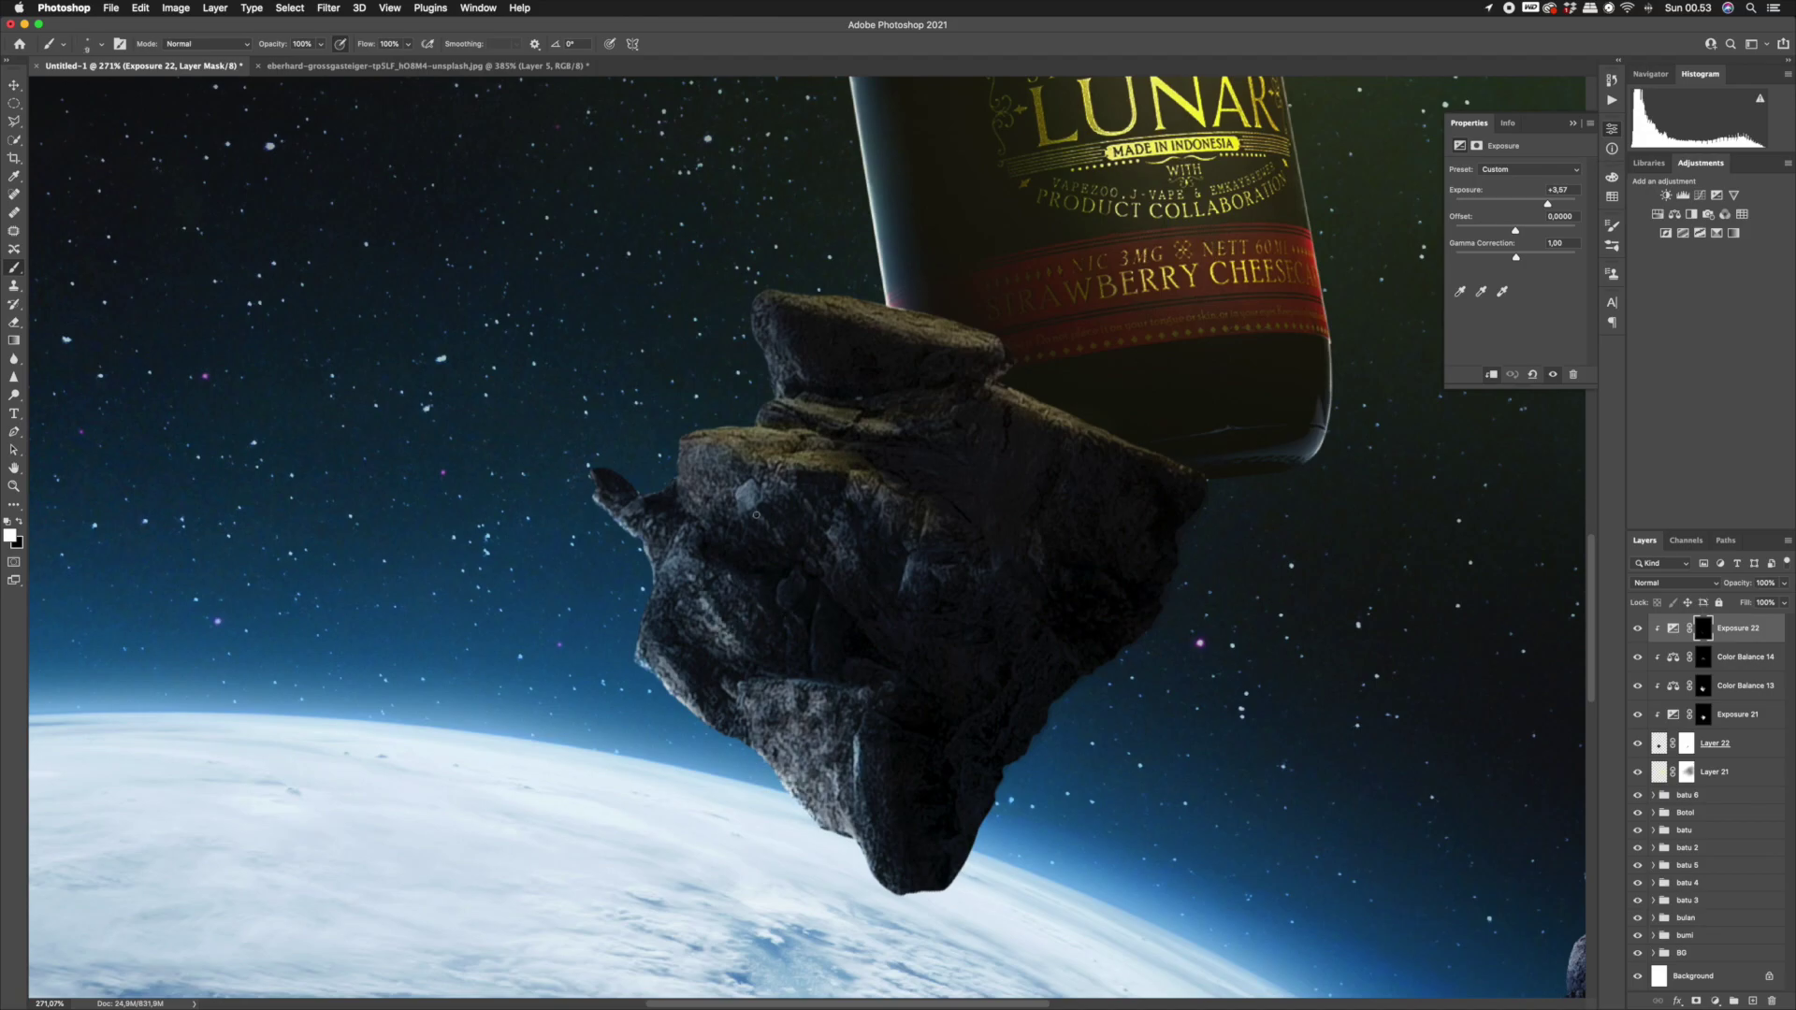
# Paint highlights on the Exposure 22 mask along the rock's ledges and upper slab, undoing unwanted strokes.
pyautogui.moveTo(707, 453); pyautogui.dragTo(697, 482)
pyautogui.moveTo(696, 468); pyautogui.dragTo(704, 468)
pyautogui.moveTo(685, 455); pyautogui.dragTo(727, 496)
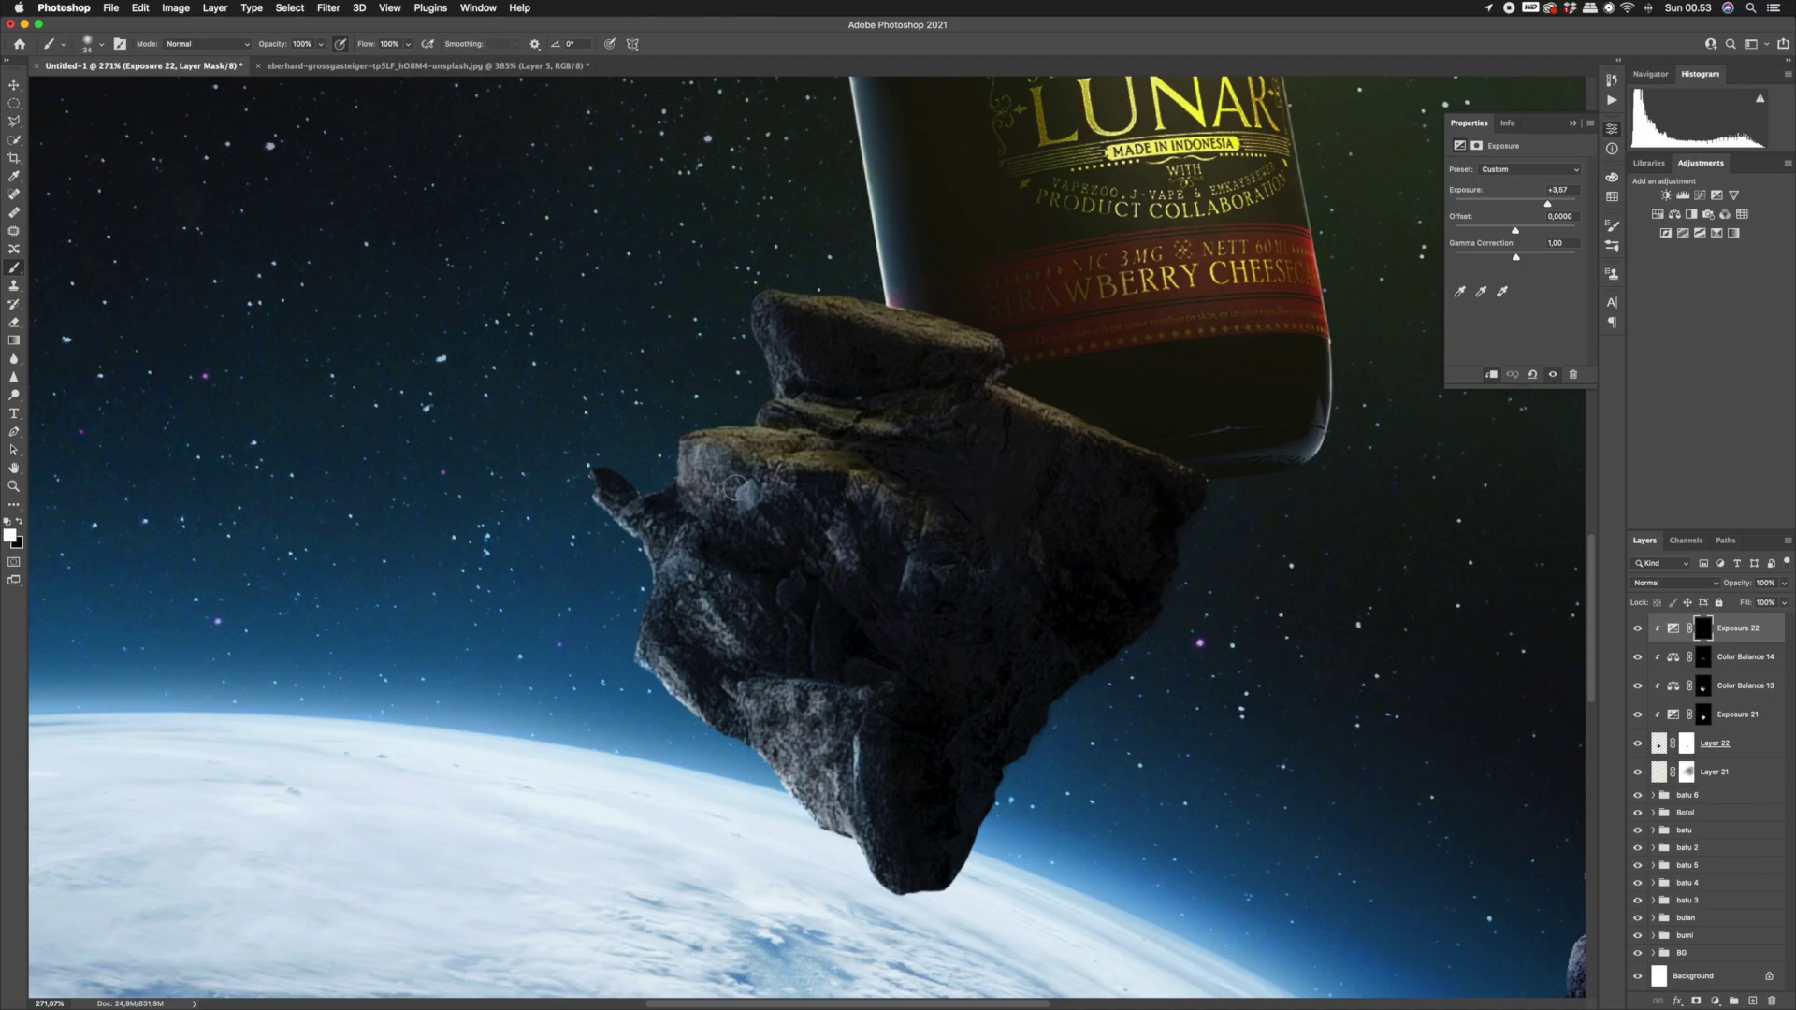
pyautogui.moveTo(761, 338); pyautogui.dragTo(778, 383)
pyautogui.moveTo(982, 341); pyautogui.dragTo(985, 338)
pyautogui.moveTo(1050, 408); pyautogui.dragTo(1042, 408)
pyautogui.moveTo(1033, 400); pyautogui.dragTo(1104, 431)
pyautogui.press('super+z')
pyautogui.moveTo(907, 451); pyautogui.dragTo(811, 411)
pyautogui.press('super+z')
pyautogui.moveTo(949, 327)
pyautogui.mouseDown()
pyautogui.moveTo(877, 308)
pyautogui.moveTo(941, 312)
pyautogui.mouseUp()
pyautogui.moveTo(936, 315); pyautogui.dragTo(859, 305)
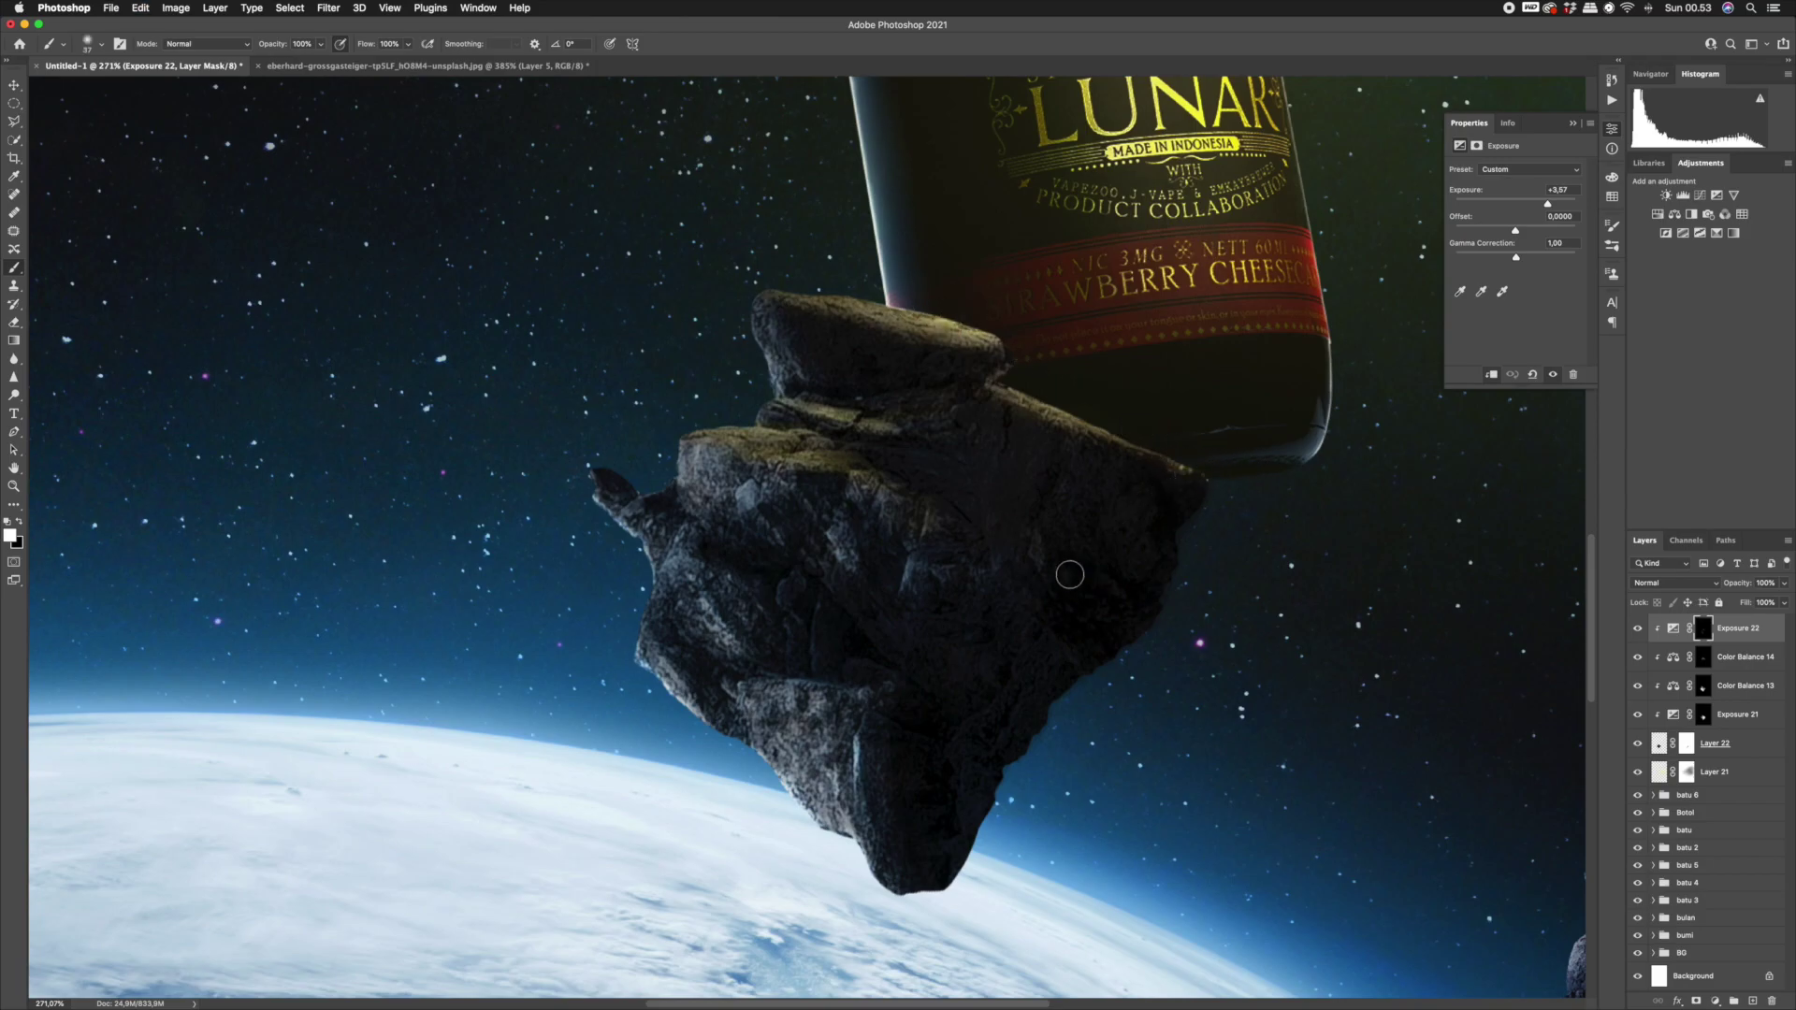
pyautogui.moveTo(884, 492); pyautogui.dragTo(876, 492)
pyautogui.moveTo(865, 466)
pyautogui.mouseDown()
pyautogui.moveTo(795, 452)
pyautogui.moveTo(823, 488)
pyautogui.moveTo(711, 496)
pyautogui.mouseUp()
# Touch up the Exposure 22 mask highlights around the rock's lower tip and check the whole composition.
pyautogui.press('z')
pyautogui.click(1011, 573)
pyautogui.moveTo(891, 584)
pyautogui.mouseDown()
pyautogui.moveTo(806, 589)
pyautogui.moveTo(854, 682)
pyautogui.mouseUp()
pyautogui.press('b')
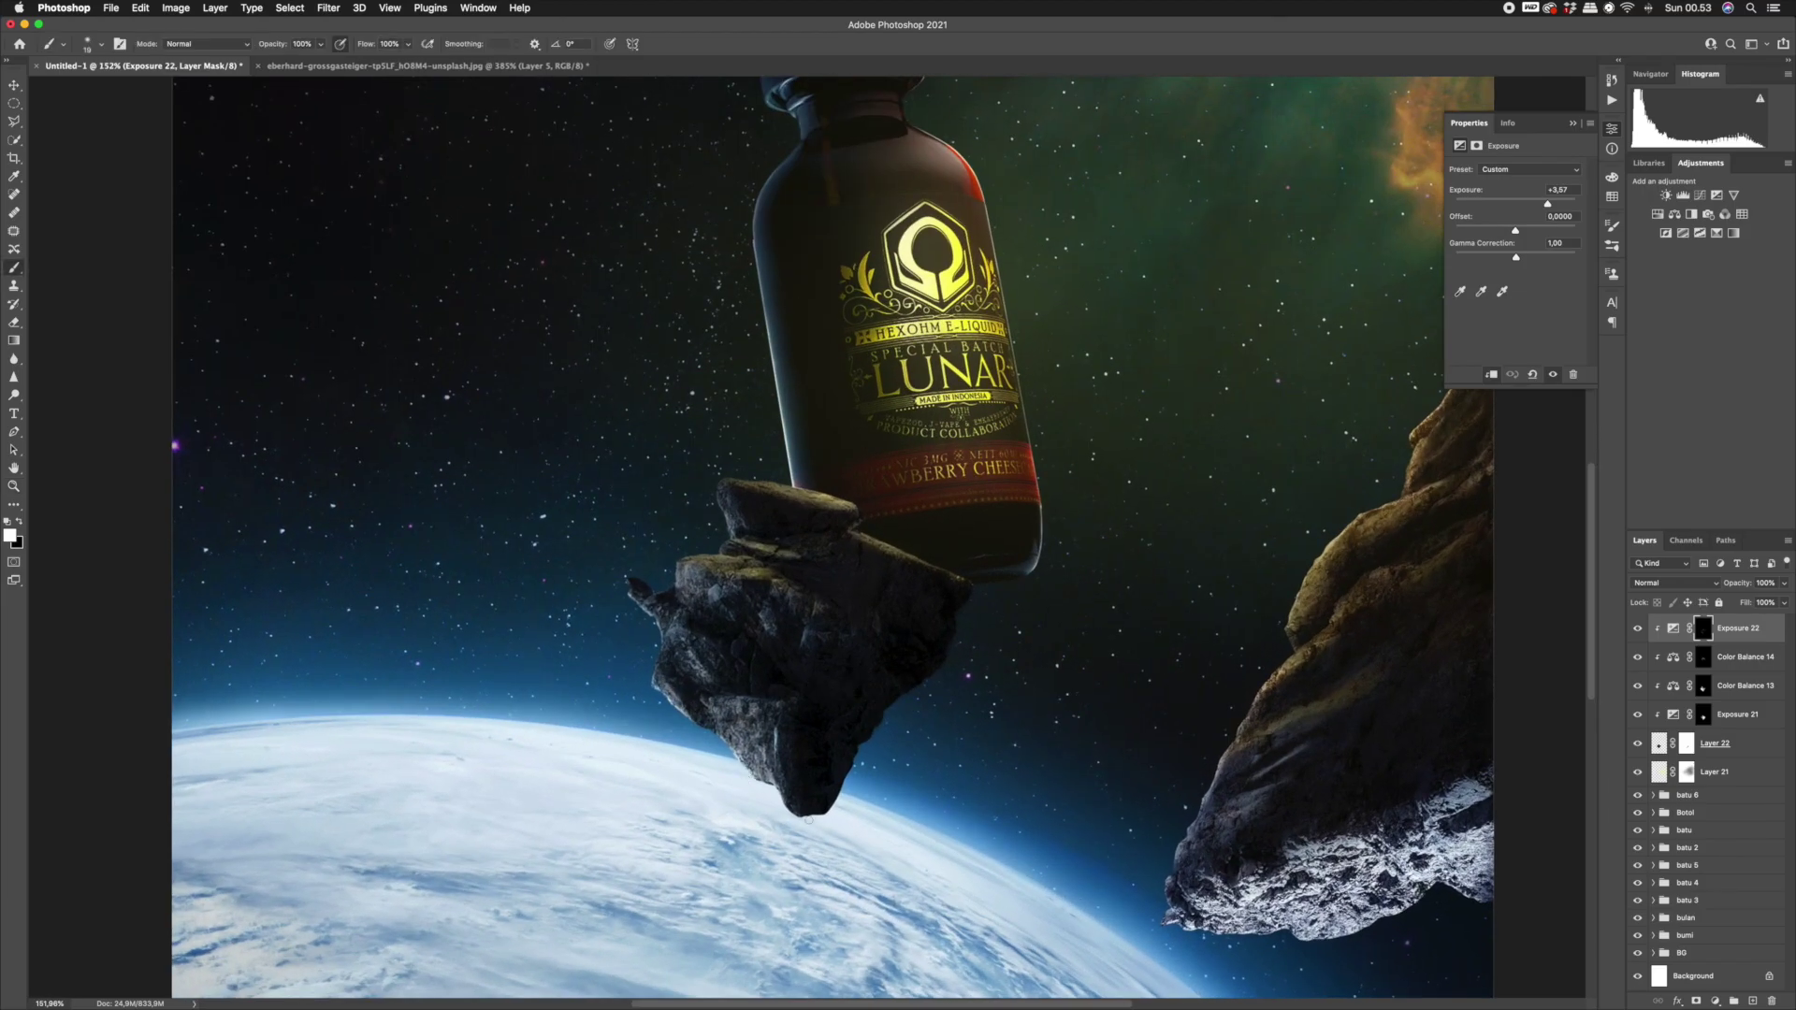
pyautogui.moveTo(796, 819); pyautogui.dragTo(802, 819)
pyautogui.press('z')
pyautogui.moveTo(842, 703)
pyautogui.mouseDown()
pyautogui.moveTo(769, 683)
pyautogui.moveTo(816, 675)
pyautogui.moveTo(816, 634)
pyautogui.moveTo(749, 638)
pyautogui.moveTo(719, 548)
pyautogui.moveTo(707, 565)
pyautogui.mouseUp()
pyautogui.click(861, 667)
pyautogui.click(860, 667)
pyautogui.click(941, 794)
pyautogui.press('b')
pyautogui.press('z')
pyautogui.moveTo(915, 787); pyautogui.dragTo(865, 823)
pyautogui.click(893, 834)
pyautogui.moveTo(773, 651); pyautogui.dragTo(818, 705)
pyautogui.press('b')
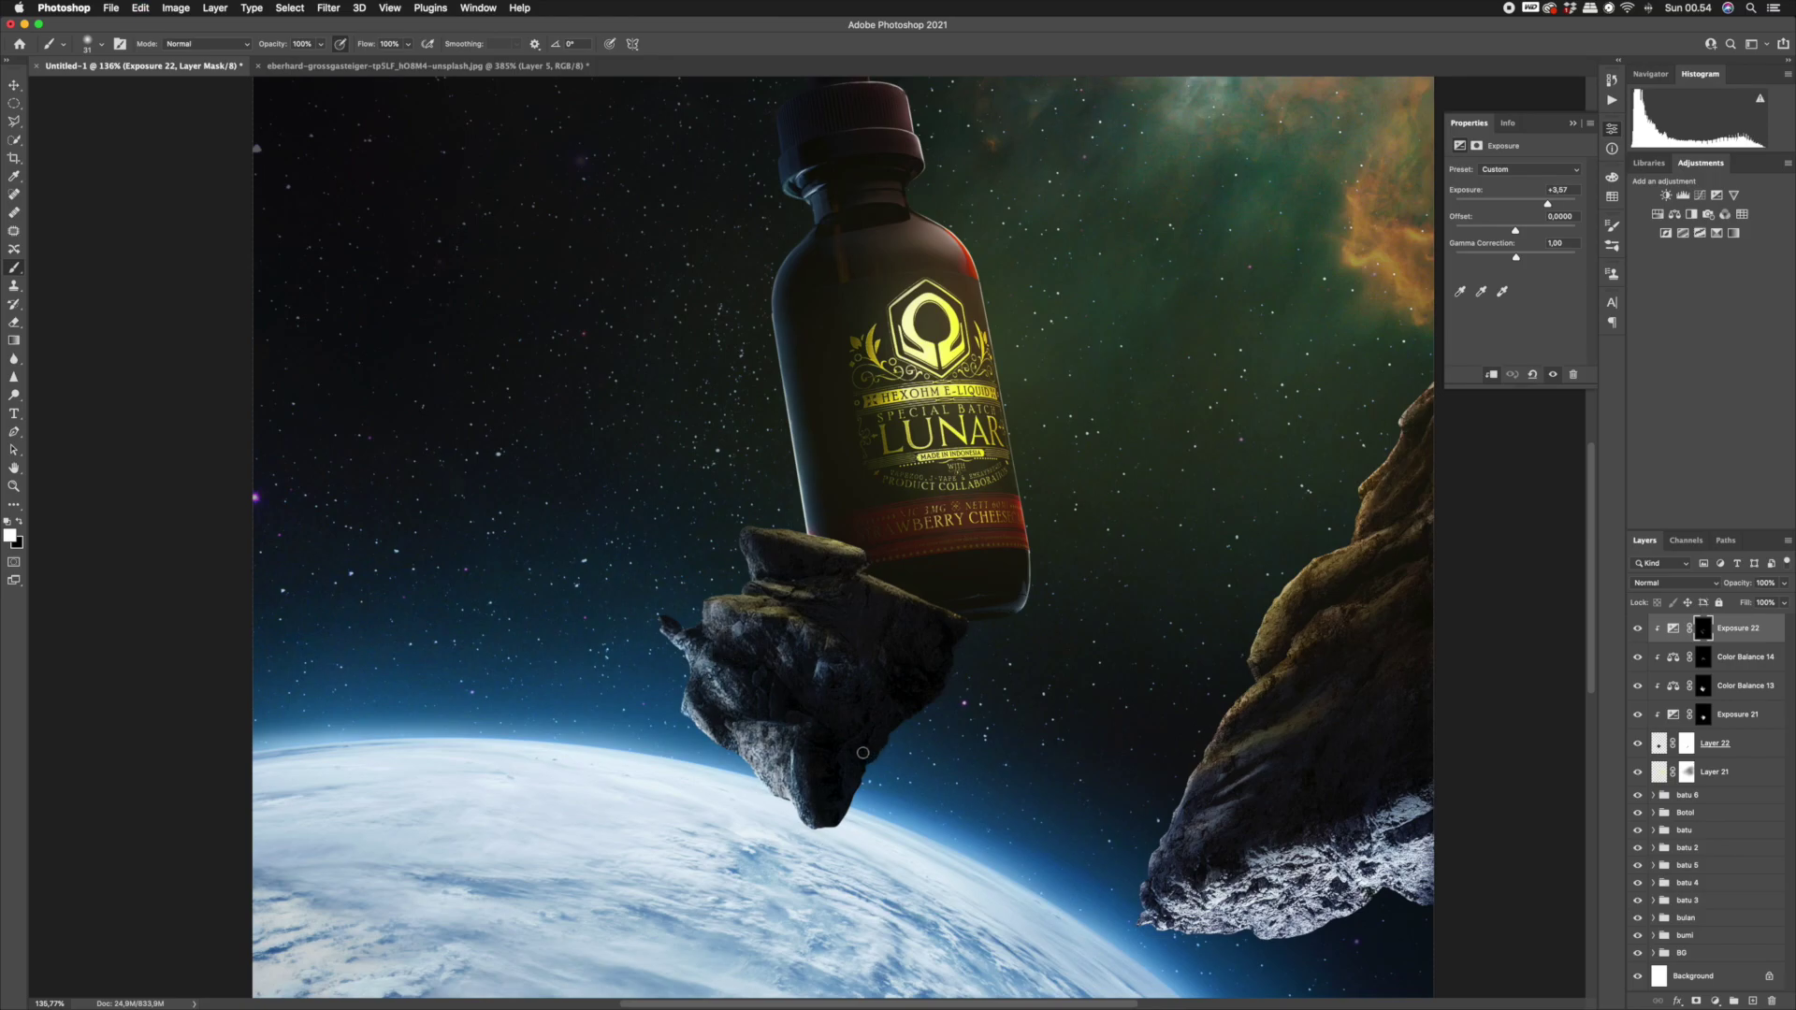
pyautogui.press('z')
pyautogui.moveTo(1018, 601); pyautogui.dragTo(926, 629)
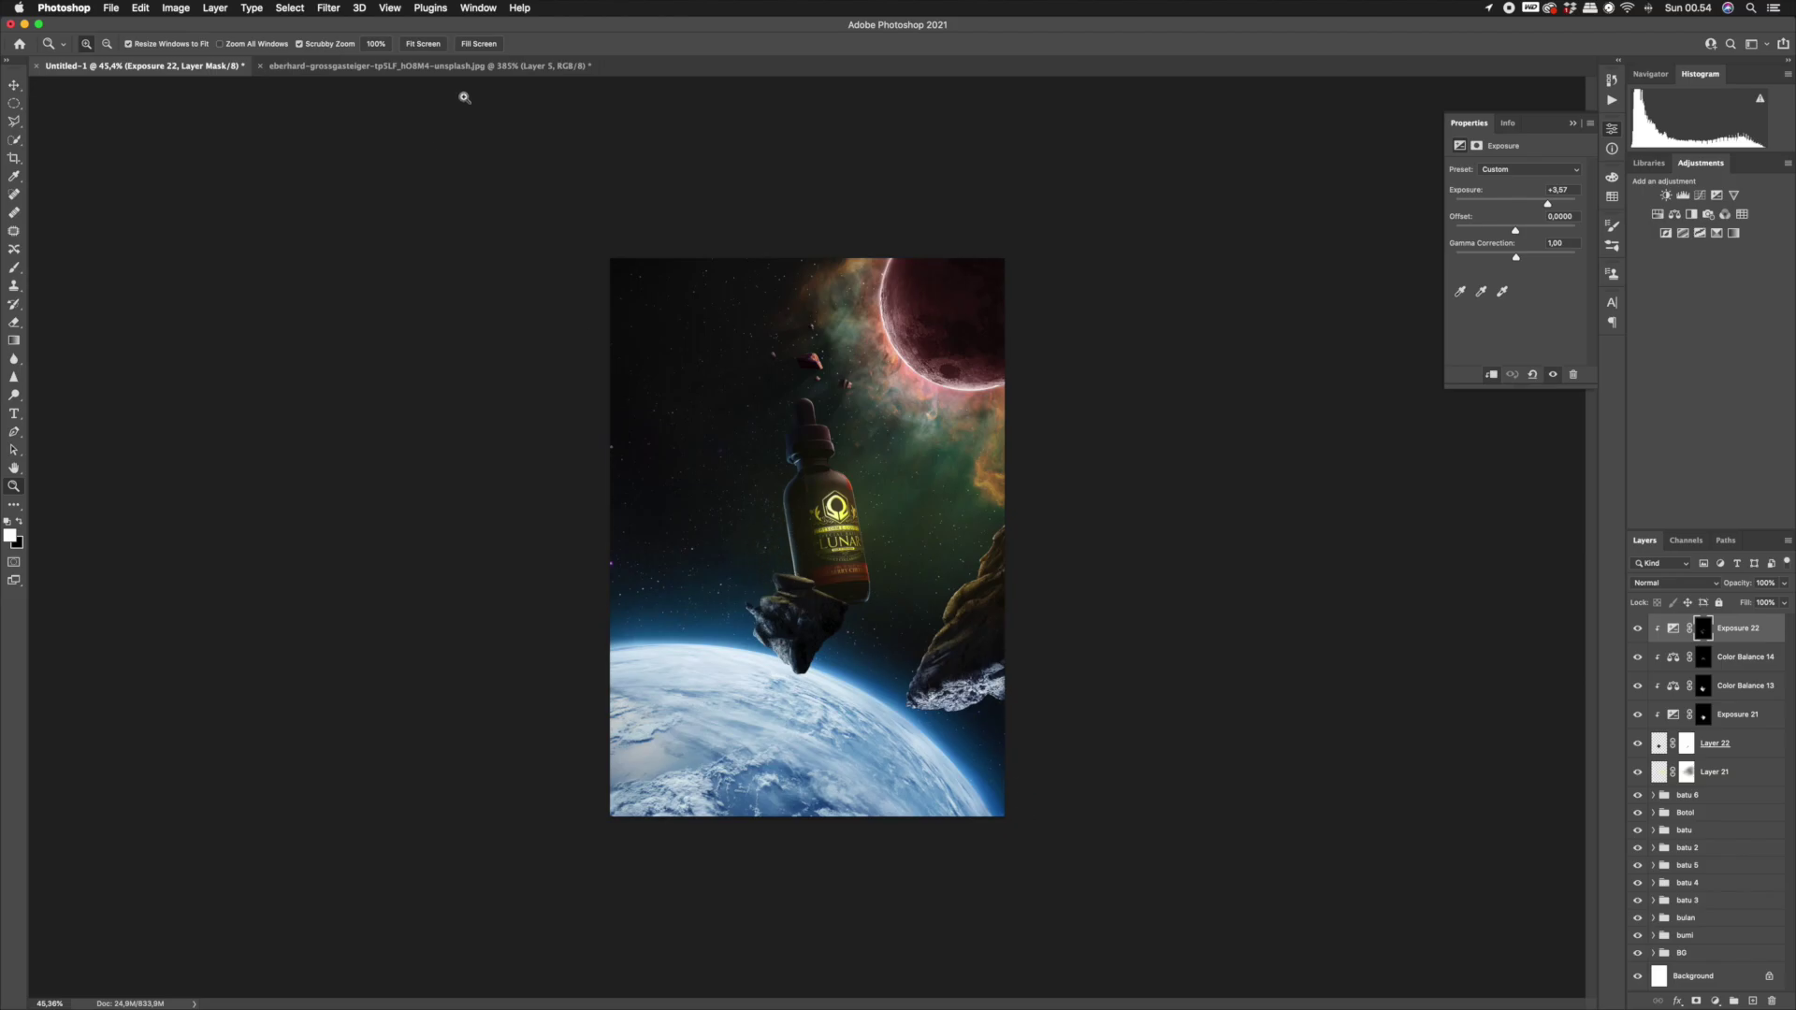
# In the mountain photo's Background layer, trace a closed Pen path around the domed boulder on the ridge's left skyline.
pyautogui.click(440, 65)
pyautogui.moveTo(1001, 559); pyautogui.dragTo(992, 601)
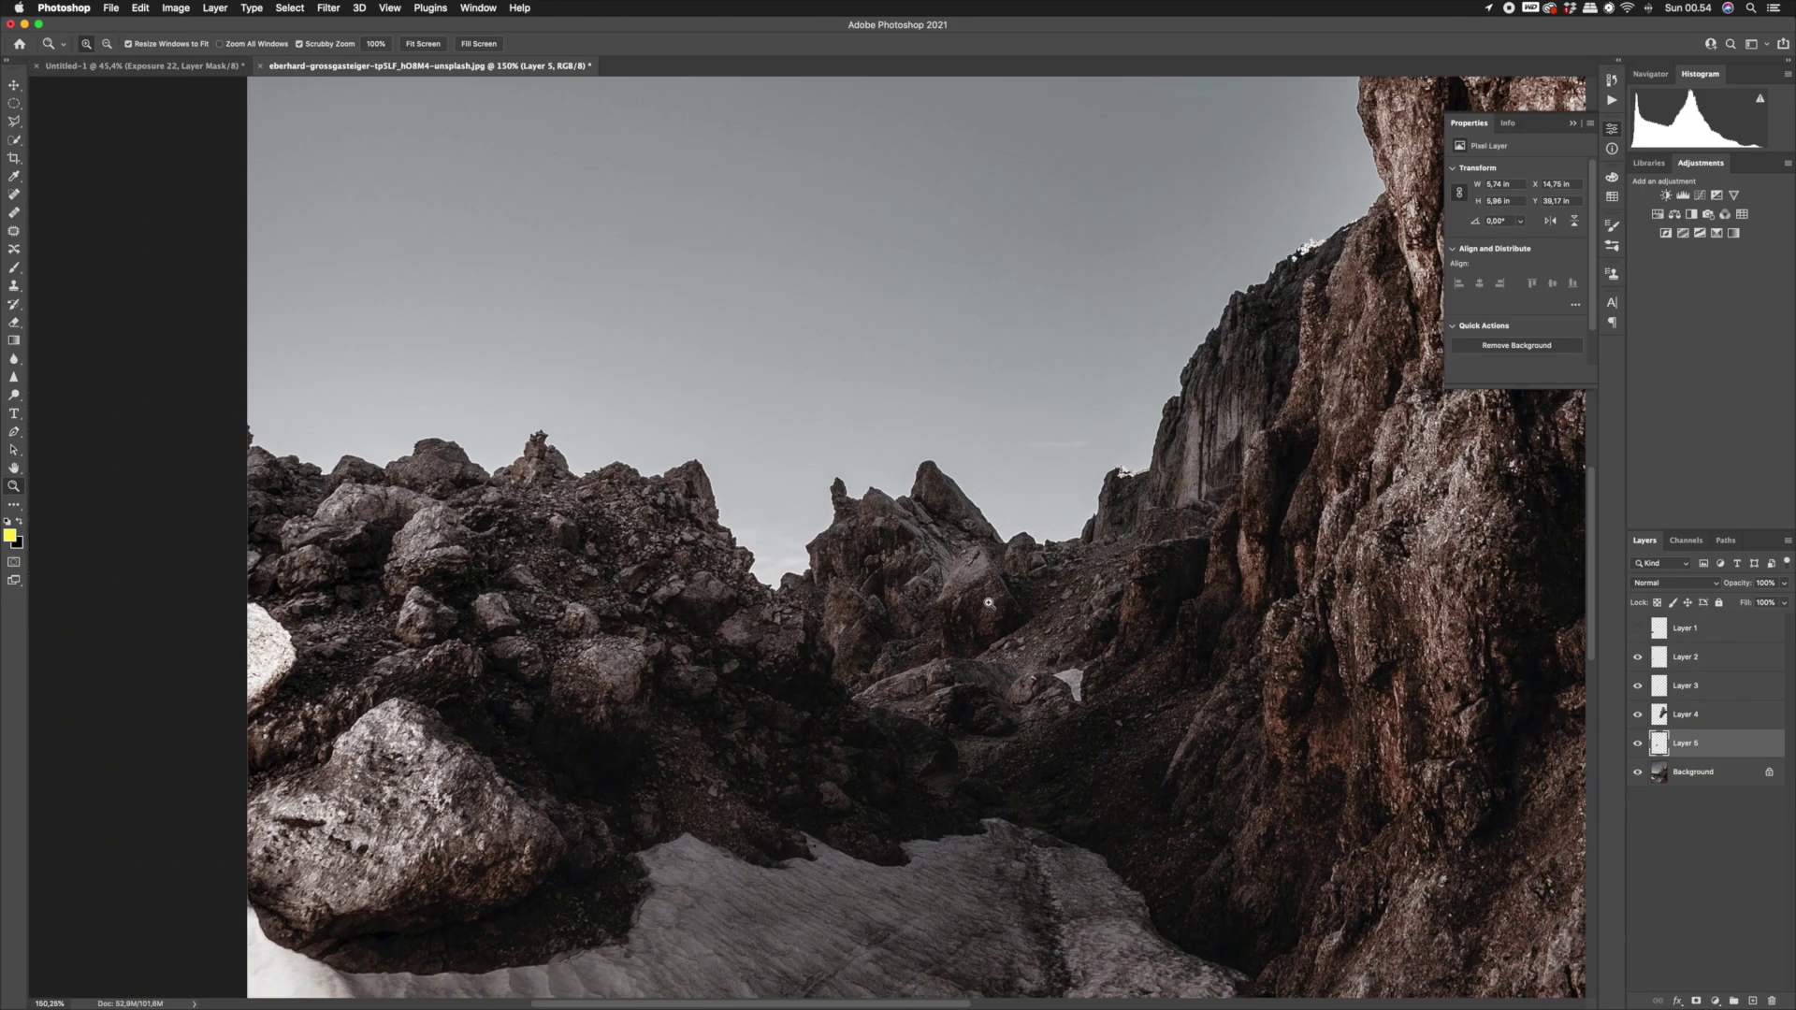
pyautogui.moveTo(963, 699); pyautogui.dragTo(1071, 665)
pyautogui.moveTo(736, 538); pyautogui.dragTo(1080, 587)
pyautogui.moveTo(611, 372); pyautogui.dragTo(739, 532)
pyautogui.hotkey('alt', '[')
pyautogui.press('p')
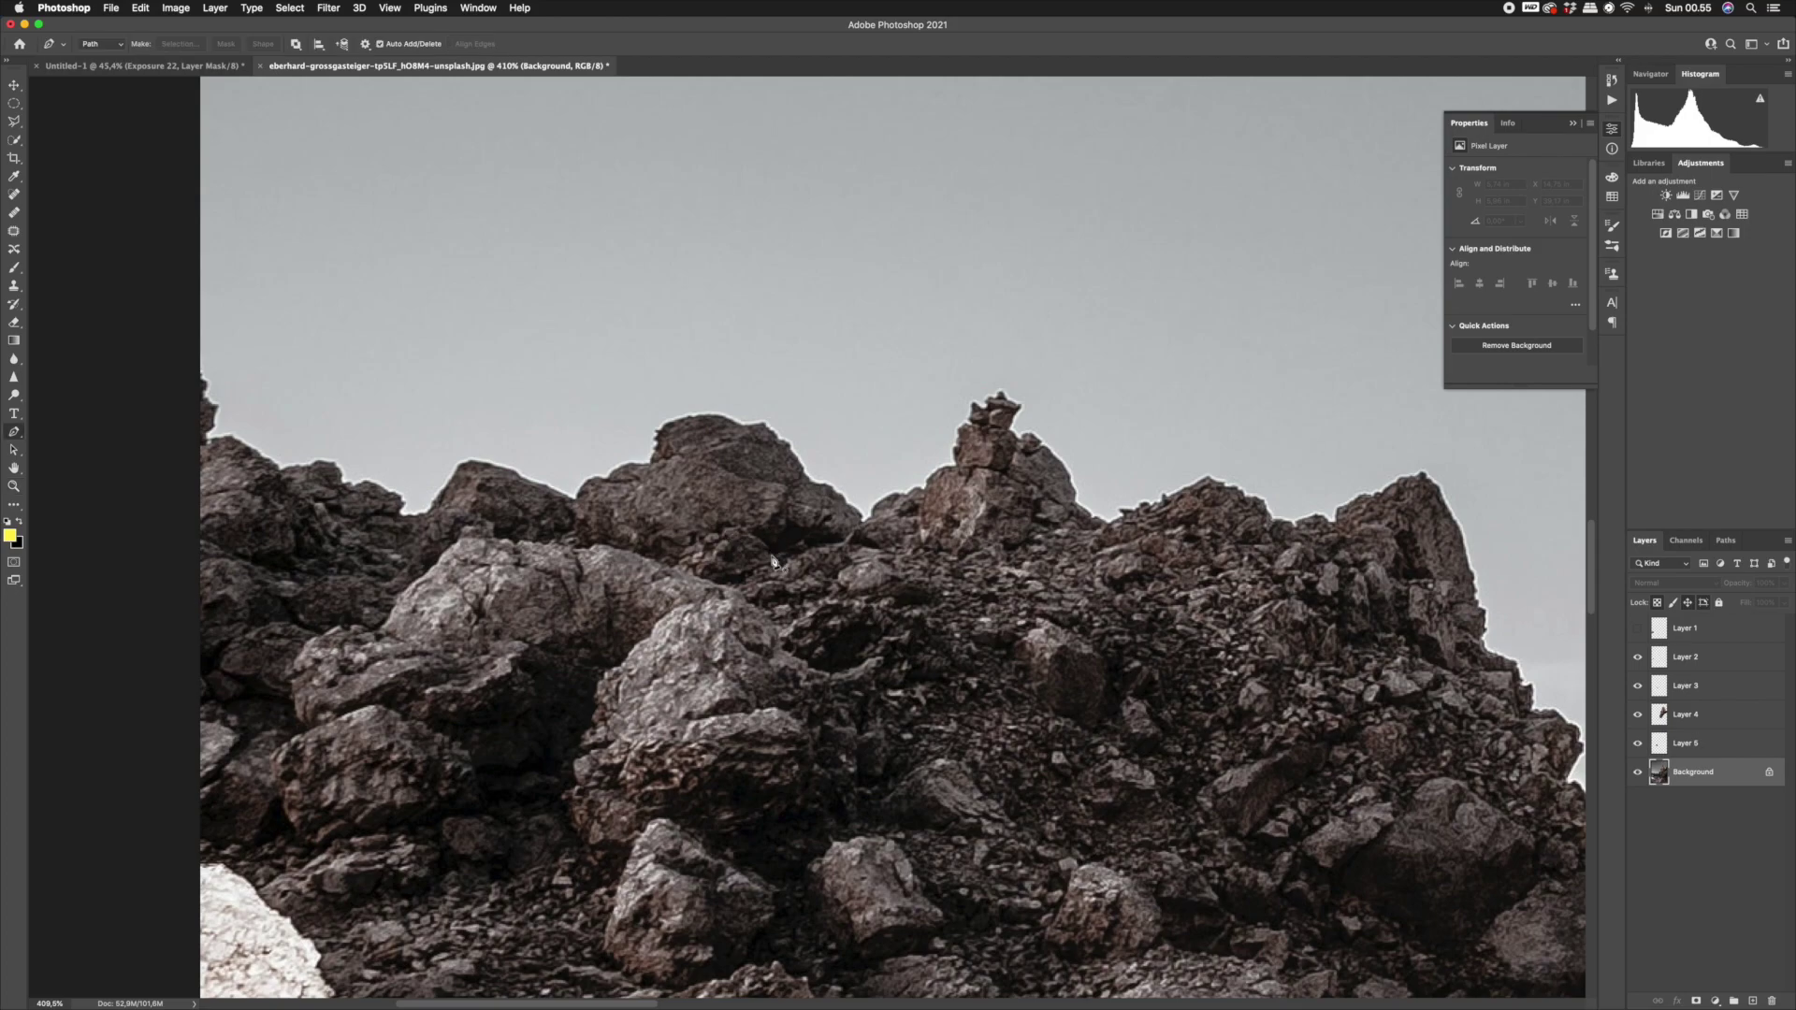
pyautogui.click(593, 531)
pyautogui.moveTo(591, 481); pyautogui.dragTo(597, 481)
pyautogui.click(626, 465)
pyautogui.click(653, 463)
pyautogui.click(659, 449)
pyautogui.click(663, 436)
pyautogui.moveTo(693, 418); pyautogui.dragTo(732, 422)
pyautogui.click(712, 415)
pyautogui.click(760, 425)
pyautogui.click(777, 438)
pyautogui.click(785, 449)
pyautogui.click(800, 469)
pyautogui.click(808, 482)
pyautogui.click(828, 490)
pyautogui.click(842, 503)
pyautogui.click(855, 517)
pyautogui.click(841, 545)
pyautogui.click(820, 546)
pyautogui.click(801, 549)
pyautogui.click(779, 555)
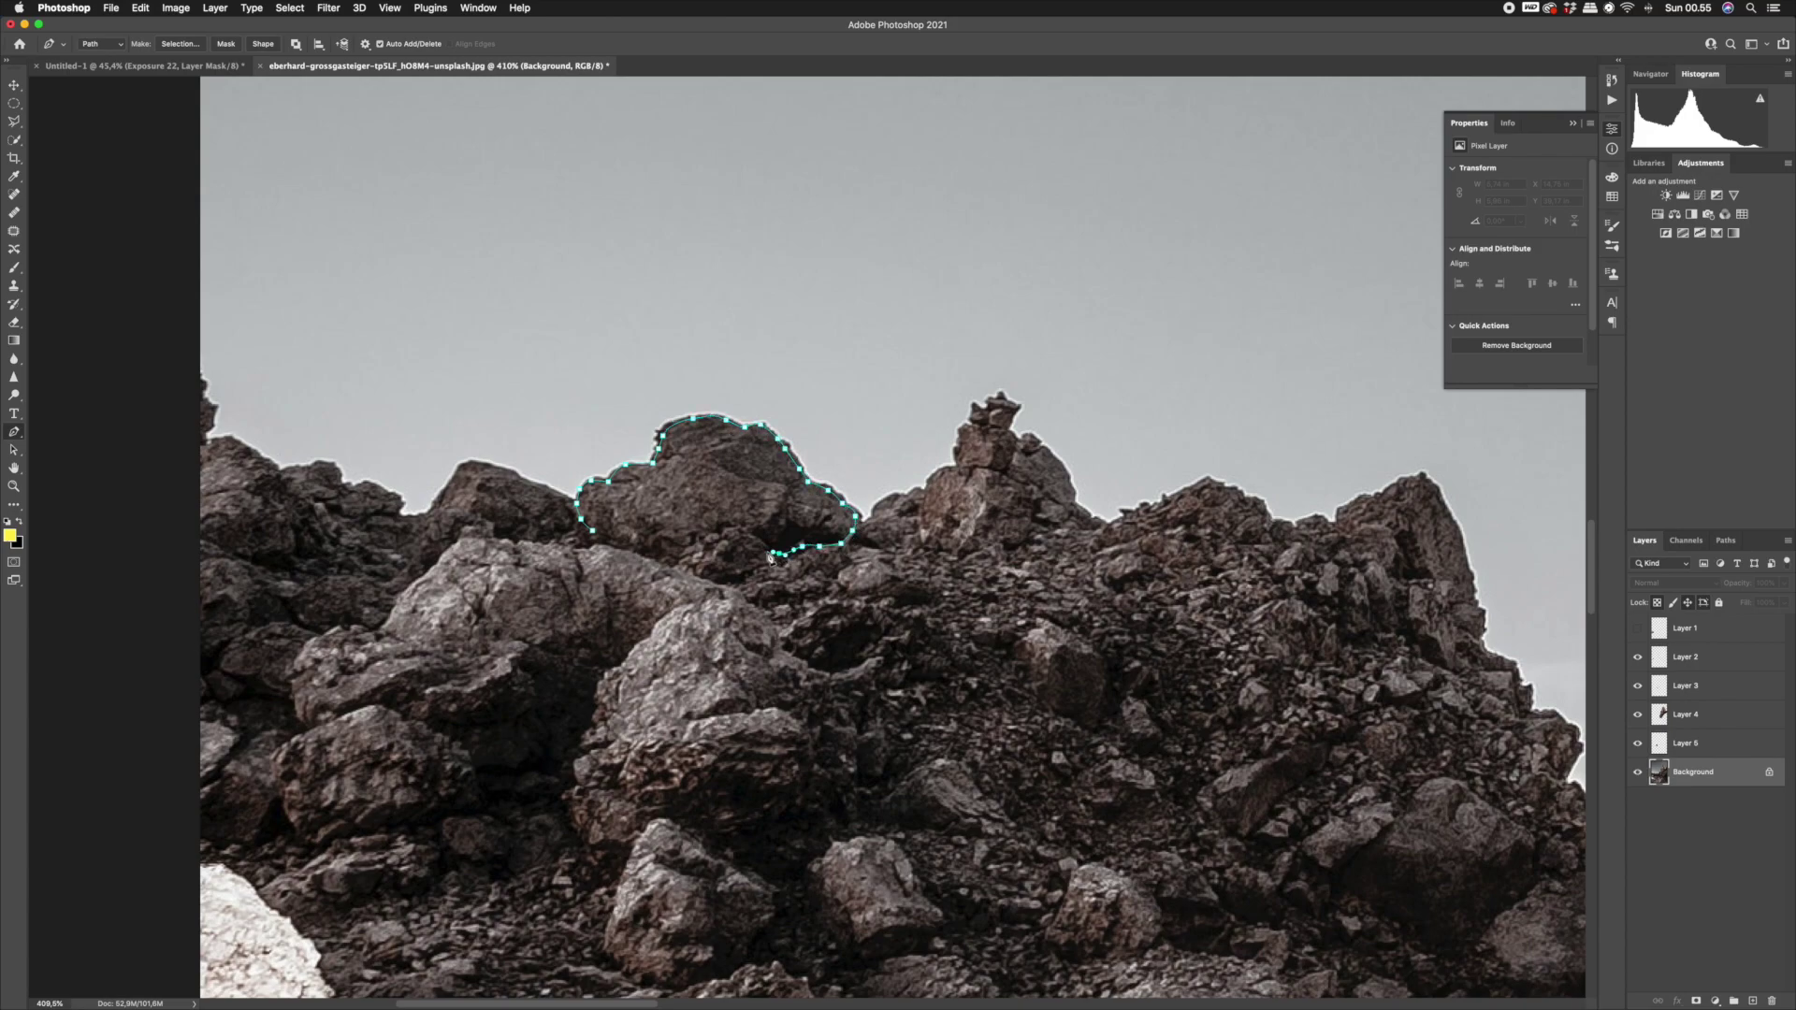
pyautogui.click(741, 540)
pyautogui.click(726, 539)
pyautogui.click(711, 541)
pyautogui.click(693, 547)
pyautogui.click(674, 552)
pyautogui.click(653, 551)
pyautogui.click(623, 541)
pyautogui.click(592, 531)
# Copy the traced boulder from the Background to a new layer and return to the LUNAR composite.
pyautogui.press('super+Return')
pyautogui.press('super+j')
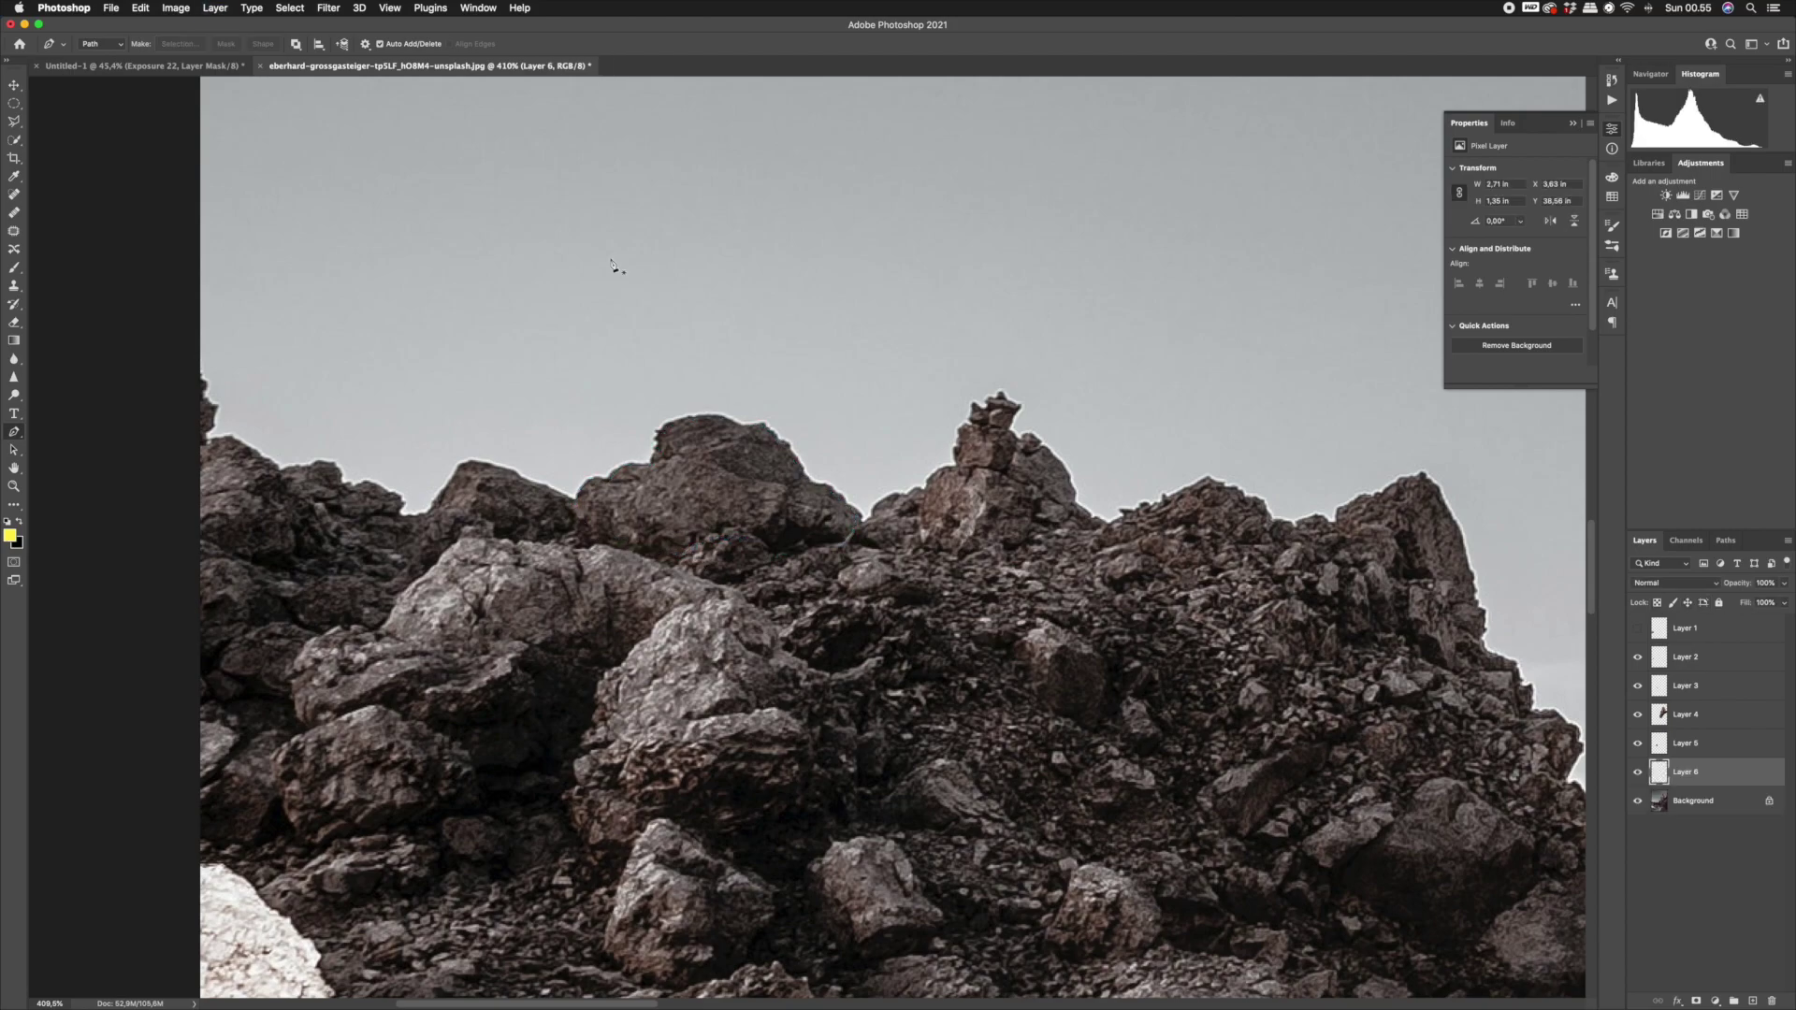
pyautogui.hotkey('ctrl', 'Tab')
pyautogui.press('z')
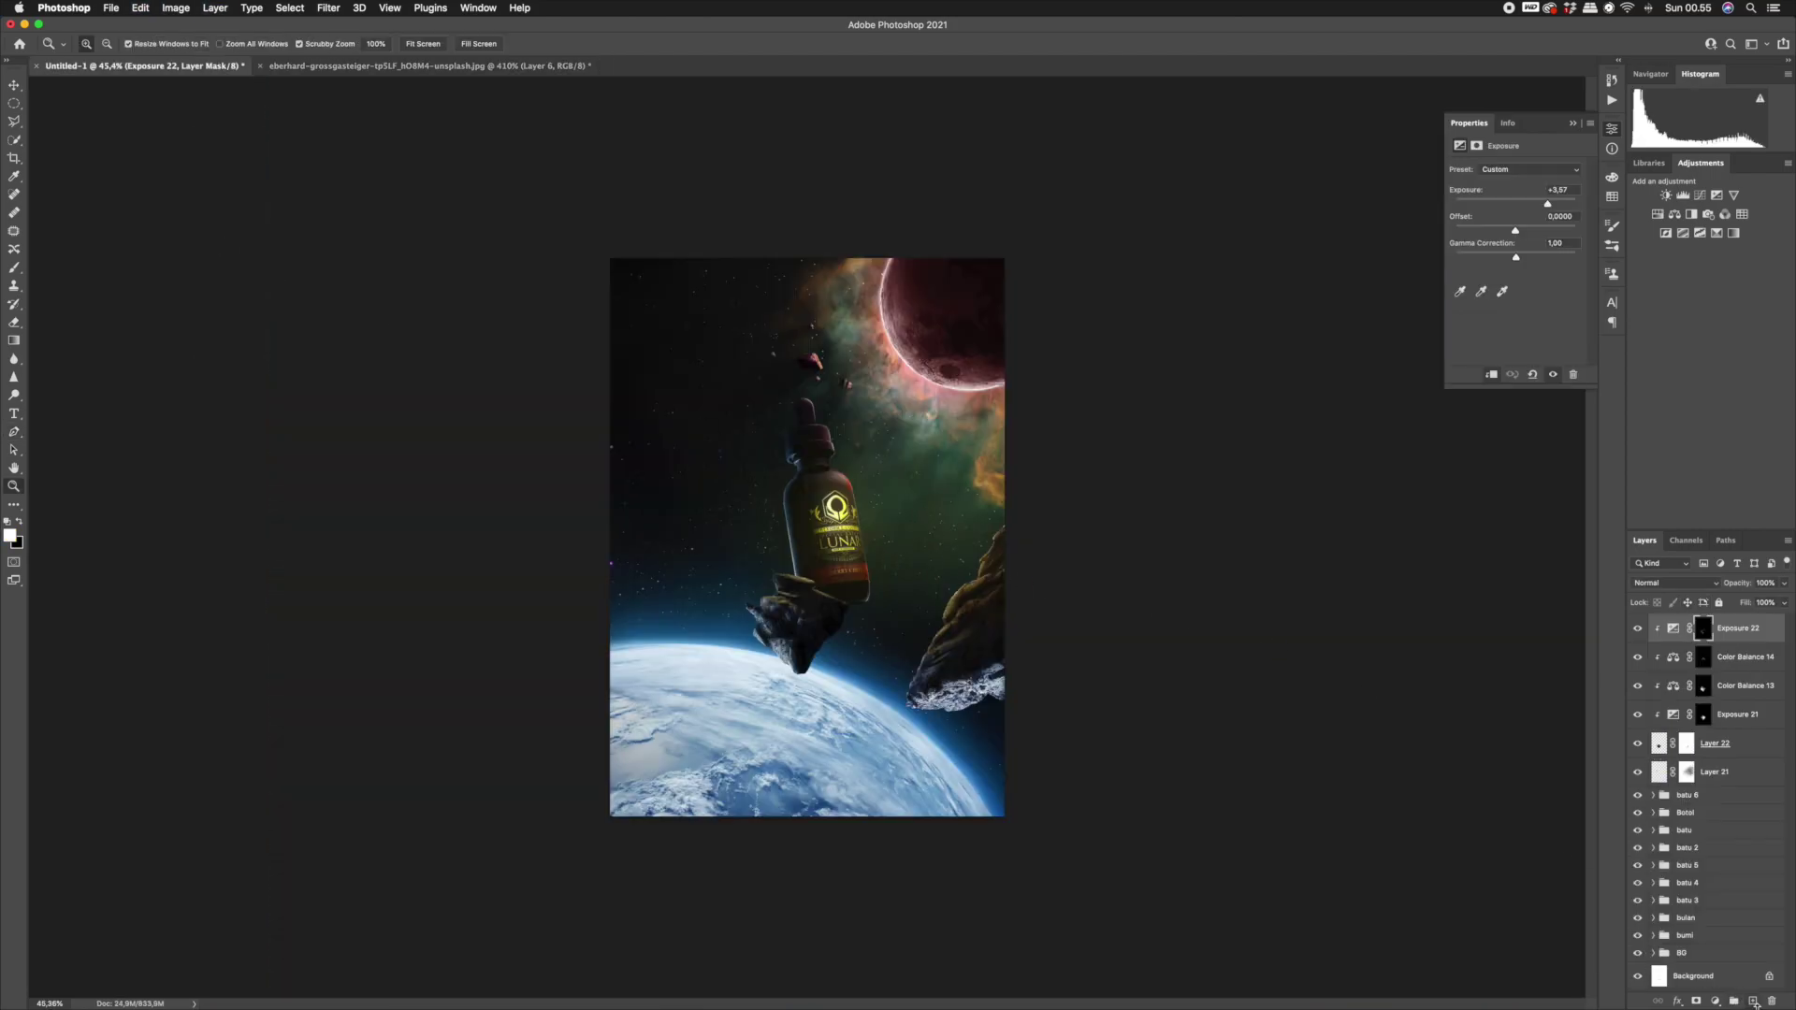
# Group Layer 22 and its clipped adjustments up to Exposure 22 as "batu 7".
pyautogui.keyDown('shift'); pyautogui.click(1724, 772); pyautogui.keyUp('shift')
pyautogui.keyDown('shift'); pyautogui.click(1749, 753); pyautogui.keyUp('shift')
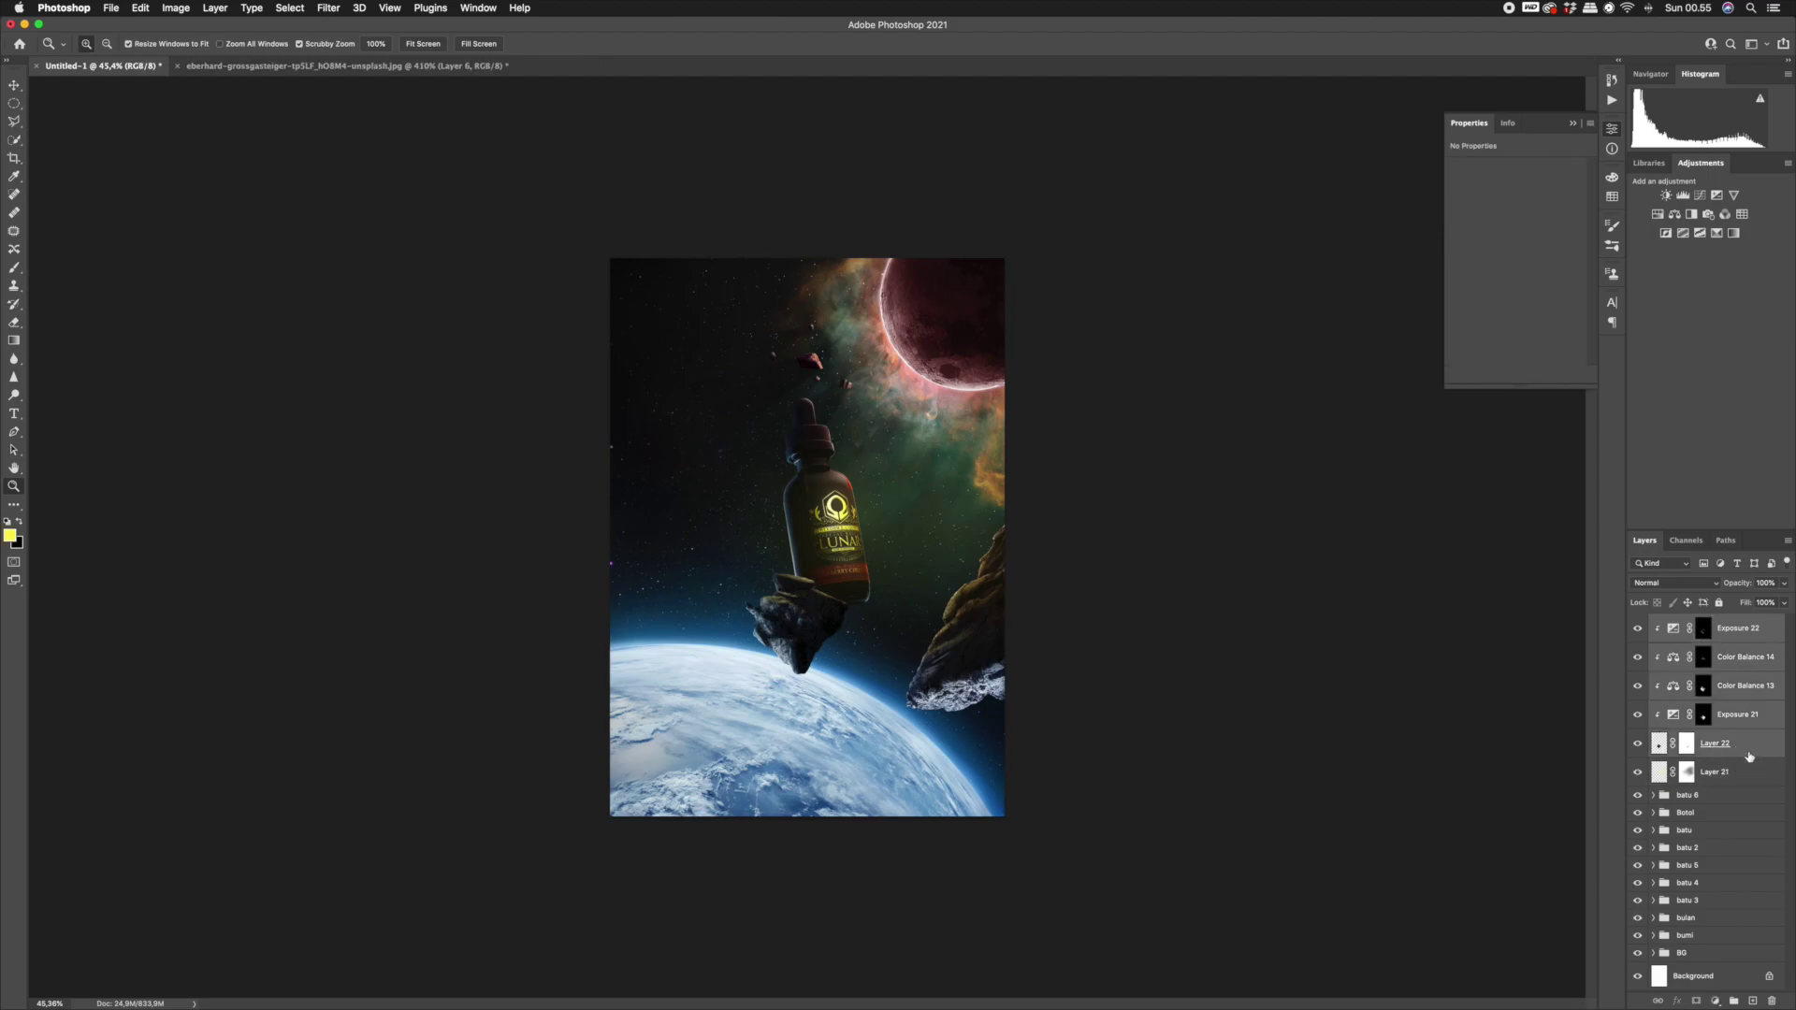
pyautogui.press('super+g')
pyautogui.write('batu 7')
pyautogui.press('Return')
# Place the boulder cut-out on a new layer beneath the Botol group, tucked behind the bottle just above the supporting rock.
pyautogui.press('super+shift+alt+n')
pyautogui.press('v')
pyautogui.press('super+bracketleft')
pyautogui.press('super+bracketleft')
pyautogui.press('super+bracketleft')
pyautogui.press('super+bracketleft')
pyautogui.moveTo(803, 532); pyautogui.dragTo(773, 591)
pyautogui.hotkey('alt', 'space')
pyautogui.press('super+t')
pyautogui.press('Return')
pyautogui.press('z')
pyautogui.press('super+0')
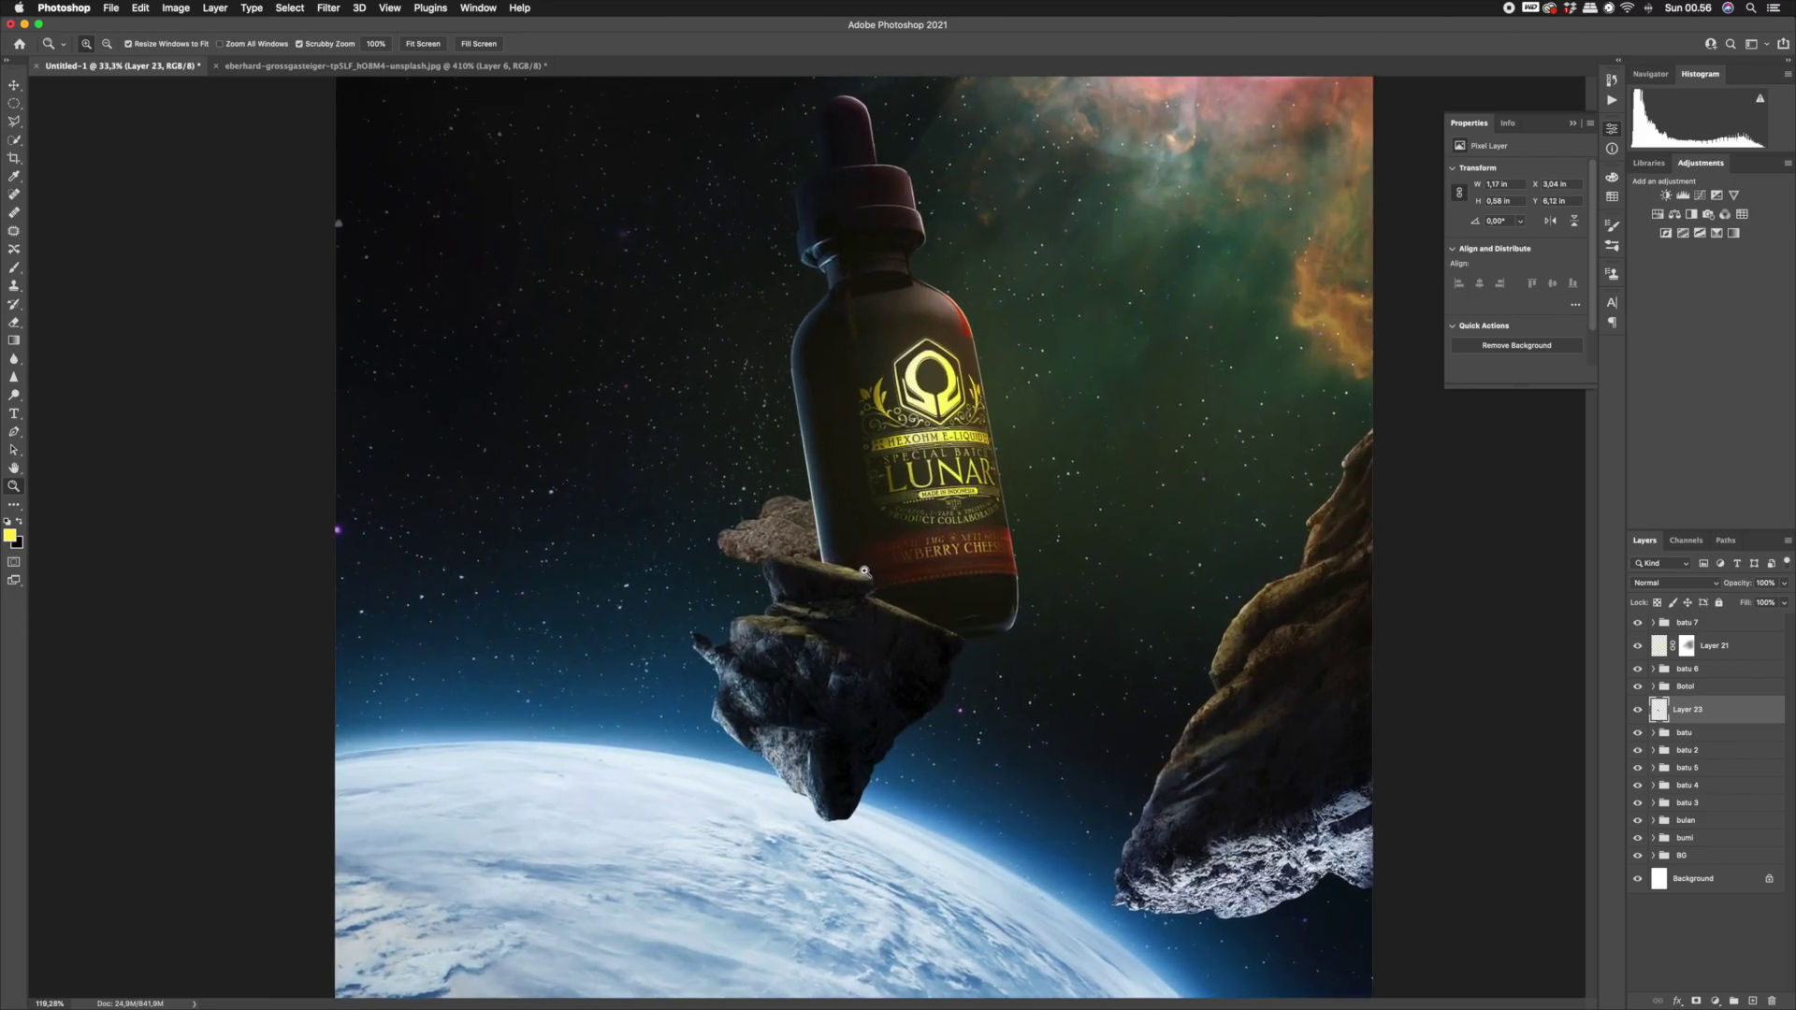
# Add an Exposure of -7.91 clipped to Layer 23 and invert its mask.
pyautogui.click(1714, 1001)
pyautogui.click(1738, 815)
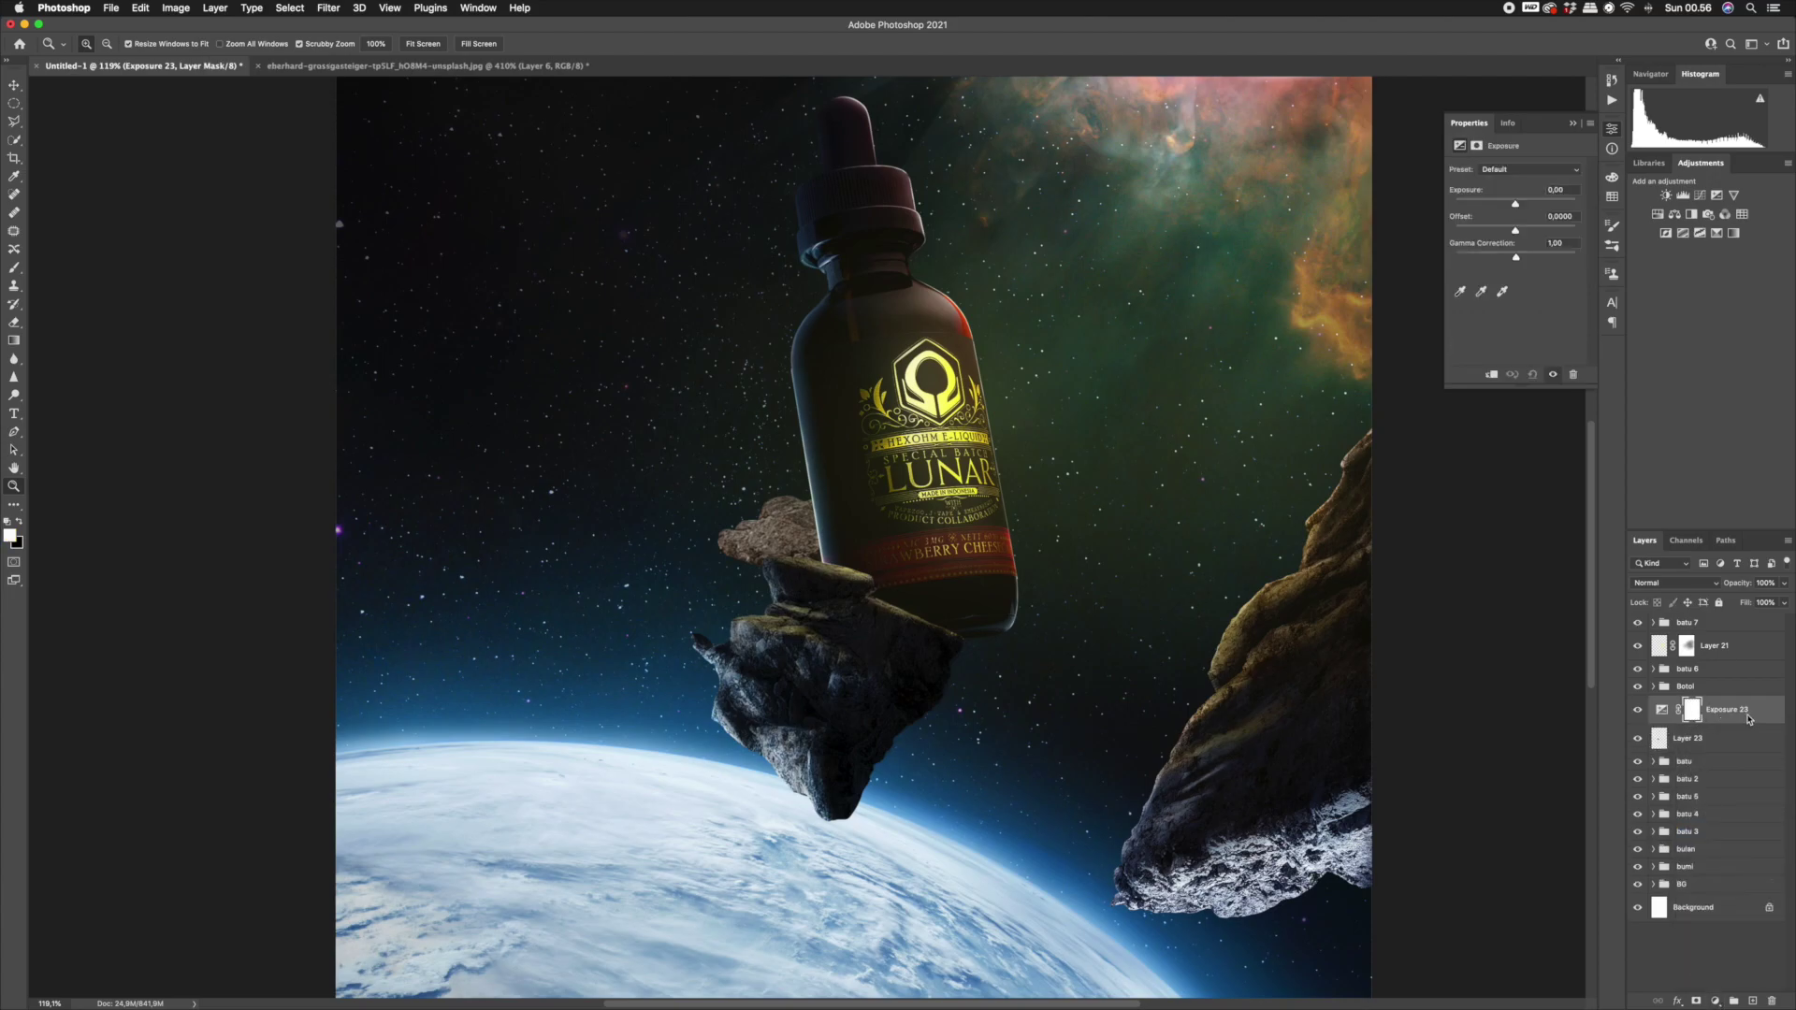
pyautogui.rightClick(1749, 718)
pyautogui.click(1636, 668)
pyautogui.moveTo(1516, 201); pyautogui.dragTo(1476, 205)
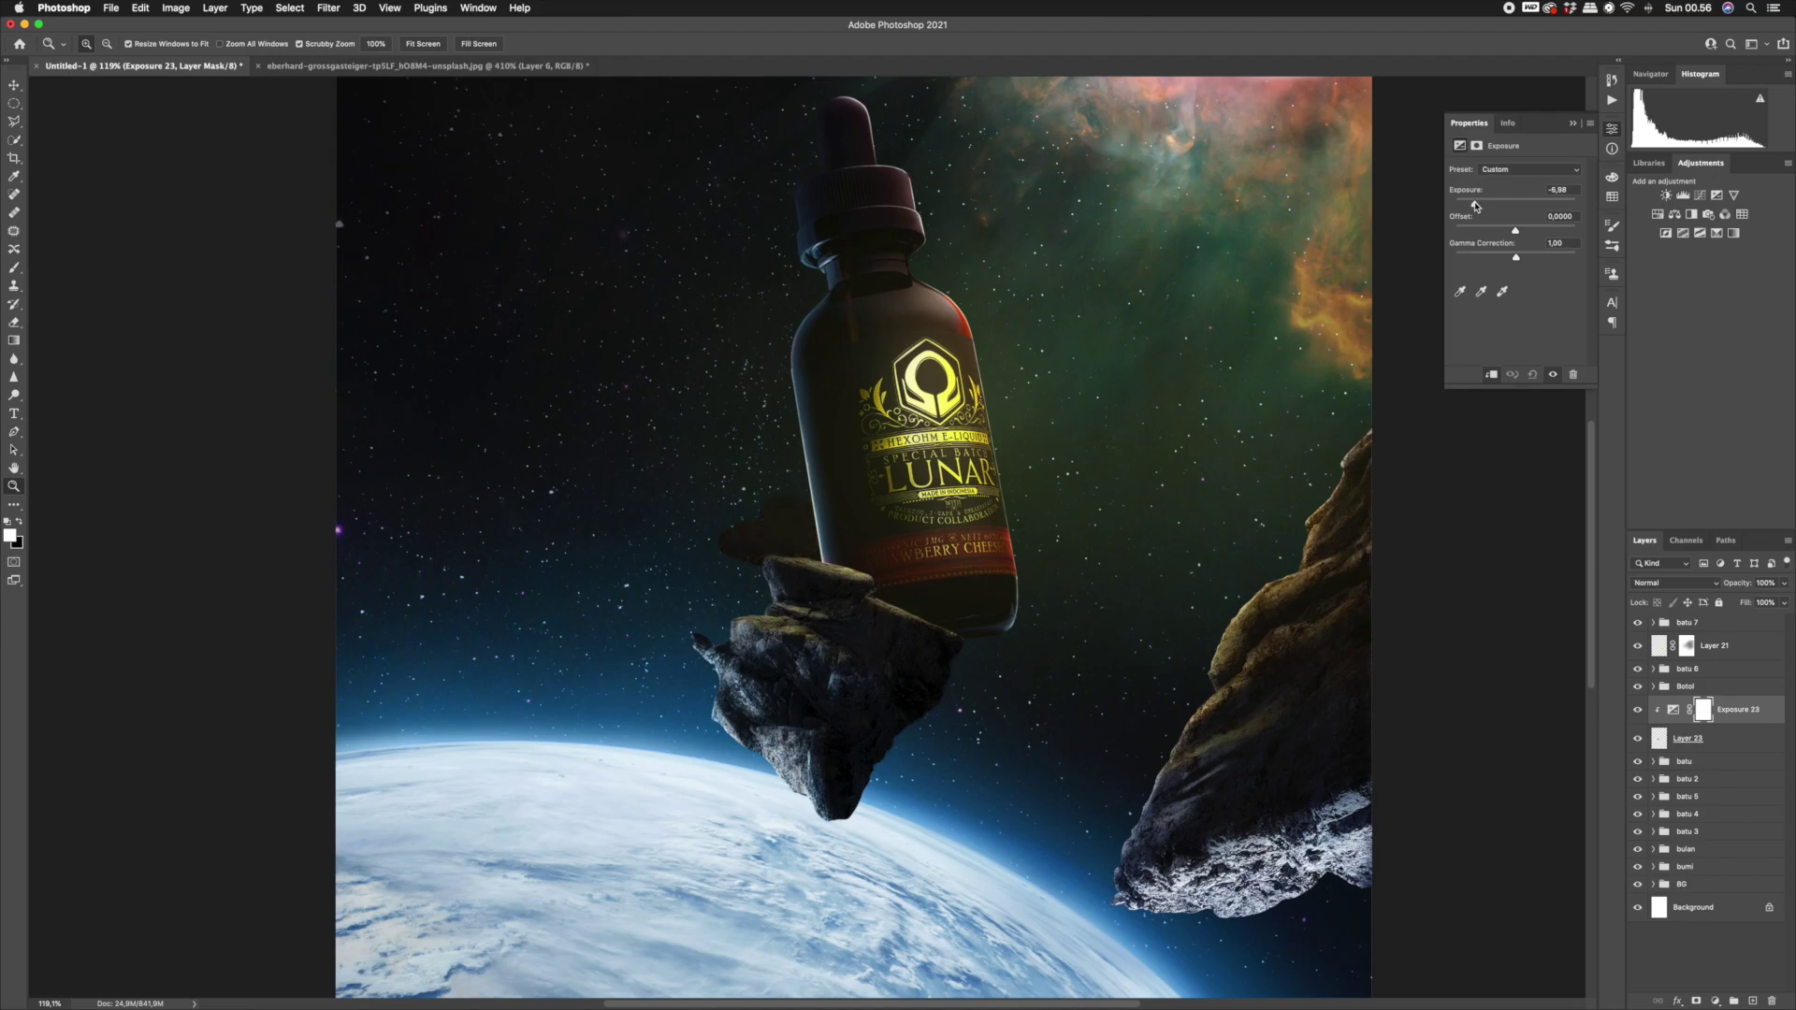
pyautogui.hotkey('ctrl', 'i')
# Paint shadow on the Exposure 23 mask where the boulder meets the bottle and the rock below.
pyautogui.press('b')
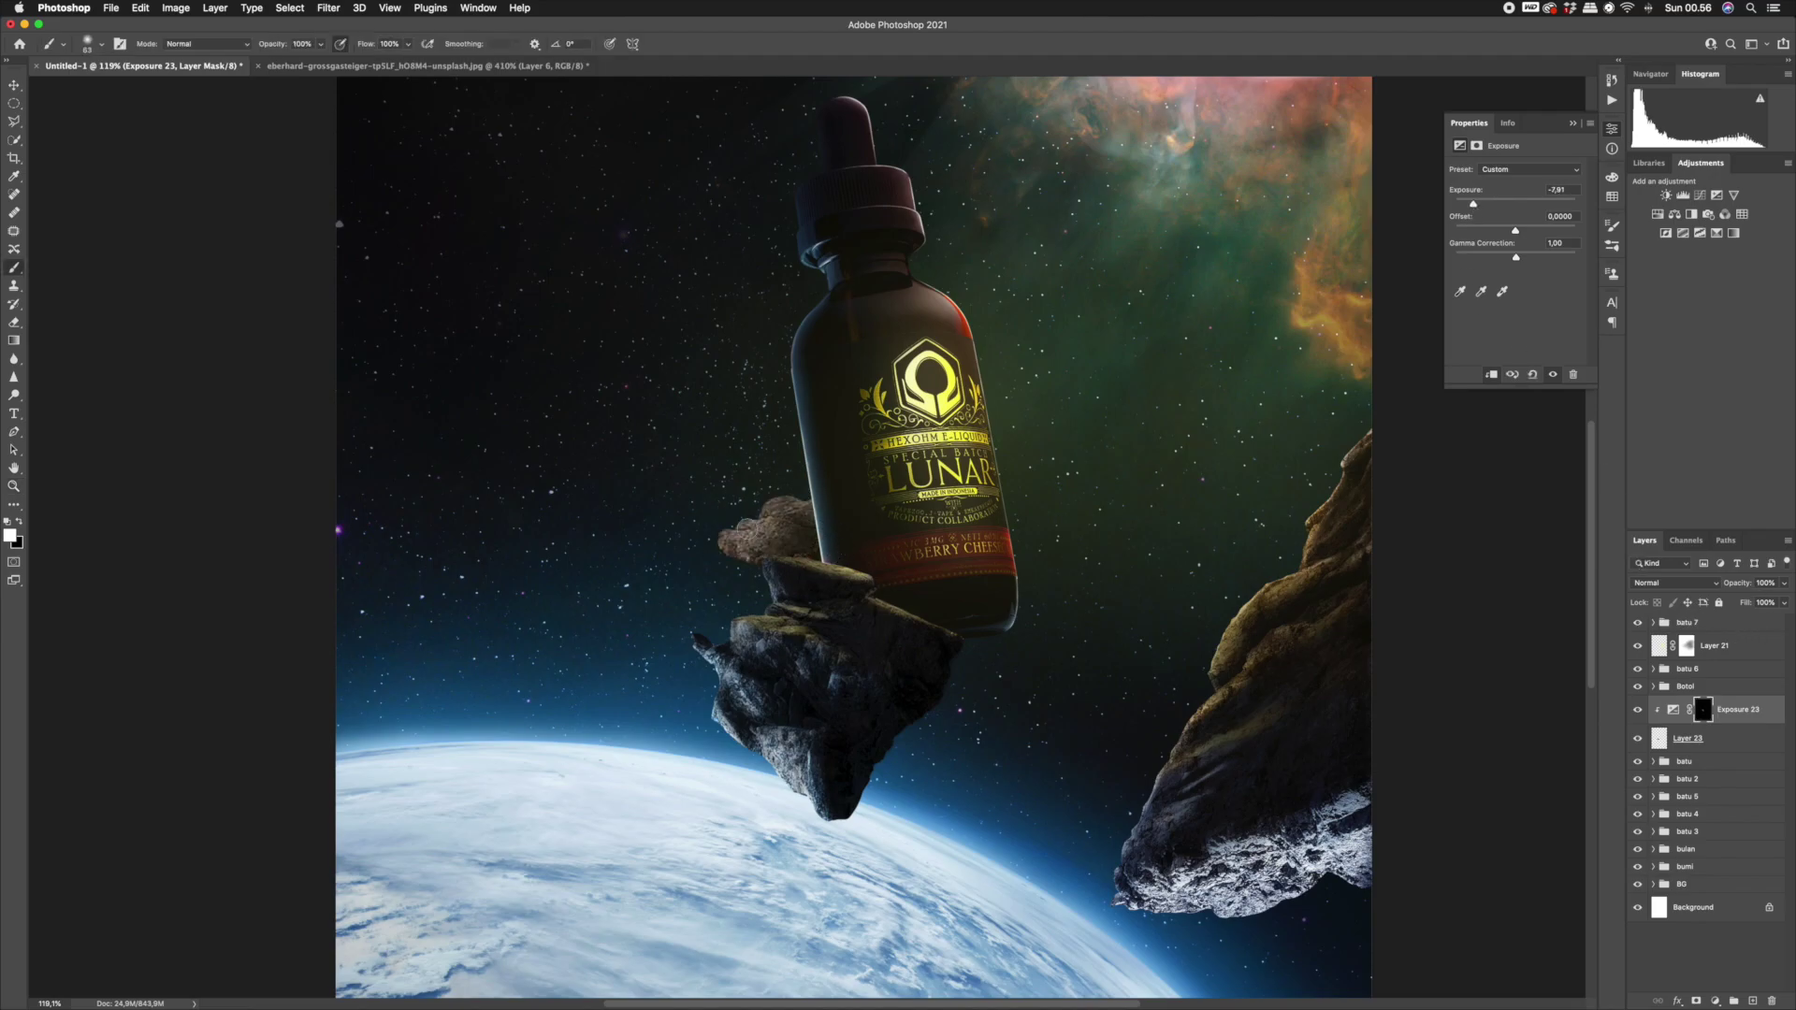
pyautogui.moveTo(815, 529)
pyautogui.mouseDown()
pyautogui.moveTo(748, 531)
pyautogui.moveTo(792, 531)
pyautogui.mouseUp()
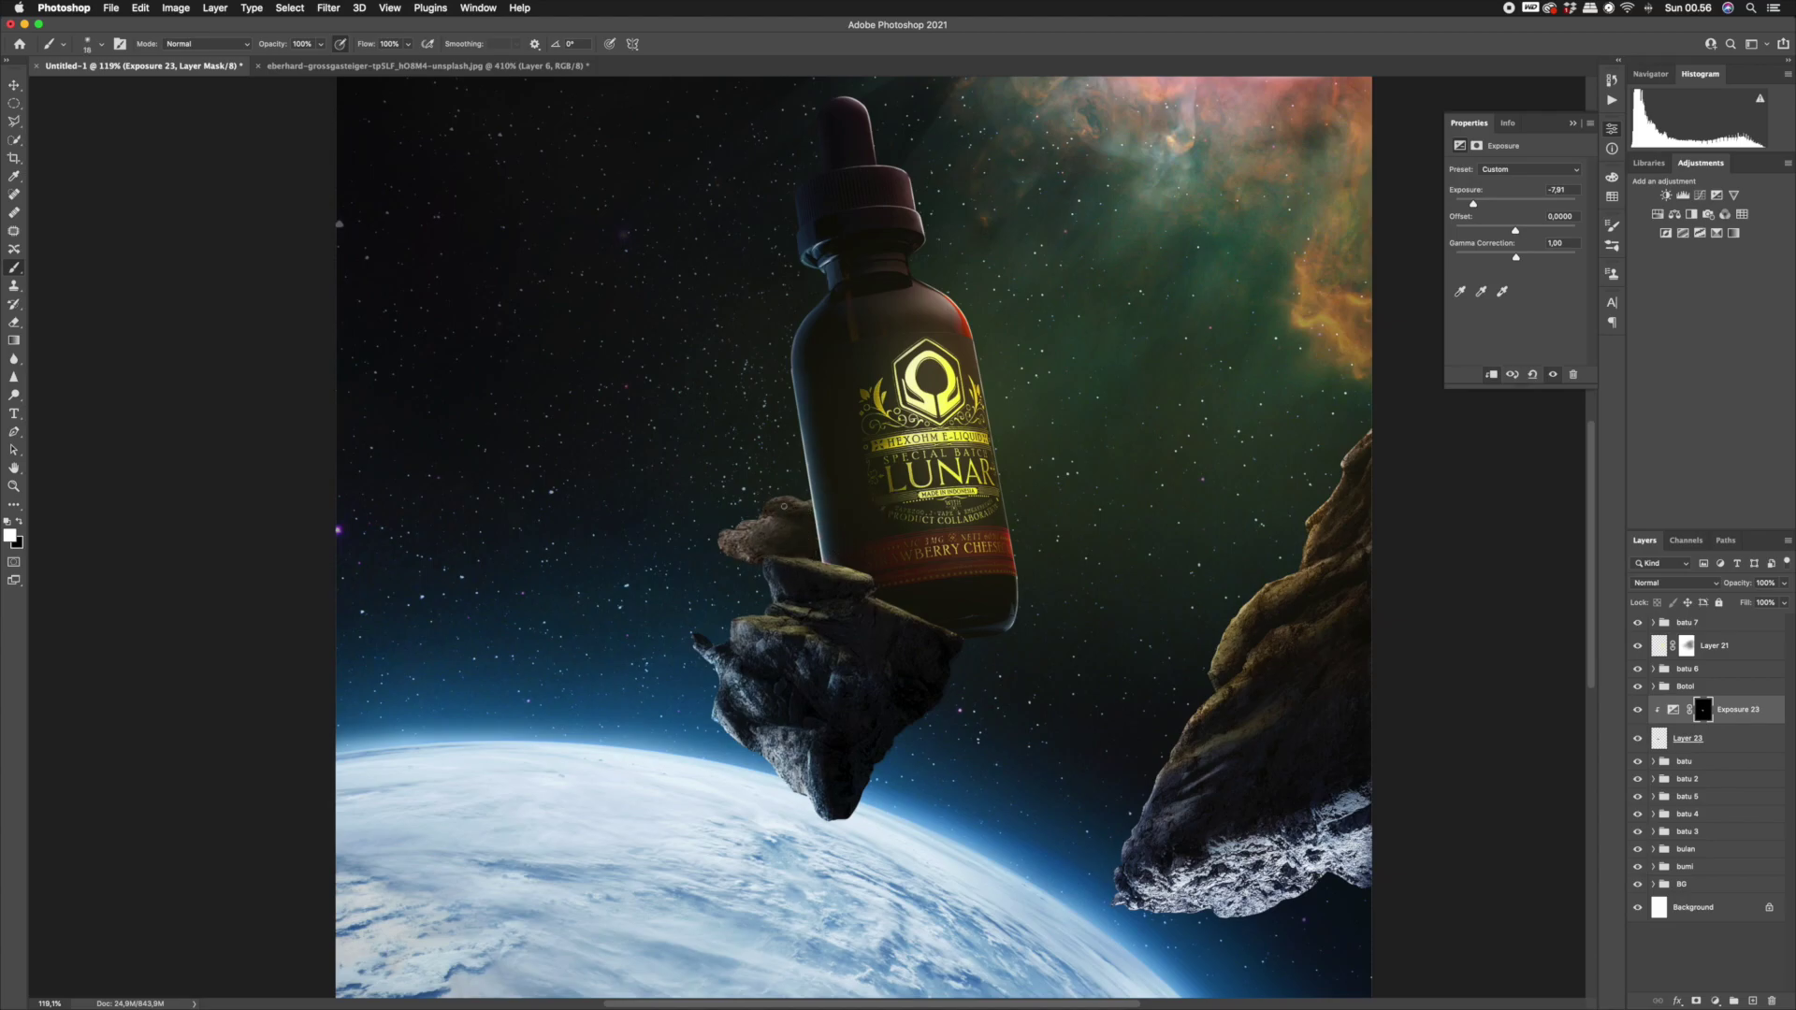
pyautogui.moveTo(798, 534); pyautogui.dragTo(804, 536)
pyautogui.moveTo(804, 536)
pyautogui.mouseDown()
pyautogui.moveTo(784, 562)
pyautogui.moveTo(781, 543)
pyautogui.mouseUp()
# Add a clipped Exposure of +2.71 directly above Layer 23 and invert its mask.
pyautogui.click(1726, 740)
pyautogui.click(1715, 1001)
pyautogui.click(1736, 817)
pyautogui.click(1541, 204)
pyautogui.hotkey('ctrl', 'i')
# Paint highlights with a small brush on the Exposure 24 mask along the boulder's top and outer edges.
pyautogui.moveTo(824, 498)
pyautogui.mouseDown()
pyautogui.moveTo(886, 521)
pyautogui.moveTo(695, 488)
pyautogui.mouseUp()
pyautogui.press('[')
pyautogui.press('[')
pyautogui.press('[')
pyautogui.press('[')
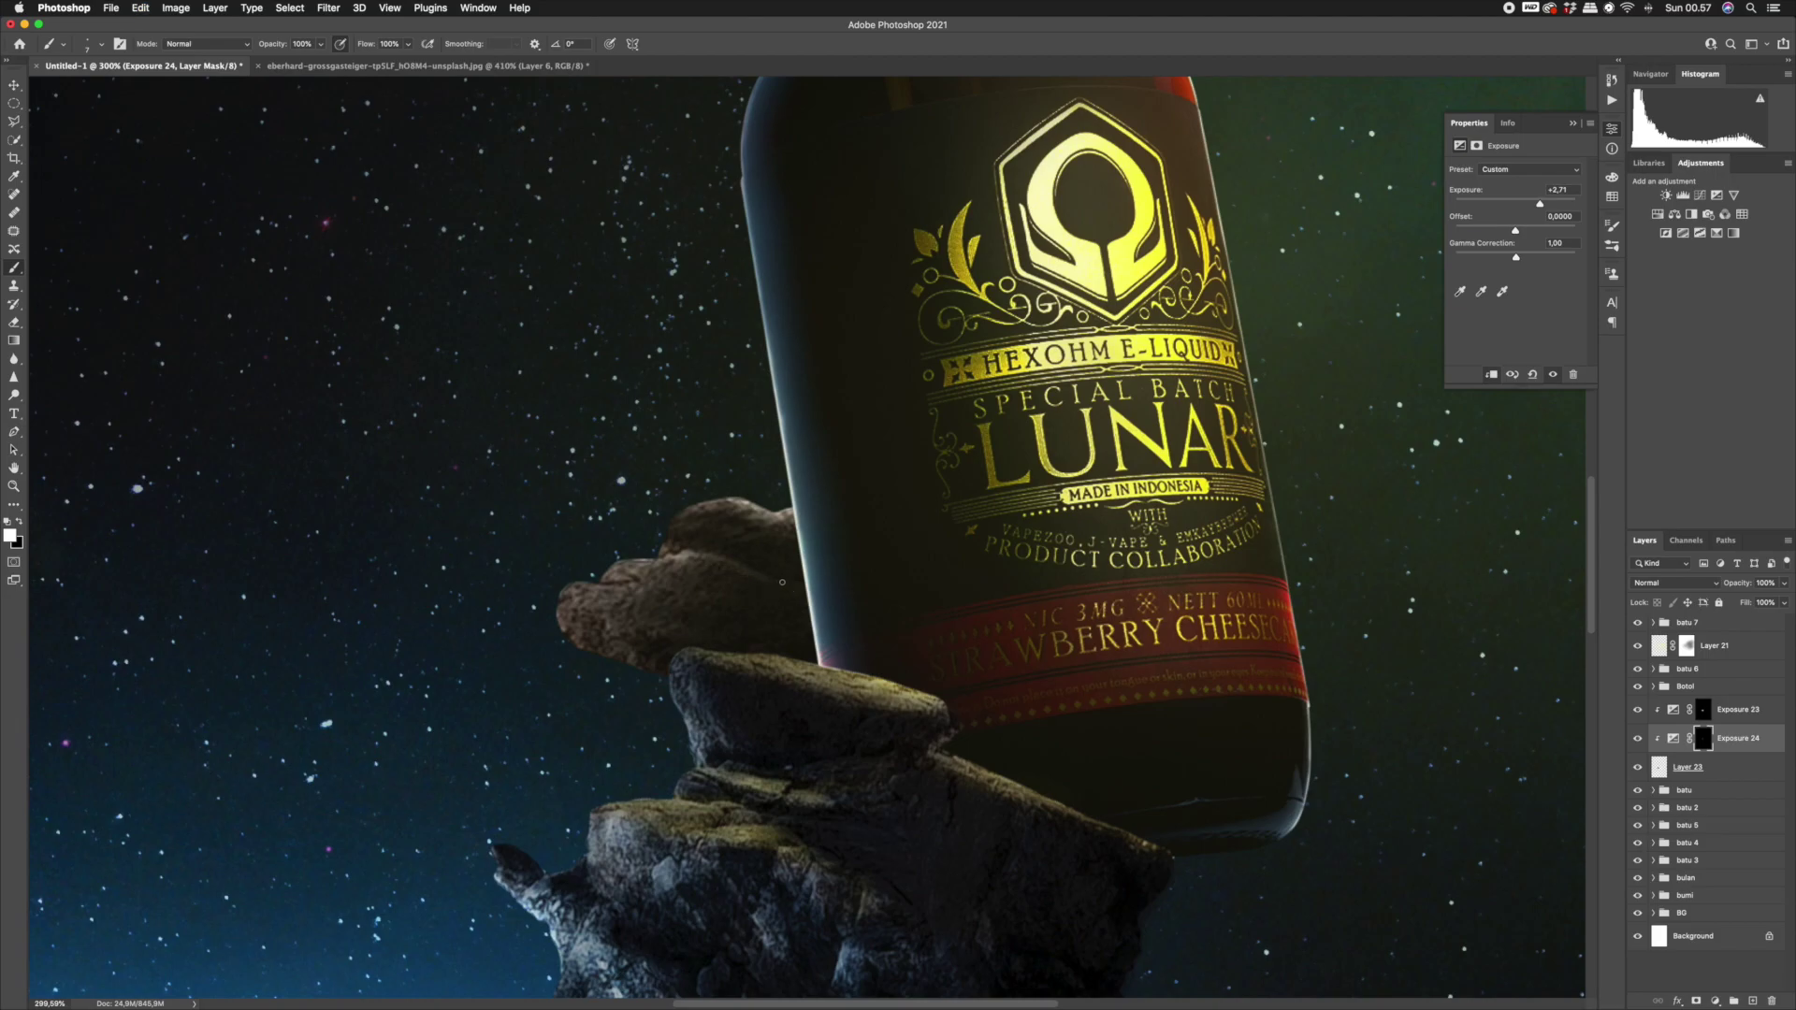
pyautogui.moveTo(668, 558)
pyautogui.mouseDown()
pyautogui.moveTo(620, 559)
pyautogui.moveTo(633, 588)
pyautogui.mouseUp()
pyautogui.moveTo(719, 512); pyautogui.dragTo(731, 497)
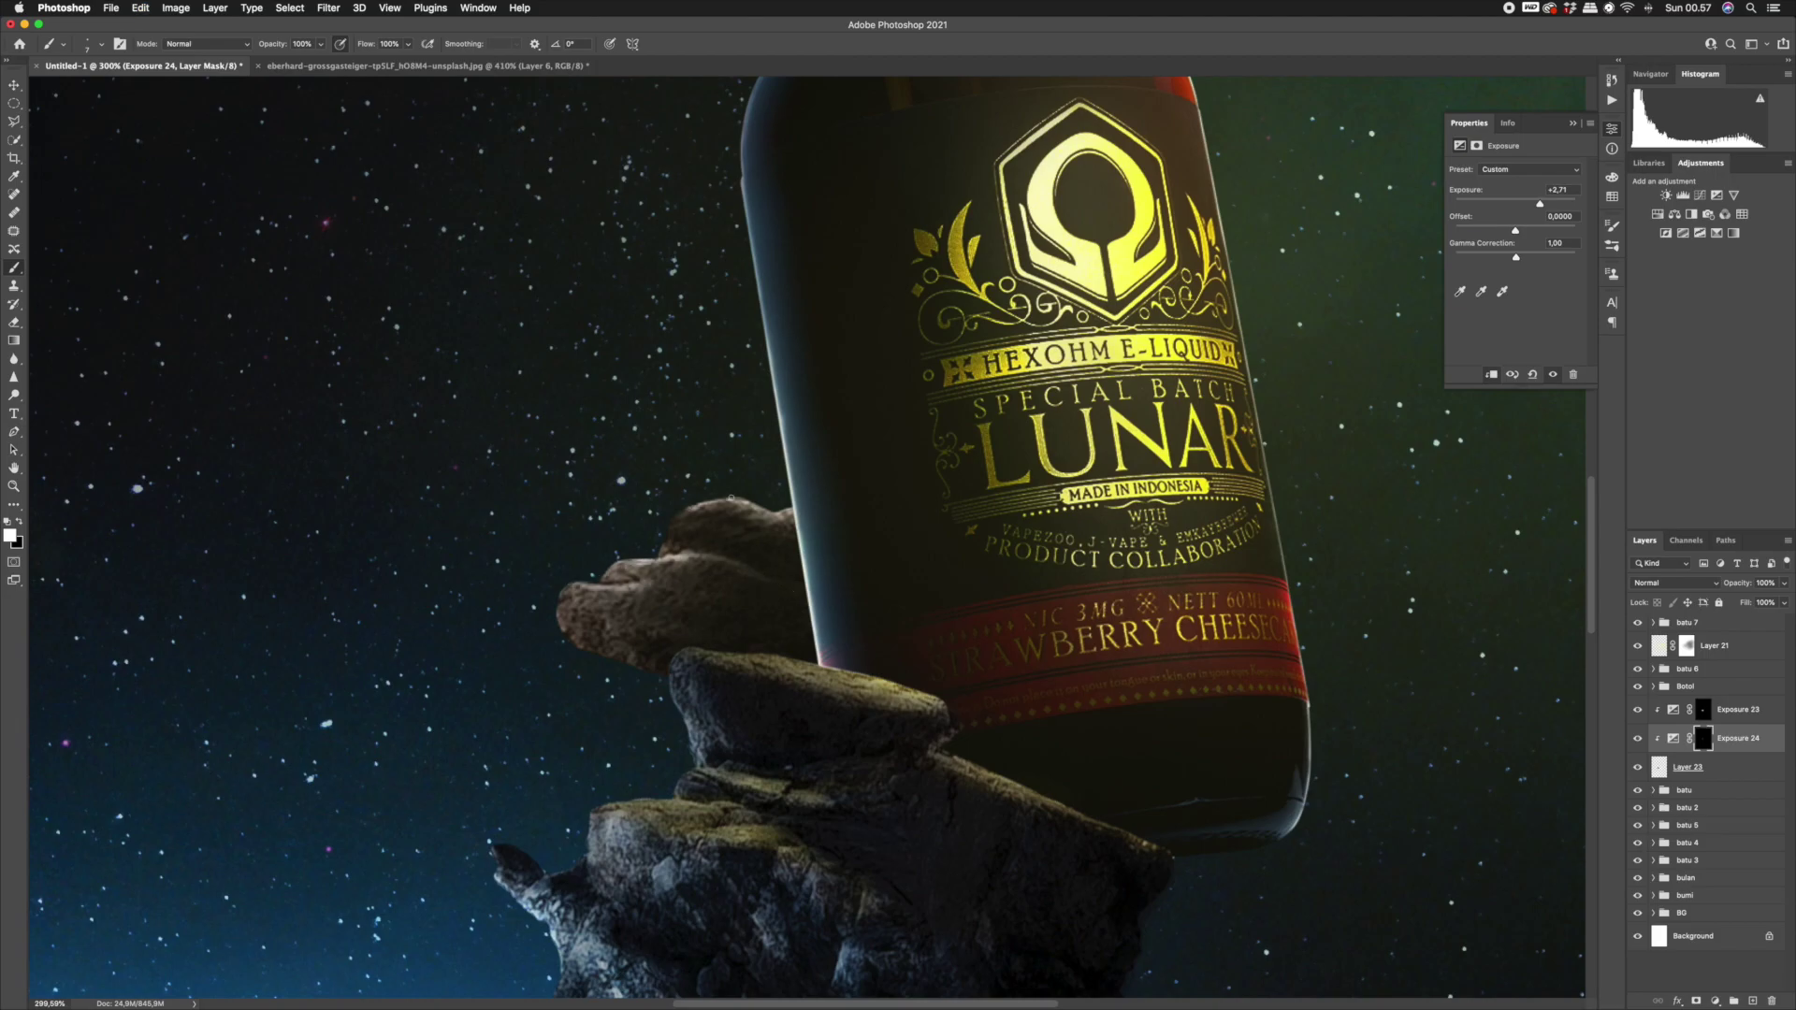
pyautogui.moveTo(578, 645)
pyautogui.mouseDown()
pyautogui.moveTo(629, 670)
pyautogui.moveTo(563, 621)
pyautogui.mouseUp()
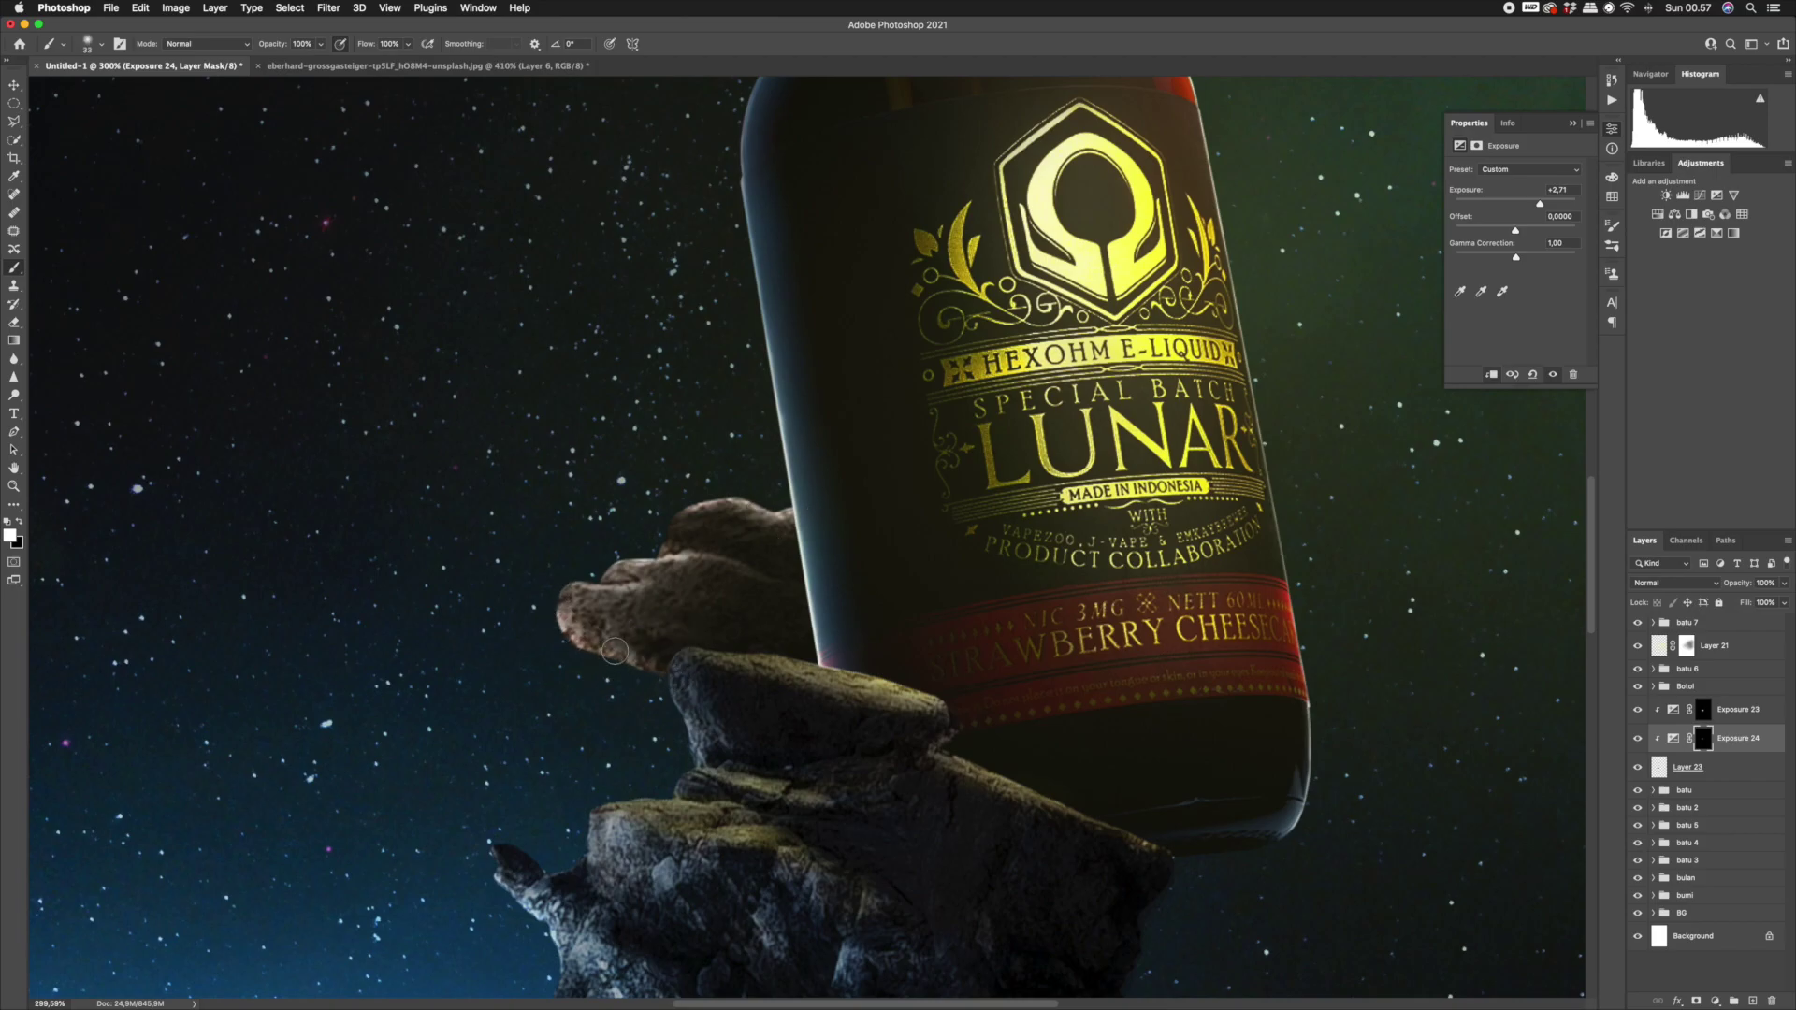
# Add a clipped Color Balance with midtones red -32 and blue +38, then paint it onto the boulder's outer side through an inverted mask.
pyautogui.moveTo(1733, 741); pyautogui.dragTo(1734, 699)
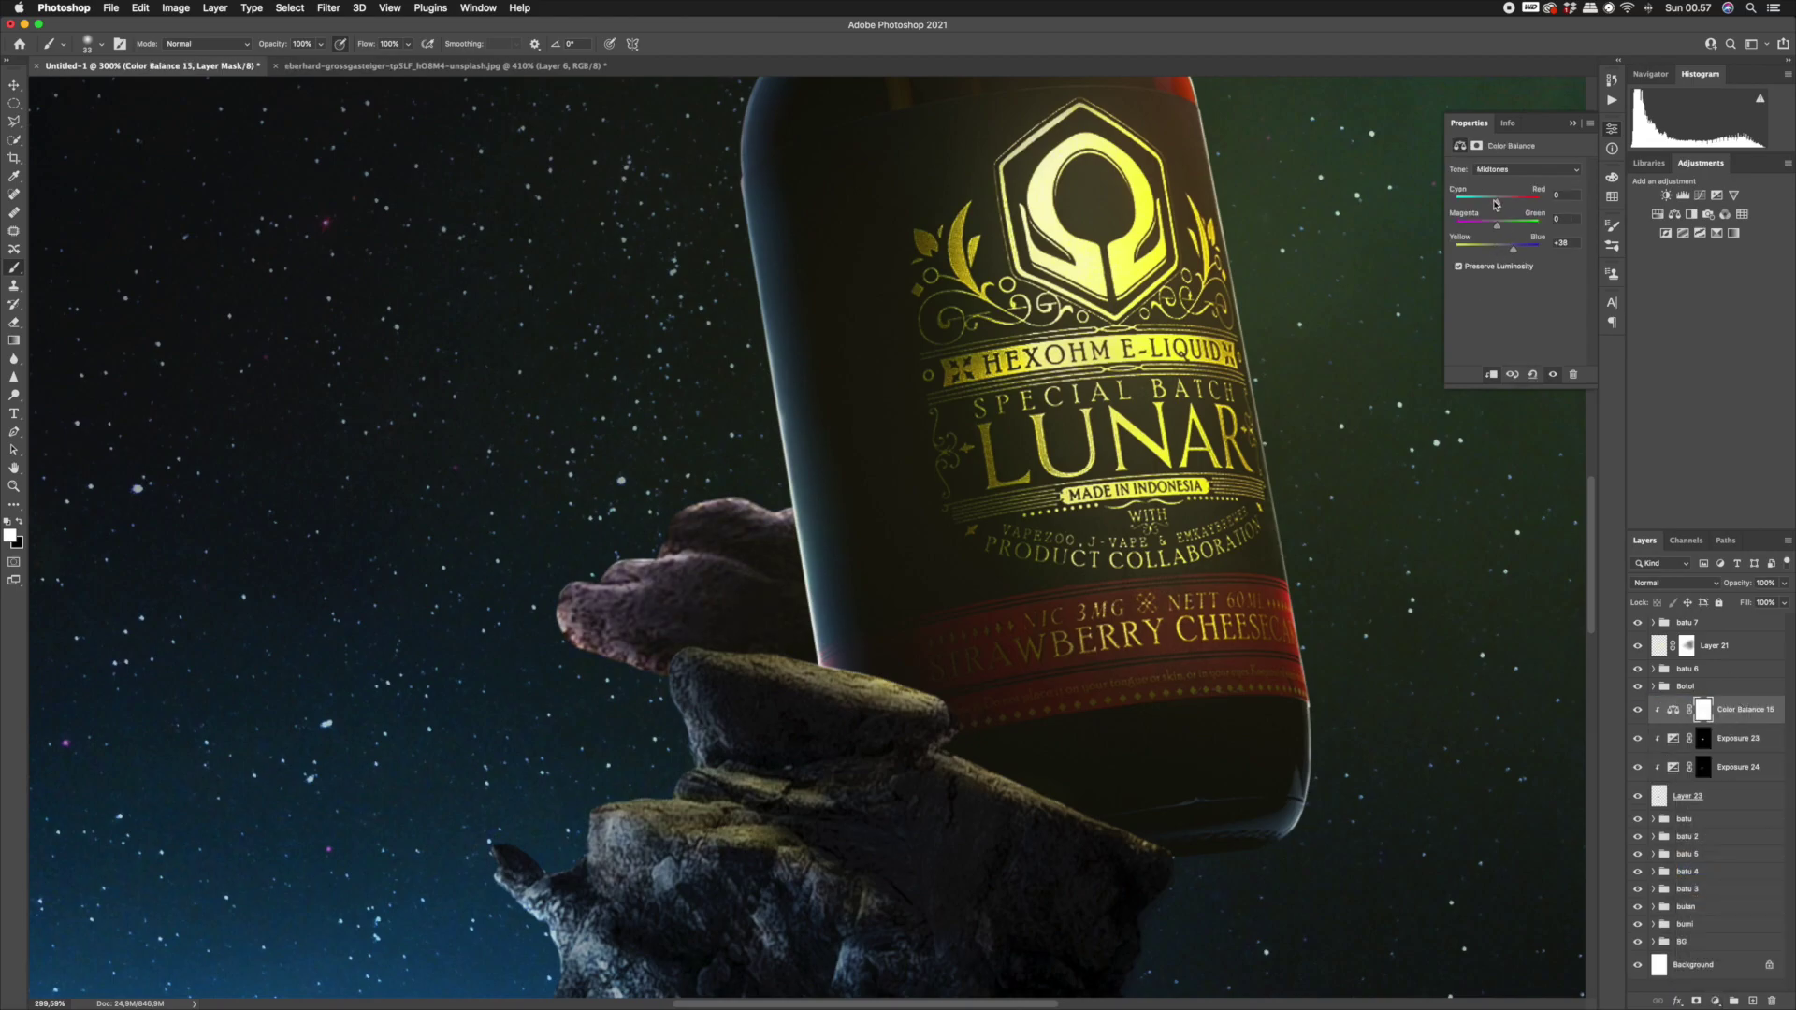
pyautogui.press('super+i')
pyautogui.moveTo(561, 622)
pyautogui.mouseDown()
pyautogui.moveTo(561, 640)
pyautogui.moveTo(645, 671)
pyautogui.moveTo(813, 669)
pyautogui.moveTo(676, 621)
pyautogui.mouseUp()
pyautogui.press(']')
pyautogui.press(']')
pyautogui.press(']')
pyautogui.press(']')
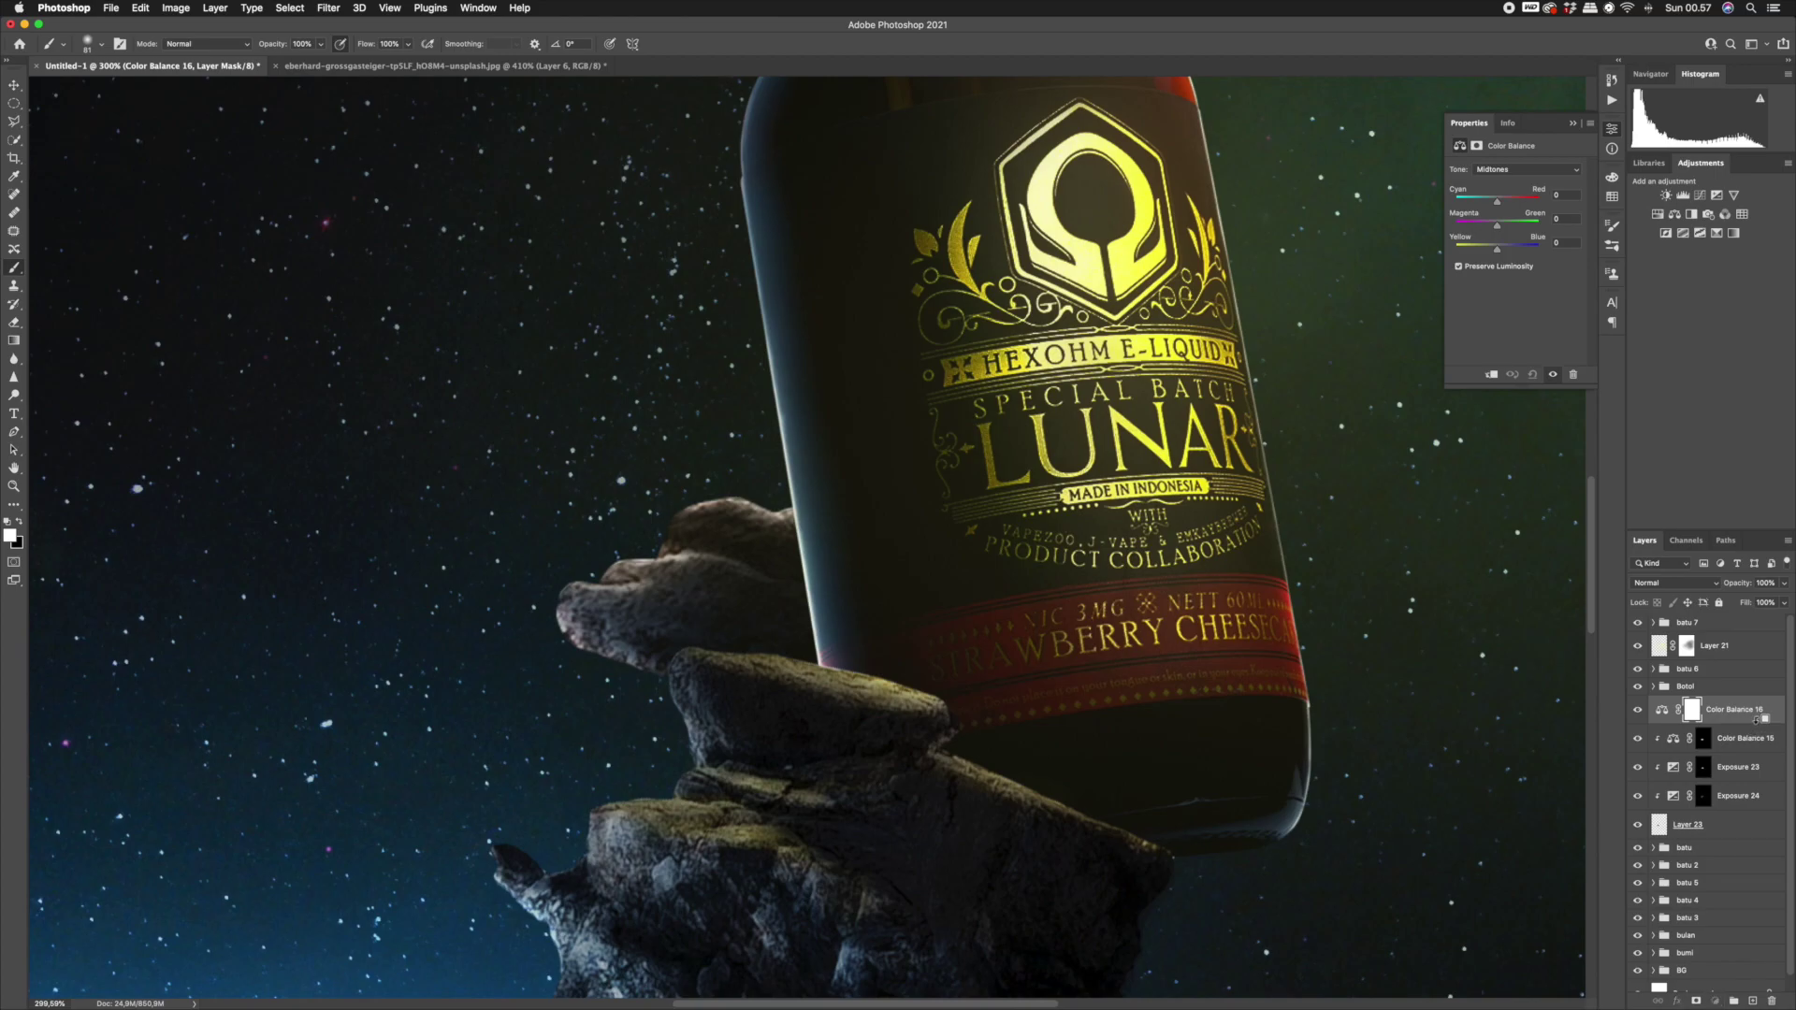
# Set the clipped Color Balance 16 to midtones red +32 and blue -7, and paint it onto the boulder's upper edges through an inverted mask.
pyautogui.moveTo(1497, 202); pyautogui.dragTo(1510, 201)
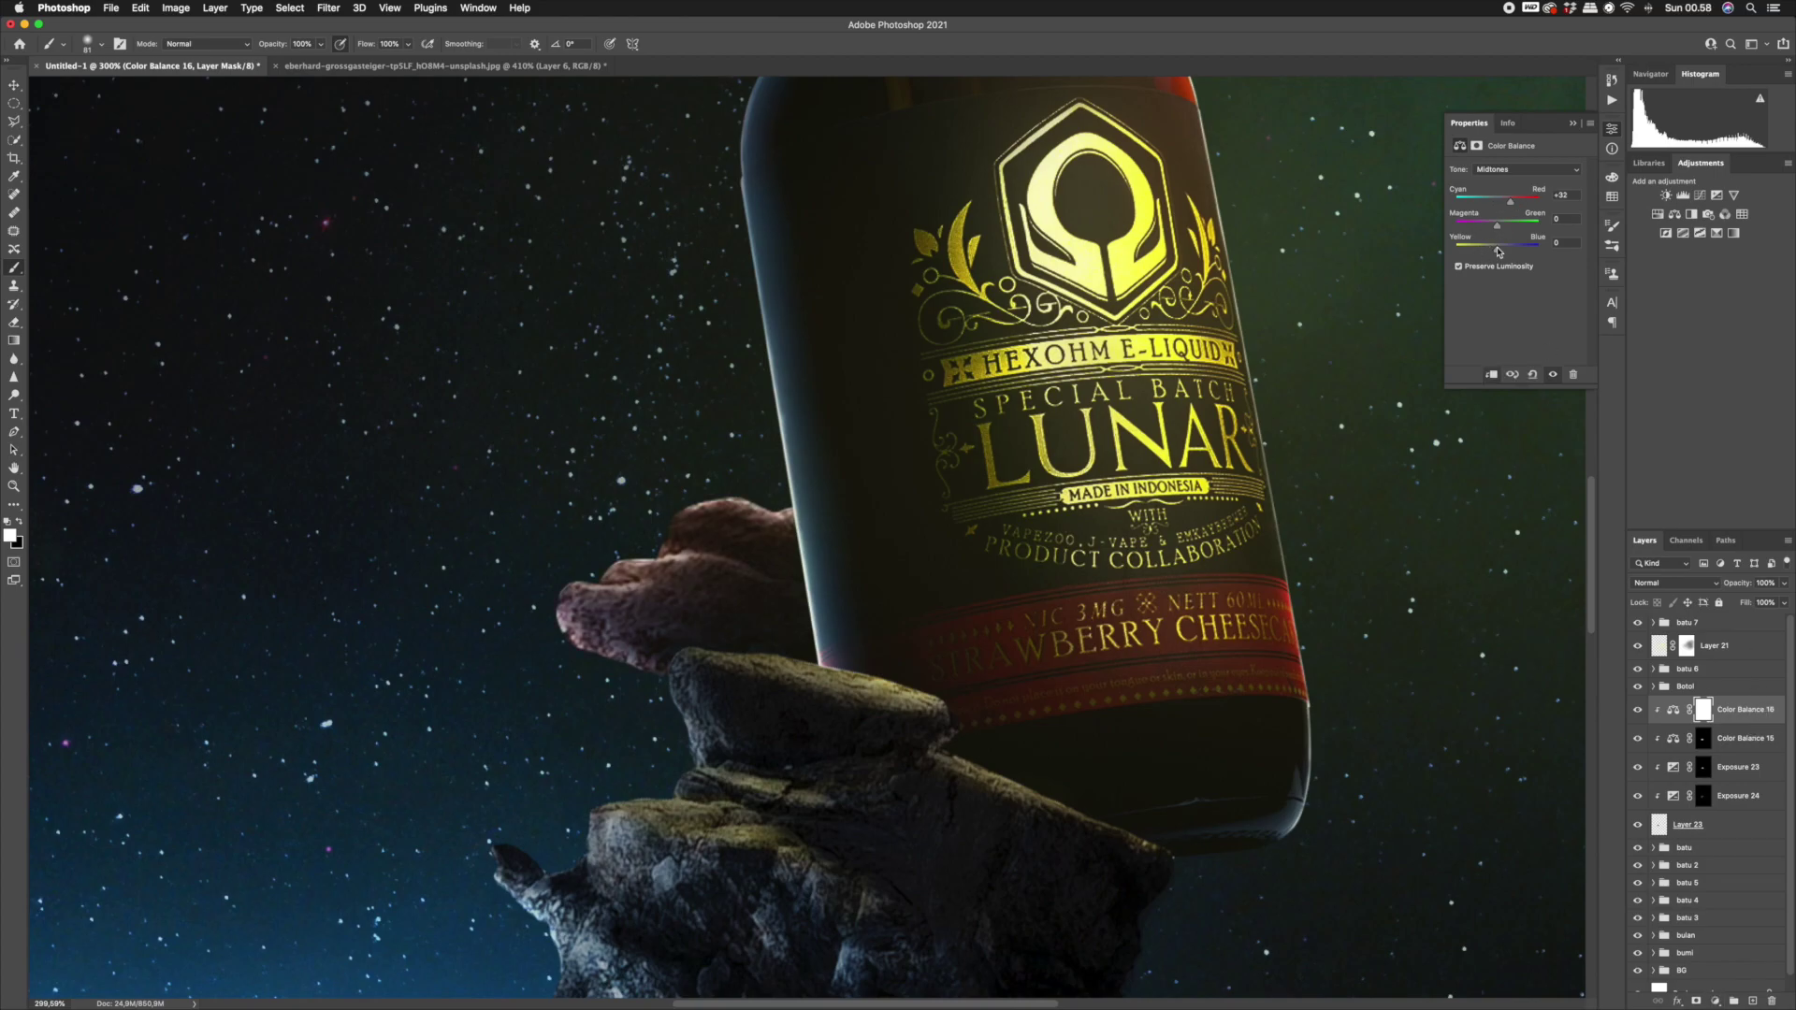
pyautogui.moveTo(794, 502)
pyautogui.mouseDown()
pyautogui.moveTo(733, 502)
pyautogui.moveTo(670, 579)
pyautogui.moveTo(634, 568)
pyautogui.mouseUp()
pyautogui.moveTo(629, 590)
pyautogui.mouseDown()
pyautogui.moveTo(609, 592)
pyautogui.moveTo(673, 618)
pyautogui.mouseUp()
pyautogui.press('z')
pyautogui.moveTo(782, 524); pyautogui.dragTo(677, 552)
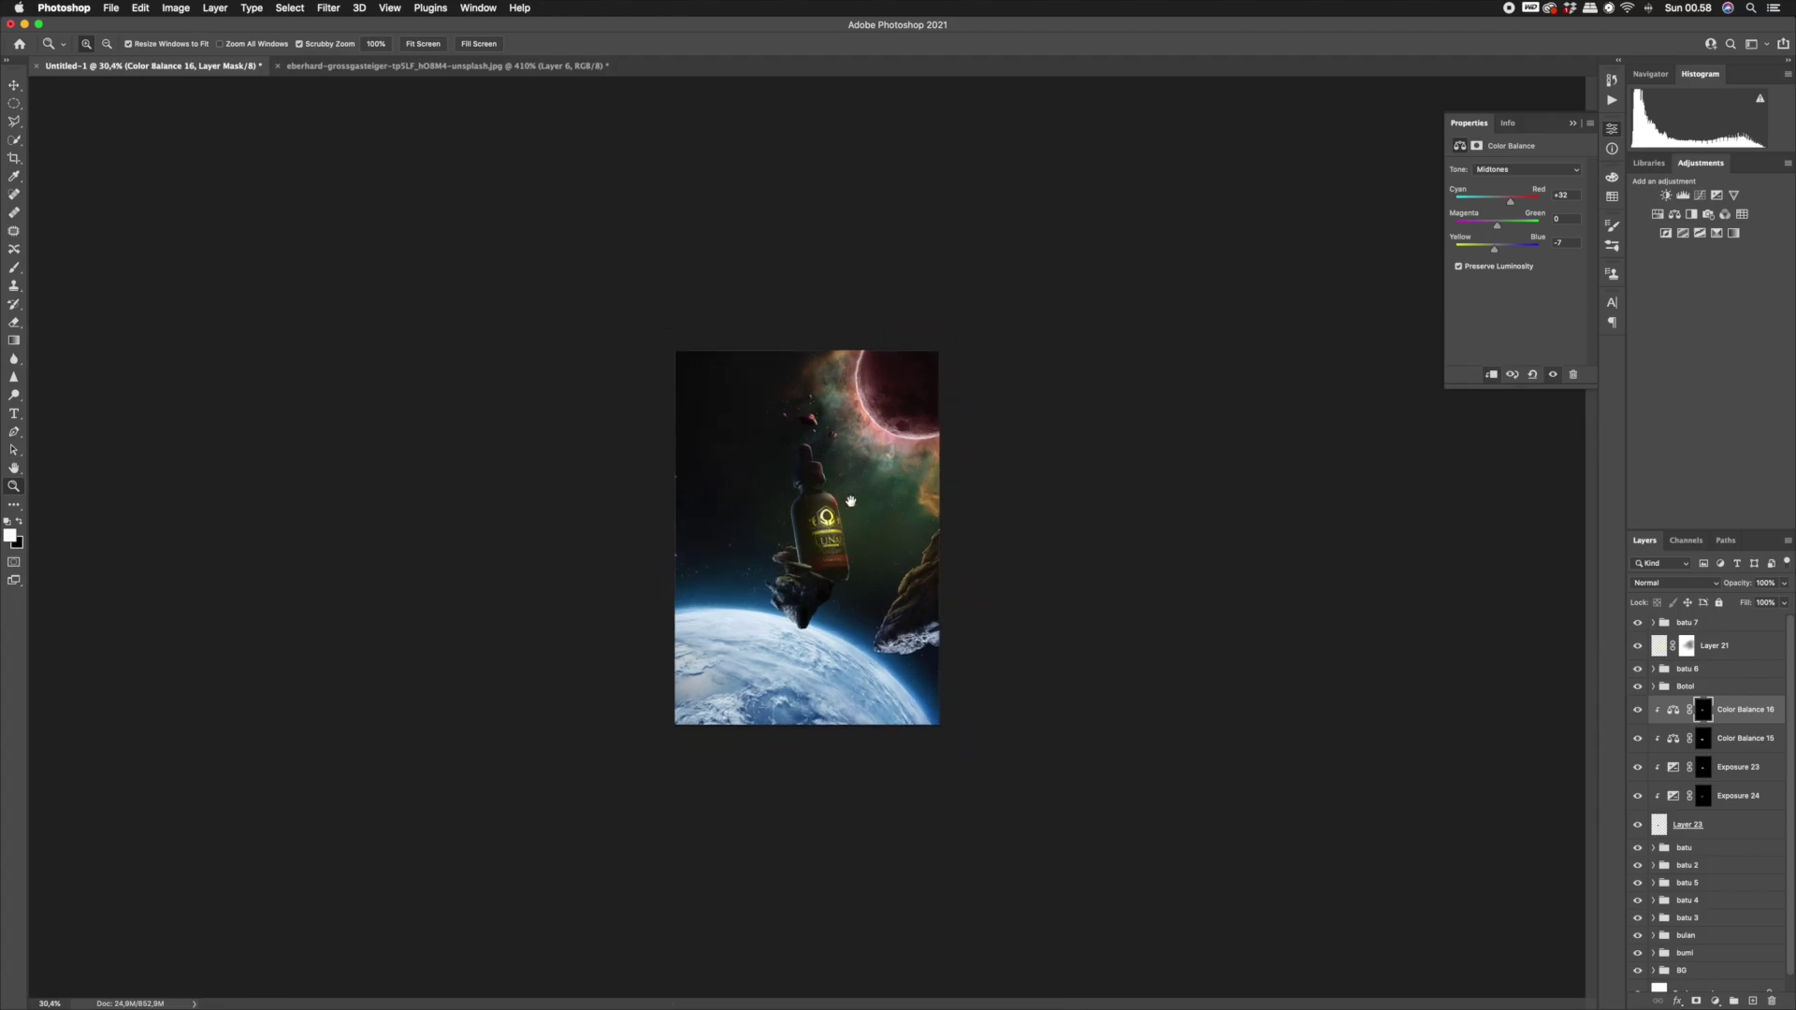
pyautogui.moveTo(830, 516); pyautogui.dragTo(841, 535)
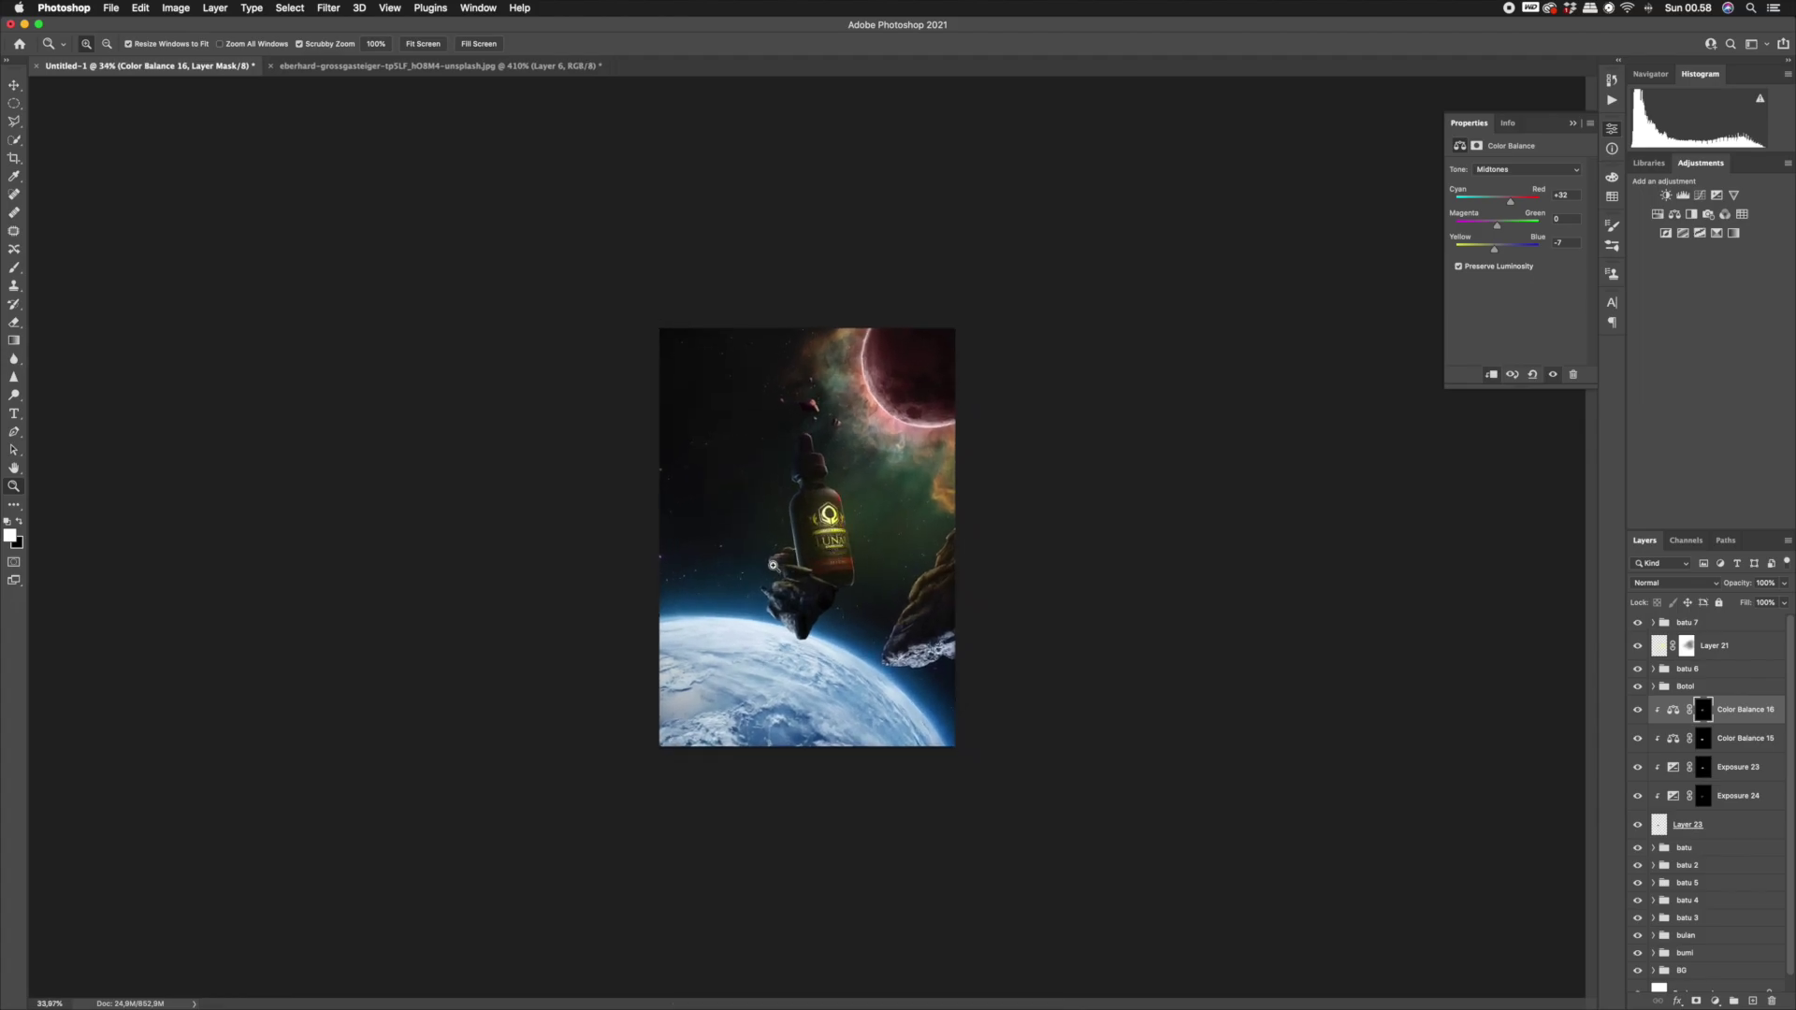
# Add a clipped Exposure of +1.55 above Color Balance 15 and invert its mask.
pyautogui.press('super+0')
pyautogui.click(1745, 738)
pyautogui.click(1715, 1001)
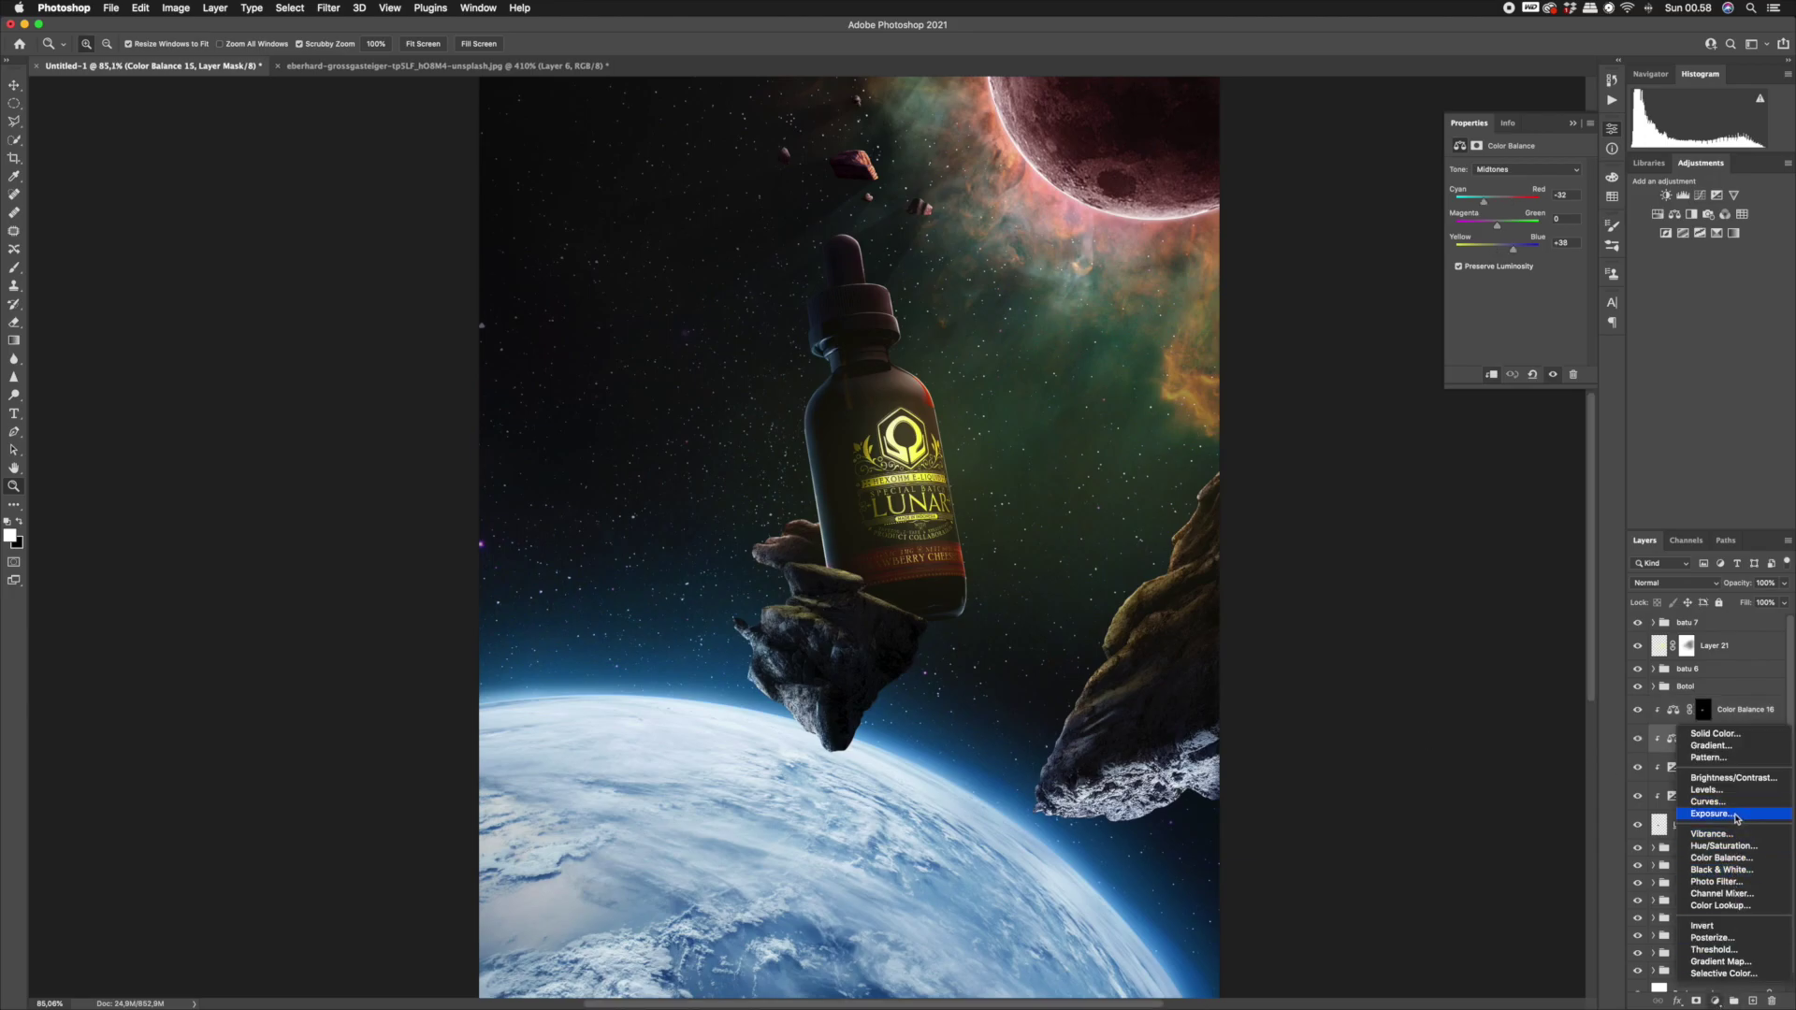
pyautogui.click(1736, 816)
pyautogui.moveTo(1514, 204); pyautogui.dragTo(1523, 218)
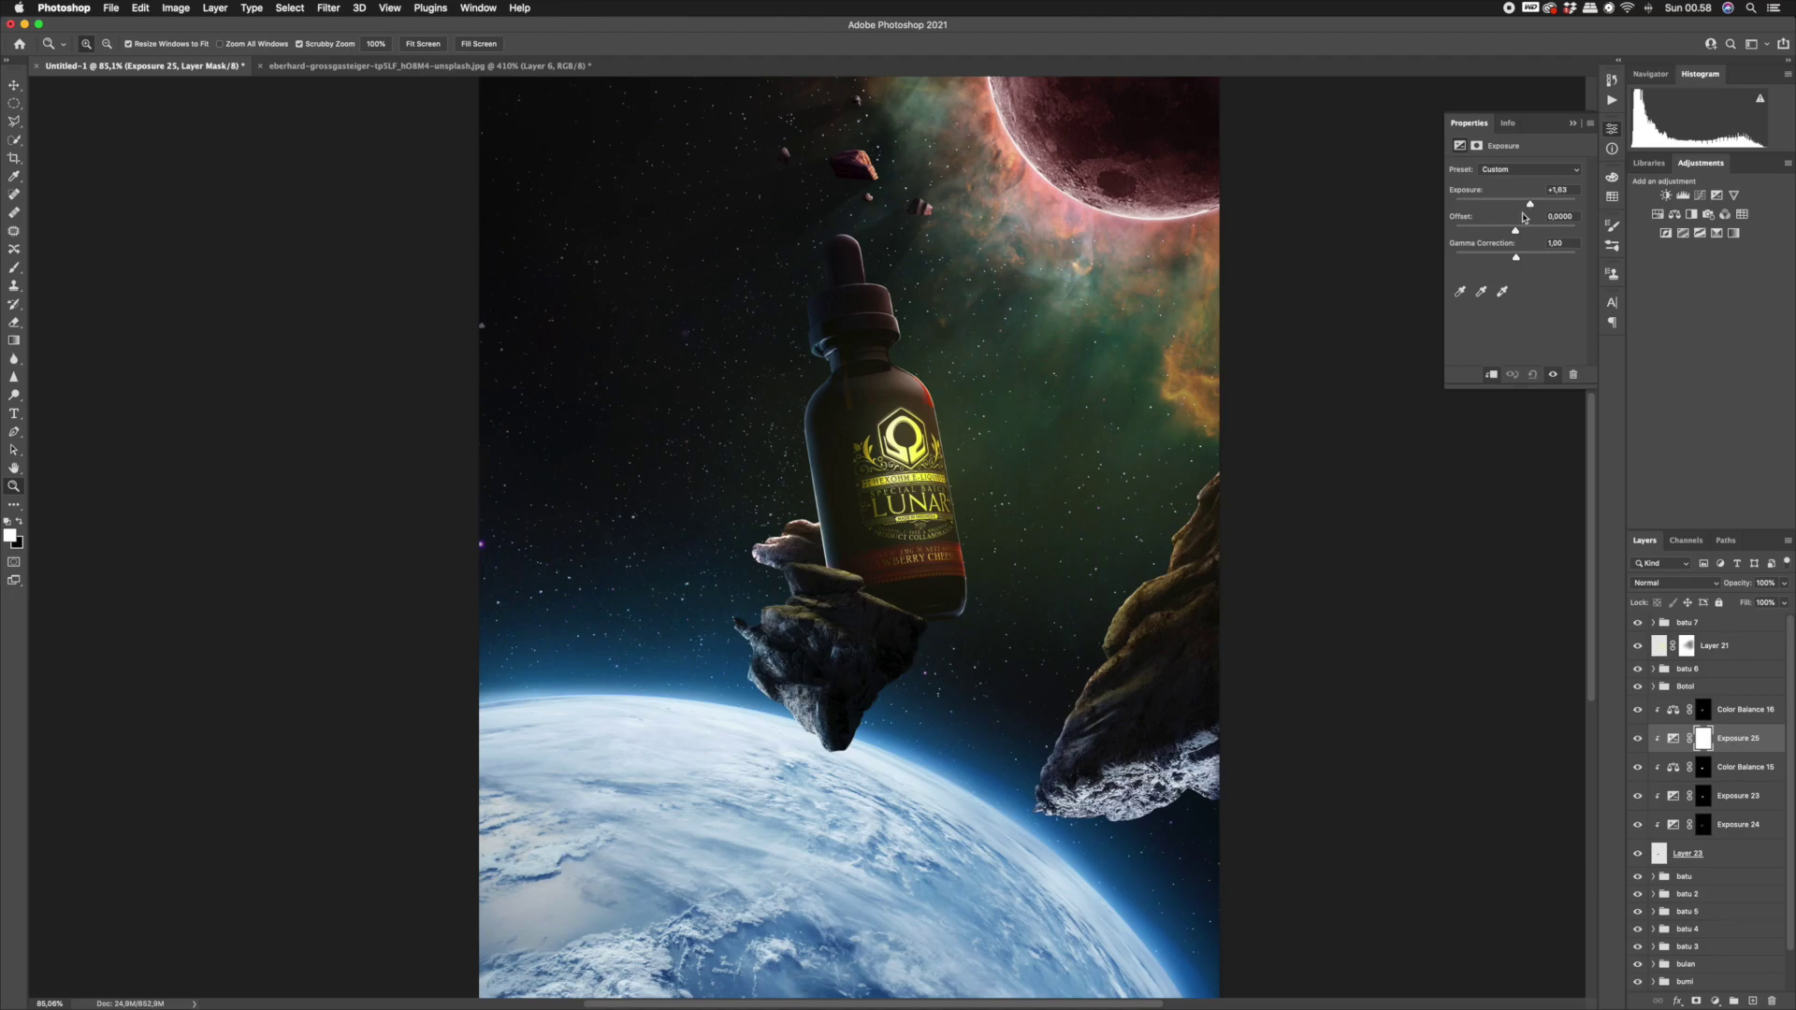
pyautogui.press('super+i')
# Brush extra highlights onto the boulder through the Exposure 25 mask and check the whole composition.
pyautogui.press('b')
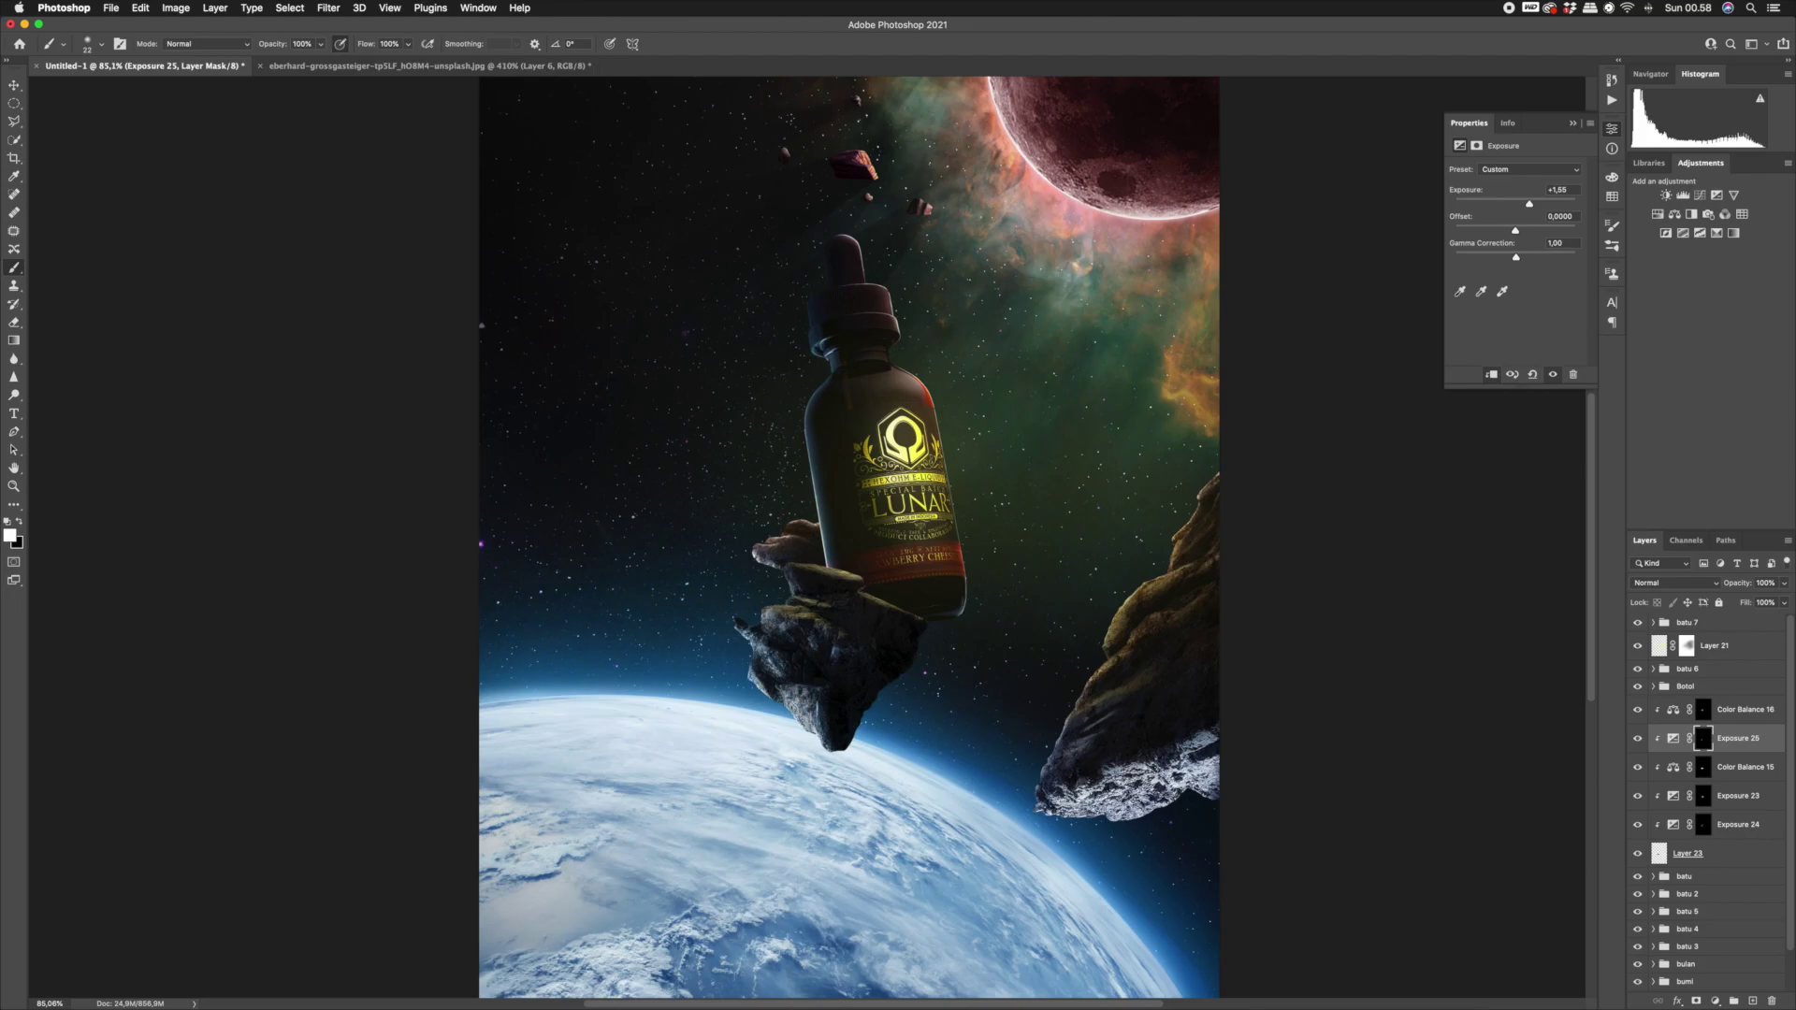
pyautogui.press('z')
pyautogui.moveTo(944, 554); pyautogui.dragTo(908, 585)
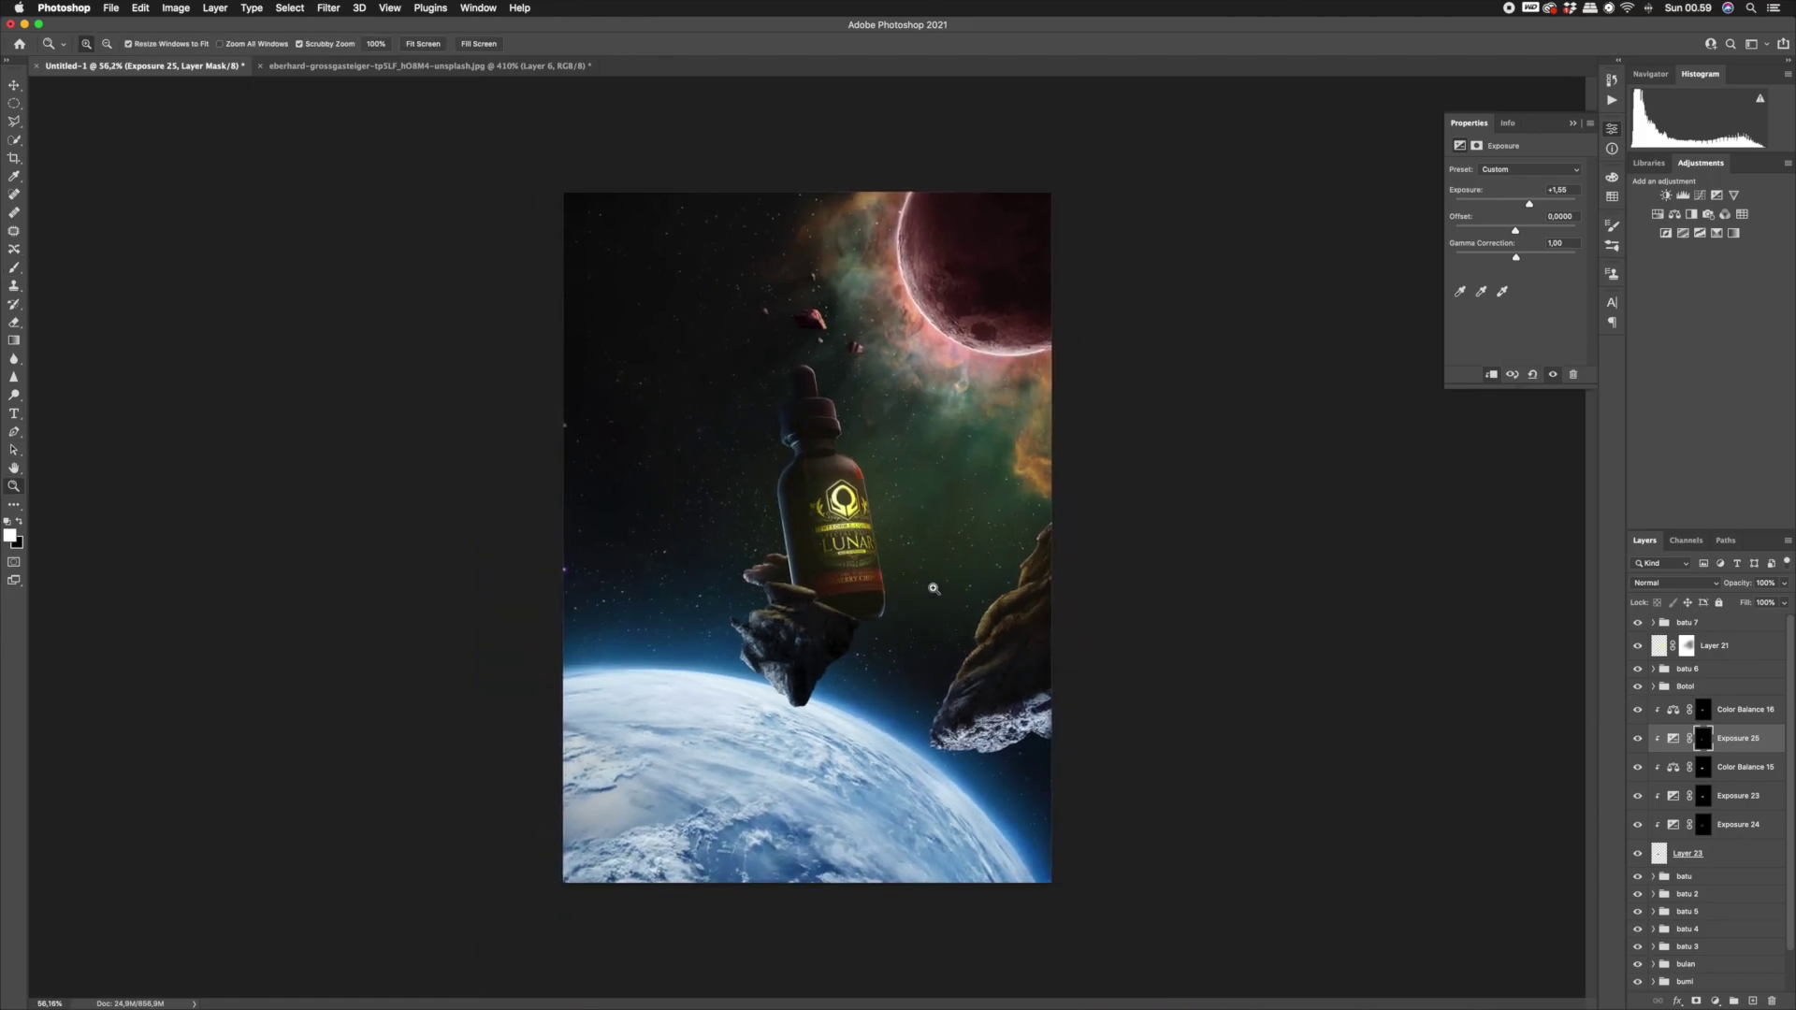
# Outline a small dark rock in the mountain photo with the Pen tool and copy it from the Background copy layer as a selection.
pyautogui.click(537, 68)
pyautogui.moveTo(885, 487); pyautogui.dragTo(823, 515)
pyautogui.moveTo(1084, 663); pyautogui.dragTo(895, 534)
pyautogui.moveTo(923, 594); pyautogui.dragTo(861, 549)
pyautogui.moveTo(758, 619)
pyautogui.mouseDown()
pyautogui.moveTo(795, 624)
pyautogui.moveTo(756, 611)
pyautogui.moveTo(791, 565)
pyautogui.moveTo(865, 564)
pyautogui.moveTo(884, 589)
pyautogui.moveTo(874, 624)
pyautogui.moveTo(823, 637)
pyautogui.moveTo(766, 606)
pyautogui.mouseUp()
pyautogui.press('p')
pyautogui.click(765, 608)
pyautogui.click(1694, 808)
pyautogui.press('super+j')
pyautogui.press('super+c')
# In the composite, group the boulder layer with its clipped adjustments and name the group "batu 8".
pyautogui.click(161, 66)
pyautogui.keyDown('shift'); pyautogui.click(1699, 852); pyautogui.keyUp('shift')
pyautogui.press('super+g')
pyautogui.write('batu 8')
pyautogui.press('Return')
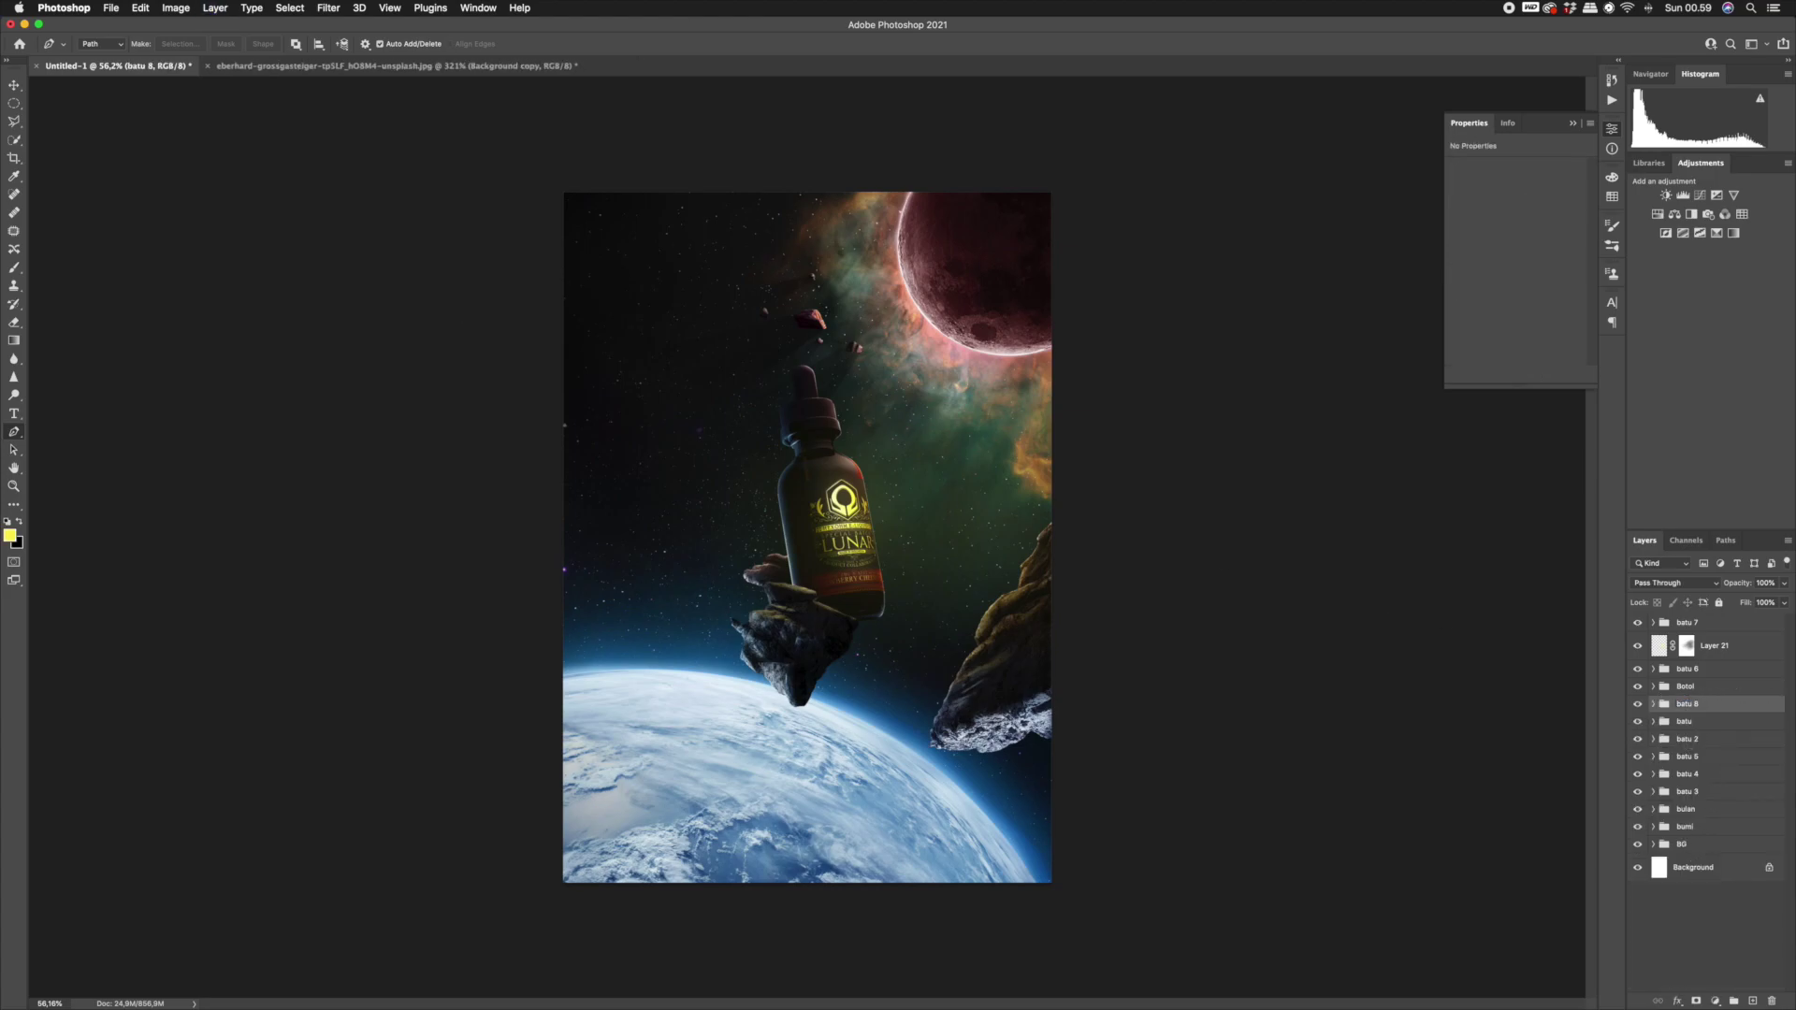
pyautogui.press('super+v')
pyautogui.press('super+z')
pyautogui.click(1751, 1002)
pyautogui.press('super+v')
pyautogui.press('super+z')
pyautogui.press('super+shift+z')
pyautogui.press('super+z')
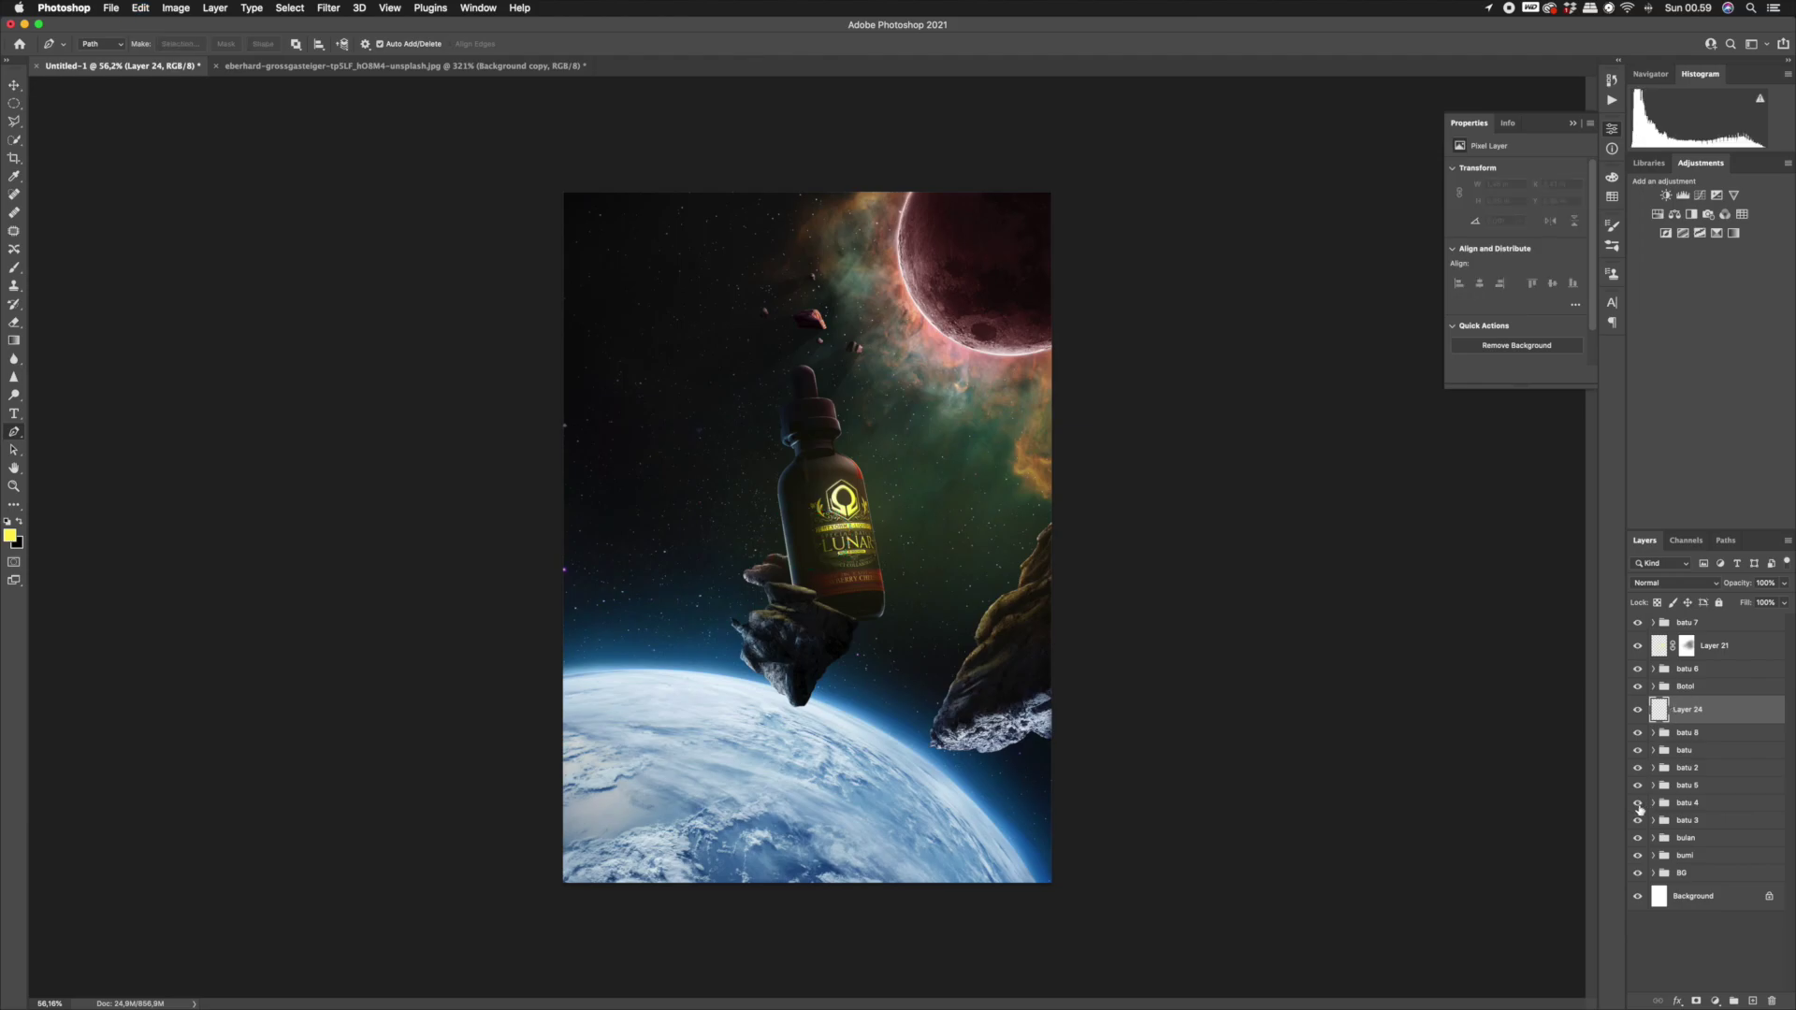
pyautogui.press('super+z')
# Duplicate the selected rock to its own layer in the mountain photo, bring it into the composite and place it beside the bottle's base.
pyautogui.click(449, 66)
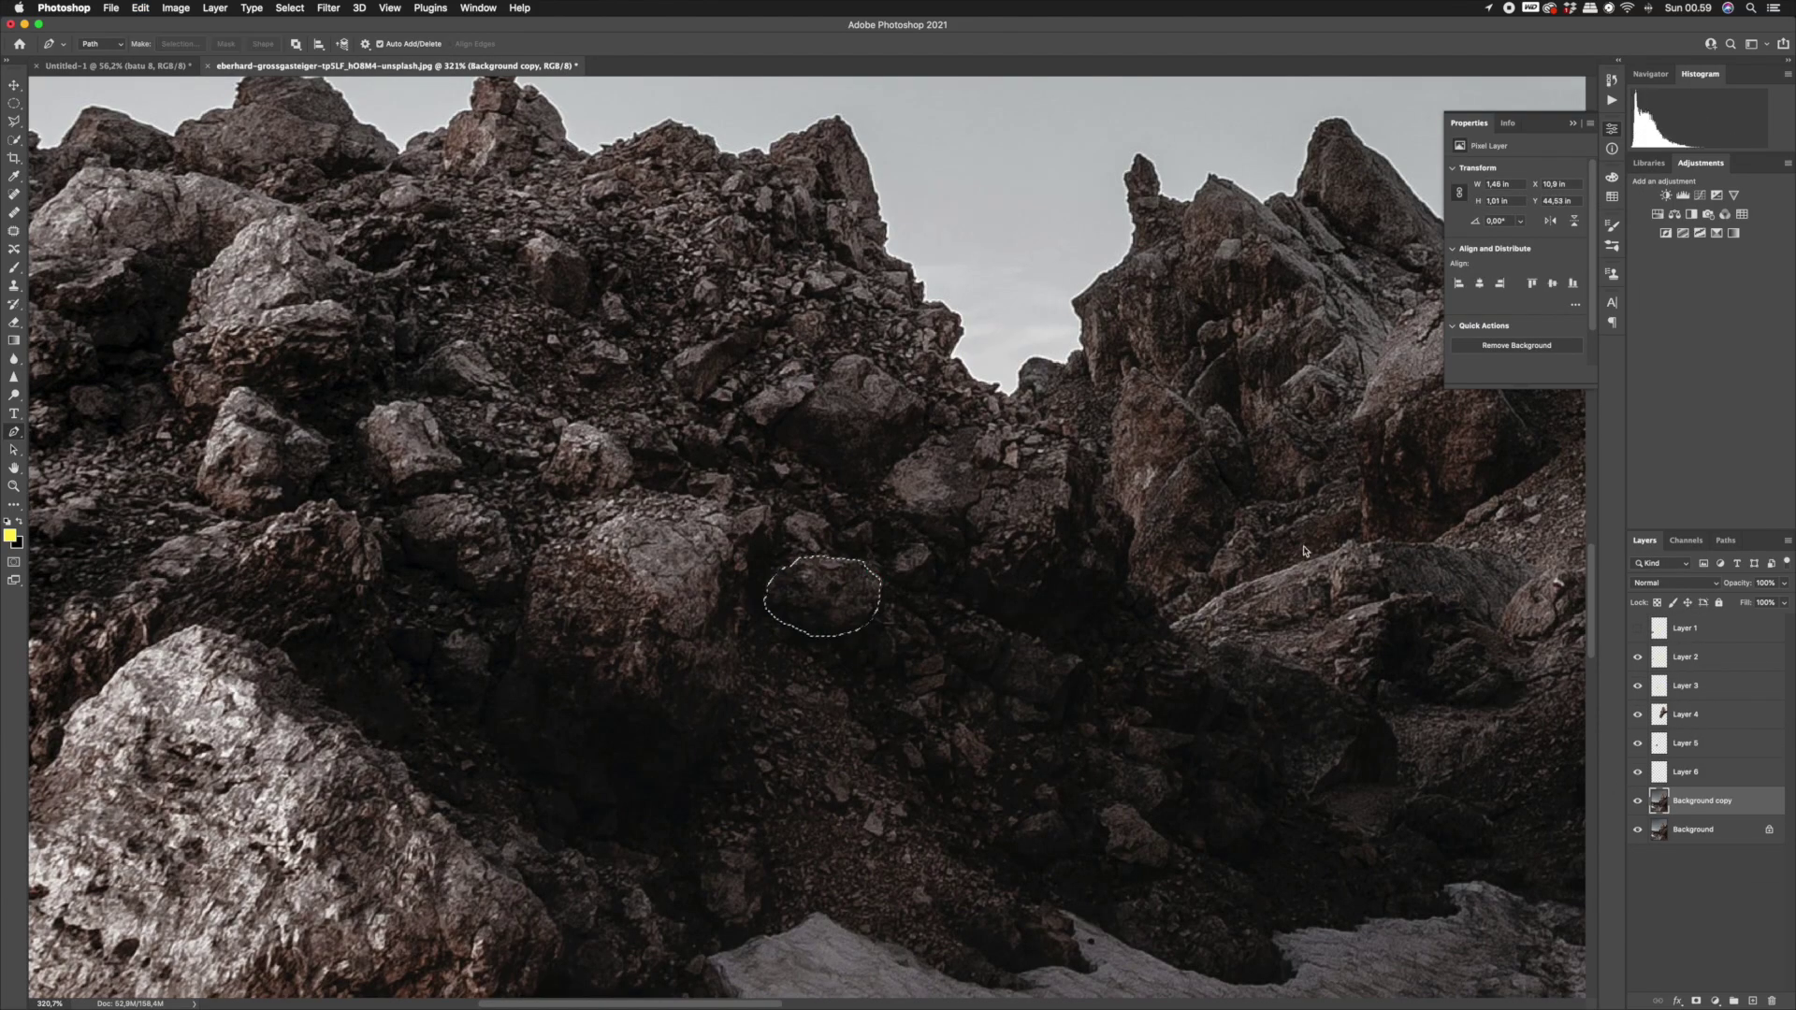
pyautogui.press('super+j')
pyautogui.click(116, 65)
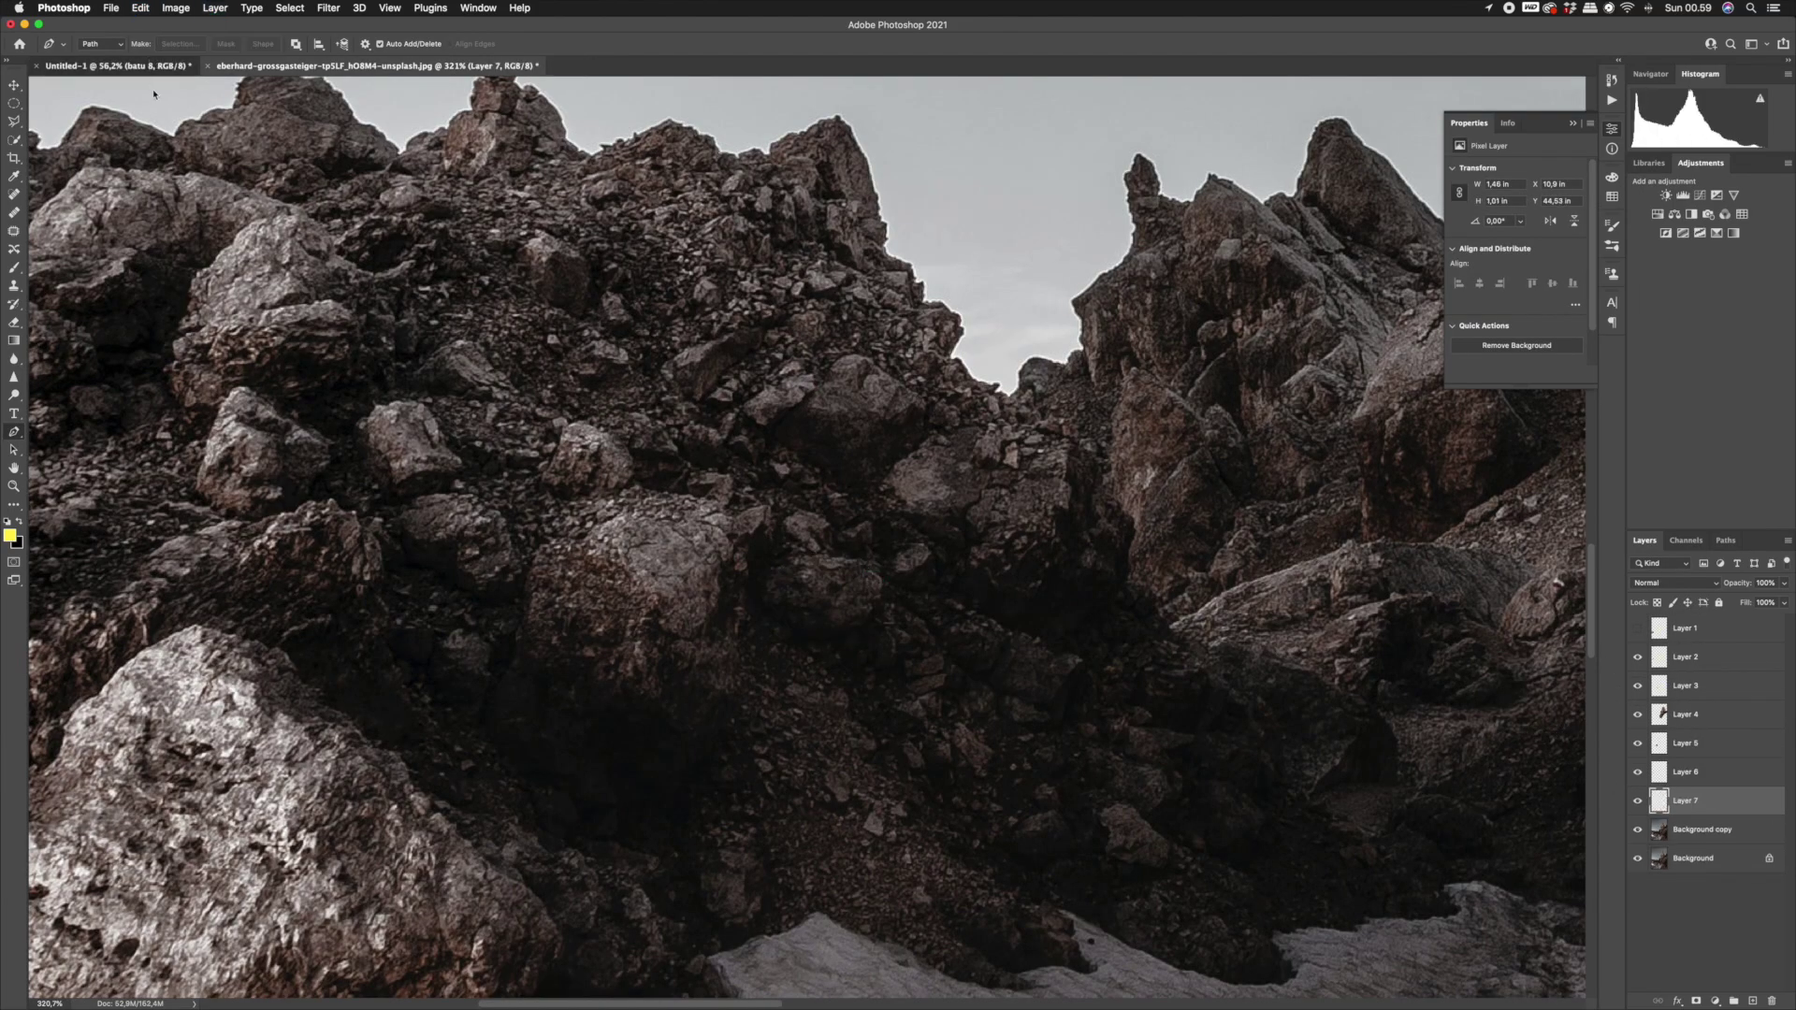
pyautogui.press('v')
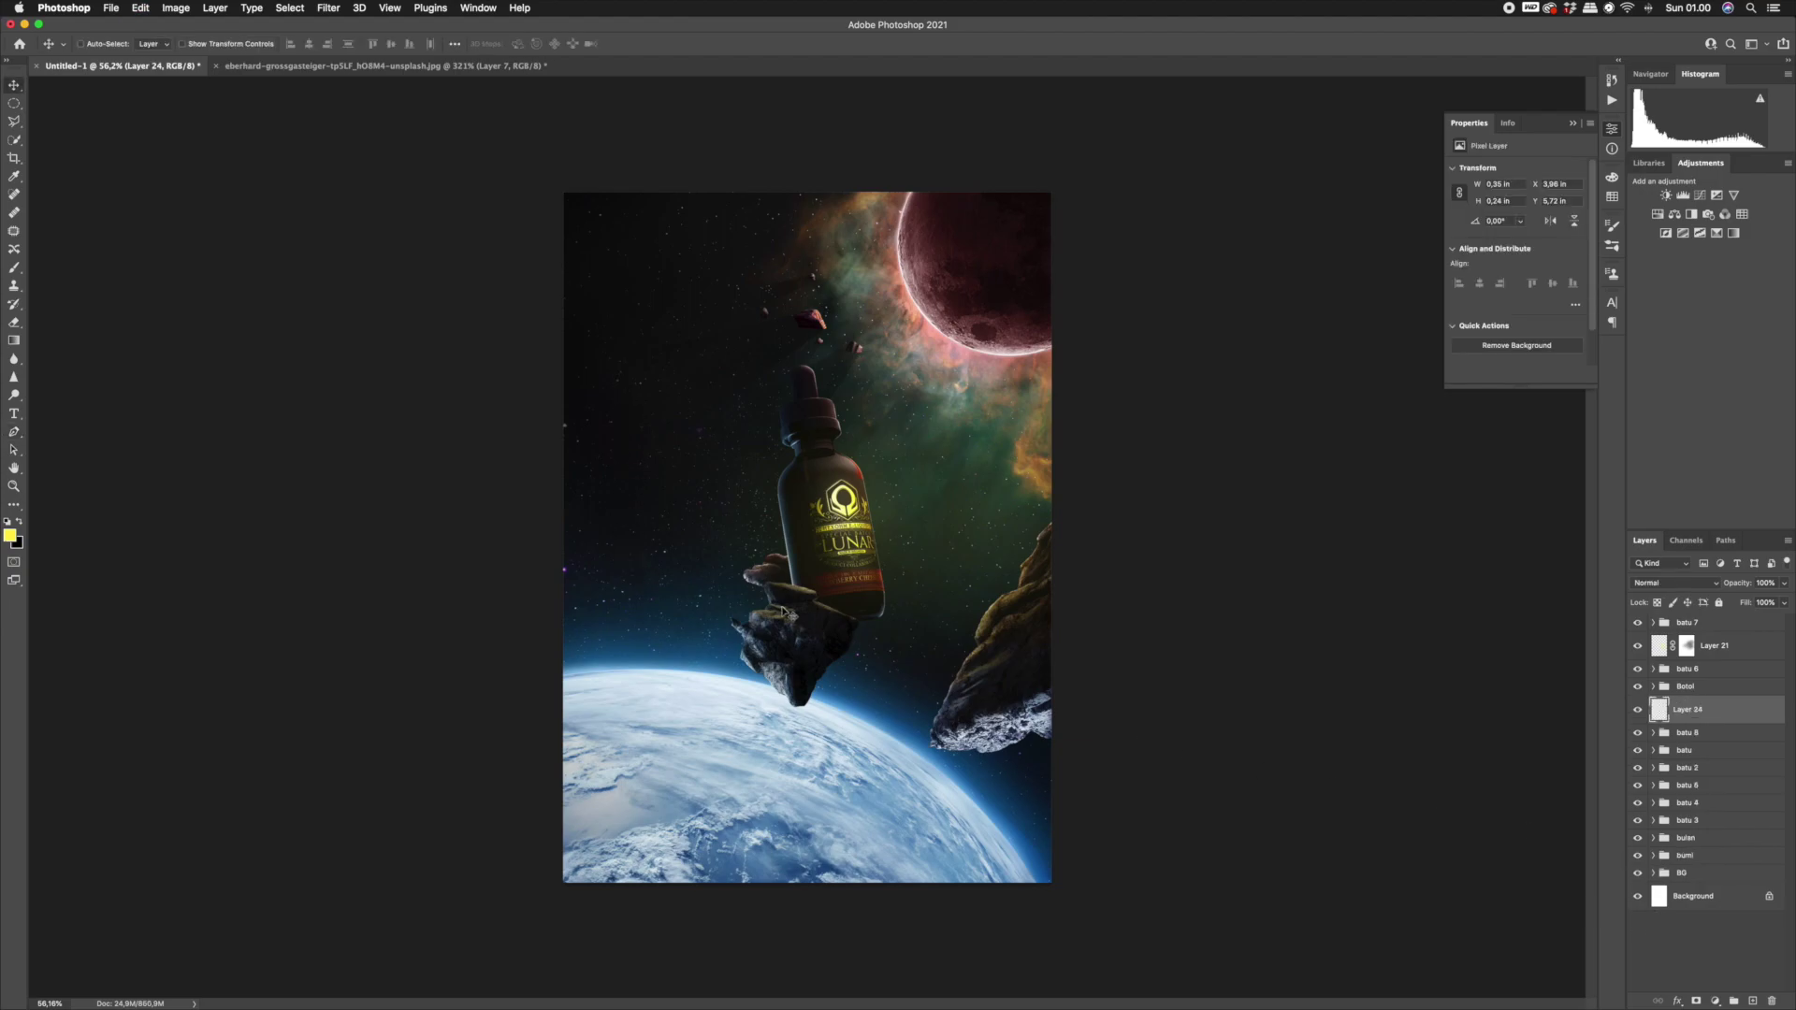
pyautogui.moveTo(840, 653); pyautogui.dragTo(986, 566)
# Add an Exposure adjustment of -6.00 clipped to the small rock beside the bottle's base.
pyautogui.press('z')
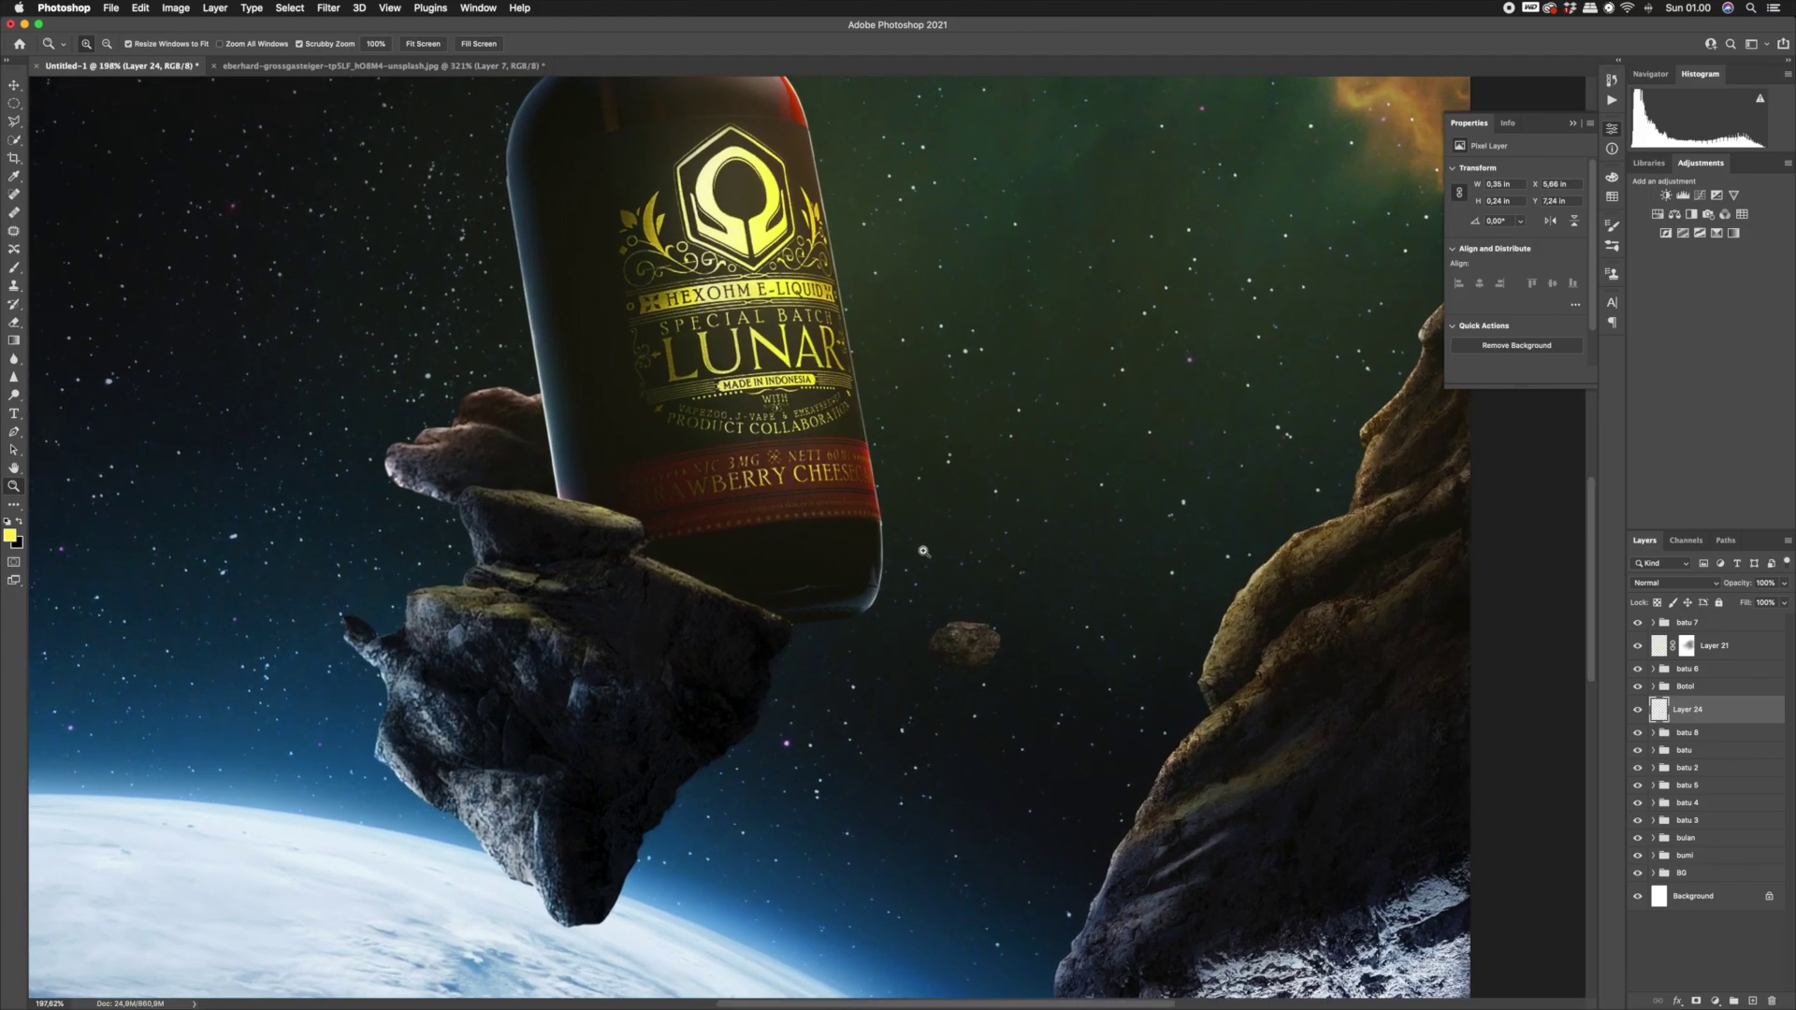
pyautogui.click(1715, 1001)
pyautogui.click(1748, 820)
pyautogui.rightClick(1742, 711)
pyautogui.click(1660, 675)
pyautogui.moveTo(1519, 207); pyautogui.dragTo(1496, 204)
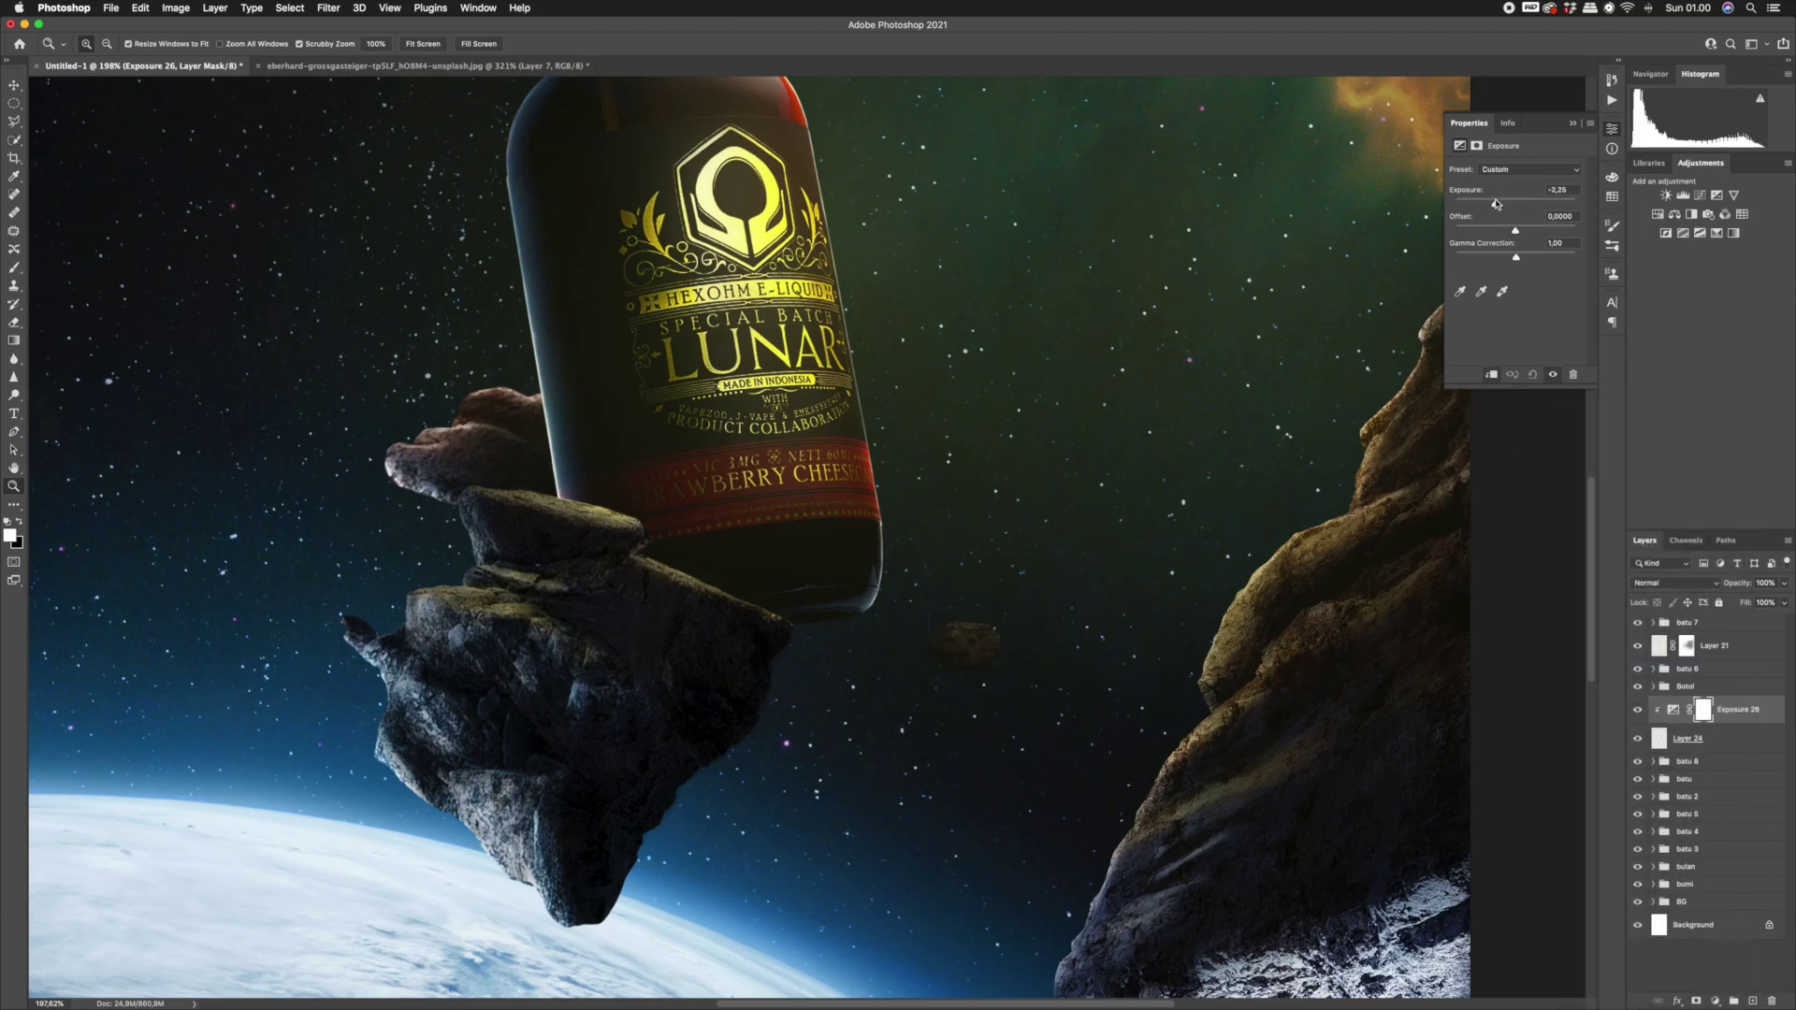
# Invert the Exposure 26 mask and brush the darkening onto parts of the small rock.
pyautogui.hotkey('ctrl', 'i')
pyautogui.press('b')
pyautogui.moveTo(942, 642)
pyautogui.mouseDown()
pyautogui.moveTo(939, 756)
pyautogui.moveTo(973, 646)
pyautogui.moveTo(962, 661)
pyautogui.mouseUp()
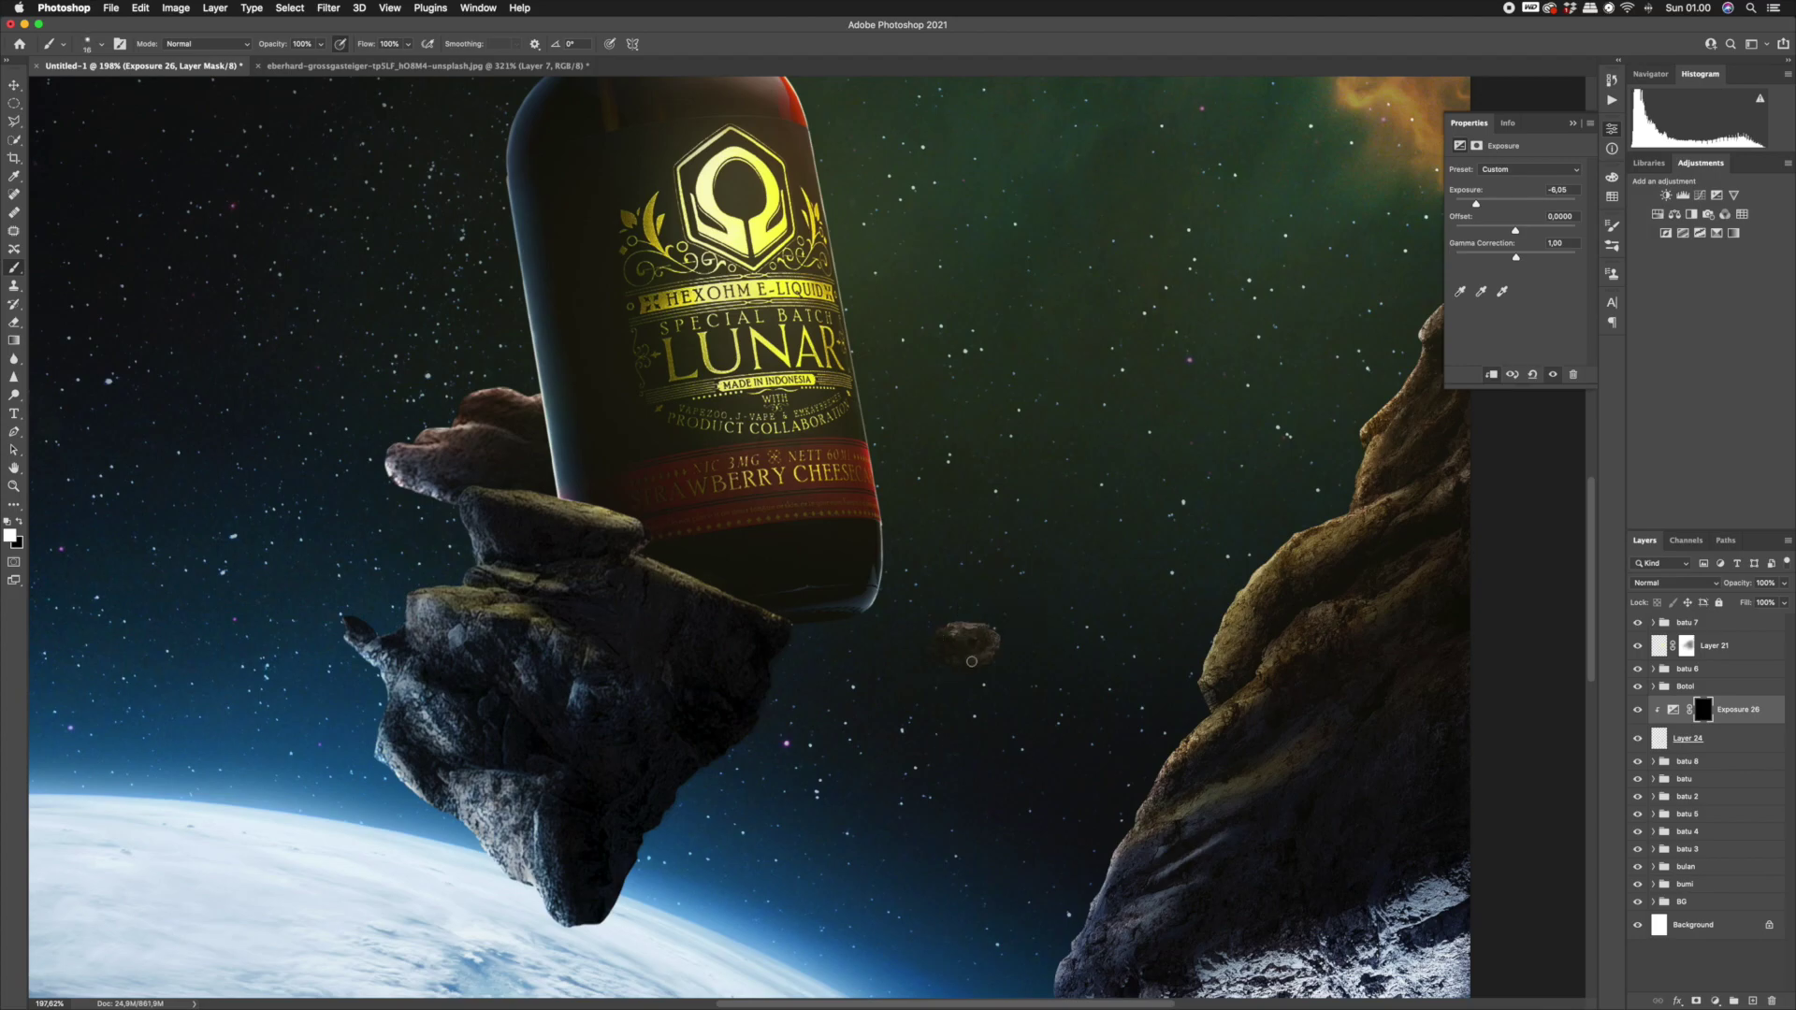
pyautogui.moveTo(993, 633); pyautogui.dragTo(976, 636)
pyautogui.press('x')
# Add a second, brightening Exposure clipped to the small rock and invert its mask.
pyautogui.click(1715, 1001)
pyautogui.click(1716, 814)
pyautogui.rightClick(1740, 717)
pyautogui.click(1607, 667)
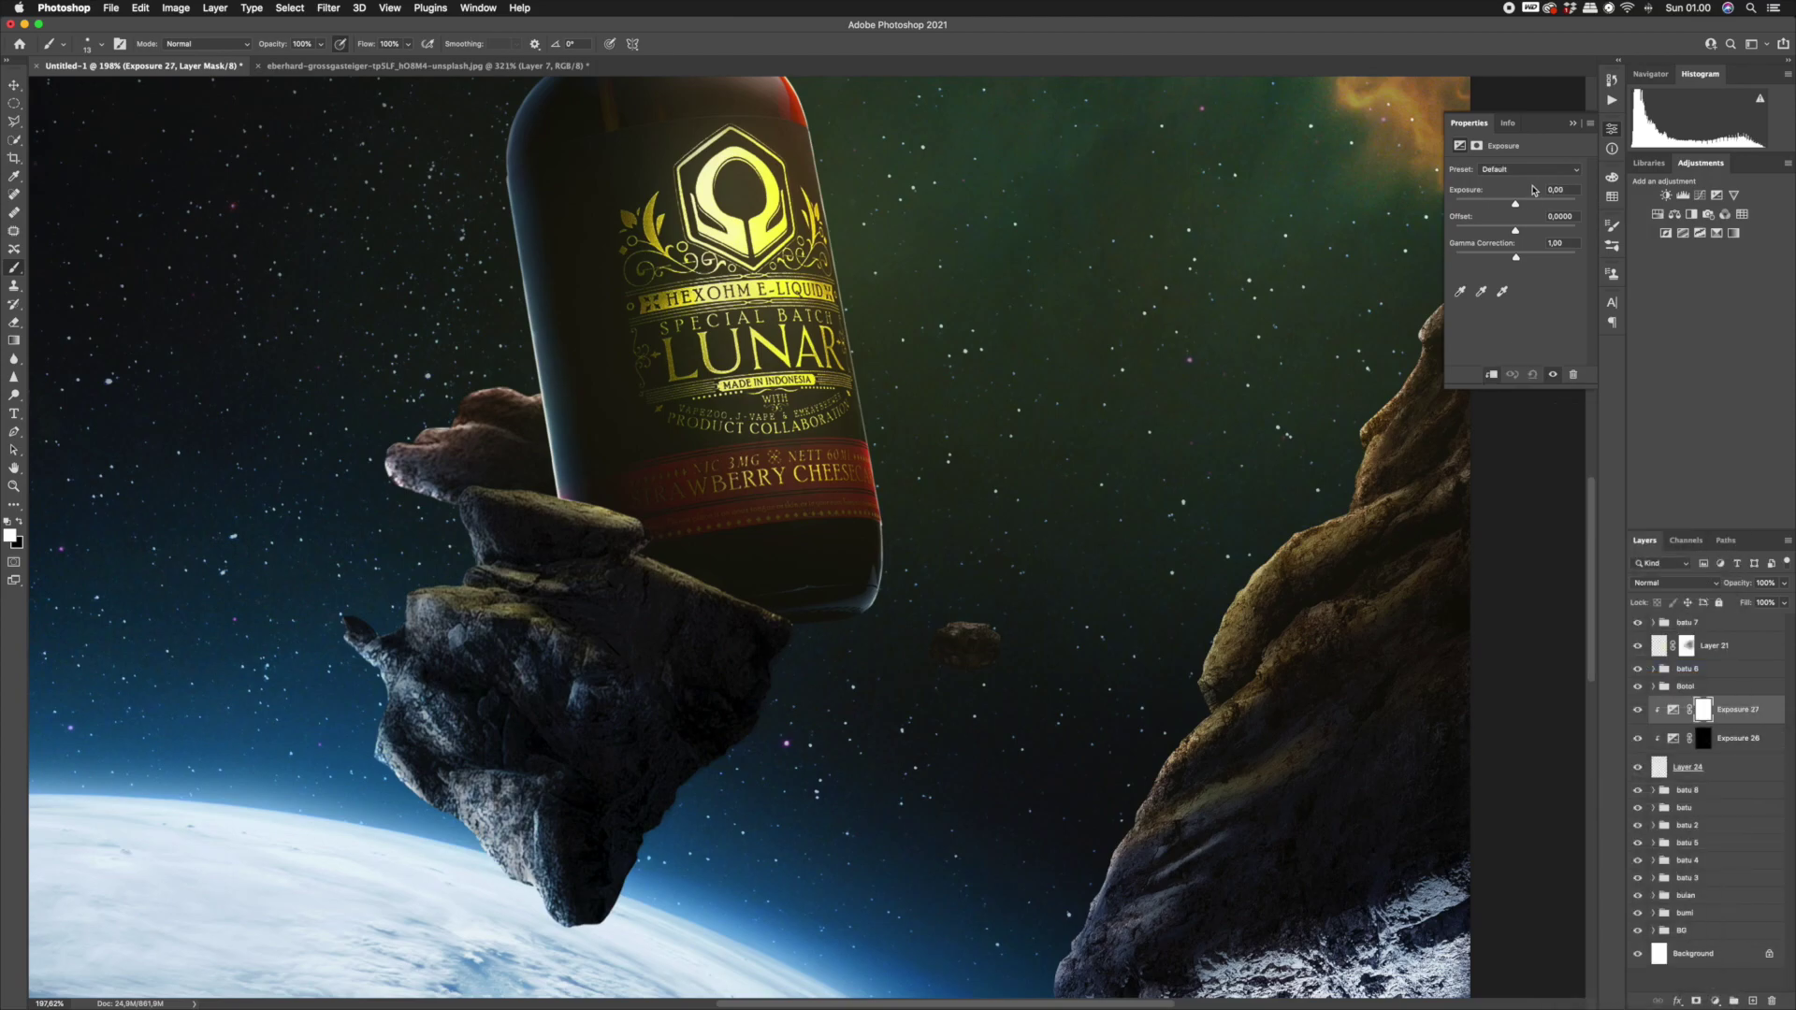
pyautogui.moveTo(1516, 204); pyautogui.dragTo(1550, 204)
pyautogui.press('super+i')
# Add a clipped Color Balance with midtones red -43 and blue +58, and paint it onto the small rock through an inverted mask.
pyautogui.press('z')
pyautogui.moveTo(1042, 642); pyautogui.dragTo(1000, 662)
pyautogui.click(1717, 1002)
pyautogui.click(1726, 859)
pyautogui.rightClick(1743, 714)
pyautogui.click(1645, 669)
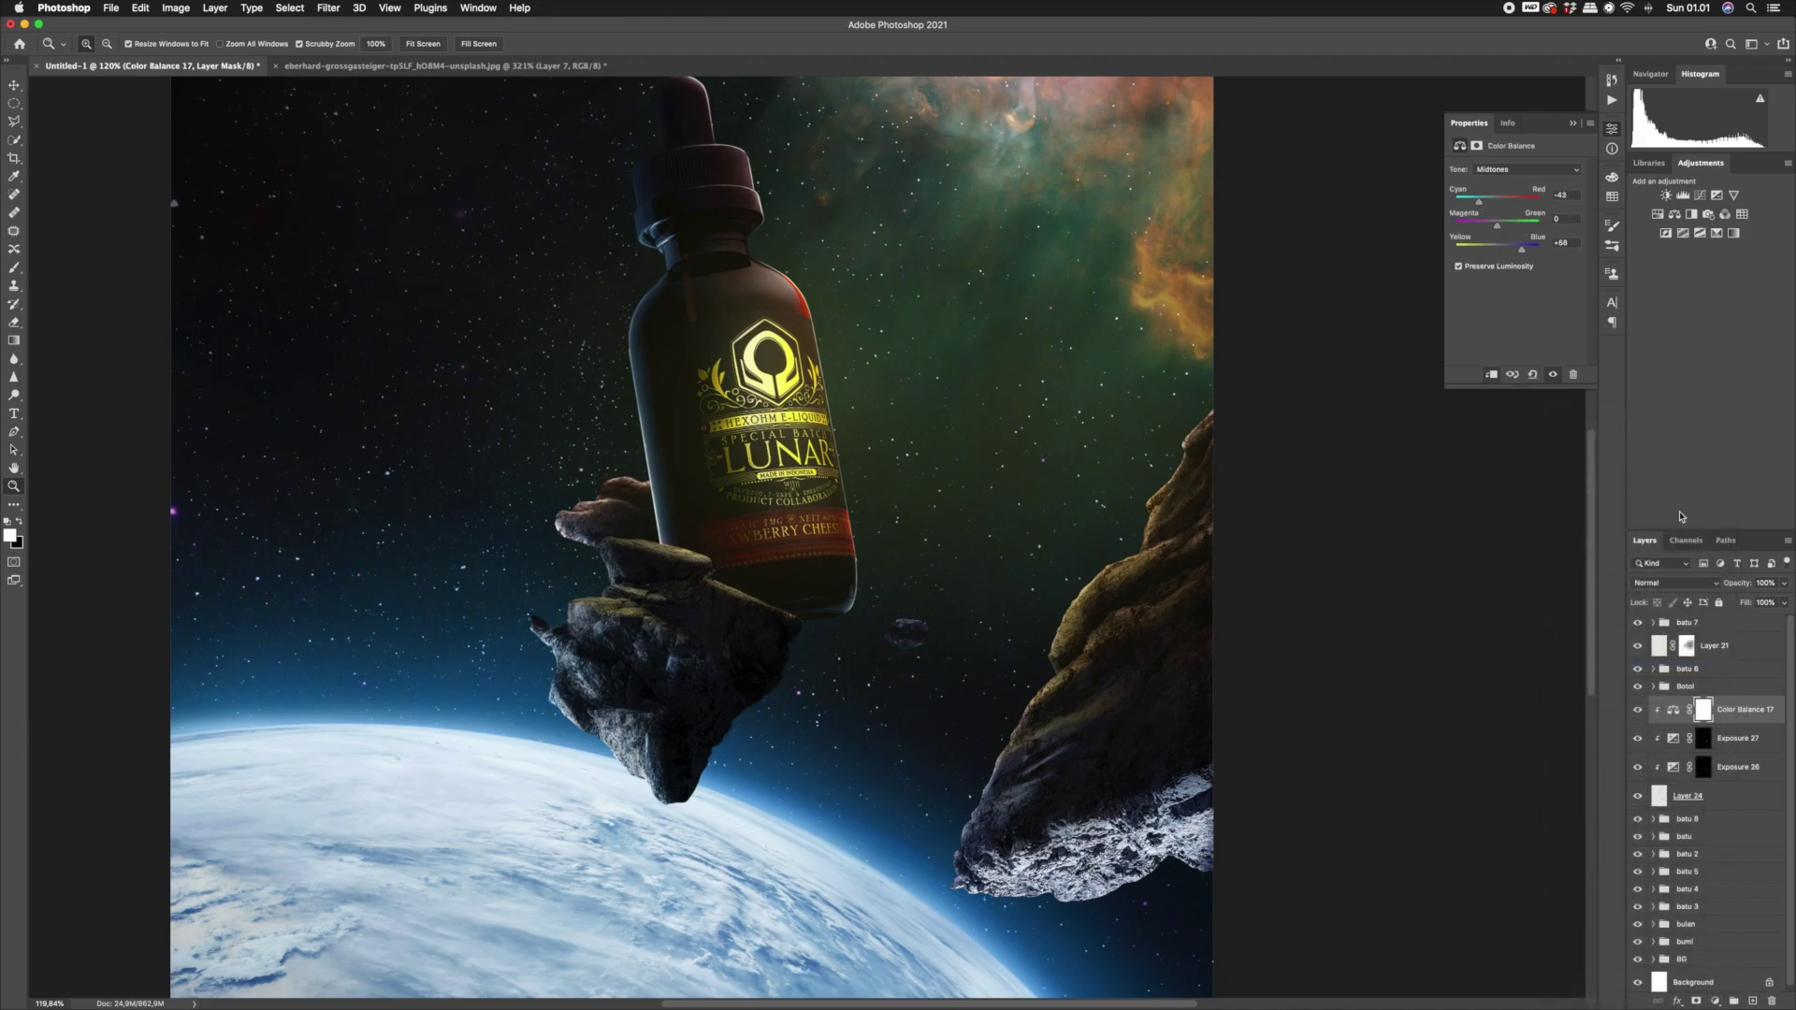
pyautogui.press('b')
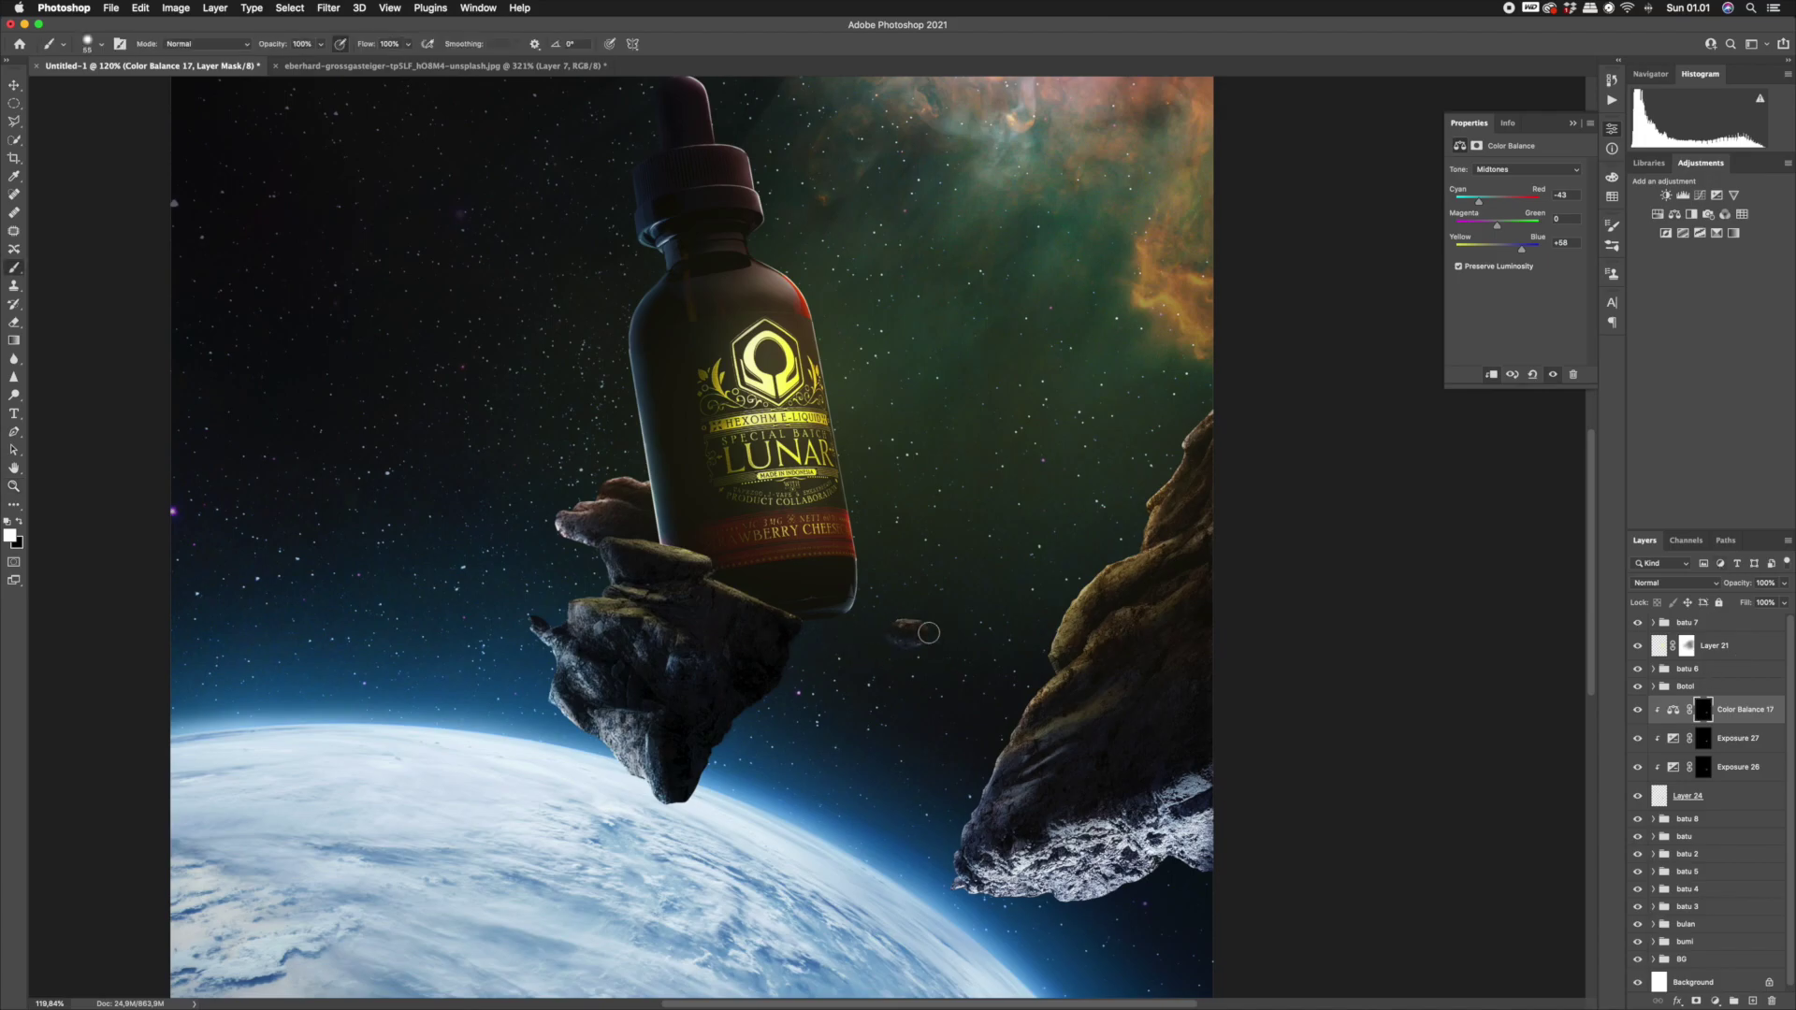
# Add another clipped Color Balance with midtones red +20 and blue -37, applied to the small rock through an inverted mask.
pyautogui.click(1717, 1002)
pyautogui.click(1734, 858)
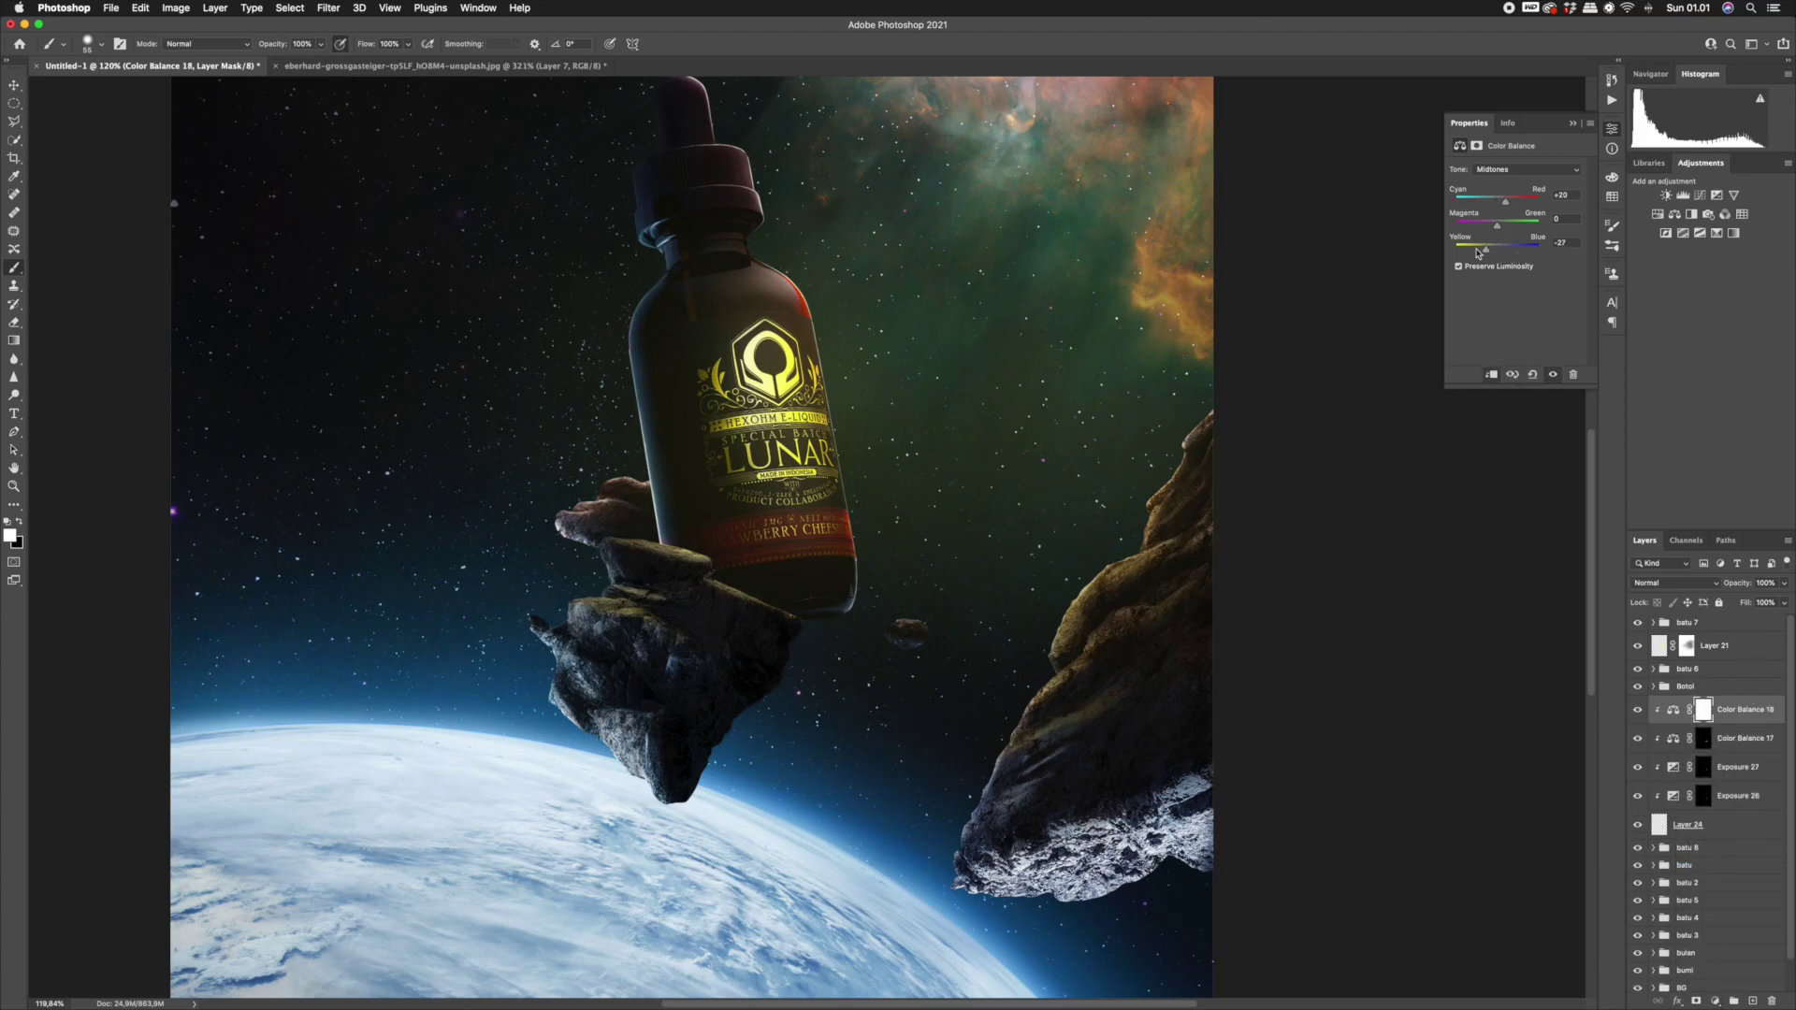
pyautogui.press('z')
pyautogui.moveTo(826, 669)
pyautogui.mouseDown()
pyautogui.moveTo(765, 713)
pyautogui.moveTo(841, 685)
pyautogui.mouseUp()
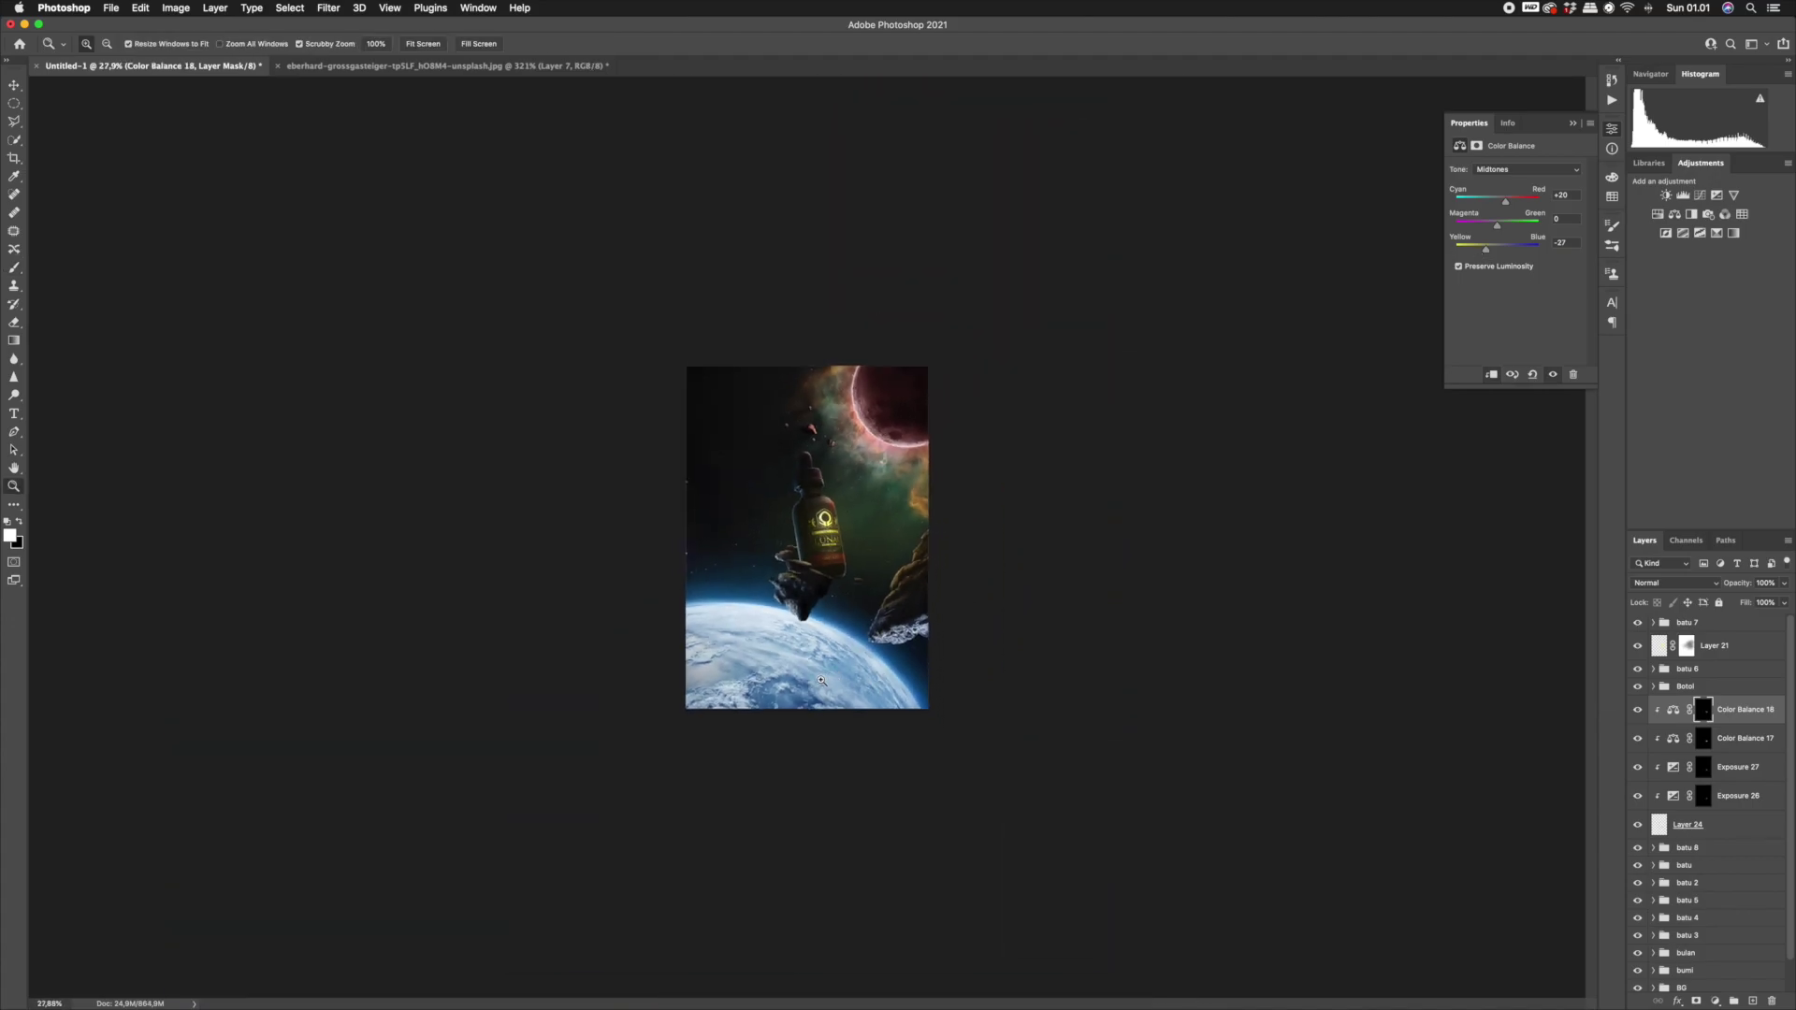
pyautogui.moveTo(854, 538); pyautogui.dragTo(904, 596)
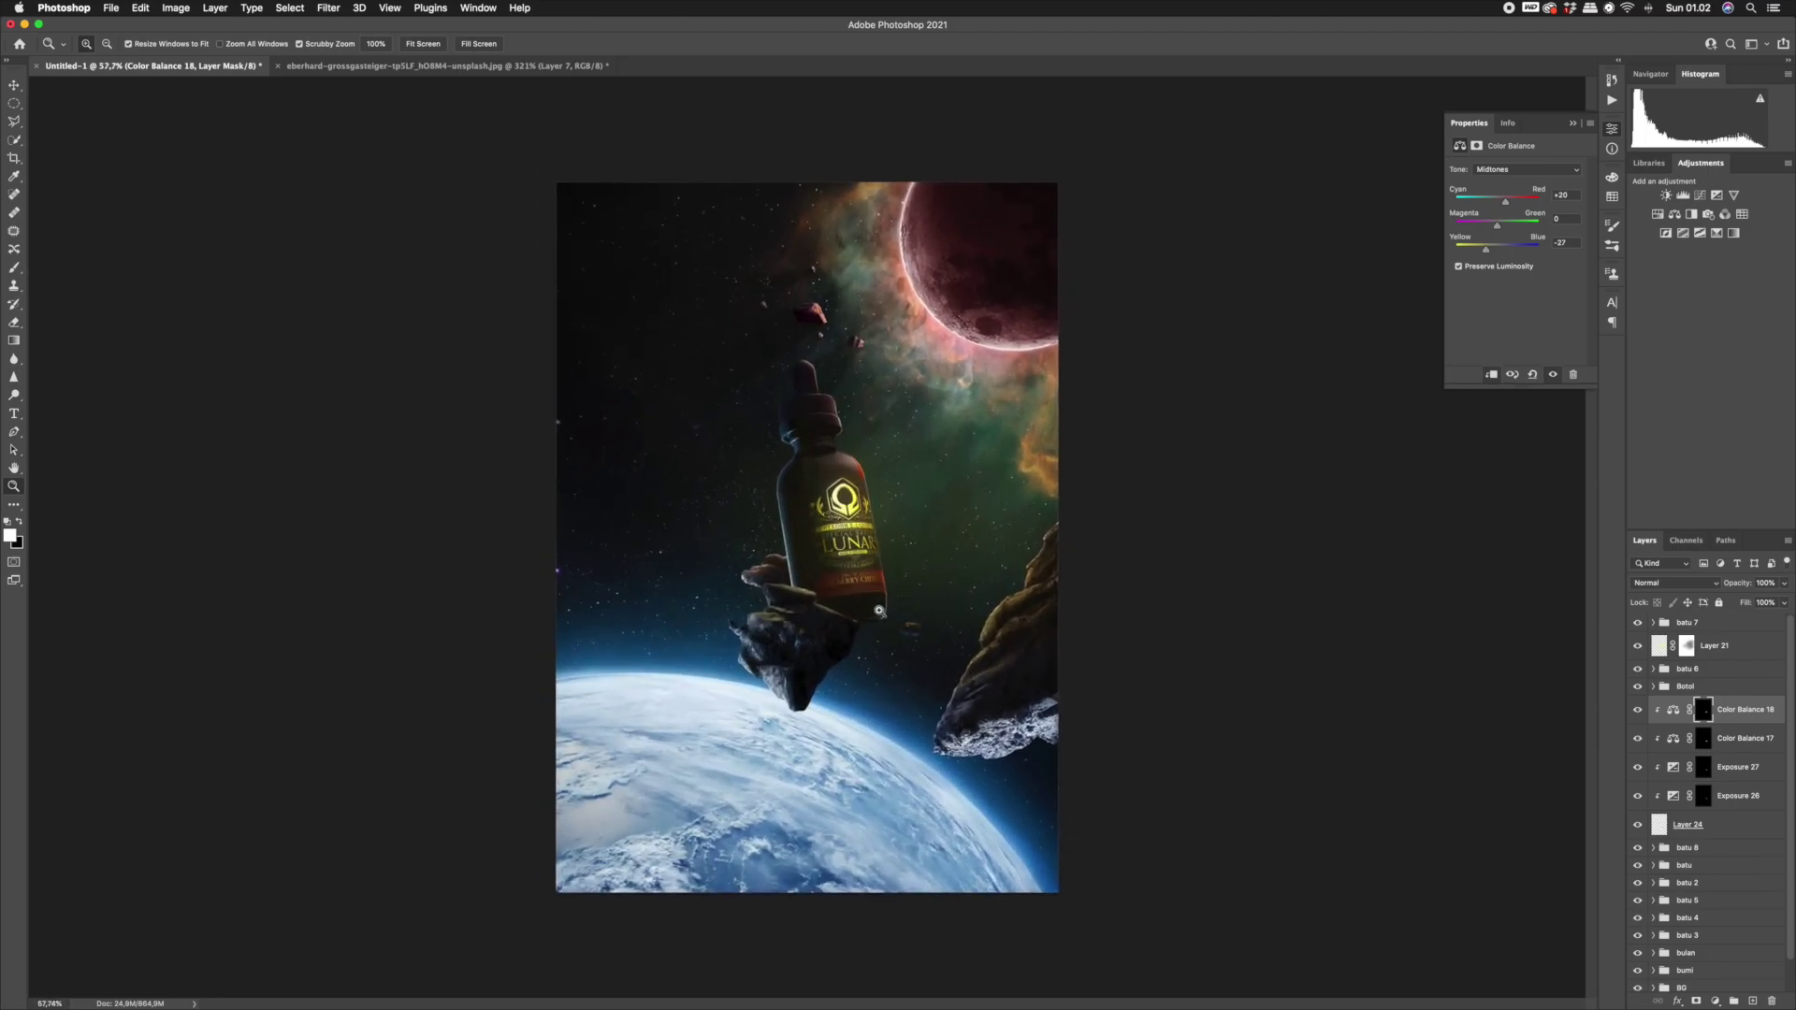
pyautogui.moveTo(891, 661); pyautogui.dragTo(931, 639)
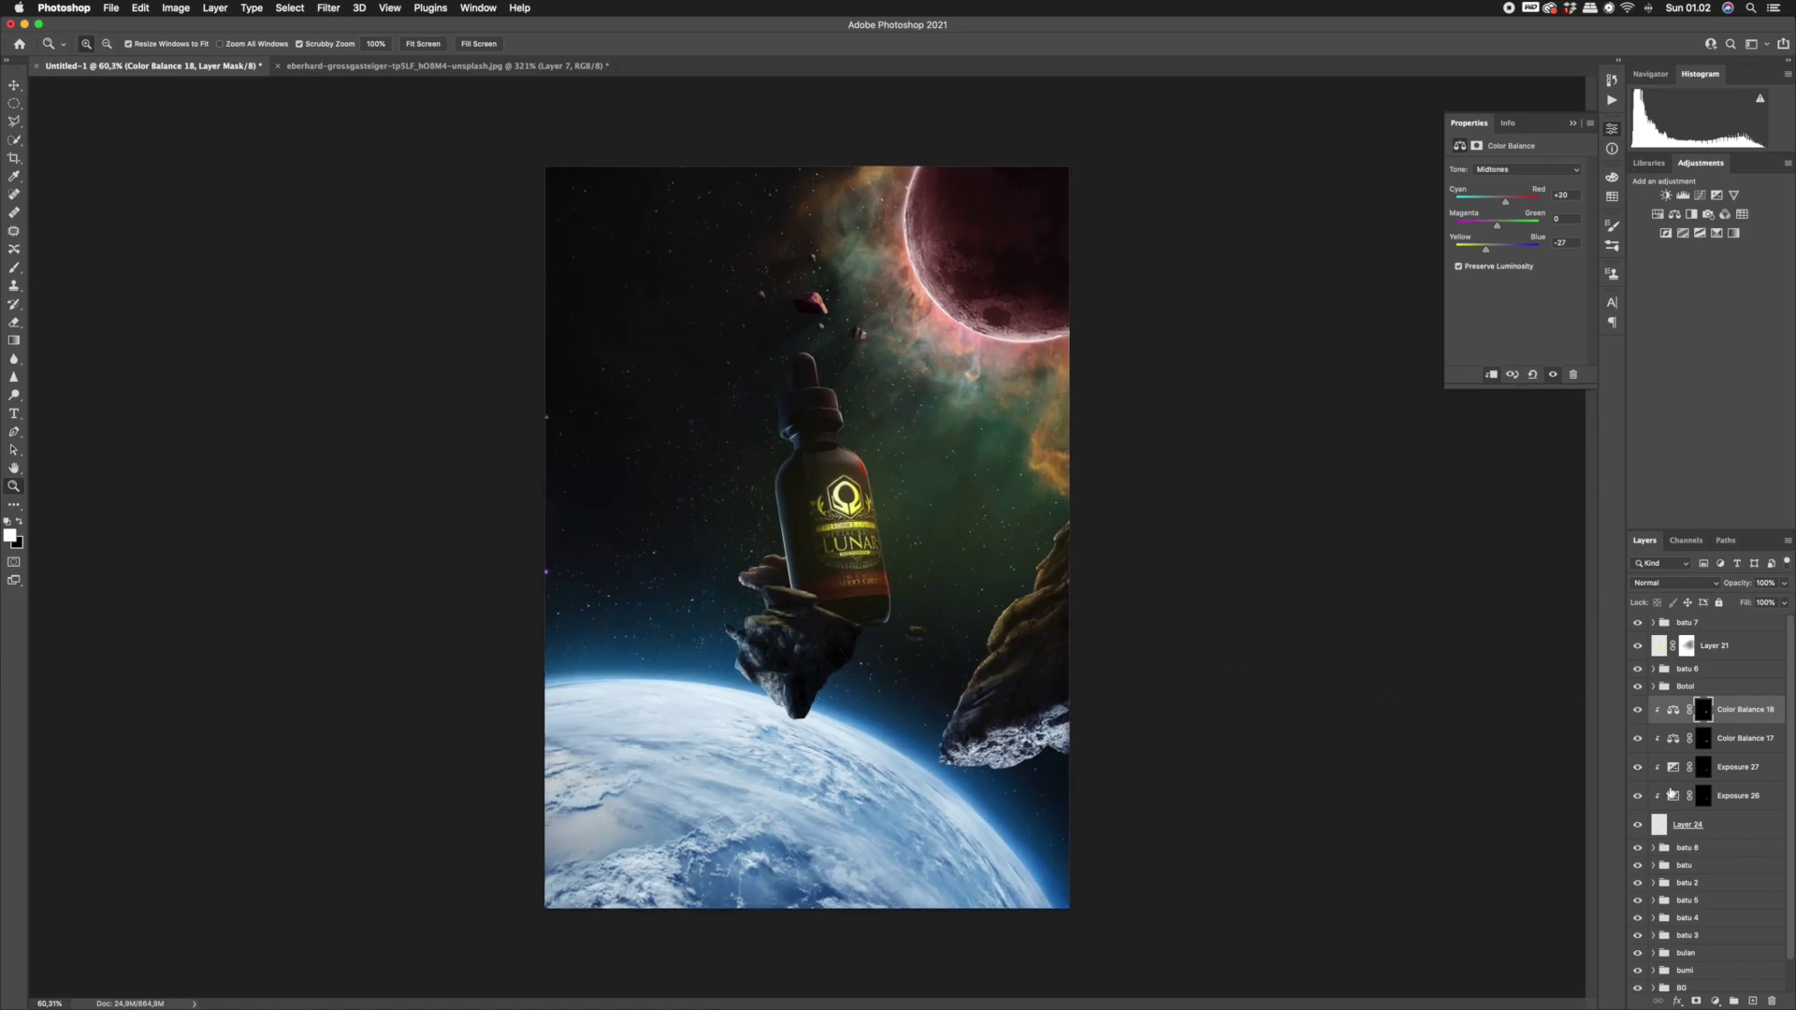
# With the batu 8 group active, draw a triangular lasso selection widening from the small rock toward the large boulder.
pyautogui.click(1723, 826)
pyautogui.click(1738, 852)
pyautogui.moveTo(929, 651)
pyautogui.mouseDown()
pyautogui.moveTo(949, 653)
pyautogui.moveTo(890, 652)
pyautogui.mouseUp()
pyautogui.press('l')
pyautogui.click(930, 648)
pyautogui.click(1029, 460)
pyautogui.click(1102, 582)
pyautogui.click(932, 652)
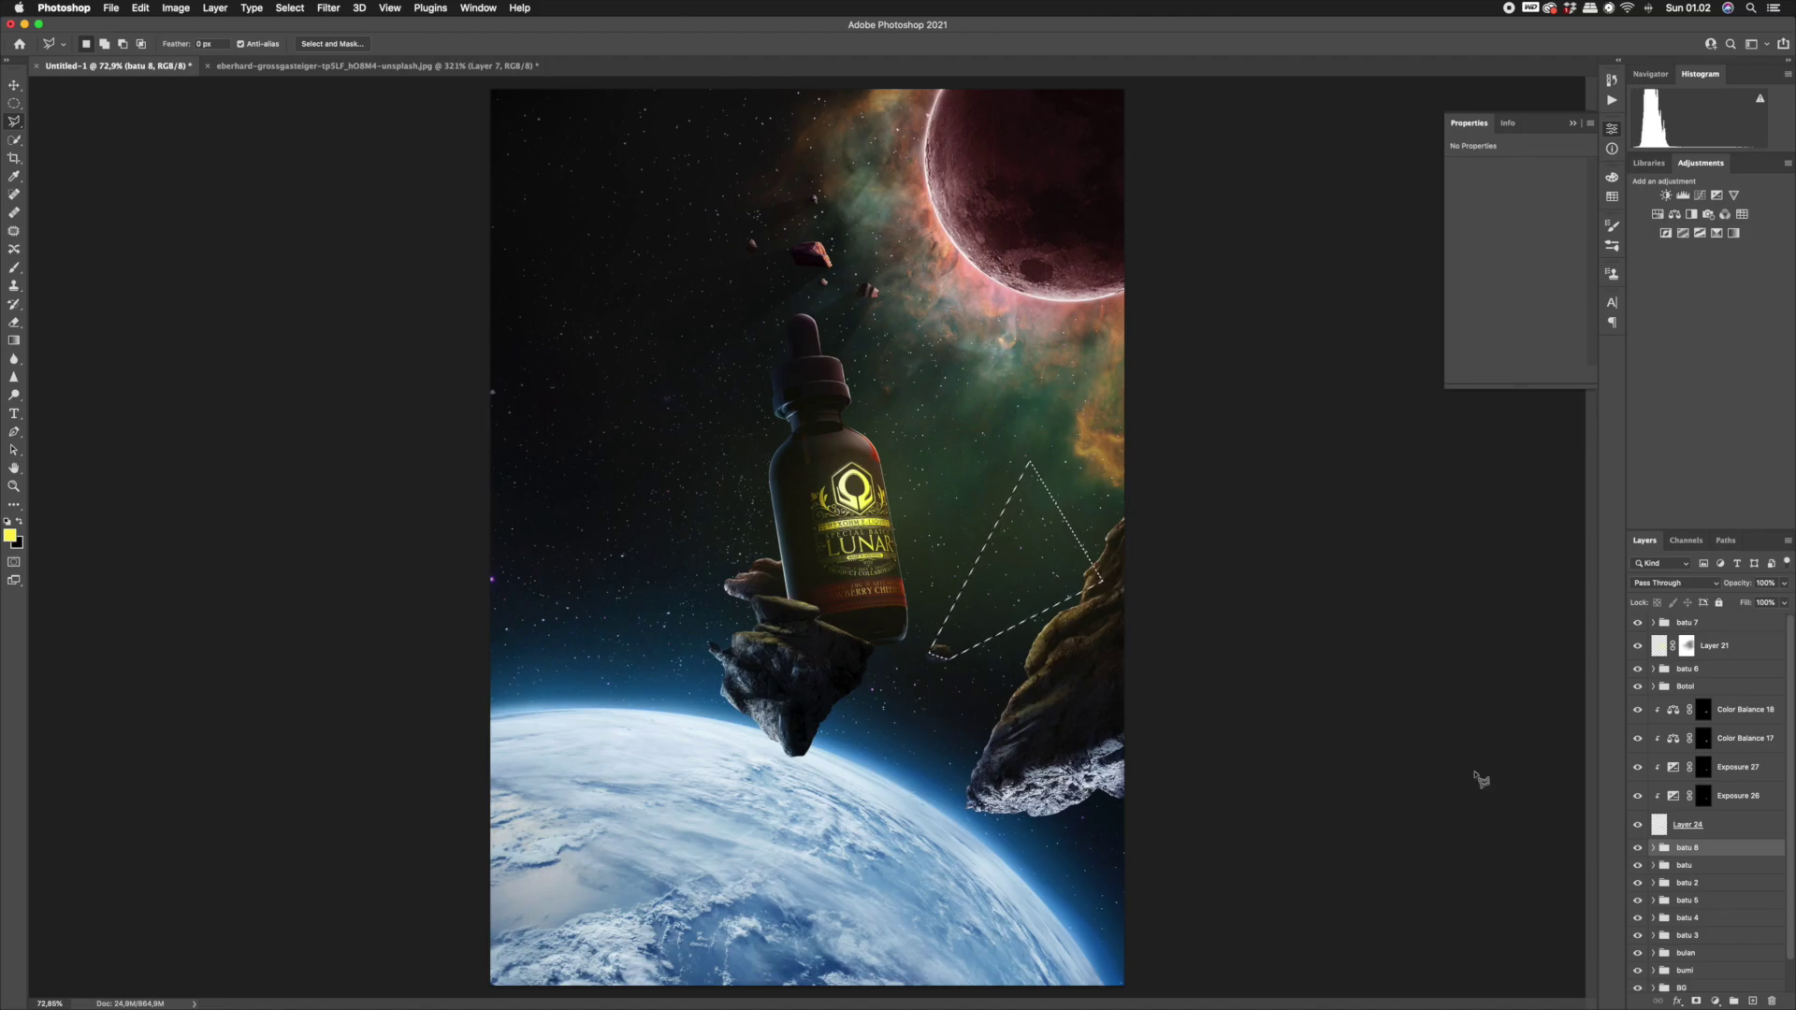
# Darken the selected triangle with a Curves adjustment, feather its mask 2.7 px and fade its far end with a large soft brush.
pyautogui.click(1715, 1001)
pyautogui.click(1709, 802)
pyautogui.moveTo(1533, 246); pyautogui.dragTo(1473, 268)
pyautogui.click(1692, 853)
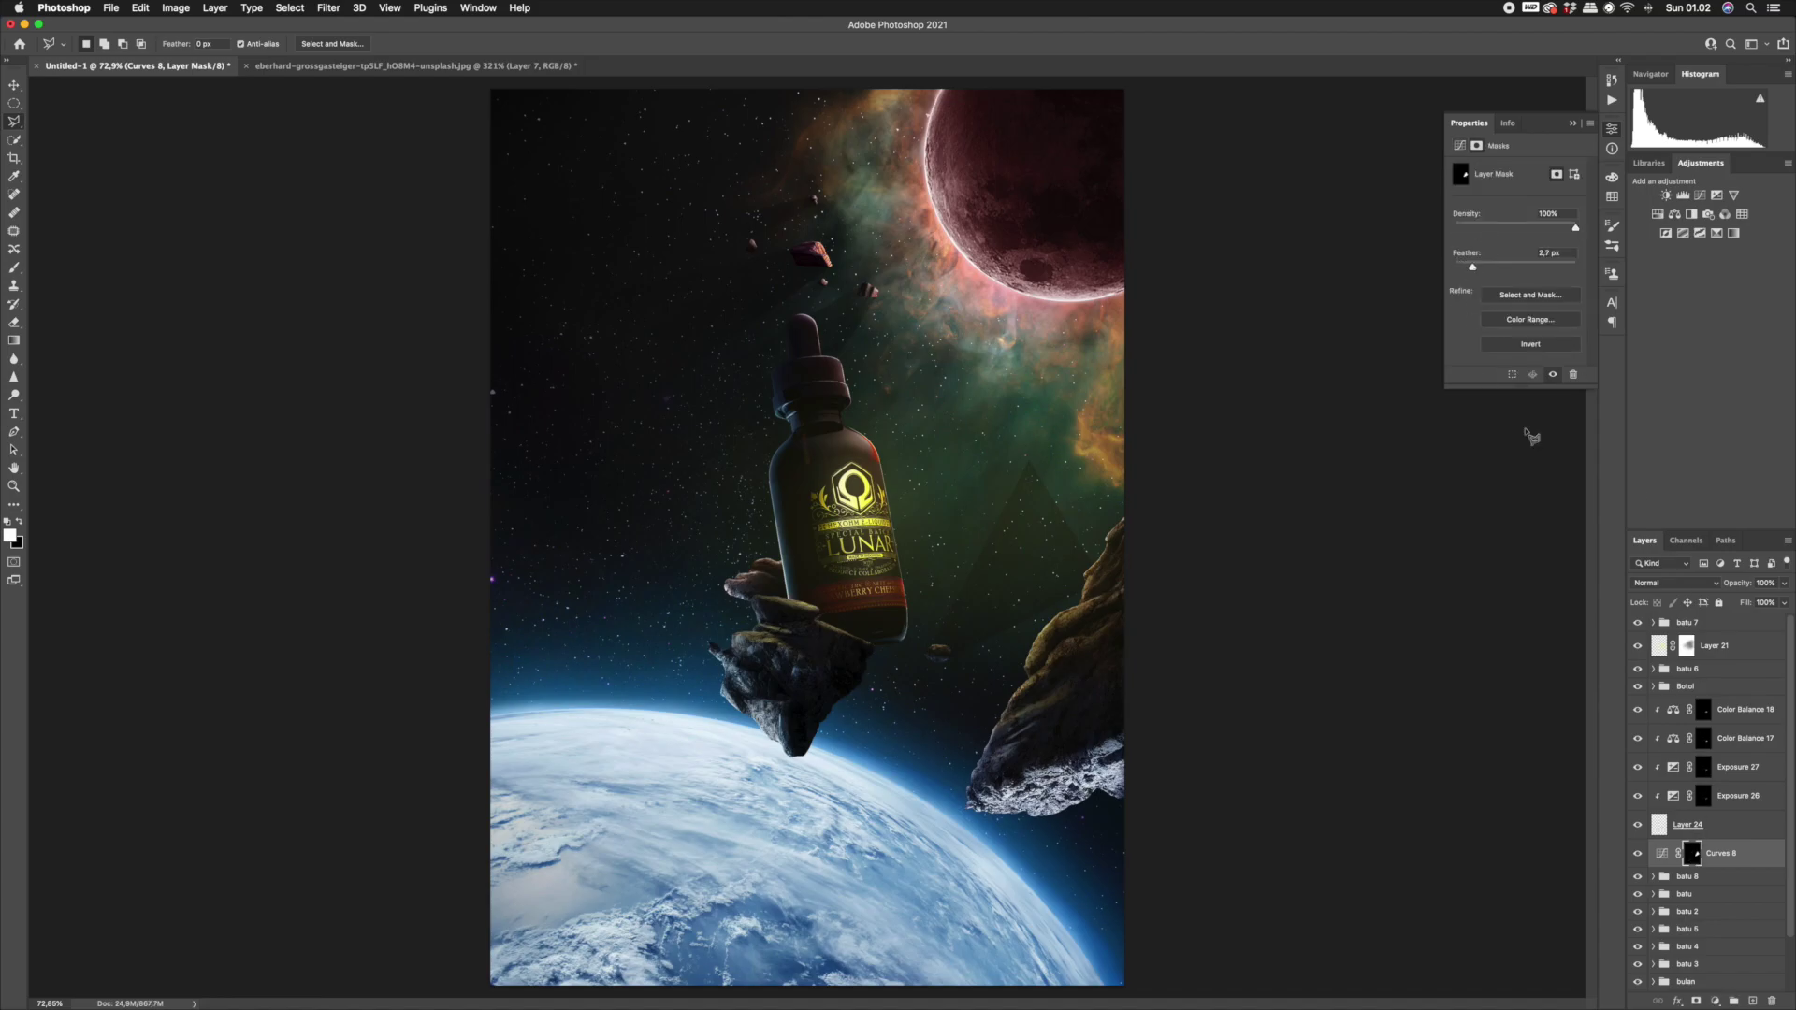
pyautogui.press('b')
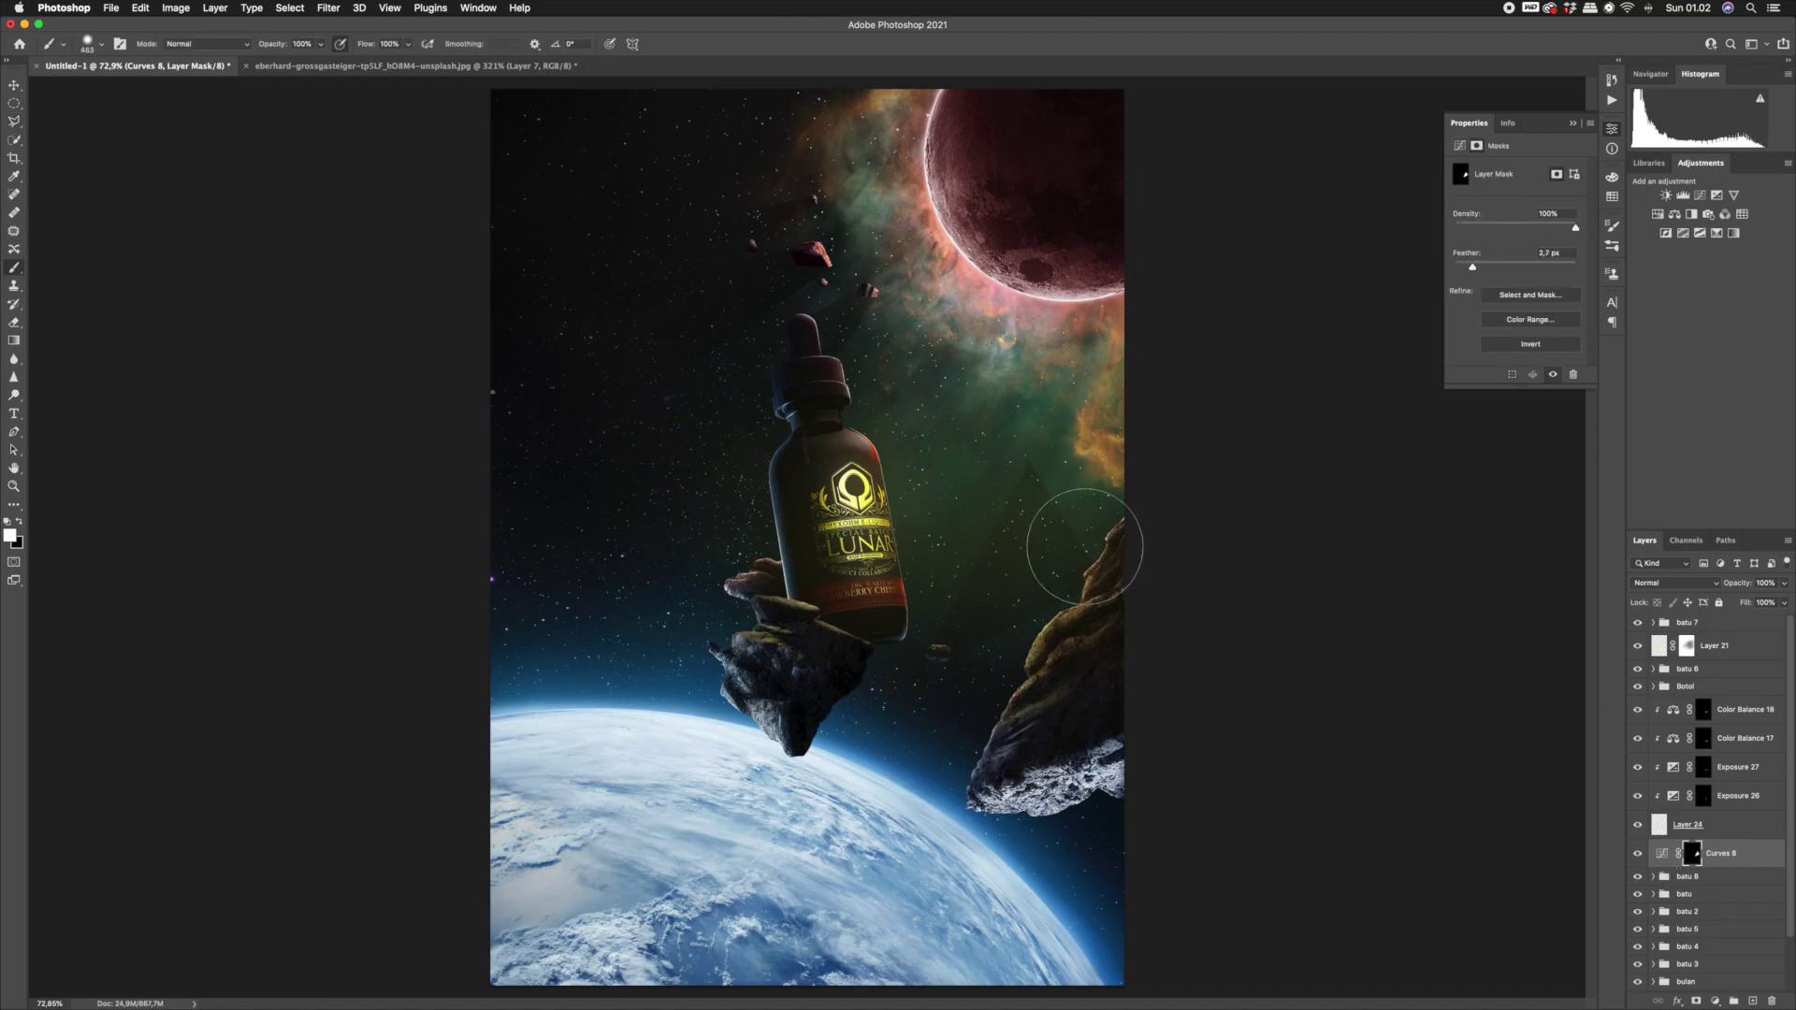
pyautogui.press('x')
# Add a clipped Exposure of +2.33 above Color Balance 18 and paint highlights onto the small rock through its inverted mask.
pyautogui.click(1702, 767)
pyautogui.click(1715, 1001)
pyautogui.click(1712, 814)
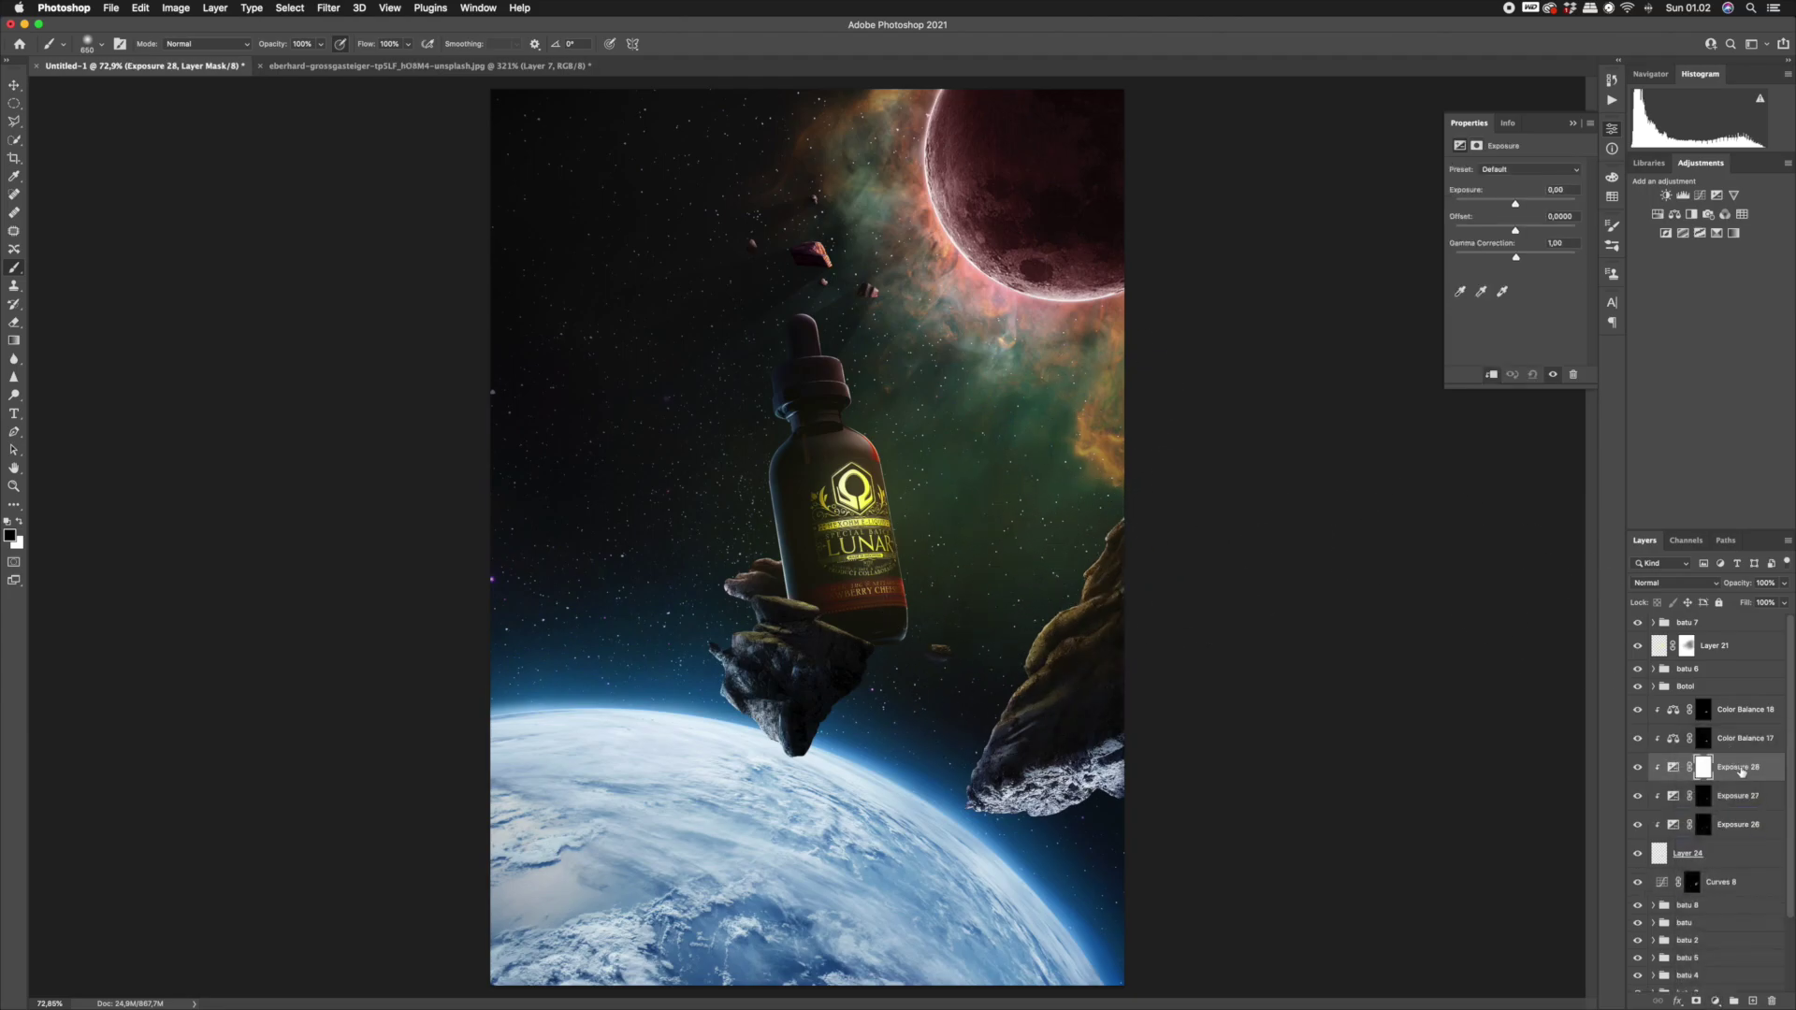
pyautogui.moveTo(1517, 203); pyautogui.dragTo(1531, 204)
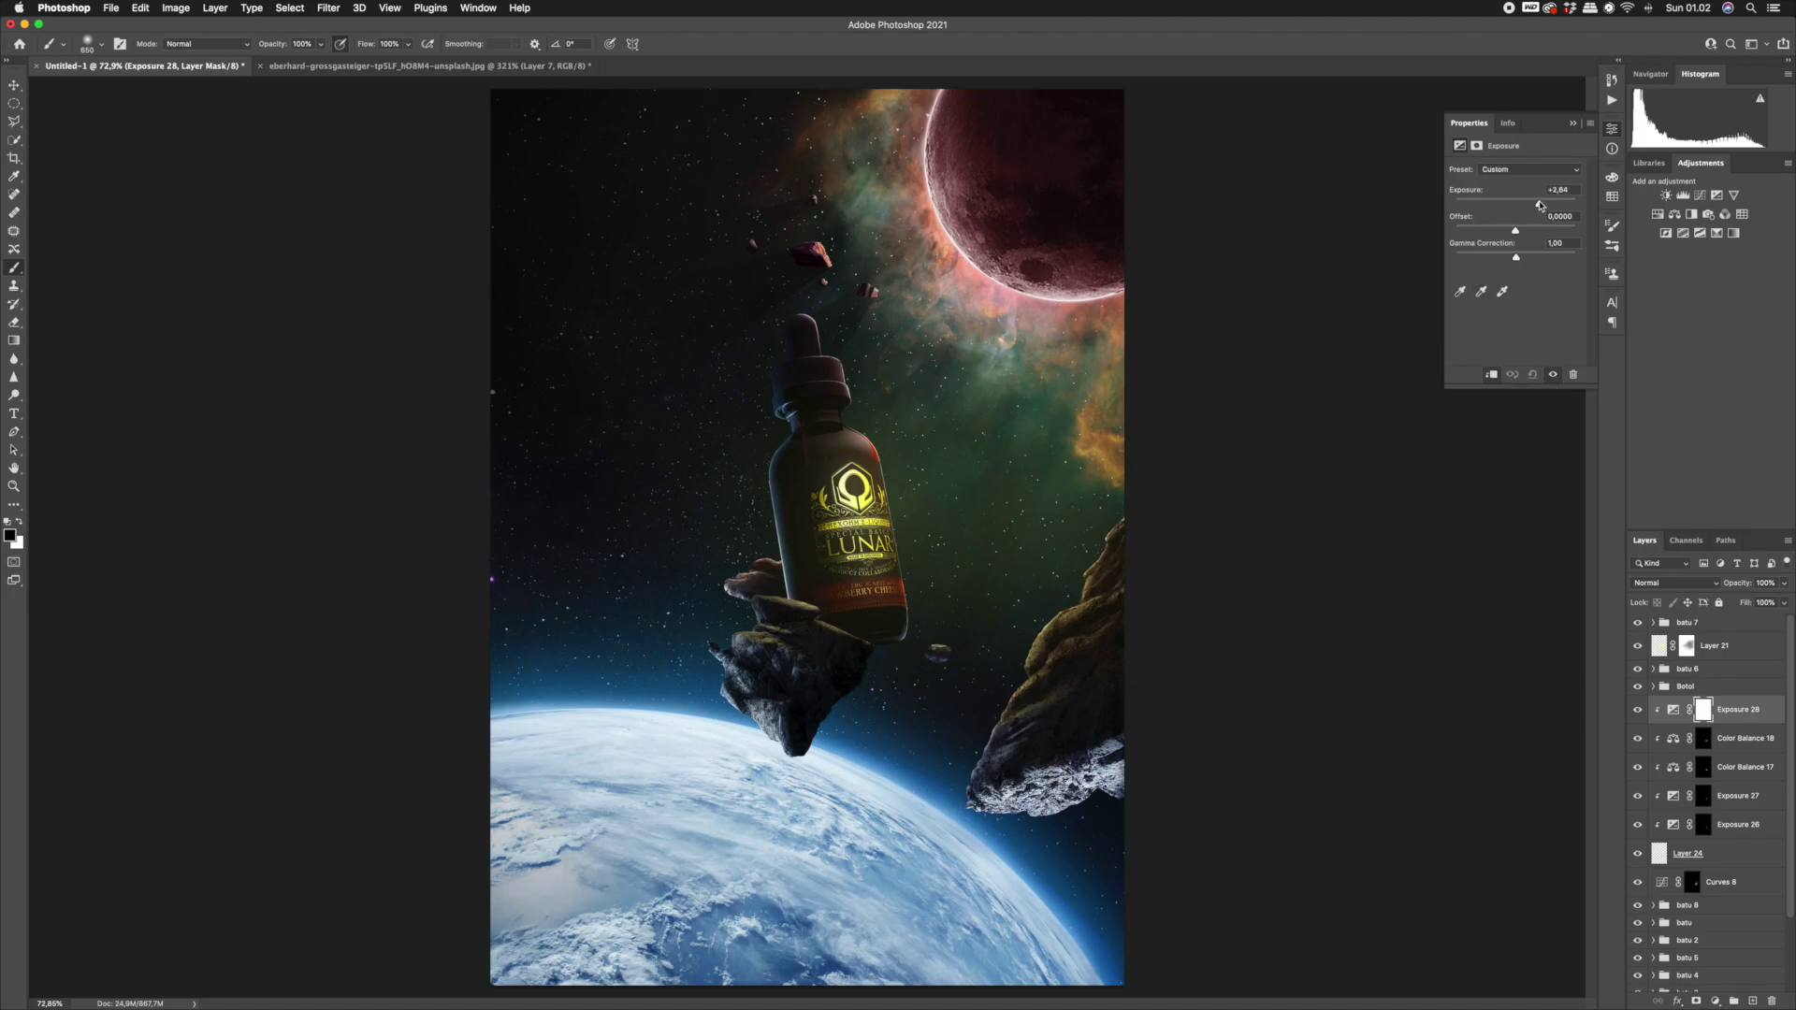
pyautogui.press('super+i')
pyautogui.moveTo(937, 658)
pyautogui.mouseDown()
pyautogui.moveTo(1001, 660)
pyautogui.moveTo(393, 672)
pyautogui.mouseUp()
pyautogui.moveTo(941, 677)
pyautogui.mouseDown()
pyautogui.moveTo(916, 674)
pyautogui.moveTo(939, 678)
pyautogui.mouseUp()
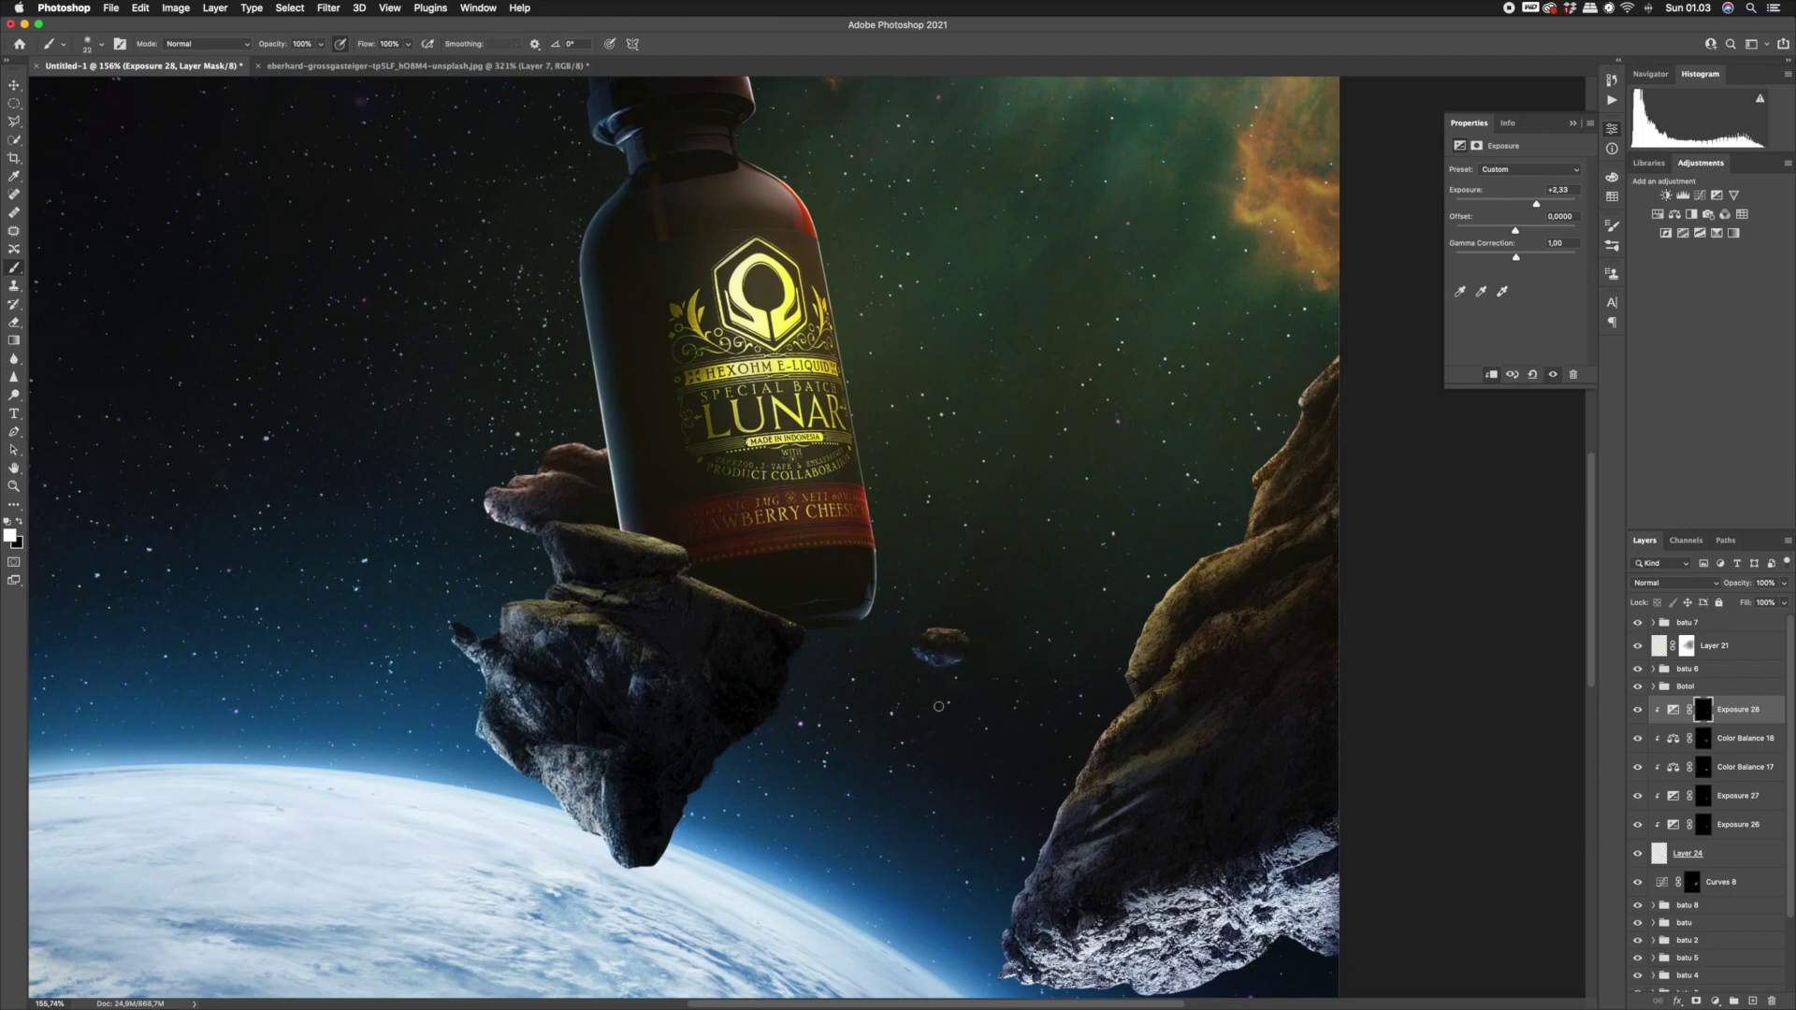
# Check how the newly lit small rock fits within the whole composition.
pyautogui.press('z')
pyautogui.moveTo(932, 668)
pyautogui.mouseDown()
pyautogui.moveTo(956, 665)
pyautogui.moveTo(877, 650)
pyautogui.mouseUp()
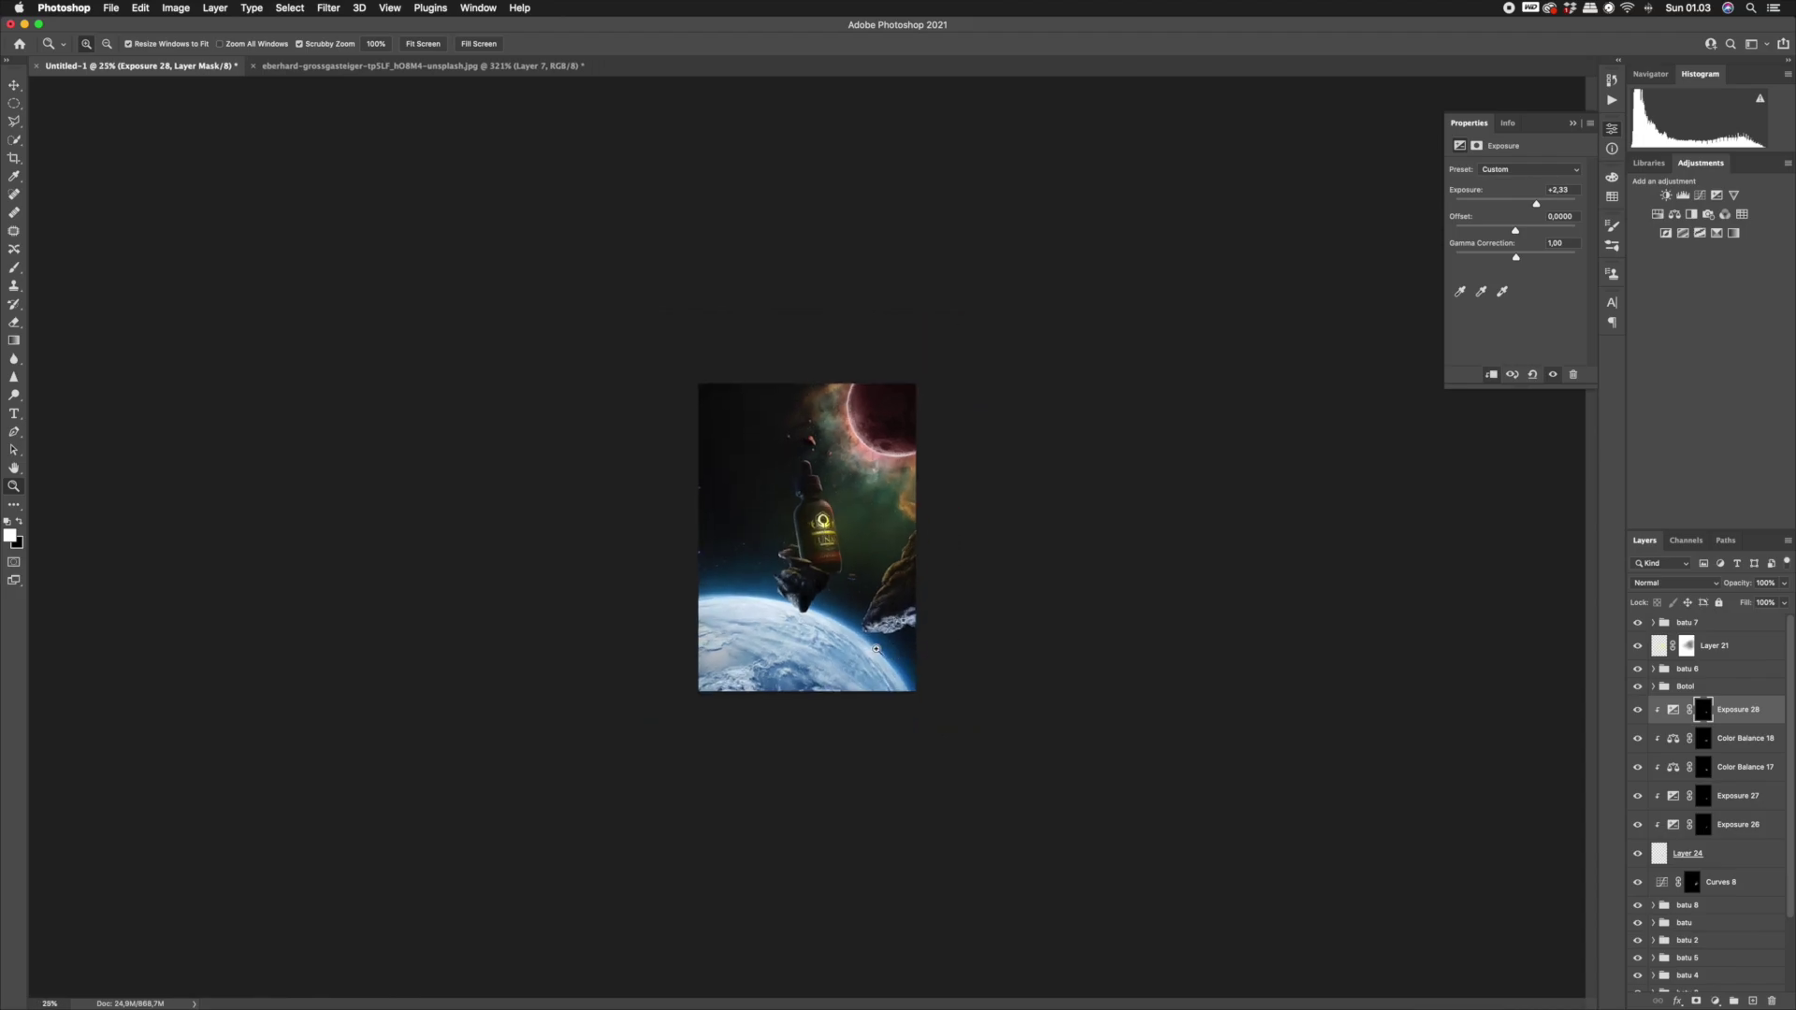
pyautogui.press('super+equal')
pyautogui.press('super+equal')
pyautogui.press('super+equal')
pyautogui.press('super+equal')
pyautogui.press('super+equal')
pyautogui.press('super+equal')
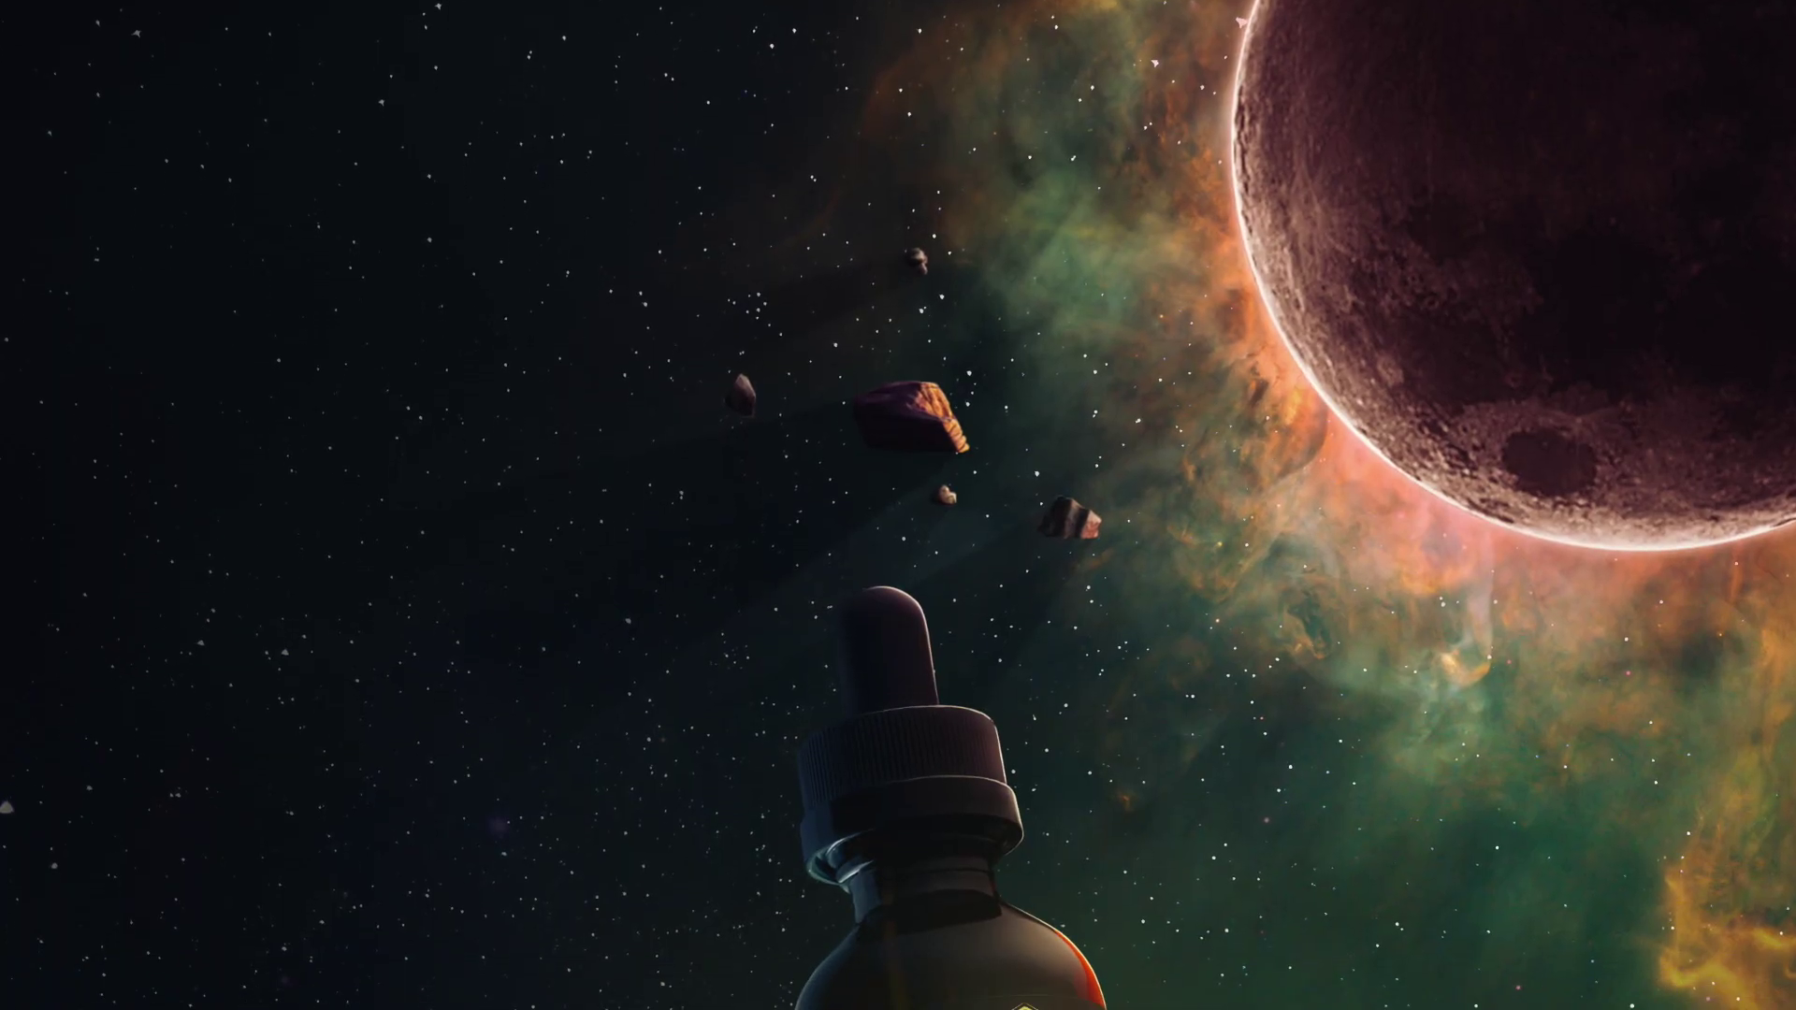